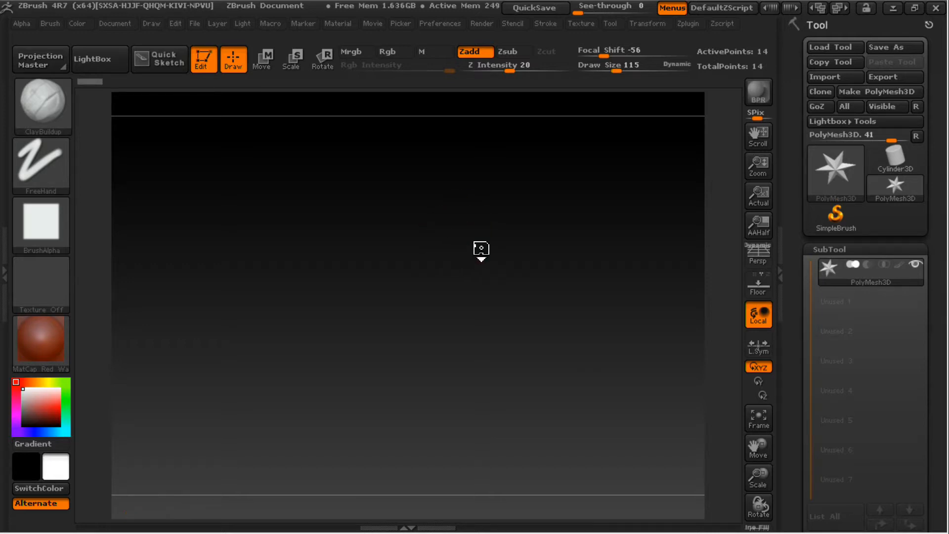
- Leave Edit mode for the star mesh and clear the canvas
click(495, 238)
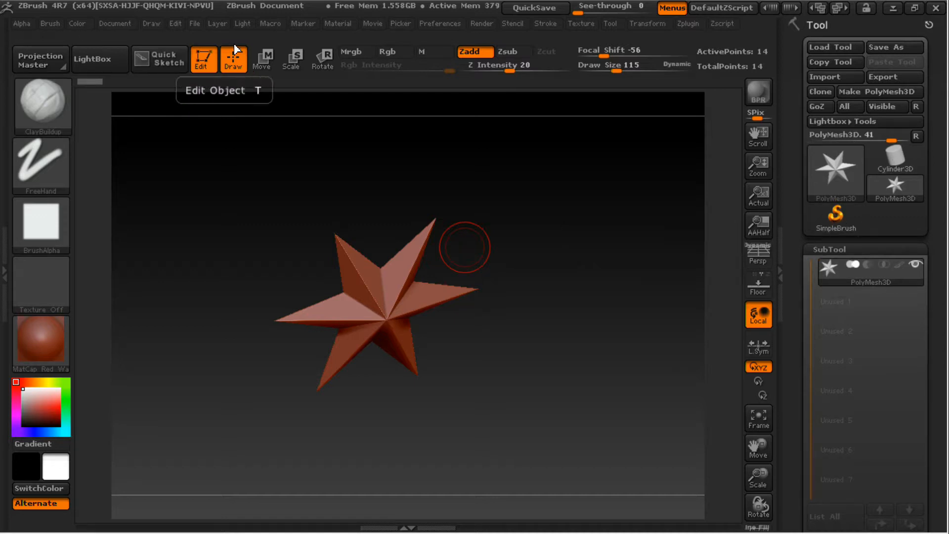
click(189, 55)
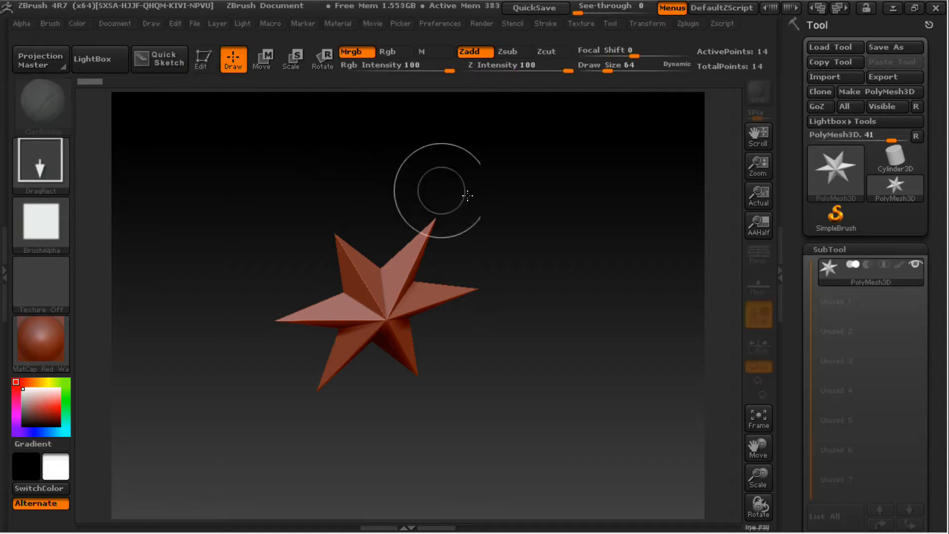
key(ctrl+n)
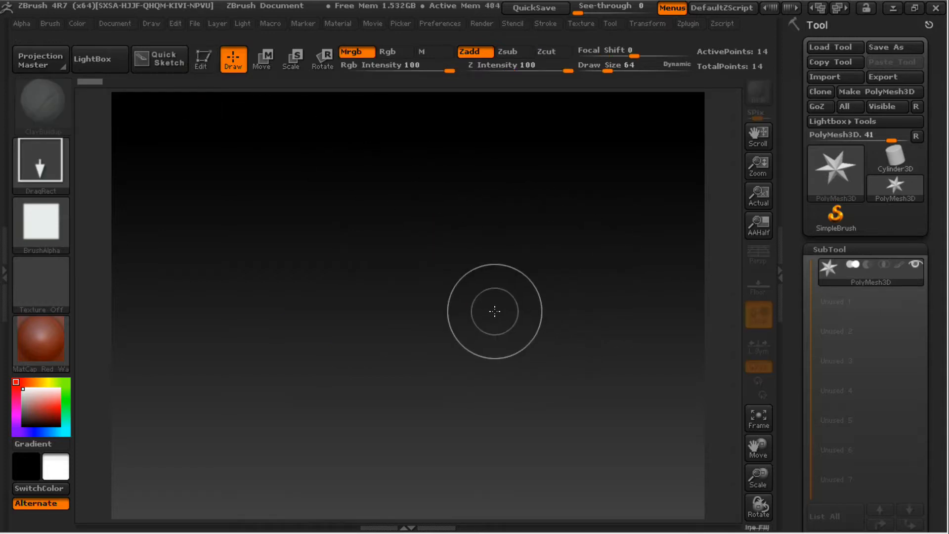
- Paint freehand strokes across the canvas with the SimpleBrush and clear them away
click(851, 225)
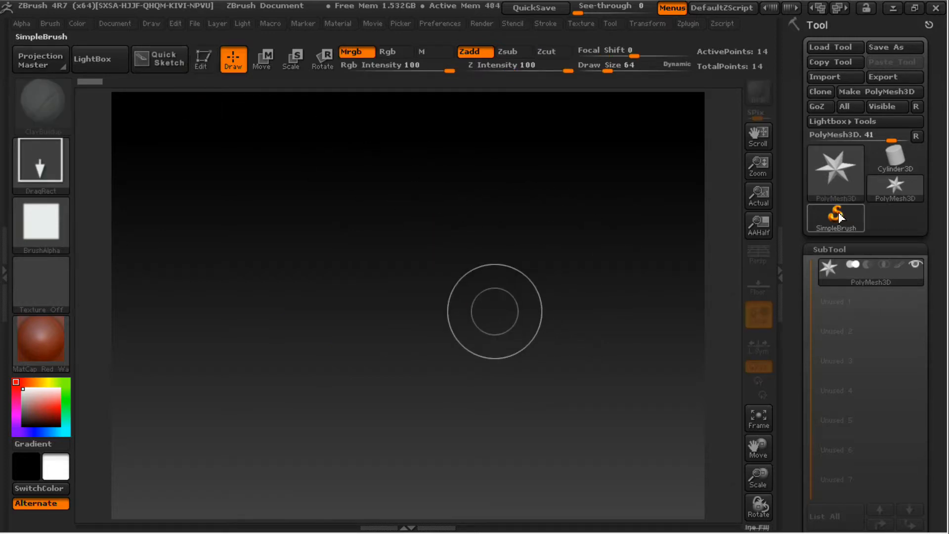
mouse_move(383, 150)
mouse_down()
mouse_move(450, 182)
mouse_move(408, 365)
mouse_move(550, 359)
mouse_move(228, 234)
mouse_up()
drag(408, 377, 495, 472)
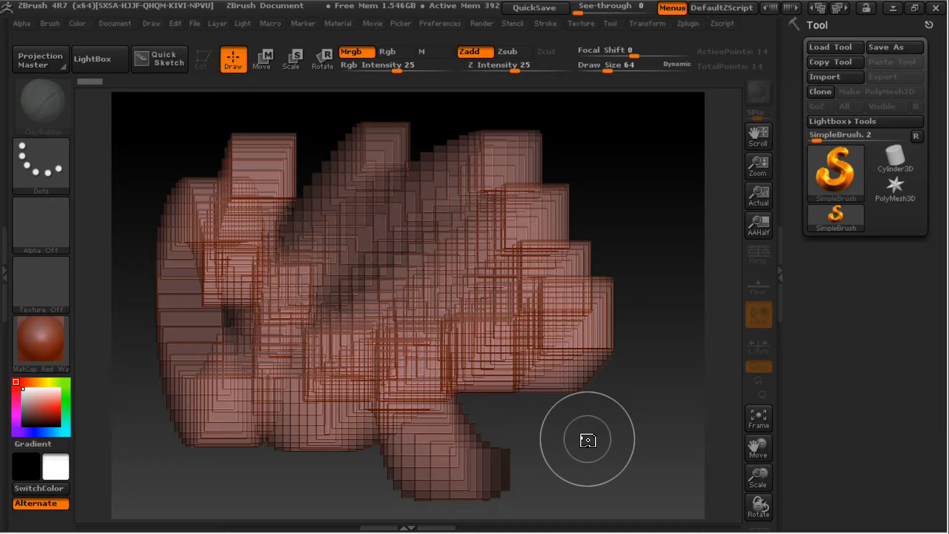
click(116, 25)
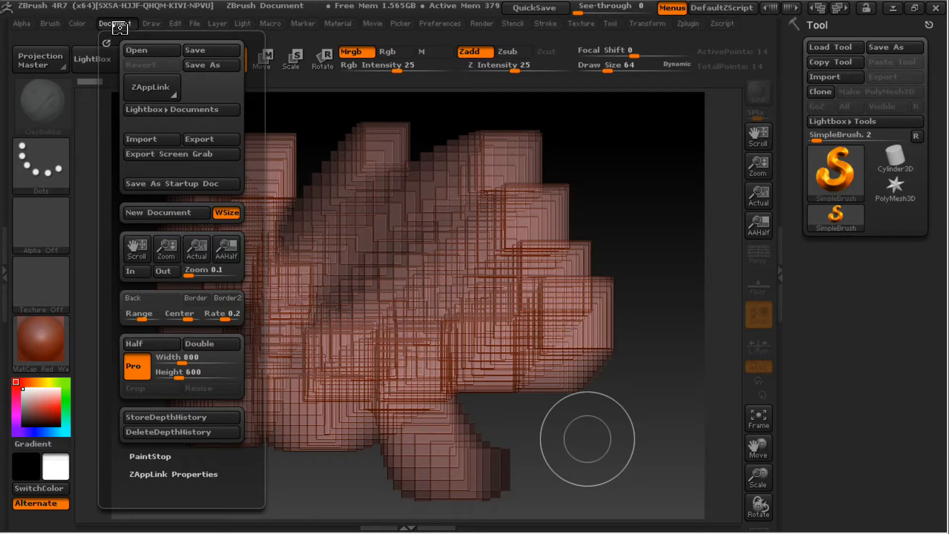
mouse_move(615, 159)
mouse_down()
mouse_move(576, 213)
mouse_move(637, 267)
mouse_move(622, 310)
mouse_up()
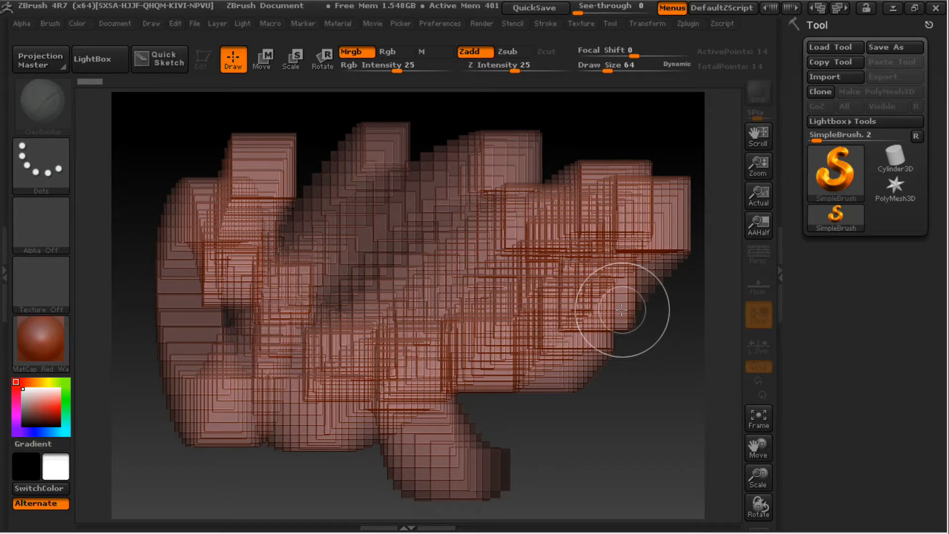
key(ctrl+n)
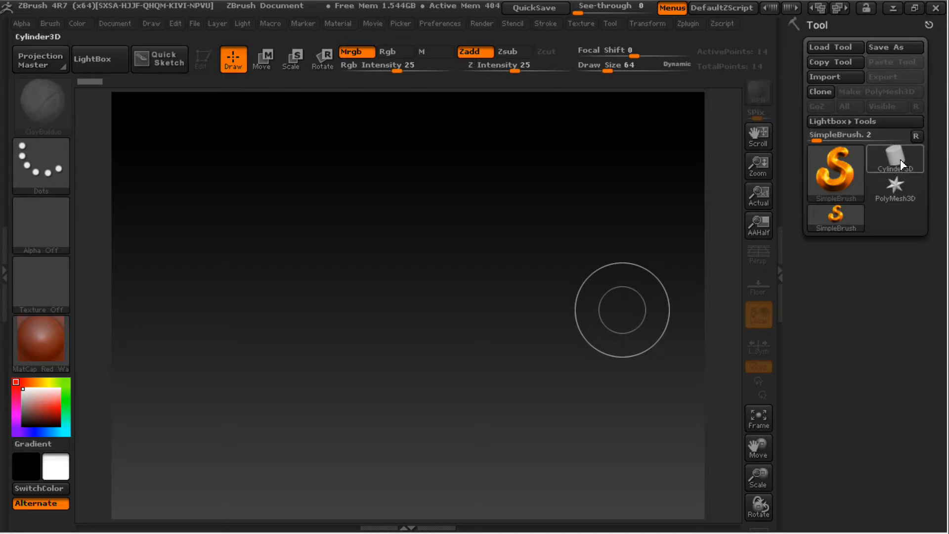
- Select the Cylinder3D primitive as the current tool
mouse_move(900, 155)
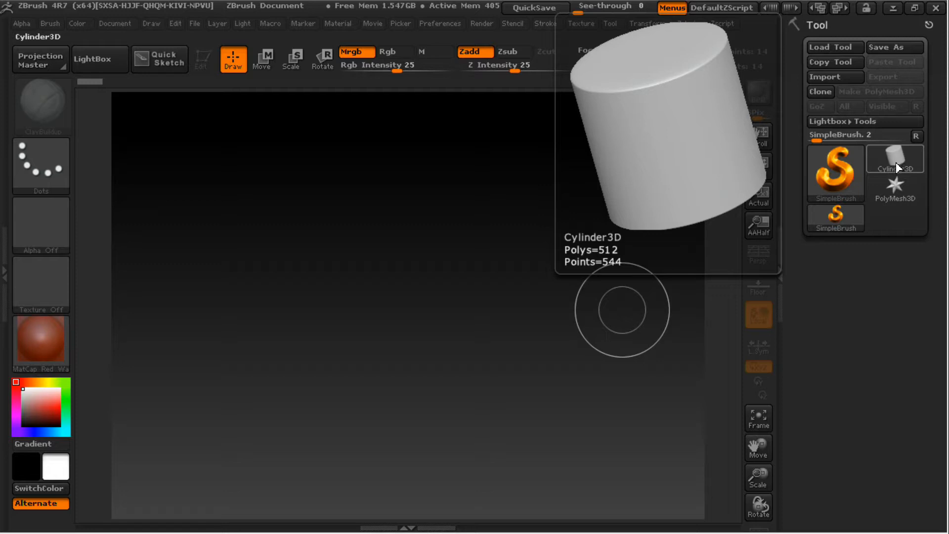
click(895, 166)
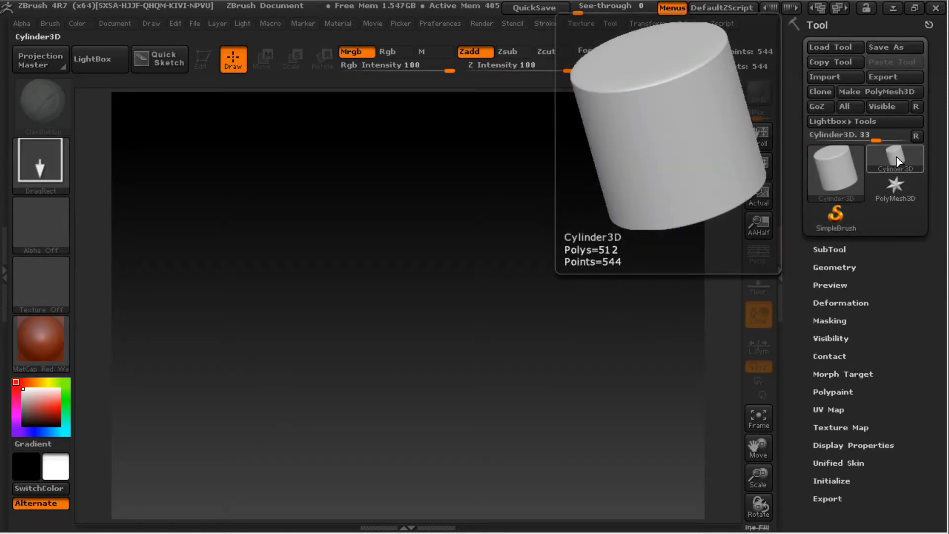
mouse_move(868, 178)
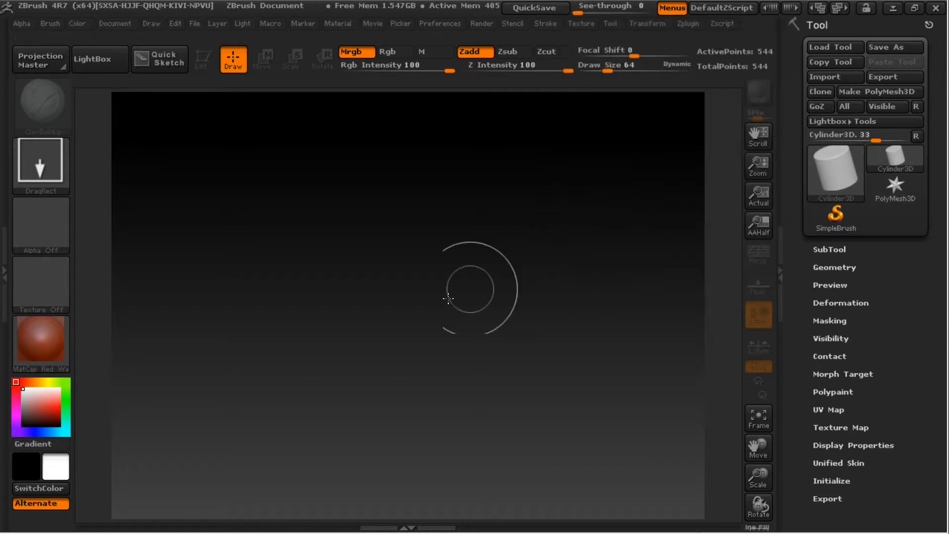
- Place several Cylinder3D copies at different angles on the canvas and clear them away
mouse_move(400, 218)
mouse_down()
mouse_move(438, 365)
mouse_move(433, 371)
mouse_move(333, 343)
mouse_move(373, 259)
mouse_move(508, 236)
mouse_move(349, 163)
mouse_move(320, 298)
mouse_move(385, 329)
mouse_move(440, 307)
mouse_move(405, 337)
mouse_move(345, 322)
mouse_move(394, 337)
mouse_move(483, 290)
mouse_up()
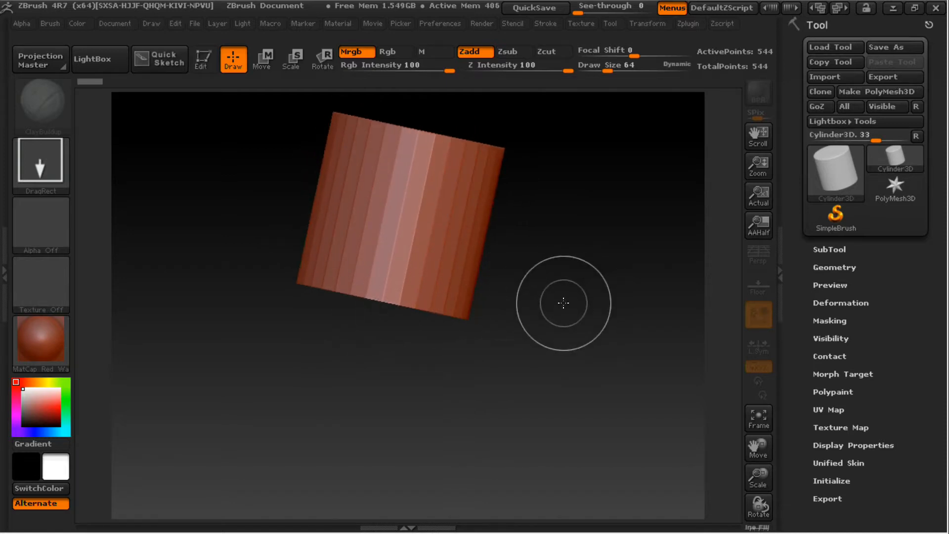
drag(555, 272, 536, 371)
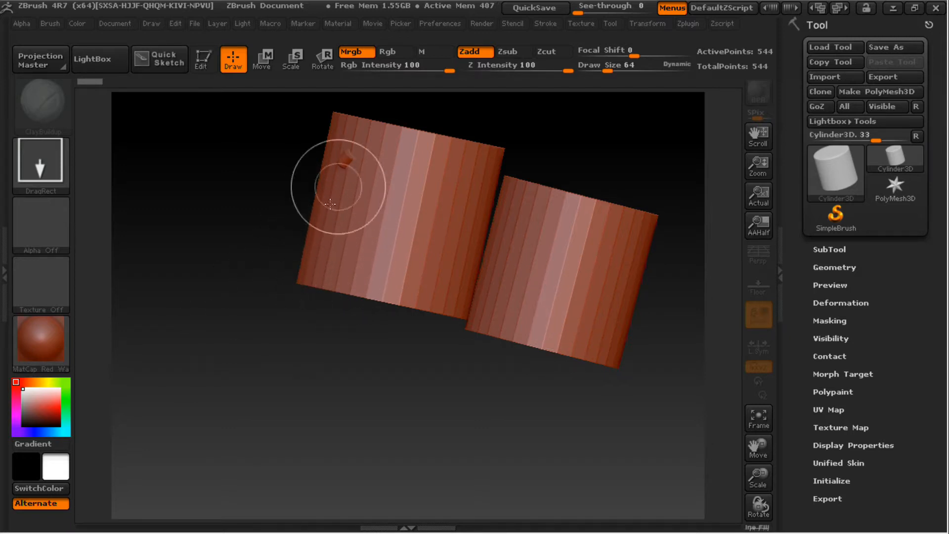
mouse_move(346, 185)
mouse_down()
mouse_move(361, 281)
mouse_move(383, 318)
mouse_move(303, 258)
mouse_move(245, 350)
mouse_move(221, 343)
mouse_up()
drag(254, 269, 325, 312)
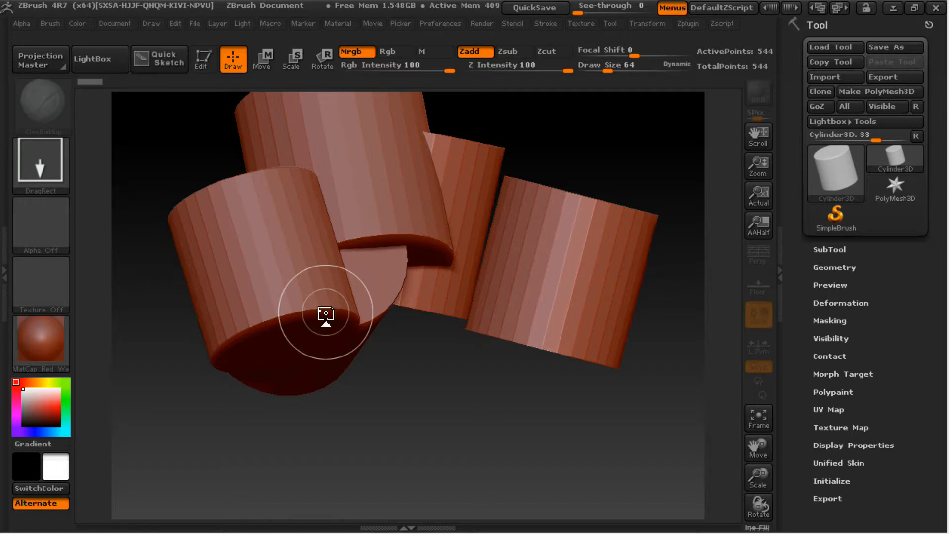
key(ctrl+n)
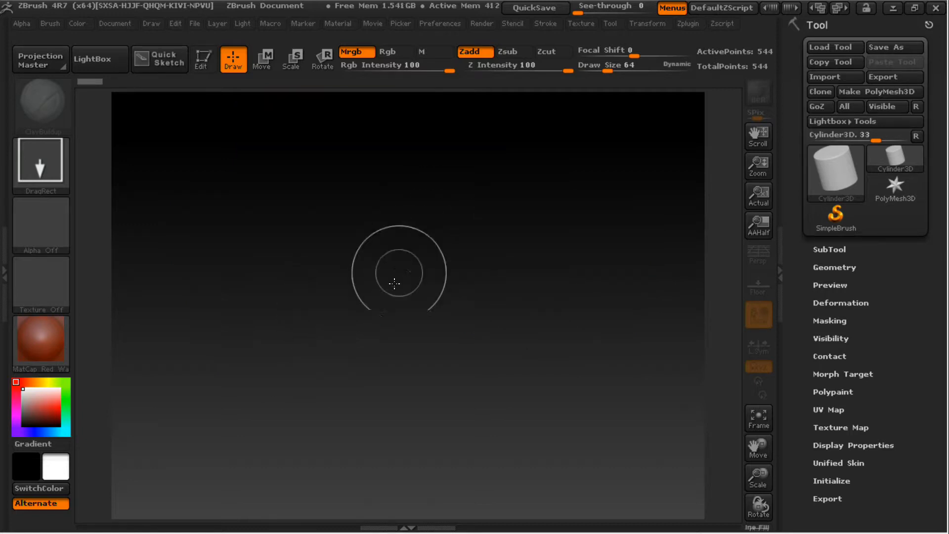
- Draw a single upright Cylinder3D in the middle of the canvas and turn on Edit mode for it
drag(413, 239, 409, 390)
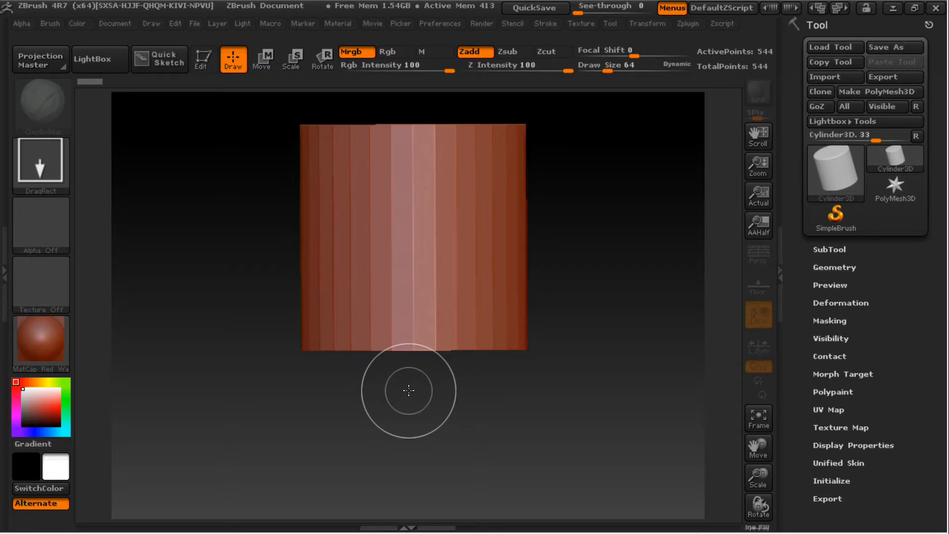
click(202, 60)
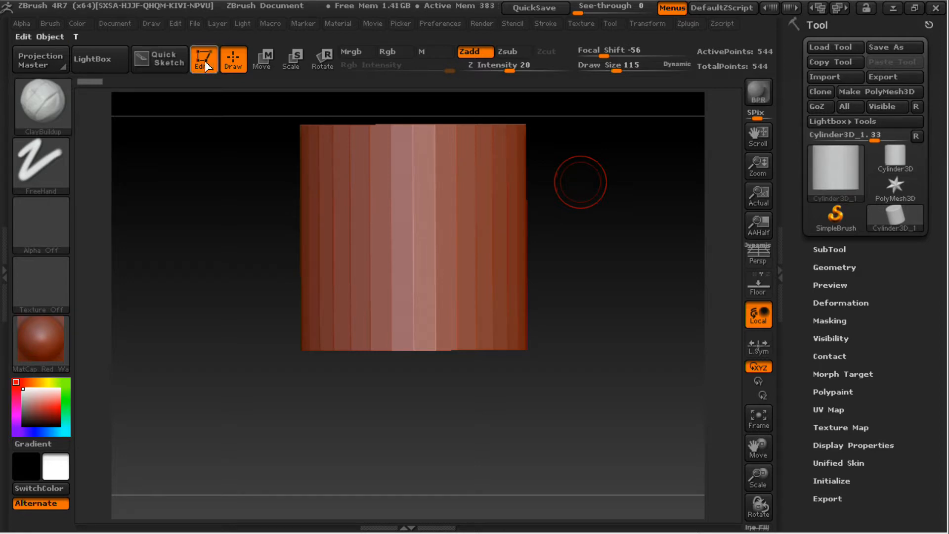
- Rotate the view around the cylinder, trying the single-axis rotation modes and returning to rotation on all axes
drag(558, 243, 648, 220)
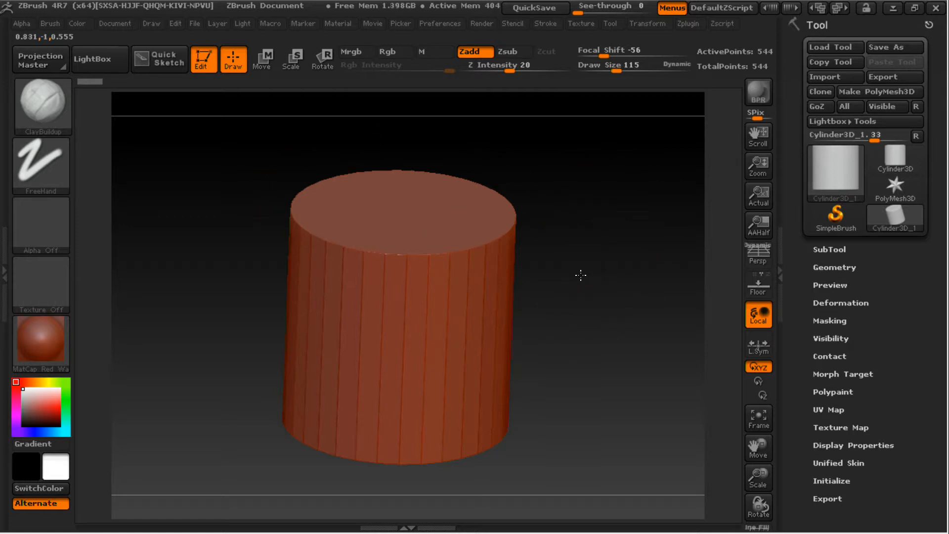
drag(581, 275, 514, 188)
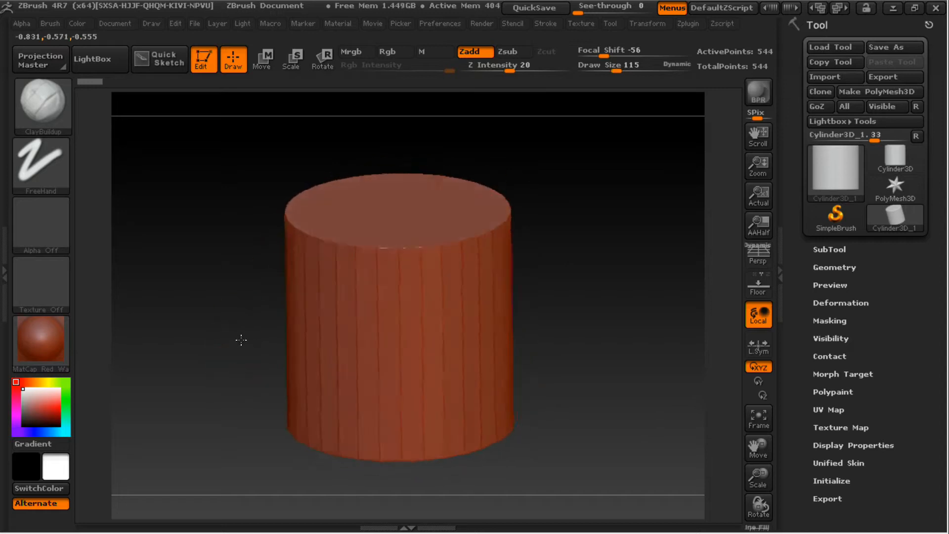
drag(241, 339, 617, 272)
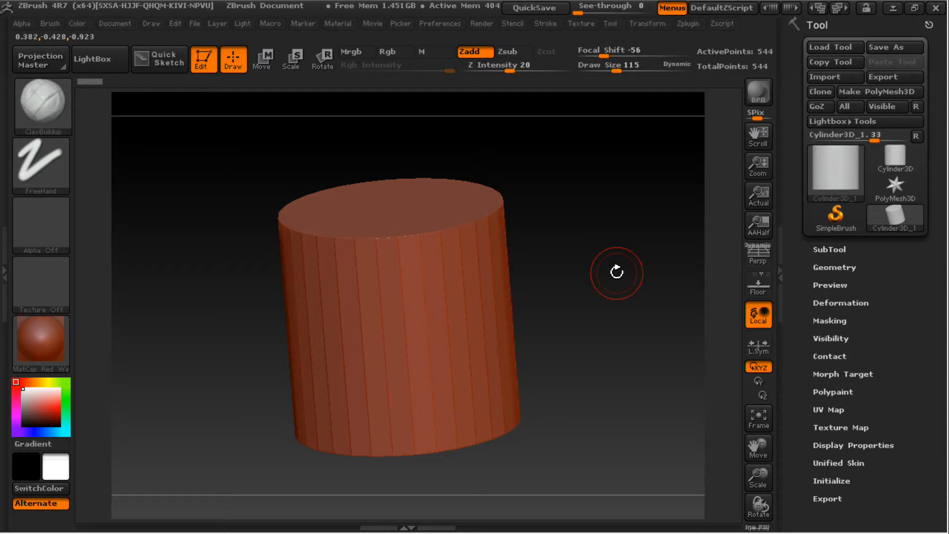
click(758, 381)
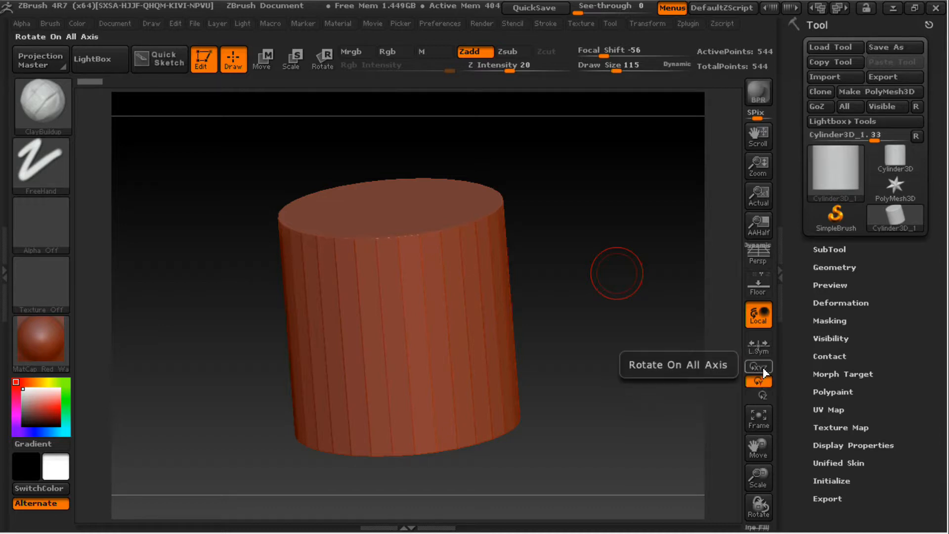
click(760, 367)
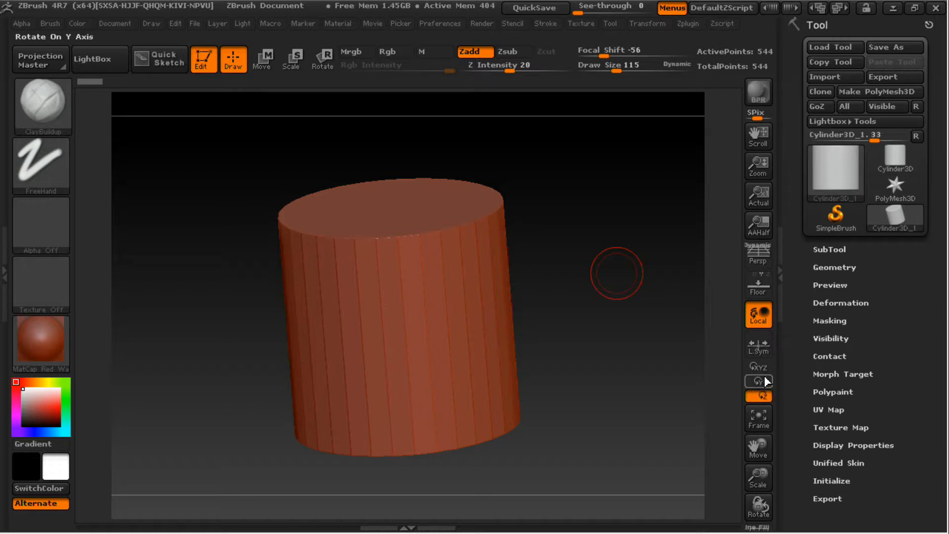
mouse_move(726, 343)
mouse_down()
mouse_move(574, 309)
mouse_move(598, 303)
mouse_move(615, 319)
mouse_move(609, 329)
mouse_up()
click(758, 367)
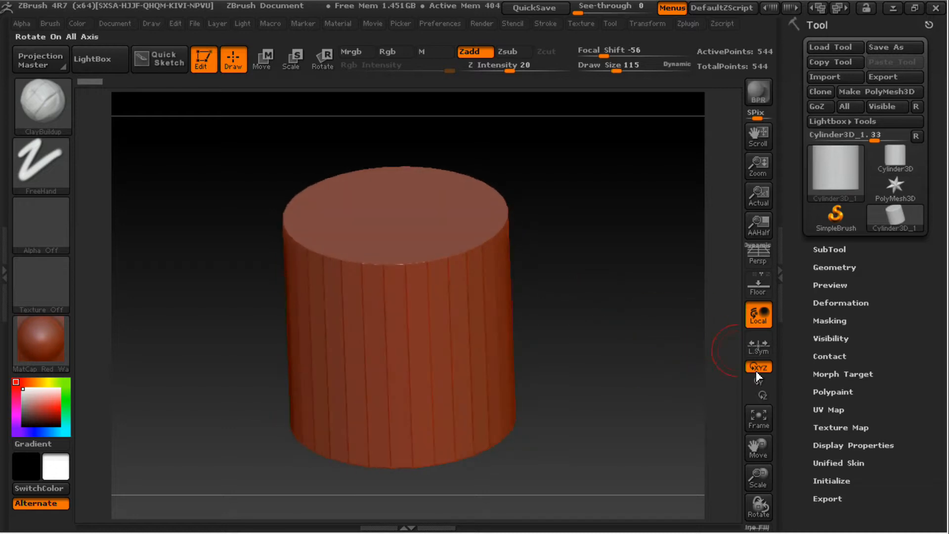
drag(624, 294, 544, 232)
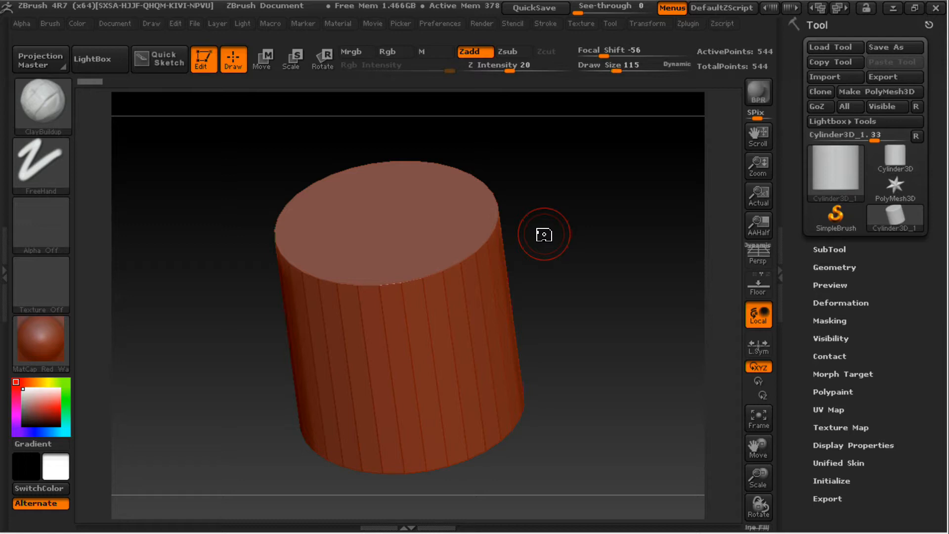
drag(588, 263, 610, 212)
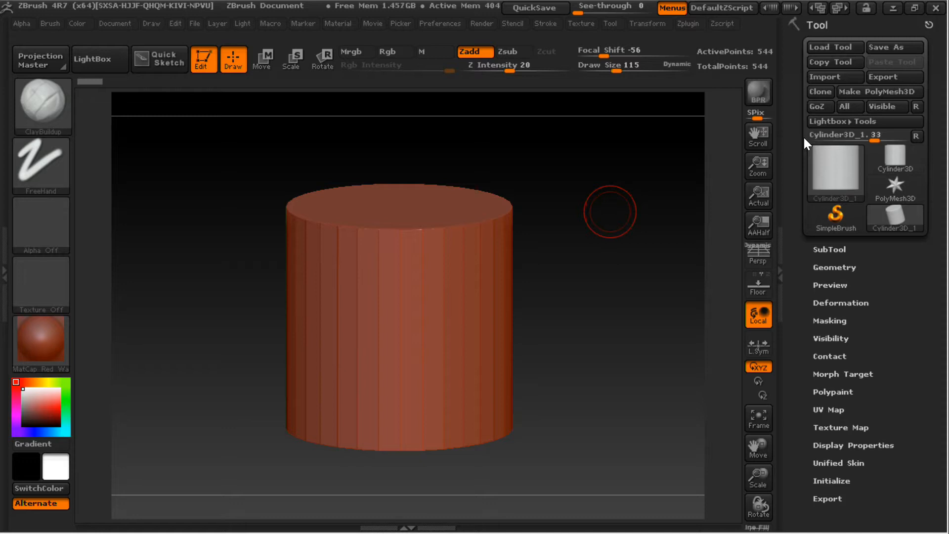
- Inspect the cylinder by panning, zooming and rotating the view from the empty canvas area
drag(610, 184, 550, 171)
alt+drag(170, 247, 177, 287)
alt+drag(627, 205, 589, 202)
alt+drag(297, 165, 364, 154)
mouse_move(601, 157)
alt+mouse_down()
mouse_move(485, 159)
mouse_move(549, 223)
mouse_move(576, 152)
mouse_move(566, 163)
mouse_move(625, 197)
mouse_move(593, 208)
mouse_move(616, 171)
mouse_move(624, 200)
mouse_move(608, 193)
mouse_move(608, 208)
mouse_move(589, 176)
mouse_move(607, 159)
alt+mouse_up()
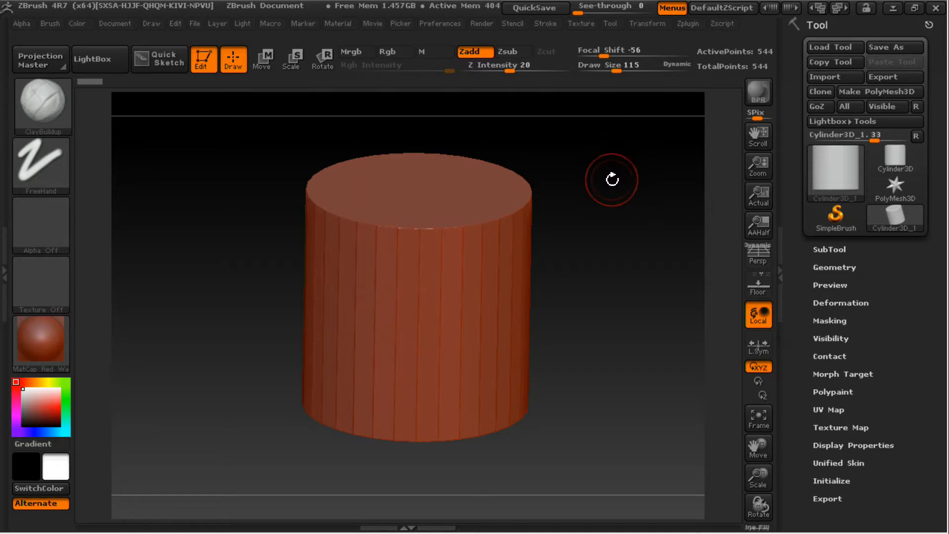
mouse_move(601, 186)
mouse_down()
mouse_move(583, 165)
mouse_move(557, 209)
mouse_move(583, 171)
mouse_move(579, 212)
mouse_move(604, 191)
mouse_move(602, 180)
mouse_move(598, 204)
mouse_move(598, 192)
mouse_move(613, 189)
mouse_move(555, 168)
mouse_move(644, 170)
mouse_move(584, 174)
mouse_move(652, 155)
mouse_move(617, 153)
mouse_move(655, 174)
mouse_move(635, 166)
mouse_up()
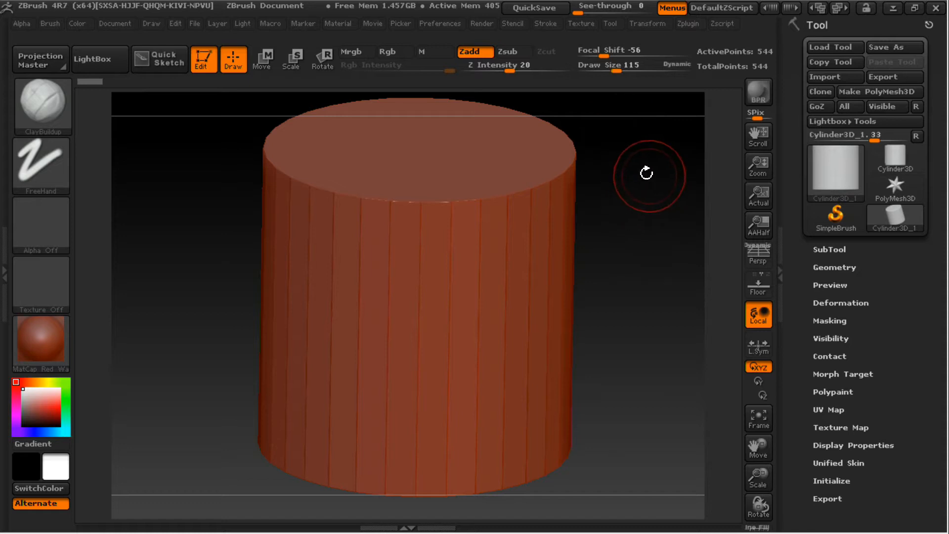
drag(649, 173, 626, 179)
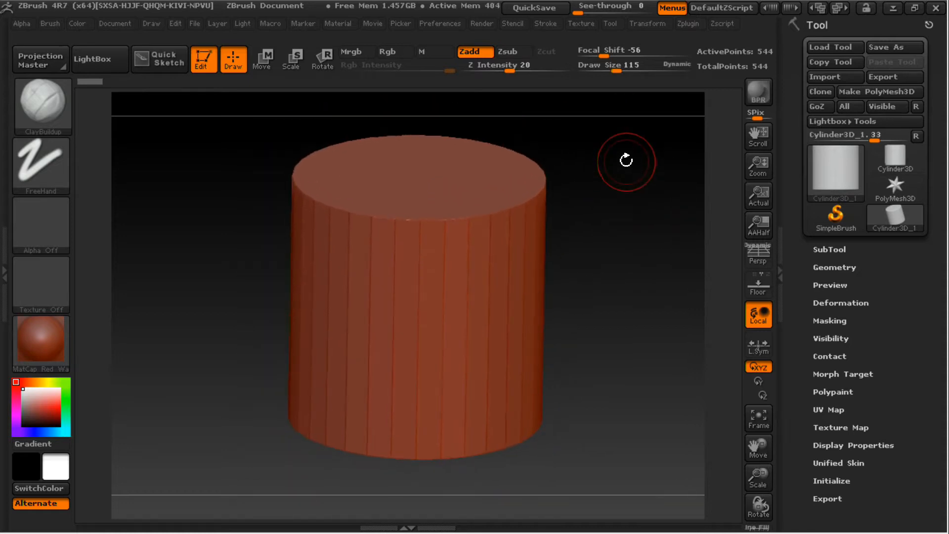
drag(659, 131, 627, 186)
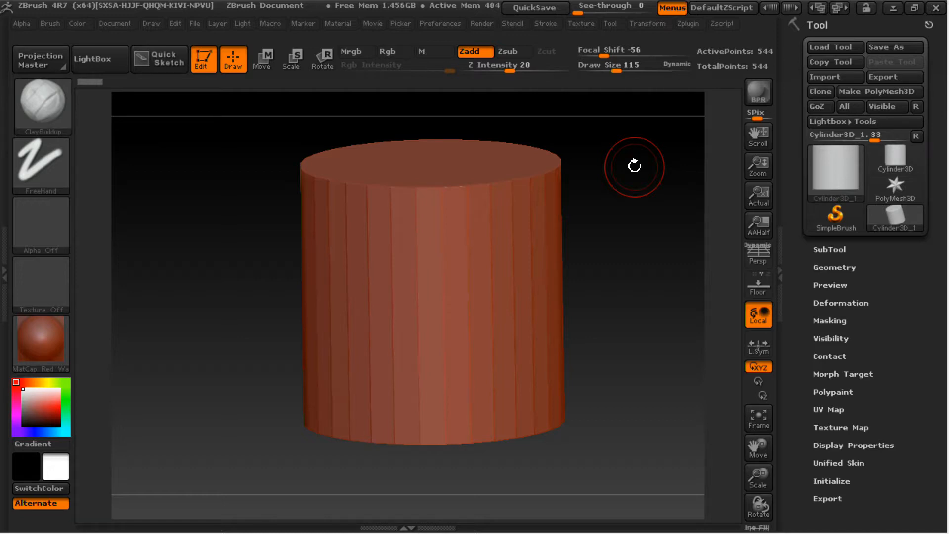
drag(610, 243, 577, 218)
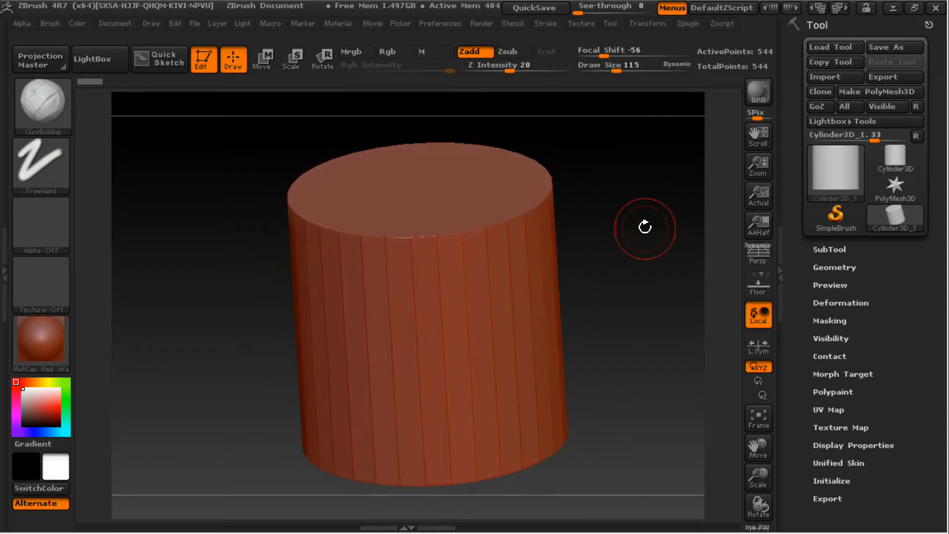
click(464, 231)
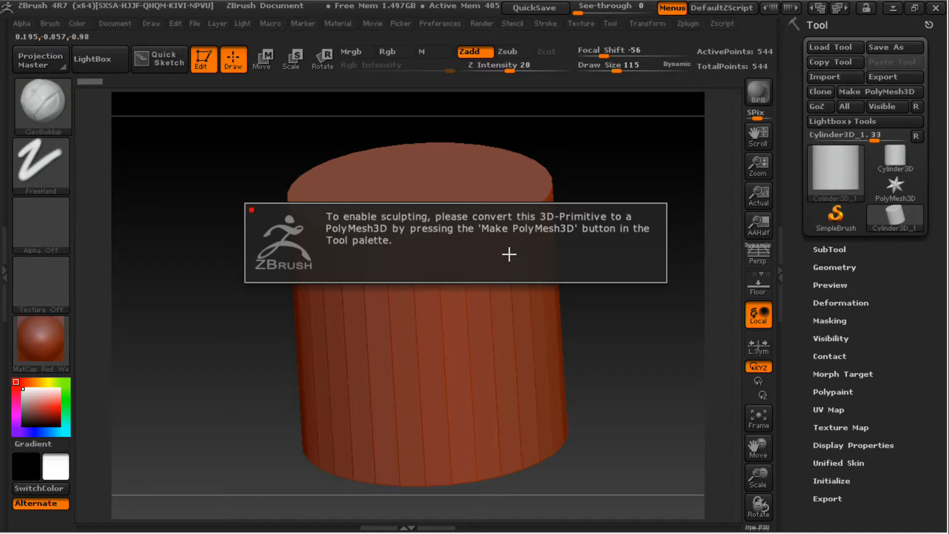
- Zoom the document out on screen and compare this with scaling and moving the cylinder inside the canvas
drag(761, 166, 799, 281)
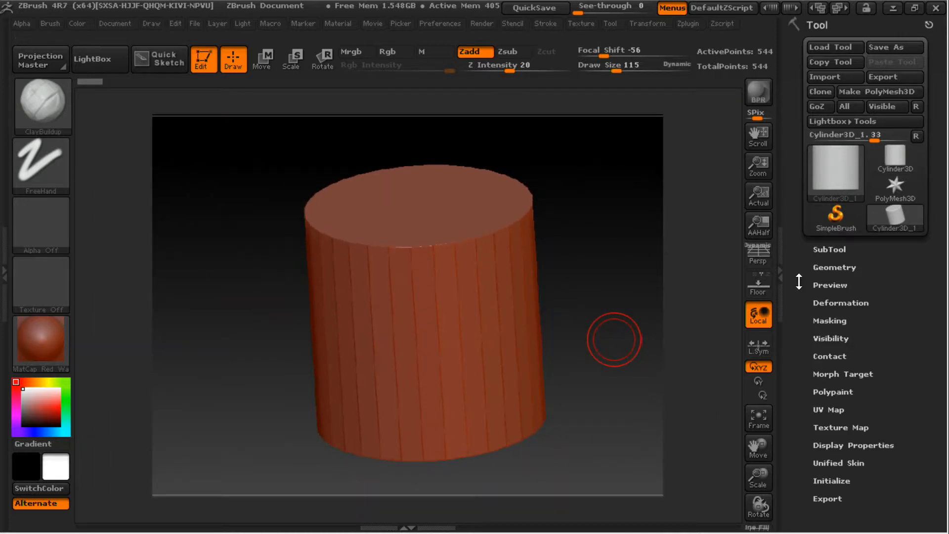
mouse_move(759, 475)
mouse_down()
mouse_move(762, 461)
mouse_move(762, 491)
mouse_move(761, 470)
mouse_up()
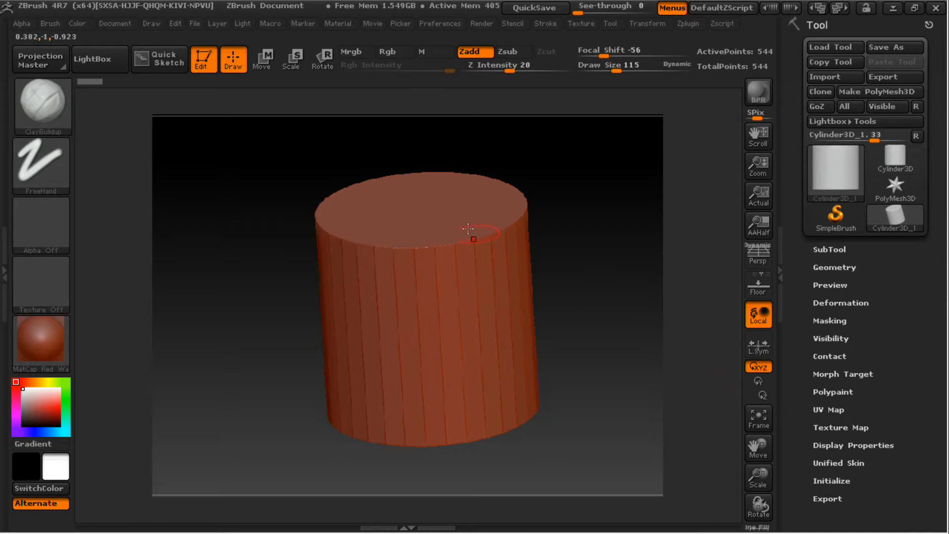
right_click(538, 252)
alt+drag(594, 149, 583, 168)
mouse_move(762, 477)
mouse_down()
mouse_move(763, 467)
mouse_move(762, 494)
mouse_move(760, 482)
mouse_up()
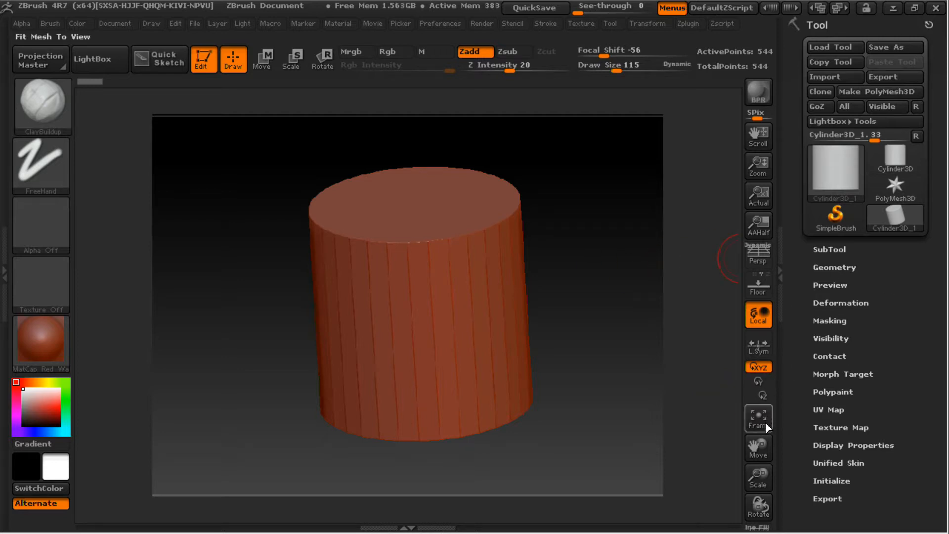
mouse_move(759, 162)
mouse_down()
mouse_move(758, 139)
mouse_move(788, 127)
mouse_move(759, 138)
mouse_move(761, 164)
mouse_up()
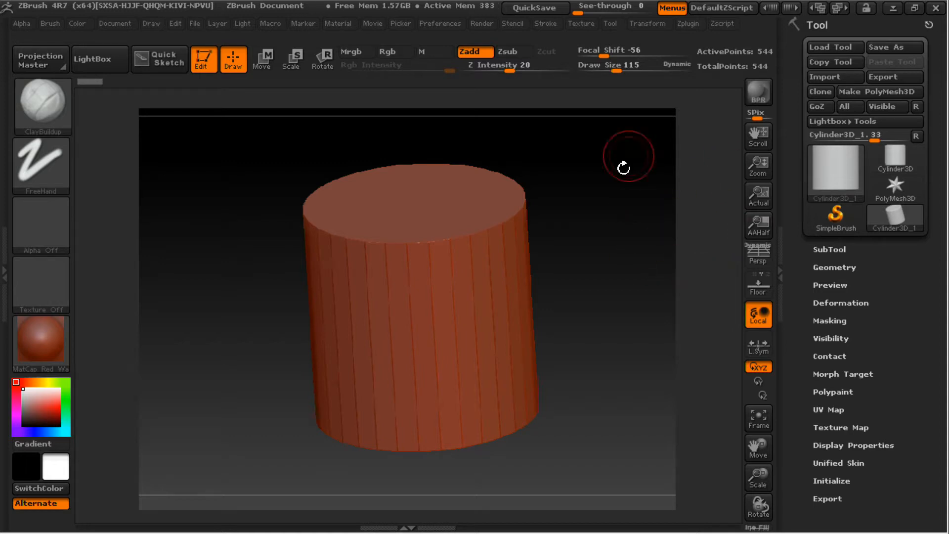
- Try to sculpt on the Cylinder3D primitive, and convert it into an editable mesh with Make PolyMesh3D
alt+drag(578, 275, 542, 280)
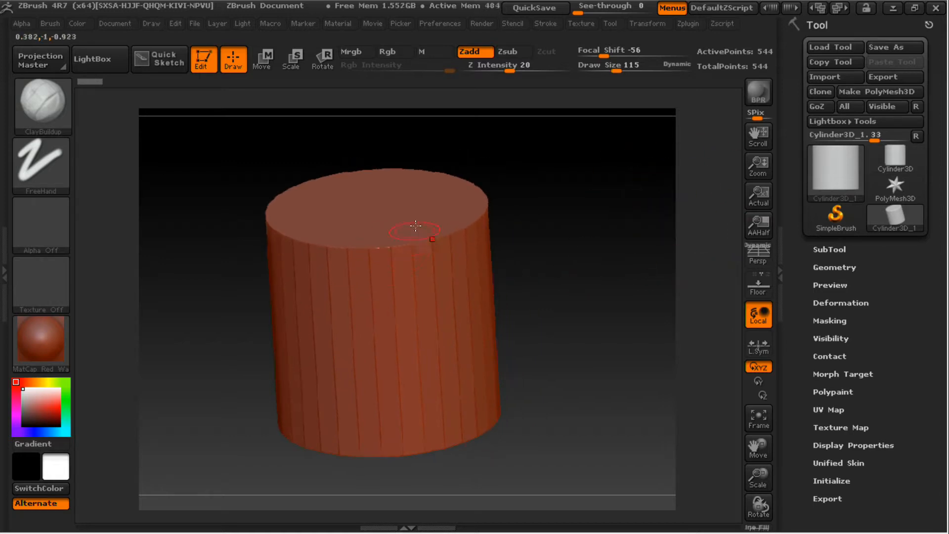
click(424, 258)
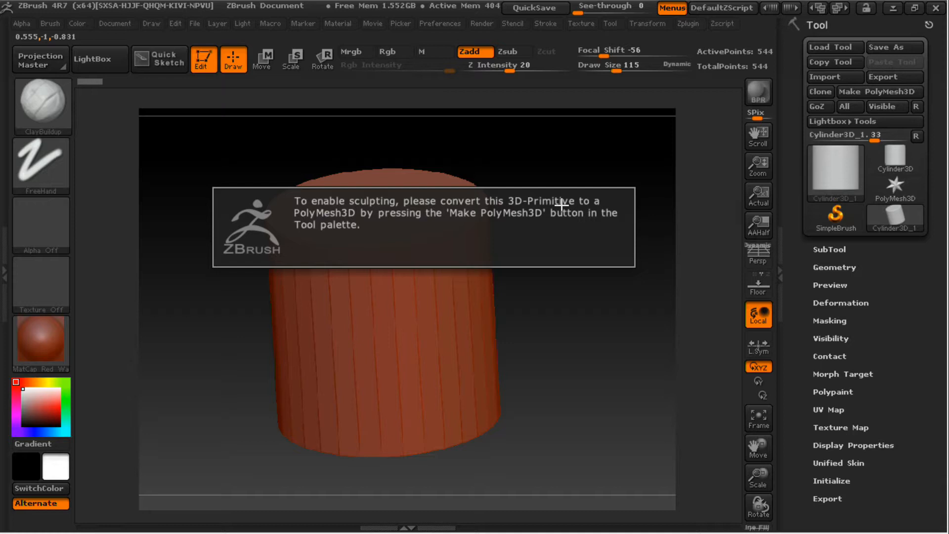
click(551, 335)
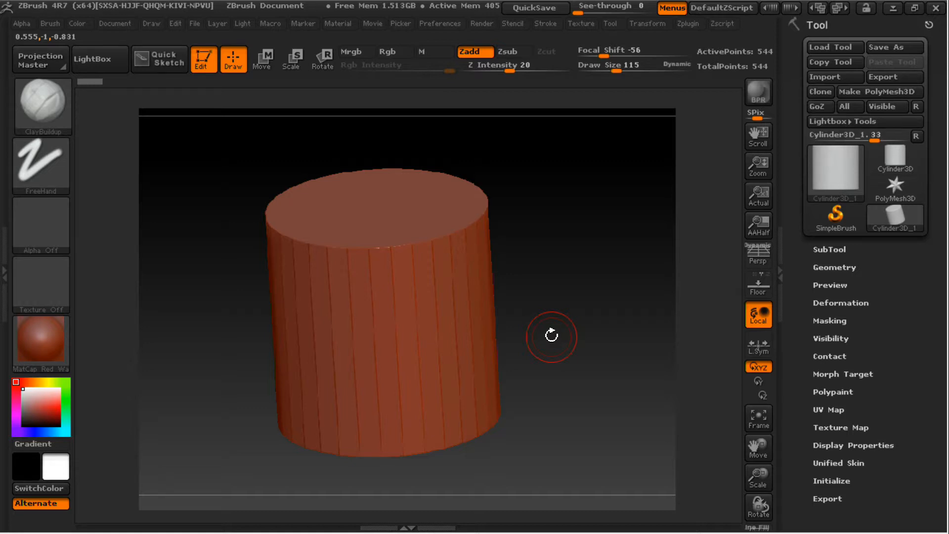
click(891, 92)
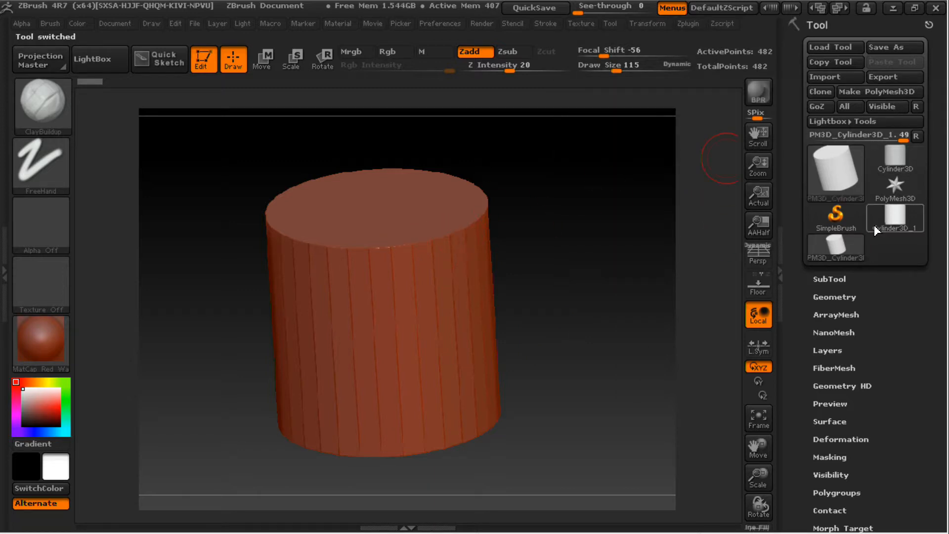
mouse_move(874, 225)
- Sculpt rough ClayBuildup strokes with Draw Size 115 on the side and upper rim of the converted cylinder
mouse_move(417, 243)
mouse_down()
mouse_move(437, 248)
mouse_move(420, 390)
mouse_up()
mouse_move(339, 289)
mouse_down()
mouse_move(339, 243)
mouse_move(319, 255)
mouse_up()
drag(547, 203, 354, 258)
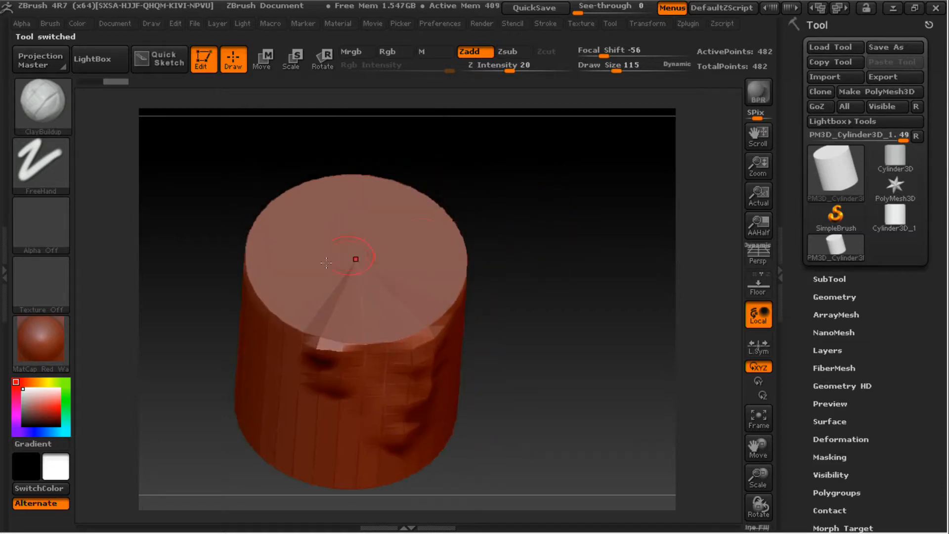
drag(266, 330, 289, 363)
drag(490, 264, 466, 209)
mouse_move(342, 284)
mouse_down()
mouse_move(410, 336)
mouse_move(507, 284)
mouse_move(443, 289)
mouse_up()
mouse_move(439, 287)
mouse_down()
mouse_move(452, 317)
mouse_move(473, 304)
mouse_move(531, 307)
mouse_move(539, 322)
mouse_up()
drag(592, 247, 615, 213)
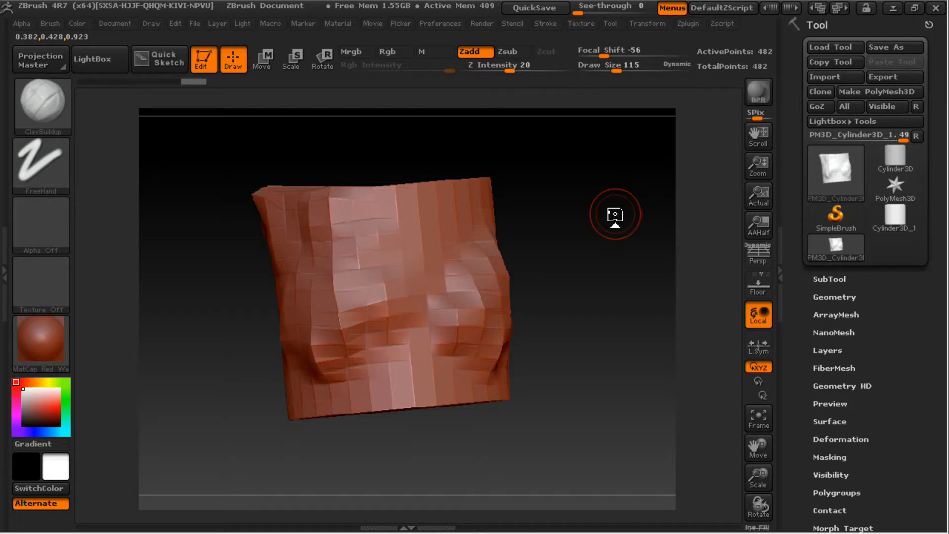
- Build up further clay strokes around the remaining sides of the cylinder and smooth some of the raised areas
mouse_move(555, 244)
mouse_down()
mouse_move(572, 229)
mouse_move(400, 298)
mouse_move(380, 346)
mouse_move(349, 376)
mouse_move(425, 262)
mouse_move(371, 317)
mouse_up()
mouse_move(559, 204)
mouse_down()
mouse_move(684, 203)
mouse_move(505, 216)
mouse_up()
mouse_move(403, 267)
shift+mouse_down()
mouse_move(363, 304)
mouse_move(363, 368)
mouse_move(364, 257)
mouse_move(395, 239)
shift+mouse_up()
drag(532, 247, 609, 251)
drag(333, 252, 306, 294)
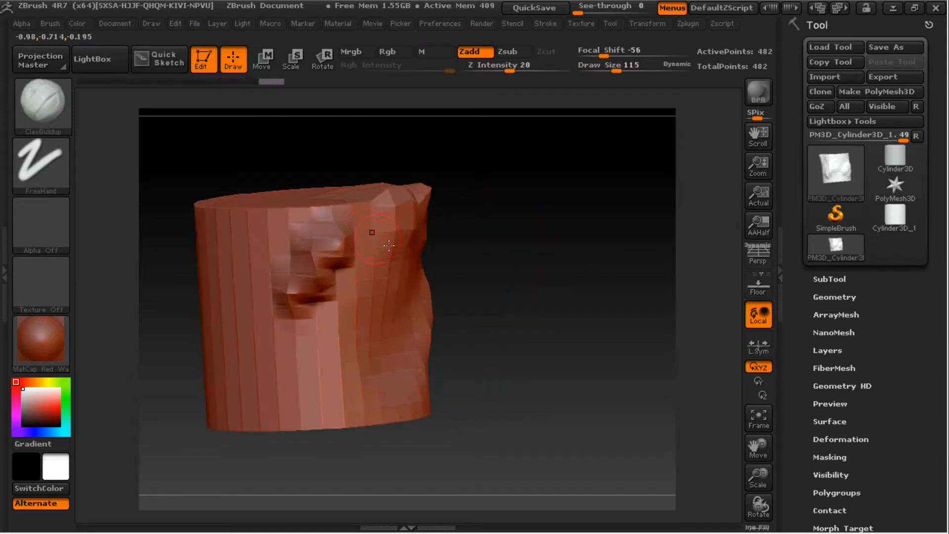
drag(537, 264, 496, 241)
mouse_move(347, 284)
mouse_down()
mouse_move(358, 253)
mouse_move(345, 310)
mouse_up()
mouse_move(363, 341)
shift+mouse_down()
mouse_move(341, 279)
mouse_move(306, 249)
mouse_move(314, 260)
shift+mouse_up()
mouse_move(536, 220)
mouse_down()
mouse_move(472, 240)
mouse_move(464, 259)
mouse_up()
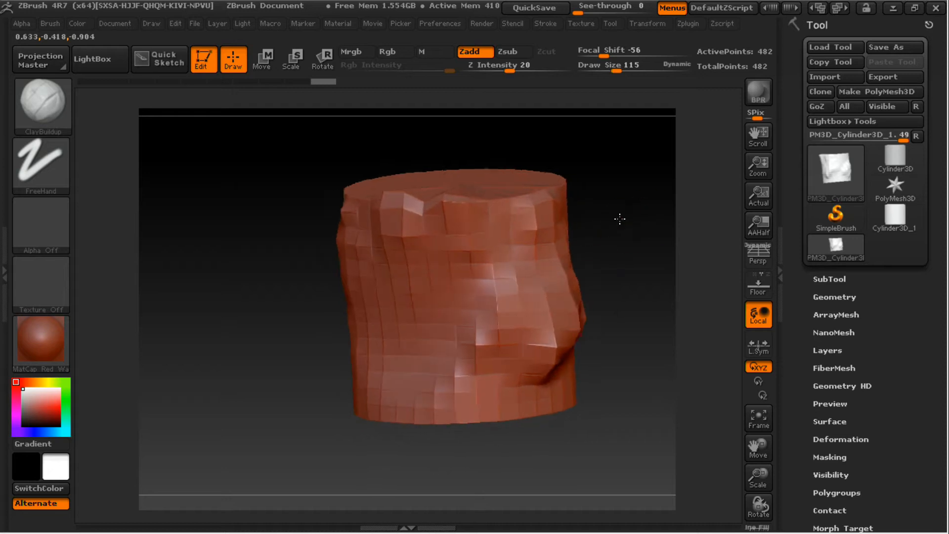
drag(620, 219, 632, 188)
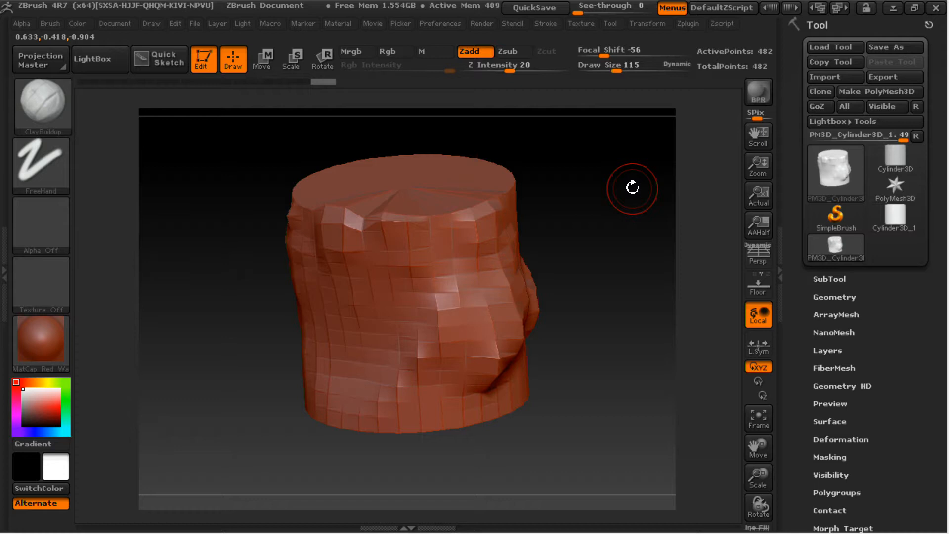
- Show the tool's Geometry options and examine how this section expands, collapses and scrolls
click(840, 297)
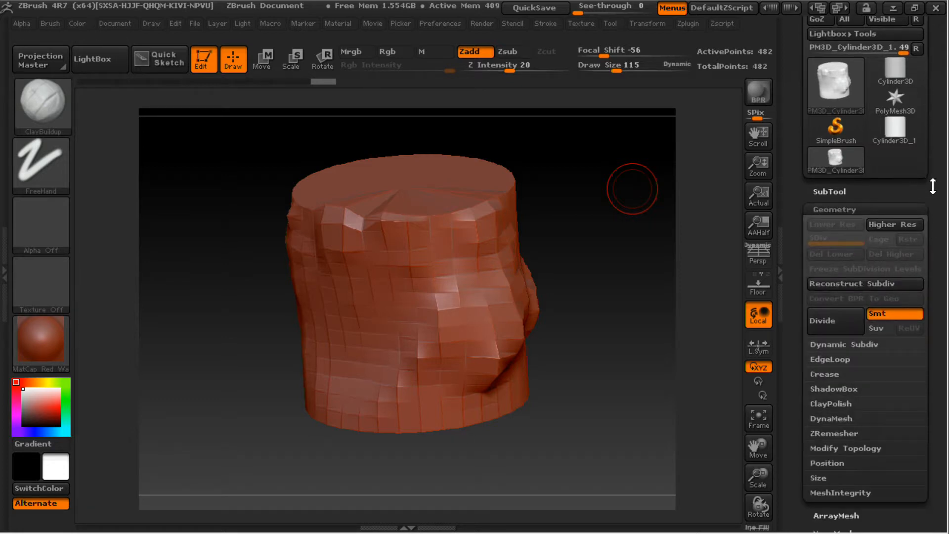
drag(933, 186, 930, 144)
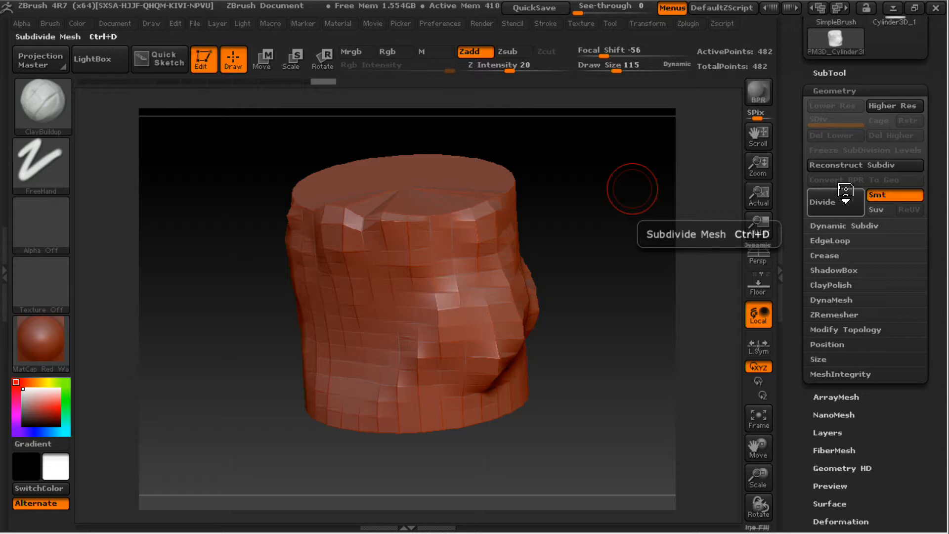
drag(845, 90, 846, 155)
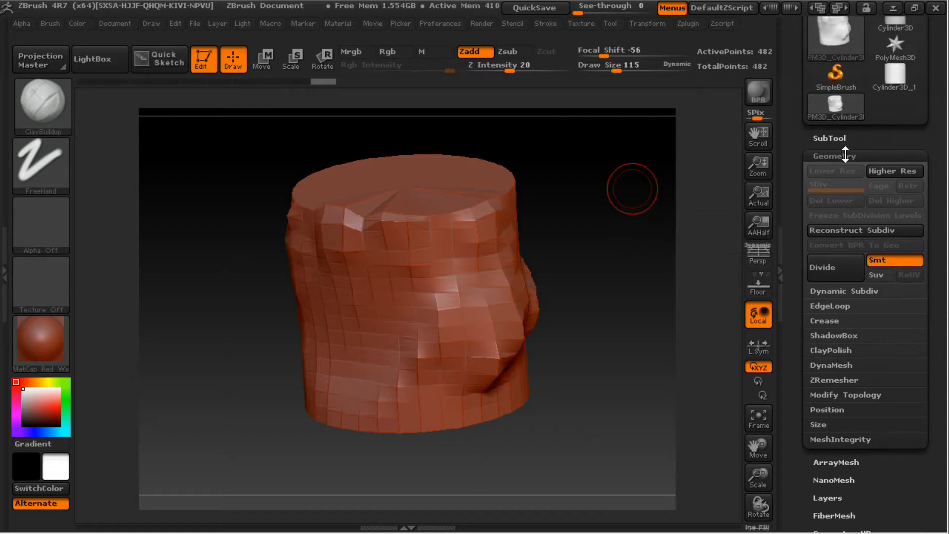
click(845, 154)
click(846, 155)
click(845, 154)
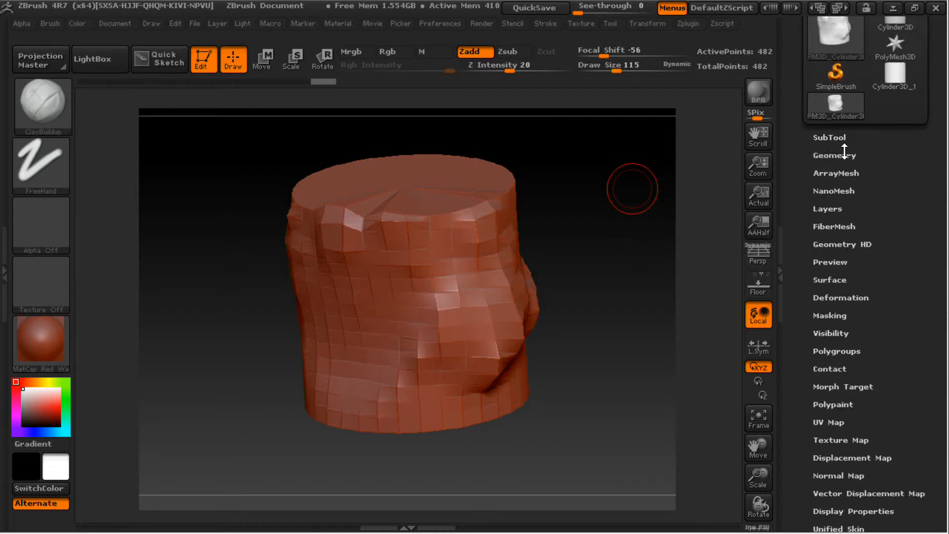
click(845, 152)
click(846, 153)
click(847, 153)
click(850, 155)
click(850, 155)
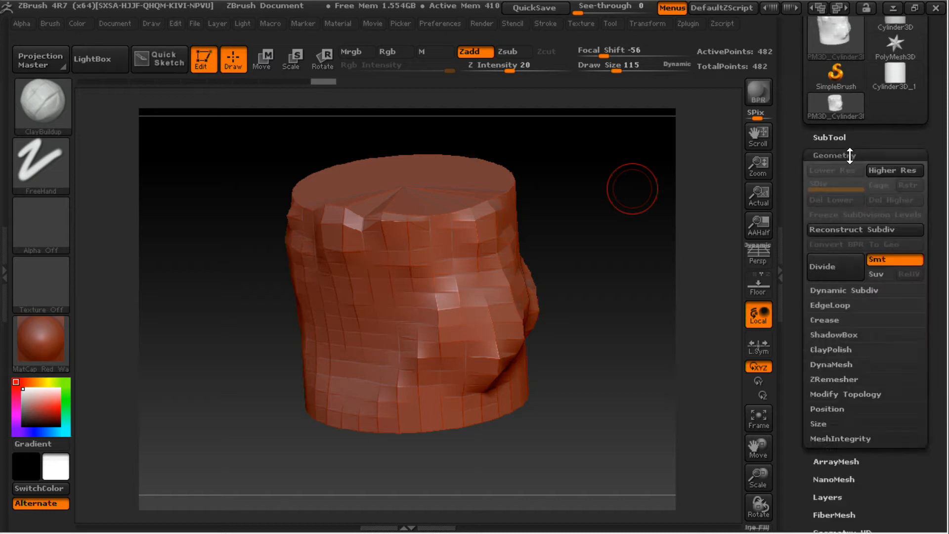
click(850, 155)
click(848, 154)
drag(849, 153, 855, 180)
- Examine how the SubTool, Geometry and Preview sections replace one another when opened, ending with the Geometry options displayed
click(839, 176)
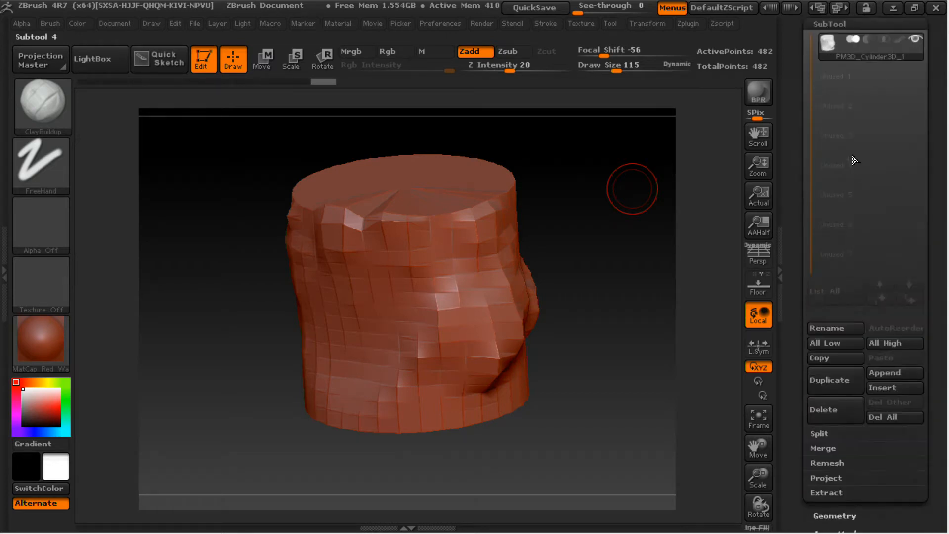
click(841, 24)
click(838, 43)
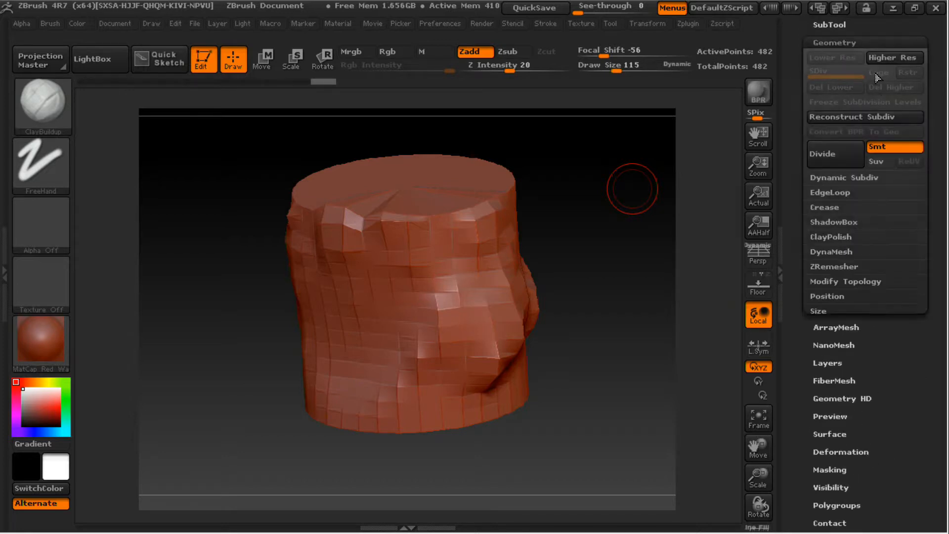
drag(873, 396, 880, 274)
click(831, 193)
drag(850, 170, 859, 398)
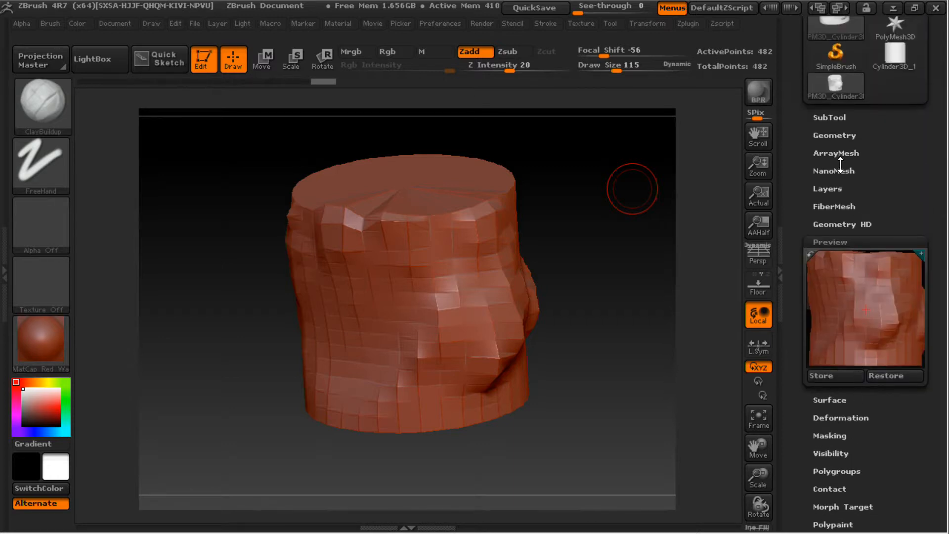
click(842, 154)
click(847, 59)
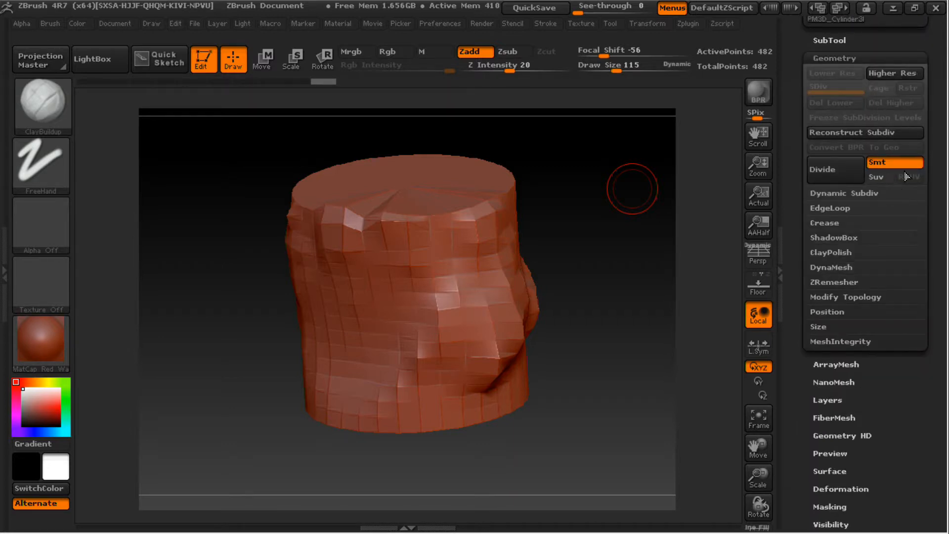
drag(928, 38, 917, 240)
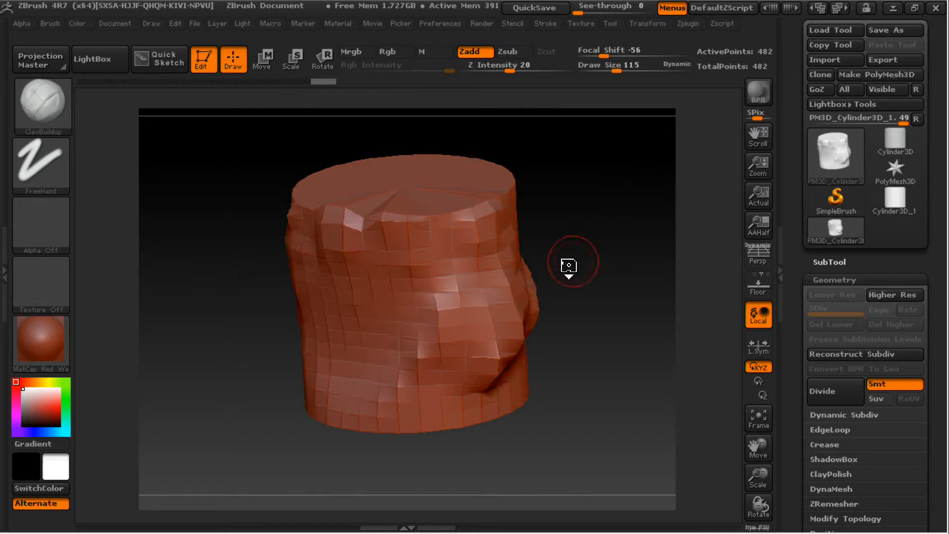
- Divide the sculpted cylinder mesh once to reach subdivision level 2, with Smt smoothing on
drag(567, 262, 638, 206)
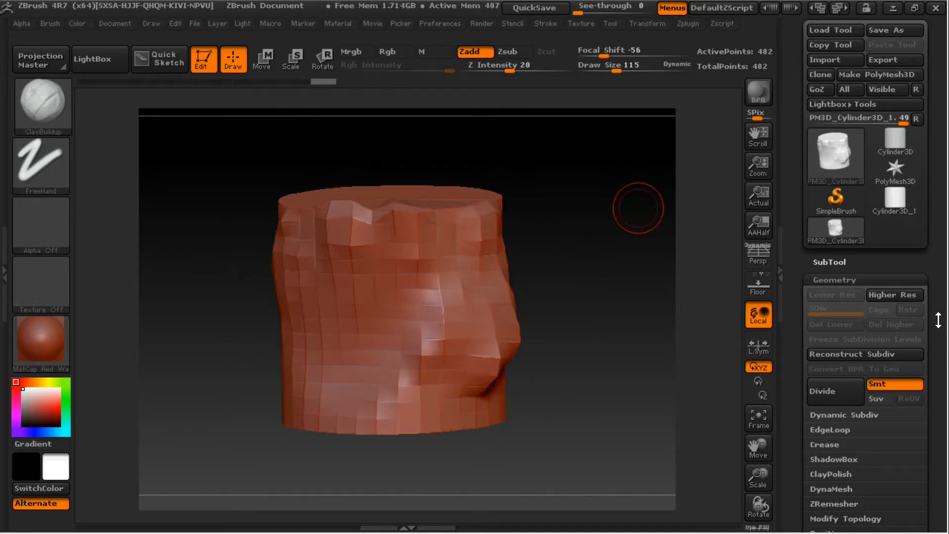
scroll(938, 320, down, 3)
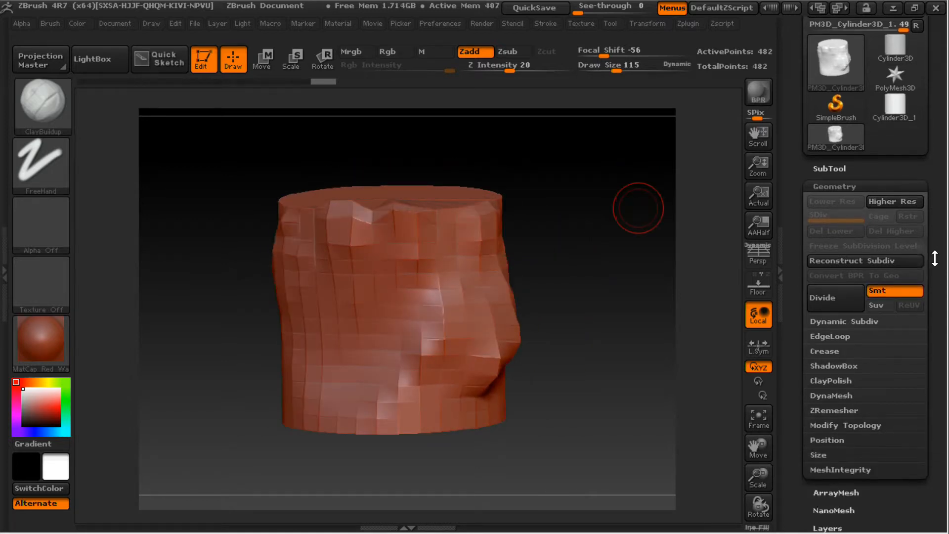
click(836, 297)
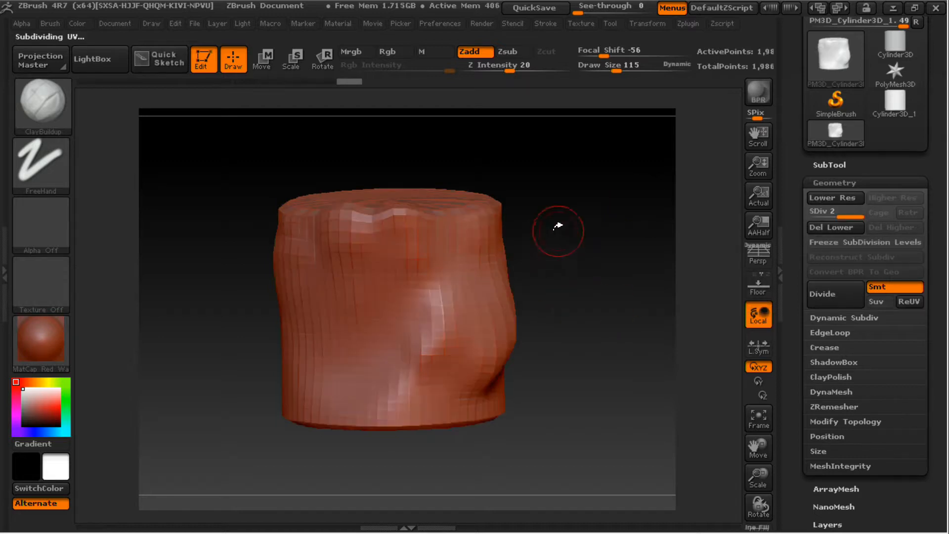
mouse_move(557, 226)
mouse_down()
mouse_move(566, 272)
mouse_move(555, 271)
mouse_move(567, 259)
mouse_move(556, 259)
mouse_move(564, 239)
mouse_move(539, 244)
mouse_up()
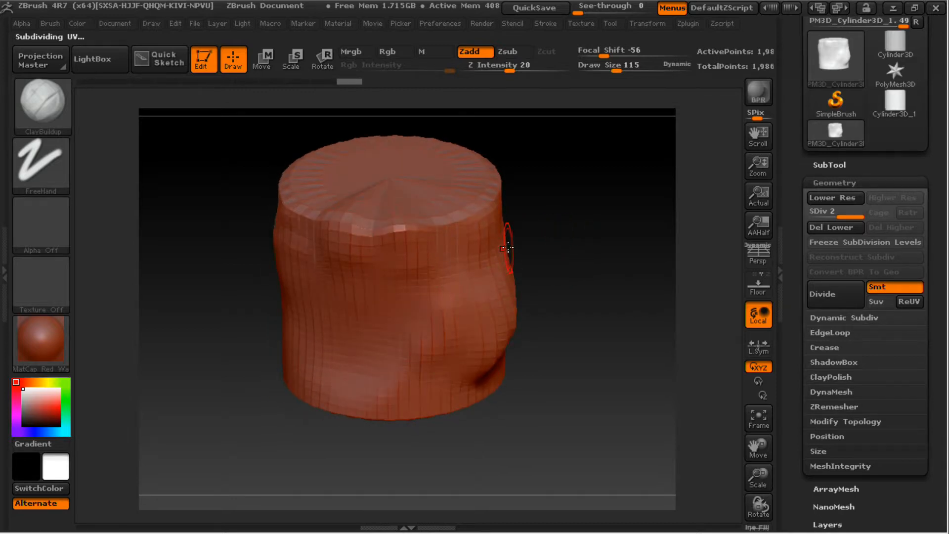
- Sculpt ClayBuildup strokes on the middle of the cylinder's side at subdivision level 2
drag(564, 210, 551, 165)
mouse_move(336, 316)
mouse_down()
mouse_move(358, 291)
mouse_move(346, 338)
mouse_move(385, 344)
mouse_move(411, 321)
mouse_move(401, 360)
mouse_up()
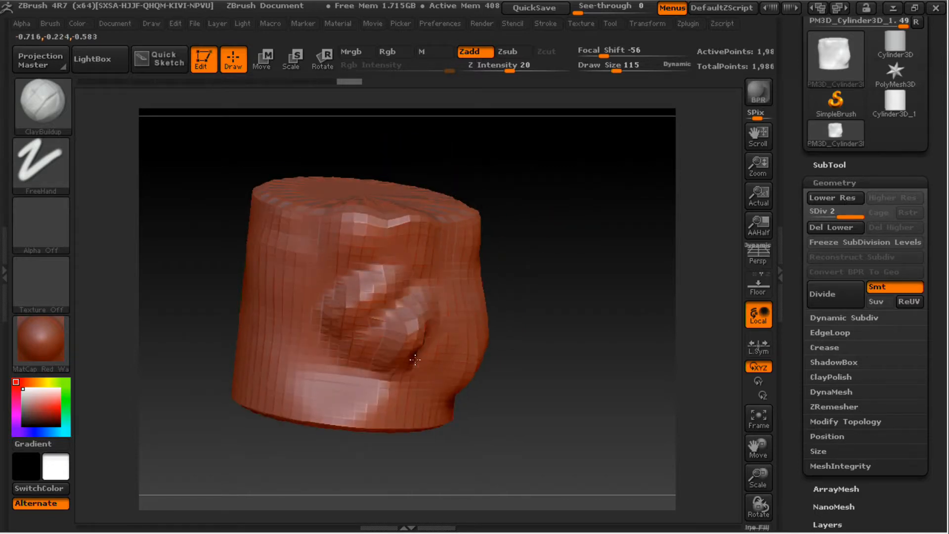
drag(400, 360, 408, 367)
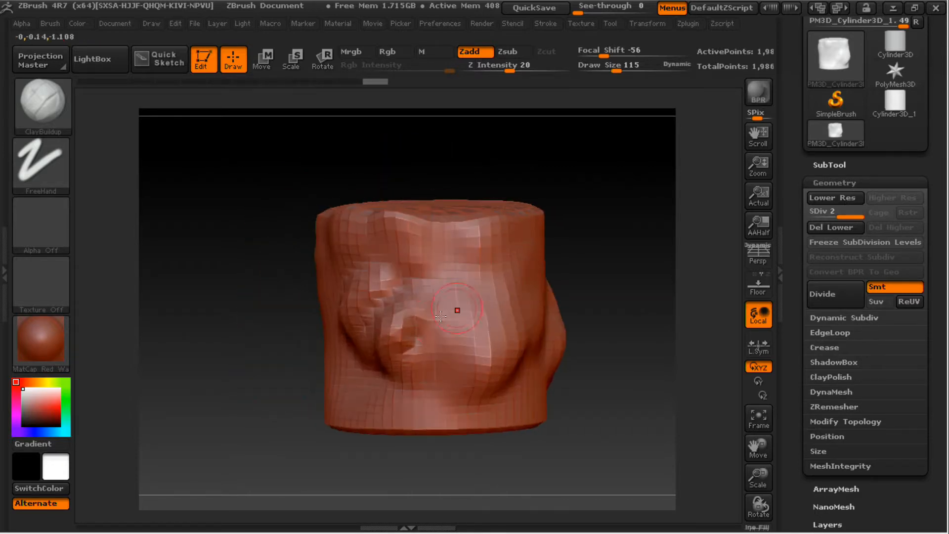
drag(430, 314, 453, 364)
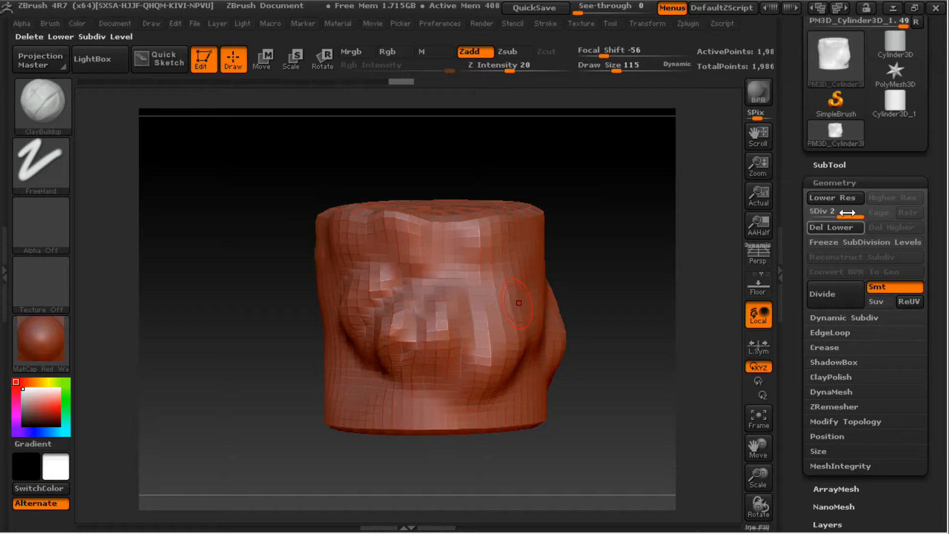
- Divide the mesh again to subdivision level 3 and sculpt finer clay strokes over the cylinder's side
click(832, 294)
mouse_move(415, 322)
mouse_down()
mouse_move(435, 257)
mouse_move(458, 353)
mouse_move(443, 381)
mouse_move(408, 378)
mouse_move(377, 355)
mouse_up()
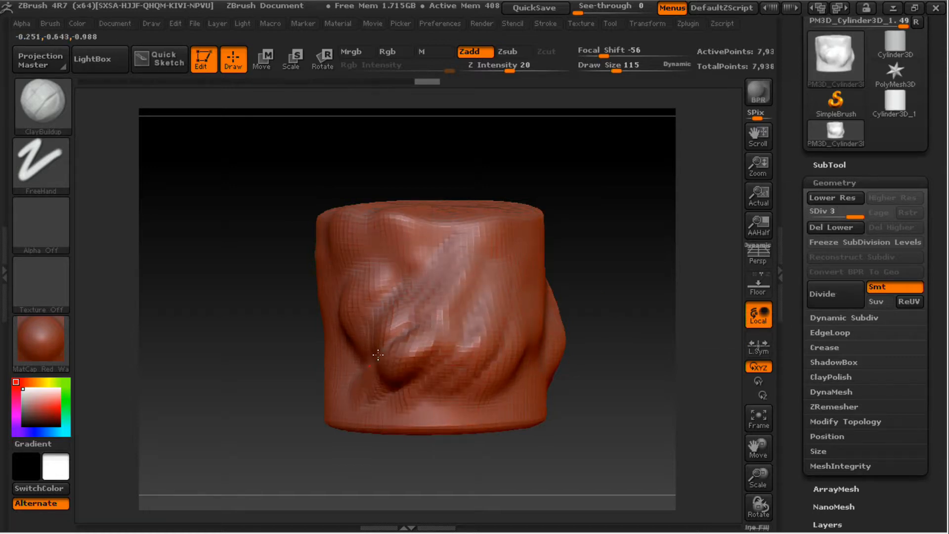
mouse_move(286, 341)
mouse_down()
mouse_move(628, 205)
mouse_move(646, 207)
mouse_up()
mouse_move(366, 302)
mouse_down()
mouse_move(336, 324)
mouse_move(346, 373)
mouse_up()
mouse_move(603, 260)
mouse_down()
mouse_move(553, 263)
mouse_move(555, 252)
mouse_up()
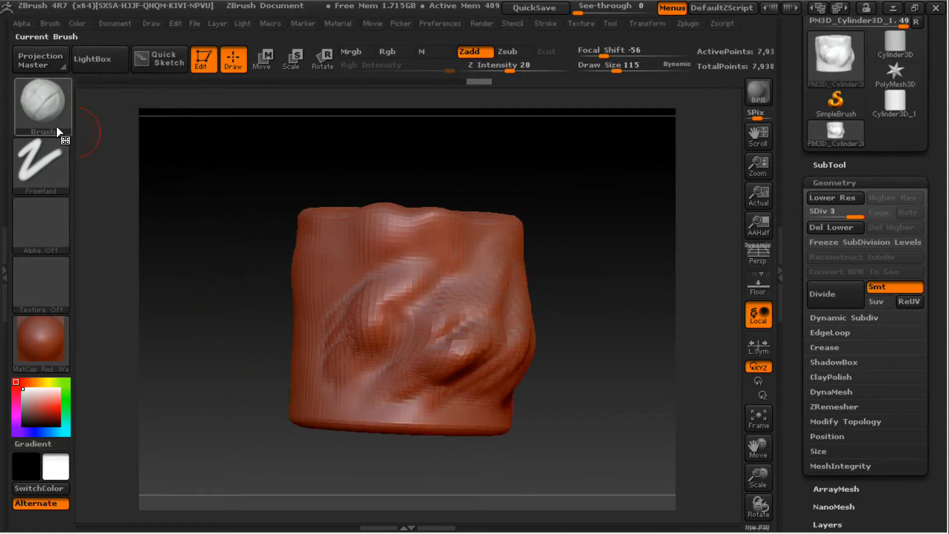
- Switch to the Standard brush and sculpt diagonal ridges on several sides of the cylinder at Z Intensity 25
key(b)
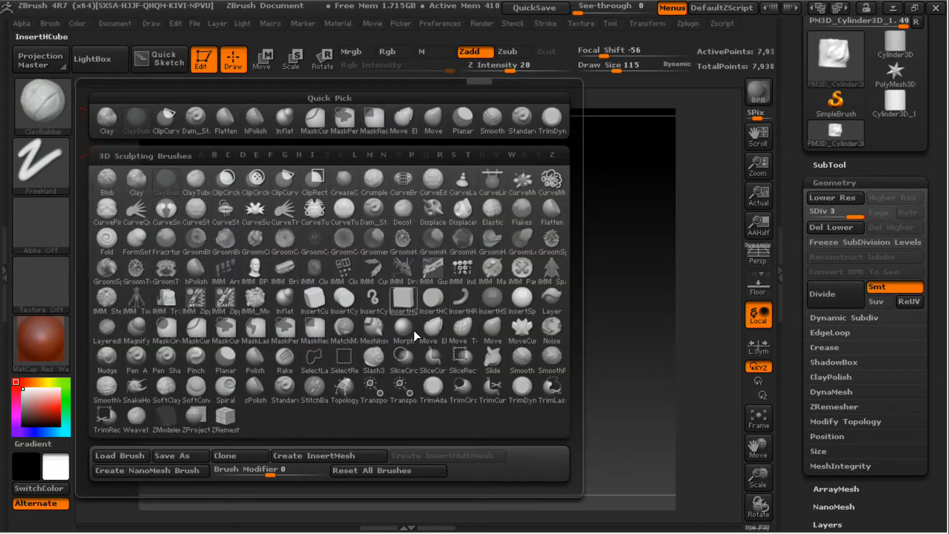
click(283, 390)
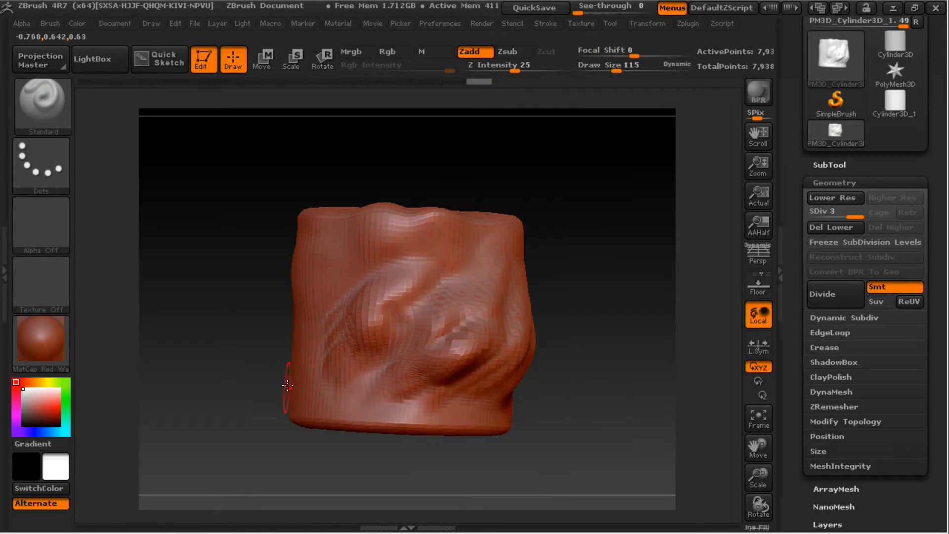
drag(372, 242, 320, 301)
drag(242, 321, 330, 316)
mouse_move(316, 244)
mouse_down()
mouse_move(265, 296)
mouse_move(310, 320)
mouse_move(280, 385)
mouse_up()
alt+drag(485, 242, 628, 264)
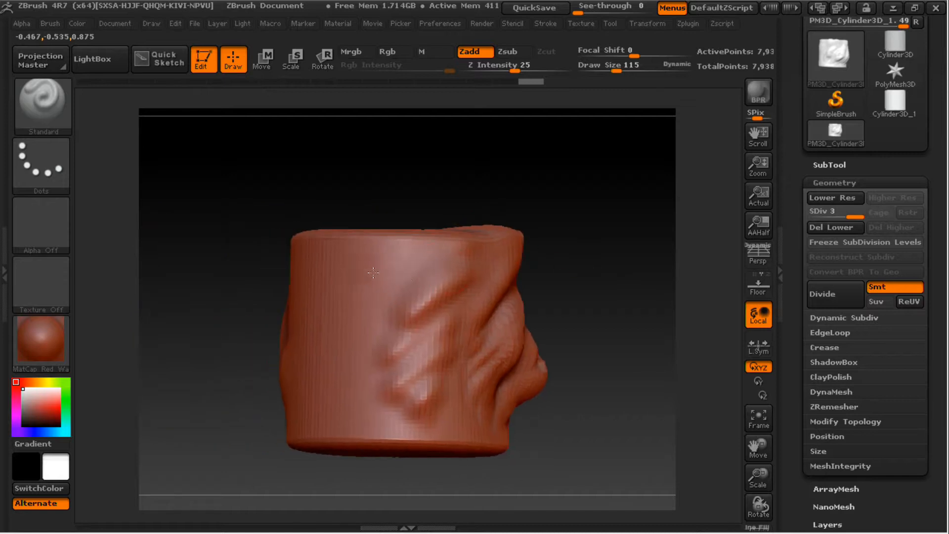
drag(385, 270, 366, 357)
mouse_move(568, 276)
mouse_down()
mouse_move(591, 265)
mouse_move(630, 201)
mouse_move(565, 233)
mouse_move(553, 181)
mouse_move(536, 165)
mouse_move(542, 269)
mouse_move(535, 229)
mouse_up()
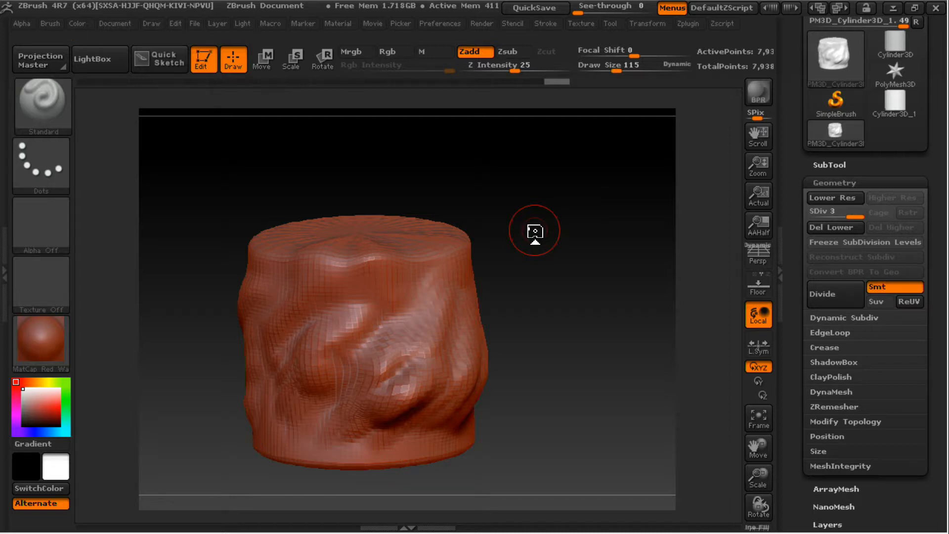
- Collapse the tray that holds the Tool palette to free up space around the canvas
scroll(932, 158, up, 3)
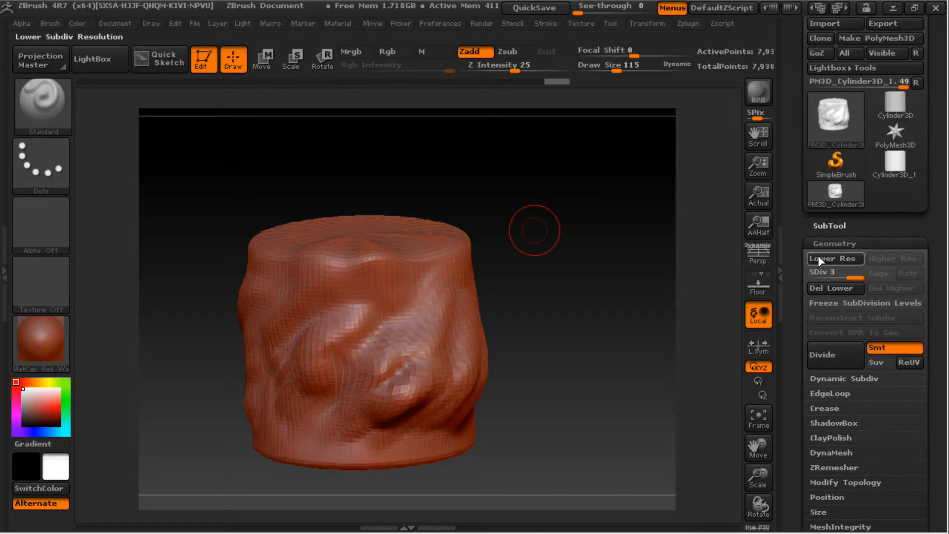
click(787, 267)
drag(941, 253, 784, 263)
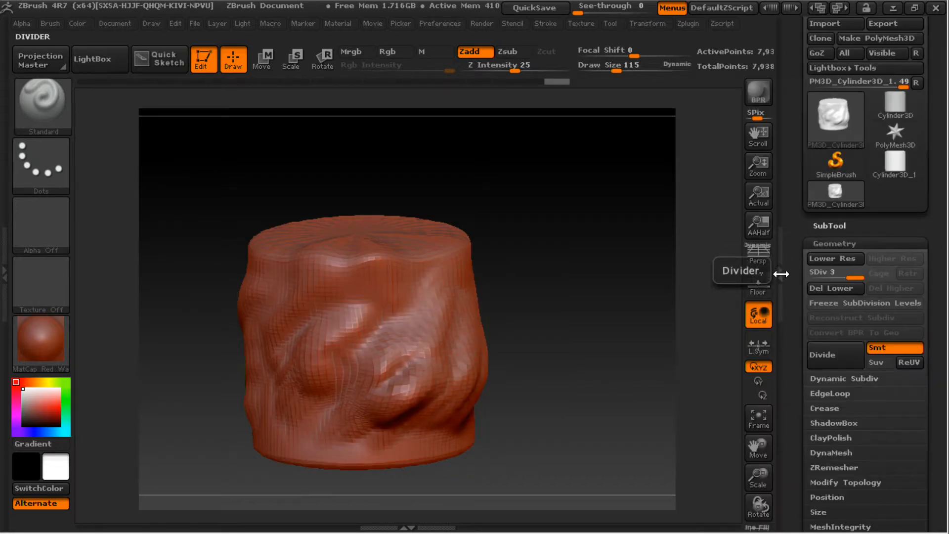
drag(785, 268, 890, 258)
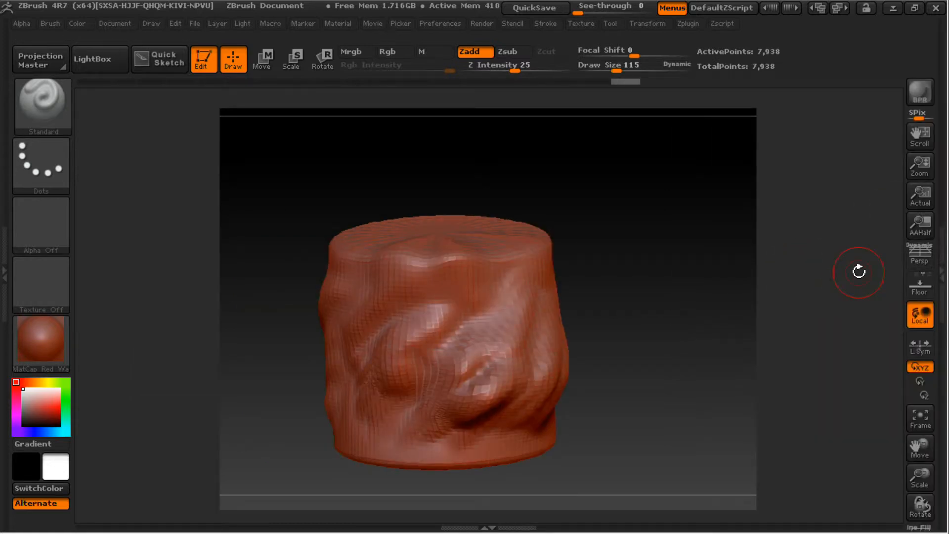
- Expand the tray that holds the Tool palette
click(939, 250)
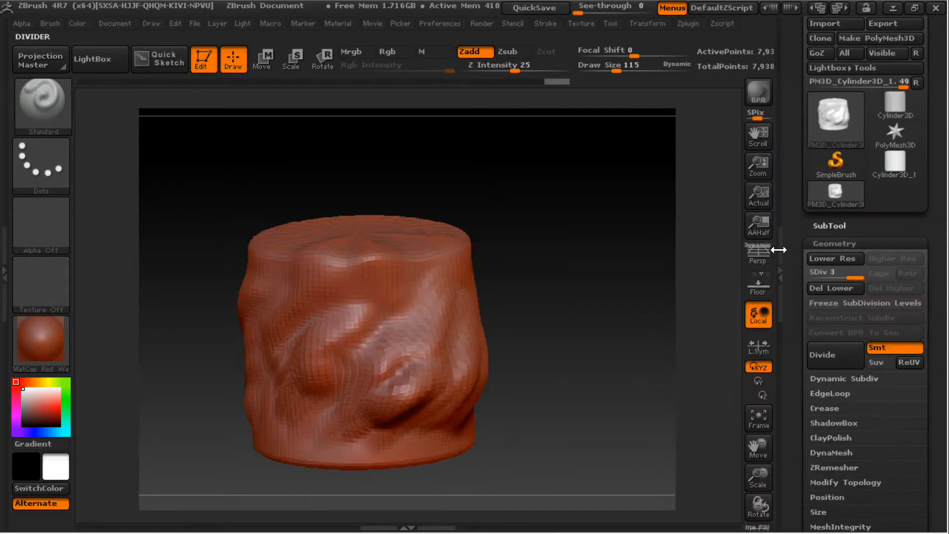
click(778, 250)
click(942, 254)
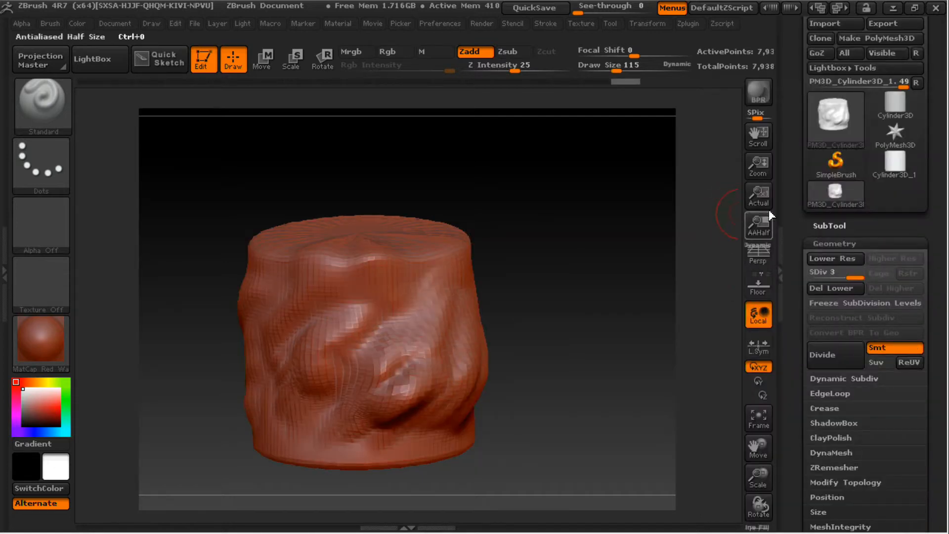
- Hide the shelves and controls around the canvas and restore them
mouse_move(855, 174)
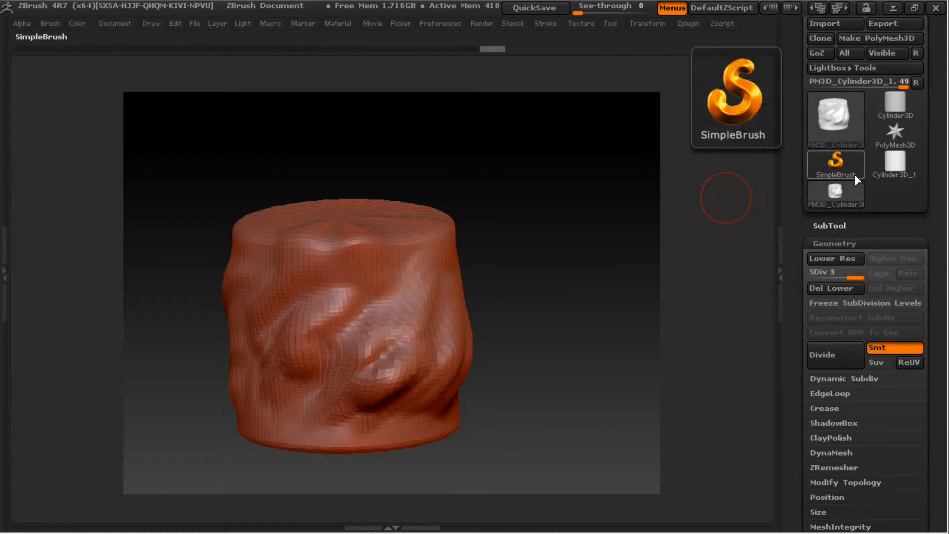
key(Tab)
key(Tab)
key(Tab)
key(Tab)
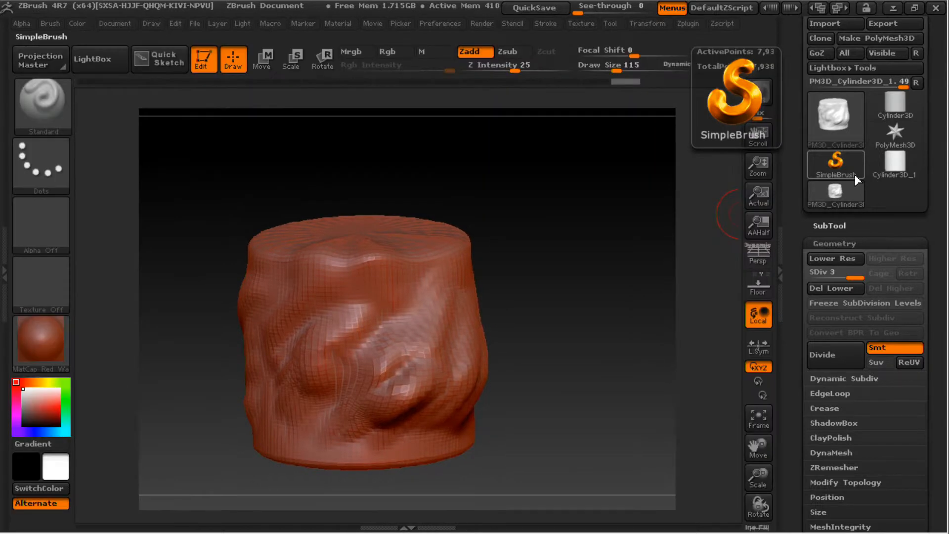
- Collapse and reopen the Tool palette's tray and bring the palette's first rows into view
drag(557, 275, 592, 252)
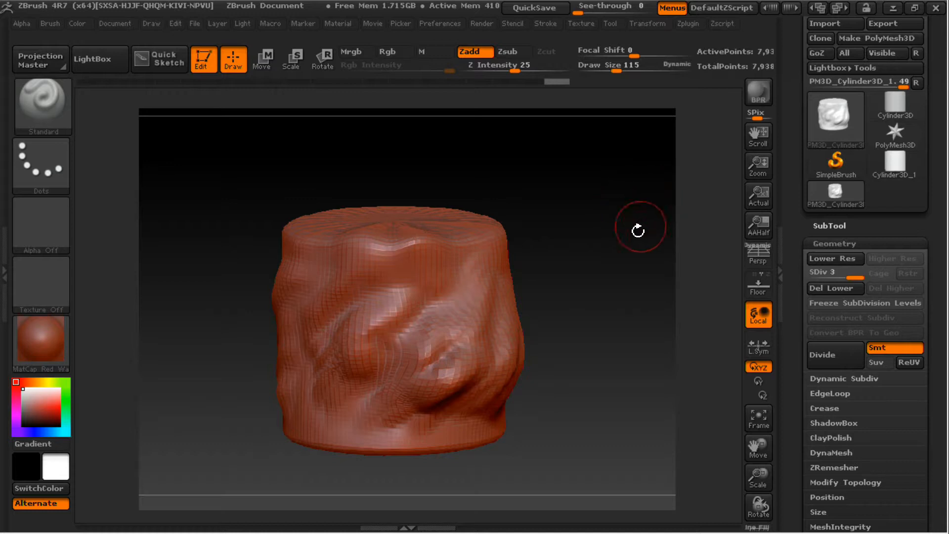
drag(638, 225, 580, 233)
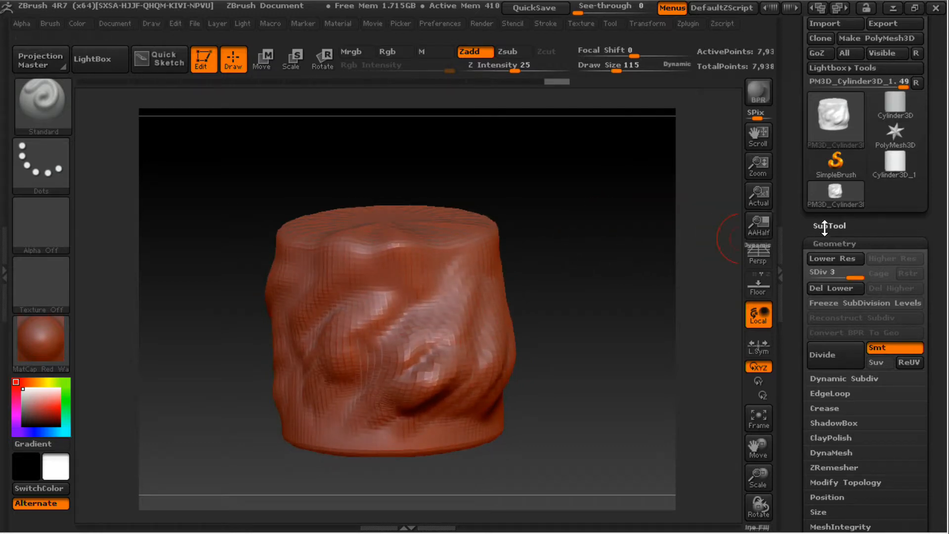
click(782, 258)
click(938, 257)
scroll(920, 198, up, 3)
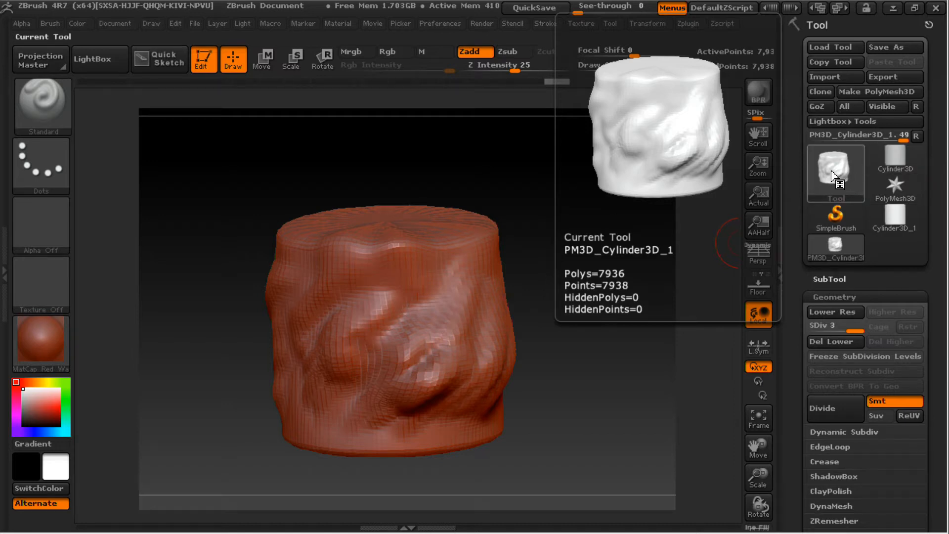
- Switch the active tool from the sculpted cylinder to the Sphere3D primitive
mouse_move(811, 150)
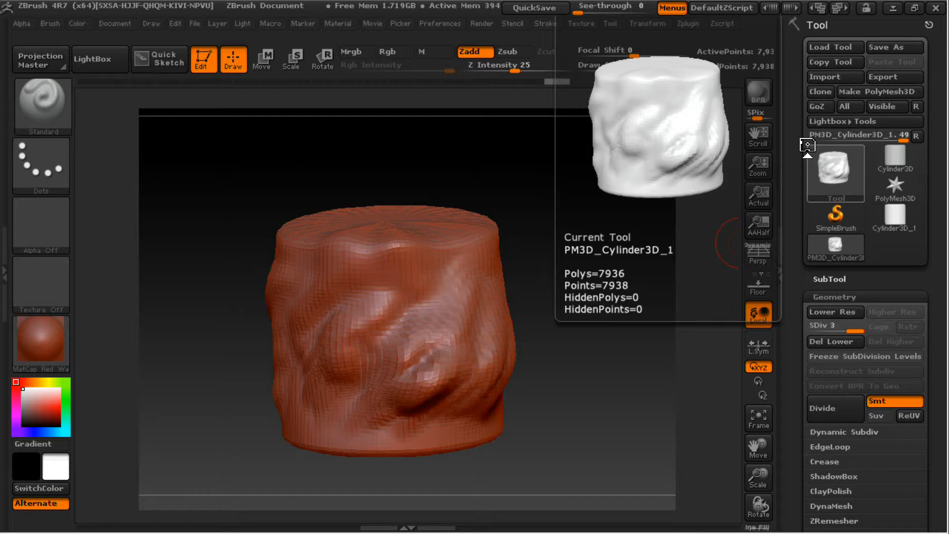
click(847, 182)
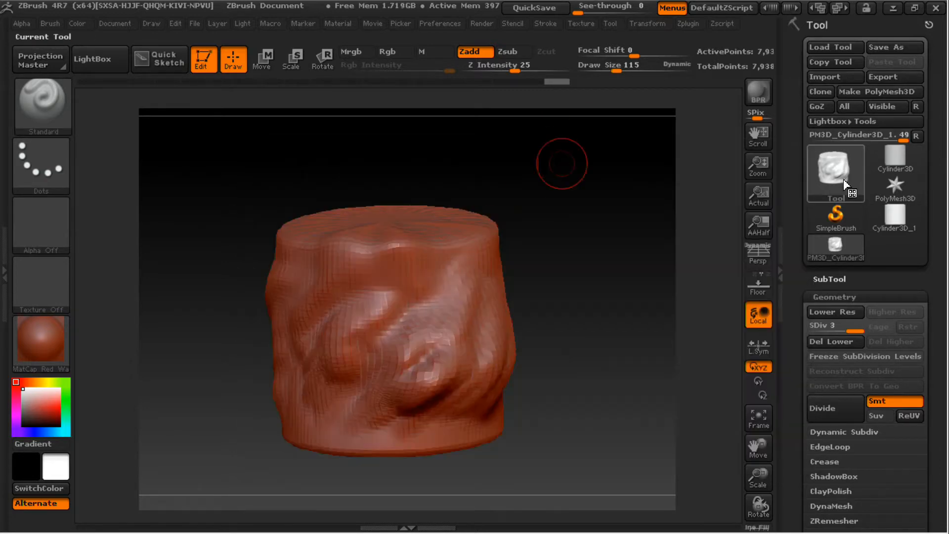
click(834, 168)
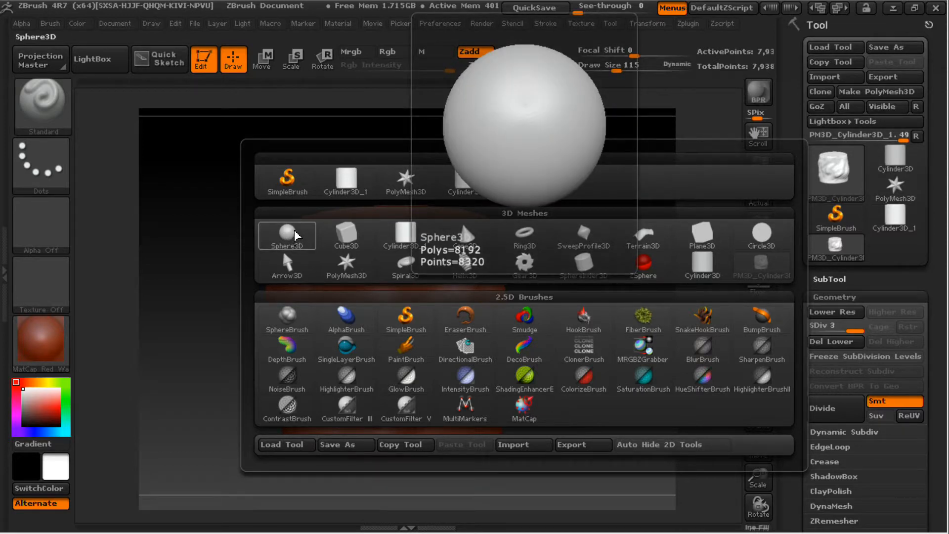
click(287, 236)
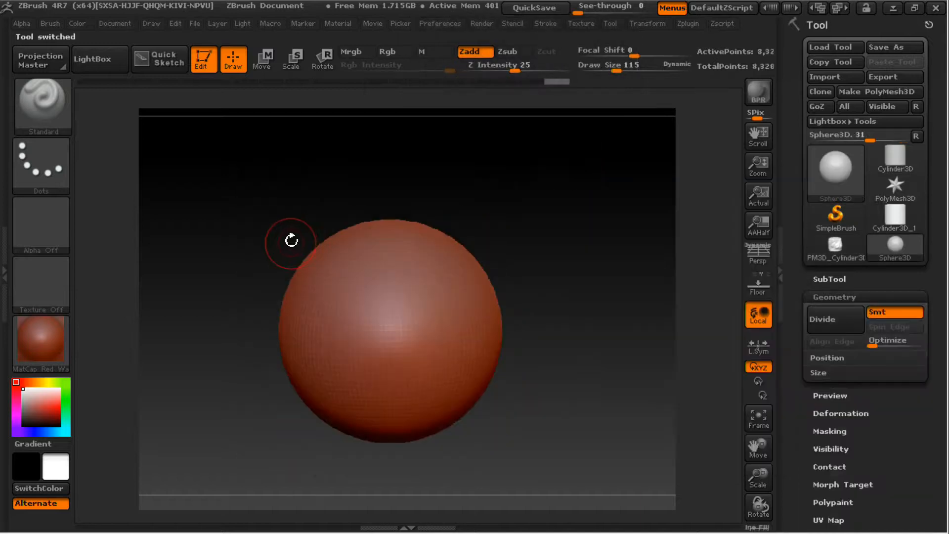
mouse_move(561, 221)
mouse_down()
mouse_move(566, 241)
mouse_move(574, 222)
mouse_move(529, 216)
mouse_up()
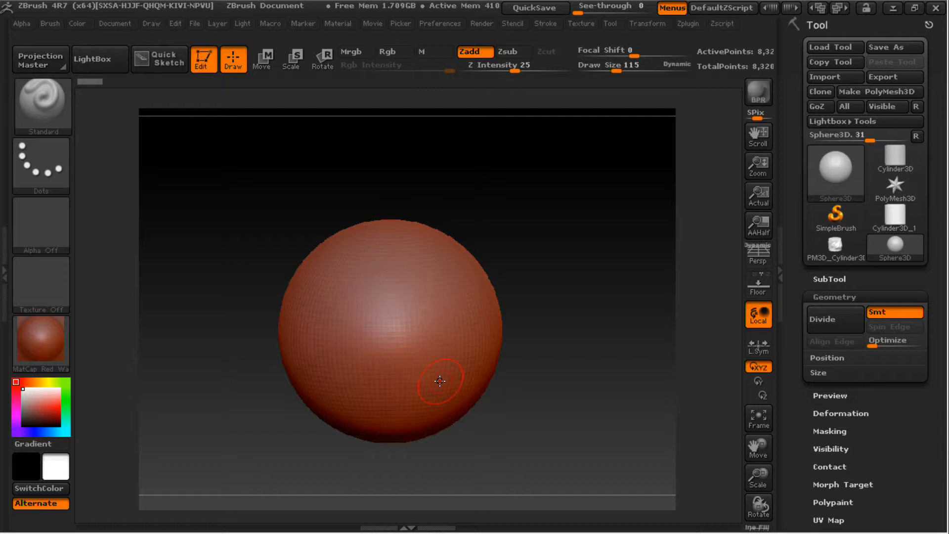
- Alternate the active tool between the sculpted PM3D cylinder and Sphere3D, finishing on Sphere3D
click(839, 256)
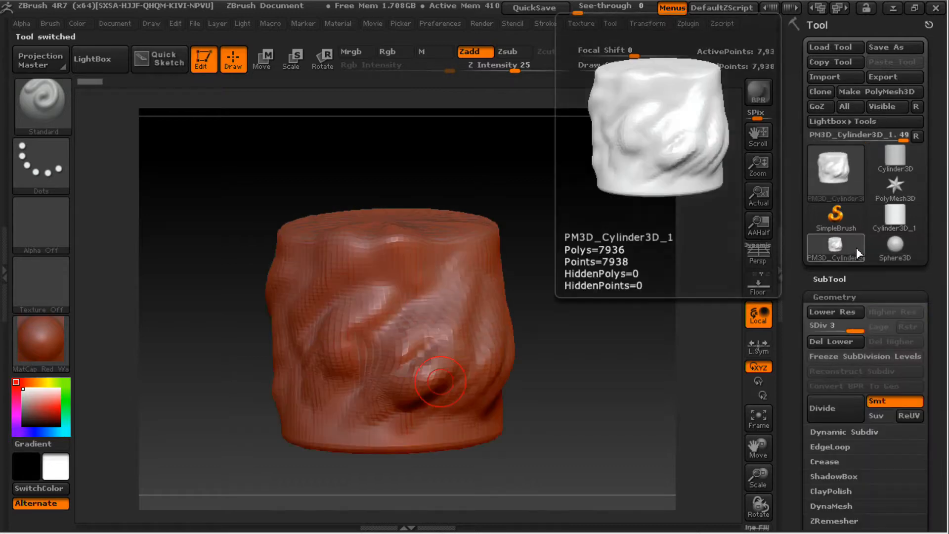
click(900, 246)
click(831, 247)
click(896, 248)
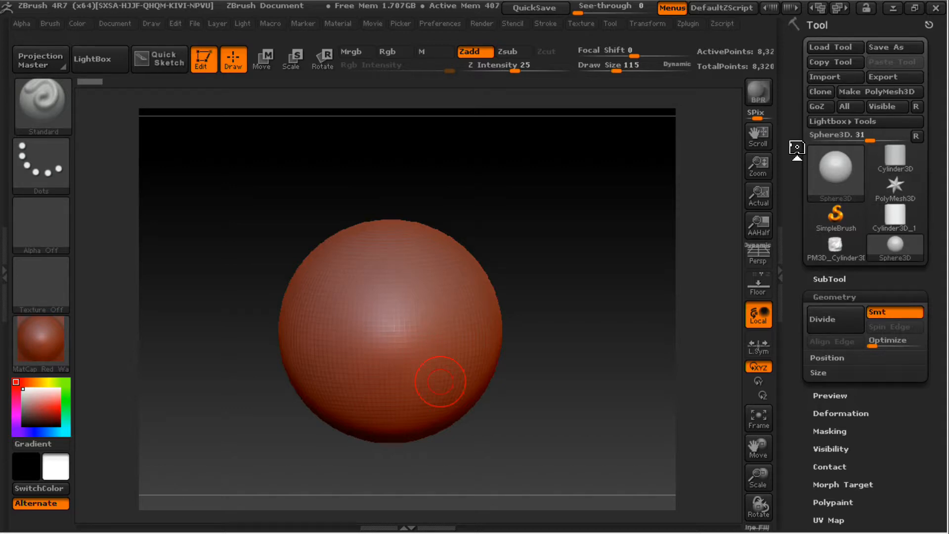
- Start saving the whole project and choose the Desktop as the destination folder
key(ctrl)
key(ctrl+s)
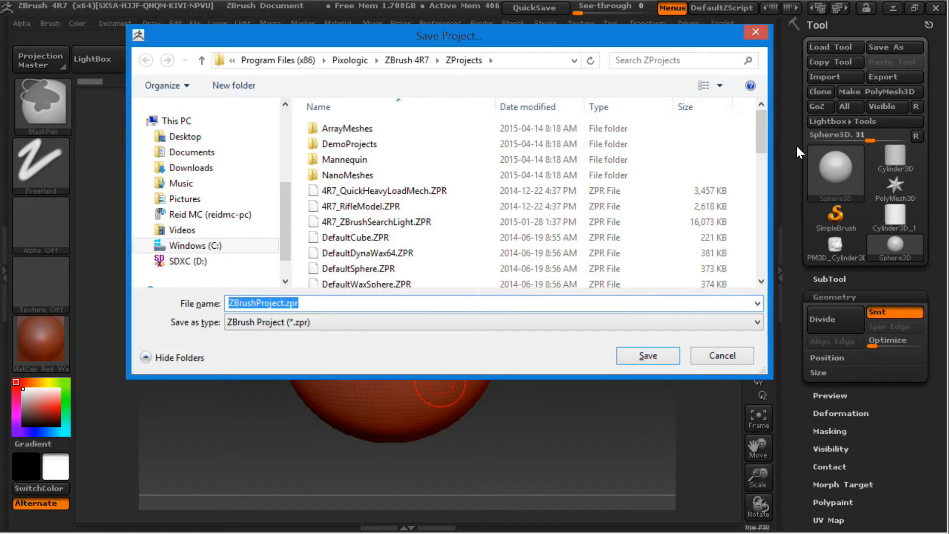
mouse_move(564, 36)
mouse_down()
mouse_move(533, 46)
mouse_move(583, 45)
mouse_move(571, 40)
mouse_up()
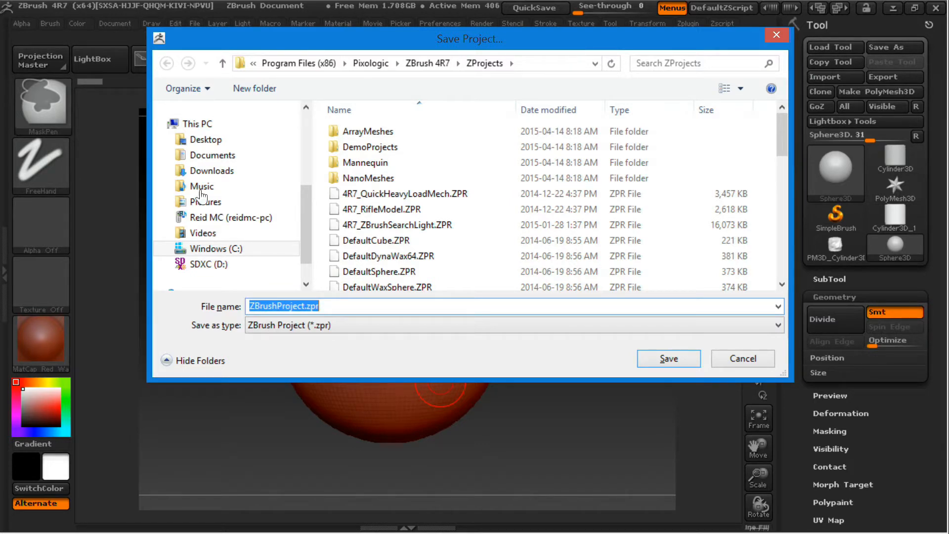
drag(307, 205, 308, 123)
click(206, 131)
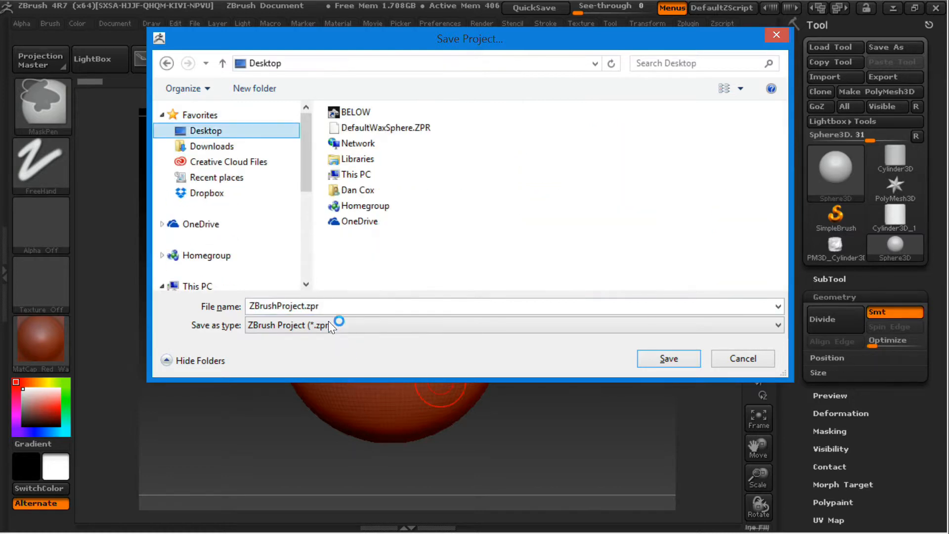
- Name the project file "DMG work" and save it as a ZBrush Project
click(293, 310)
click(299, 307)
drag(305, 307, 122, 361)
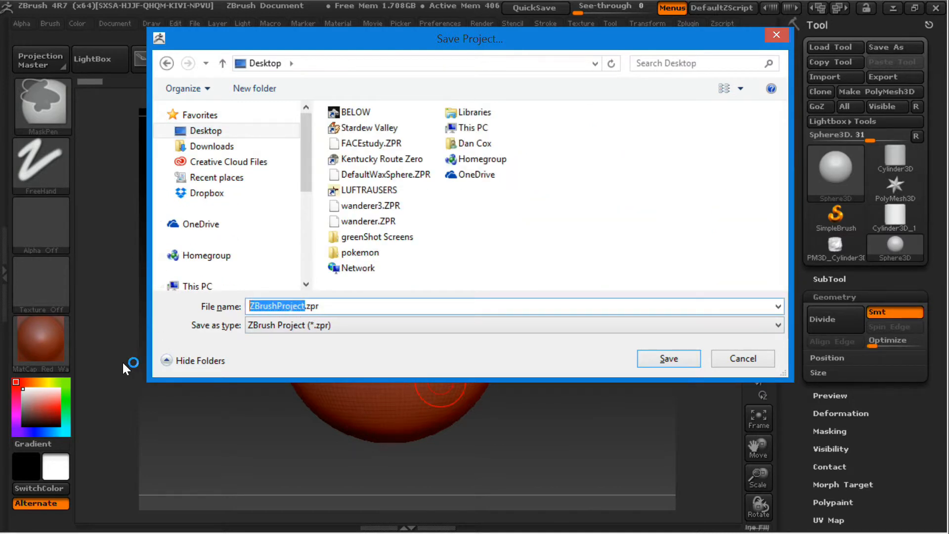
text(DMNG)
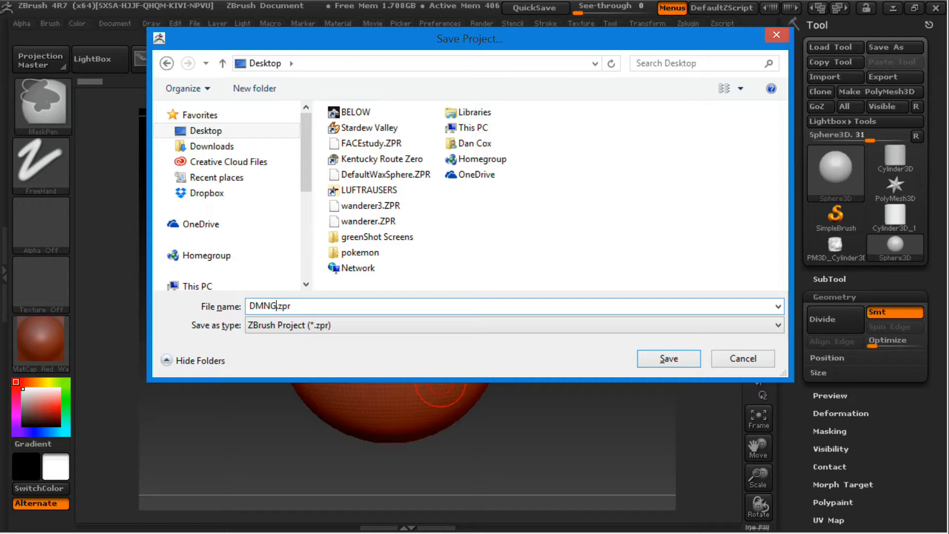
key(BackSpace)
key(BackSpace)
text(G work)
click(671, 361)
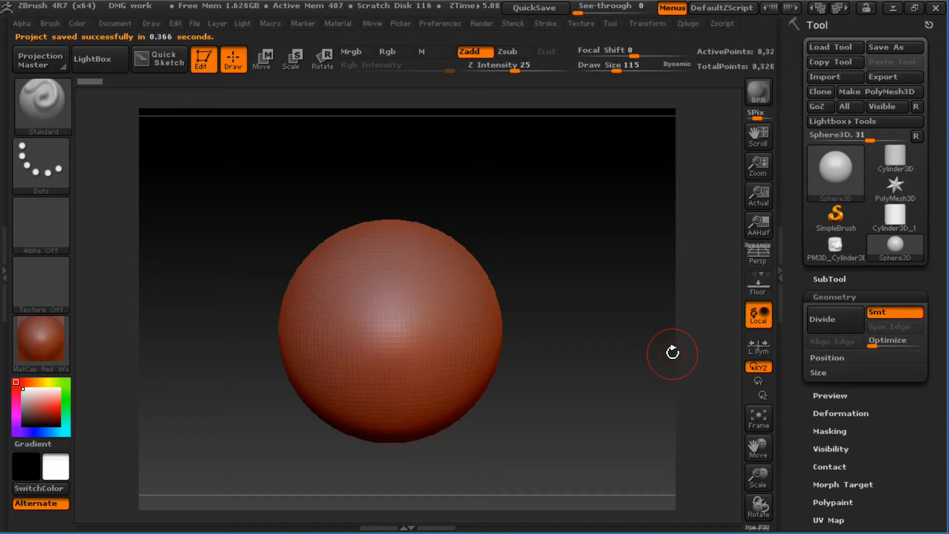
- Reselect Sphere3D after showing the sculpted cylinder, and convert the sphere into a PolyMesh3D
click(835, 245)
click(897, 245)
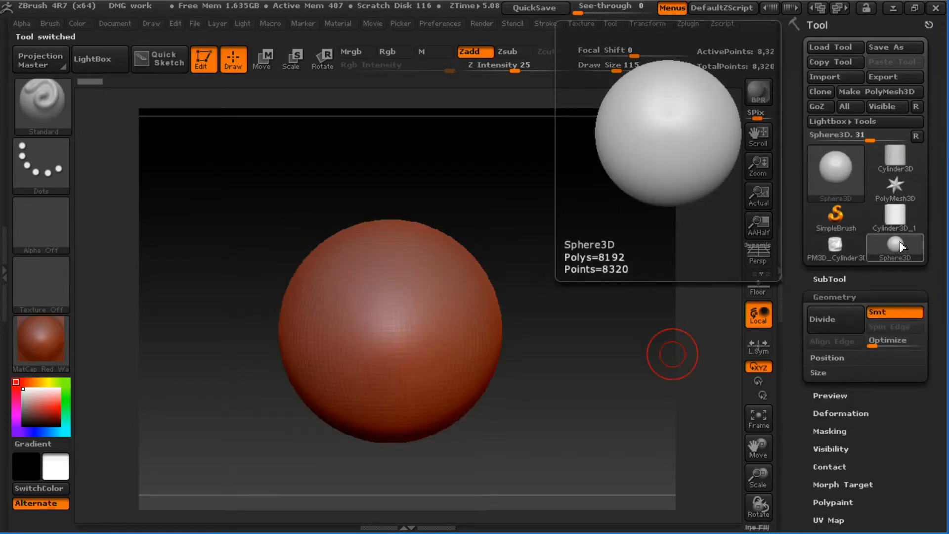
click(432, 292)
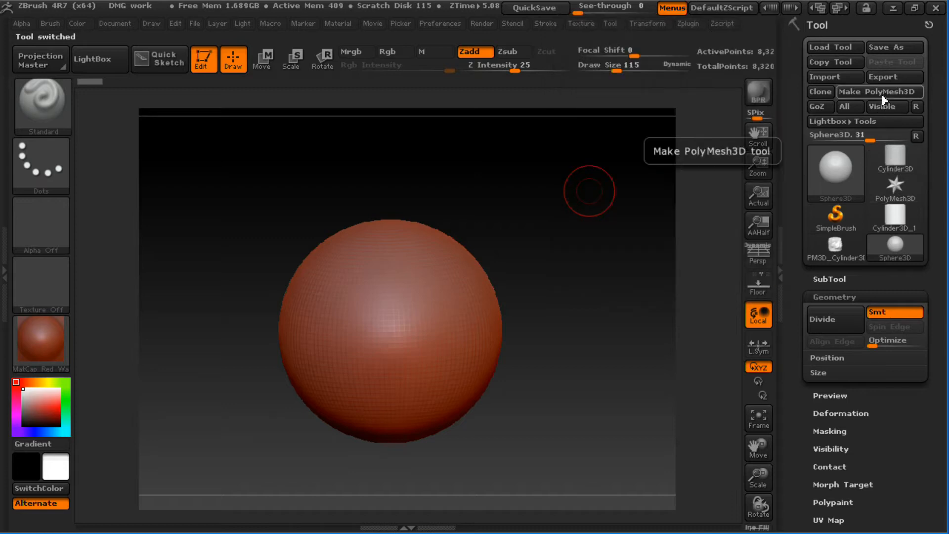
click(835, 178)
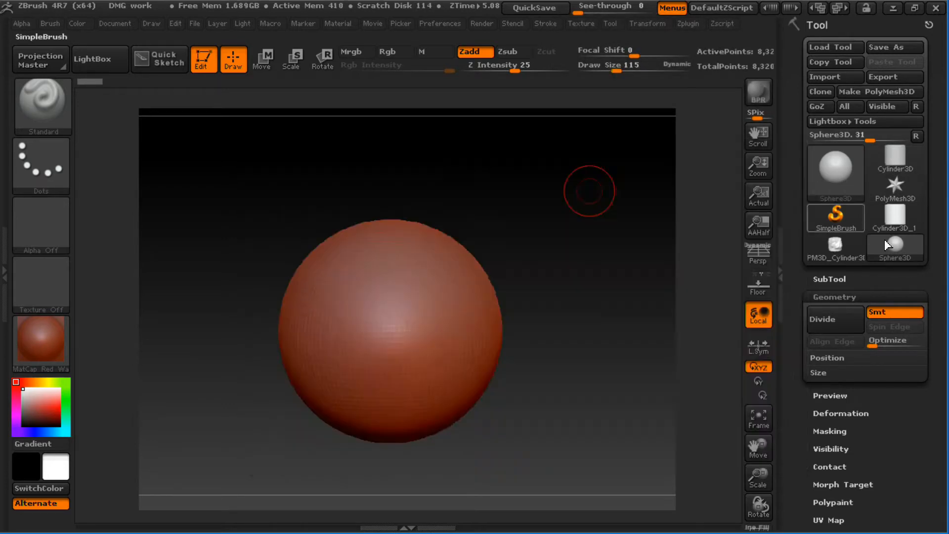
click(877, 93)
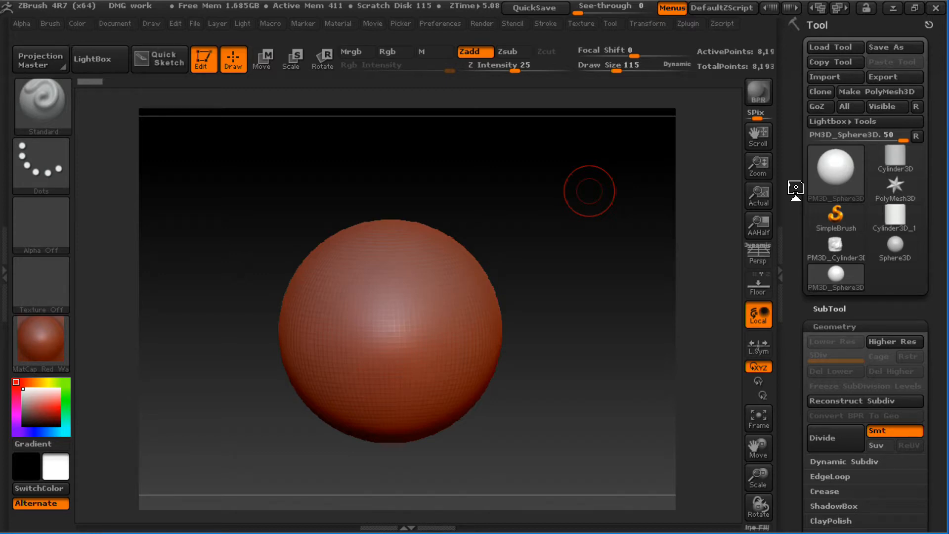
click(838, 191)
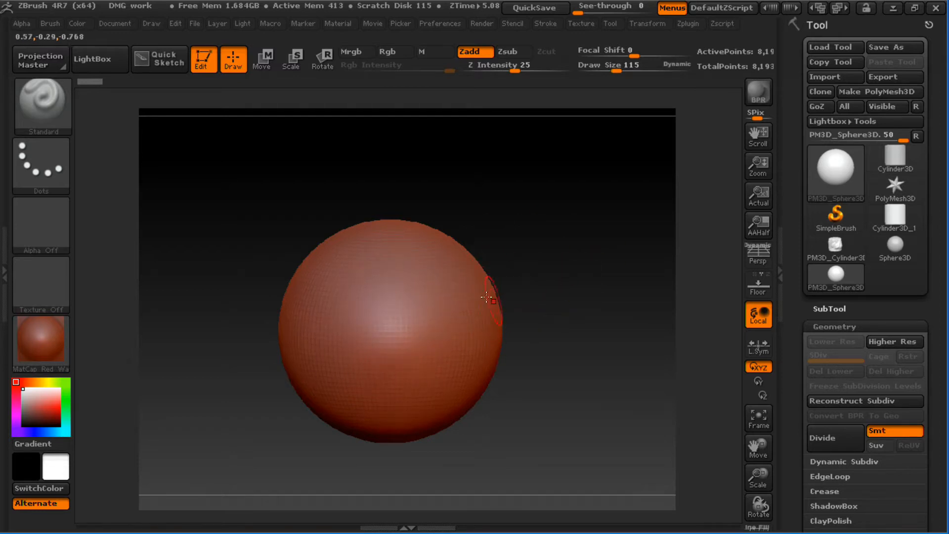
- Try sculpting brows, eyes and a smiling mouth on the sphere without symmetry, and undo the strokes
mouse_move(416, 322)
mouse_down()
mouse_move(452, 304)
mouse_move(415, 323)
mouse_move(341, 326)
mouse_move(301, 311)
mouse_up()
drag(417, 345, 418, 364)
drag(363, 348, 348, 350)
mouse_move(531, 329)
mouse_down()
mouse_move(574, 287)
mouse_move(536, 322)
mouse_move(576, 335)
mouse_up()
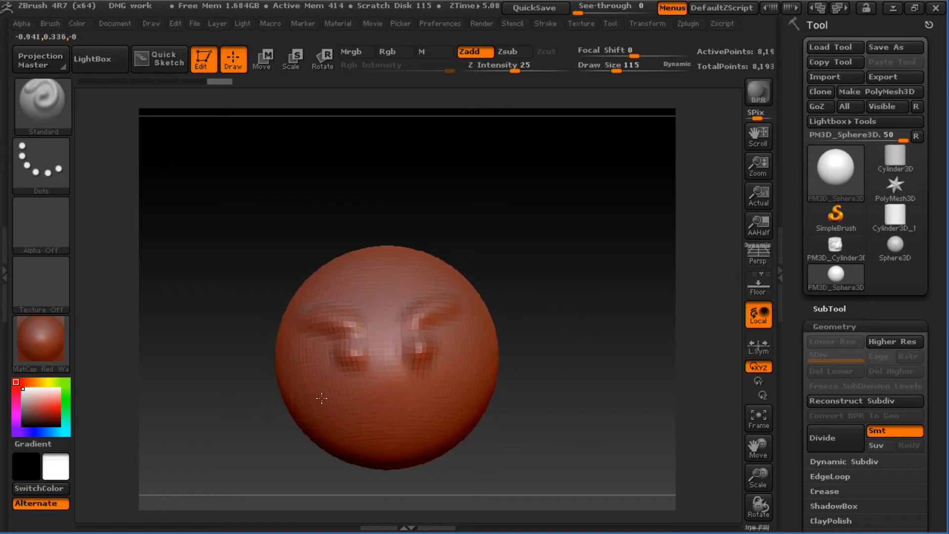
drag(318, 398, 476, 376)
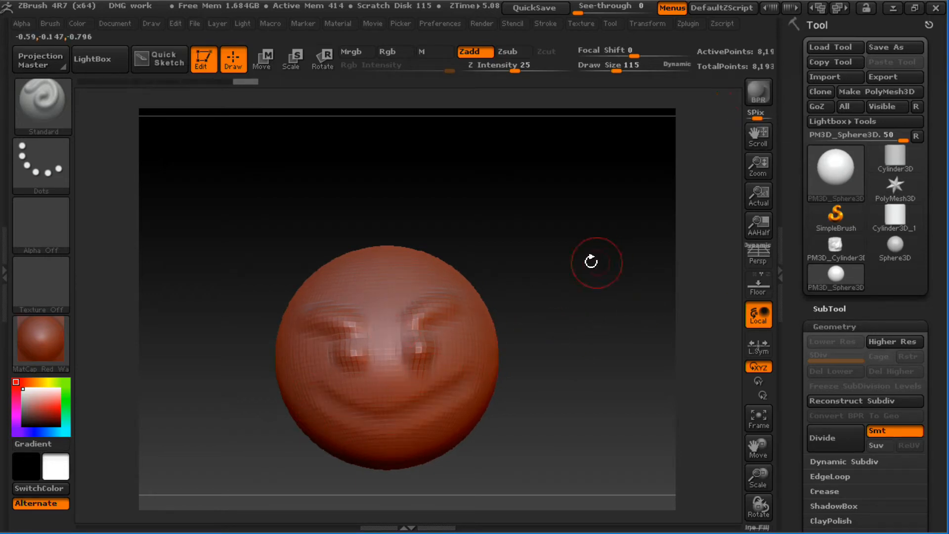
mouse_move(593, 262)
mouse_down()
mouse_move(568, 238)
mouse_move(608, 251)
mouse_move(591, 266)
mouse_move(585, 252)
mouse_move(600, 280)
mouse_move(630, 278)
mouse_move(603, 255)
mouse_move(577, 265)
mouse_move(571, 221)
mouse_move(587, 240)
mouse_up()
key(ctrl)
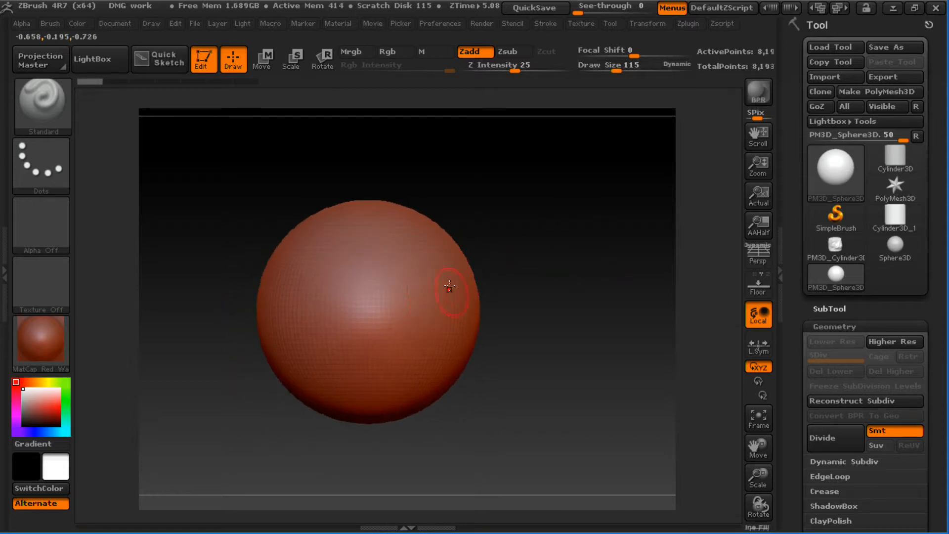
- Turn on left-right symmetry for the sphere and check the mirrored brush cursor on its surface
alt+drag(544, 265, 573, 247)
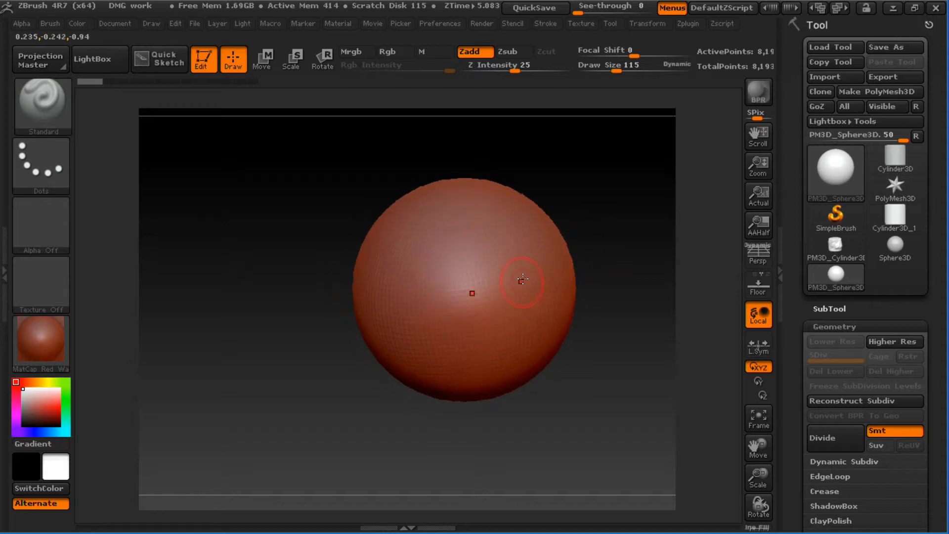
drag(611, 208, 604, 213)
drag(571, 216, 547, 248)
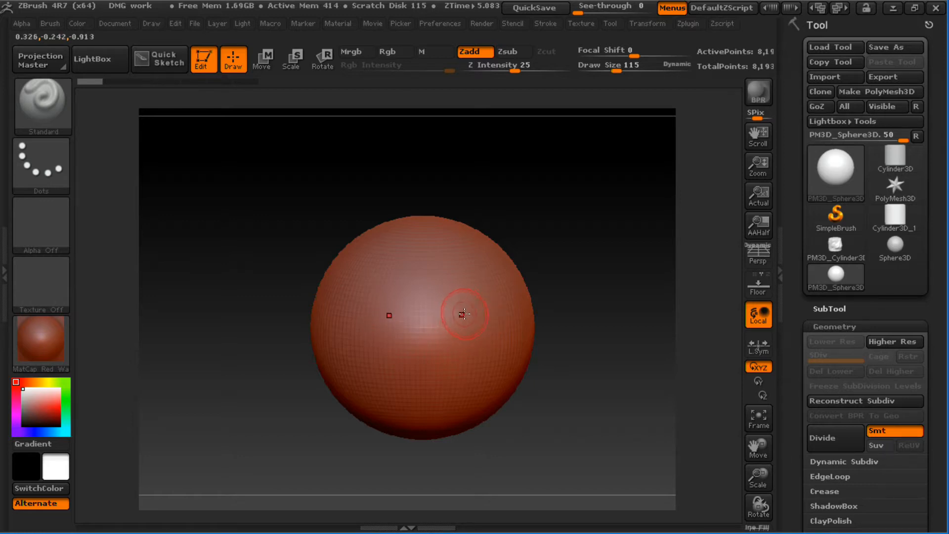
- Sculpt mirrored brow ridges across the front of the sphere with the Standard brush at Z Intensity 25
mouse_move(428, 338)
mouse_down()
mouse_move(460, 343)
mouse_move(519, 311)
mouse_up()
drag(604, 267, 544, 200)
drag(416, 324, 421, 328)
mouse_move(461, 299)
mouse_down()
mouse_move(460, 285)
mouse_move(492, 289)
mouse_up()
mouse_move(550, 257)
mouse_down()
mouse_move(524, 258)
mouse_move(512, 287)
mouse_up()
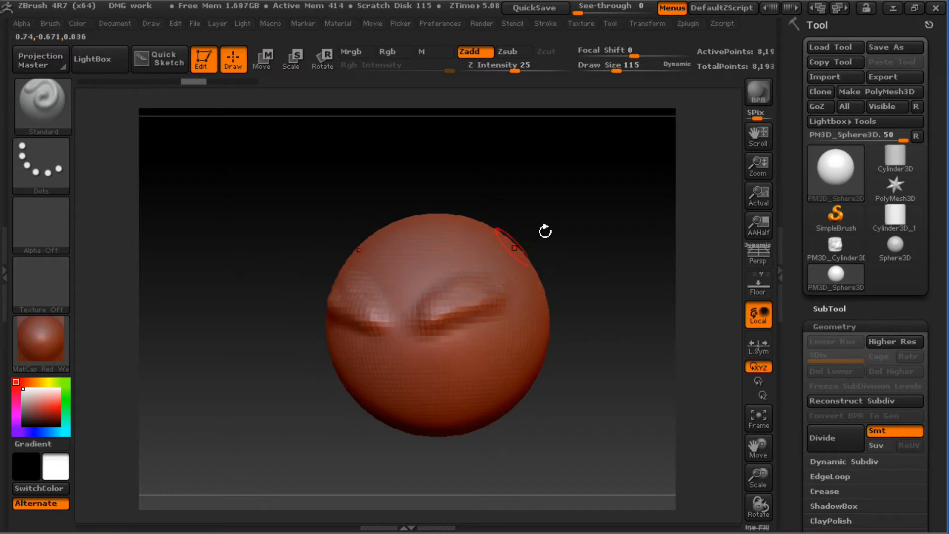
- Sculpt mirrored eyes below the brows and a wide smiling mouth on the sphere
drag(544, 230, 568, 226)
drag(451, 335, 449, 337)
mouse_move(402, 404)
mouse_down()
mouse_move(449, 390)
mouse_move(405, 397)
mouse_move(476, 367)
mouse_move(446, 391)
mouse_move(406, 399)
mouse_up()
key(ctrl+z)
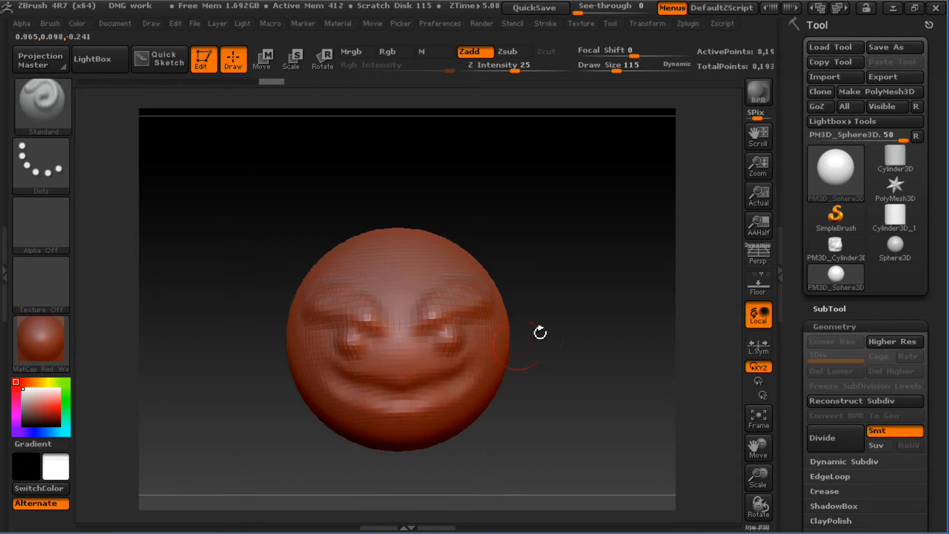
mouse_move(591, 301)
mouse_down()
mouse_move(591, 315)
mouse_move(561, 251)
mouse_up()
mouse_move(561, 251)
mouse_down()
mouse_move(519, 218)
mouse_move(568, 320)
mouse_move(592, 221)
mouse_move(589, 258)
mouse_move(617, 203)
mouse_move(625, 214)
mouse_move(607, 165)
mouse_up()
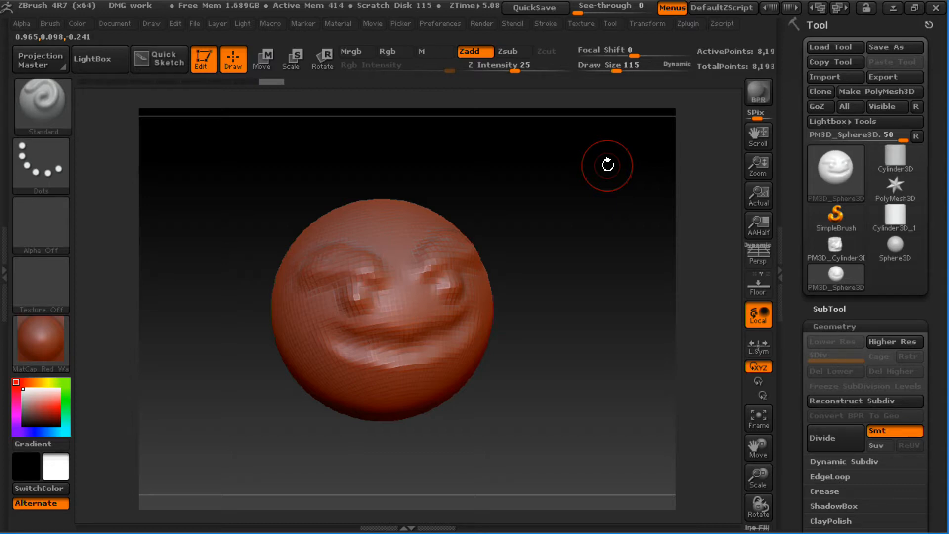
drag(936, 315, 906, 260)
mouse_move(575, 262)
mouse_down()
mouse_move(522, 290)
mouse_move(572, 262)
mouse_move(610, 258)
mouse_move(601, 282)
mouse_move(563, 313)
mouse_move(605, 243)
mouse_move(596, 216)
mouse_move(608, 237)
mouse_move(618, 229)
mouse_move(603, 232)
mouse_move(595, 204)
mouse_up()
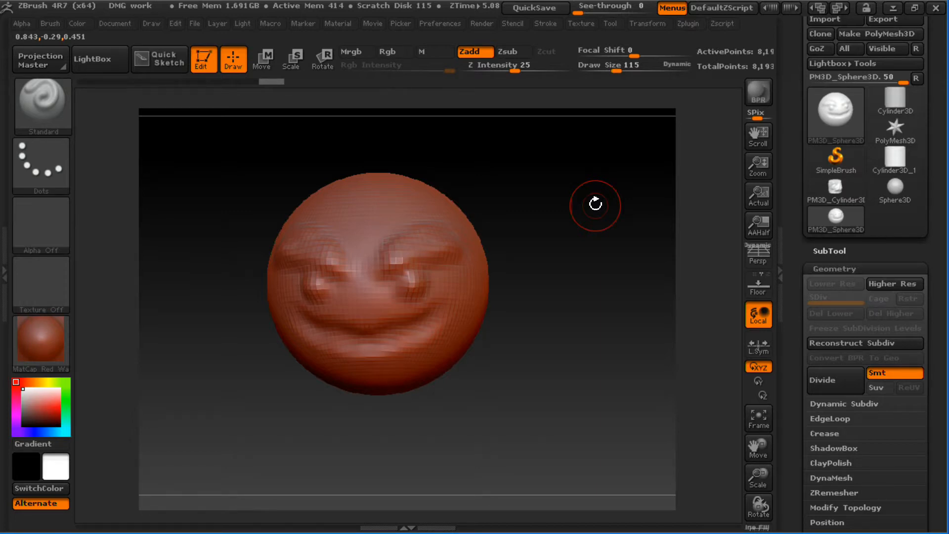
drag(555, 239, 557, 248)
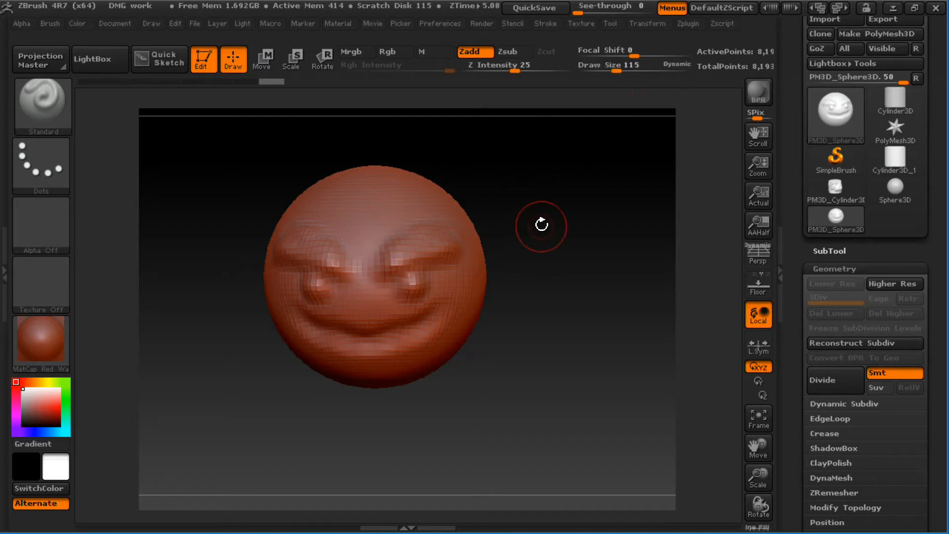
- Open the quick-access pop-up over the canvas and look through its brush and tool palettes
key(space)
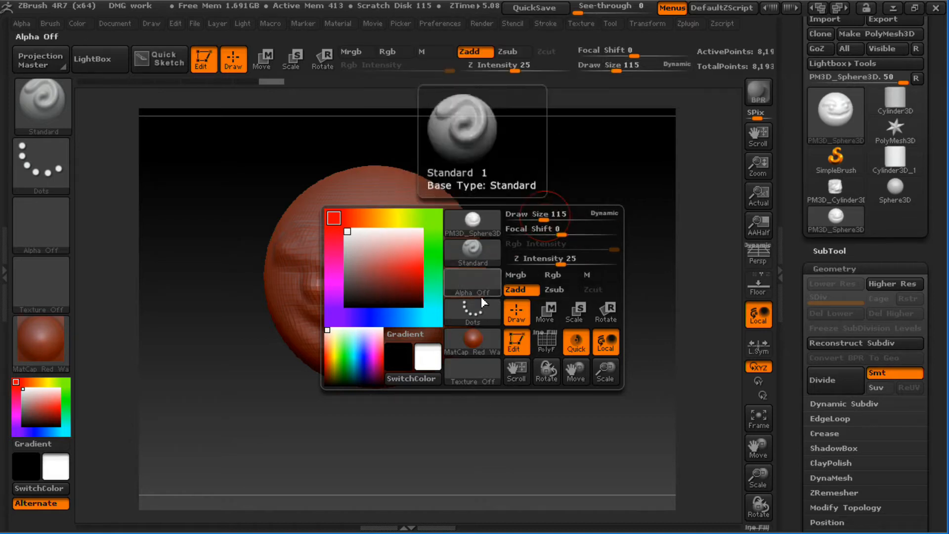
click(488, 258)
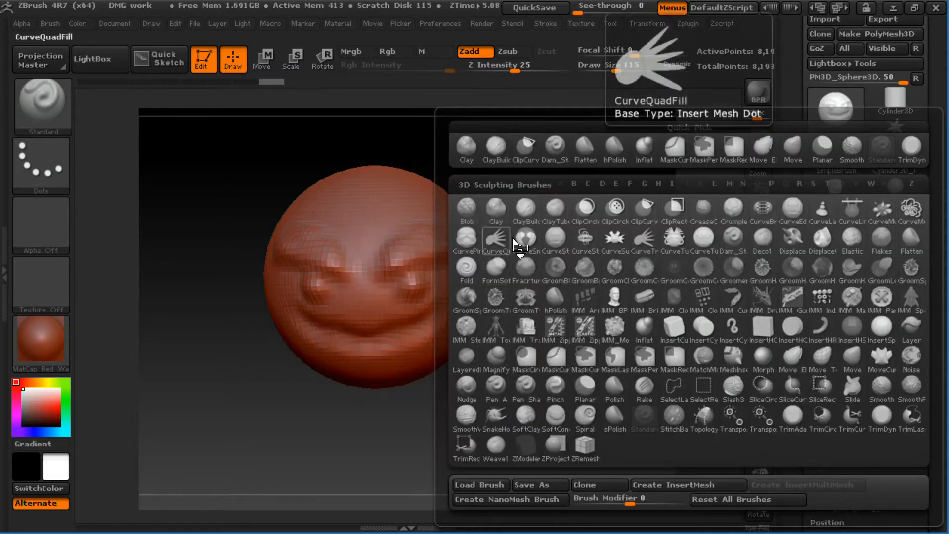
key(space)
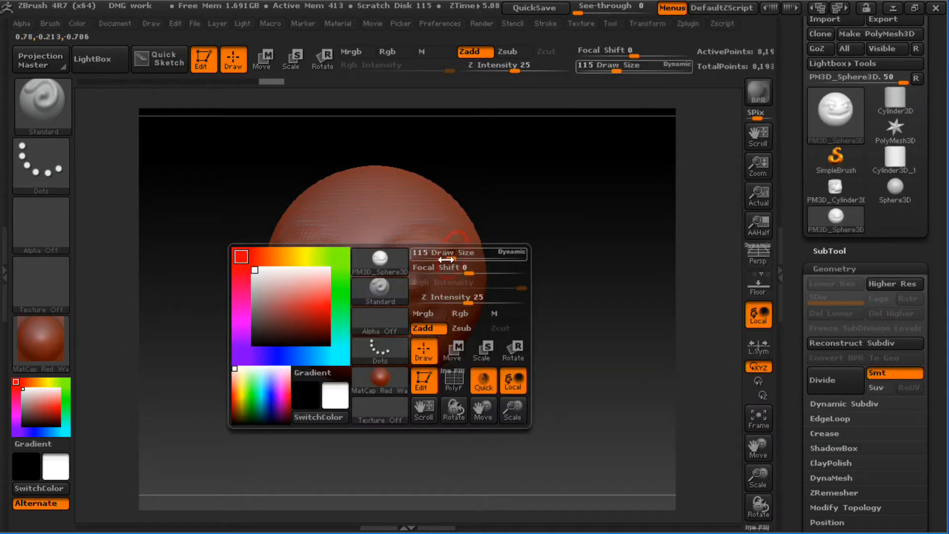
click(387, 265)
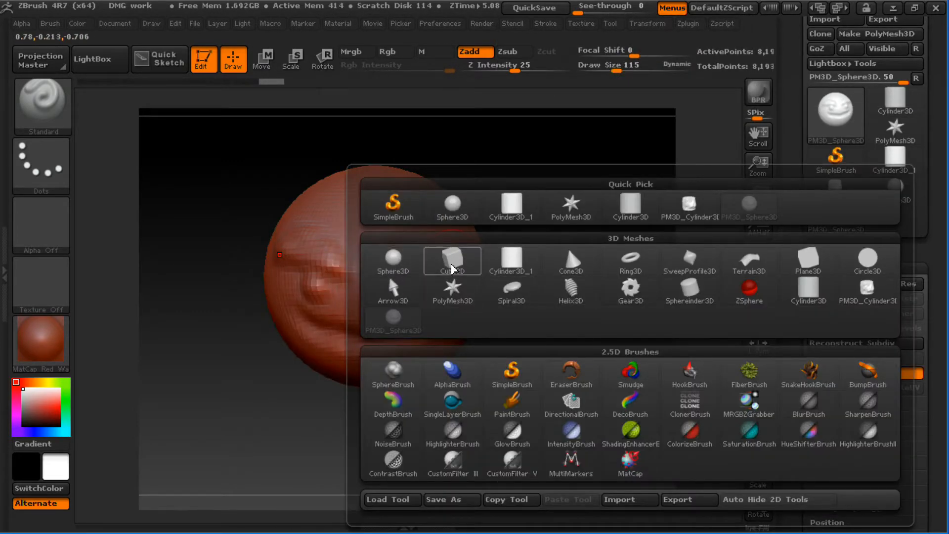
key(space)
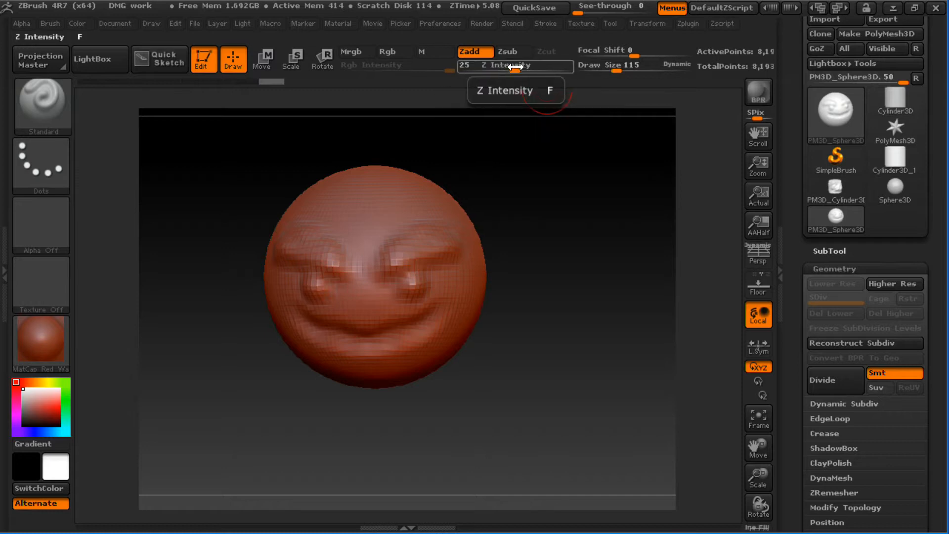
- Set the Z Intensity to 52 and sculpt a mirrored V-shaped ridge across the forehead, redoing the first stroke
drag(521, 69, 539, 66)
drag(538, 162, 521, 235)
drag(379, 267, 447, 229)
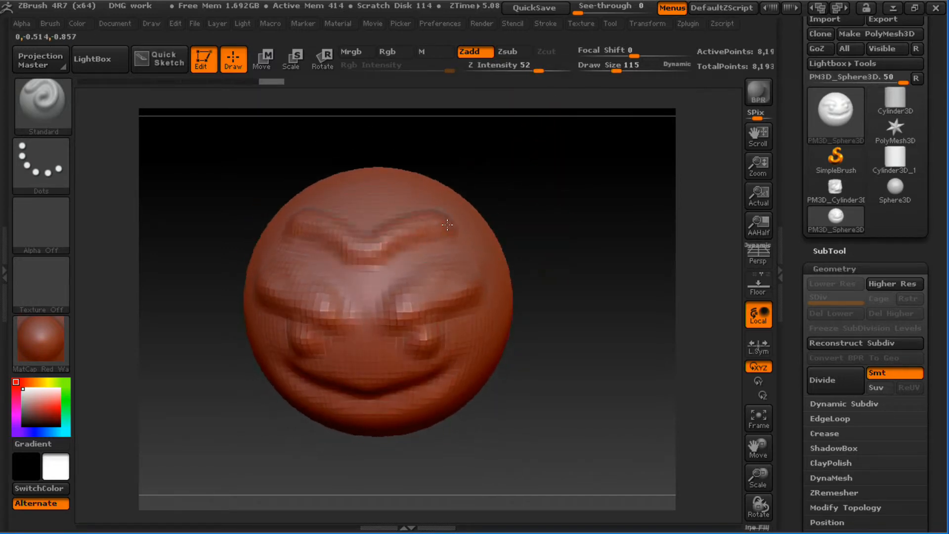
key(ctrl+z)
mouse_move(378, 267)
mouse_down()
mouse_move(418, 235)
mouse_move(447, 226)
mouse_up()
drag(607, 230, 608, 190)
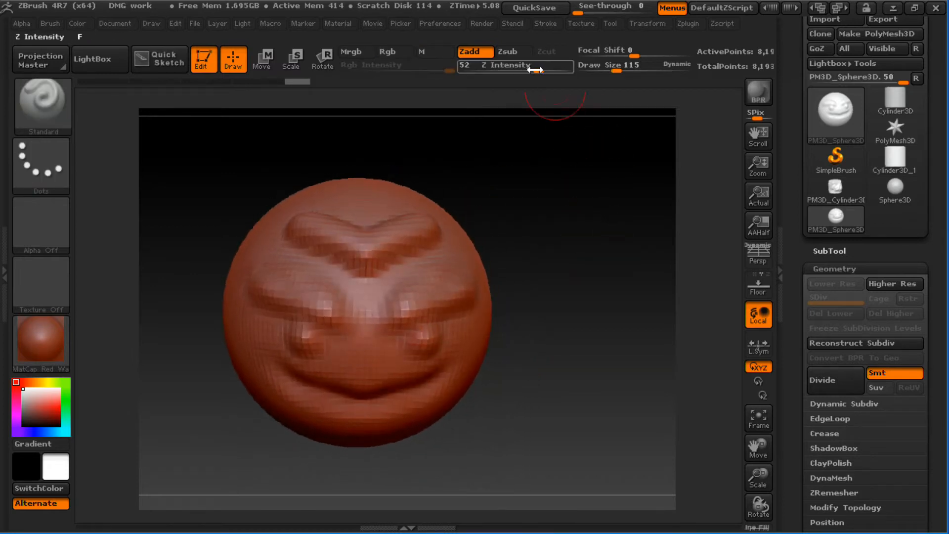
- Set the Z Intensity to 4 and sculpt faint strokes on the forehead around the V-shaped ridge
drag(536, 70, 484, 74)
drag(549, 163, 547, 201)
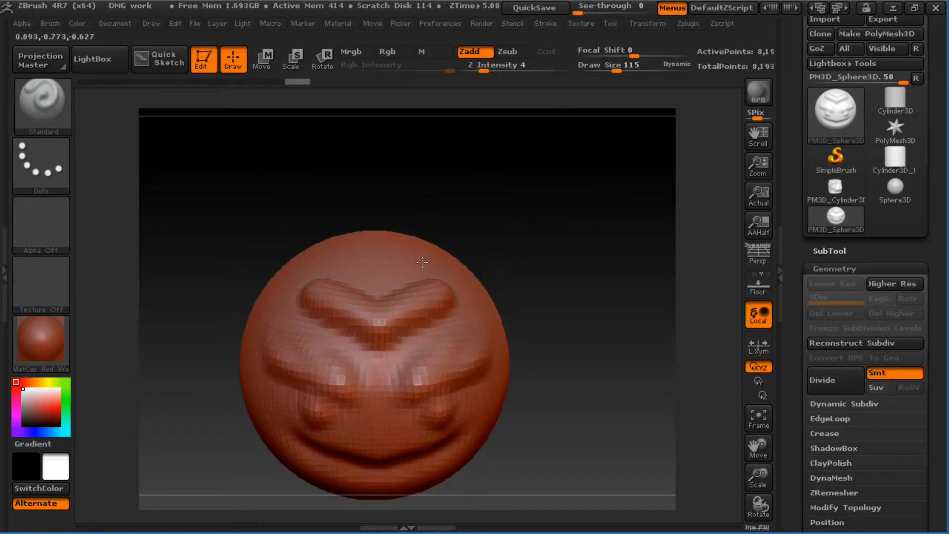
drag(546, 247, 525, 278)
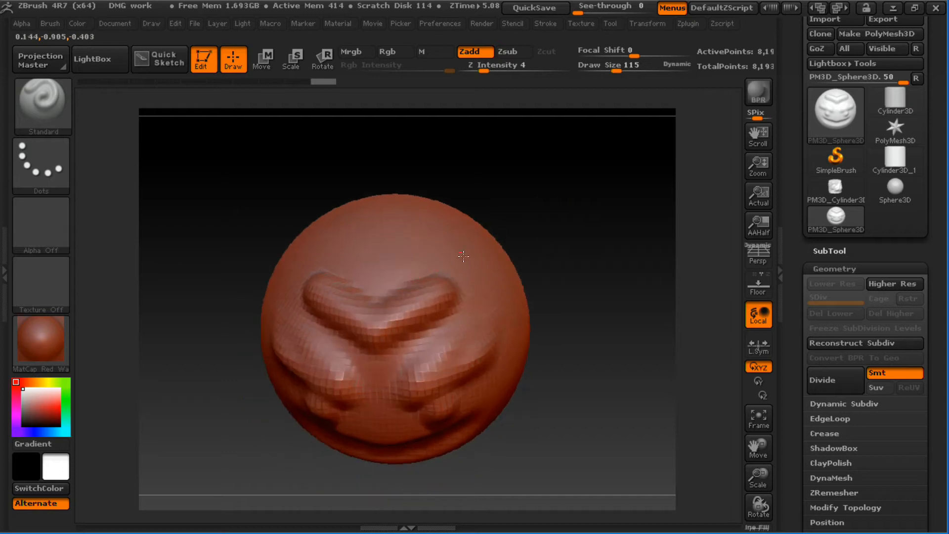
- Set the Z Intensity to 13 and sculpt softer mirrored strokes around the brows and down the cheeks
drag(488, 70, 506, 72)
alt+drag(576, 228, 491, 212)
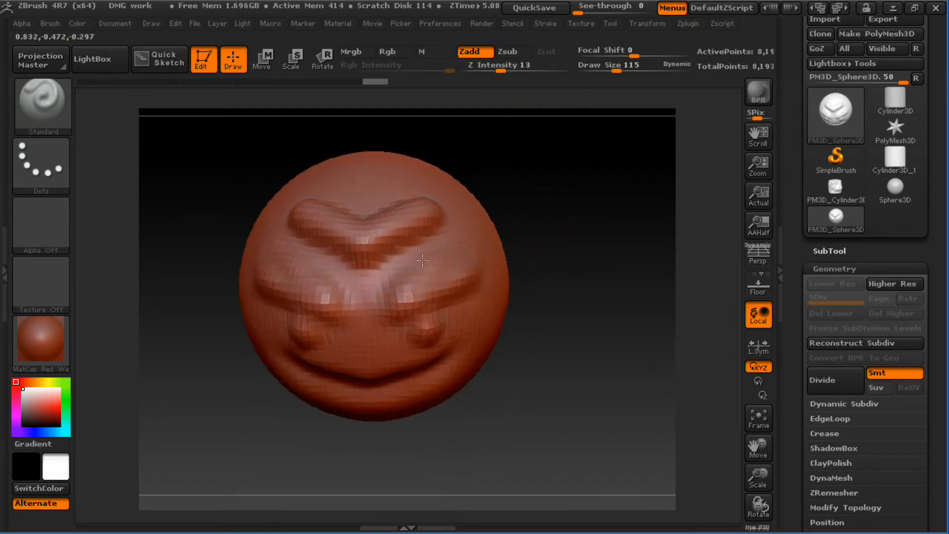
mouse_move(400, 284)
mouse_down()
mouse_move(434, 295)
mouse_move(449, 288)
mouse_up()
mouse_move(563, 273)
mouse_down()
mouse_move(572, 236)
mouse_move(528, 233)
mouse_up()
drag(492, 276, 418, 368)
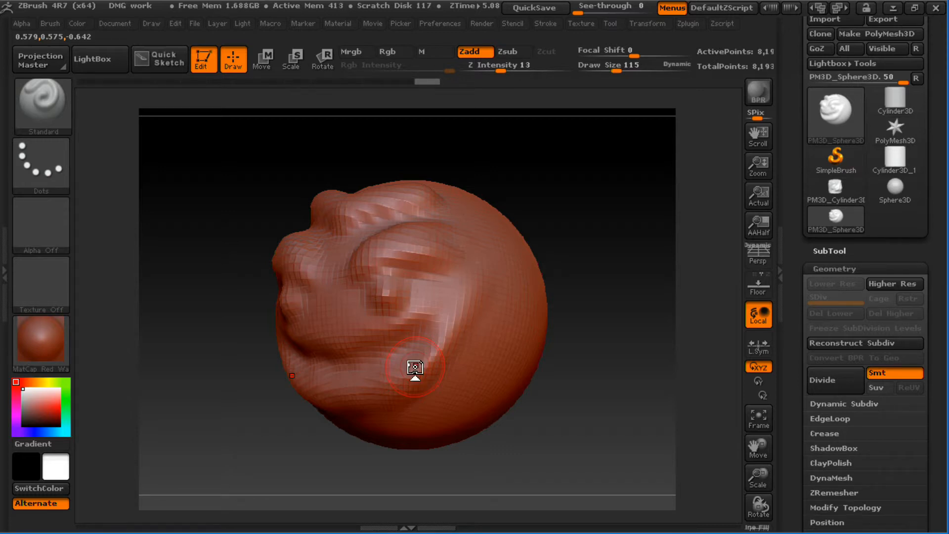
- Try strong vertical ridges on the side of the head at Z Intensity 46, and undo the strokes
drag(501, 71, 534, 70)
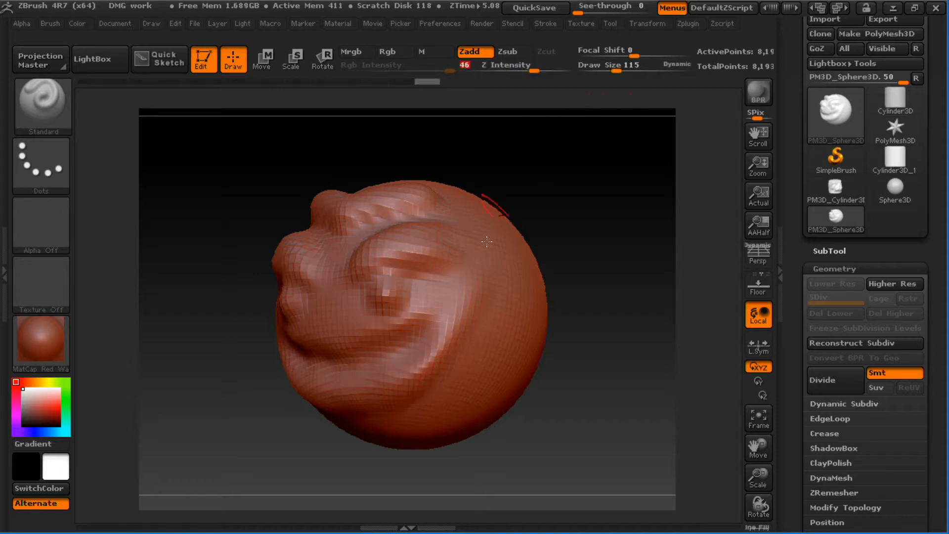
mouse_move(487, 241)
mouse_down()
mouse_move(445, 282)
mouse_move(462, 402)
mouse_move(494, 385)
mouse_move(540, 318)
mouse_move(530, 380)
mouse_up()
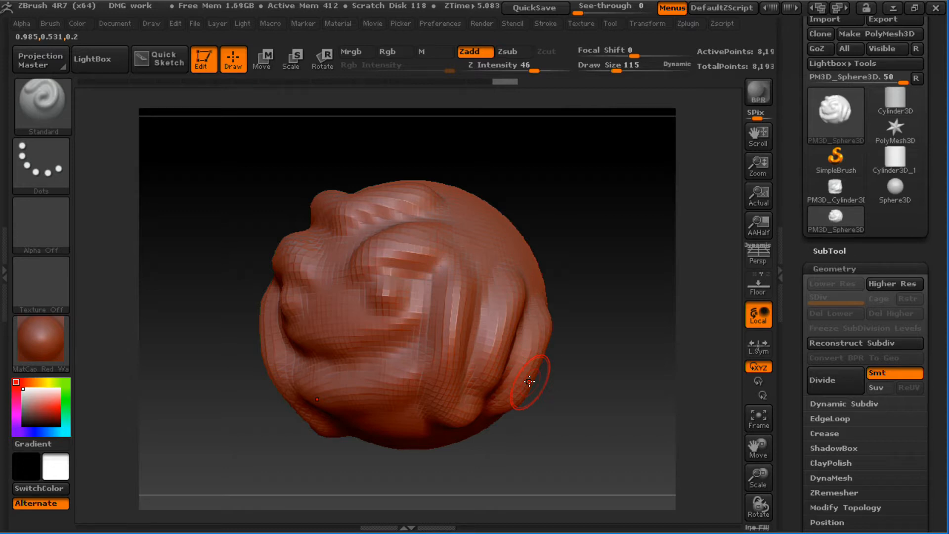
key(ctrl+z)
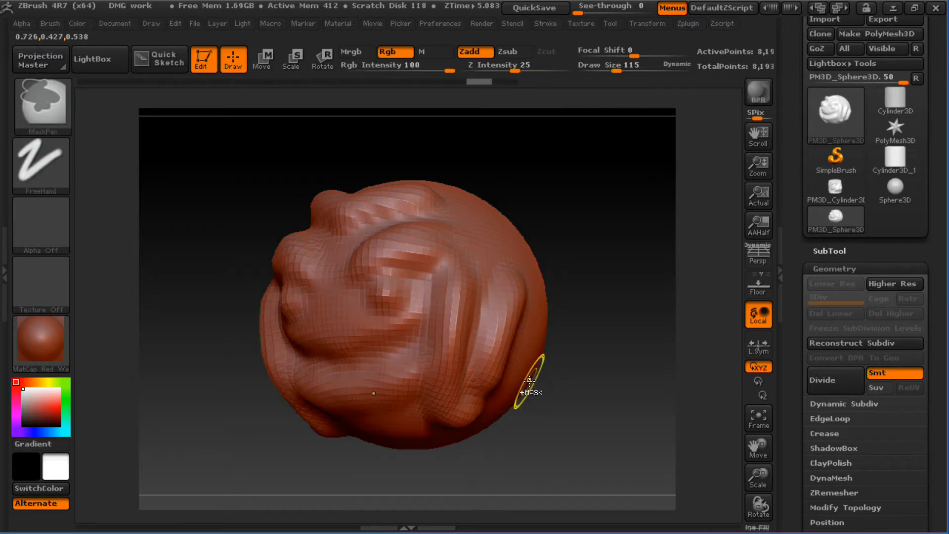
key(ctrl+z)
- Soften the V-shaped forehead ridge on both sides with the Smooth brush
mouse_move(587, 235)
mouse_down()
mouse_move(579, 245)
mouse_move(593, 252)
mouse_up()
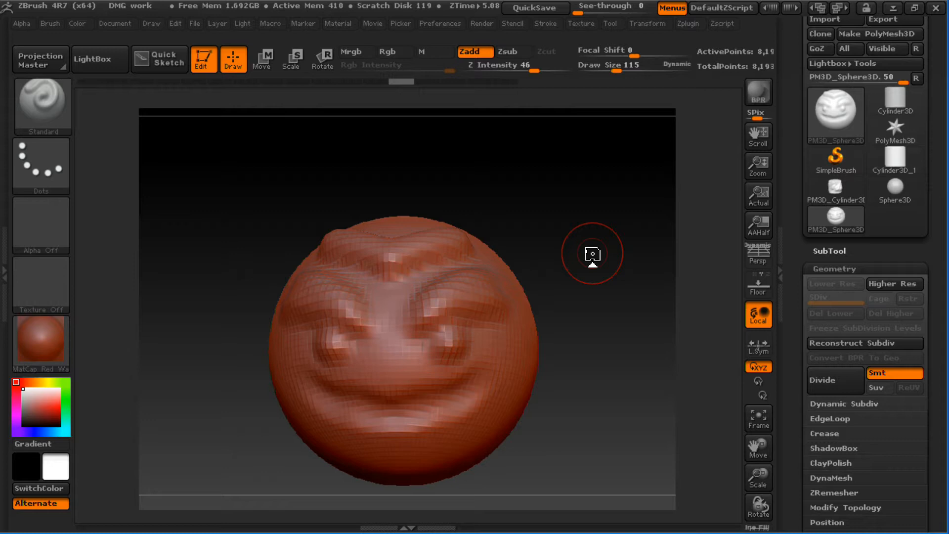
mouse_move(587, 266)
alt+mouse_down()
mouse_move(577, 225)
mouse_move(586, 253)
mouse_move(600, 227)
mouse_move(588, 229)
mouse_move(600, 229)
mouse_move(572, 203)
mouse_move(613, 236)
mouse_move(546, 242)
alt+mouse_up()
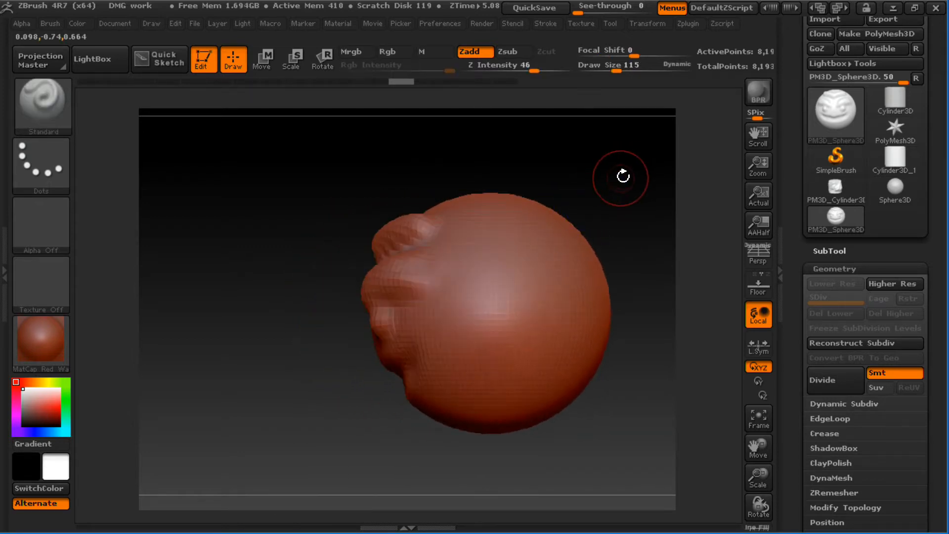
mouse_move(620, 178)
mouse_down()
mouse_move(530, 178)
mouse_move(589, 188)
mouse_move(600, 214)
mouse_move(599, 162)
mouse_move(620, 161)
mouse_up()
mouse_move(307, 218)
mouse_down()
mouse_move(574, 159)
mouse_move(566, 192)
mouse_move(531, 198)
mouse_up()
mouse_move(541, 237)
alt+mouse_down()
mouse_move(566, 192)
mouse_move(554, 199)
alt+mouse_up()
mouse_move(413, 245)
shift+mouse_down()
mouse_move(386, 244)
mouse_move(435, 244)
shift+mouse_up()
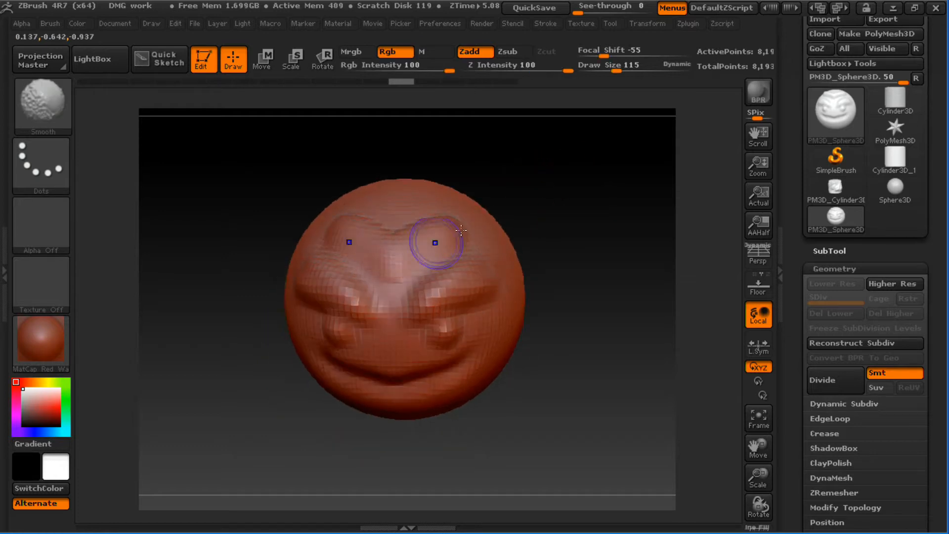
mouse_move(632, 187)
mouse_down()
mouse_move(613, 183)
mouse_move(625, 181)
mouse_up()
mouse_move(564, 177)
mouse_down()
mouse_move(592, 176)
mouse_move(574, 180)
mouse_move(572, 202)
mouse_move(583, 174)
mouse_move(536, 185)
mouse_move(595, 185)
mouse_move(556, 212)
mouse_move(547, 197)
mouse_move(519, 227)
mouse_move(557, 227)
mouse_move(534, 227)
mouse_move(541, 208)
mouse_up()
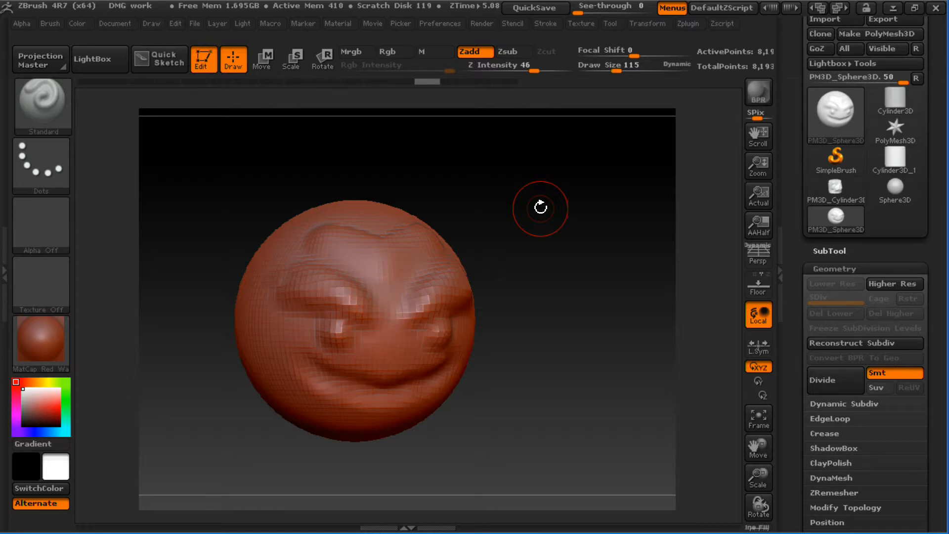
mouse_move(541, 208)
mouse_down()
mouse_move(557, 206)
mouse_move(550, 200)
mouse_up()
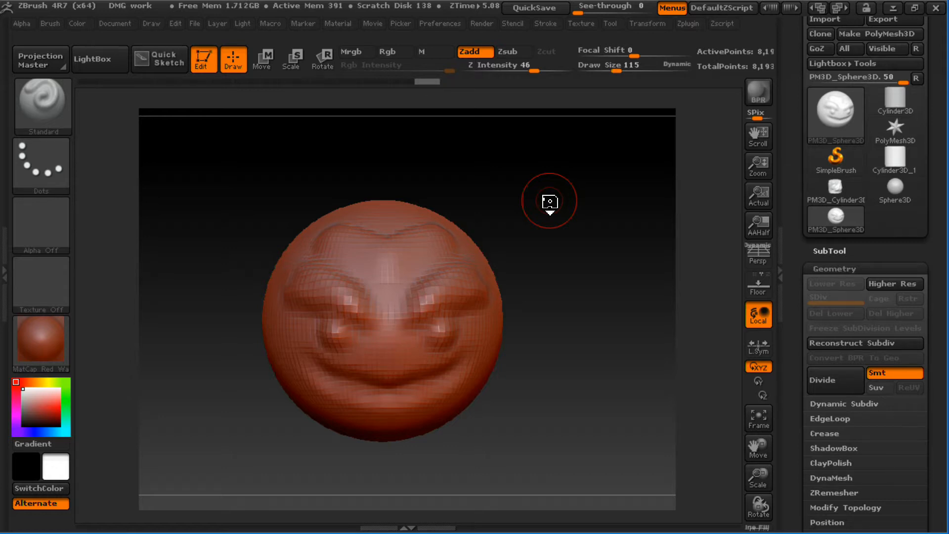
drag(555, 241, 545, 240)
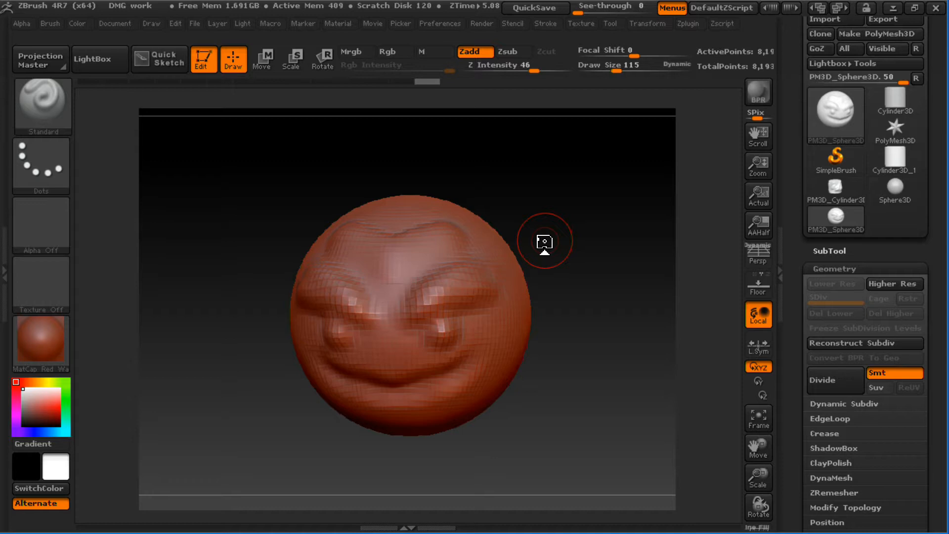
- Build up a protruding chin and jaw below the mouth with Z Intensity 39 and Draw Size 359
mouse_move(545, 242)
mouse_down()
mouse_move(559, 178)
mouse_move(612, 146)
mouse_up()
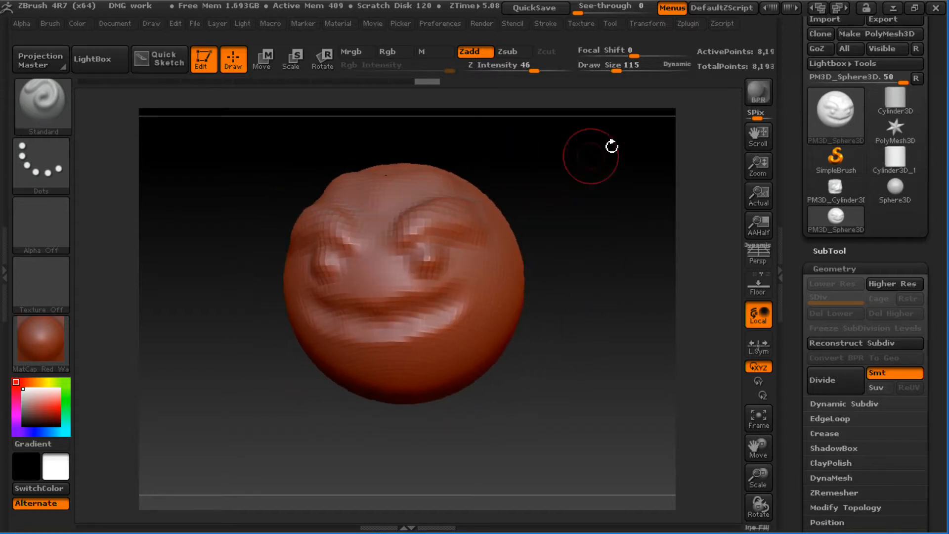
drag(534, 71, 528, 70)
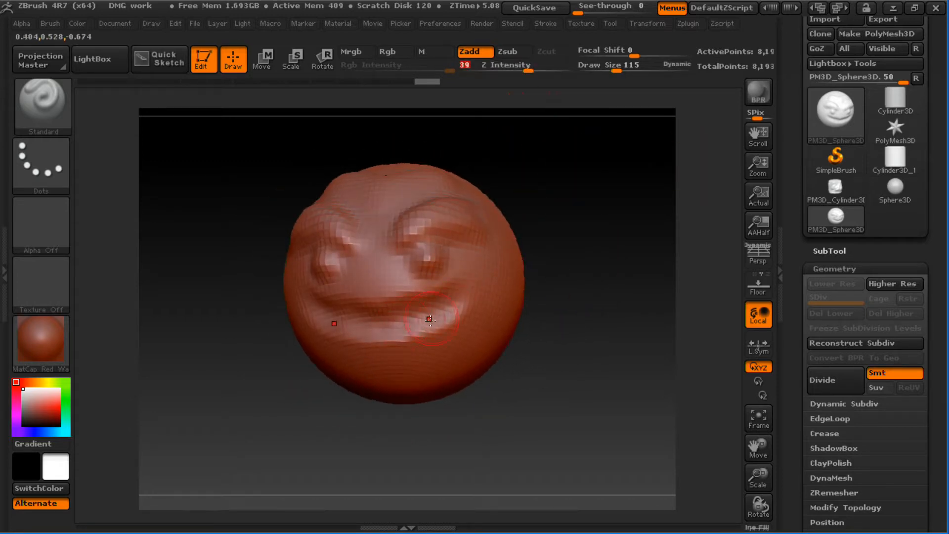
drag(616, 69, 645, 69)
mouse_move(436, 324)
mouse_down()
mouse_move(409, 362)
mouse_move(460, 336)
mouse_move(448, 360)
mouse_up()
drag(600, 277, 519, 291)
mouse_move(484, 346)
mouse_down()
mouse_move(449, 403)
mouse_move(426, 397)
mouse_up()
drag(621, 256, 576, 279)
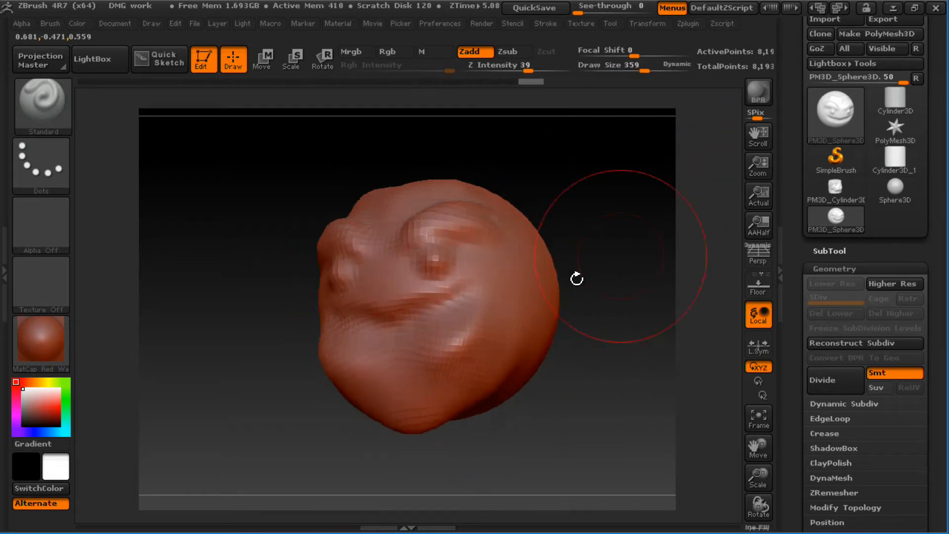
drag(413, 388, 472, 338)
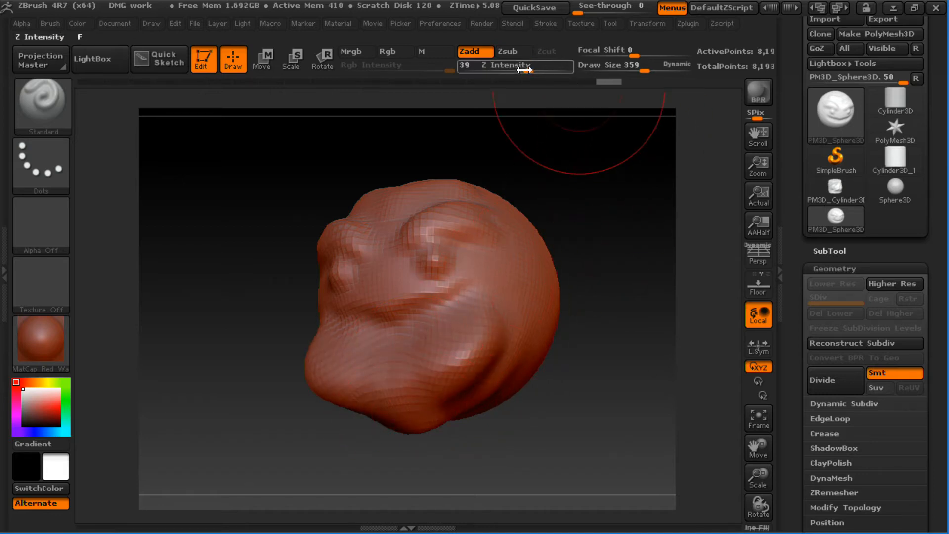
- Set the Z Intensity to 10 and fill out the jaw and lower cheeks with broad mirrored strokes
drag(524, 70, 495, 70)
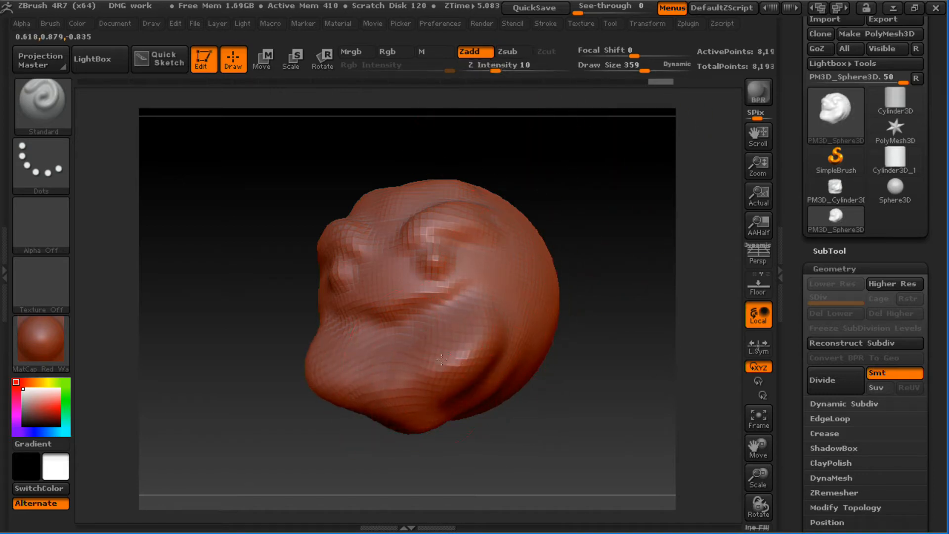
drag(441, 360, 430, 385)
click(494, 68)
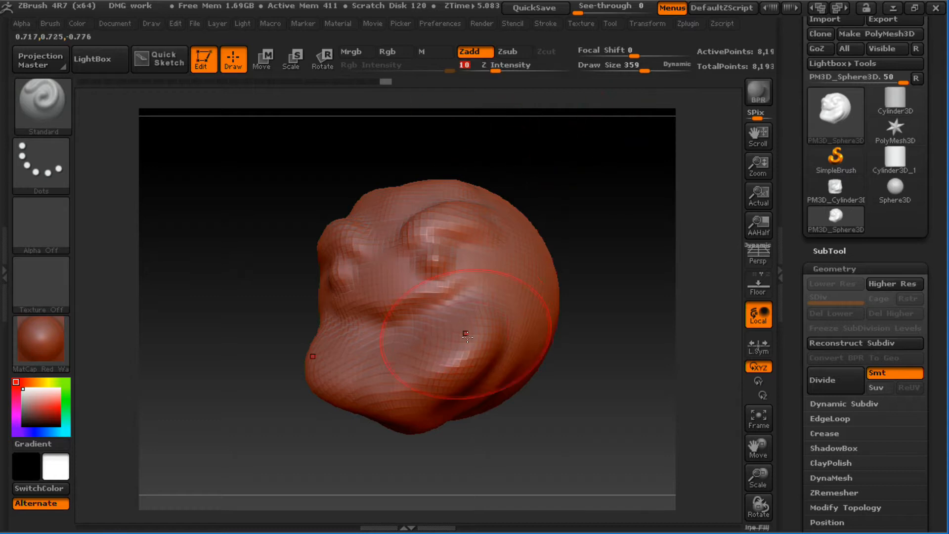
key(Return)
drag(612, 286, 409, 435)
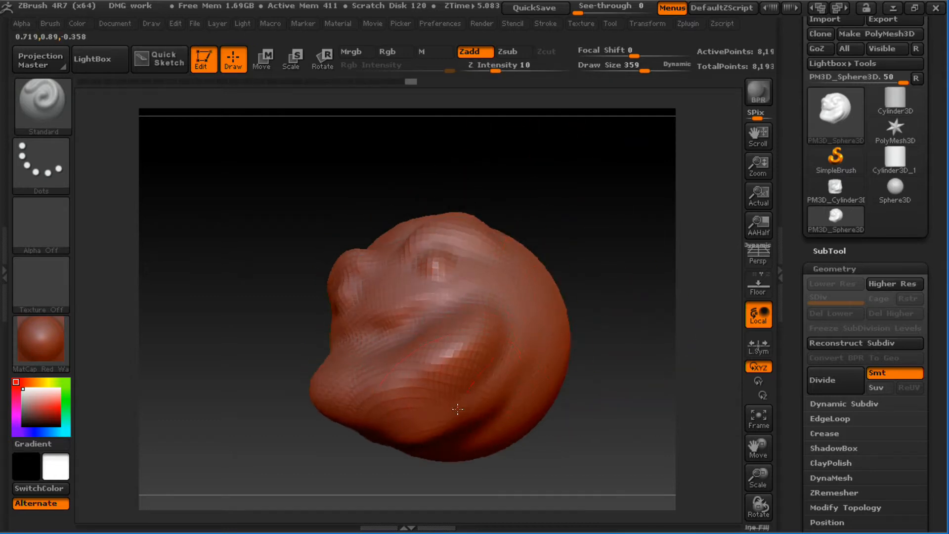
drag(458, 409, 509, 396)
drag(627, 218, 549, 260)
drag(494, 368, 467, 373)
drag(381, 275, 477, 317)
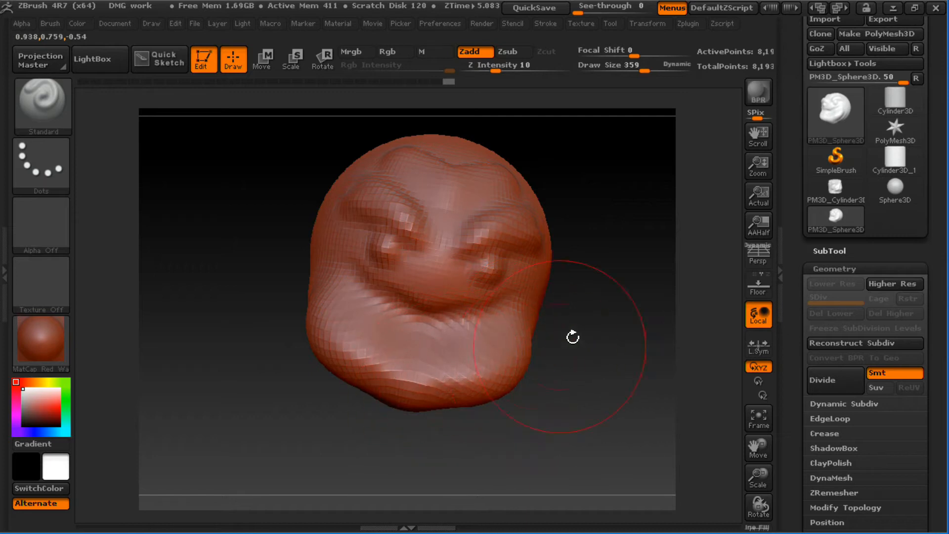
drag(573, 337, 477, 364)
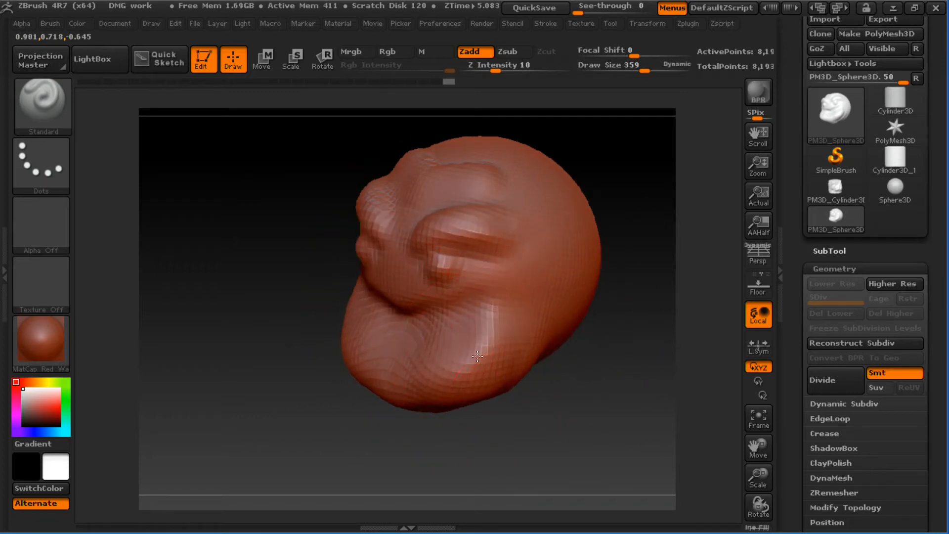
- Set the Z Intensity to 13 and smooth away the brows, eyes, mouth and jaw creases
click(494, 65)
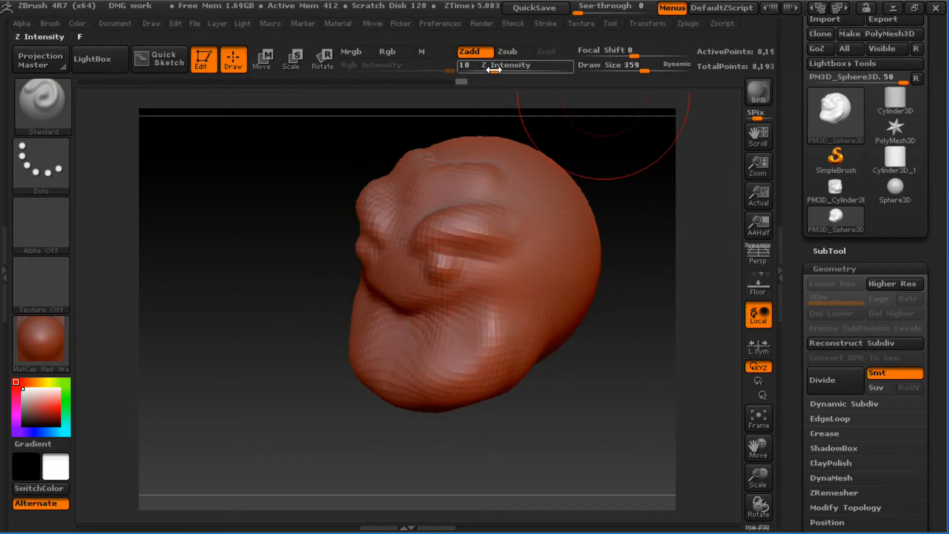
text(13)
key(Return)
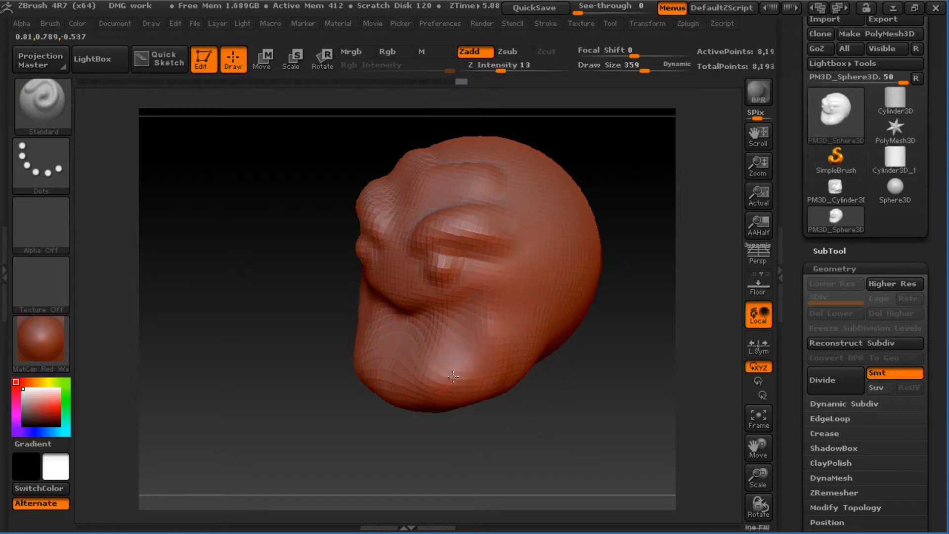
mouse_move(447, 366)
shift+mouse_down()
mouse_move(445, 376)
mouse_move(505, 342)
mouse_move(396, 328)
mouse_move(435, 303)
mouse_move(459, 198)
mouse_move(474, 193)
mouse_move(547, 284)
mouse_move(445, 296)
shift+mouse_up()
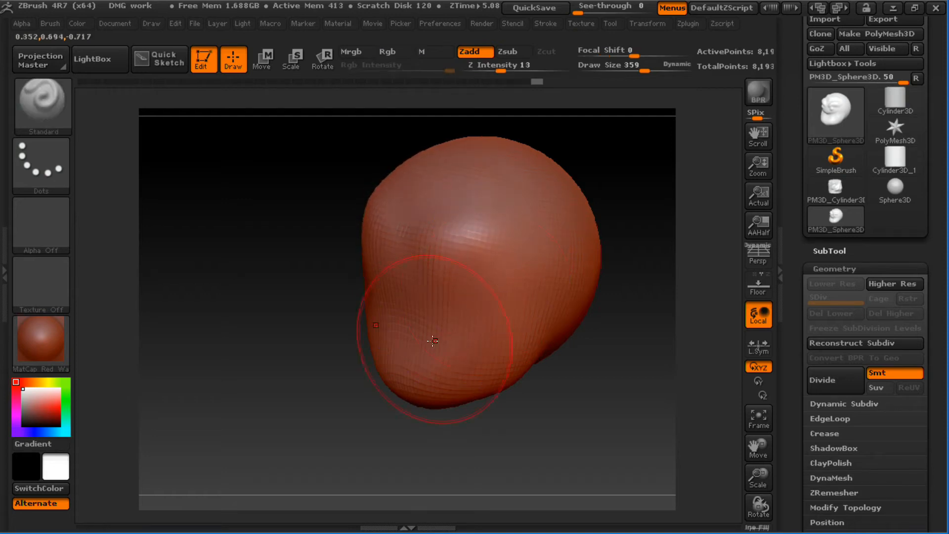
- Sculpt broad mirrored strokes along the sides of the smoothed head, just behind the jaw
drag(607, 348, 598, 388)
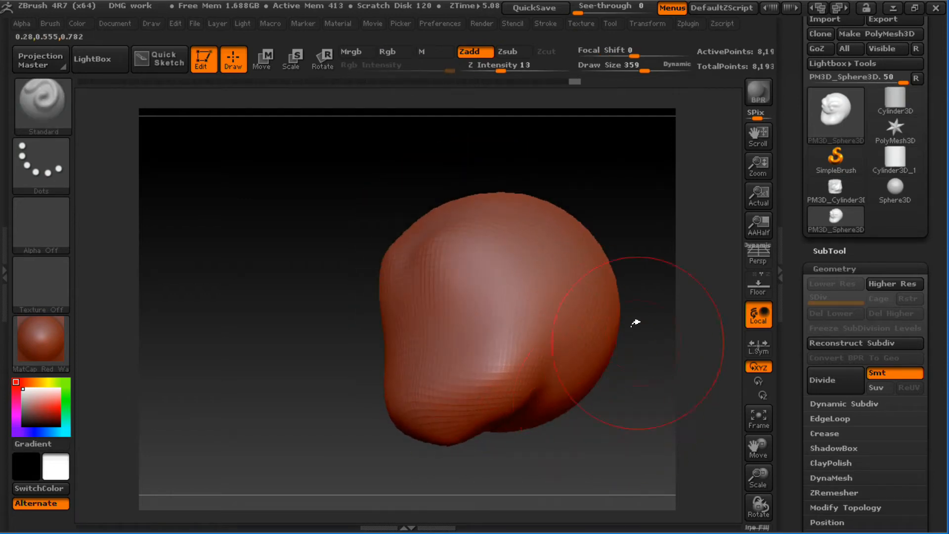
drag(636, 322, 515, 186)
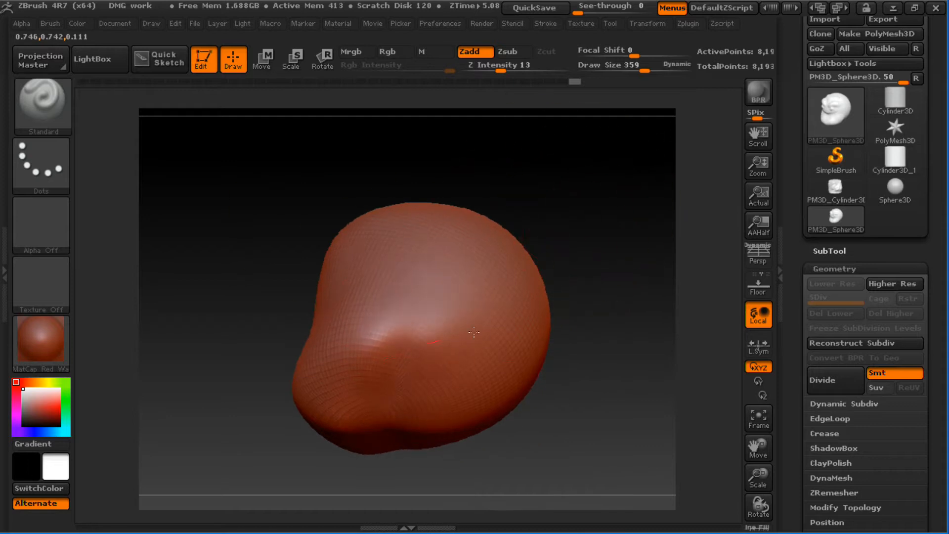
drag(474, 333, 462, 340)
drag(584, 391, 558, 348)
mouse_move(452, 345)
mouse_down()
mouse_move(396, 358)
mouse_move(440, 340)
mouse_up()
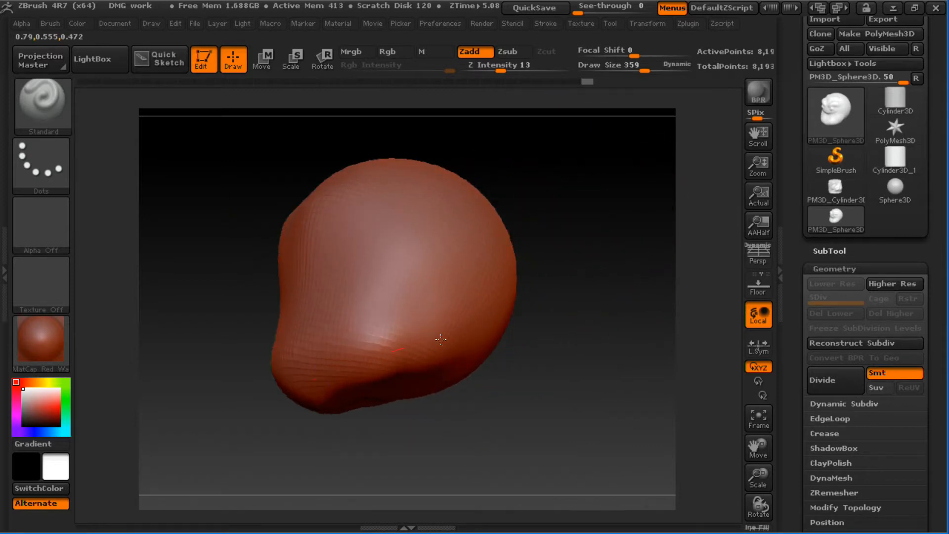
- Smooth the surface along the sides of the head just above the jaw
mouse_move(386, 359)
shift+mouse_down()
mouse_move(377, 345)
mouse_move(389, 351)
shift+mouse_up()
shift+drag(563, 277, 623, 227)
mouse_move(553, 216)
alt+mouse_down()
mouse_move(612, 267)
mouse_move(581, 284)
alt+mouse_up()
drag(578, 237, 571, 262)
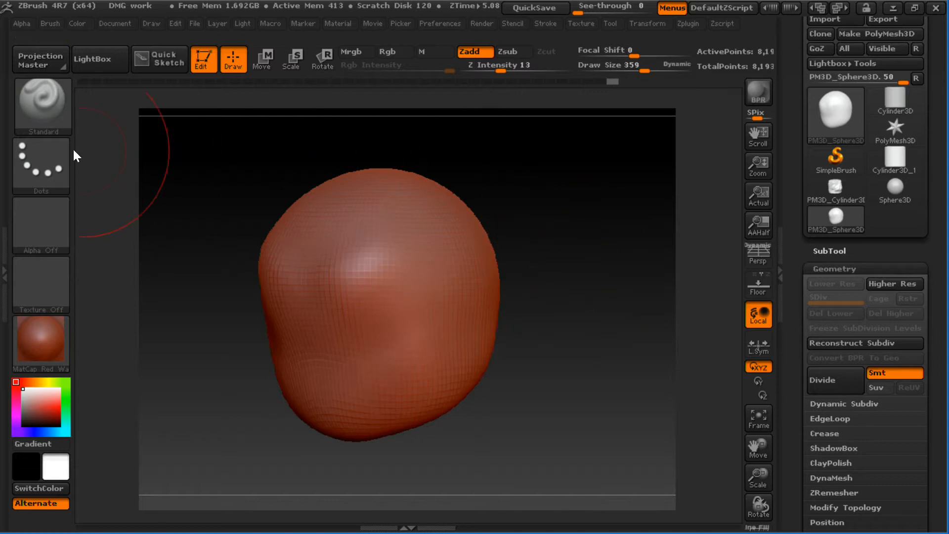
- Choose the Move brush and pull both upper sides of the head out into long mirrored horns
click(44, 112)
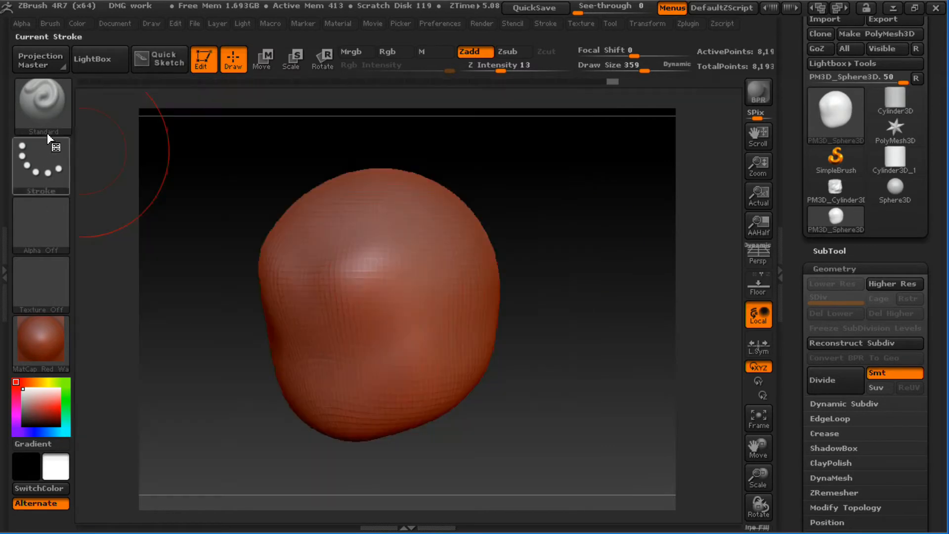
click(55, 124)
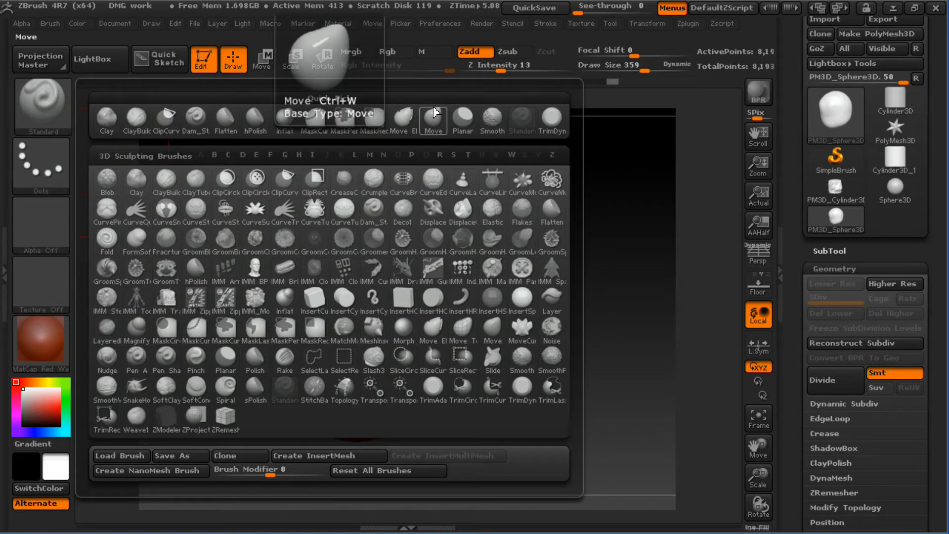
click(426, 128)
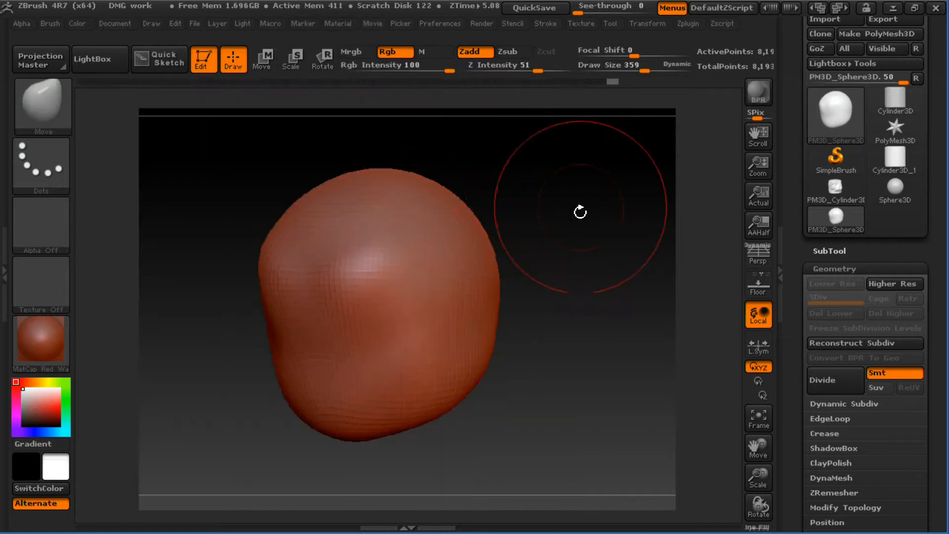
drag(565, 253, 538, 242)
mouse_move(470, 239)
mouse_down()
mouse_move(514, 198)
mouse_move(596, 157)
mouse_up()
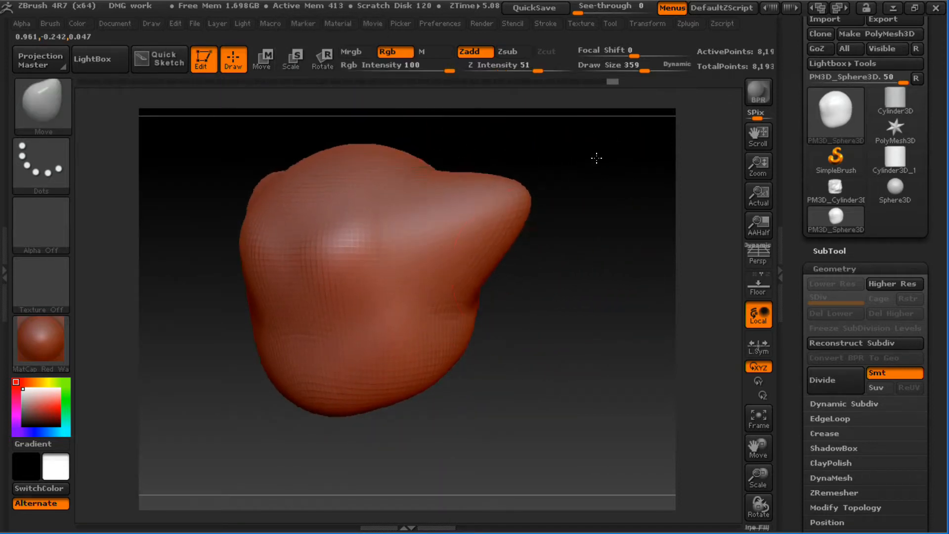
mouse_move(528, 294)
mouse_down()
mouse_move(557, 353)
mouse_move(546, 313)
mouse_move(528, 346)
mouse_move(568, 290)
mouse_move(557, 352)
mouse_up()
mouse_move(423, 251)
mouse_down()
mouse_move(509, 192)
mouse_move(585, 191)
mouse_move(556, 197)
mouse_move(583, 173)
mouse_move(578, 190)
mouse_move(630, 205)
mouse_move(538, 200)
mouse_move(554, 181)
mouse_up()
drag(542, 232, 554, 227)
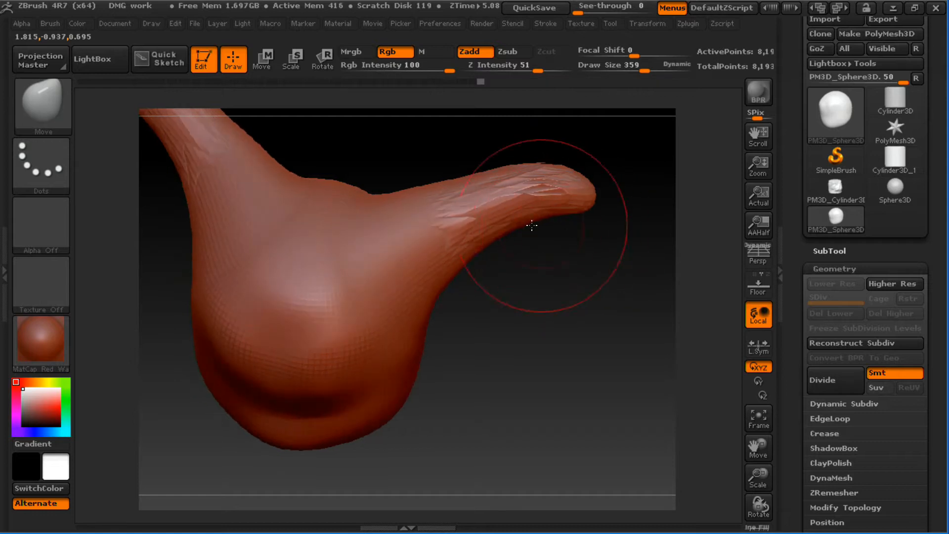
- Reshape the mirrored horns and their bases, pulling the horn tips outward and down with the Move brush
drag(474, 238, 457, 228)
drag(435, 279, 415, 278)
drag(498, 320, 389, 304)
drag(399, 165, 380, 179)
drag(357, 287, 373, 305)
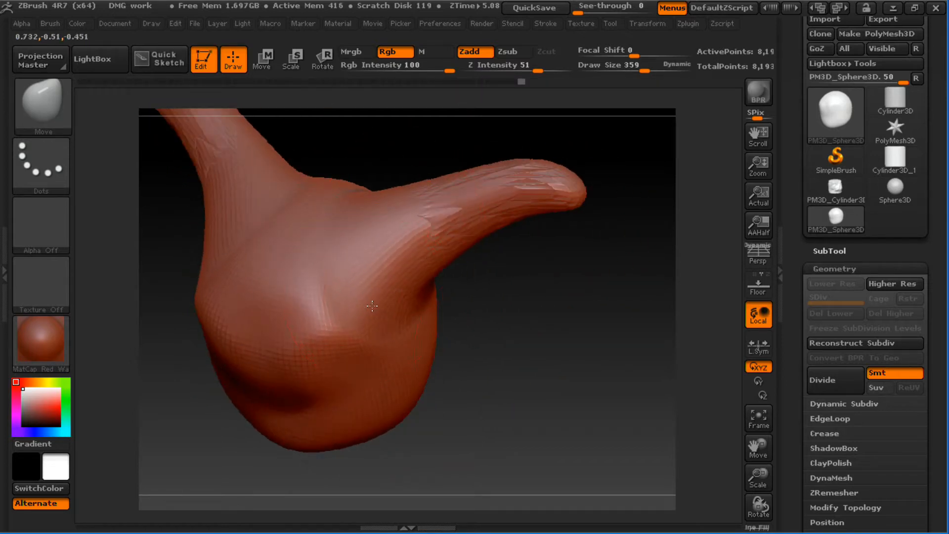
drag(507, 355, 502, 174)
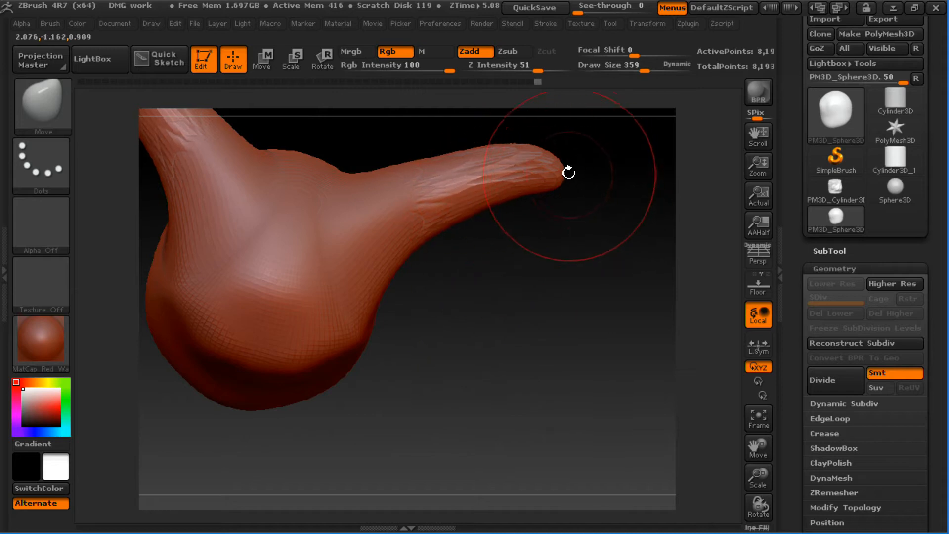
mouse_move(573, 174)
mouse_down()
mouse_move(638, 212)
mouse_move(642, 206)
mouse_up()
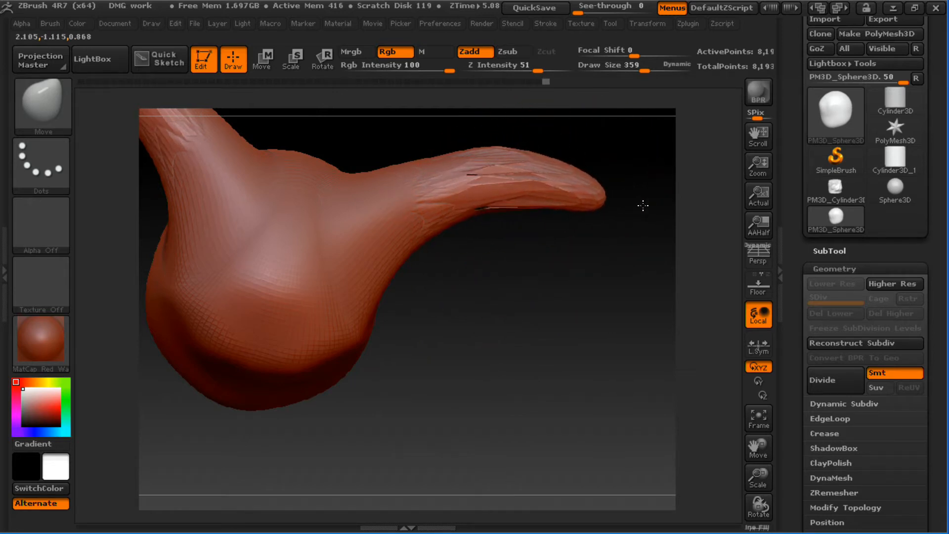
mouse_move(488, 193)
mouse_down()
mouse_move(494, 165)
mouse_move(489, 301)
mouse_move(497, 249)
mouse_move(501, 322)
mouse_move(504, 280)
mouse_move(491, 217)
mouse_up()
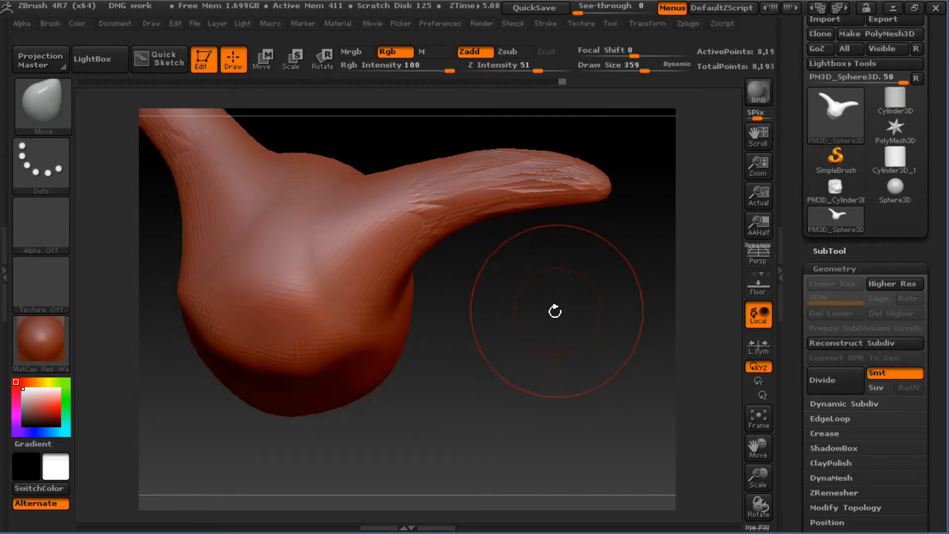
- Toggle the polyframe and examine how the polygons are distributed over the horns and head
key(shift+f)
key(shift+f)
key(shift+f)
alt+drag(527, 368, 524, 409)
key(shift+f)
key(shift+f)
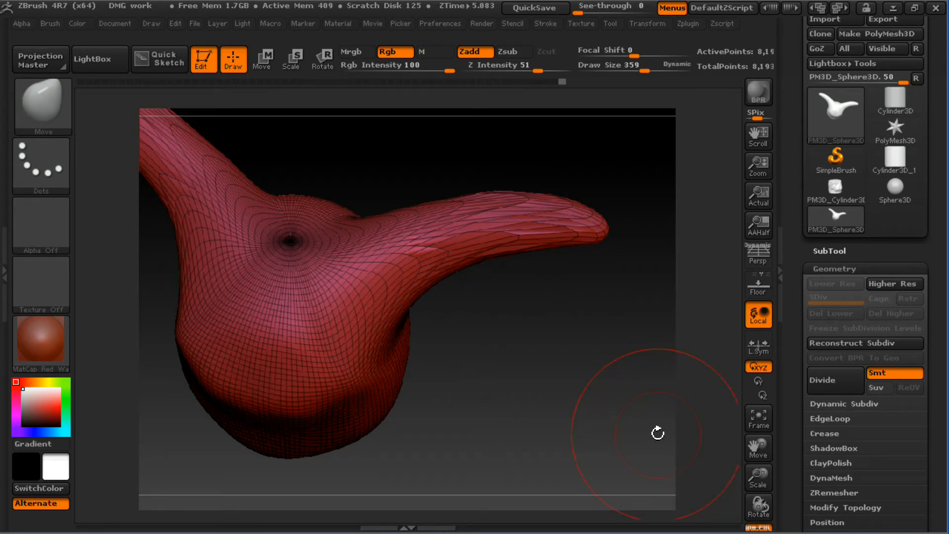
key(shift+f)
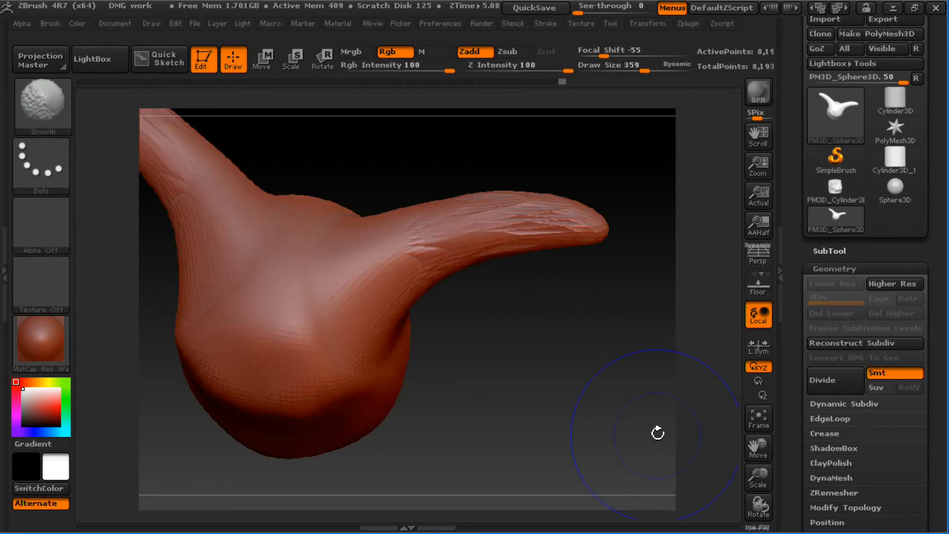
key(shift+f)
key(shift+f)
key(shift+f)
mouse_move(544, 346)
mouse_down()
mouse_move(541, 330)
mouse_move(513, 339)
mouse_move(553, 341)
mouse_up()
key(shift+f)
key(shift+f)
key(shift+f)
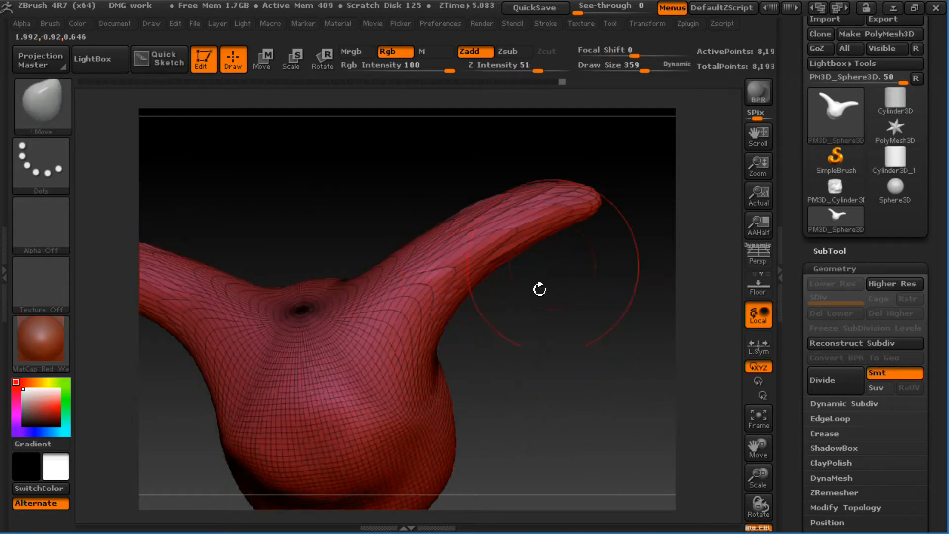
- Nudge the surface along the horn and its base with the Move brush, then hide the polyframe
drag(539, 288, 567, 423)
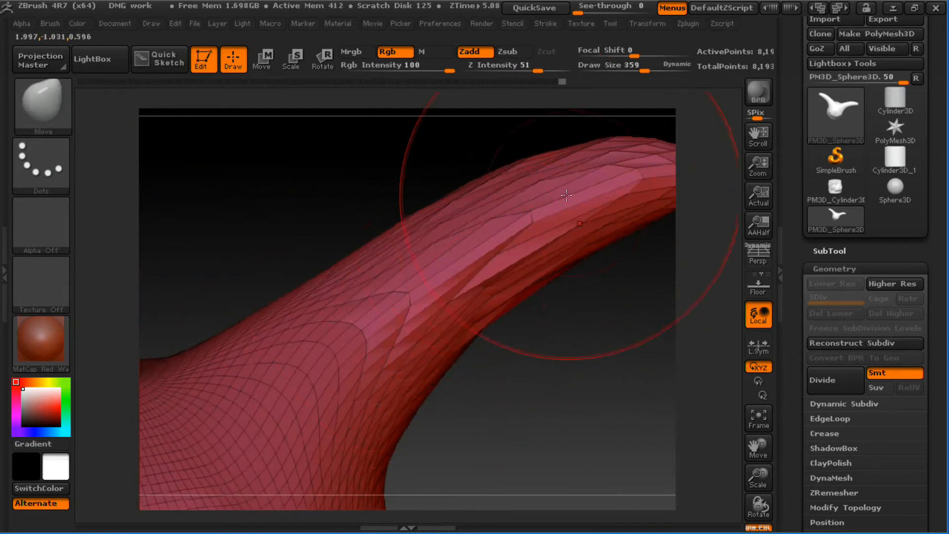
mouse_move(522, 217)
mouse_down()
mouse_move(407, 332)
mouse_move(480, 269)
mouse_up()
mouse_move(316, 380)
mouse_down()
mouse_move(342, 352)
mouse_move(458, 332)
mouse_up()
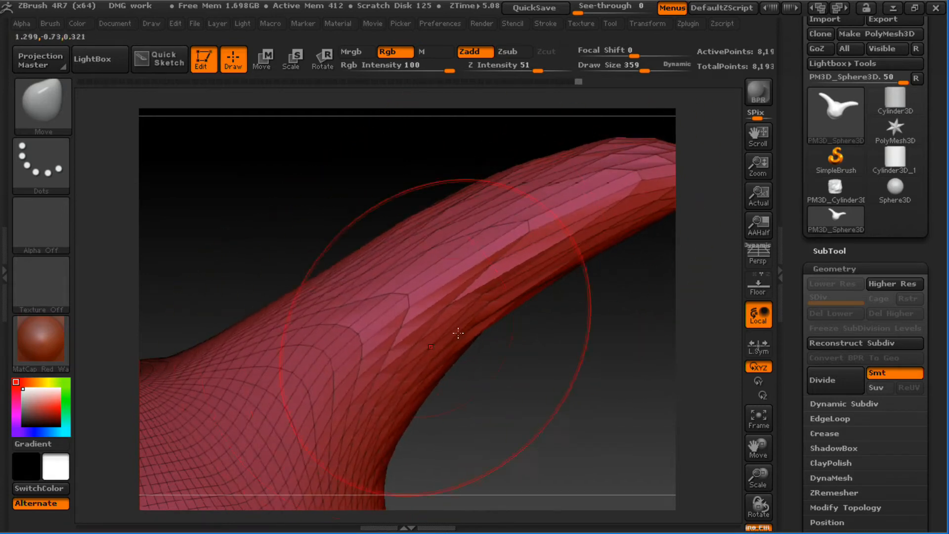
key(shift)
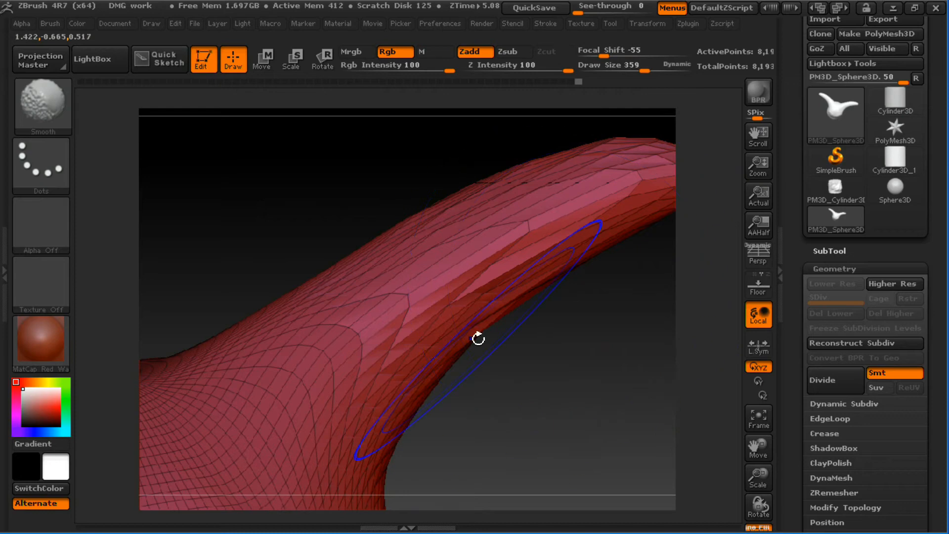
key(shift+f)
- Remesh the head with DynaMesh at resolution 128 and smooth the jagged surface of the horns
mouse_move(923, 205)
mouse_down()
mouse_move(913, 147)
mouse_move(907, 174)
mouse_up()
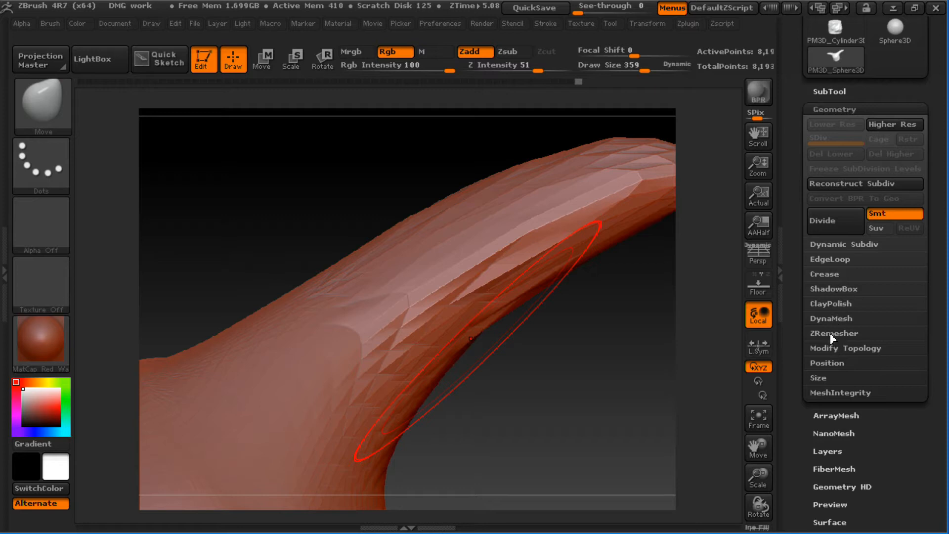
click(835, 320)
drag(925, 318, 932, 226)
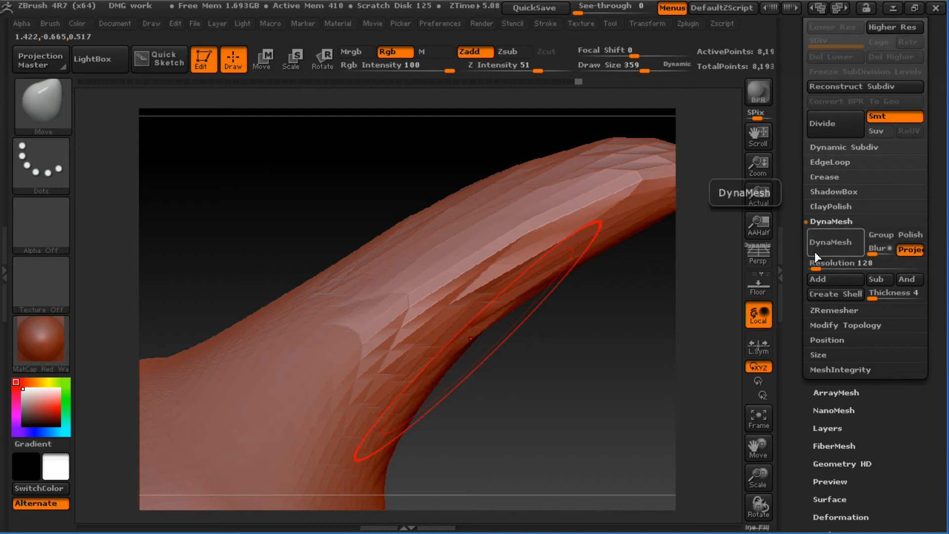
click(832, 244)
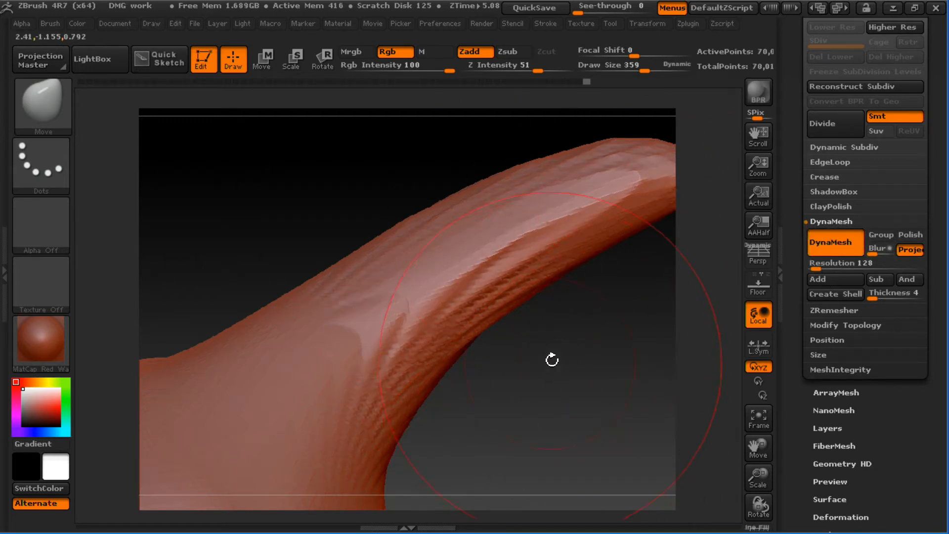
key(shift+f)
mouse_move(565, 367)
mouse_down()
mouse_move(568, 354)
mouse_move(559, 368)
mouse_move(559, 355)
mouse_move(561, 460)
mouse_move(554, 417)
mouse_move(520, 424)
mouse_move(517, 277)
mouse_move(536, 337)
mouse_move(555, 350)
mouse_move(494, 356)
mouse_move(473, 373)
mouse_move(562, 339)
mouse_move(668, 277)
mouse_up()
key(shift+f)
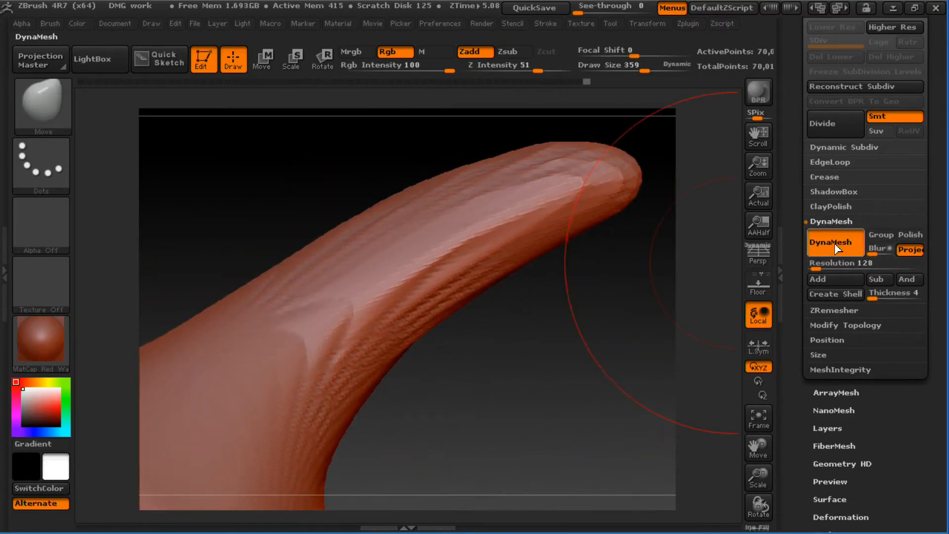
key(shift)
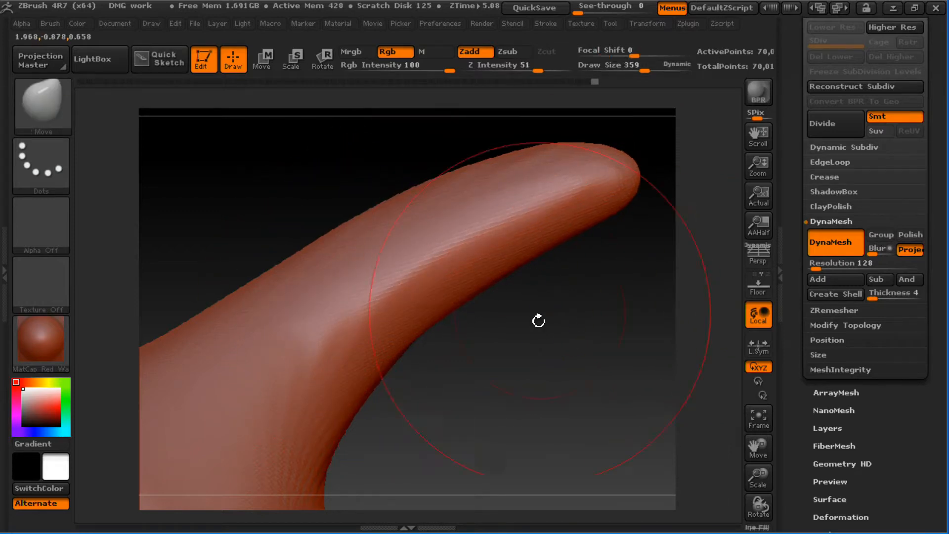
mouse_move(538, 320)
mouse_down()
mouse_move(494, 272)
mouse_move(501, 285)
mouse_up()
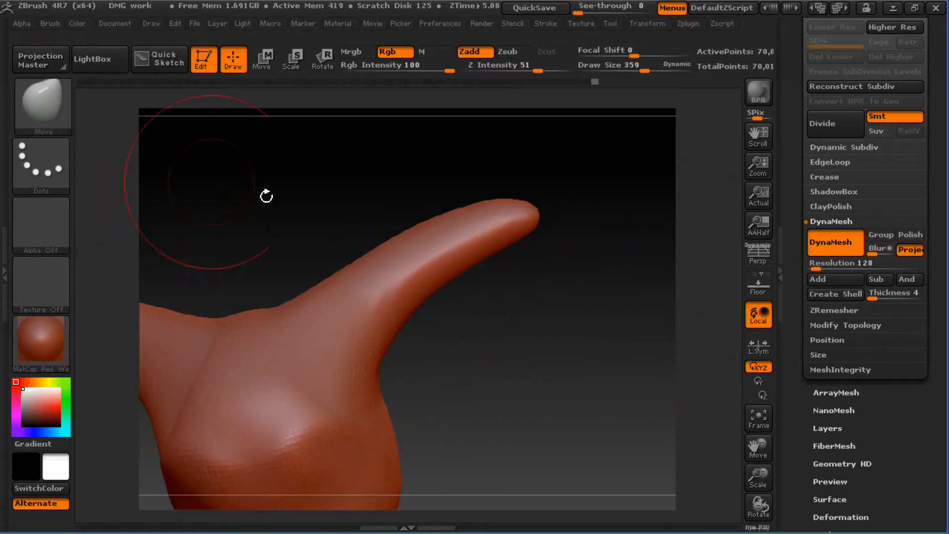
- Set the Draw Size to 622 and curve the horns further outward with the Move brush
key(s)
drag(490, 234, 516, 233)
drag(540, 214, 593, 213)
mouse_move(503, 240)
mouse_down()
mouse_move(505, 223)
mouse_move(484, 213)
mouse_up()
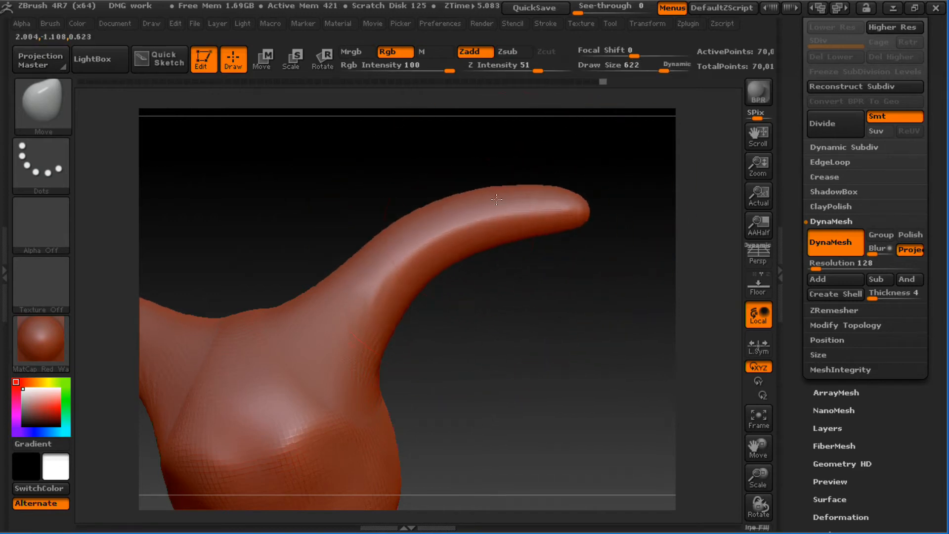
- Pull the lower face out into a longer, narrower chin with broad Move brush strokes
mouse_move(406, 289)
mouse_down()
mouse_move(426, 345)
mouse_move(424, 310)
mouse_move(498, 366)
mouse_up()
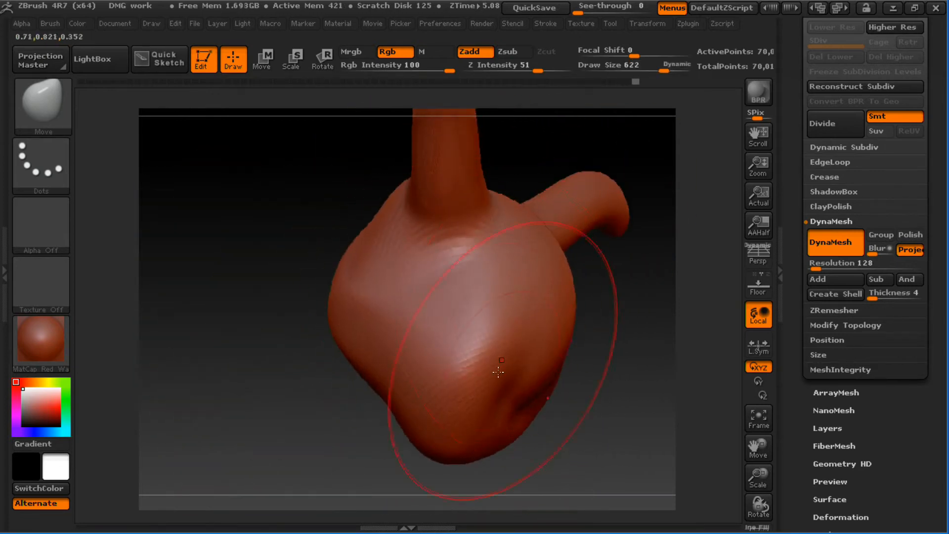
alt+drag(246, 369, 210, 271)
drag(210, 271, 312, 311)
mouse_move(534, 322)
mouse_down()
mouse_move(503, 328)
mouse_move(468, 307)
mouse_move(538, 322)
mouse_move(527, 277)
mouse_up()
mouse_move(420, 237)
mouse_down()
mouse_move(415, 287)
mouse_move(415, 251)
mouse_up()
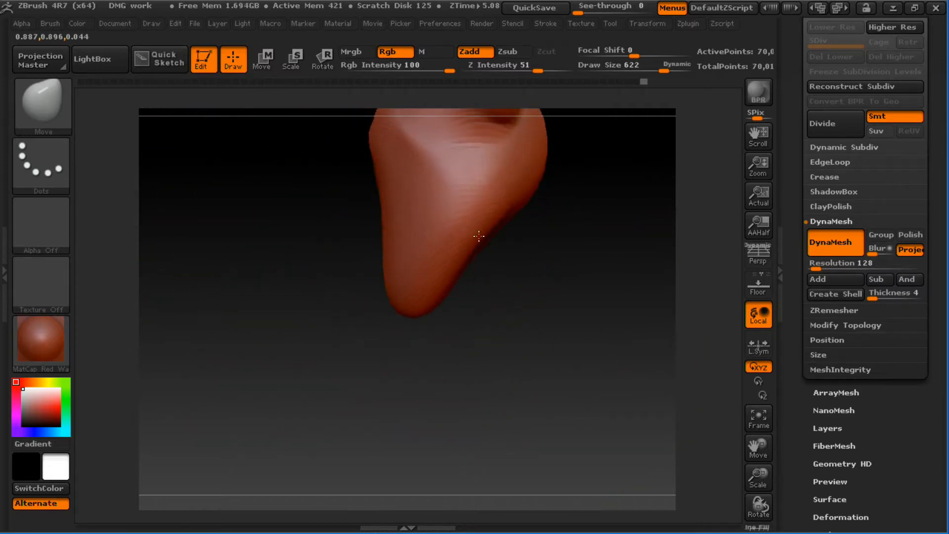
mouse_move(480, 235)
mouse_down()
mouse_move(497, 253)
mouse_move(488, 277)
mouse_move(545, 297)
mouse_move(562, 328)
mouse_move(472, 297)
mouse_up()
drag(536, 325, 487, 318)
- Set the Draw Size to 367 and refine the shape of the head with the Move brush
key(s)
drag(438, 275, 423, 276)
drag(440, 243, 450, 229)
drag(587, 323, 528, 259)
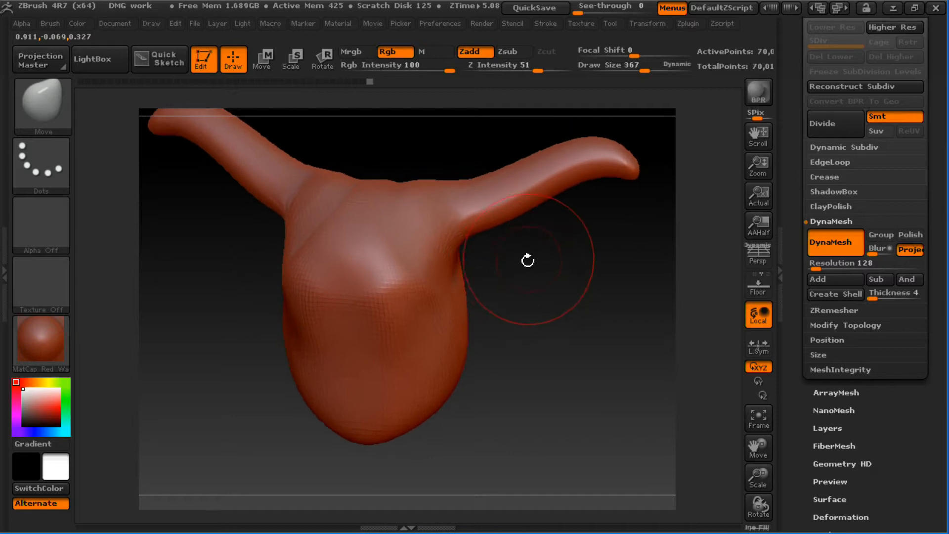
click(839, 225)
click(838, 225)
click(835, 225)
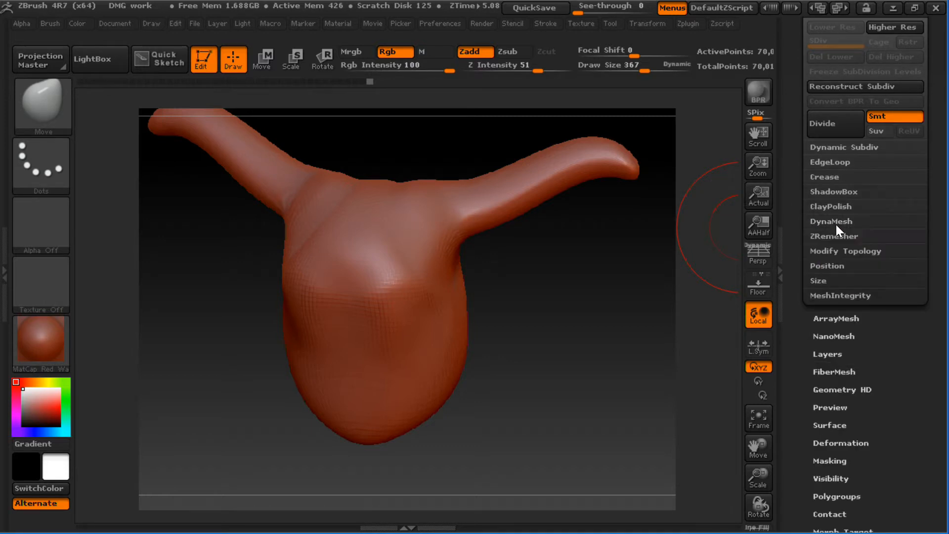
click(839, 224)
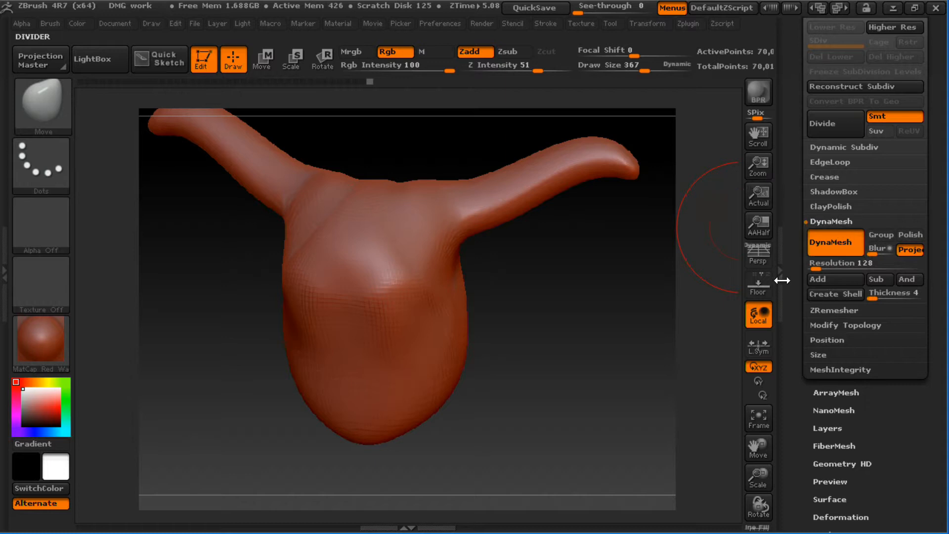
- Set the Draw Size to 726 and reshape the bases of the mirrored horns with the Move brush
mouse_move(514, 265)
mouse_down()
mouse_move(515, 299)
mouse_move(468, 287)
mouse_move(602, 240)
mouse_up()
mouse_move(600, 309)
mouse_down()
mouse_move(592, 278)
mouse_move(576, 267)
mouse_up()
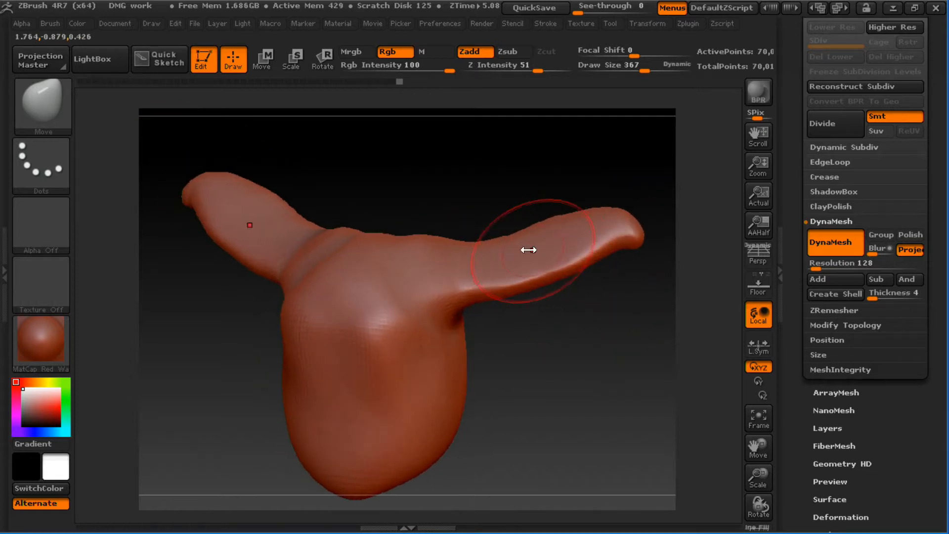
key(])
mouse_move(497, 251)
mouse_down()
mouse_move(468, 252)
mouse_move(515, 273)
mouse_up()
key(])
key(])
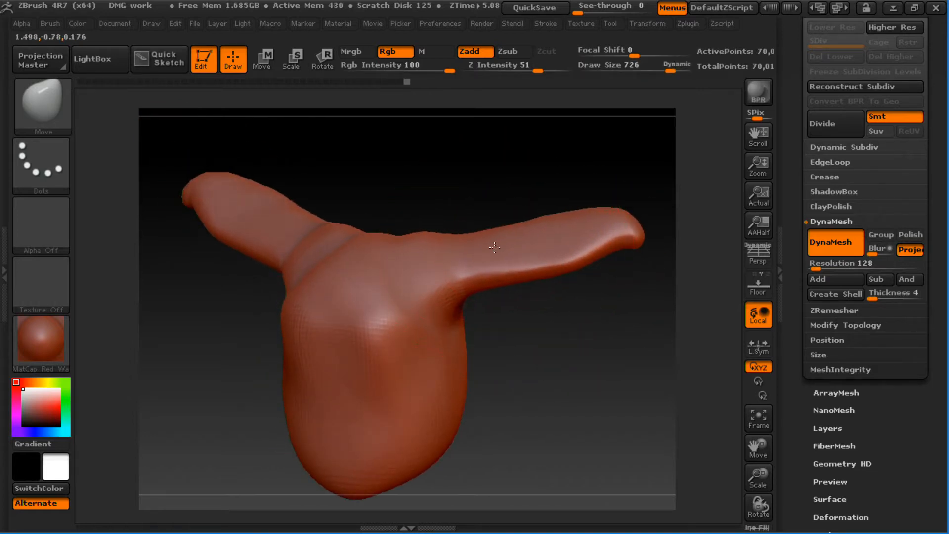
mouse_move(550, 317)
mouse_down()
mouse_move(568, 276)
mouse_move(544, 347)
mouse_move(555, 212)
mouse_up()
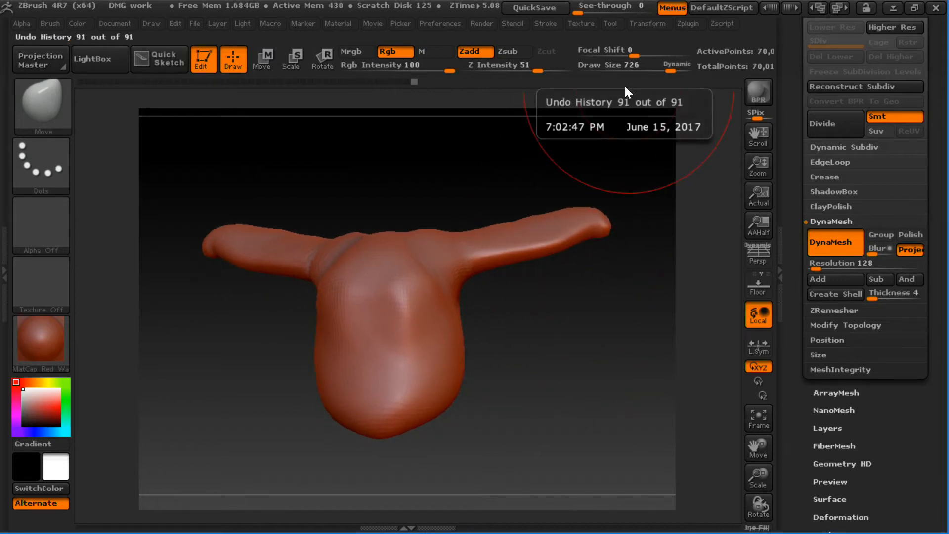
- Show the polyframe and examine the DynaMesh polygons up close on the side of the head
alt+drag(530, 475, 535, 300)
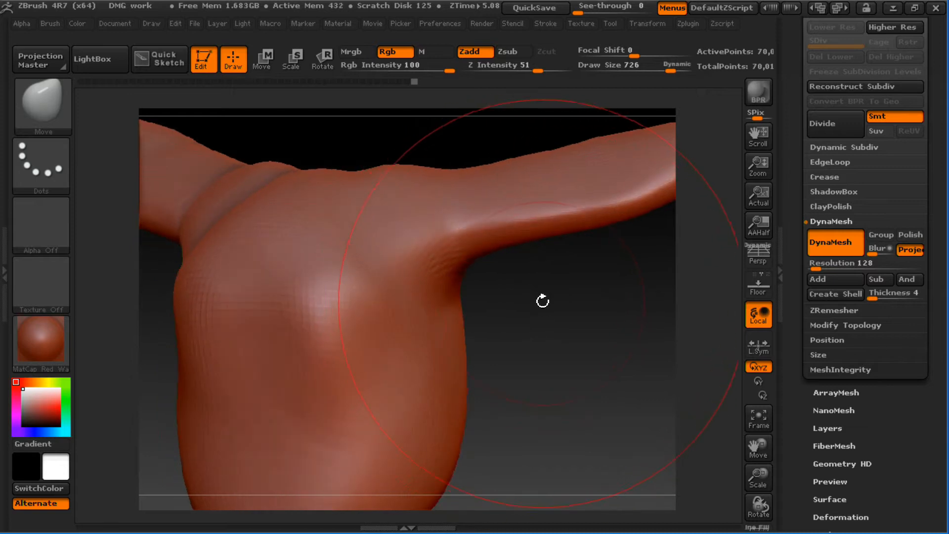
key(shift+f)
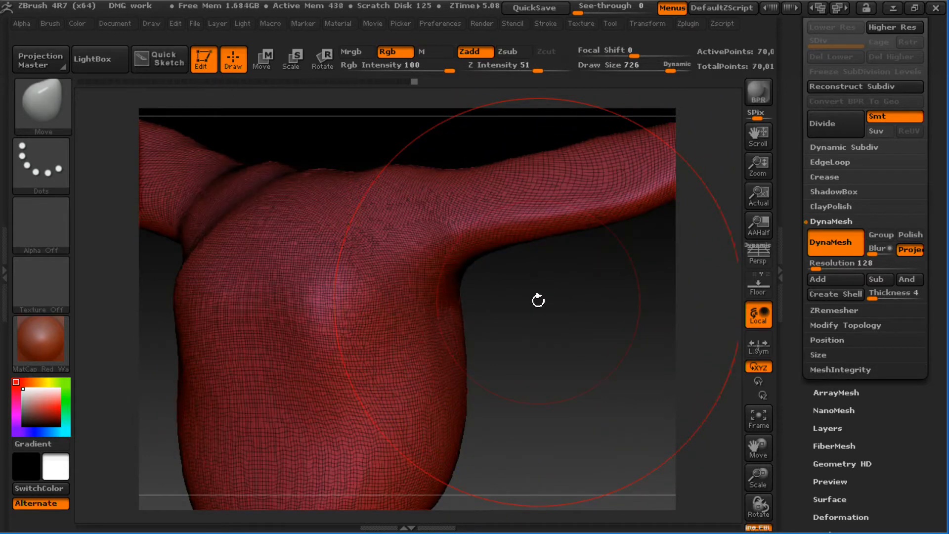
mouse_move(535, 324)
ctrl+right_down()
mouse_move(544, 435)
mouse_move(538, 392)
mouse_move(599, 314)
mouse_move(598, 297)
mouse_move(551, 272)
ctrl+right_up()
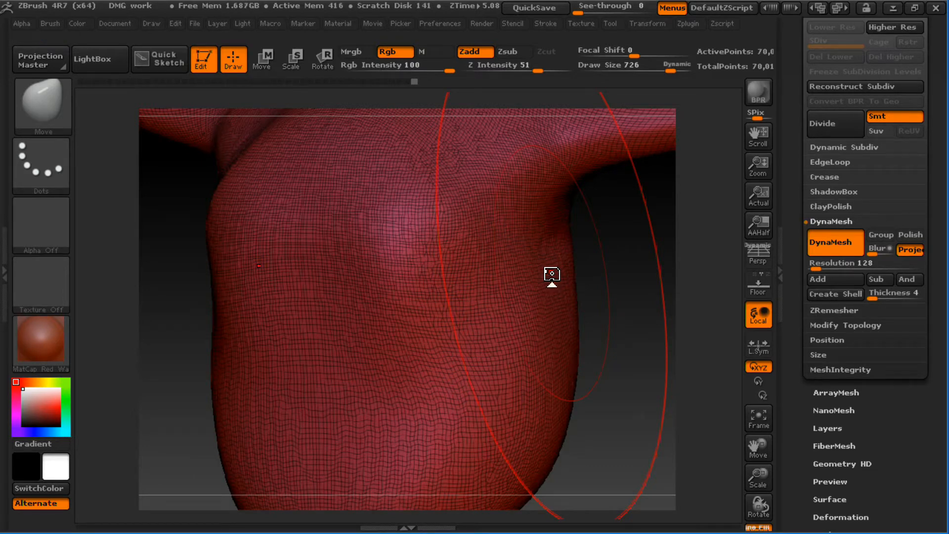
alt+drag(610, 271, 668, 192)
alt+drag(666, 275, 679, 210)
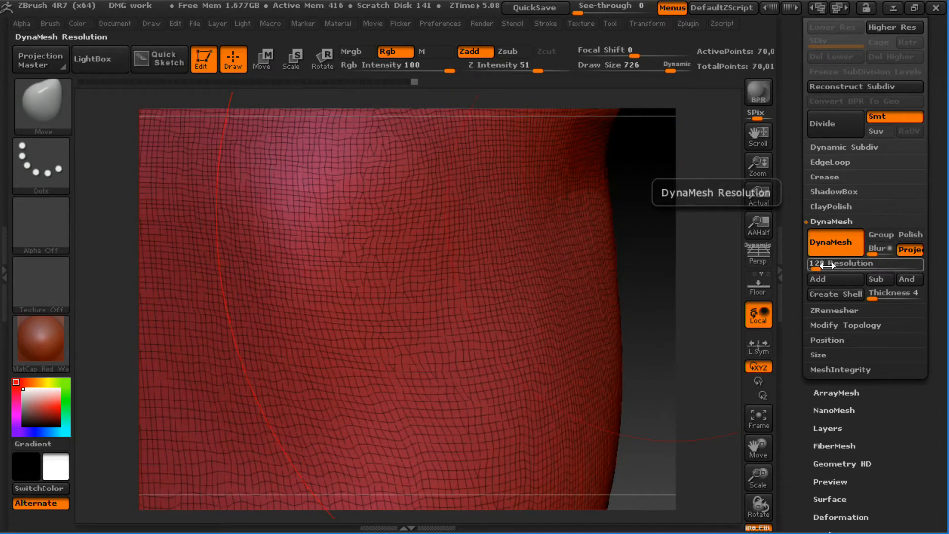
- Lower the DynaMesh resolution to 8 and remesh the head
click(811, 247)
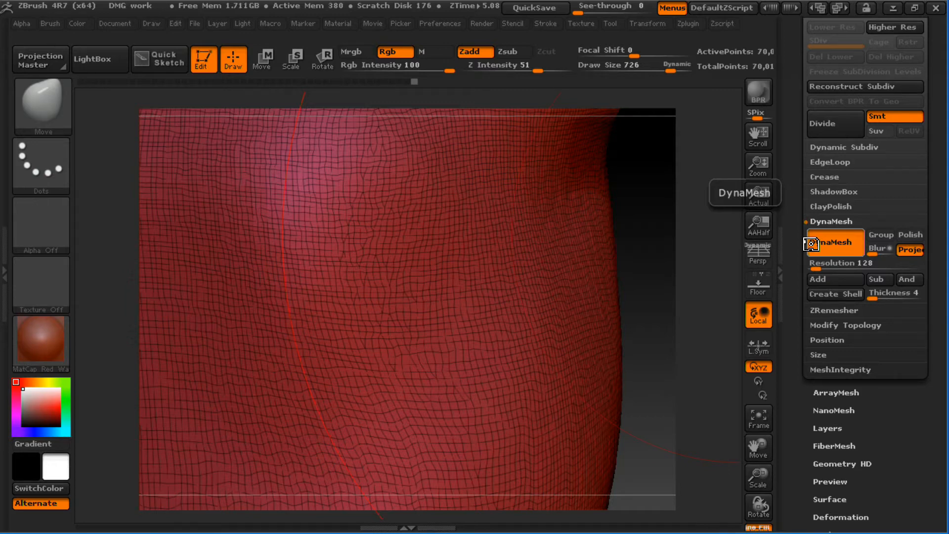
drag(817, 267, 810, 274)
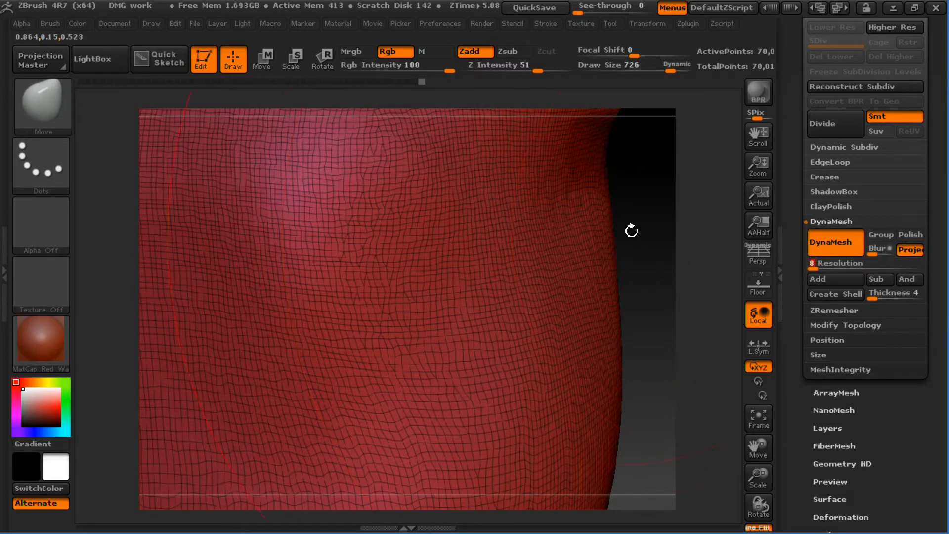
mouse_move(648, 240)
mouse_down()
mouse_move(636, 170)
mouse_move(641, 337)
mouse_move(540, 380)
mouse_move(603, 237)
mouse_move(576, 349)
mouse_move(610, 316)
mouse_move(589, 295)
mouse_move(576, 299)
mouse_move(587, 316)
mouse_move(598, 309)
mouse_up()
click(835, 251)
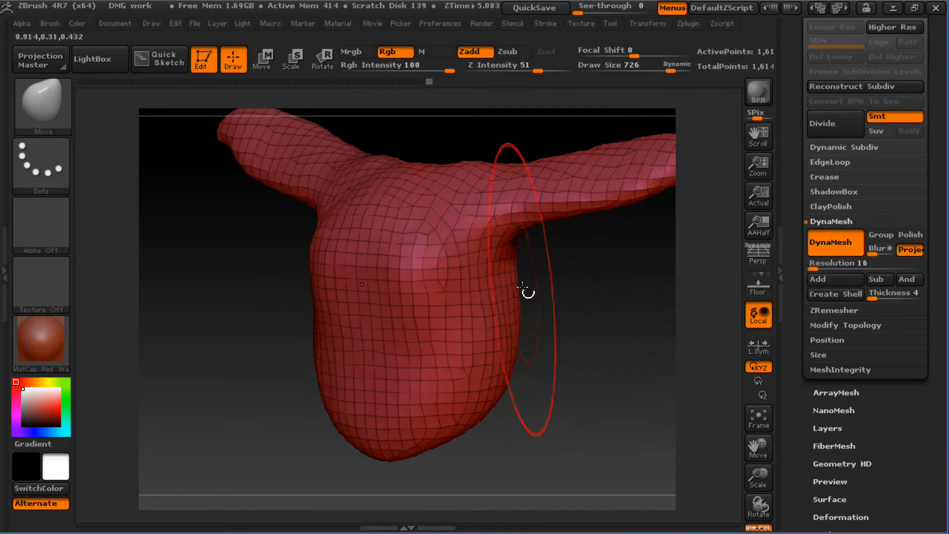
- Raise the DynaMesh resolution to 240 and remesh the low-polygon head
drag(814, 267, 818, 267)
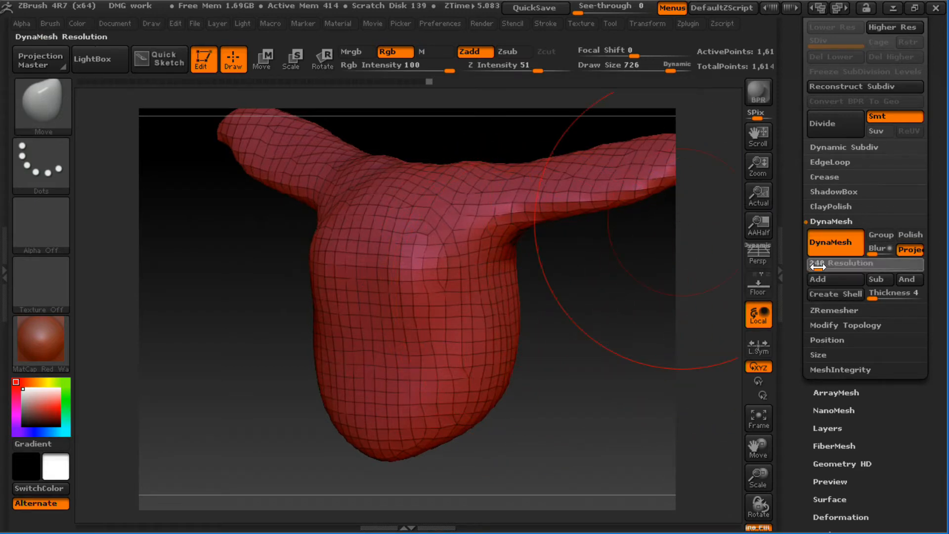
click(839, 251)
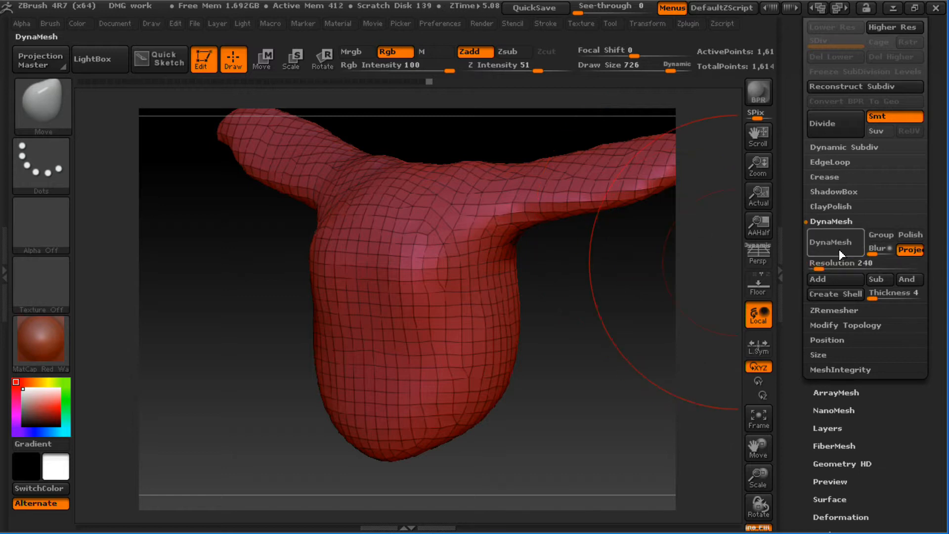
click(839, 250)
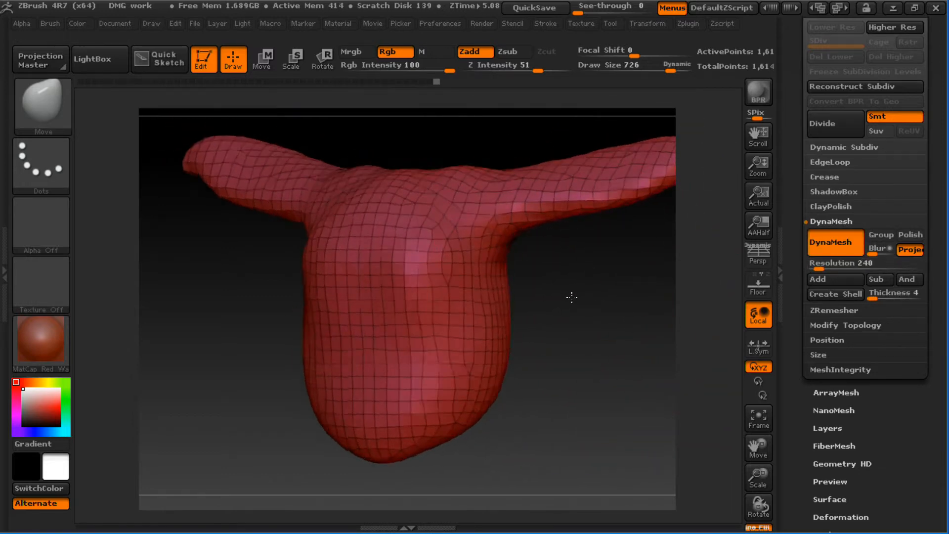
mouse_move(572, 297)
mouse_down()
mouse_move(576, 282)
mouse_move(587, 299)
mouse_up()
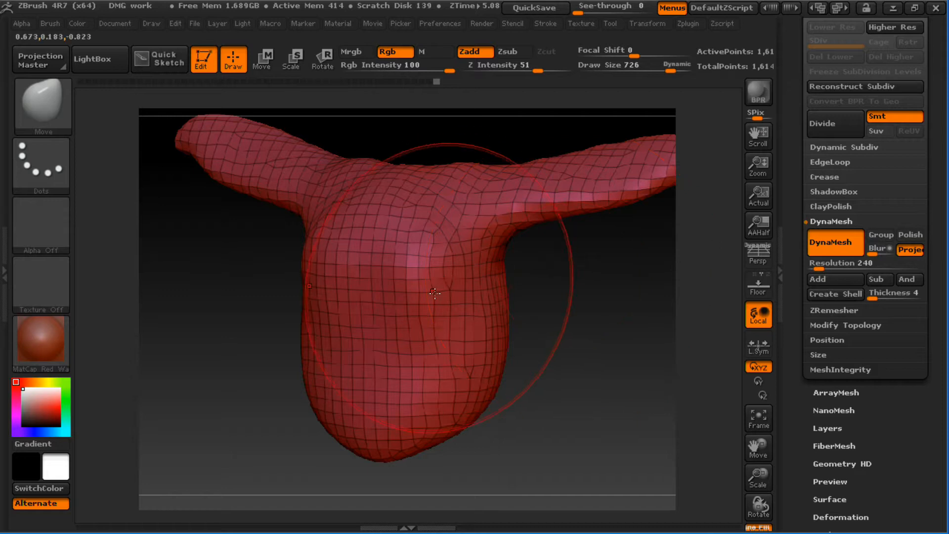
click(844, 248)
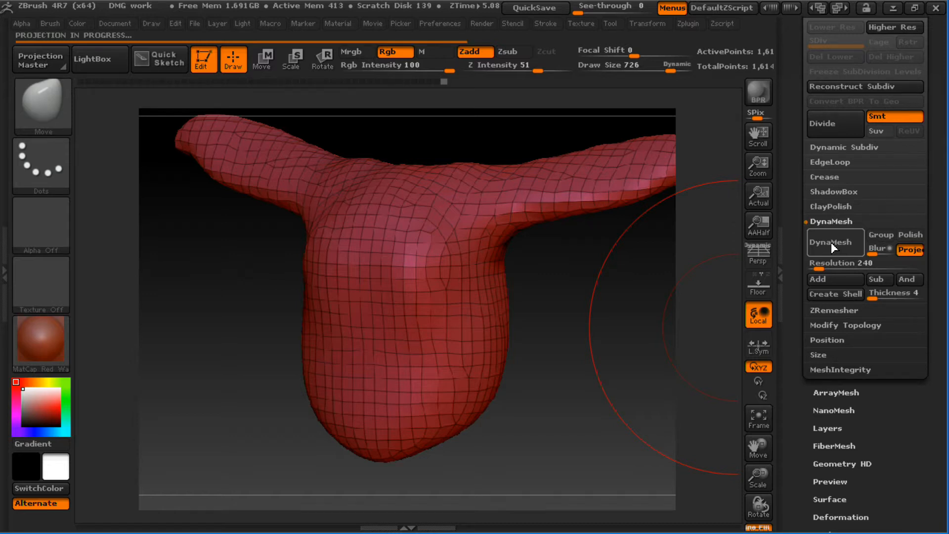
drag(543, 290, 554, 291)
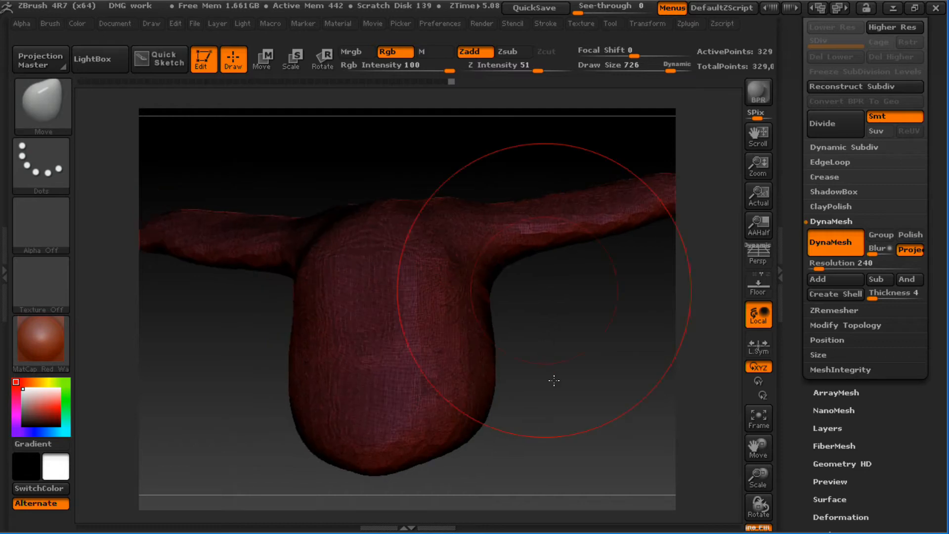
- Hide the polyframe and inspect the surface of the remeshed head up close and from the front
alt+drag(554, 381, 579, 462)
key(shift+f)
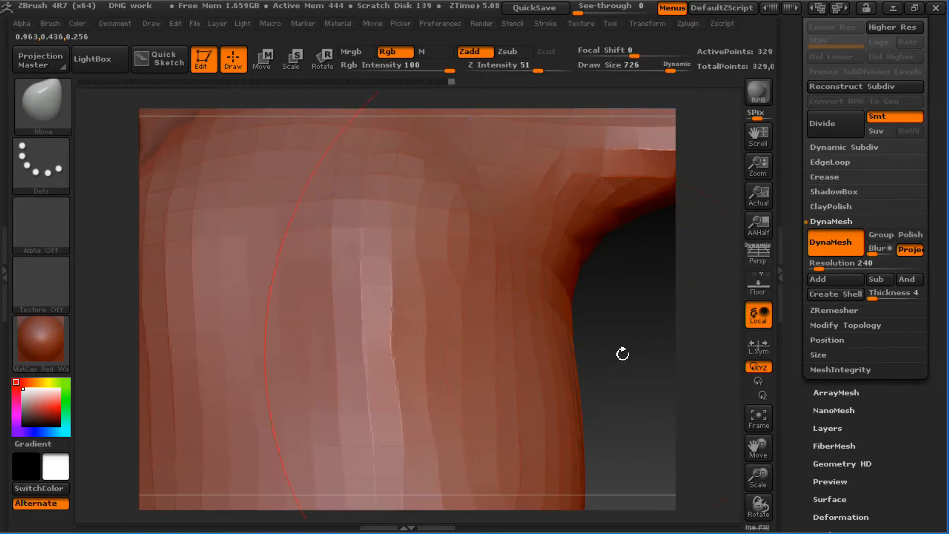
mouse_move(623, 354)
alt+mouse_down()
mouse_move(592, 307)
mouse_move(576, 257)
alt+mouse_up()
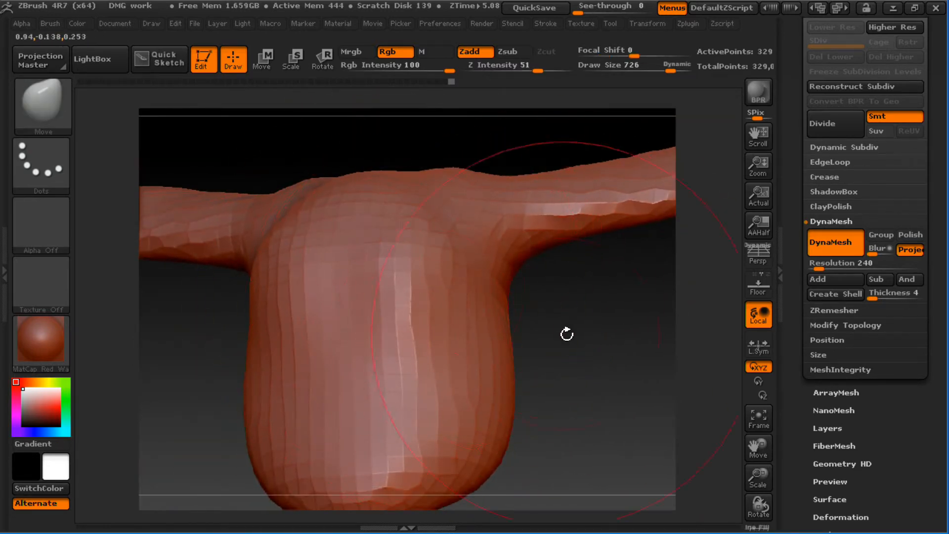
mouse_move(565, 333)
mouse_down()
mouse_move(547, 377)
mouse_move(565, 370)
mouse_move(534, 377)
mouse_move(574, 362)
mouse_move(564, 371)
mouse_move(565, 351)
mouse_up()
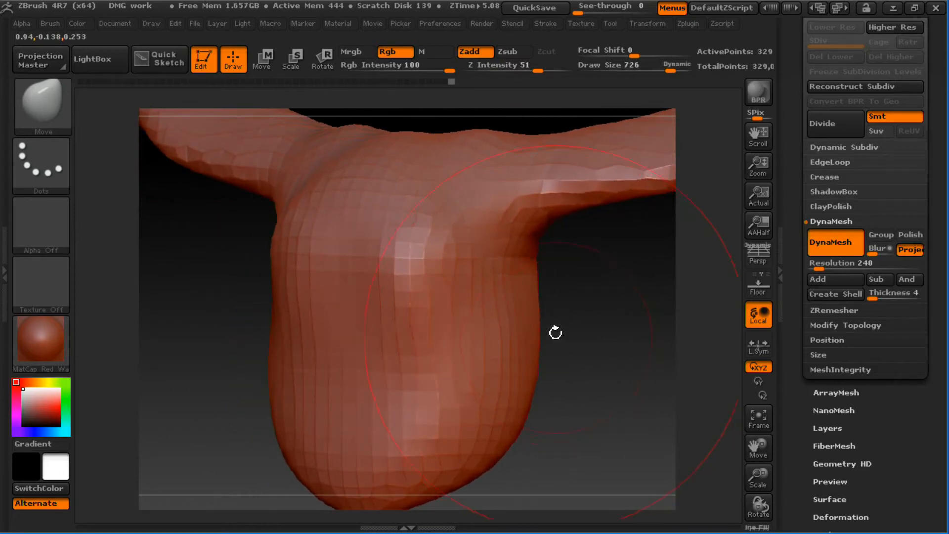
- Try the Standard brush at Draw Size 135 with a mirrored stroke down the face
key(b)
key(s)
key(t)
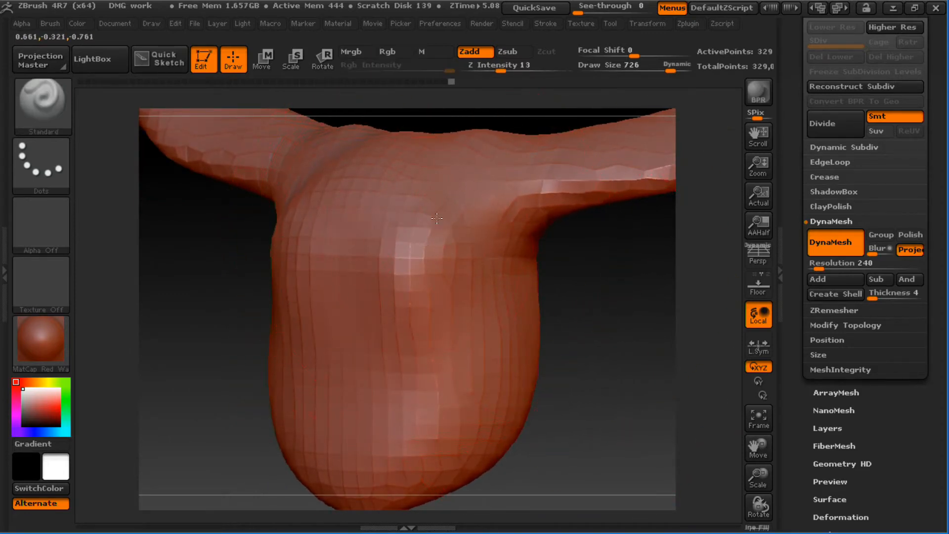
key(s)
mouse_move(423, 268)
mouse_down()
mouse_move(385, 269)
mouse_move(421, 262)
mouse_move(431, 272)
mouse_move(440, 238)
mouse_move(478, 287)
mouse_move(407, 391)
mouse_move(436, 368)
mouse_up()
- Try the ClayBuildup brush on the face and undo the test strokes
key(b)
key(c)
key(b)
mouse_move(598, 346)
mouse_down()
mouse_move(600, 301)
mouse_move(536, 292)
mouse_move(567, 350)
mouse_move(625, 339)
mouse_move(585, 303)
mouse_up()
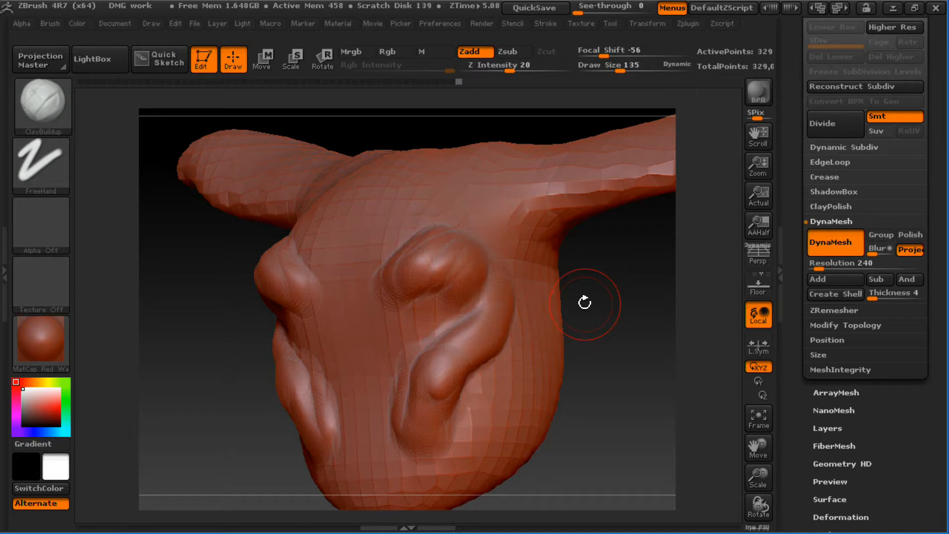
key(ctrl+z)
key(ctrl+z)
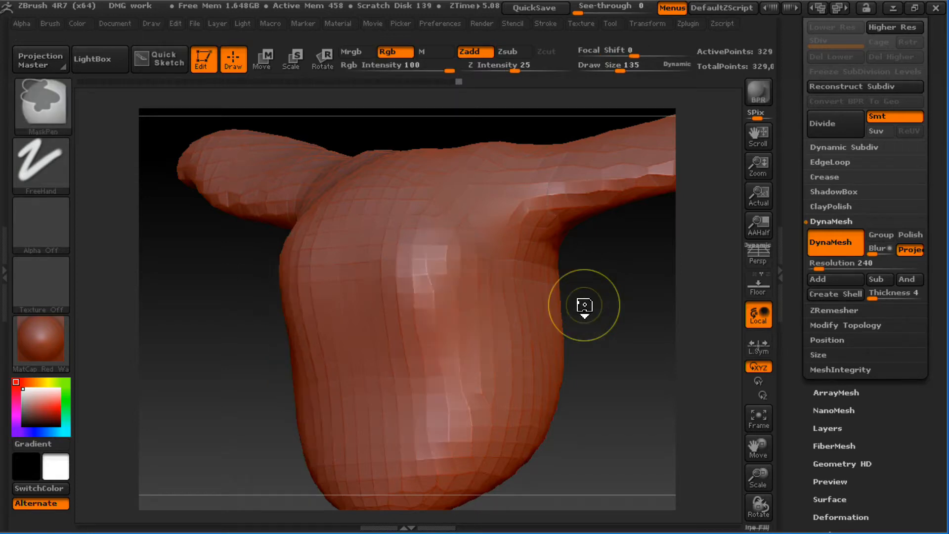
- Show the polyframe again and examine the dense polygons up close on the face
drag(613, 321, 685, 320)
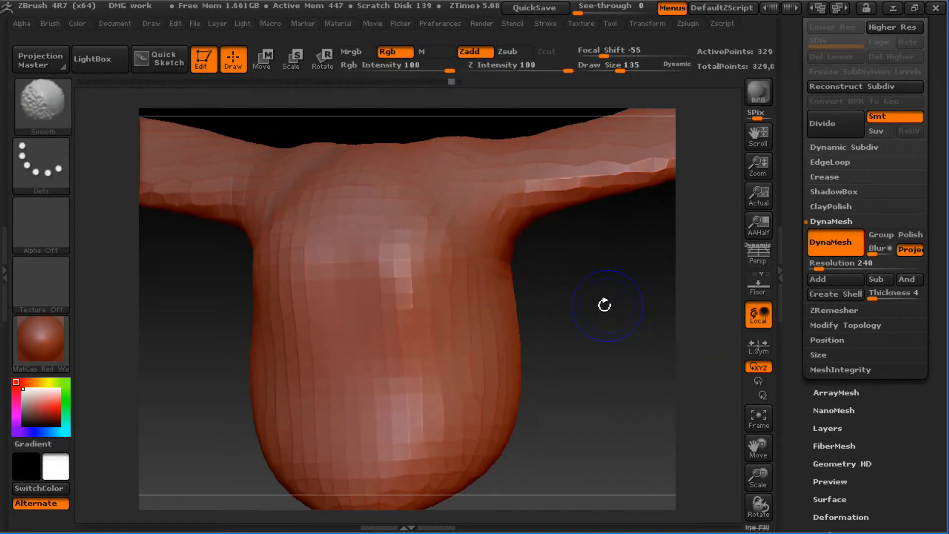
ctrl+click(588, 302)
drag(589, 303, 405, 480)
drag(692, 246, 716, 431)
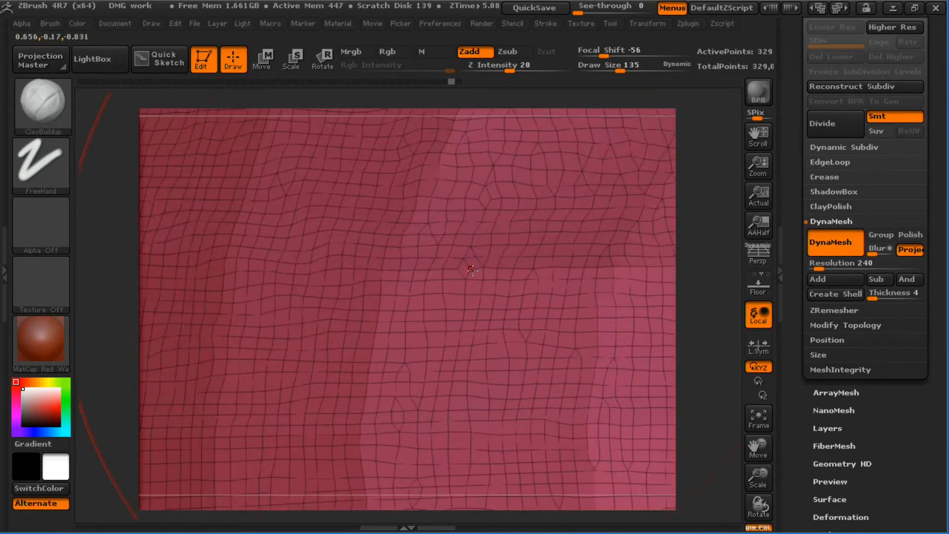
- Set the DynaMesh resolution to 120, lower it to 96 without remeshing, and hide the polyframe
click(816, 262)
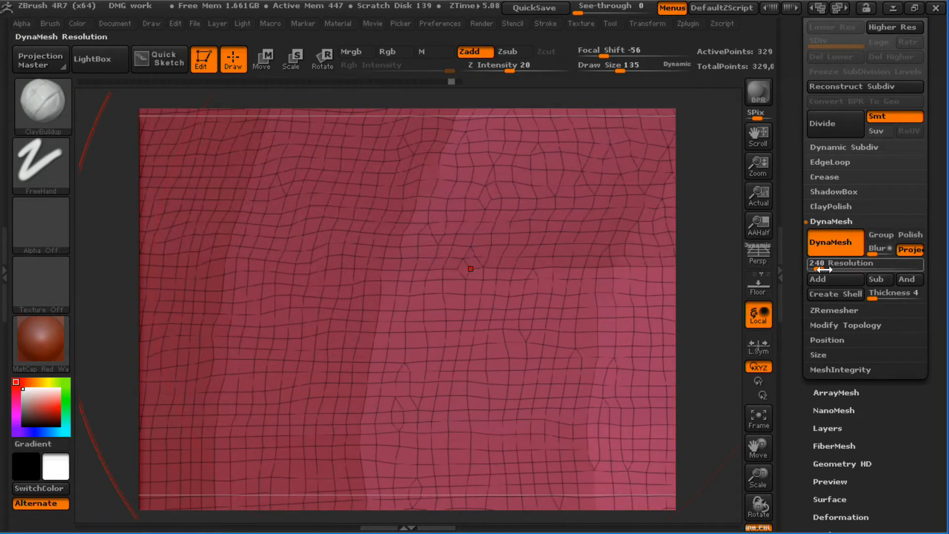
text(120)
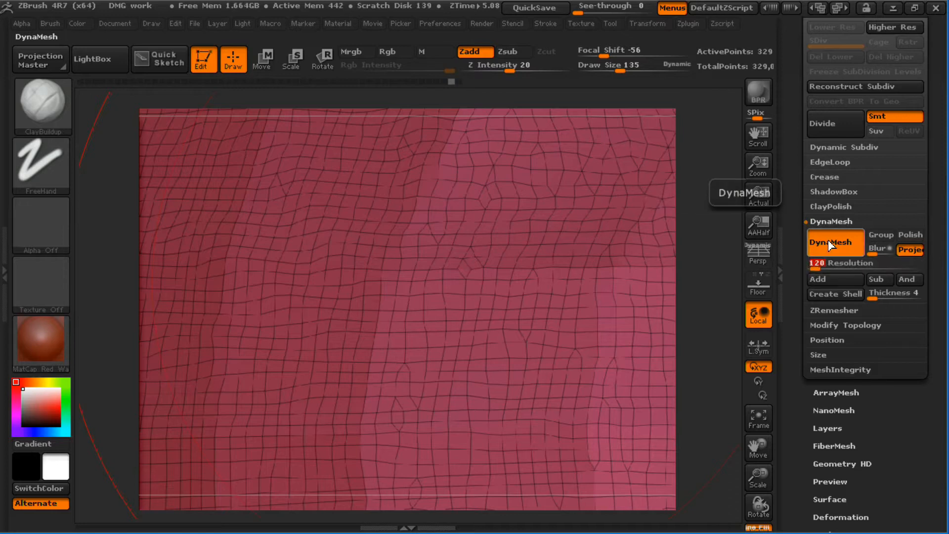
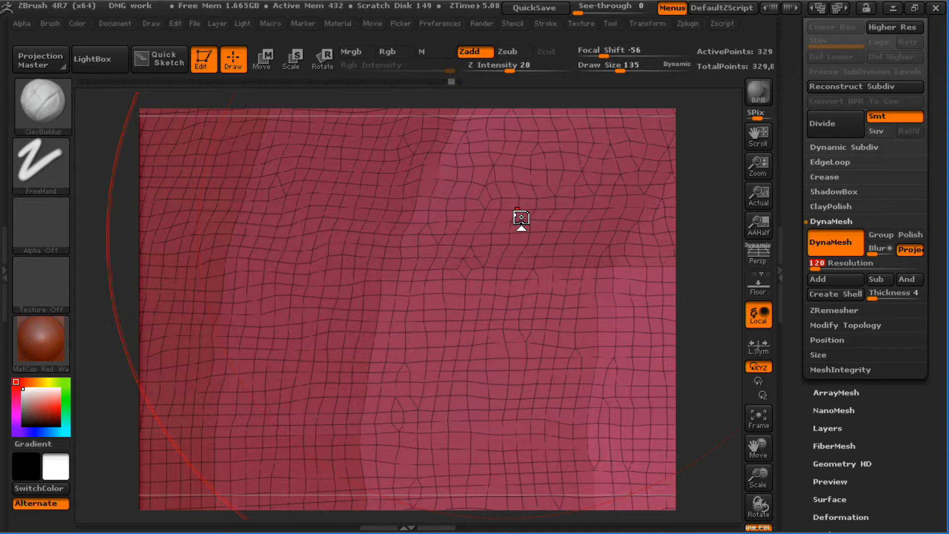
alt+drag(682, 108, 735, 144)
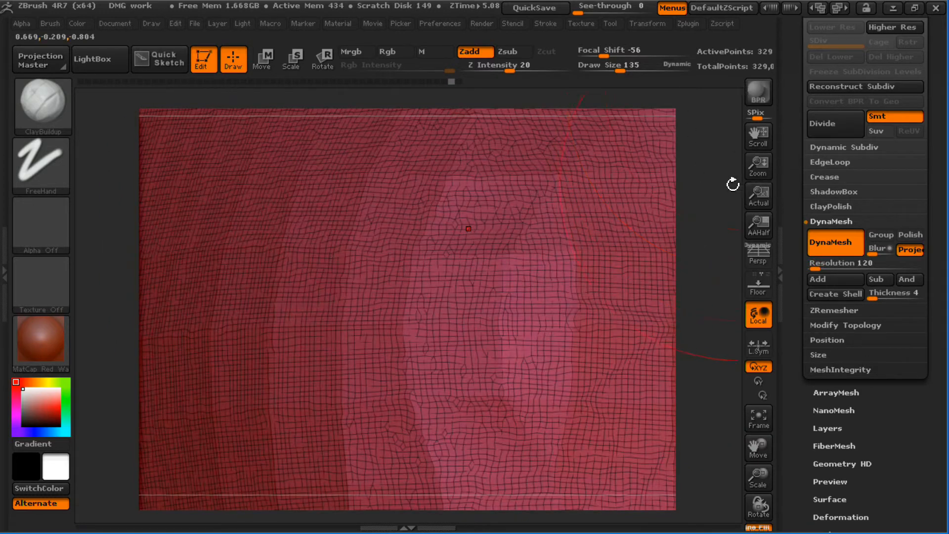
alt+drag(683, 88, 691, 175)
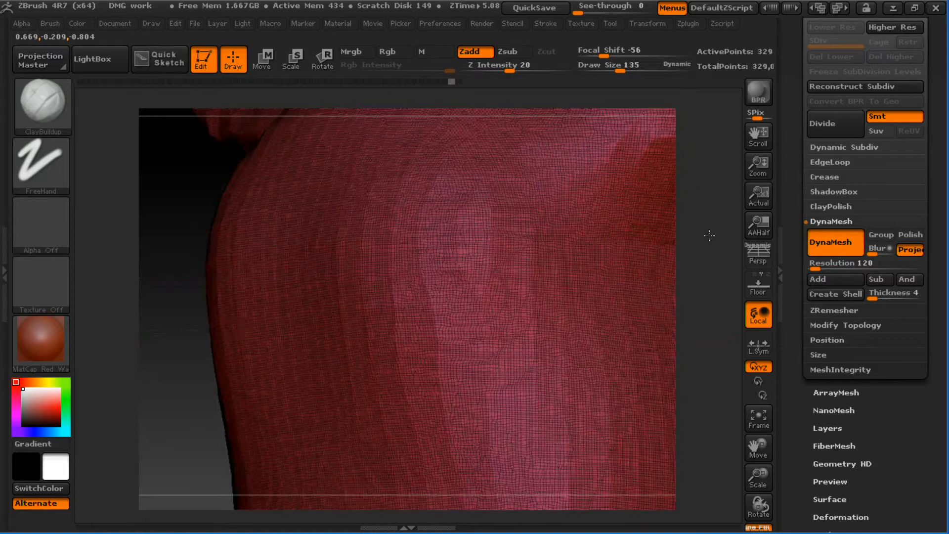
alt+drag(709, 236, 708, 227)
drag(818, 269, 815, 272)
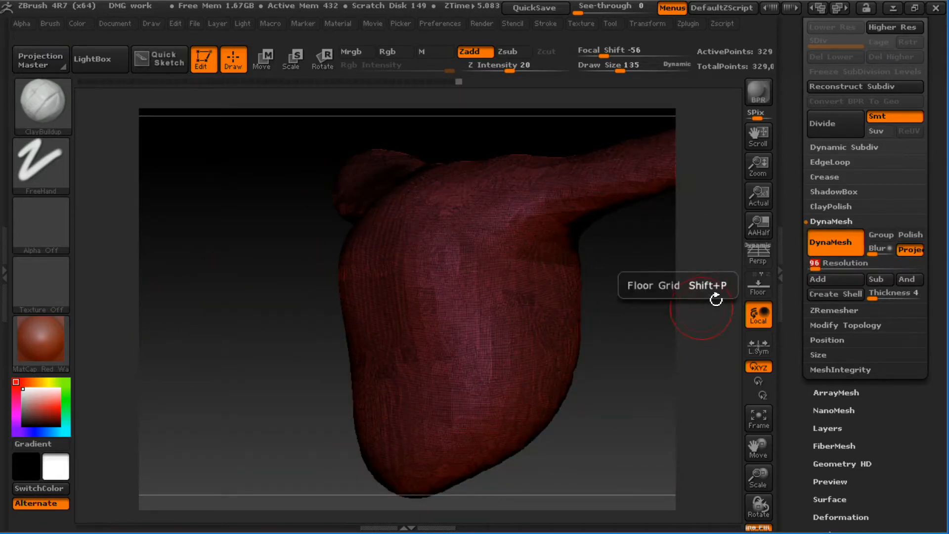
drag(638, 299, 417, 309)
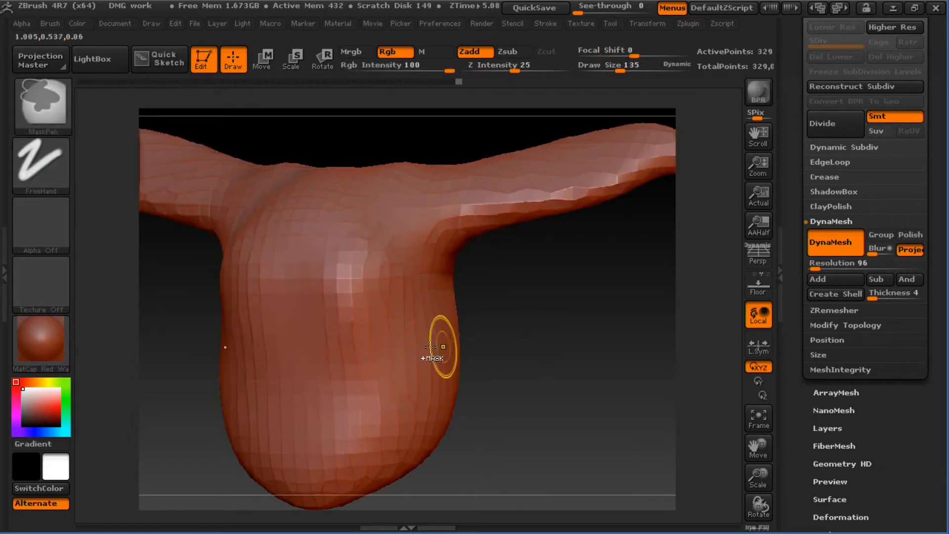
- Switch to the Move brush with Draw Size 310 and smooth the upper part of the face
click(73, 114)
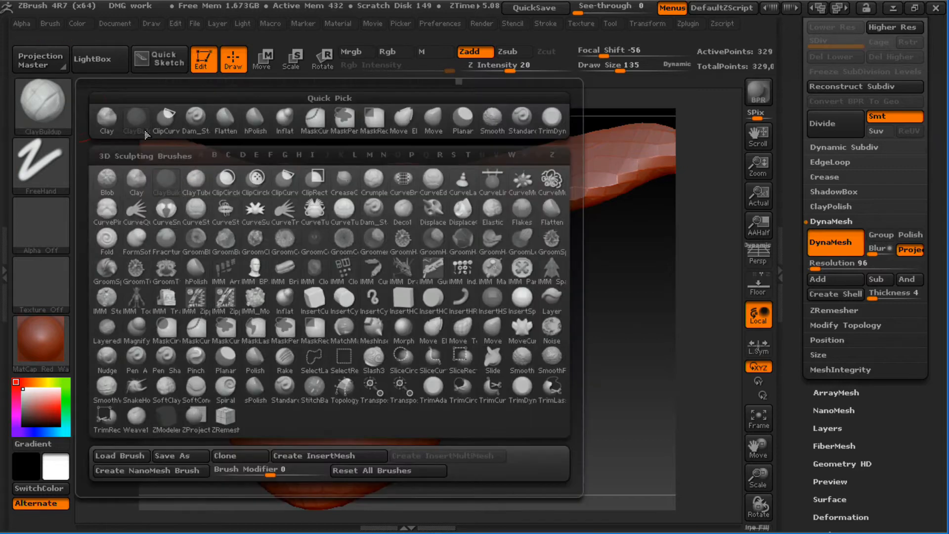
click(437, 118)
key(s)
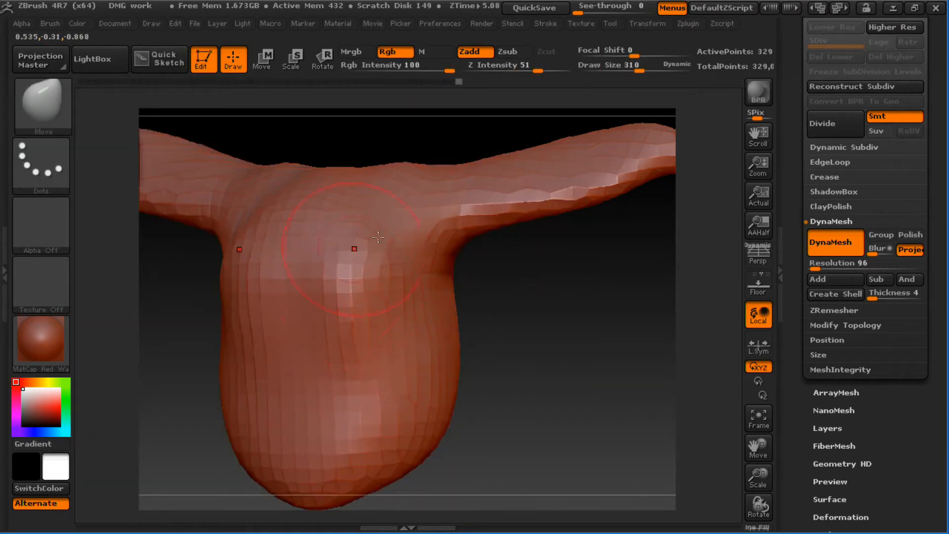
key(shift)
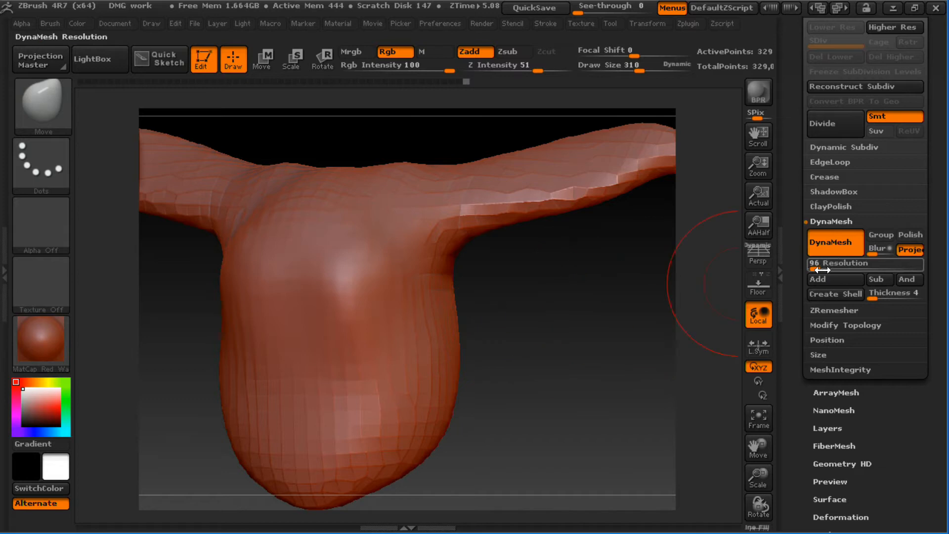
- Drop the DynaMesh resolution to 8 and rebuild the partly smoothed head as a low-polygon mesh
drag(823, 270, 810, 270)
click(836, 251)
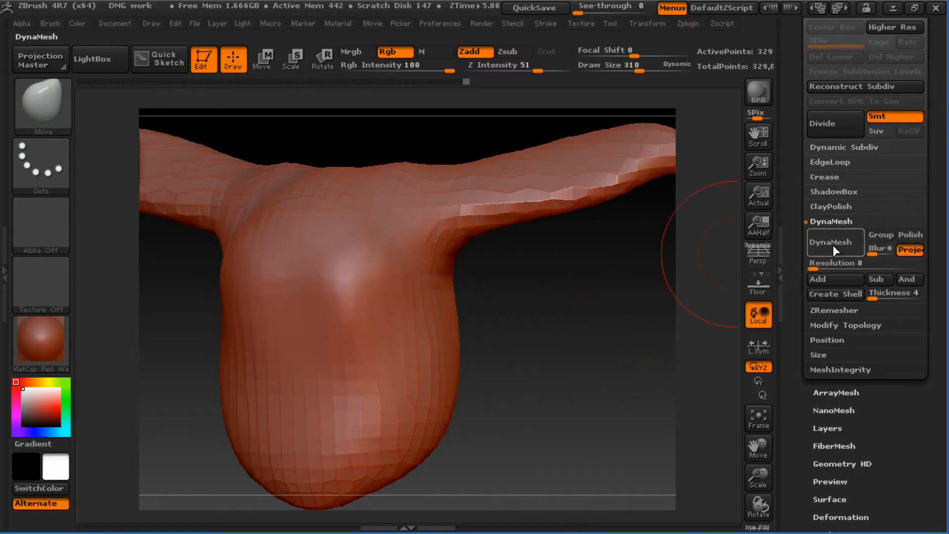
click(833, 251)
- Try smoothing the lower face and chin of the low-polygon head, and undo it
mouse_move(376, 296)
shift+mouse_down()
mouse_move(346, 301)
mouse_move(335, 467)
mouse_move(395, 426)
mouse_move(341, 440)
mouse_move(356, 346)
mouse_move(421, 403)
mouse_move(360, 440)
mouse_move(447, 348)
mouse_move(328, 387)
mouse_move(403, 353)
shift+mouse_up()
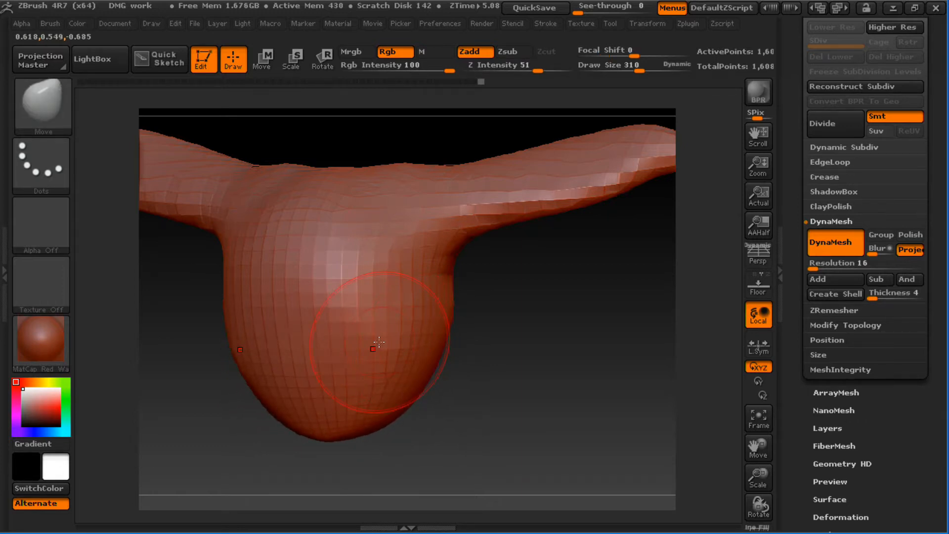
key(ctrl+z)
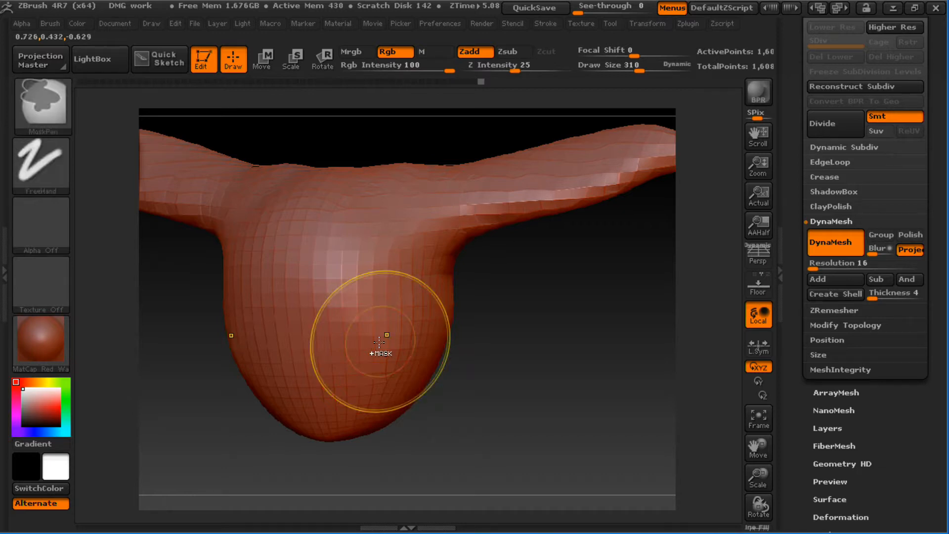
key(ctrl+z)
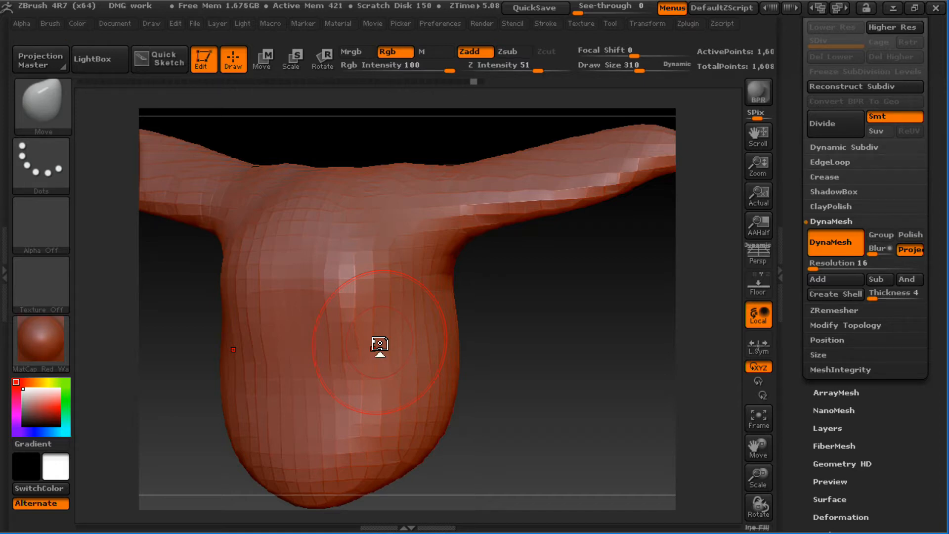
- Flatten and widen the chin with the Move brush and refresh the DynaMesh
mouse_move(562, 333)
alt+mouse_down()
mouse_move(494, 333)
mouse_move(563, 331)
alt+mouse_up()
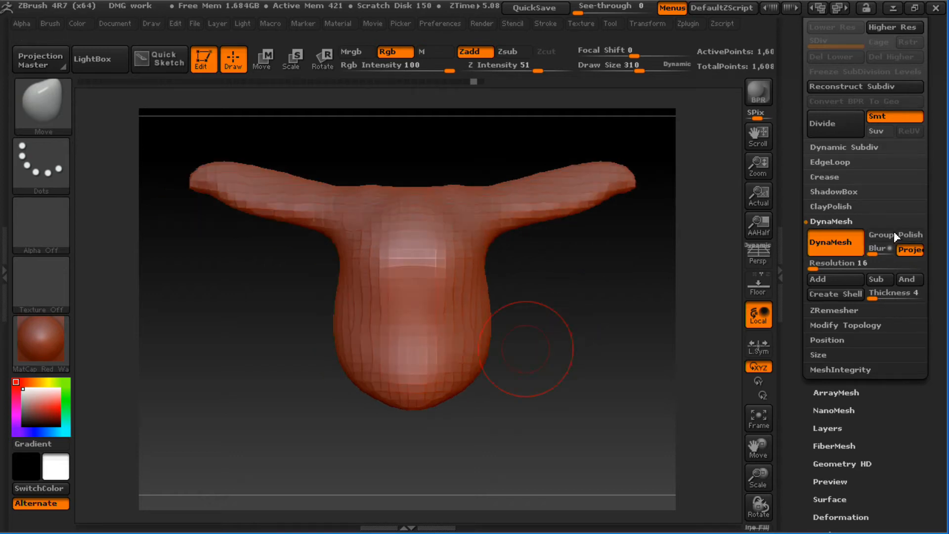
click(838, 252)
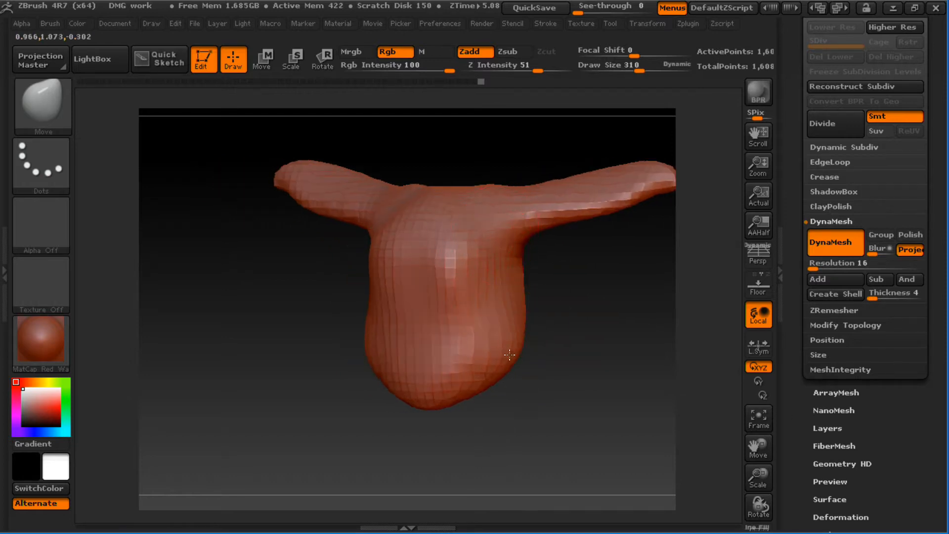
drag(469, 387, 489, 385)
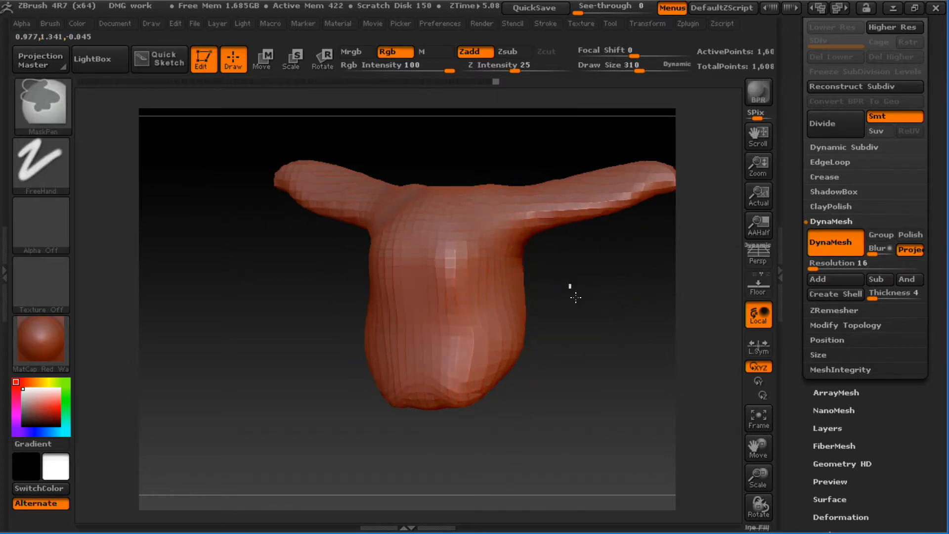
mouse_move(571, 287)
ctrl+mouse_down()
mouse_move(624, 349)
mouse_move(617, 356)
mouse_move(635, 352)
ctrl+mouse_up()
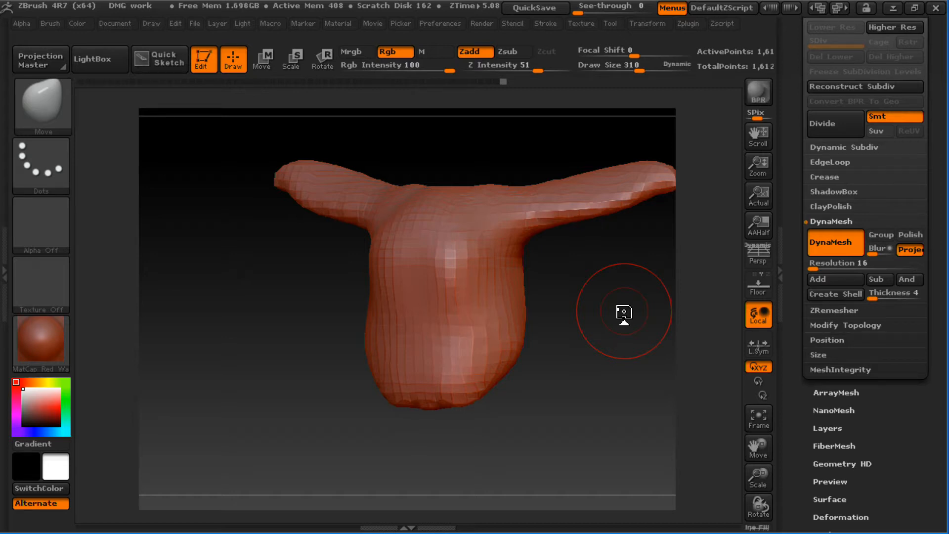
- Pull the chin down to a point with the Move brush and rebuild the head with DynaMesh resolution 96
drag(594, 320, 599, 324)
drag(443, 386, 422, 429)
click(816, 267)
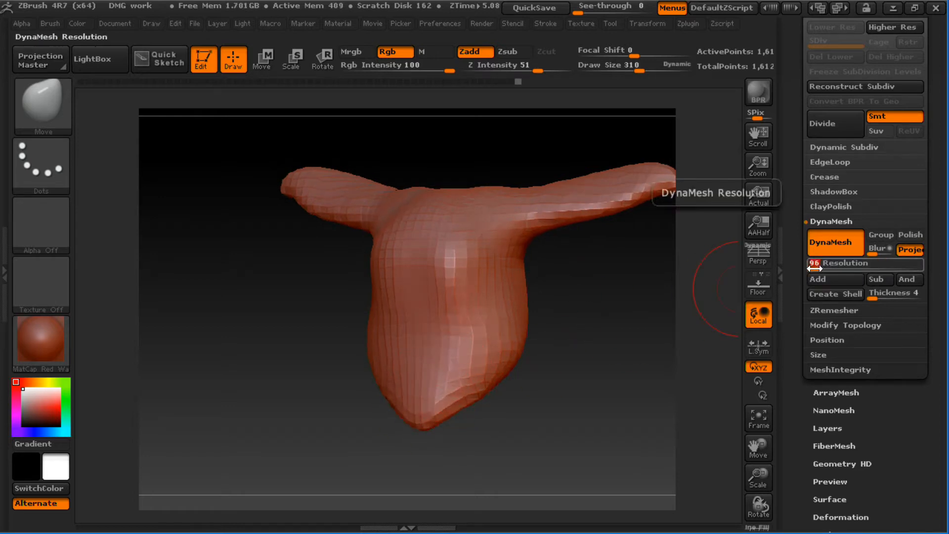
ctrl+drag(582, 312, 583, 447)
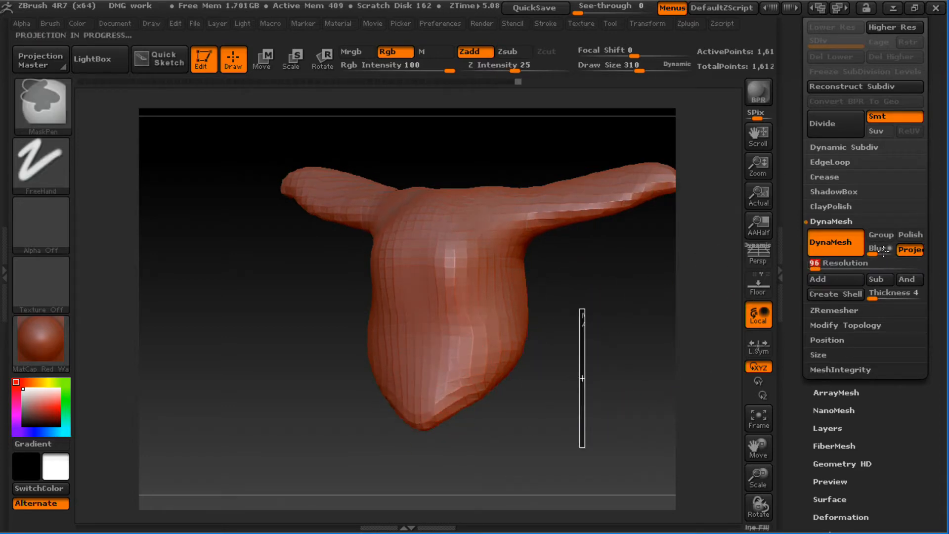
mouse_move(562, 371)
mouse_down()
mouse_move(608, 318)
mouse_move(542, 274)
mouse_up()
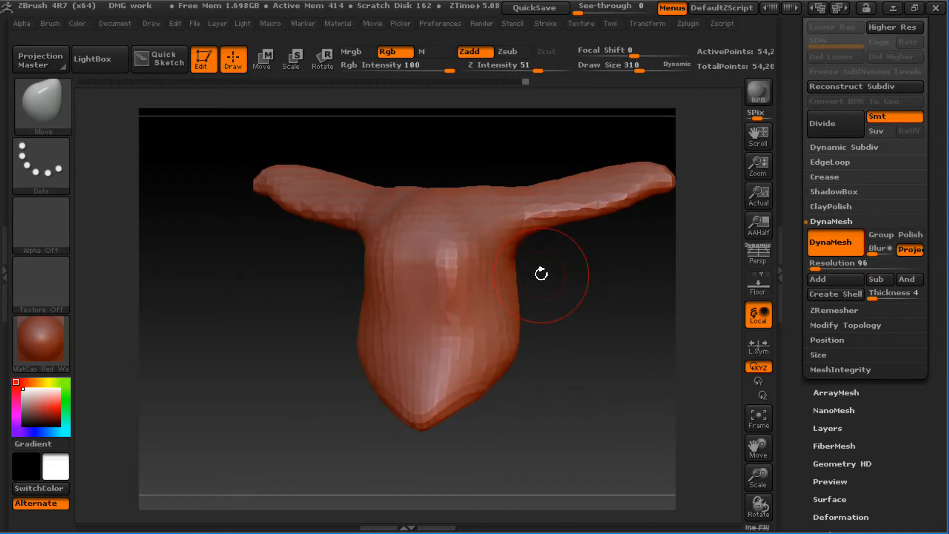
- Examine the remeshed head's polygon density up close with the wireframe display turned on, and turn it off again
click(832, 223)
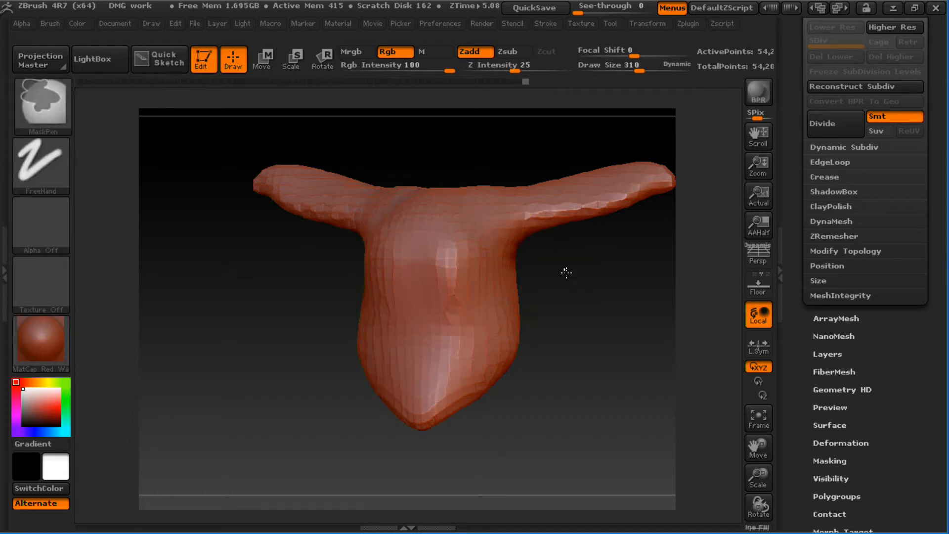
ctrl+drag(566, 271, 626, 342)
mouse_move(583, 306)
mouse_down()
mouse_move(594, 296)
mouse_move(604, 324)
mouse_move(606, 296)
mouse_move(597, 318)
mouse_up()
key(shift+f)
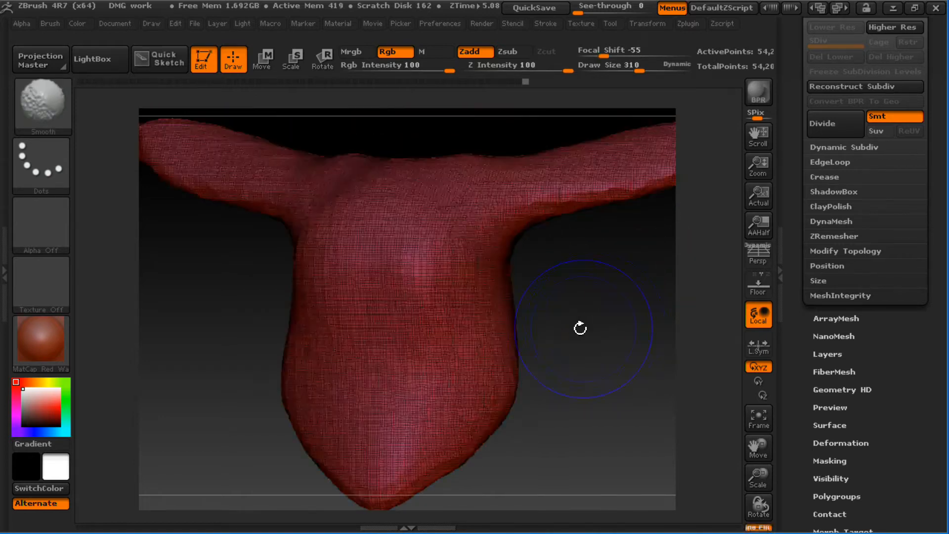
key(shift+f)
- Turn off the DynaMesh Project option and smooth the forehead and upper face
click(834, 222)
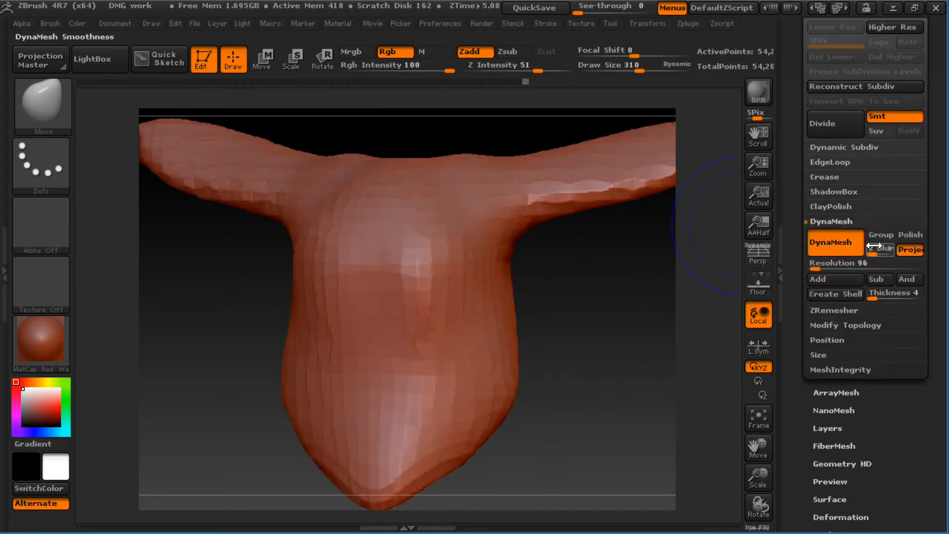
click(912, 251)
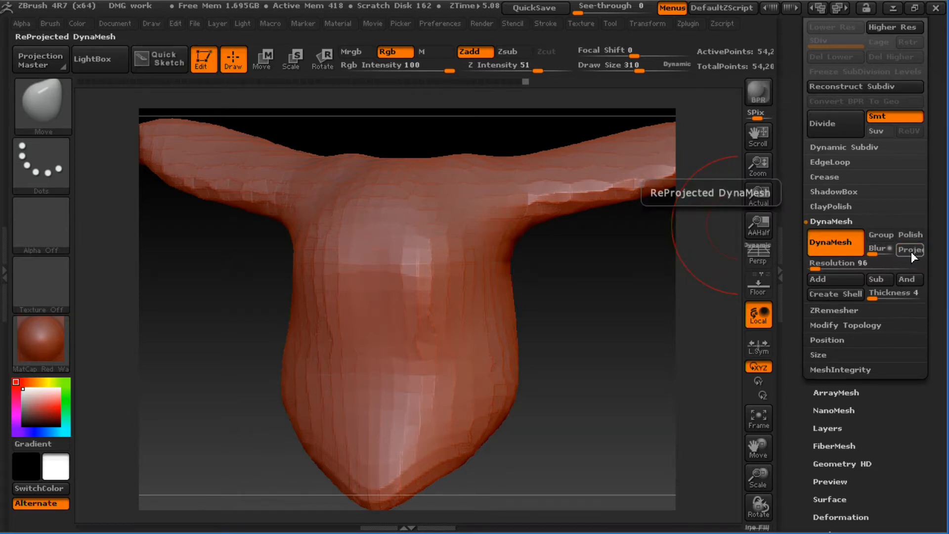
click(912, 251)
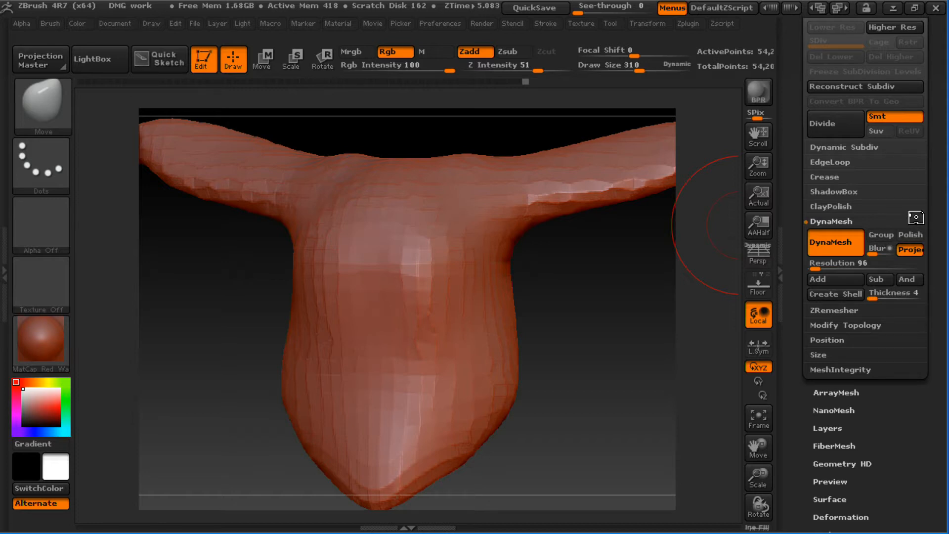
click(910, 249)
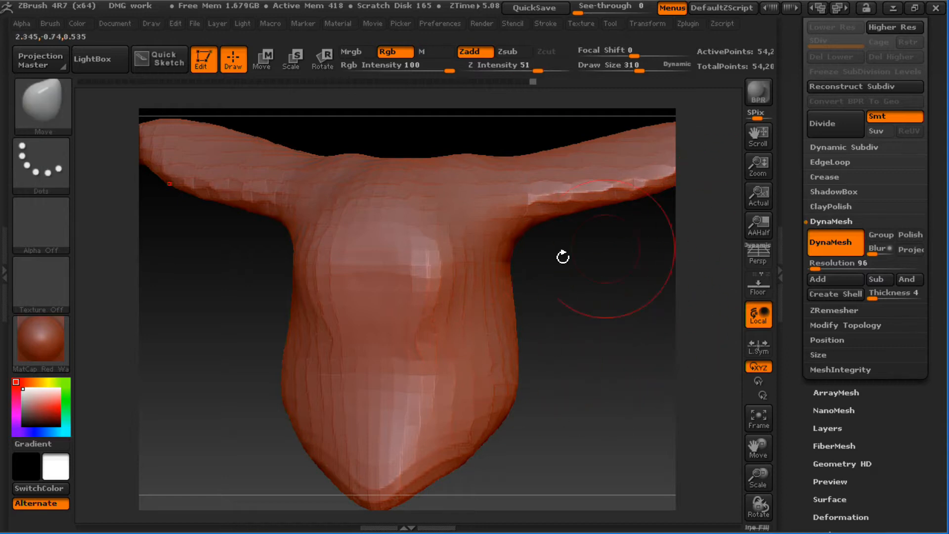
key(shift)
- Set the DynaMesh resolution to 80 and rebuild the head mesh without projection
key(ctrl)
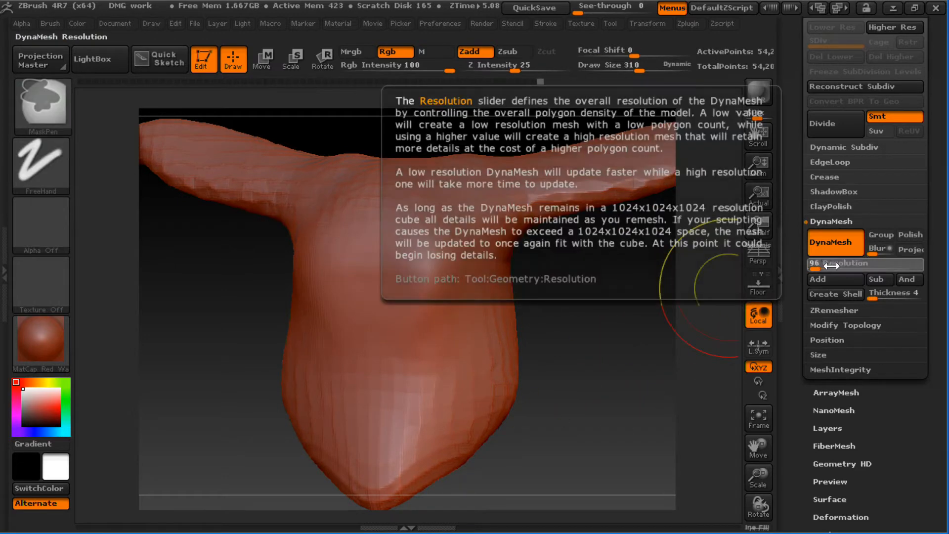
click(829, 266)
click(828, 266)
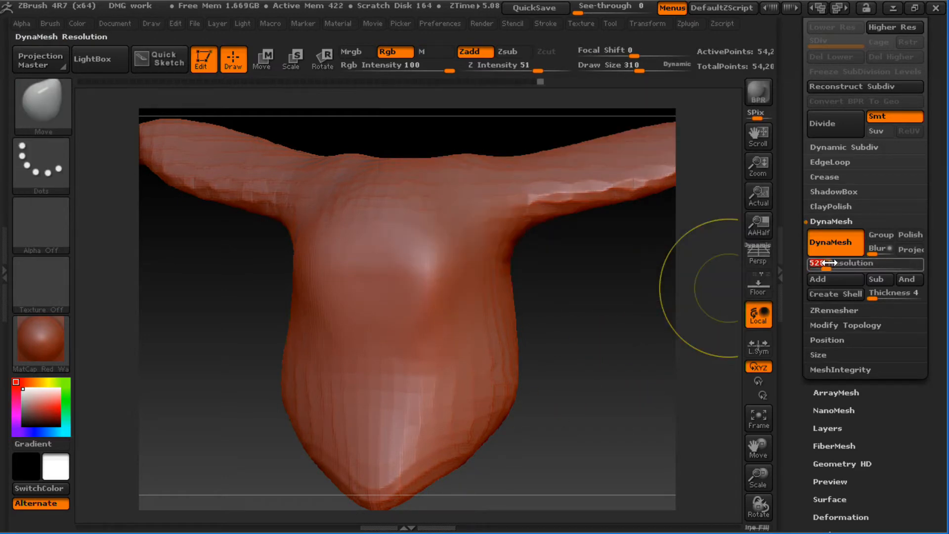
click(826, 266)
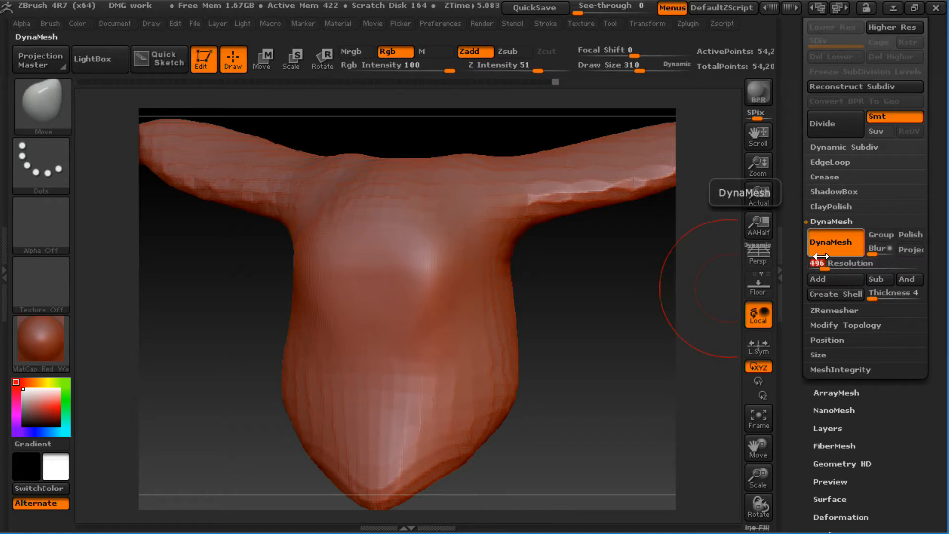
text(100)
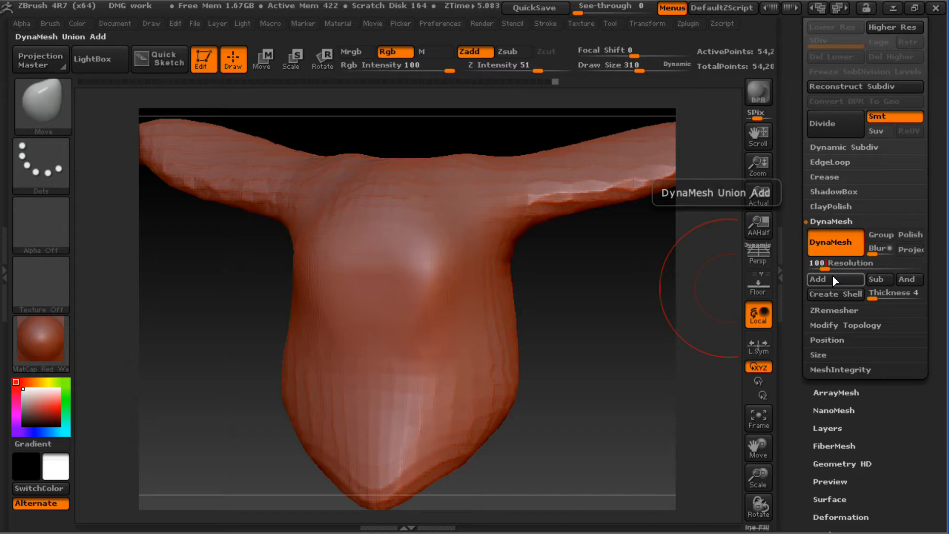
key(Return)
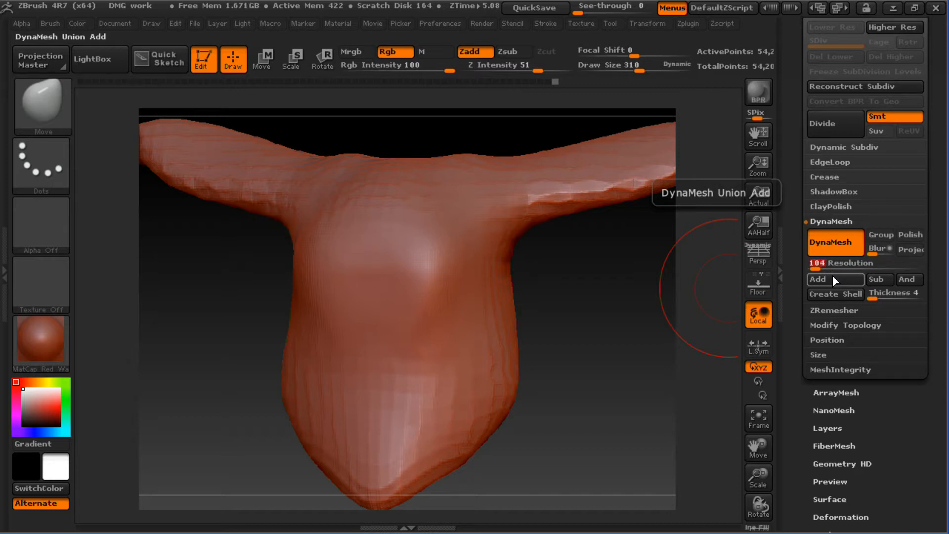
text(80)
ctrl+drag(553, 276, 619, 370)
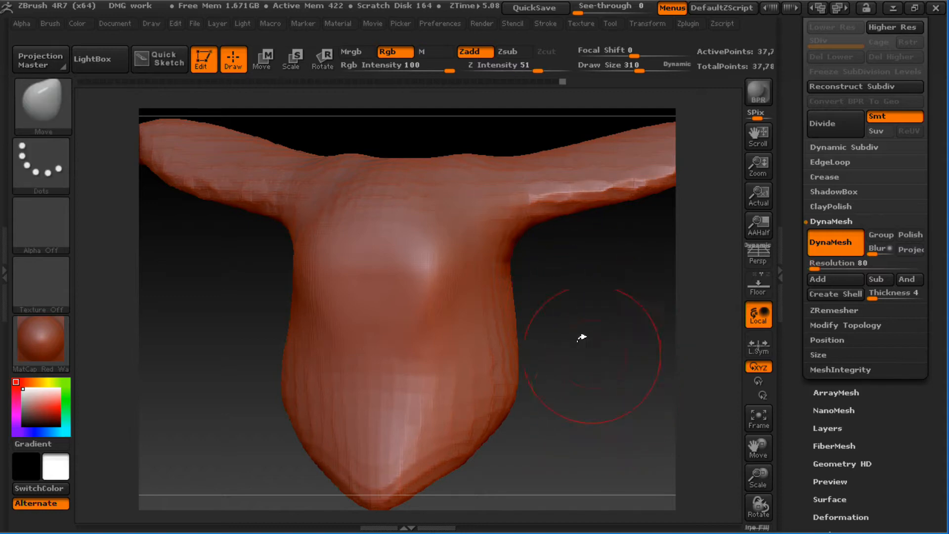
- Examine the topology of the rebuilt head from several angles by toggling the polygon wireframe on and off
drag(581, 337, 595, 314)
key(shift+f)
shift+drag(621, 377, 619, 376)
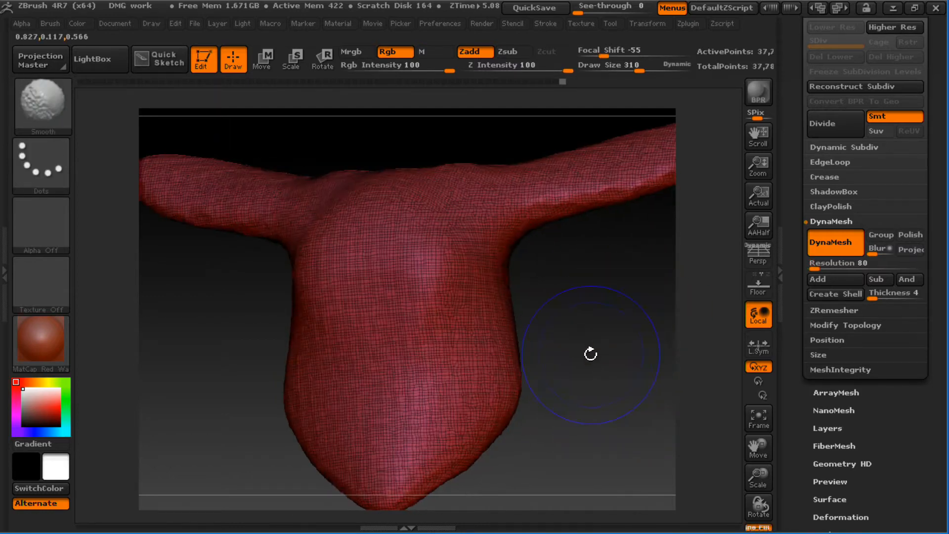
key(shift+f)
key(shift+f)
key(shift+f)
key(shift+f)
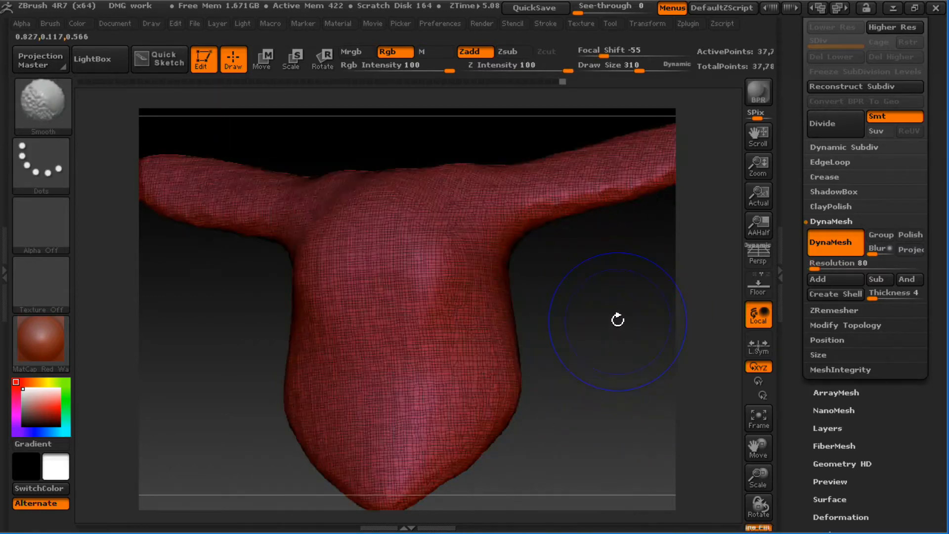
key(shift+f)
key(shift+f)
key(shift+f)
key(shift+f)
mouse_move(587, 363)
alt+mouse_down()
mouse_move(596, 310)
mouse_move(564, 353)
alt+mouse_up()
key(shift+f)
- Enlarge the Move brush to Draw Size 506, widen the jaw and round off the pointed chin
mouse_move(460, 391)
mouse_down()
mouse_move(473, 396)
mouse_move(460, 415)
mouse_up()
key(bracketright)
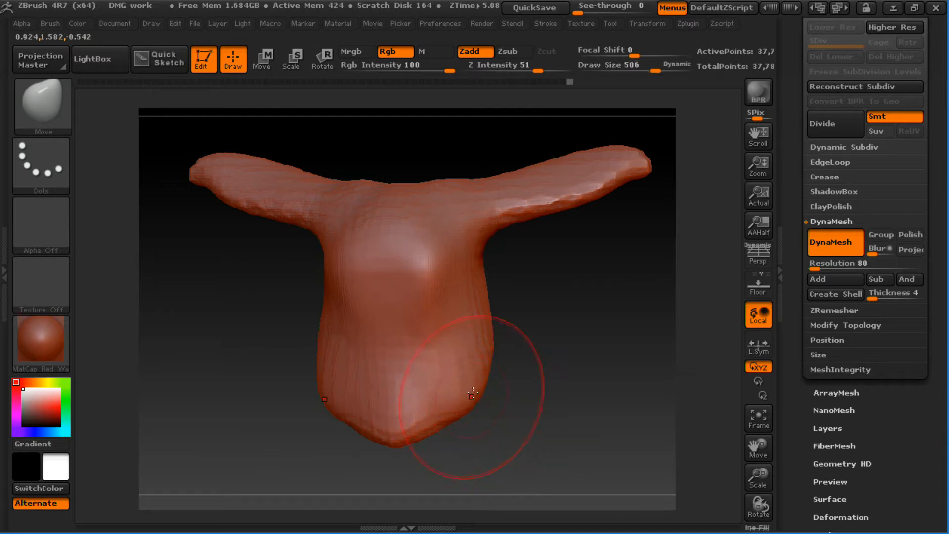
drag(483, 364, 494, 354)
drag(462, 399, 468, 407)
drag(423, 435, 418, 446)
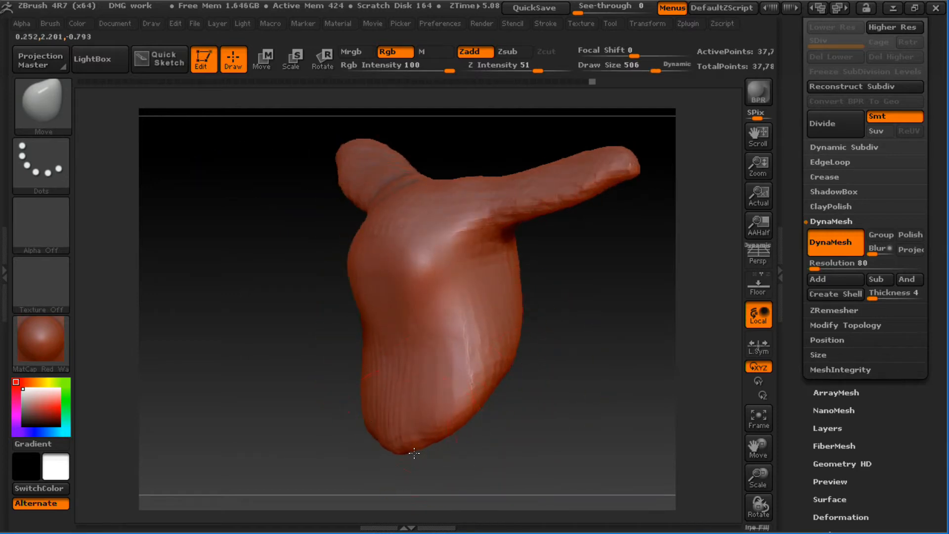
- Reshape the brow and the middle of the face with the Move brush from a three-quarter view
mouse_move(587, 354)
mouse_down()
mouse_move(543, 322)
mouse_move(591, 323)
mouse_move(559, 278)
mouse_move(579, 277)
mouse_up()
drag(435, 282, 426, 278)
drag(422, 320, 408, 330)
- Broaden the lower jaw and reshape the side of the head with the Move brush from a side view
mouse_move(514, 341)
mouse_down()
mouse_move(621, 201)
mouse_move(543, 277)
mouse_up()
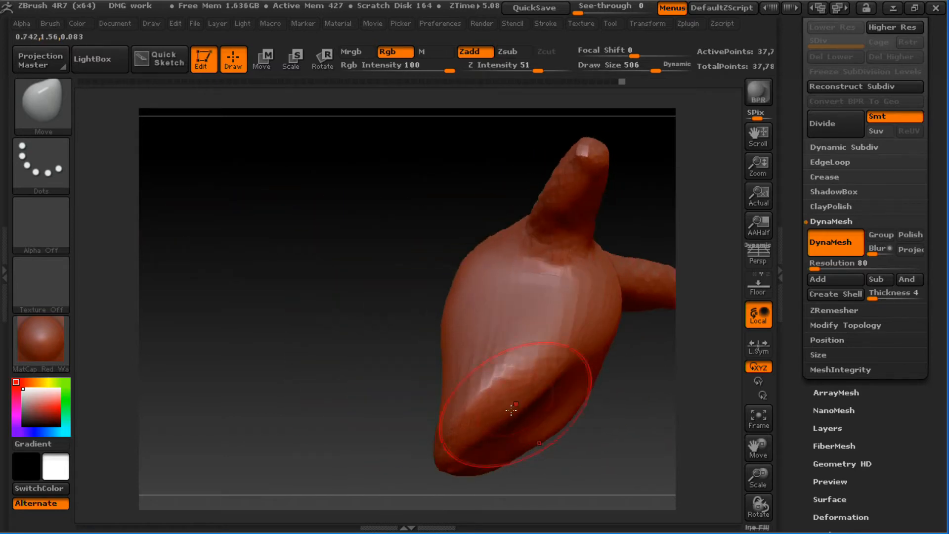
drag(511, 410, 551, 425)
drag(501, 427, 509, 440)
drag(473, 441, 481, 454)
mouse_move(550, 381)
mouse_down()
mouse_move(561, 393)
mouse_move(613, 382)
mouse_up()
drag(574, 328, 589, 332)
- Pull the upper edge of both ear-like extensions outward and upward with the Move brush
mouse_move(594, 369)
mouse_down()
mouse_move(615, 353)
mouse_move(546, 381)
mouse_move(470, 339)
mouse_up()
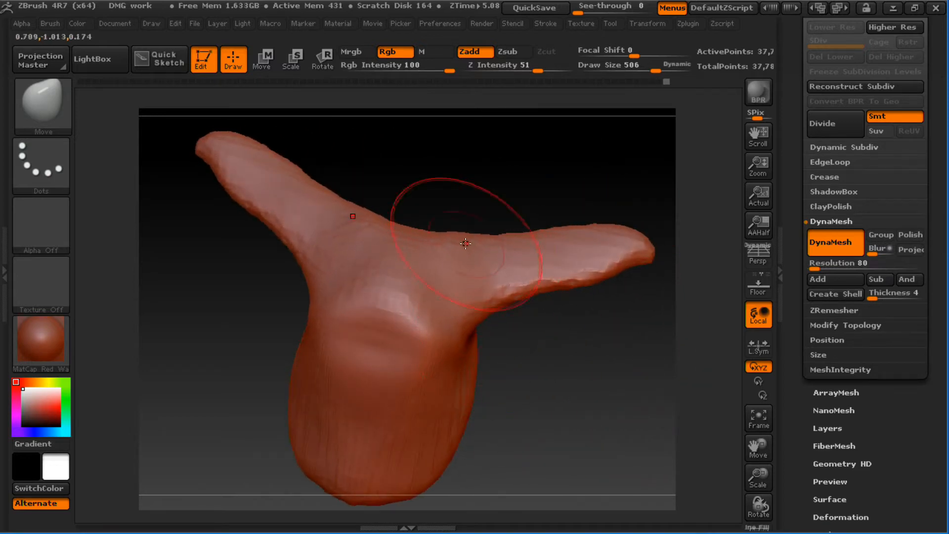
mouse_move(466, 243)
mouse_down()
mouse_move(469, 233)
mouse_move(516, 221)
mouse_up()
drag(586, 223, 589, 217)
drag(615, 228, 620, 215)
mouse_move(593, 273)
mouse_down()
mouse_move(597, 265)
mouse_move(539, 371)
mouse_move(562, 350)
mouse_move(564, 326)
mouse_up()
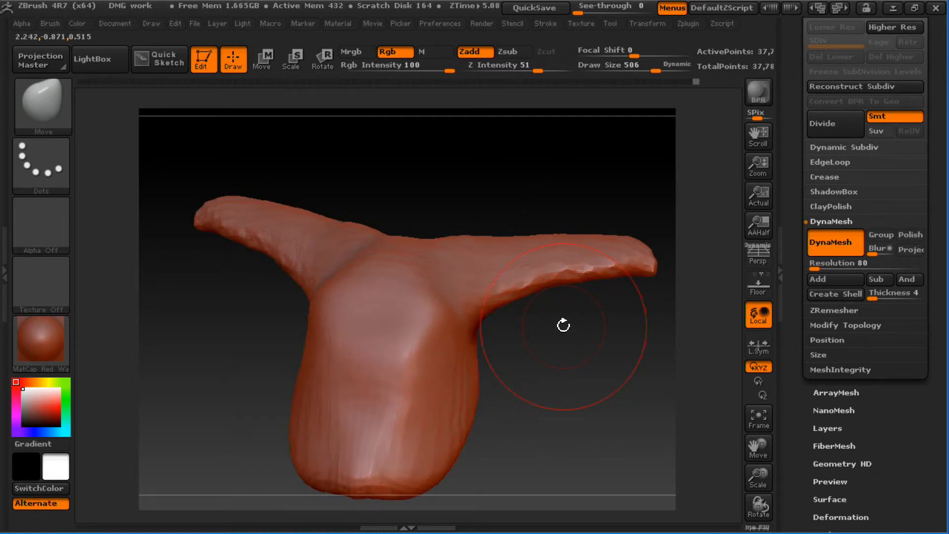
- Switch to the ClayBuildup brush and reduce its Draw Size to 251 for sculpting the face
click(49, 106)
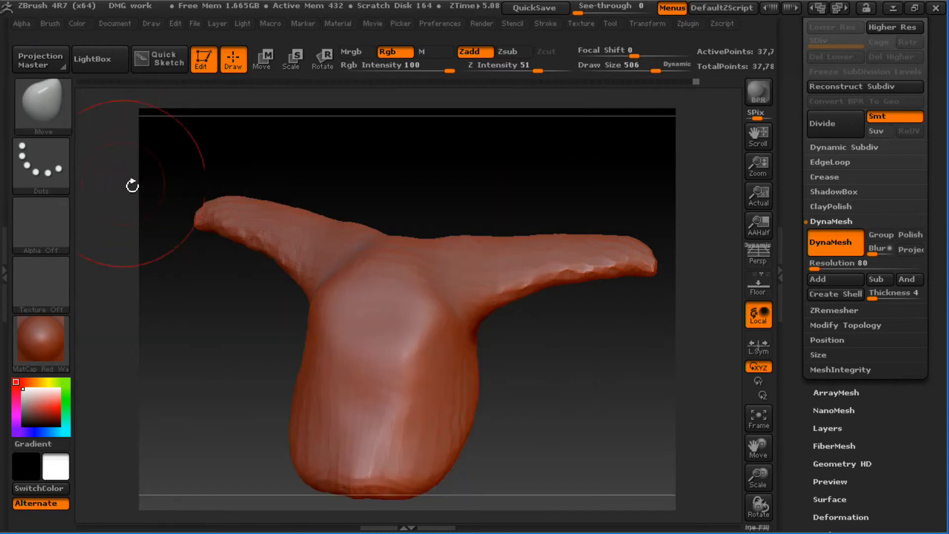
click(49, 117)
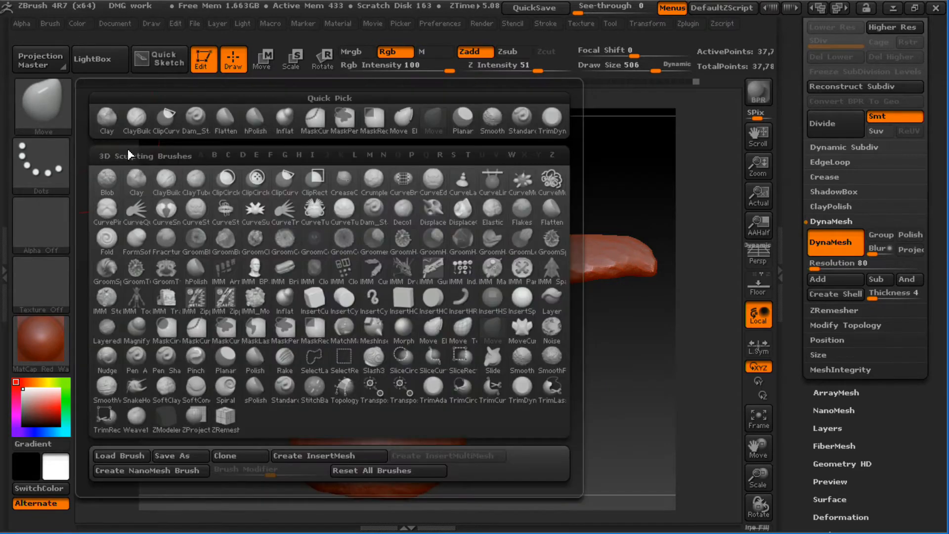
click(133, 123)
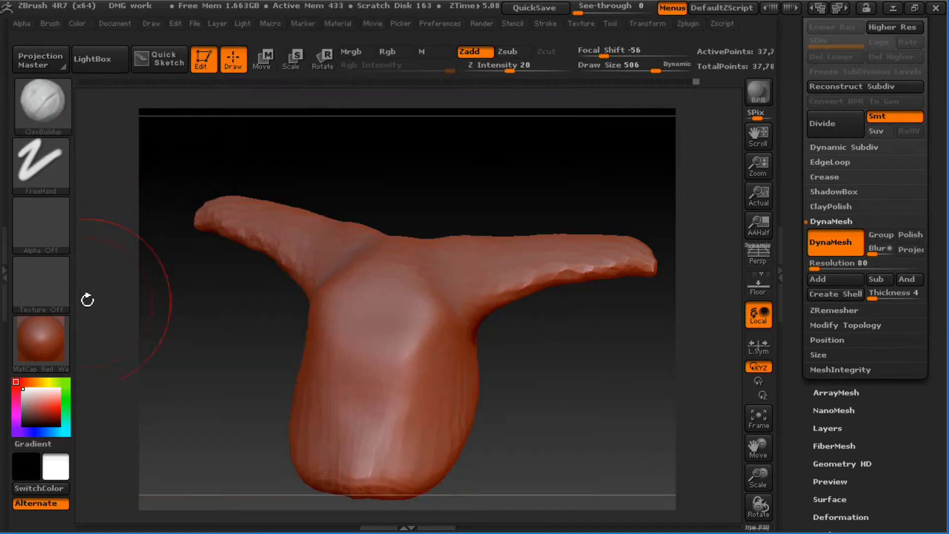
mouse_move(485, 185)
mouse_down()
mouse_move(477, 191)
mouse_move(487, 185)
mouse_move(485, 210)
mouse_up()
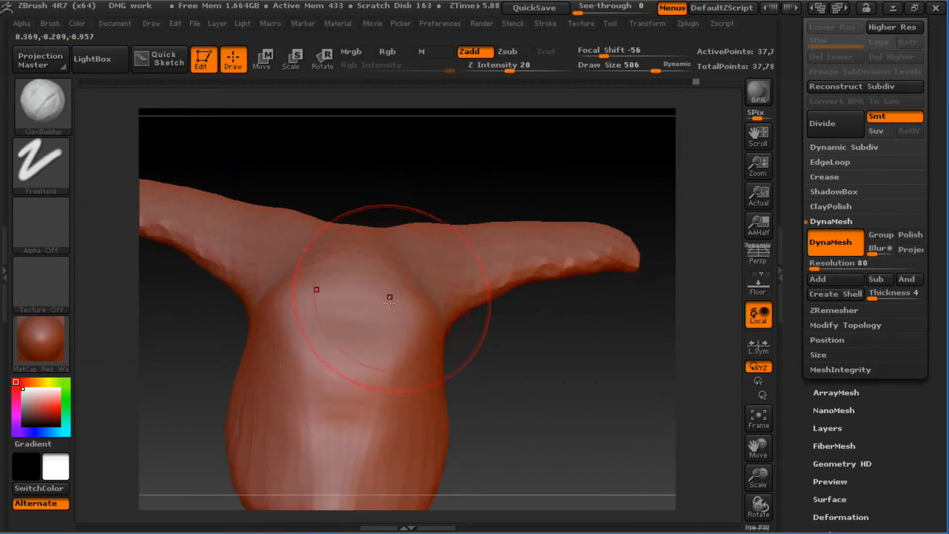
key(s)
drag(391, 307, 374, 307)
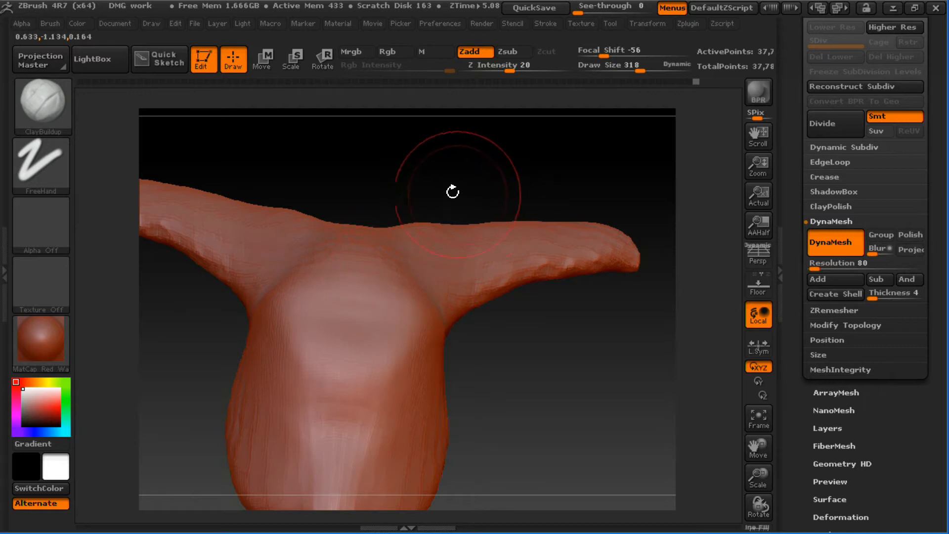
mouse_move(428, 191)
alt+mouse_down()
mouse_move(477, 163)
mouse_move(457, 166)
alt+mouse_up()
key(s)
click(398, 287)
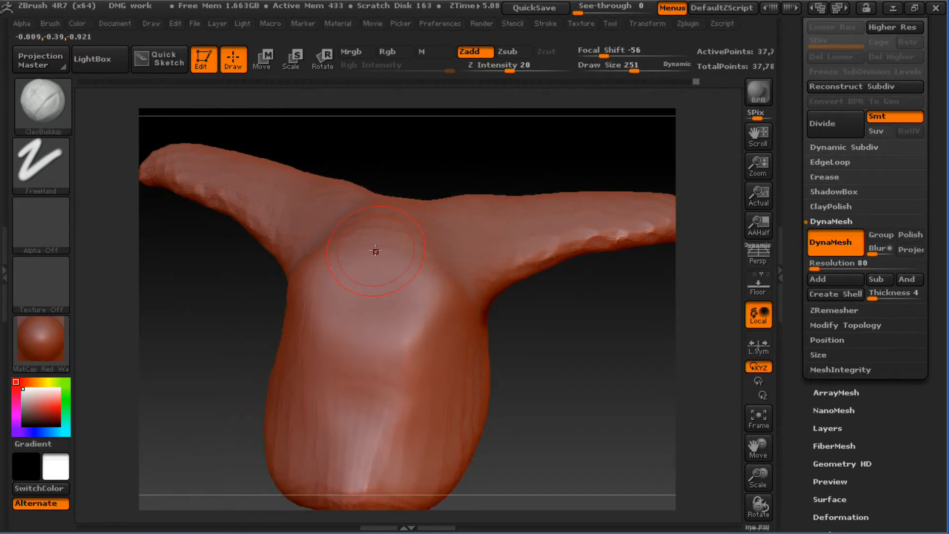
- Carve symmetrical eye sockets into the face and build up rounded eyeballs with ClayBuildup
mouse_move(410, 280)
alt+mouse_down()
mouse_move(401, 324)
mouse_move(445, 314)
mouse_move(438, 333)
mouse_move(419, 324)
mouse_move(421, 351)
mouse_move(426, 303)
mouse_move(409, 331)
mouse_move(441, 328)
mouse_move(455, 344)
alt+mouse_up()
key(s)
click(416, 308)
drag(519, 333, 500, 360)
mouse_move(449, 280)
mouse_down()
mouse_move(438, 284)
mouse_move(414, 252)
mouse_move(405, 334)
mouse_move(410, 302)
mouse_up()
mouse_move(525, 338)
mouse_down()
mouse_move(559, 328)
mouse_move(554, 337)
mouse_up()
alt+drag(524, 381, 541, 330)
- Carve a wide open mouth into the lower face with ClayBuildup, reducing the Draw Size to 130
mouse_move(389, 371)
alt+mouse_down()
mouse_move(362, 378)
mouse_move(377, 368)
alt+mouse_up()
key(s)
drag(378, 367, 369, 367)
mouse_move(369, 367)
alt+mouse_down()
mouse_move(402, 344)
mouse_move(416, 375)
mouse_move(407, 389)
mouse_move(391, 377)
alt+mouse_up()
mouse_move(415, 394)
alt+mouse_down()
mouse_move(415, 373)
mouse_move(434, 396)
mouse_move(421, 353)
mouse_move(435, 389)
mouse_move(409, 371)
mouse_move(389, 372)
alt+mouse_up()
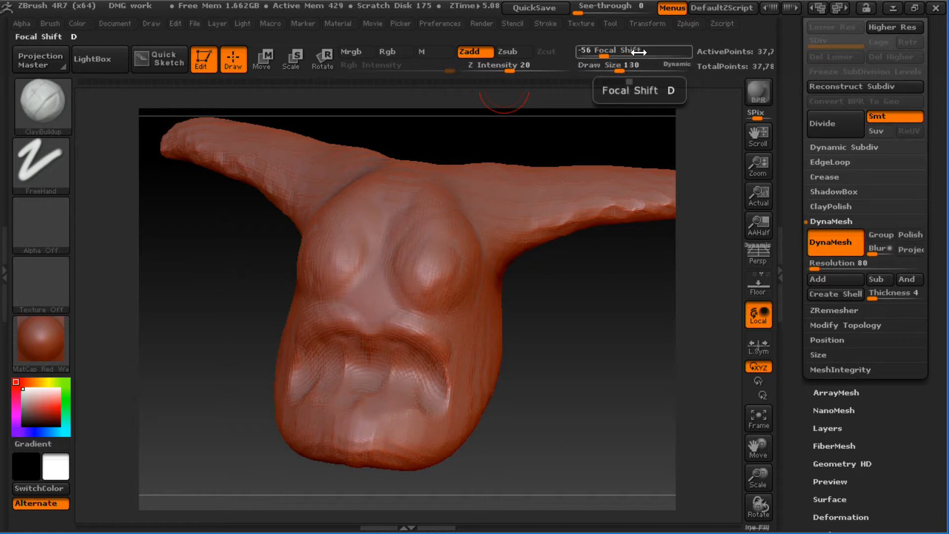
- Look up the Hotkeys preferences and bring up the Focal Shift and Draw Size sliders at the cursor in turn
click(420, 23)
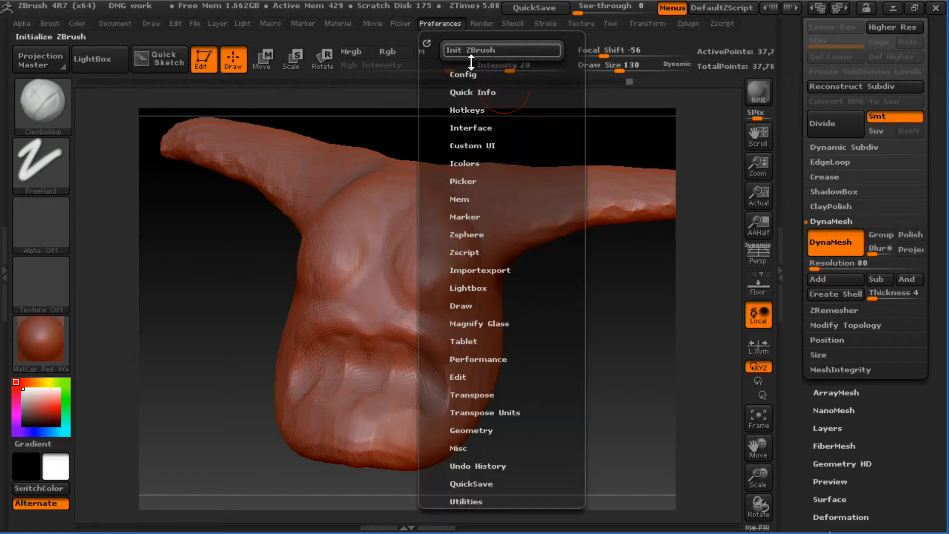
click(470, 110)
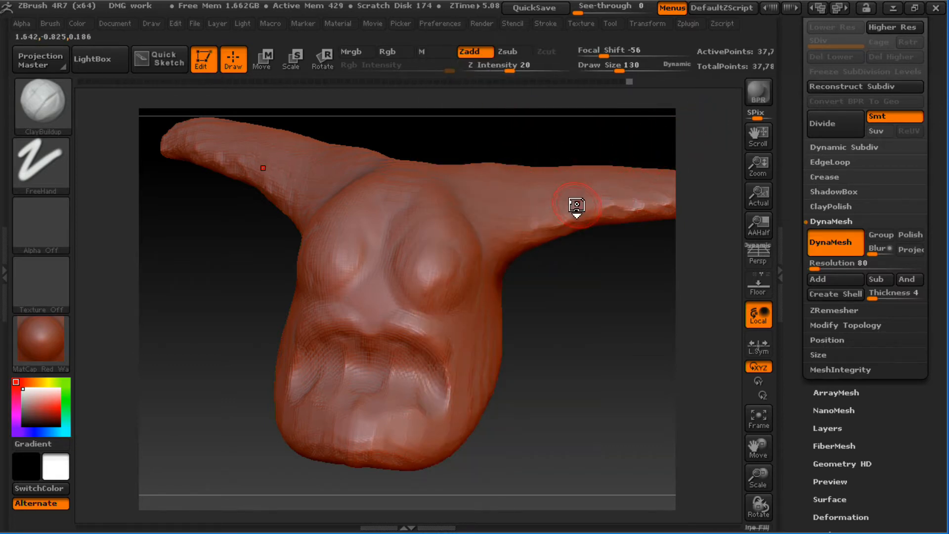
key(g)
click(491, 379)
key(o)
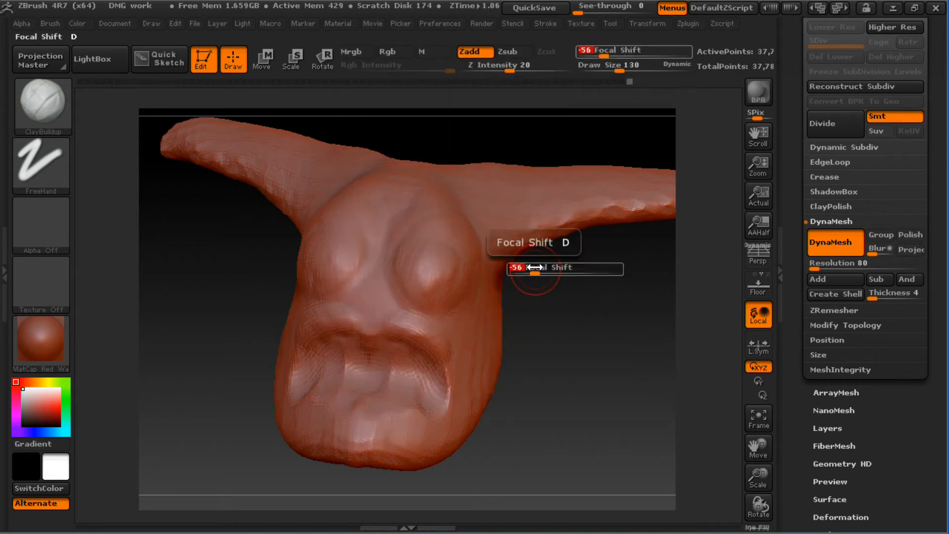
key(s)
key(s)
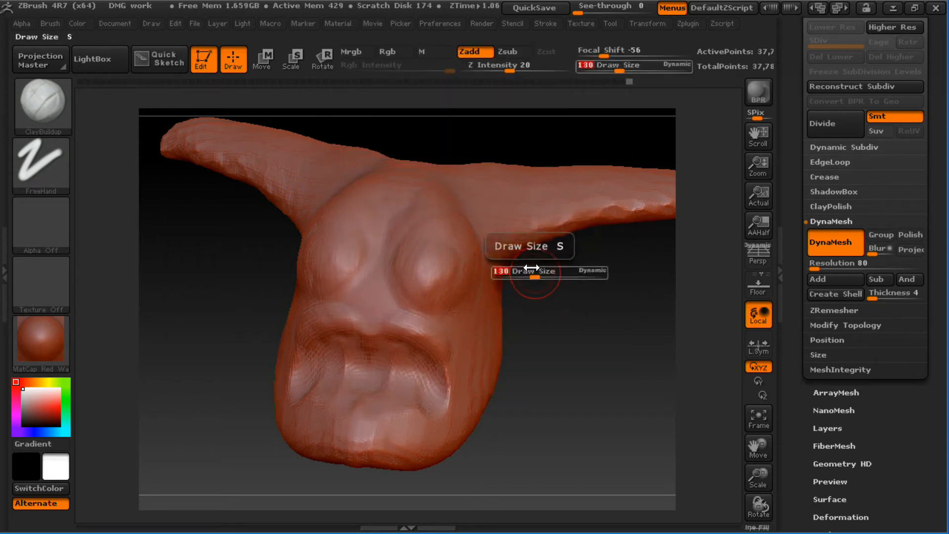
key(o)
key(f)
key(o)
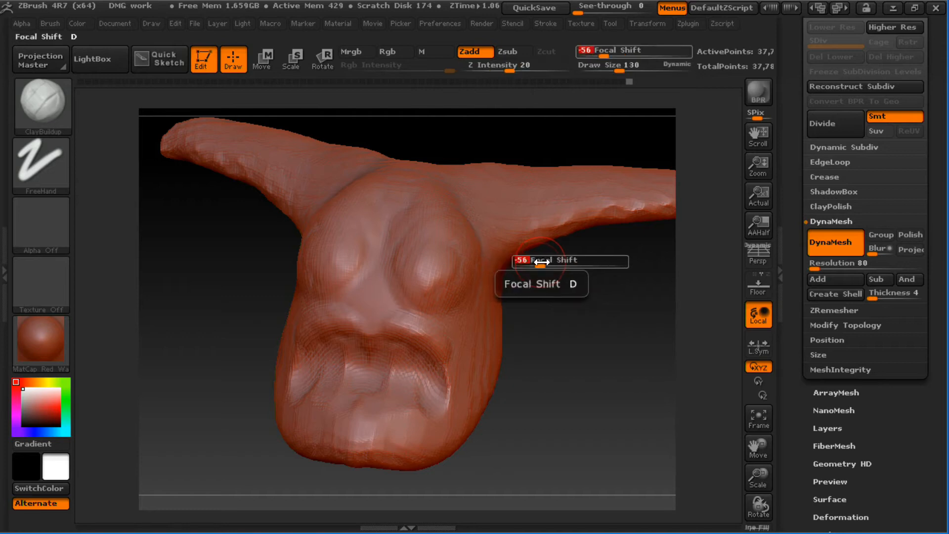
key(s)
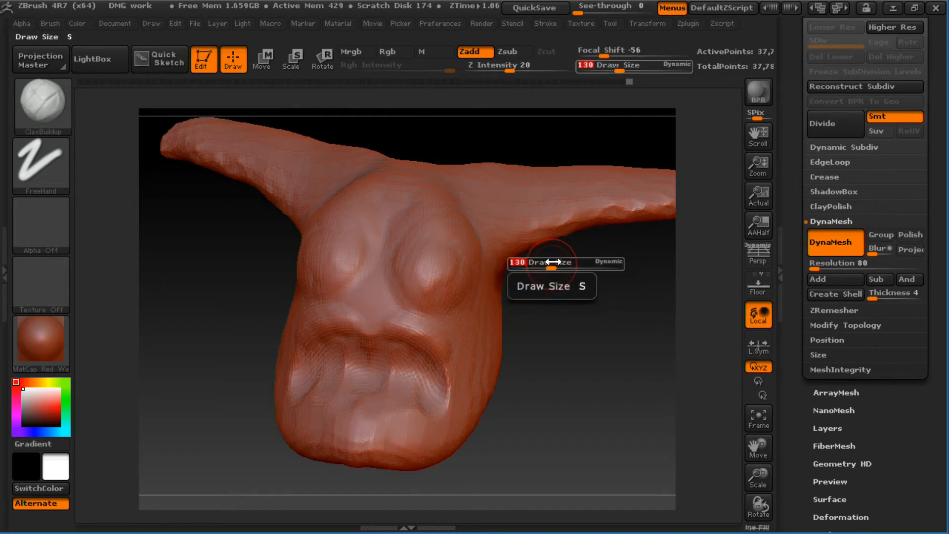
- Bring up the Z Intensity and Draw Size sliders at the cursor in turn
key(f)
key(s)
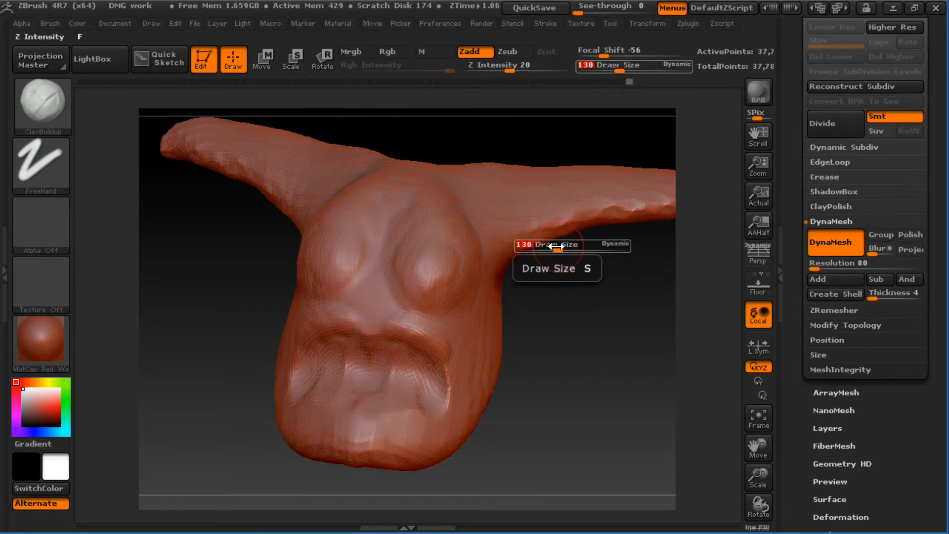
key(f)
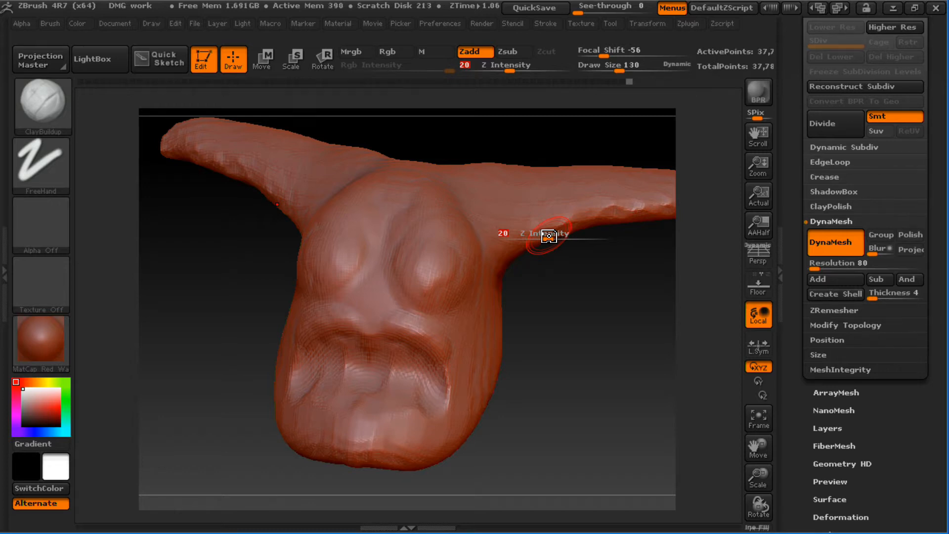
- Try to assign a custom hotkey to the Z Intensity slider
key(ctrl)
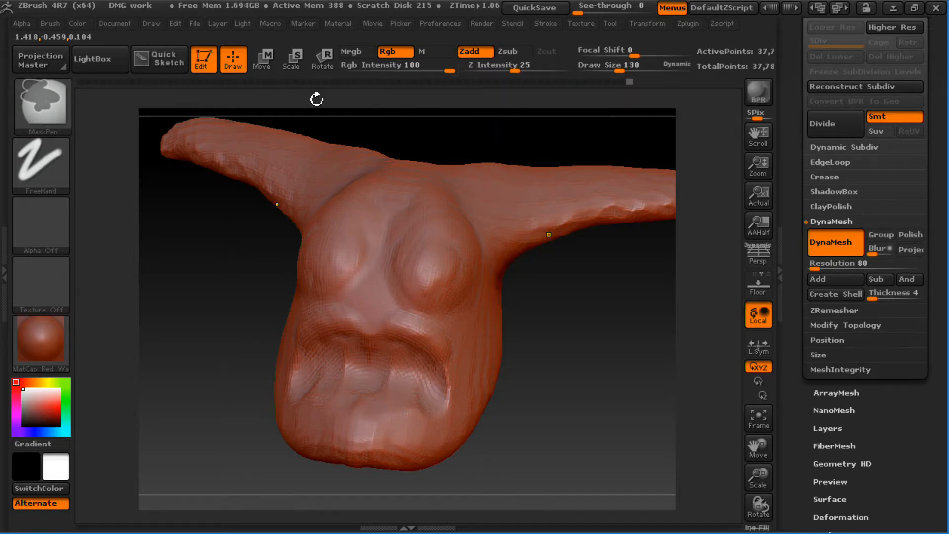
ctrl+alt+click(519, 67)
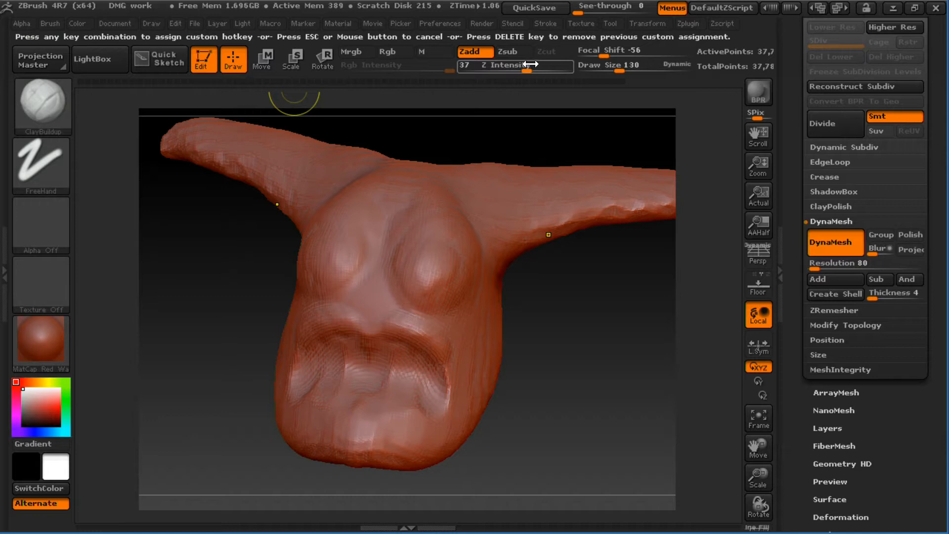
drag(534, 63, 529, 72)
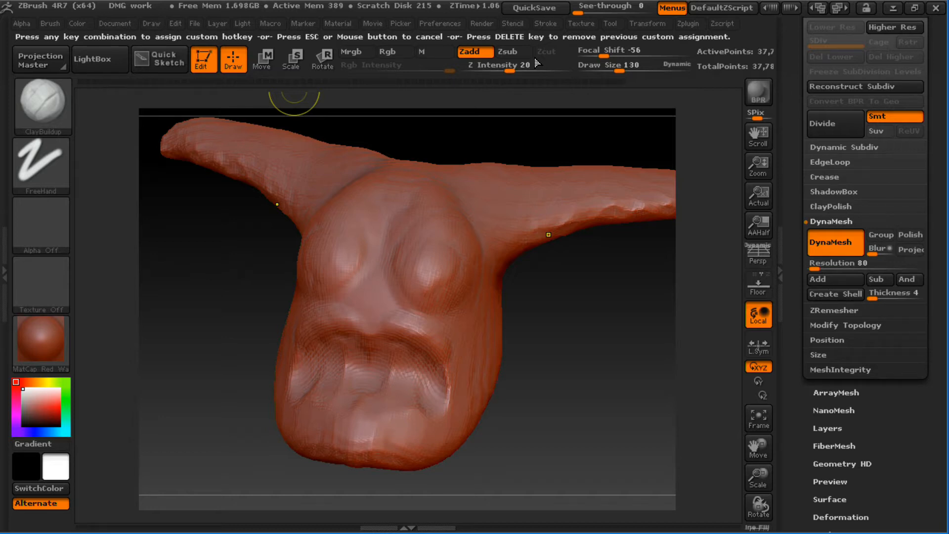
key(z)
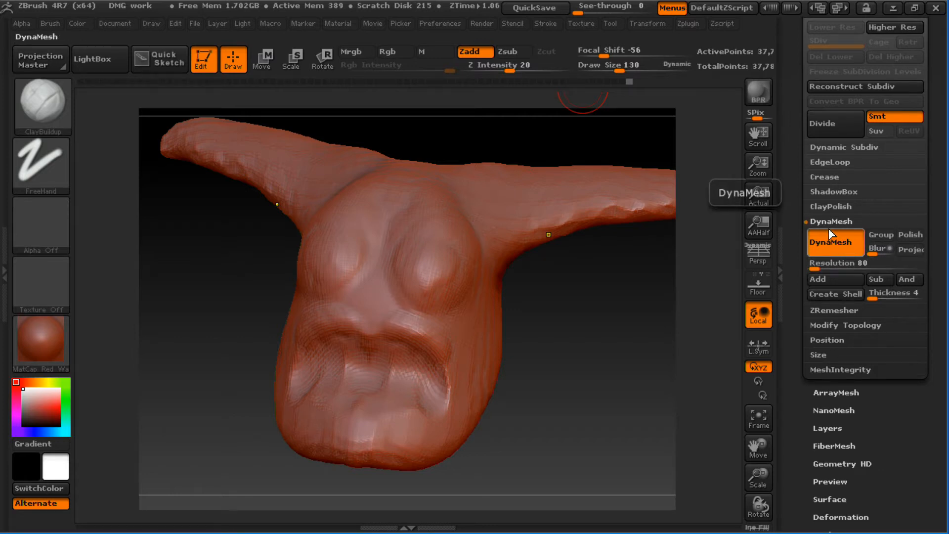
- Assign L as a custom hotkey for DynaMesh and use it to remesh the head at resolution 80
ctrl+alt+click(837, 247)
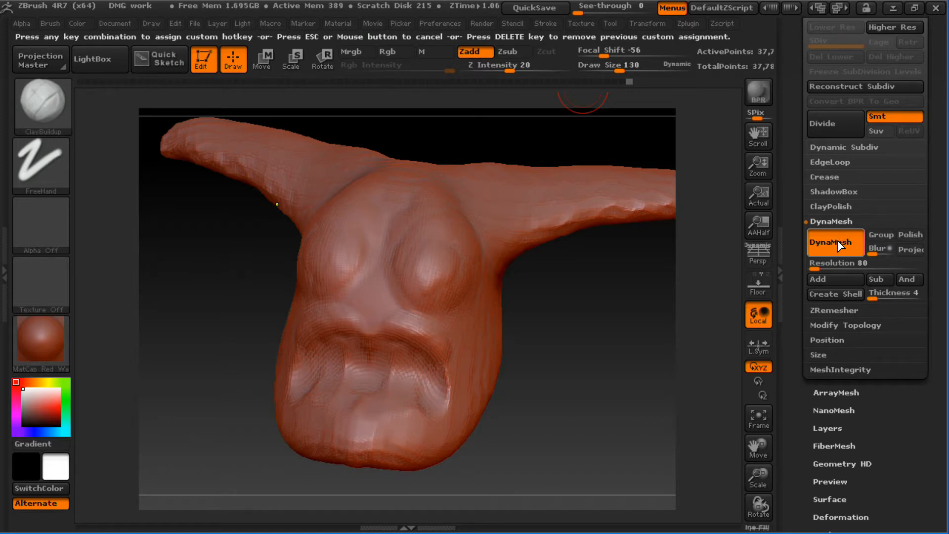
key(l)
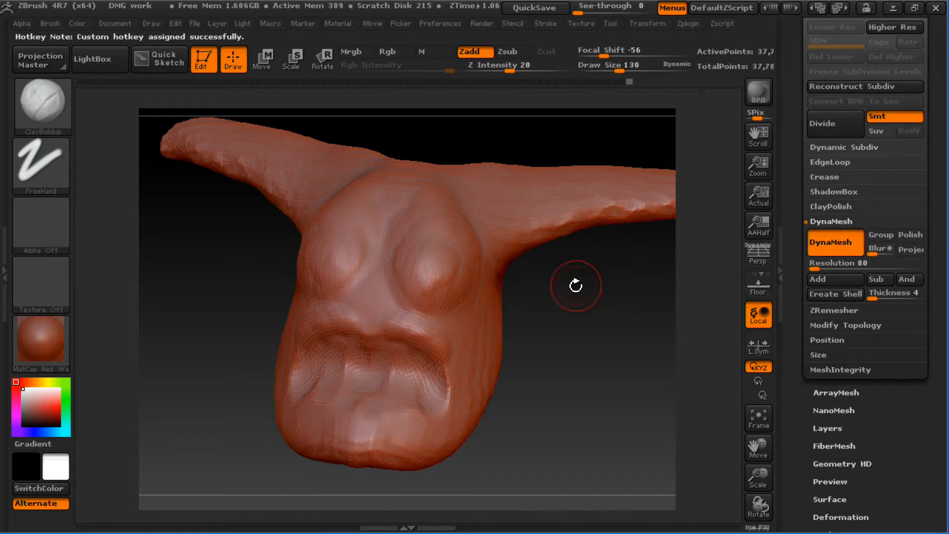
key(l)
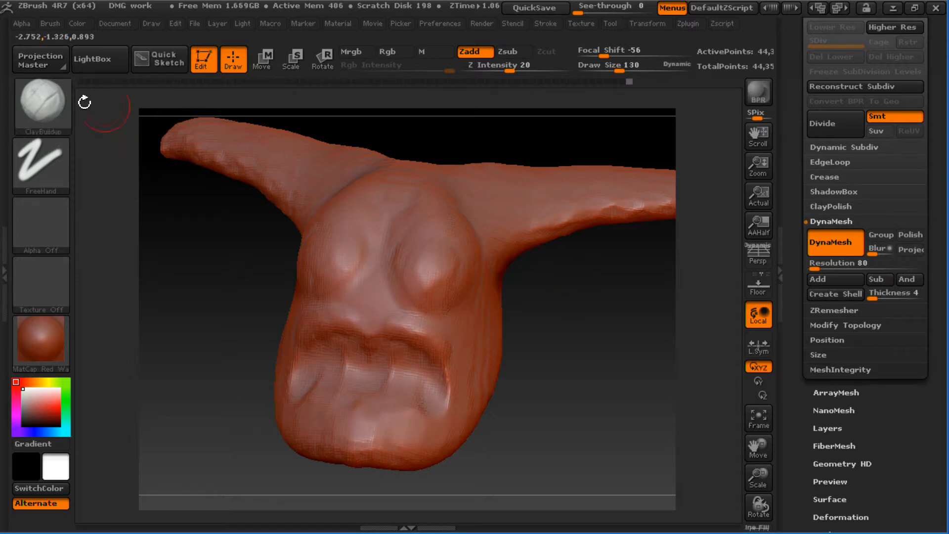
- Dock the Brush palette in the side tray, cancelling the accidental closing of the program
mouse_move(53, 96)
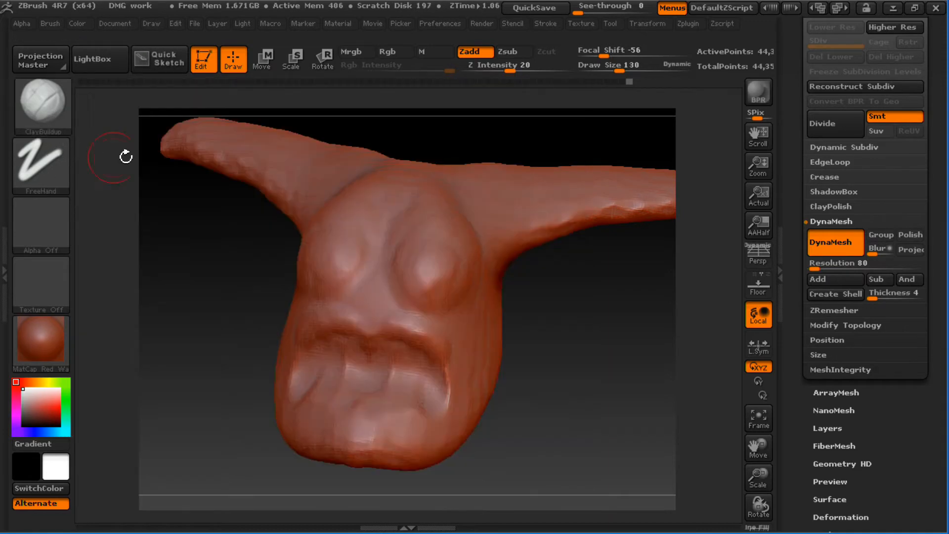
right_click(45, 105)
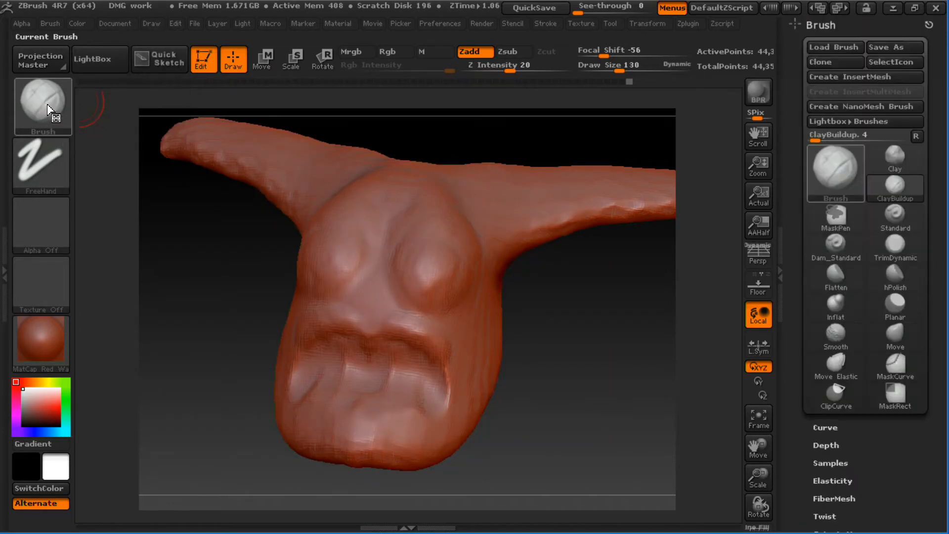
drag(931, 89, 921, 57)
click(936, 8)
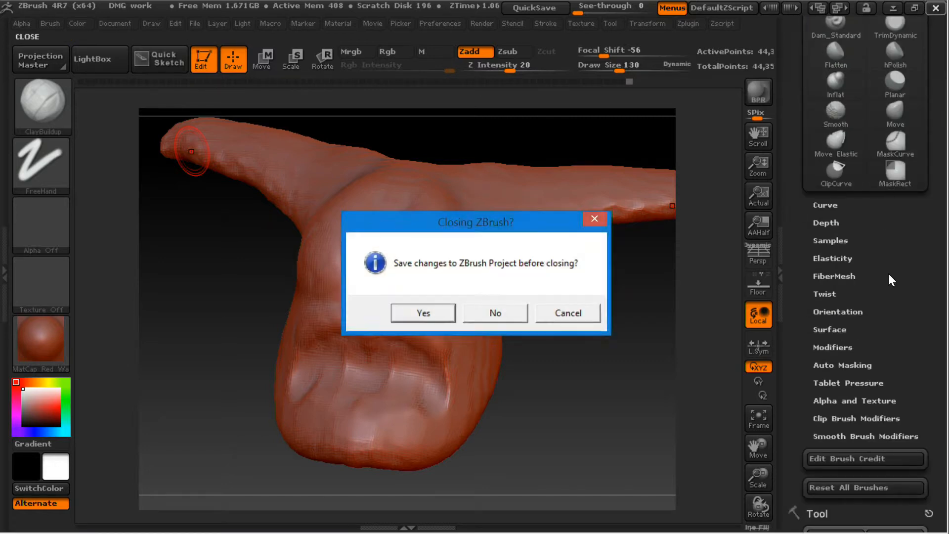
click(572, 314)
mouse_move(878, 259)
mouse_down()
mouse_move(885, 364)
mouse_move(870, 103)
mouse_move(890, 158)
mouse_move(876, 307)
mouse_up()
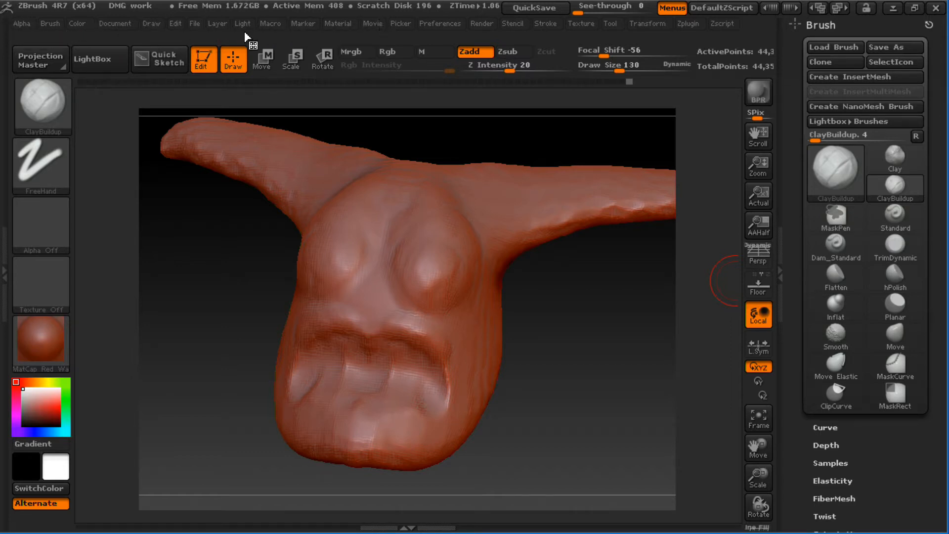
click(50, 23)
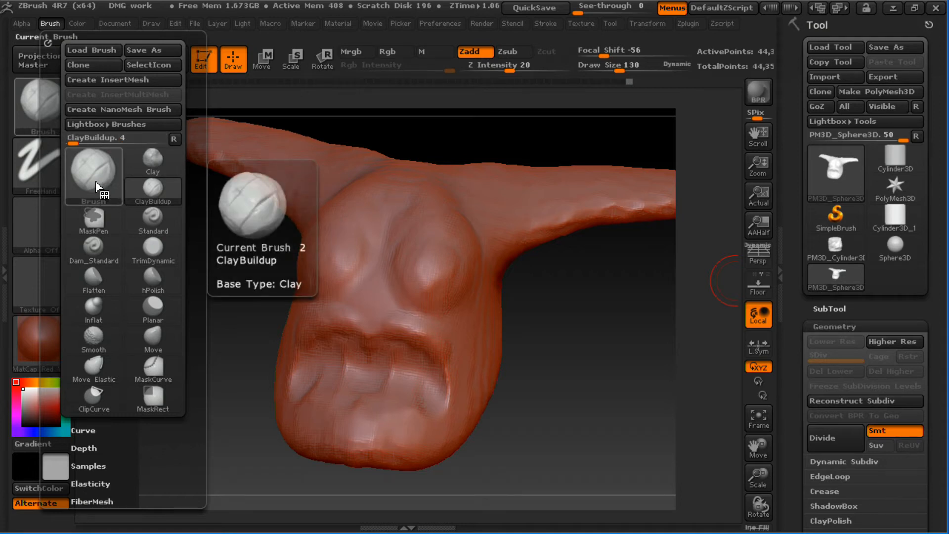
click(48, 43)
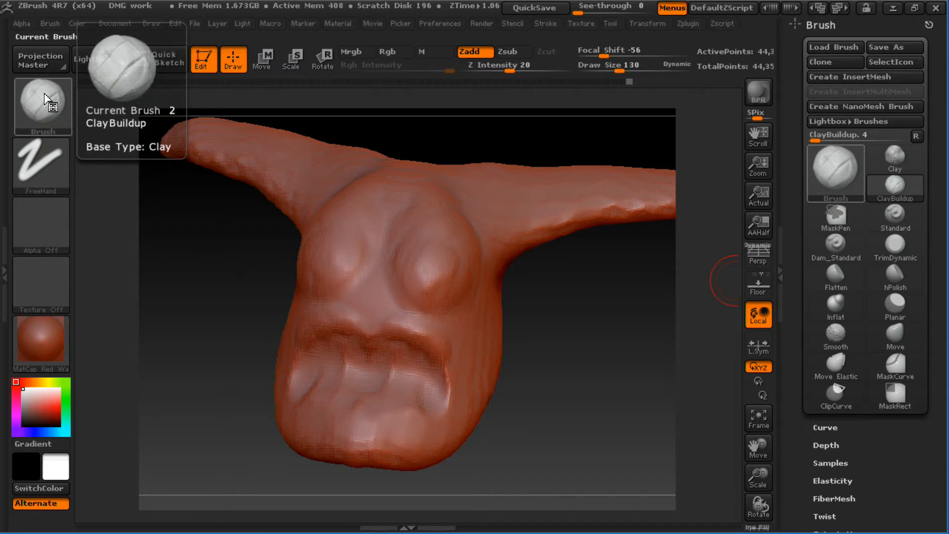
- Select the Standard brush and assign it the custom hotkey 1
click(900, 228)
key(ctrl)
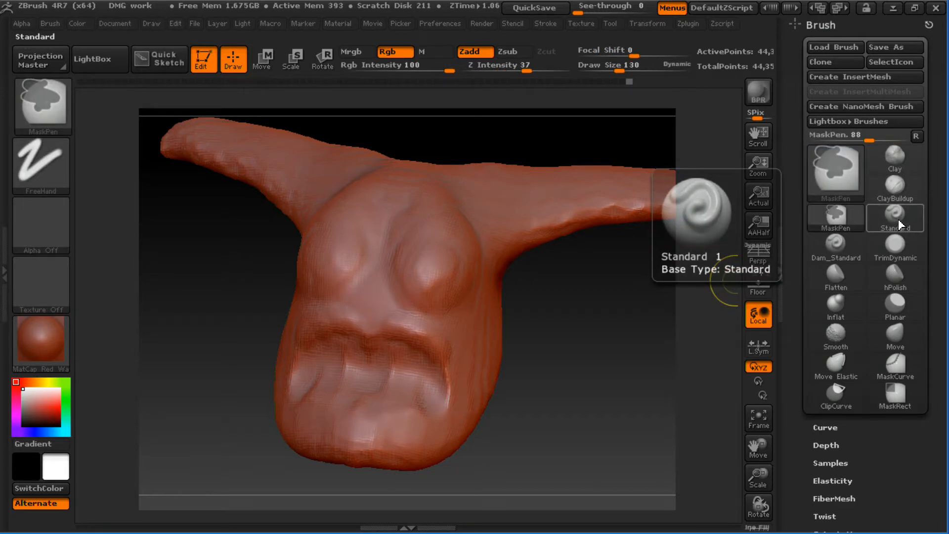
ctrl+alt+click(899, 223)
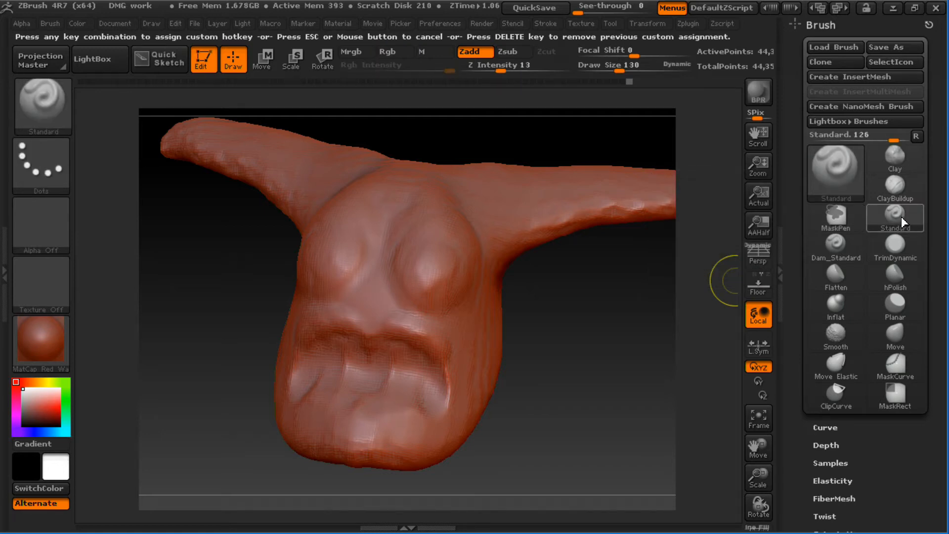
key(1)
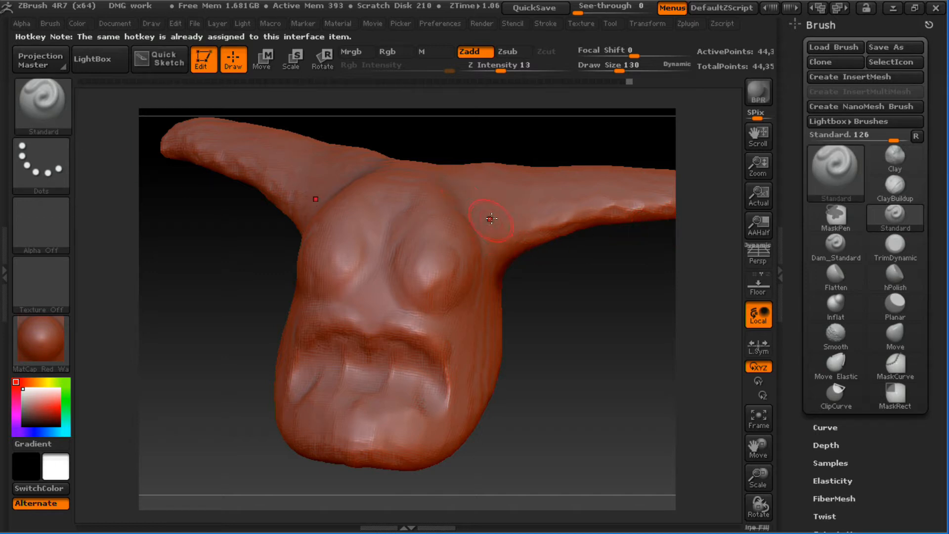
- Switch to ClayBuildup and on to the Clay brush, and build up both eyes with a Clay stroke
key(2)
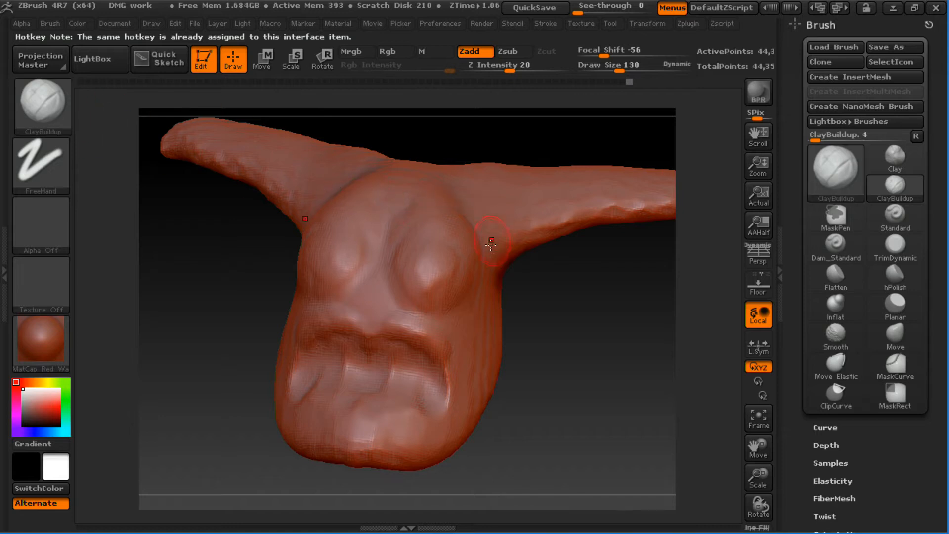
key(3)
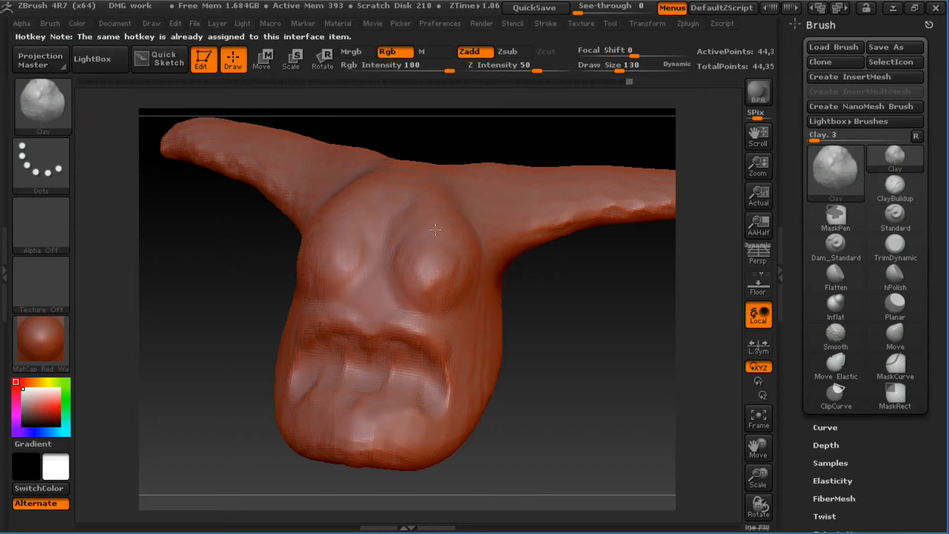
mouse_move(426, 236)
mouse_down()
mouse_move(428, 278)
mouse_move(464, 267)
mouse_move(447, 296)
mouse_move(404, 286)
mouse_move(445, 240)
mouse_move(422, 293)
mouse_move(464, 269)
mouse_up()
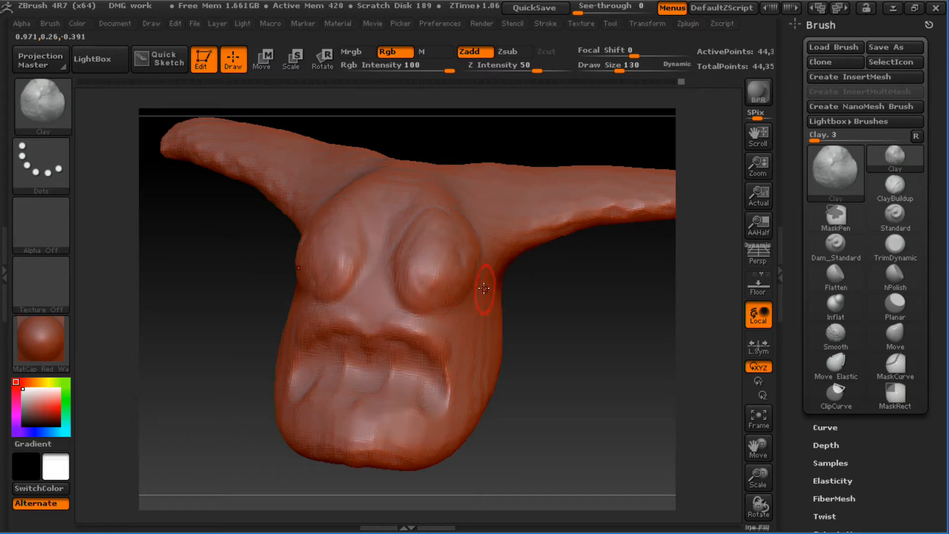
- Try out the brush selection shortcuts for Dam_Standard and hPolish in turn
key(b)
key(d)
key(s)
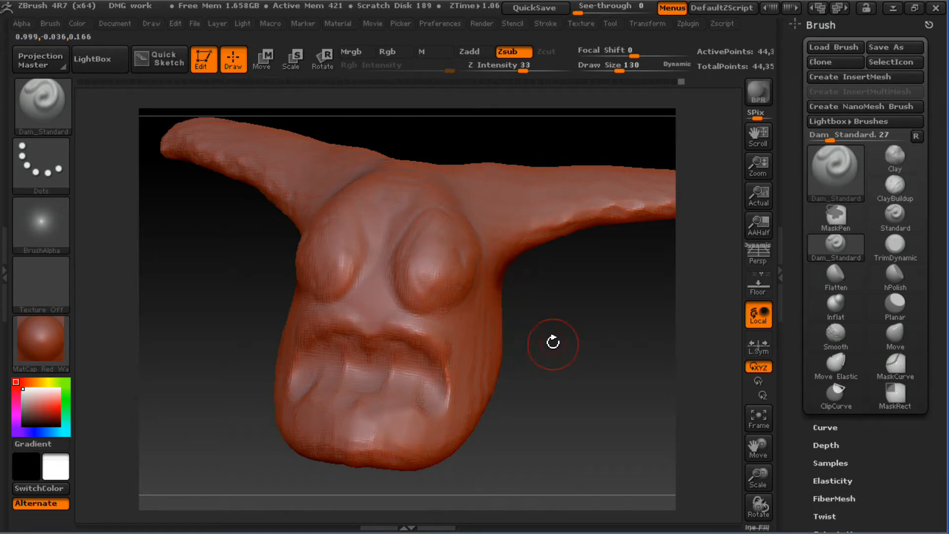
drag(551, 339, 554, 258)
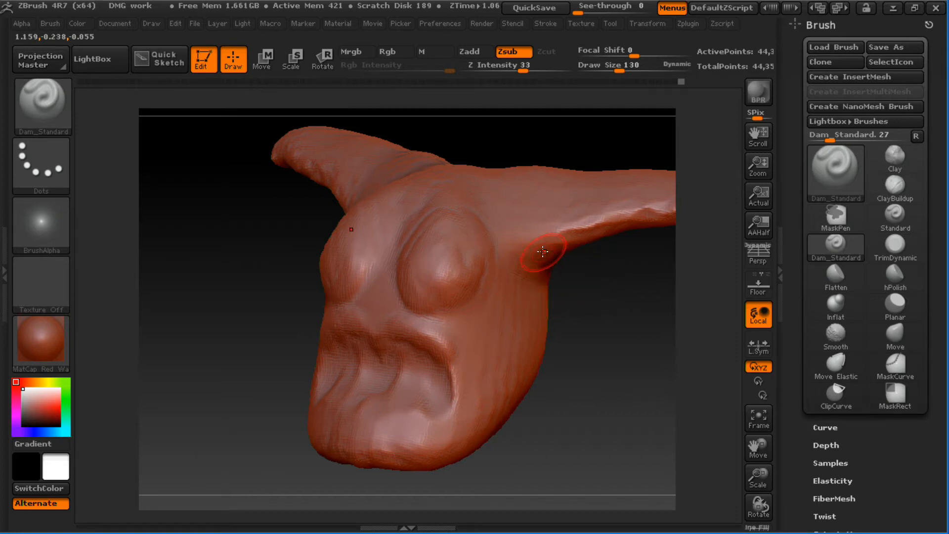
key(b)
key(h)
key(p)
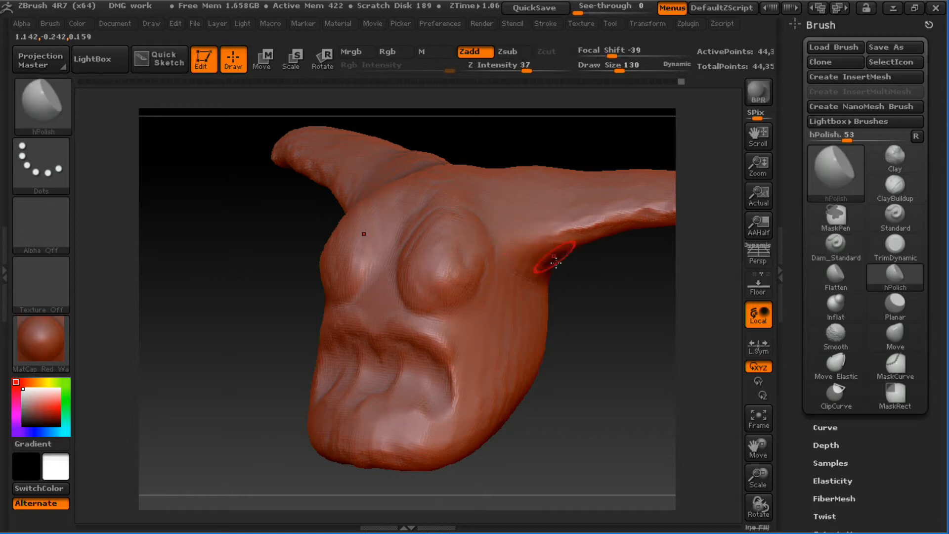
mouse_move(555, 258)
mouse_down()
mouse_move(594, 328)
mouse_move(531, 289)
mouse_up()
- Switch to the TrimDynamic brush and snap the head to a straight front view
key(b)
key(t)
key(d)
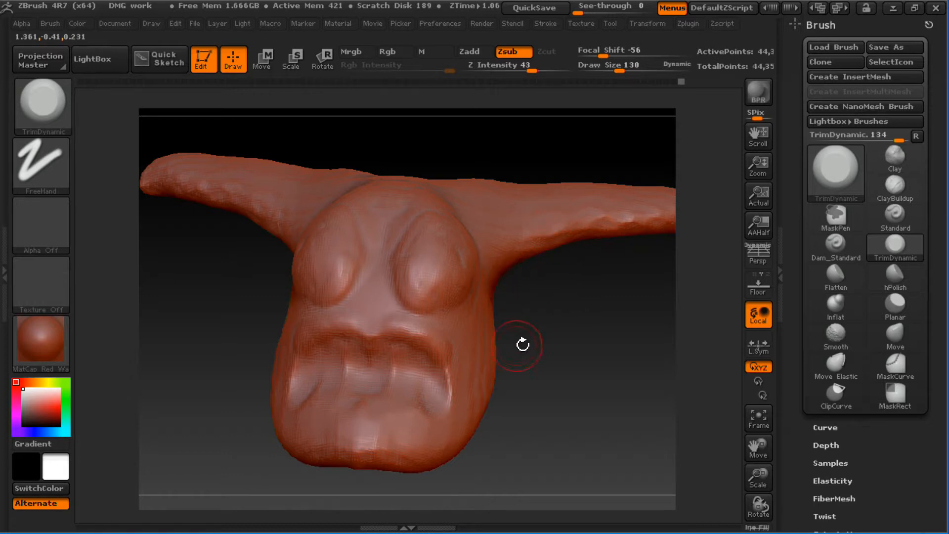
mouse_move(519, 344)
shift+mouse_down()
mouse_move(551, 344)
mouse_move(544, 360)
mouse_move(540, 333)
mouse_move(520, 307)
shift+mouse_up()
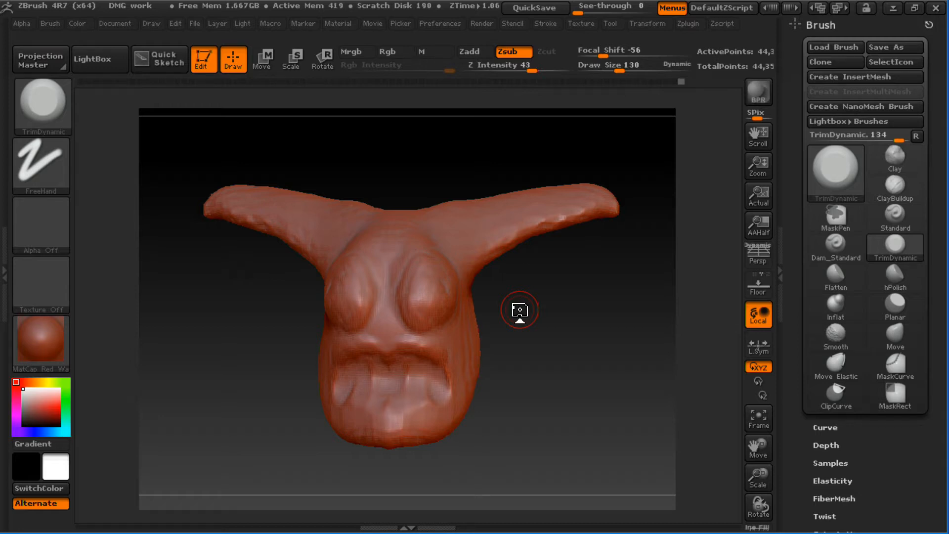
- Show and hide LightBox, leave it open and display its brush library folders
key(comma)
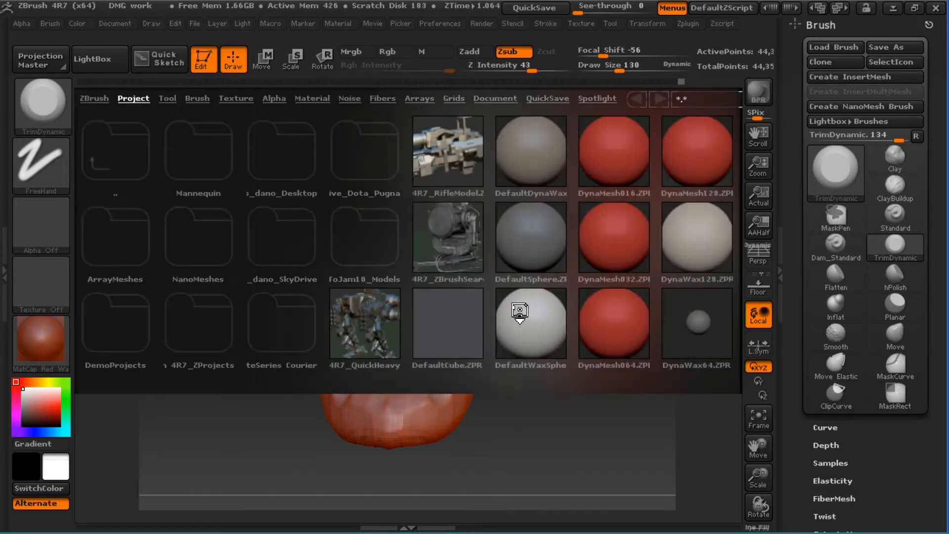
click(108, 62)
click(109, 63)
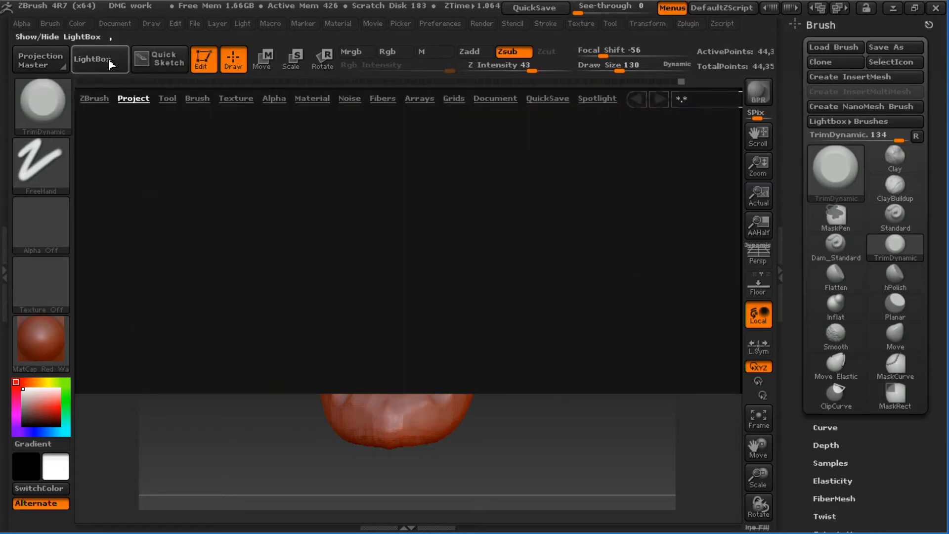
click(105, 58)
click(107, 62)
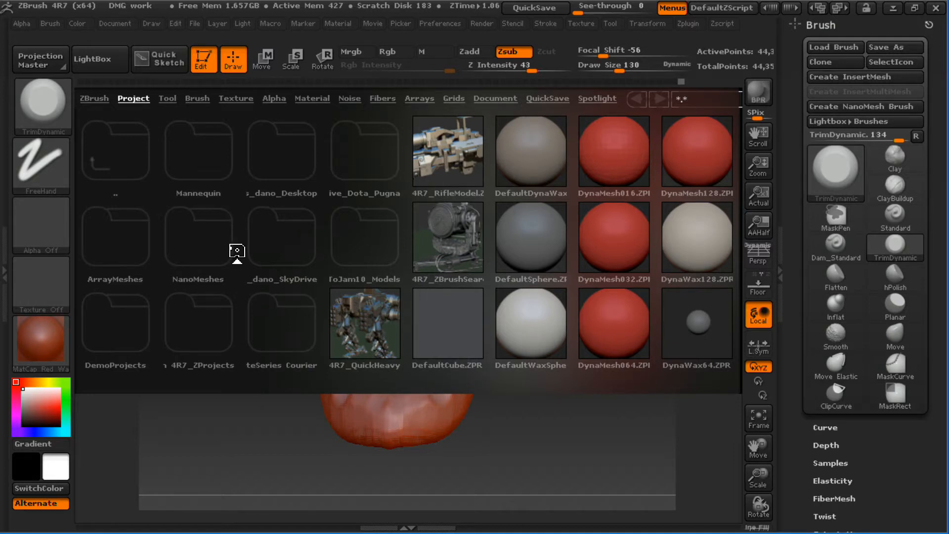
click(194, 97)
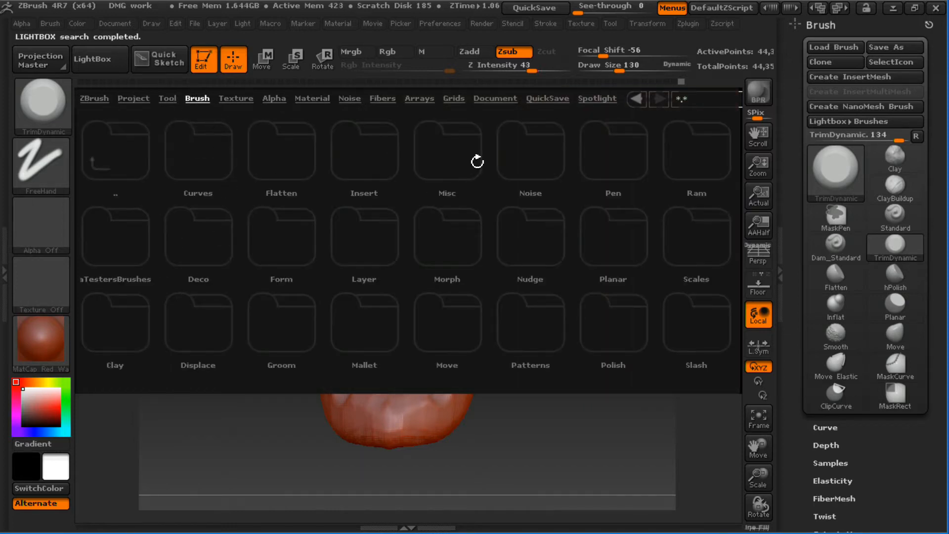
- Load the SmoothValleys brush from the Smooth folder as the sculpting smoothing brush
mouse_move(579, 219)
mouse_down()
mouse_move(429, 225)
mouse_move(636, 203)
mouse_move(642, 197)
mouse_move(604, 205)
mouse_move(664, 184)
mouse_up()
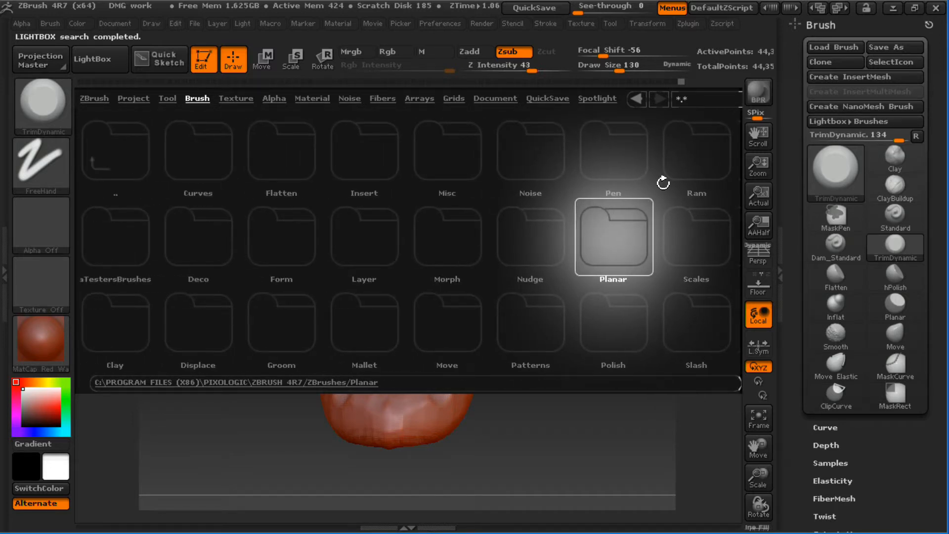
mouse_move(488, 311)
mouse_down()
mouse_move(410, 297)
mouse_move(409, 270)
mouse_up()
double_click(373, 244)
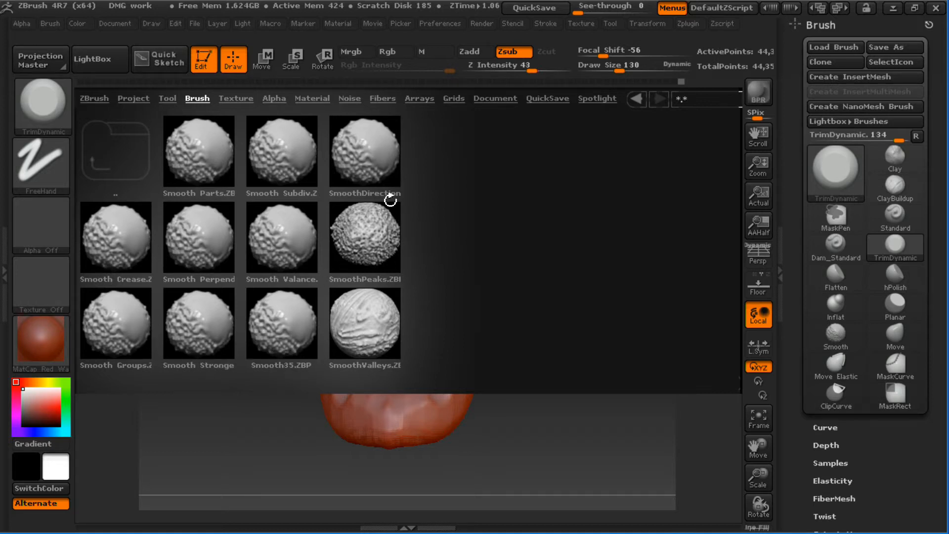
click(379, 324)
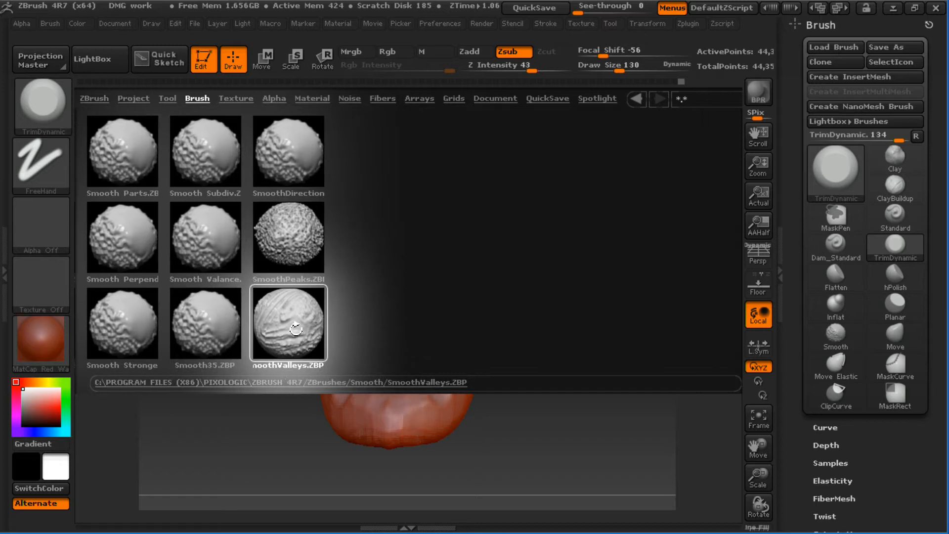
double_click(295, 327)
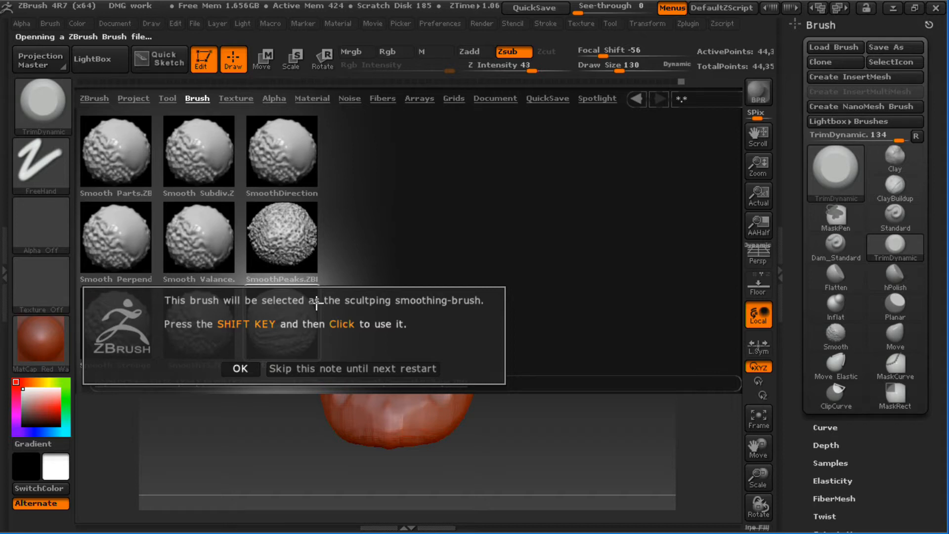
click(240, 369)
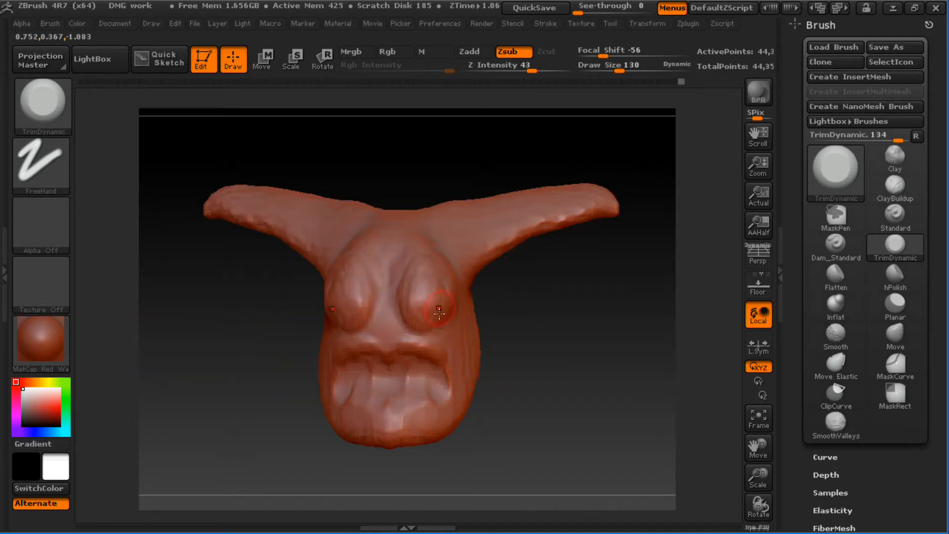
- Build up the eyes and the fold beside the mouth with the ClayBuildup brush
alt+drag(536, 306, 528, 347)
key(b)
key(c)
key(b)
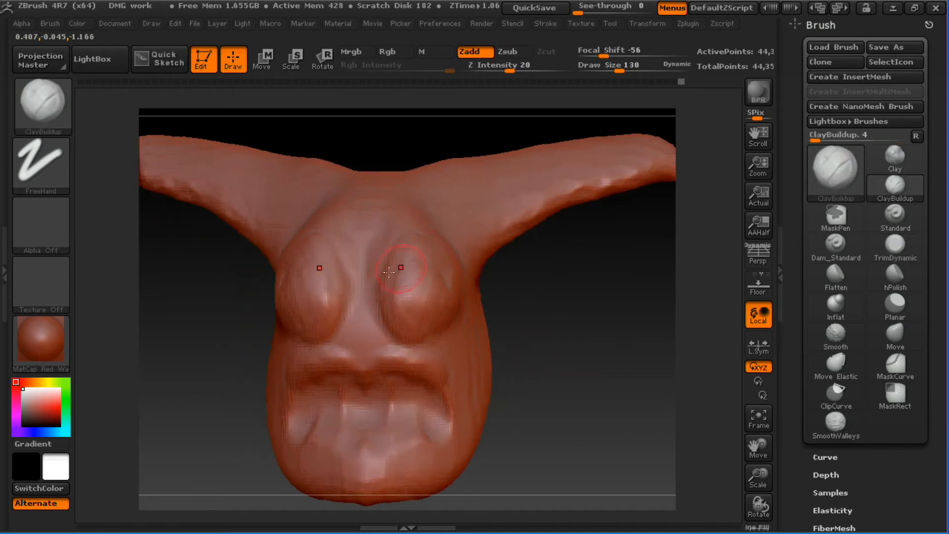
mouse_move(400, 268)
mouse_down()
mouse_move(419, 258)
mouse_move(396, 330)
mouse_move(429, 301)
mouse_move(407, 308)
mouse_move(415, 297)
mouse_up()
mouse_move(497, 317)
mouse_down()
mouse_move(515, 339)
mouse_move(504, 346)
mouse_move(547, 367)
mouse_move(475, 374)
mouse_up()
mouse_move(457, 364)
mouse_down()
mouse_move(462, 378)
mouse_move(433, 432)
mouse_move(444, 400)
mouse_up()
mouse_move(572, 423)
mouse_down()
mouse_move(598, 415)
mouse_move(579, 408)
mouse_up()
- Smooth the built-up fold at the corner of the mouth with the SmoothValleys brush
key(shift)
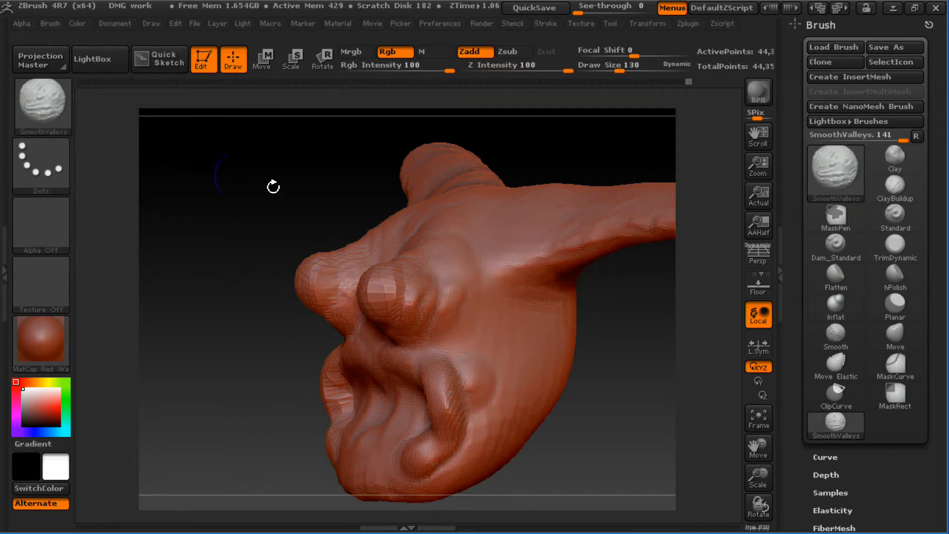
mouse_move(469, 395)
mouse_down()
mouse_move(438, 406)
mouse_move(455, 358)
mouse_up()
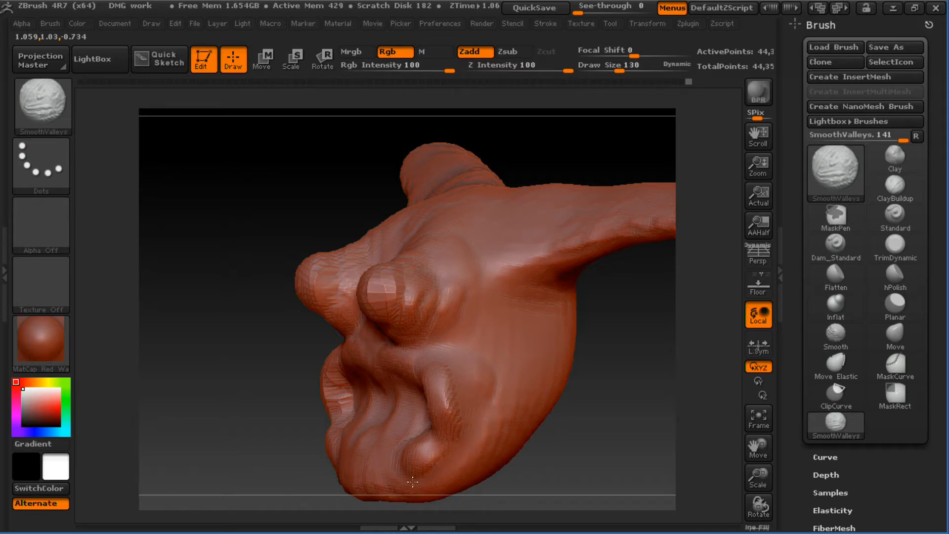
key(ctrl+z)
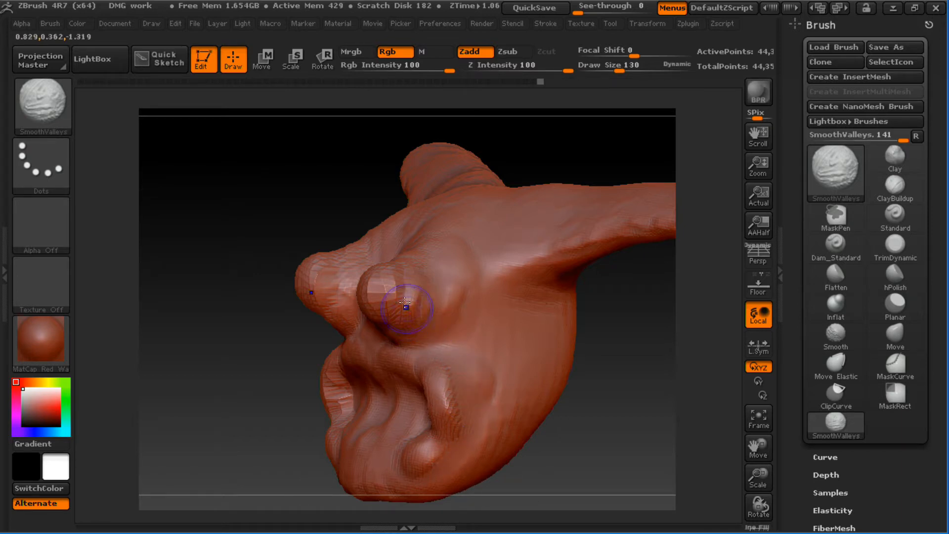
key(b)
key(c)
key(b)
drag(629, 376, 558, 341)
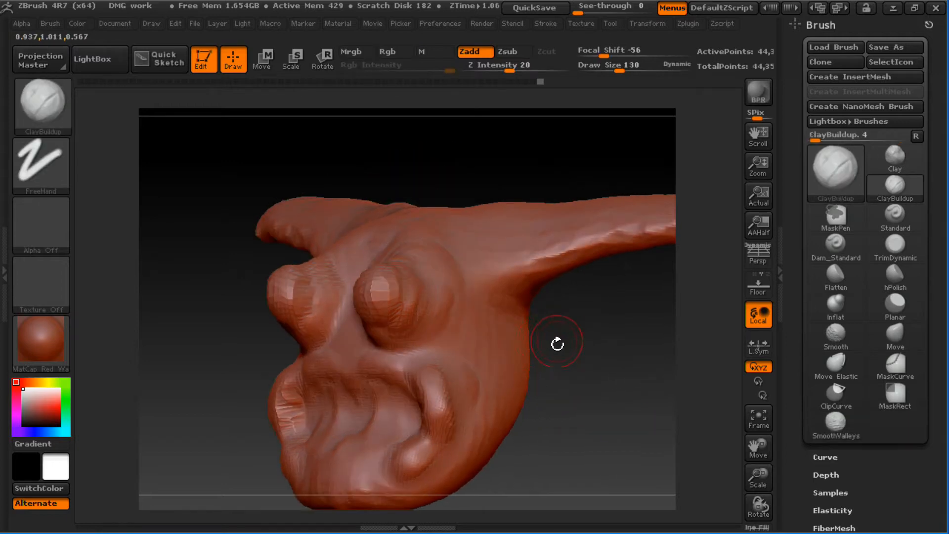
- Switch to the Standard brush and set its Focal Shift to 40 and Z Intensity to 71
key(b)
key(s)
key(t)
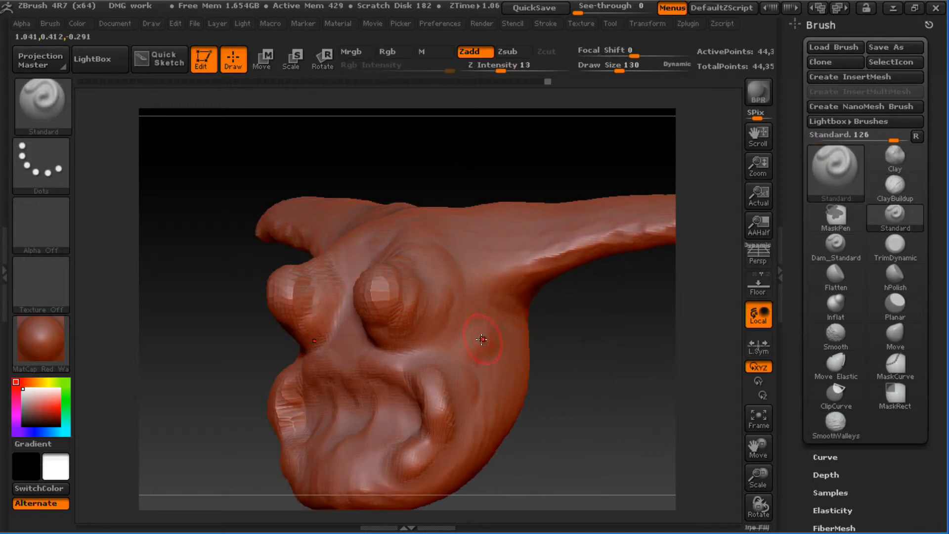
alt+right_drag(482, 340, 408, 297)
mouse_move(408, 297)
right_down()
mouse_move(485, 343)
mouse_move(430, 318)
mouse_move(426, 328)
right_up()
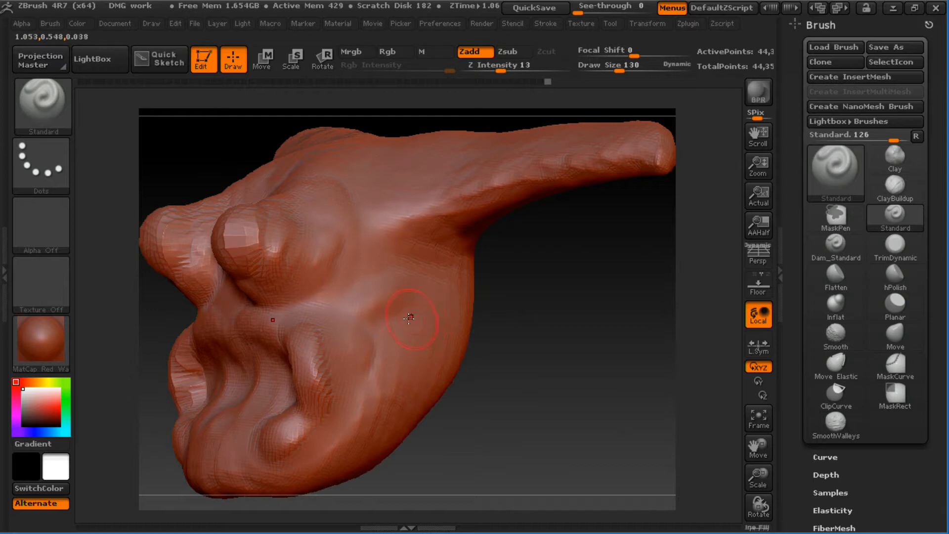
key(o)
drag(407, 321, 481, 320)
key(u)
- Sculpt several ridges across the cheek and the side of the head with the Standard brush, and undo the last carved groove
mouse_move(410, 299)
mouse_down()
mouse_move(371, 324)
mouse_move(361, 380)
mouse_up()
drag(432, 330, 388, 406)
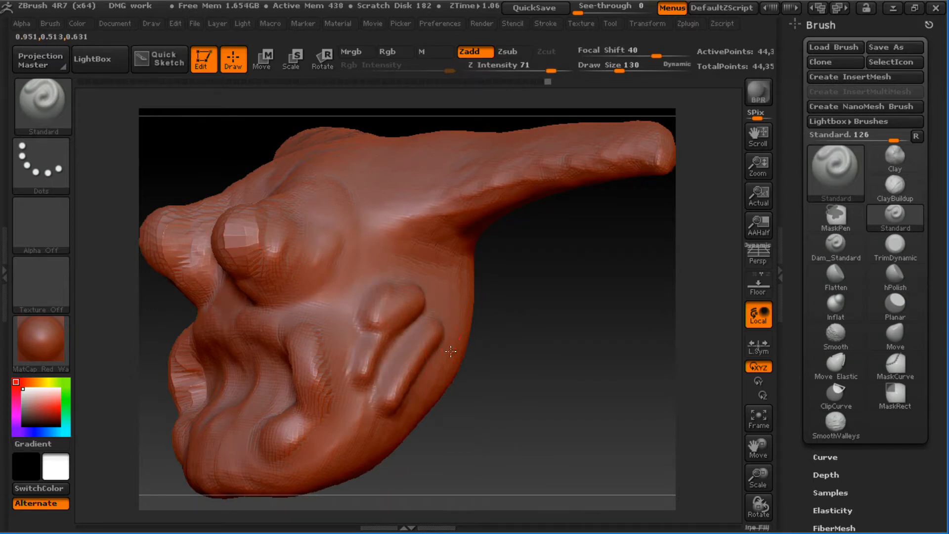
drag(451, 351, 412, 409)
drag(492, 366, 551, 333)
drag(465, 278, 520, 269)
mouse_move(439, 298)
mouse_down()
mouse_move(497, 299)
mouse_move(509, 320)
mouse_up()
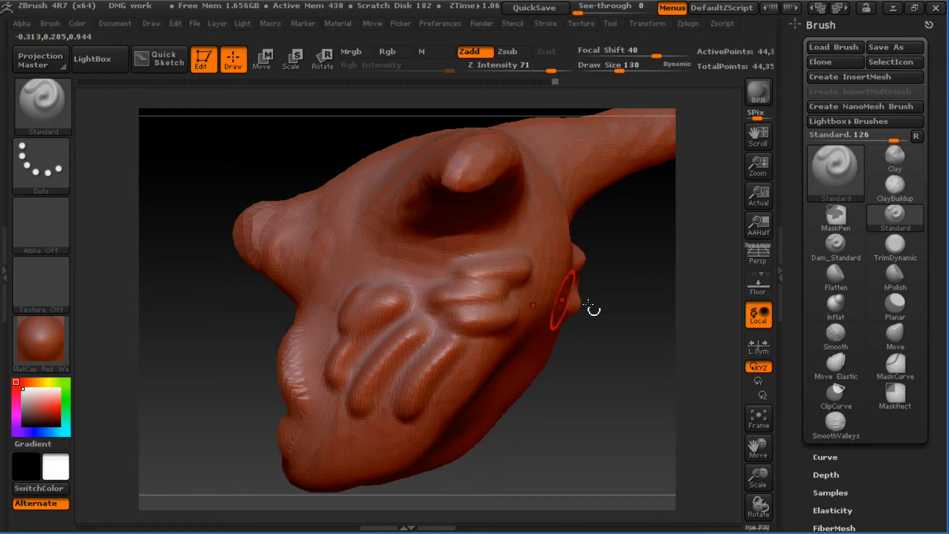
drag(593, 309, 562, 339)
key(ctrl)
key(ctrl+z)
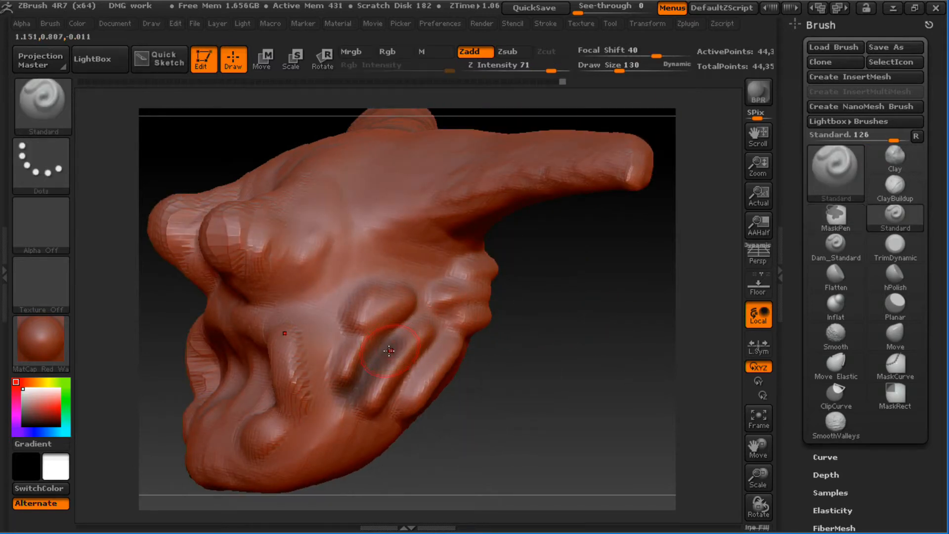
key(ctrl+z)
- Try smoothing the cheek ridges with the SmoothValleys brush and undo the last strokes
mouse_move(396, 336)
shift+mouse_down()
mouse_move(363, 381)
mouse_move(366, 357)
mouse_move(344, 348)
shift+mouse_up()
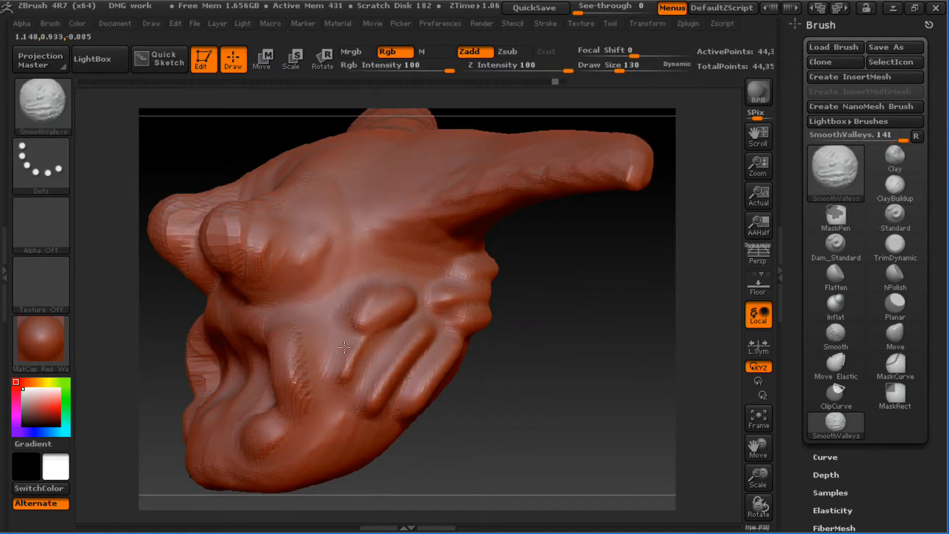
shift+drag(427, 338, 388, 410)
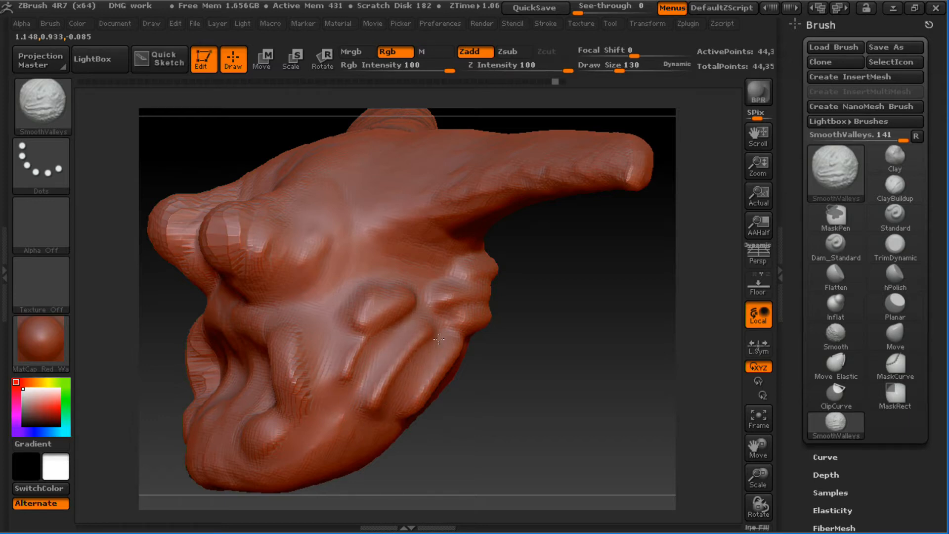
shift+drag(439, 339, 456, 310)
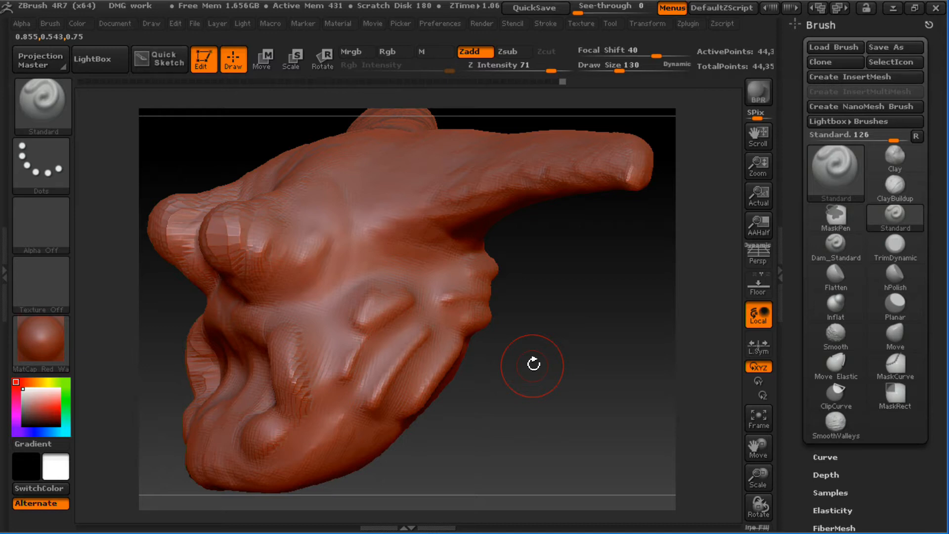
key(ctrl+z)
key(ctrl+z)
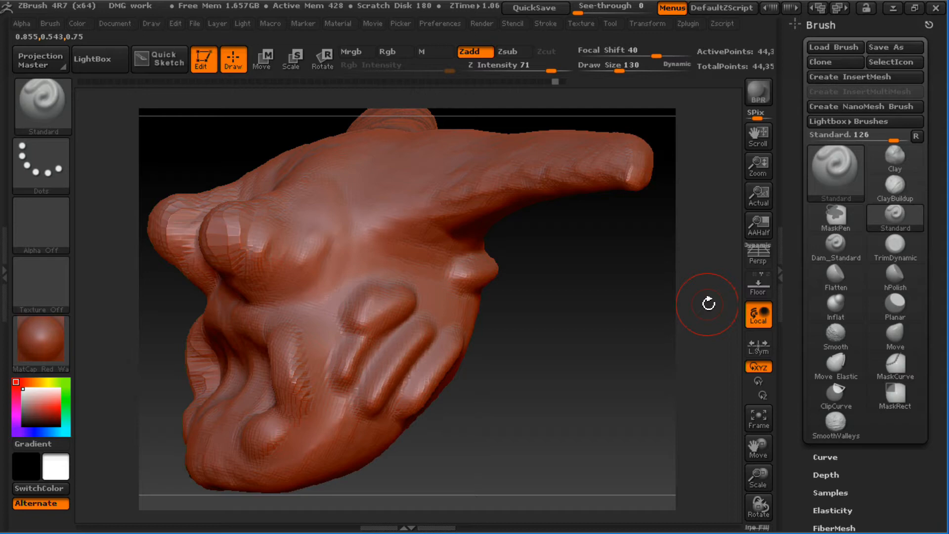
- Make Smooth the smoothing brush again and soften the cheek ridges and the mouth fold with it
shift+click(39, 111)
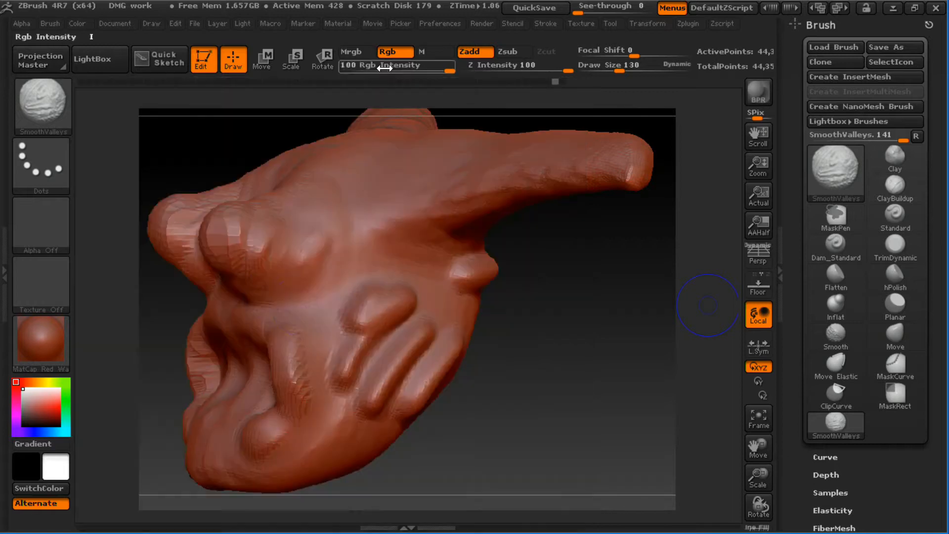
click(44, 111)
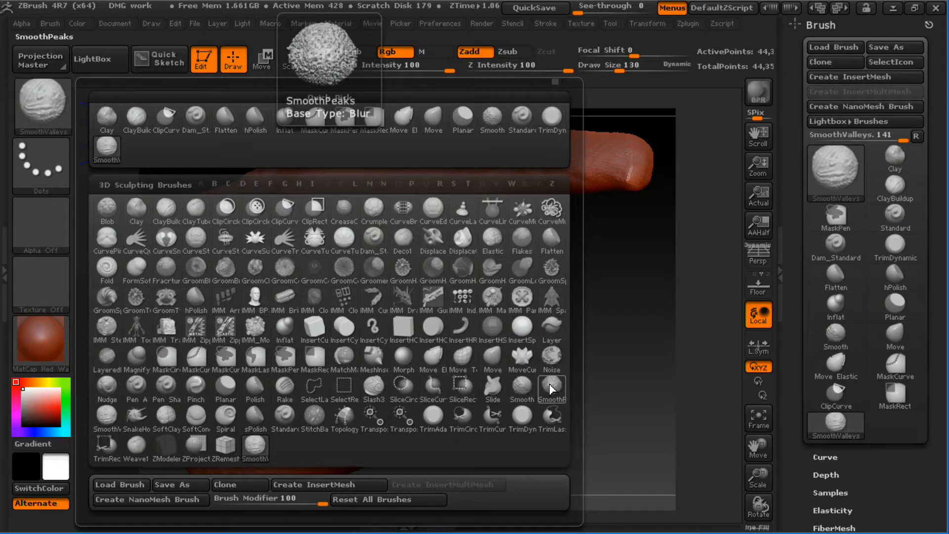
shift+click(524, 390)
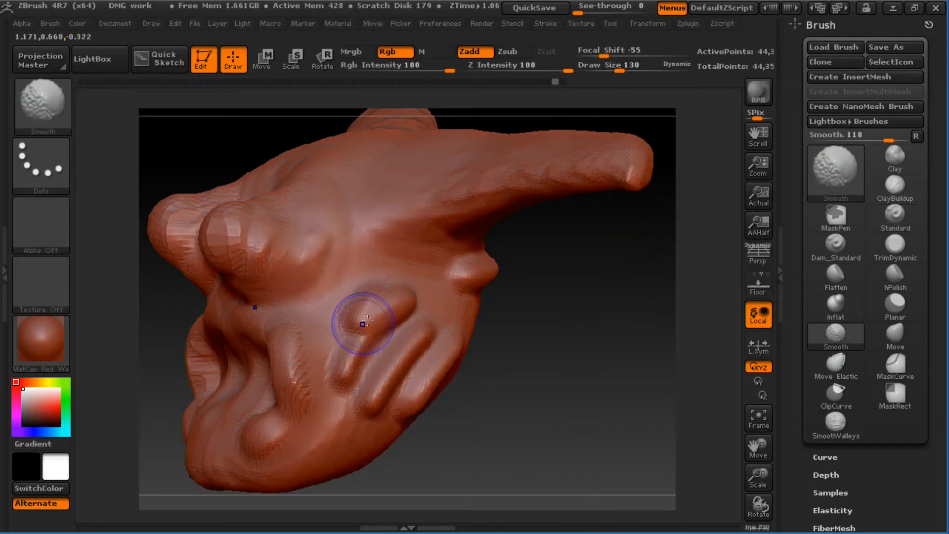
mouse_move(362, 323)
shift+mouse_down()
mouse_move(370, 339)
mouse_move(415, 355)
mouse_move(380, 375)
mouse_move(292, 364)
shift+mouse_up()
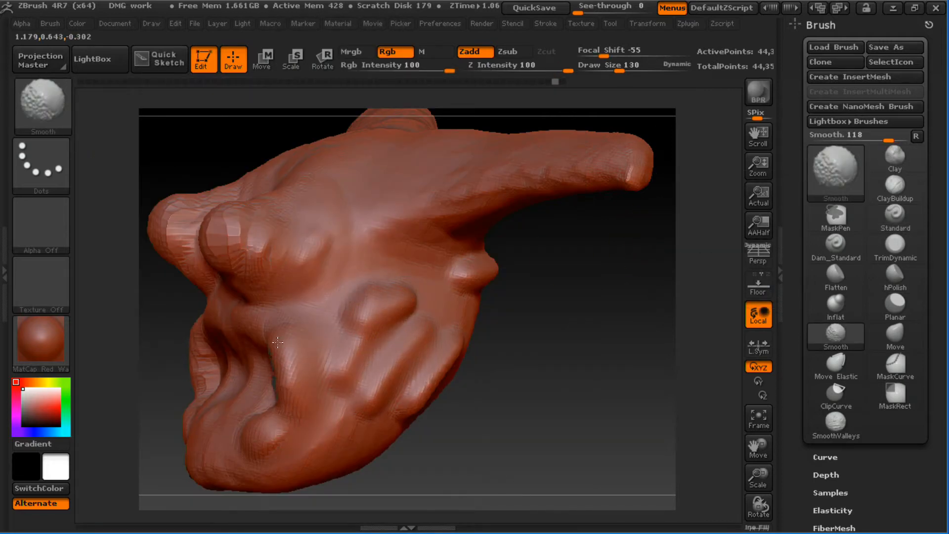
mouse_move(562, 353)
mouse_down()
mouse_move(514, 299)
mouse_move(477, 356)
mouse_move(498, 361)
mouse_move(512, 321)
mouse_up()
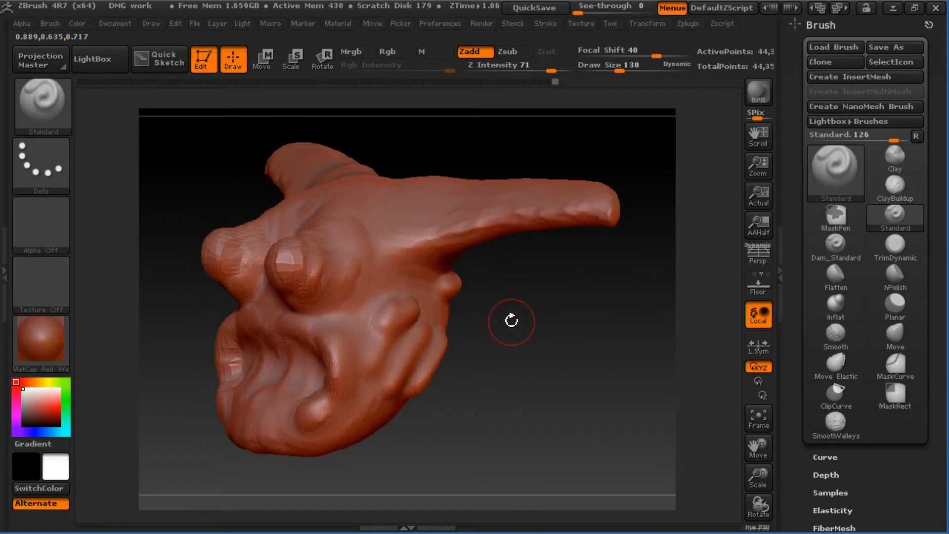
- Switch to the ClayBuildup brush and set its Z Intensity to 38 with the eye area in view
key(b)
key(c)
key(b)
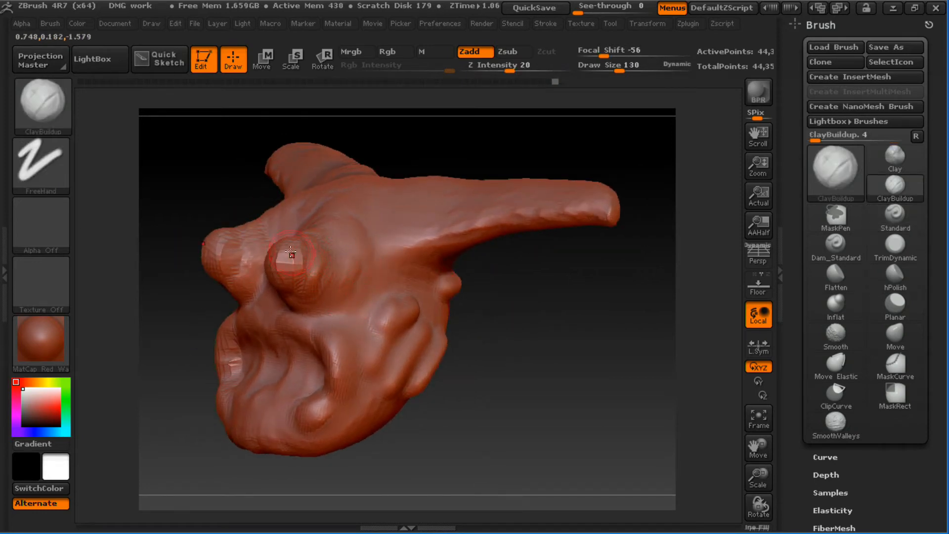
drag(516, 350, 576, 352)
key(u)
drag(322, 273, 322, 273)
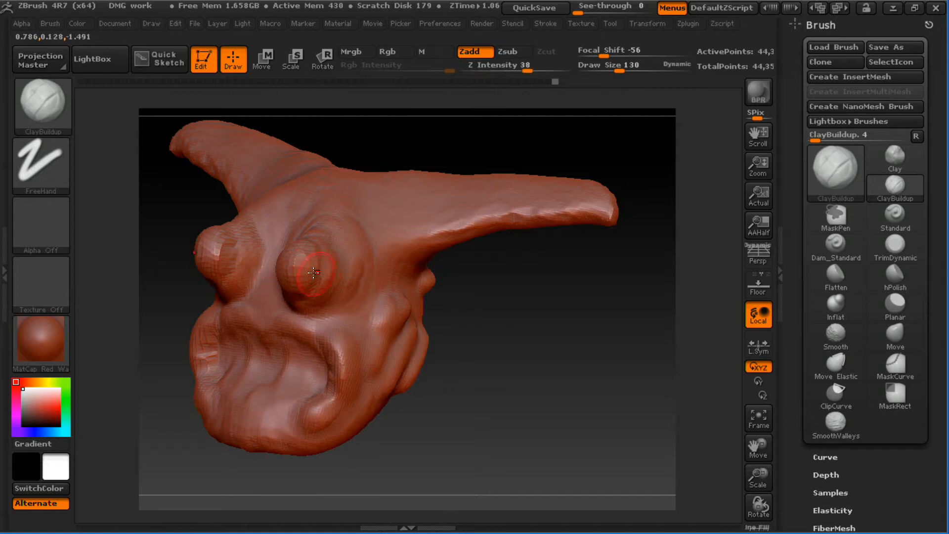
key(f)
key(u)
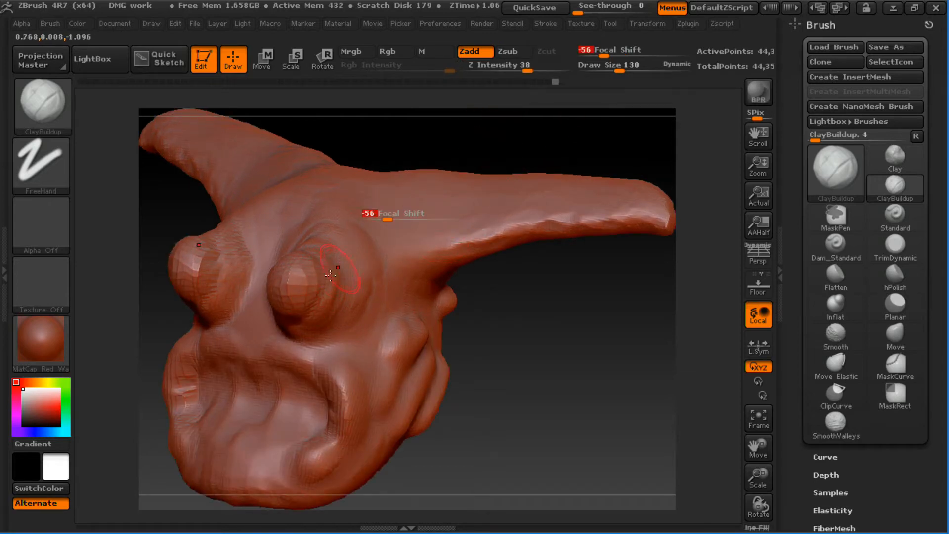
- Assign the hotkey S to Z Intensity and reassign the hotkey D to Draw Size
key(ctrl)
ctrl+click(504, 66)
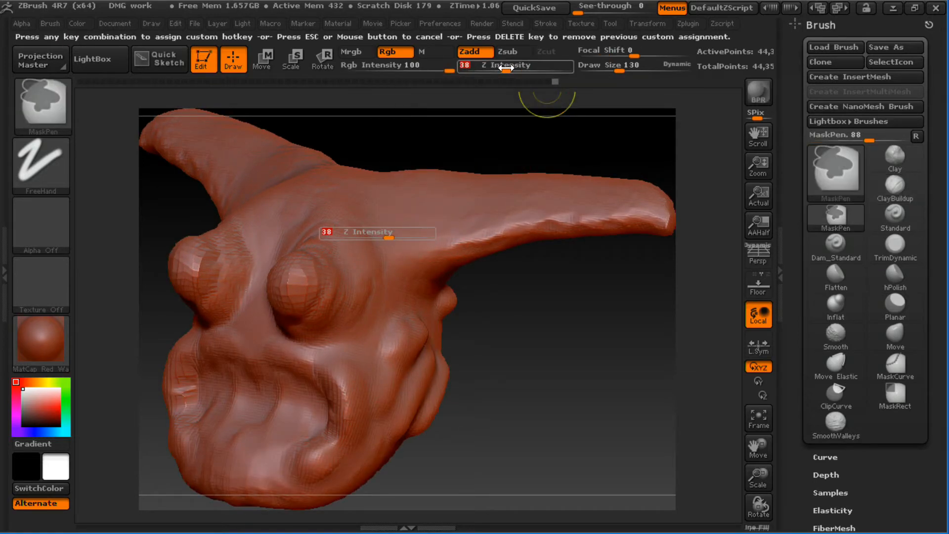
key(s)
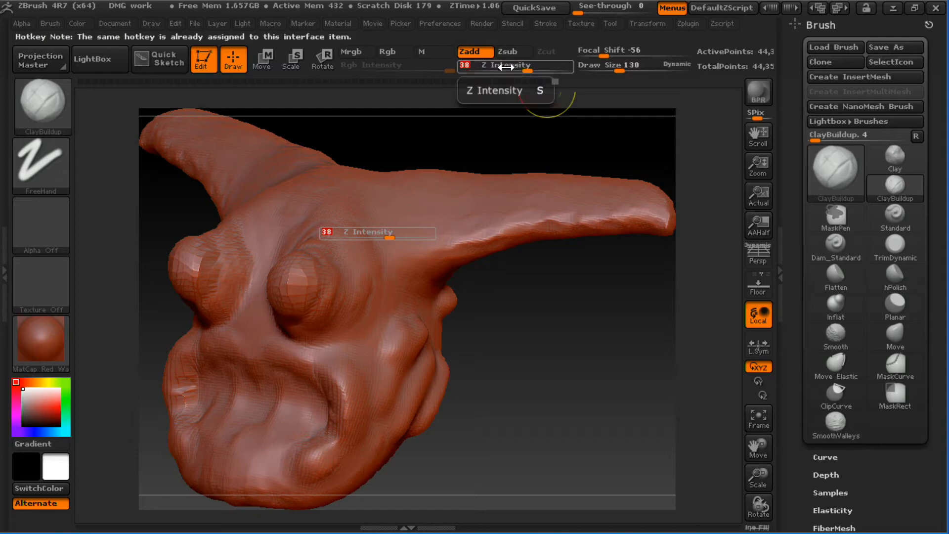
ctrl+click(607, 67)
key(d)
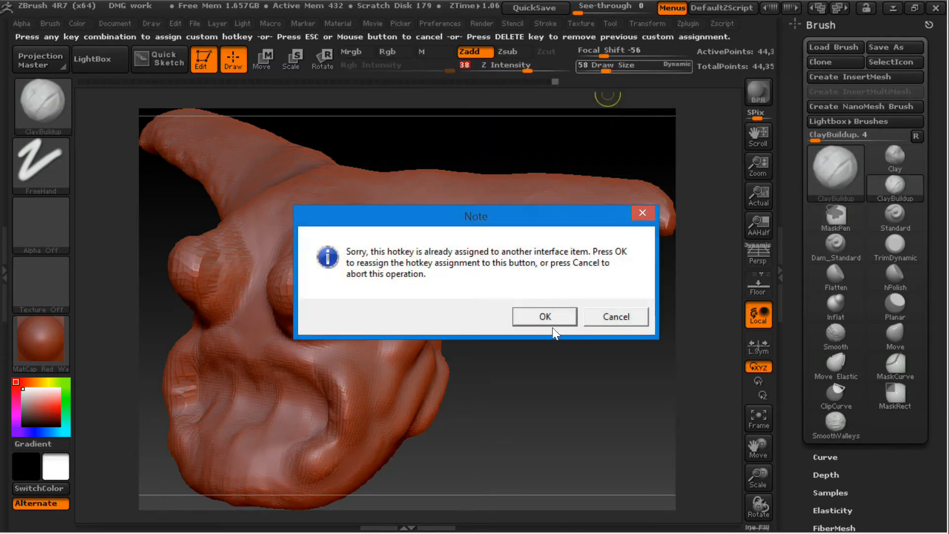
click(549, 316)
- Store the current custom hotkeys as the startup hotkeys in the hotkey preferences
click(430, 23)
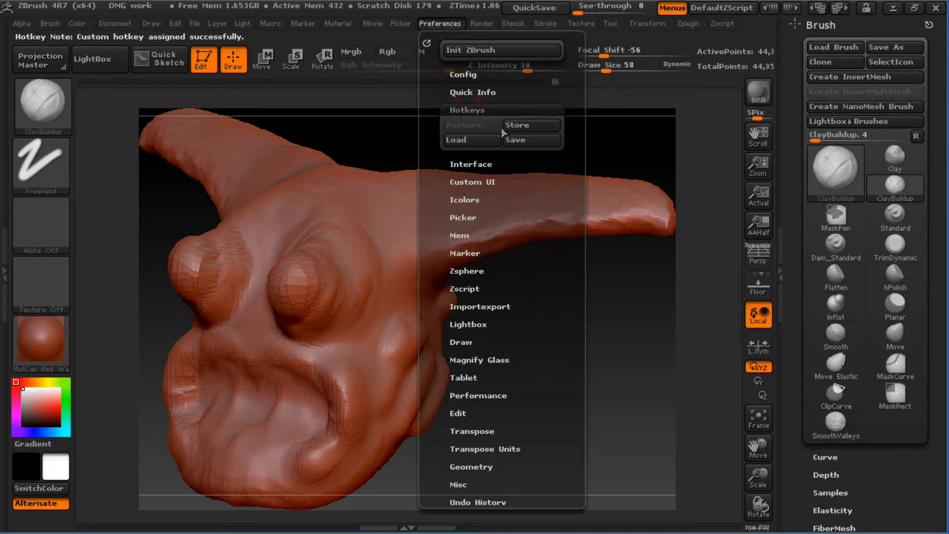
click(465, 139)
click(440, 23)
click(440, 25)
click(439, 25)
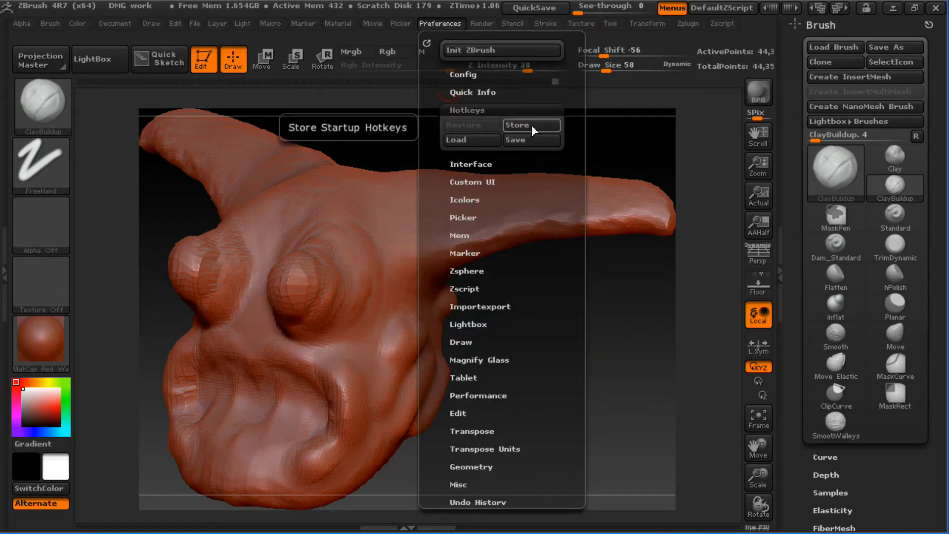
click(481, 110)
click(480, 110)
click(480, 109)
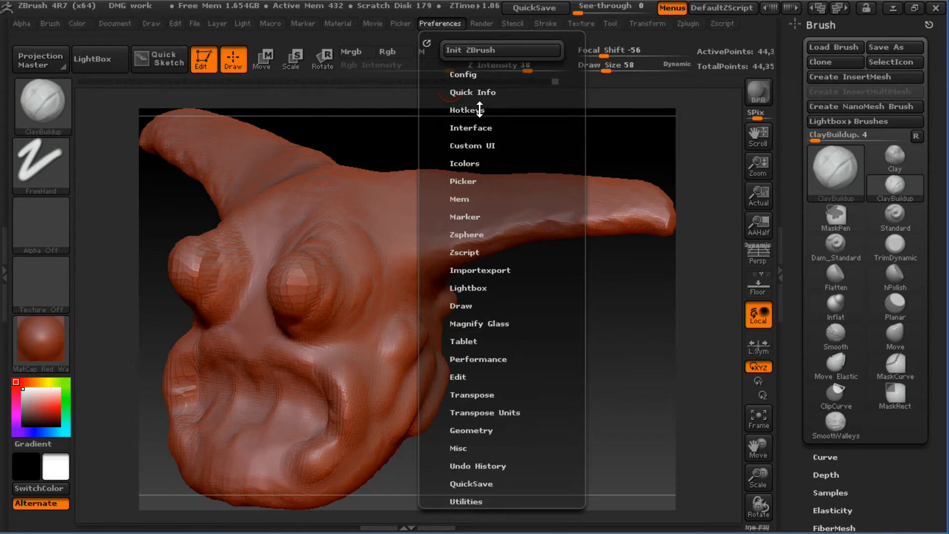
click(480, 109)
click(480, 110)
click(492, 110)
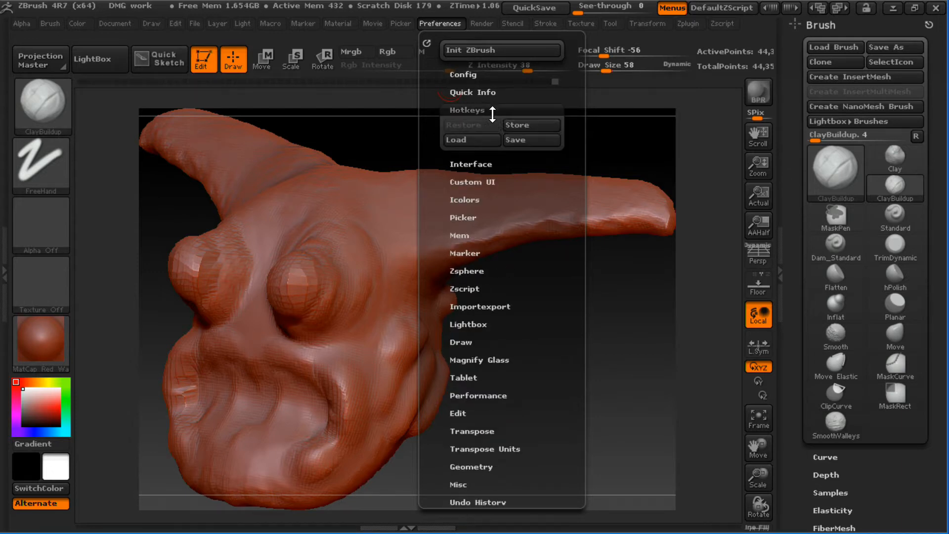
click(533, 127)
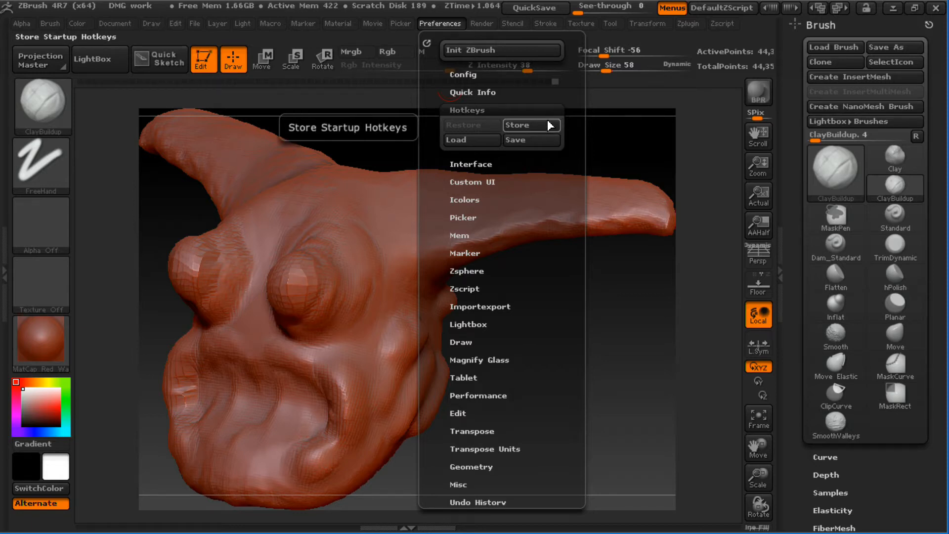
- Set the ClayBuildup brush's Draw Size to 210 and Z Intensity to 34
drag(480, 352, 489, 327)
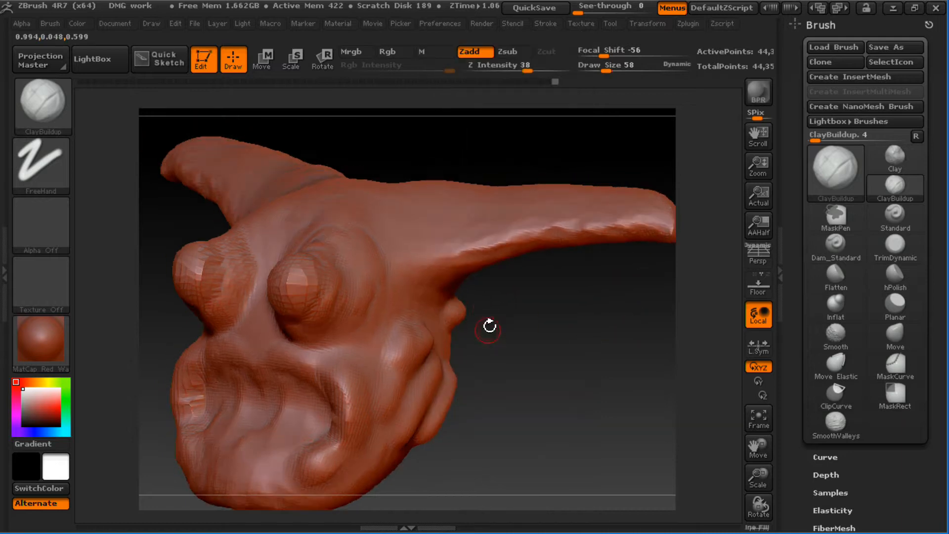
key(s)
mouse_move(356, 330)
mouse_down()
mouse_move(369, 330)
mouse_move(360, 329)
mouse_up()
key(u)
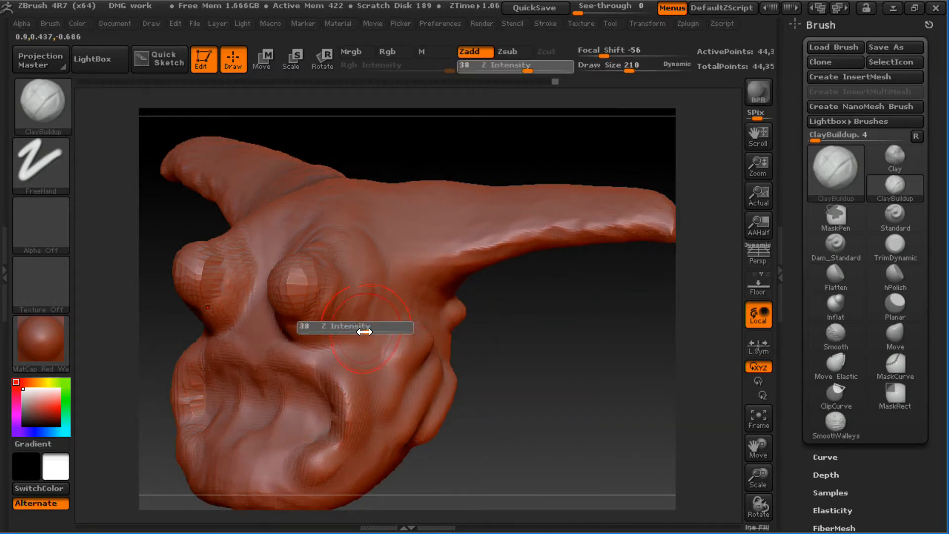
ctrl+shift+click(304, 287)
ctrl+shift+click(394, 288)
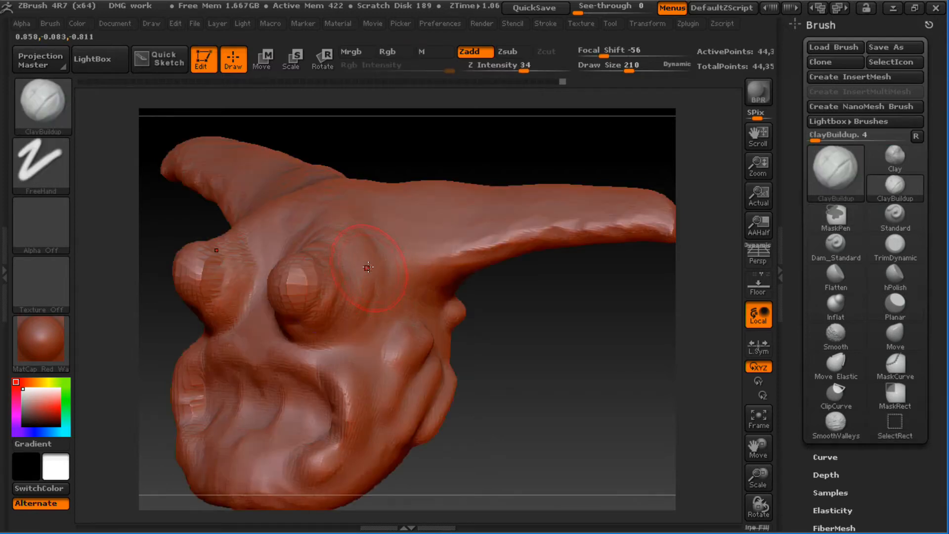
- Smooth the bulging eyes into rounder forms and continue building them up at Z Intensity 14
mouse_move(324, 277)
shift+mouse_down()
mouse_move(301, 307)
mouse_move(276, 265)
mouse_move(295, 290)
shift+mouse_up()
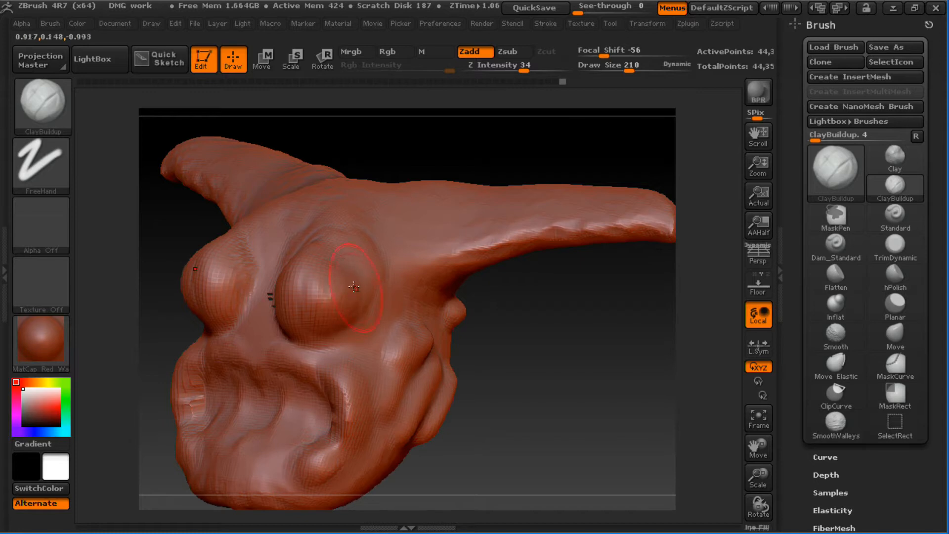
key(o)
key(u)
mouse_move(350, 295)
mouse_down()
mouse_move(331, 299)
mouse_move(337, 328)
mouse_up()
drag(507, 364, 544, 430)
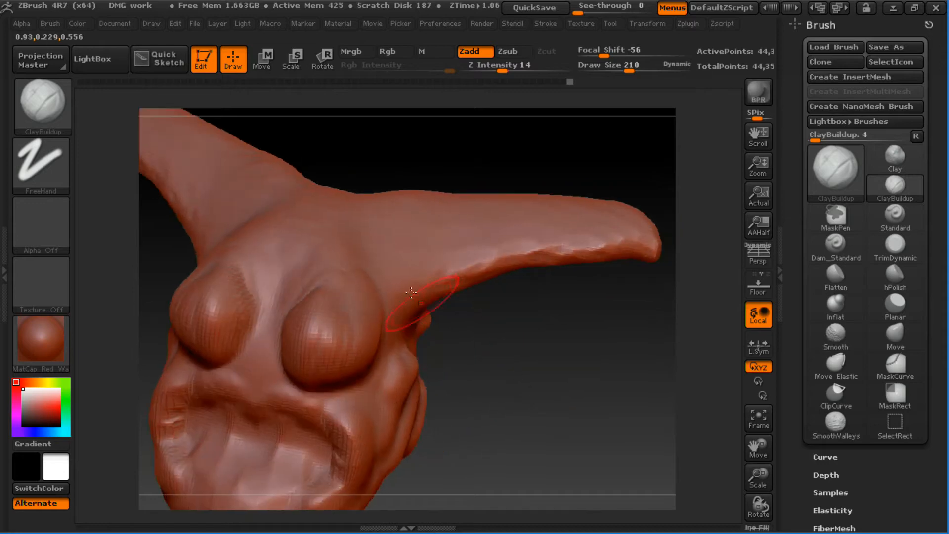
- Raise the DynaMesh resolution to 352 and remesh the creature head
drag(315, 306, 264, 296)
mouse_move(515, 384)
mouse_down()
mouse_move(527, 387)
mouse_move(655, 247)
mouse_up()
mouse_move(932, 328)
mouse_down()
mouse_move(933, 155)
mouse_move(921, 132)
mouse_move(920, 60)
mouse_up()
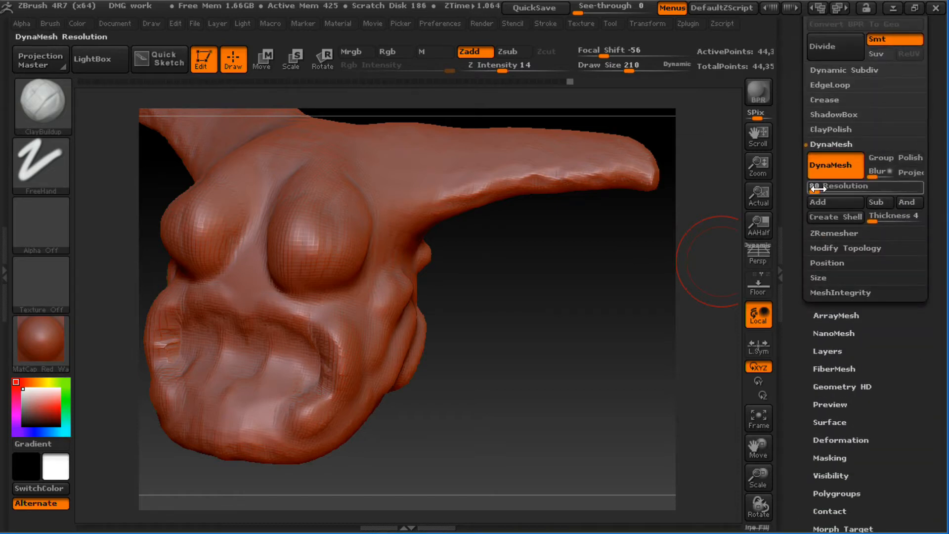
drag(819, 189, 823, 188)
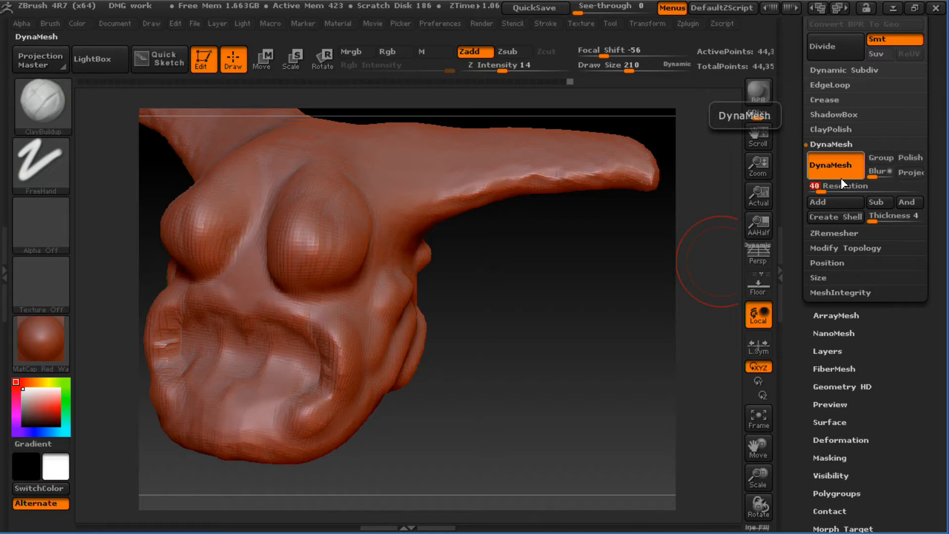
mouse_move(476, 265)
ctrl+mouse_down()
mouse_move(555, 384)
mouse_move(578, 386)
ctrl+mouse_up()
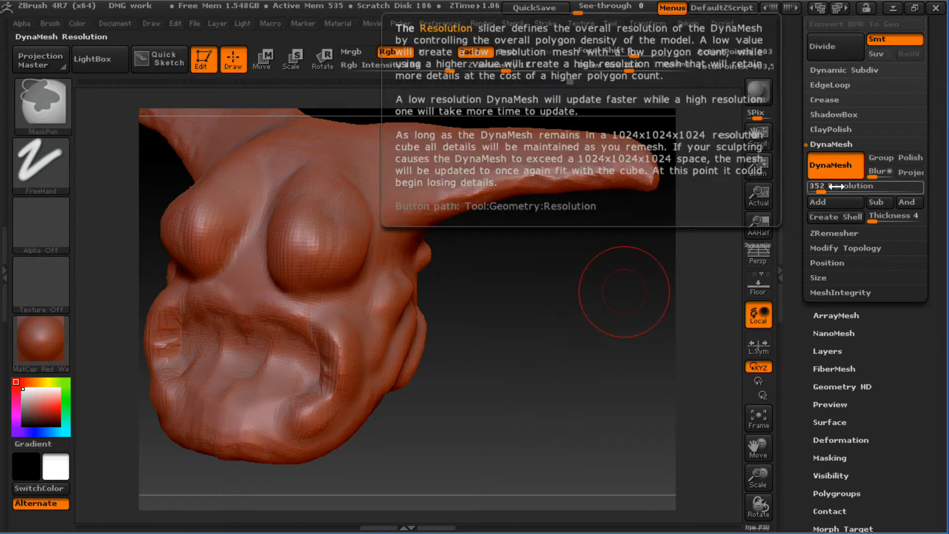
- Set the DynaMesh resolution to 40 and remesh the head at that lower density
drag(822, 186, 830, 184)
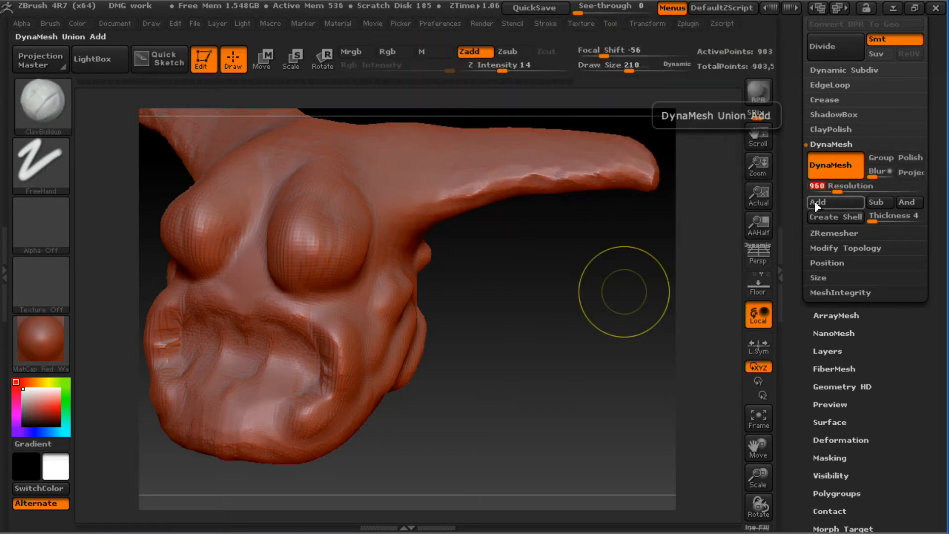
text(48)
key(BackSpace)
text(0)
key(Return)
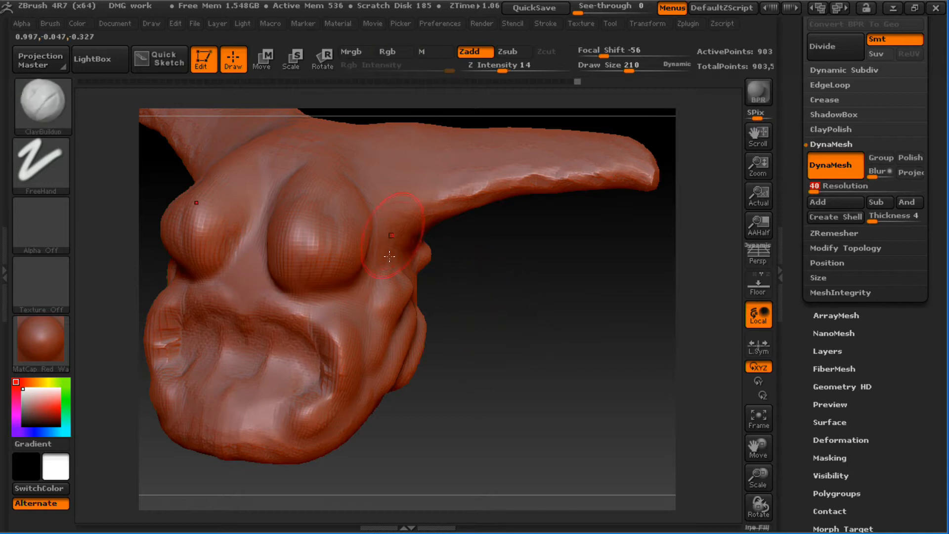
mouse_move(489, 265)
ctrl+mouse_down()
mouse_move(585, 418)
mouse_move(513, 269)
mouse_move(468, 307)
ctrl+mouse_up()
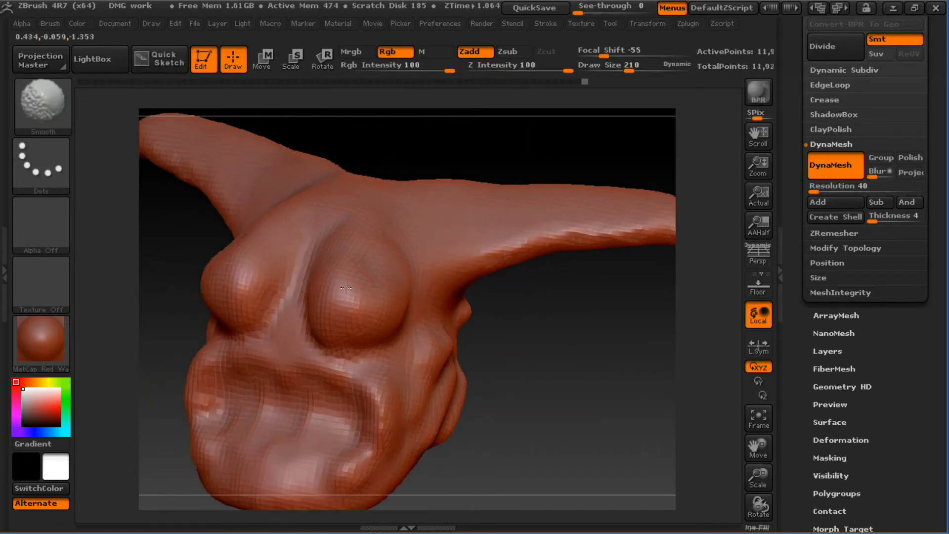
- Smooth the bulging eyes and the area between them and the mouth
mouse_move(379, 313)
shift+mouse_down()
mouse_move(273, 297)
mouse_move(344, 299)
shift+mouse_up()
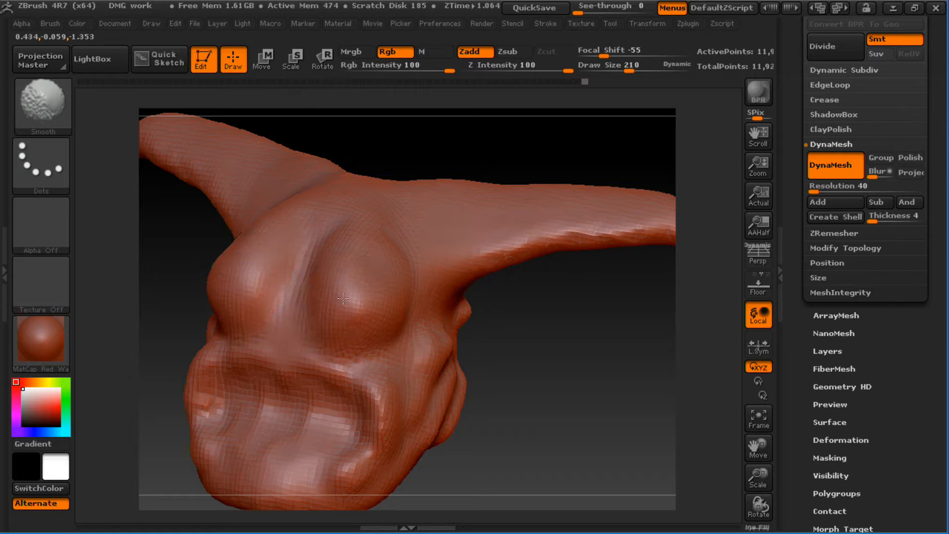
shift+drag(376, 364, 257, 353)
mouse_move(576, 365)
mouse_down()
mouse_move(547, 328)
mouse_move(562, 291)
mouse_up()
- Reshape the mouth corners and lower jaw with the Move brush at Draw Size 342
click(39, 124)
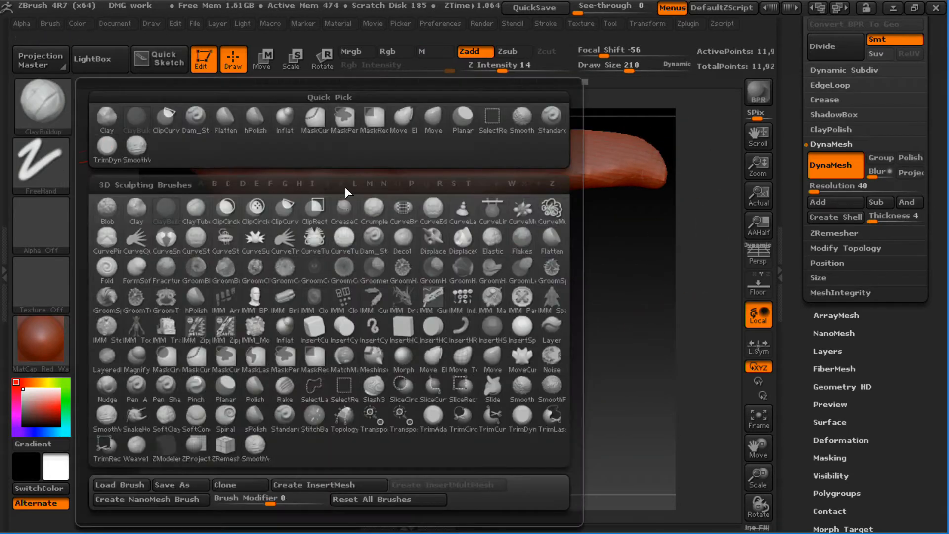
click(434, 134)
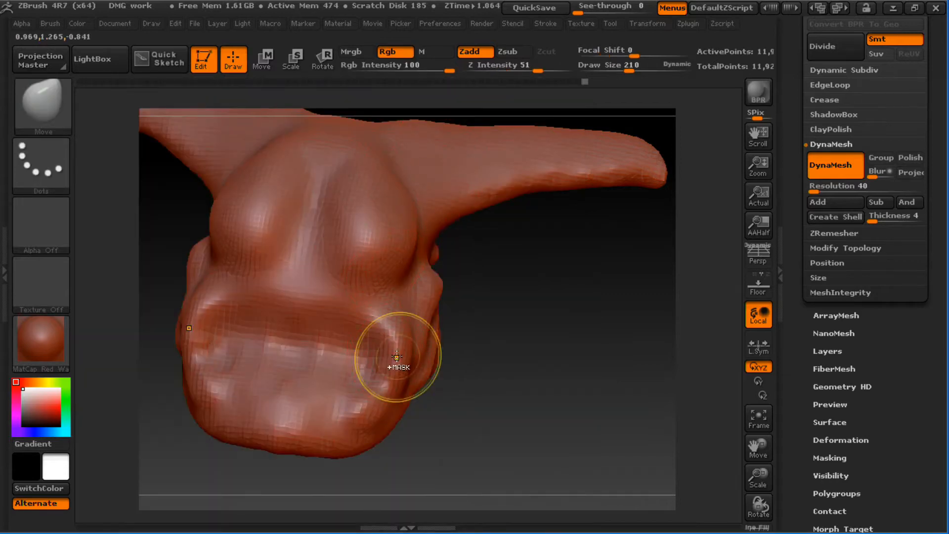
key(s)
mouse_move(393, 359)
mouse_down()
mouse_move(401, 357)
mouse_move(380, 360)
mouse_move(392, 421)
mouse_move(371, 429)
mouse_up()
drag(317, 413, 317, 430)
drag(460, 388, 313, 349)
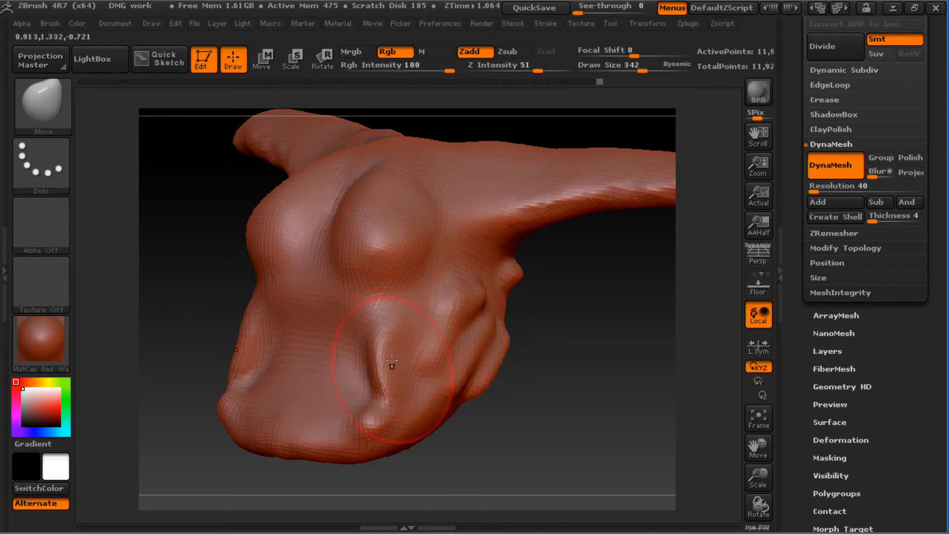
- Build up the lip around the mouth with ClayBuildup at Draw Size 156 and smooth the adjoining cheek
key(b)
key(c)
key(b)
key(s)
mouse_move(372, 326)
mouse_down()
mouse_move(322, 279)
mouse_move(329, 305)
mouse_move(361, 324)
mouse_move(411, 415)
mouse_move(445, 387)
mouse_up()
key(shift)
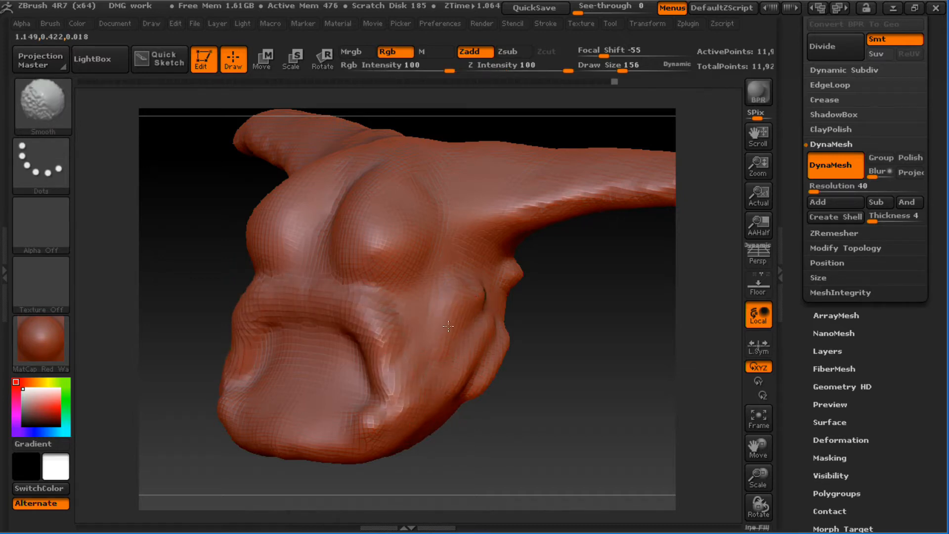
drag(442, 336, 471, 321)
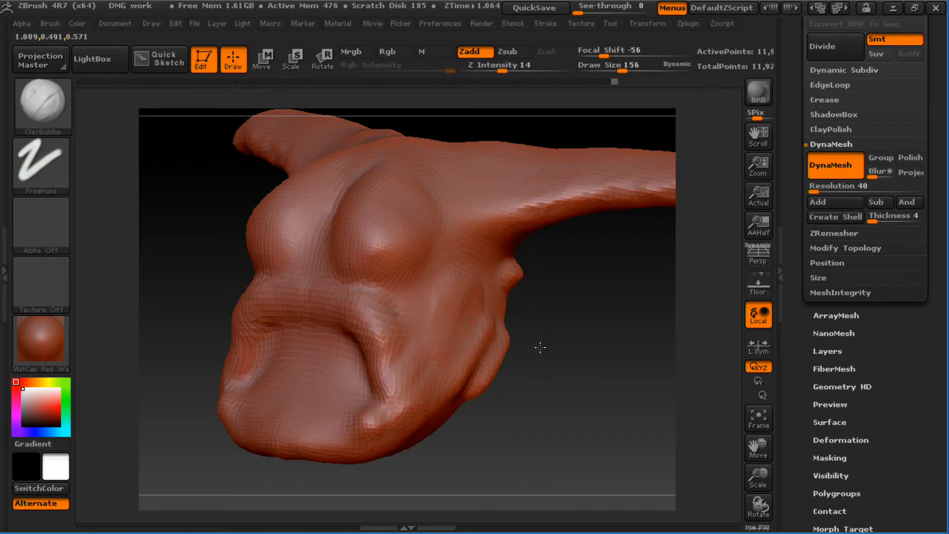
- Fill the creases on the cheek and jaw side with ClayBuildup at Draw Size 251 and smooth them
drag(540, 347, 554, 277)
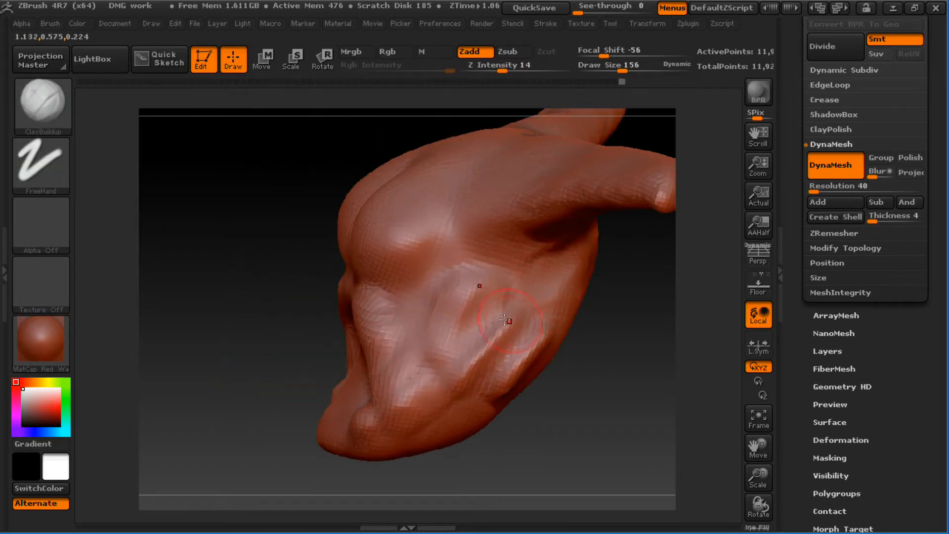
key(bracketright)
mouse_move(499, 331)
mouse_down()
mouse_move(489, 348)
mouse_move(477, 342)
mouse_up()
shift+drag(485, 299, 452, 352)
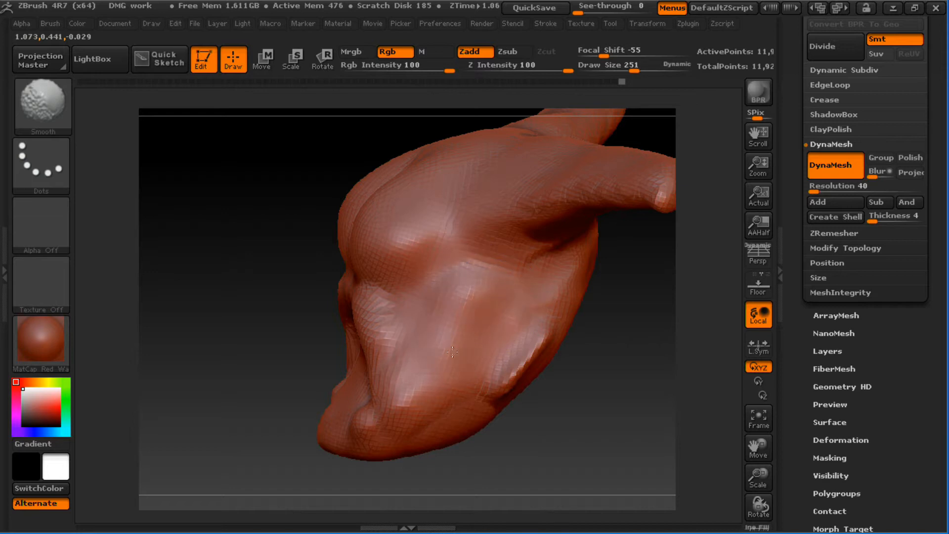
mouse_move(547, 342)
mouse_down()
mouse_move(518, 370)
mouse_move(530, 343)
mouse_move(509, 379)
mouse_up()
mouse_move(524, 346)
shift+mouse_down()
mouse_move(514, 378)
mouse_move(638, 342)
shift+mouse_up()
- Build up the mouth corners and a thick lower lip with ClayBuildup
mouse_move(453, 366)
mouse_down()
mouse_move(457, 391)
mouse_move(474, 385)
mouse_up()
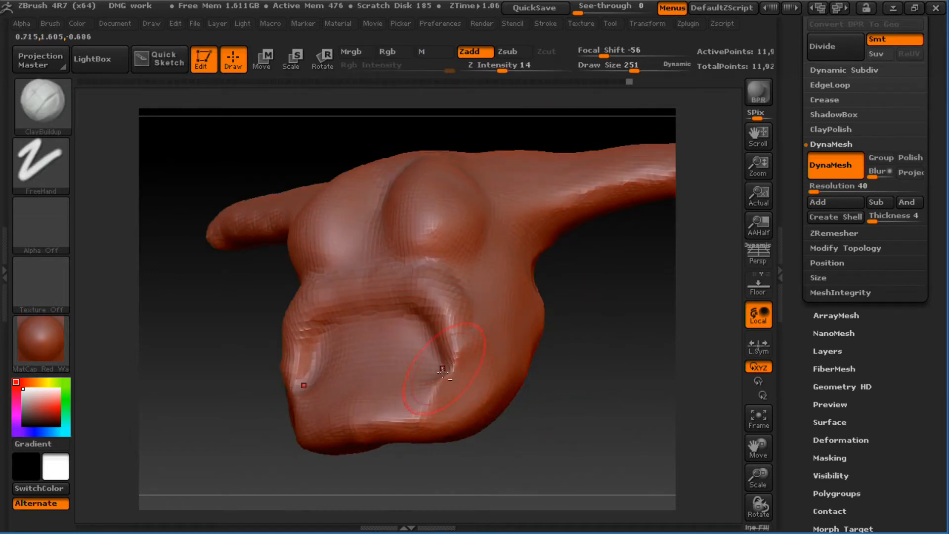
drag(553, 368, 559, 426)
mouse_move(460, 378)
mouse_down()
mouse_move(413, 415)
mouse_move(436, 383)
mouse_move(386, 393)
mouse_up()
mouse_move(354, 426)
mouse_down()
mouse_move(449, 403)
mouse_move(469, 364)
mouse_move(460, 301)
mouse_move(420, 251)
mouse_move(370, 248)
mouse_up()
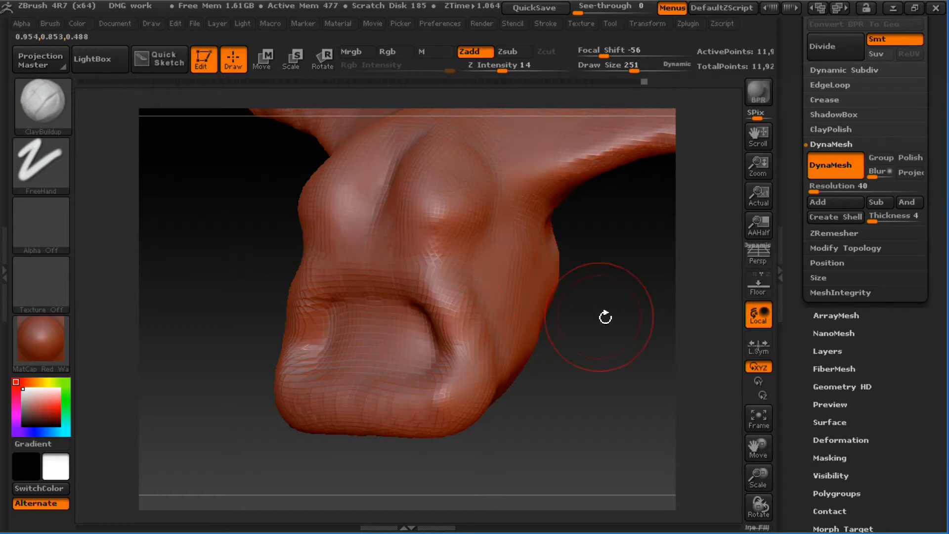
mouse_move(604, 313)
mouse_down()
mouse_move(595, 381)
mouse_move(578, 371)
mouse_up()
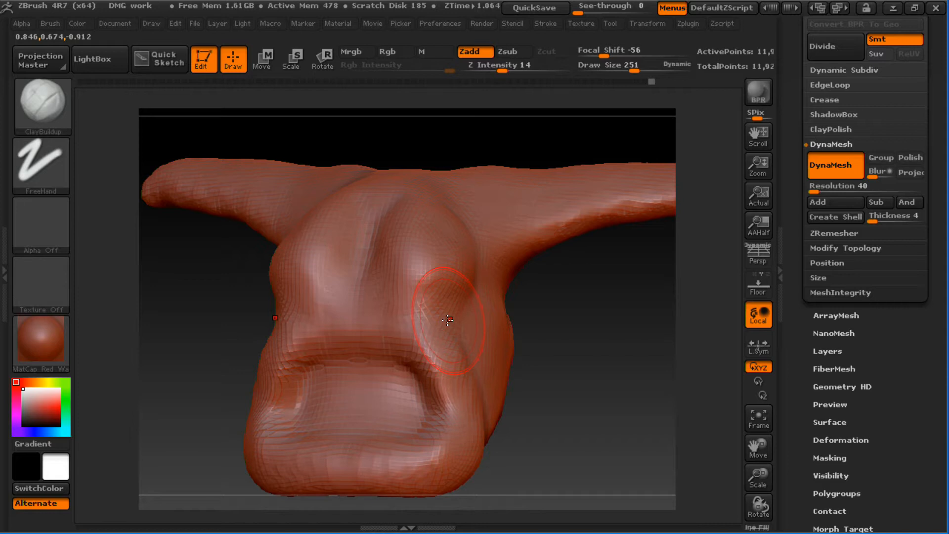
- Carve a horizontal slit across each bulging eye with the Dam_Standard brush at Draw Size 120
click(42, 104)
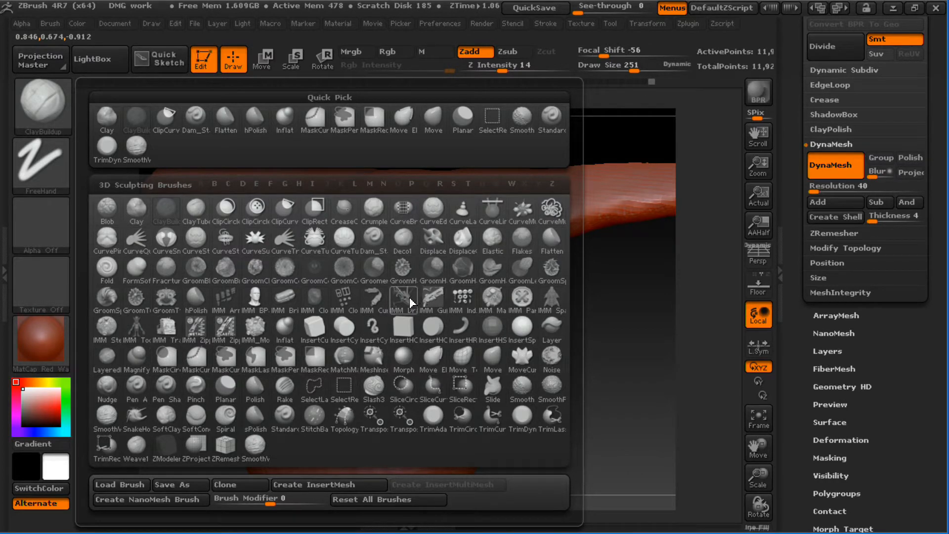
mouse_move(410, 299)
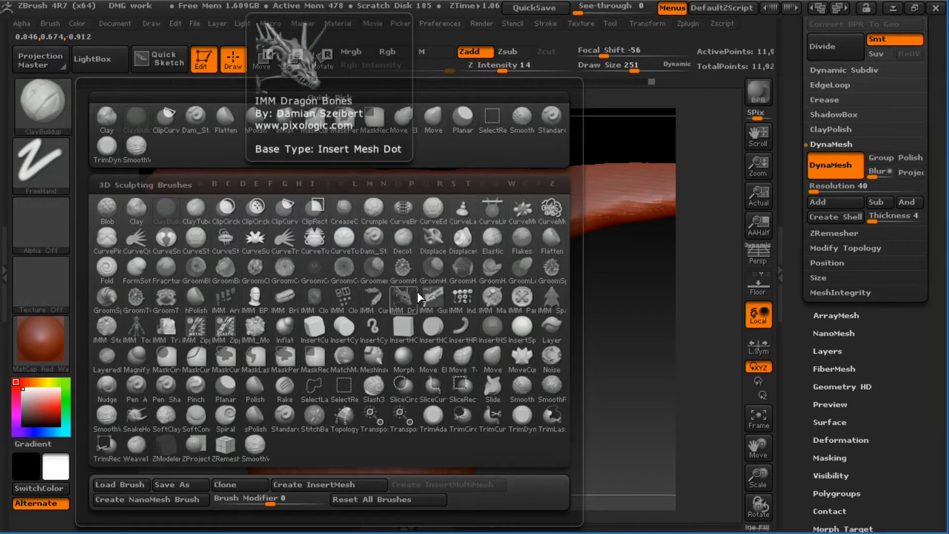
key(d)
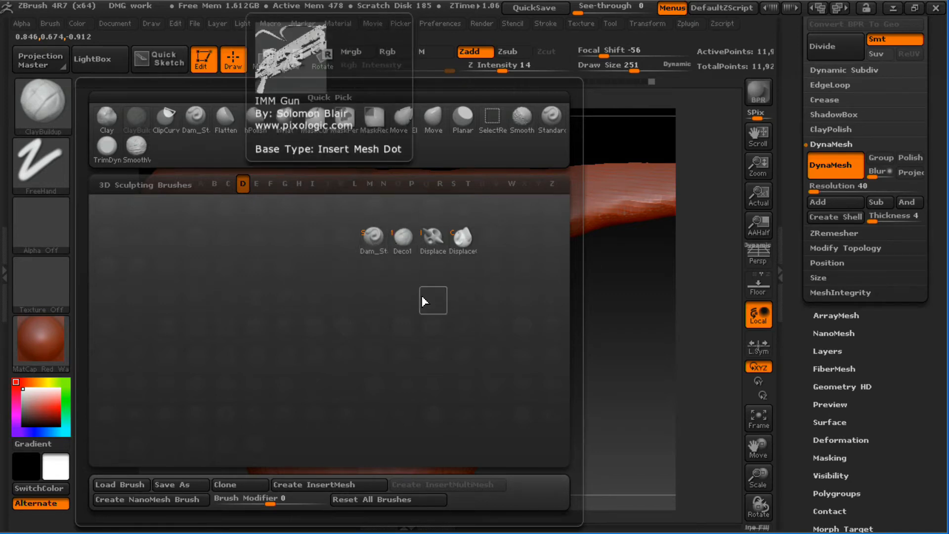
key(s)
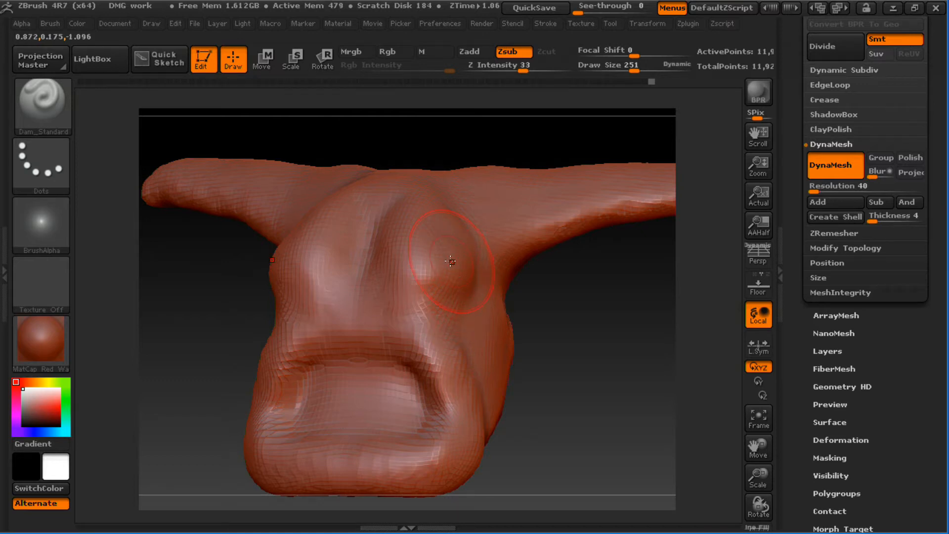
key(s)
drag(421, 255, 403, 250)
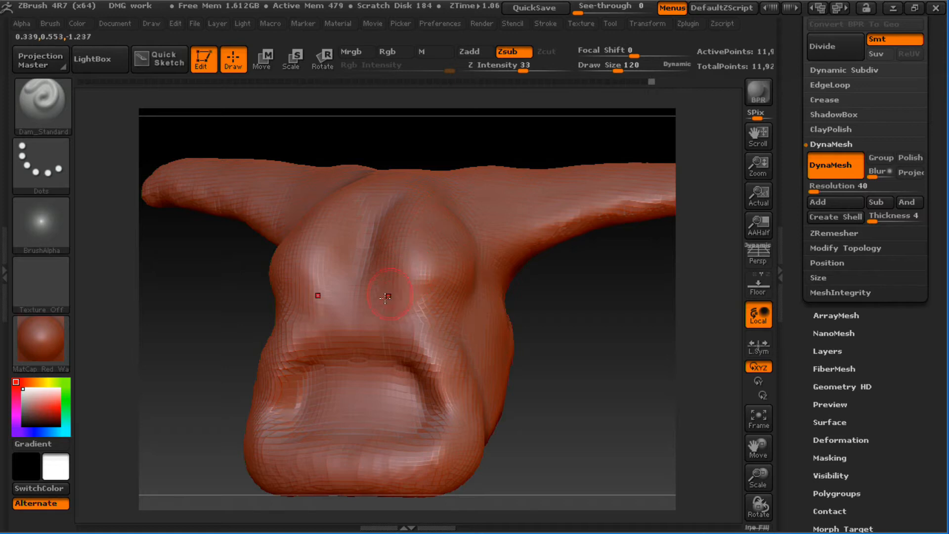
mouse_move(387, 296)
mouse_down()
mouse_move(454, 259)
mouse_move(471, 270)
mouse_up()
key(ctrl+z)
key(ctrl+z)
mouse_move(397, 278)
mouse_down()
mouse_move(463, 270)
mouse_move(421, 270)
mouse_move(455, 277)
mouse_up()
key(ctrl+z)
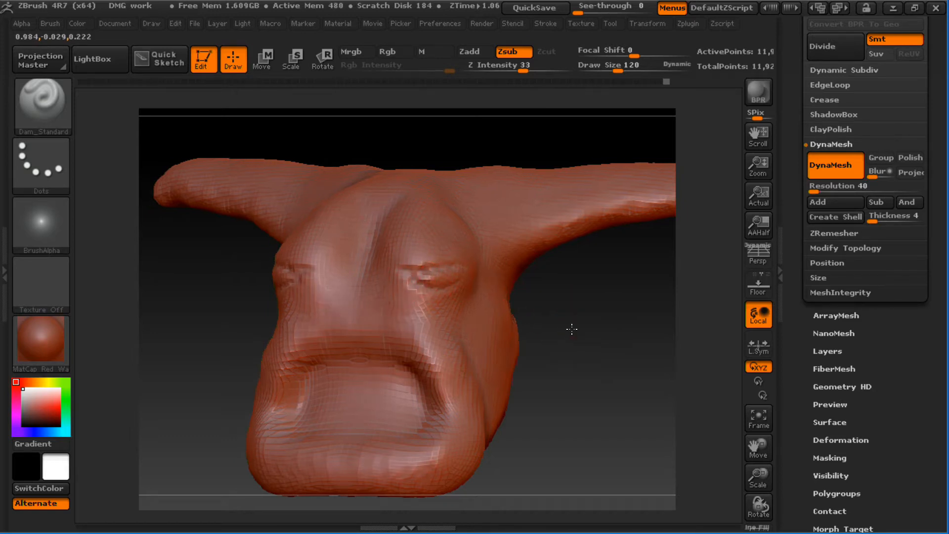
- Smooth the surface beneath and around the eye slits
drag(572, 328, 468, 264)
mouse_move(610, 297)
shift+mouse_down()
mouse_move(408, 260)
mouse_move(396, 287)
mouse_move(429, 305)
shift+mouse_up()
drag(532, 316, 465, 313)
shift+drag(385, 284, 429, 309)
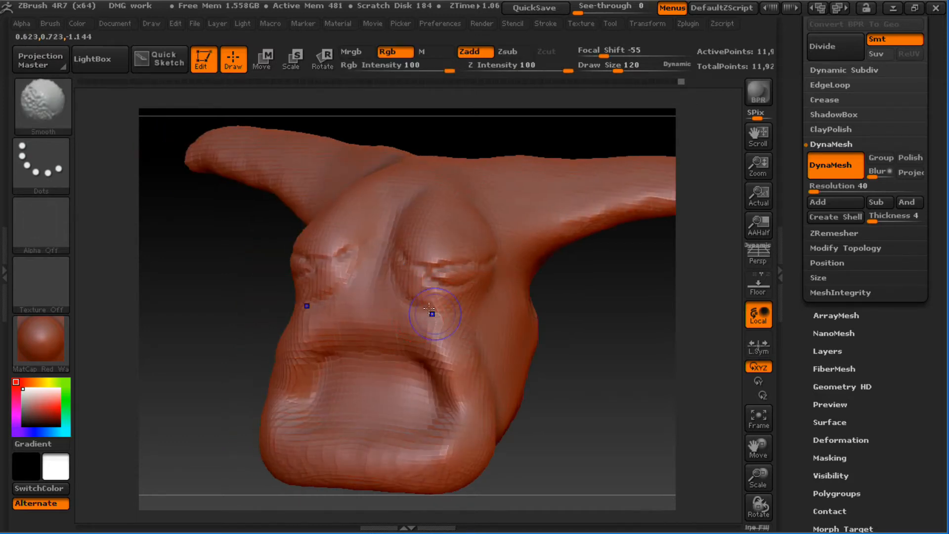
mouse_move(393, 282)
mouse_down()
mouse_move(461, 312)
mouse_move(486, 295)
mouse_move(460, 312)
mouse_move(390, 287)
mouse_up()
- Carve nostrils above the upper lip with Dam_Standard at Draw Size 120 and Z Intensity 14, and smooth them
key(u)
key(s)
key(s)
drag(613, 313, 635, 313)
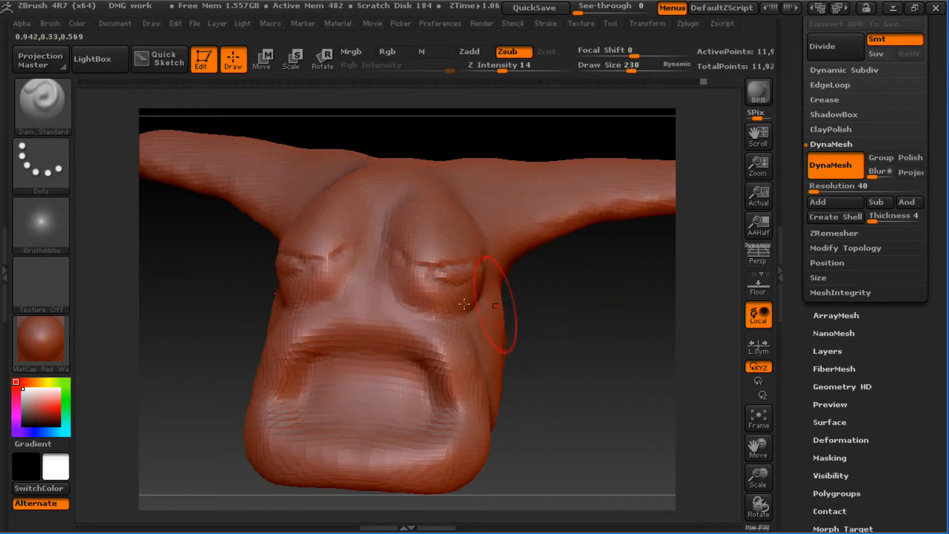
key(s)
drag(391, 305, 378, 309)
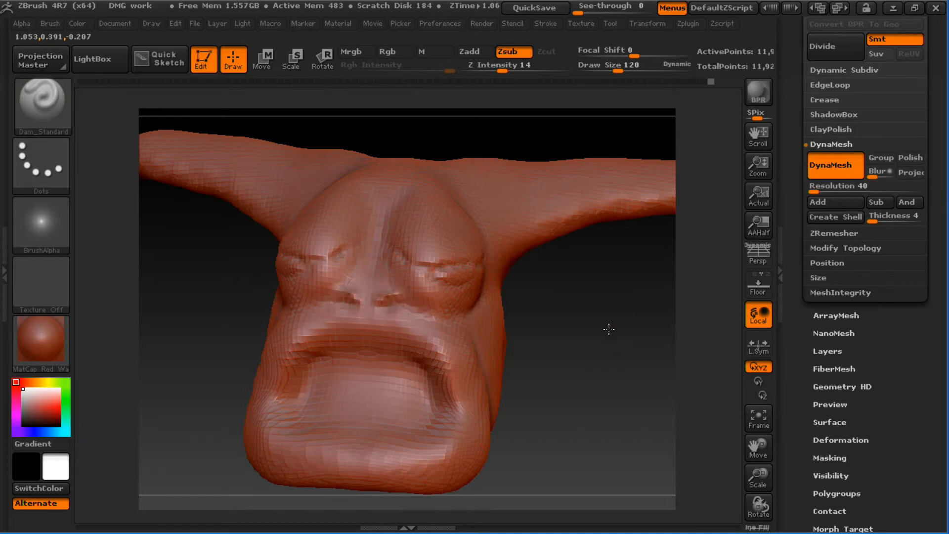
drag(609, 330, 624, 341)
shift+drag(396, 298, 386, 299)
mouse_move(570, 347)
alt+mouse_down()
mouse_move(551, 322)
mouse_move(521, 319)
mouse_move(549, 365)
mouse_move(572, 353)
mouse_move(521, 367)
mouse_move(587, 353)
mouse_move(564, 360)
mouse_move(565, 324)
alt+mouse_up()
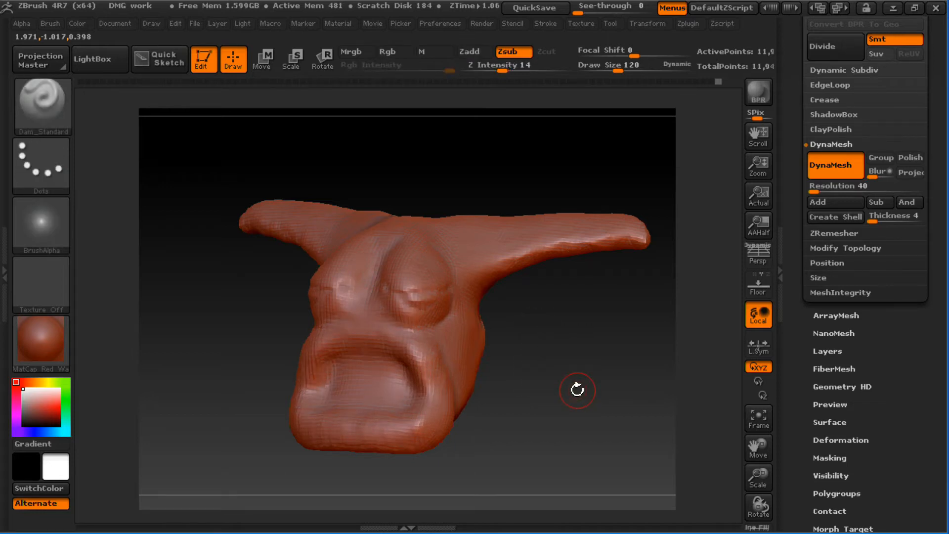
- Reshape the bases and lower edges of the ears with the Move brush at Draw Size 527
click(54, 109)
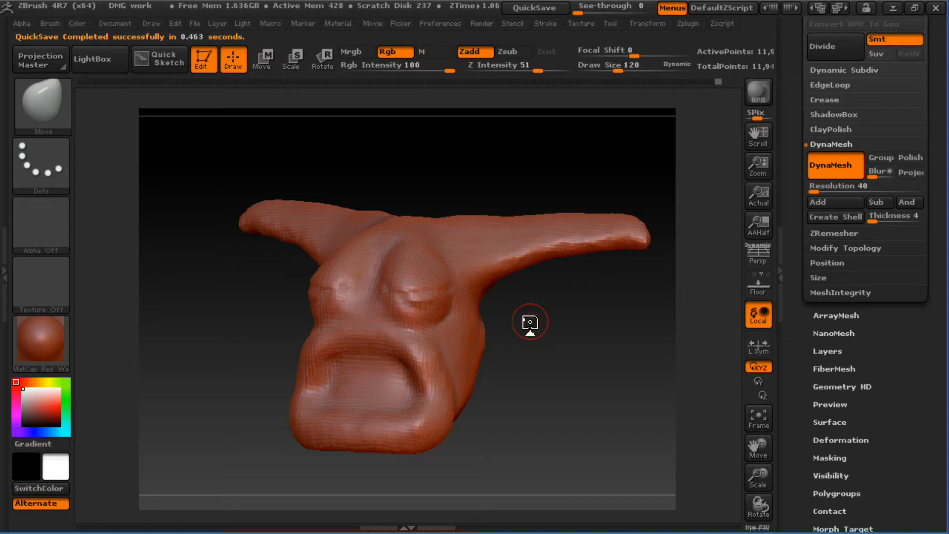
drag(555, 371, 542, 247)
key(s)
mouse_move(478, 297)
mouse_down()
mouse_move(499, 296)
mouse_move(477, 254)
mouse_up()
key(s)
drag(517, 295, 482, 257)
key(s)
drag(477, 251, 492, 249)
drag(470, 255, 477, 265)
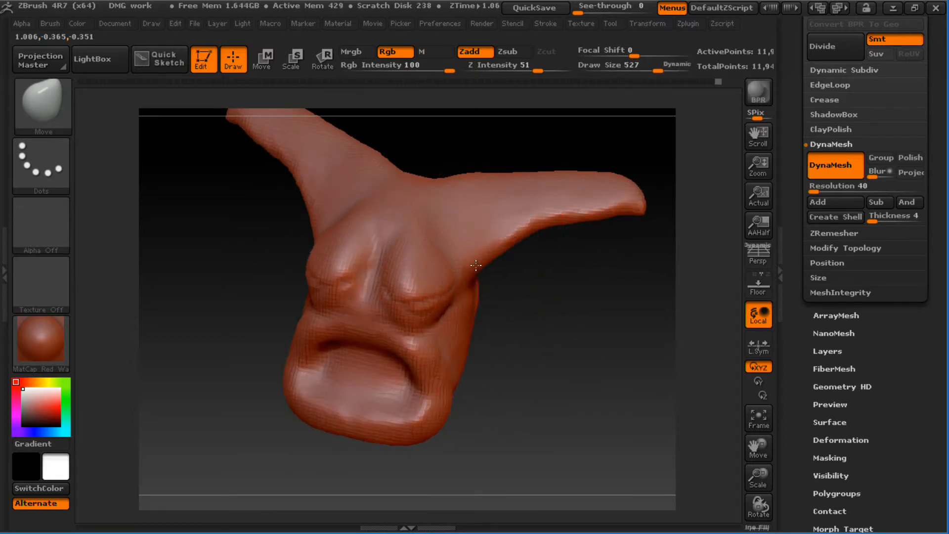
drag(525, 230, 533, 243)
drag(573, 220, 581, 228)
- Sculpt a ridge and hollow along the inside of the ears with the Standard brush at Draw Size 265 and Z Intensity 16
mouse_move(574, 298)
alt+mouse_down()
mouse_move(531, 359)
mouse_move(534, 348)
mouse_move(505, 342)
alt+mouse_up()
key(b)
key(s)
key(t)
key(s)
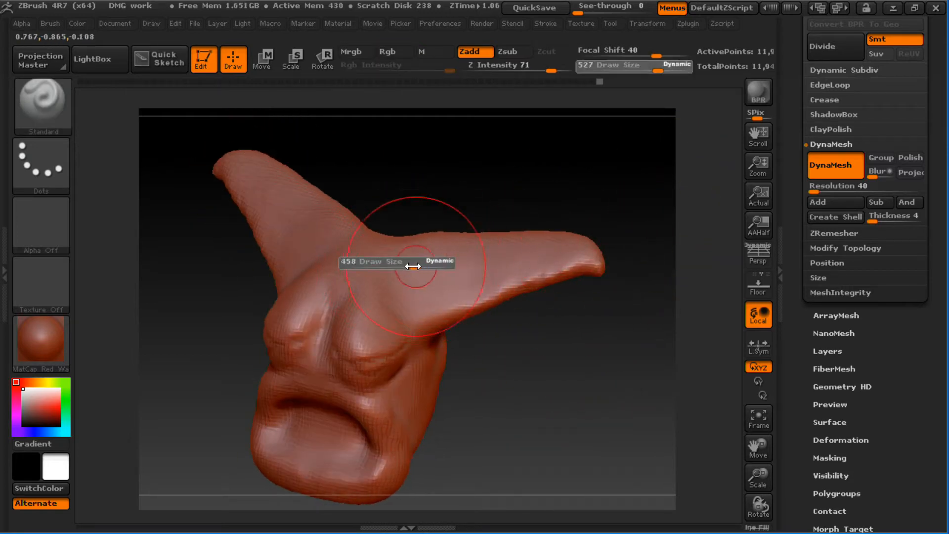
mouse_move(415, 267)
mouse_down()
mouse_move(397, 269)
mouse_move(475, 250)
mouse_move(422, 252)
mouse_up()
key(u)
mouse_move(531, 198)
mouse_down()
mouse_move(534, 227)
mouse_move(404, 276)
mouse_move(414, 261)
mouse_up()
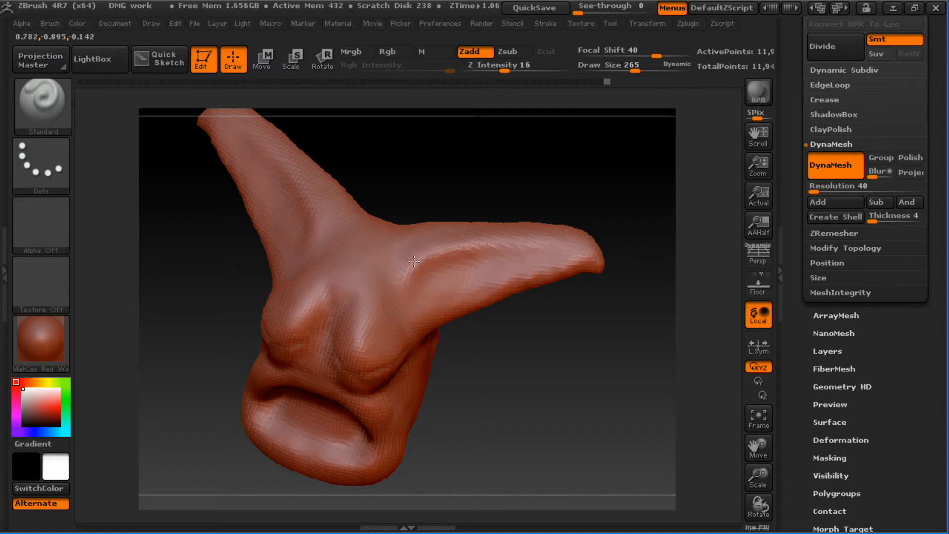
- Lengthen and lift the ears with the Move brush at Draw Size 634
key(b)
key(m)
key(v)
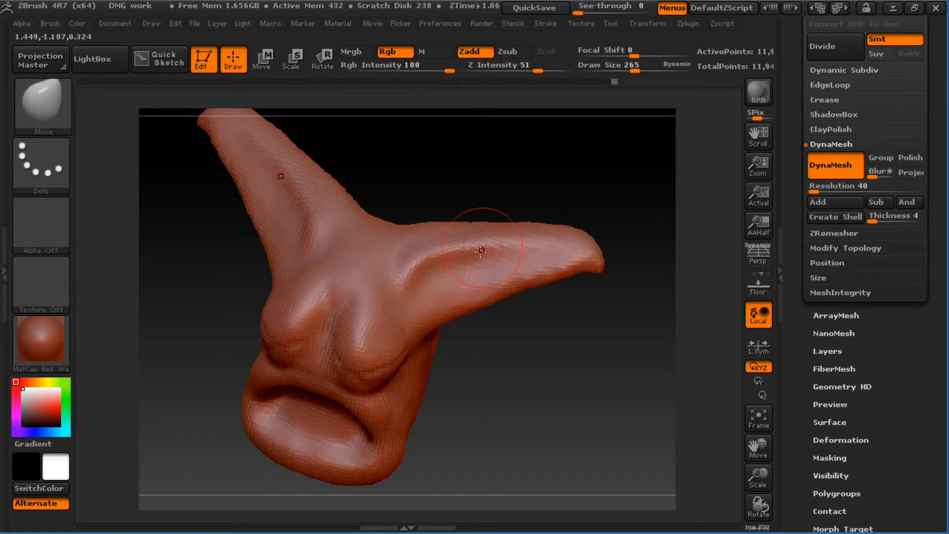
drag(510, 234, 531, 213)
drag(589, 241, 611, 221)
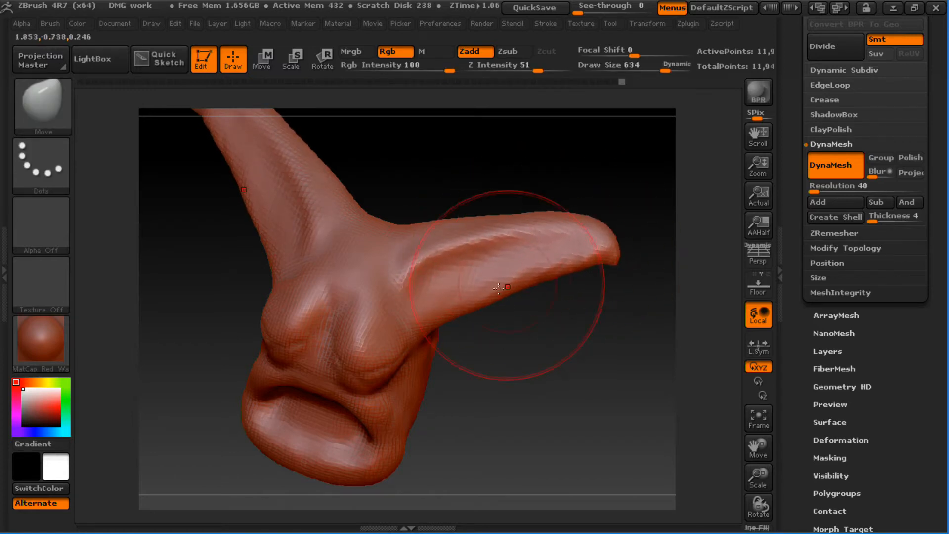
drag(482, 297, 474, 282)
- Bend the ears into a wavy outline with curved tips using the Move brush at Draw Size 458
mouse_move(520, 327)
alt+mouse_down()
mouse_move(498, 369)
mouse_move(413, 351)
alt+mouse_up()
key(s)
key(s)
drag(514, 362, 490, 363)
mouse_move(490, 286)
mouse_down()
mouse_move(495, 300)
mouse_move(526, 303)
mouse_move(511, 338)
mouse_move(490, 342)
mouse_move(480, 300)
mouse_up()
key(s)
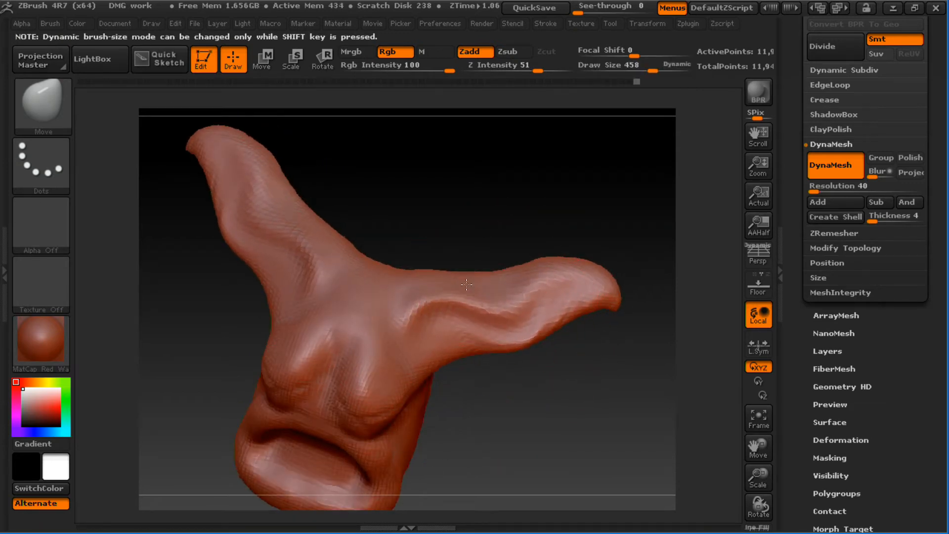
drag(580, 284, 584, 289)
drag(591, 314, 595, 299)
- Pull a pair of long curved horns out of the top of the head with the SnakeHook brush at Draw Size 351
mouse_move(612, 352)
mouse_down()
mouse_move(544, 348)
mouse_move(544, 328)
mouse_move(580, 352)
mouse_up()
key(s)
key(s)
alt+drag(534, 384, 534, 328)
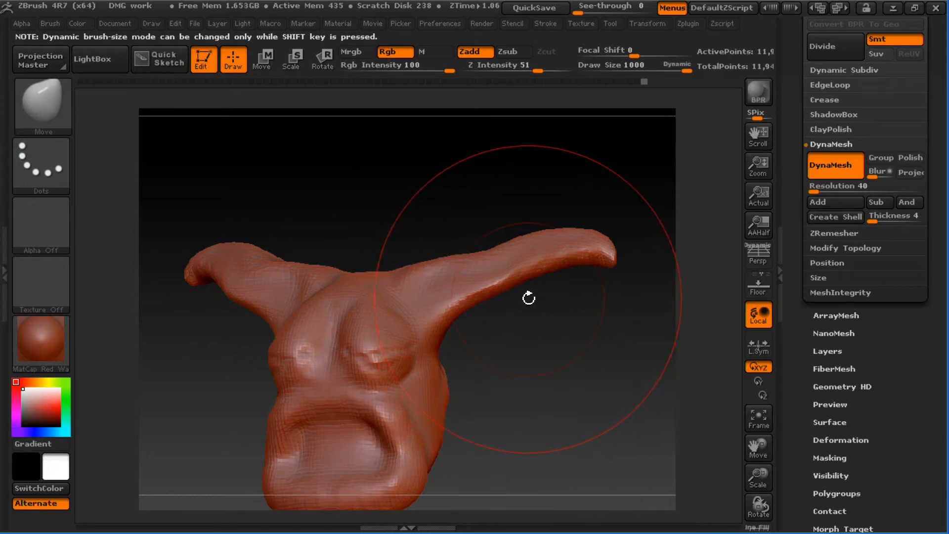
key(b)
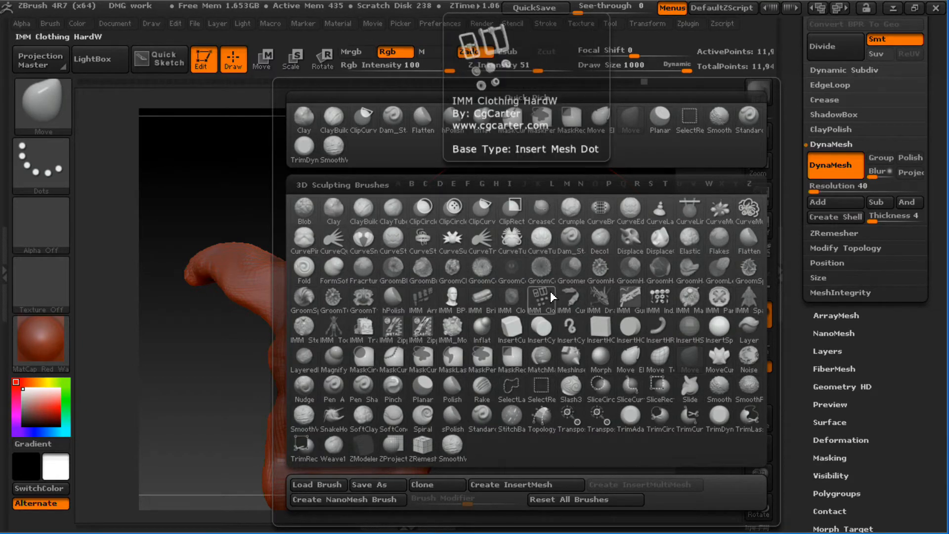
key(s)
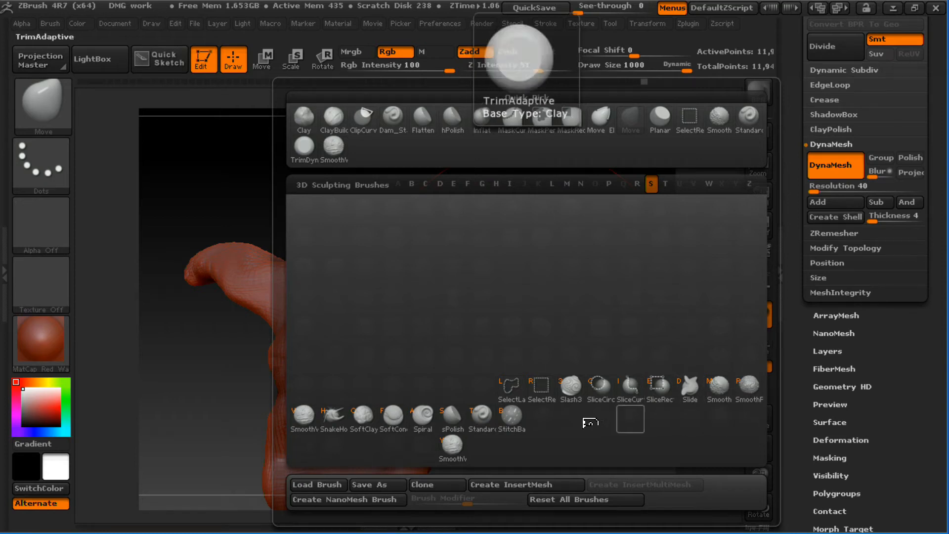
click(334, 414)
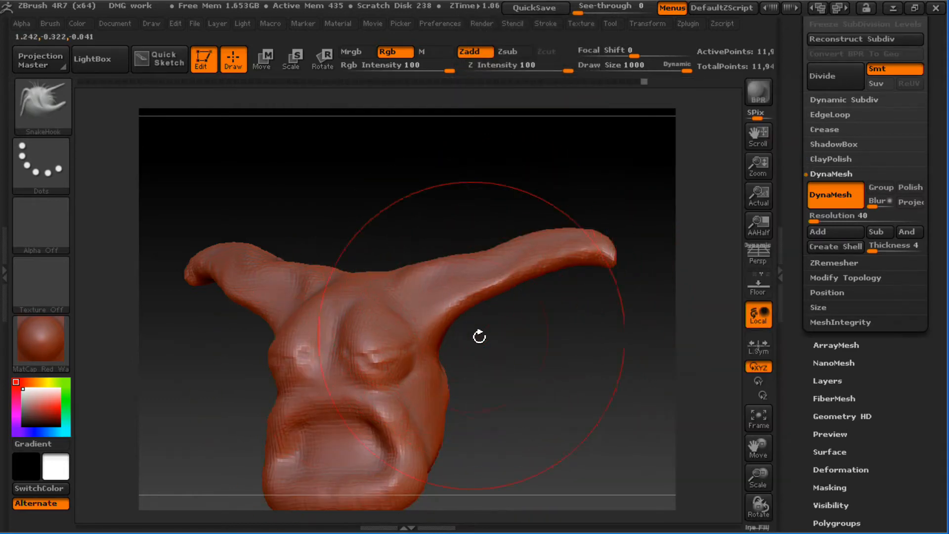
drag(469, 330, 481, 326)
key(s)
drag(389, 300, 356, 300)
mouse_move(438, 235)
alt+mouse_down()
mouse_move(443, 248)
mouse_move(429, 189)
alt+mouse_up()
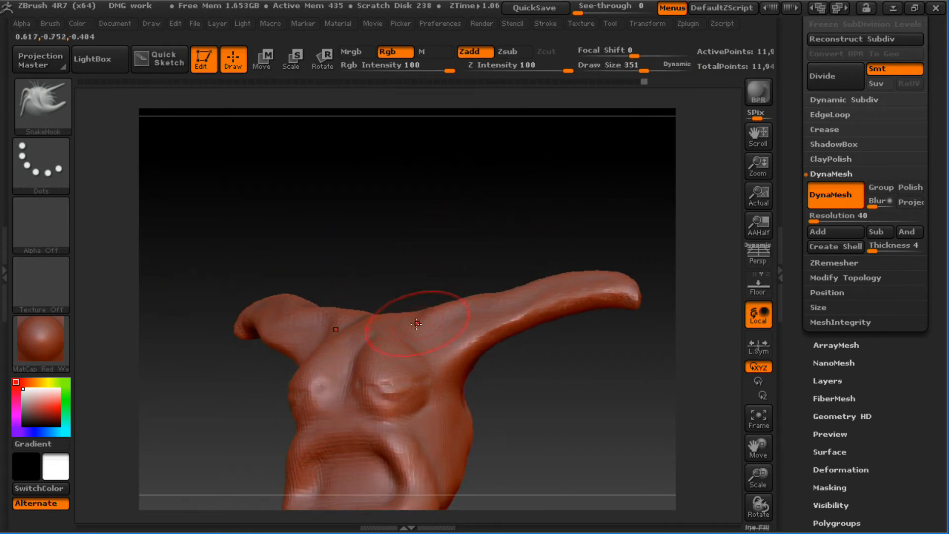
mouse_move(416, 324)
mouse_down()
mouse_move(462, 206)
mouse_move(547, 158)
mouse_up()
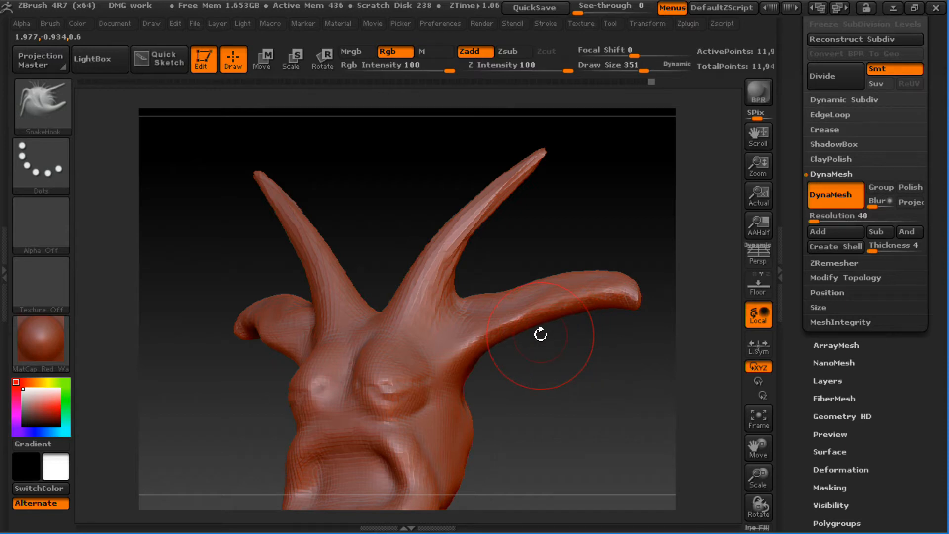
- Pull a pointed spike out of each side of the jaw with the SnakeHook brush at Draw Size 516 and remesh with DynaMesh
alt+drag(567, 231, 564, 201)
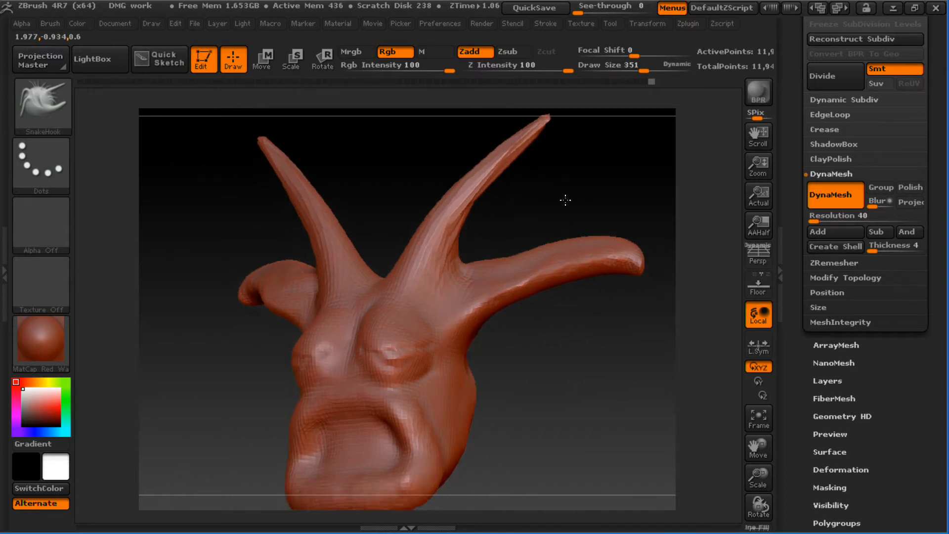
drag(438, 391, 581, 378)
mouse_move(505, 438)
alt+mouse_down()
mouse_move(511, 381)
mouse_move(526, 361)
mouse_move(483, 287)
mouse_move(504, 317)
mouse_move(469, 315)
mouse_move(608, 303)
alt+mouse_up()
key(u)
mouse_move(502, 325)
mouse_down()
mouse_move(638, 292)
mouse_move(613, 291)
mouse_up()
key(s)
mouse_move(527, 327)
mouse_down()
mouse_move(541, 327)
mouse_move(524, 339)
mouse_move(550, 339)
mouse_move(500, 350)
mouse_up()
mouse_move(532, 396)
mouse_down()
mouse_move(612, 328)
mouse_move(653, 424)
mouse_up()
ctrl+drag(541, 384, 636, 415)
- Smooth the surface of the horns with the Smooth brush at Draw Size 516, checking the head from several sides
drag(661, 339, 573, 393)
mouse_move(562, 341)
shift+mouse_down()
mouse_move(551, 350)
mouse_move(557, 341)
shift+mouse_up()
drag(612, 275, 618, 347)
alt+drag(618, 346, 595, 453)
shift+drag(469, 207, 522, 166)
drag(543, 211, 574, 213)
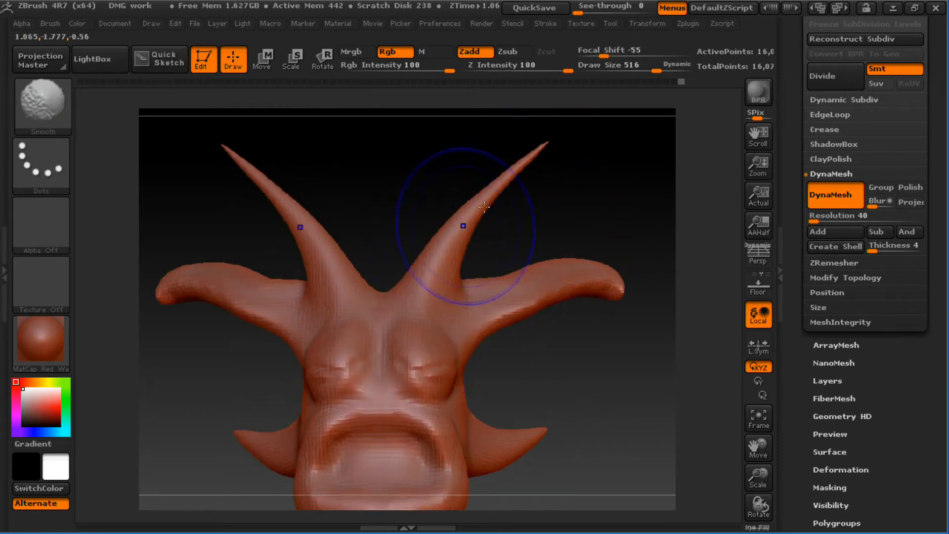
mouse_move(577, 380)
mouse_down()
mouse_move(494, 365)
mouse_move(574, 335)
mouse_up()
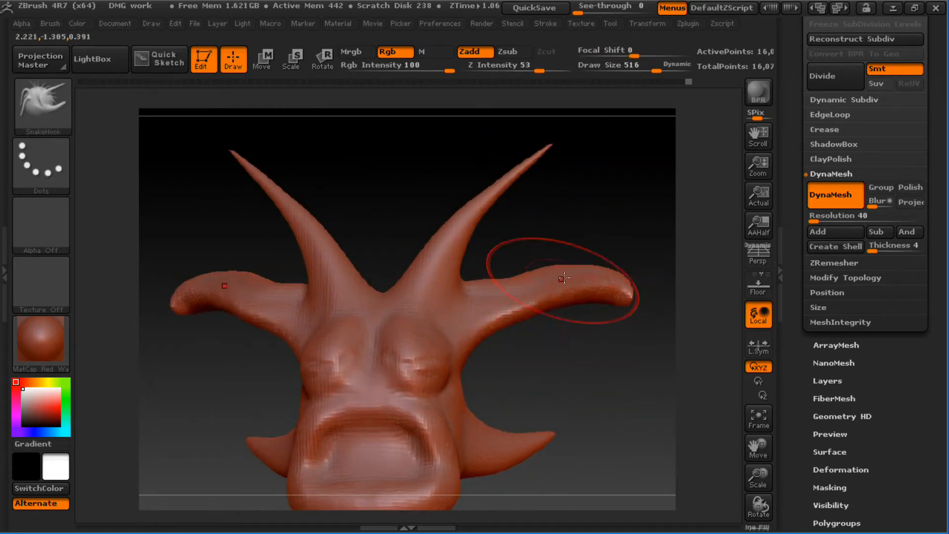
- Bend the horns into an outward curve with the Move brush at Draw Size 851
key(b)
key(m)
key(v)
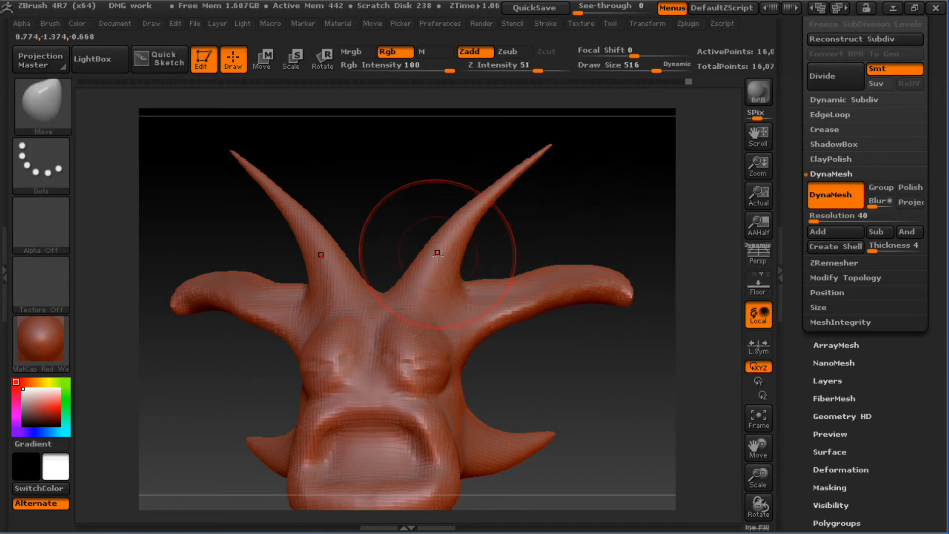
mouse_move(466, 220)
mouse_down()
mouse_move(460, 209)
mouse_move(478, 191)
mouse_up()
drag(440, 230, 454, 227)
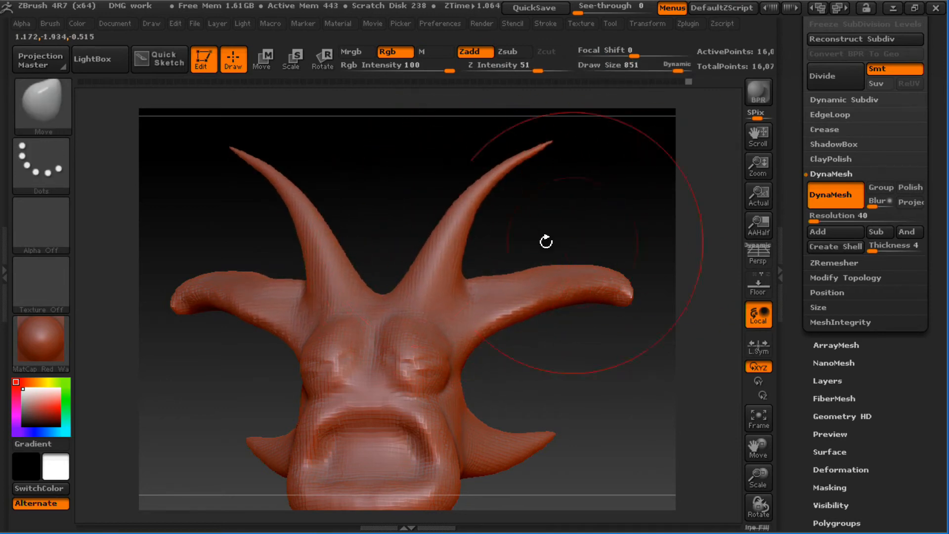
click(46, 114)
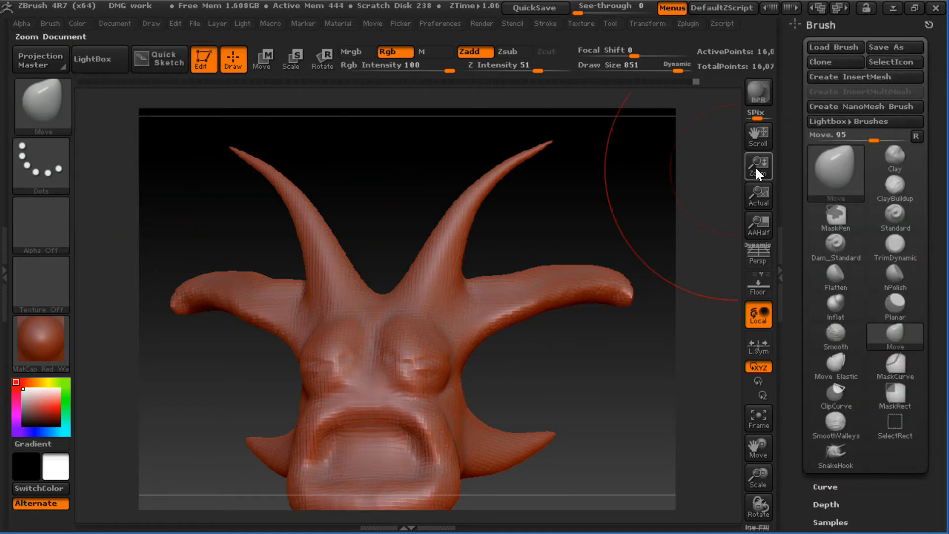
key(ctrl)
ctrl+alt+click(902, 347)
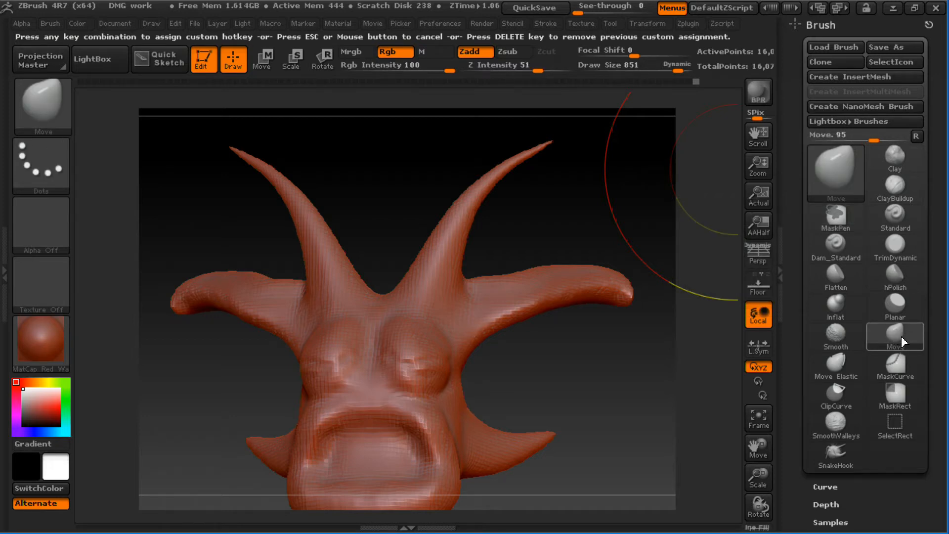
key(Escape)
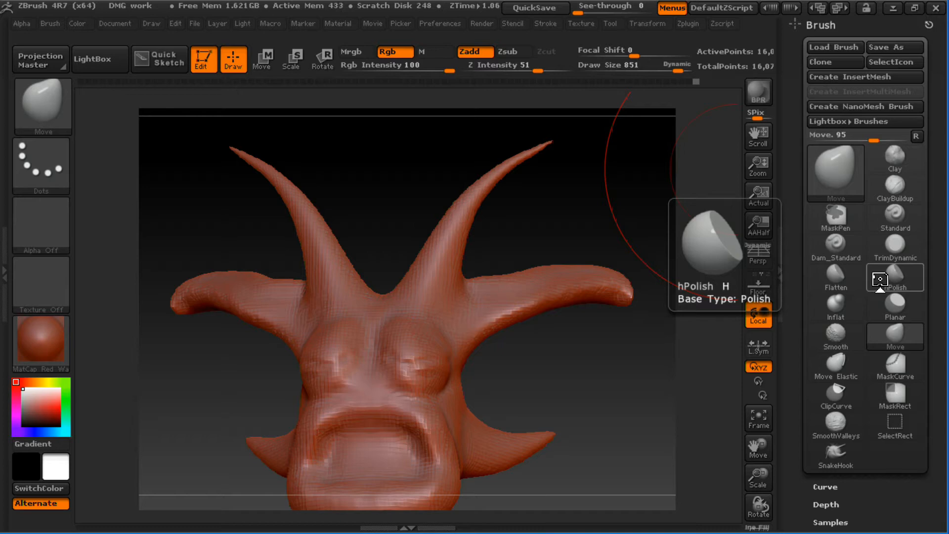
- Save the project to the Desktop as DMG work.zpr and collapse the brush palette
key(ctrl+s)
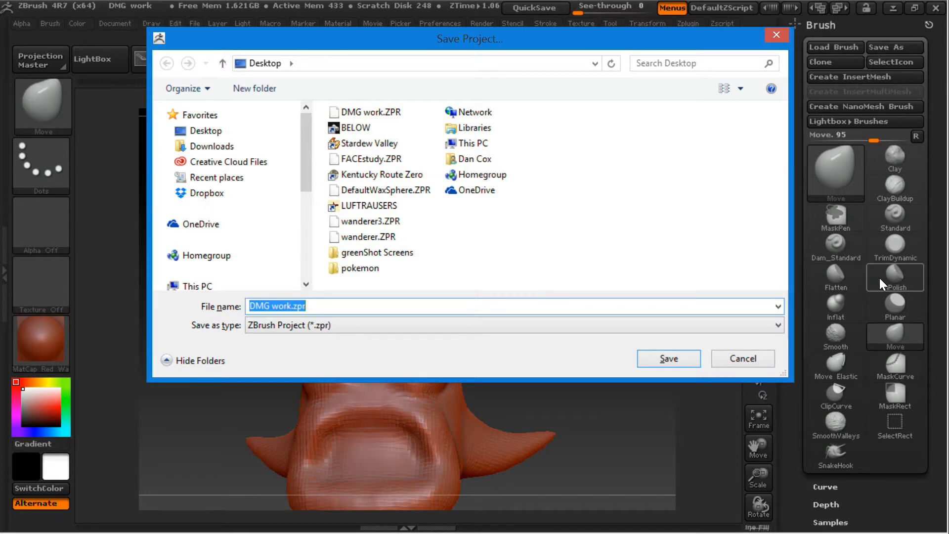
key(Return)
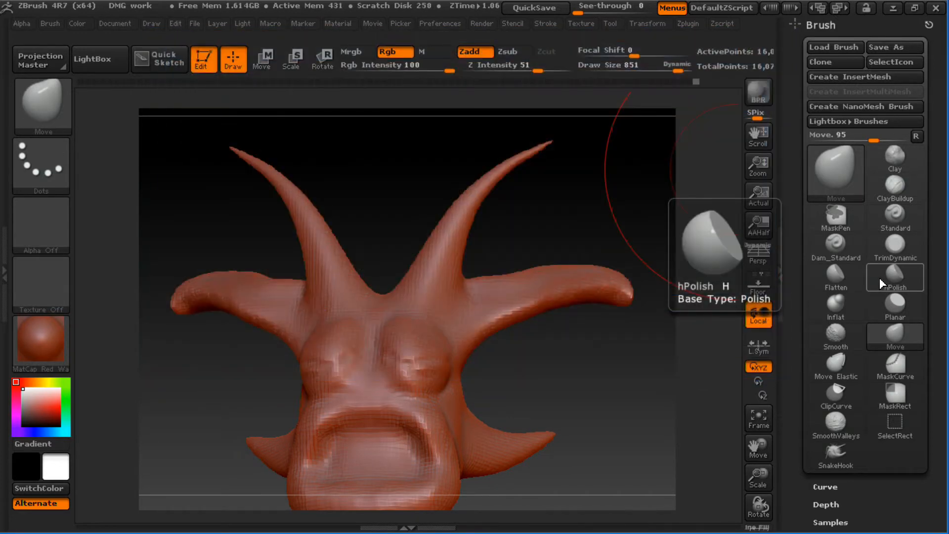
click(841, 25)
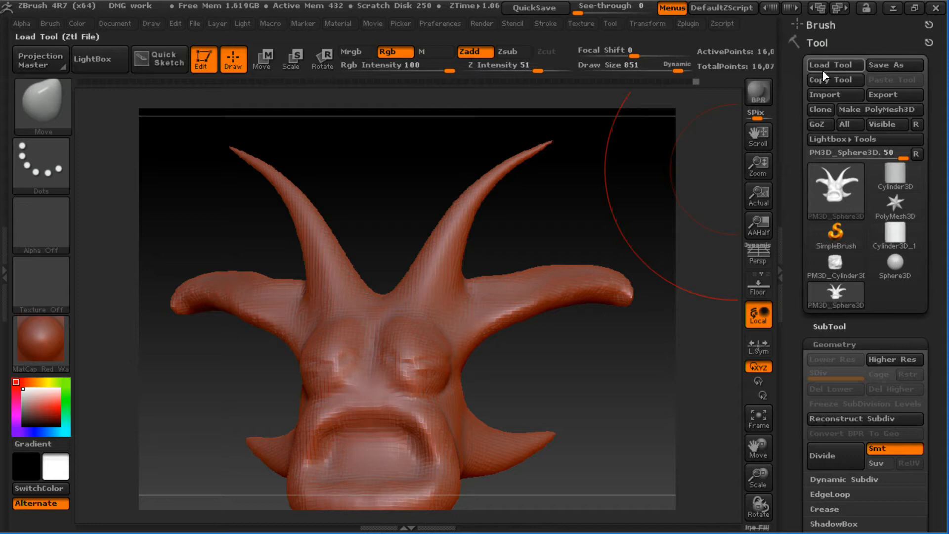
click(195, 24)
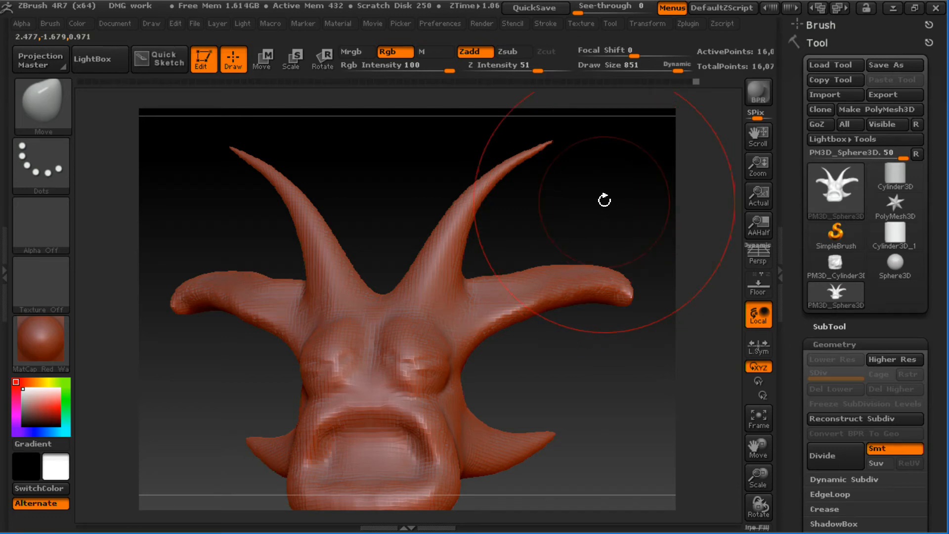
- Roll the undo history back to the state before the horns and jaw spikes were pulled
key(ctrl)
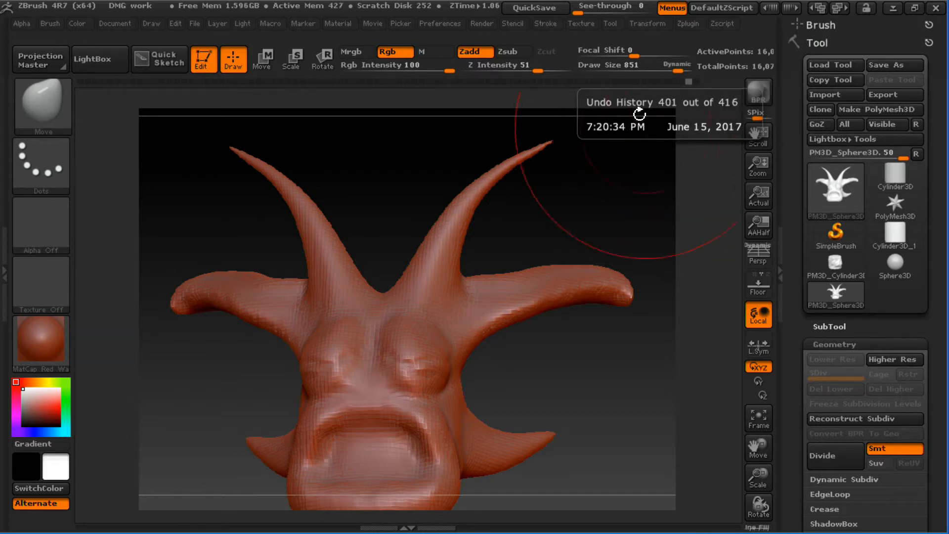
mouse_move(693, 84)
mouse_down()
mouse_move(553, 85)
mouse_move(687, 74)
mouse_move(402, 96)
mouse_move(601, 79)
mouse_move(565, 85)
mouse_up()
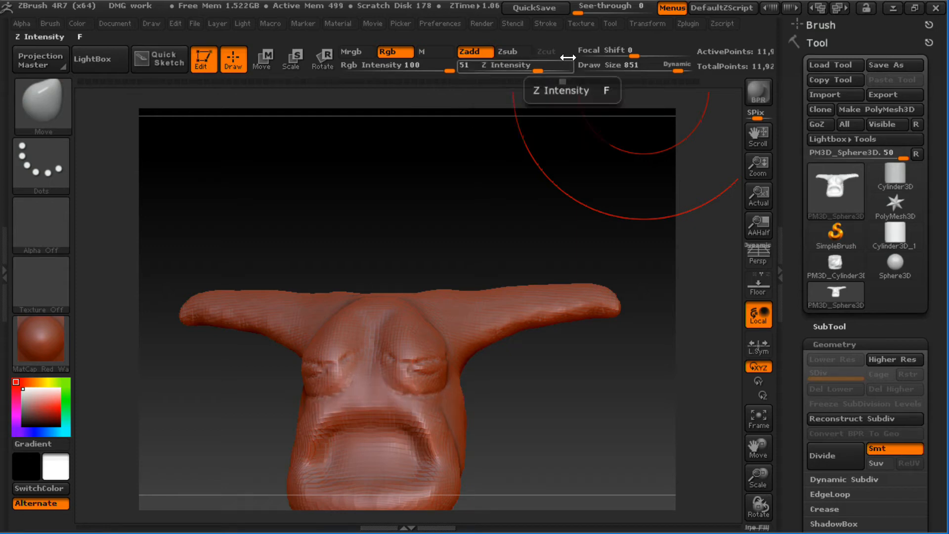
- Review the Undo History preferences, including the maximum history length and the deletion warning
click(440, 23)
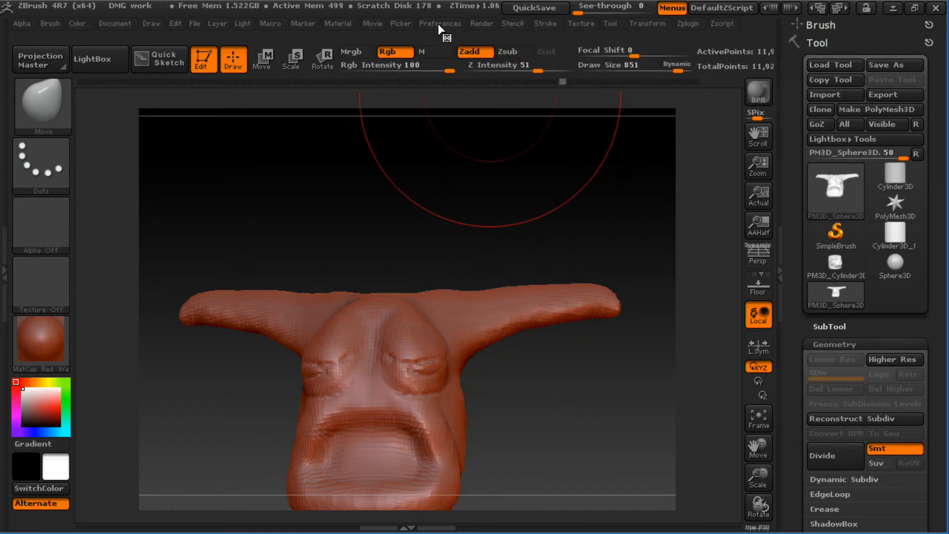
click(441, 23)
drag(551, 237, 543, 179)
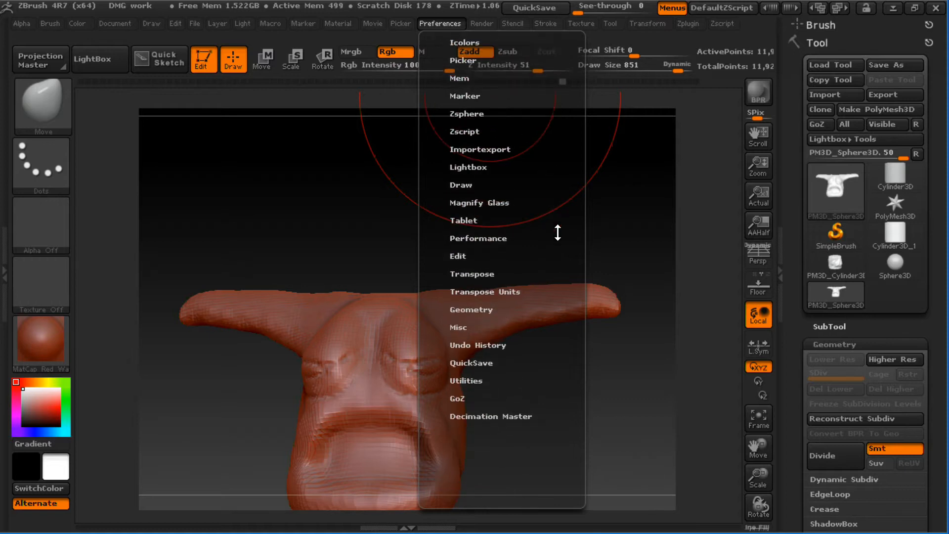
click(497, 344)
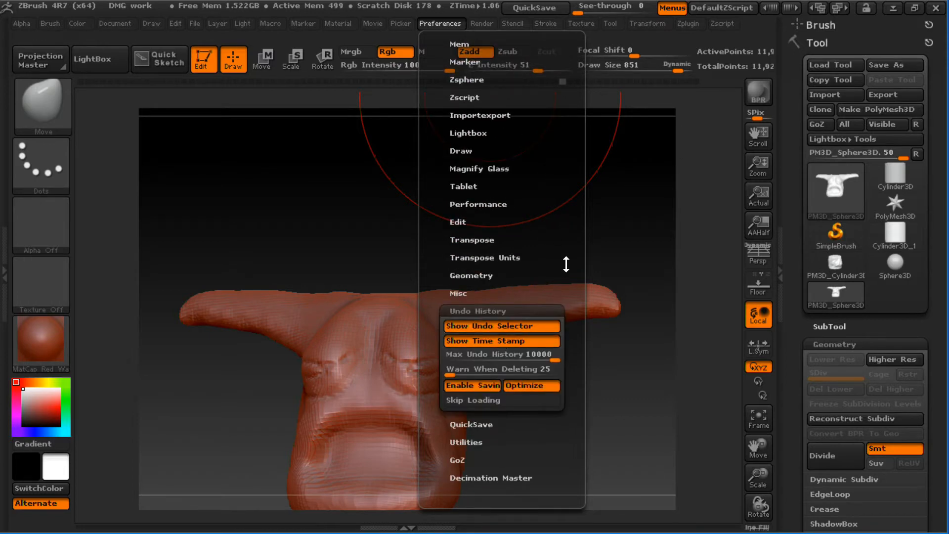
drag(568, 263, 561, 246)
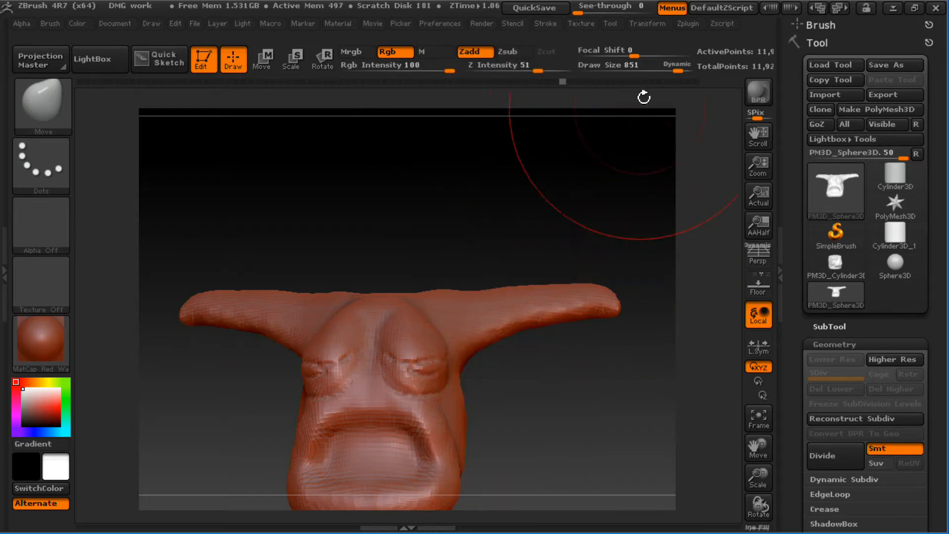
- Step further back in the undo history to before the bulging eyes were built
click(569, 81)
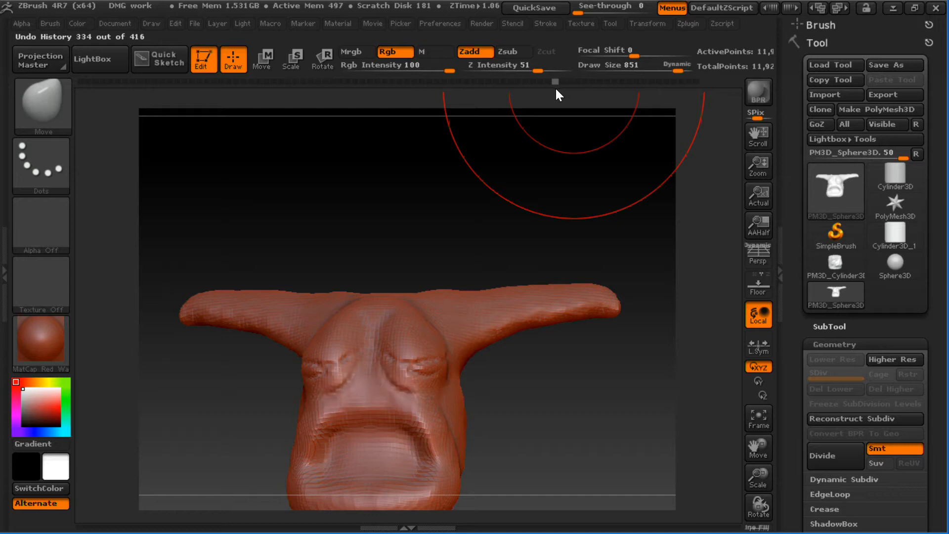
click(550, 91)
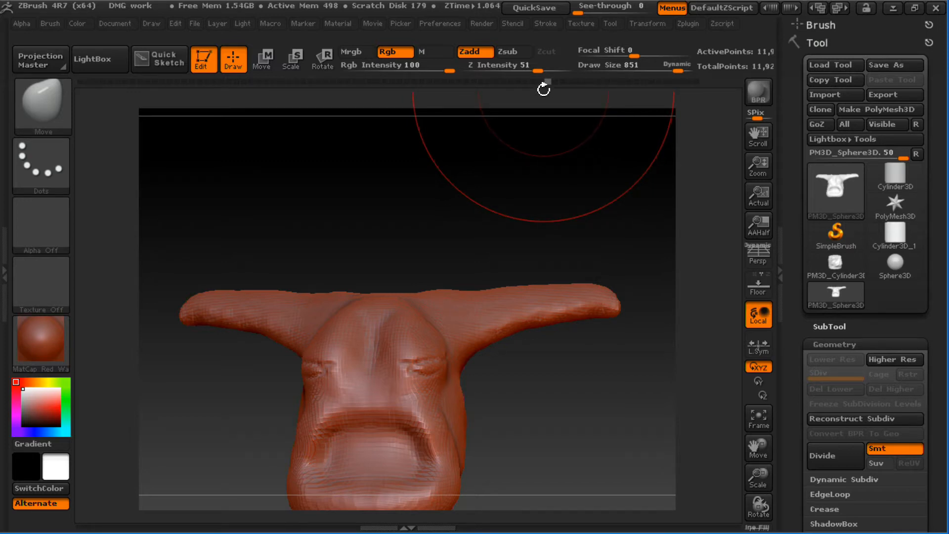
- Sculpt the brow area with the ClayBuildup brush at Draw Size 318 and Z Intensity 11, accepting the removal of the newer undo entries
mouse_move(524, 241)
mouse_down()
mouse_move(533, 169)
mouse_move(553, 242)
mouse_move(537, 397)
mouse_move(519, 214)
mouse_move(509, 370)
mouse_move(529, 323)
mouse_up()
mouse_move(513, 378)
alt+mouse_down()
mouse_move(527, 383)
mouse_move(529, 373)
alt+mouse_up()
key(b)
key(c)
key(b)
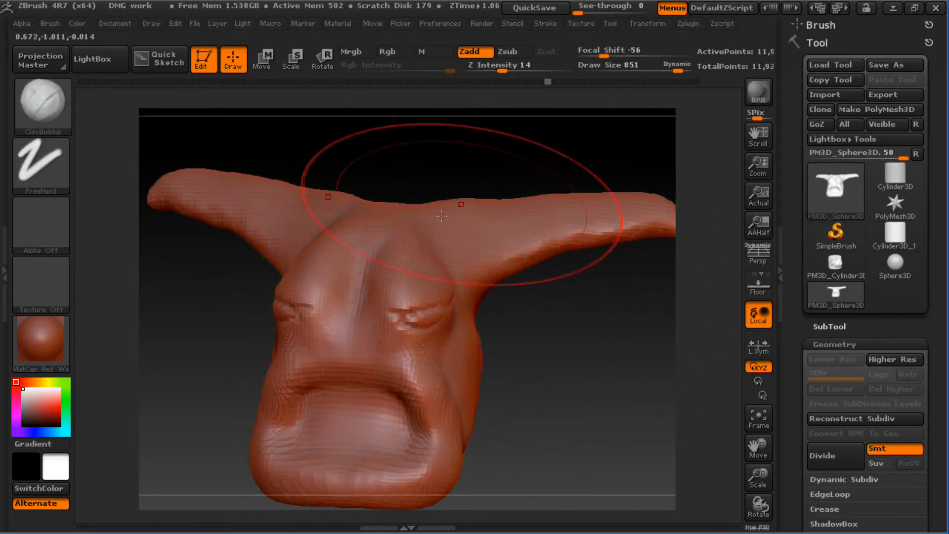
key(s)
mouse_move(388, 278)
mouse_down()
mouse_move(357, 286)
mouse_move(395, 284)
mouse_move(368, 317)
mouse_up()
key(u)
key(u)
click(395, 281)
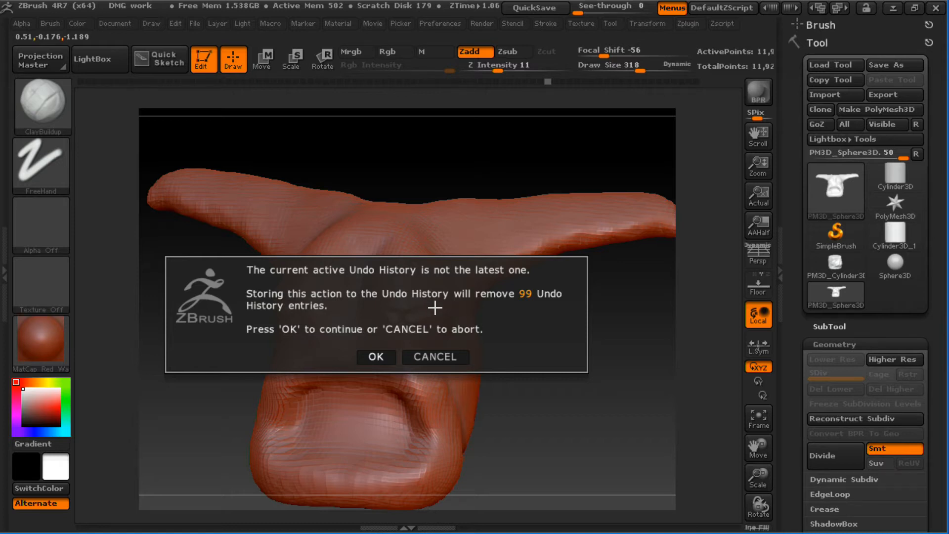
click(365, 360)
- Build up the nose bridge between the eyes with ClayBuildup at Draw Size 97 and Z Intensity 11, smoothing it lightly
drag(583, 348, 509, 352)
drag(447, 325, 403, 322)
key(s)
click(351, 306)
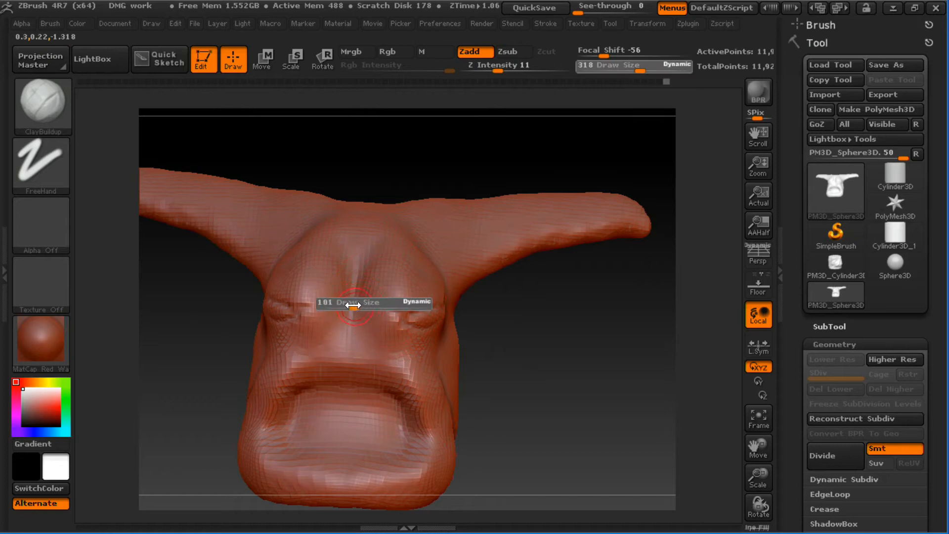
key(shift)
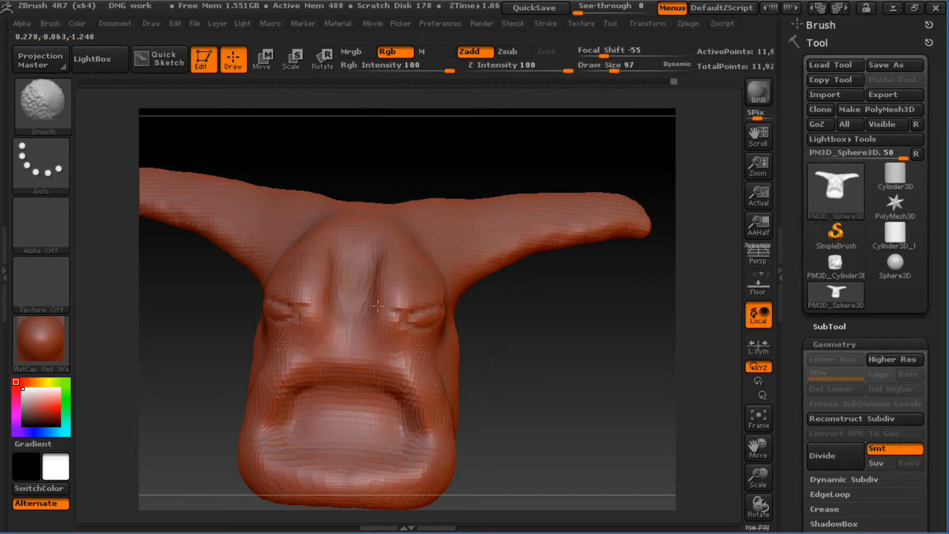
- Build rounded bulges over the eyes with ClayBuildup at Draw Size 217 and Z Intensity 11, and smooth them
drag(474, 306, 435, 313)
mouse_move(406, 347)
mouse_down()
mouse_move(403, 317)
mouse_move(441, 303)
mouse_move(456, 272)
mouse_up()
key(s)
click(418, 315)
right_drag(458, 271, 453, 256)
mouse_move(453, 256)
shift+mouse_down()
mouse_move(411, 212)
mouse_move(416, 263)
shift+mouse_up()
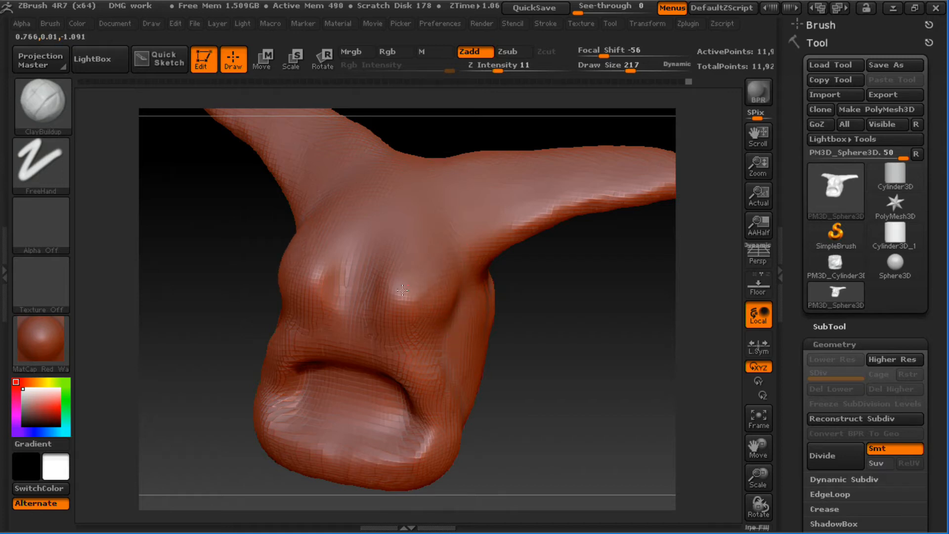
shift+drag(447, 281, 424, 292)
- Carve creases along the inner and lower edges of the eye bulges with Dam_Standard at Draw Size 302 and Z Intensity 14
mouse_move(512, 326)
mouse_down()
mouse_move(549, 329)
mouse_move(536, 316)
mouse_up()
key(b)
key(d)
key(s)
key(s)
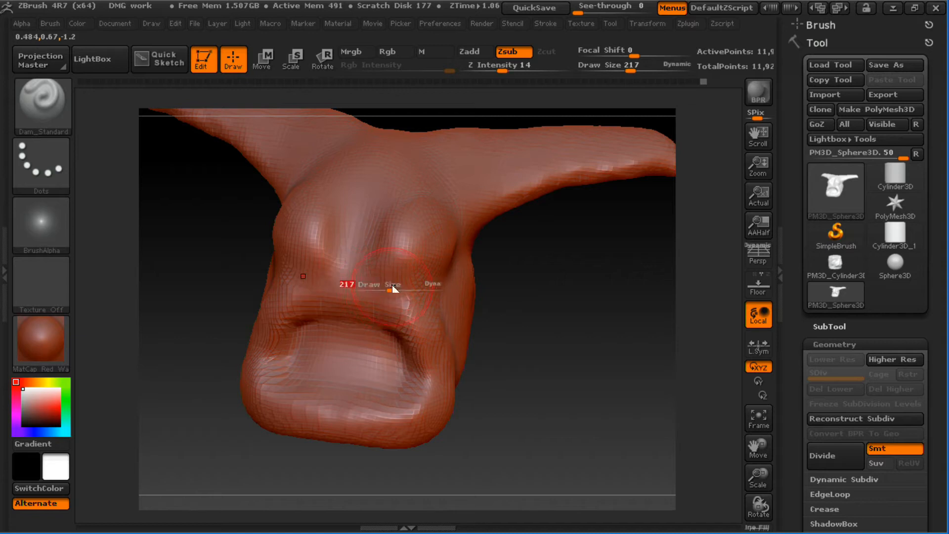
drag(393, 289, 401, 288)
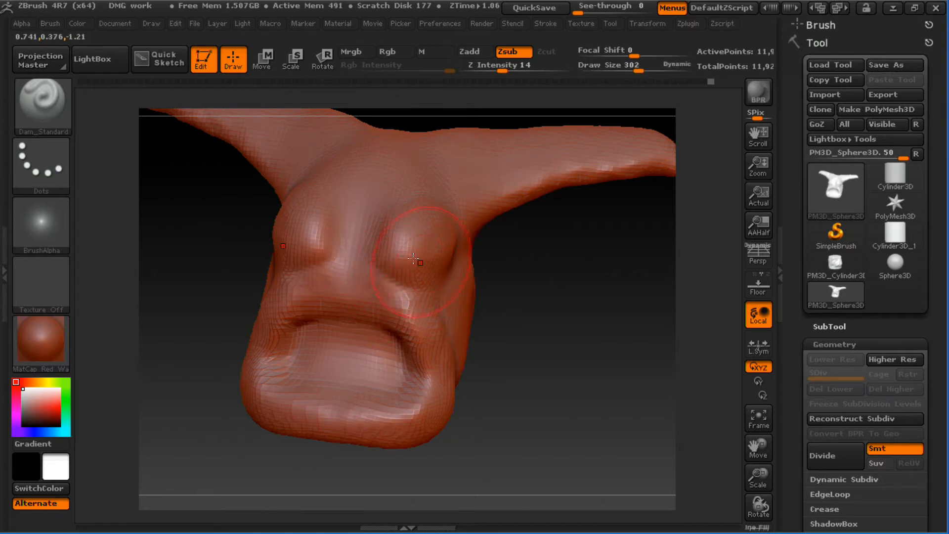
key(u)
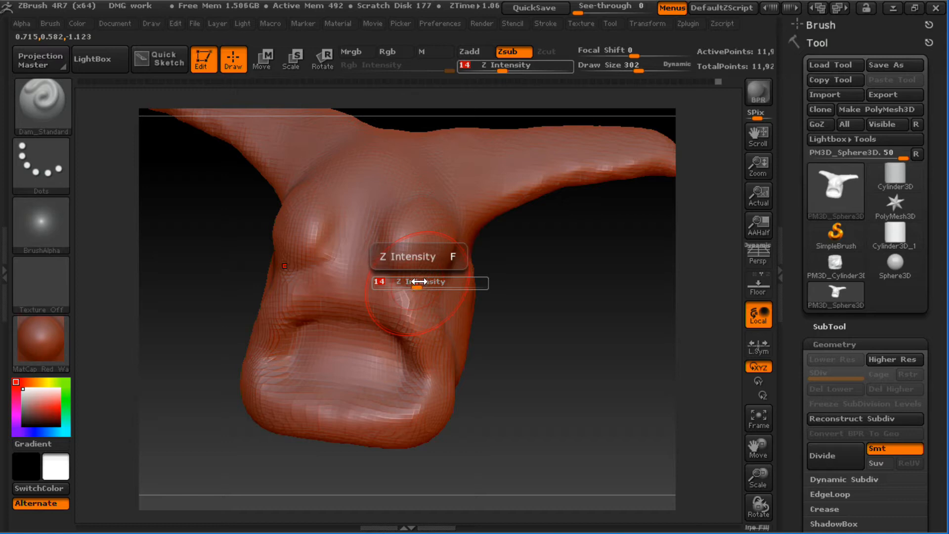
click(416, 278)
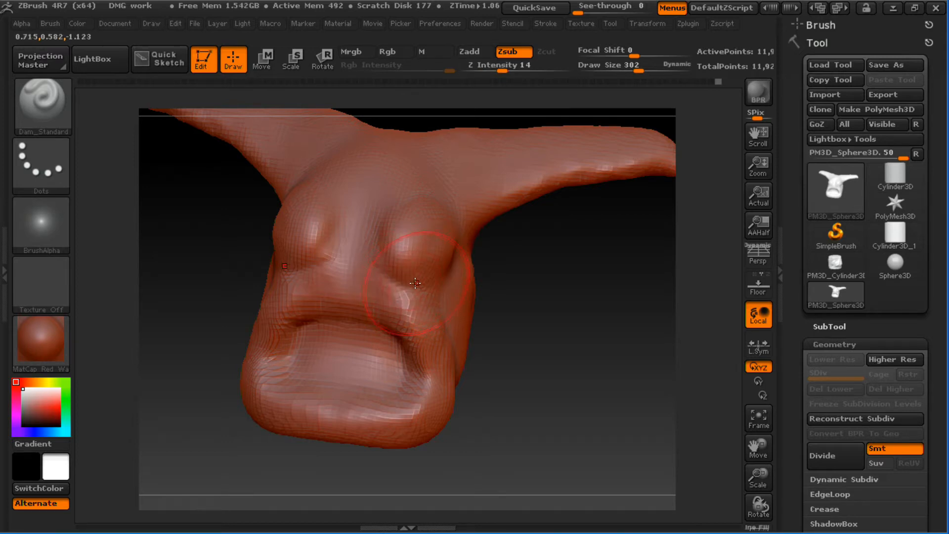
mouse_move(375, 257)
mouse_down()
mouse_move(390, 252)
mouse_move(380, 248)
mouse_up()
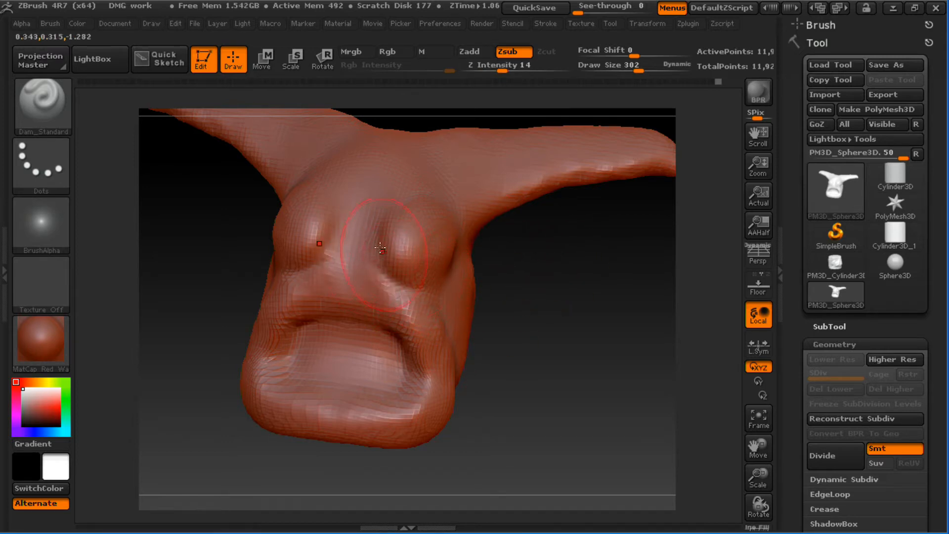
- Carve the crease around the outer side of the eye bulges with Dam_Standard at Draw Size 302 and Z Intensity 14
drag(539, 294, 429, 230)
drag(431, 287, 476, 261)
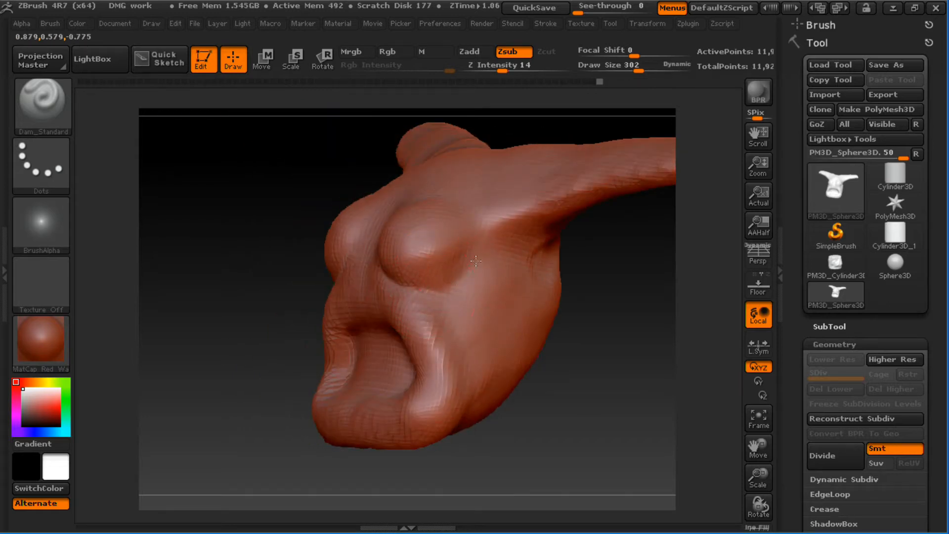
alt+drag(601, 298, 648, 341)
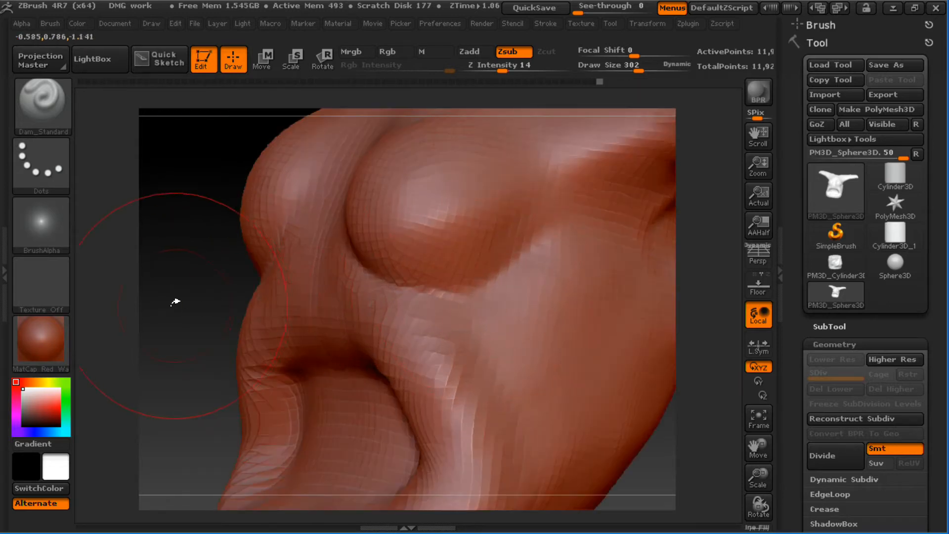
drag(176, 301, 210, 299)
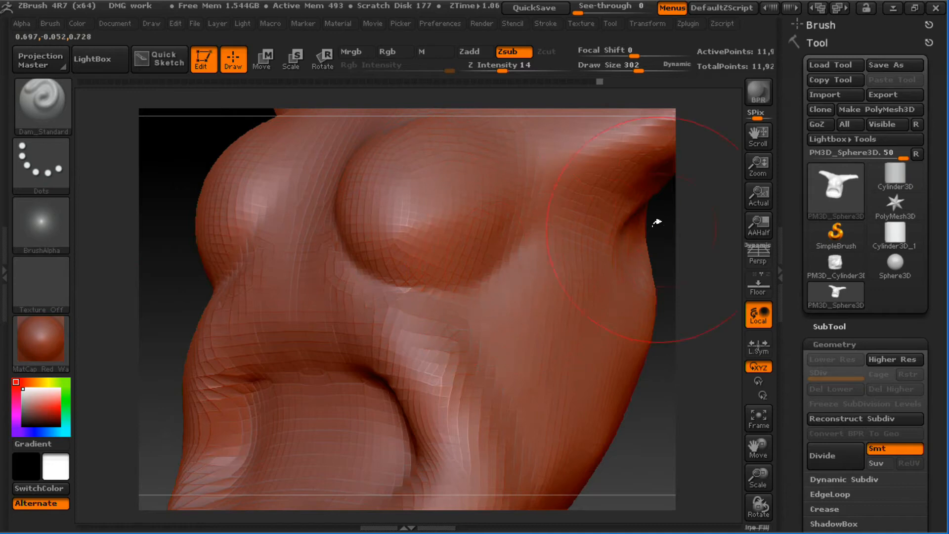
drag(657, 222, 684, 210)
mouse_move(643, 242)
mouse_down()
mouse_move(632, 250)
mouse_move(415, 235)
mouse_up()
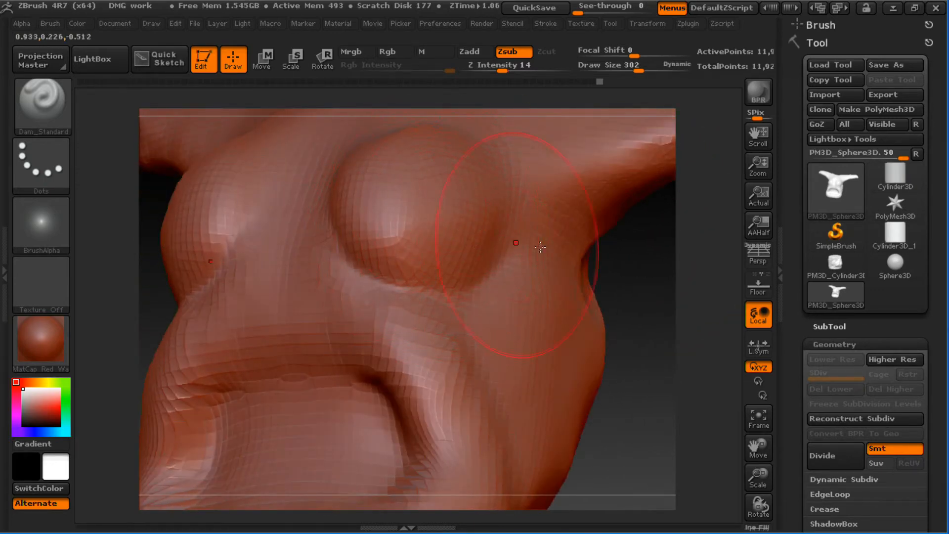
- Reshape the rounded bulges above the mouth with the Move brush at a draw size of 168
drag(633, 273, 612, 231)
key(b)
key(m)
key(v)
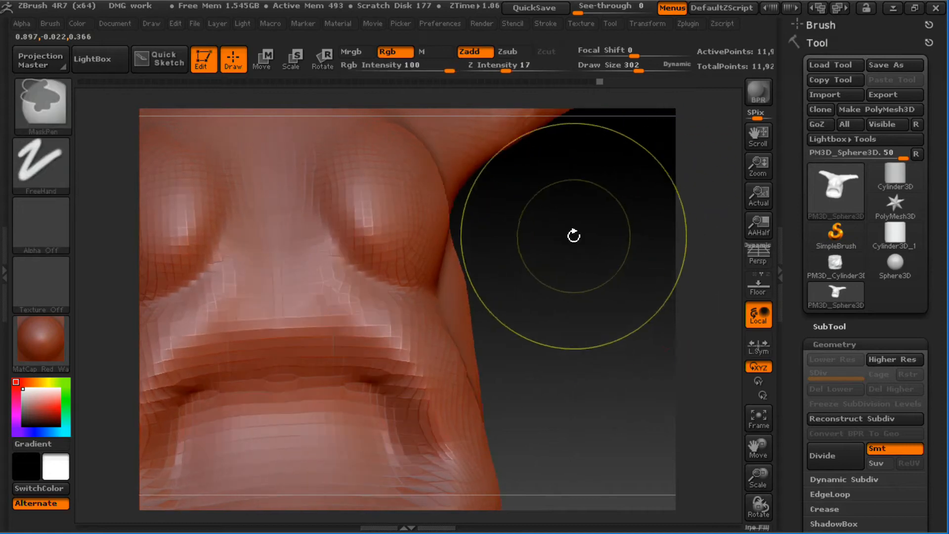
key(s)
mouse_move(446, 234)
mouse_down()
mouse_move(432, 234)
mouse_move(509, 257)
mouse_up()
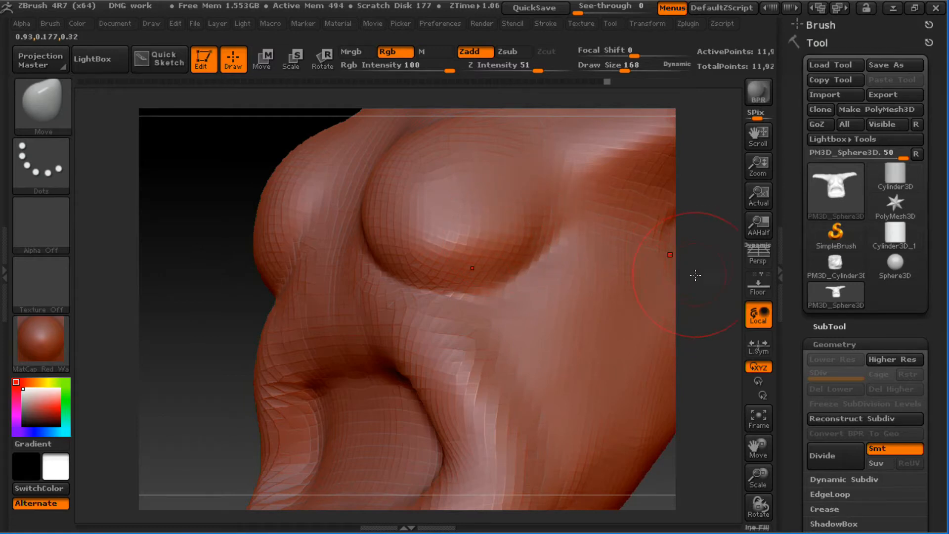
- Build up the lower part of the bulge with the ClayBuildup brush at a draw size of 120
drag(696, 276, 627, 237)
key(b)
key(c)
key(b)
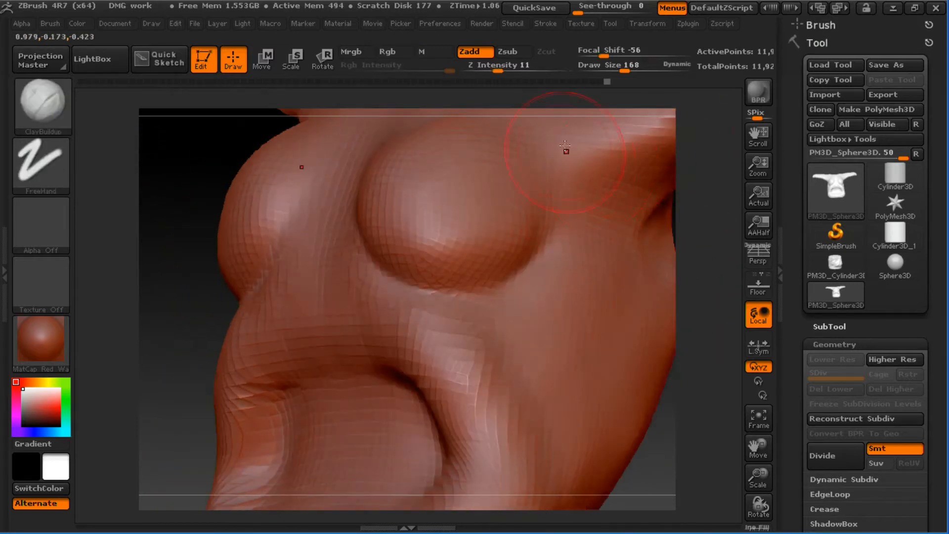
key(s)
drag(429, 242, 446, 244)
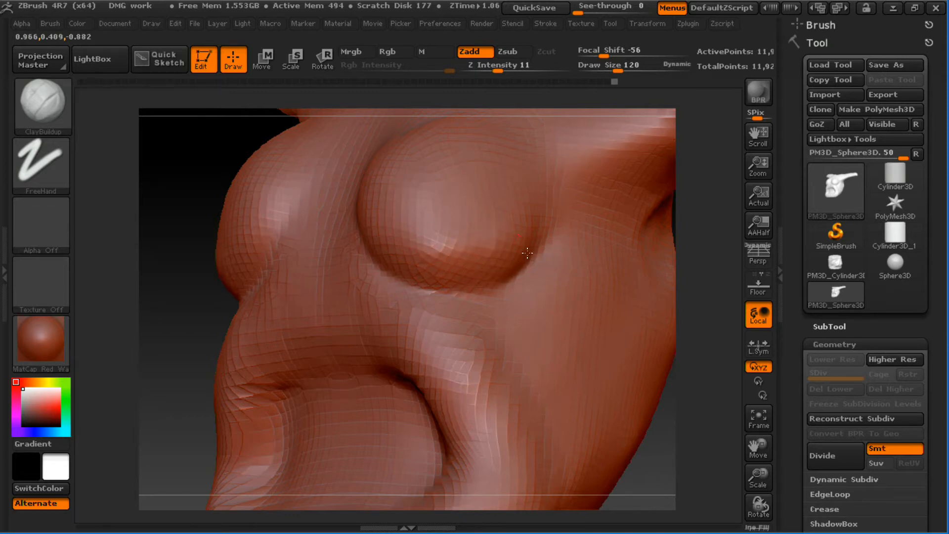
mouse_move(531, 229)
mouse_down()
mouse_move(431, 241)
mouse_move(467, 227)
mouse_up()
- Fill out the bulge's lower outer side at a draw size of 217 and undo the last oversized buildup
key(s)
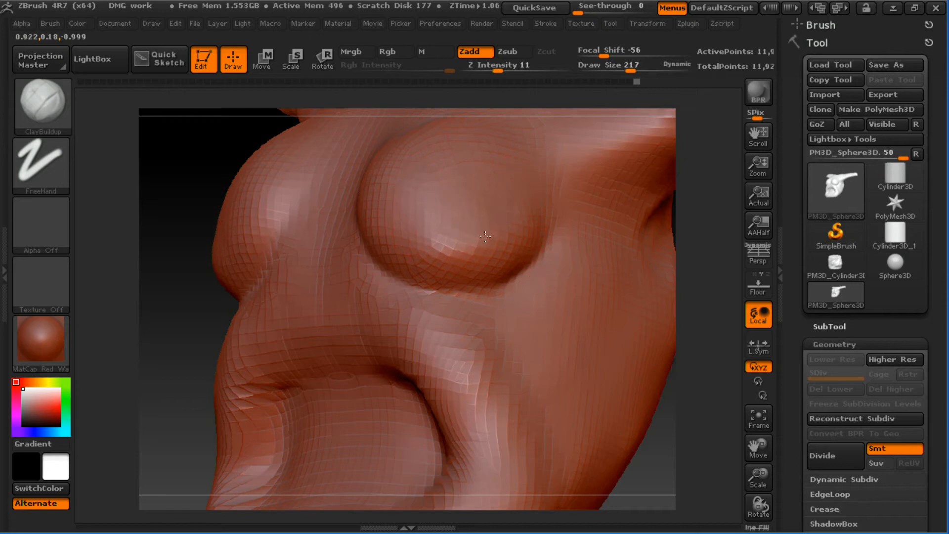
mouse_move(666, 279)
mouse_down()
mouse_move(717, 272)
mouse_move(533, 220)
mouse_move(538, 181)
mouse_up()
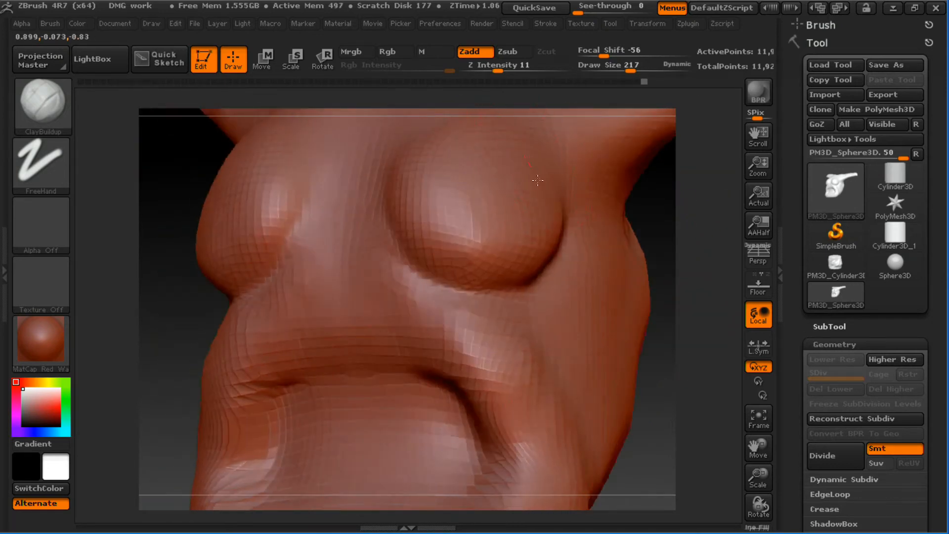
drag(557, 224, 560, 247)
mouse_move(519, 202)
mouse_down()
mouse_move(461, 191)
mouse_move(494, 167)
mouse_move(481, 212)
mouse_up()
mouse_move(504, 247)
mouse_down()
mouse_move(527, 235)
mouse_move(539, 264)
mouse_up()
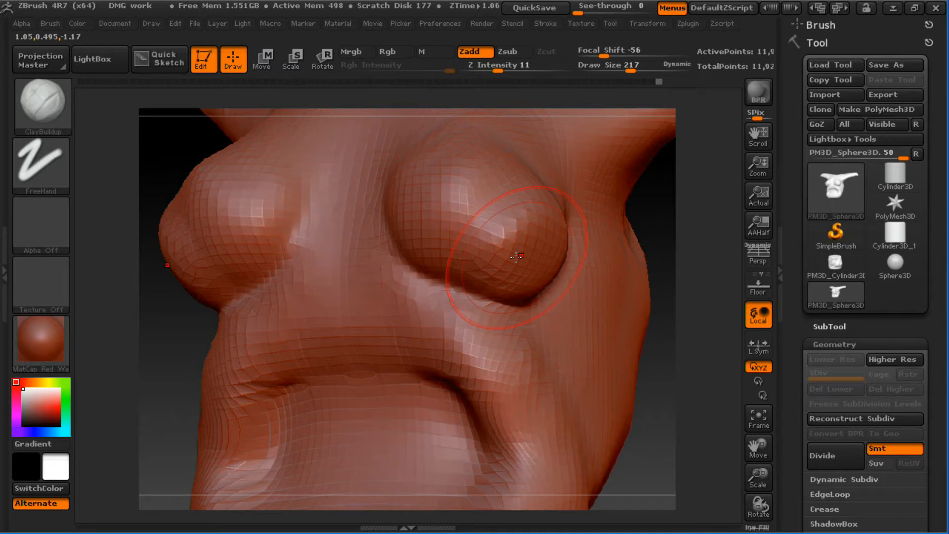
key(ctrl+z)
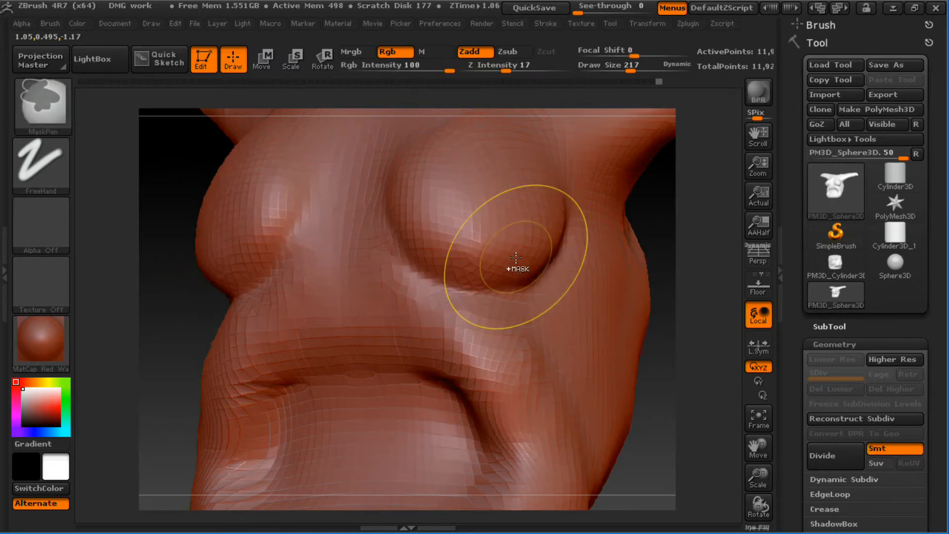
- Build up the area between the two bulges and the upper lip, reducing the draw size to 168
key(s)
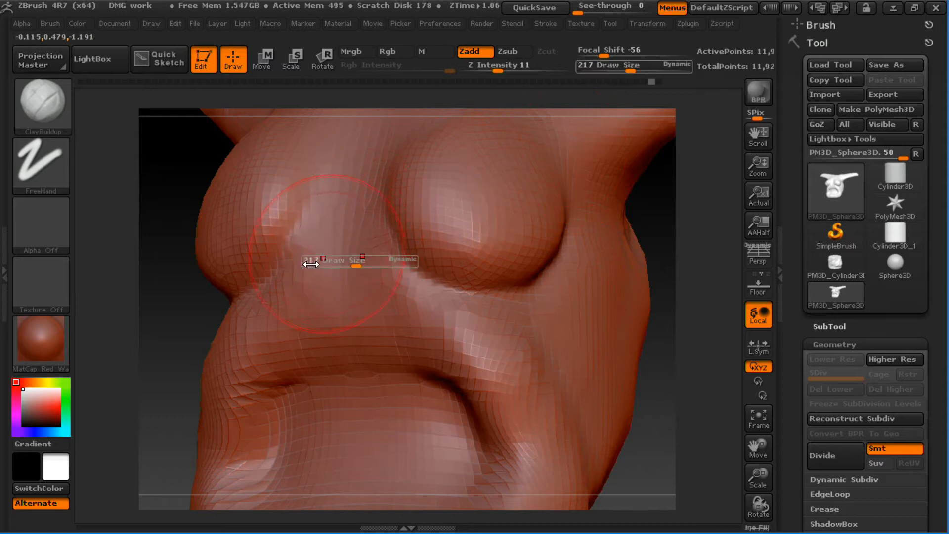
drag(325, 249, 305, 263)
drag(161, 314, 267, 306)
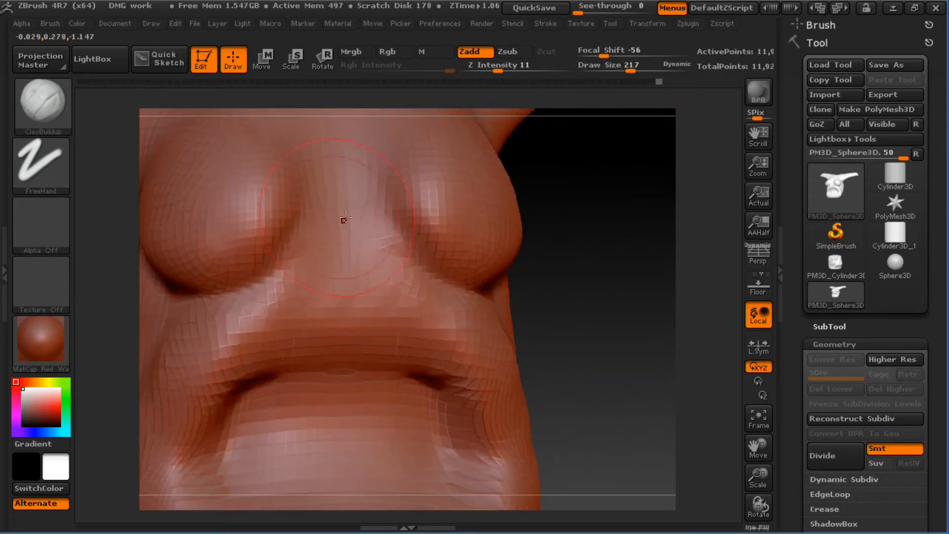
key(s)
drag(323, 233, 312, 233)
mouse_move(257, 315)
mouse_down()
mouse_move(285, 288)
mouse_move(300, 299)
mouse_up()
mouse_move(301, 273)
mouse_down()
mouse_move(302, 283)
mouse_move(369, 294)
mouse_move(333, 315)
mouse_move(360, 302)
mouse_up()
- Add clay along the upper lip's edge with the draw size reduced to 69
key(s)
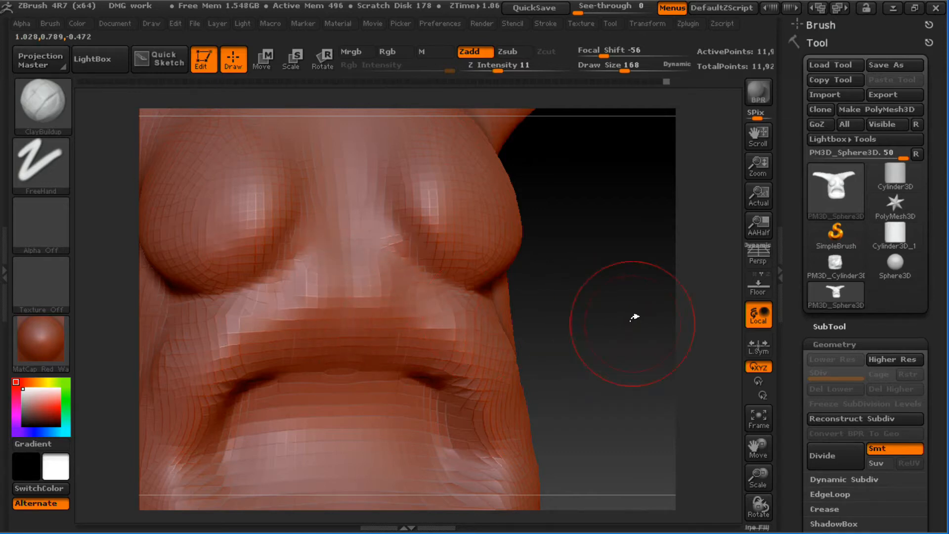
drag(635, 318, 629, 366)
key(s)
drag(320, 379, 305, 380)
mouse_move(253, 355)
mouse_down()
mouse_move(375, 367)
mouse_move(282, 355)
mouse_up()
mouse_move(534, 385)
mouse_down()
mouse_move(578, 365)
mouse_move(531, 233)
mouse_move(536, 329)
mouse_move(577, 269)
mouse_move(556, 284)
mouse_move(528, 255)
mouse_up()
- Switch to the Standard brush with focal shift 49, Z intensity 28 and draw size 351
key(1)
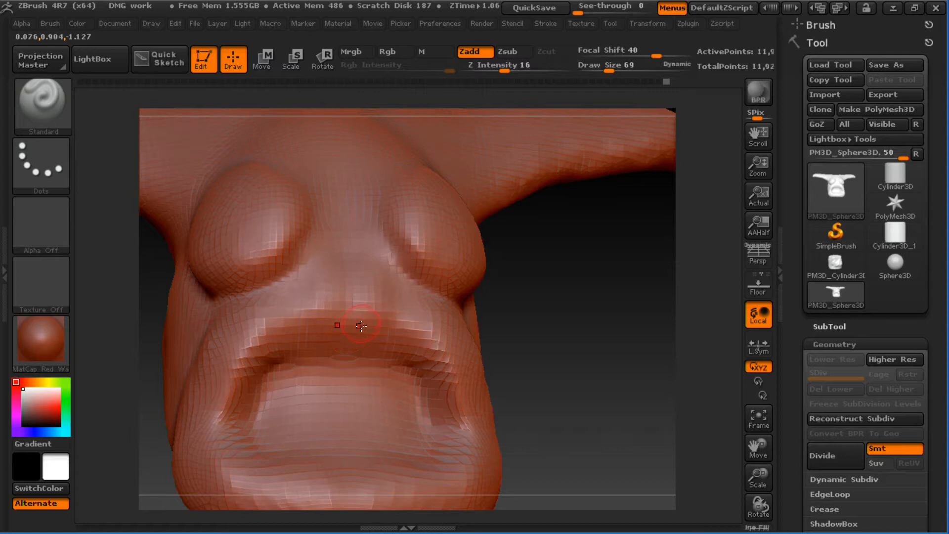
key(o)
click(374, 335)
key(o)
click(369, 334)
key(u)
click(392, 335)
key(s)
click(387, 335)
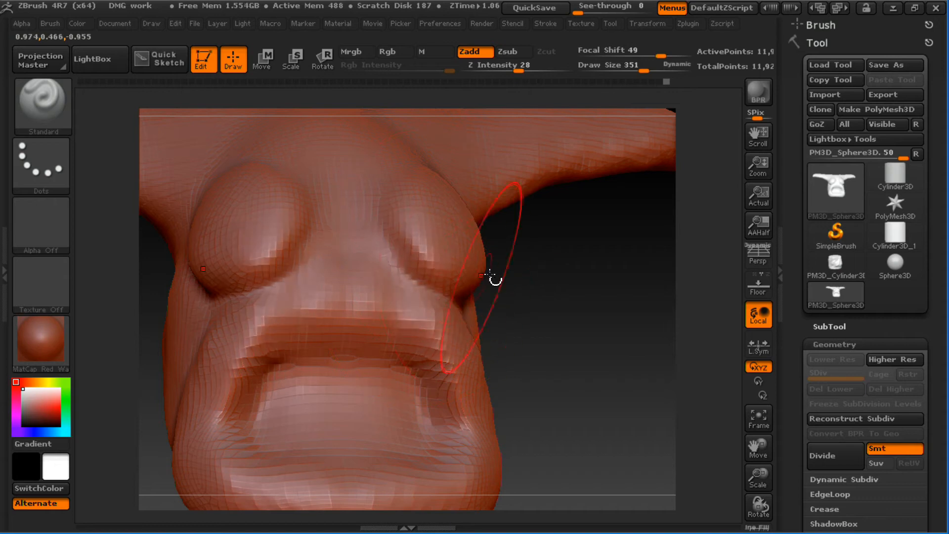
- Try to swell the outer side of the bulge with the Standard brush, undoing a stroke and enlarging the draw size to 825
drag(544, 277, 455, 292)
drag(444, 277, 498, 284)
key(ctrl+z)
key(s)
click(515, 274)
mouse_move(475, 237)
mouse_down()
mouse_move(506, 297)
mouse_move(539, 252)
mouse_move(515, 252)
mouse_move(508, 192)
mouse_move(483, 281)
mouse_up()
mouse_move(676, 278)
mouse_down()
mouse_move(692, 282)
mouse_move(674, 282)
mouse_up()
mouse_move(686, 231)
mouse_down()
mouse_move(663, 218)
mouse_move(730, 154)
mouse_move(790, 154)
mouse_up()
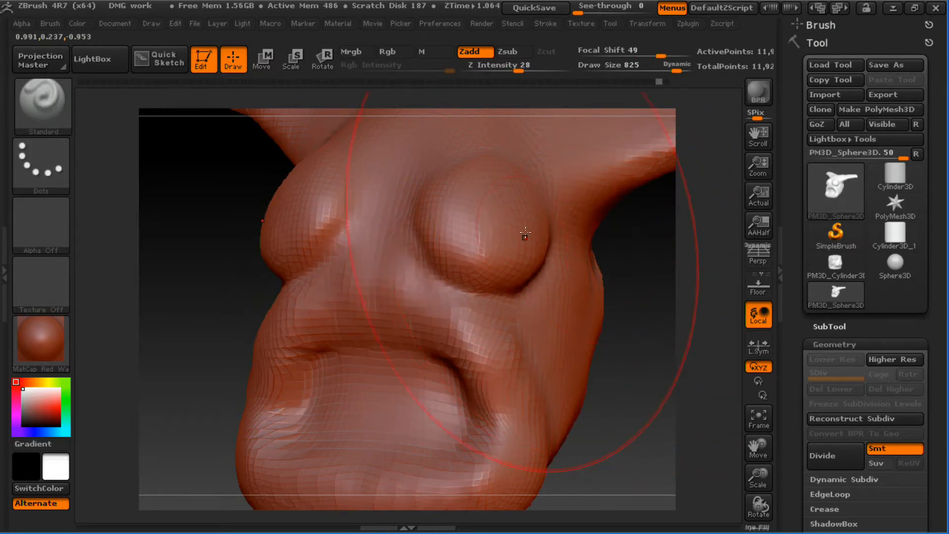
- Try to fill out the face around the bulges with ClayBuildup at draw size 568, and undo it
key(b)
key(c)
key(b)
key(s)
mouse_move(475, 233)
mouse_down()
mouse_move(492, 234)
mouse_move(467, 211)
mouse_move(473, 220)
mouse_move(453, 276)
mouse_move(472, 233)
mouse_move(462, 272)
mouse_move(469, 286)
mouse_up()
key(s)
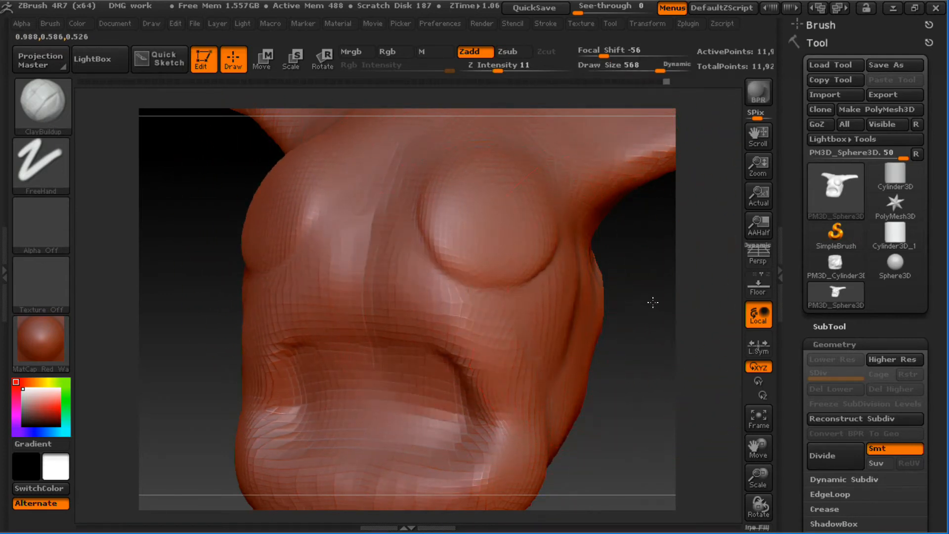
drag(654, 302, 523, 253)
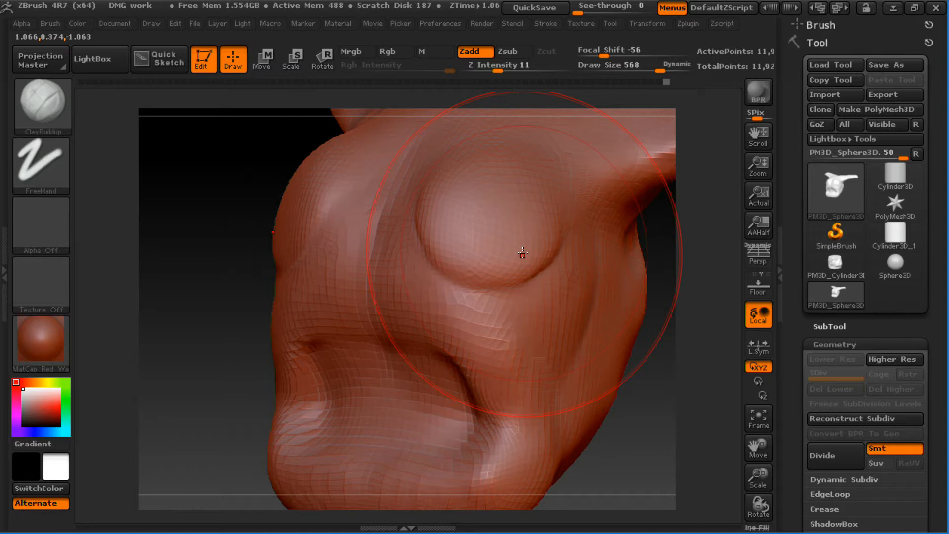
key(ctrl+z)
key(ctrl+z)
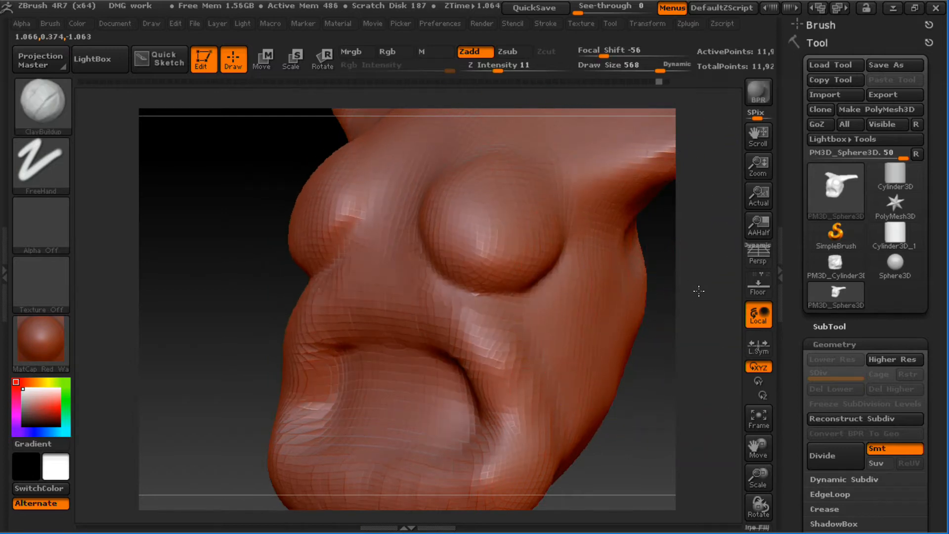
- Remesh the sculpt with DynaMesh at resolution 240 and smooth the faceted surface between the bulges and the upper lip
drag(699, 291, 682, 255)
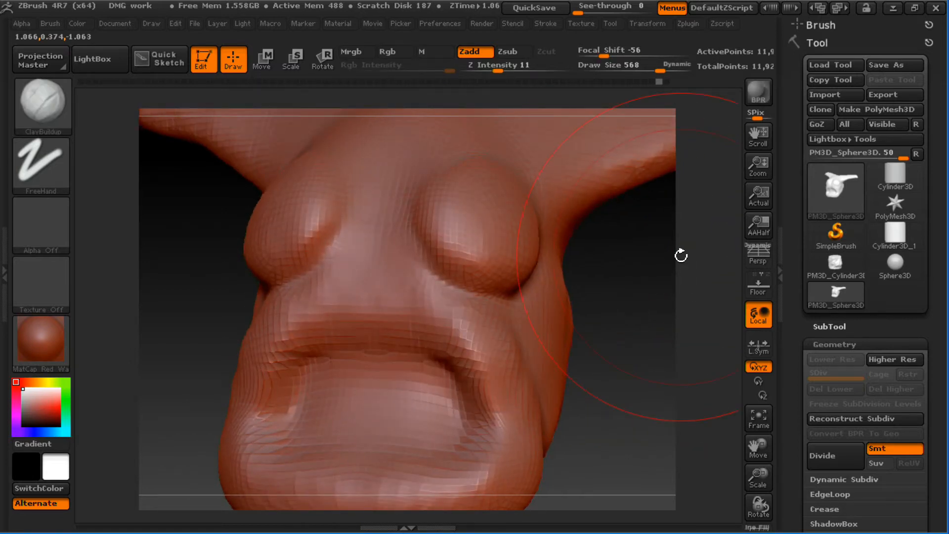
drag(603, 324, 621, 322)
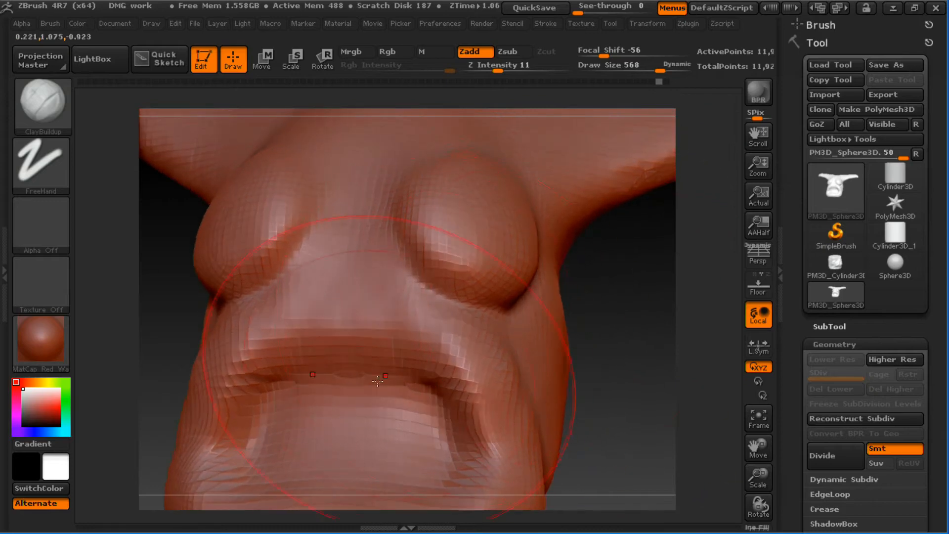
drag(875, 335, 879, 148)
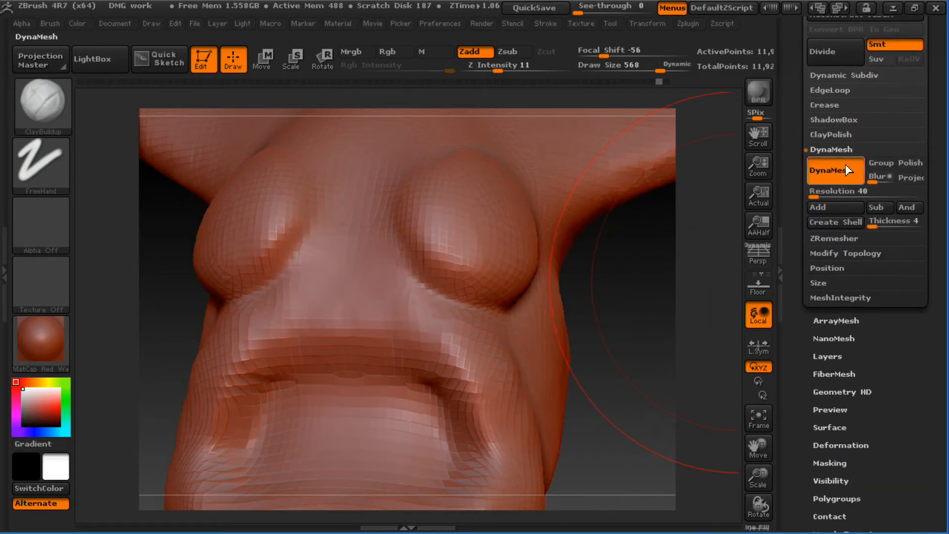
click(818, 192)
text(100)
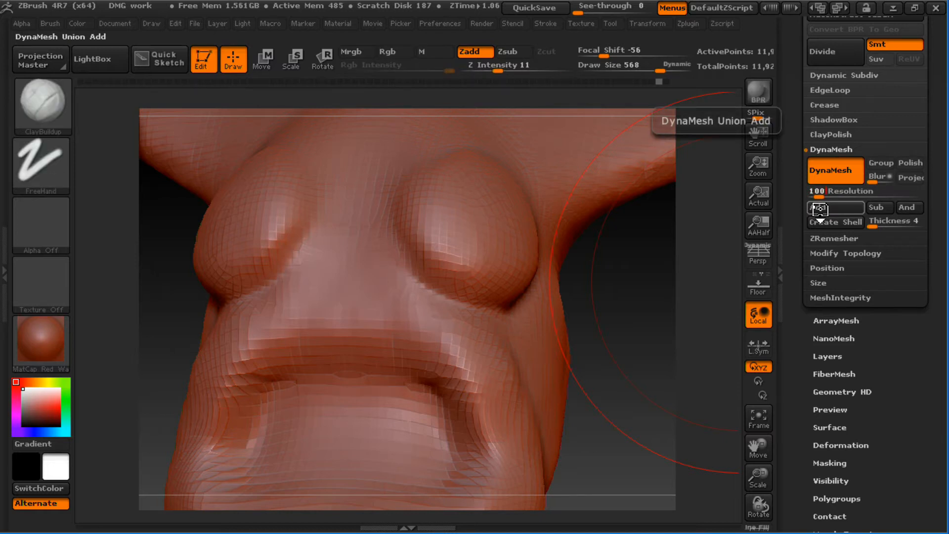
ctrl+drag(616, 273, 656, 363)
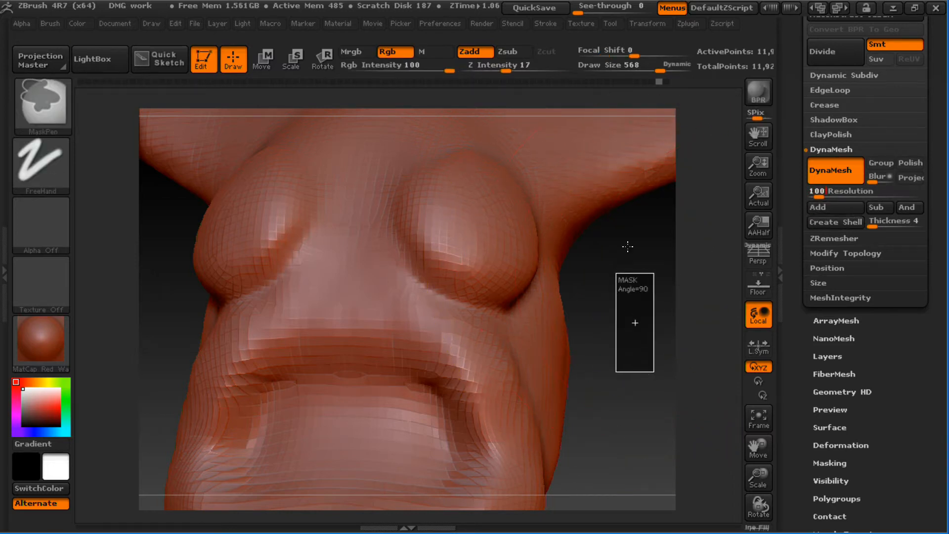
key(shift)
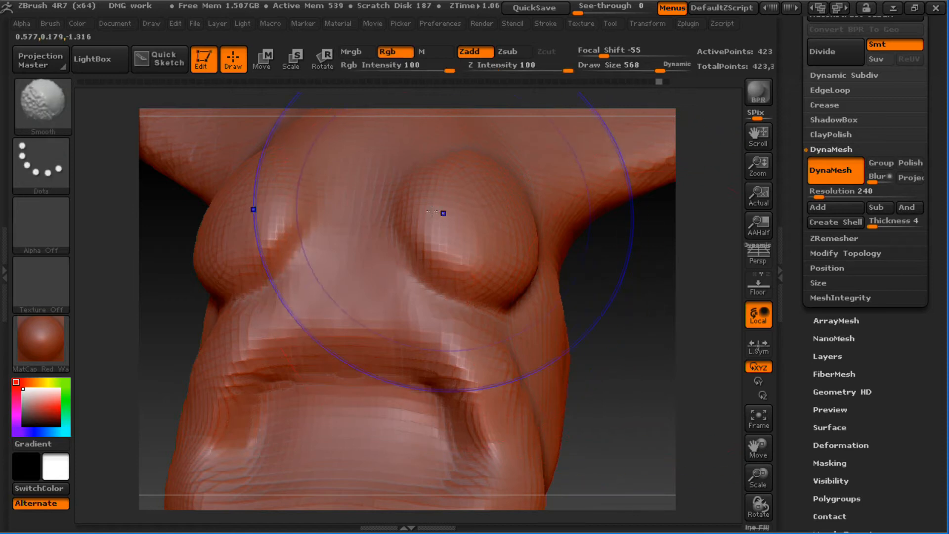
shift+drag(450, 298, 420, 317)
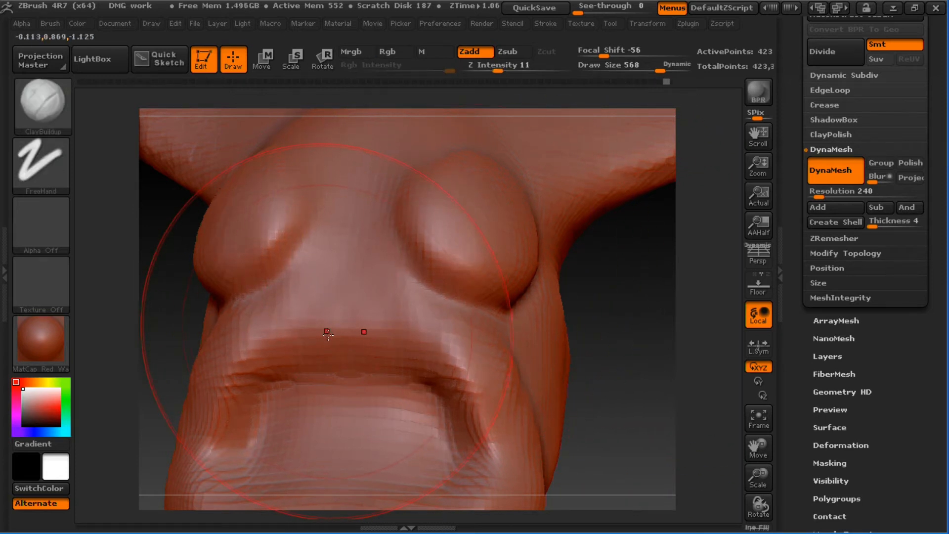
- Build up the upper lip and the mouth corners with short ClayBuildup strokes at a draw size of 76
key(s)
drag(330, 333, 307, 334)
key(s)
mouse_move(369, 333)
mouse_down()
mouse_move(342, 333)
mouse_move(372, 339)
mouse_move(396, 324)
mouse_move(422, 331)
mouse_move(428, 379)
mouse_up()
mouse_move(346, 346)
mouse_down()
mouse_move(374, 319)
mouse_move(479, 332)
mouse_move(475, 378)
mouse_move(496, 449)
mouse_up()
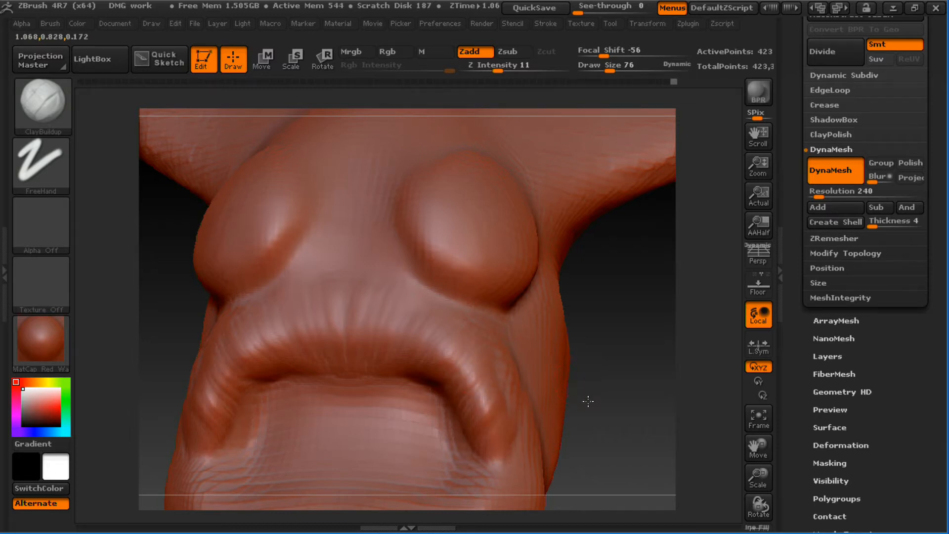
drag(587, 400, 548, 385)
drag(472, 431, 481, 461)
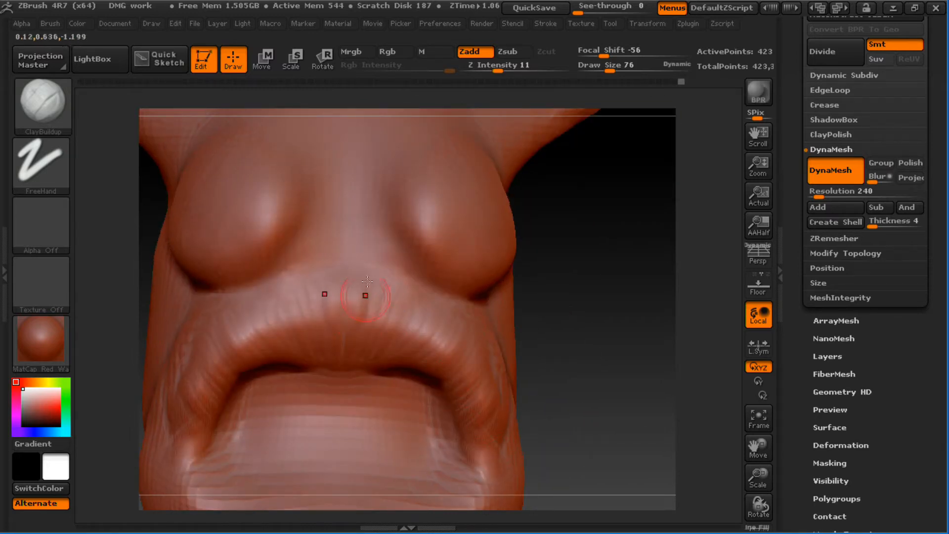
- Assign the square Alpha 28 to the brush and test it between the bulges, undoing the test strokes
mouse_move(544, 291)
mouse_down()
mouse_move(599, 248)
mouse_move(404, 250)
mouse_up()
click(47, 232)
click(269, 224)
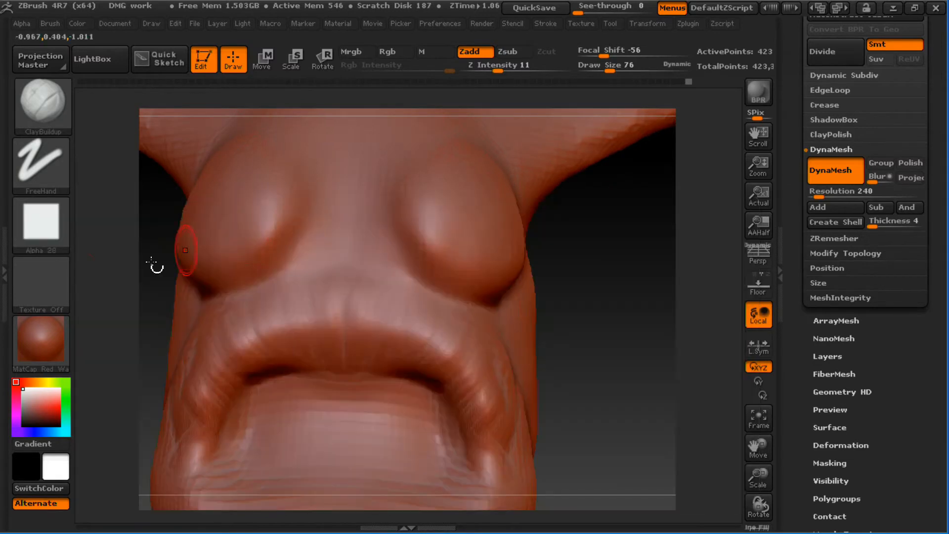
drag(388, 205, 396, 194)
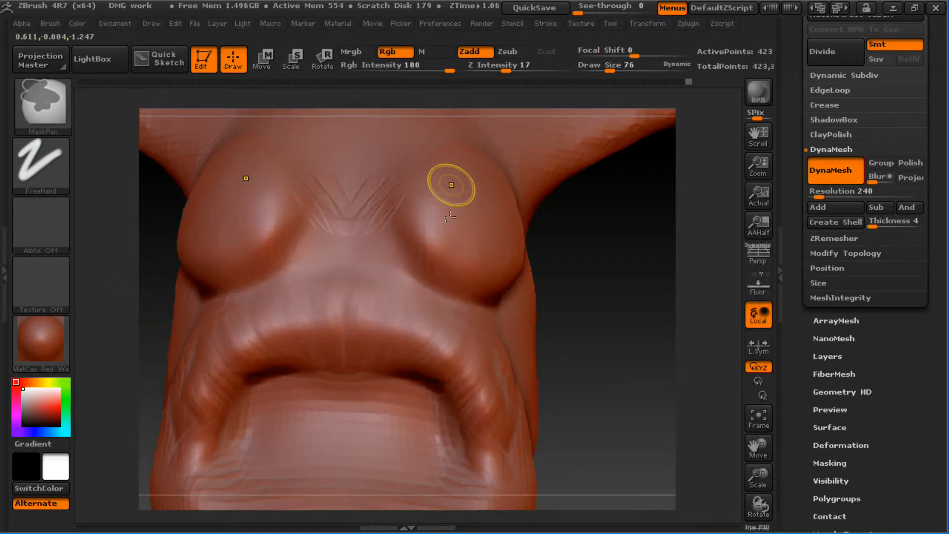
key(ctrl+z)
drag(426, 237, 469, 247)
key(ctrl+z)
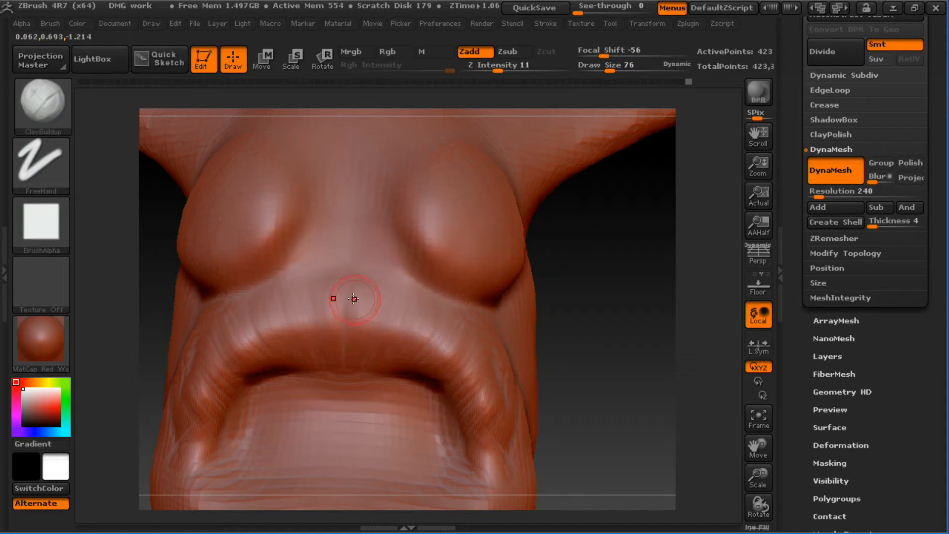
- Sculpt fine radial wrinkles across the upper lip and down to the mouth corners
drag(356, 299, 412, 325)
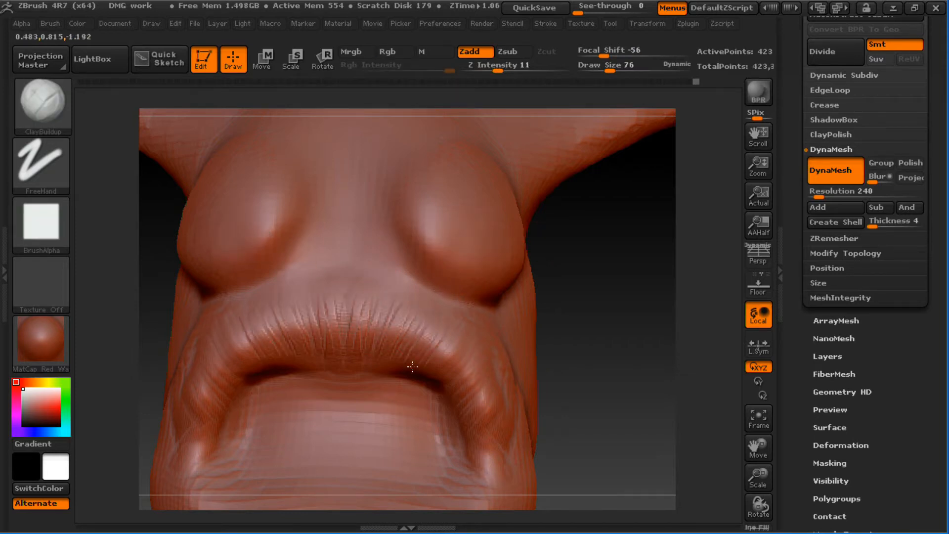
drag(447, 393, 480, 390)
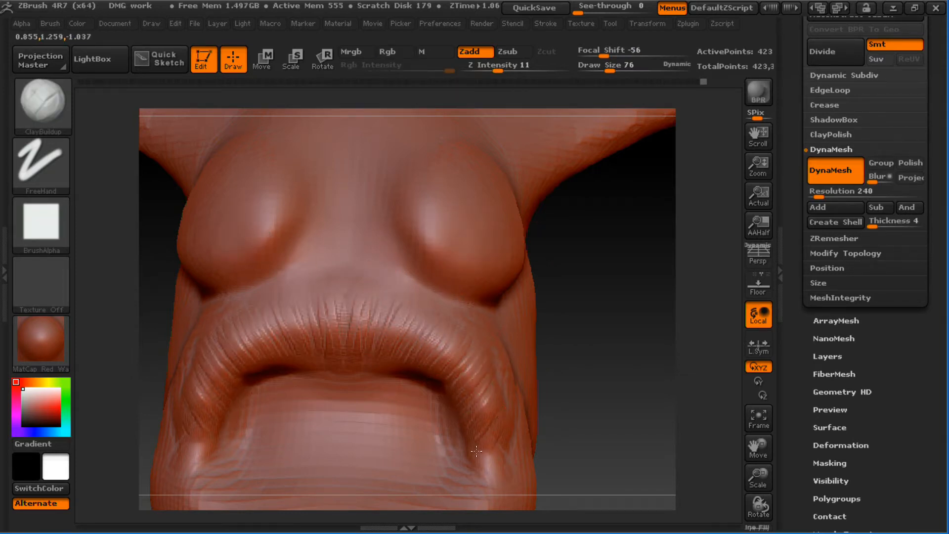
drag(476, 451, 487, 454)
- Extend the wrinkles from the upper lip up between the two bulges at a draw size of 97
alt+drag(574, 337, 563, 306)
key(bracketright)
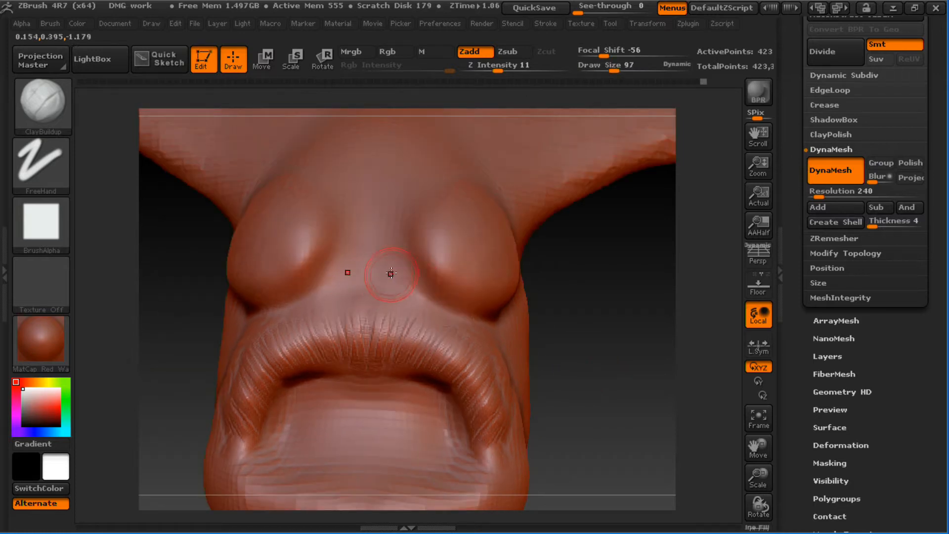
drag(400, 283, 419, 322)
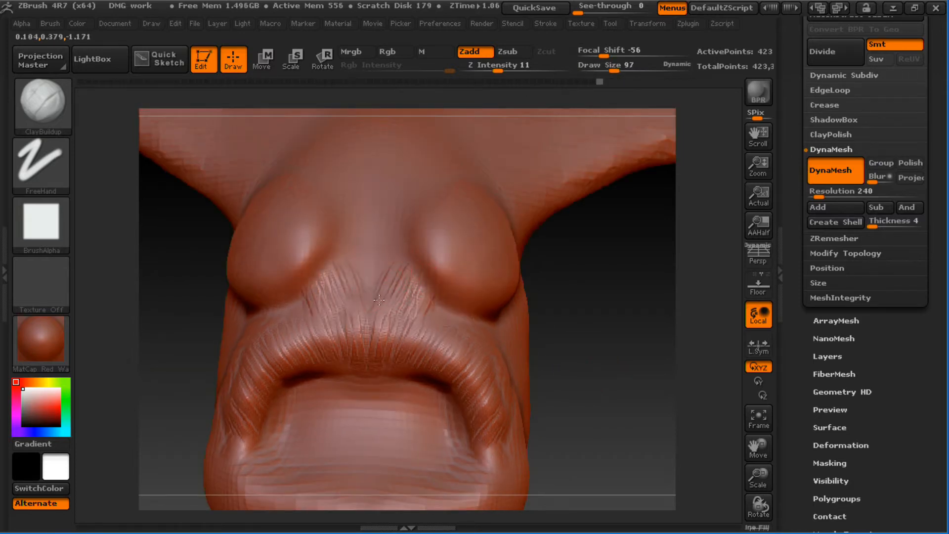
drag(376, 281, 385, 296)
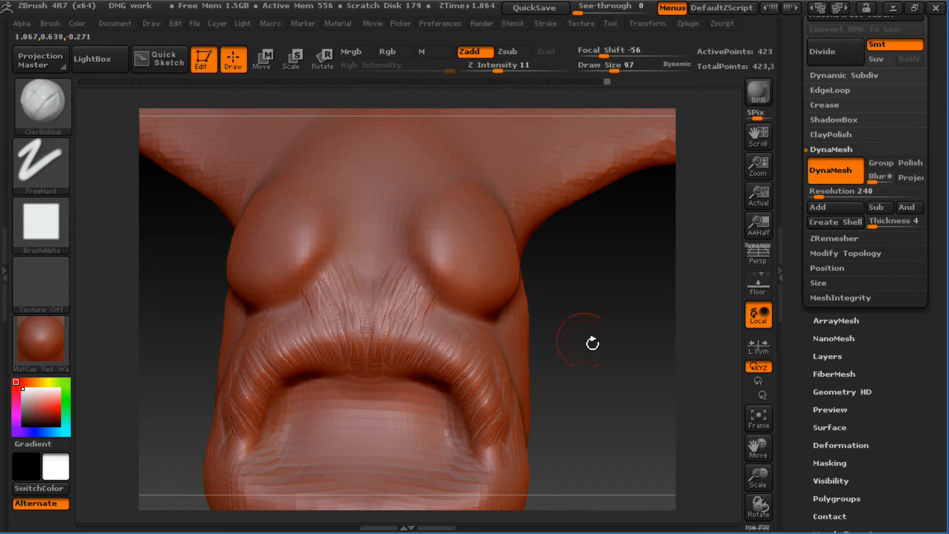
drag(592, 341, 599, 262)
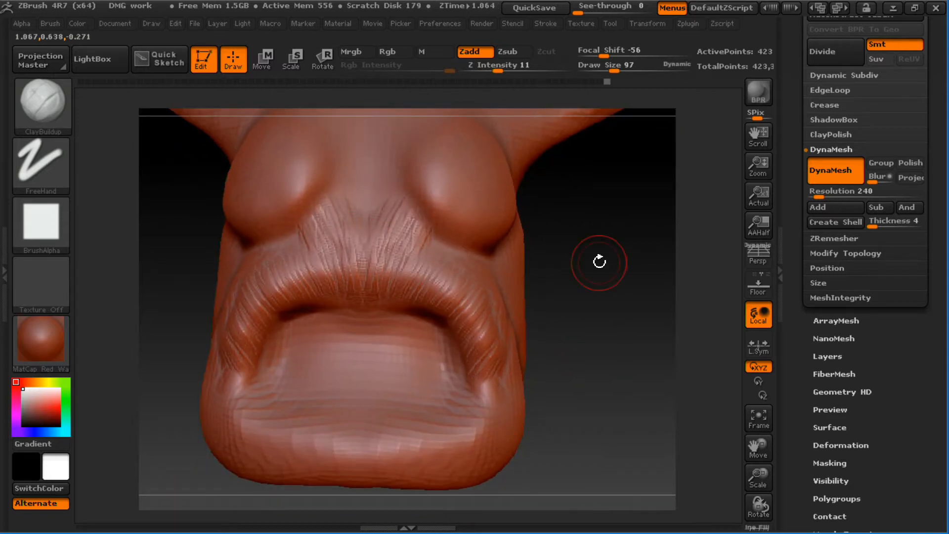
- Try swelling the wrinkled upper lip with the Standard brush at a draw size of 191, undoing the strokes
key(b)
key(s)
key(t)
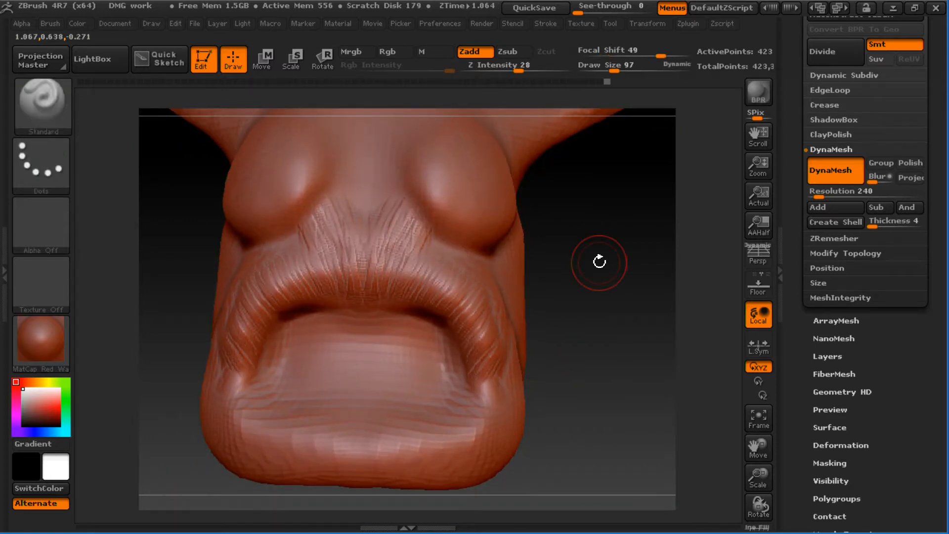
key(s)
drag(360, 291, 373, 290)
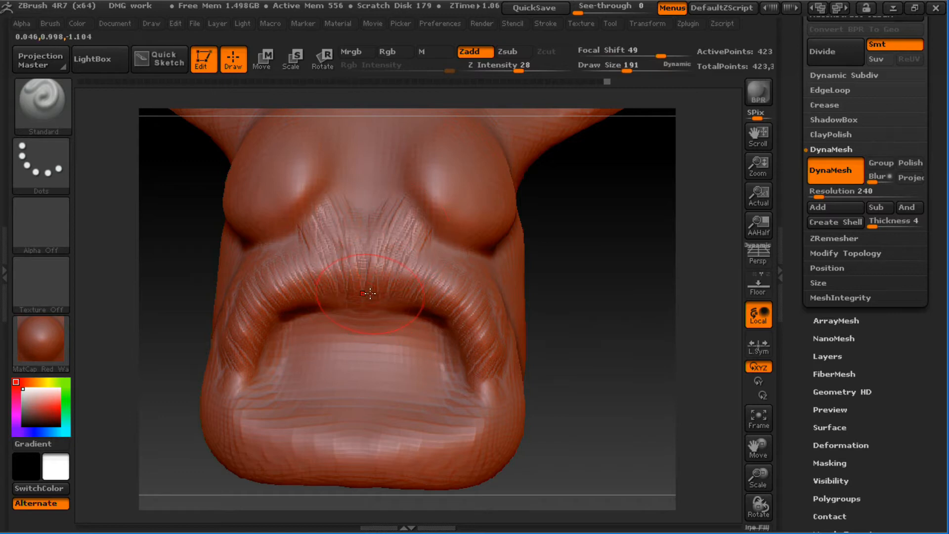
mouse_move(407, 288)
mouse_down()
mouse_move(447, 321)
mouse_move(474, 391)
mouse_up()
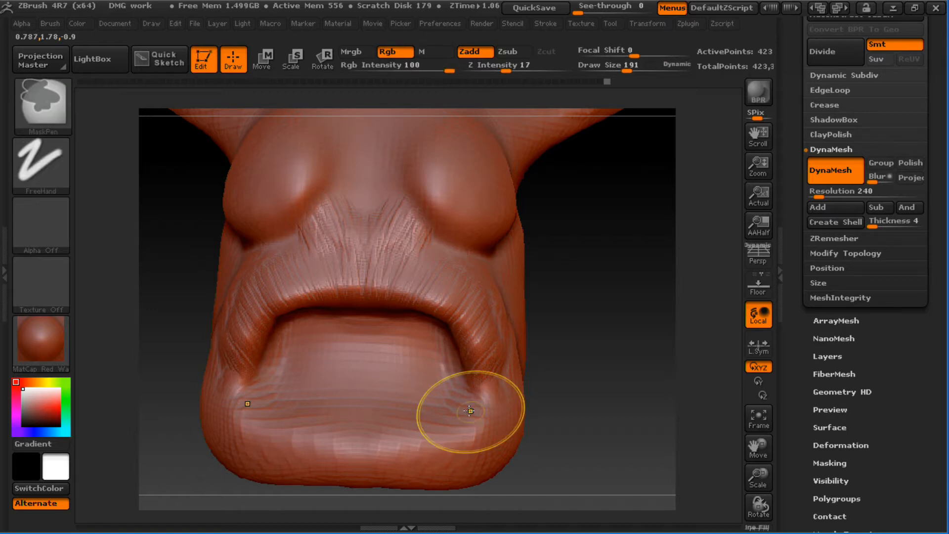
key(ctrl+z)
key(ctrl+z)
- Try a broad ClayBuildup stroke along the upper lip to the mouth corner, undoing it
key(b)
key(c)
key(b)
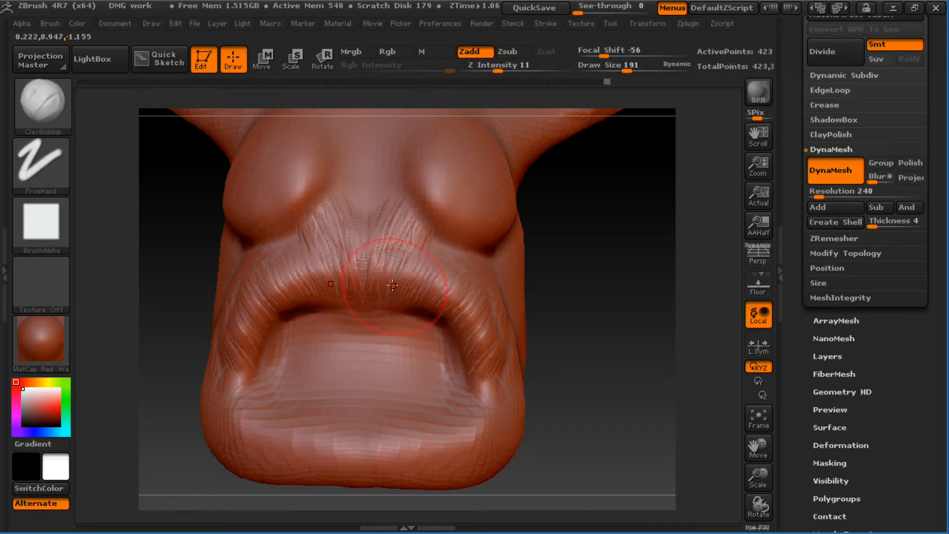
mouse_move(383, 265)
mouse_down()
mouse_move(467, 301)
mouse_move(482, 330)
mouse_up()
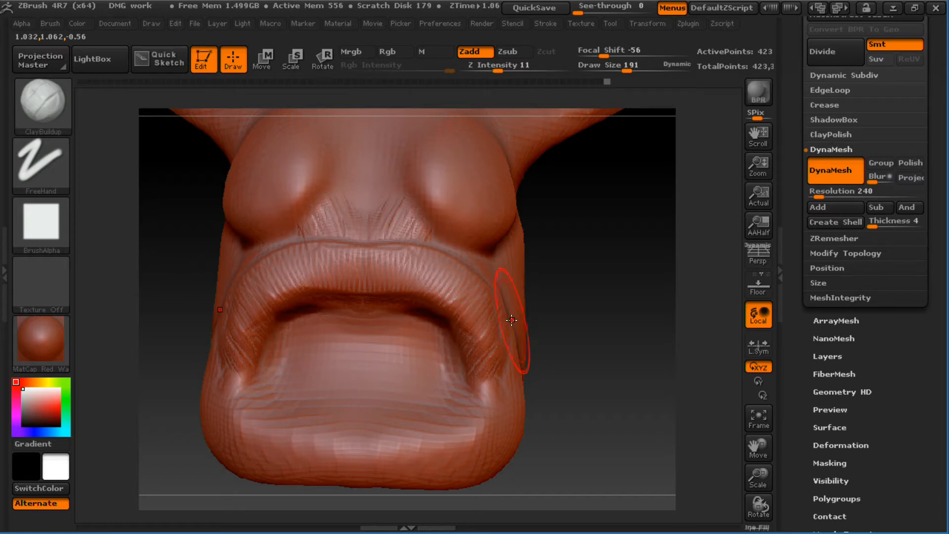
key(ctrl+z)
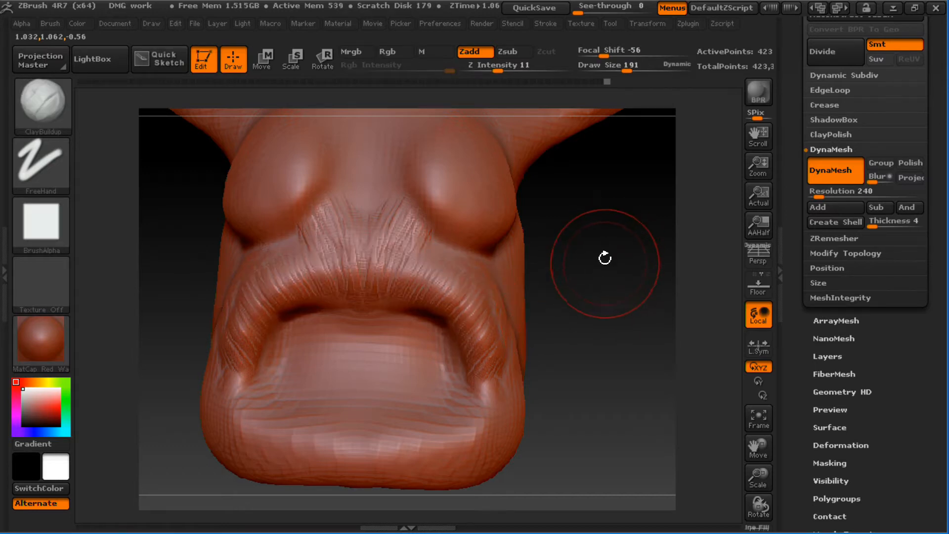
- Remesh the creature with DynaMesh at a resolution of 16 and check the coarse polygons
drag(603, 254, 597, 267)
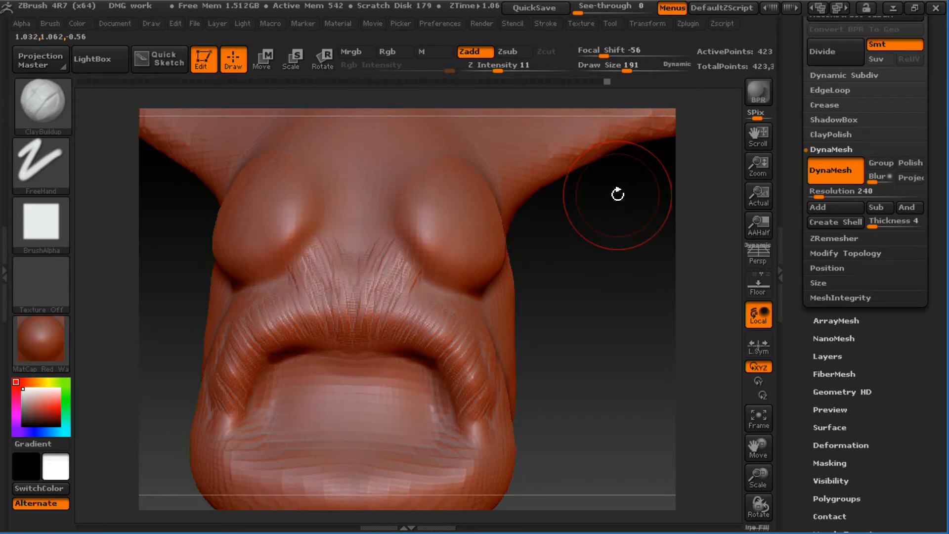
drag(582, 303, 604, 314)
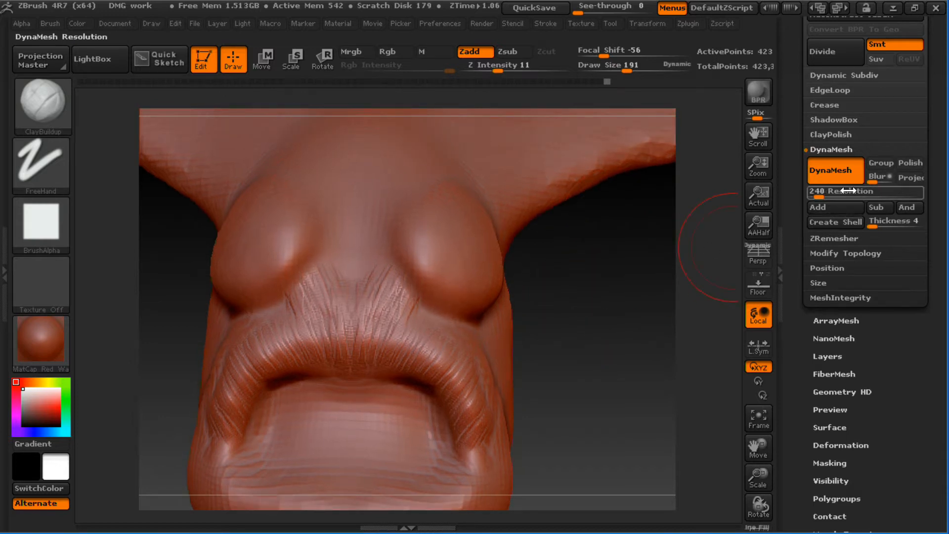
click(812, 199)
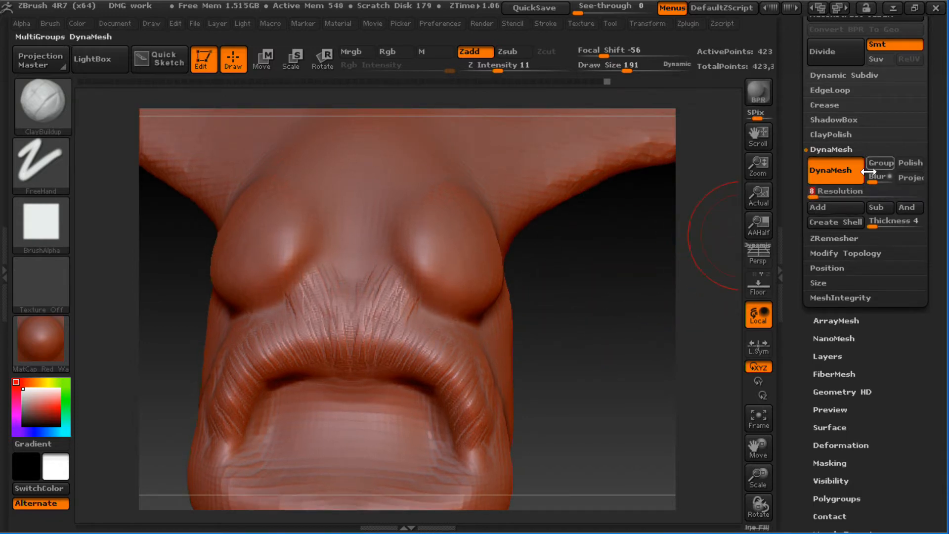
ctrl+drag(580, 276, 611, 400)
mouse_move(519, 435)
mouse_down()
mouse_move(558, 296)
mouse_move(544, 318)
mouse_move(566, 306)
mouse_move(504, 335)
mouse_move(547, 318)
mouse_move(537, 384)
mouse_move(553, 318)
mouse_up()
key(shift+f)
key(shift+f)
- Stretch the head's long side projections outward with the Move brush, using draw sizes of 986 and 691
key(b)
key(m)
key(v)
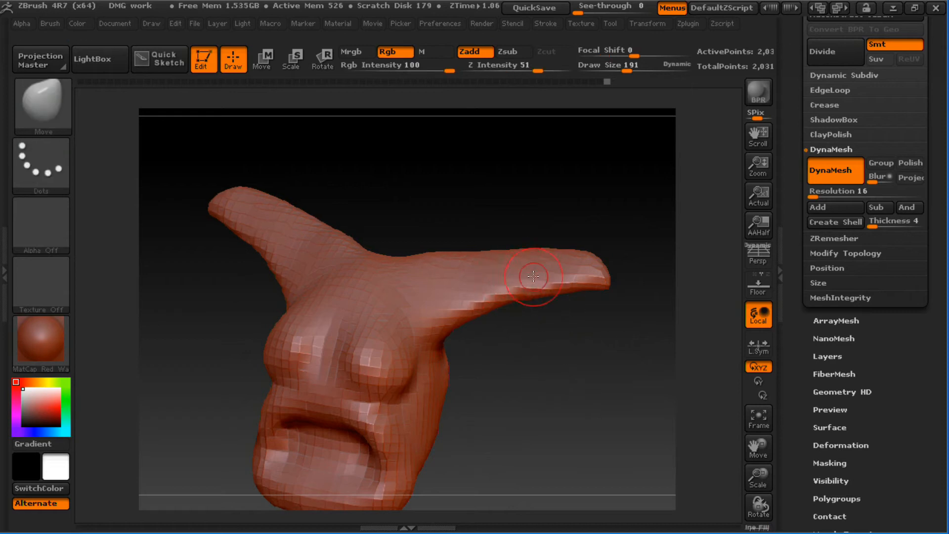
key(s)
mouse_move(538, 270)
mouse_down()
mouse_move(589, 268)
mouse_move(526, 250)
mouse_move(533, 239)
mouse_up()
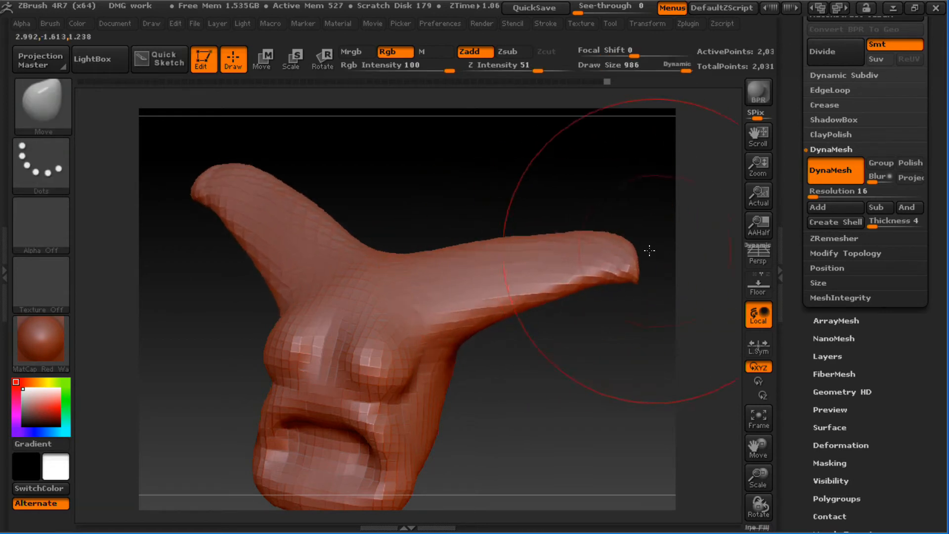
drag(650, 250, 671, 252)
alt+drag(532, 323, 431, 343)
key(s)
mouse_move(560, 269)
mouse_down()
mouse_move(544, 269)
mouse_move(623, 262)
mouse_move(675, 241)
mouse_up()
- Check the stretched projection in wireframe, set the Move brush's draw size to 342 and subdivide the mesh once
key(shift+f)
drag(566, 368, 542, 429)
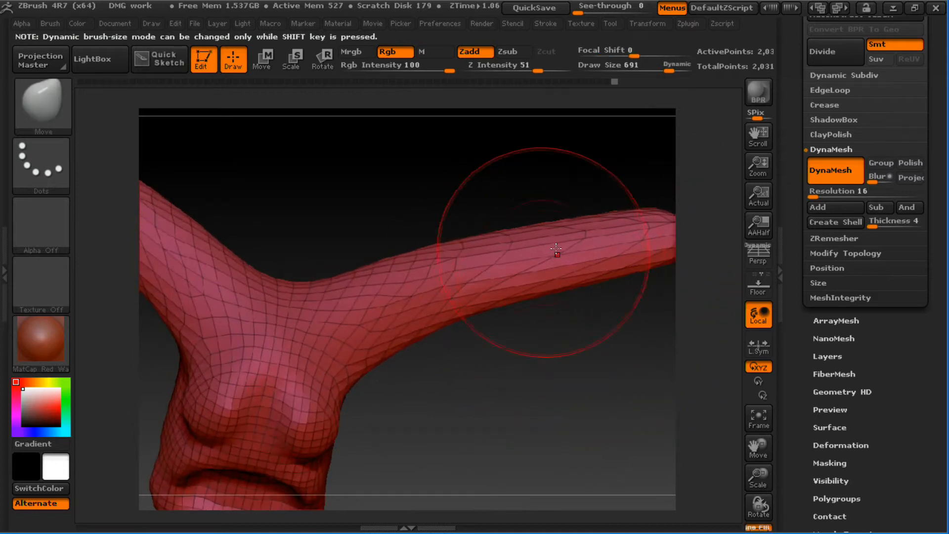
key(s)
drag(544, 257, 503, 257)
key(shift+f)
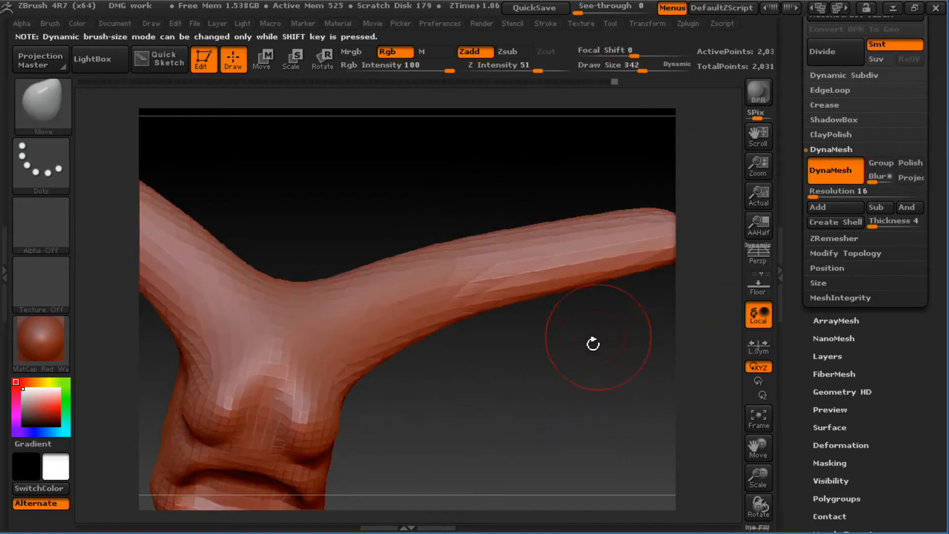
drag(595, 343, 553, 328)
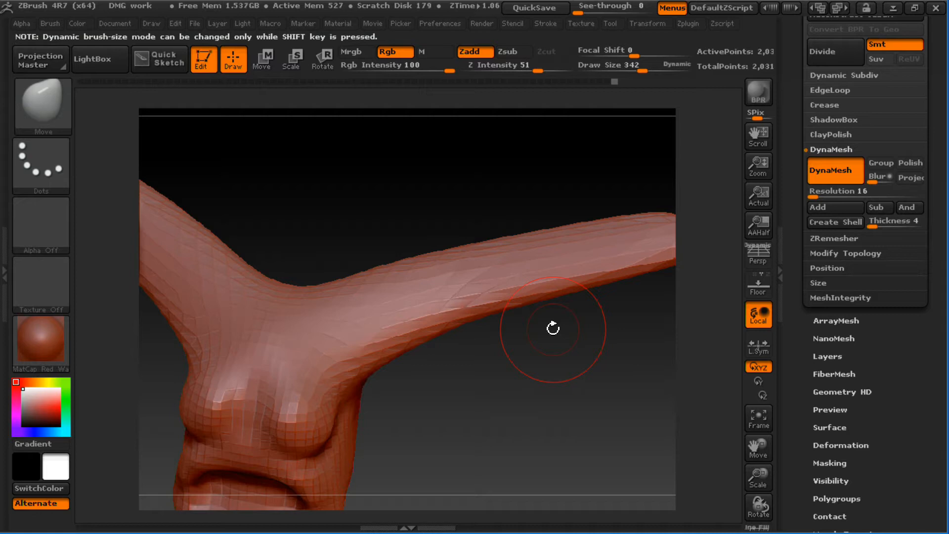
key(ctrl+d)
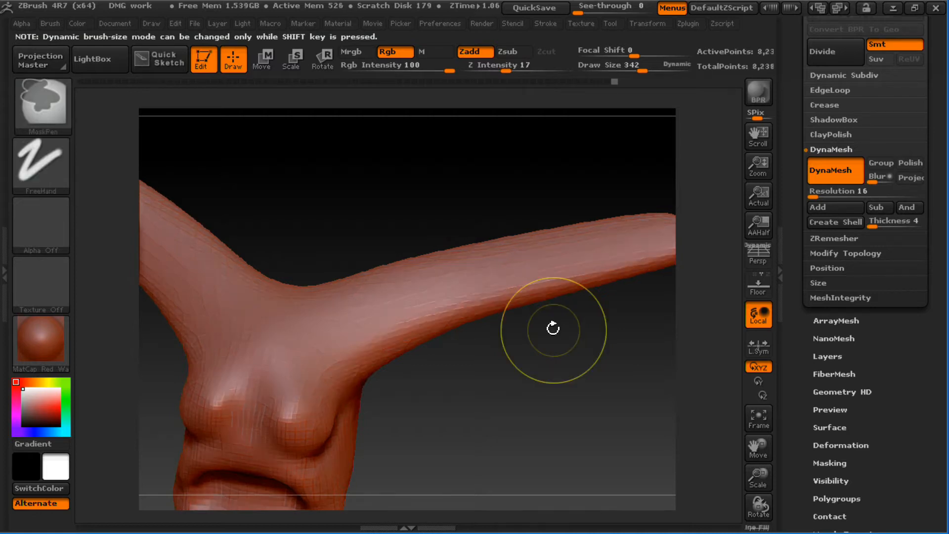
- Examine the elongated polygons along the side projection with the wireframe shown
alt+drag(510, 413, 517, 495)
drag(523, 324, 524, 394)
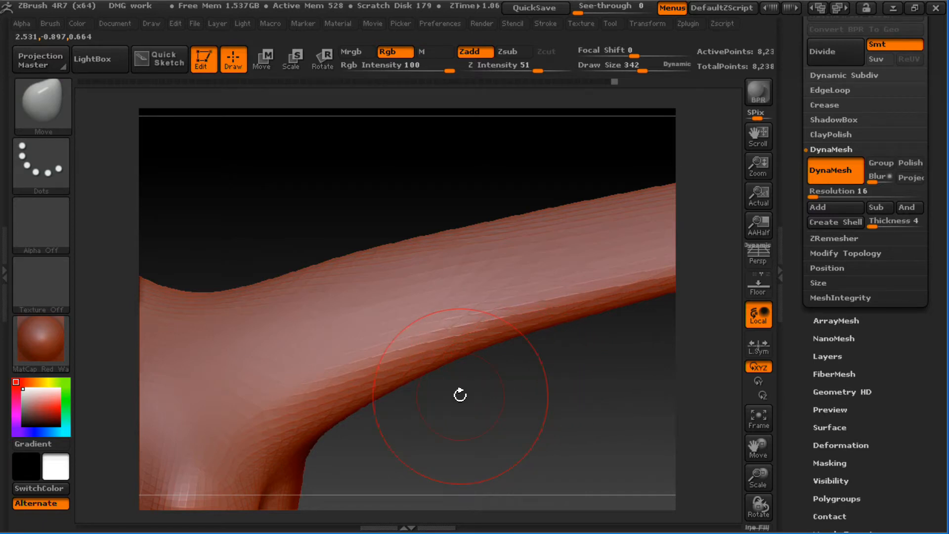
key(shift+f)
mouse_move(536, 394)
mouse_down()
mouse_move(539, 430)
mouse_move(455, 417)
mouse_move(509, 414)
mouse_move(555, 237)
mouse_up()
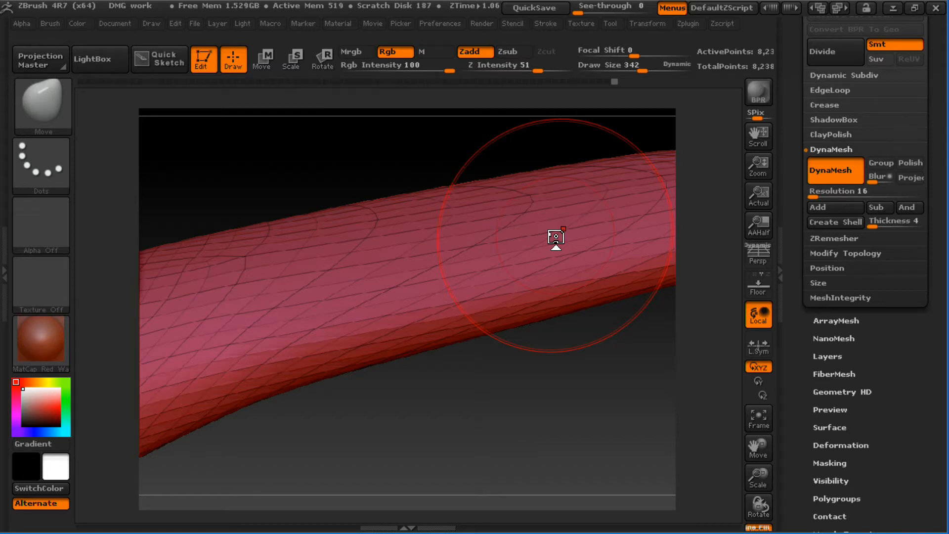
key(shift+f)
mouse_move(521, 388)
mouse_down()
mouse_move(533, 407)
mouse_move(521, 363)
mouse_up()
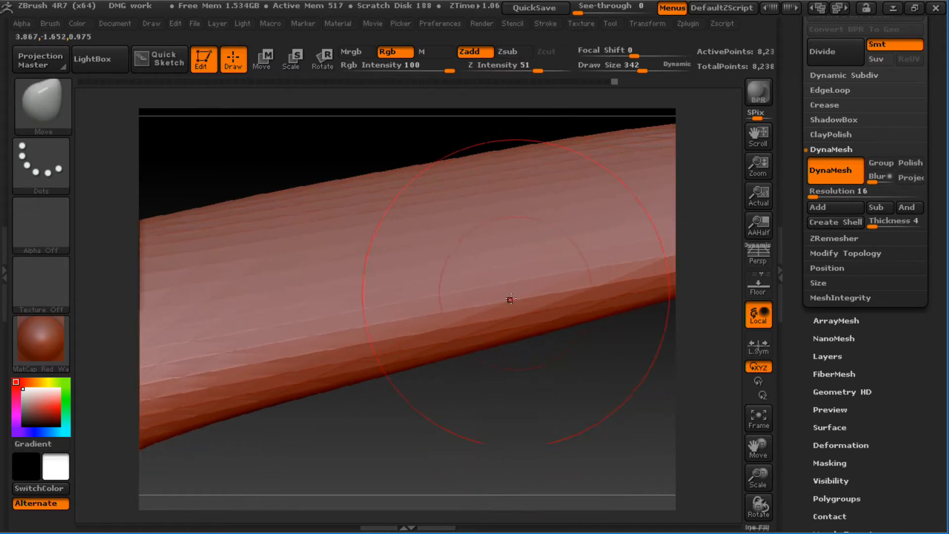
- Choose the Dam_Standard brush at a draw size of 46 and subdivide the mesh two more times
key(b)
key(d)
key(s)
key(s)
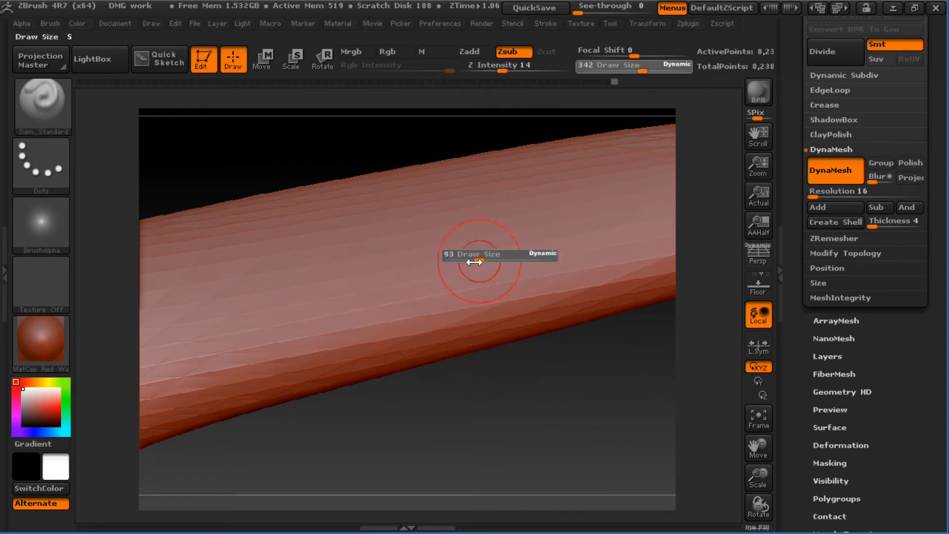
drag(474, 262, 467, 263)
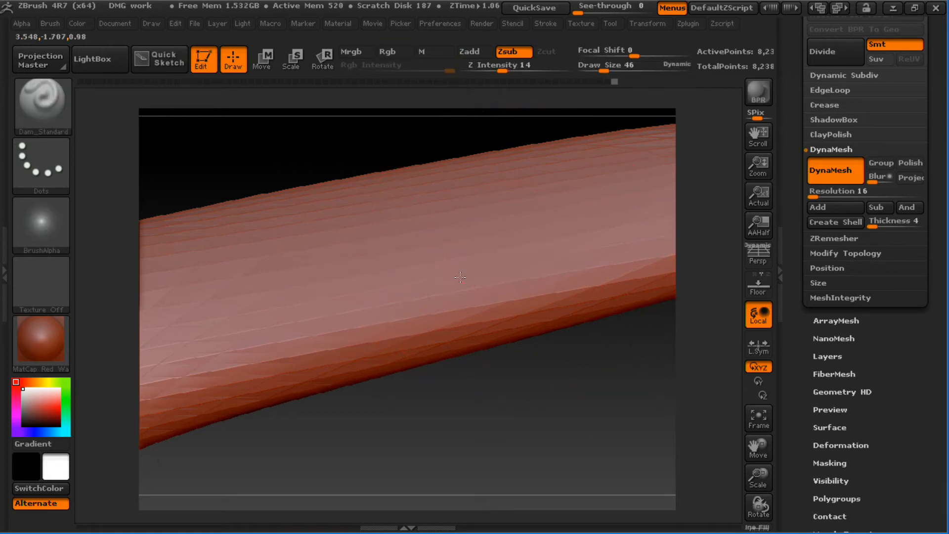
mouse_move(490, 377)
mouse_down()
mouse_move(498, 354)
mouse_move(463, 383)
mouse_up()
key(ctrl)
key(ctrl+d)
- Carve a lengthwise crease and a stroke across it on the side projection, plus mirrored creases beside the two bulges
mouse_move(387, 271)
mouse_down()
mouse_move(426, 278)
mouse_move(491, 269)
mouse_up()
drag(437, 373, 450, 421)
mouse_move(420, 217)
mouse_down()
mouse_move(419, 311)
mouse_move(427, 213)
mouse_move(429, 253)
mouse_up()
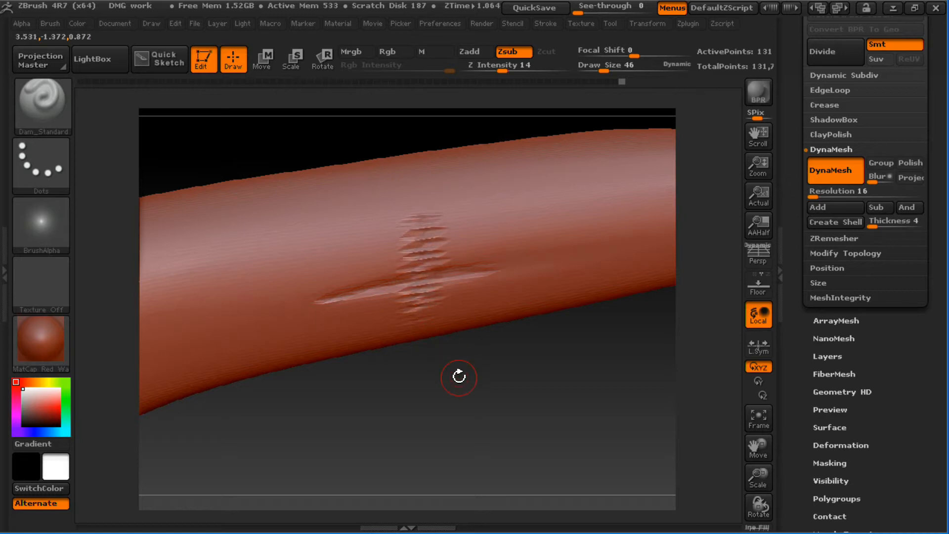
mouse_move(478, 488)
mouse_down()
mouse_move(517, 335)
mouse_move(396, 369)
mouse_move(680, 250)
mouse_move(671, 317)
mouse_move(443, 217)
mouse_move(380, 335)
mouse_up()
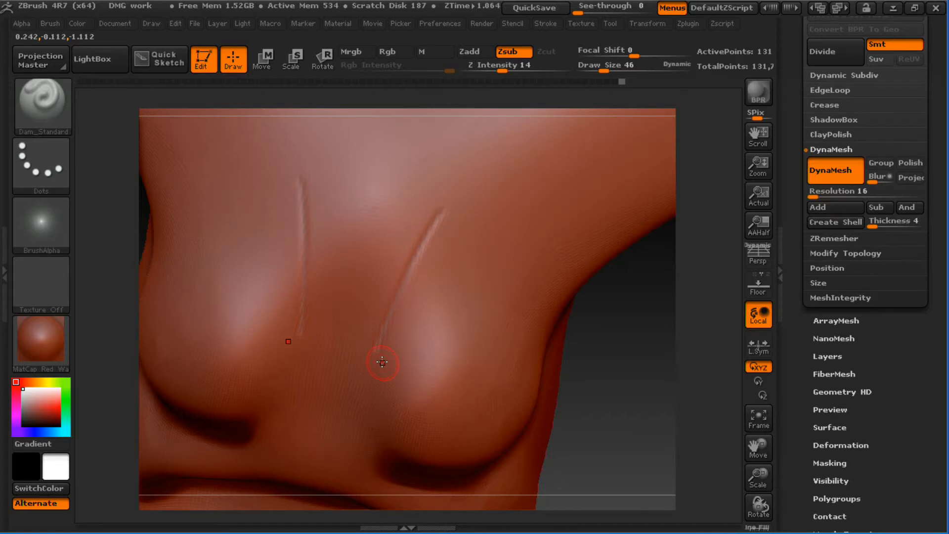
- Examine the jagged creases on the side projection against the stretched polygons in wireframe
alt+drag(576, 304, 169, 426)
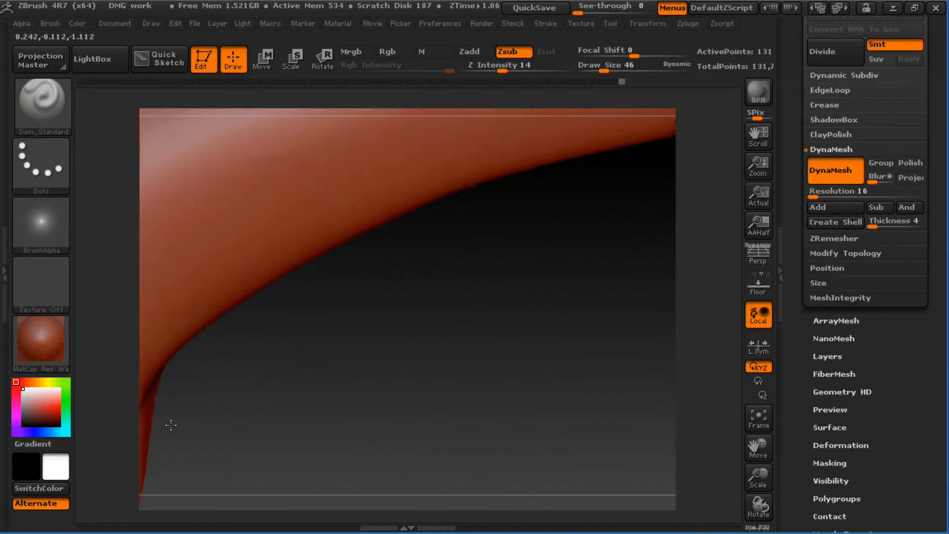
alt+drag(398, 242, 283, 377)
key(shift+f)
alt+drag(447, 414, 517, 485)
drag(545, 400, 392, 439)
drag(566, 422, 302, 460)
drag(475, 405, 437, 501)
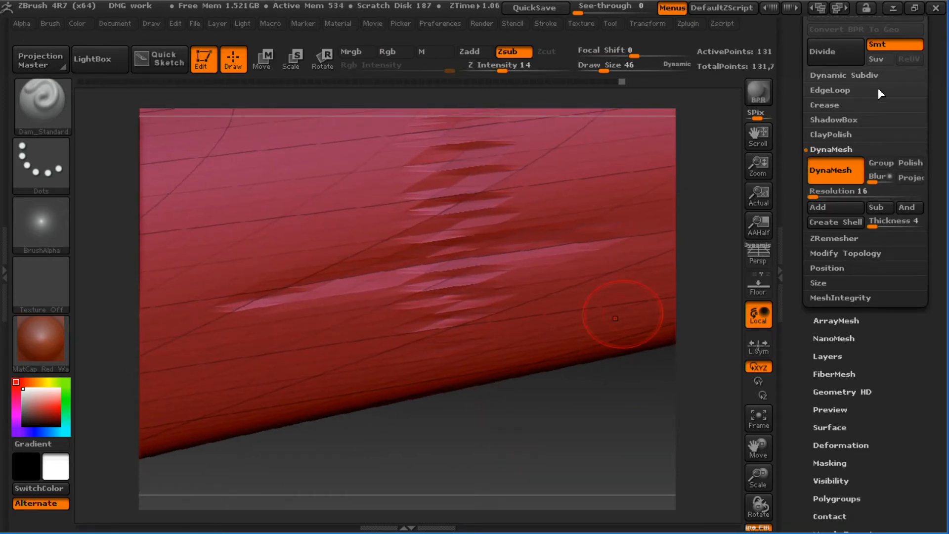
- Delete all subdivision levels above level 1 and remesh the model with DynaMesh at a resolution of 16
scroll(878, 88, up, 3)
click(917, 78)
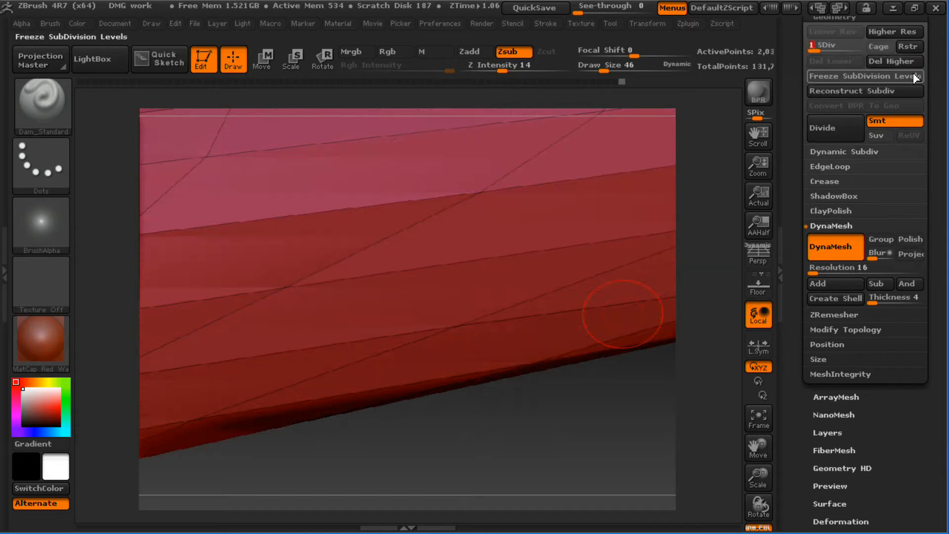
scroll(914, 89, up, 2)
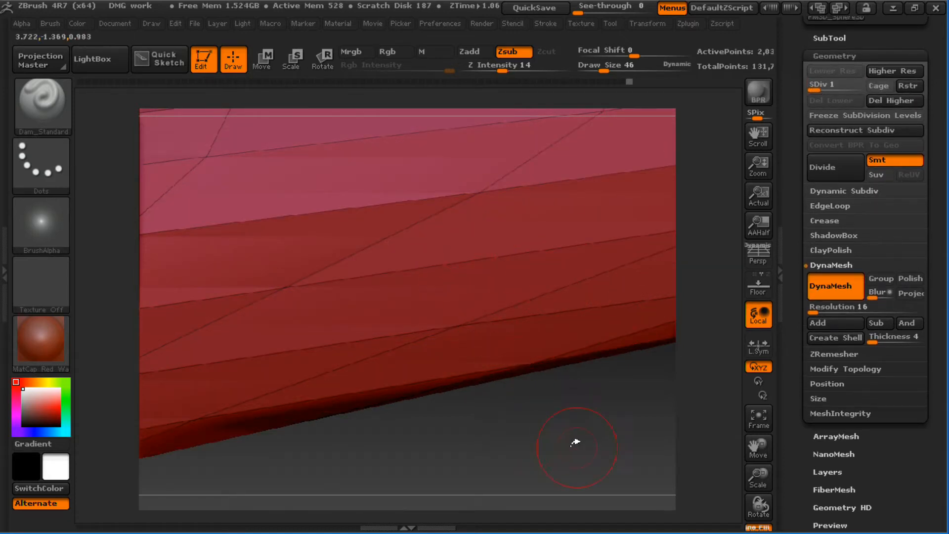
mouse_move(572, 441)
mouse_down()
mouse_move(523, 383)
mouse_move(515, 402)
mouse_move(448, 405)
mouse_up()
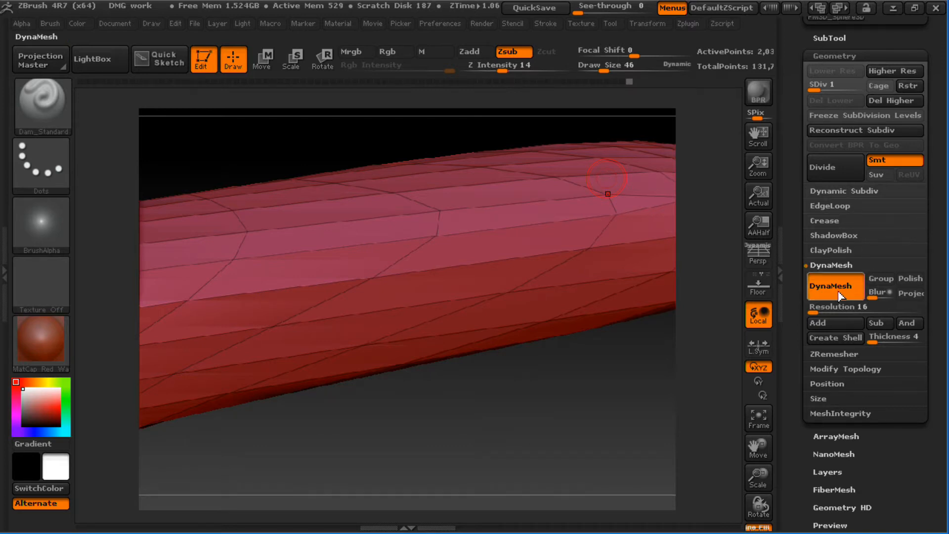
click(892, 100)
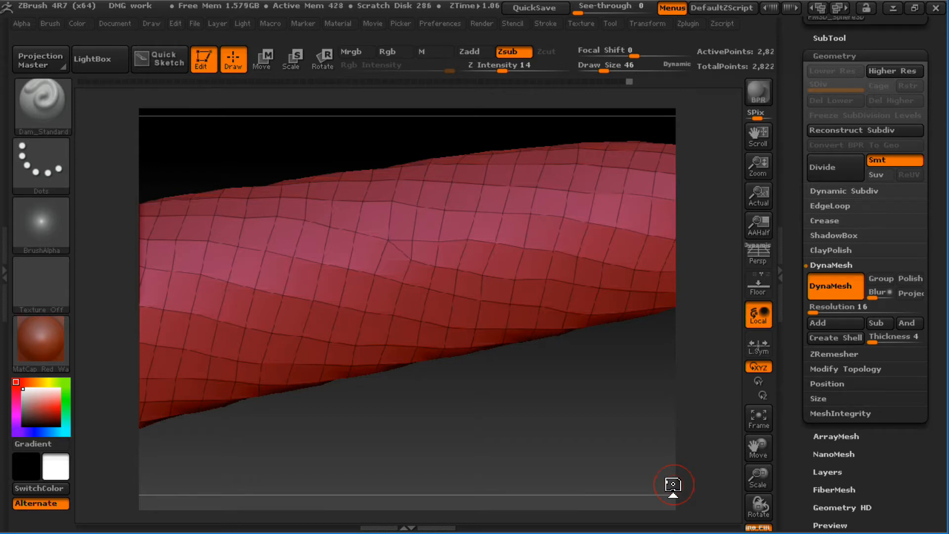
- Remesh the model with ZRemesher using the Same polygon count option, aborting the first run with the default target
click(840, 367)
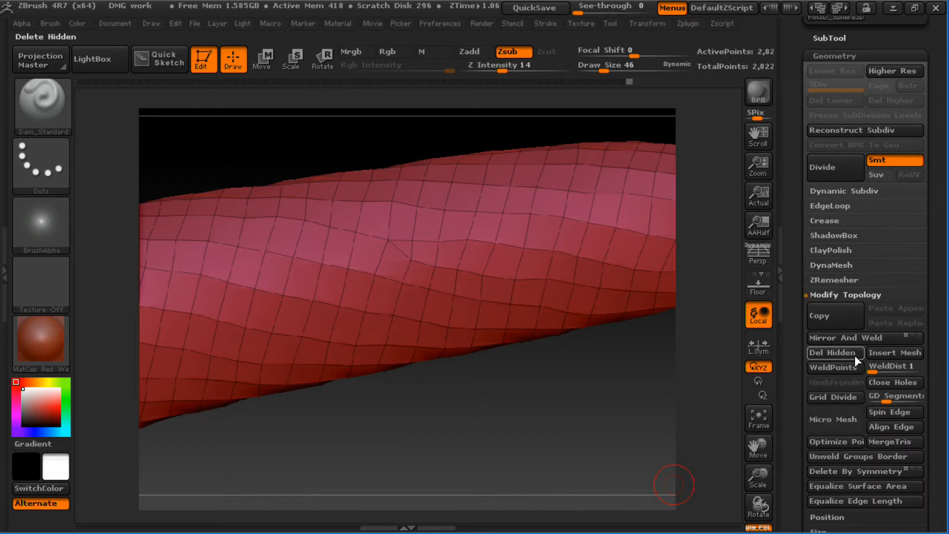
click(845, 281)
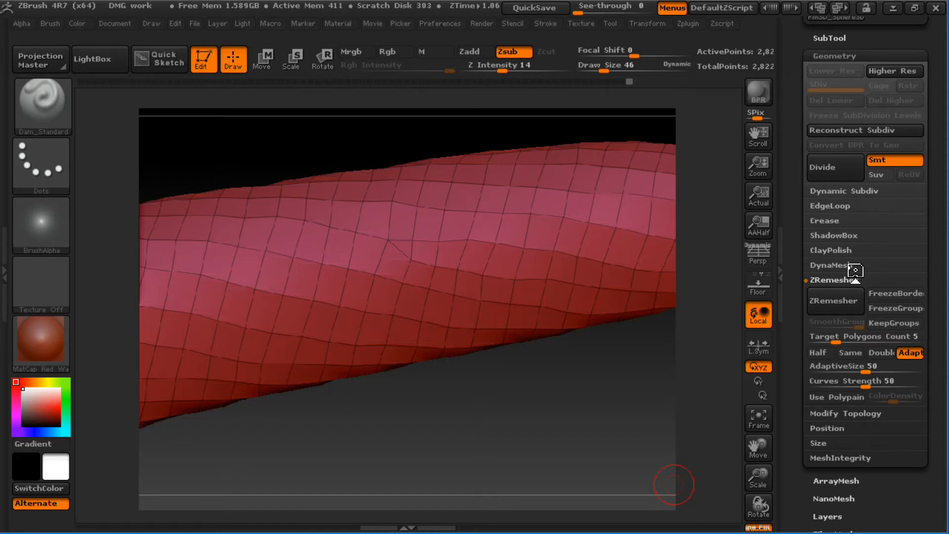
click(833, 302)
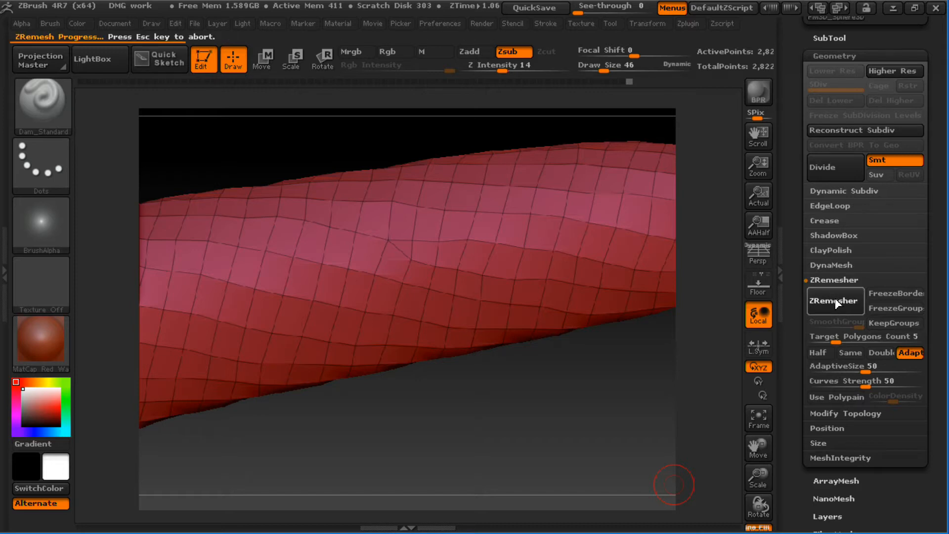
key(Escape)
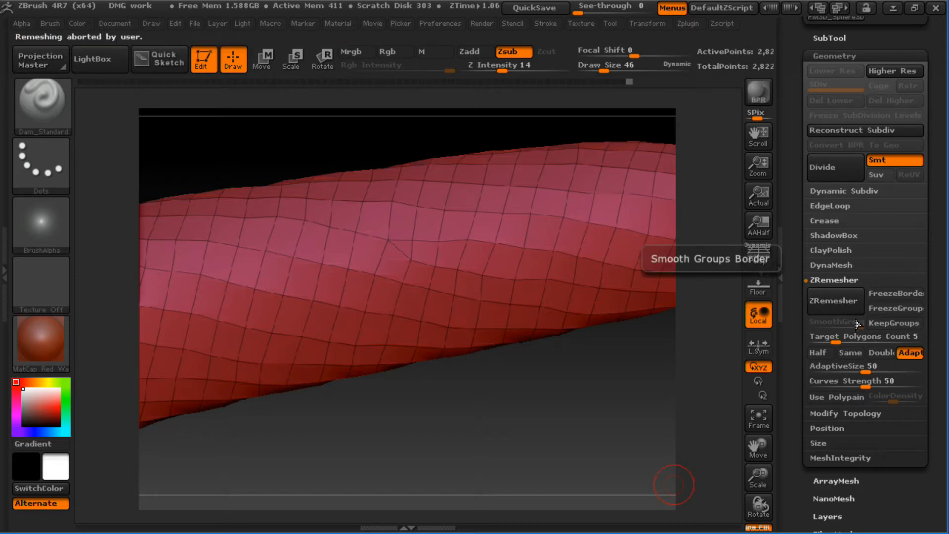
click(850, 353)
click(835, 299)
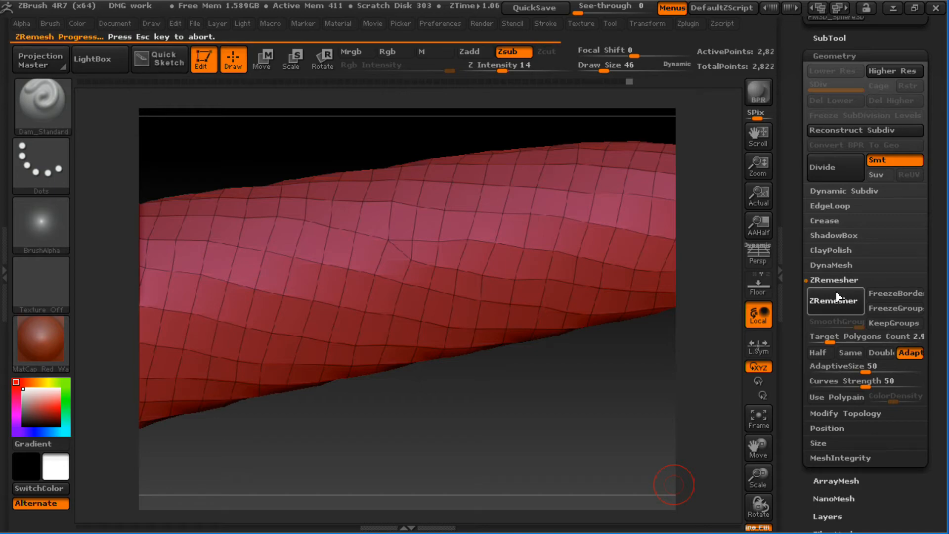
- Compare the topology around the base of the side projection by undoing and restoring the ZRemesher result
mouse_move(537, 398)
mouse_down()
mouse_move(536, 361)
mouse_move(566, 331)
mouse_move(557, 250)
mouse_move(509, 204)
mouse_move(485, 197)
mouse_move(645, 166)
mouse_move(521, 169)
mouse_move(538, 170)
mouse_move(602, 384)
mouse_move(606, 462)
mouse_move(595, 318)
mouse_move(570, 324)
mouse_move(614, 326)
mouse_move(579, 328)
mouse_move(568, 368)
mouse_move(376, 233)
mouse_up()
key(ctrl+z)
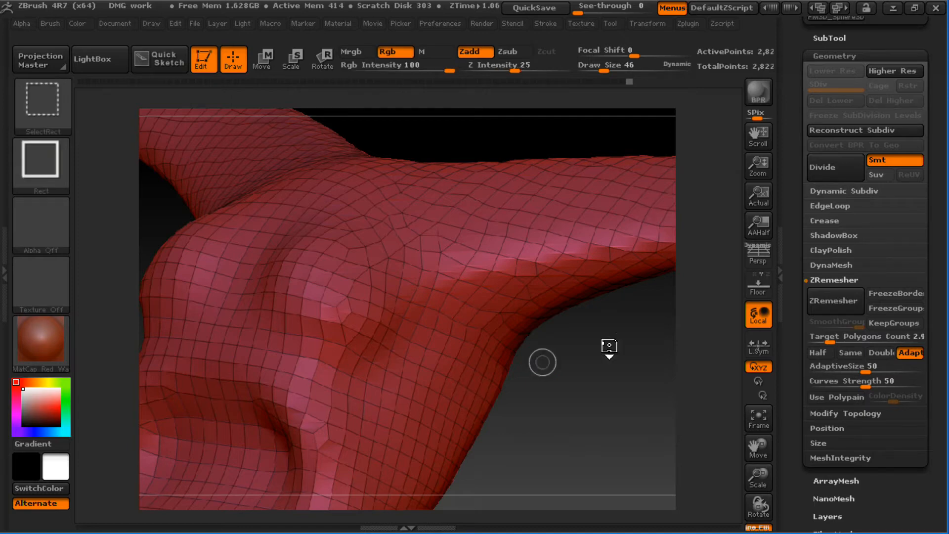
key(ctrl+shift+z)
alt+drag(578, 357, 534, 379)
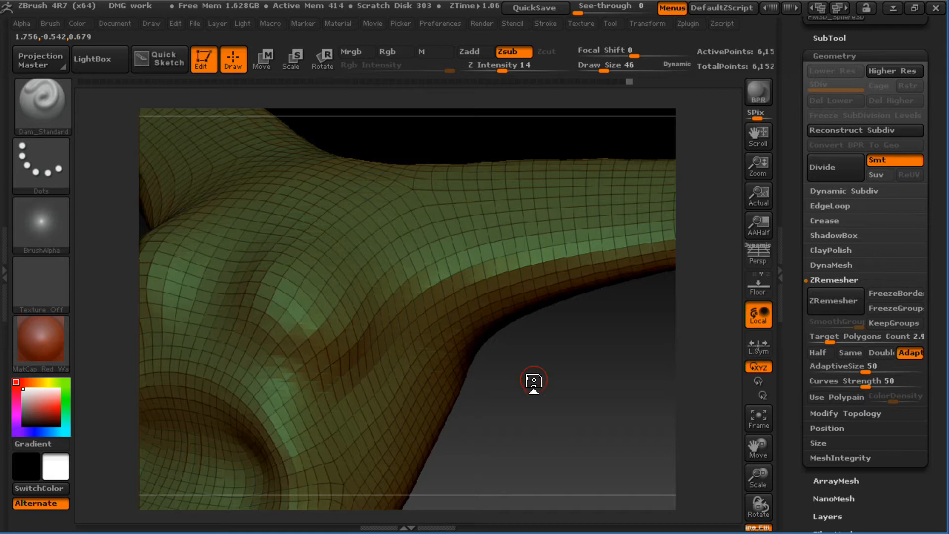
- Try carving a groove with the Dam_Standard brush across the face and the base of the side projection
alt+drag(534, 380, 588, 357)
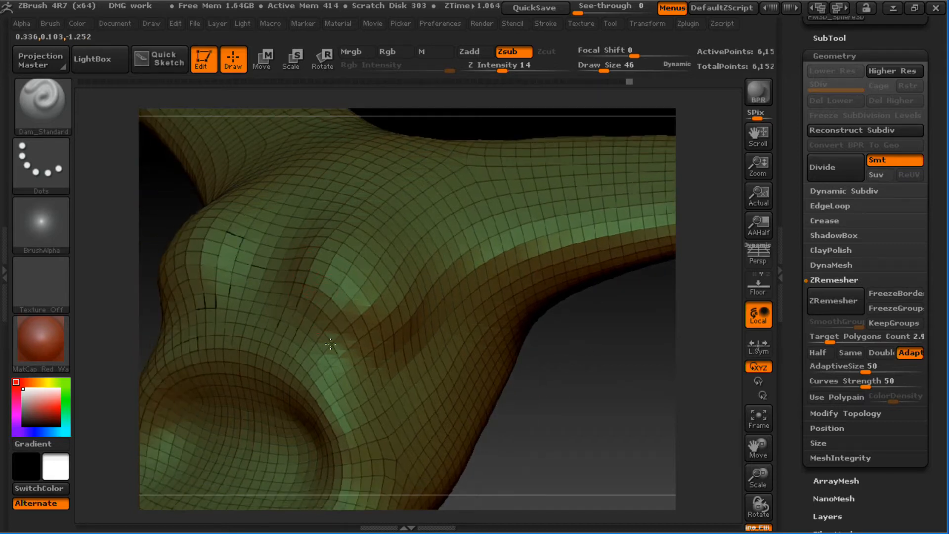
mouse_move(334, 345)
ctrl+mouse_down()
mouse_move(306, 325)
mouse_move(428, 353)
ctrl+mouse_up()
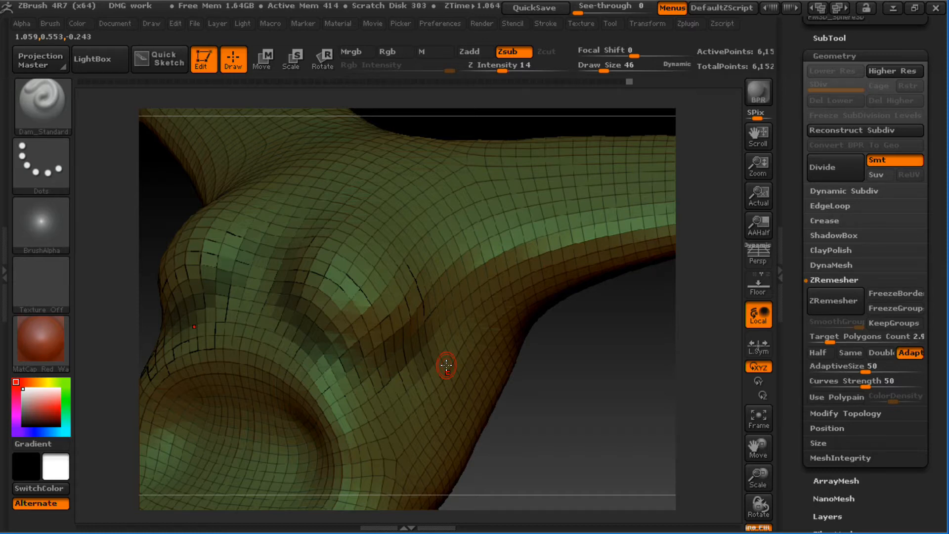
key(ctrl+z)
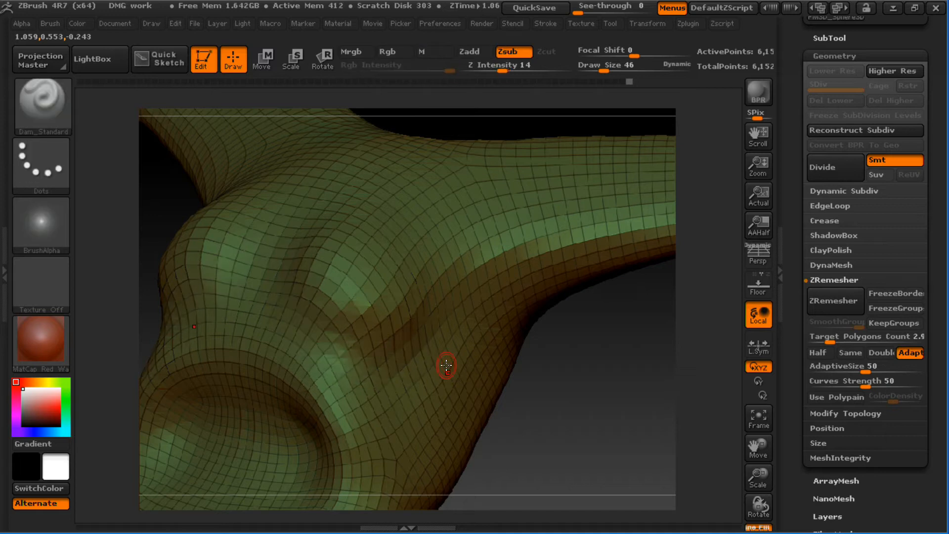
- Remesh the head with DynaMesh at resolution 16 and turn off the polygon wireframe display
click(841, 265)
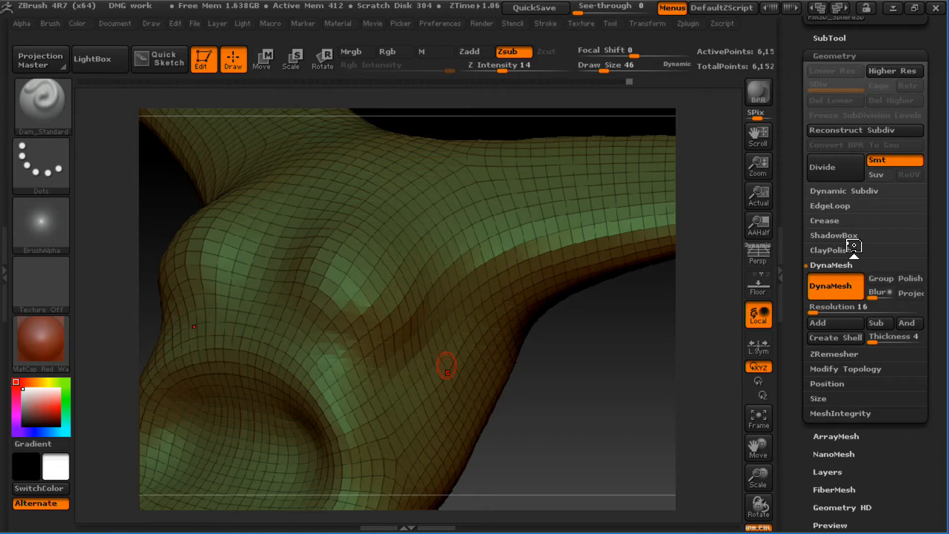
alt+drag(608, 370, 542, 435)
ctrl+drag(569, 393, 581, 381)
key(shift+f)
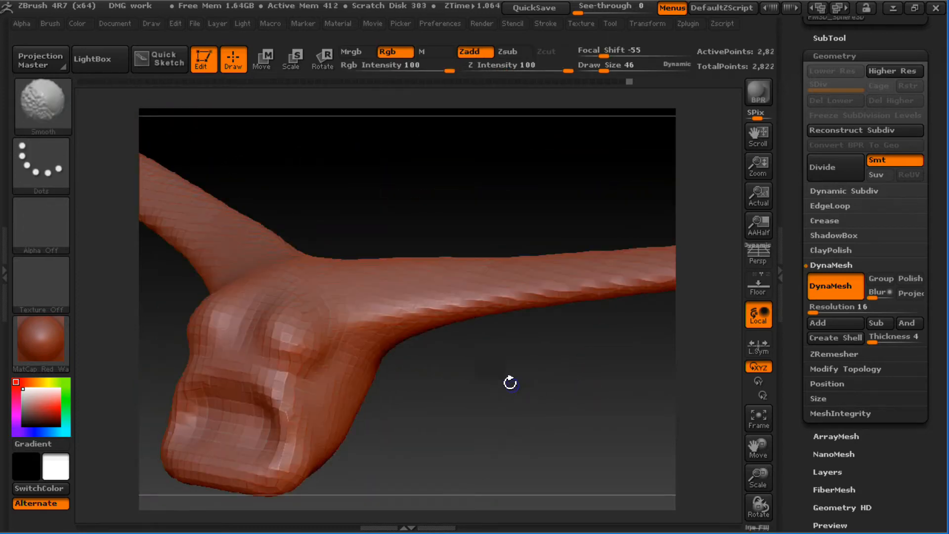
- Lengthen the side projections and bend their middles downward using the Move brush at draw size 1000
mouse_move(524, 373)
mouse_down()
mouse_move(539, 394)
mouse_move(555, 339)
mouse_up()
key(s)
drag(475, 287, 534, 273)
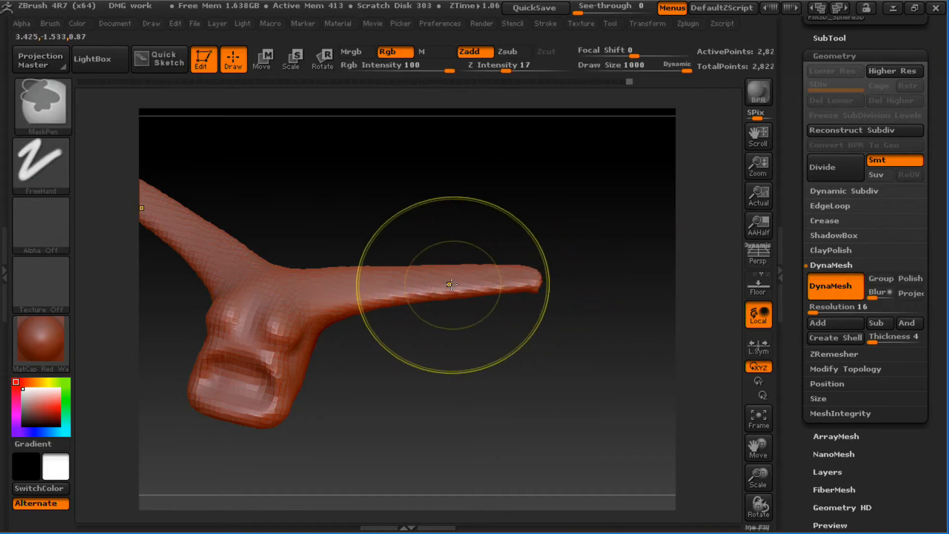
key(b)
key(m)
key(v)
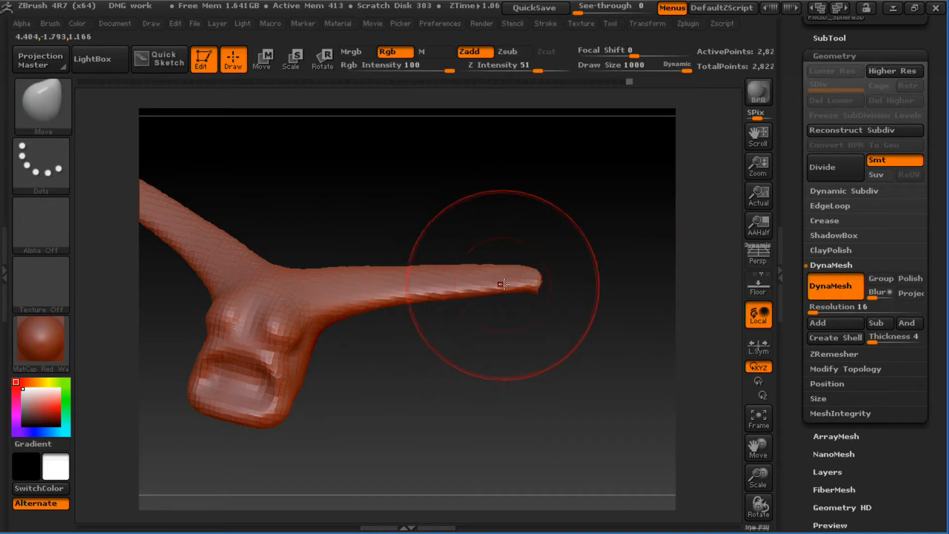
drag(521, 278, 606, 233)
drag(559, 266, 642, 223)
mouse_move(467, 281)
mouse_down()
mouse_move(570, 396)
mouse_move(566, 408)
mouse_up()
mouse_move(529, 277)
mouse_down()
mouse_move(550, 275)
mouse_move(557, 316)
mouse_move(577, 345)
mouse_up()
mouse_move(577, 345)
alt+mouse_down()
mouse_move(578, 326)
mouse_move(560, 329)
alt+mouse_up()
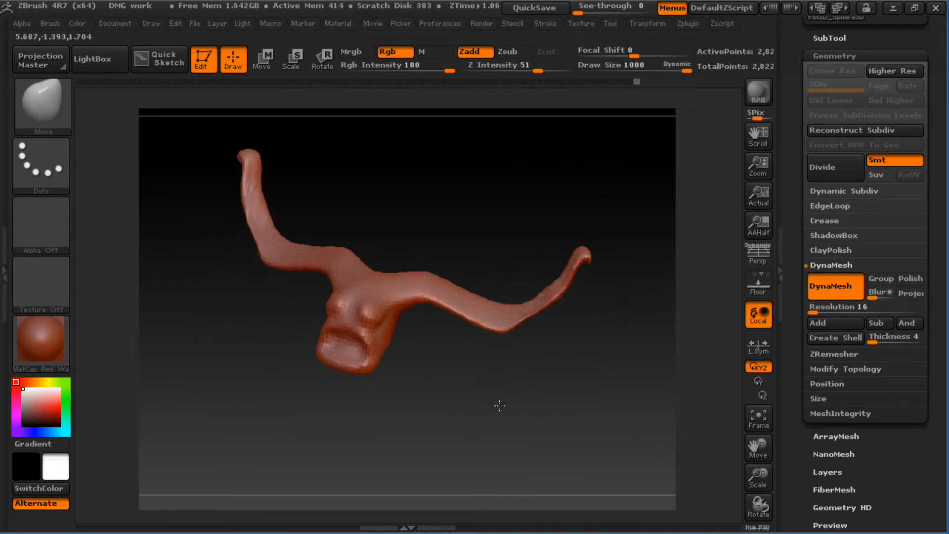
- Reduce the Move brush to draw size 851, pull up the inner parts of the projections and widen the mouth and jaw
mouse_move(500, 405)
mouse_down()
mouse_move(512, 407)
mouse_move(473, 383)
mouse_up()
key(s)
click(424, 268)
drag(426, 273, 451, 225)
drag(468, 270, 485, 254)
drag(494, 291, 521, 271)
mouse_move(566, 348)
mouse_down()
mouse_move(450, 344)
mouse_move(558, 339)
mouse_up()
mouse_move(362, 343)
mouse_down()
mouse_move(357, 372)
mouse_move(397, 365)
mouse_up()
drag(363, 327, 365, 312)
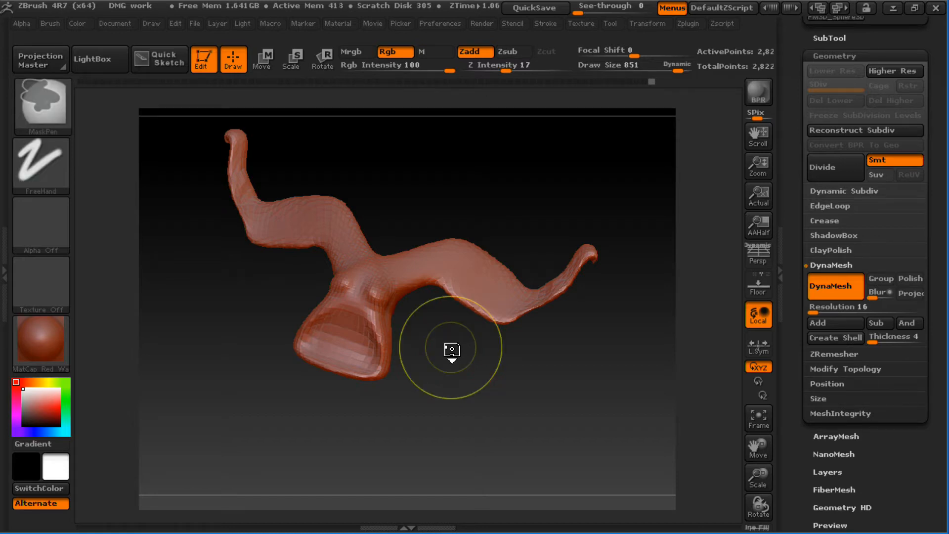
- Undo all the Move brush deformations of the projections and jaw
key(ctrl+z)
key(ctrl+z)
key(ctrl+z)
key(ctrl+z)
key(ctrl+z)
key(ctrl+z)
key(ctrl+z)
key(ctrl+z)
key(ctrl+z)
key(ctrl+z)
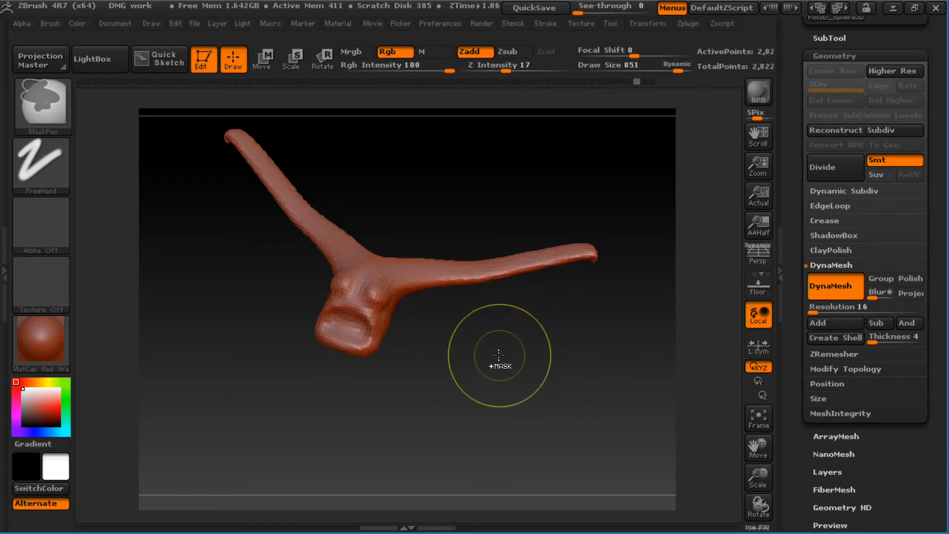
key(ctrl+z)
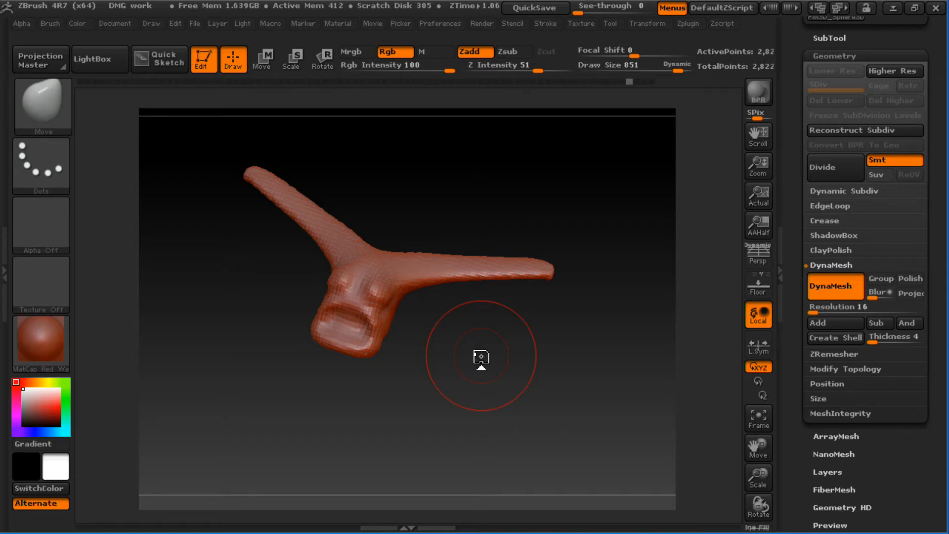
- Snap the head to a front view and examine the brush library and the current tool's polygon information
shift+drag(550, 345, 559, 321)
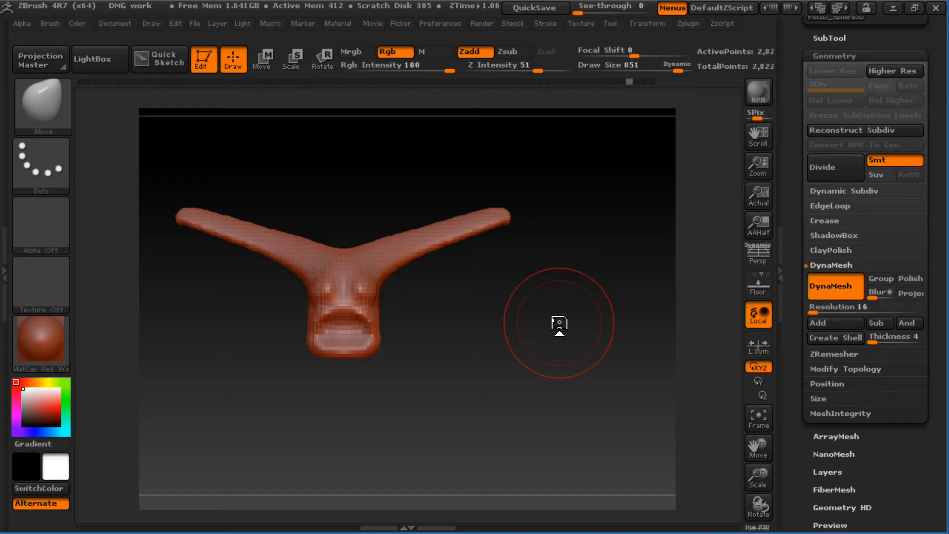
click(53, 113)
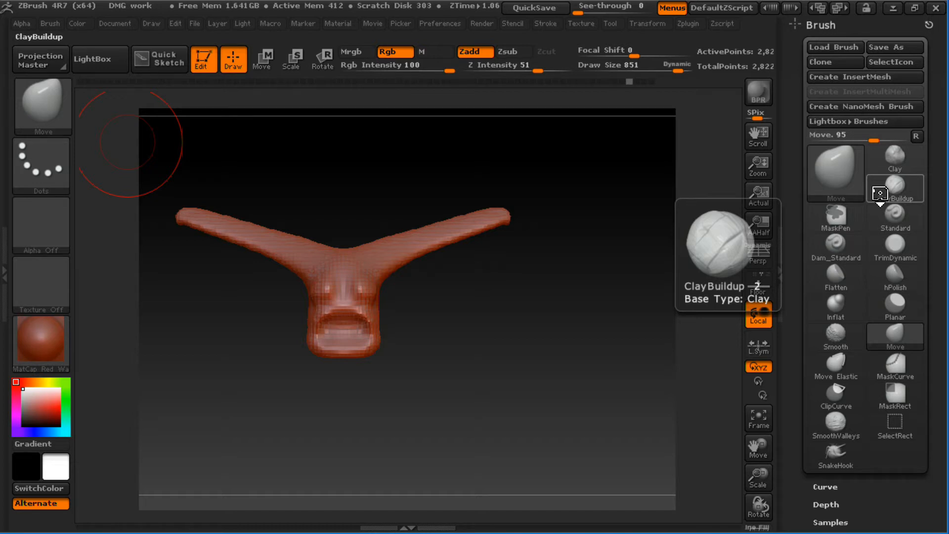
click(68, 118)
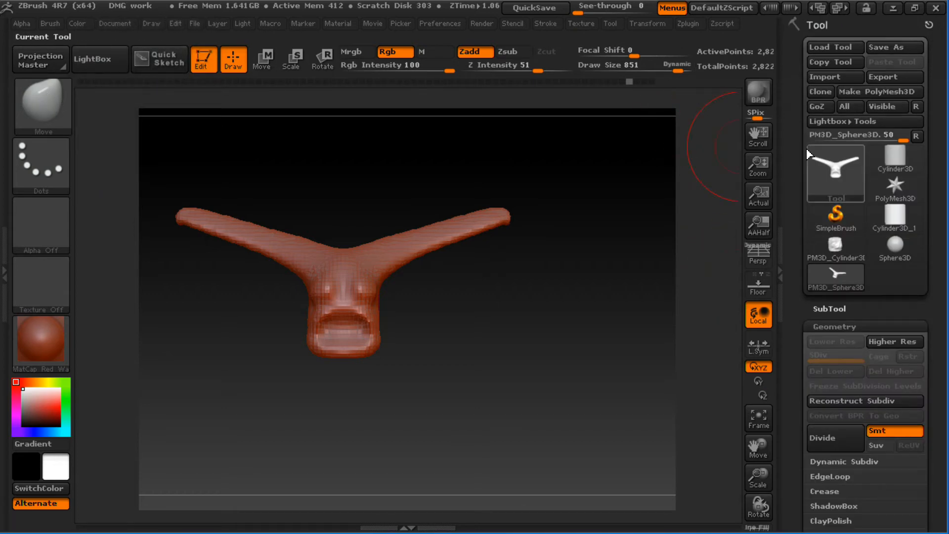
mouse_move(807, 154)
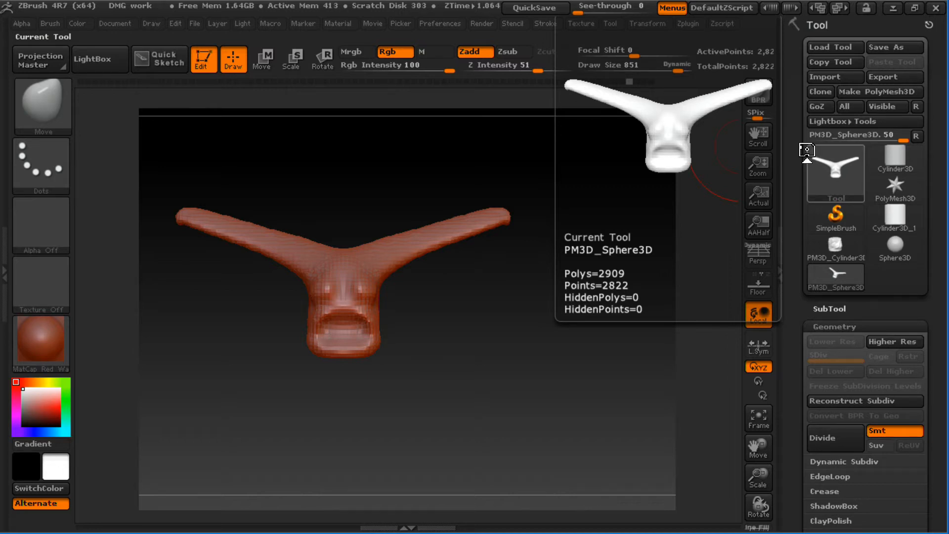
- Compare the head in three-quarter view with perspective distortion switched on and off
drag(611, 316, 634, 292)
click(763, 262)
alt+drag(569, 316, 550, 403)
drag(562, 359, 741, 264)
click(752, 261)
click(753, 261)
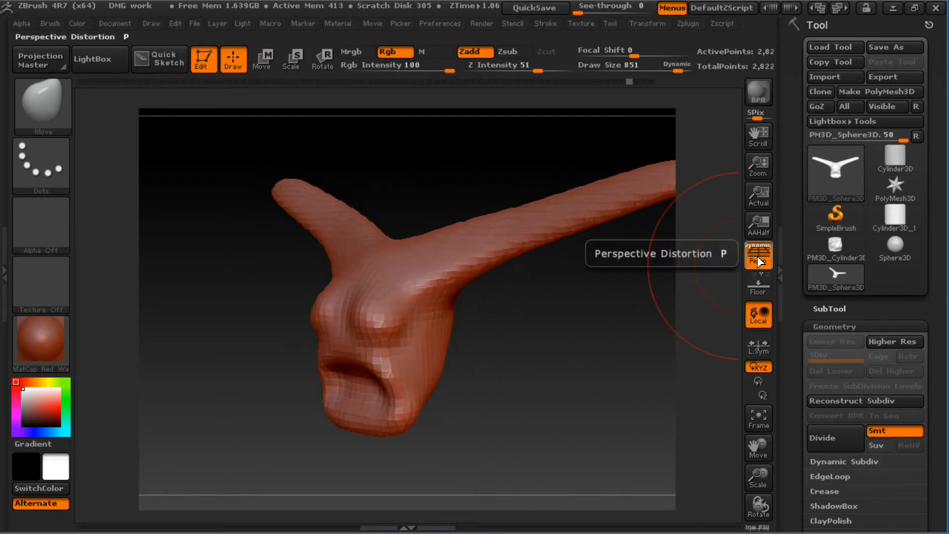
click(753, 261)
click(752, 261)
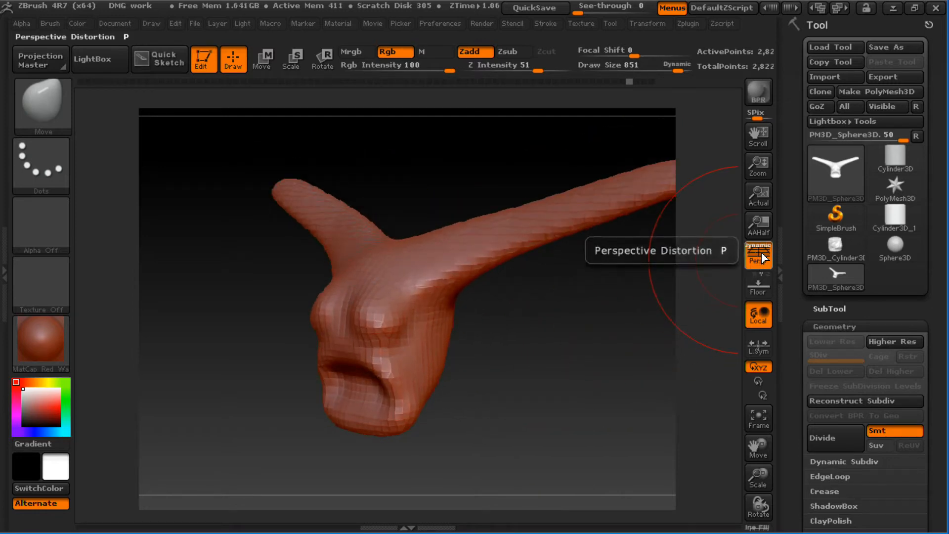
click(766, 254)
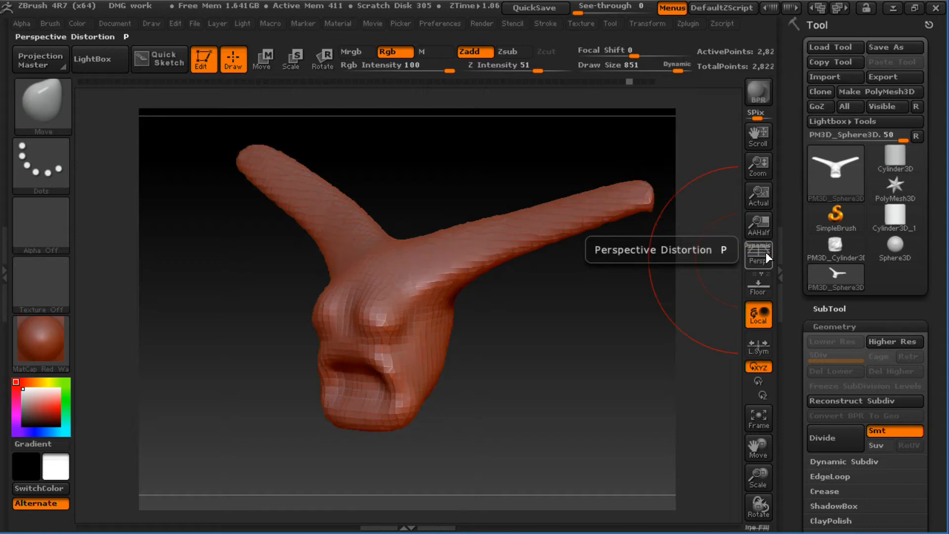
click(766, 254)
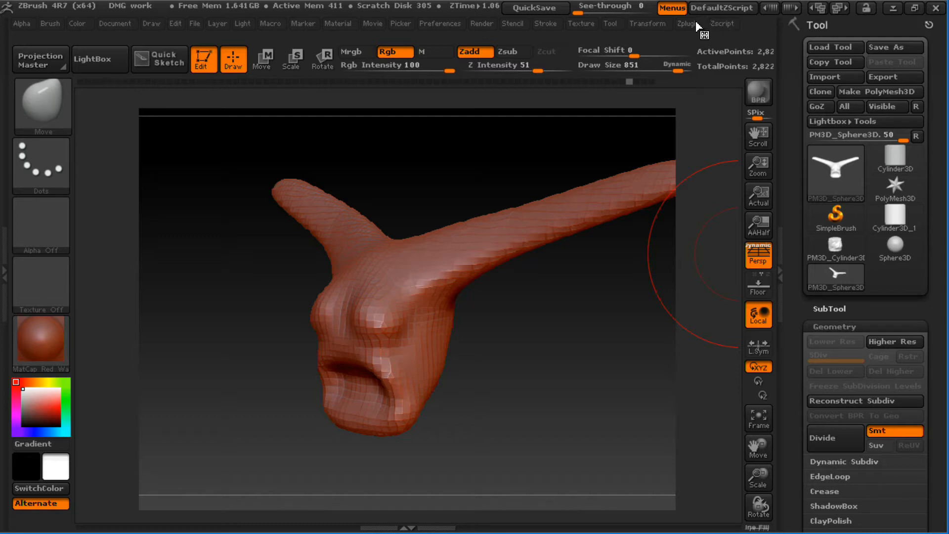
- Place the Draw palette in the tray and switch perspective distortion off from the Draw settings
ctrl+shift+click(765, 256)
drag(928, 84, 912, 113)
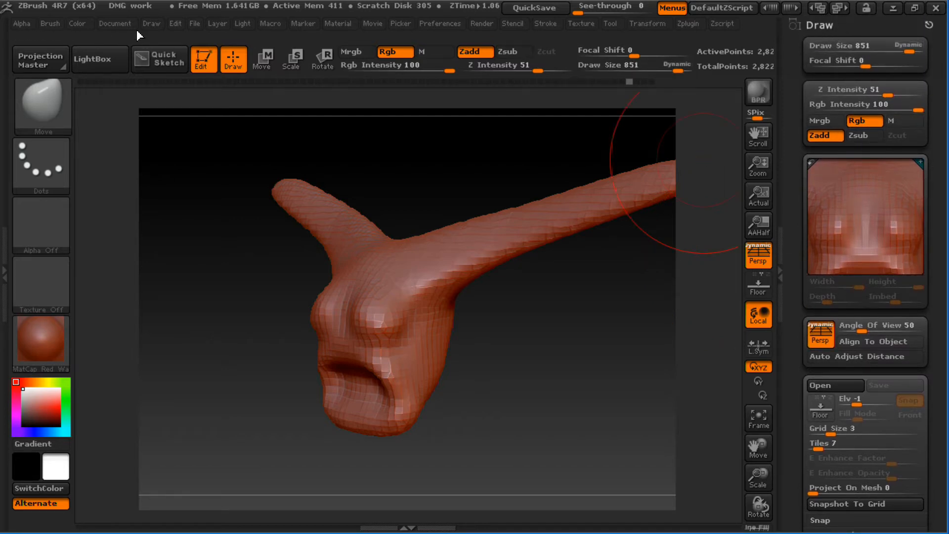
click(152, 24)
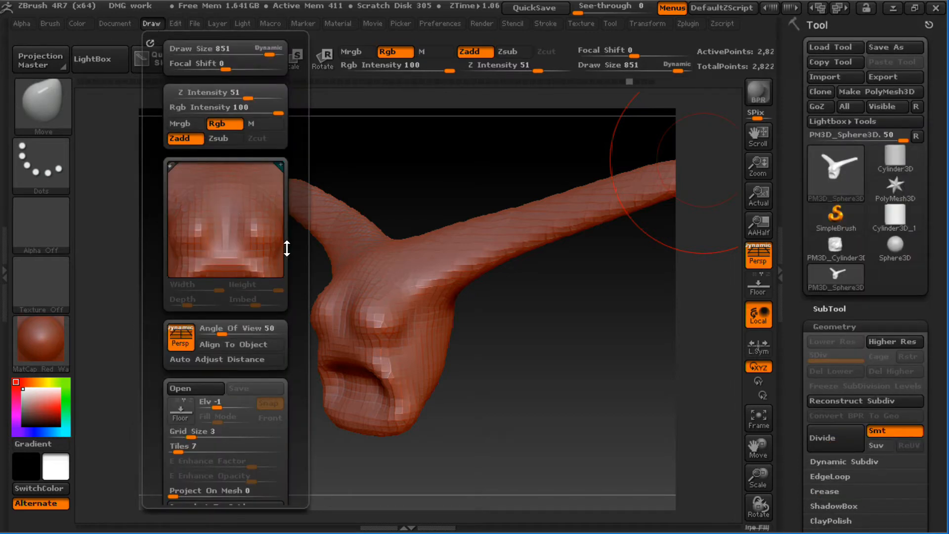
click(185, 339)
click(184, 338)
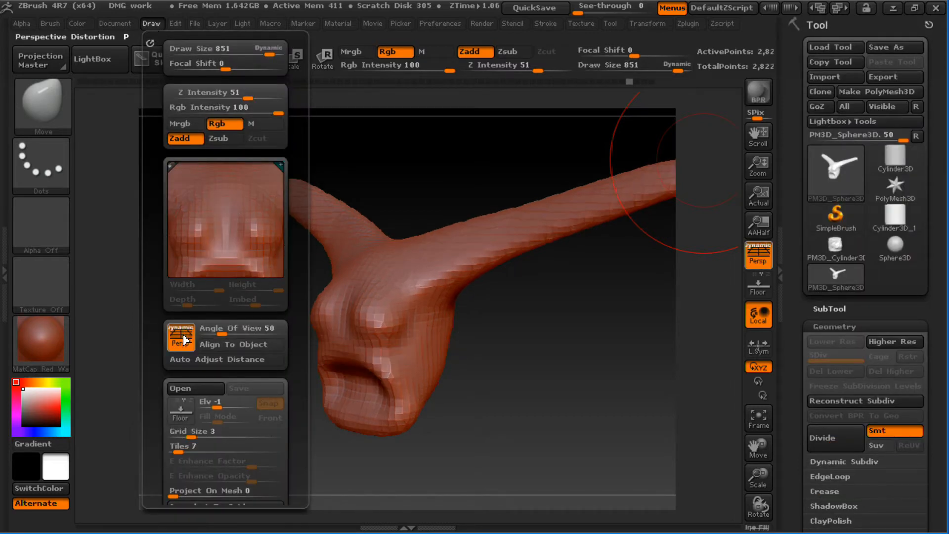
click(185, 338)
click(185, 338)
click(184, 338)
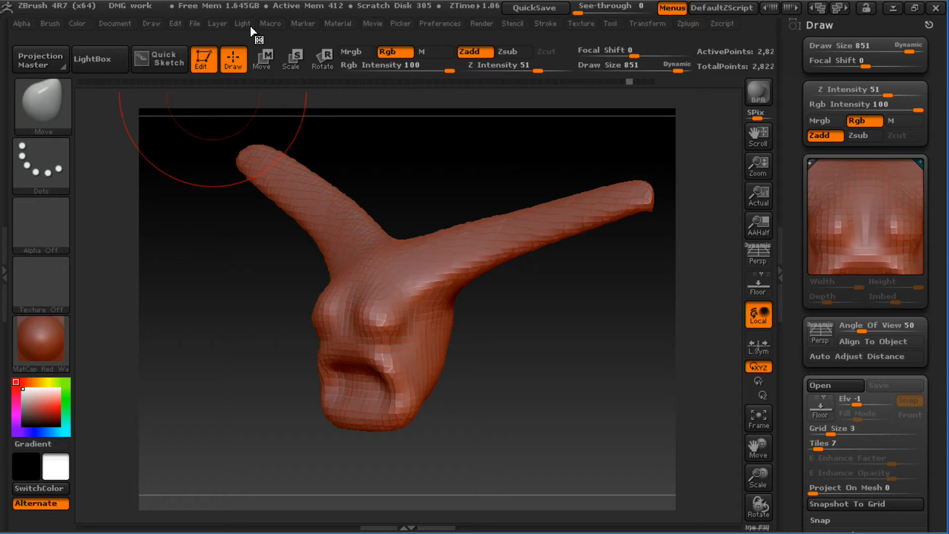
- Expand the tray holding the Material palette and the tray with the ZScript window
click(5, 250)
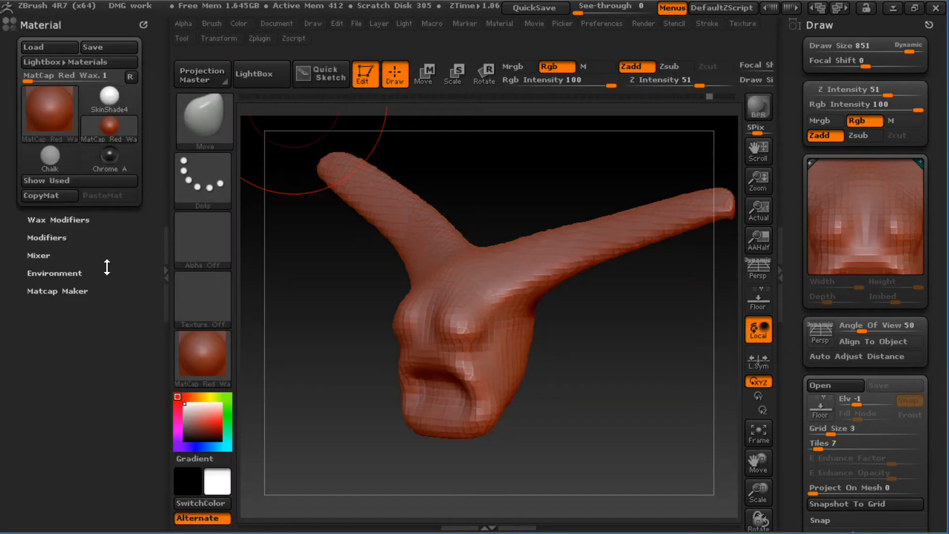
click(166, 267)
click(4, 268)
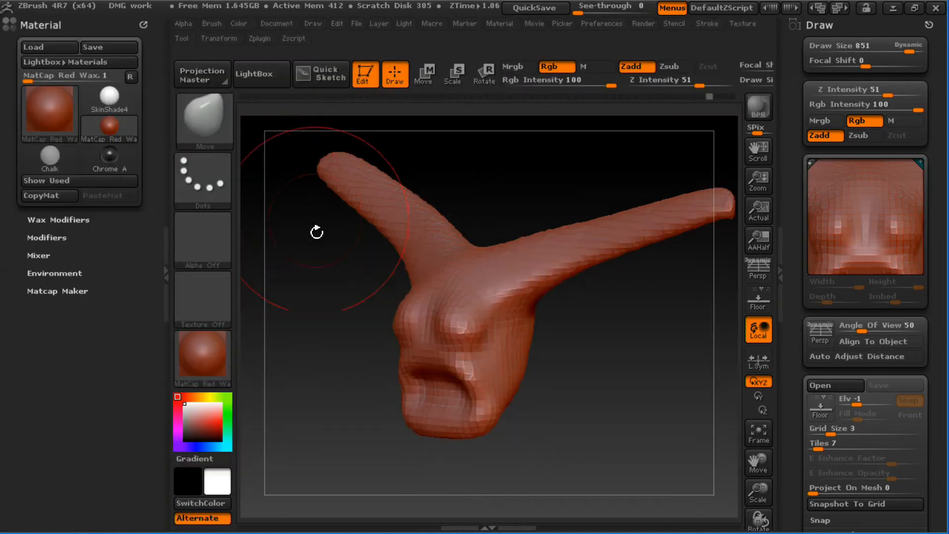
click(492, 527)
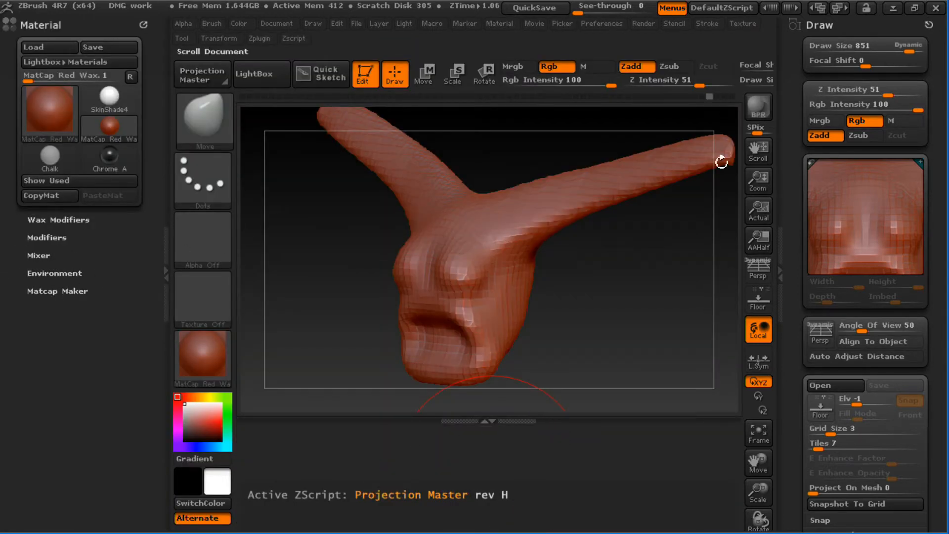
click(313, 23)
click(377, 24)
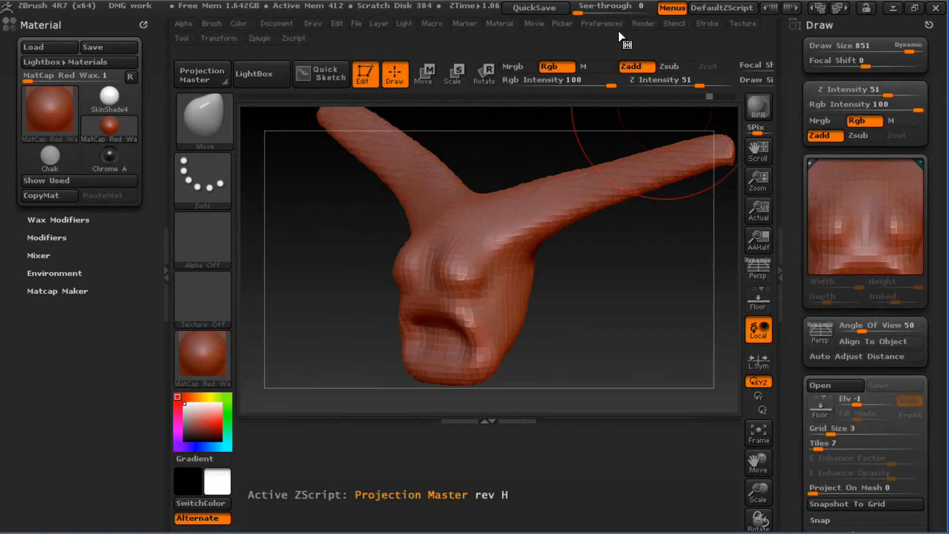
- Dock the Zscript palette in the same tray as the Material palette
click(294, 39)
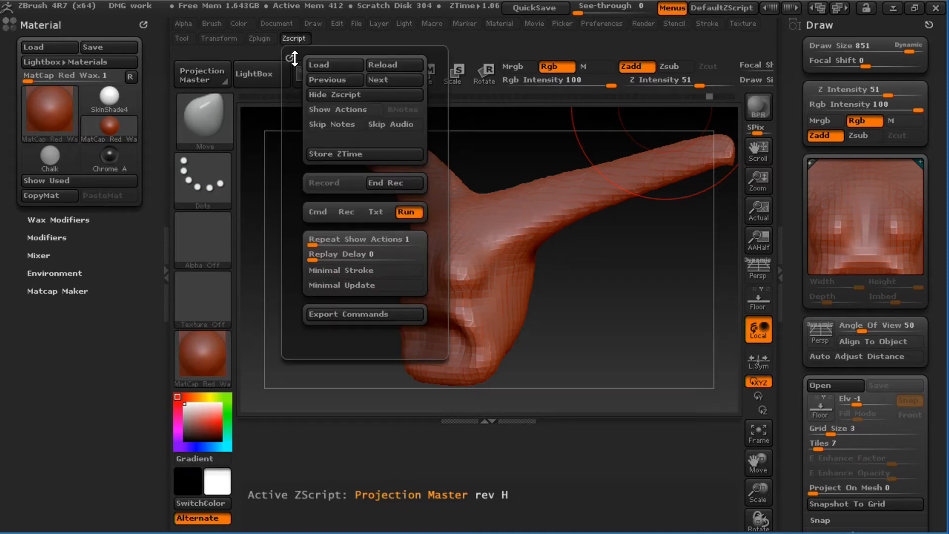
drag(291, 57, 36, 320)
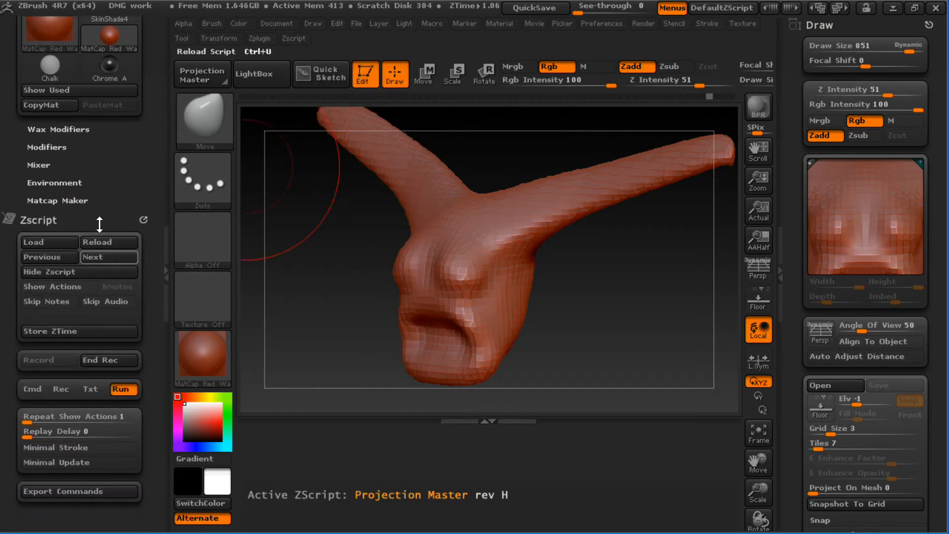
drag(100, 220, 123, 148)
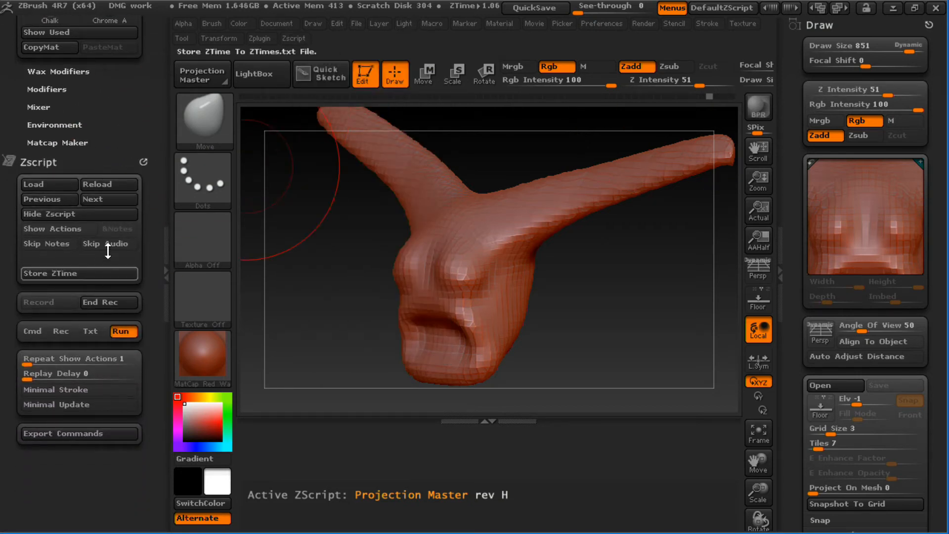
- Dock the Zplugin palette above the Material palette and expand its FBX ExportImport options
click(260, 38)
drag(254, 51, 87, 81)
drag(115, 192, 119, 340)
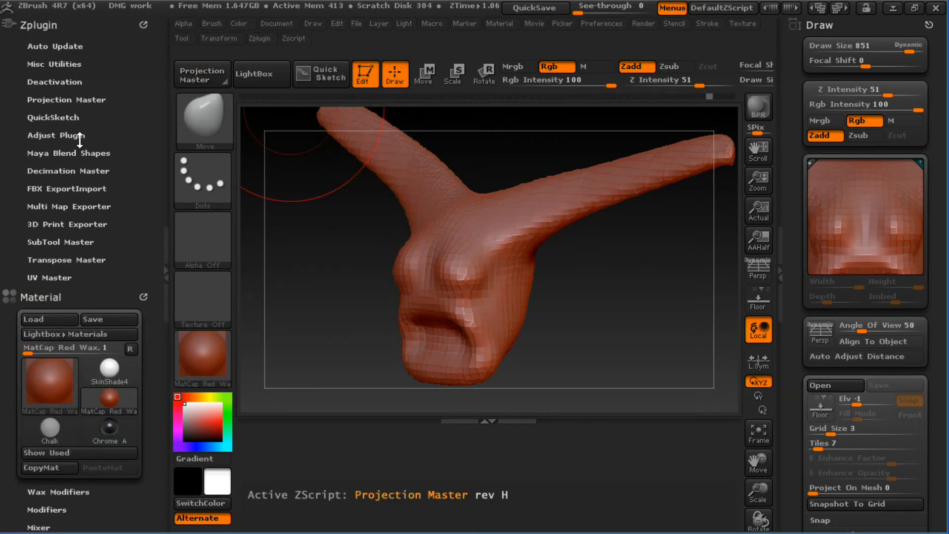
click(92, 187)
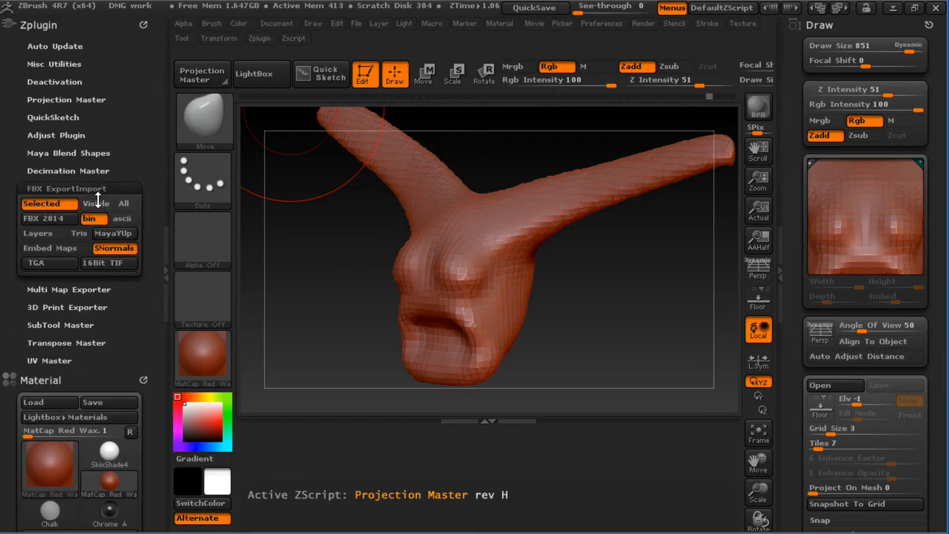
drag(121, 147, 121, 131)
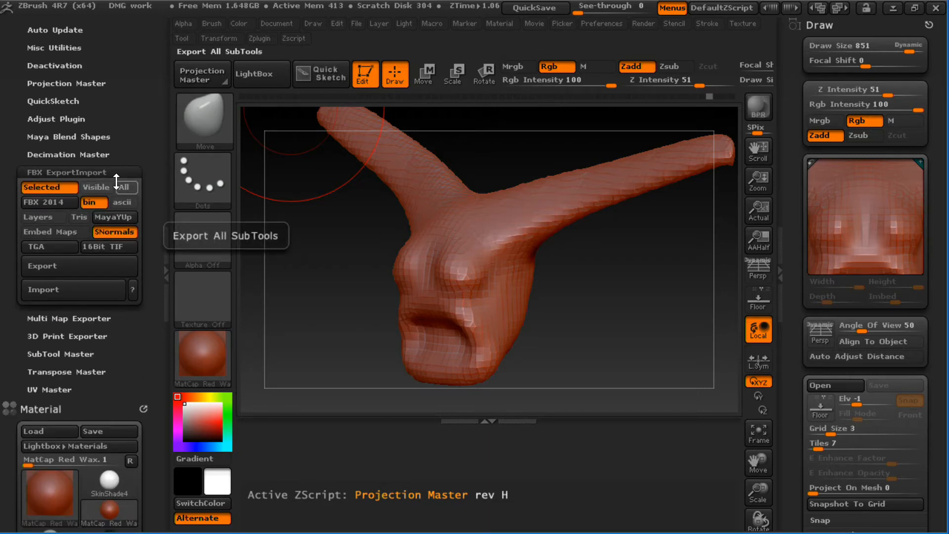
- Collapse the Draw palette to expose the Tool palette and close the ZScript window tray
click(896, 25)
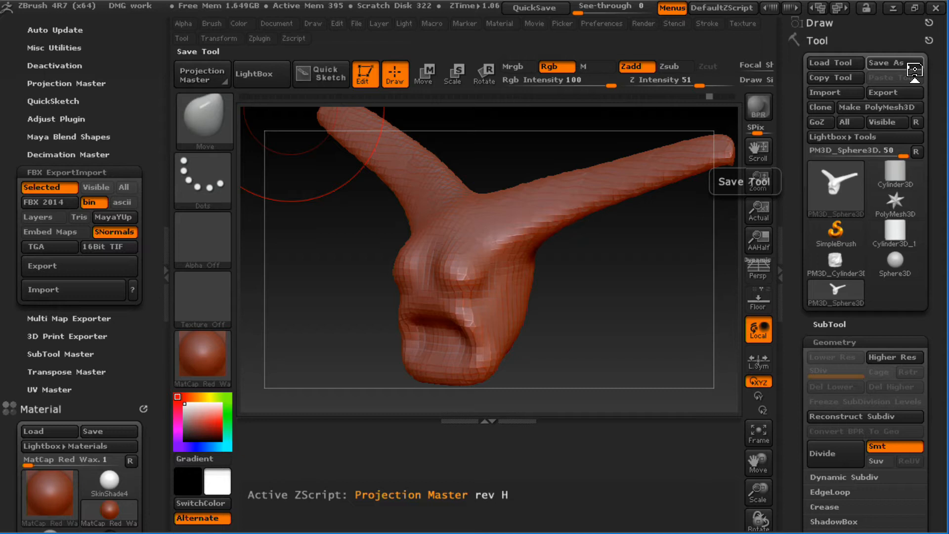
click(498, 423)
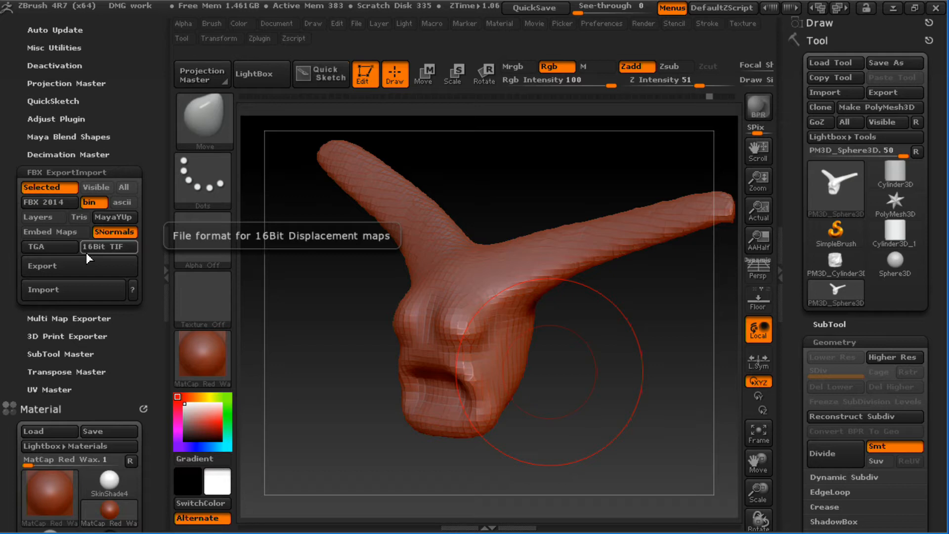
- Review the FBX ExportImport options in the Zplugin palette and close the tray holding the Zplugin and Material palettes
click(260, 38)
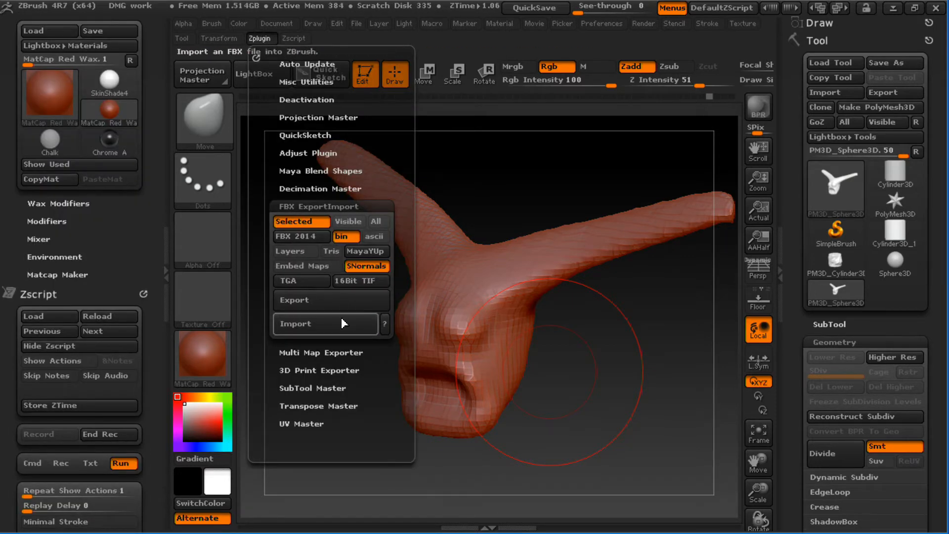
click(340, 207)
click(340, 206)
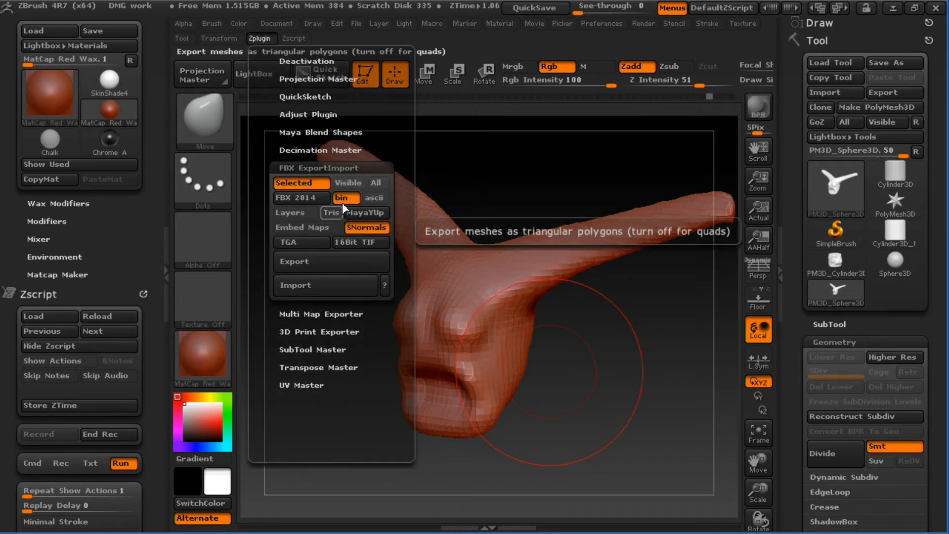
click(348, 167)
click(346, 168)
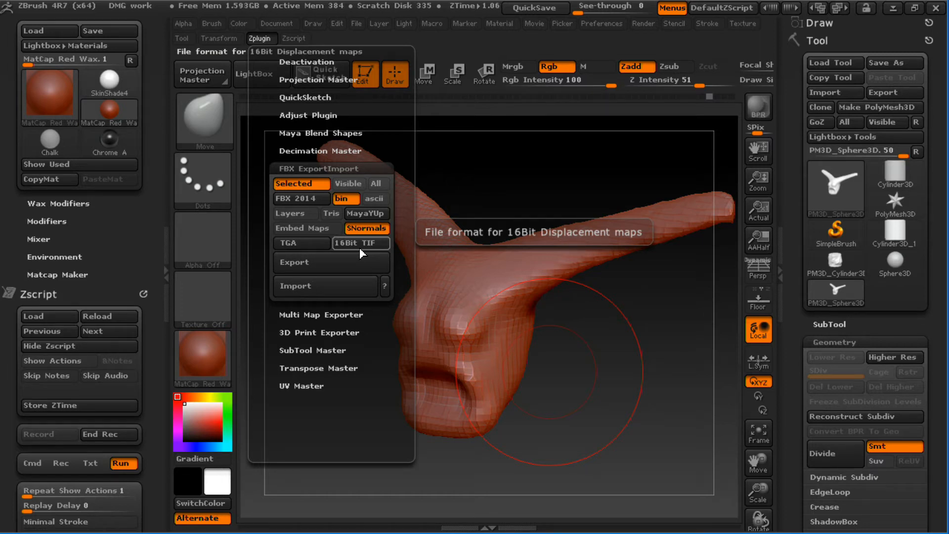
mouse_move(606, 135)
mouse_down()
mouse_move(607, 352)
mouse_move(595, 316)
mouse_move(621, 337)
mouse_move(604, 332)
mouse_move(630, 274)
mouse_up()
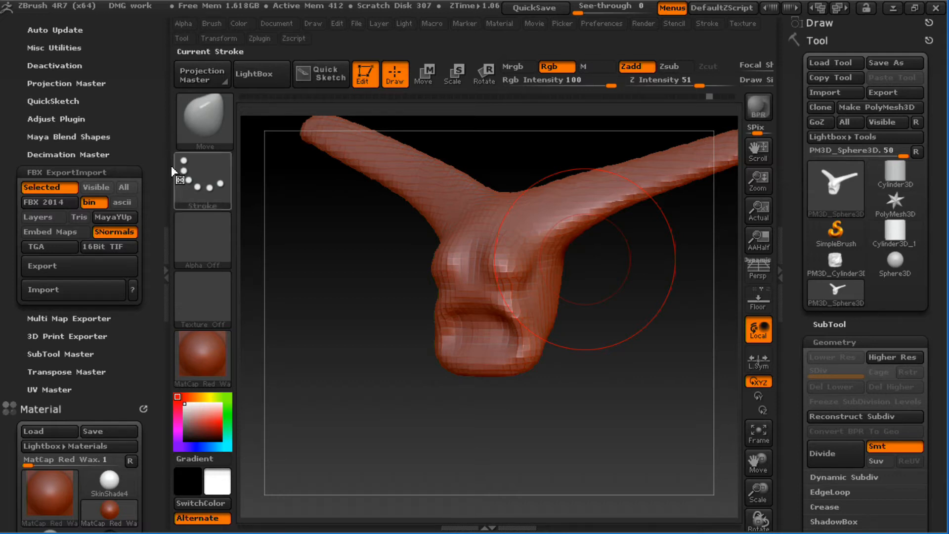
click(166, 200)
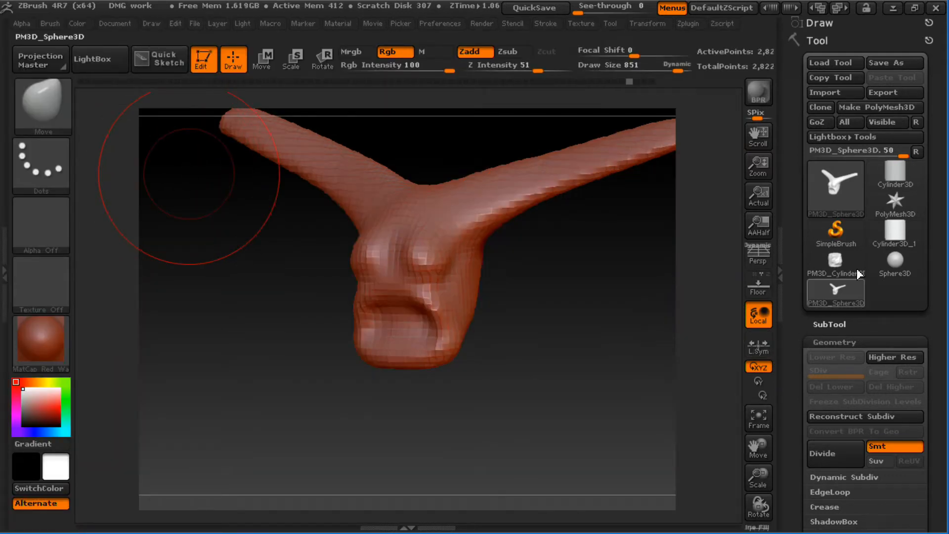
- Dock the Transform palette above the Draw palette and toggle Activate Symmetry off and on, leaving it on
mouse_move(882, 257)
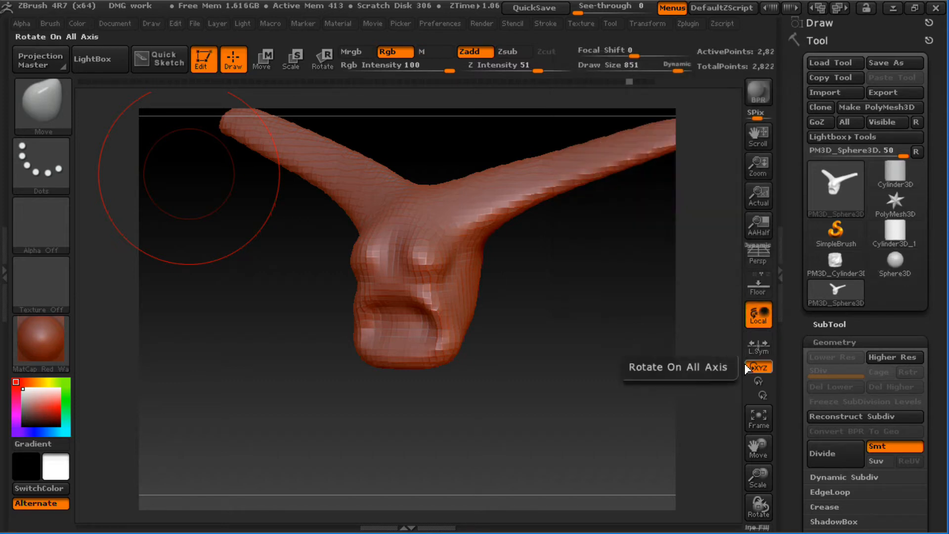
key(h)
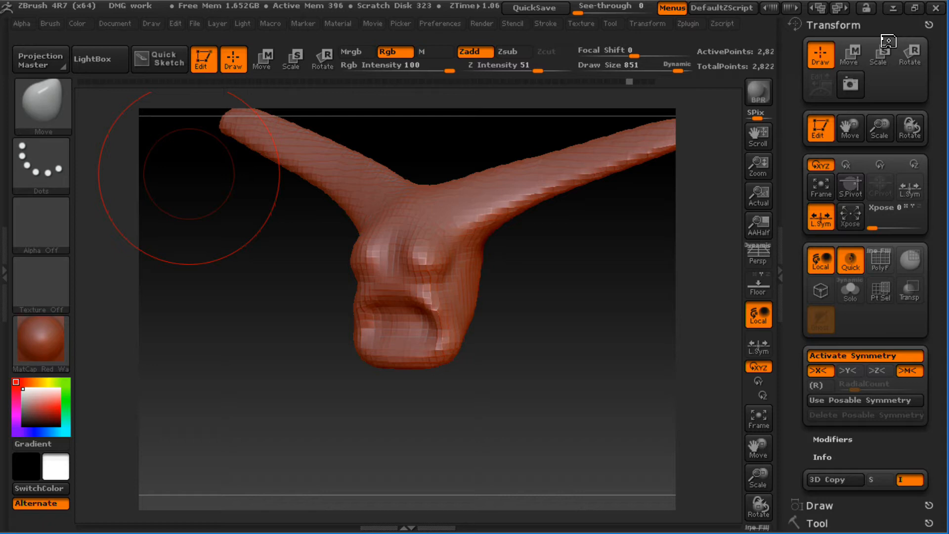
click(872, 357)
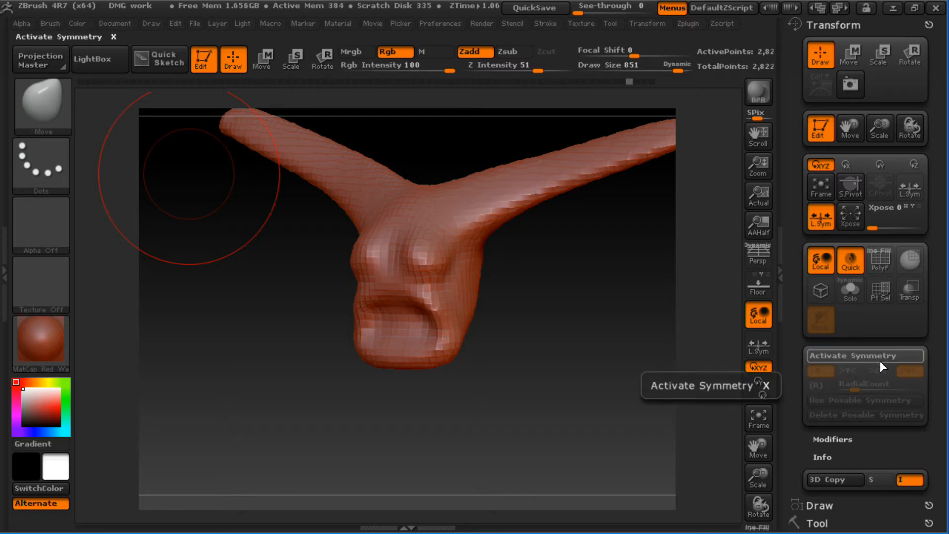
click(885, 358)
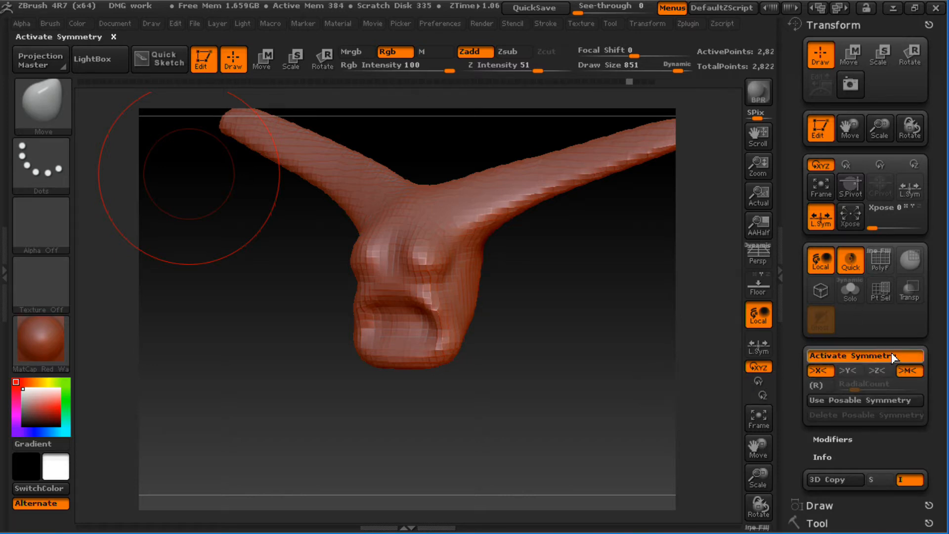
click(889, 353)
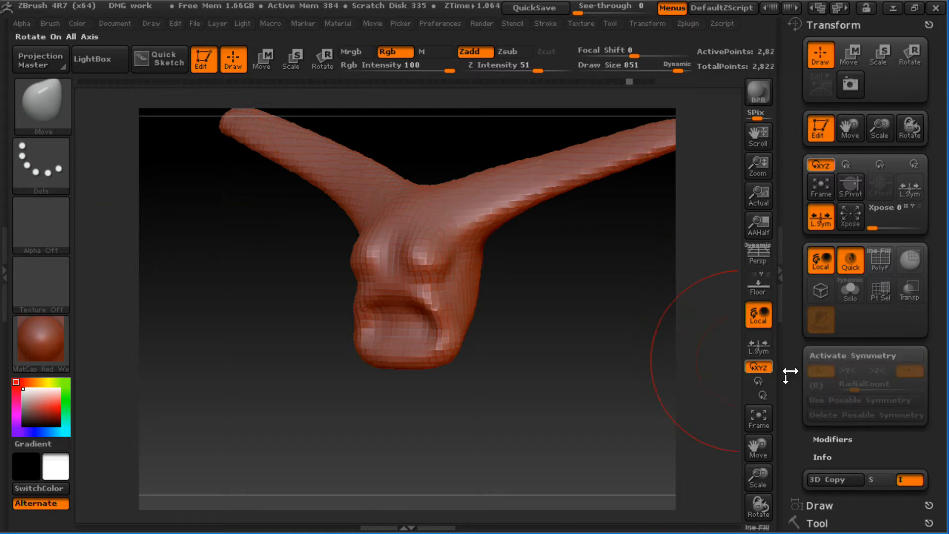
click(866, 356)
click(872, 358)
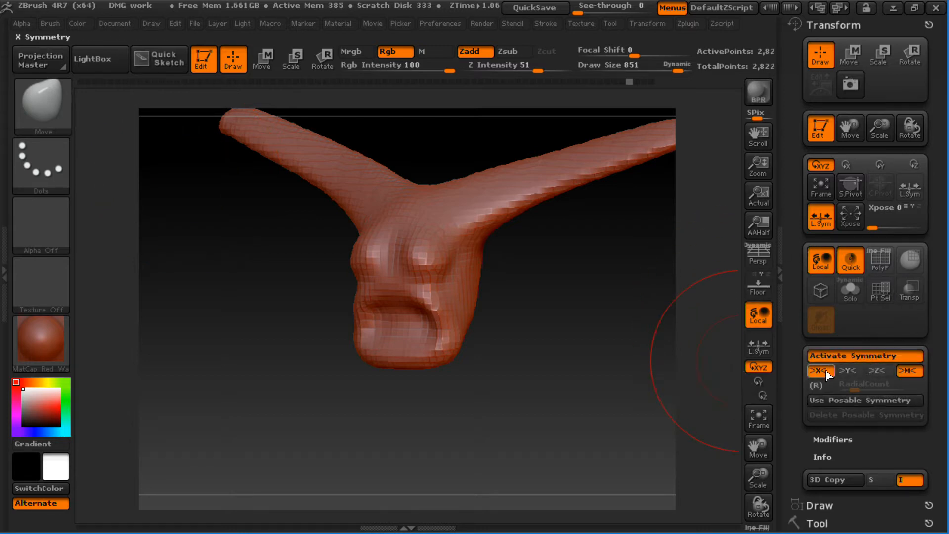
- Switch the head's symmetry from the X axis to the Z axis, test it, and turn the Z axis off
click(820, 370)
click(849, 371)
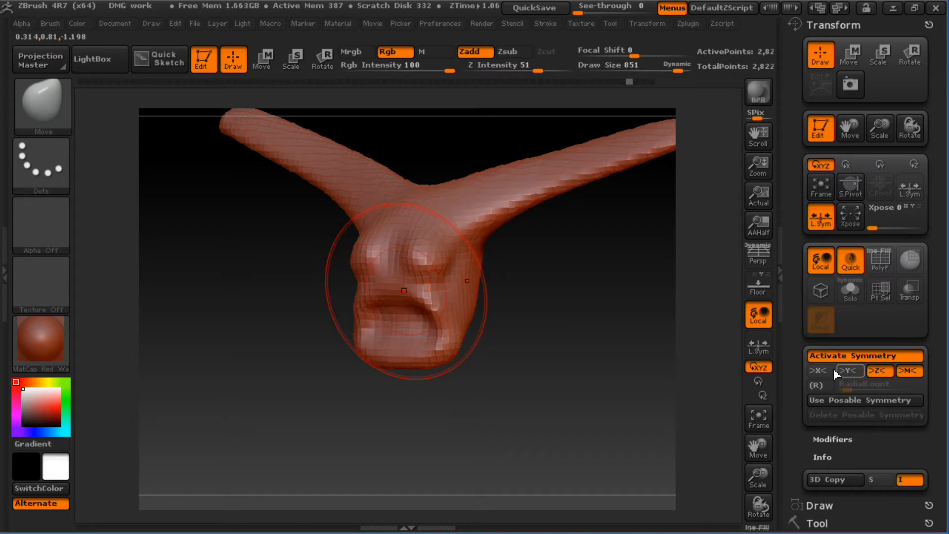
mouse_move(502, 312)
mouse_down()
mouse_move(430, 282)
mouse_move(534, 275)
mouse_move(432, 306)
mouse_move(578, 361)
mouse_move(602, 329)
mouse_up()
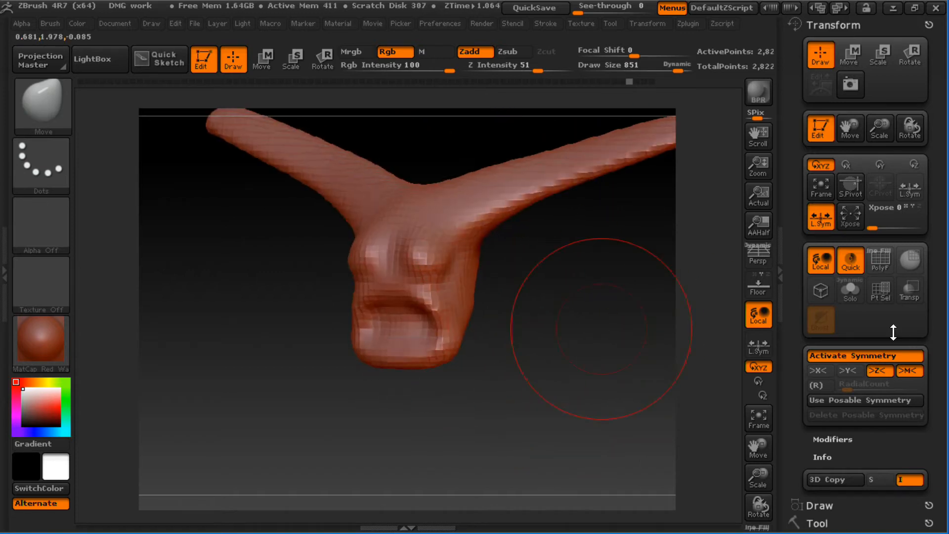
click(880, 375)
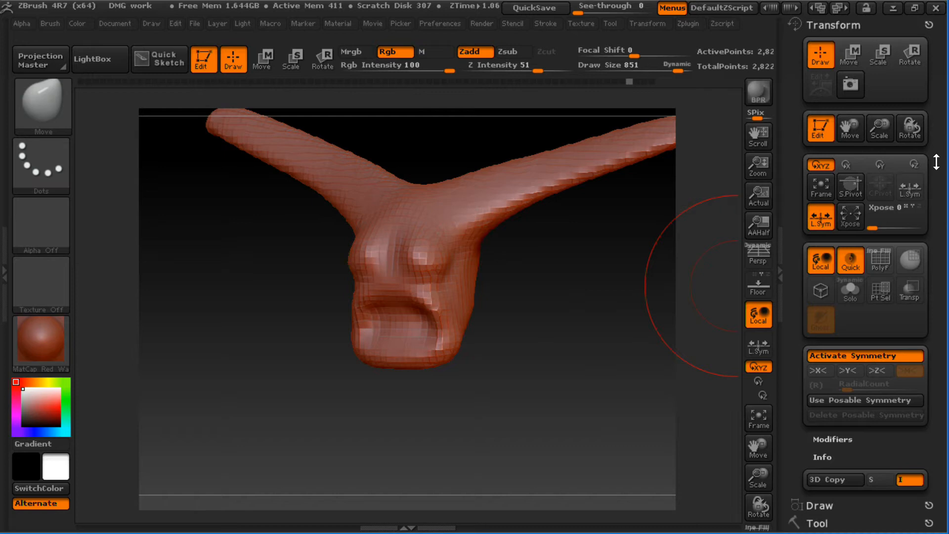
- Load the Cylinder3D_1 tool and convert it to an editable mesh with Make PolyMesh3D
drag(936, 168, 934, 44)
click(911, 242)
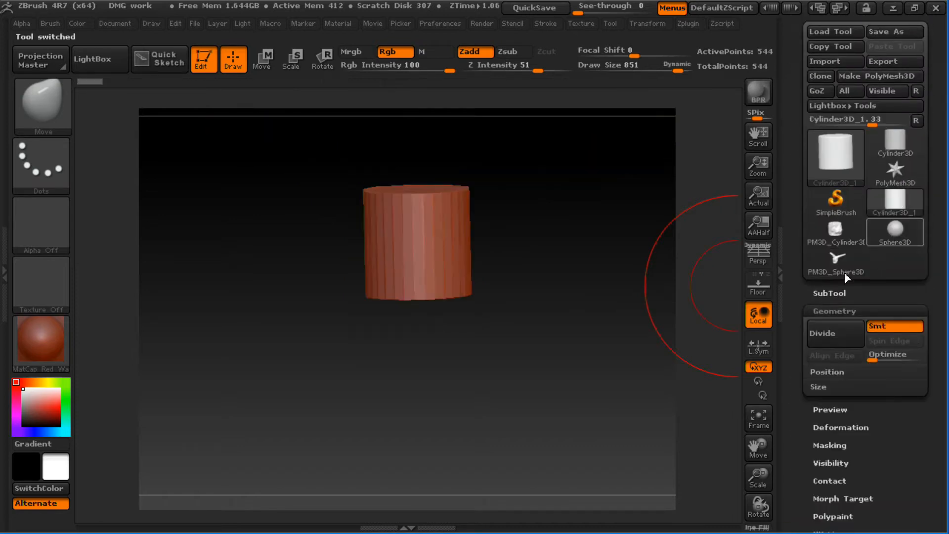
drag(548, 257, 553, 314)
alt+click(553, 314)
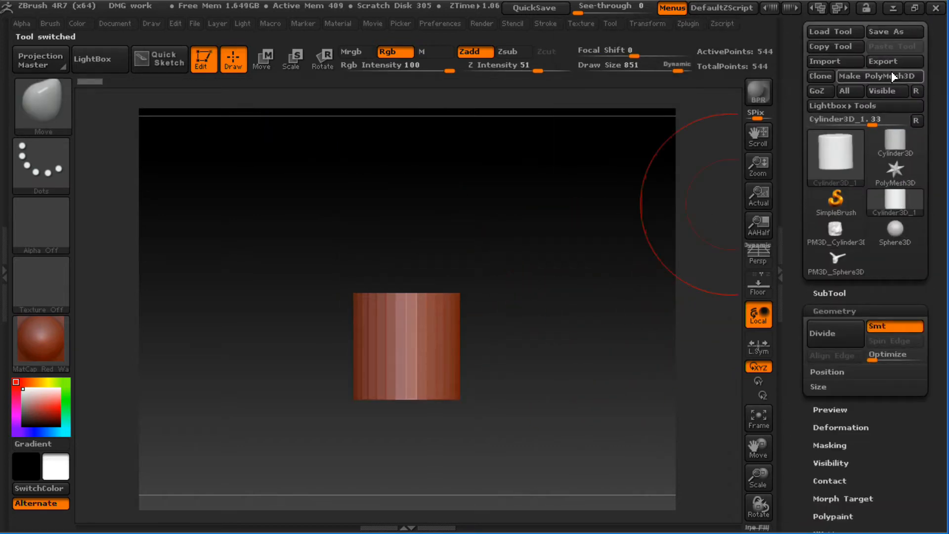
click(892, 77)
drag(610, 265, 520, 322)
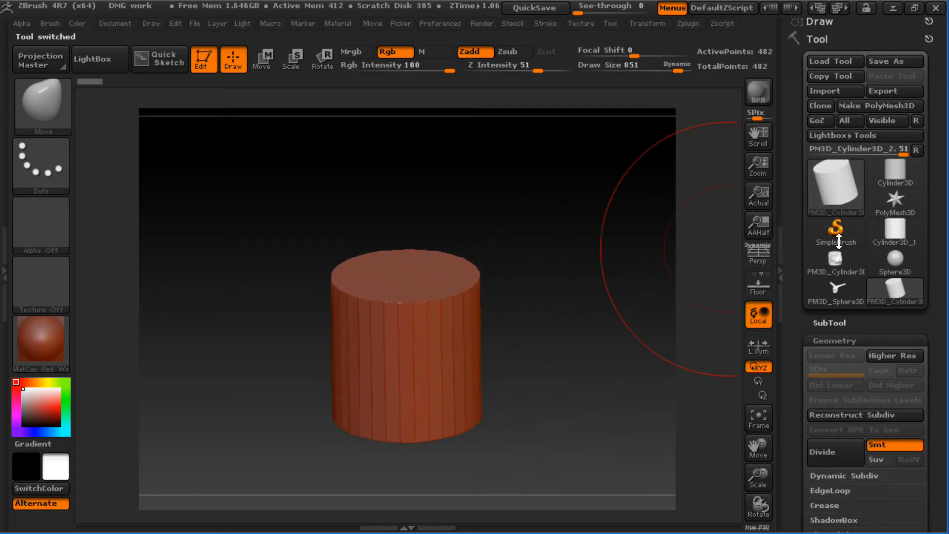
- Enable DynaMesh at resolution 128 on the cylinder and check its polygon density with the polyframe on and off
drag(883, 341, 870, 49)
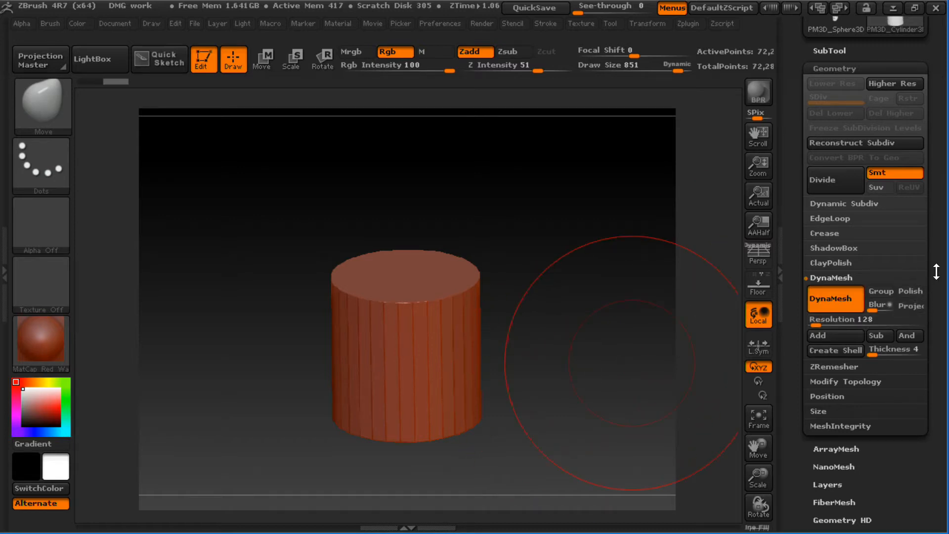
drag(936, 272, 935, 296)
key(shift+f)
drag(587, 331, 565, 310)
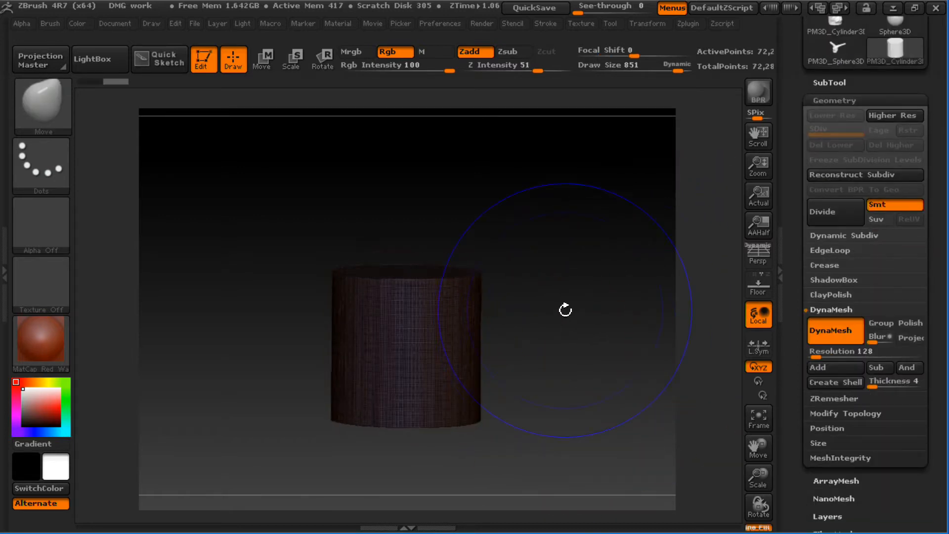
key(shift+f)
drag(926, 227, 929, 286)
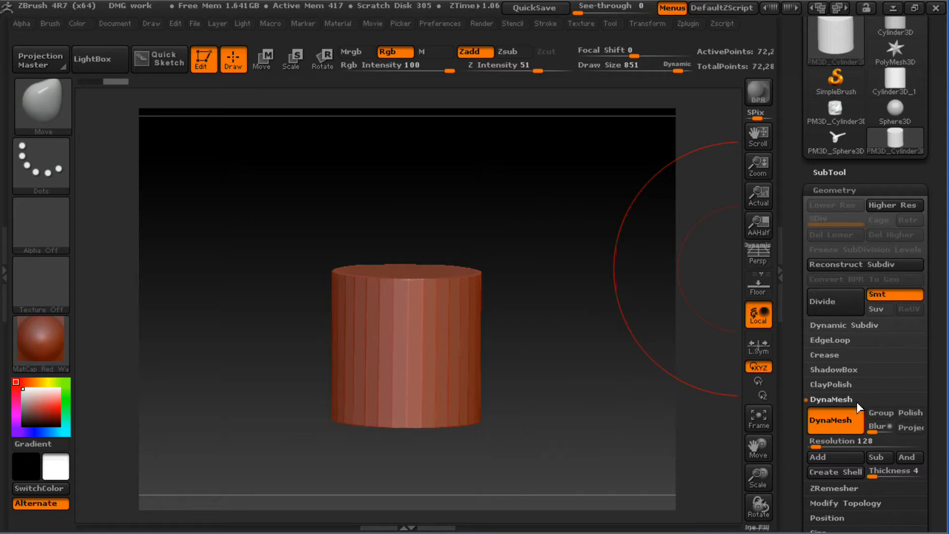
- Set the DynaMesh resolution to 40 and remesh the cylinder
drag(815, 445, 812, 444)
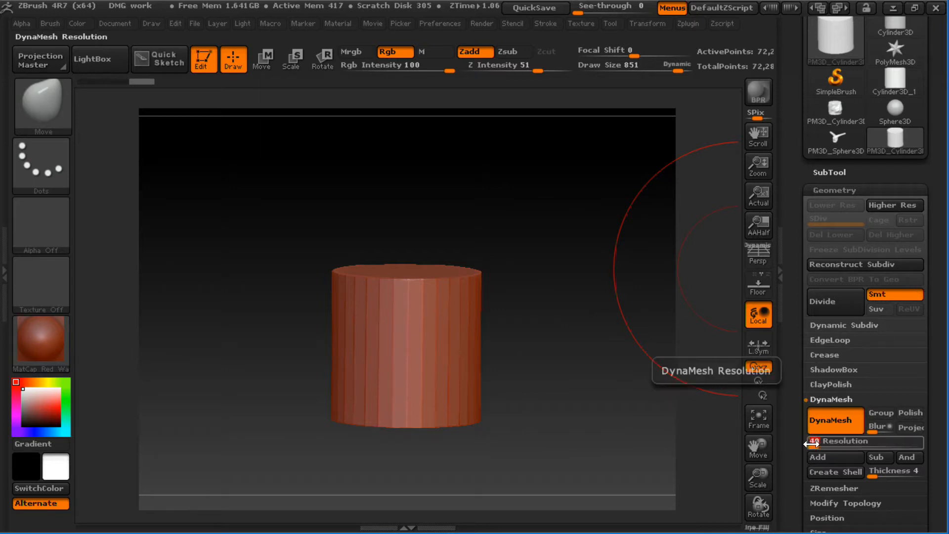
ctrl+drag(590, 307, 620, 412)
drag(462, 282, 455, 298)
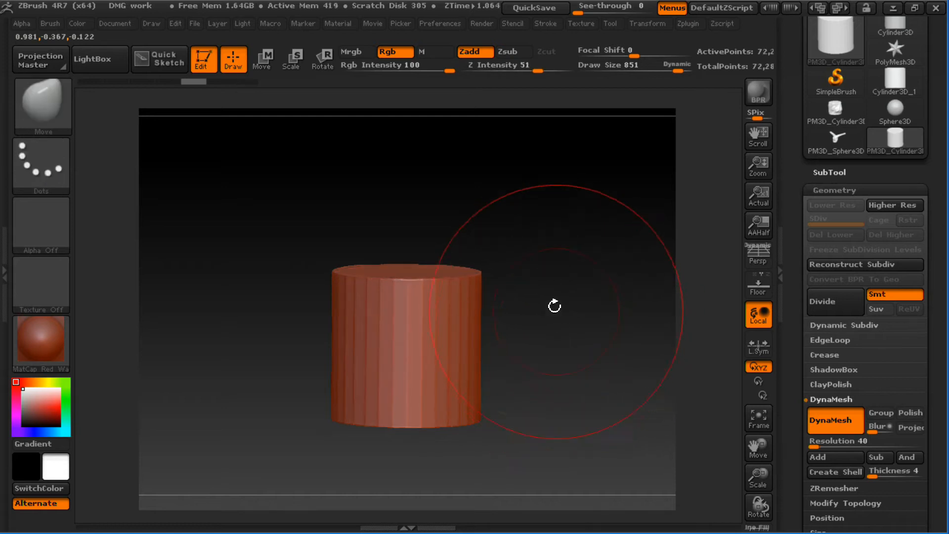
ctrl+drag(553, 308, 537, 376)
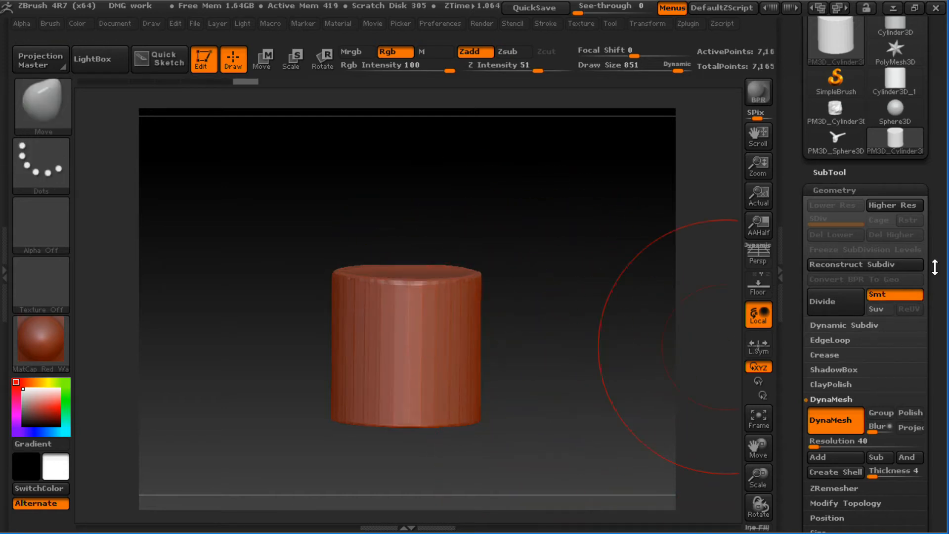
- Activate radial symmetry with RadialCount 8 on the cylinder, using the Y axis instead of X
drag(935, 267, 915, 447)
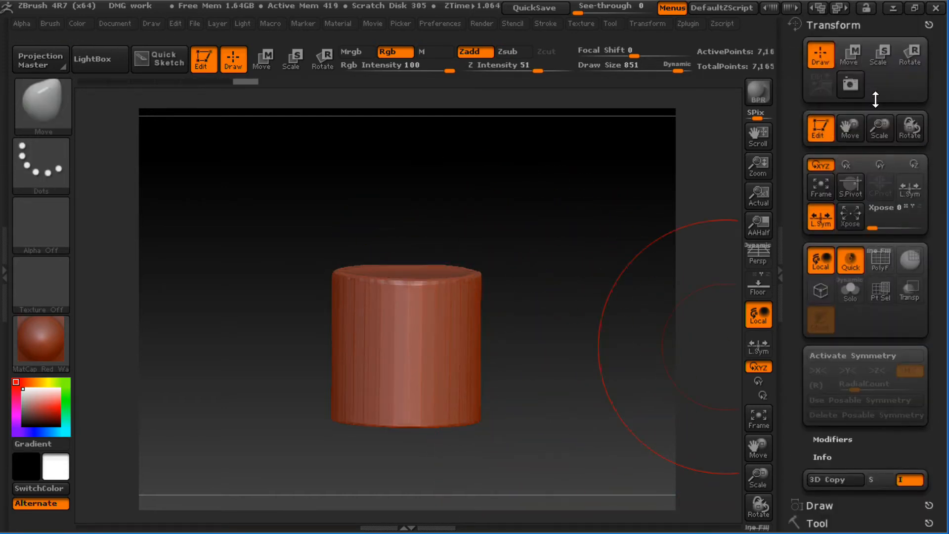
key(x)
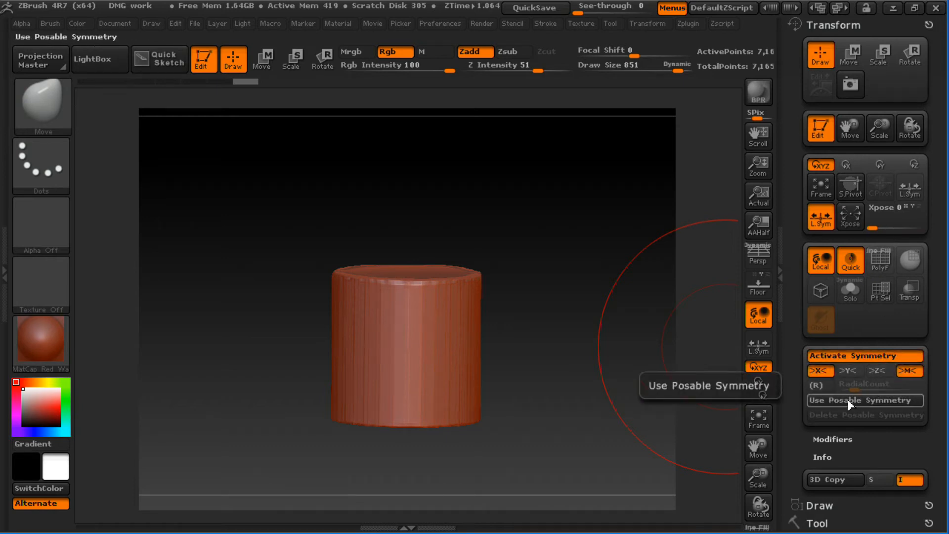
click(819, 384)
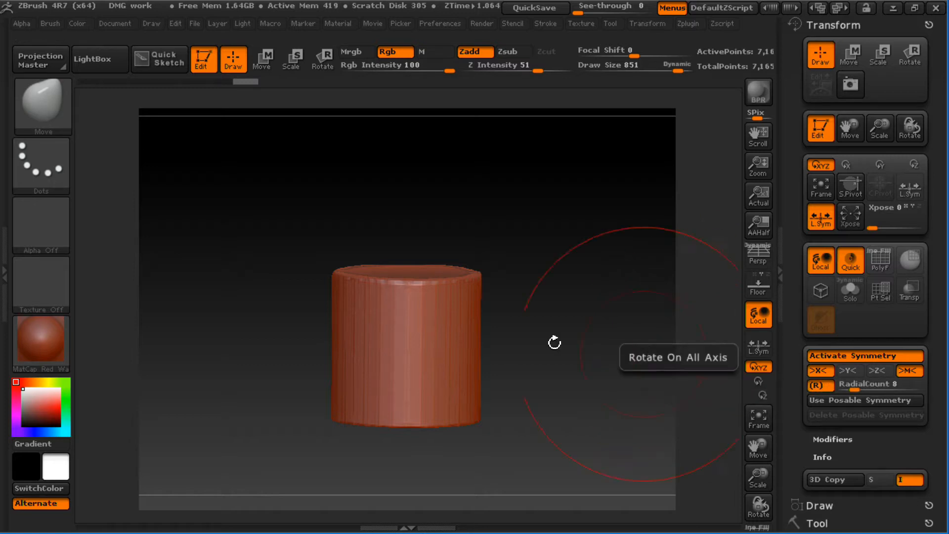
mouse_move(532, 284)
mouse_down()
mouse_move(556, 339)
mouse_move(578, 320)
mouse_move(564, 318)
mouse_move(528, 371)
mouse_move(519, 366)
mouse_up()
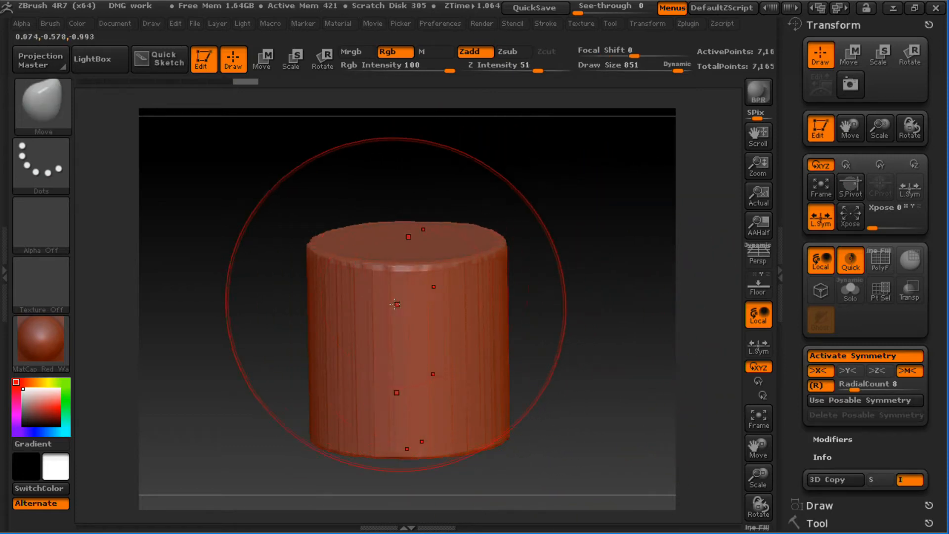
click(850, 374)
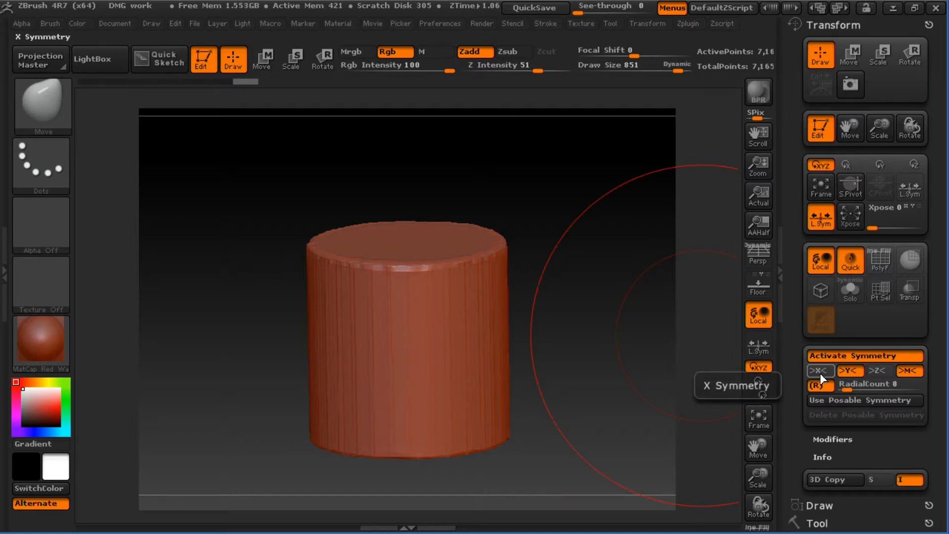
- Undo a test Move stroke, switch to the Standard brush at draw size 162, and sculpt radially repeated marks around the cylinder's upper rim
mouse_move(442, 250)
mouse_down()
mouse_move(446, 283)
mouse_move(484, 280)
mouse_move(454, 272)
mouse_move(487, 271)
mouse_move(449, 266)
mouse_up()
key(ctrl+z)
key(b)
key(s)
key(t)
key(s)
key(ctrl+z)
key(s)
mouse_move(456, 264)
mouse_down()
mouse_move(488, 274)
mouse_move(546, 244)
mouse_move(494, 301)
mouse_up()
drag(527, 267, 503, 297)
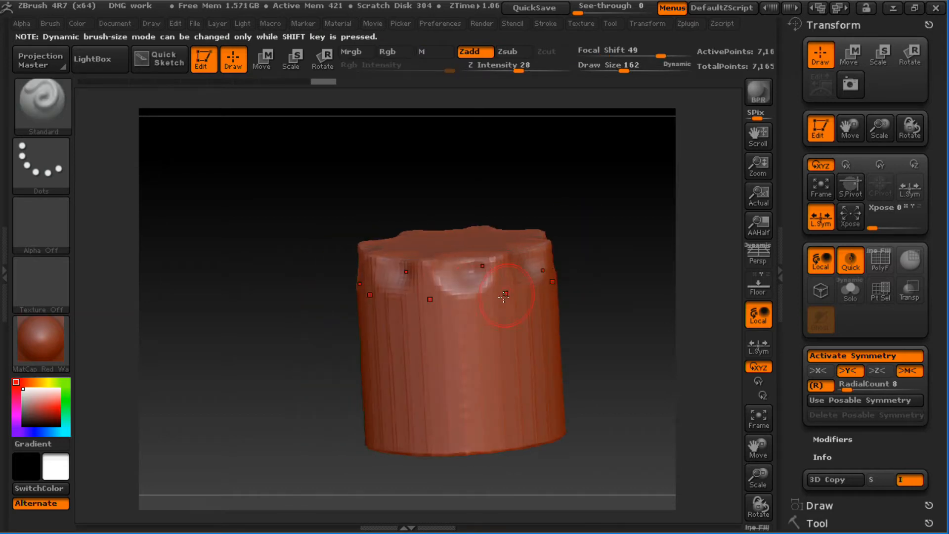
- Try radially repeated vertical Standard brush strokes down the cylinder's side and undo each one
mouse_move(473, 328)
mouse_down()
mouse_move(475, 312)
mouse_move(480, 415)
mouse_up()
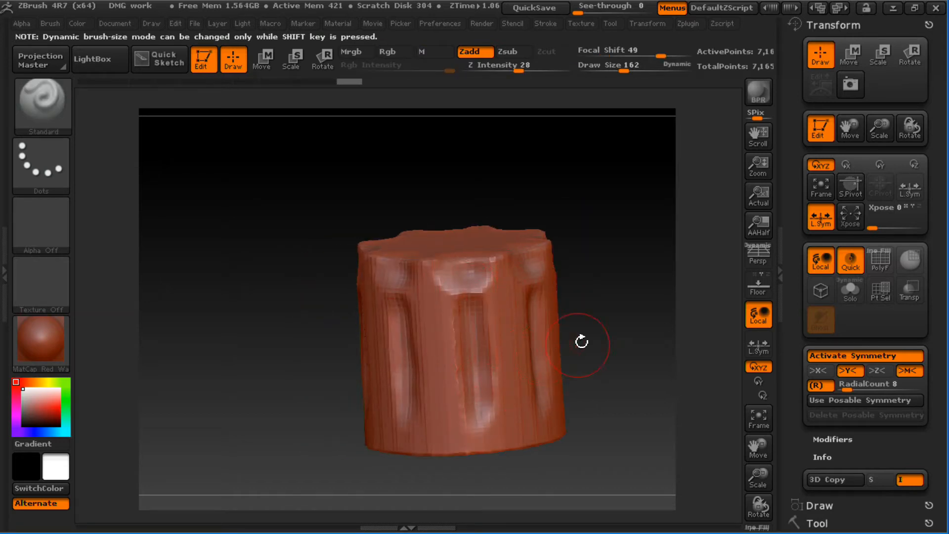
shift+drag(581, 339, 597, 309)
key(ctrl+z)
drag(400, 318, 397, 402)
key(ctrl+z)
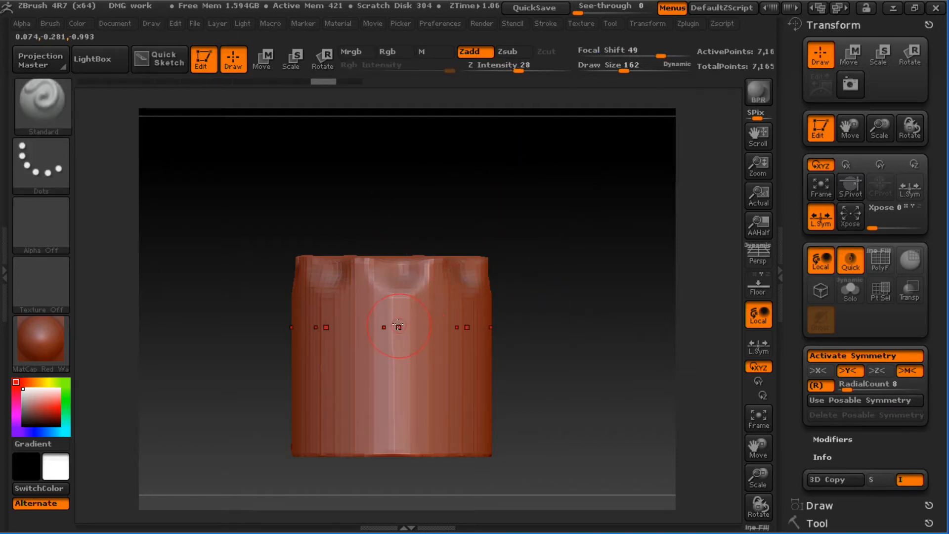
mouse_move(402, 327)
mouse_down()
mouse_move(400, 393)
mouse_move(405, 331)
mouse_move(402, 383)
mouse_up()
key(ctrl+z)
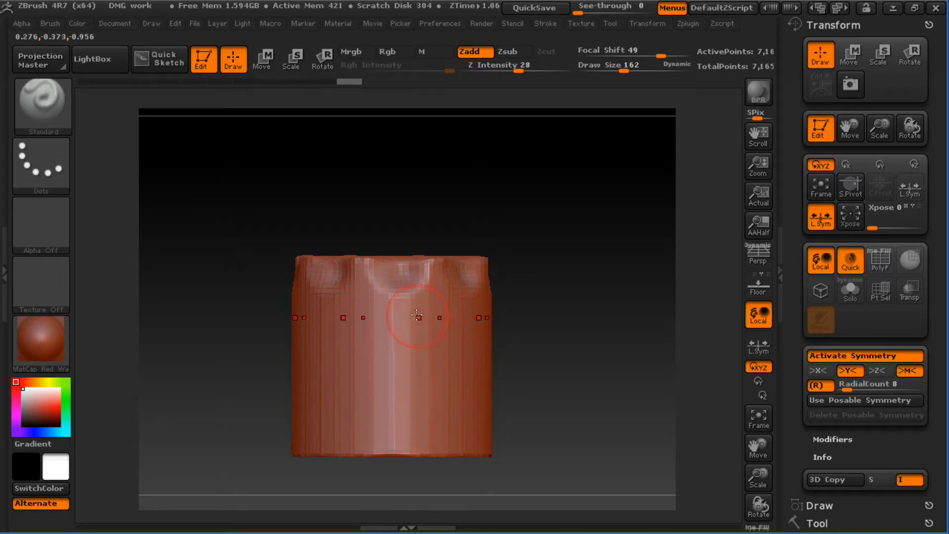
- Sculpt a long vertical stroke, repeated radially around the cylinder's side, after discarding the trial strokes, and inspect the shape from below
mouse_move(395, 327)
shift+mouse_down()
mouse_move(397, 385)
mouse_move(401, 349)
shift+mouse_up()
key(ctrl+z)
key(ctrl+z)
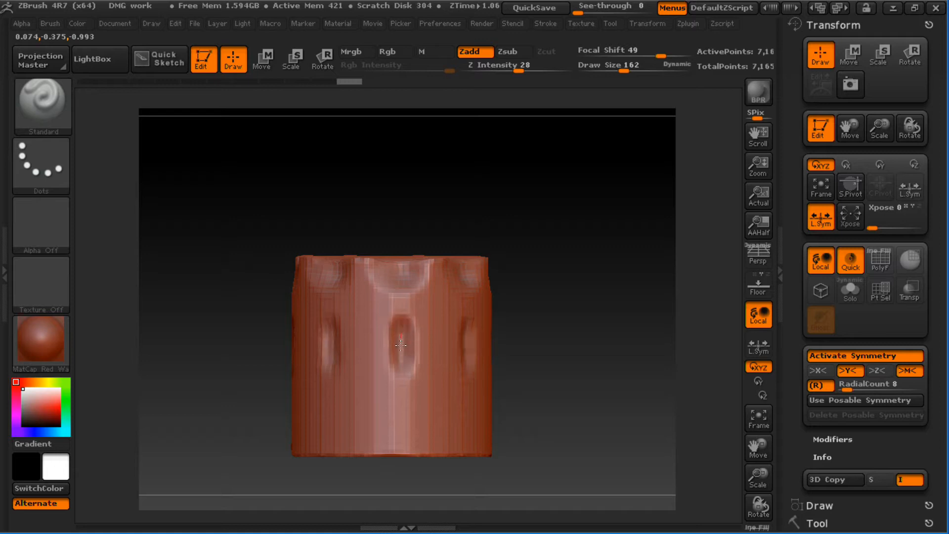
drag(402, 398, 404, 316)
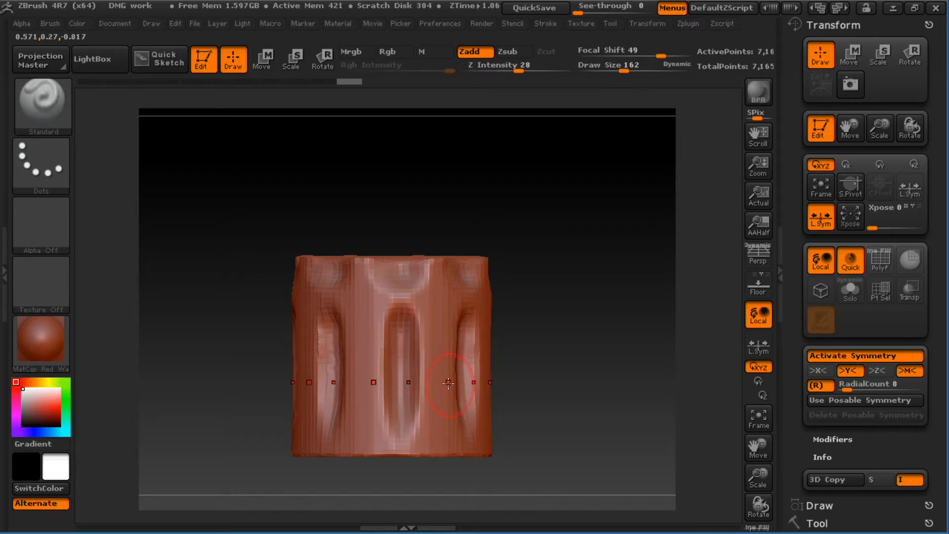
mouse_move(503, 346)
mouse_down()
mouse_move(506, 233)
mouse_move(519, 334)
mouse_move(546, 189)
mouse_move(559, 236)
mouse_move(398, 321)
mouse_up()
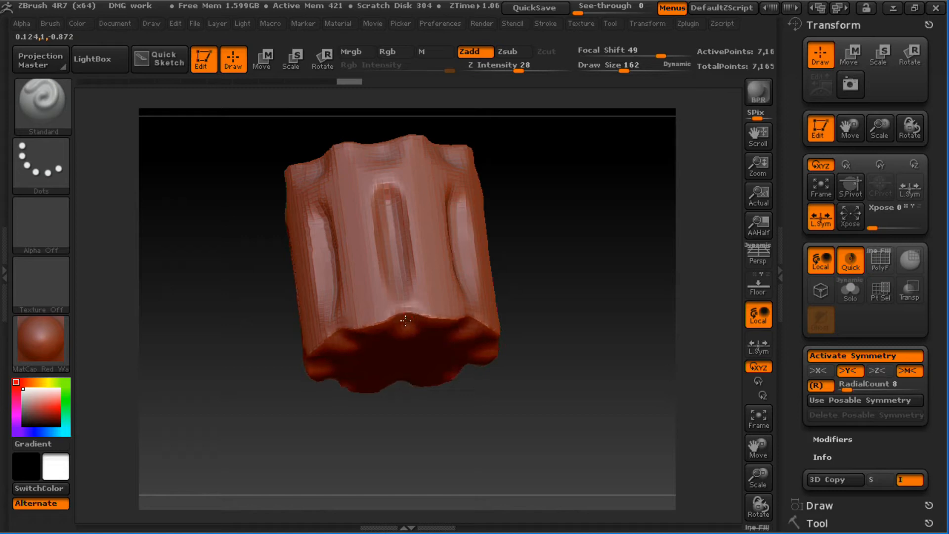
- Remesh the cylinder with DynaMesh, try a radially repeated Standard brush stroke along its lower edge and undo that stroke
drag(554, 306, 585, 271)
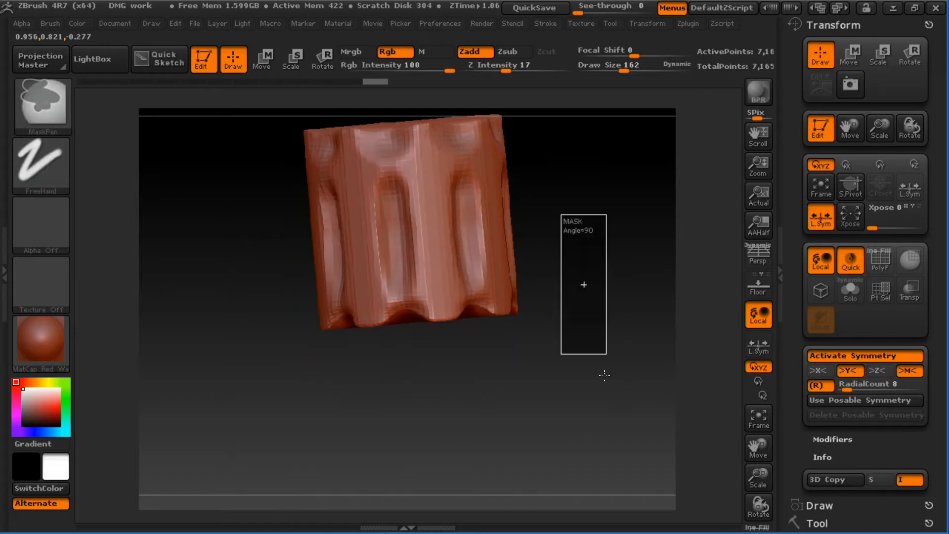
drag(585, 233, 560, 203)
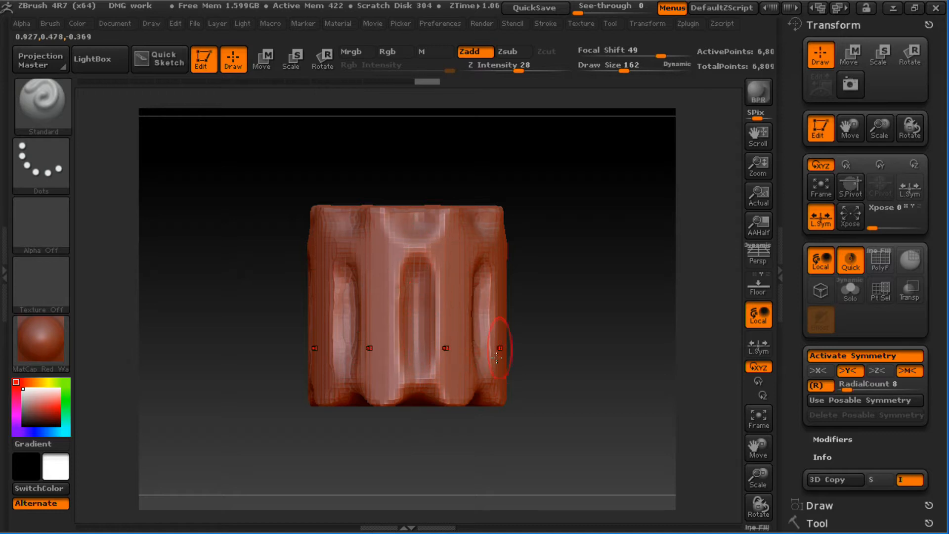
drag(403, 378, 418, 392)
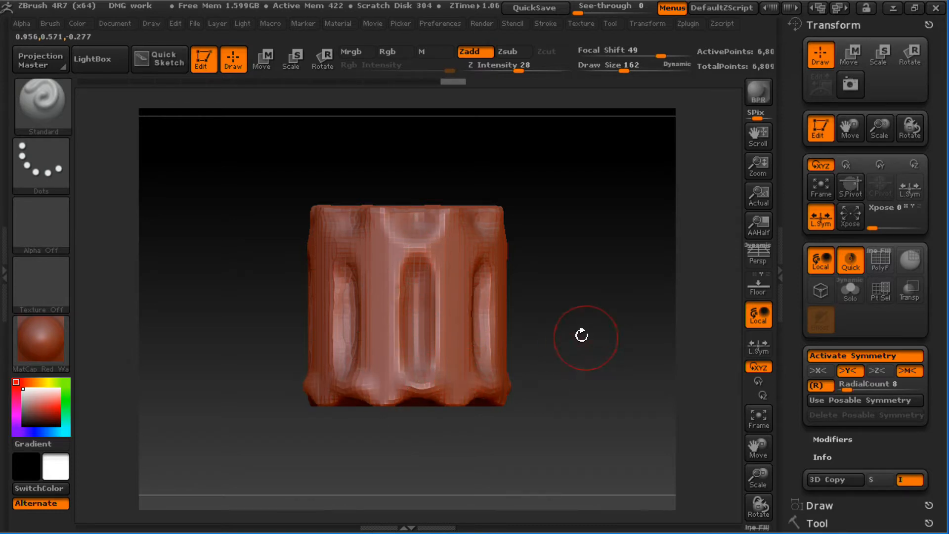
key(ctrl+z)
- Raise RadialCount to 30 and sculpt continuous raised bands around the cylinder near its upper and lower rims
drag(847, 390, 864, 390)
drag(439, 249, 441, 252)
drag(487, 357, 488, 360)
mouse_move(550, 331)
mouse_down()
mouse_move(553, 347)
mouse_move(604, 308)
mouse_move(589, 295)
mouse_move(549, 314)
mouse_up()
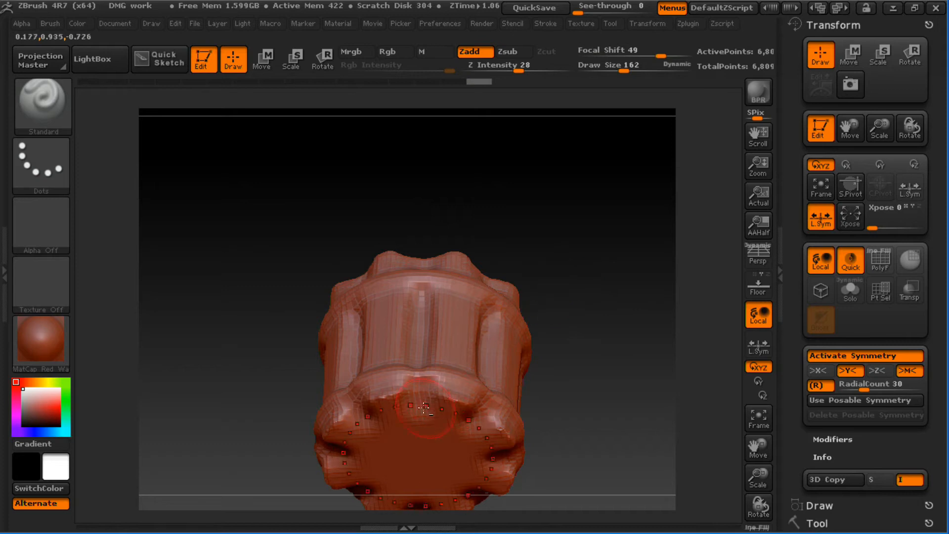
- Undo a trial stroke on the bottom edge and sculpt concentric rings into the bottom face with draw size 88
mouse_move(424, 399)
mouse_down()
mouse_move(414, 394)
mouse_move(435, 399)
mouse_up()
key(ctrl+z)
key(s)
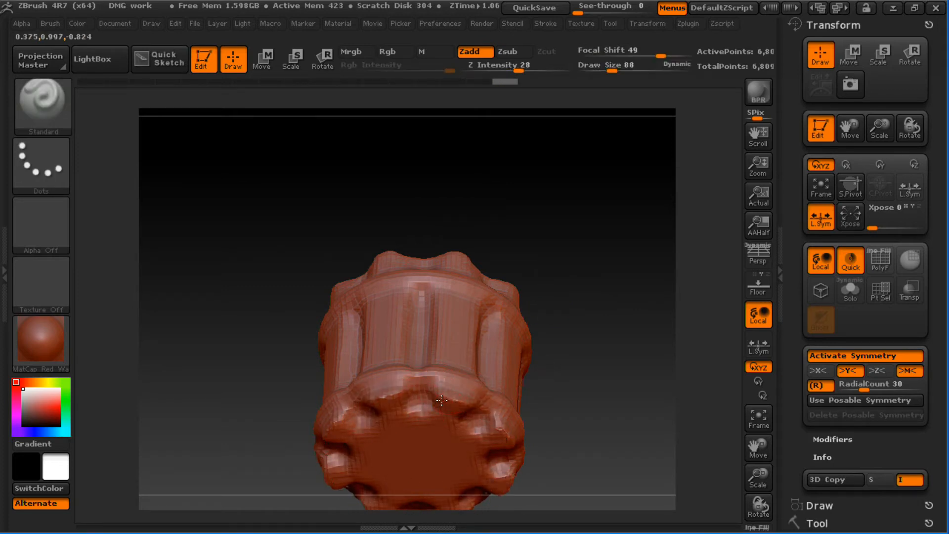
alt+drag(552, 358, 550, 277)
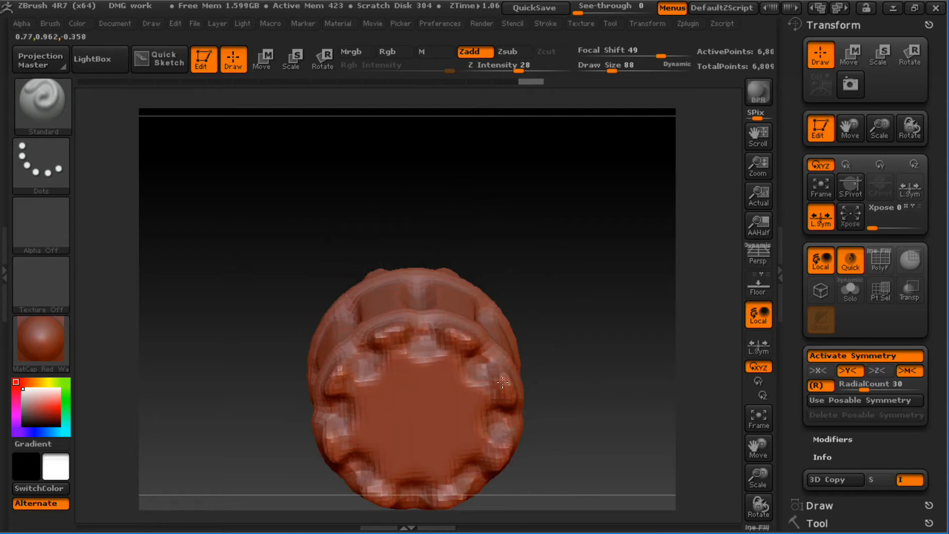
drag(443, 384, 444, 367)
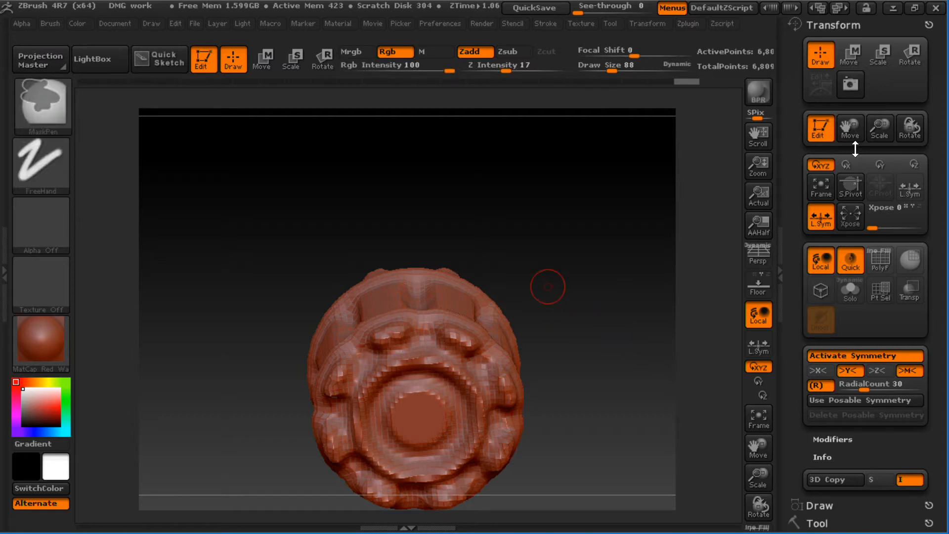
- Subdivide the mesh twice and sculpt the rings on the bottom face further with the Standard brush at draw size 110
key(ctrl+d)
key(ctrl+d)
drag(541, 337, 578, 227)
drag(444, 278, 492, 308)
drag(590, 287, 599, 245)
mouse_move(455, 315)
mouse_down()
mouse_move(471, 328)
mouse_move(438, 297)
mouse_up()
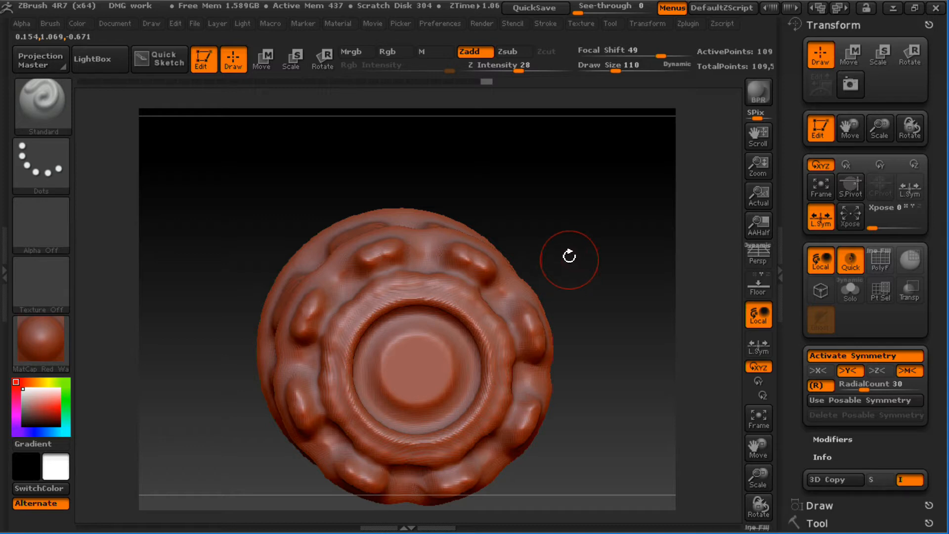
- Switch to the hPolish brush at draw size 185 and flatten the bottom face's outer ring and central disc
key(b)
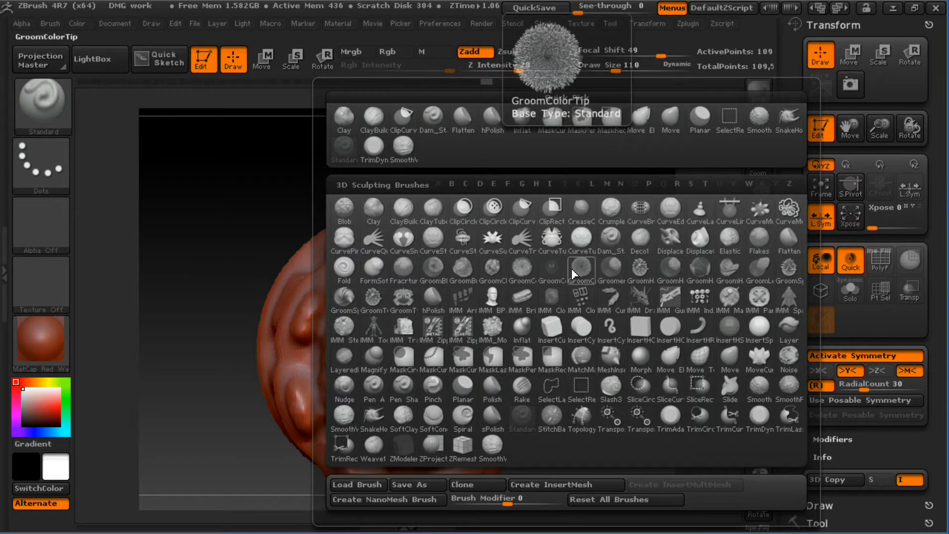
click(652, 263)
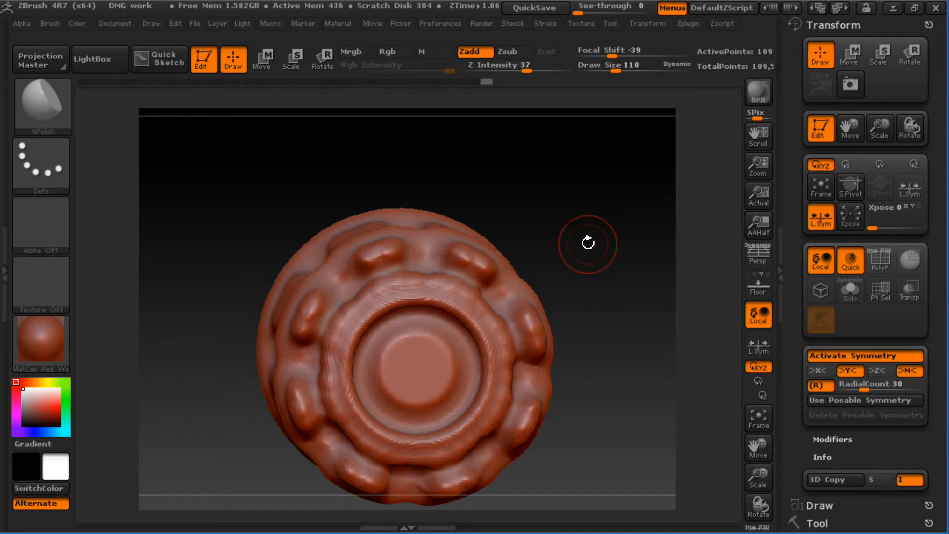
key(b)
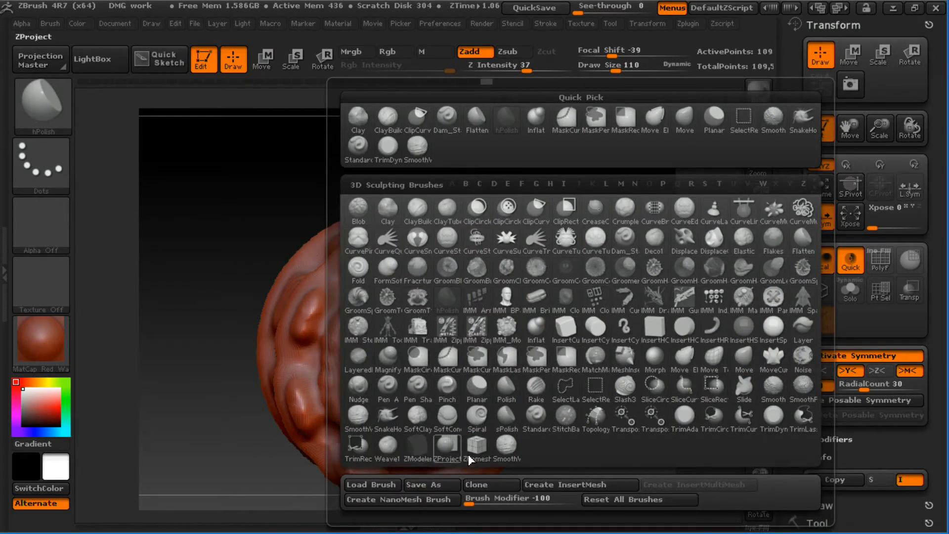
click(444, 306)
key(s)
mouse_move(450, 307)
mouse_down()
mouse_move(487, 324)
mouse_move(474, 313)
mouse_up()
mouse_move(424, 352)
mouse_down()
mouse_move(411, 359)
mouse_move(418, 353)
mouse_up()
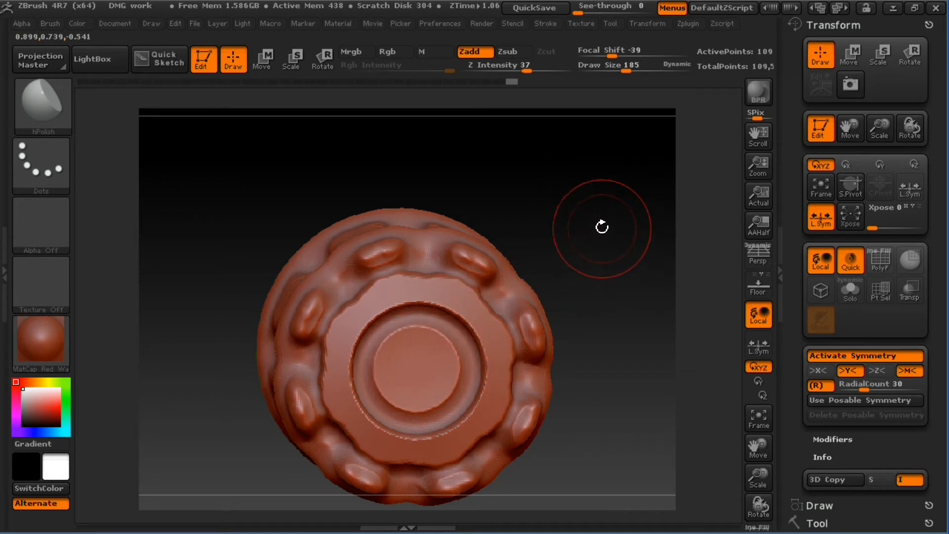
- Polish the side panels between the vertical grooves with hPolish at draw size 310
drag(602, 227, 615, 255)
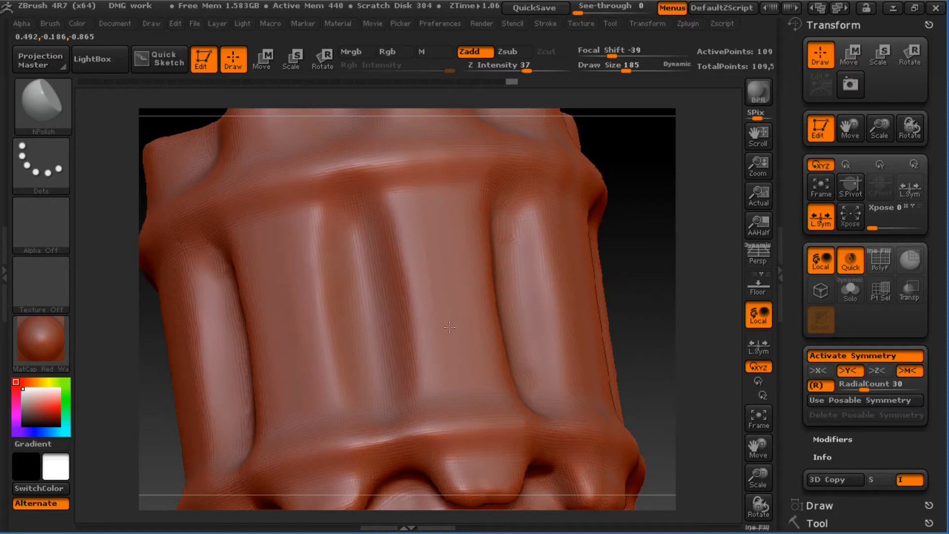
drag(649, 247, 709, 247)
key(s)
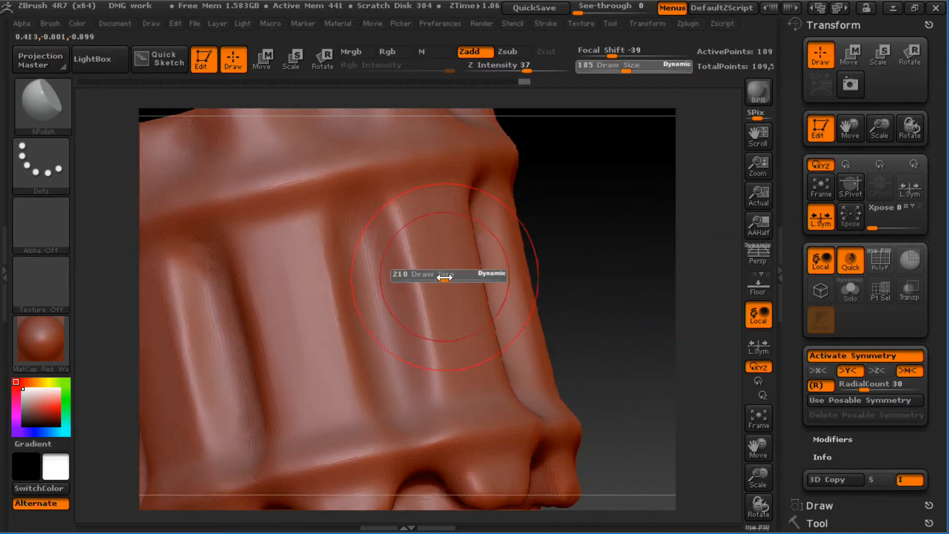
drag(445, 278, 458, 280)
mouse_move(434, 239)
mouse_down()
mouse_move(445, 291)
mouse_move(433, 252)
mouse_up()
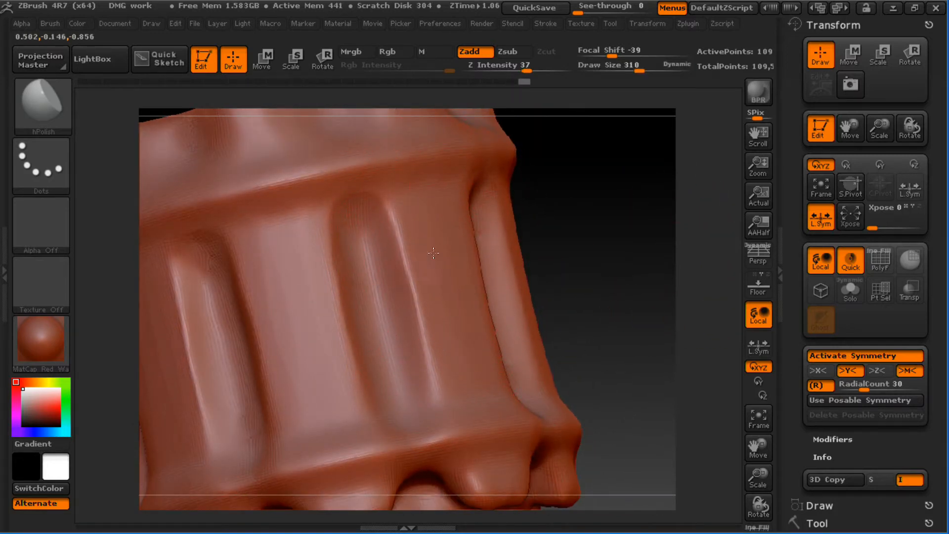
- Try hPolish strokes at draw size 162 below the upper band and undo the last two strokes
alt+drag(622, 248, 635, 349)
key(s)
mouse_move(442, 251)
mouse_down()
mouse_move(427, 251)
mouse_move(432, 267)
mouse_up()
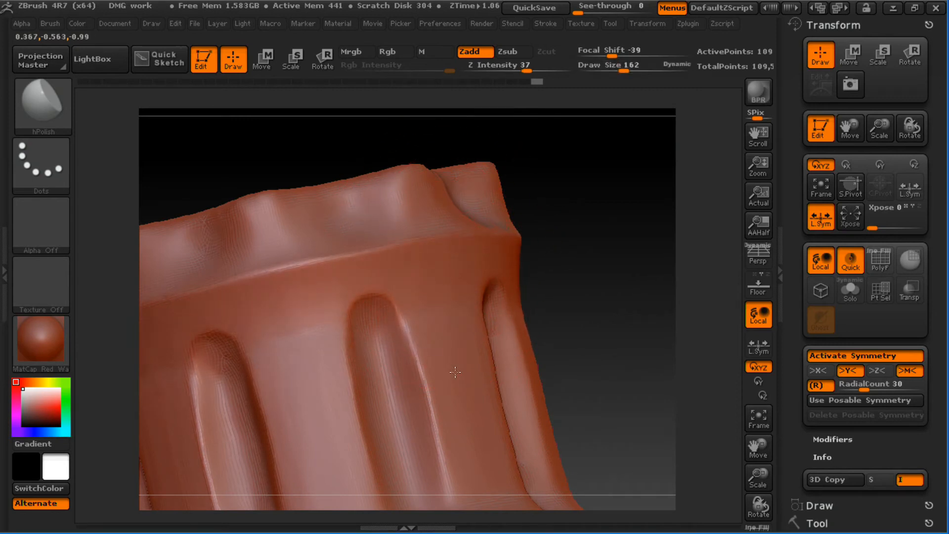
drag(435, 312, 437, 315)
mouse_move(610, 229)
alt+mouse_down()
mouse_move(595, 193)
mouse_move(624, 224)
mouse_move(600, 190)
alt+mouse_up()
key(ctrl+z)
key(ctrl+z)
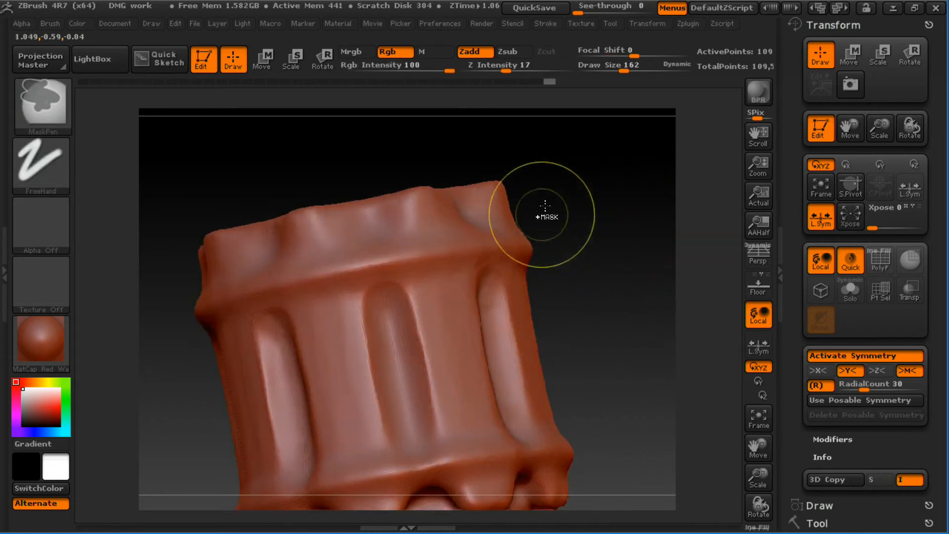
- Set hPolish to Z Intensity 88 and draw size 110, and flatten the raised band below the upper rim all around
key(u)
mouse_move(459, 255)
mouse_down()
mouse_move(493, 255)
mouse_move(436, 256)
mouse_up()
key(s)
drag(445, 255, 451, 253)
key(ctrl+z)
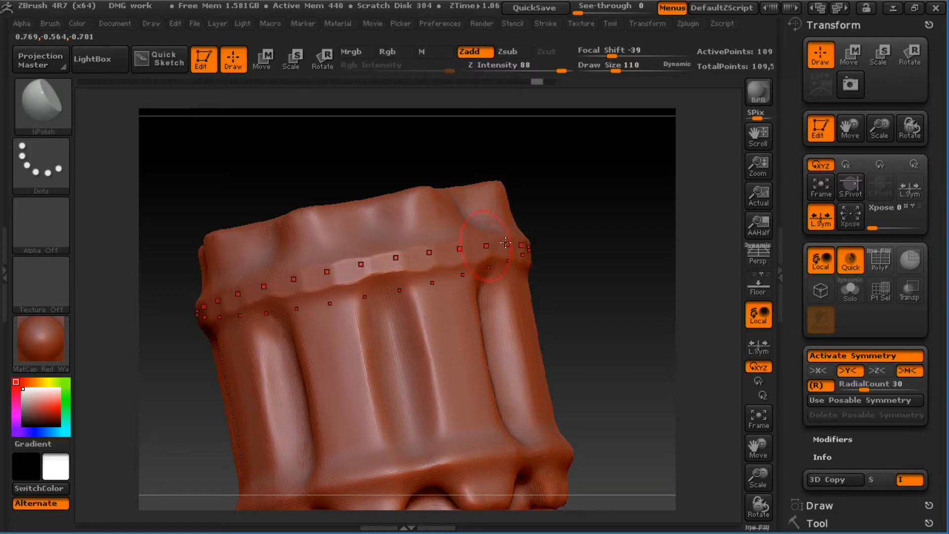
alt+drag(634, 270, 635, 337)
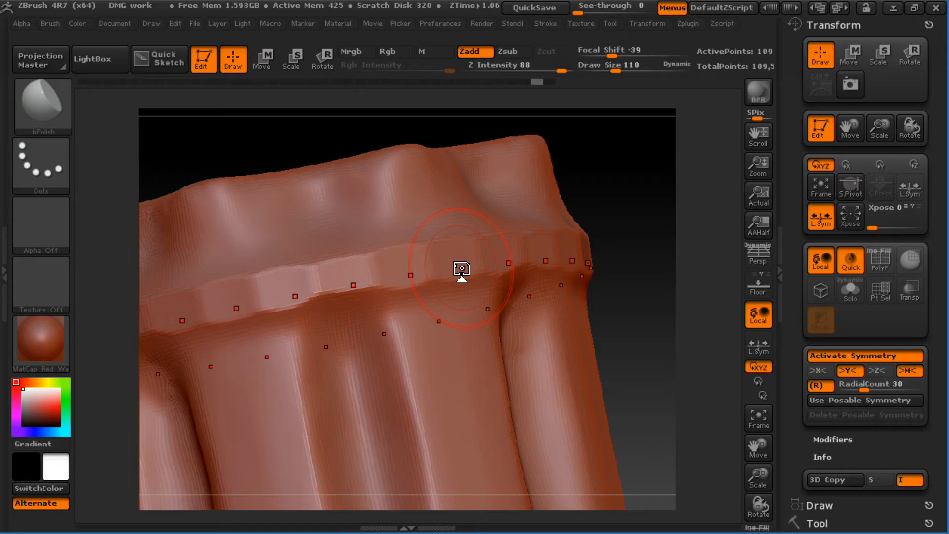
mouse_move(426, 255)
mouse_down()
mouse_move(445, 256)
mouse_move(378, 283)
mouse_up()
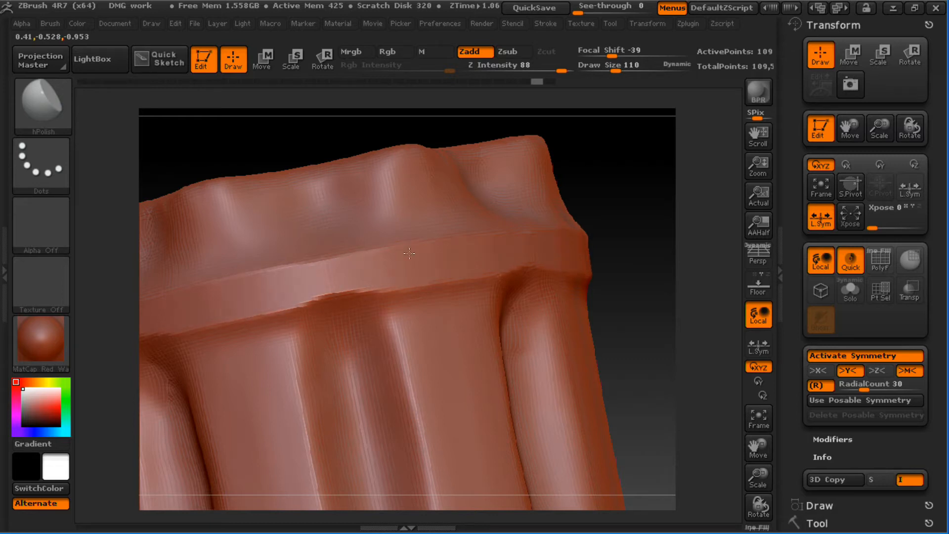
mouse_move(436, 250)
mouse_down()
mouse_move(487, 251)
mouse_move(437, 262)
mouse_up()
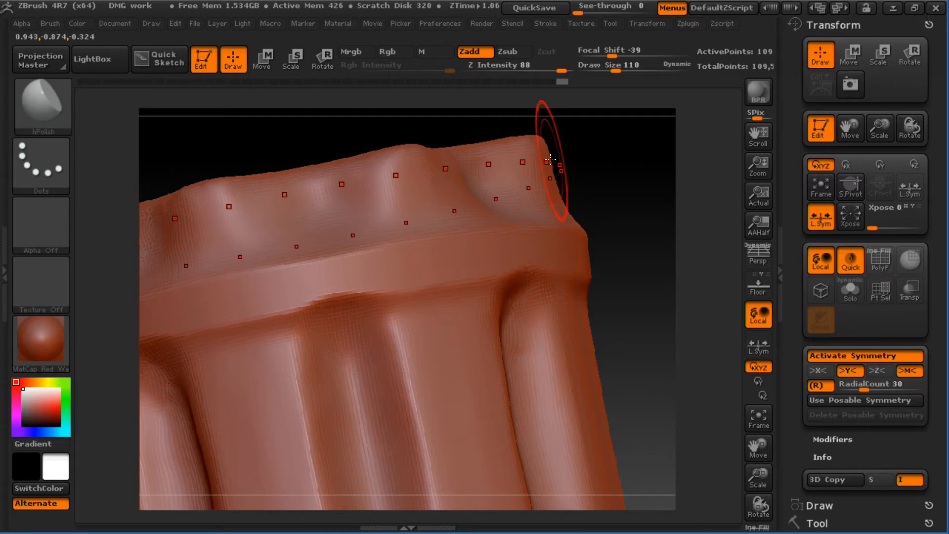
- Set the draw size to 101 and build the flattened upper band outward so it protrudes evenly around the cylinder
key(s)
click(347, 269)
key(s)
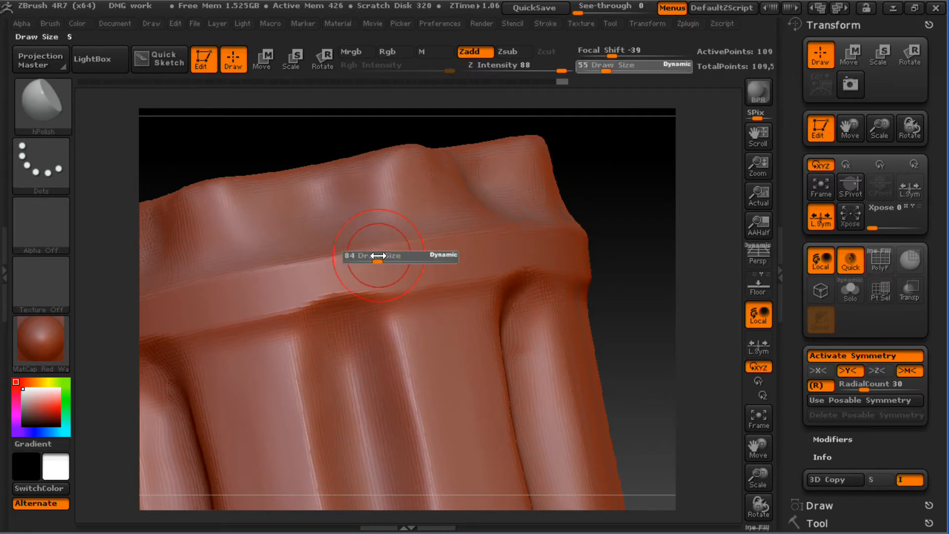
drag(378, 256, 382, 255)
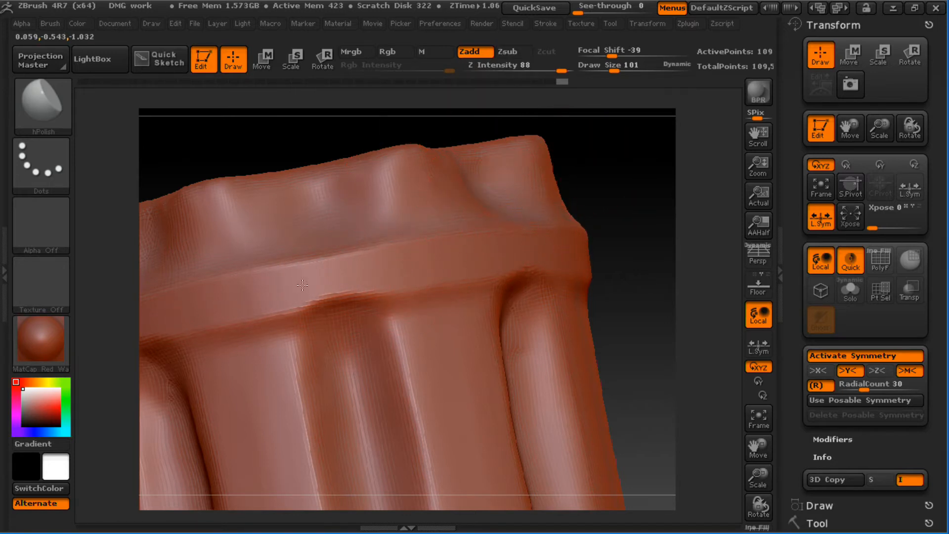
mouse_move(303, 284)
mouse_down()
mouse_move(290, 287)
mouse_move(303, 285)
mouse_up()
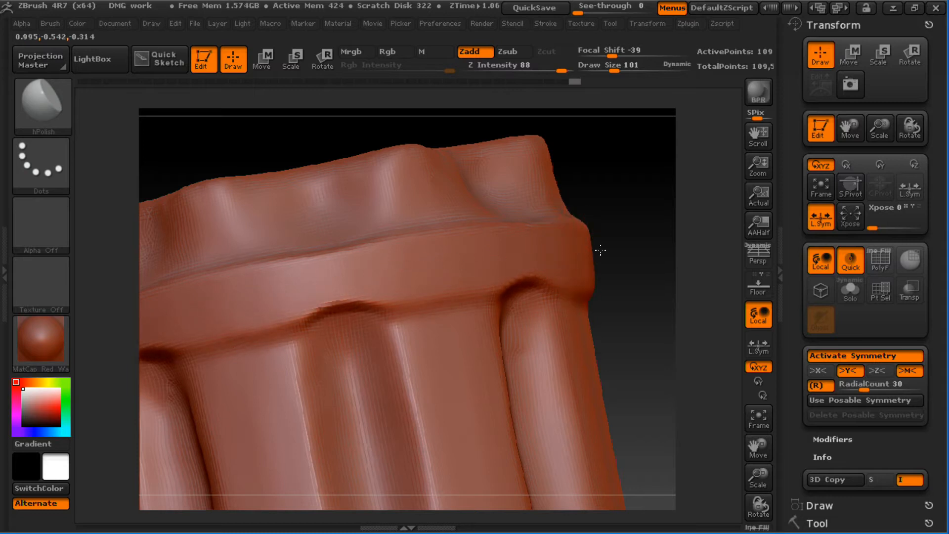
drag(600, 250, 525, 250)
key(s)
mouse_move(520, 251)
mouse_down()
mouse_move(536, 252)
mouse_move(462, 263)
mouse_up()
- Raise Z Intensity to 100, try a vertical hPolish stroke at draw size 84 down the side panels and undo it
key(u)
key(s)
mouse_move(451, 372)
mouse_down()
mouse_move(460, 384)
mouse_move(448, 428)
mouse_up()
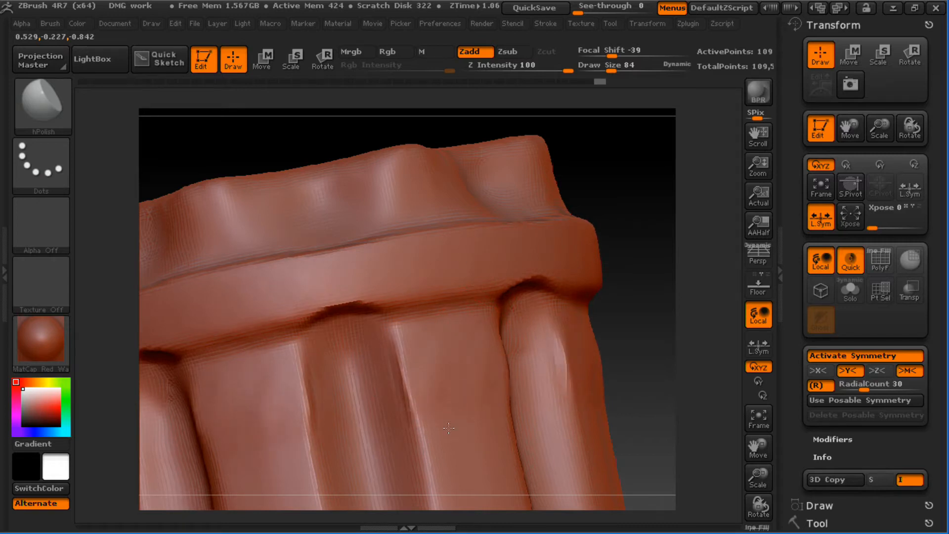
mouse_move(661, 299)
mouse_down()
mouse_move(629, 221)
mouse_move(638, 249)
mouse_move(602, 263)
mouse_up()
key(ctrl+z)
- Set the draw size to 125, try building up raised blocks across the side panels and undo them
key(])
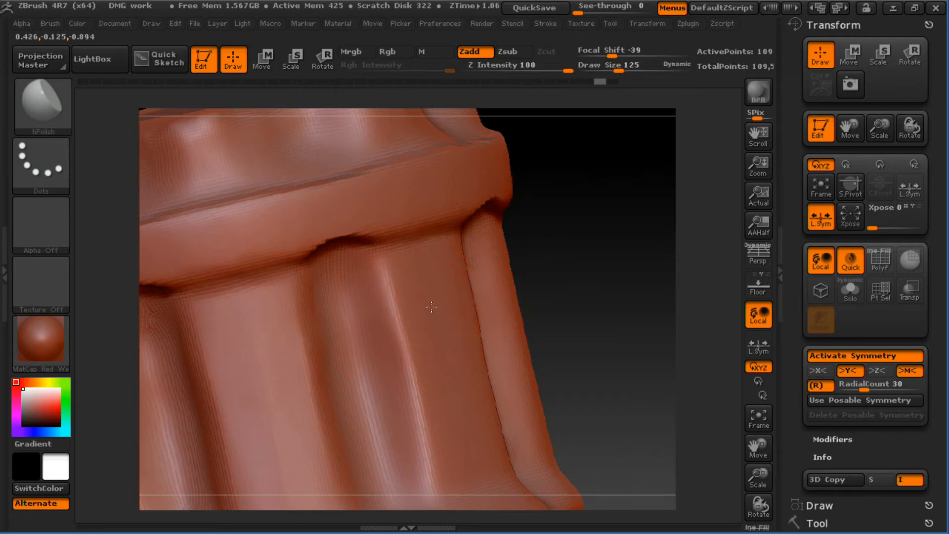
drag(432, 307, 487, 316)
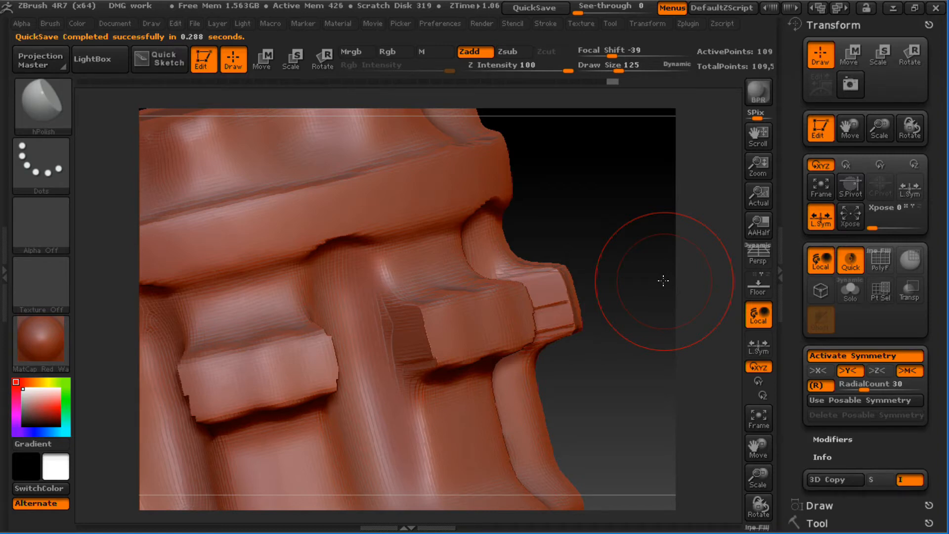
key(ctrl+z)
key(shift+p)
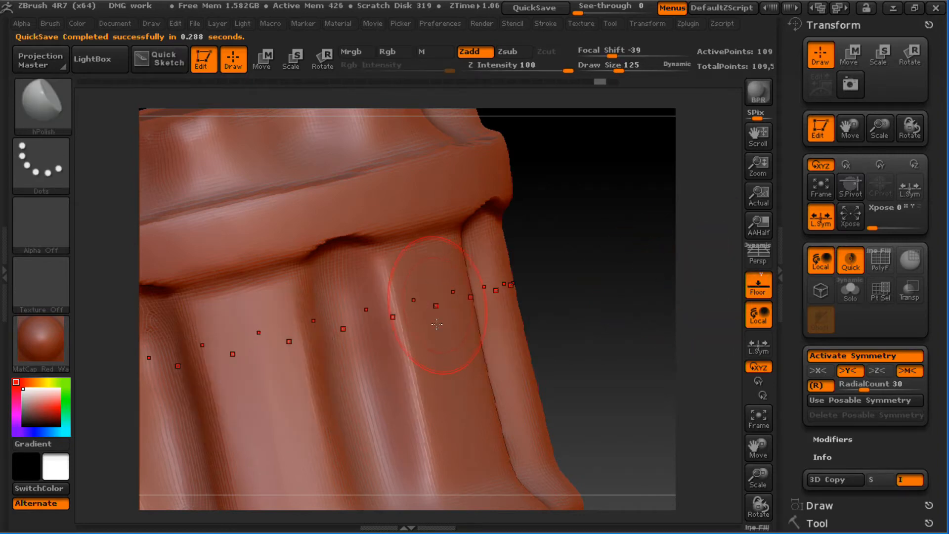
- Carve a deep recessed neck around the cylinder's middle with hPolish, and turn off Local and Floor
mouse_move(427, 349)
mouse_down()
mouse_move(439, 307)
mouse_move(408, 314)
mouse_move(443, 312)
mouse_up()
mouse_move(551, 255)
alt+mouse_down()
mouse_move(542, 222)
mouse_move(576, 250)
mouse_move(531, 272)
mouse_move(579, 261)
mouse_move(568, 320)
mouse_move(561, 265)
mouse_move(565, 303)
mouse_move(608, 328)
alt+mouse_up()
click(758, 314)
click(761, 291)
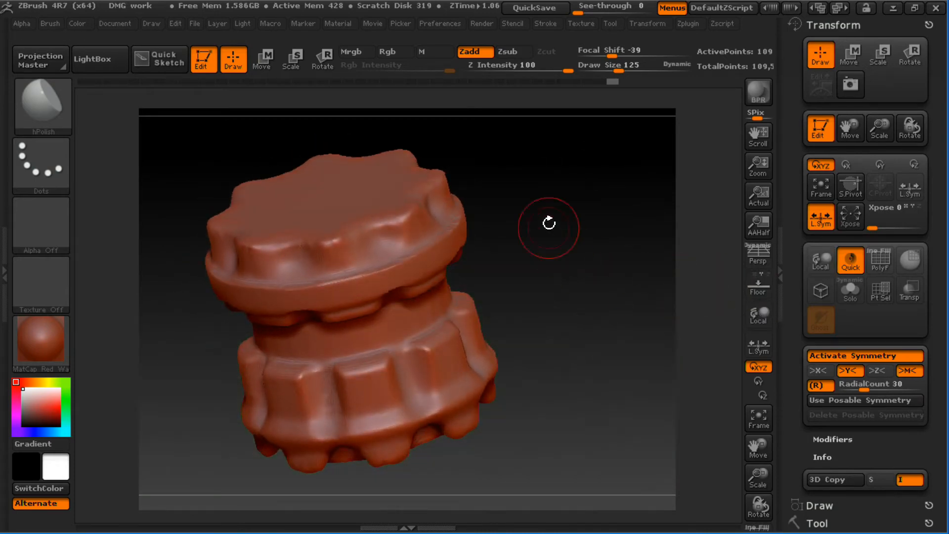
- Try polishing the scalloped upper rim with hPolish at draw size 84 and 30 radial repetitions
drag(549, 220, 597, 331)
drag(574, 280, 588, 237)
drag(454, 257, 451, 278)
drag(390, 277, 386, 296)
drag(385, 298, 376, 296)
drag(310, 294, 316, 308)
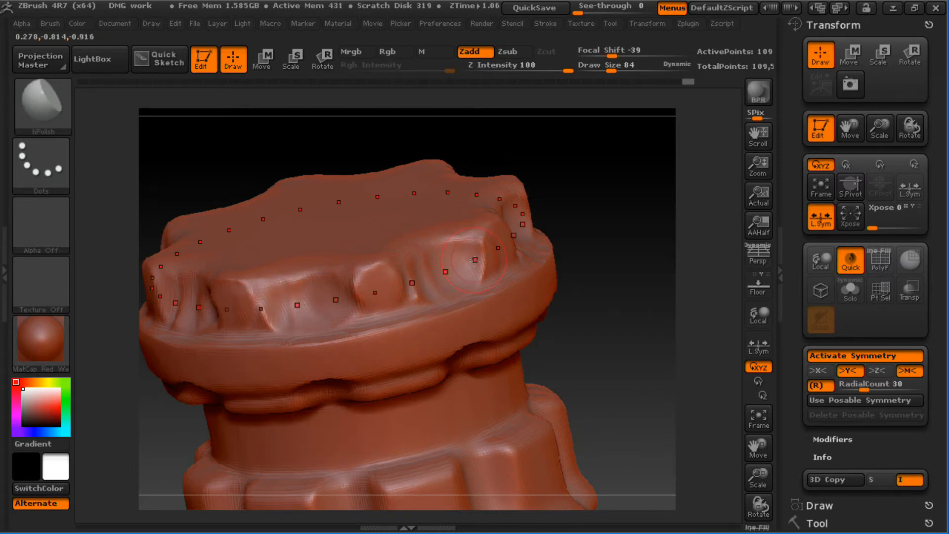
mouse_move(594, 233)
mouse_down()
mouse_move(629, 282)
mouse_move(606, 280)
mouse_move(593, 231)
mouse_up()
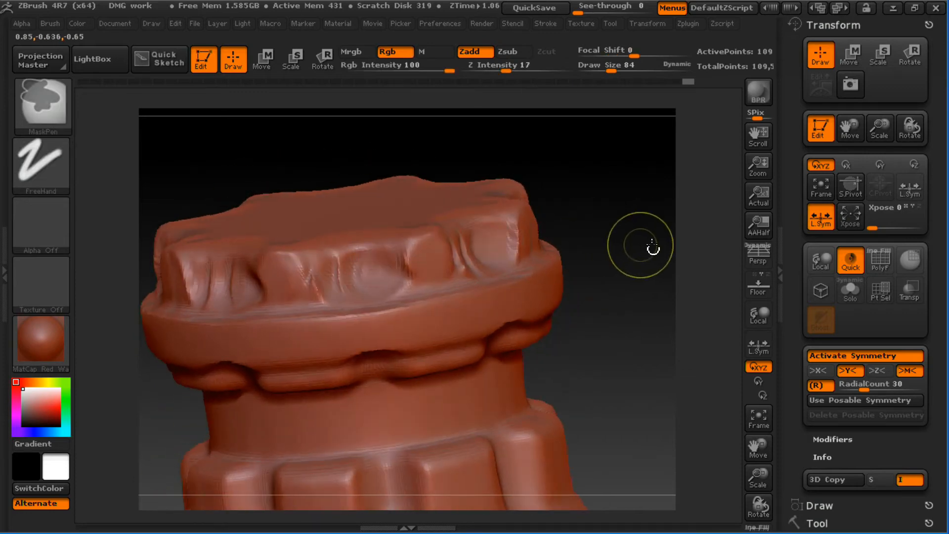
- Reduce RadialCount to 9, undo the upper-rim polishing strokes and restore the carved neck by redoing
drag(859, 386, 845, 388)
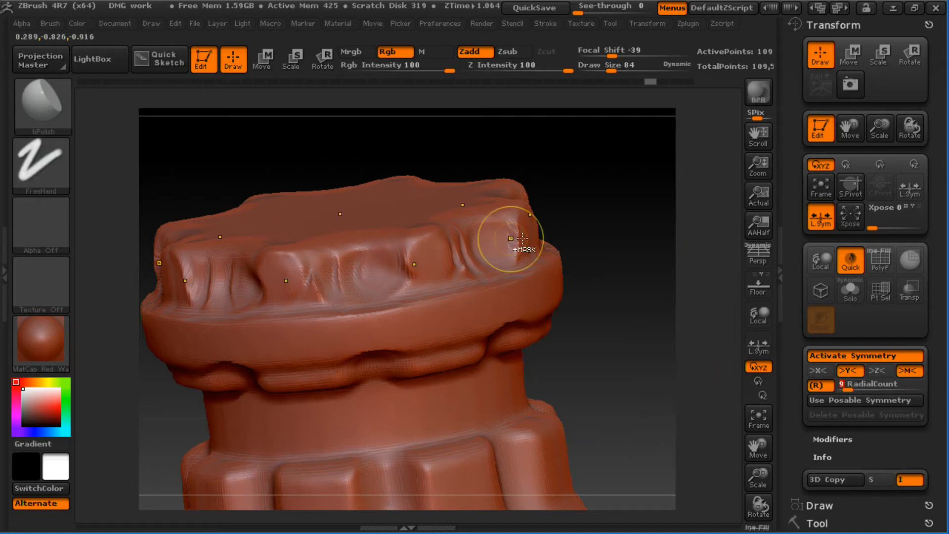
drag(608, 197, 460, 242)
key(ctrl+z)
key(ctrl+z)
key(ctrl+z)
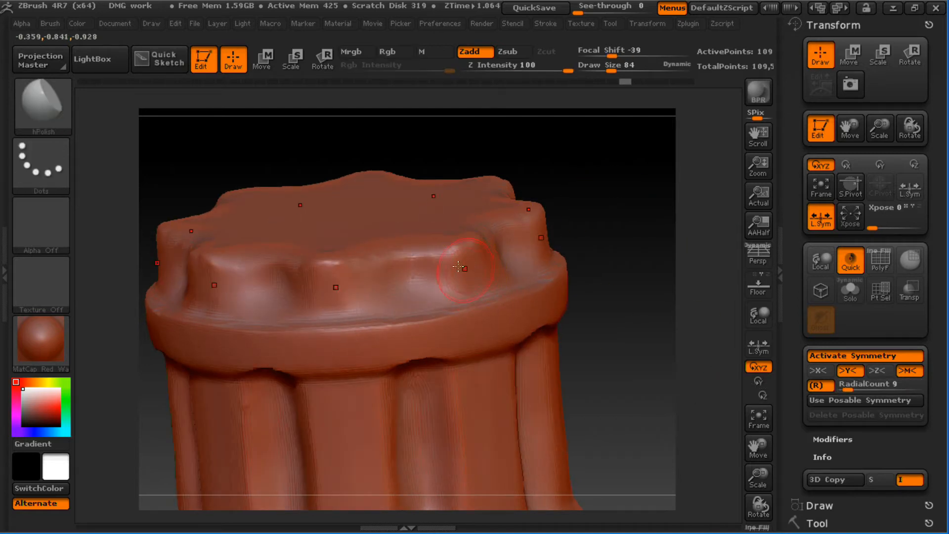
key(ctrl+shift+z)
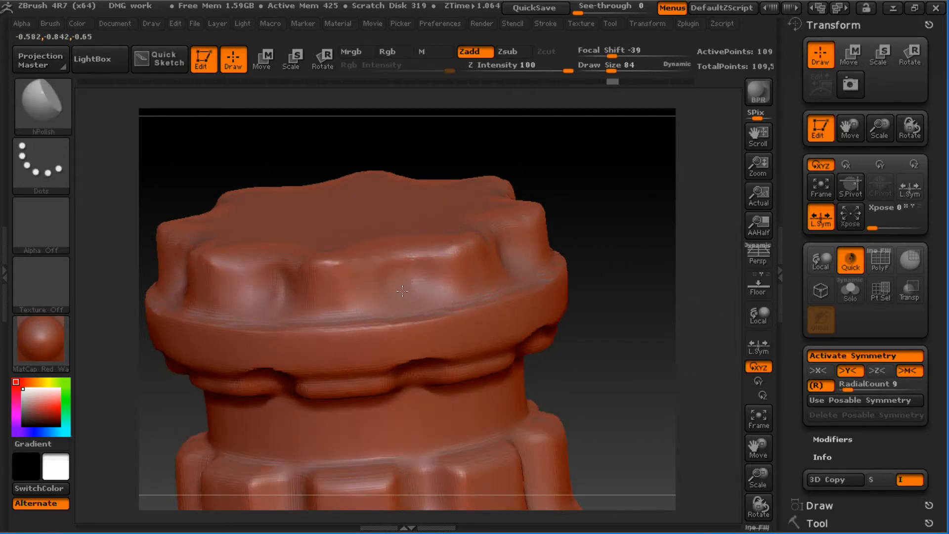
key(ctrl+shift+z)
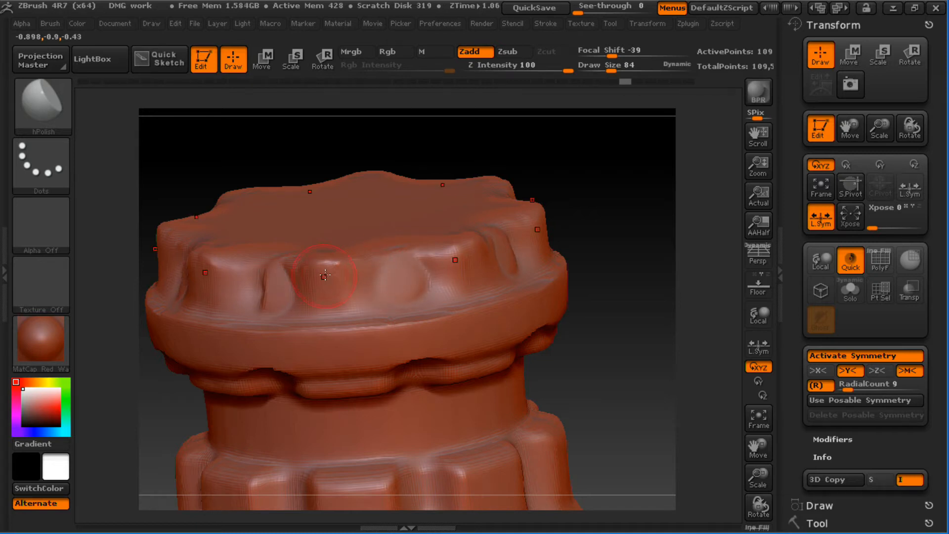
- Carve flat facets into the scalloped upper rim with hPolish at draw size 130
mouse_move(328, 279)
mouse_down()
mouse_move(334, 298)
mouse_move(343, 286)
mouse_up()
key(s)
mouse_move(333, 277)
mouse_down()
mouse_move(341, 294)
mouse_move(302, 295)
mouse_move(300, 285)
mouse_up()
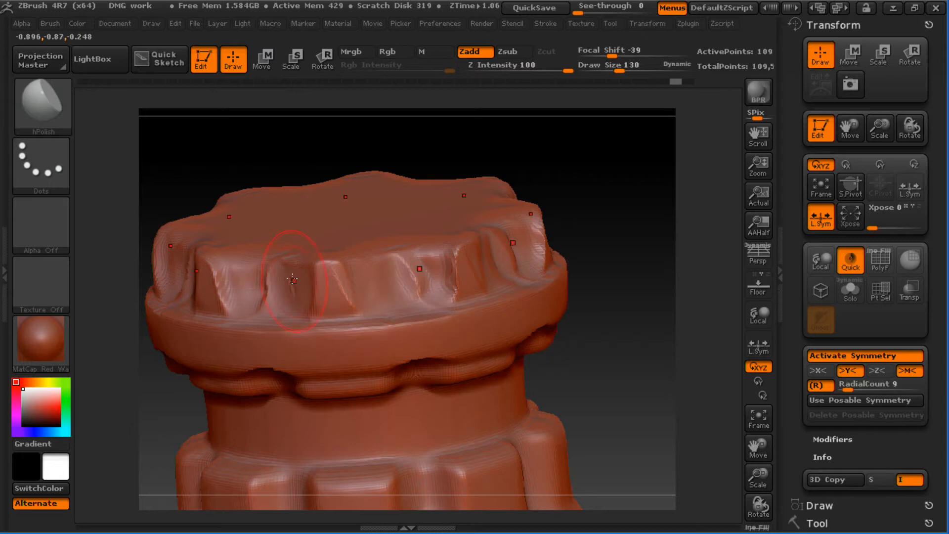
alt+drag(613, 203, 593, 153)
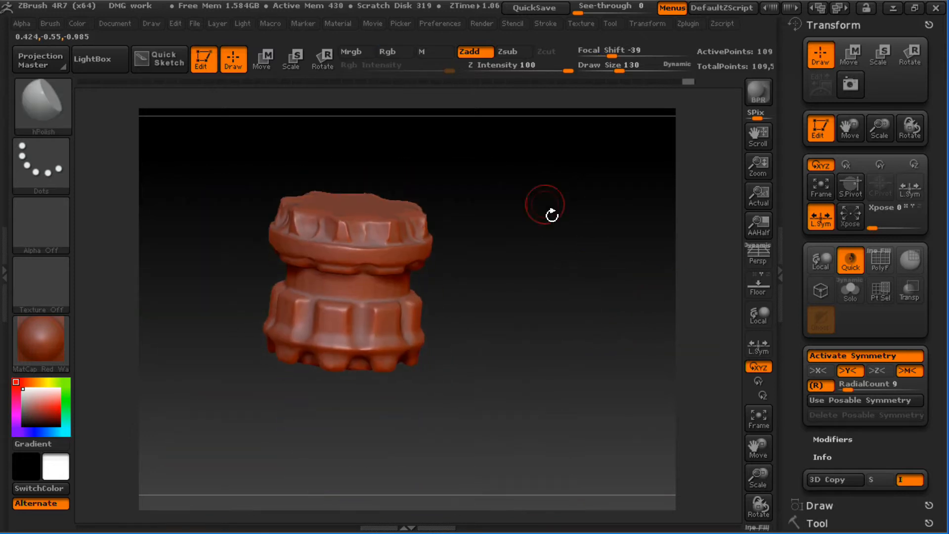
mouse_move(551, 215)
mouse_down()
mouse_move(530, 233)
mouse_move(554, 197)
mouse_up()
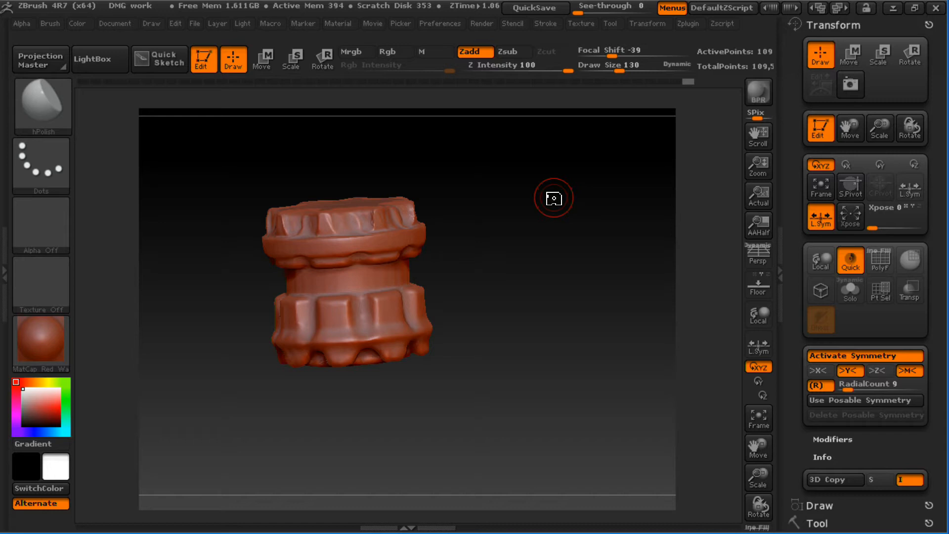
shift+drag(499, 257, 505, 244)
alt+drag(519, 278, 562, 324)
- Try the transpose Move mode by laying a vertical action line down the cylinder's side
key(w)
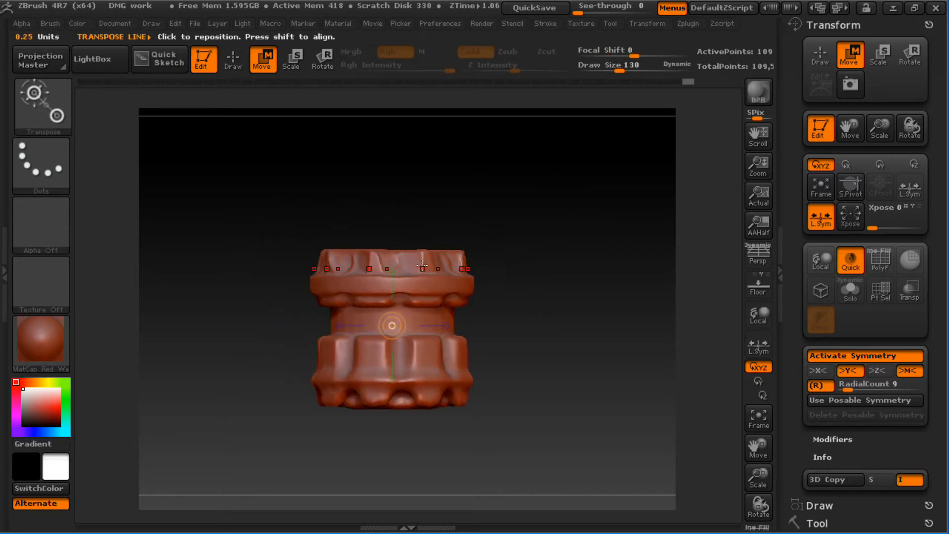
drag(422, 255, 421, 345)
key(q)
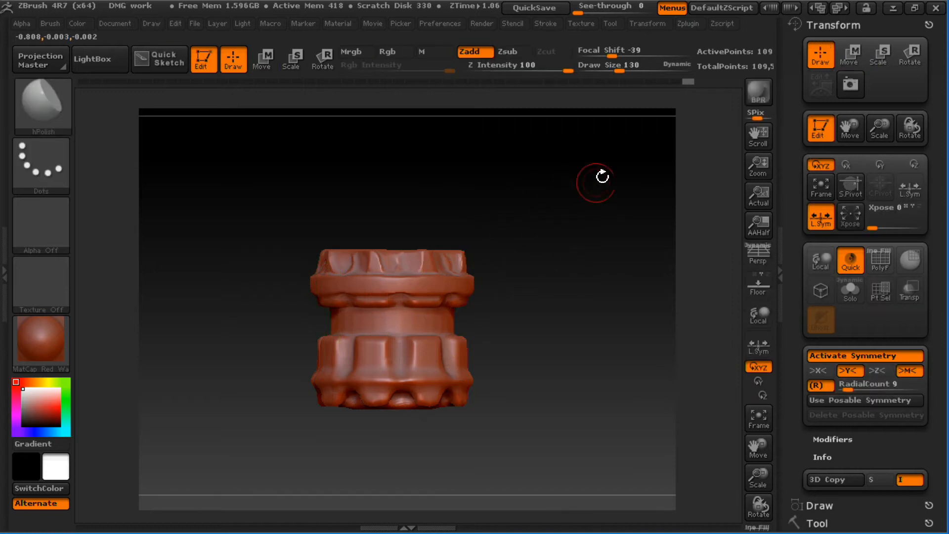
- Cycle the transpose tool through Move, Scale and Rotate, ending in Rotate mode
key(w)
key(e)
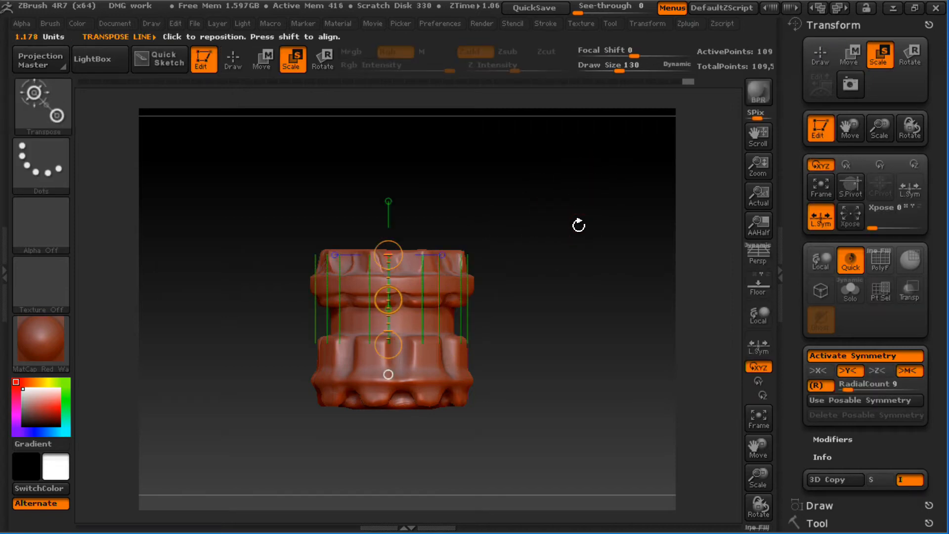
key(r)
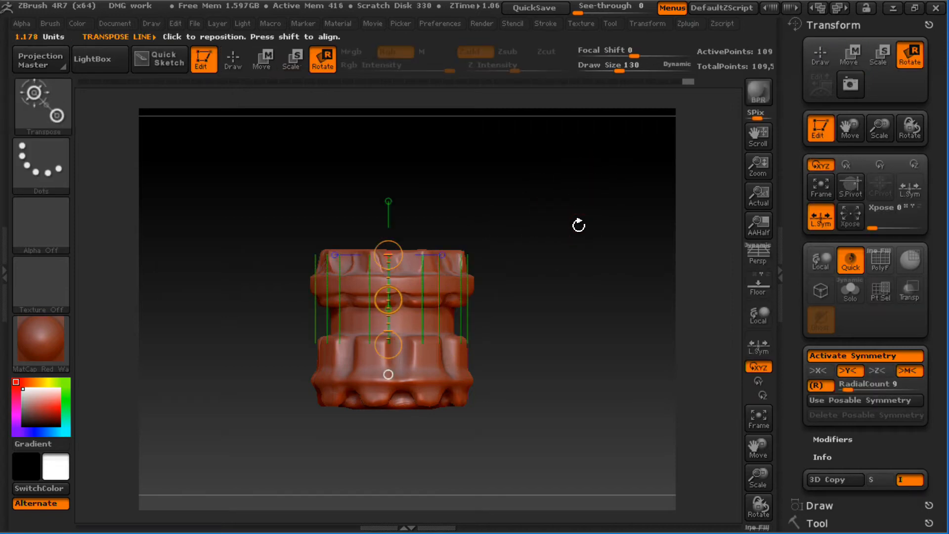
click(267, 67)
click(290, 66)
click(263, 58)
click(318, 58)
click(267, 58)
click(298, 58)
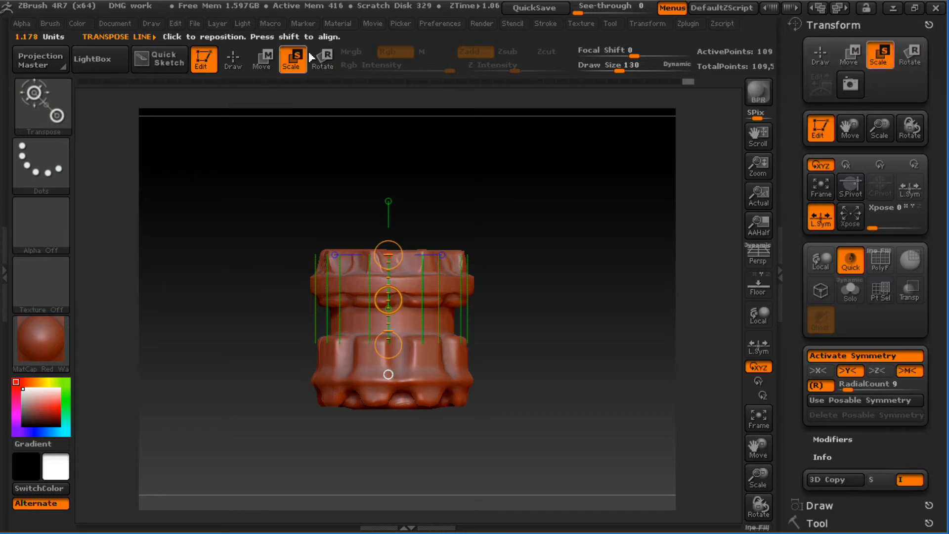
click(312, 57)
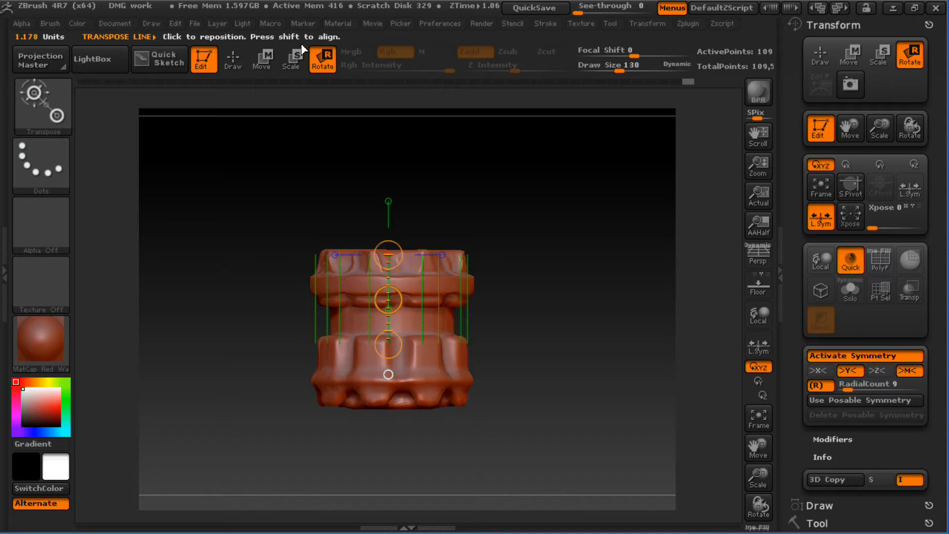
- Turn off symmetry and practise laying transpose lines across the cylinder in different directions, including straight vertical ones
key(x)
drag(437, 371, 621, 295)
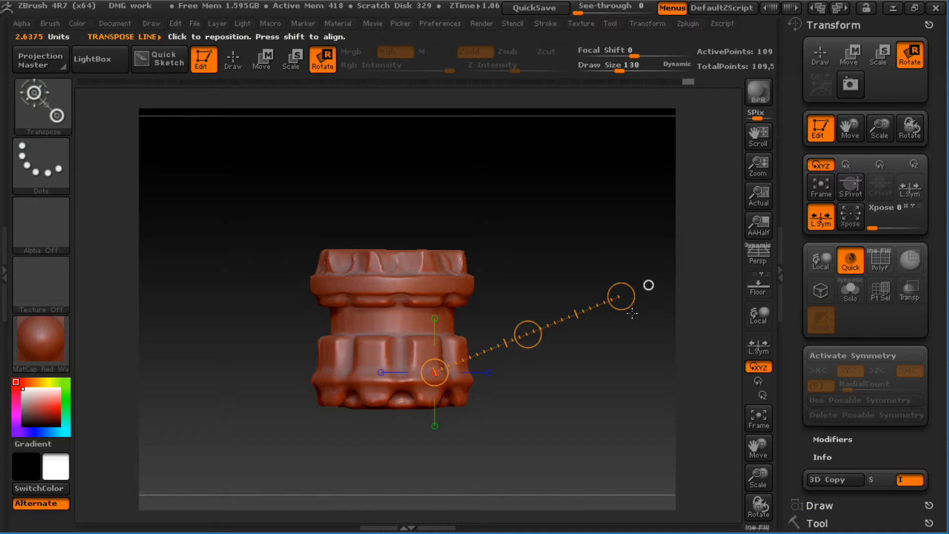
drag(418, 284, 611, 204)
mouse_move(435, 357)
mouse_down()
mouse_move(444, 349)
mouse_move(553, 447)
mouse_up()
drag(411, 275, 405, 393)
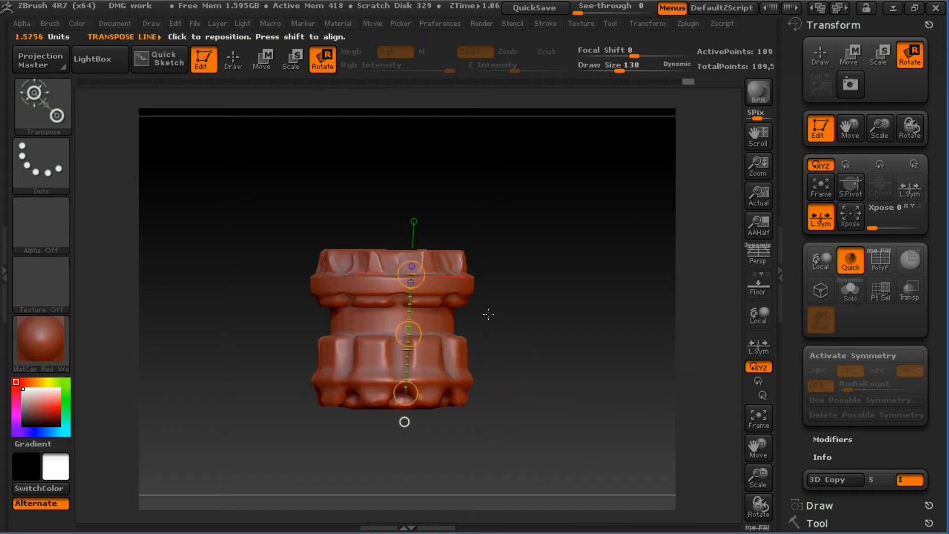
drag(365, 311, 587, 212)
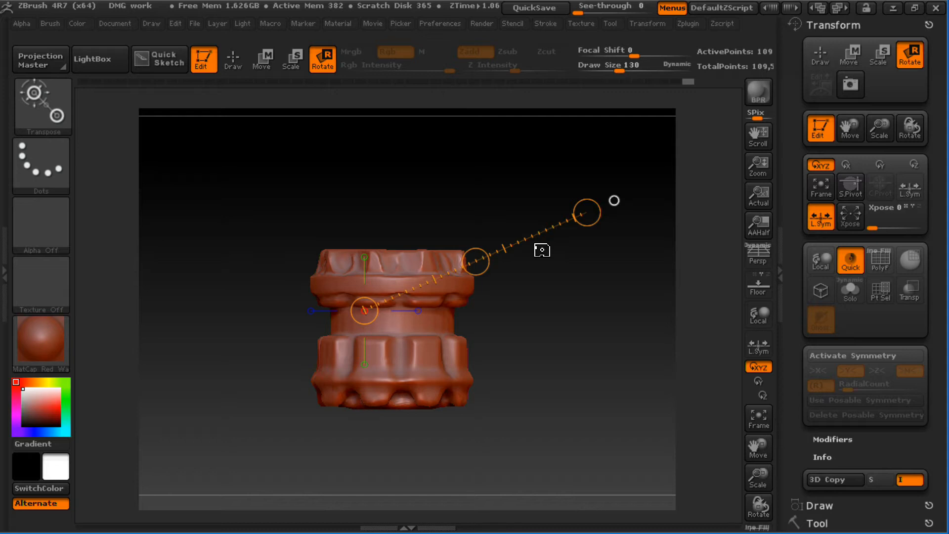
drag(527, 342, 534, 364)
shift+drag(423, 269, 423, 351)
- Lengthen the cylinder's neck into a shaft by pulling its lower section away with the transpose Move mode
key(w)
drag(423, 297, 424, 449)
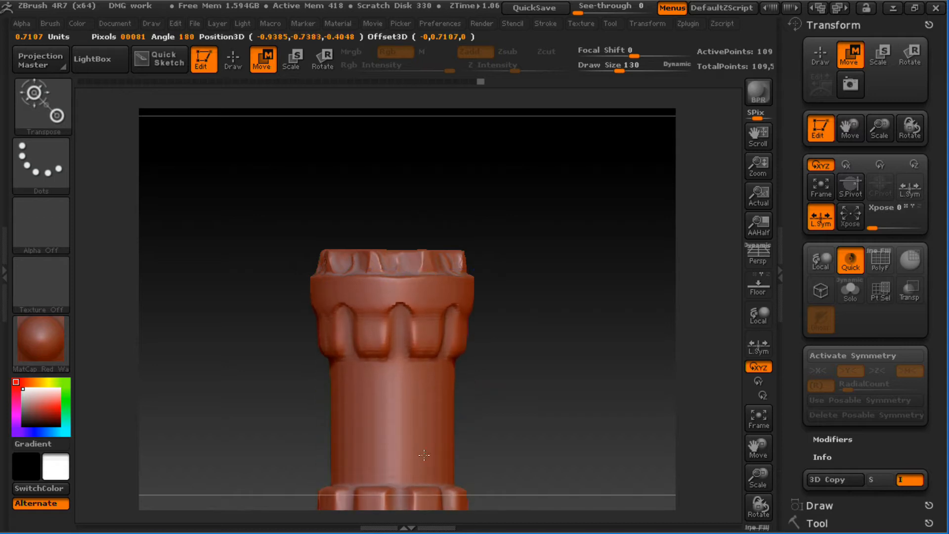
alt+drag(493, 369, 492, 280)
key(ctrl+z)
shift+drag(405, 298, 405, 128)
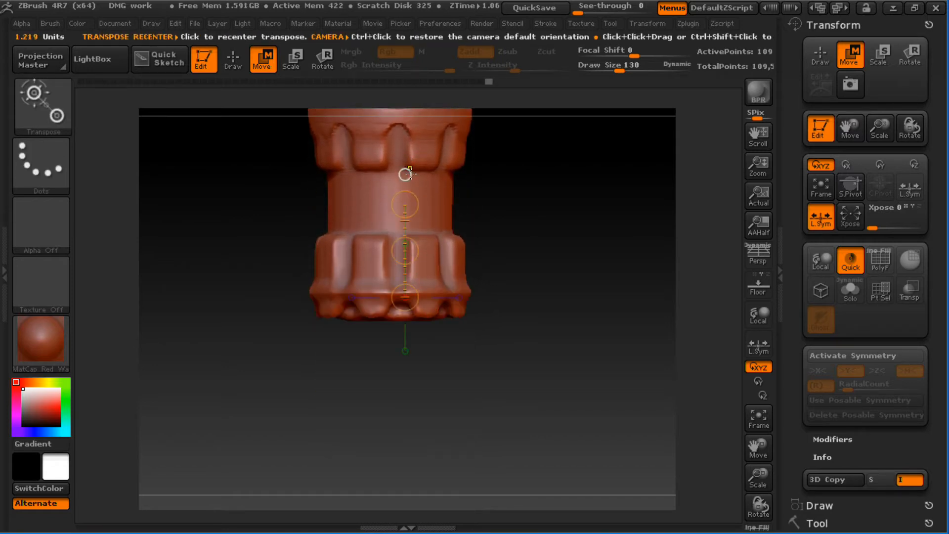
shift+drag(380, 221, 388, 89)
alt+drag(503, 252, 527, 433)
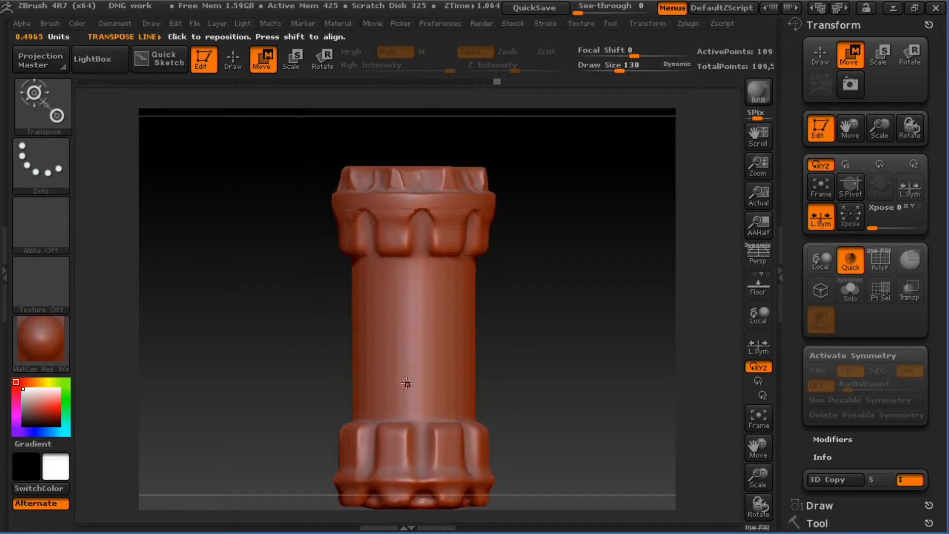
- Stretch the shaft further from just above the base with the transpose Move mode and frame the model
alt+right_drag(407, 382, 413, 330)
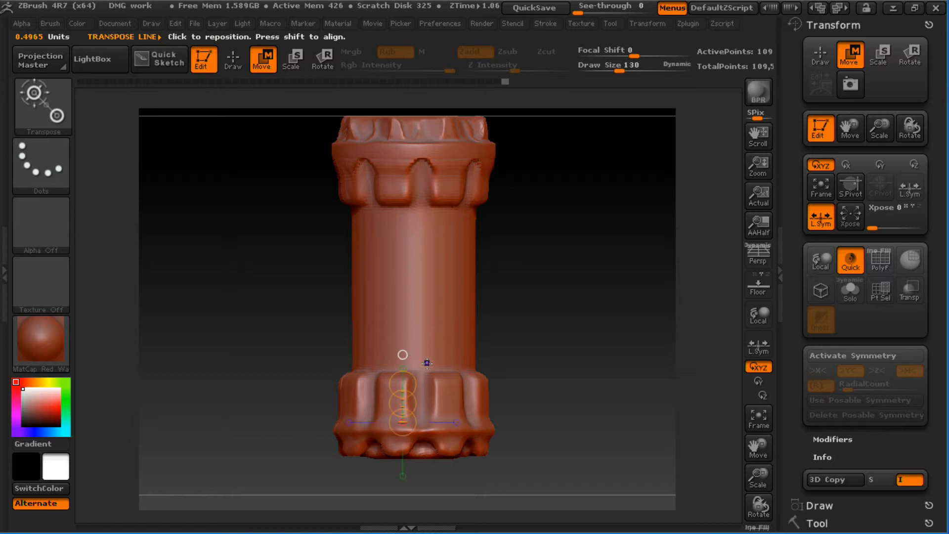
shift+drag(424, 362, 426, 186)
ctrl+right_drag(522, 267, 515, 240)
alt+right_drag(515, 239, 511, 280)
drag(504, 292, 527, 253)
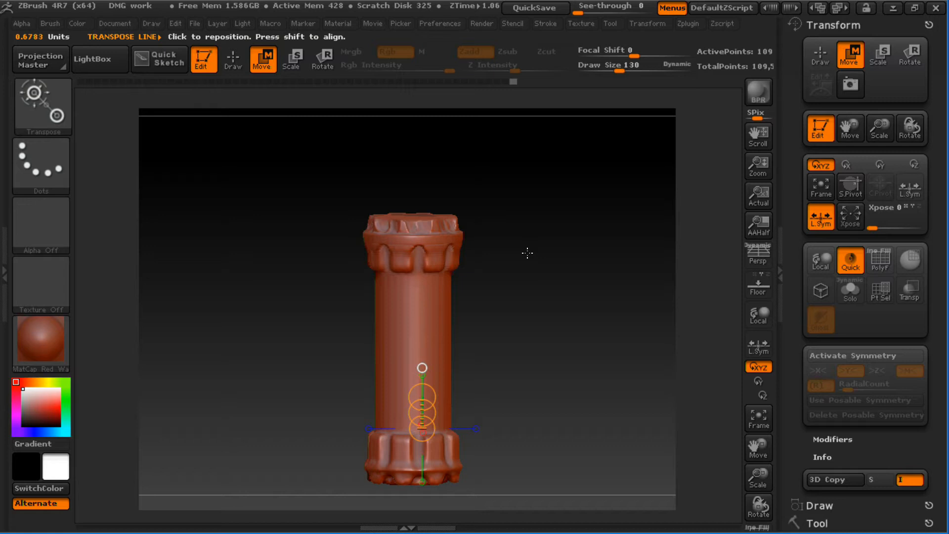
shift+drag(506, 331, 509, 315)
alt+drag(491, 284, 495, 294)
key(f)
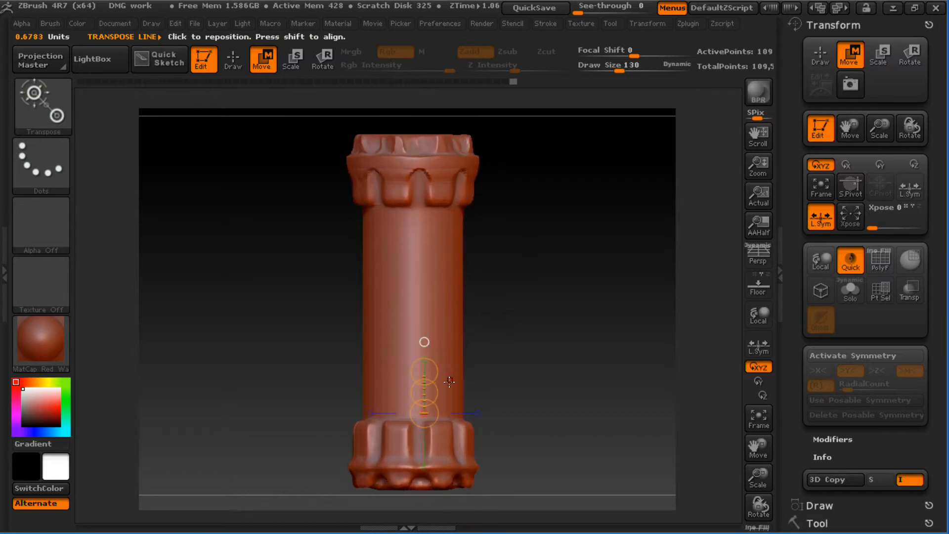
- Try bending the upper half of the column sideways about 90 degrees with the transpose Rotate mode
mouse_move(448, 388)
shift+mouse_down()
mouse_move(442, 294)
mouse_move(490, 313)
mouse_move(505, 387)
shift+mouse_up()
key(r)
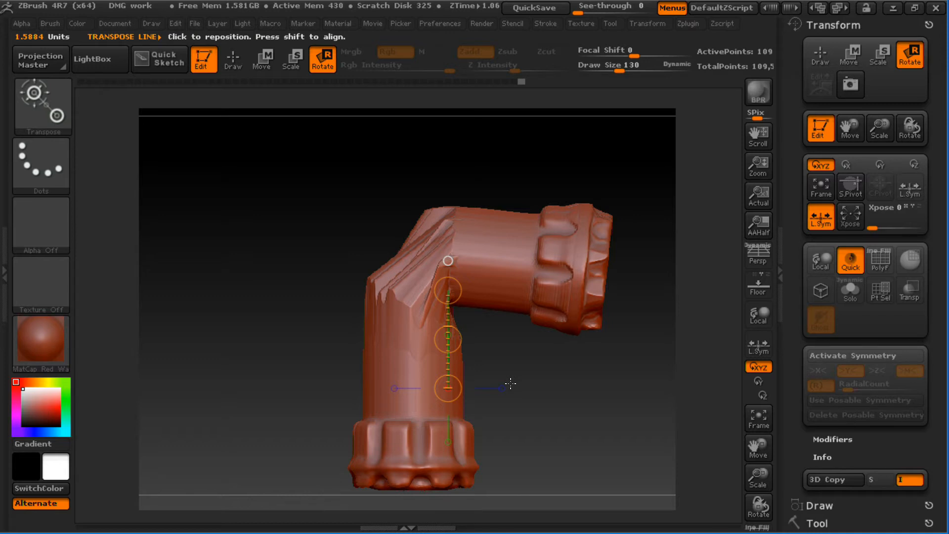
key(ctrl+z)
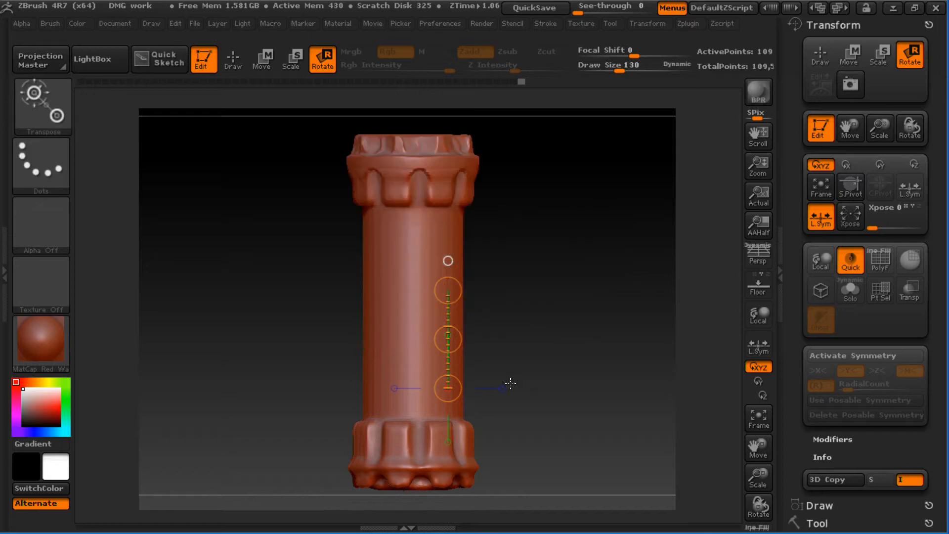
- Undo the shaft-stretching edits to restore the short cylinder
key(ctrl+z)
key(ctrl+z)
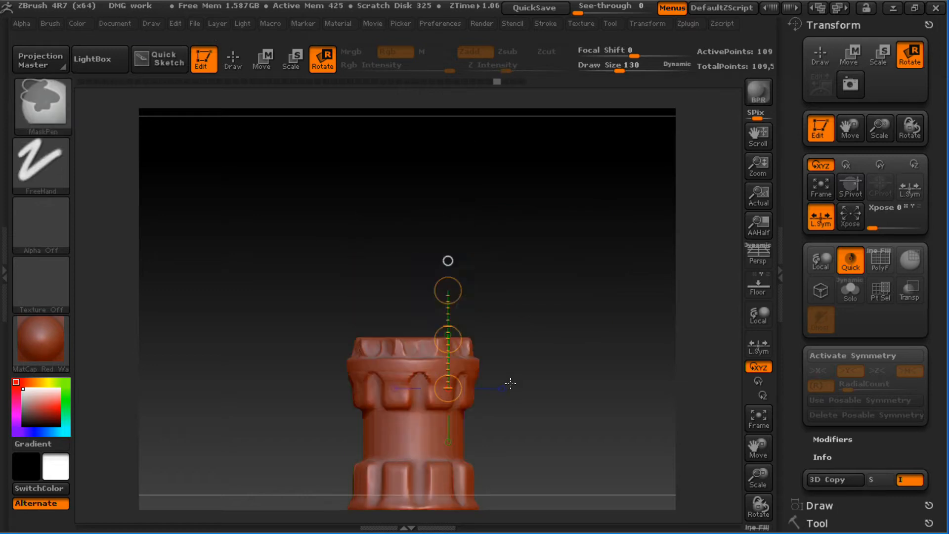
key(ctrl+z)
key(ctrl+z)
key(ctrl+z)
key(ctrl+z)
key(ctrl+z)
key(ctrl+z)
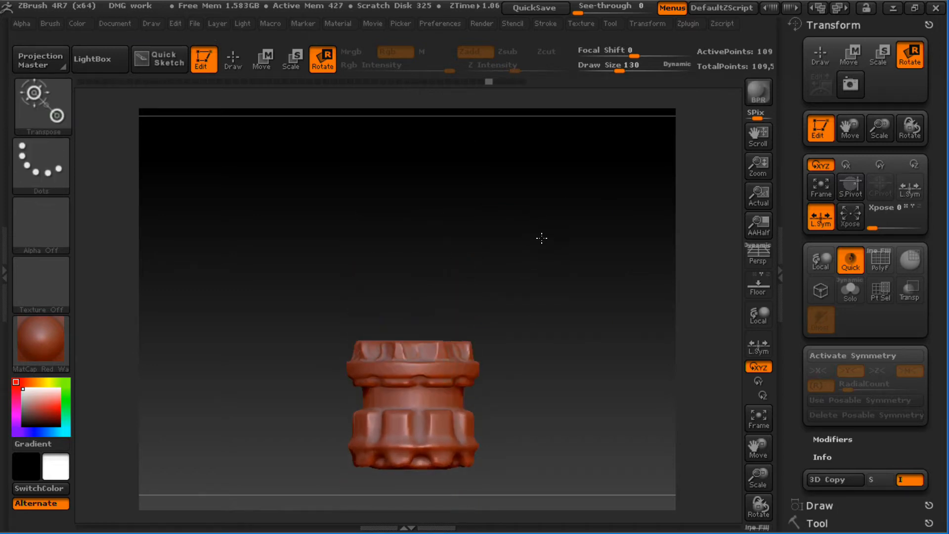
- Switch between the transpose Move, Scale and Rotate modes, finishing in Move mode
alt+drag(539, 277, 542, 180)
click(263, 62)
click(294, 62)
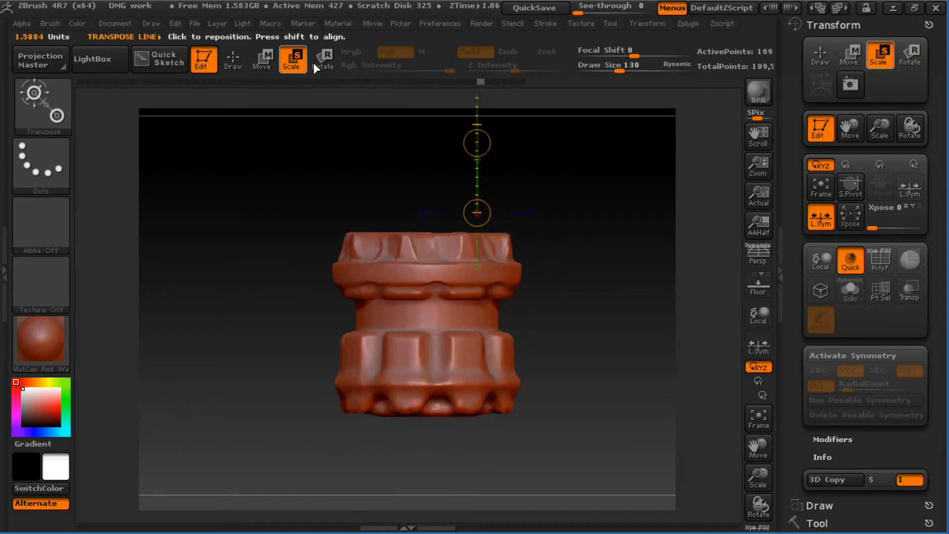
click(267, 66)
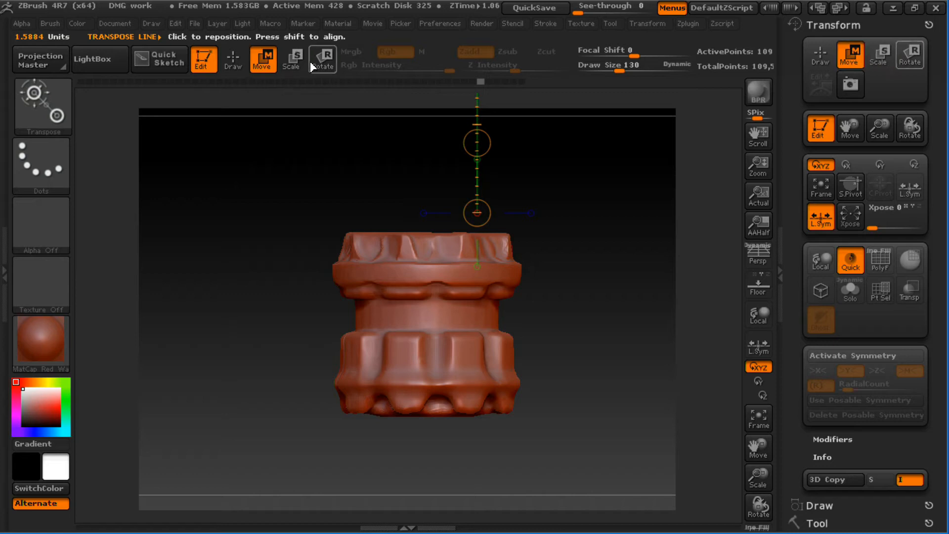
click(320, 64)
click(263, 64)
alt+drag(571, 193, 567, 258)
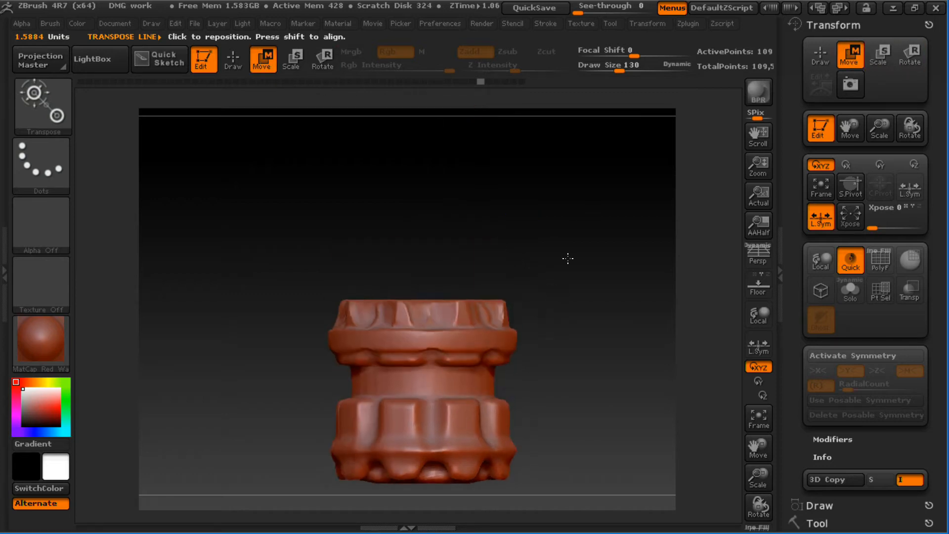
- Lay a transpose line upward from the cylinder's upper rim and shift the whole model with it
drag(443, 348, 460, 152)
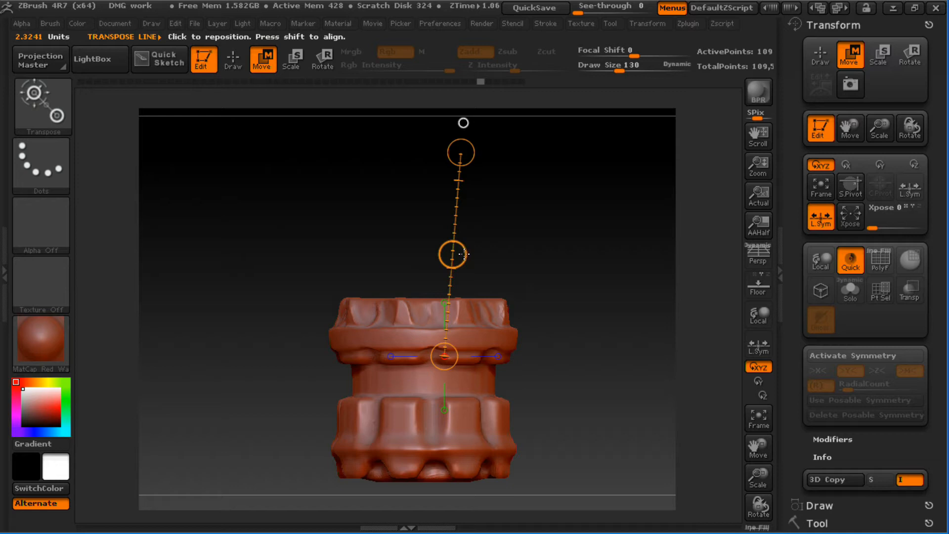
drag(453, 255, 581, 205)
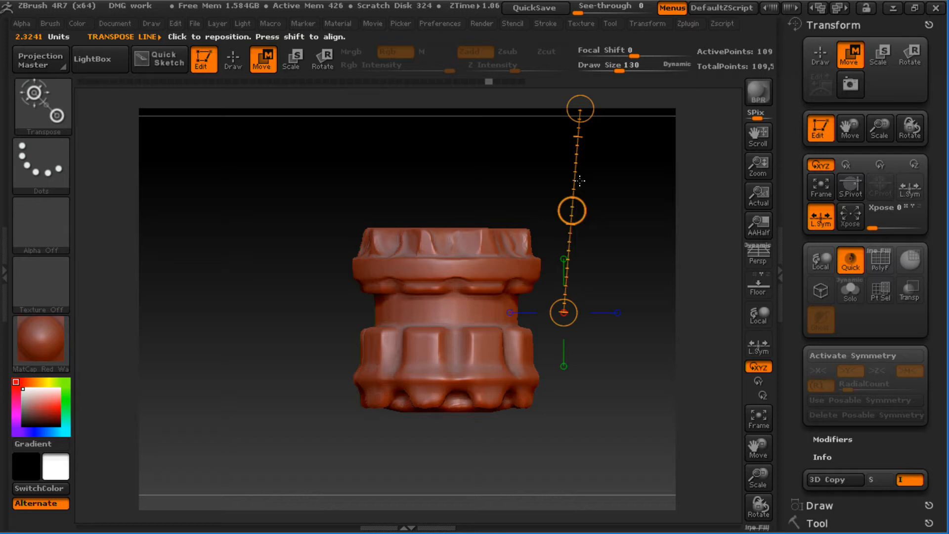
mouse_move(580, 206)
mouse_down()
mouse_move(555, 210)
mouse_move(561, 214)
mouse_move(567, 187)
mouse_move(543, 206)
mouse_move(562, 202)
mouse_up()
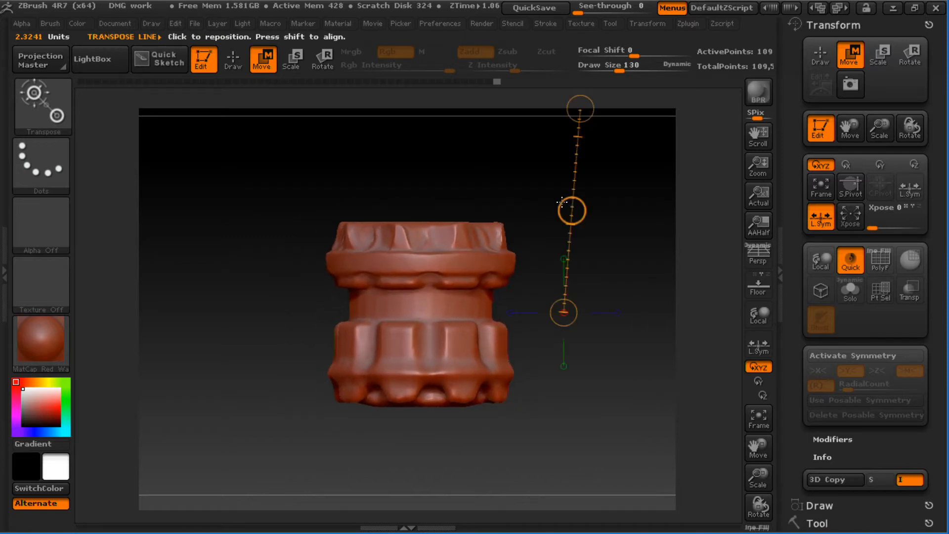
- Try flattening and stretching the cylinder with the end points of the transpose line, undoing the changes
click(565, 314)
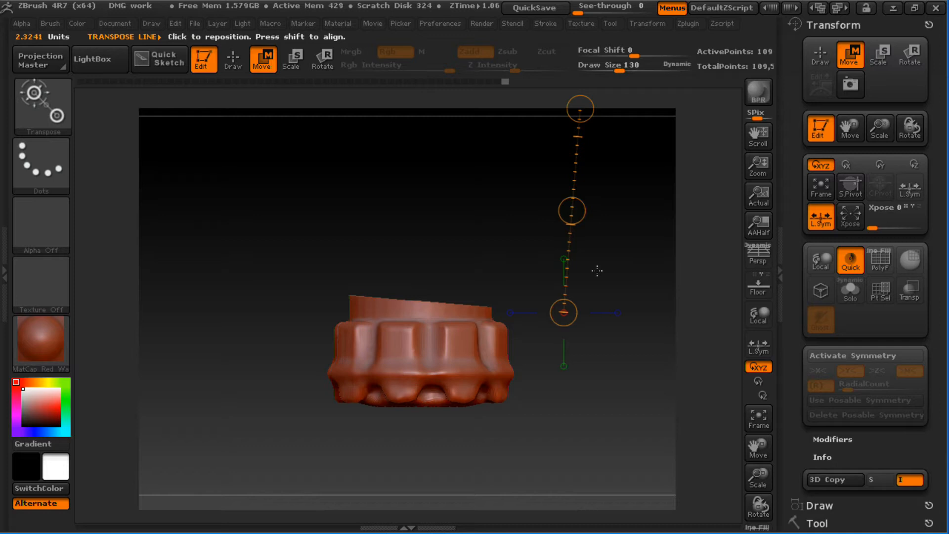
key(ctrl+z)
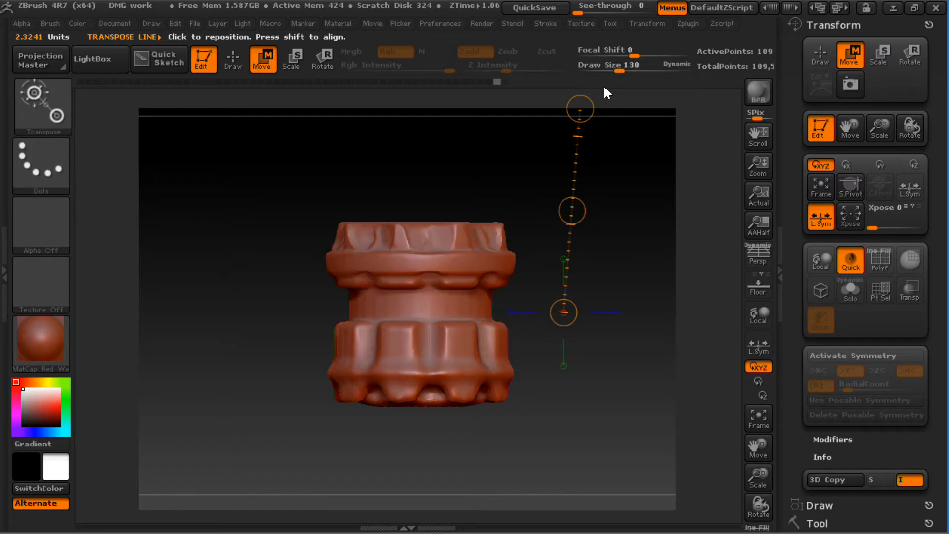
drag(586, 106, 582, 15)
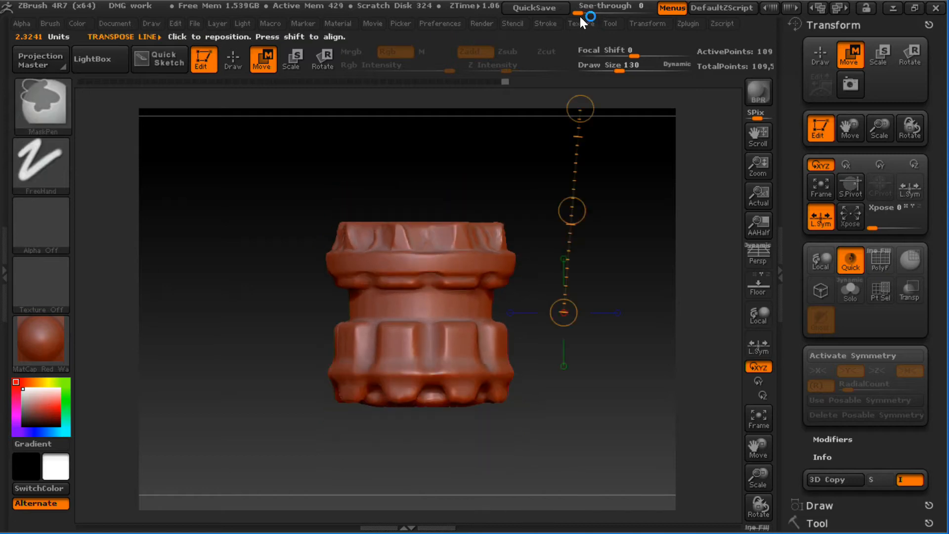
- Nudge the cylinder with a straight vertical transpose line and try stretching it taller
drag(470, 366, 470, 156)
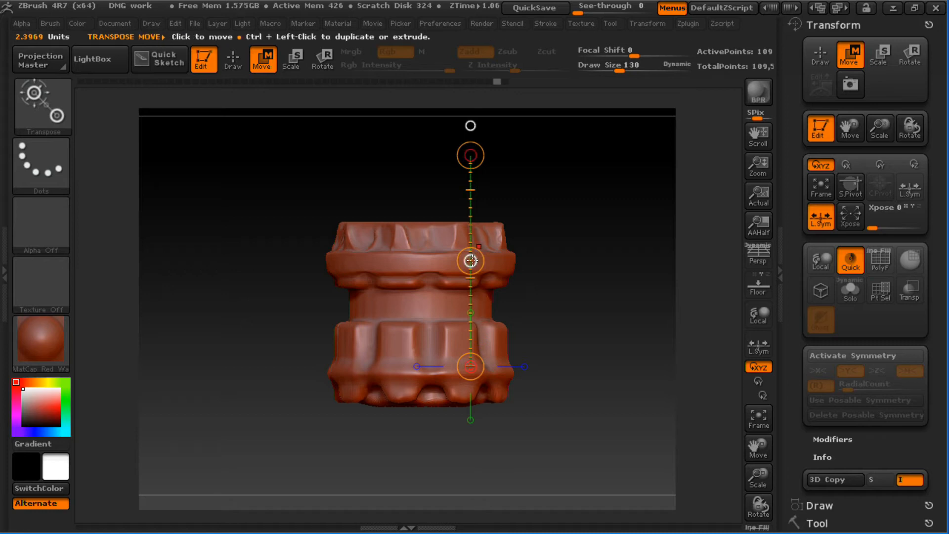
mouse_move(470, 261)
mouse_down()
mouse_move(520, 227)
mouse_move(482, 235)
mouse_move(469, 261)
mouse_up()
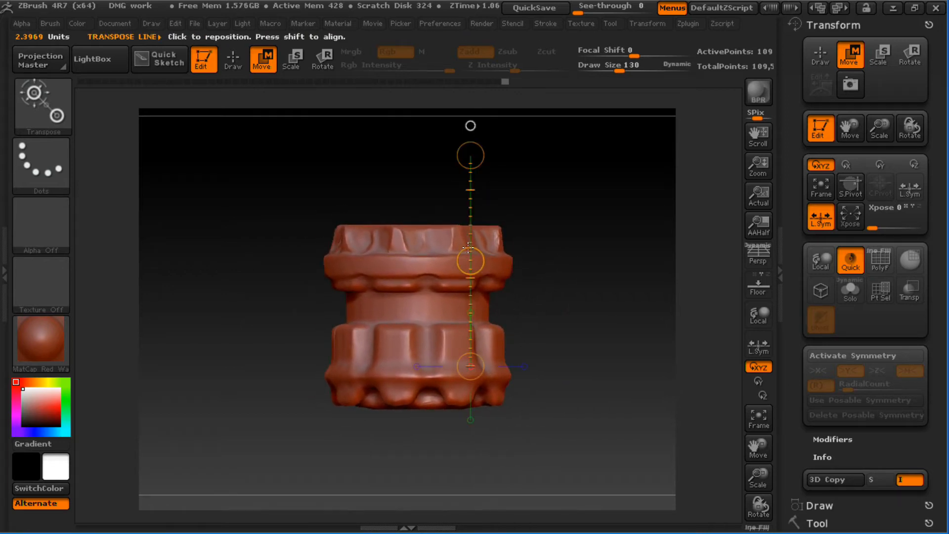
drag(474, 152, 462, 47)
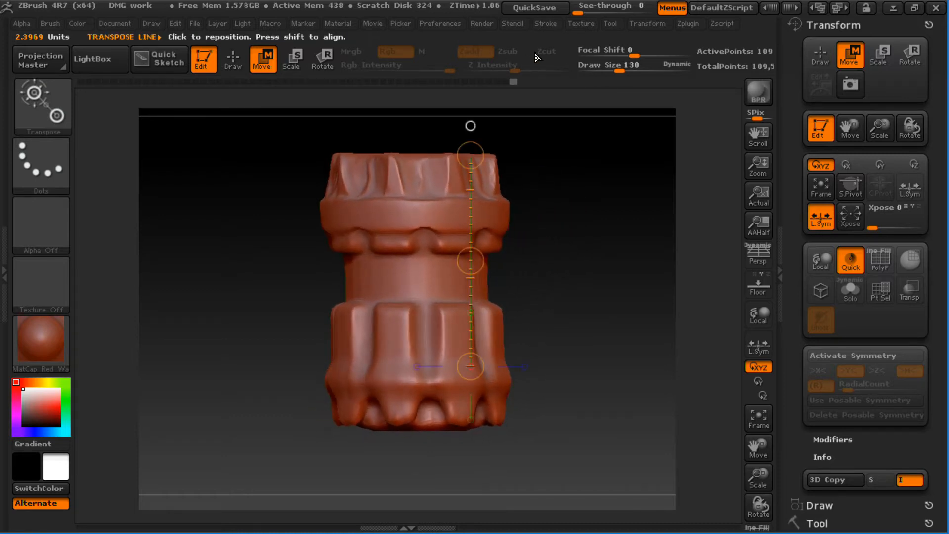
key(ctrl+z)
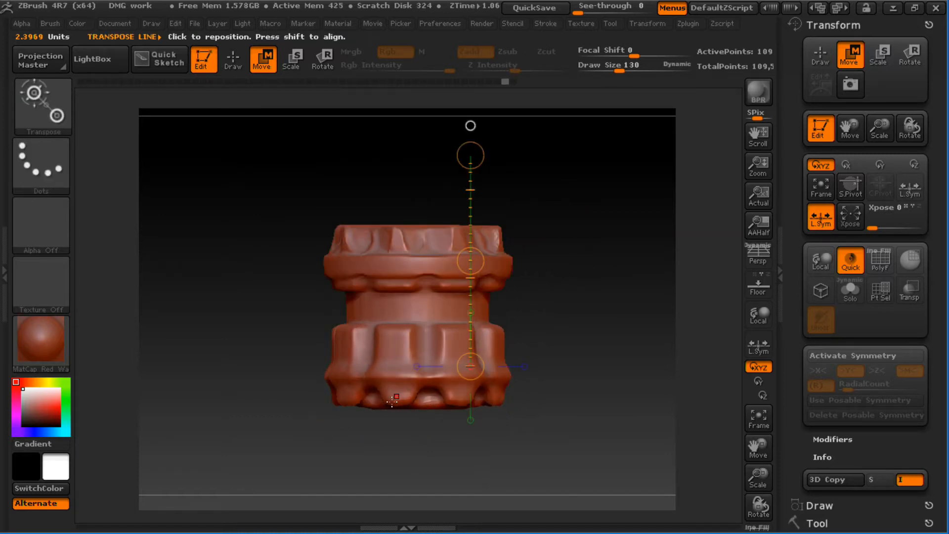
- Try stretching the cylinder taller from the ends of vertical transpose lines, undoing each stretch
drag(469, 155, 469, 60)
key(ctrl+z)
drag(477, 374, 476, 420)
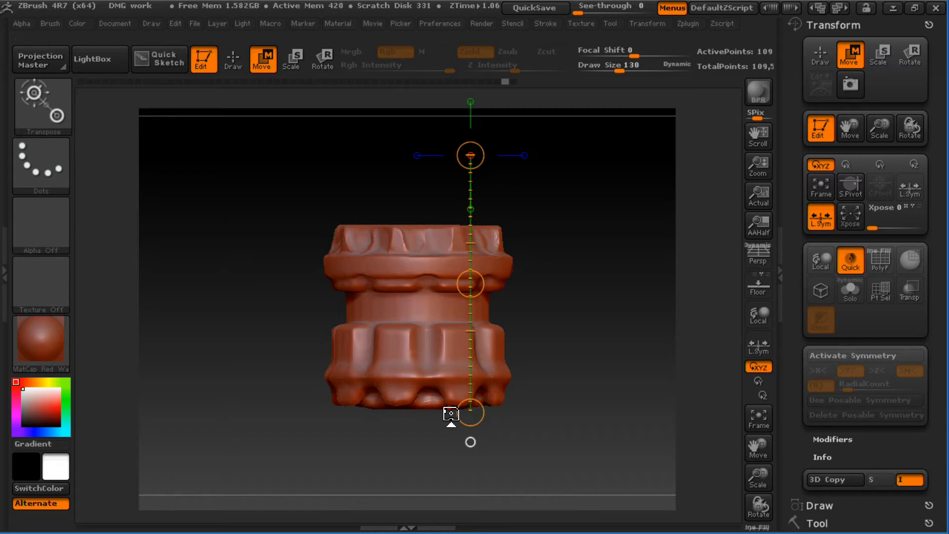
alt+drag(451, 413, 602, 487)
alt+drag(550, 297, 457, 247)
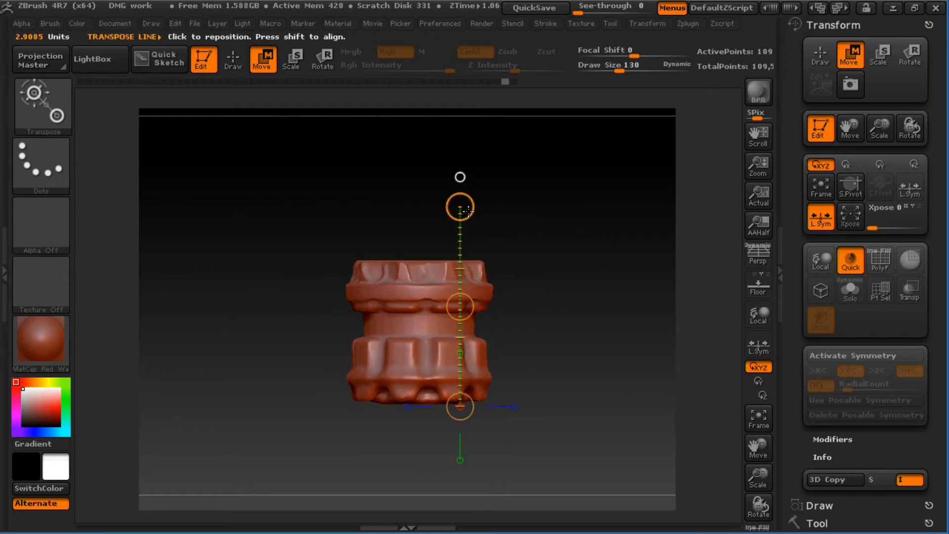
drag(461, 198, 453, 117)
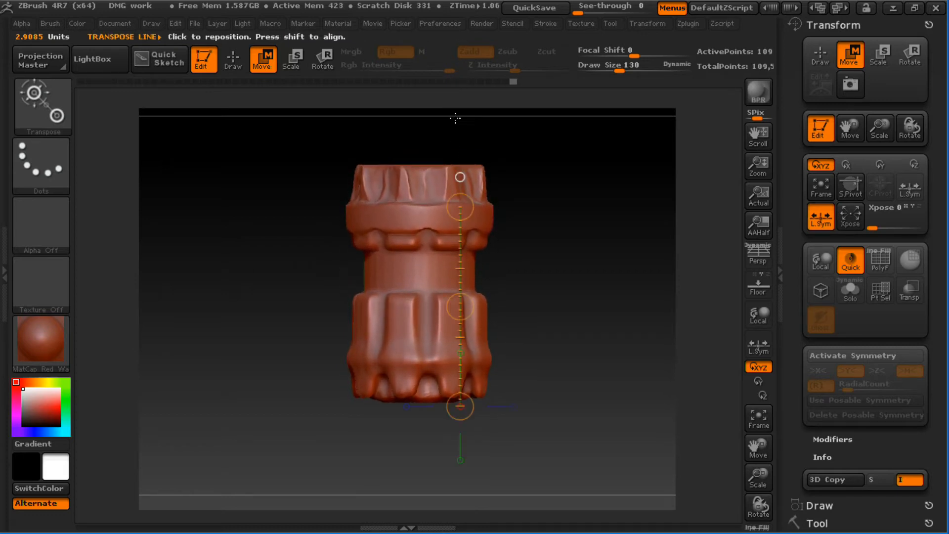
key(ctrl+z)
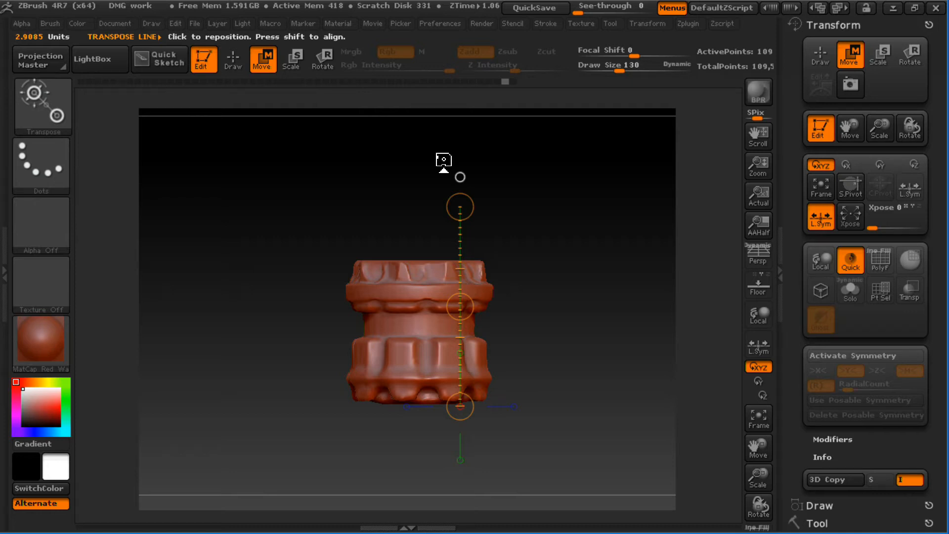
drag(460, 207, 469, 101)
key(ctrl+z)
- Lay a short vertical transpose line across the cylinder's waist and stretch the upper band and the waist upward with it
key(f)
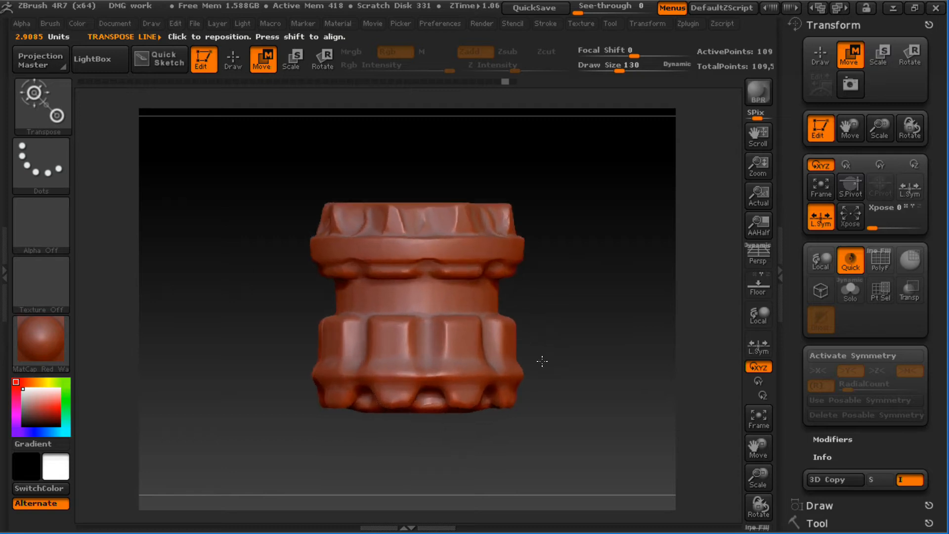
drag(434, 313, 431, 282)
drag(428, 246, 429, 243)
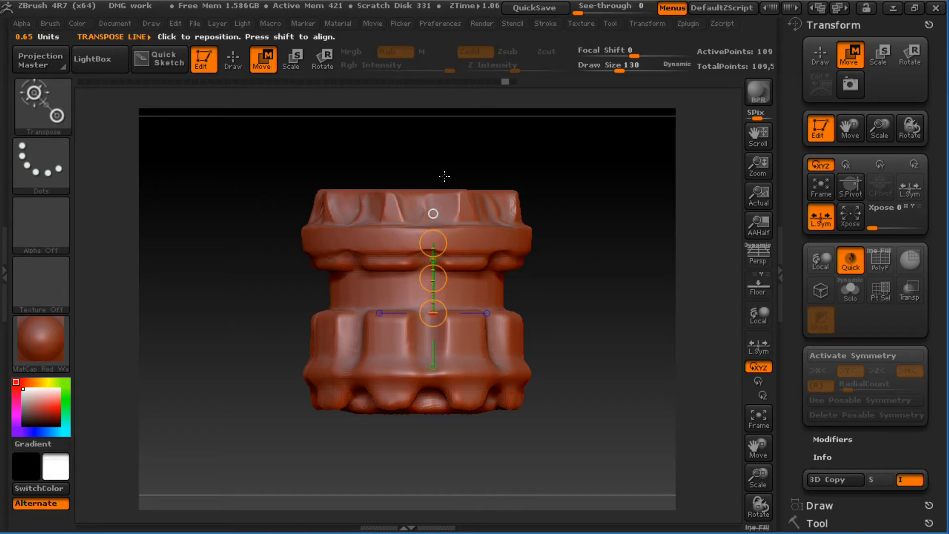
drag(433, 243, 435, 161)
alt+drag(589, 173, 569, 258)
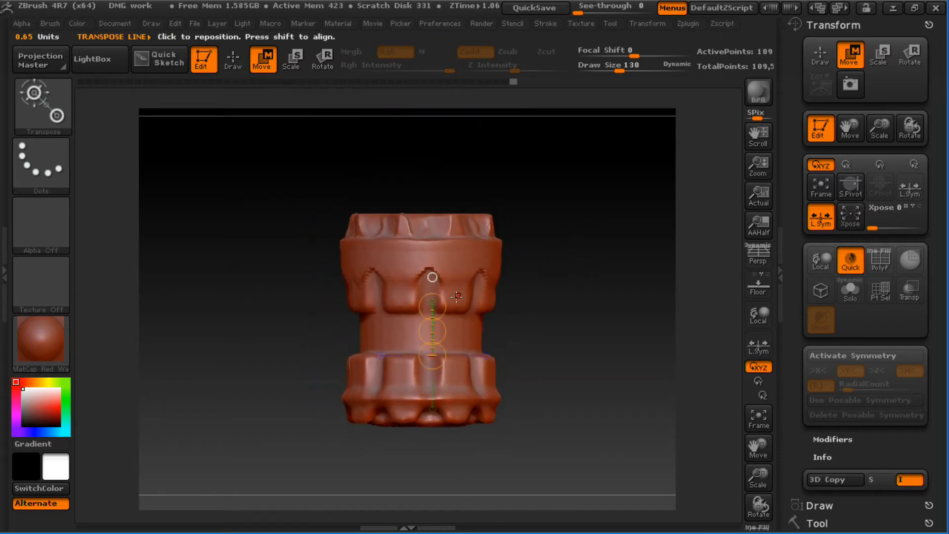
drag(433, 276, 432, 208)
alt+drag(530, 309, 521, 379)
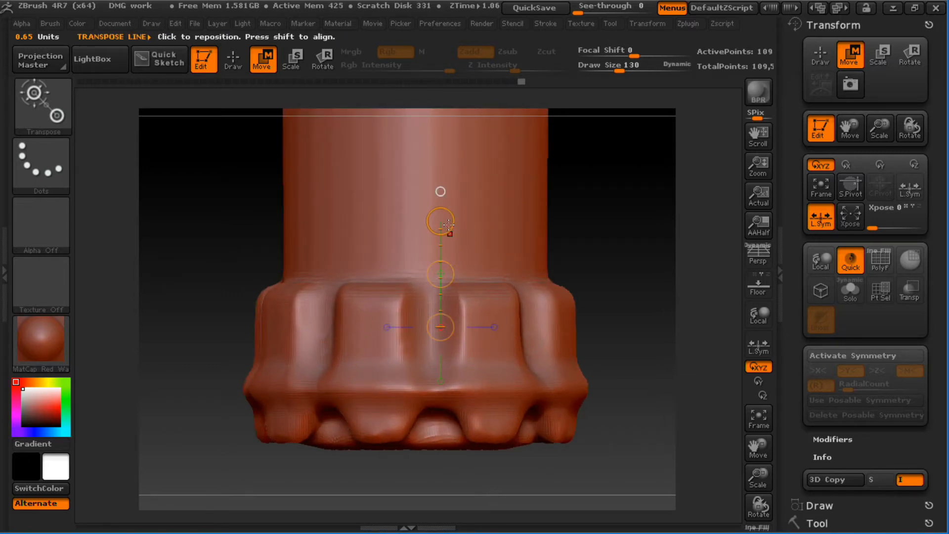
- Examine how the polygons stretch along the elongated waist with PolyFrame shown, and hide the wireframe again
key(shift+f)
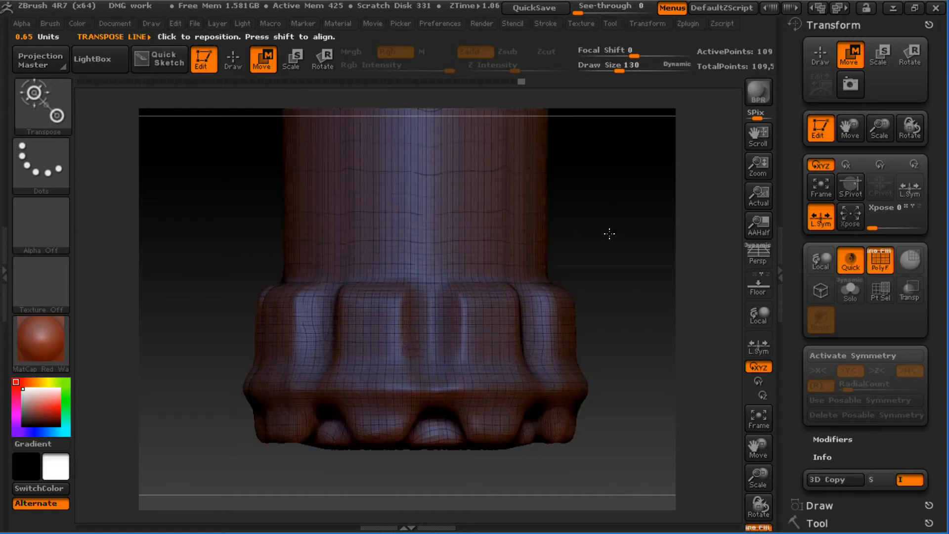
drag(608, 233, 601, 359)
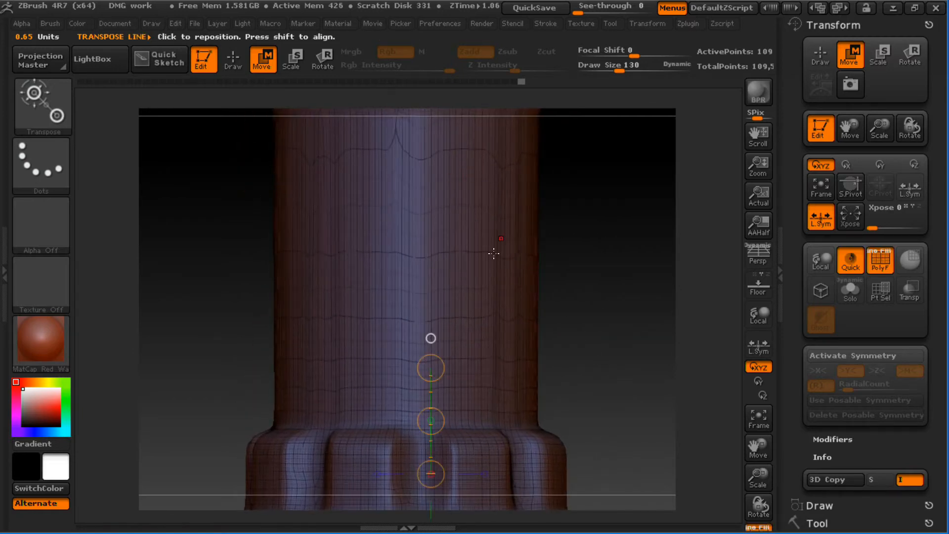
alt+drag(622, 282, 655, 487)
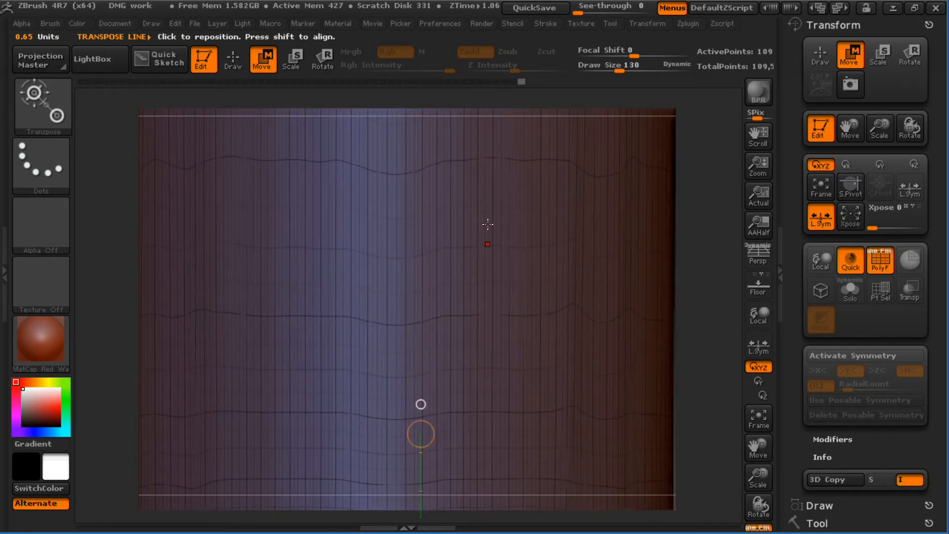
alt+drag(699, 262, 578, 310)
key(t)
key(t)
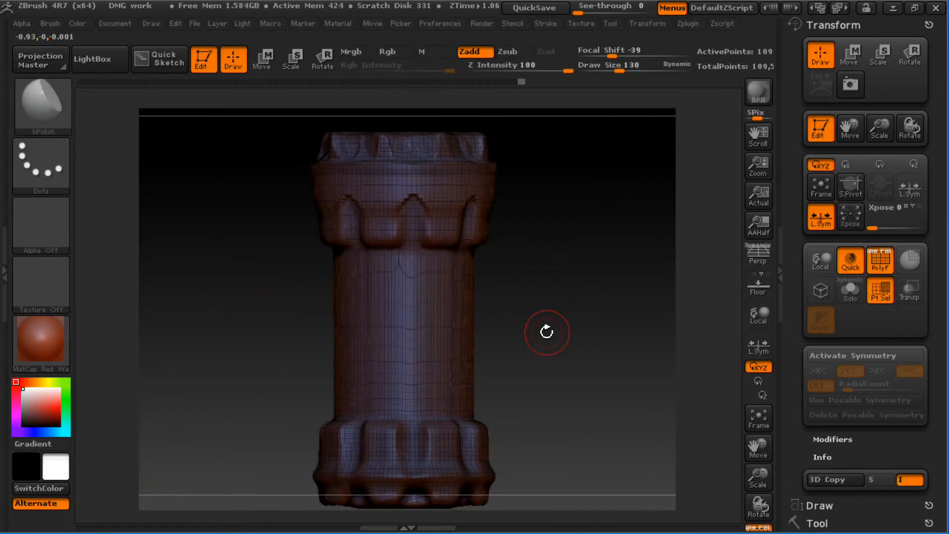
key(shift+f)
alt+drag(545, 345, 556, 317)
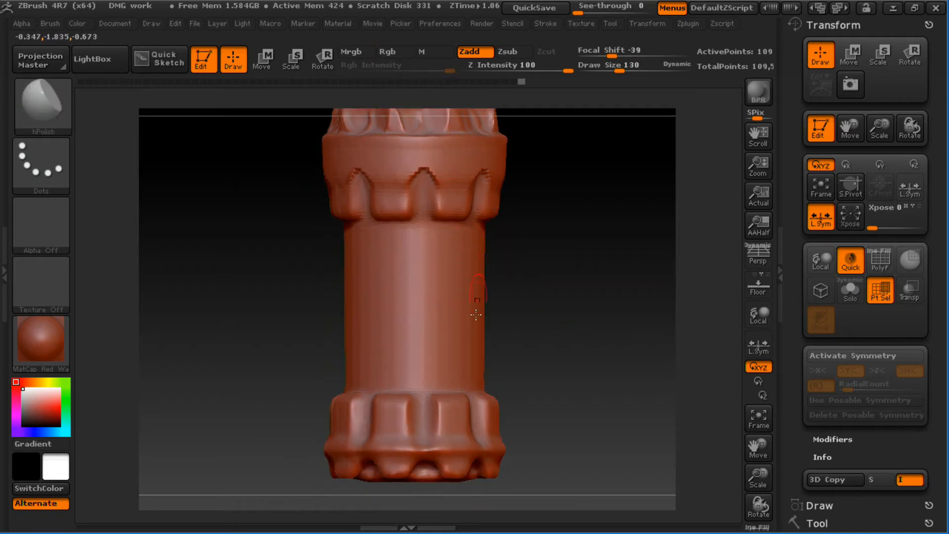
- In transpose Move mode, lay a vertical and a diagonal transpose line over the cylinder's upper half and check them from several angles
key(w)
mouse_move(450, 319)
mouse_down()
mouse_move(515, 256)
mouse_move(455, 205)
mouse_move(471, 169)
mouse_move(449, 183)
mouse_move(453, 169)
mouse_up()
mouse_move(541, 234)
mouse_down()
mouse_move(602, 245)
mouse_move(530, 250)
mouse_up()
mouse_move(369, 170)
mouse_down()
mouse_move(395, 391)
mouse_move(451, 340)
mouse_move(445, 328)
mouse_up()
drag(546, 297, 540, 254)
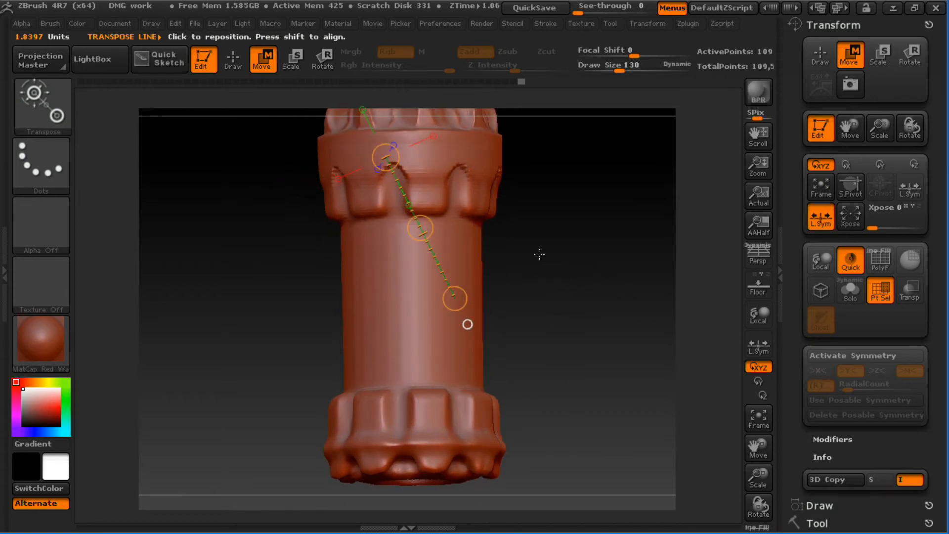
drag(561, 234, 596, 192)
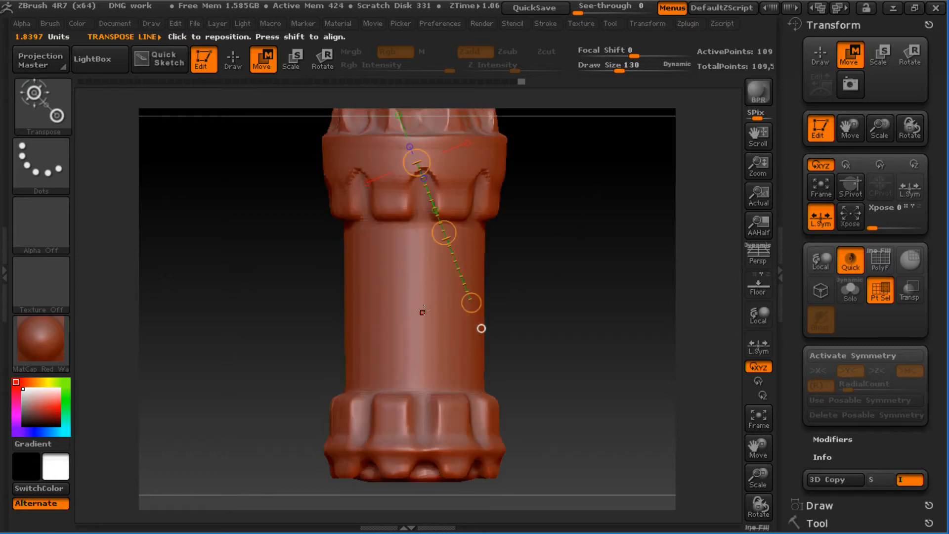
- Lay transpose lines from the cylinder's middle outward and down along its tilted body, checking their direction in different views
drag(421, 291, 576, 282)
mouse_move(565, 365)
mouse_down()
mouse_move(529, 435)
mouse_move(544, 322)
mouse_up()
drag(416, 343, 506, 272)
mouse_move(508, 201)
mouse_down()
mouse_move(524, 282)
mouse_move(486, 159)
mouse_move(534, 224)
mouse_up()
drag(379, 349, 510, 287)
drag(356, 287, 401, 406)
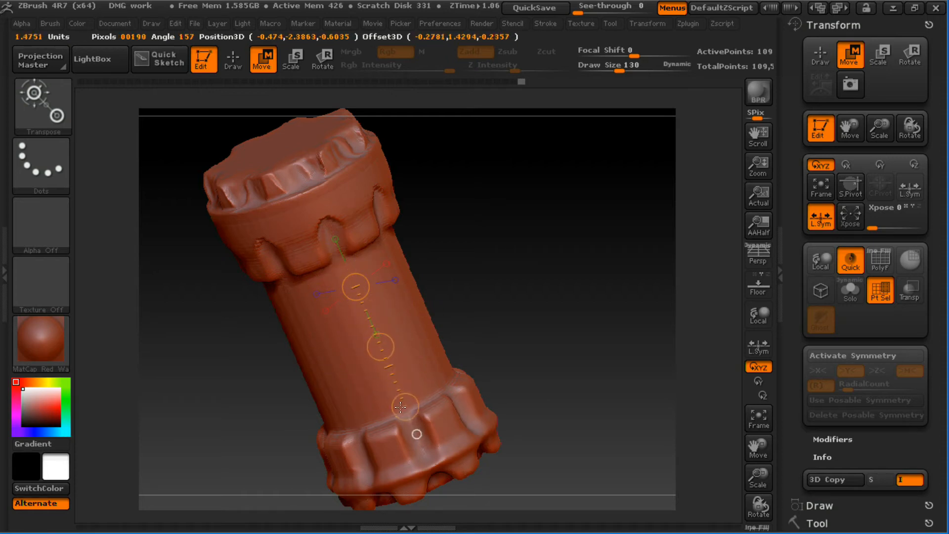
drag(510, 276, 562, 268)
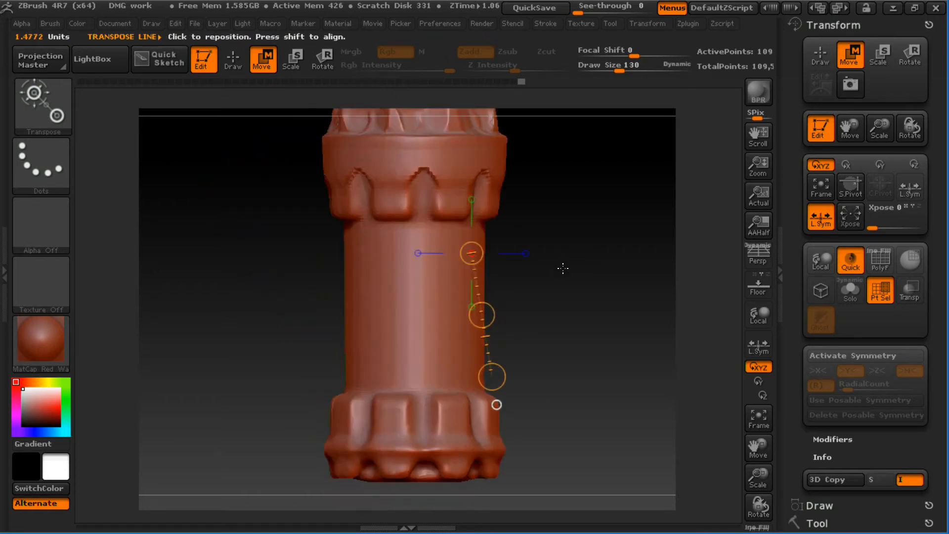
- Lay more transpose lines from the waist into empty space and try flattening one side of the cylinder
drag(425, 292, 597, 290)
drag(610, 206, 545, 257)
drag(415, 291, 570, 227)
drag(583, 312, 575, 295)
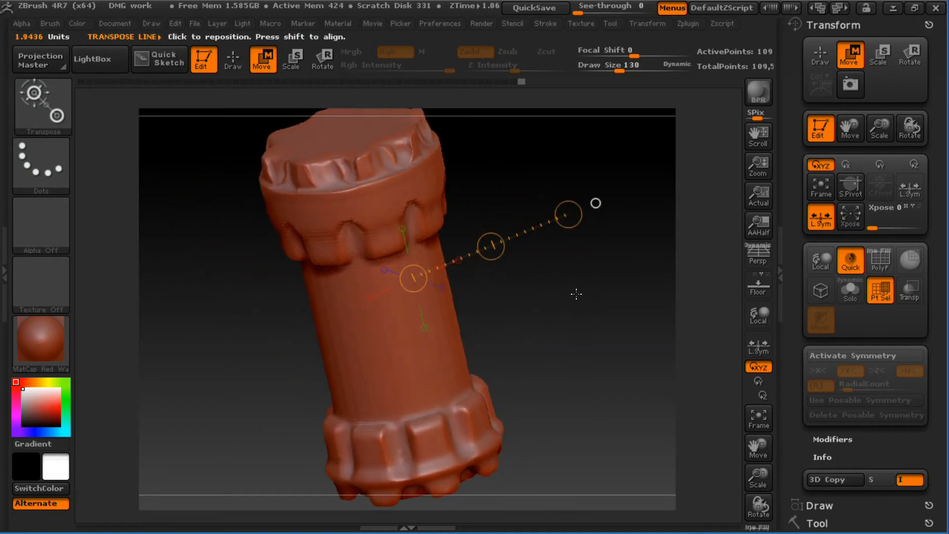
drag(370, 336, 433, 304)
drag(495, 317, 530, 258)
drag(444, 303, 589, 243)
alt+drag(611, 228, 571, 216)
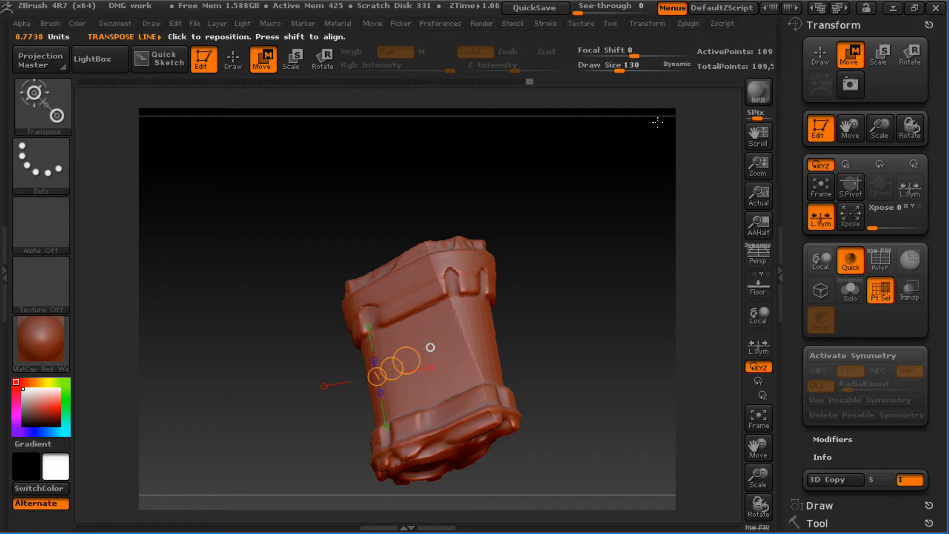
- Cycle repeatedly through the transpose Rotate, Move and Scale modes and settle on Scale mode
click(334, 63)
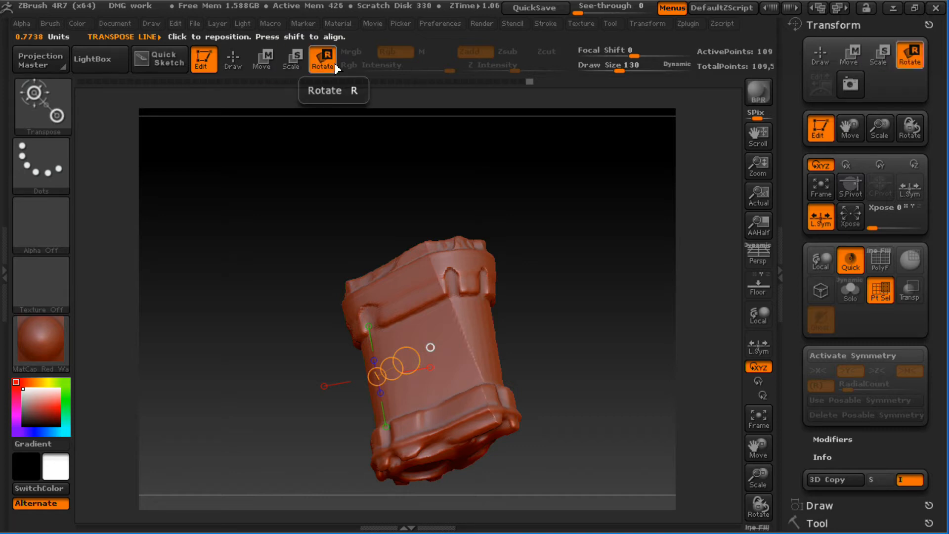
click(272, 64)
click(299, 67)
click(324, 67)
click(269, 67)
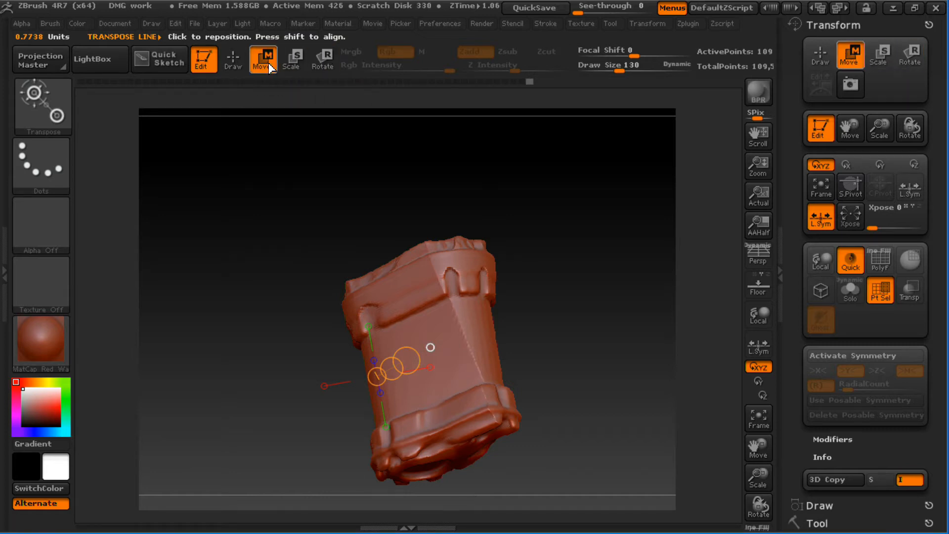
click(299, 65)
click(323, 66)
click(269, 65)
click(299, 64)
click(324, 66)
click(270, 64)
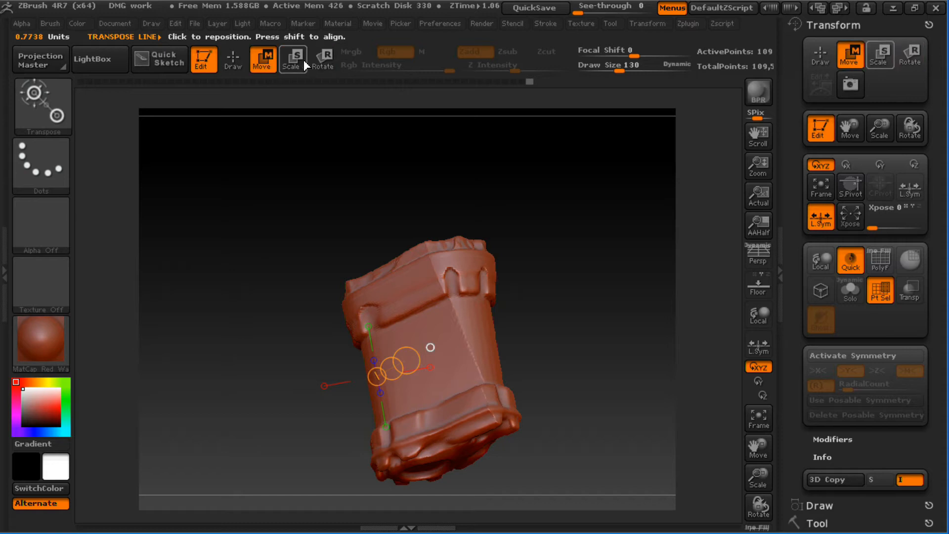
click(295, 62)
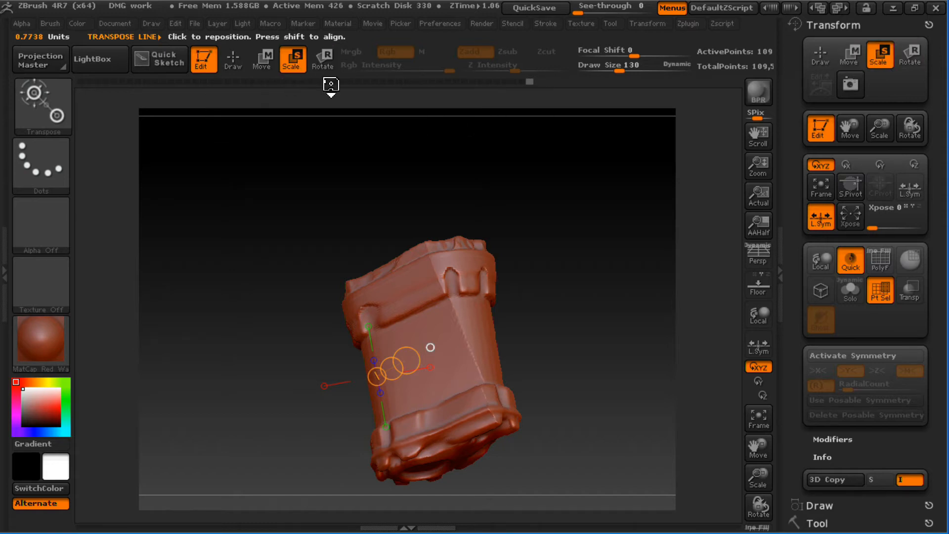
- Undo the side flattening and the long waist stretch, and view the cylinder upright from the front in Draw mode
mouse_move(563, 237)
mouse_down()
mouse_move(510, 265)
mouse_move(542, 336)
mouse_up()
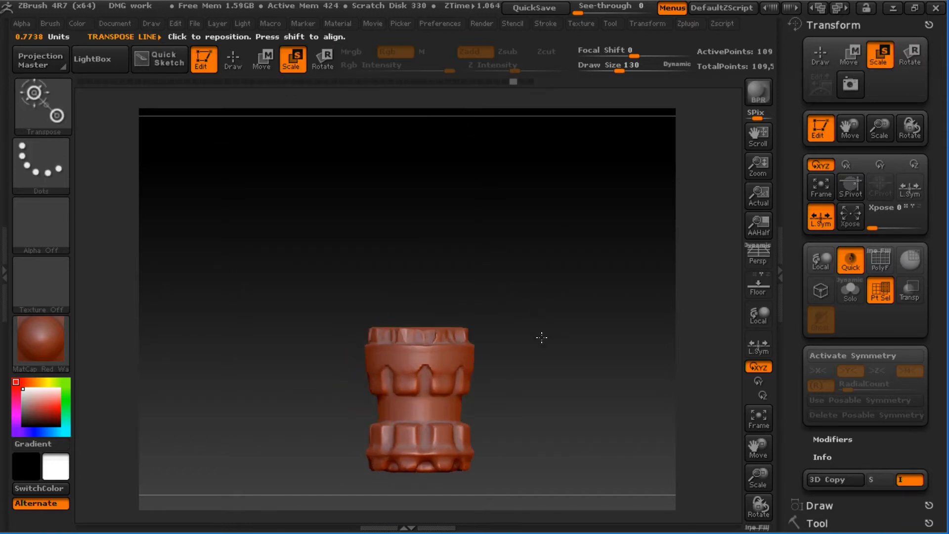
key(q)
key(t)
mouse_move(544, 291)
alt+mouse_down()
mouse_move(553, 311)
mouse_move(565, 259)
alt+mouse_up()
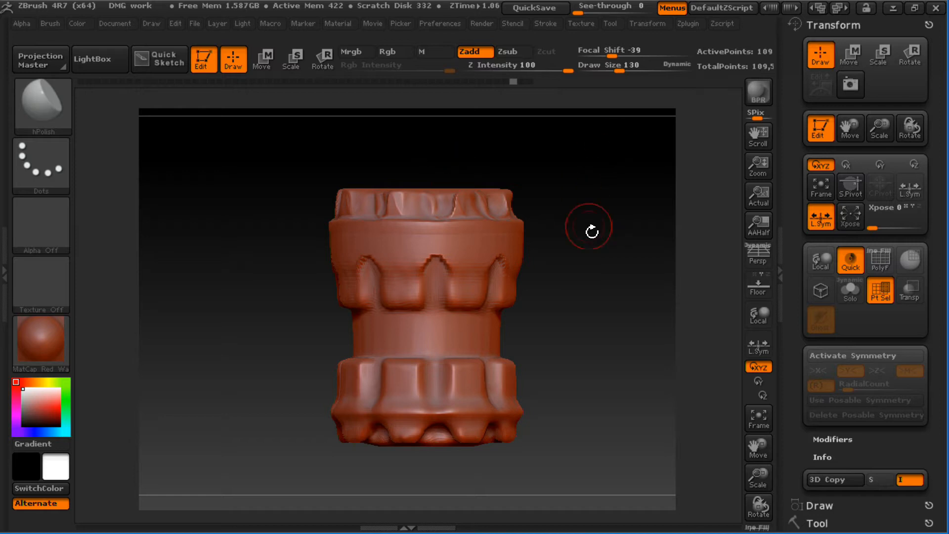
drag(592, 231, 546, 256)
- Lay a diagonal transpose line outward from the cylinder's base in Scale mode, and undo a trial skewed stretch
click(293, 63)
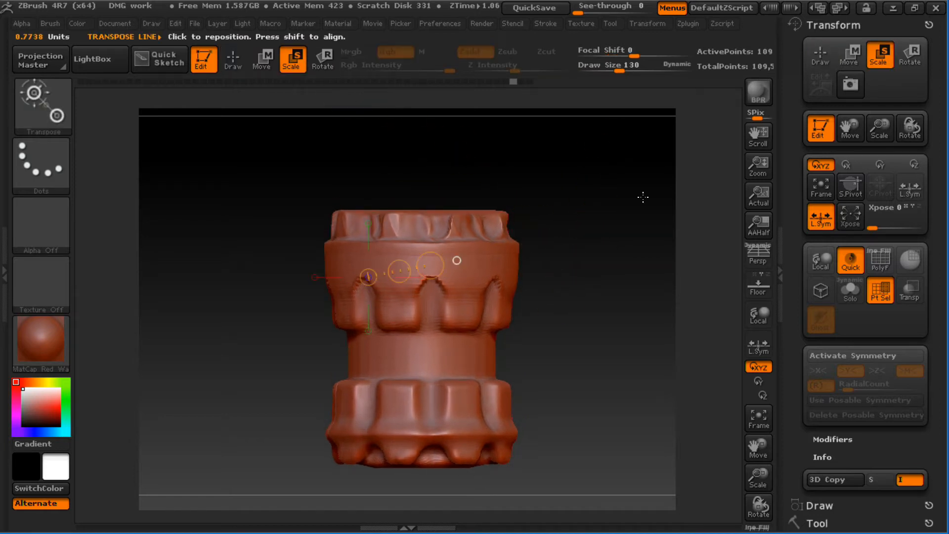
drag(498, 354, 632, 278)
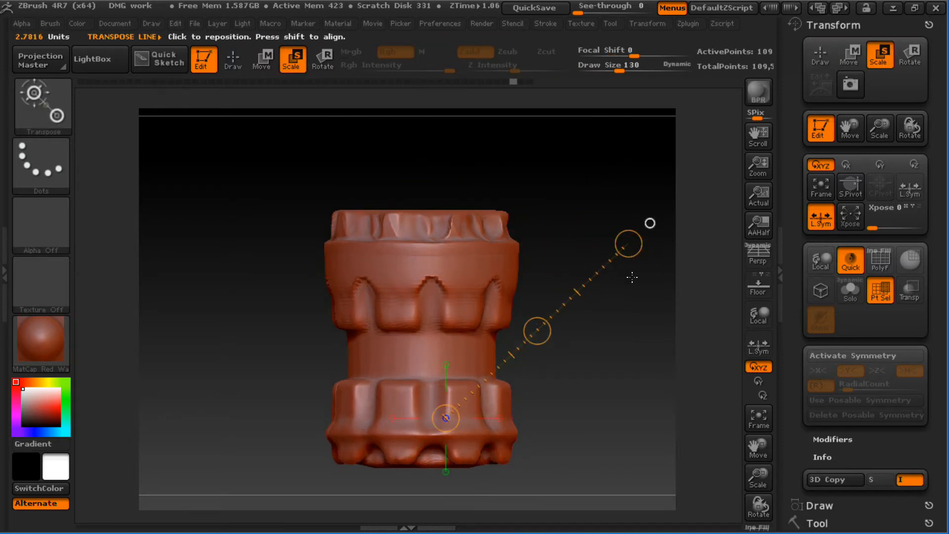
alt+drag(569, 344, 610, 301)
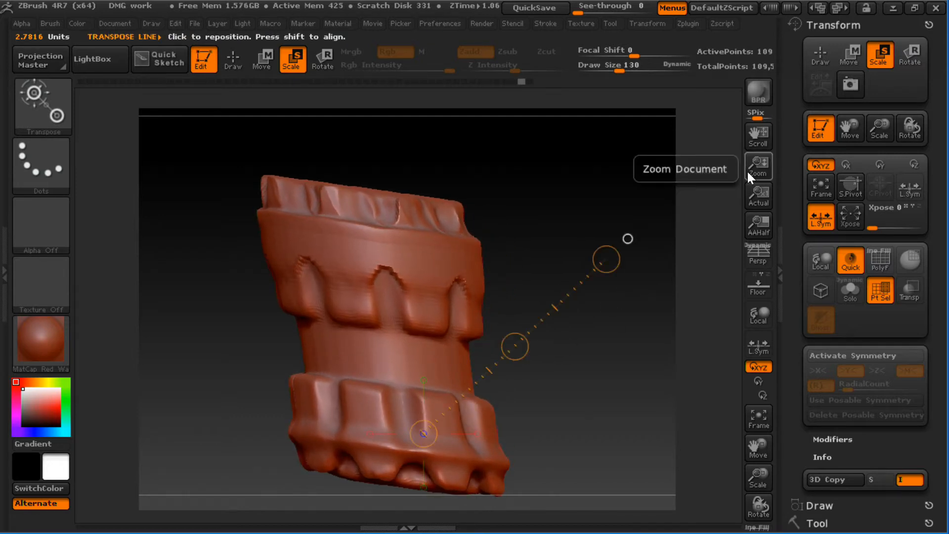
key(ctrl)
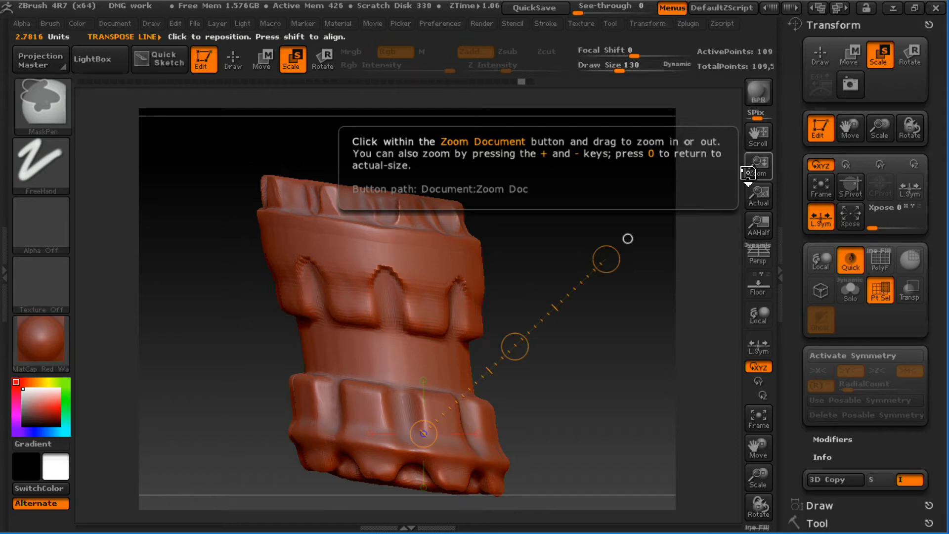
key(ctrl+z)
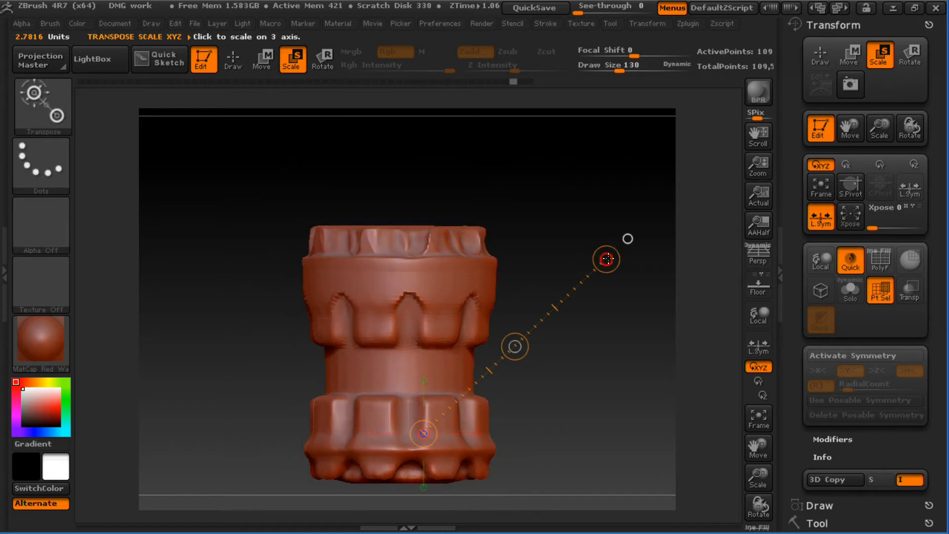
- Scale the whole cylinder up and down with the outer end point of the diagonal transpose line, undoing the trial changes
drag(607, 260, 900, 1)
key(ctrl+z)
drag(607, 260, 178, 531)
drag(606, 259, 227, 524)
key(ctrl+z)
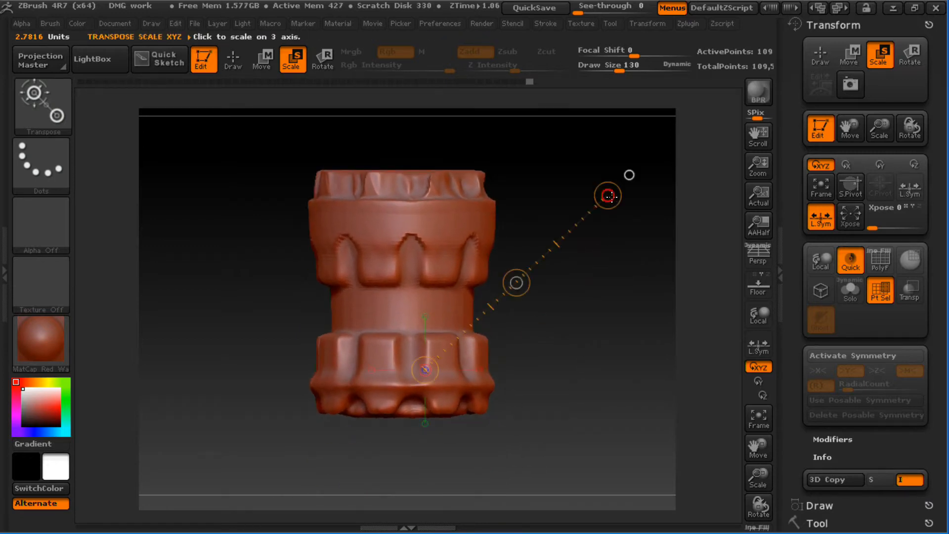
drag(606, 195, 164, 530)
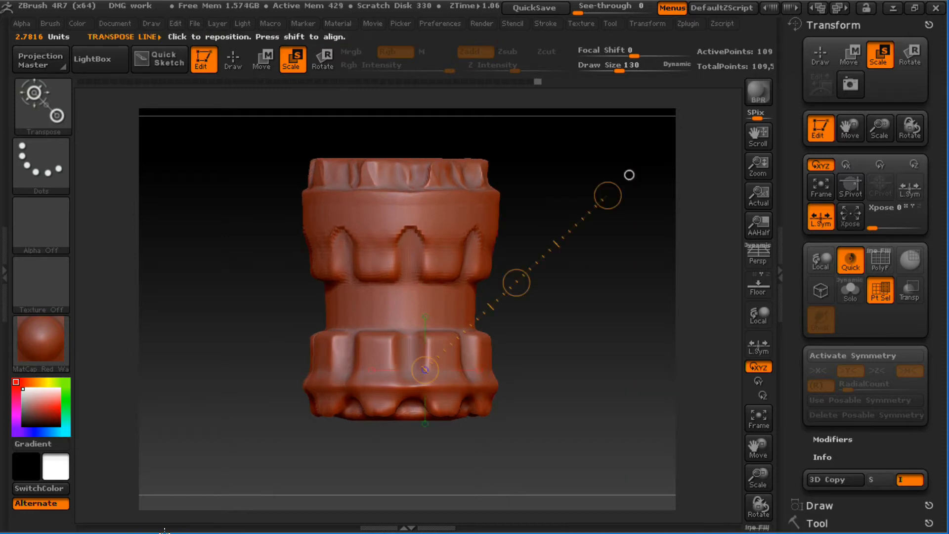
- Try rescaling the cylinder with a short transpose line placed at its middle, and undo the scaling
mouse_move(409, 286)
mouse_down()
mouse_move(452, 257)
mouse_move(468, 261)
mouse_move(336, 317)
mouse_up()
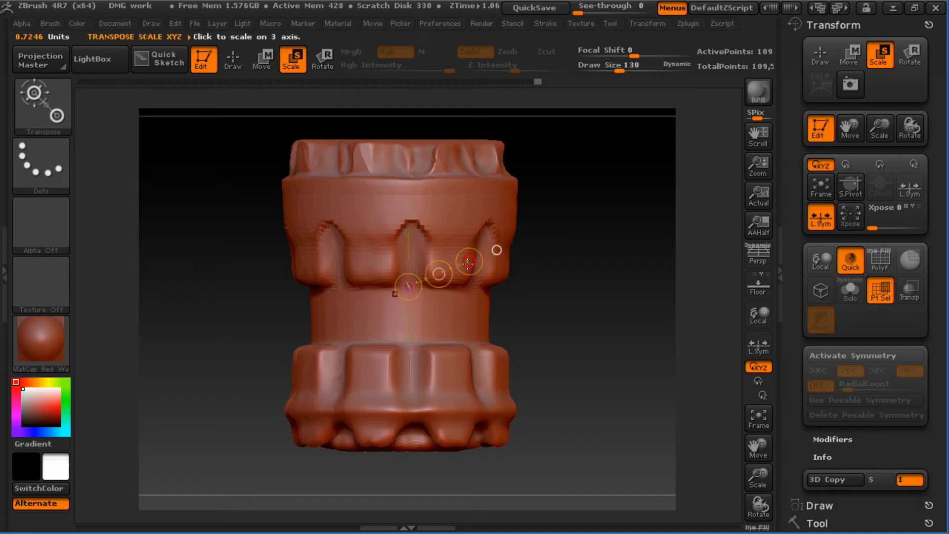
drag(468, 263, 280, 376)
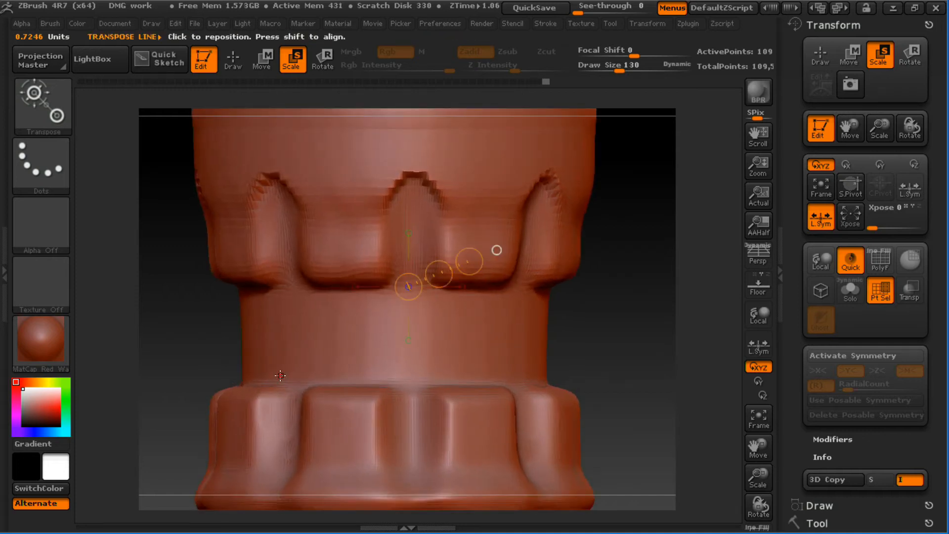
key(ctrl+z)
key(ctrl+z)
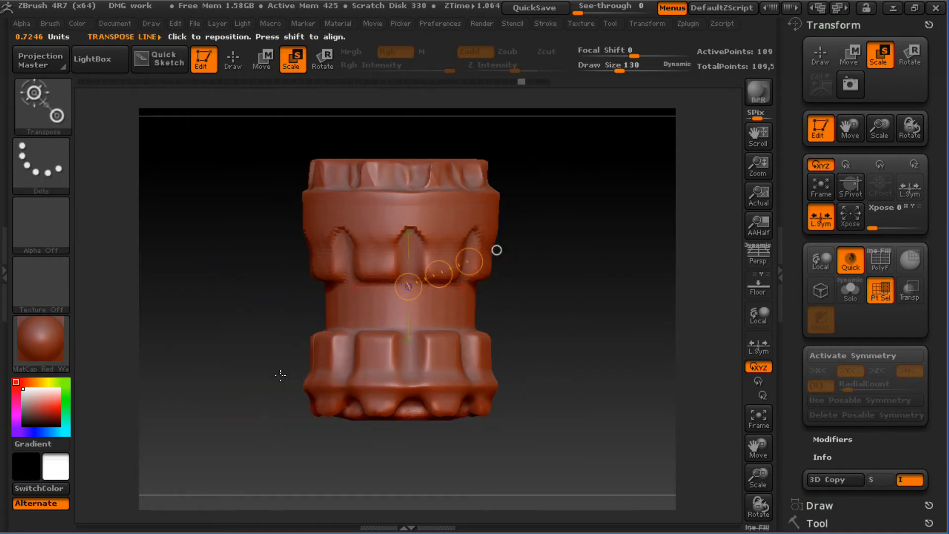
- Try shrinking and strongly enlarging the cylinder from the outer end of the short diagonal transpose line, undoing each change
drag(468, 257, 408, 284)
key(ctrl+z)
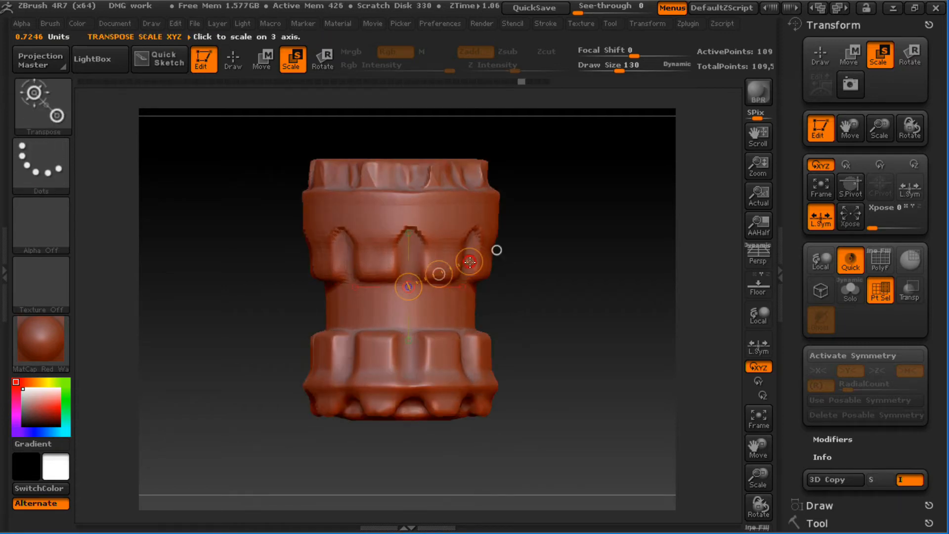
mouse_move(469, 262)
mouse_down()
mouse_move(234, 374)
mouse_move(178, 413)
mouse_move(176, 400)
mouse_up()
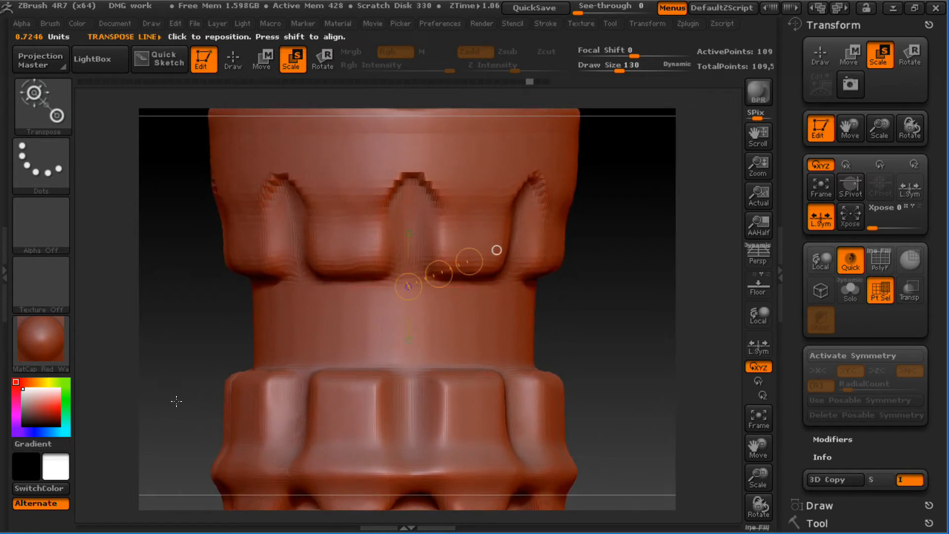
key(ctrl)
key(ctrl+z)
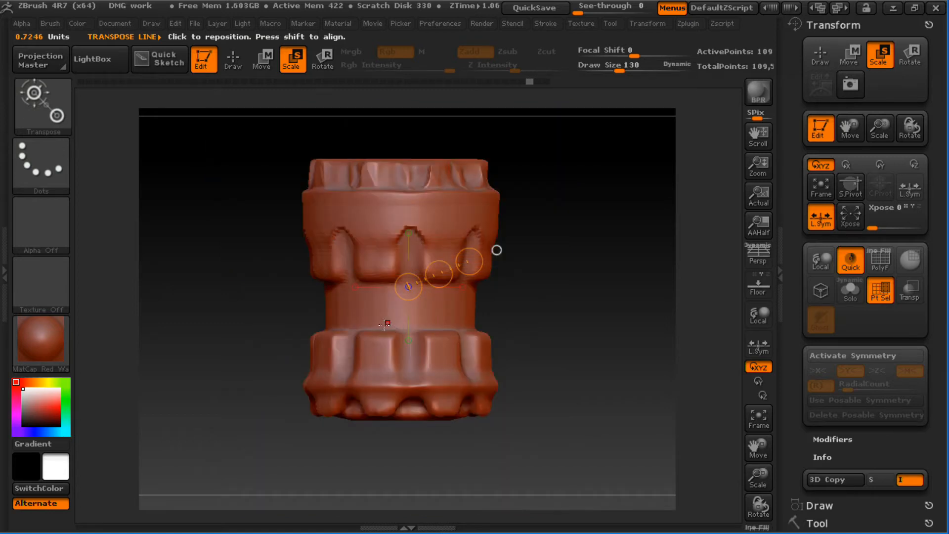
- Lay a long diagonal transpose line outward from the cylinder's lower middle and scale the cylinder down with its outer end
mouse_move(385, 325)
mouse_down()
mouse_move(629, 223)
mouse_move(282, 380)
mouse_move(402, 323)
mouse_up()
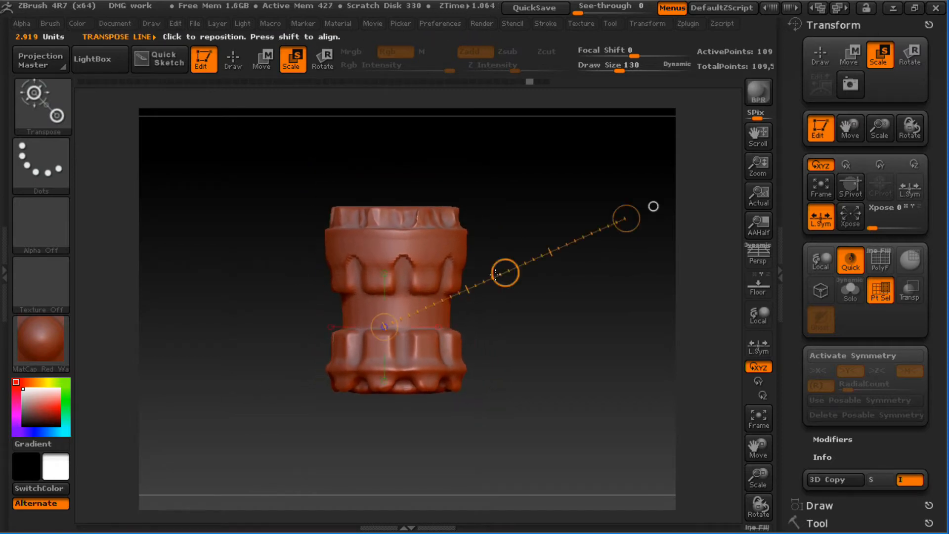
drag(626, 218, 395, 324)
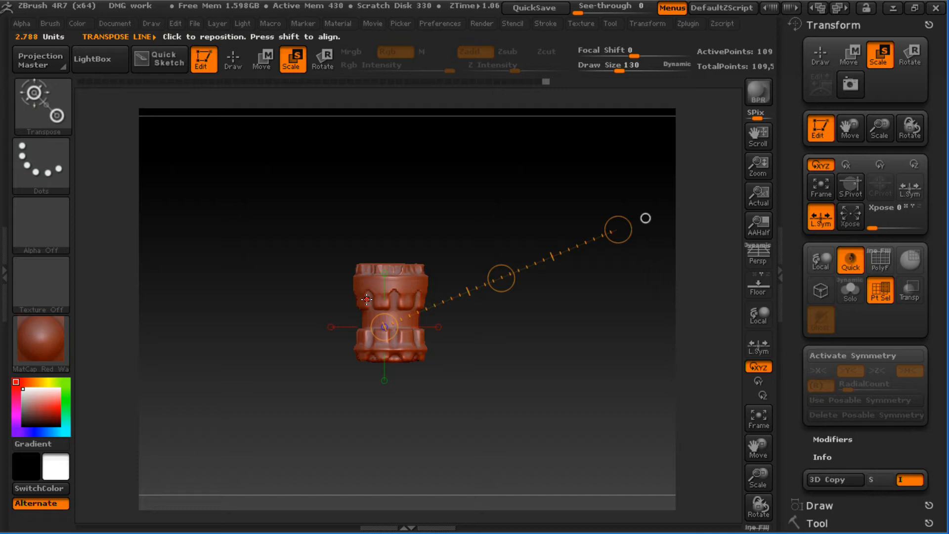
mouse_move(361, 87)
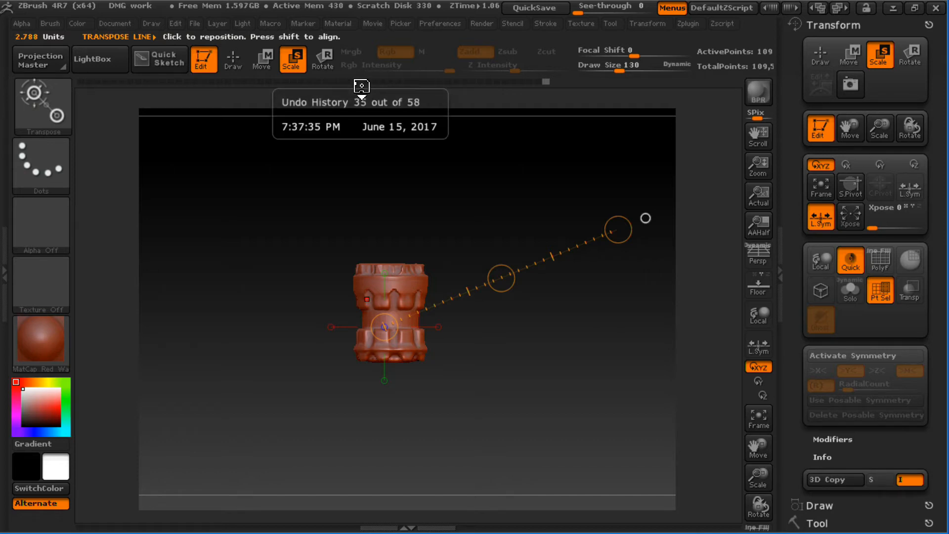
key(f)
key(q)
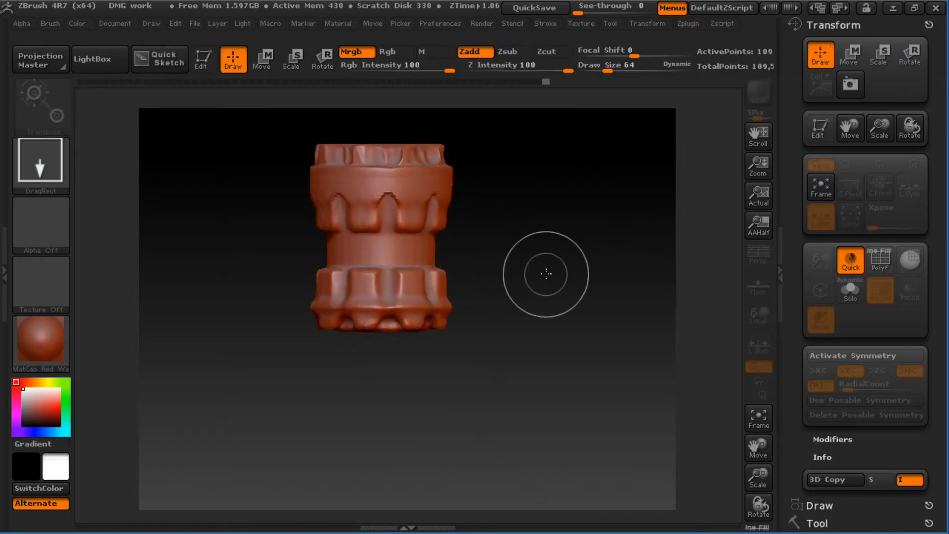
alt+drag(527, 239, 522, 318)
- In Rotate mode, lay a vertical transpose line over the cylinder, tilt it about its base, and undo the tilt
click(324, 60)
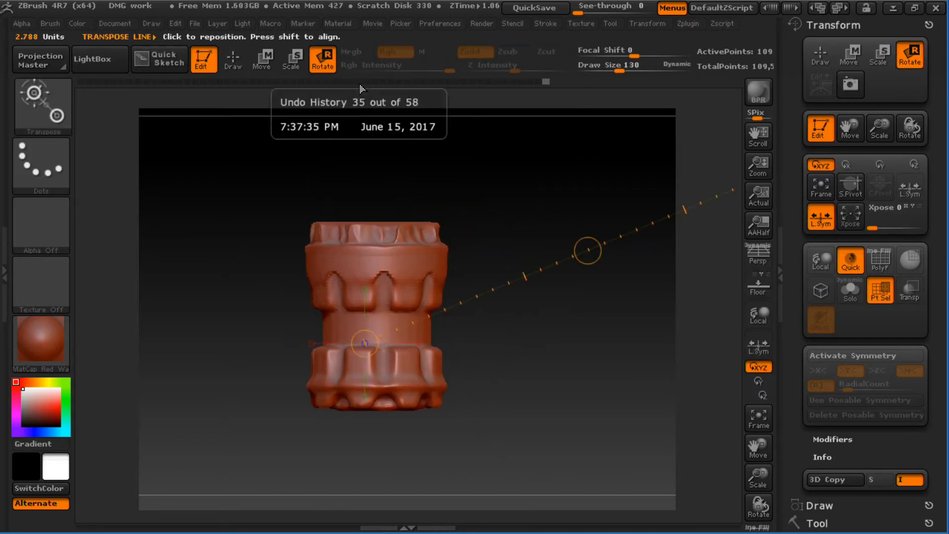
shift+drag(403, 385, 403, 152)
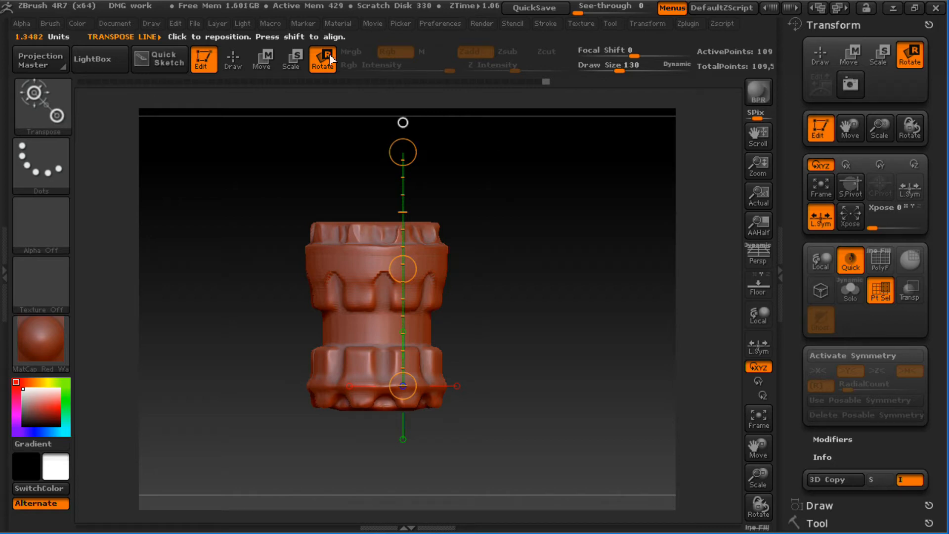
drag(403, 148, 568, 255)
key(ctrl+z)
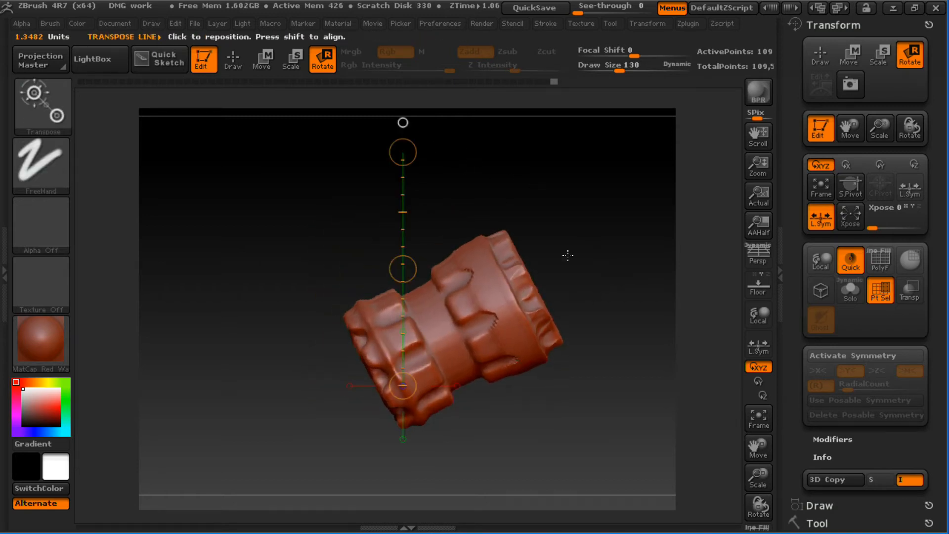
key(ctrl+z)
- Try spinning the cylinder around the vertical transpose line with the middle point, and undo the spin
click(402, 269)
drag(487, 279, 504, 272)
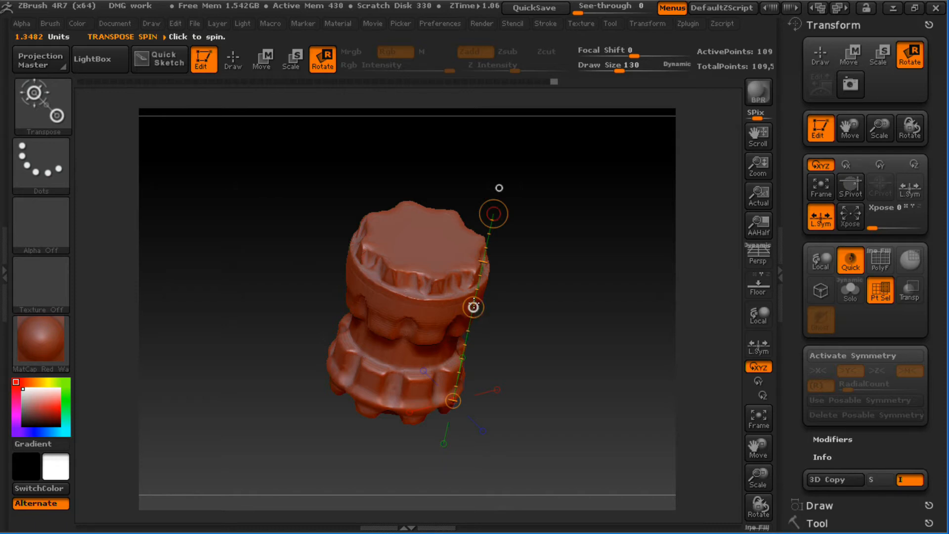
drag(474, 303, 589, 298)
drag(492, 304, 556, 215)
key(ctrl+z)
- Lay a horizontal transpose line outward from the cylinder's upper band, try spinning the cylinder around it, and undo
shift+drag(556, 292, 530, 244)
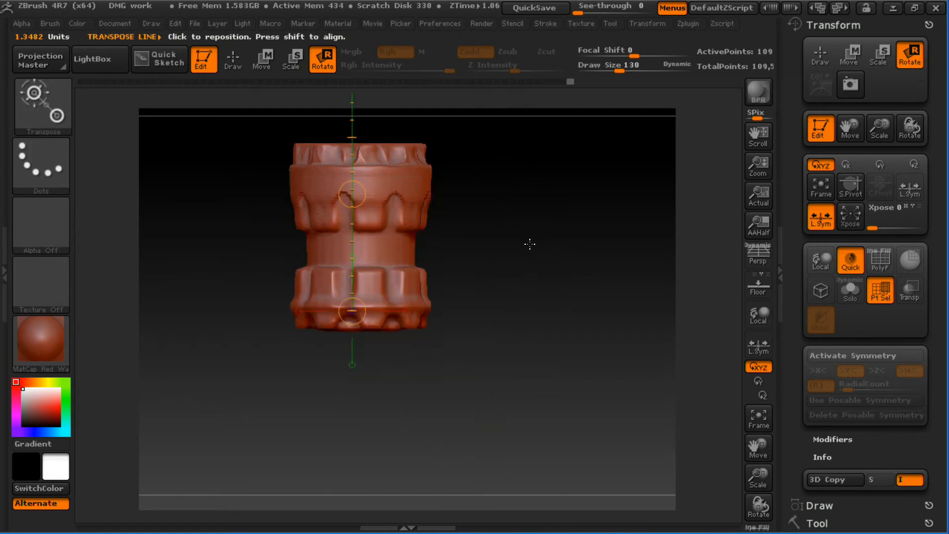
shift+drag(391, 187, 595, 187)
drag(496, 282, 550, 327)
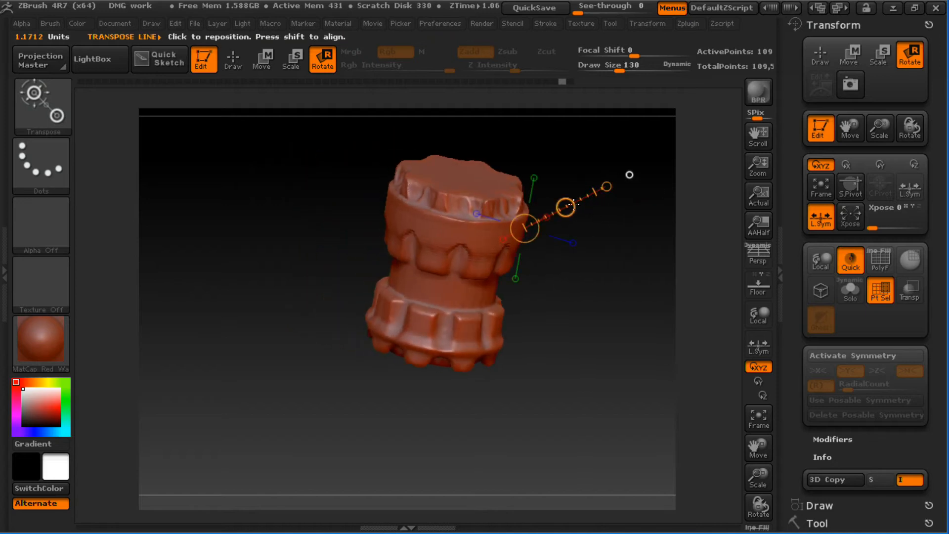
drag(574, 204, 630, 174)
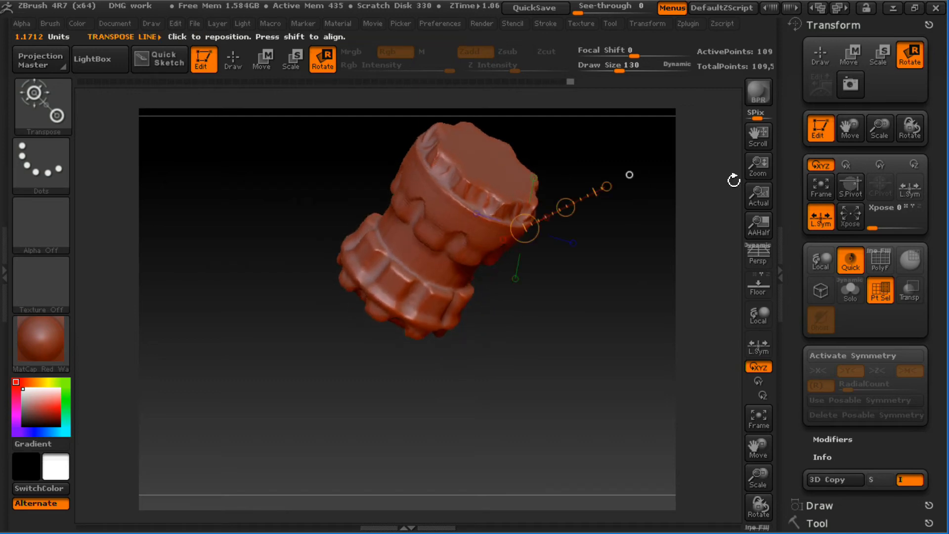
key(ctrl+z)
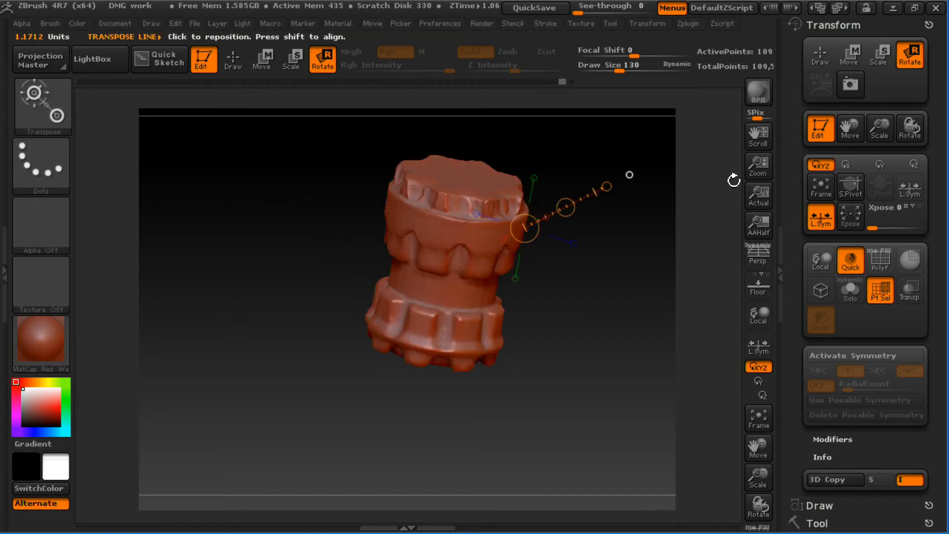
- Lay a vertical transpose line up the cylinder's front centre, spin the cylinder around it, and undo the trial
mouse_move(576, 311)
mouse_down()
mouse_move(547, 322)
mouse_move(530, 310)
mouse_up()
alt+drag(460, 301, 534, 331)
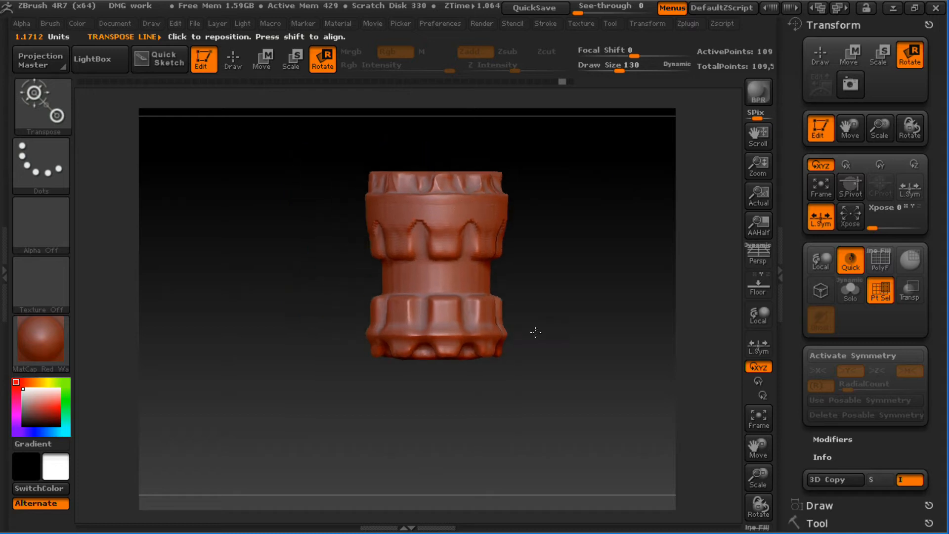
shift+drag(440, 344, 440, 142)
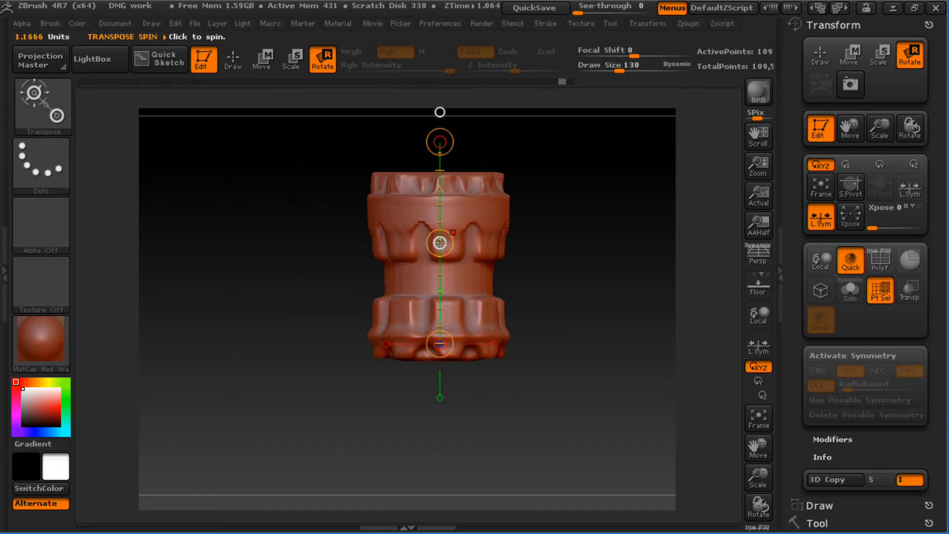
drag(439, 243, 484, 277)
key(ctrl+z)
- Try bending the cylinder's upper part sideways with a short vertical transpose line near its base, and undo the bend
shift+drag(474, 329, 473, 273)
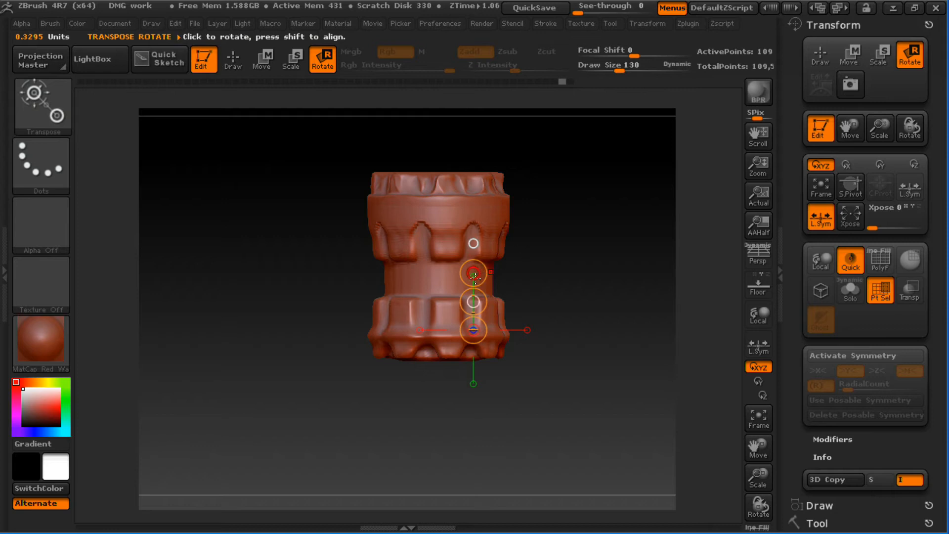
alt+drag(544, 371, 551, 310)
alt+drag(581, 247, 560, 213)
alt+drag(452, 304, 521, 336)
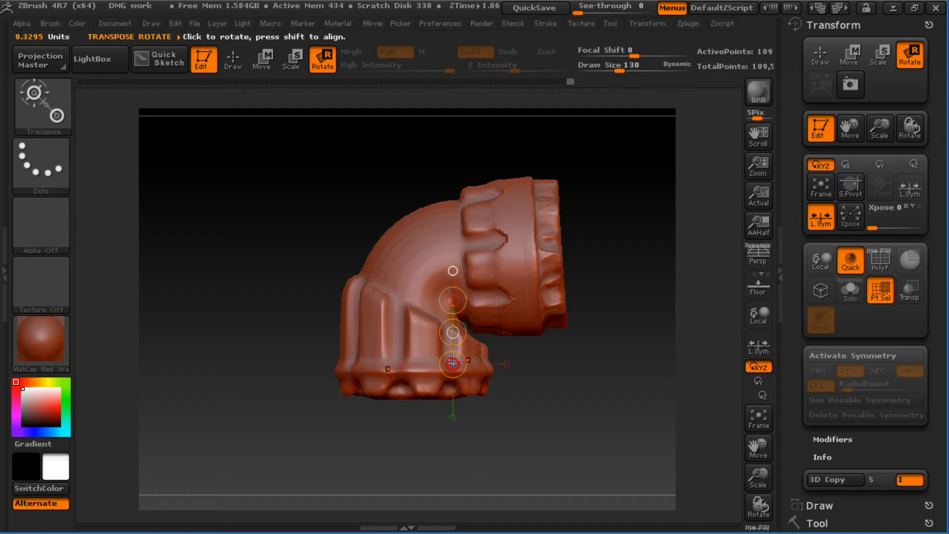
key(ctrl+z)
- Fold the cylinder's upper half down over its base with a short vertical transpose line, and return to Draw mode
mouse_move(409, 355)
shift+mouse_down()
mouse_move(409, 268)
mouse_move(443, 284)
mouse_move(465, 336)
mouse_move(413, 409)
mouse_move(494, 359)
shift+mouse_up()
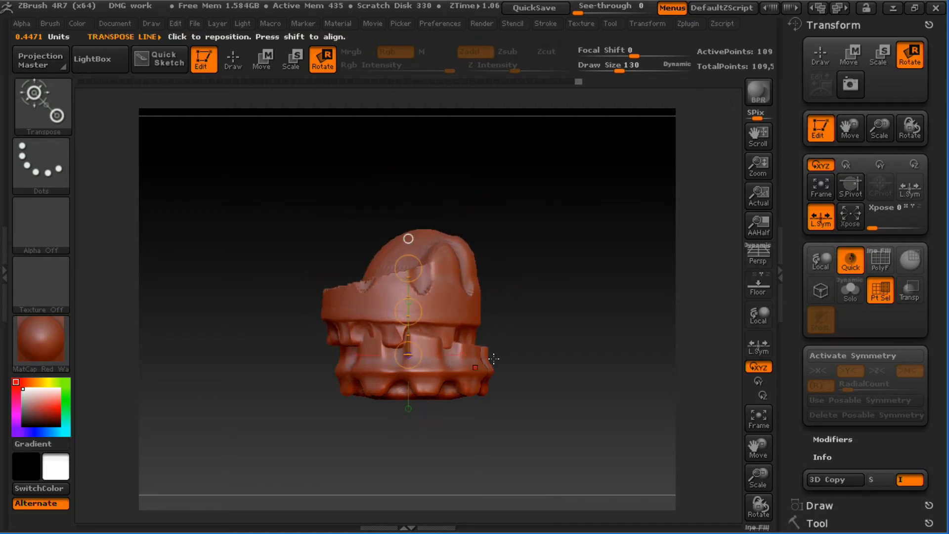
mouse_move(562, 340)
mouse_down()
mouse_move(521, 369)
mouse_move(517, 319)
mouse_up()
key(t)
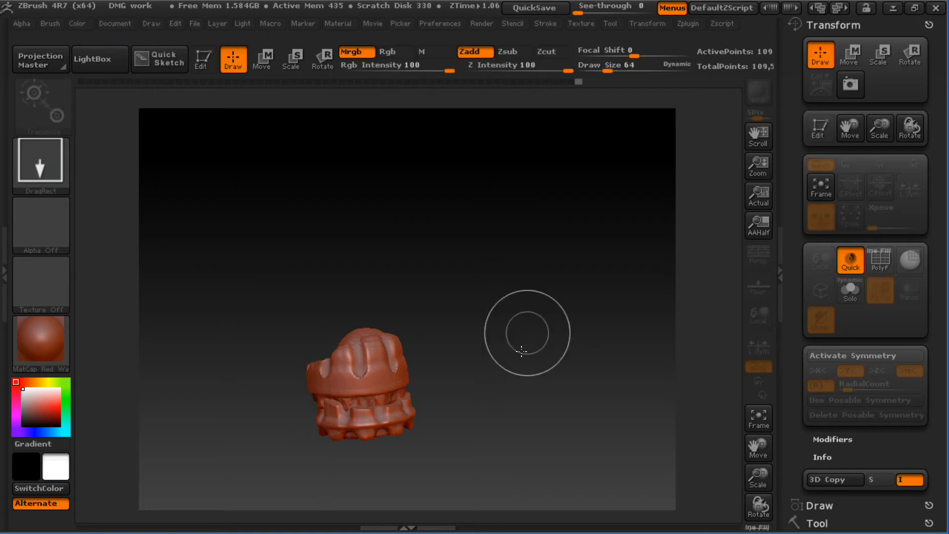
key(t)
mouse_move(554, 278)
mouse_down()
mouse_move(564, 310)
mouse_move(544, 332)
mouse_move(550, 268)
mouse_up()
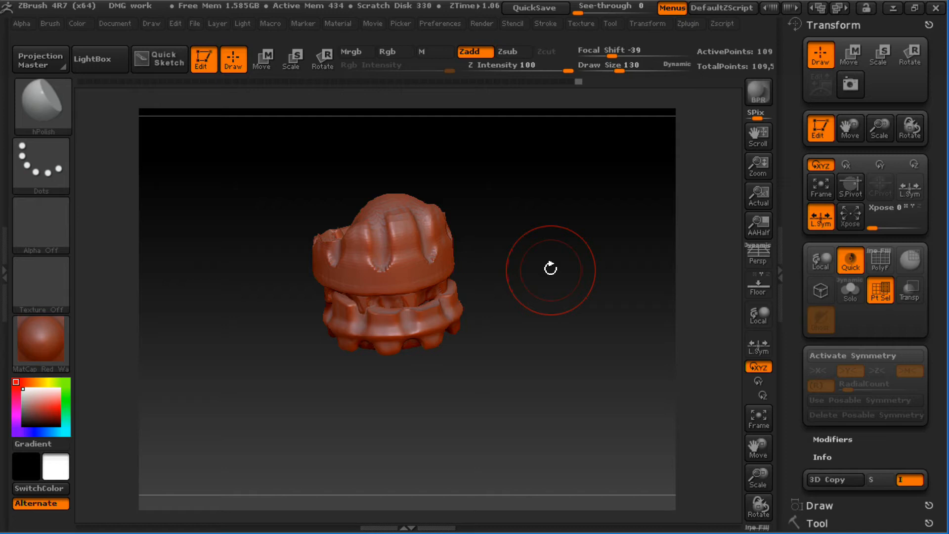
- Start DynaMesh on the folded model, agree to freeze its subdivision levels, and inspect the low-resolution wireframe
drag(922, 279, 933, 20)
click(836, 467)
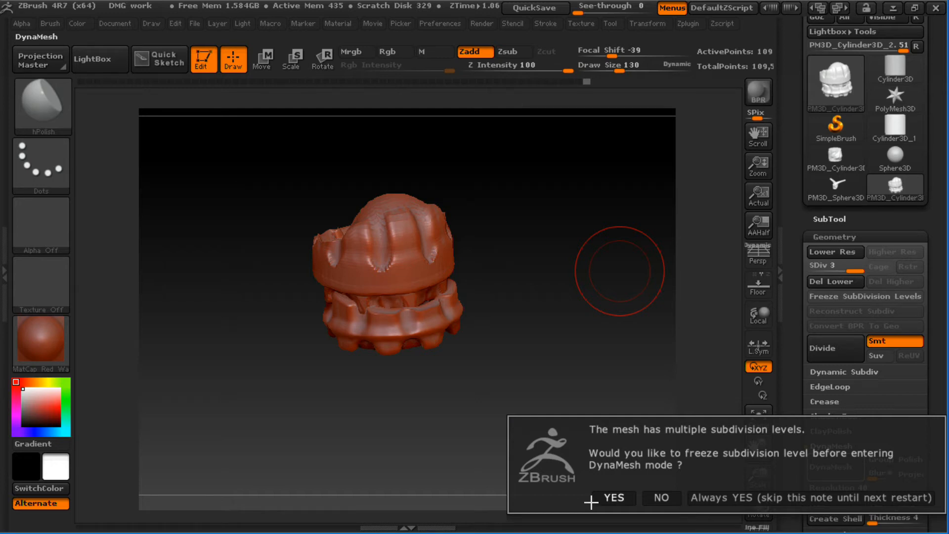
click(614, 498)
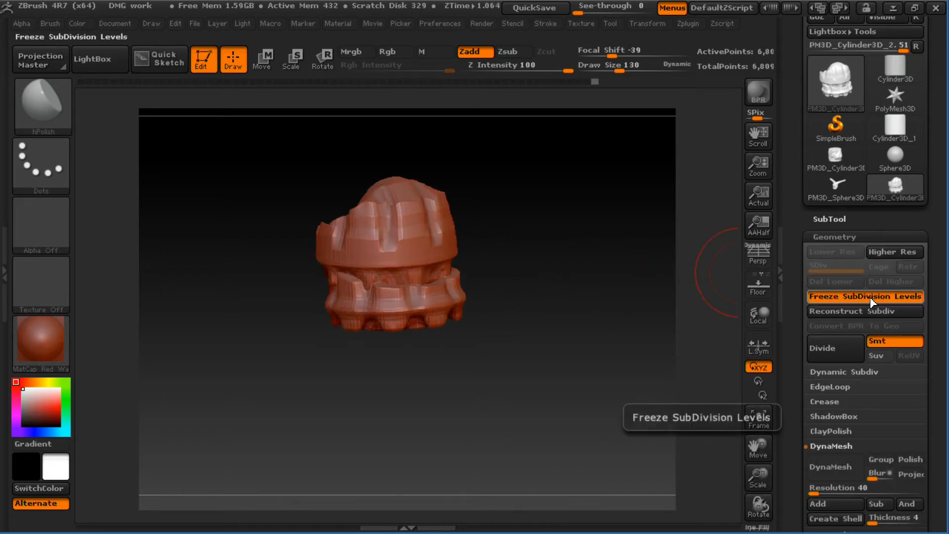
alt+drag(575, 319, 589, 295)
key(shift+f)
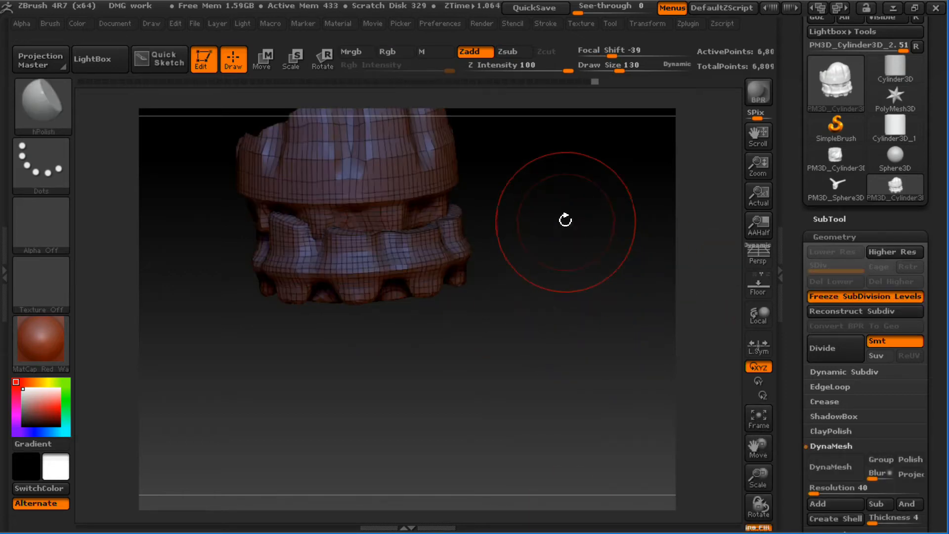
alt+drag(565, 221, 582, 291)
drag(500, 237, 582, 227)
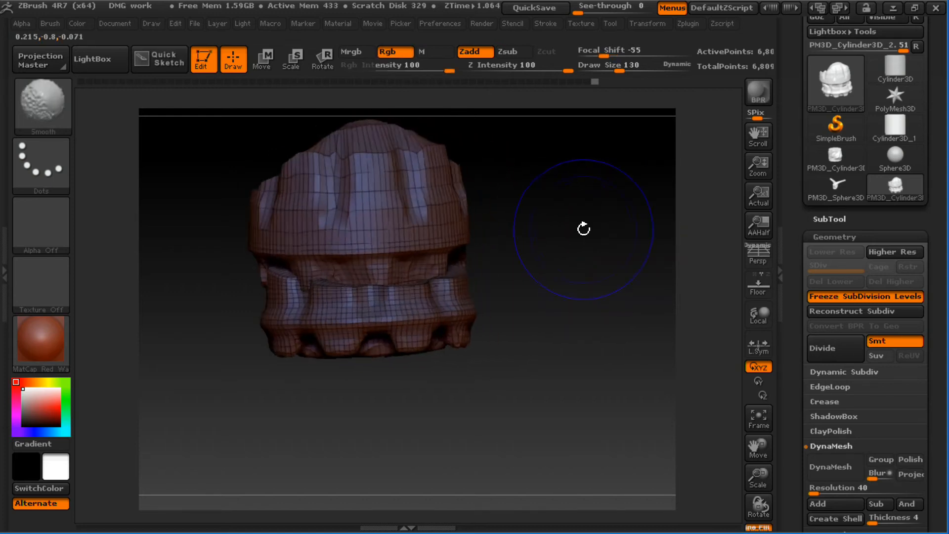
key(shift+f)
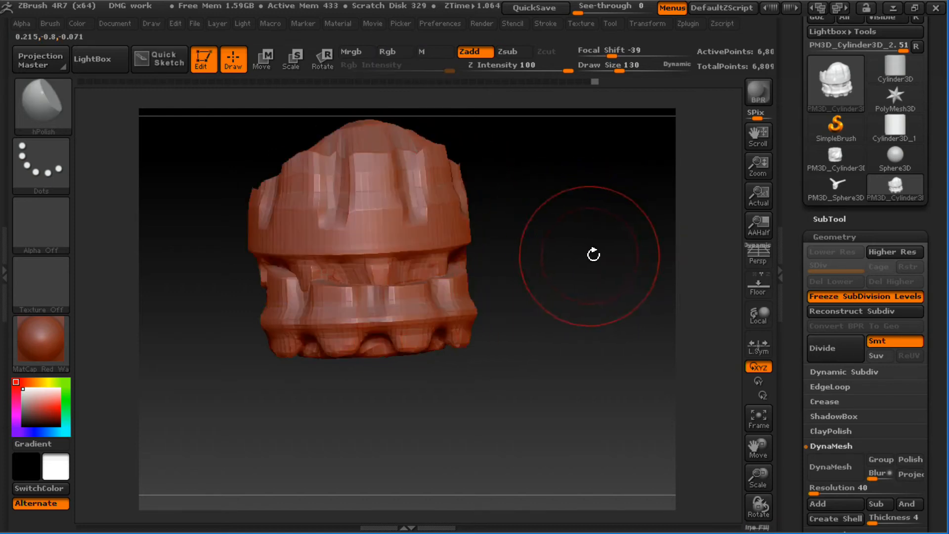
- Apply DynaMesh at resolution 40 to the folded model and divide the new mesh once
click(840, 474)
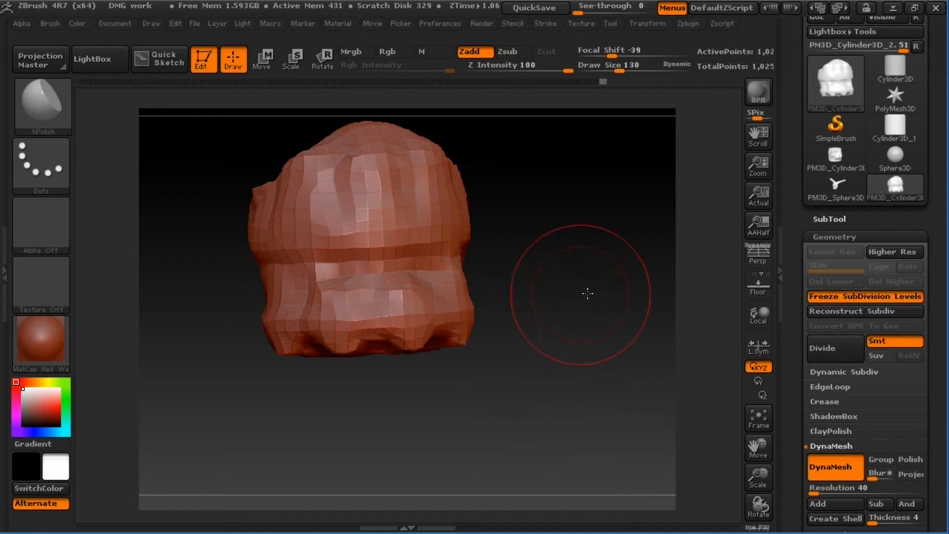
drag(587, 290, 600, 300)
key(shift+f)
key(shift+f)
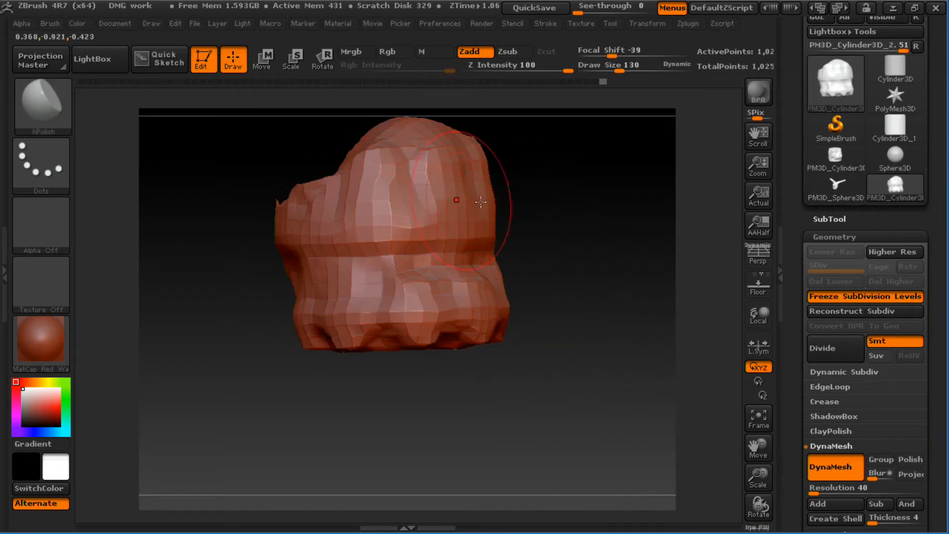
drag(534, 223, 583, 296)
key(shift+f)
key(shift+f)
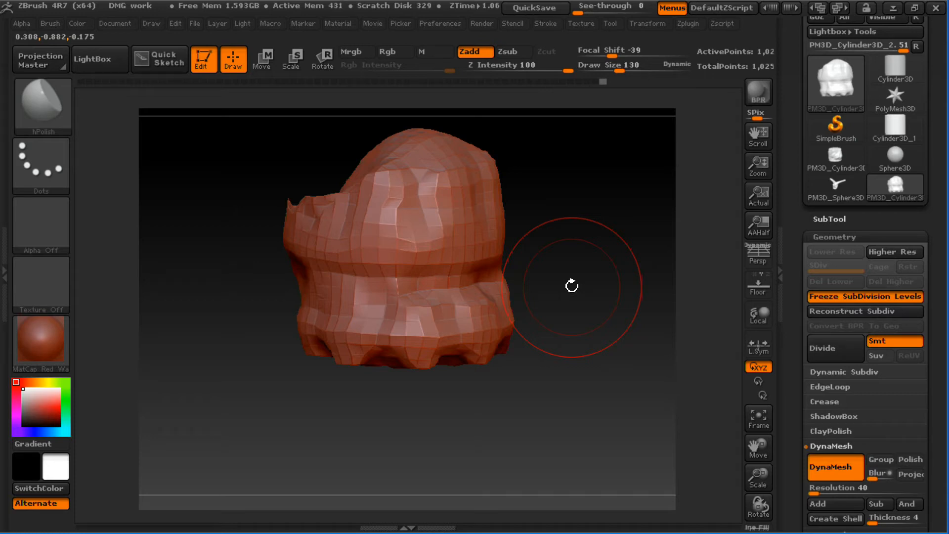
key(ctrl+d)
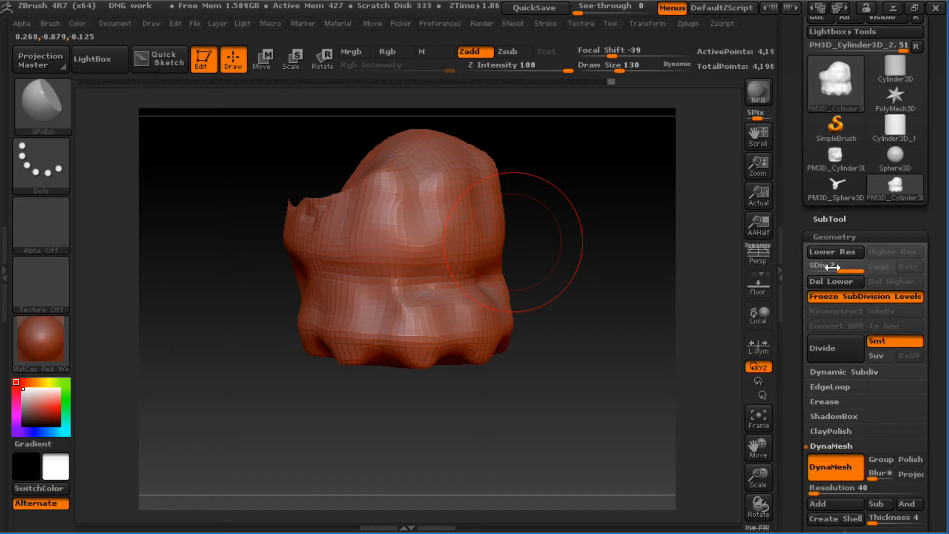
- Unfreeze the subdivision levels to project the detail back, and clear the mask from the model
click(870, 294)
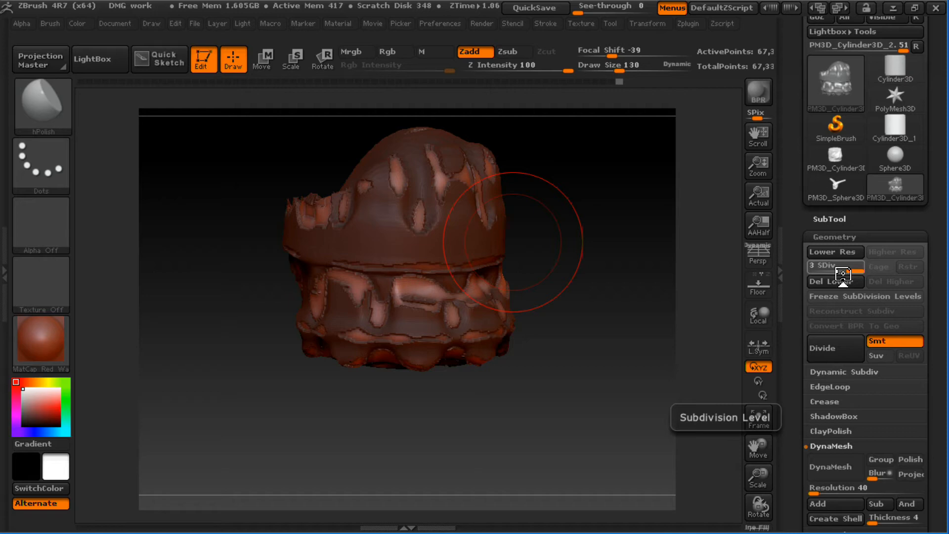
ctrl+drag(560, 290, 574, 360)
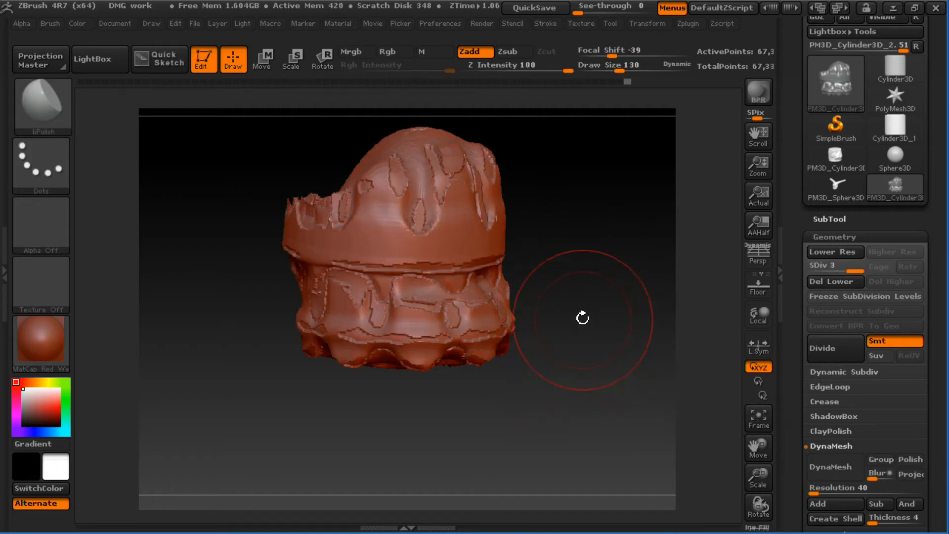
drag(584, 318, 542, 293)
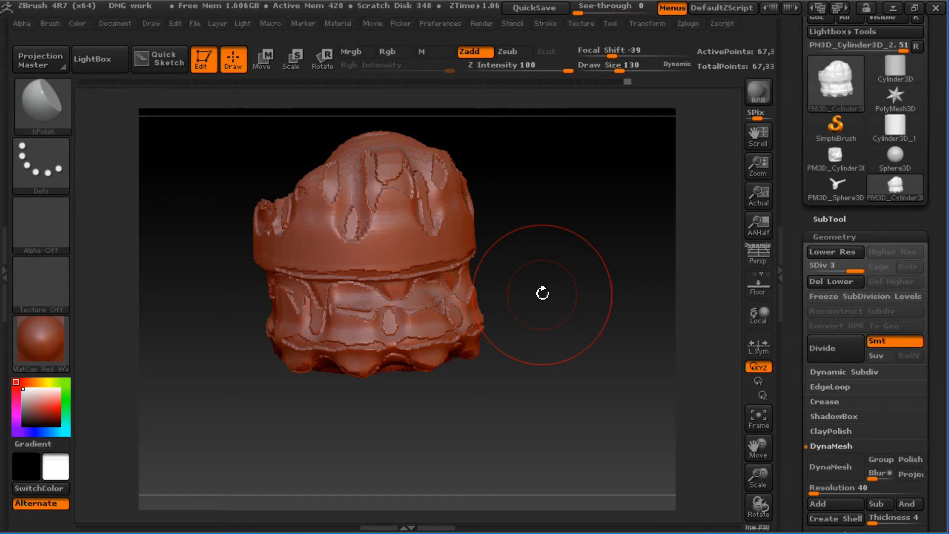
drag(544, 242, 408, 205)
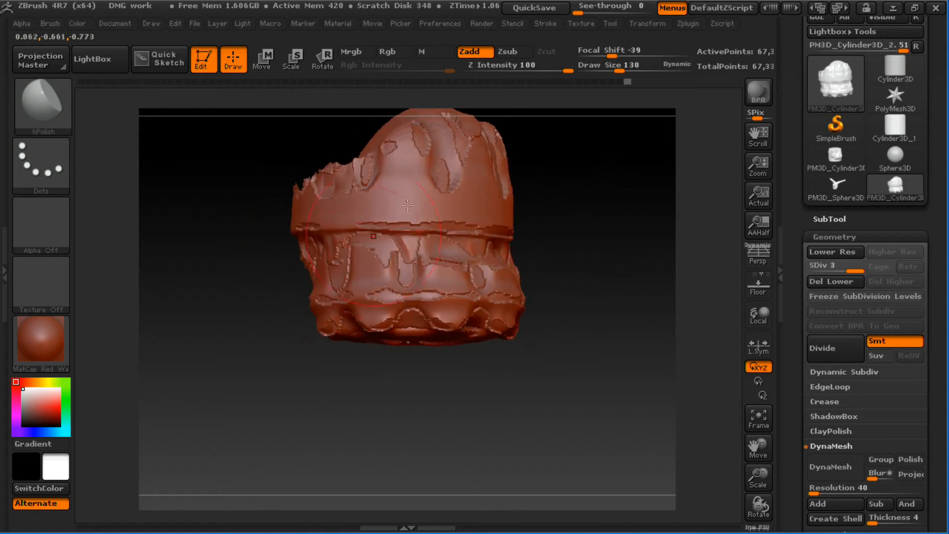
- Look through the Tool palette sections and examine the SubTool projection settings, including the Project All blur amount
drag(932, 342, 930, 185)
drag(888, 401, 889, 361)
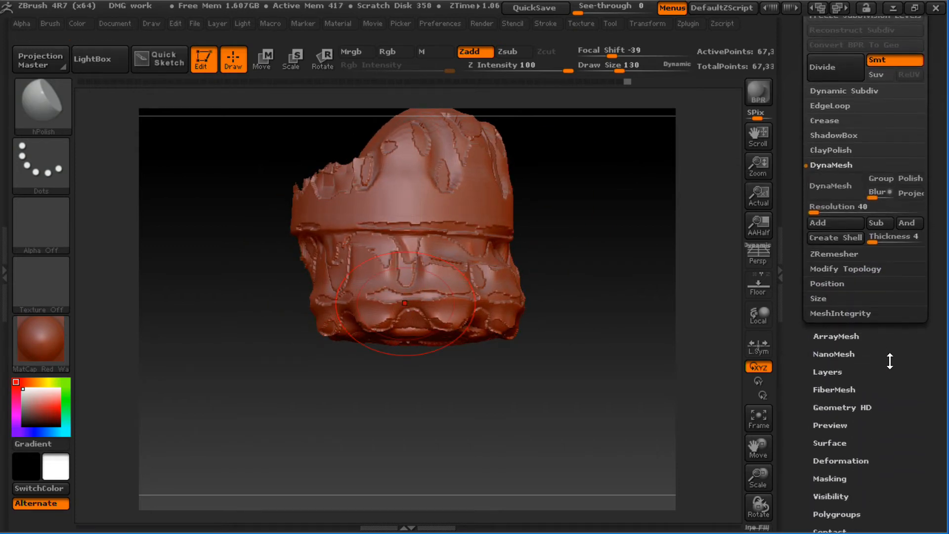
scroll(888, 364, down, 3)
scroll(888, 376, down, 1)
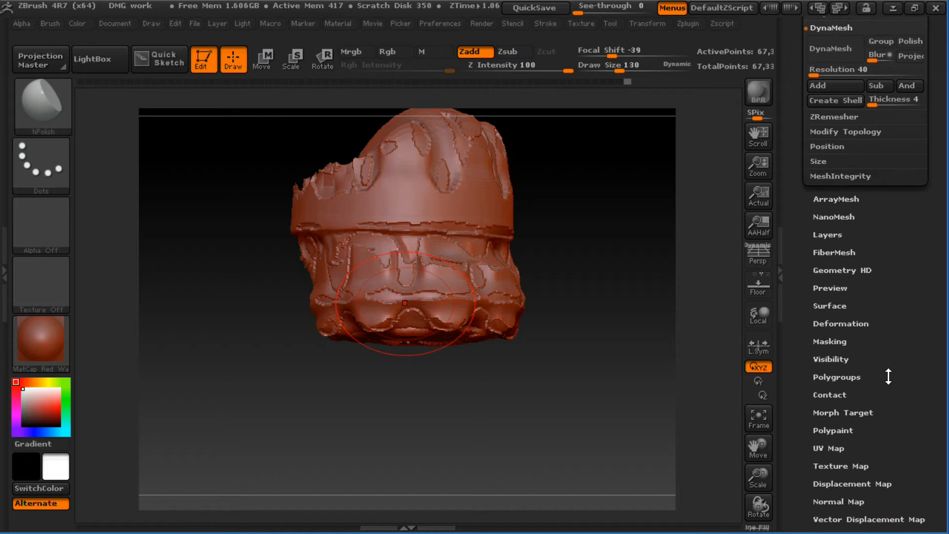
scroll(888, 377, up, 9)
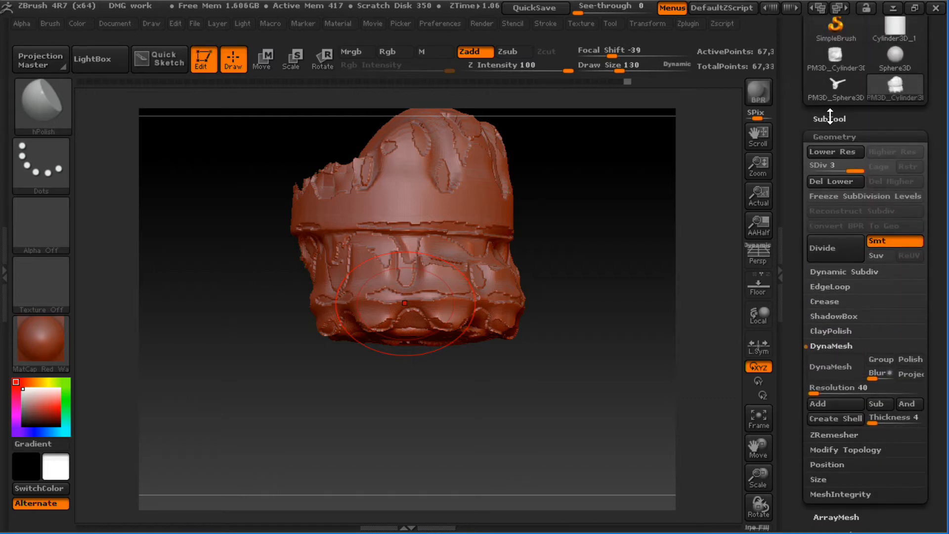
click(830, 118)
click(852, 475)
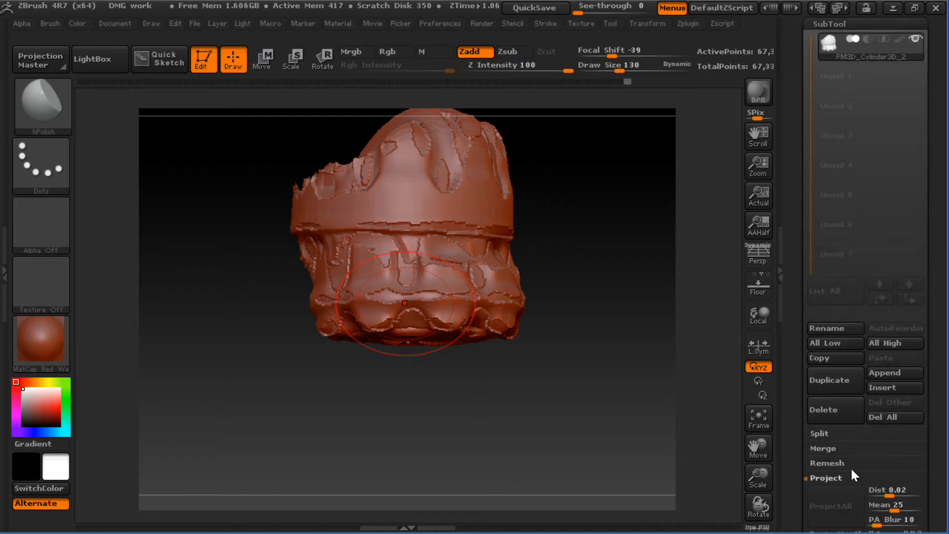
drag(926, 418, 930, 318)
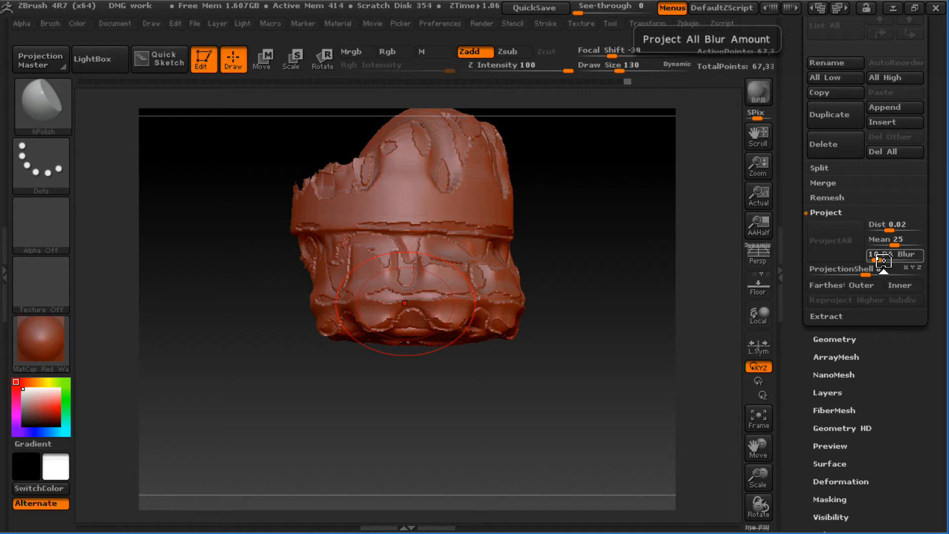
- Undo the detail projection, subdivision and DynaMesh operations back to the folded original sculpt
drag(559, 238, 576, 270)
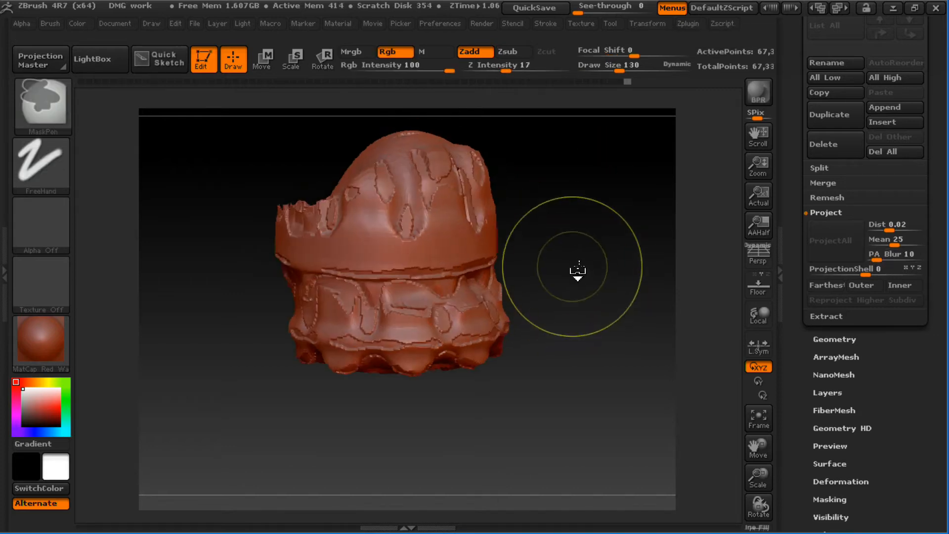
key(ctrl+z)
key(ctrl+z)
key(ctrl+z)
key(ctrl+z)
key(ctrl+z)
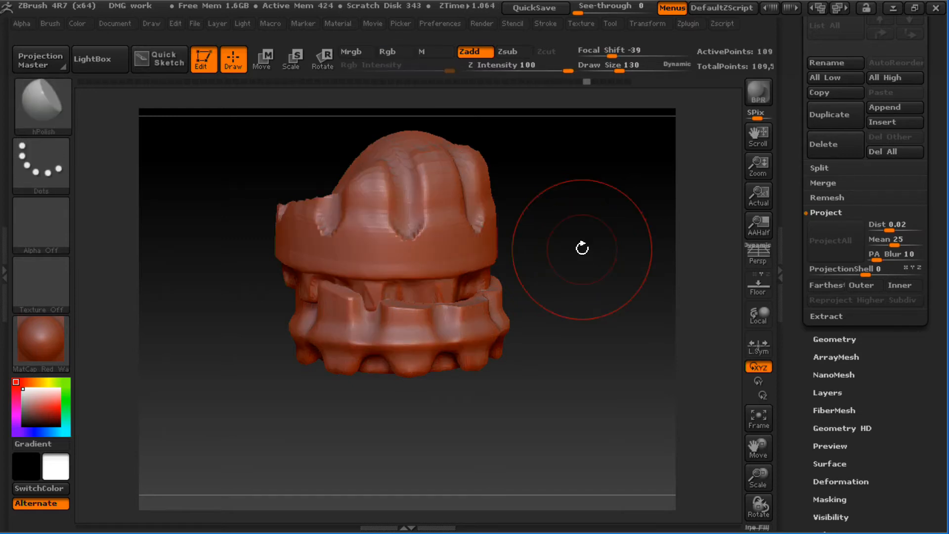
key(ctrl+z)
- Step through the folded model's subdivision levels in its geometry settings and return to level 3
drag(837, 344, 836, 352)
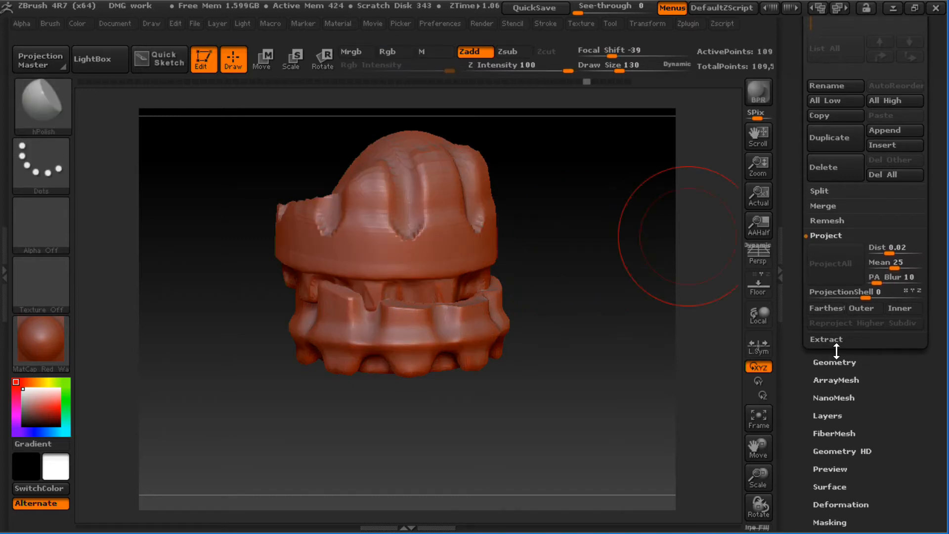
click(848, 363)
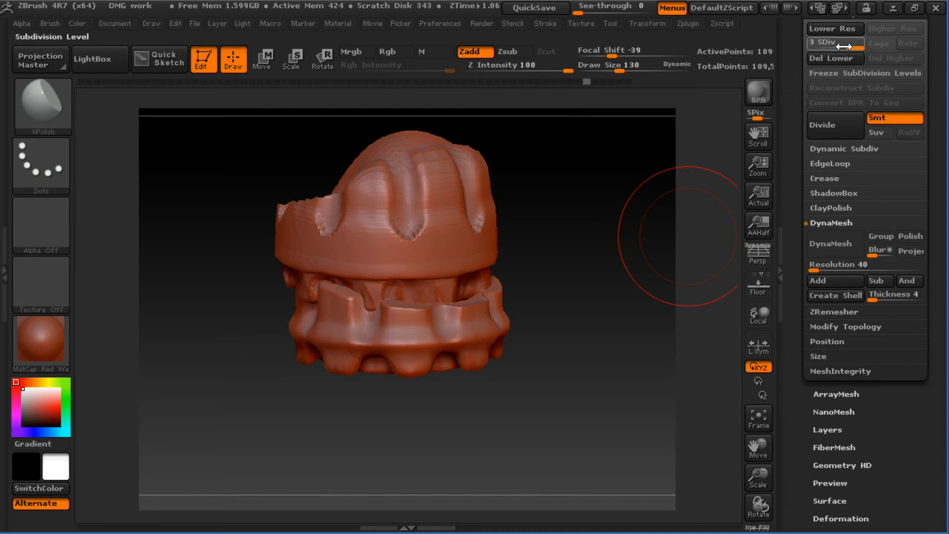
drag(932, 55, 923, 98)
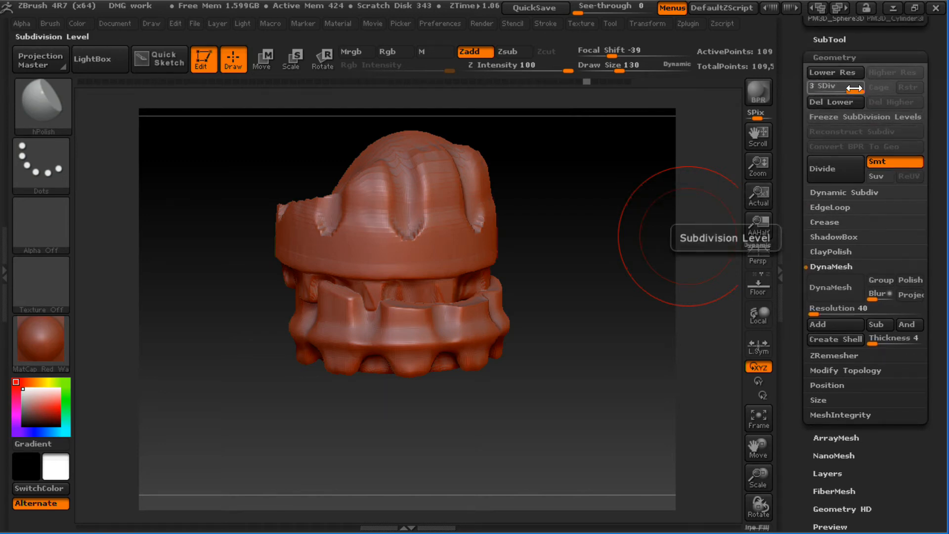
drag(852, 89, 814, 90)
drag(821, 89, 865, 90)
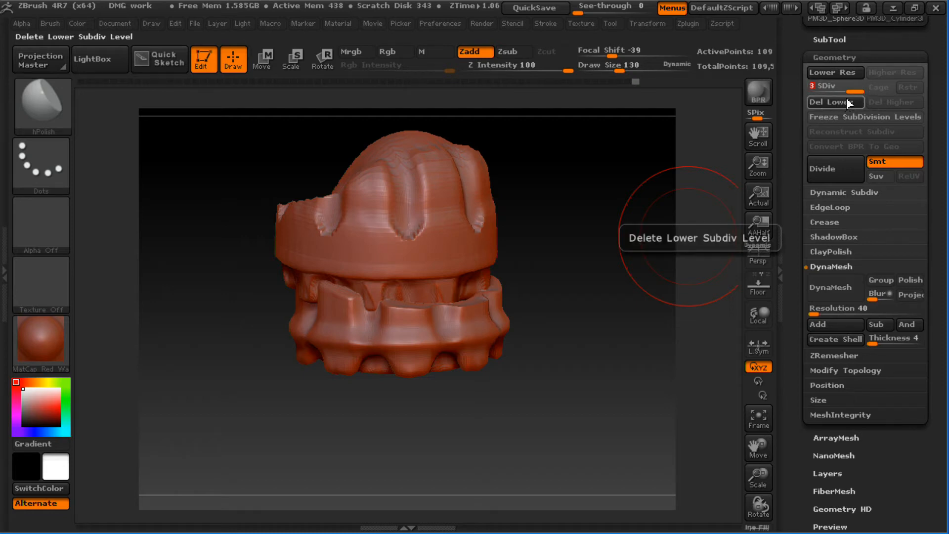
drag(846, 91, 867, 92)
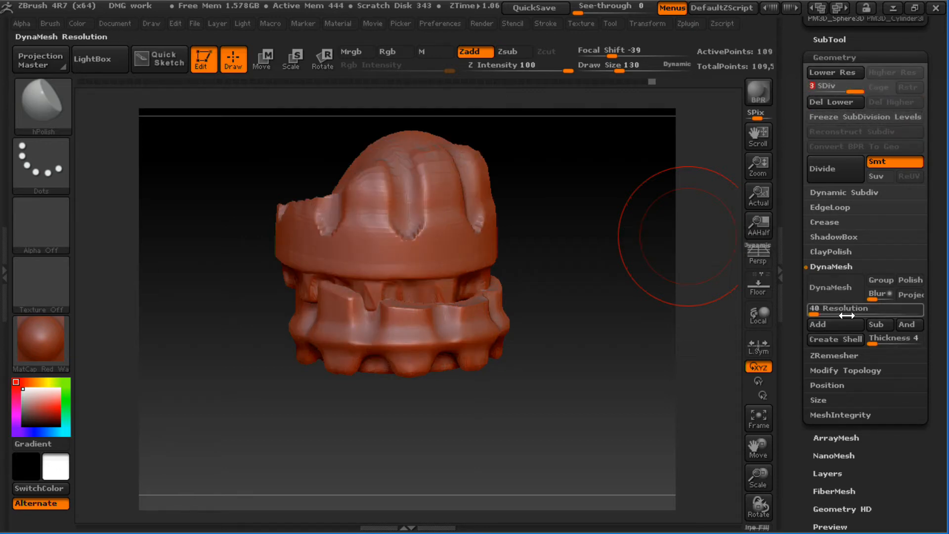
- Try DynaMesh at resolution 40 without freezing the subdivision levels, and undo it
click(828, 286)
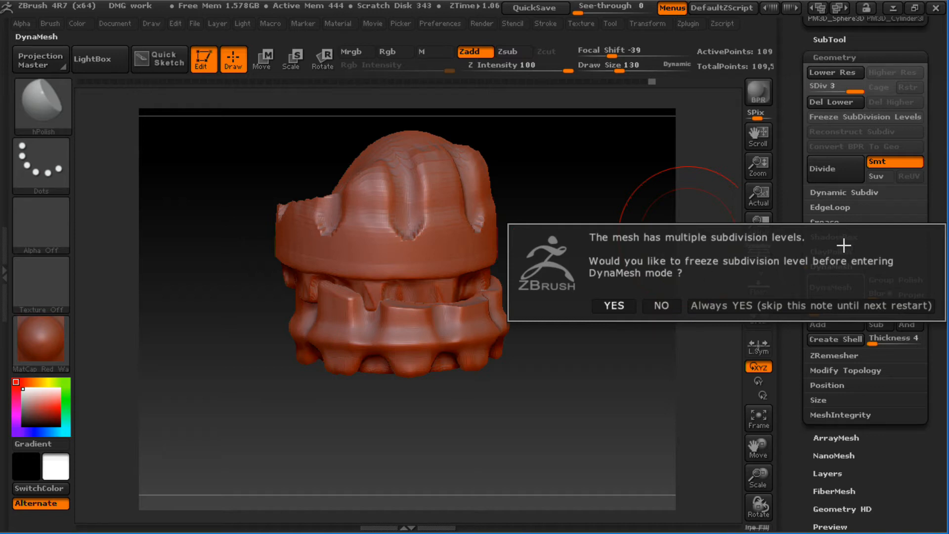
click(661, 305)
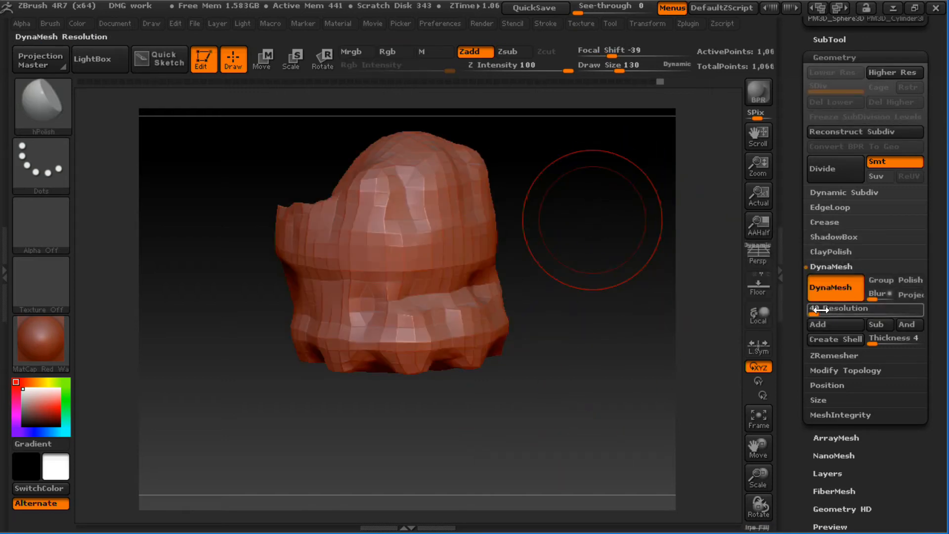
key(ctrl+z)
- Set the DynaMesh resolution to 104 and remesh the model without freezing its subdivision levels
drag(817, 315, 820, 313)
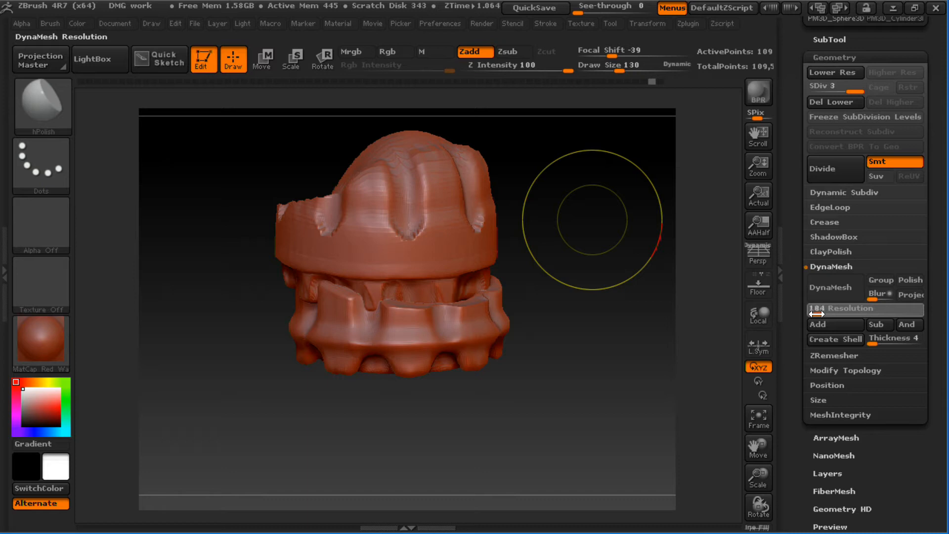
click(817, 313)
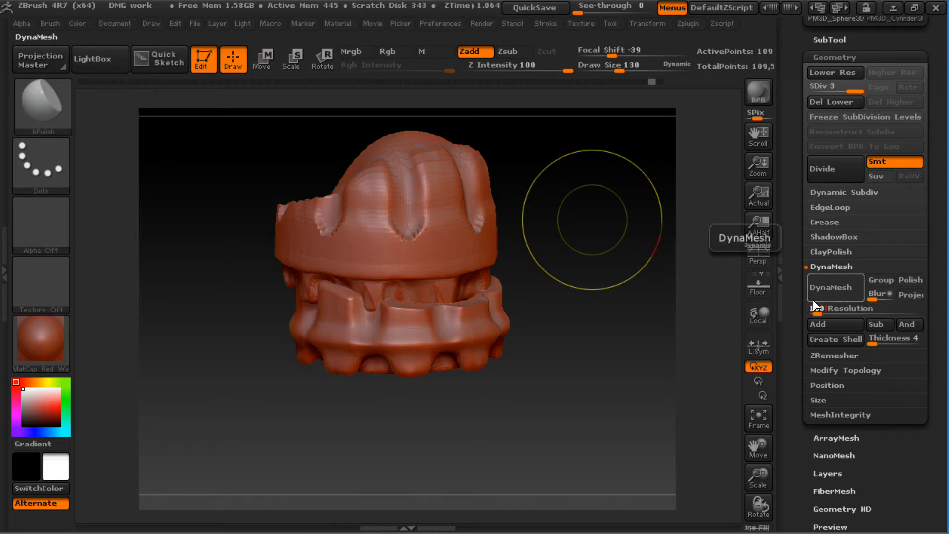
click(814, 298)
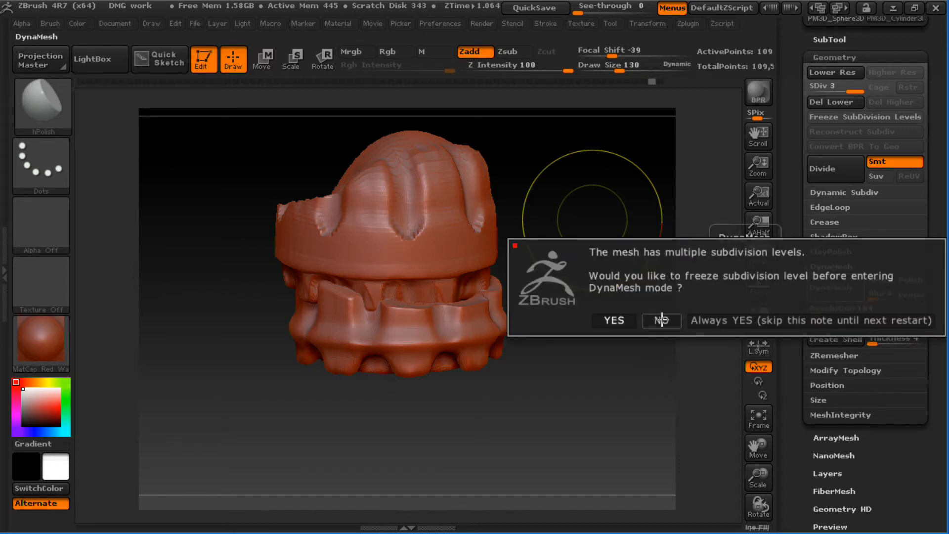
click(661, 320)
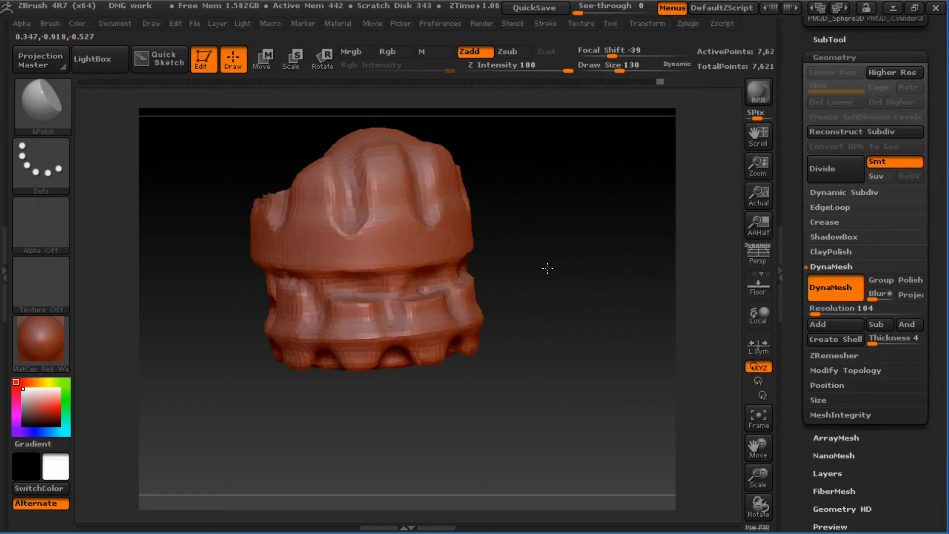
- Select the ClayBuildup brush and set its draw size to 80
mouse_move(547, 269)
mouse_down()
mouse_move(567, 254)
mouse_move(545, 245)
mouse_up()
key(b)
key(c)
key(b)
key(s)
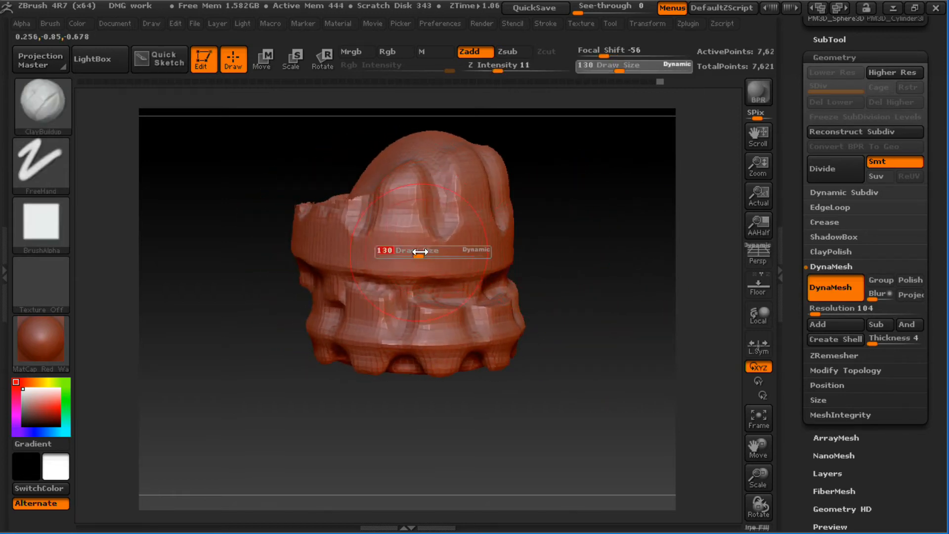
drag(420, 252, 402, 250)
drag(587, 206, 643, 237)
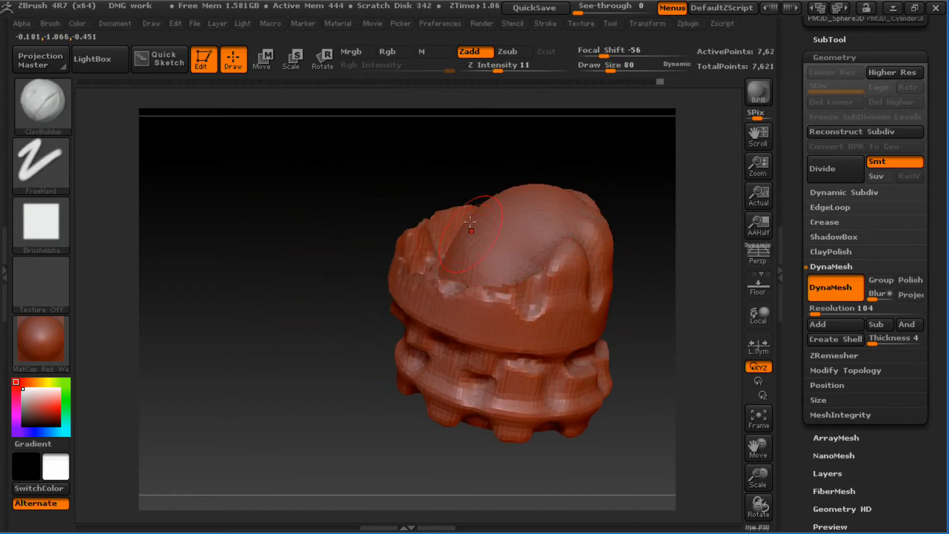
- Set the draw size to 125, try a clay stroke on the model's upper half, and undo the stroke
drag(384, 222, 396, 262)
key(s)
mouse_move(455, 313)
mouse_down()
mouse_move(463, 338)
mouse_move(520, 360)
mouse_up()
key(ctrl+z)
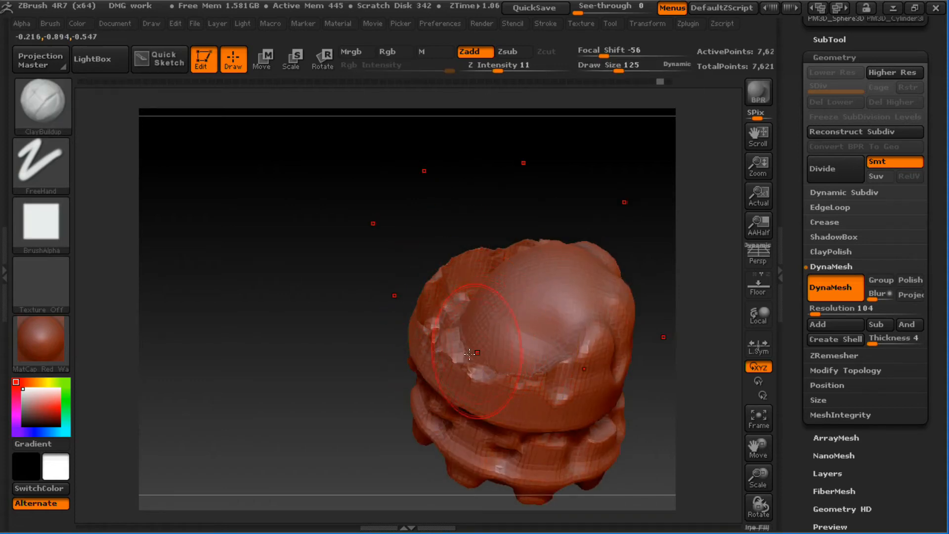
- Switch the sculpting symmetry to the X axis only and turn off radial symmetry
drag(365, 385, 404, 340)
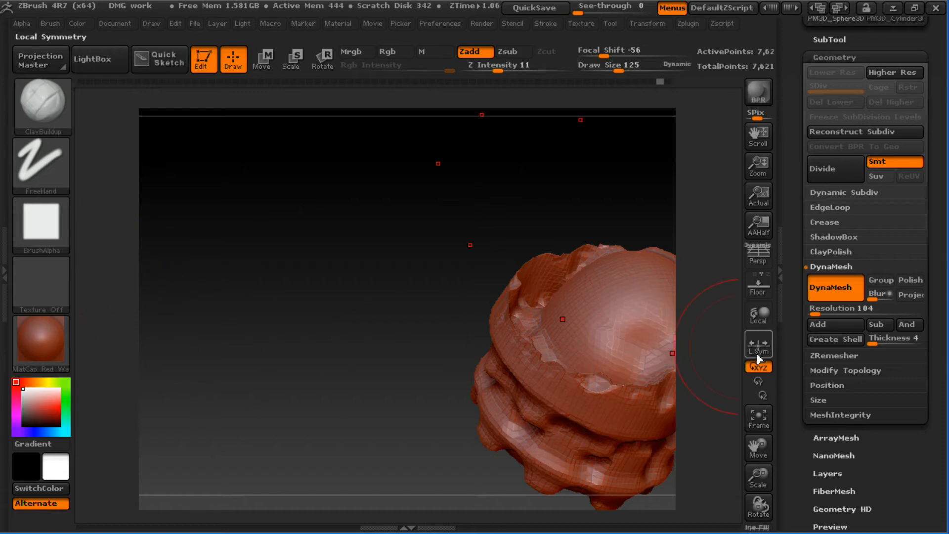
scroll(769, 301, down, 1)
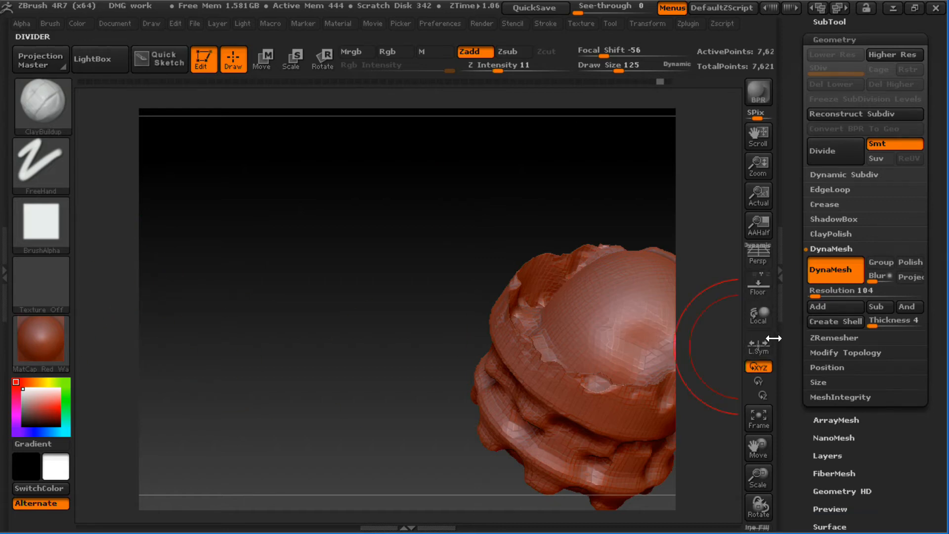
scroll(764, 335, down, 10)
scroll(799, 316, up, 20)
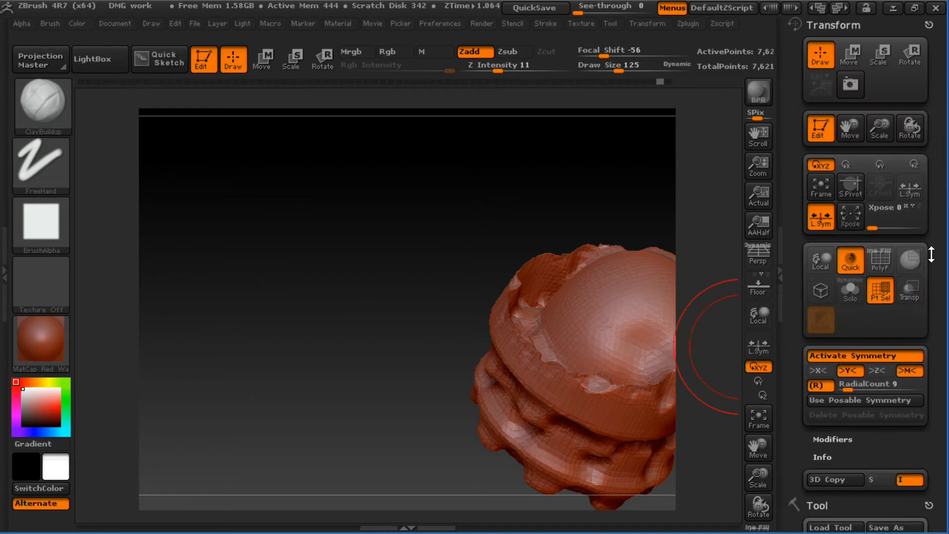
click(849, 371)
click(818, 370)
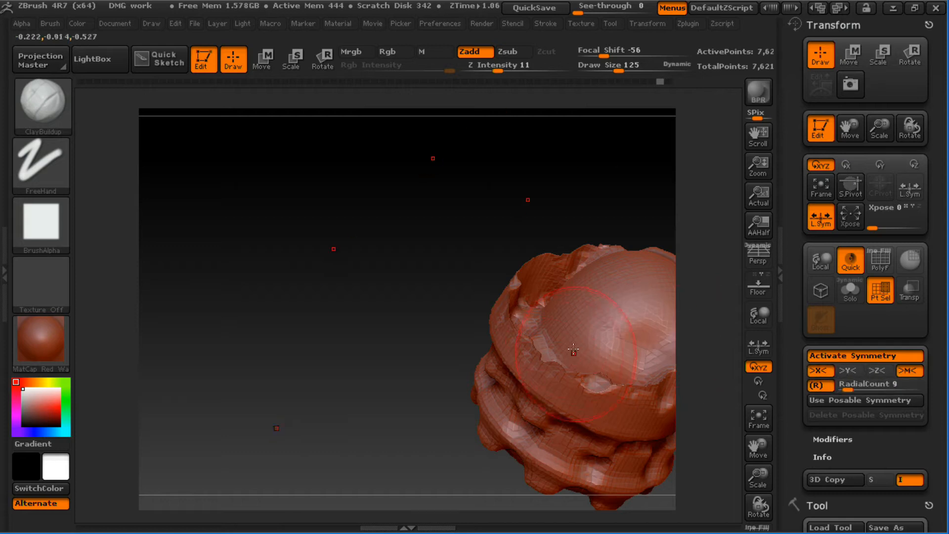
click(819, 385)
drag(396, 277, 296, 312)
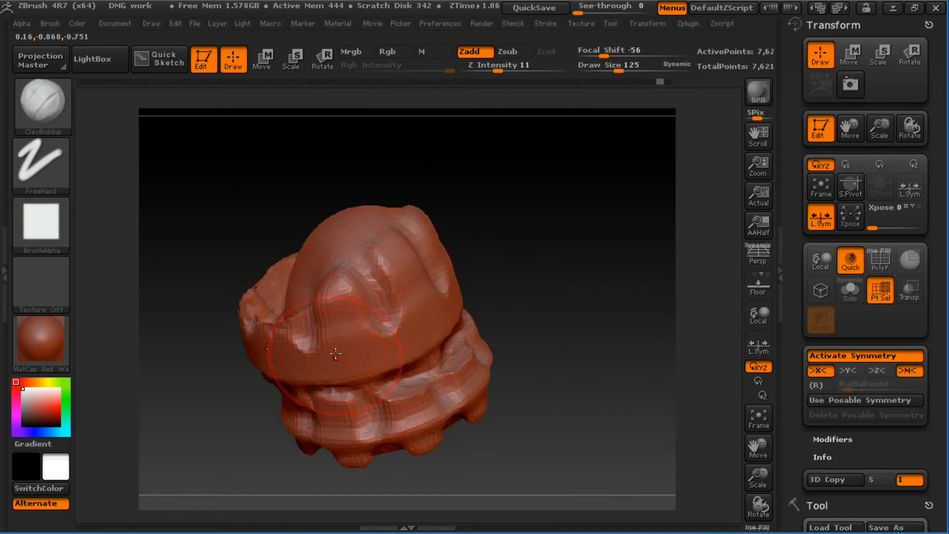
mouse_move(477, 303)
mouse_down()
mouse_move(489, 295)
mouse_move(428, 287)
mouse_move(564, 218)
mouse_move(582, 282)
mouse_move(451, 258)
mouse_up()
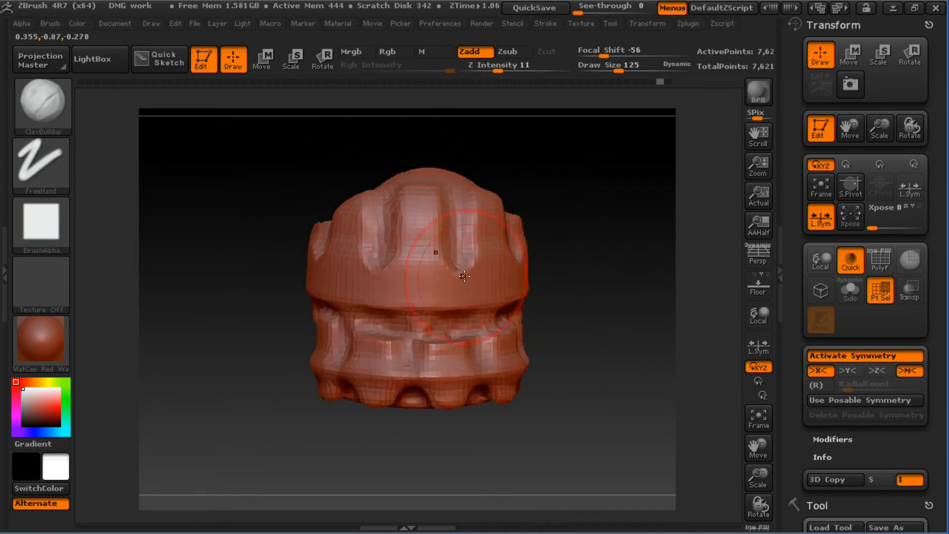
- Try symmetry on the Y axis, and set it to the Z axis only
click(848, 370)
click(816, 372)
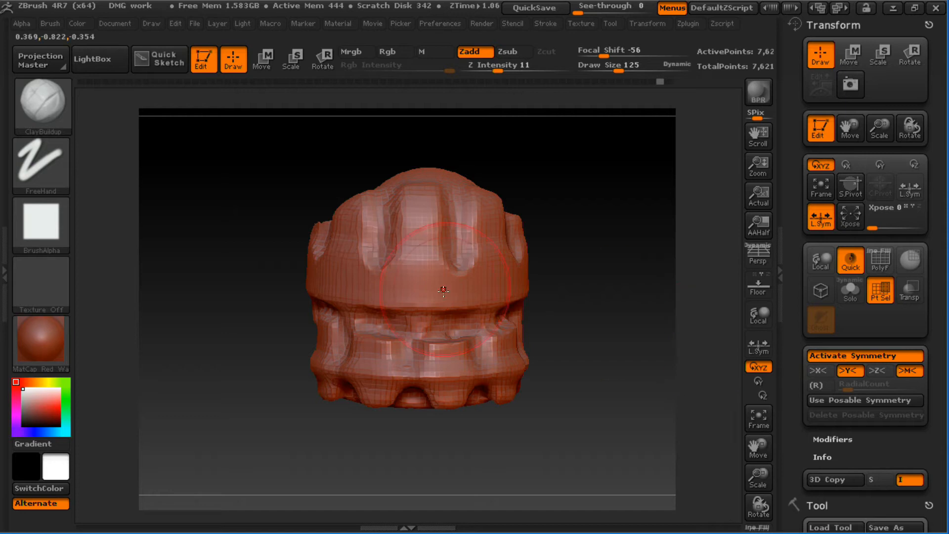
click(878, 371)
click(847, 371)
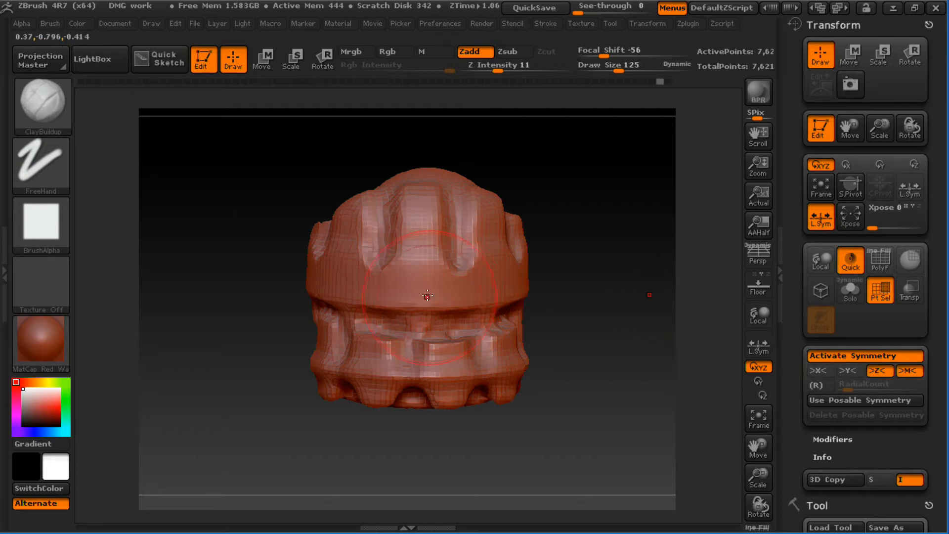
drag(574, 297, 572, 275)
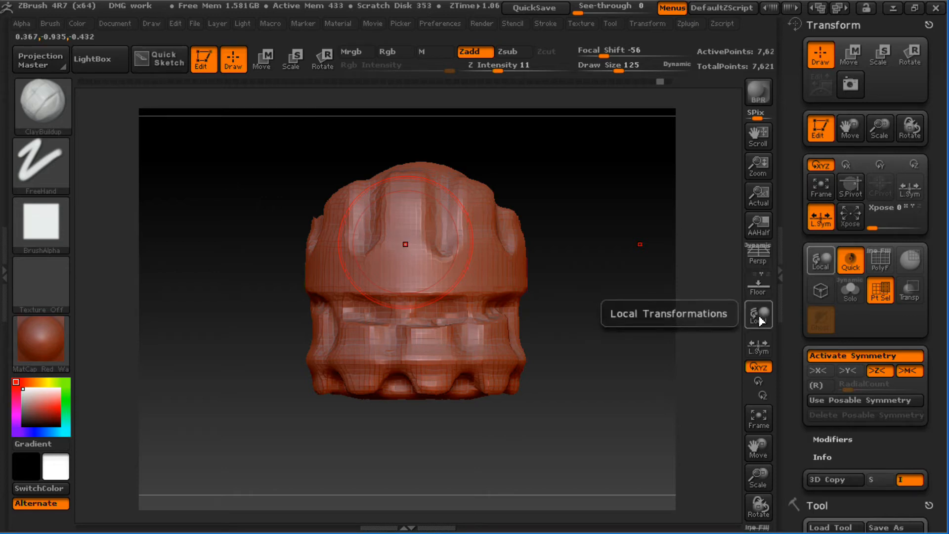
- Turn on local symmetry, check the mirrored brush points on the model from several angles, and turn it off again
click(763, 346)
click(762, 347)
click(761, 347)
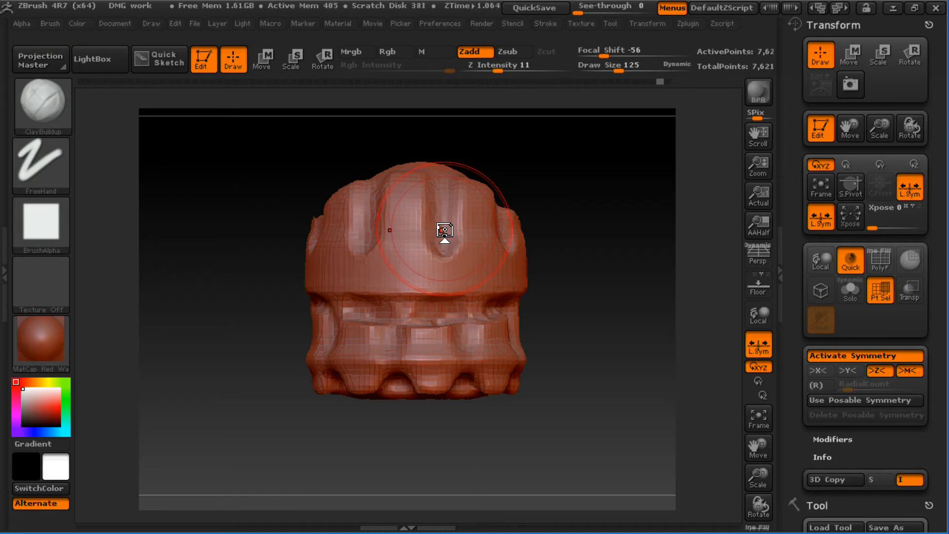
right_drag(447, 287, 461, 278)
right_drag(549, 279, 525, 277)
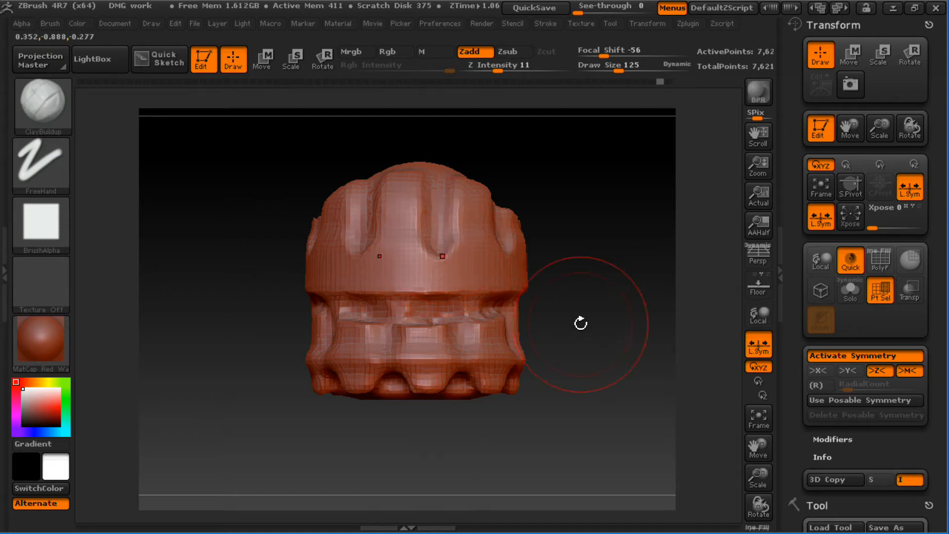
right_drag(574, 295, 706, 285)
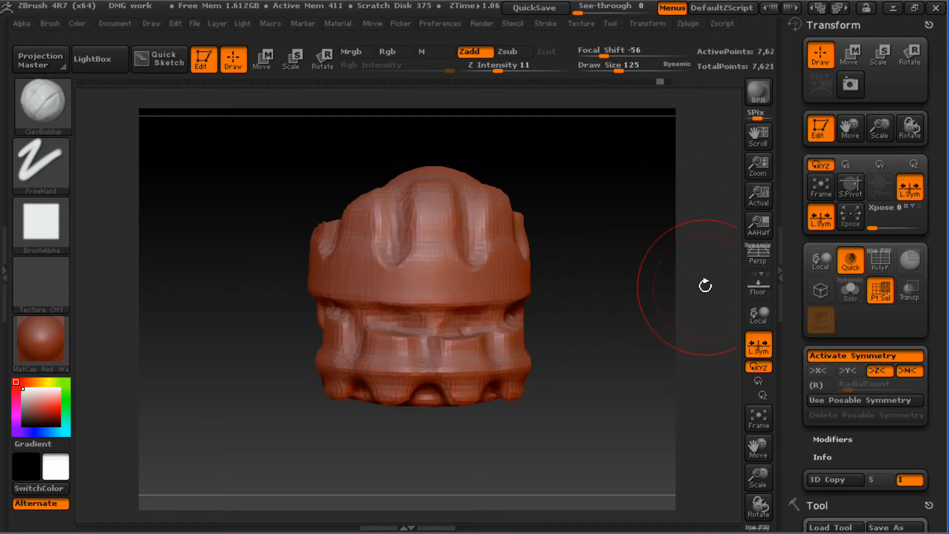
click(766, 349)
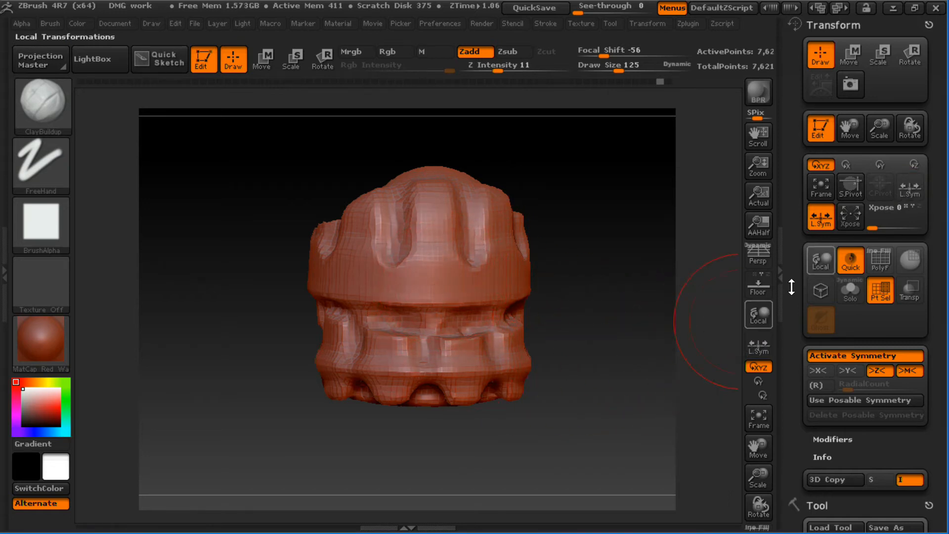
click(843, 26)
click(840, 26)
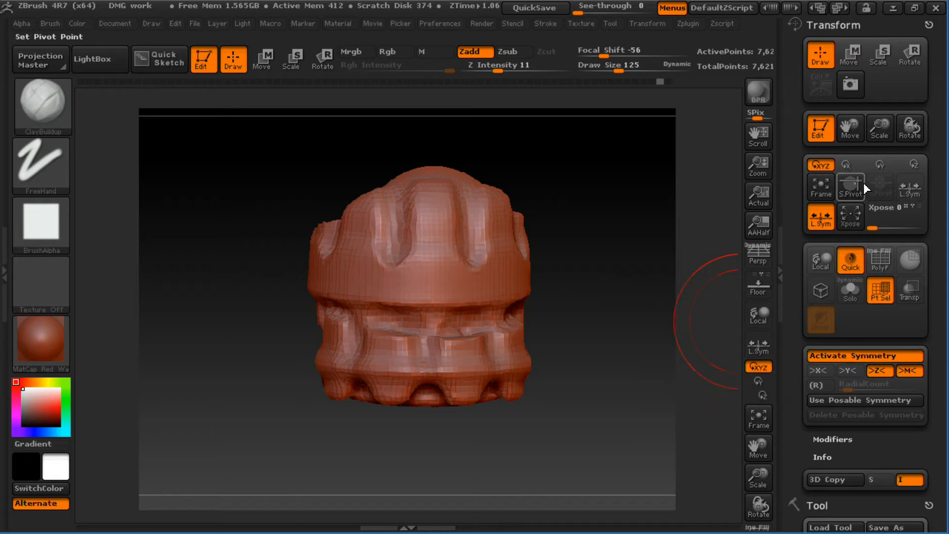
- Set the model's pivot point and show the floor grid to view the model against it
click(851, 196)
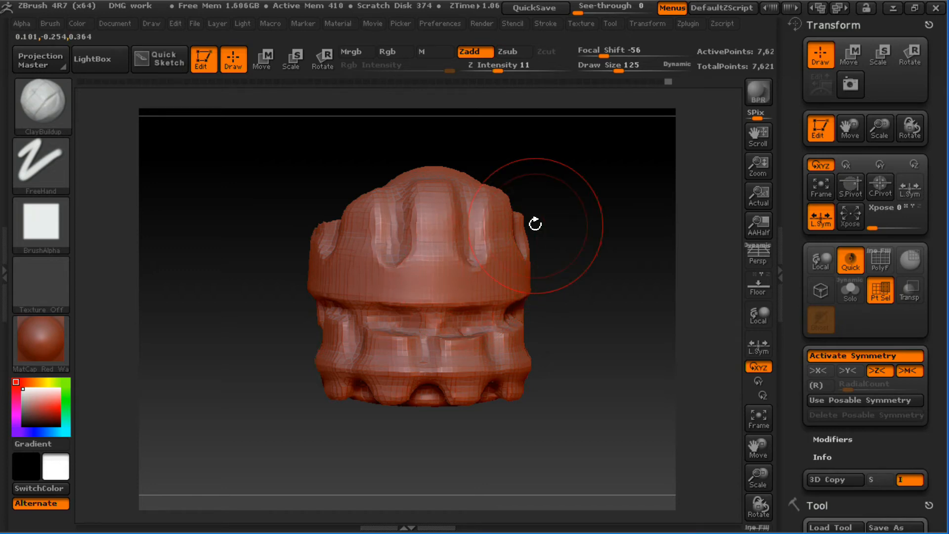
click(765, 290)
mouse_move(595, 266)
alt+mouse_down()
mouse_move(581, 186)
mouse_move(583, 286)
mouse_move(587, 235)
mouse_move(572, 149)
mouse_move(593, 306)
mouse_move(591, 201)
alt+mouse_up()
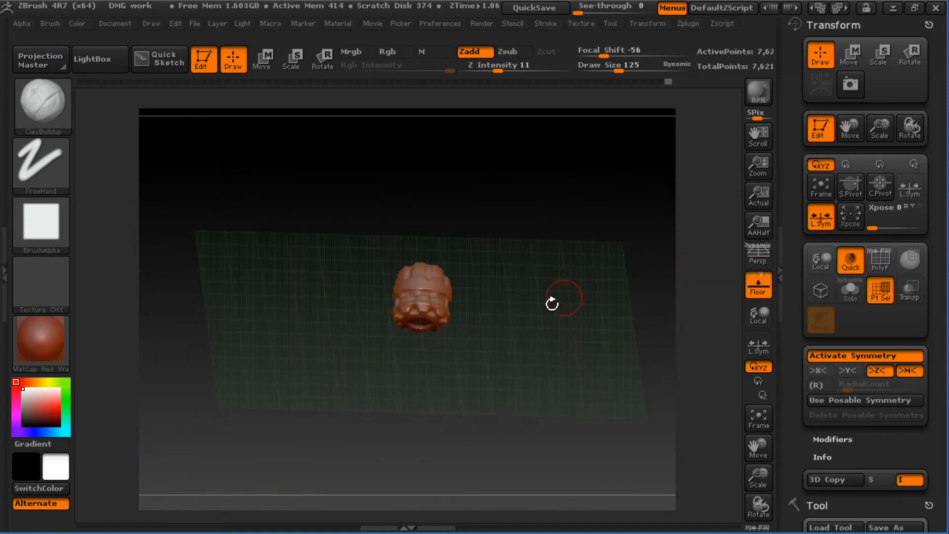
drag(553, 303, 545, 354)
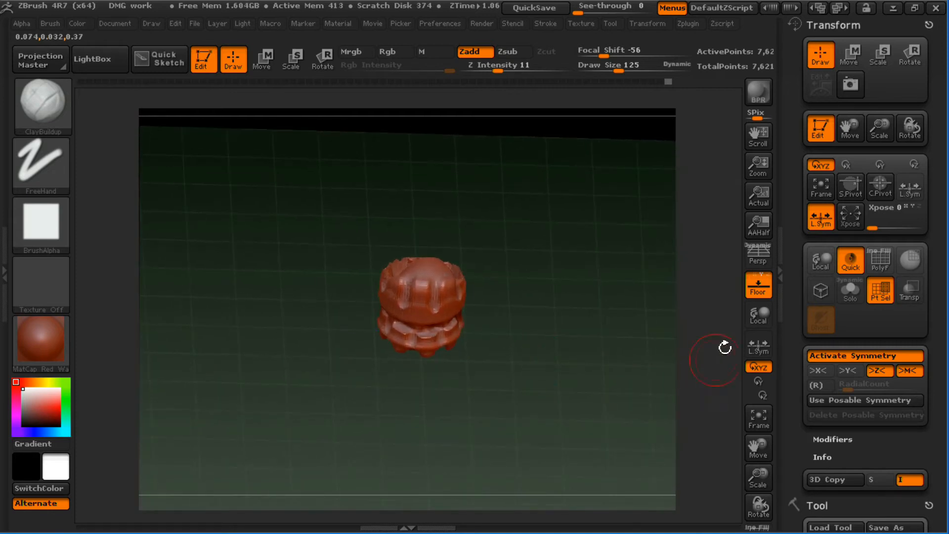
- Toggle the floor grid several times, leave it hidden, and return to a close front view of the model
click(761, 285)
click(762, 284)
click(760, 289)
click(761, 288)
click(761, 288)
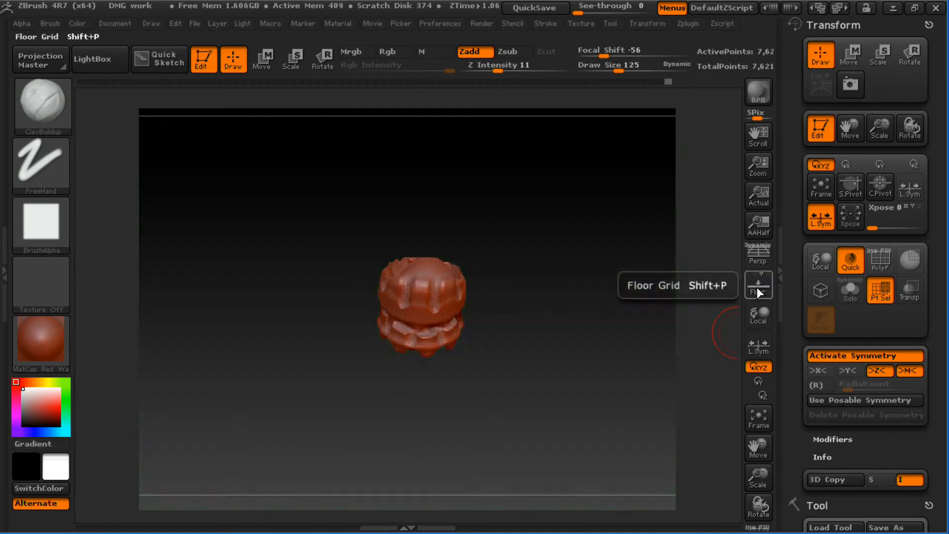
click(761, 289)
shift+drag(563, 315, 574, 325)
mouse_move(575, 283)
alt+mouse_down()
mouse_move(564, 347)
mouse_move(586, 299)
mouse_move(602, 322)
mouse_move(598, 275)
alt+mouse_up()
click(756, 293)
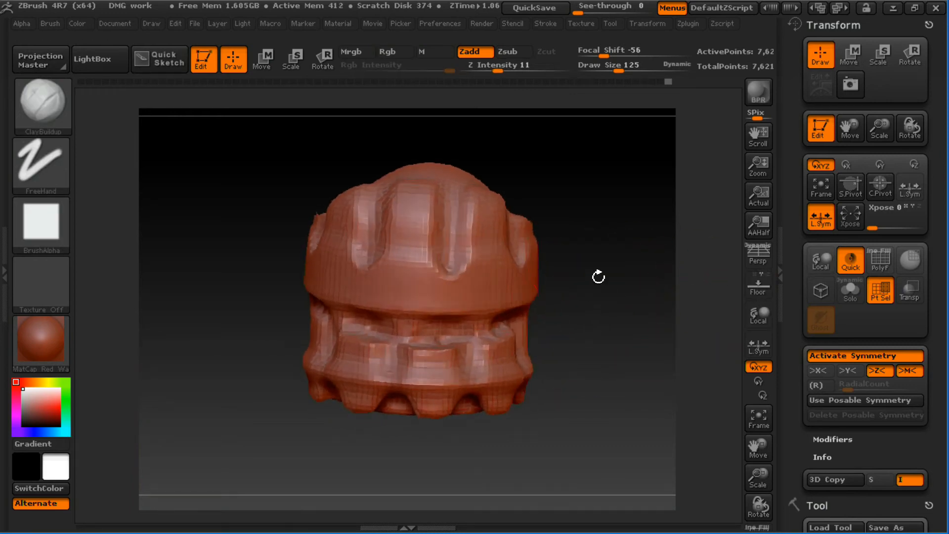
- Set the draw size to 80 and build up mirrored clay brow ridges on the front of the model
key(s)
click(464, 295)
mouse_move(484, 272)
mouse_down()
mouse_move(443, 277)
mouse_move(510, 269)
mouse_up()
drag(584, 281, 550, 269)
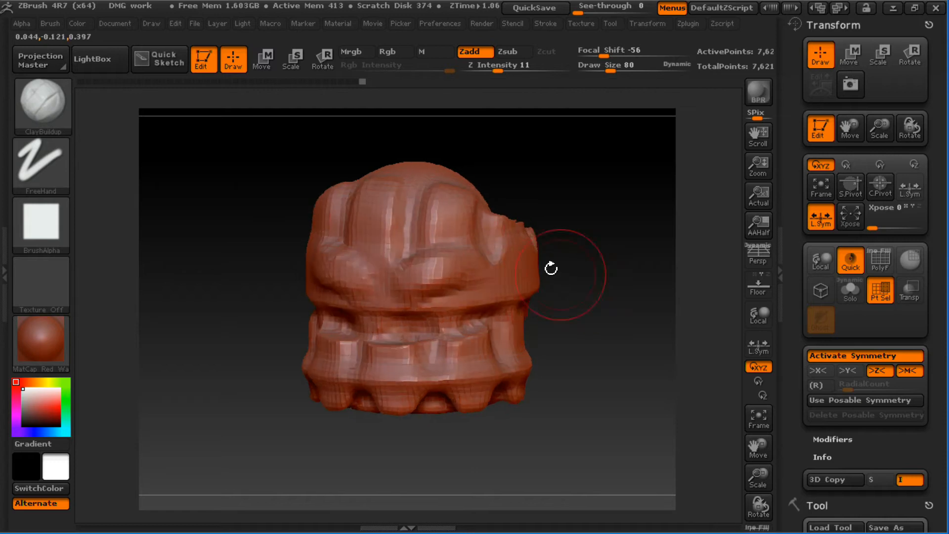
- Switch to the Move brush at draw size 125 and reshape the recessed band below the brow
key(ctrl+m)
key(s)
click(443, 317)
drag(434, 319, 427, 309)
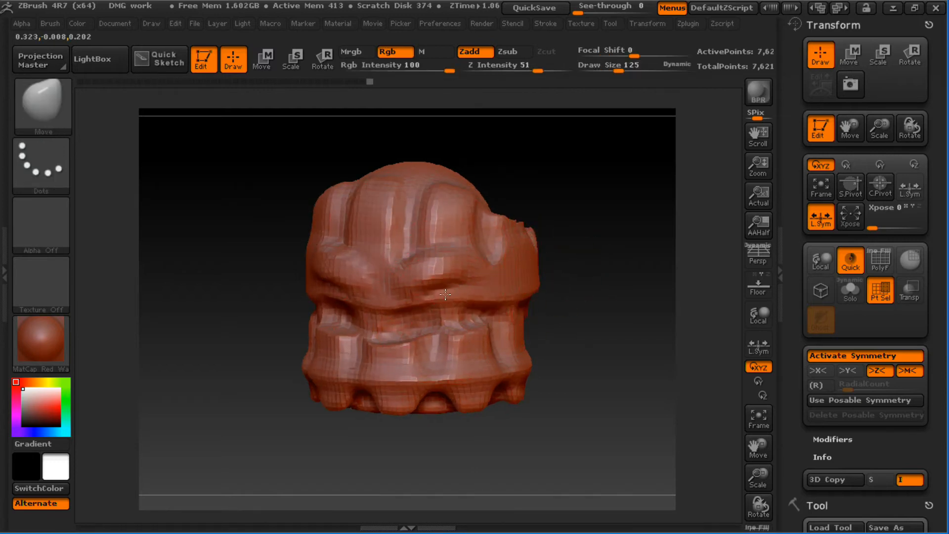
drag(416, 343, 422, 322)
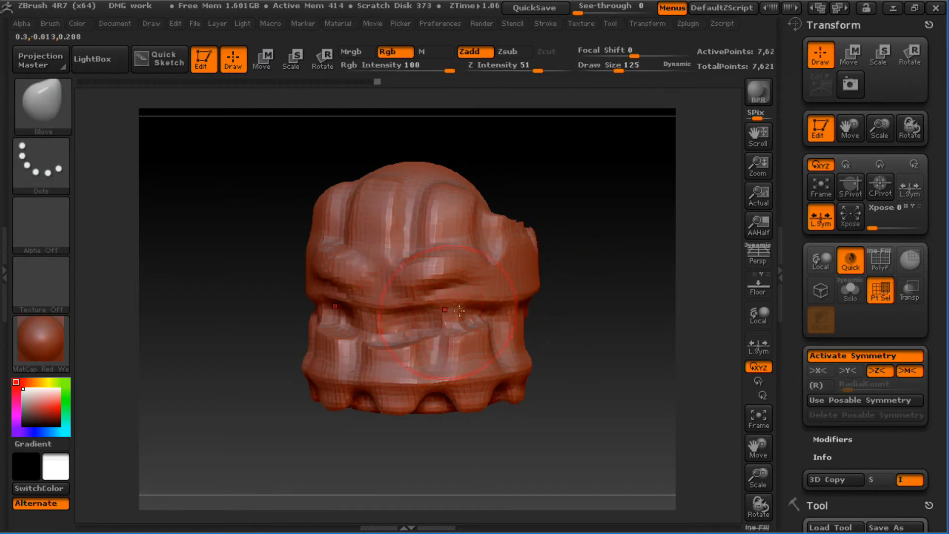
drag(566, 328, 590, 321)
- Resize the Move brush and pull the lower front and bottom edge of the model downward into a jaw
key(s)
click(414, 342)
drag(408, 332, 436, 340)
mouse_move(481, 334)
mouse_down()
mouse_move(481, 327)
mouse_move(477, 344)
mouse_up()
mouse_move(493, 400)
mouse_down()
mouse_move(495, 414)
mouse_move(493, 383)
mouse_up()
key(s)
drag(434, 413, 438, 444)
drag(566, 394, 512, 404)
- Pull the chin further down with the Move brush, using draw size 130 and then 217
key(s)
click(436, 418)
drag(420, 414, 419, 422)
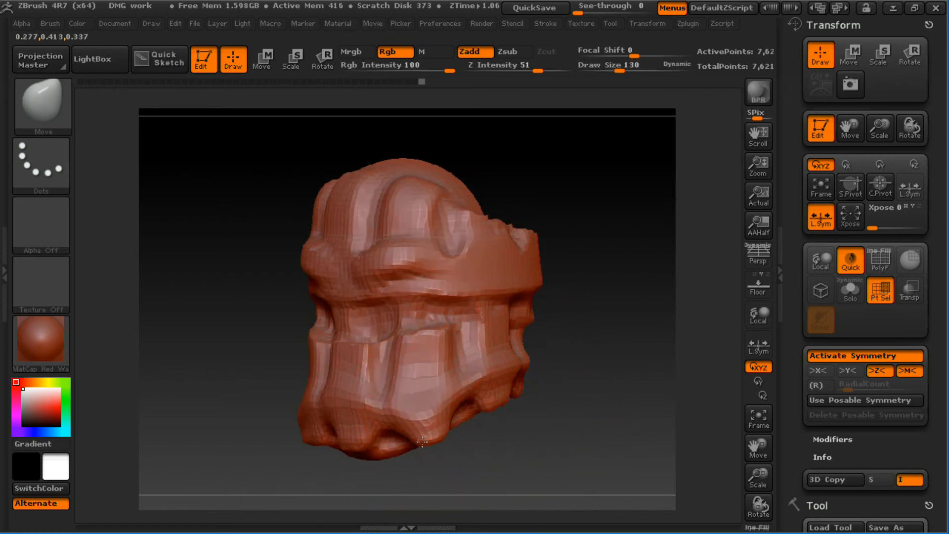
drag(539, 399, 482, 411)
key(s)
click(410, 438)
drag(409, 446, 404, 457)
drag(578, 397, 523, 377)
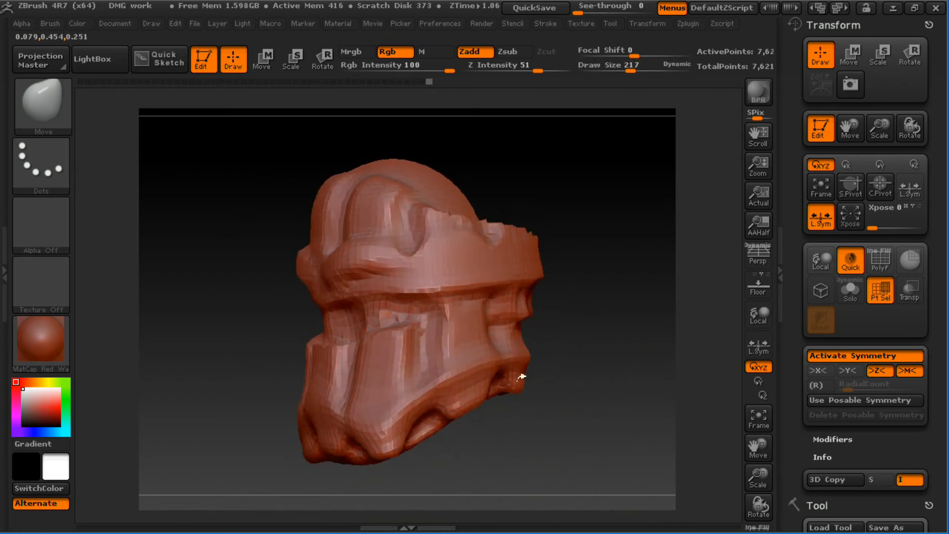
drag(397, 434, 400, 451)
drag(358, 429, 362, 450)
- Set the draw size to 115 and adjust the surface between the brow and the chin
key(s)
click(367, 387)
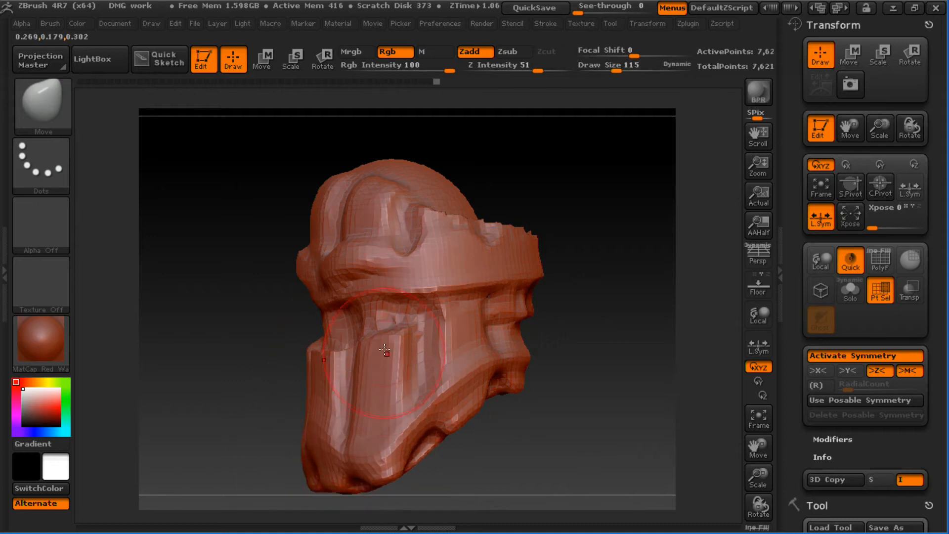
drag(387, 354, 378, 349)
drag(268, 358, 568, 286)
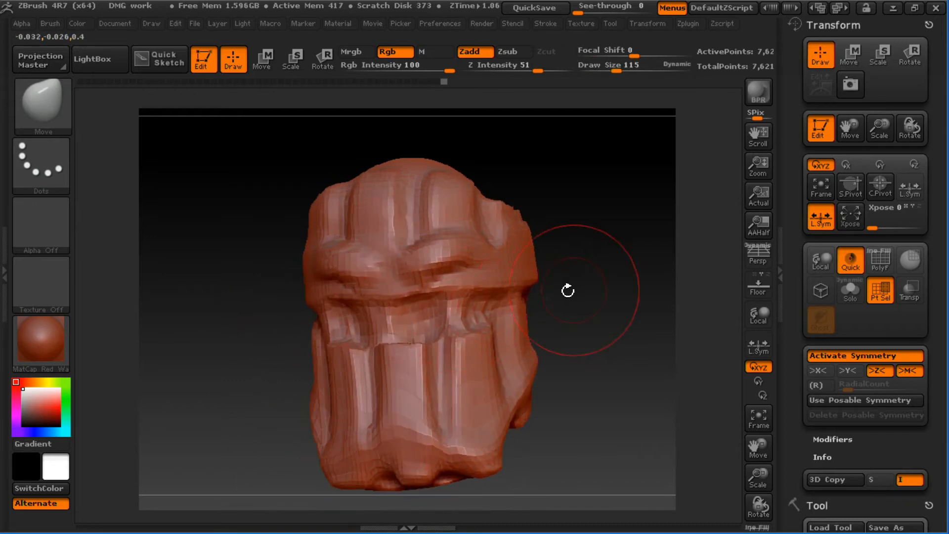
- Switch to the ClayBuildup brush, set the draw size to 55 and then 27, and add clay between the brow and jaw
key(s)
click(419, 316)
key(1)
key(2)
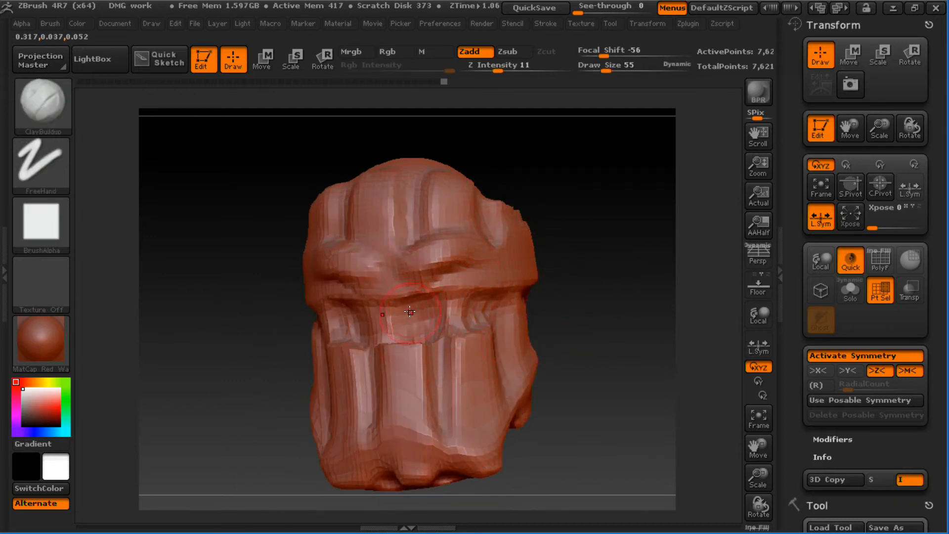
key(s)
click(400, 317)
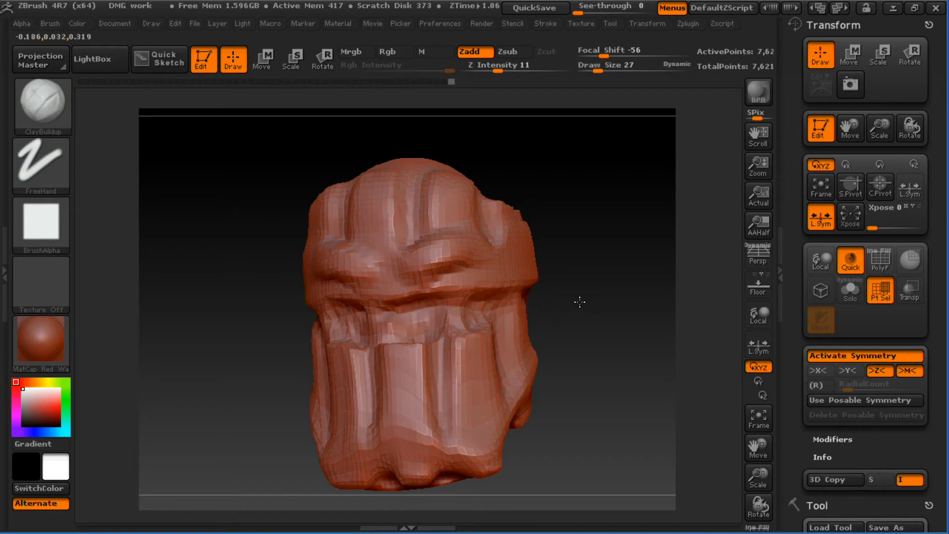
mouse_move(576, 303)
mouse_down()
mouse_move(614, 318)
mouse_move(580, 295)
mouse_up()
mouse_move(403, 286)
mouse_down()
mouse_move(457, 286)
mouse_move(406, 288)
mouse_move(435, 288)
mouse_up()
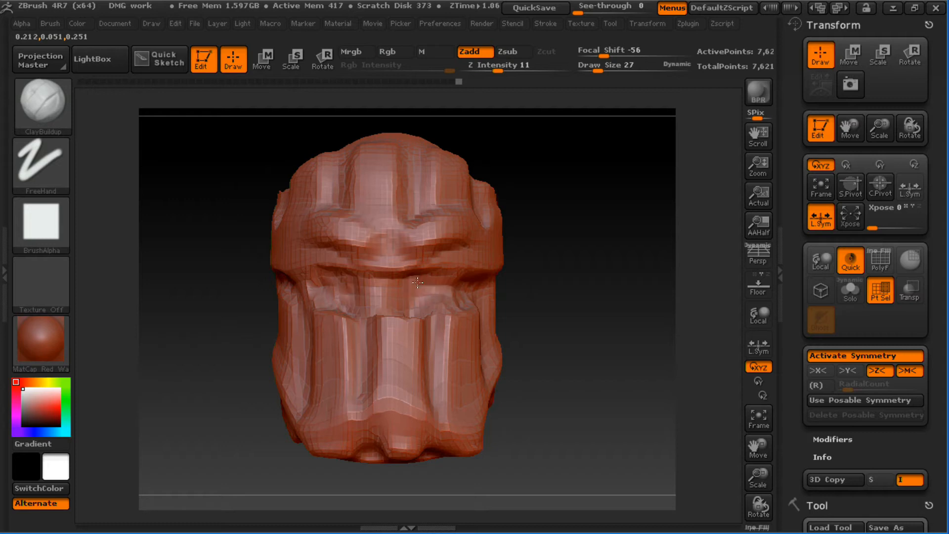
- Remesh the model with DynaMesh, carve a horizontal mouth groove below the brow, and build up clay just above it
key(ctrl)
ctrl+drag(573, 284, 601, 363)
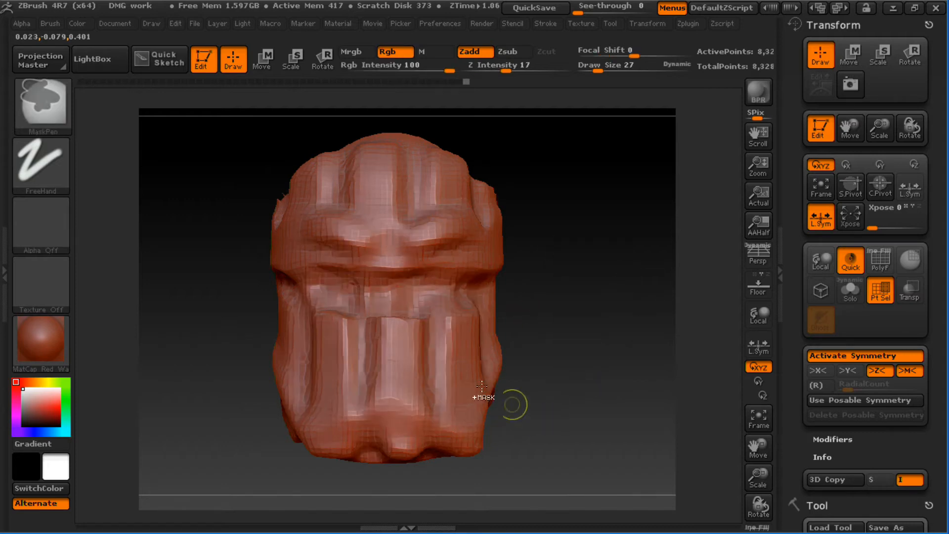
mouse_move(439, 289)
alt+mouse_down()
mouse_move(388, 282)
mouse_move(465, 277)
alt+mouse_up()
drag(368, 266, 410, 265)
mouse_move(462, 283)
alt+mouse_down()
mouse_move(393, 278)
mouse_move(460, 272)
mouse_move(397, 276)
alt+mouse_up()
- Switch to the Standard brush, set the draw size to 23, and add small raised details in both eye areas
key(b)
key(s)
key(t)
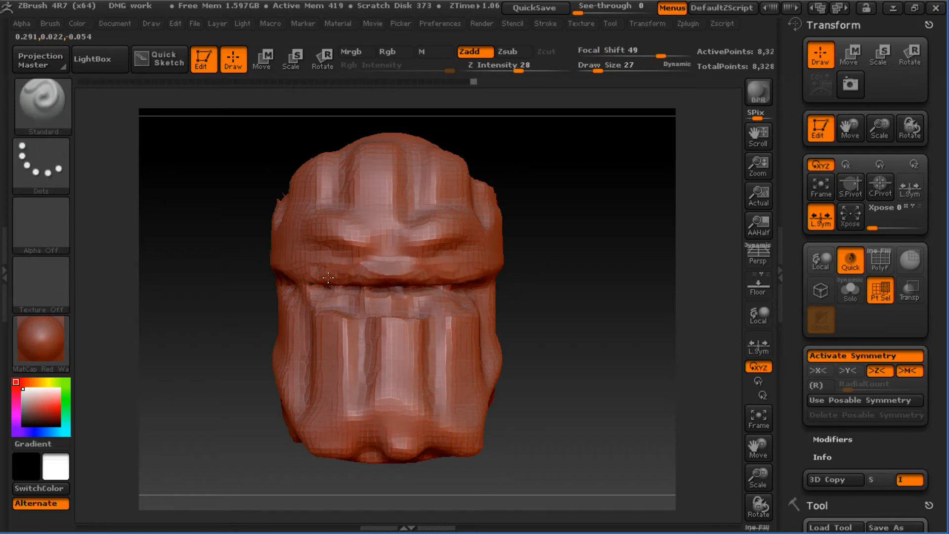
mouse_move(512, 271)
mouse_down()
mouse_move(551, 273)
mouse_move(514, 269)
mouse_up()
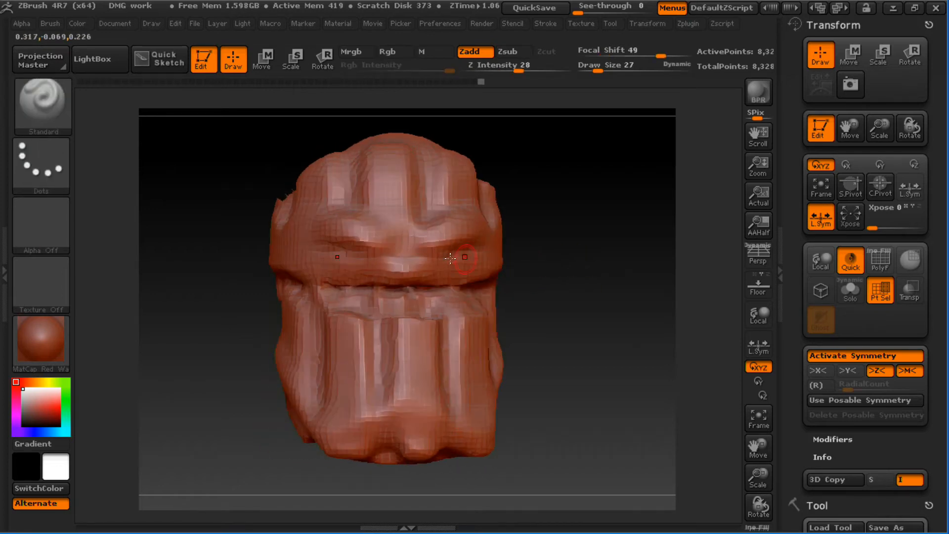
key(s)
click(462, 258)
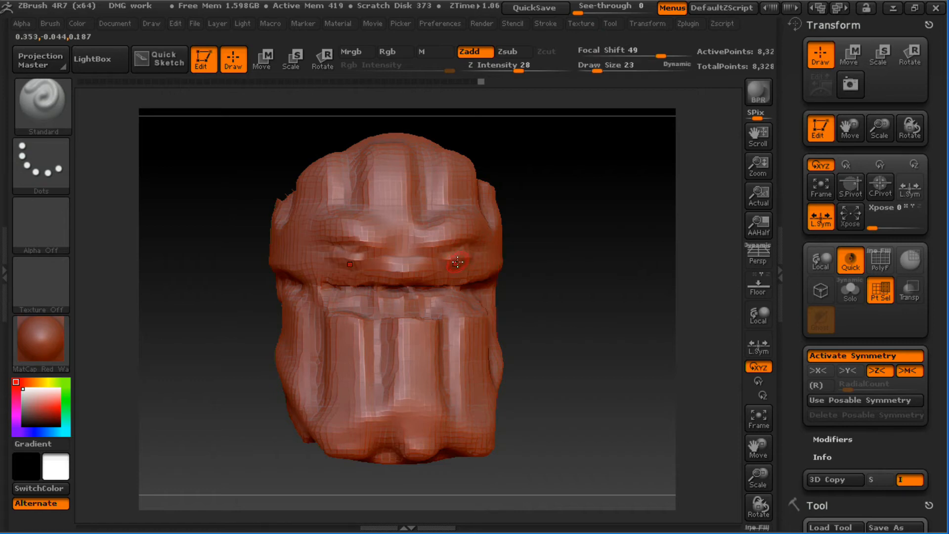
- Switch to the ClayBuildup brush at draw size 62 and build up the brows and eye areas
key(b)
key(c)
key(b)
key(s)
click(464, 262)
mouse_move(462, 259)
mouse_down()
mouse_move(420, 234)
mouse_move(453, 246)
mouse_up()
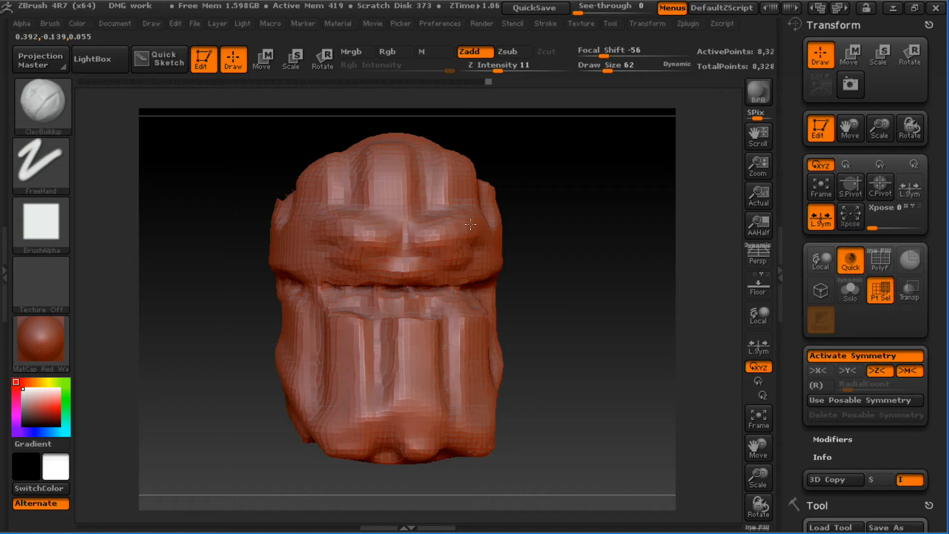
- Select the Dam_Standard brush and remesh the model with DynaMesh at resolution 328
drag(558, 252, 537, 254)
key(b)
key(d)
key(s)
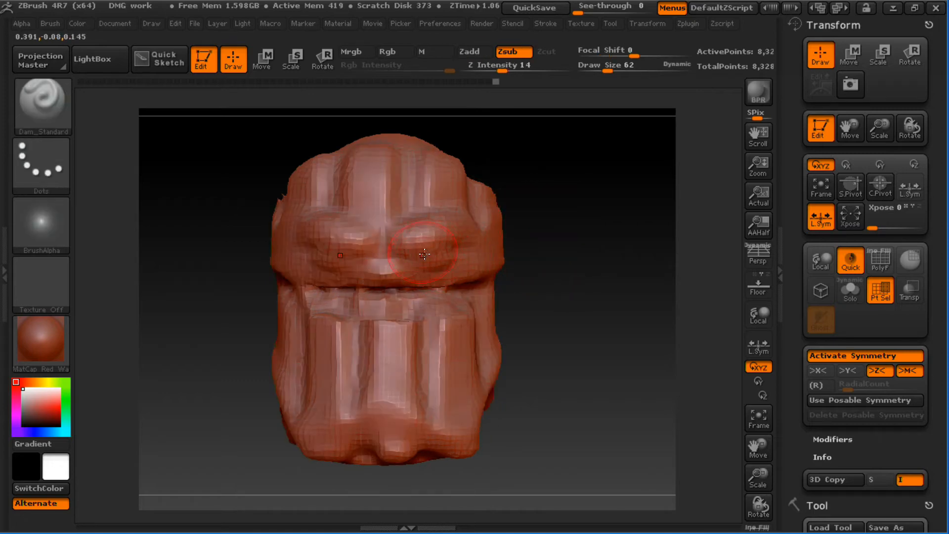
drag(921, 370, 911, 136)
click(822, 278)
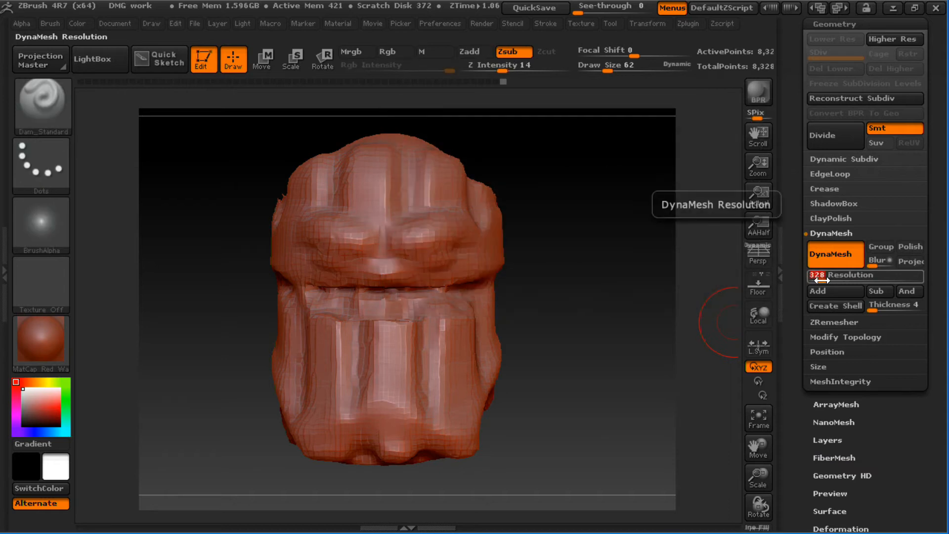
text(200)
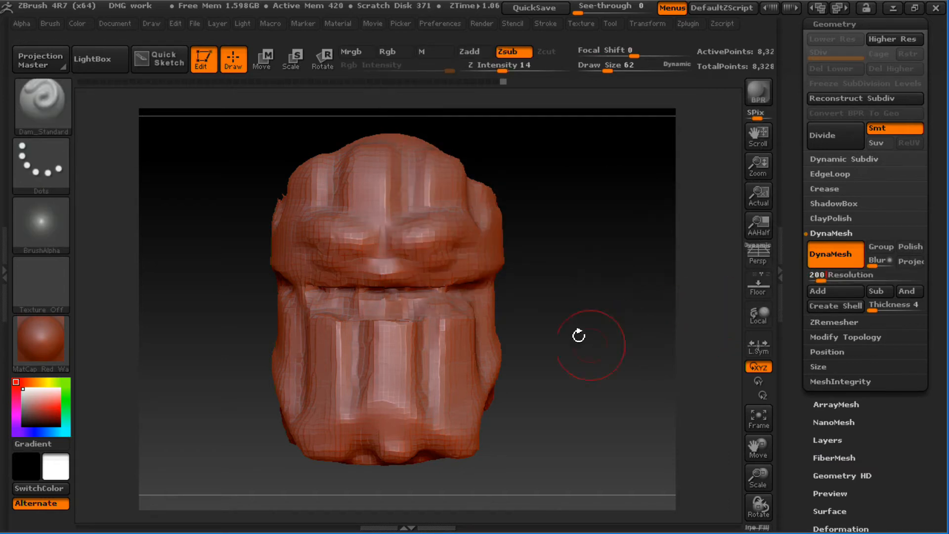
ctrl+drag(562, 202, 608, 361)
- Smooth the brow area and add ClayBuildup strokes to the brows and the forehead between them
mouse_move(402, 246)
shift+mouse_down()
mouse_move(406, 218)
mouse_move(416, 241)
shift+mouse_up()
key(b)
key(c)
key(b)
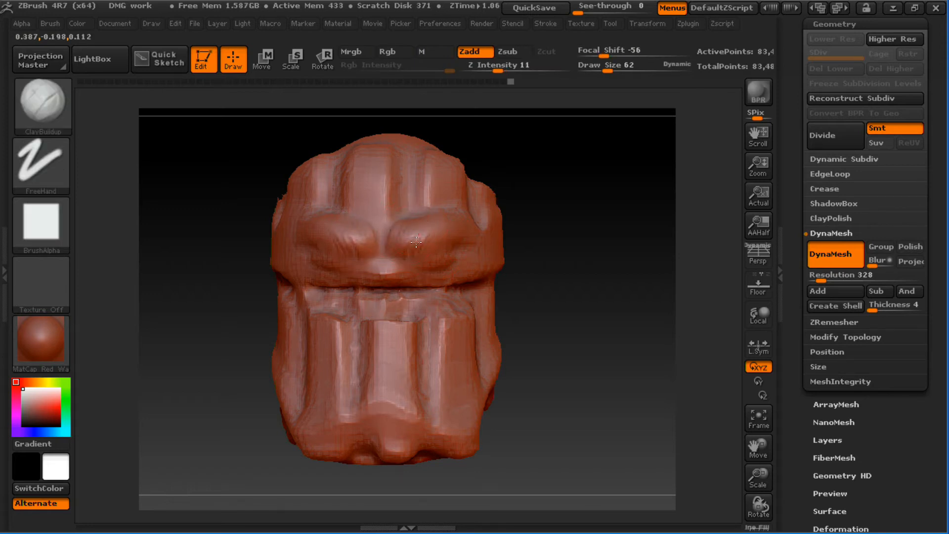
drag(529, 221, 381, 225)
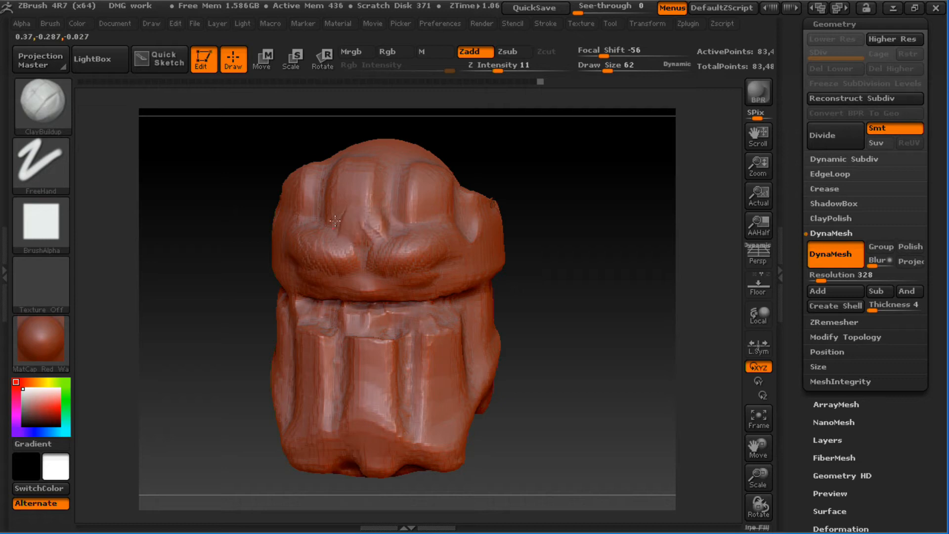
mouse_move(576, 276)
mouse_down()
mouse_move(593, 258)
mouse_move(564, 259)
mouse_up()
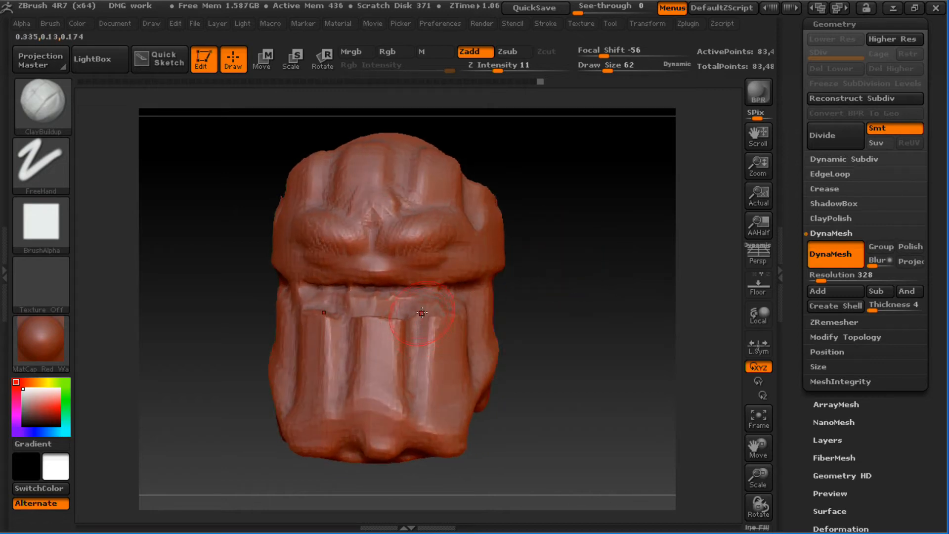
- Smooth the band below the mouth, add vertical clay strokes down the jaw, and inspect the torn upper rim up close
key(shift)
mouse_move(355, 296)
mouse_down()
mouse_move(457, 306)
mouse_move(428, 371)
mouse_move(441, 386)
mouse_move(438, 406)
mouse_move(455, 363)
mouse_move(460, 402)
mouse_up()
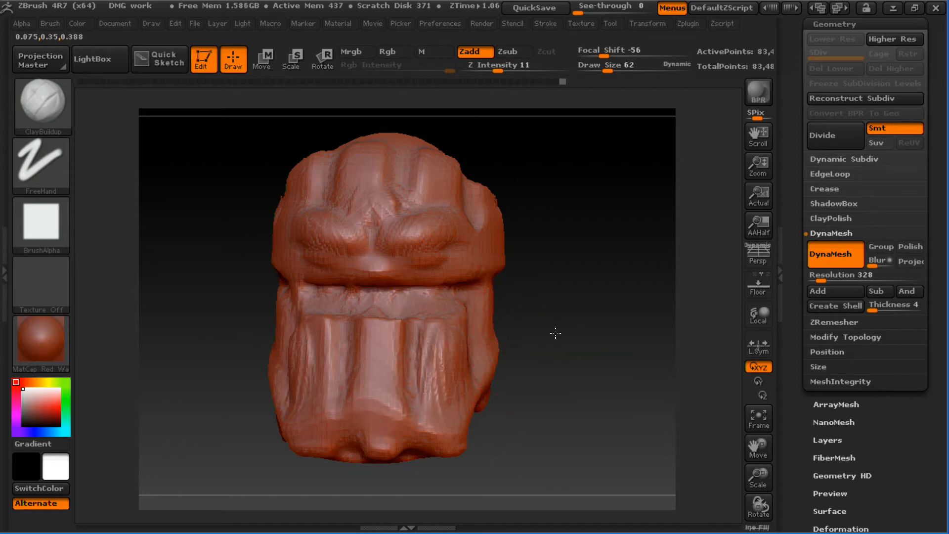
drag(555, 333, 547, 328)
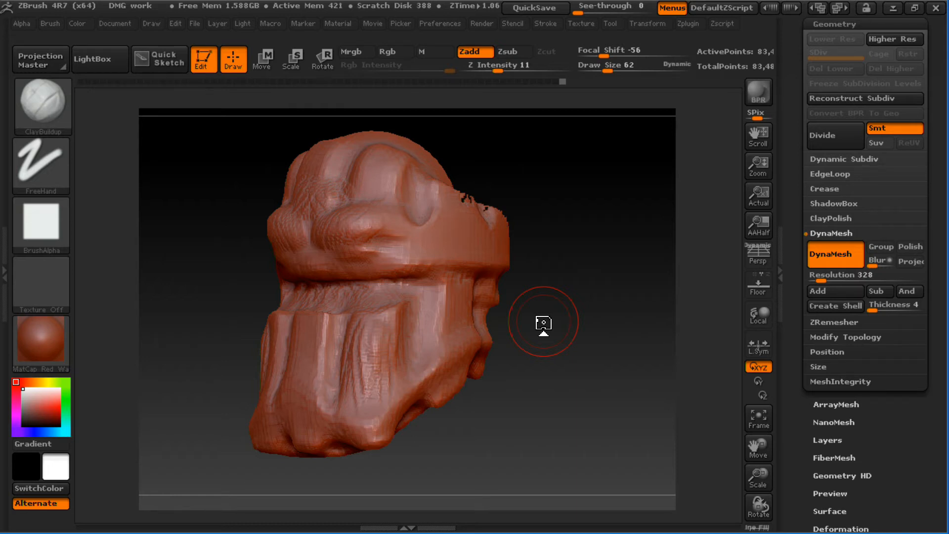
mouse_move(557, 212)
alt+mouse_down()
mouse_move(579, 259)
mouse_move(667, 159)
mouse_move(599, 219)
mouse_move(595, 316)
mouse_move(667, 146)
mouse_move(544, 218)
mouse_move(644, 189)
mouse_move(630, 187)
mouse_move(638, 197)
mouse_move(625, 208)
mouse_move(639, 201)
alt+mouse_up()
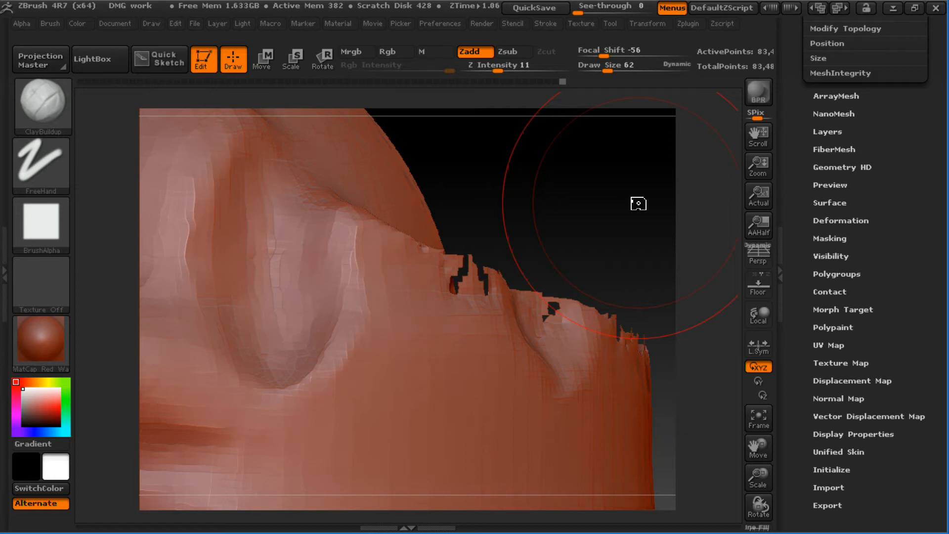
- Switch the active tool to the Plane3D primitive and convert it to a PolyMesh3D
scroll(871, 246, up, 5)
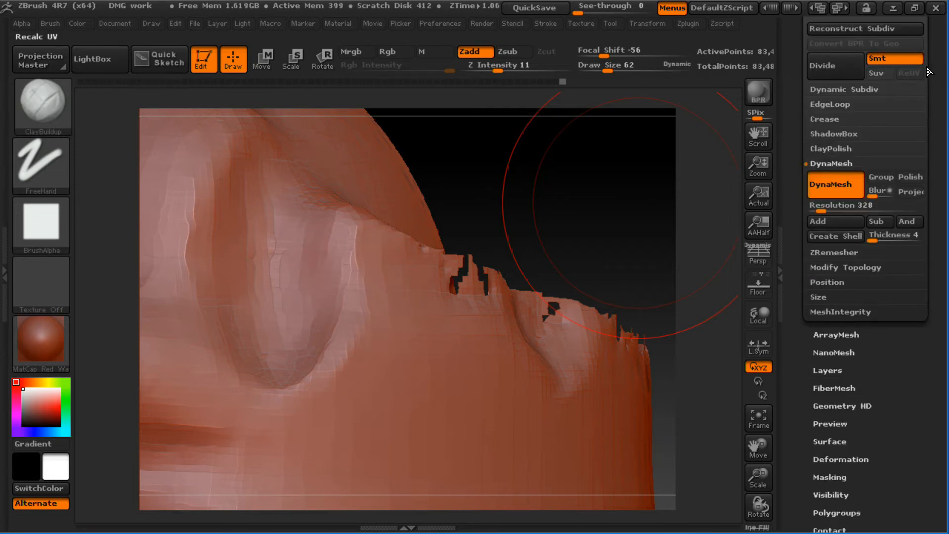
drag(939, 128, 941, 191)
scroll(873, 195, down, 4)
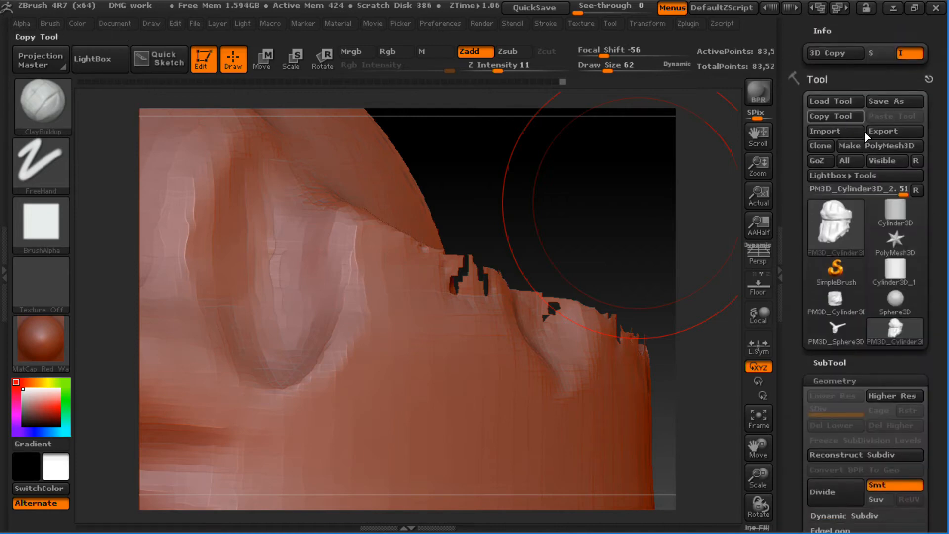
click(852, 225)
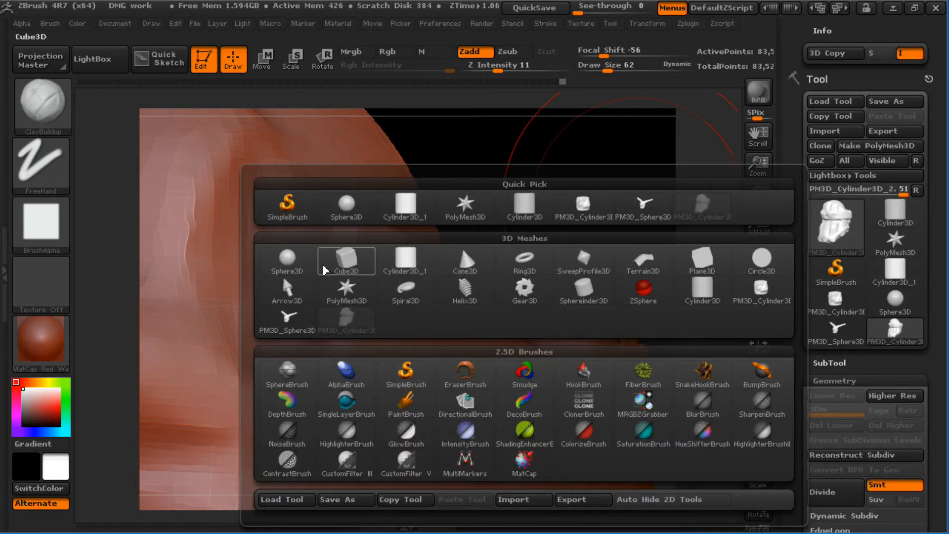
click(702, 258)
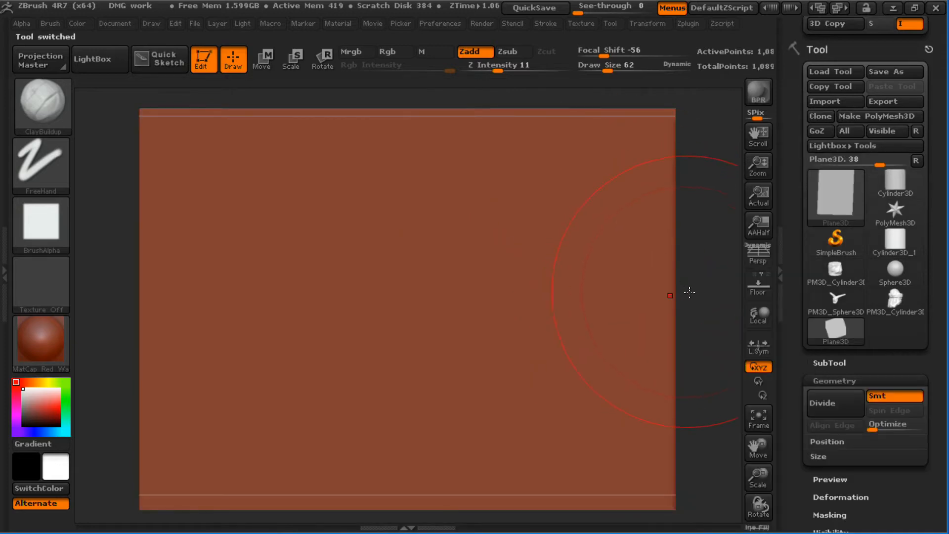
drag(701, 286, 666, 127)
drag(568, 286, 518, 318)
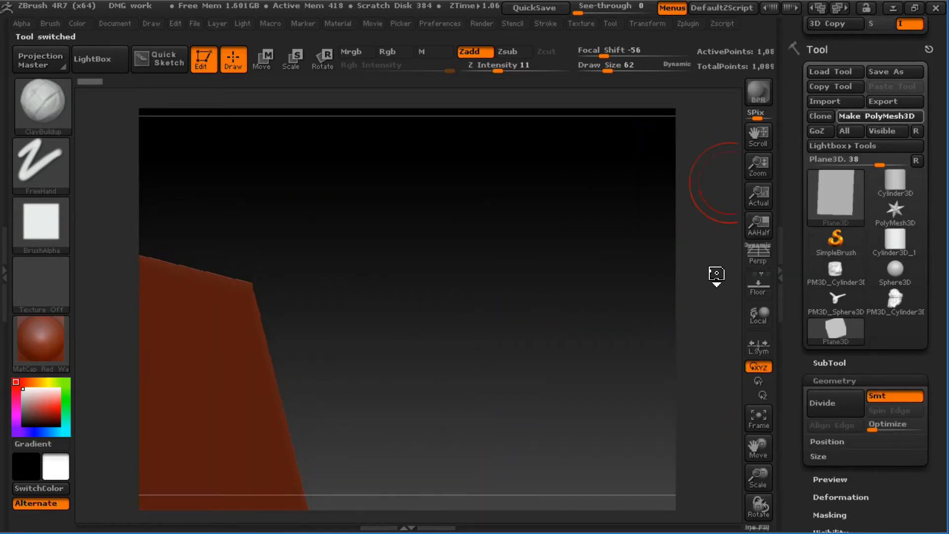
click(876, 116)
- Turn on perspective and frame the whole plane at an angle
drag(555, 268, 616, 170)
key(p)
drag(572, 248, 532, 248)
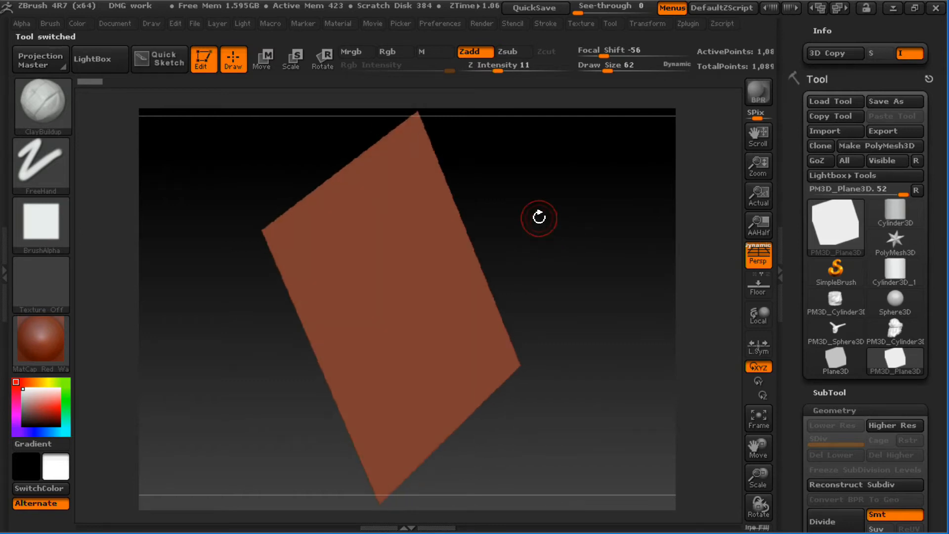
- Enable DynaMesh on the plane at resolution 128, show its polyframe, and remesh it
drag(917, 395, 896, 254)
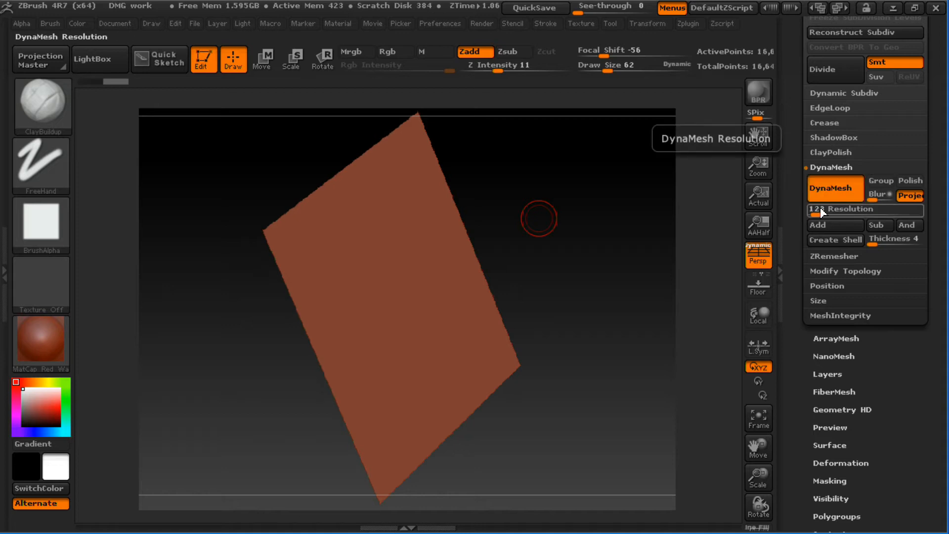
mouse_move(586, 233)
mouse_down()
mouse_move(589, 218)
mouse_move(621, 250)
mouse_move(651, 203)
mouse_up()
key(shift+f)
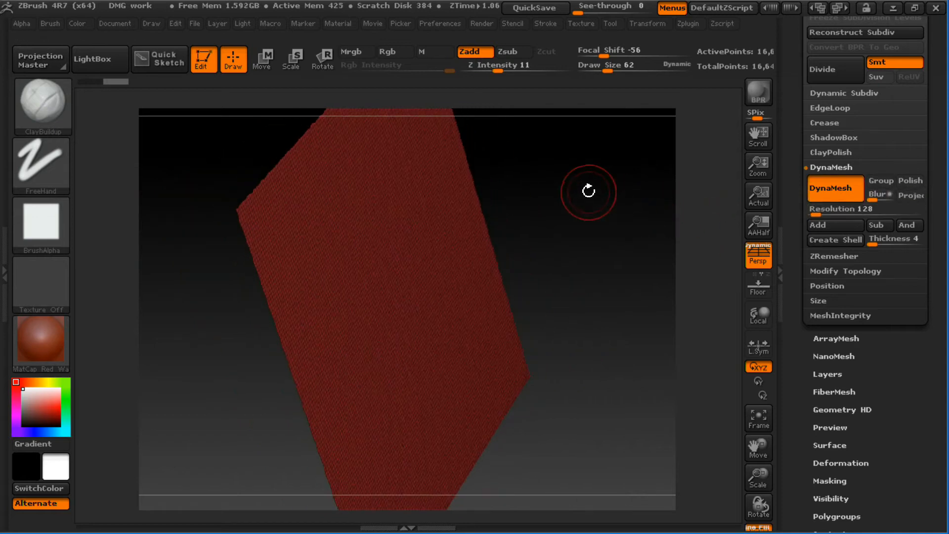
ctrl+drag(582, 192, 614, 321)
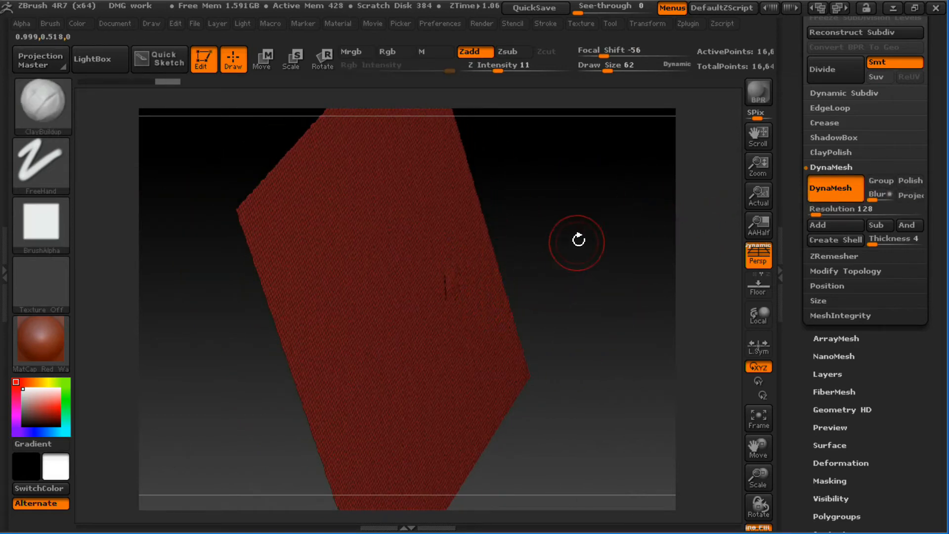
mouse_move(575, 243)
ctrl+mouse_down()
mouse_move(613, 337)
mouse_move(571, 310)
mouse_move(625, 267)
mouse_move(589, 317)
mouse_move(605, 294)
ctrl+mouse_up()
- Sculpt strokes into the middle of the plane with ClayBuildup at draw size 272 and inspect the resulting mesh
key(s)
drag(416, 339, 428, 321)
drag(493, 319, 467, 349)
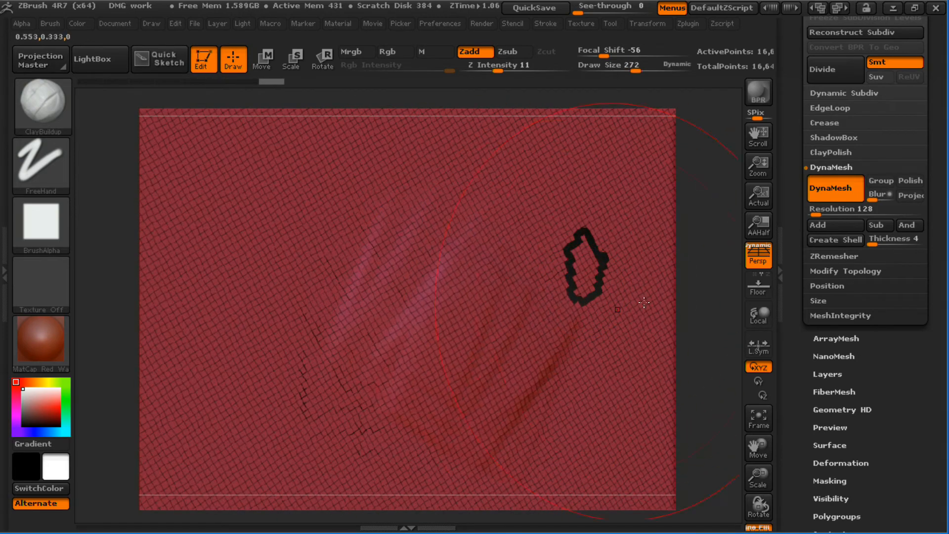
alt+drag(682, 201, 678, 148)
drag(380, 300, 398, 335)
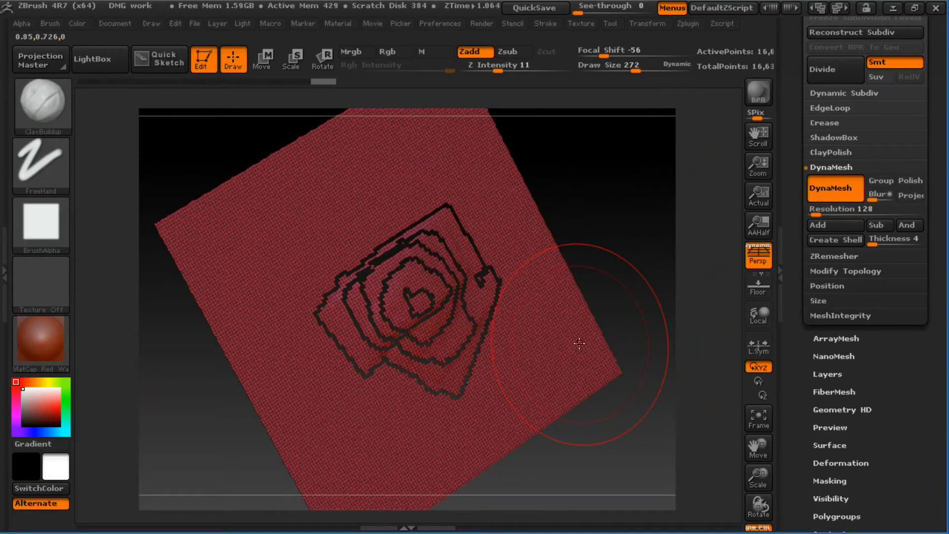
drag(601, 295, 603, 255)
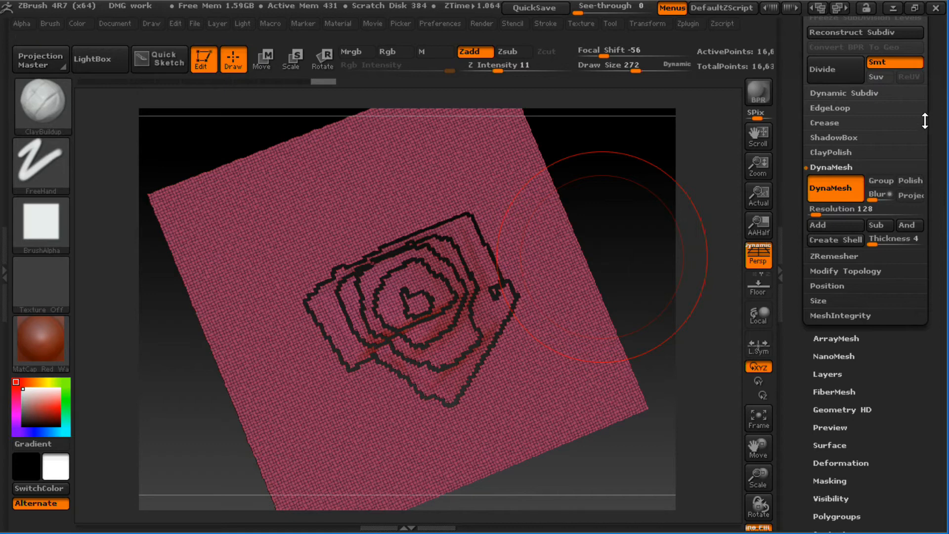
- Switch the active tool back to the sculpted cylinder head and examine its torn upper rim
mouse_move(926, 124)
mouse_down()
mouse_move(936, 173)
mouse_move(926, 267)
mouse_move(927, 102)
mouse_up()
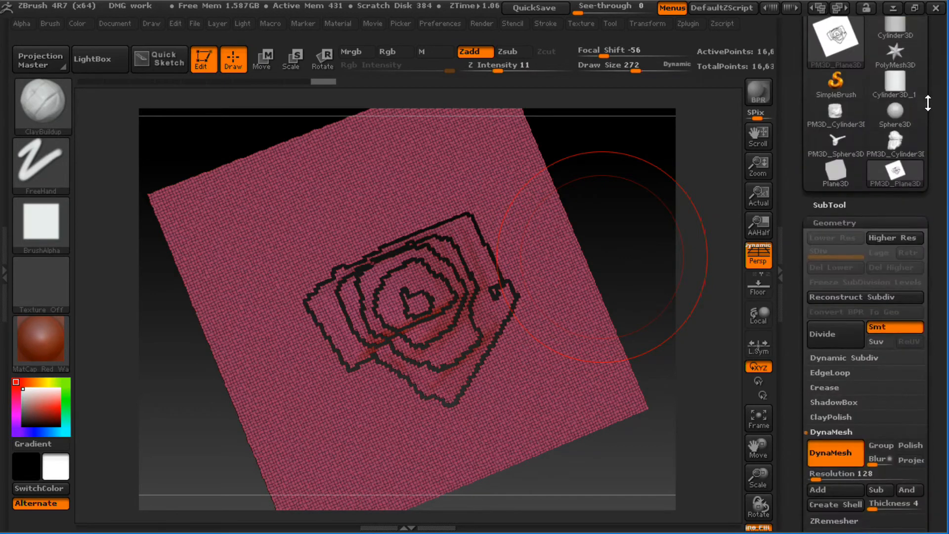
click(894, 149)
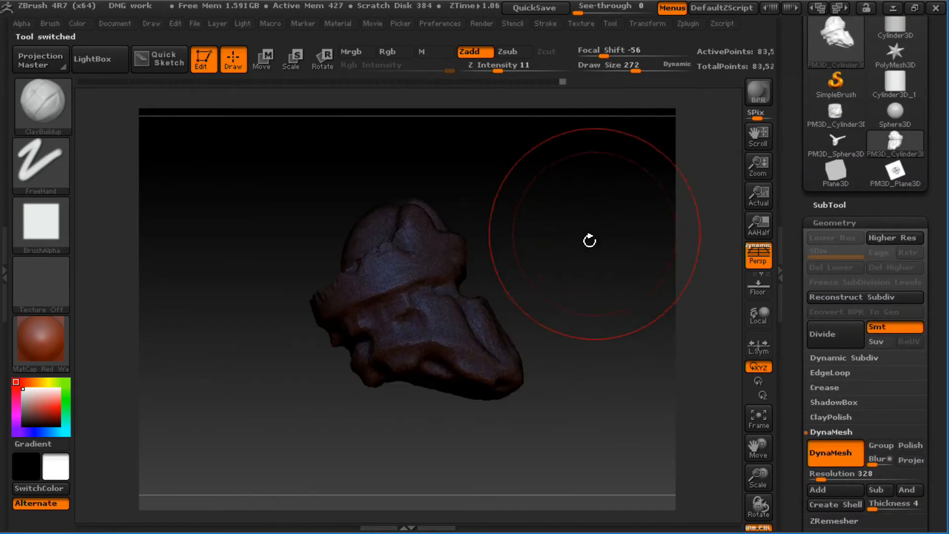
mouse_move(585, 258)
mouse_down()
mouse_move(595, 284)
mouse_move(514, 259)
mouse_move(562, 335)
mouse_move(604, 280)
mouse_move(631, 289)
mouse_move(615, 202)
mouse_move(613, 227)
mouse_move(621, 231)
mouse_move(625, 203)
mouse_move(648, 248)
mouse_move(688, 148)
mouse_move(586, 257)
mouse_move(570, 227)
mouse_up()
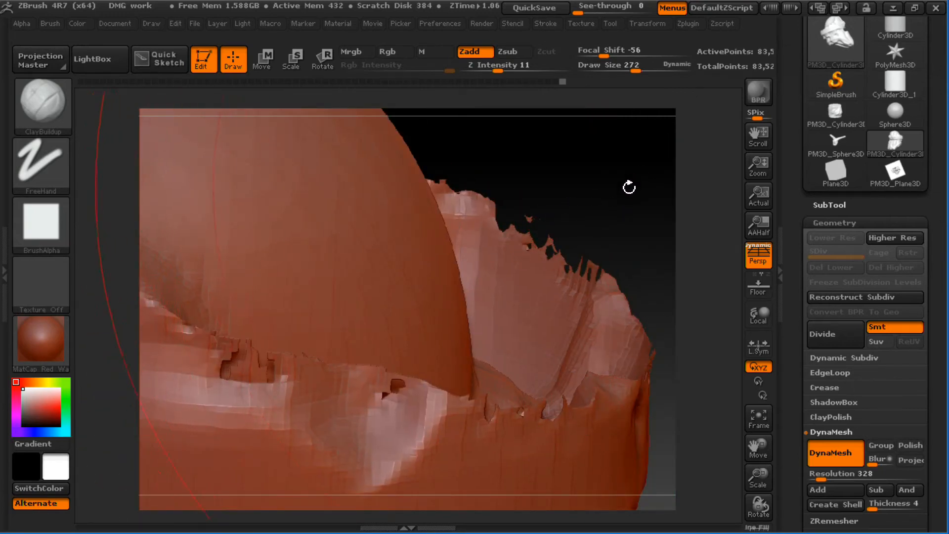
mouse_move(644, 224)
mouse_down()
mouse_move(628, 192)
mouse_move(632, 165)
mouse_move(607, 157)
mouse_up()
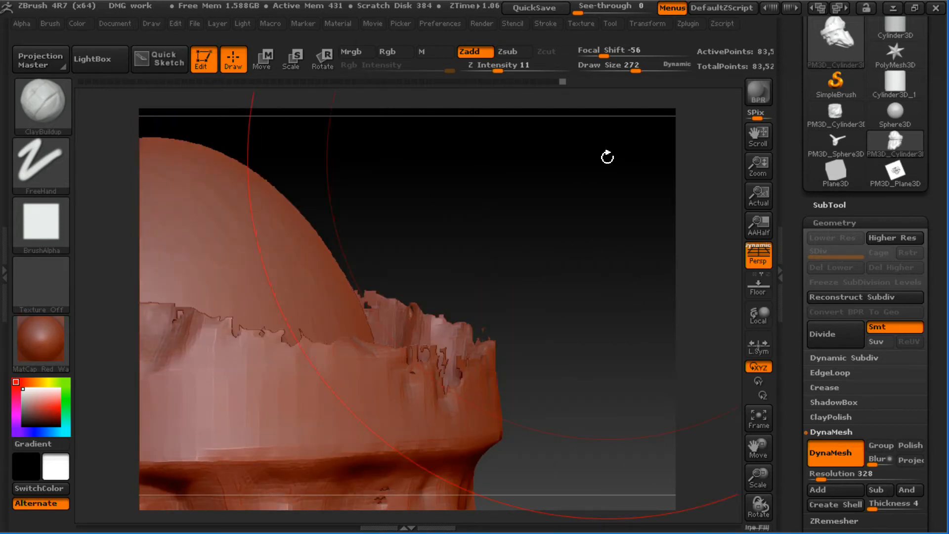
mouse_move(566, 267)
mouse_down()
mouse_move(551, 206)
mouse_move(589, 200)
mouse_up()
- Thicken the torn upper rim of the head with the Inflat brush at draw size 84
key(b)
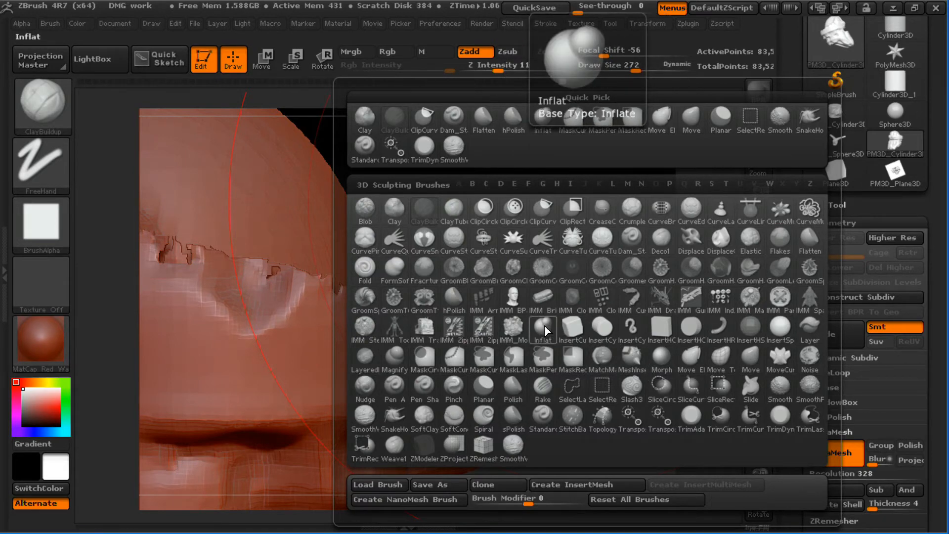
key(i)
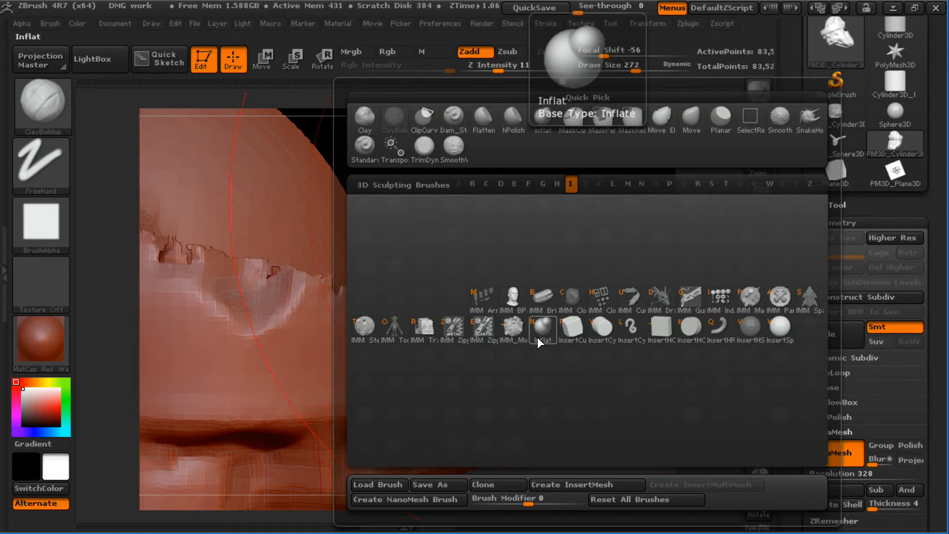
click(538, 340)
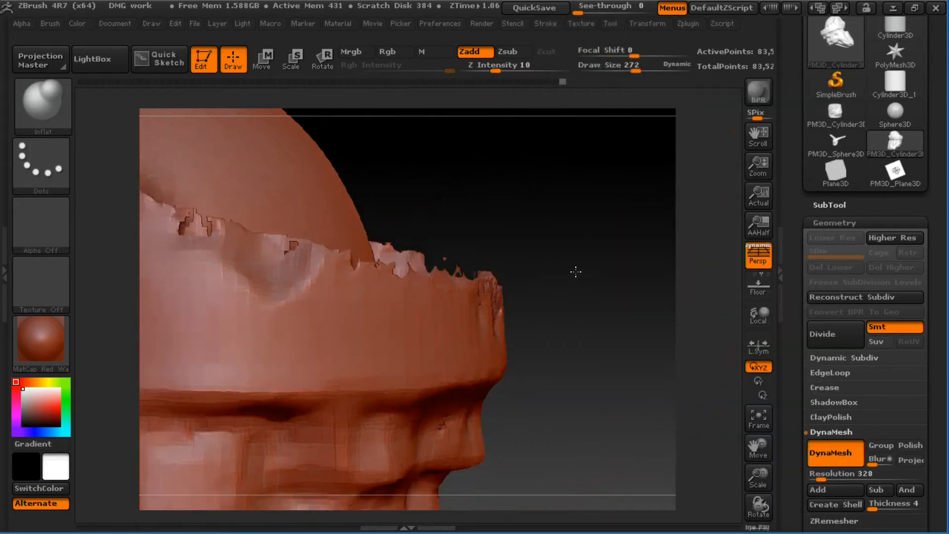
mouse_move(576, 272)
mouse_down()
mouse_move(577, 282)
mouse_move(568, 250)
mouse_move(539, 219)
mouse_up()
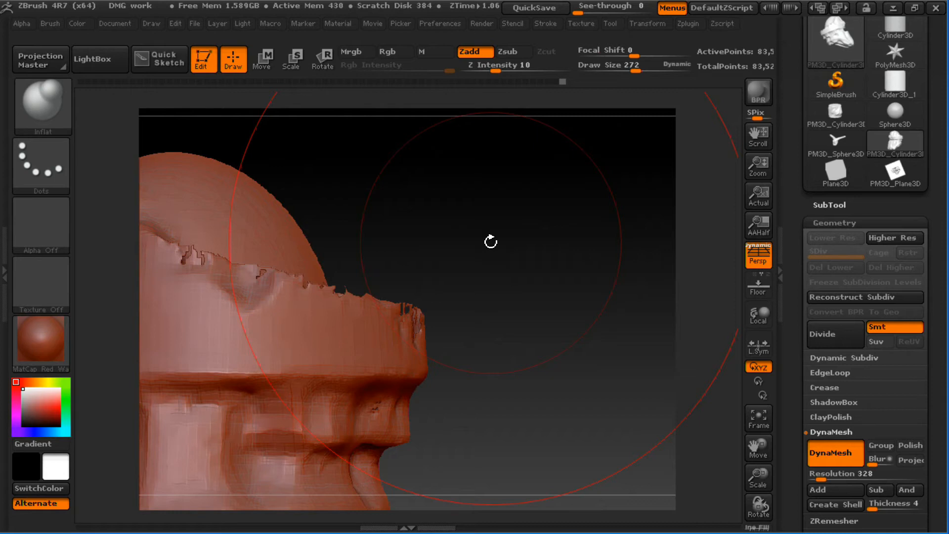
mouse_move(480, 277)
mouse_down()
mouse_move(527, 261)
mouse_move(496, 312)
mouse_up()
key(s)
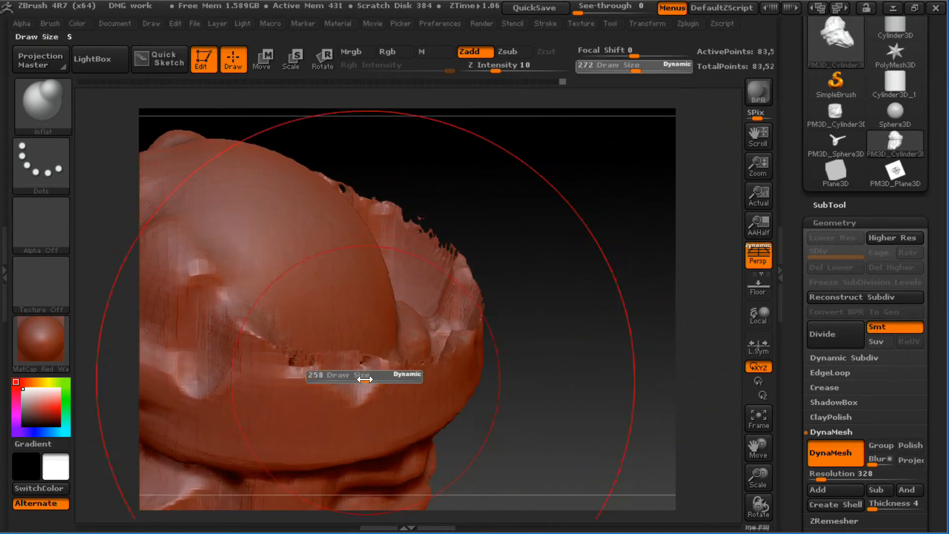
drag(365, 379, 345, 379)
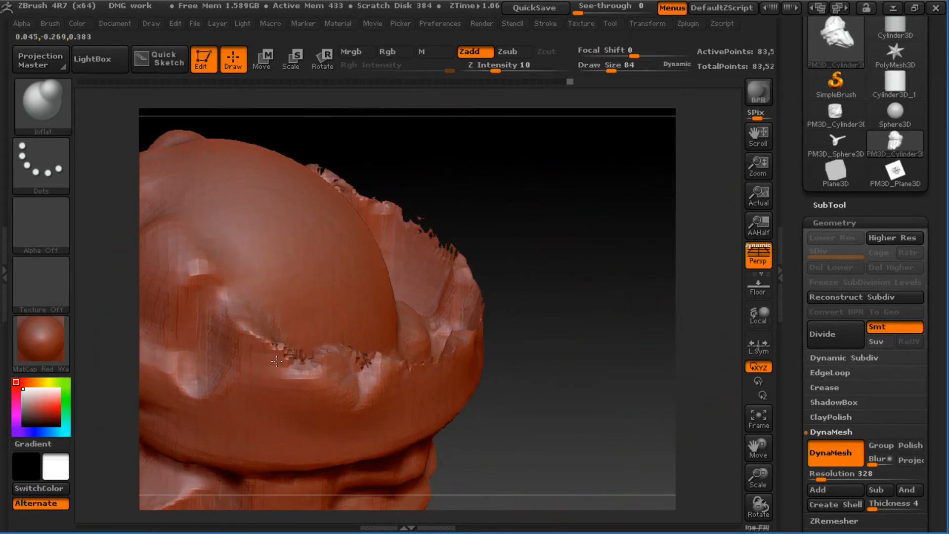
mouse_move(561, 328)
mouse_down()
mouse_move(352, 336)
mouse_move(504, 320)
mouse_move(341, 359)
mouse_move(409, 337)
mouse_up()
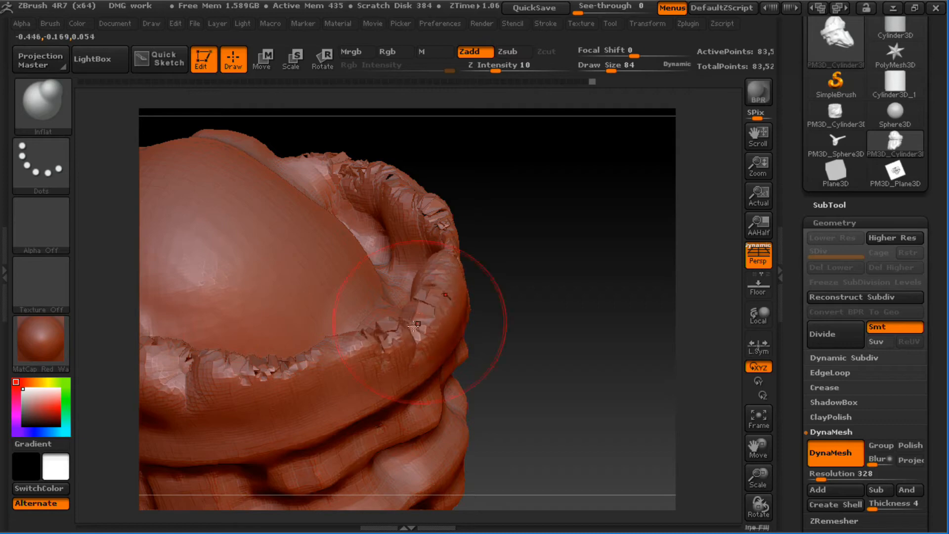
- Remesh the head with DynaMesh and smooth the thickened rim
drag(529, 276, 579, 252)
ctrl+drag(546, 225, 627, 328)
drag(523, 247, 523, 264)
shift+drag(399, 295, 422, 306)
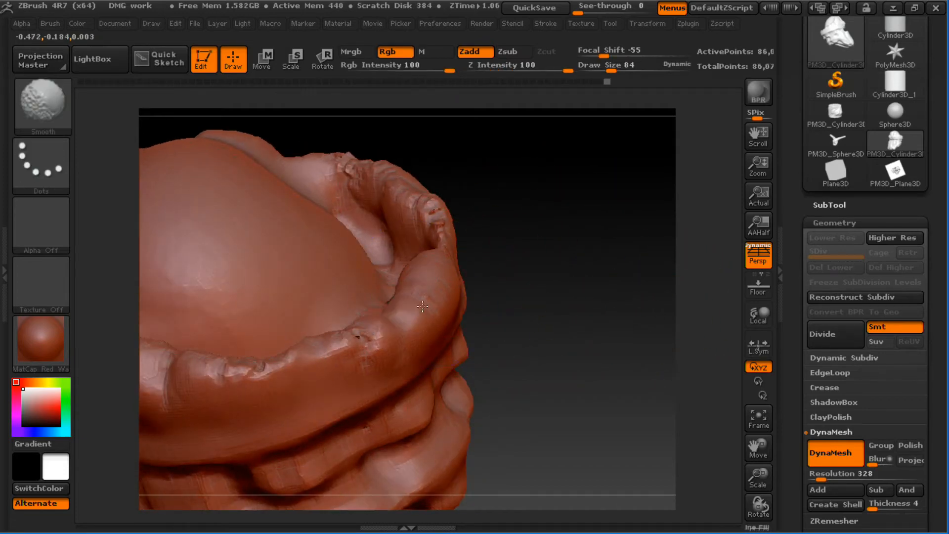
shift+drag(351, 352, 376, 341)
drag(534, 297, 576, 298)
shift+drag(387, 340, 287, 370)
- Flatten the outer side and top edge of the rim with the hPolish brush at draw size 80
key(2)
drag(581, 322, 490, 307)
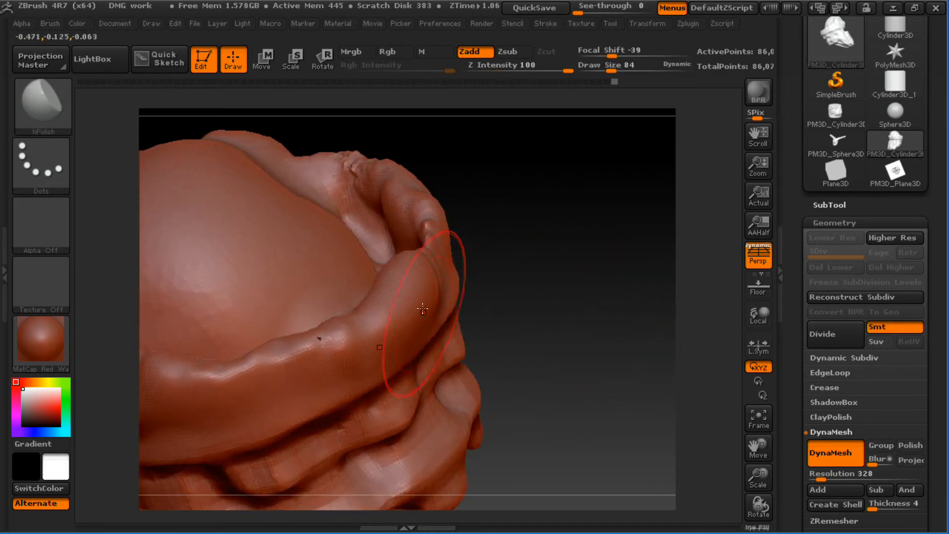
key(s)
click(425, 304)
drag(427, 300, 362, 336)
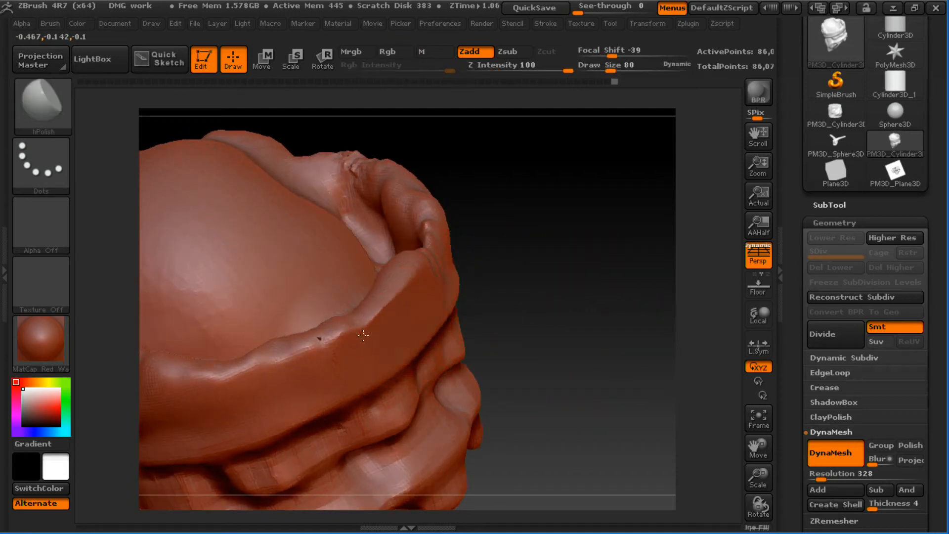
mouse_move(488, 269)
mouse_down()
mouse_move(543, 273)
mouse_move(544, 261)
mouse_up()
drag(478, 320, 471, 334)
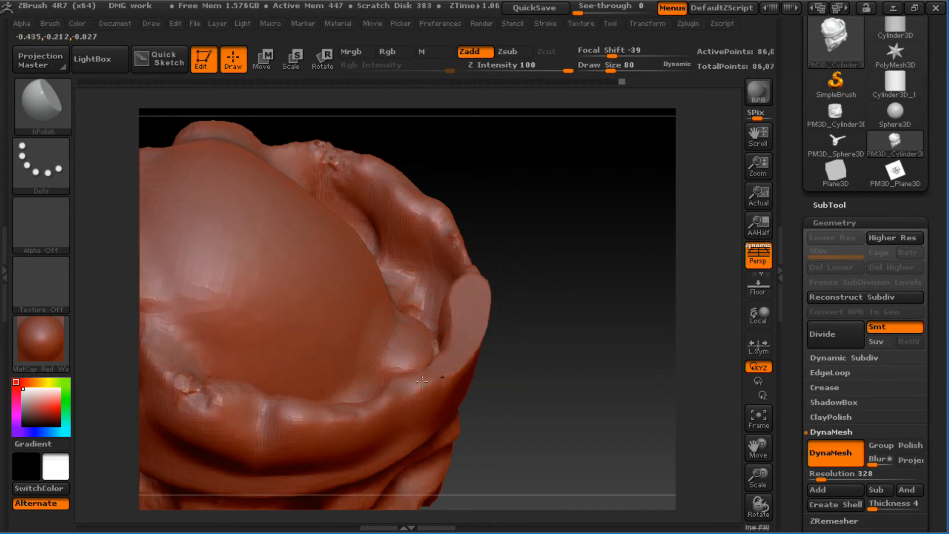
drag(518, 308, 488, 295)
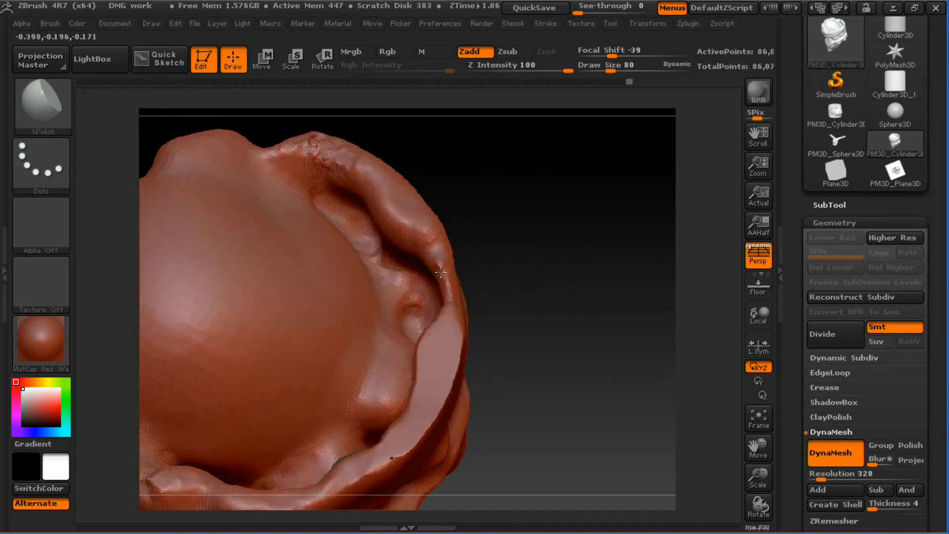
drag(440, 272, 421, 223)
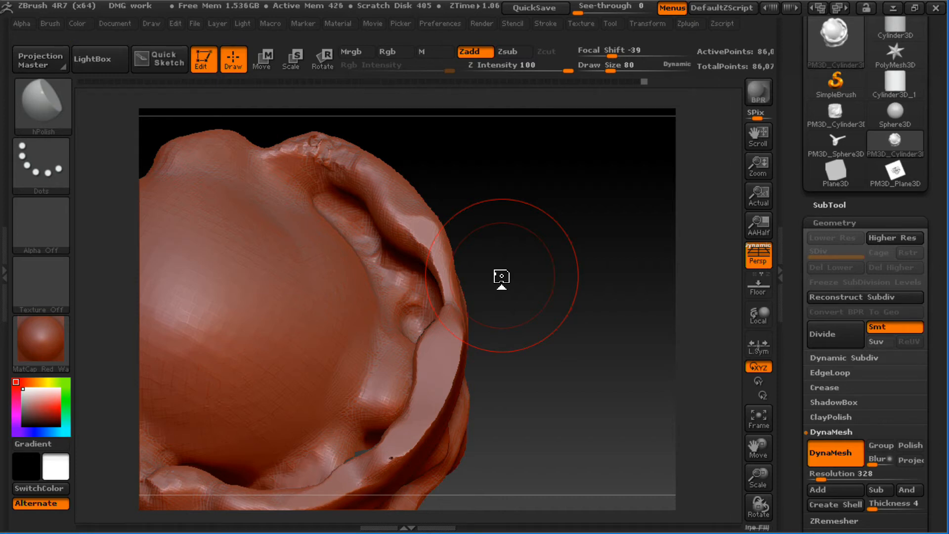
- Mask both eye areas symmetrically with the MaskPen brush
mouse_move(577, 282)
alt+mouse_down()
mouse_move(519, 246)
mouse_move(639, 213)
mouse_move(617, 253)
mouse_move(640, 263)
mouse_move(604, 275)
mouse_move(606, 296)
mouse_move(585, 309)
mouse_move(593, 310)
alt+mouse_up()
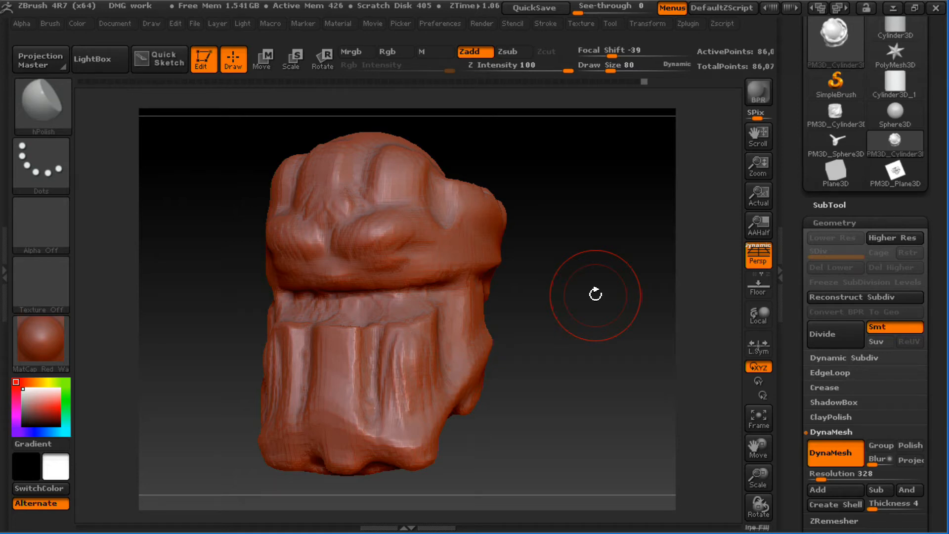
drag(595, 297, 556, 257)
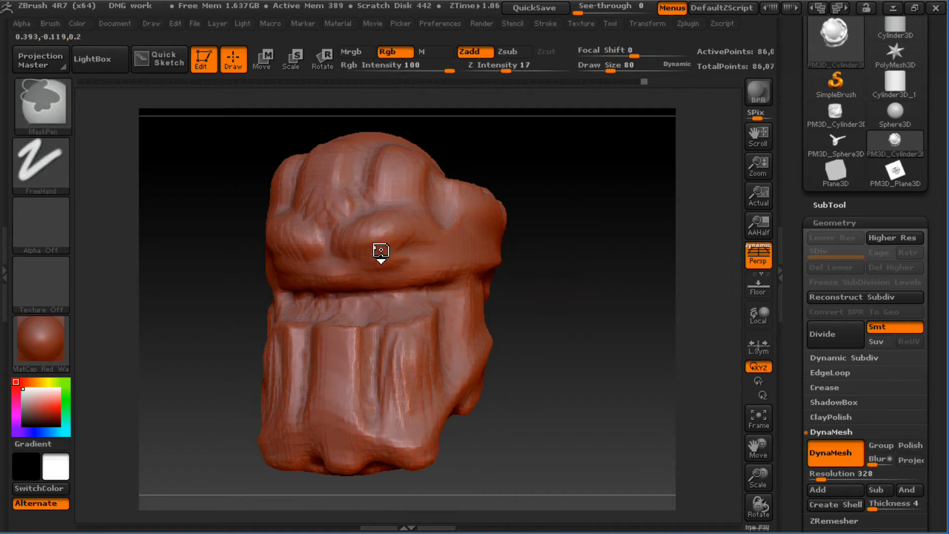
mouse_move(380, 255)
ctrl+mouse_down()
mouse_move(296, 247)
mouse_move(376, 263)
mouse_move(361, 250)
mouse_move(421, 240)
ctrl+mouse_up()
drag(536, 235, 580, 240)
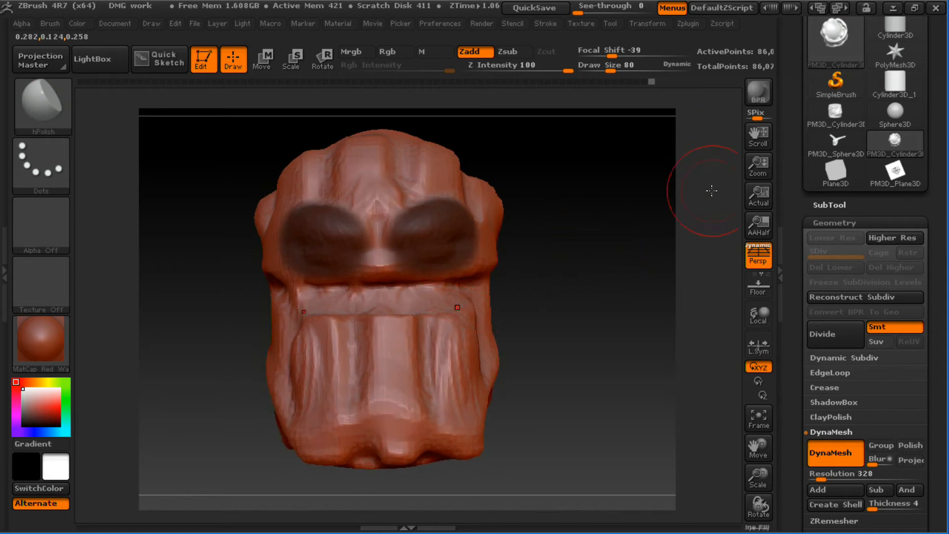
- Switch to the Move brush at draw size 198 and reshape the brow above the masked eyes
key(s)
drag(484, 267, 480, 266)
drag(552, 234, 536, 238)
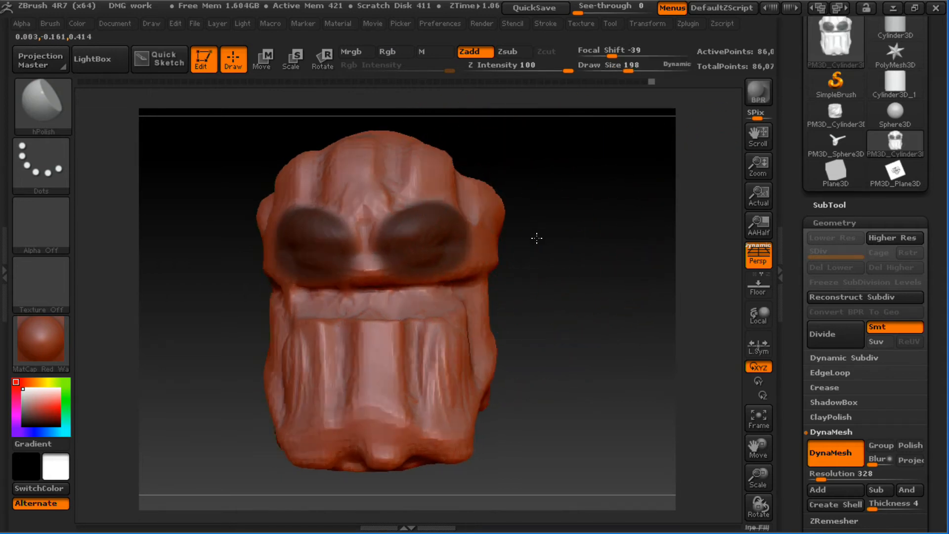
key(b)
key(m)
key(v)
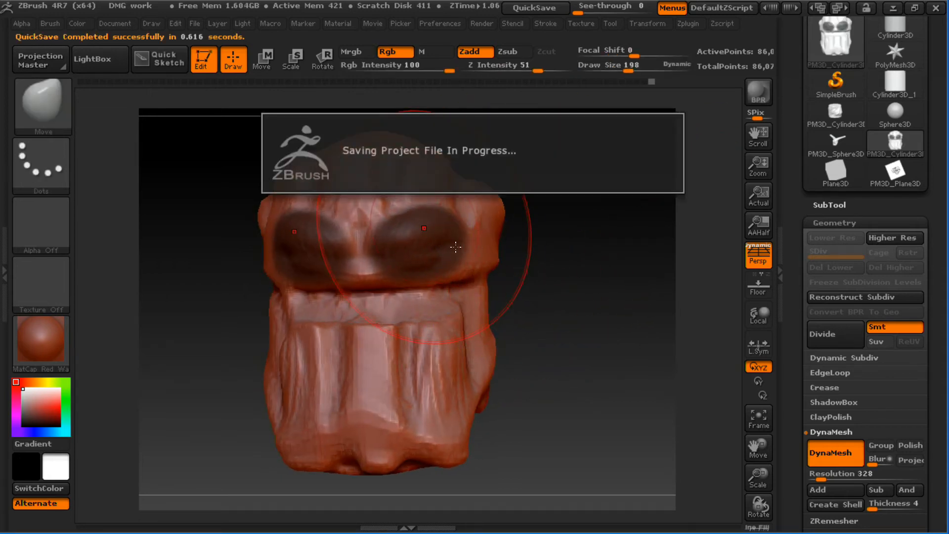
key(s)
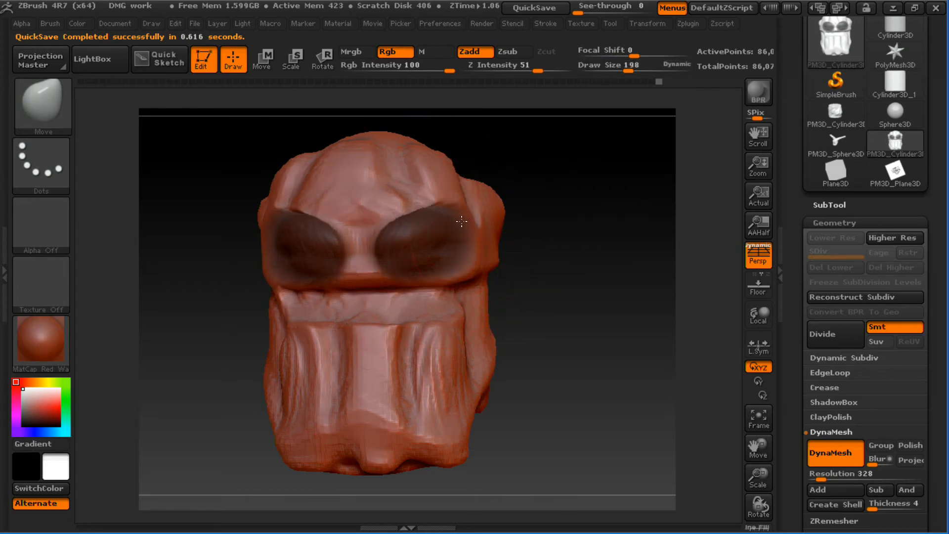
mouse_move(462, 221)
mouse_down()
mouse_move(441, 231)
mouse_move(413, 215)
mouse_move(445, 222)
mouse_move(408, 202)
mouse_up()
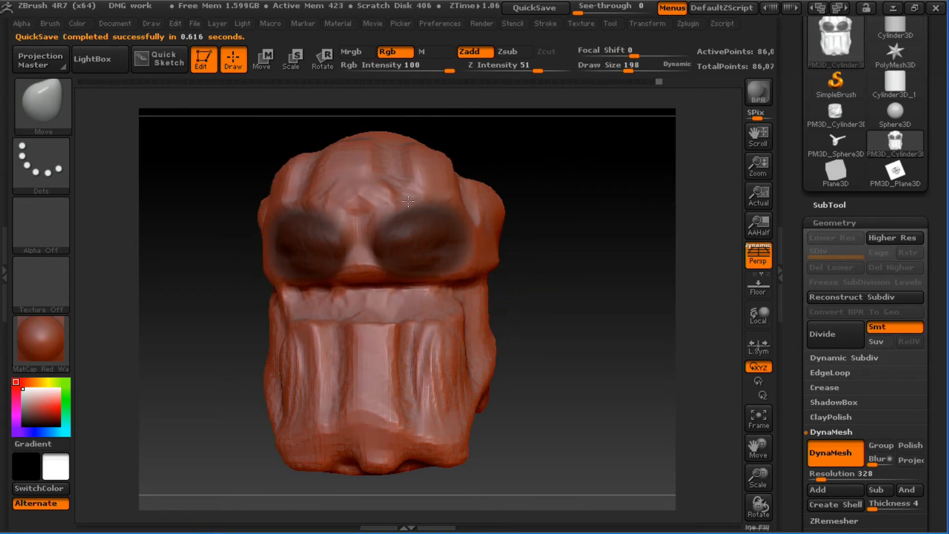
- Pull the nose and the lower edge of the face band downward with the Move brush at draw size 185
mouse_move(412, 261)
mouse_down()
mouse_move(403, 295)
mouse_move(382, 308)
mouse_move(418, 287)
mouse_move(392, 297)
mouse_move(394, 307)
mouse_up()
key(s)
drag(549, 288, 468, 281)
key(s)
drag(305, 304, 319, 303)
drag(296, 314, 268, 316)
mouse_move(227, 384)
mouse_down()
mouse_move(252, 389)
mouse_move(572, 301)
mouse_up()
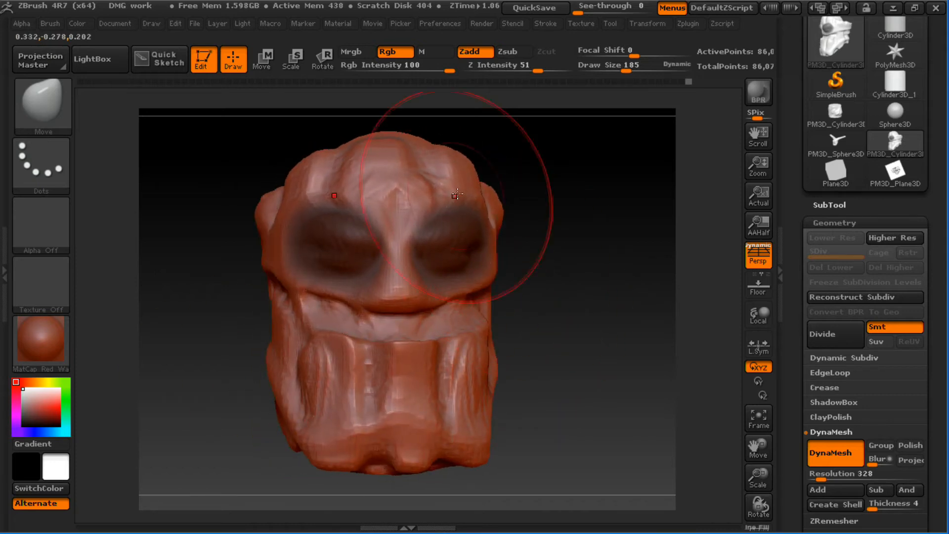
- Raise the upper corners of the forehead with the Move brush at draw size 106, and set the draw size to 191
shift+drag(457, 132, 526, 159)
key(s)
drag(444, 213, 434, 213)
drag(451, 174, 450, 130)
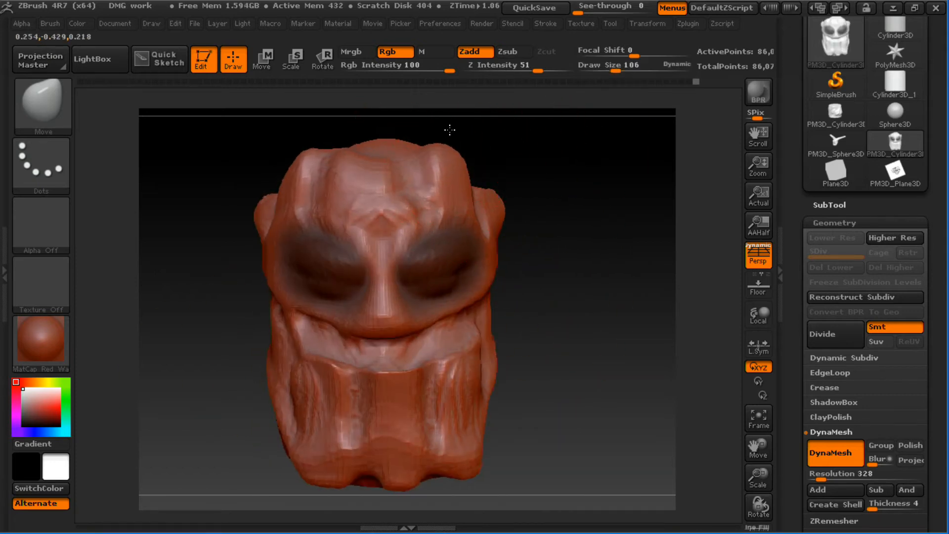
mouse_move(592, 244)
mouse_down()
mouse_move(572, 206)
mouse_move(520, 233)
mouse_move(524, 272)
mouse_up()
mouse_move(460, 198)
mouse_down()
mouse_move(466, 170)
mouse_move(589, 197)
mouse_move(489, 223)
mouse_move(509, 234)
mouse_up()
key(s)
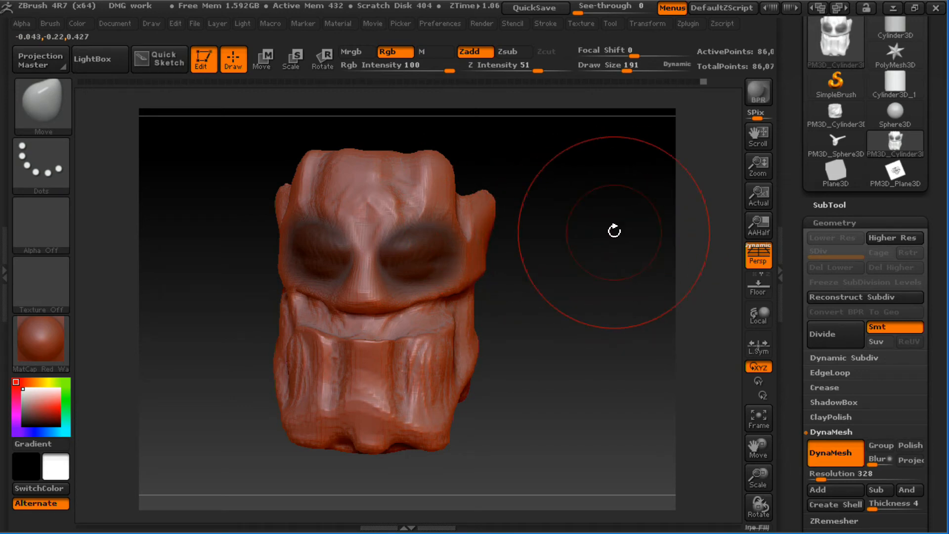
- Invert the mask to leave only the eye areas editable, and undo the trial edits made there
key(ctrl)
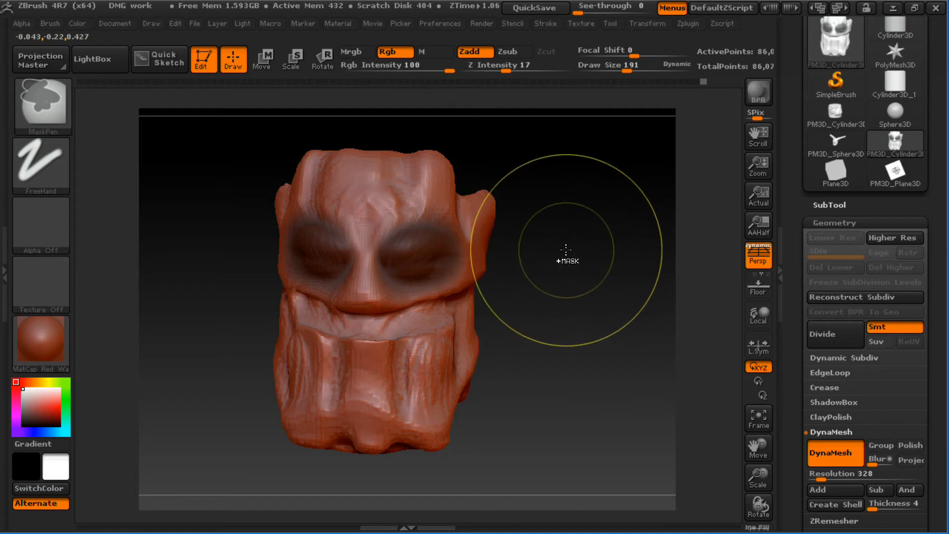
ctrl+click(553, 258)
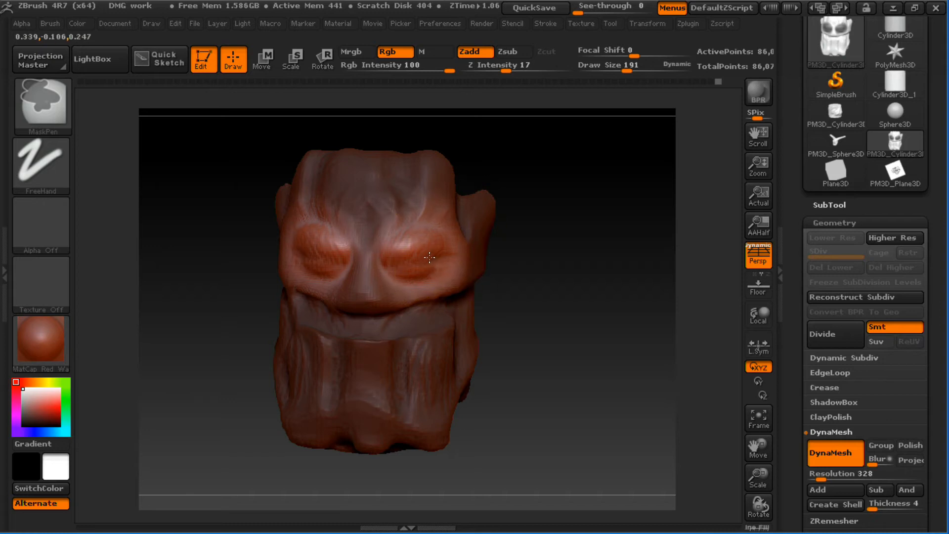
key(ctrl+z)
key(ctrl+z)
key(ctrl+z)
key(ctrl+z)
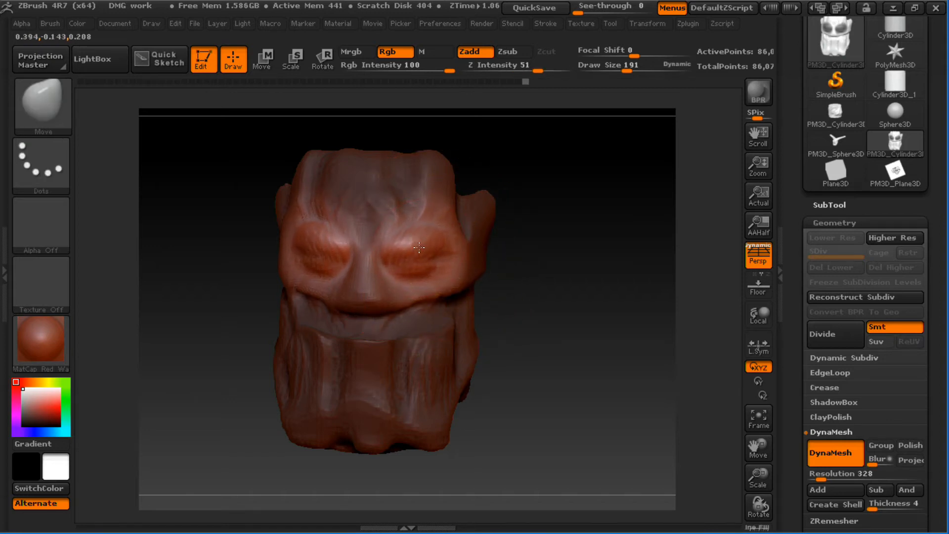
- Move the unmasked eye areas into shape, reducing the Move brush's draw size to 151
drag(419, 248, 420, 261)
drag(487, 266, 477, 263)
key(bracketleft)
key(bracketleft)
key(bracketleft)
key(bracketleft)
key(bracketleft)
key(bracketleft)
key(bracketleft)
key(bracketleft)
key(bracketleft)
key(s)
drag(460, 260, 462, 262)
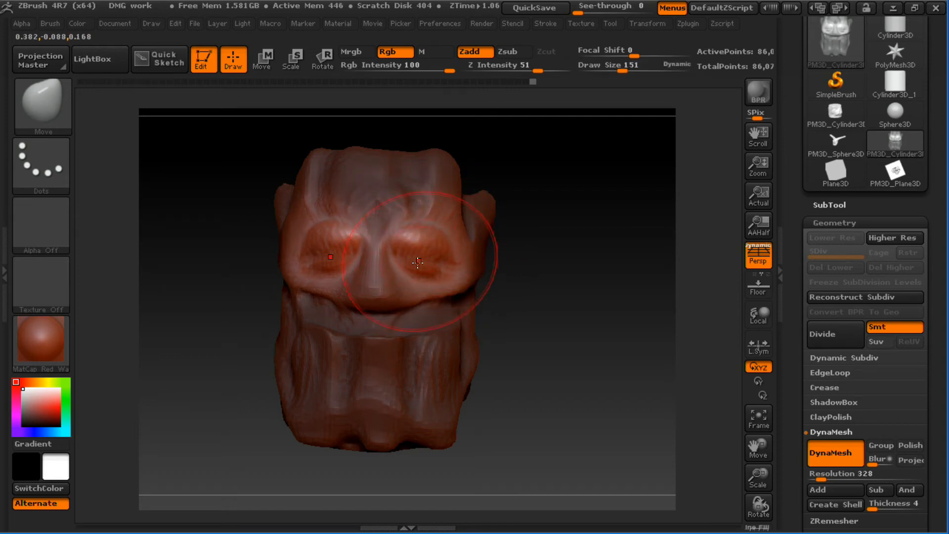
- Reduce the draw size to 88, clear the inverted mask, and mask the nose and its bridge with clean edges beside the eyes
key(bracketleft)
key(bracketleft)
key(bracketleft)
key(bracketleft)
key(bracketleft)
key(bracketleft)
mouse_move(538, 311)
mouse_down()
mouse_move(549, 335)
mouse_move(553, 303)
mouse_move(573, 286)
mouse_move(504, 299)
mouse_move(566, 301)
mouse_move(544, 301)
mouse_up()
ctrl+right_drag(542, 301, 539, 341)
ctrl+drag(395, 269, 399, 277)
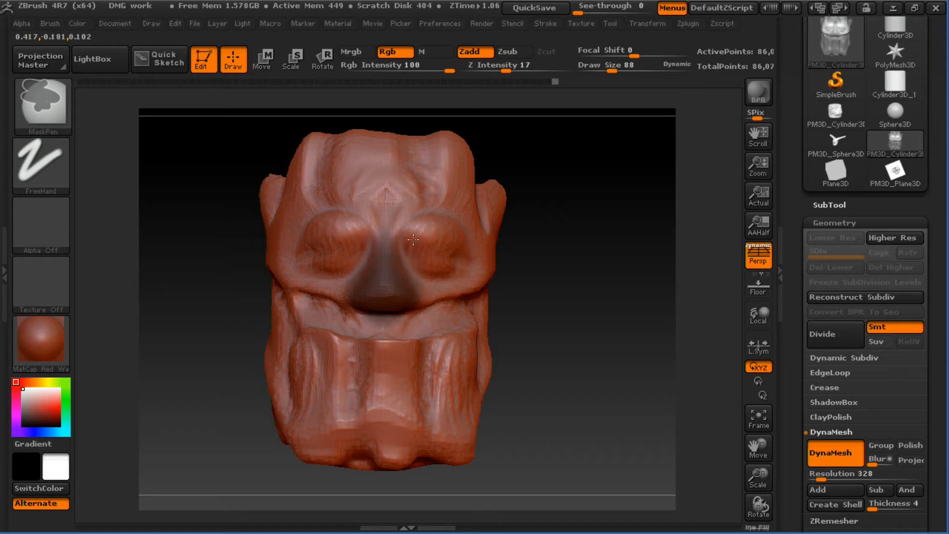
ctrl+alt+drag(413, 240, 435, 269)
mouse_move(410, 210)
ctrl+mouse_down()
mouse_move(396, 240)
mouse_move(394, 215)
mouse_move(421, 245)
ctrl+mouse_up()
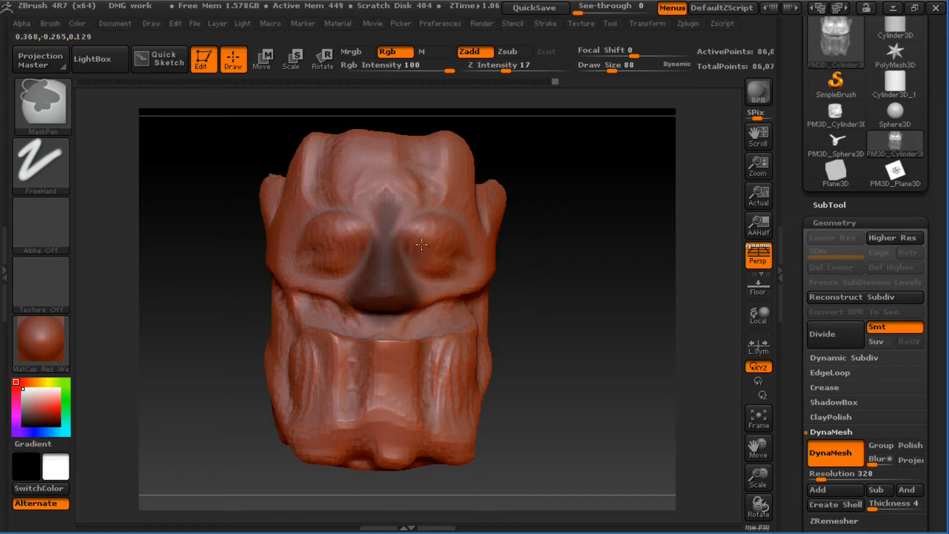
- Soften the mask covering the nose and invert it so only the nose can be edited
ctrl+alt+drag(407, 194, 404, 222)
drag(574, 283, 547, 283)
ctrl+drag(368, 292, 366, 278)
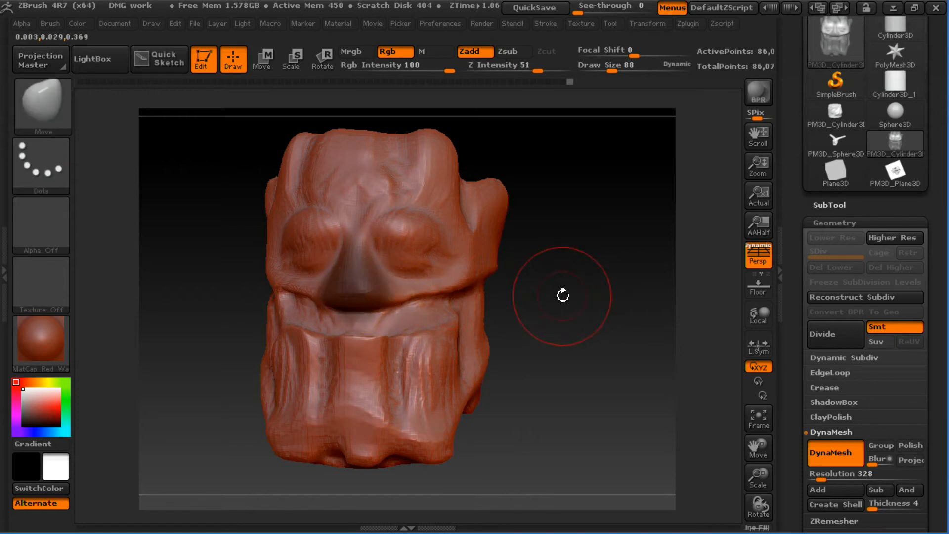
ctrl+click(561, 296)
- Pull the nose forward and downward with the Move brush at draw size 204, reshaping its tip from the side
mouse_move(550, 299)
mouse_down()
mouse_move(528, 314)
mouse_move(490, 317)
mouse_up()
key(s)
mouse_move(310, 303)
mouse_down()
mouse_move(327, 304)
mouse_move(296, 309)
mouse_up()
drag(542, 317, 477, 324)
drag(284, 301, 269, 298)
drag(287, 257, 278, 255)
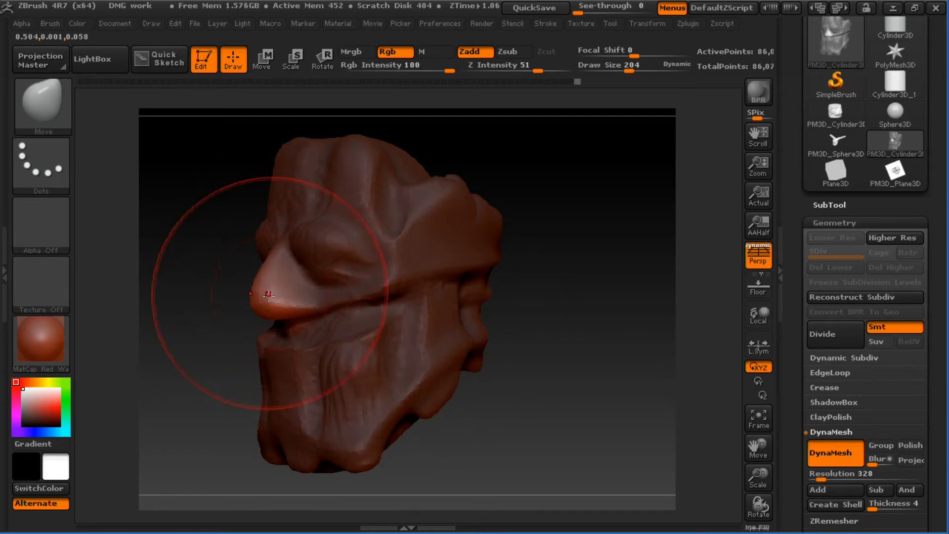
drag(270, 292, 281, 316)
drag(195, 366, 292, 354)
key(s)
drag(363, 318, 338, 318)
- Carve creases between the inner eyes and brow using the Dam_Standard brush at draw size 62
mouse_move(557, 297)
mouse_down()
mouse_move(576, 322)
mouse_move(568, 272)
mouse_move(504, 292)
mouse_move(572, 284)
mouse_move(549, 345)
mouse_move(565, 284)
mouse_move(546, 295)
mouse_move(543, 327)
mouse_up()
key(b)
key(d)
key(s)
key(s)
drag(411, 228, 404, 228)
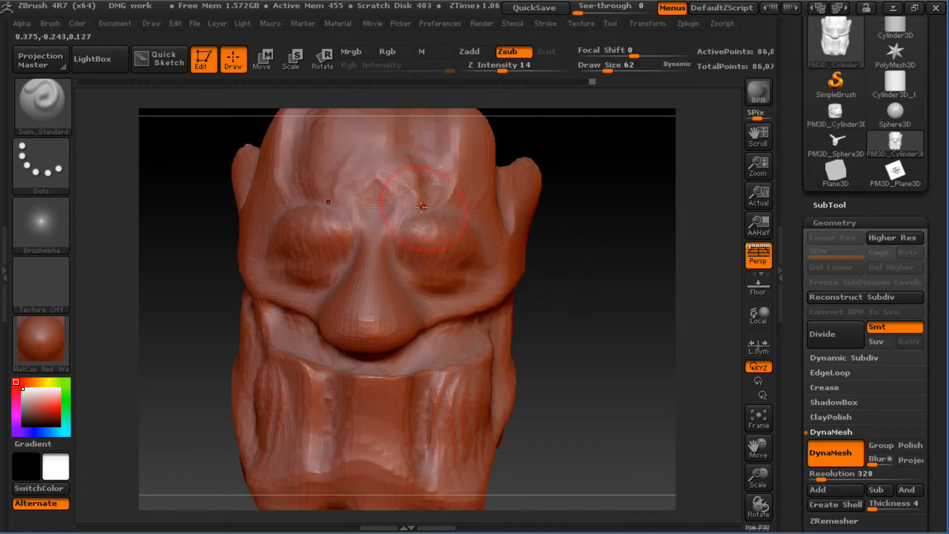
- Build up the eyelids, under-eye bags and brow with the ClayBuildup brush at draw size 34
key(b)
key(c)
key(b)
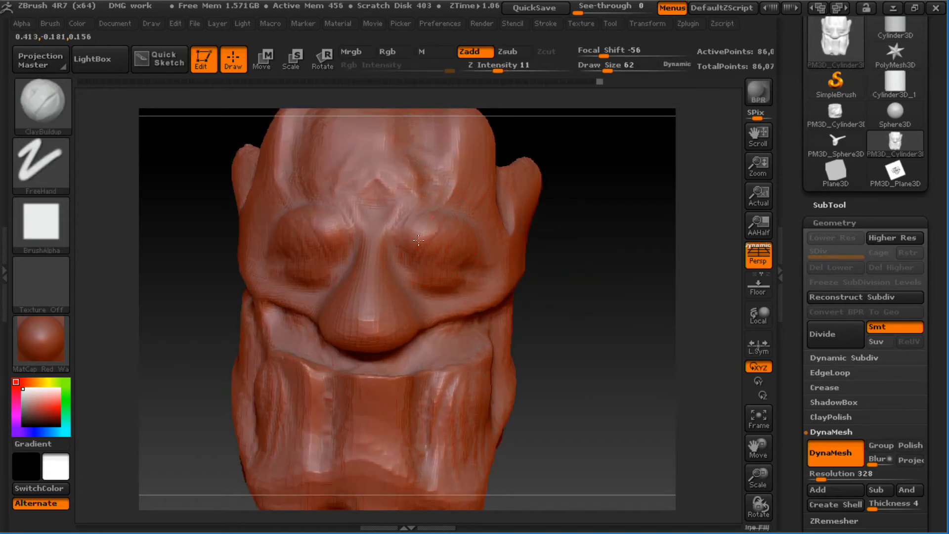
key(s)
drag(435, 256, 456, 252)
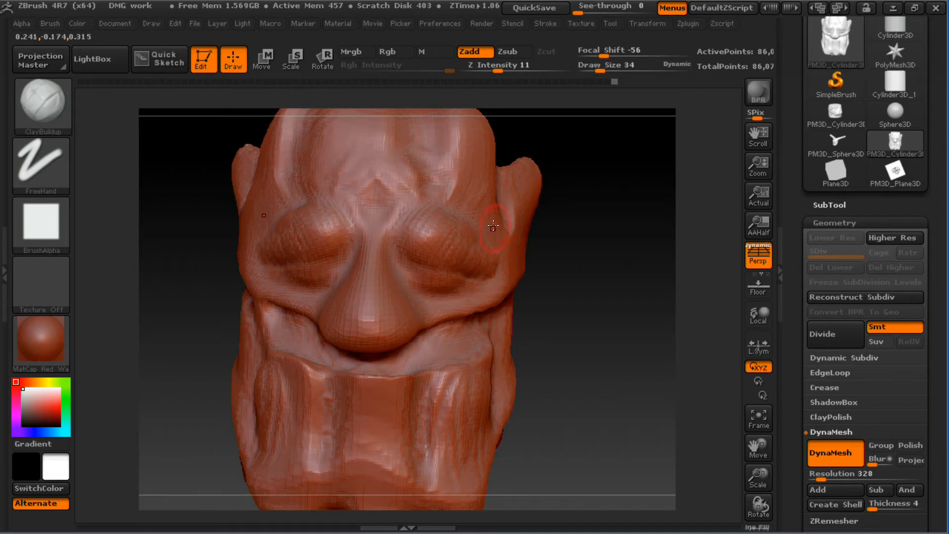
drag(451, 160, 470, 188)
key(s)
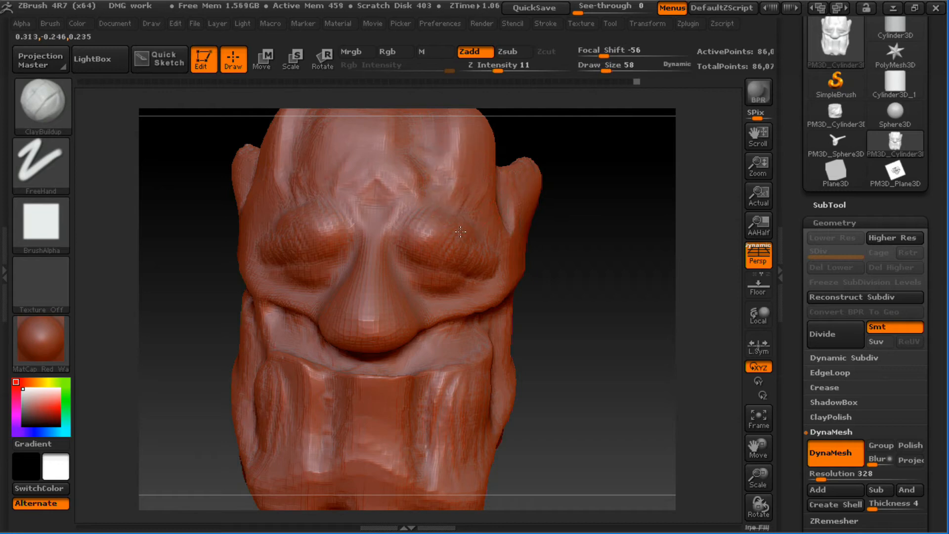
- Try a mask on the ear, clear it, and remesh the head with DynaMesh
mouse_move(587, 251)
mouse_down()
mouse_move(561, 233)
mouse_move(511, 274)
mouse_move(602, 280)
mouse_move(521, 288)
mouse_move(585, 292)
mouse_move(546, 292)
mouse_move(531, 171)
mouse_move(510, 174)
mouse_move(488, 253)
mouse_up()
mouse_move(520, 154)
ctrl+mouse_down()
mouse_move(479, 197)
mouse_move(459, 247)
ctrl+mouse_up()
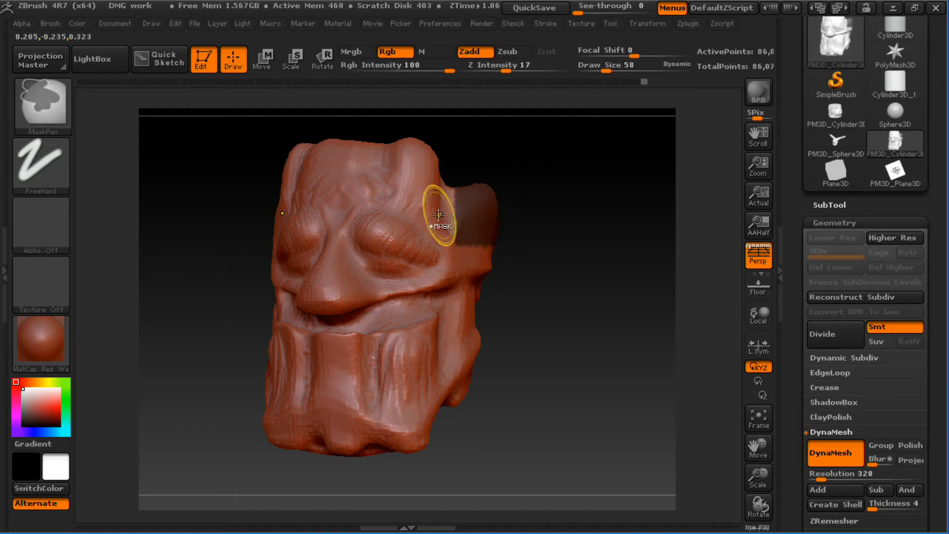
ctrl+drag(639, 166, 519, 318)
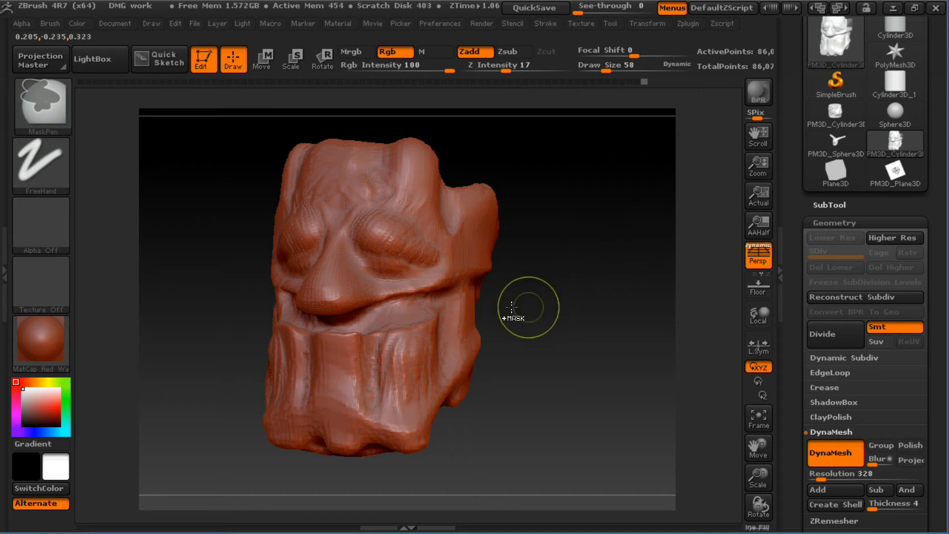
ctrl+drag(529, 299, 510, 330)
- Mask the ears, blur the mask edge, and invert it so only the ears can be edited
drag(576, 226, 543, 220)
ctrl+drag(552, 148, 445, 268)
mouse_move(512, 248)
mouse_down()
mouse_move(562, 290)
mouse_move(613, 212)
mouse_up()
key(ctrl)
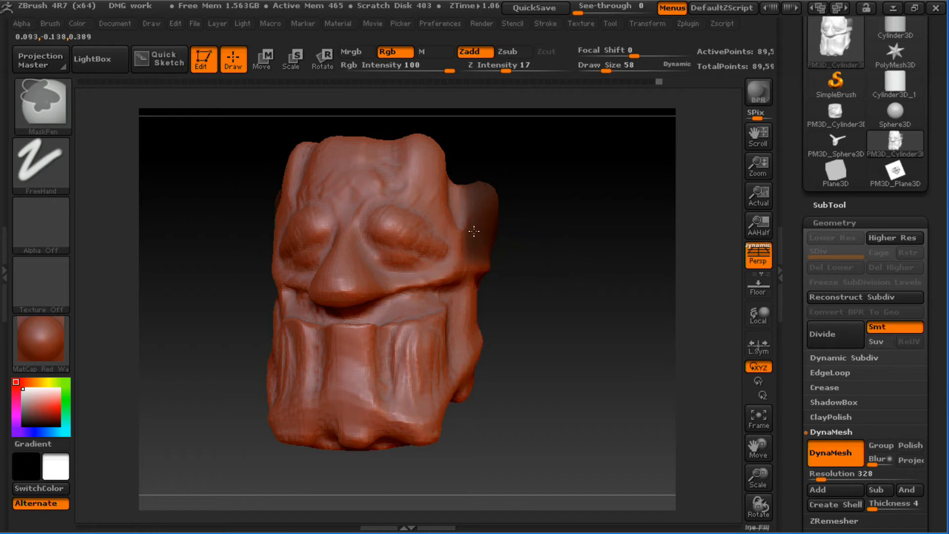
drag(554, 253, 529, 248)
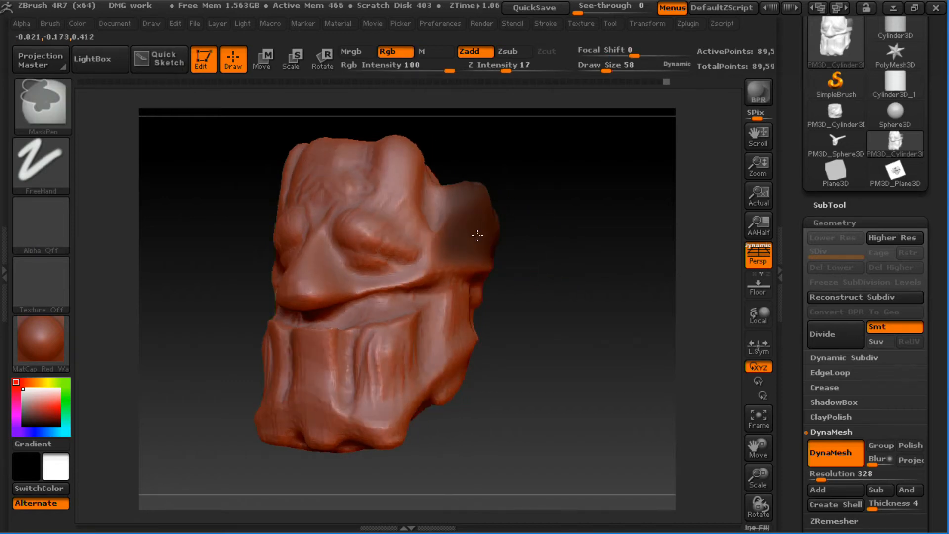
key(ctrl)
ctrl+click(566, 257)
- Pull the ears outward and upward into tall pointed shapes with the Move brush at draw sizes 579 and 458
key(b)
key(m)
key(v)
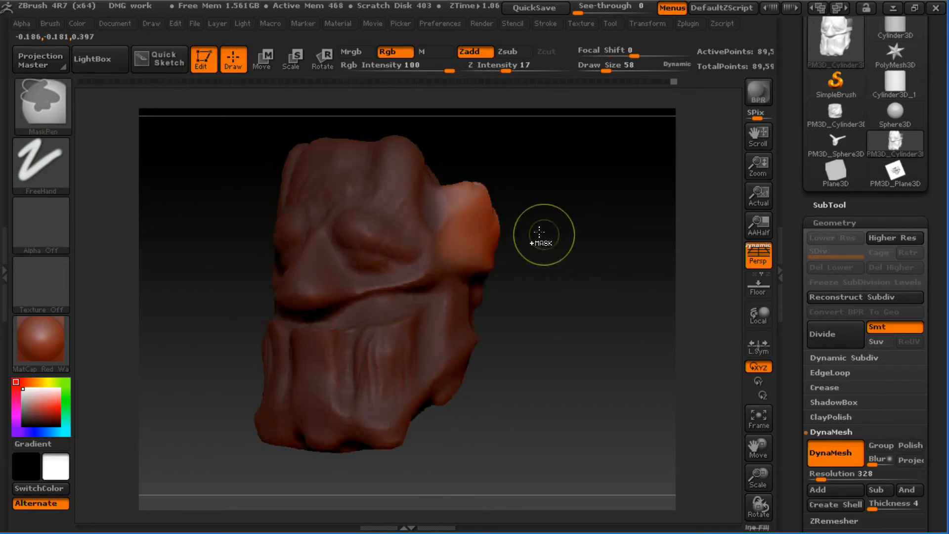
key(s)
drag(489, 227, 523, 214)
mouse_move(481, 197)
mouse_down()
mouse_move(513, 157)
mouse_move(494, 179)
mouse_up()
drag(520, 261, 548, 264)
mouse_move(491, 237)
mouse_down()
mouse_move(513, 248)
mouse_move(508, 263)
mouse_move(536, 244)
mouse_move(532, 233)
mouse_move(549, 266)
mouse_move(529, 267)
mouse_move(478, 228)
mouse_move(466, 163)
mouse_up()
key(s)
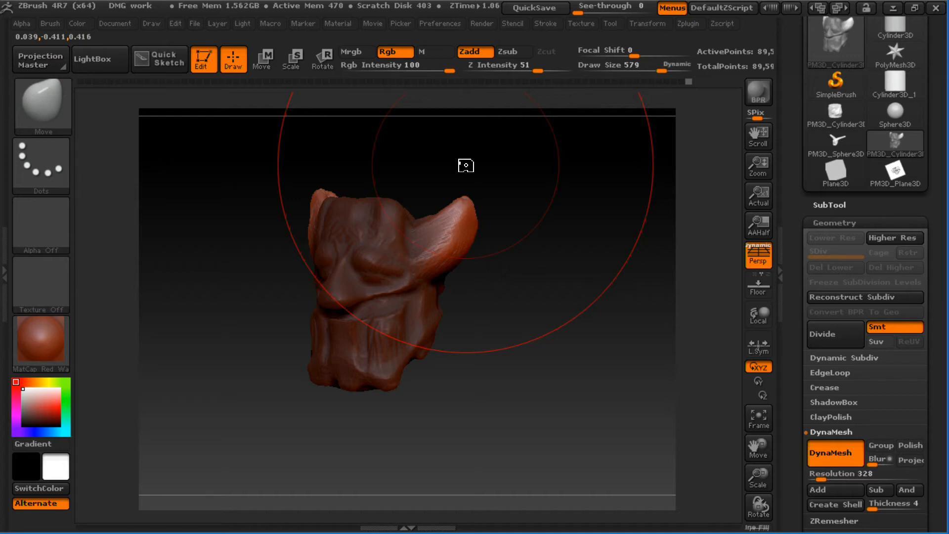
mouse_move(466, 167)
mouse_down()
mouse_move(542, 286)
mouse_move(461, 232)
mouse_move(451, 252)
mouse_move(460, 273)
mouse_move(430, 310)
mouse_move(455, 320)
mouse_move(426, 264)
mouse_move(455, 193)
mouse_move(461, 267)
mouse_move(512, 234)
mouse_move(494, 212)
mouse_move(349, 133)
mouse_move(435, 218)
mouse_move(539, 251)
mouse_move(470, 232)
mouse_move(519, 251)
mouse_move(498, 275)
mouse_move(594, 228)
mouse_up()
drag(465, 229, 502, 232)
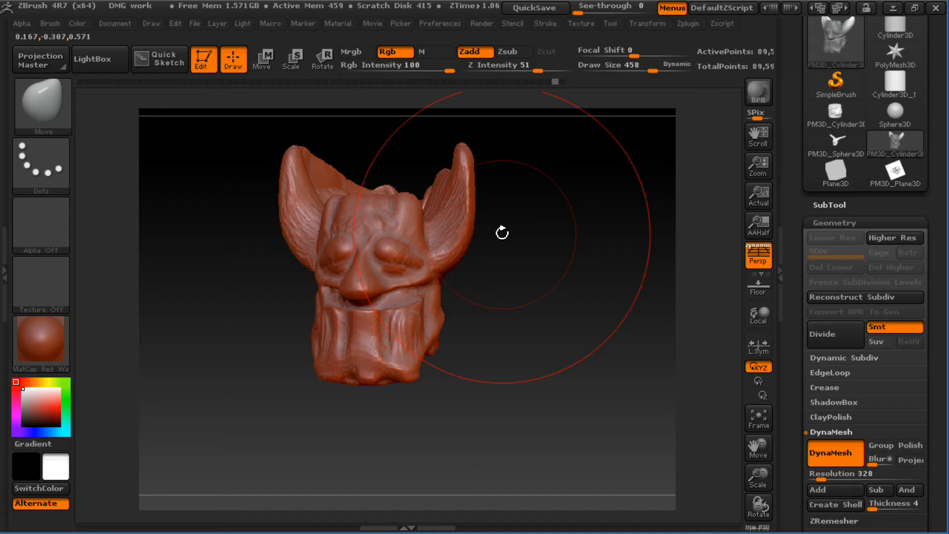
- Switch the masking brush to MaskLasso
ctrl+drag(515, 231, 417, 345)
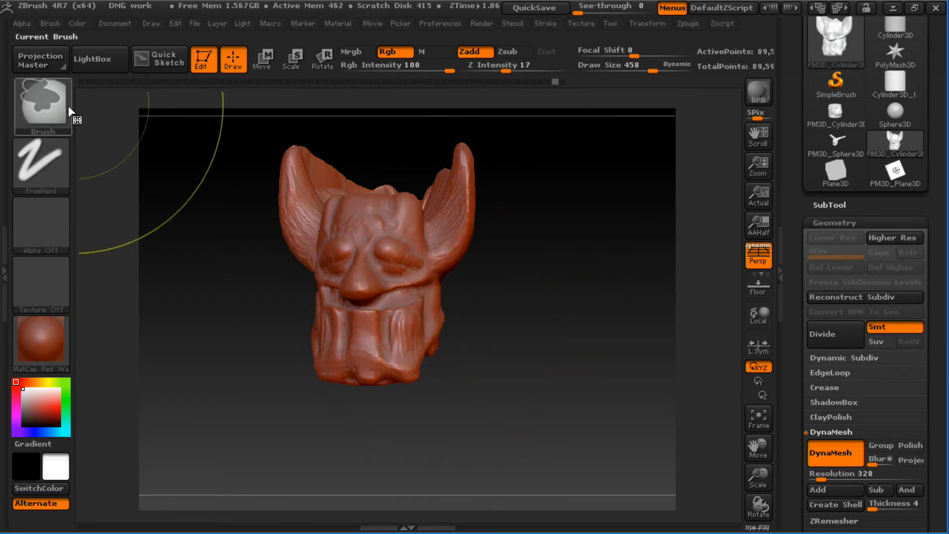
ctrl+click(46, 116)
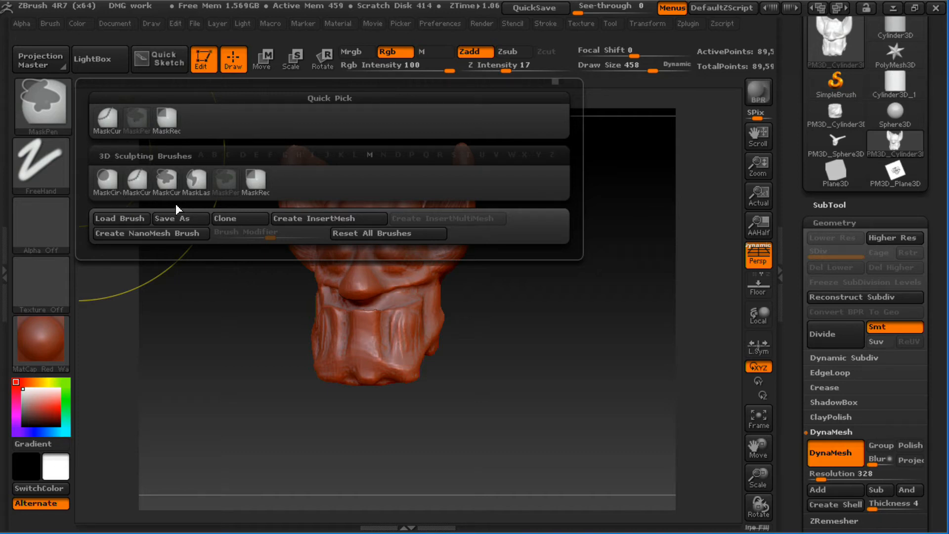
mouse_move(203, 188)
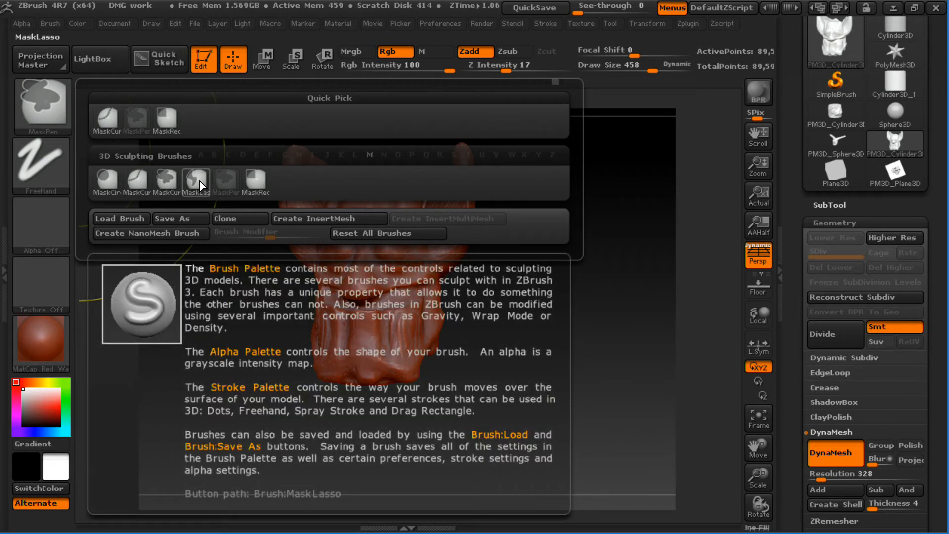
click(200, 181)
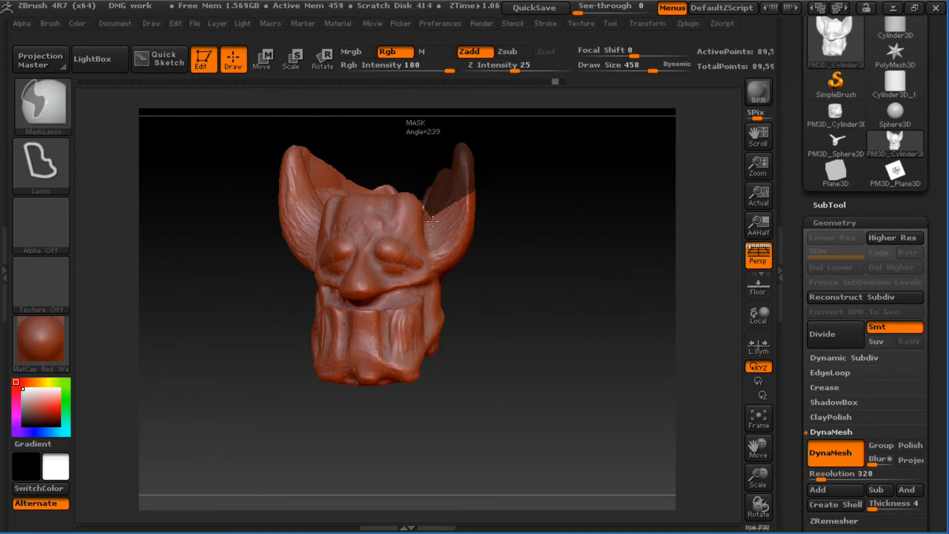
- Try freehand lasso masks over the ear and the area beside the head, and clear them
mouse_move(432, 221)
mouse_down()
mouse_move(453, 341)
mouse_move(515, 407)
mouse_move(594, 250)
mouse_up()
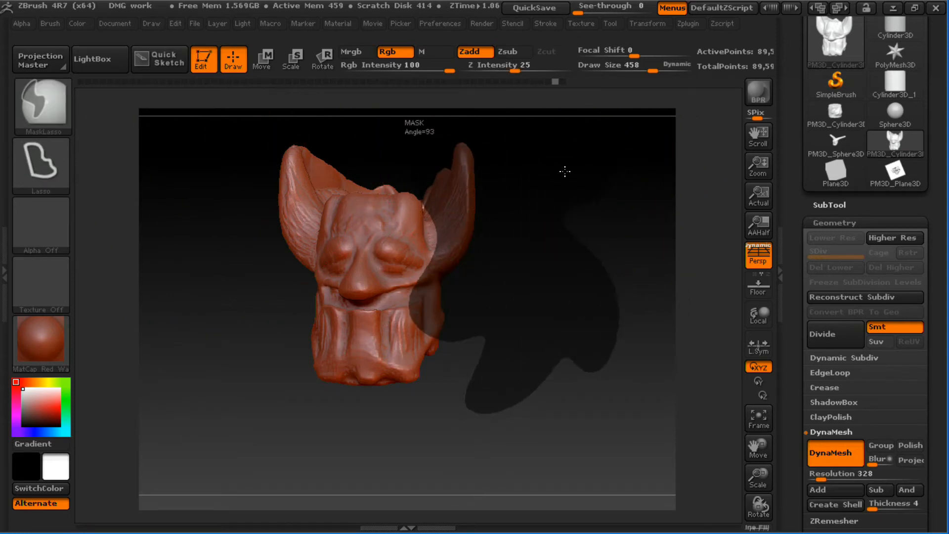
ctrl+drag(565, 172, 563, 170)
ctrl+drag(517, 284, 505, 298)
mouse_move(490, 319)
ctrl+mouse_down()
mouse_move(459, 293)
mouse_move(322, 399)
mouse_move(515, 468)
mouse_move(527, 277)
ctrl+mouse_up()
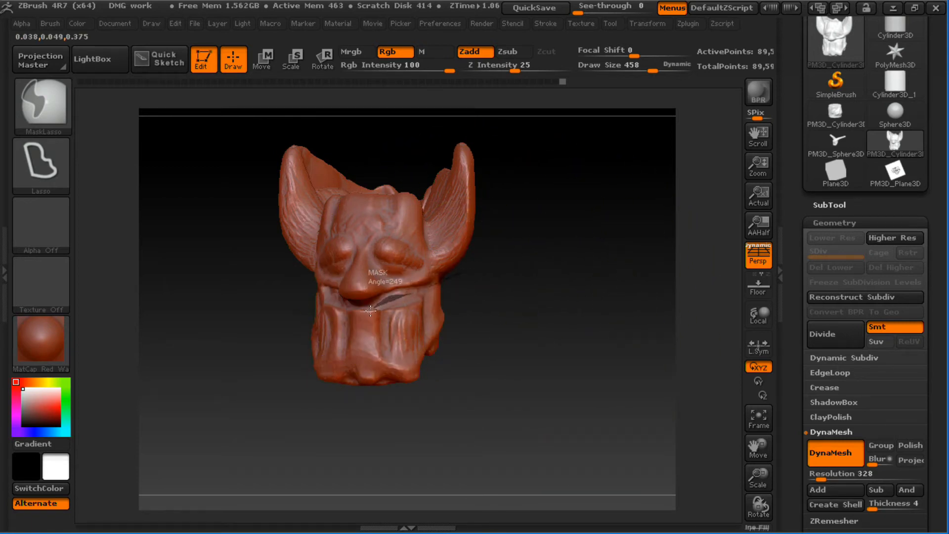
- Lasso-mask the lower jaw from the mouth line down and invert the mask so only the jaw can be edited
mouse_move(371, 311)
ctrl+mouse_down()
mouse_move(458, 425)
mouse_move(478, 403)
ctrl+mouse_up()
mouse_move(475, 306)
ctrl+mouse_down()
mouse_move(357, 308)
mouse_move(483, 414)
mouse_move(486, 401)
ctrl+mouse_up()
mouse_move(586, 321)
mouse_down()
mouse_move(505, 318)
mouse_move(574, 309)
mouse_move(570, 339)
mouse_up()
ctrl+click(549, 317)
- Rotate the lower jaw open and move it downward with the transpose line, and return to sculpting
key(r)
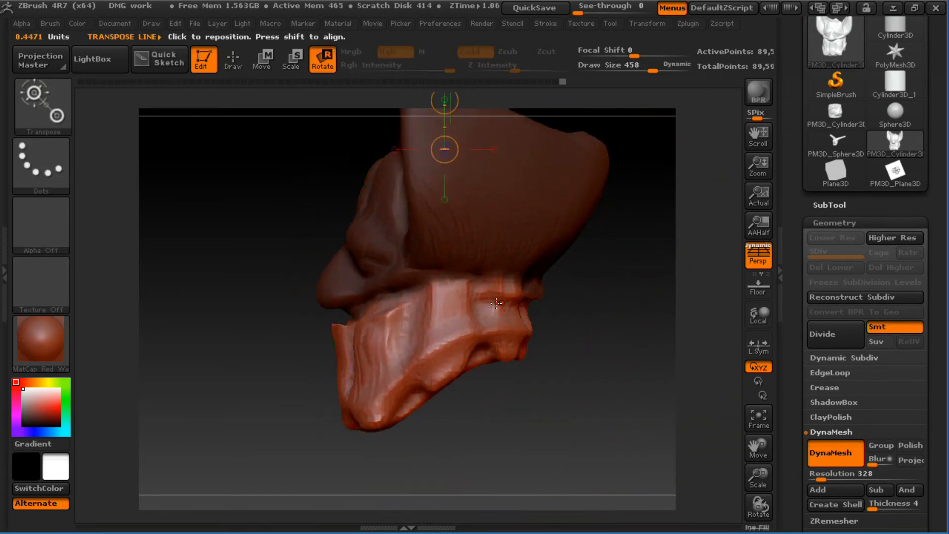
mouse_move(500, 271)
mouse_down()
mouse_move(380, 360)
mouse_move(414, 381)
mouse_move(412, 360)
mouse_move(430, 373)
mouse_up()
key(w)
drag(453, 306, 450, 336)
key(t)
key(t)
- Clear the mask and remesh the stretched jaw with DynaMesh
mouse_move(589, 321)
mouse_down()
mouse_move(631, 314)
mouse_move(634, 301)
mouse_move(399, 335)
mouse_up()
ctrl+click(629, 314)
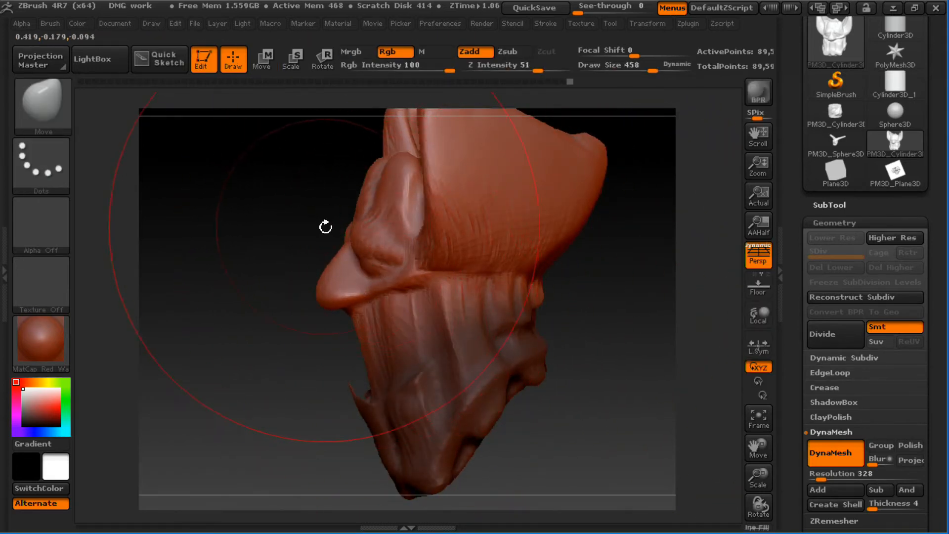
ctrl+drag(600, 309, 630, 328)
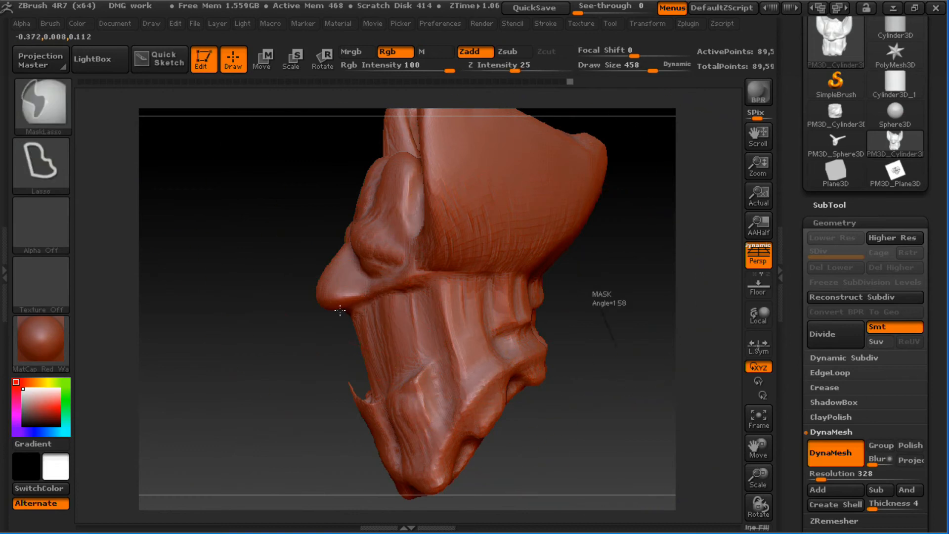
- Lasso-mask the front of the mouth between nose and lower lip and invert the mask
ctrl+drag(322, 316, 358, 300)
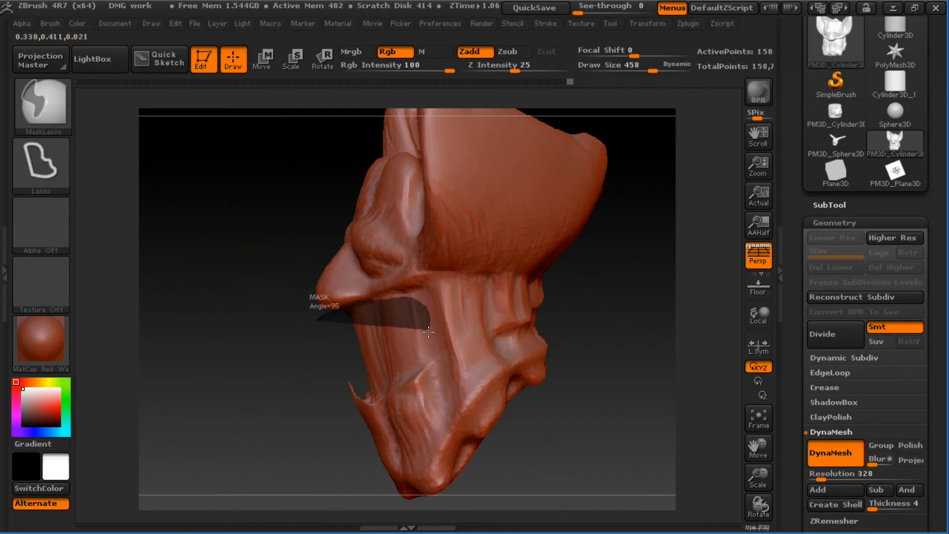
ctrl+drag(383, 384, 295, 383)
ctrl+click(636, 327)
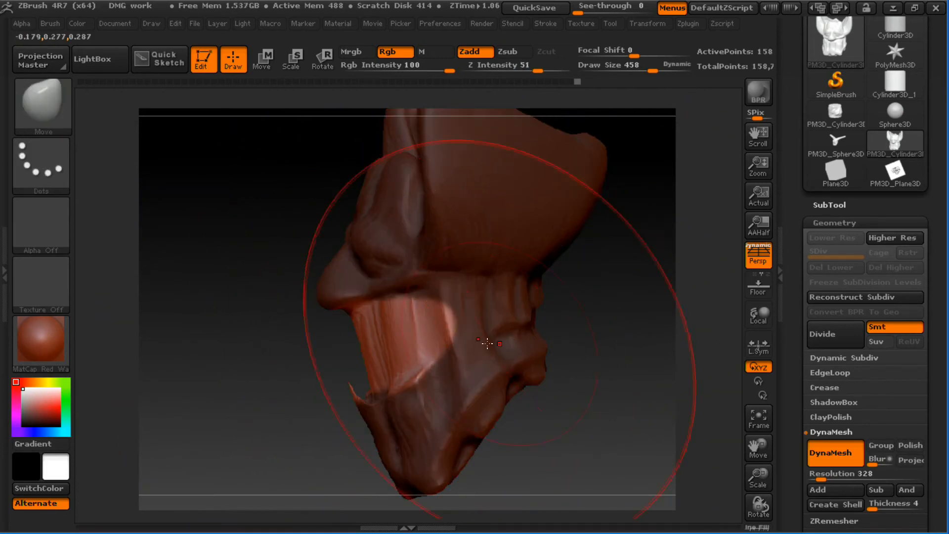
- Push the front of the mouth back into the head with the Move brush to hollow out an open mouth
key(s)
mouse_move(389, 342)
mouse_down()
mouse_move(421, 338)
mouse_move(405, 333)
mouse_up()
key(s)
drag(237, 381, 341, 377)
key(s)
drag(555, 323, 503, 319)
mouse_move(569, 297)
mouse_down()
mouse_move(495, 321)
mouse_move(585, 313)
mouse_up()
drag(525, 318, 505, 312)
key(s)
- Remesh the hollowed mouth with DynaMesh
mouse_move(595, 330)
mouse_down()
mouse_move(631, 324)
mouse_move(604, 278)
mouse_move(555, 302)
mouse_move(574, 323)
mouse_move(569, 368)
mouse_move(585, 353)
mouse_move(579, 379)
mouse_up()
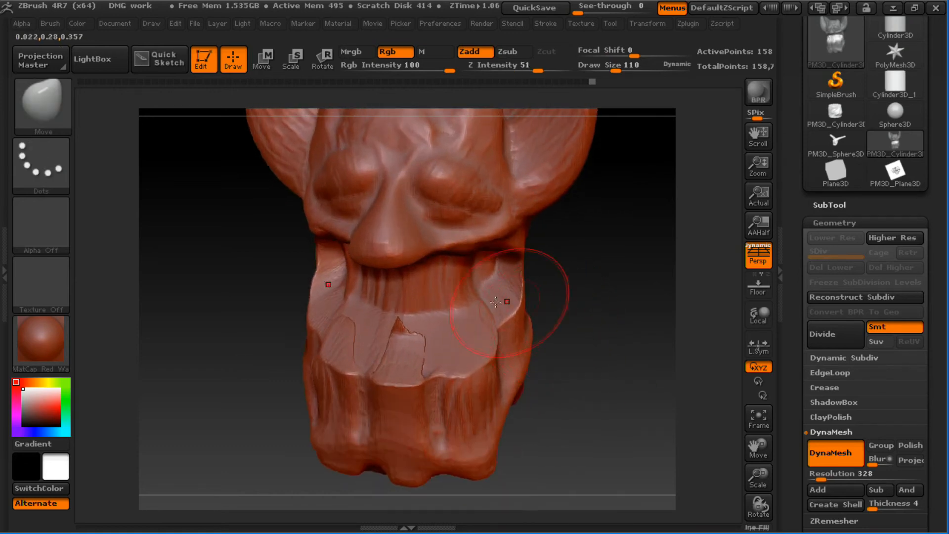
key(ctrl)
ctrl+drag(222, 367, 294, 475)
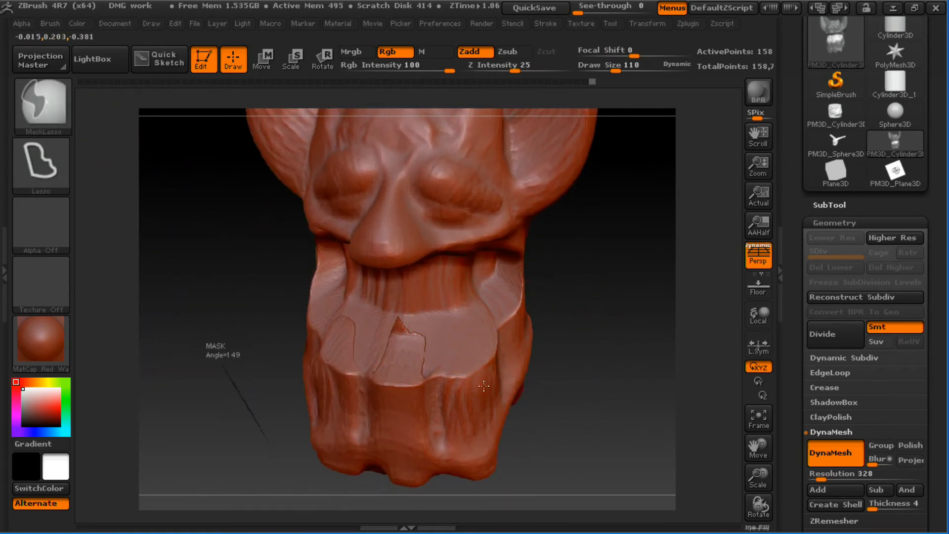
- Build up clay over the stray flap inside the lower lip with ClayBuildup at draw size 55 and smooth it
drag(604, 301, 644, 360)
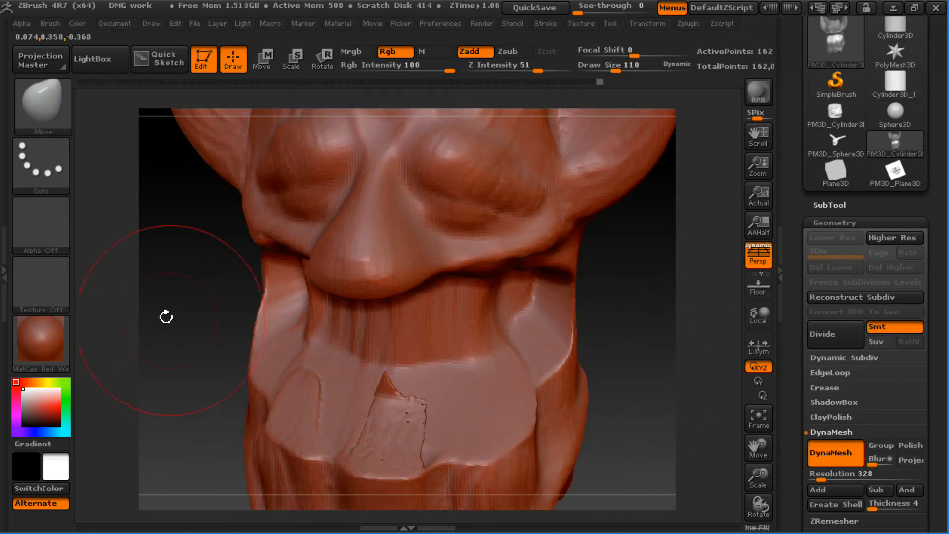
alt+drag(166, 317, 214, 278)
drag(336, 324, 197, 354)
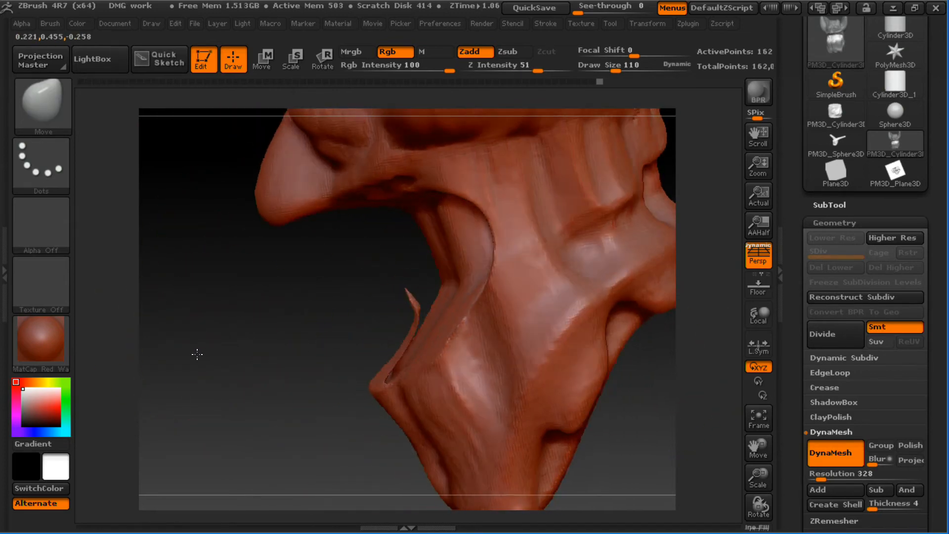
alt+drag(260, 369, 264, 450)
mouse_move(235, 386)
alt+mouse_down()
mouse_move(393, 211)
mouse_move(290, 373)
mouse_move(295, 344)
mouse_move(348, 349)
mouse_move(282, 350)
mouse_move(347, 390)
alt+mouse_up()
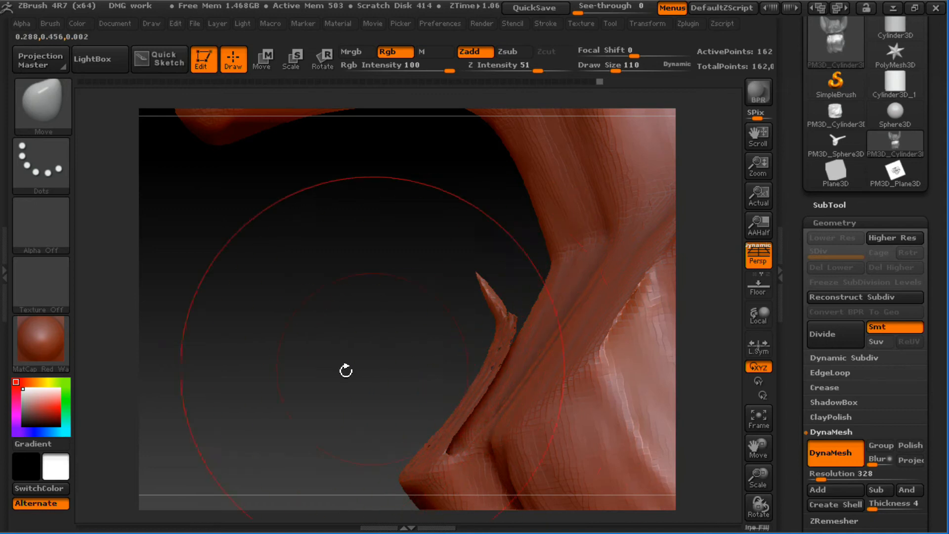
mouse_move(346, 370)
mouse_down()
mouse_move(250, 356)
mouse_move(328, 312)
mouse_move(328, 303)
mouse_move(290, 324)
mouse_move(285, 317)
mouse_move(310, 329)
mouse_move(284, 277)
mouse_move(318, 257)
mouse_move(284, 345)
mouse_move(332, 367)
mouse_up()
key(b)
key(c)
key(b)
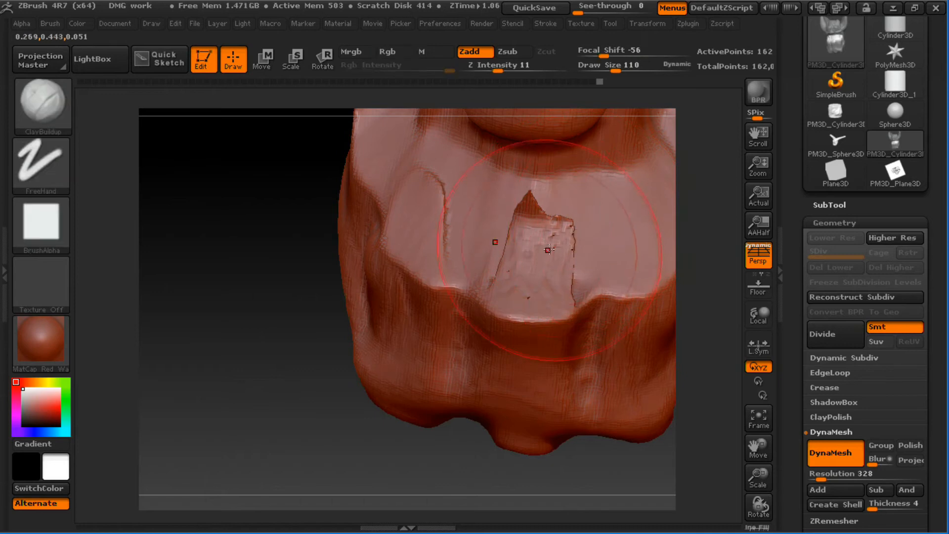
drag(575, 258, 596, 279)
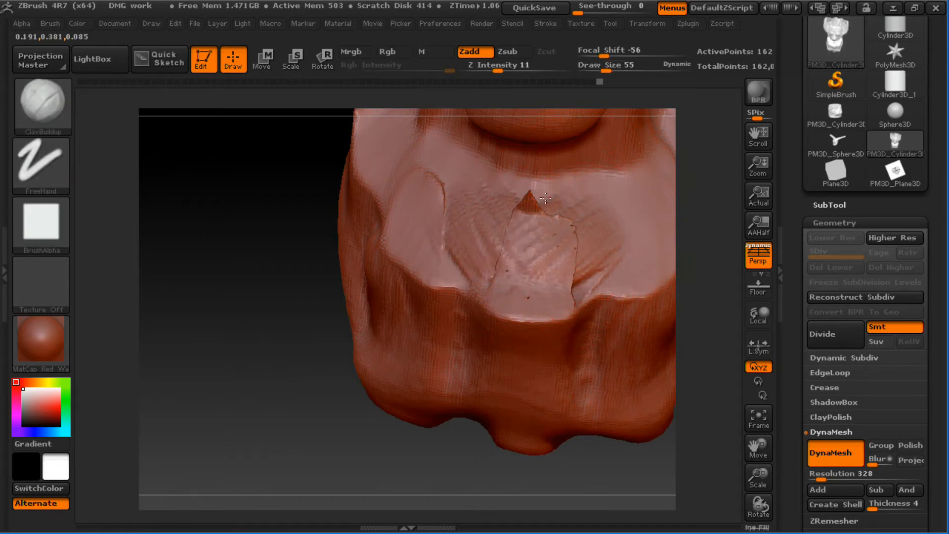
drag(545, 199, 556, 198)
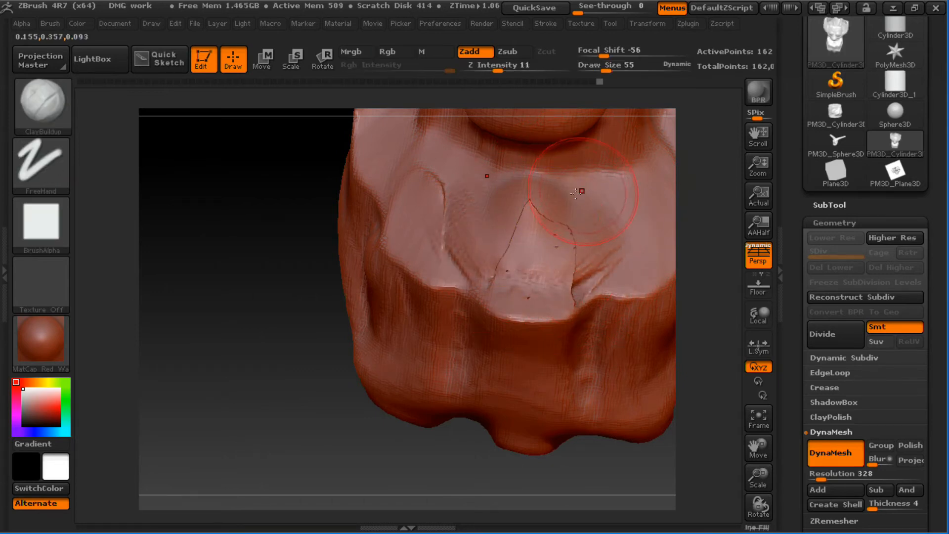
- Flatten the patch behind the lower lip with the hPolish brush at draw size 55
key(b)
key(h)
key(p)
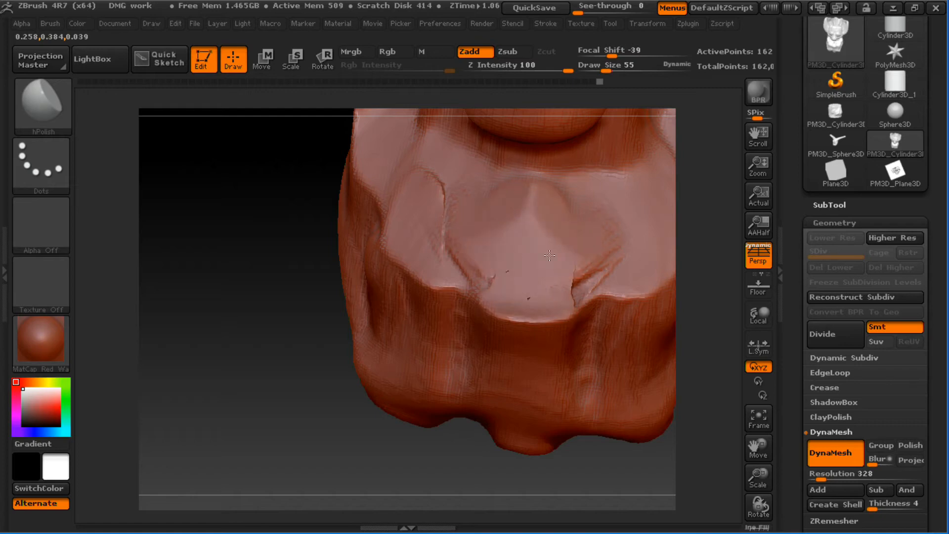
drag(549, 255, 565, 269)
- Check the wireframe around the lower lip and remesh the head with DynaMesh
key(shift+f)
drag(705, 301, 677, 271)
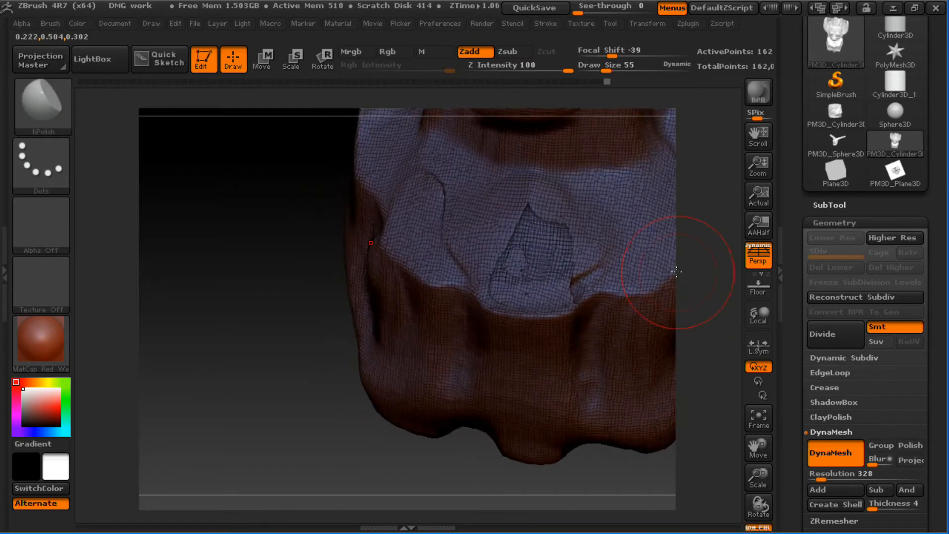
key(shift+f)
key(ctrl)
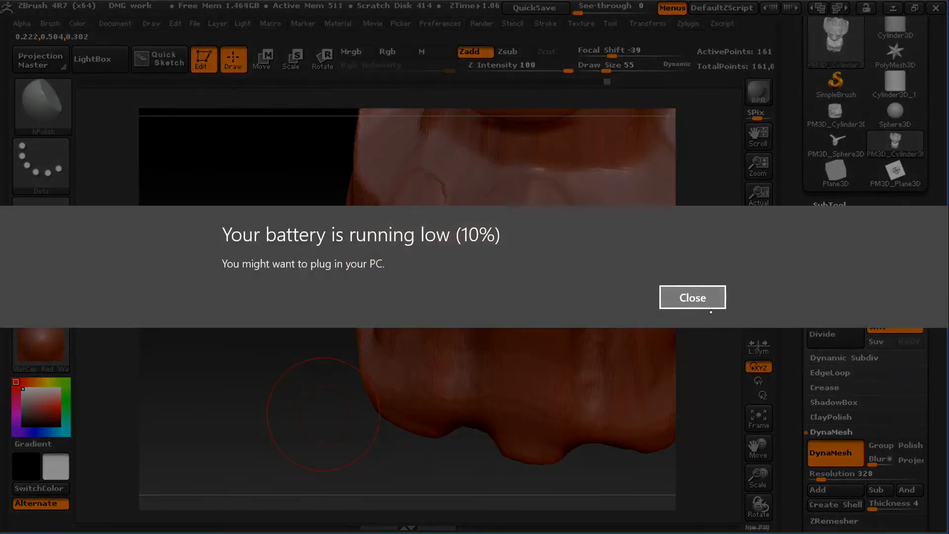
- Dismiss the battery notice, flatten the ragged holes behind the lower lip with hPolish at draw size 55, and remesh with DynaMesh
click(704, 290)
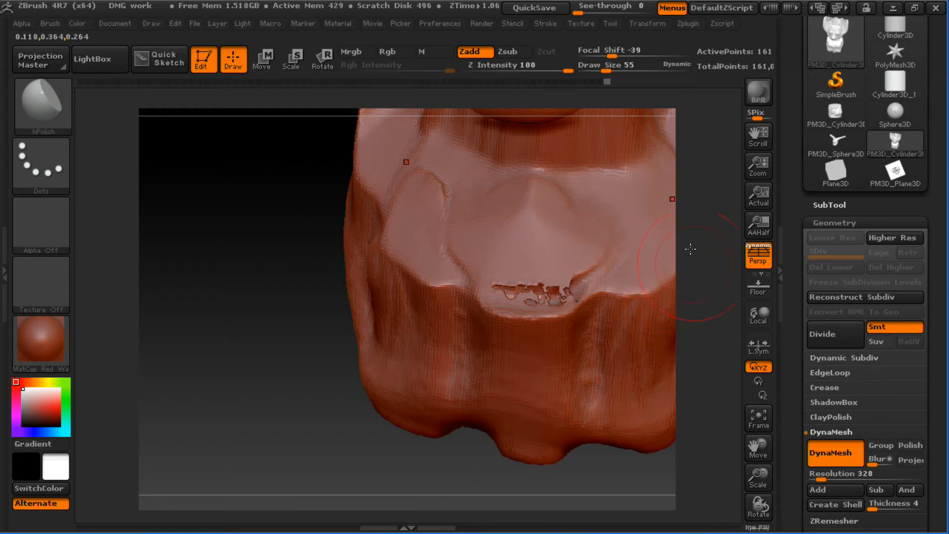
alt+drag(667, 278, 606, 288)
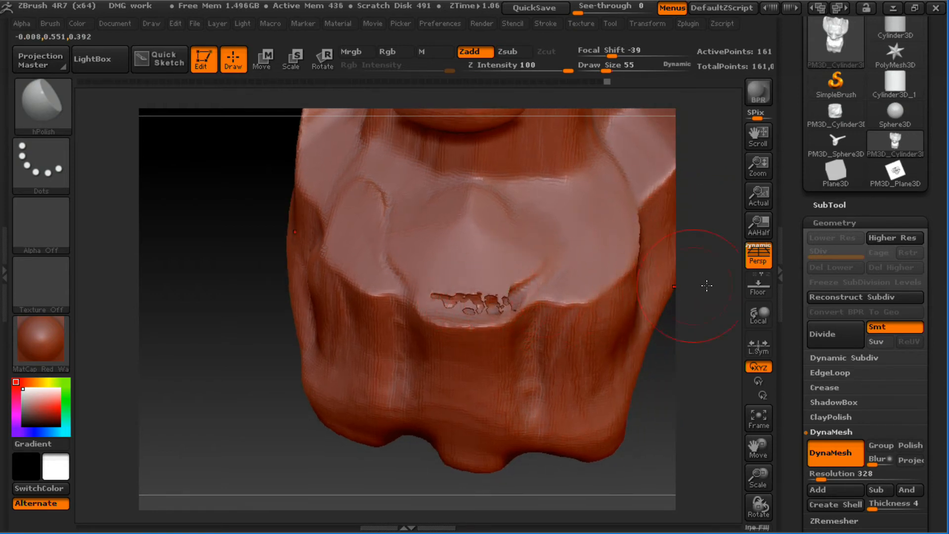
drag(707, 286, 470, 287)
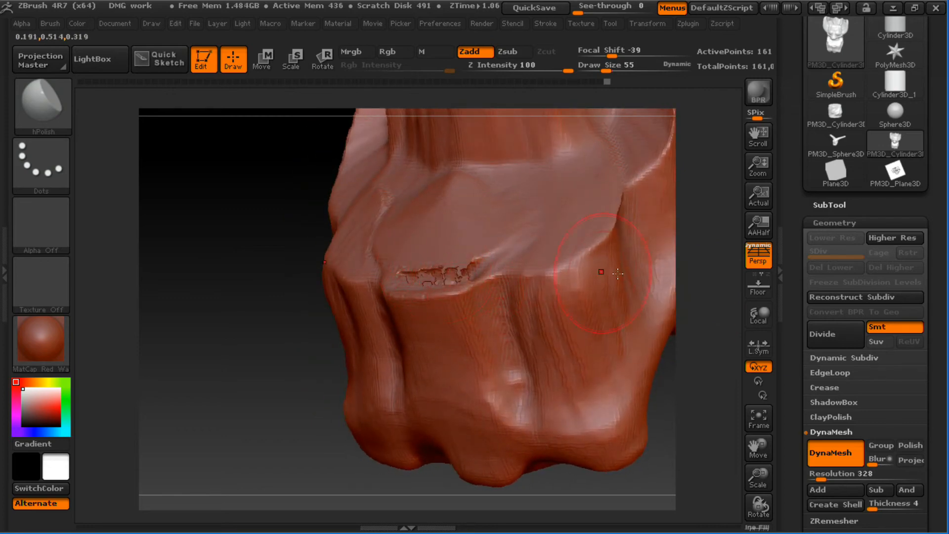
drag(692, 271, 712, 269)
alt+drag(197, 310, 195, 402)
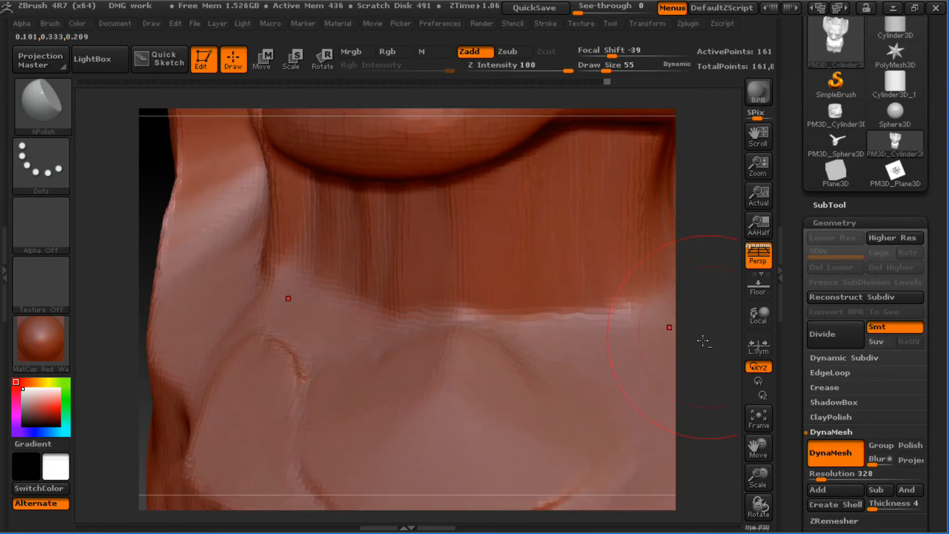
mouse_move(703, 341)
mouse_down()
mouse_move(688, 190)
mouse_move(553, 326)
mouse_up()
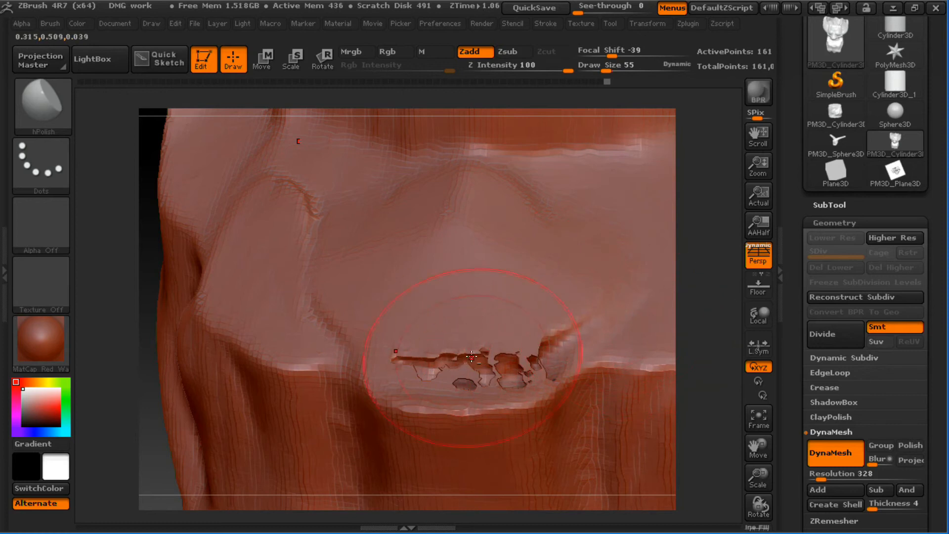
mouse_move(472, 357)
mouse_down()
mouse_move(415, 360)
mouse_move(514, 356)
mouse_move(514, 376)
mouse_move(494, 381)
mouse_move(499, 371)
mouse_move(496, 393)
mouse_up()
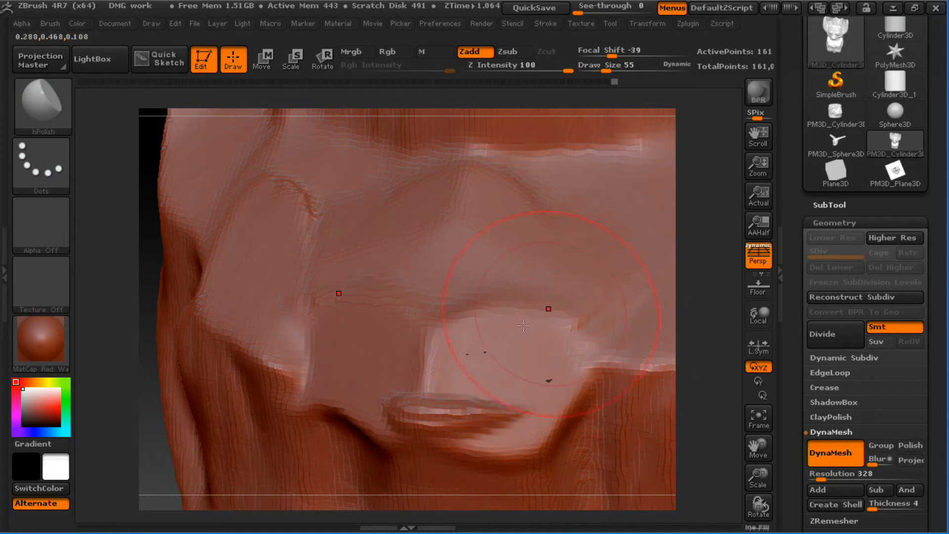
ctrl+drag(152, 328, 154, 336)
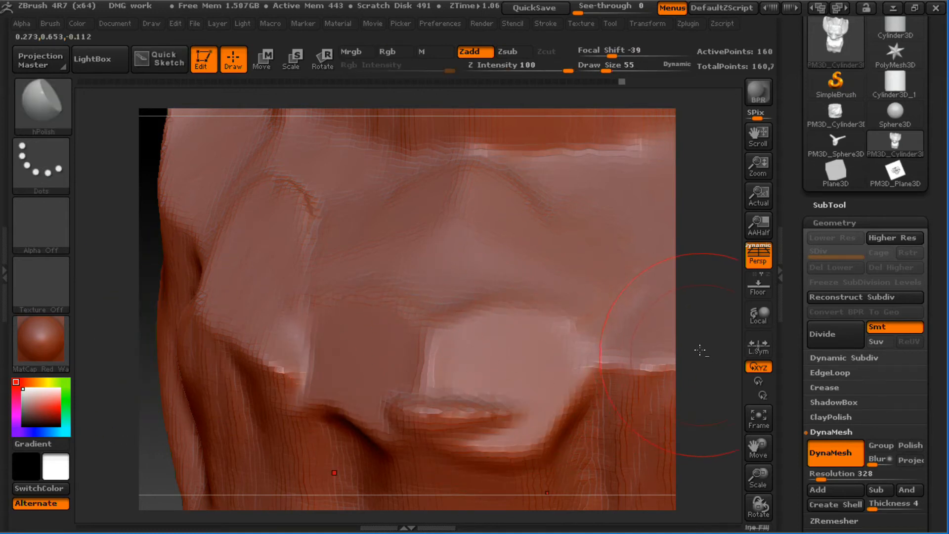
alt+drag(701, 350, 707, 222)
alt+drag(702, 274, 635, 489)
drag(654, 305, 544, 271)
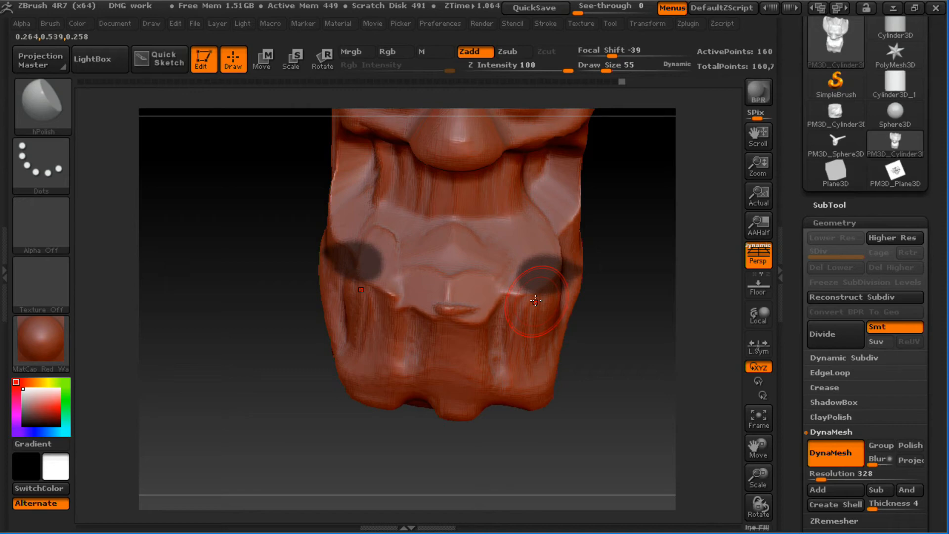
mouse_move(615, 336)
mouse_down()
mouse_move(551, 338)
mouse_move(488, 324)
mouse_up()
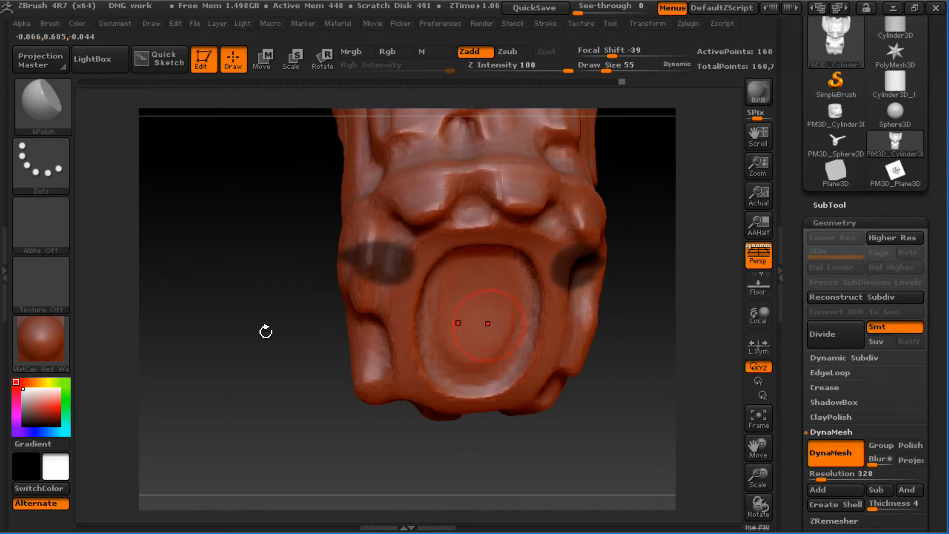
drag(266, 332, 323, 389)
ctrl+drag(322, 388, 369, 410)
- Mask the upper ends of the lower teeth with the MaskPen brush and invert the mask
drag(536, 362, 642, 356)
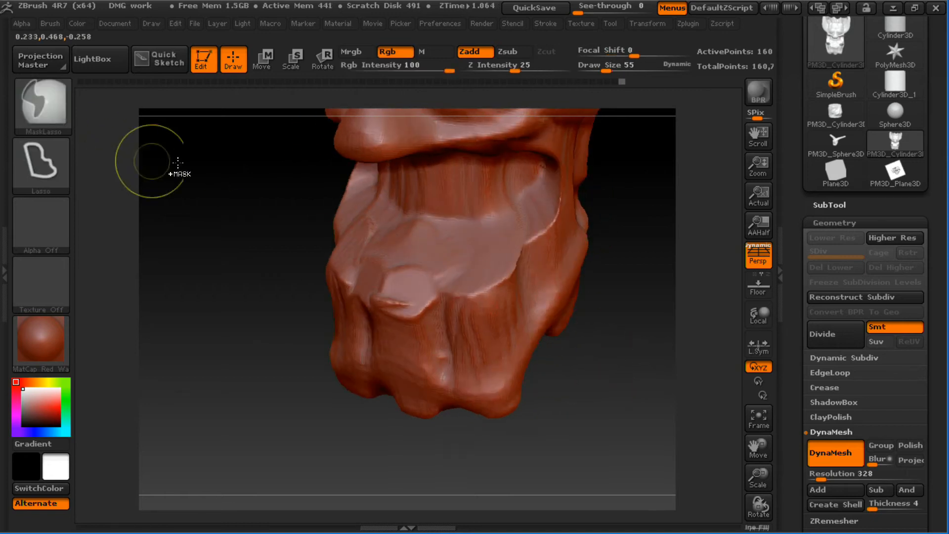
click(41, 101)
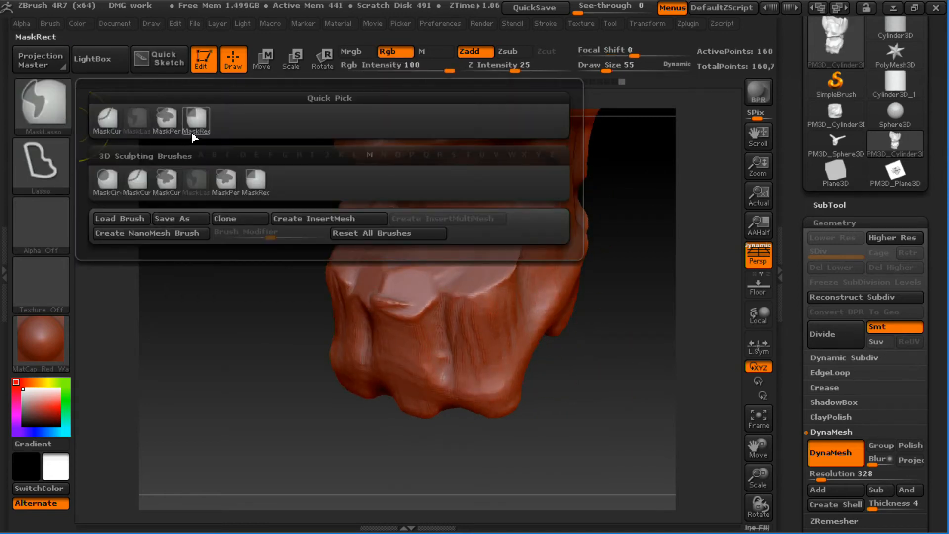
click(229, 185)
mouse_move(487, 275)
ctrl+mouse_down()
mouse_move(499, 285)
mouse_move(492, 290)
ctrl+mouse_up()
mouse_move(425, 291)
ctrl+mouse_down()
mouse_move(408, 295)
mouse_move(418, 292)
ctrl+mouse_up()
ctrl+click(654, 304)
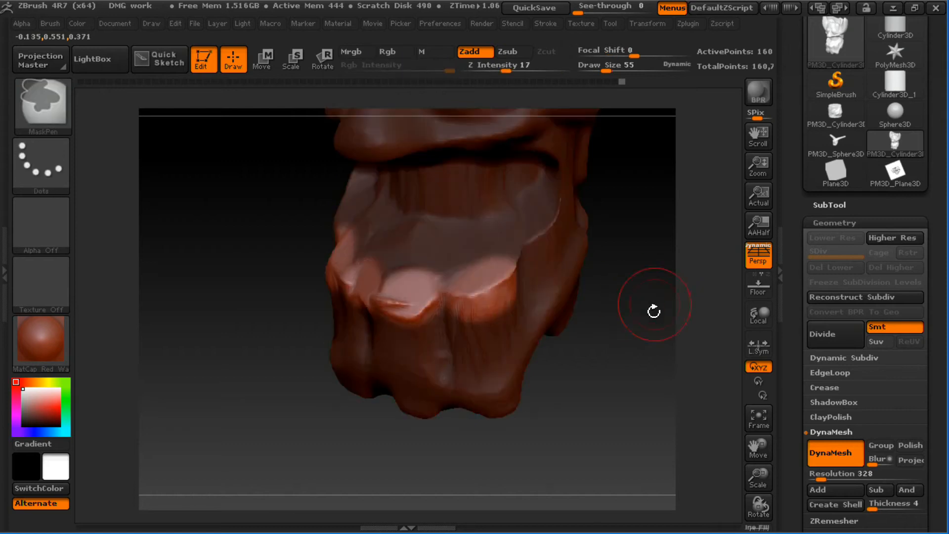
- Pull the unmasked lower teeth upward with the Move brush at draw size 185, clear the mask and remesh with DynaMesh
drag(654, 304, 648, 229)
key(b)
key(m)
key(v)
key(s)
drag(464, 297, 484, 296)
drag(473, 247, 462, 207)
drag(398, 276, 388, 228)
drag(297, 351, 355, 341)
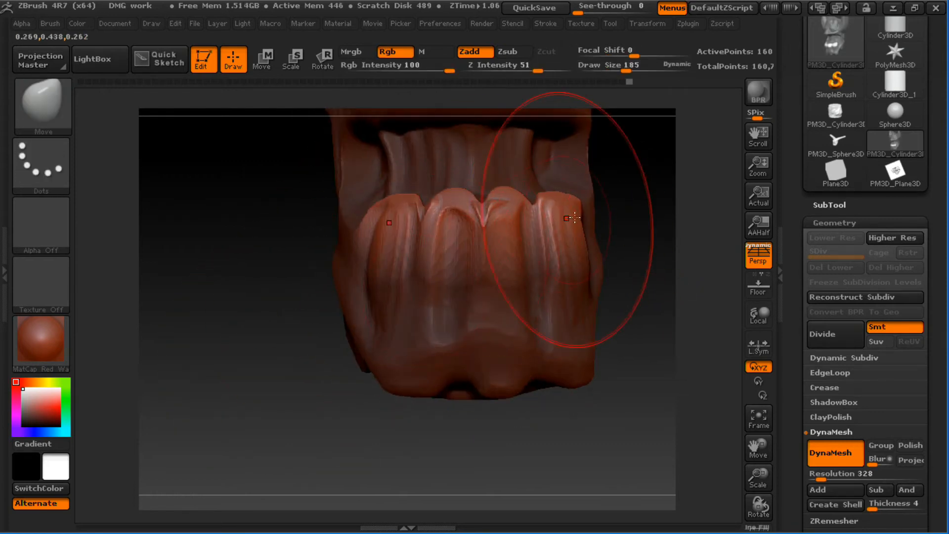
drag(575, 218, 591, 210)
ctrl+drag(647, 222, 659, 259)
ctrl+drag(654, 243, 668, 322)
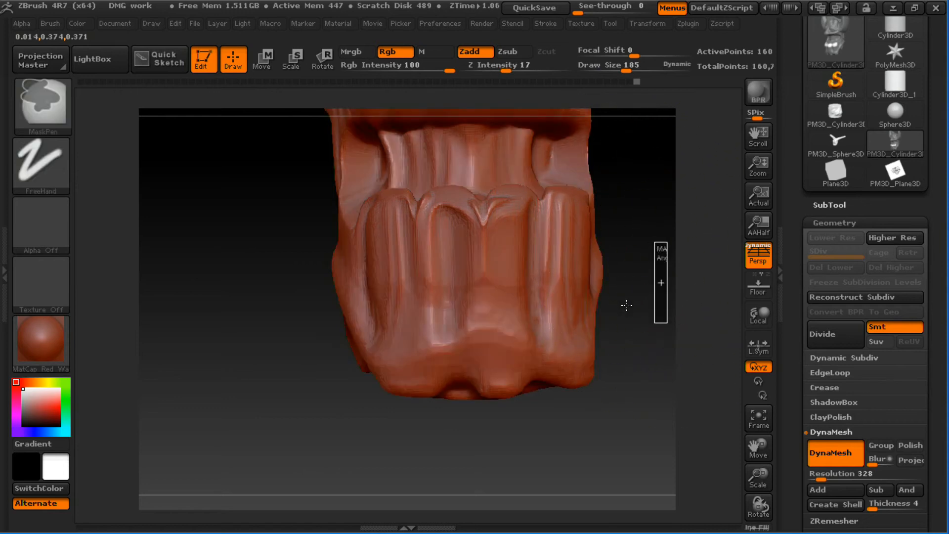
- Build up clay on the front of the lower teeth with ClayBuildup at draw size 93
key(b)
key(c)
key(b)
key(s)
mouse_move(445, 243)
mouse_down()
mouse_move(433, 242)
mouse_move(448, 224)
mouse_move(449, 282)
mouse_up()
mouse_move(628, 303)
mouse_down()
mouse_move(617, 284)
mouse_move(618, 239)
mouse_move(599, 263)
mouse_move(599, 247)
mouse_move(592, 346)
mouse_move(583, 336)
mouse_up()
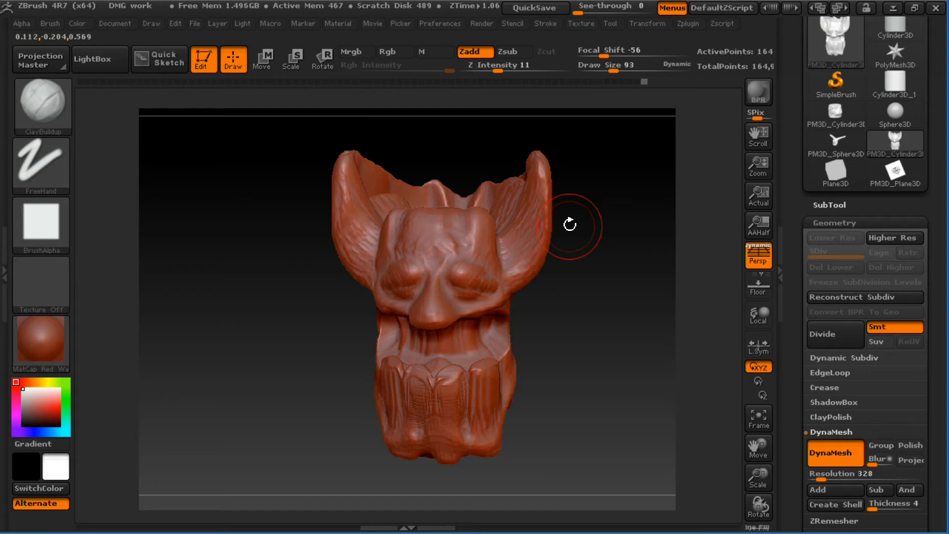
- Check the active symmetry axis in the Transform settings and open the Modify Topology options
drag(862, 198, 870, 524)
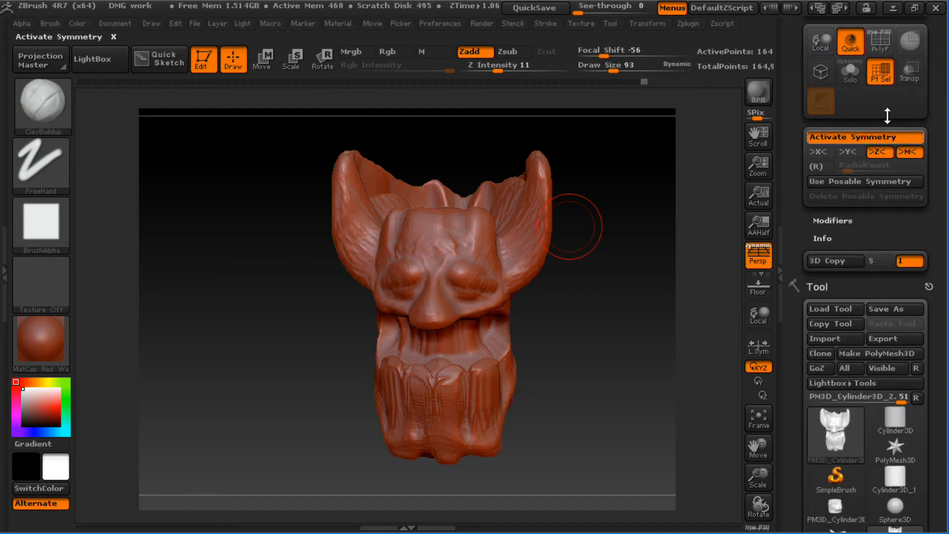
drag(938, 130, 937, 348)
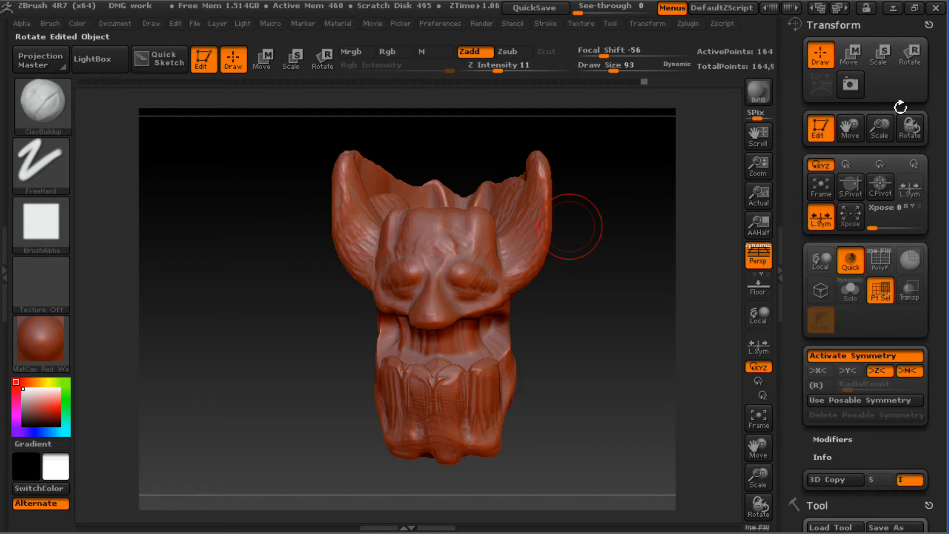
click(853, 26)
scroll(918, 39, down, 10)
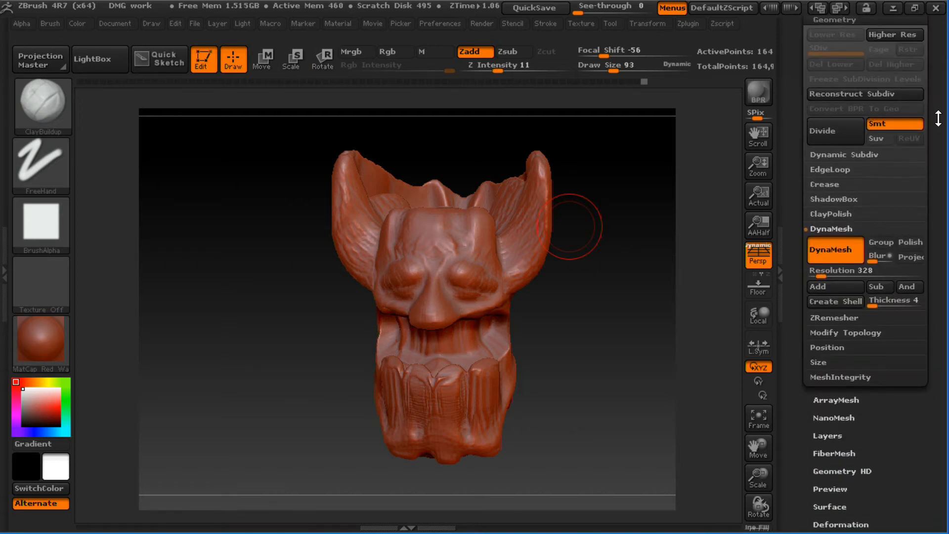
scroll(936, 34, down, 1)
drag(869, 240, 855, 280)
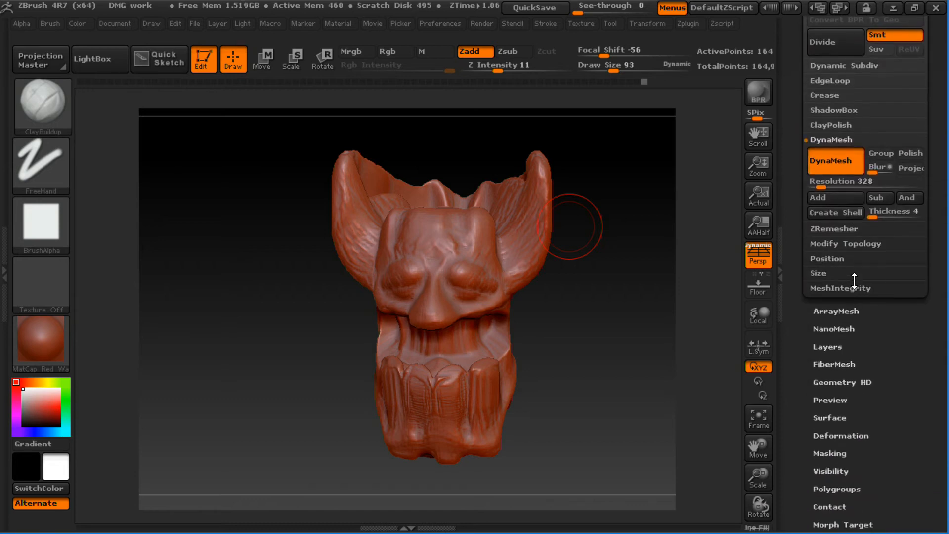
click(860, 244)
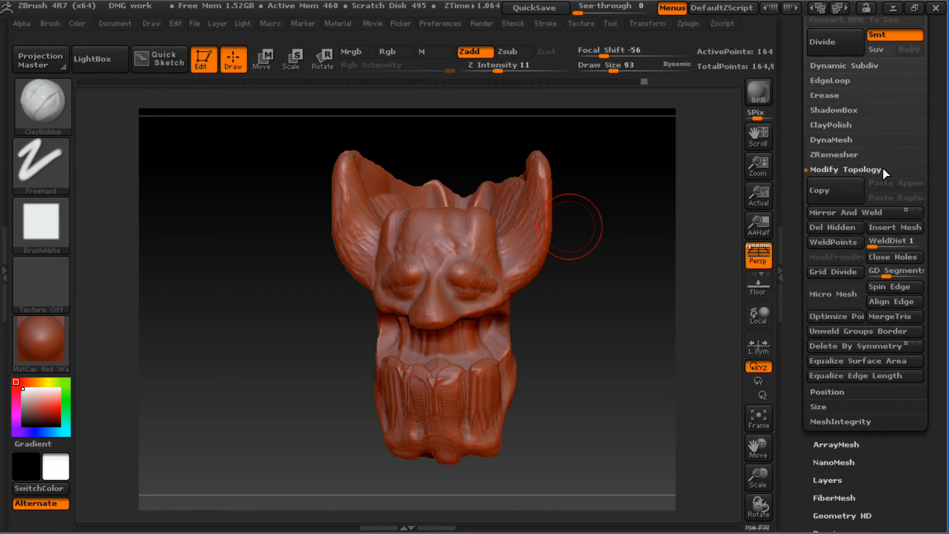
drag(930, 171, 938, 152)
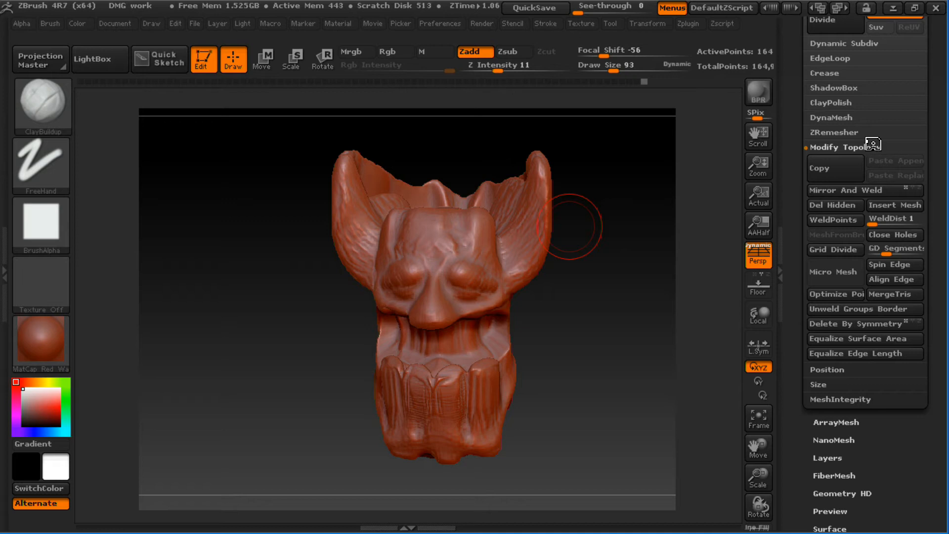
- Try Mirror And Weld on the head with the X axis enabled and undo it
click(869, 193)
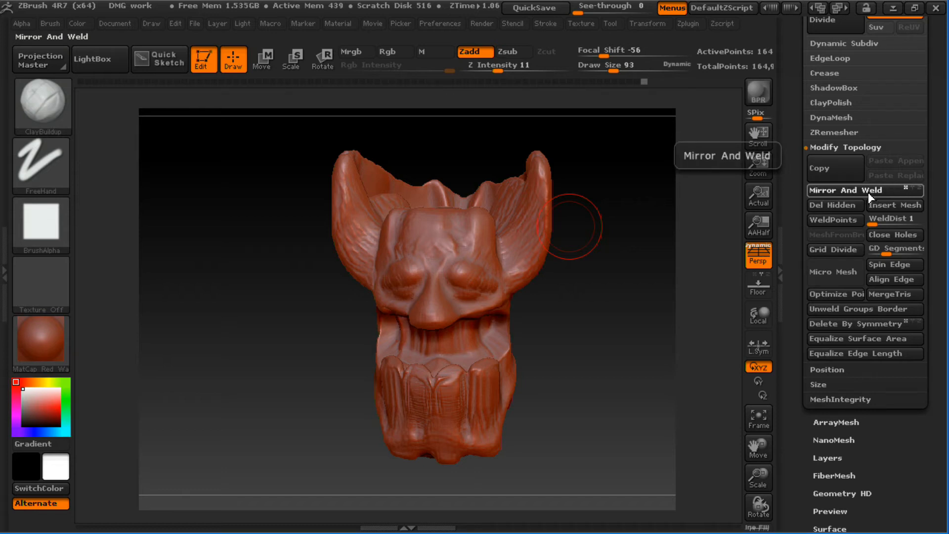
mouse_move(583, 334)
mouse_down()
mouse_move(530, 406)
mouse_move(555, 428)
mouse_move(577, 407)
mouse_move(544, 283)
mouse_move(631, 272)
mouse_move(565, 292)
mouse_move(630, 275)
mouse_move(576, 247)
mouse_move(626, 288)
mouse_move(631, 273)
mouse_move(585, 254)
mouse_move(619, 274)
mouse_move(613, 364)
mouse_move(632, 233)
mouse_move(633, 276)
mouse_move(589, 310)
mouse_move(621, 320)
mouse_move(722, 253)
mouse_up()
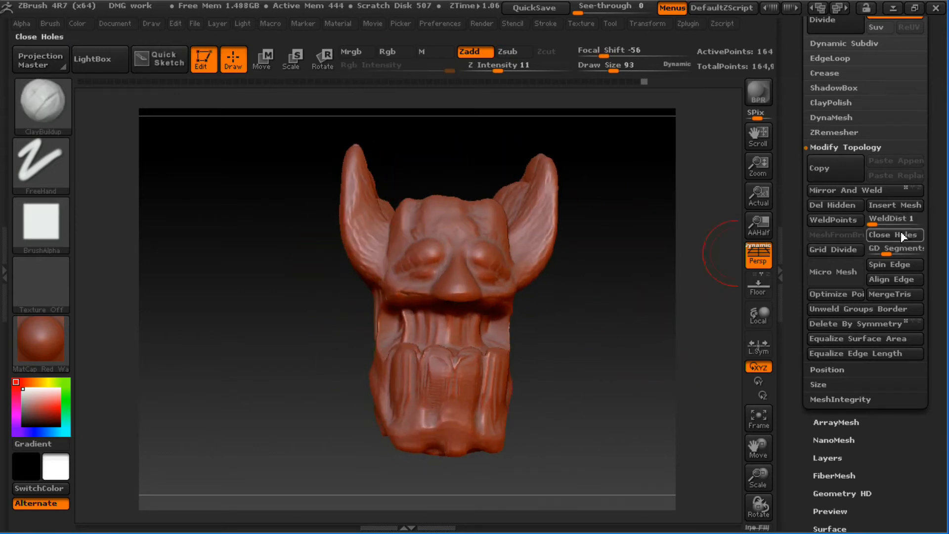
click(906, 189)
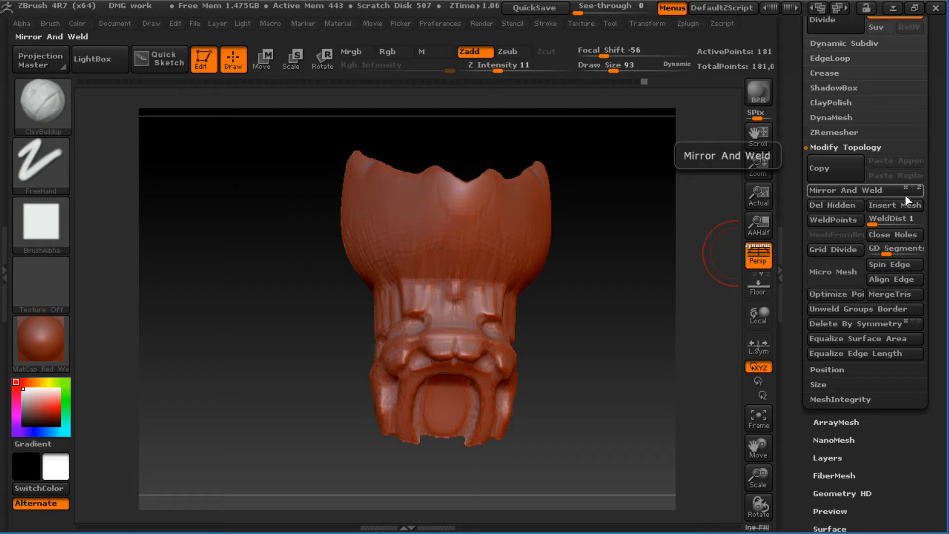
key(ctrl+z)
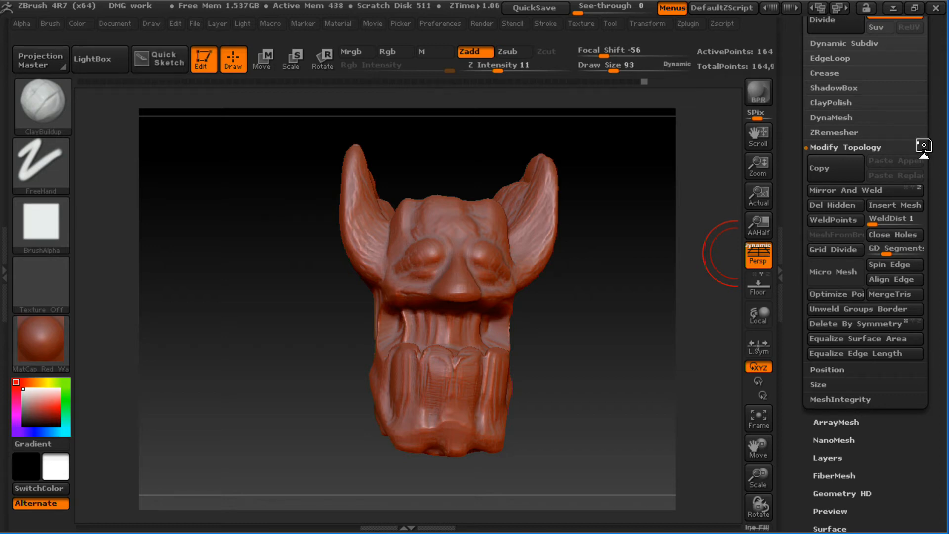
- Mirror and weld the head along the Z axis
click(853, 193)
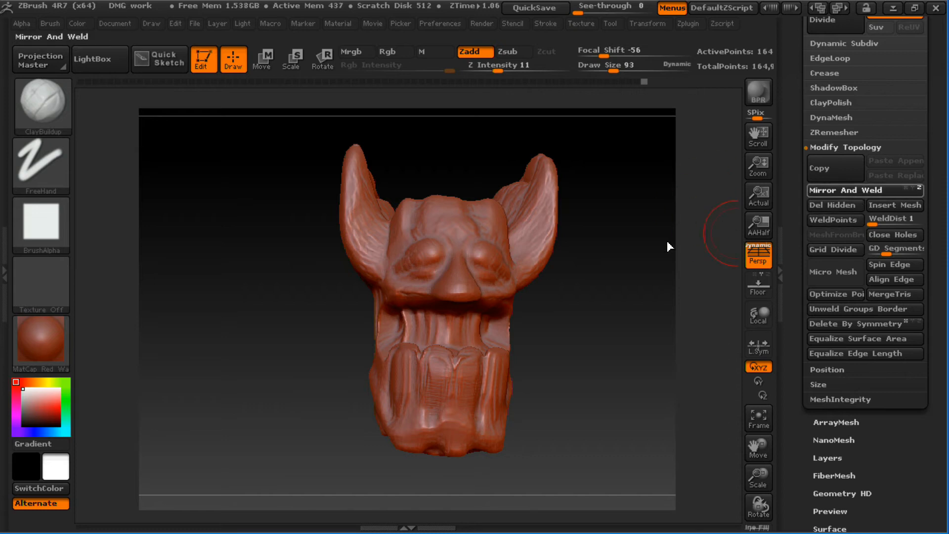
mouse_move(581, 309)
mouse_down()
mouse_move(585, 356)
mouse_move(572, 360)
mouse_move(567, 251)
mouse_move(582, 293)
mouse_move(587, 260)
mouse_up()
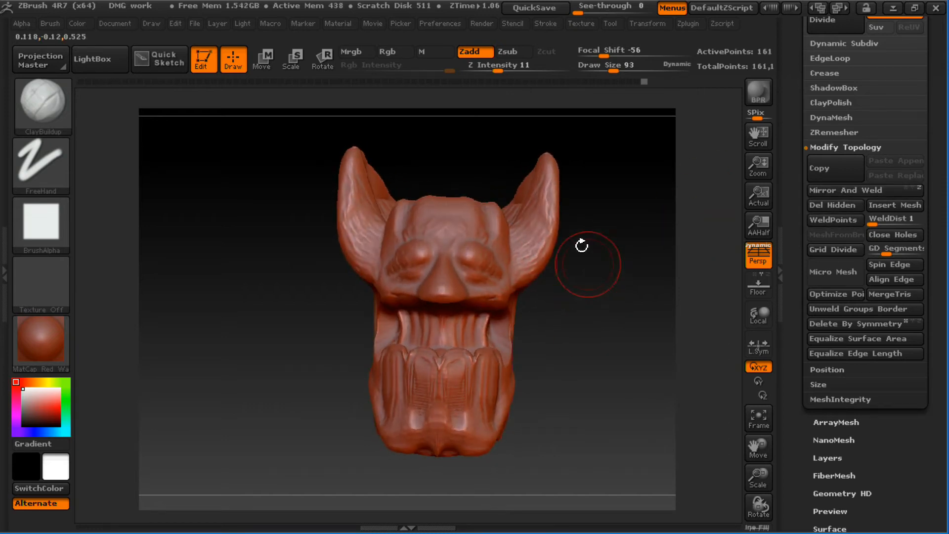
- Mask a rounded patch at the top of the forehead and invert the mask
key(ctrl)
ctrl+drag(440, 206, 472, 210)
drag(491, 149, 457, 301)
mouse_move(610, 299)
mouse_down()
mouse_move(633, 251)
mouse_move(606, 299)
mouse_up()
- Pull the unmasked forehead patch up into a tall crest with the Move brush, using draw size 145, and clear the mask
key(b)
key(m)
key(v)
key(s)
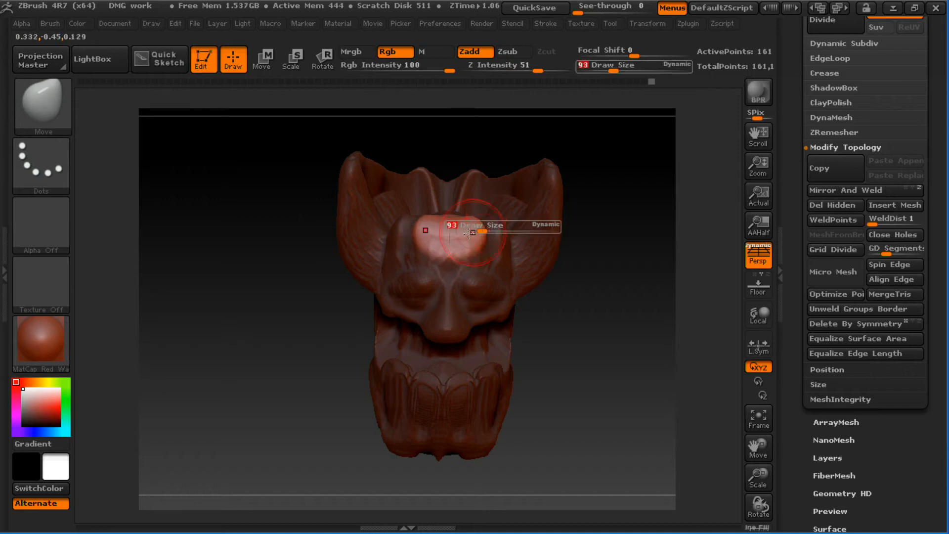
mouse_move(472, 227)
mouse_down()
mouse_move(484, 230)
mouse_move(466, 180)
mouse_move(481, 181)
mouse_up()
key(s)
drag(577, 237, 574, 210)
drag(490, 201, 482, 203)
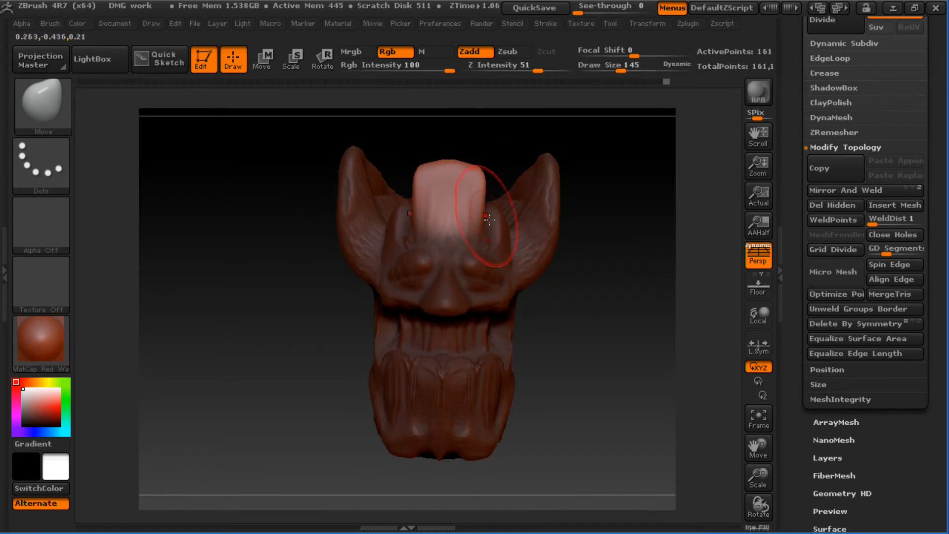
ctrl+drag(592, 324, 615, 371)
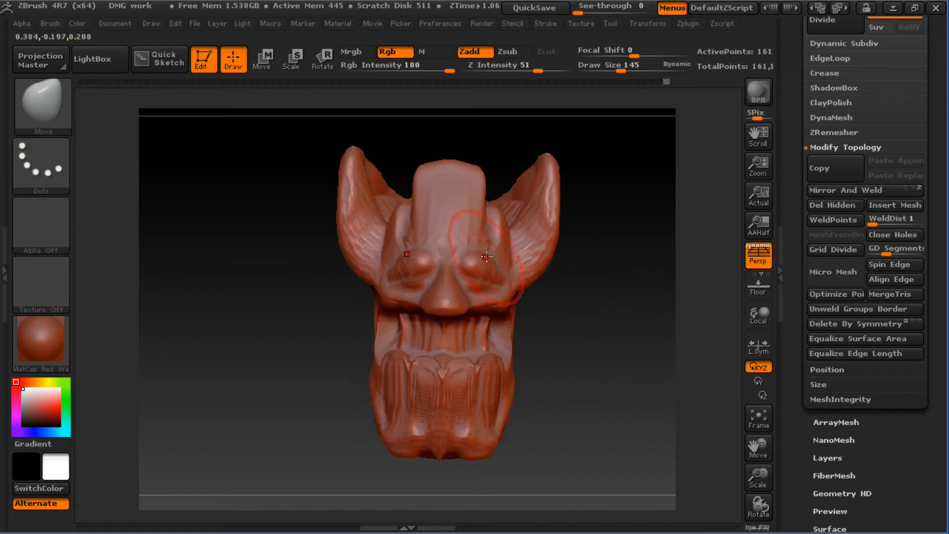
- Sculpt the brow area above the eyes with the Standard brush at draw size 58
key(b)
key(s)
key(t)
key(s)
drag(484, 235, 469, 235)
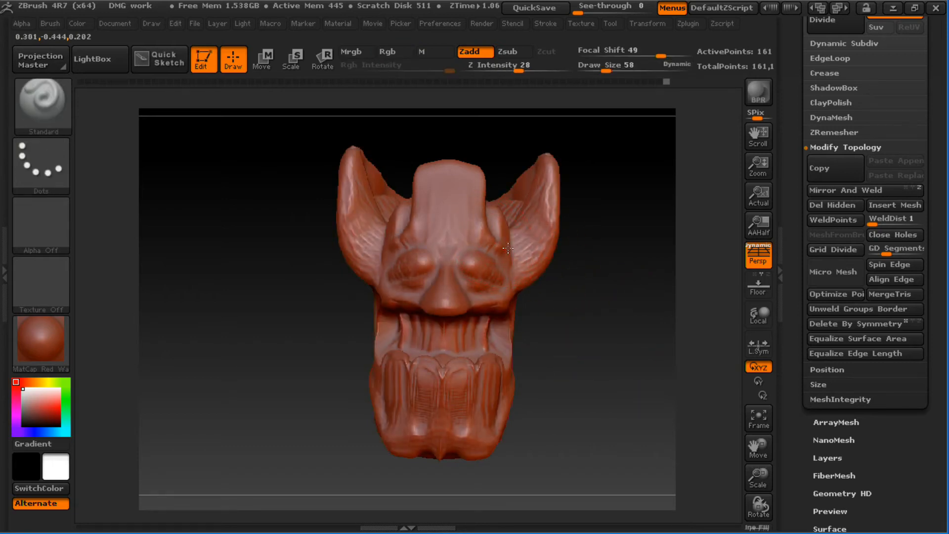
drag(590, 299, 548, 267)
mouse_move(488, 230)
mouse_down()
mouse_move(489, 283)
mouse_move(466, 297)
mouse_up()
- Build up clay over the brows and the front of the forehead crest with ClayBuildup at draw size 58
key(b)
key(c)
key(b)
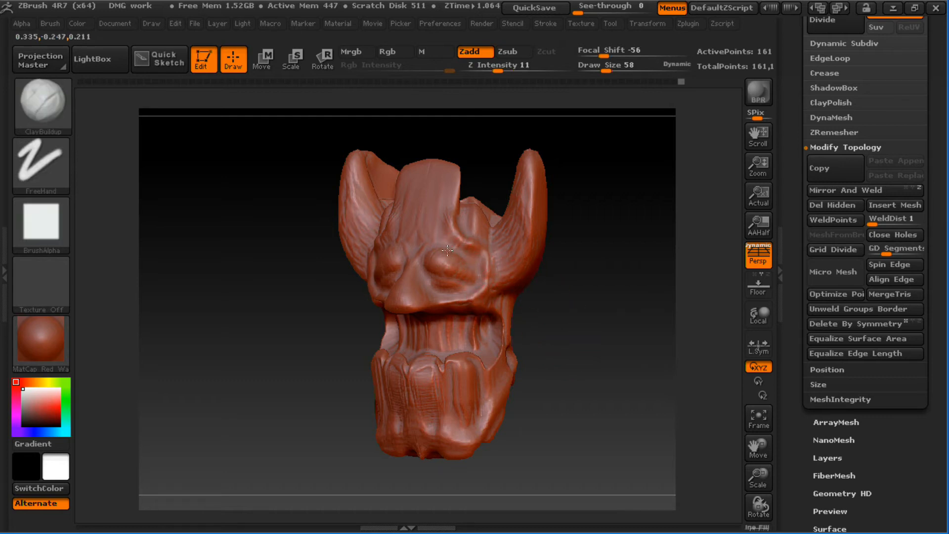
drag(569, 277, 561, 275)
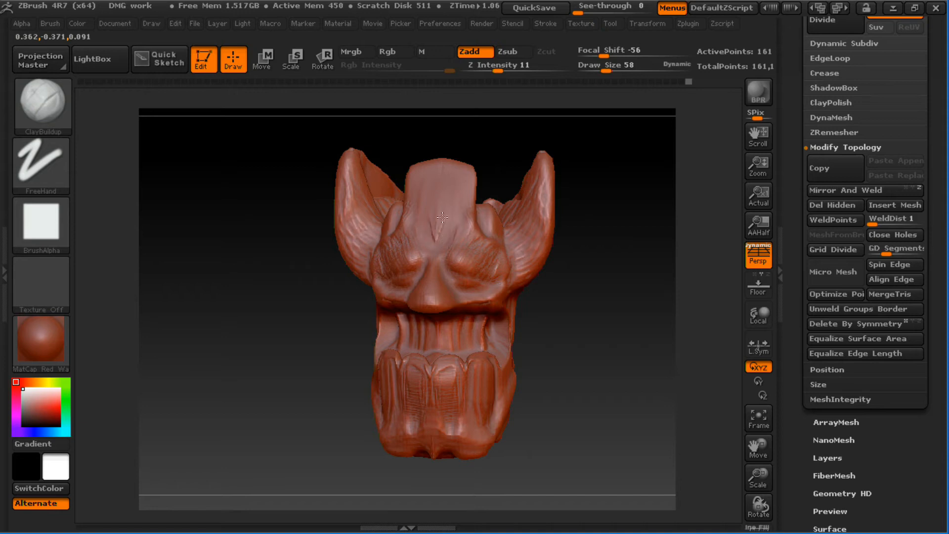
mouse_move(440, 192)
mouse_down()
mouse_move(443, 179)
mouse_move(484, 187)
mouse_move(486, 212)
mouse_move(450, 189)
mouse_move(454, 203)
mouse_move(452, 168)
mouse_up()
- Reshape the forehead crest into a central point with the Move brush at draw size 73
key(b)
key(m)
key(v)
key(s)
key(s)
drag(467, 210, 474, 203)
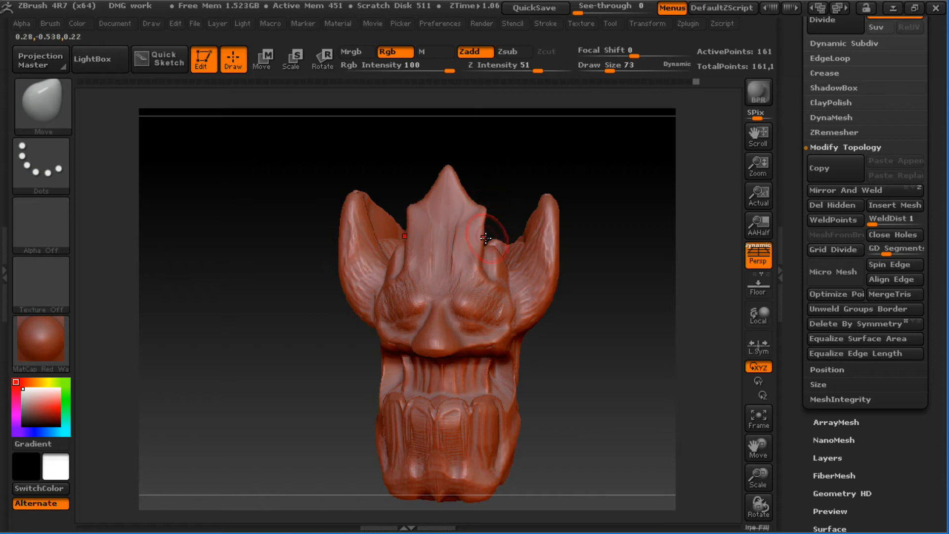
- Sculpt two nostrils into the underside of the nose with ClayBuildup, using draw sizes 30 and 58
drag(592, 276, 491, 305)
key(s)
mouse_move(613, 321)
mouse_down()
mouse_move(598, 324)
mouse_move(617, 333)
mouse_move(613, 292)
mouse_up()
key(b)
key(c)
key(b)
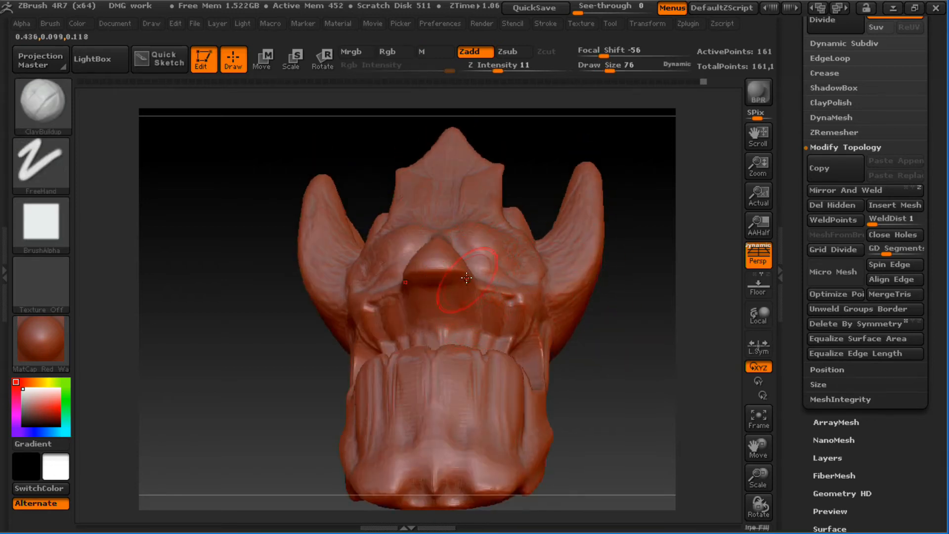
drag(470, 283, 470, 298)
key(s)
drag(480, 292, 469, 292)
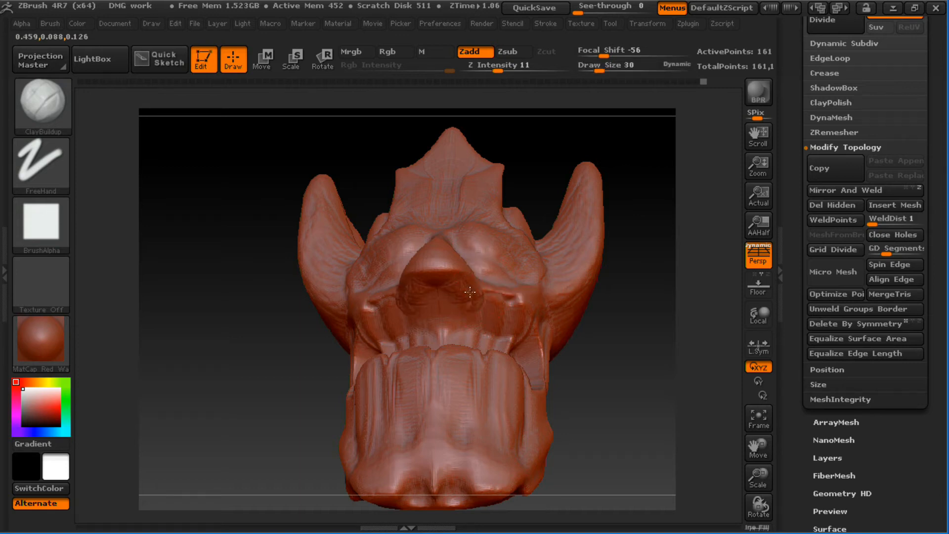
mouse_move(447, 267)
mouse_down()
mouse_move(435, 281)
mouse_move(464, 296)
mouse_move(458, 303)
mouse_up()
key(s)
drag(441, 281, 438, 312)
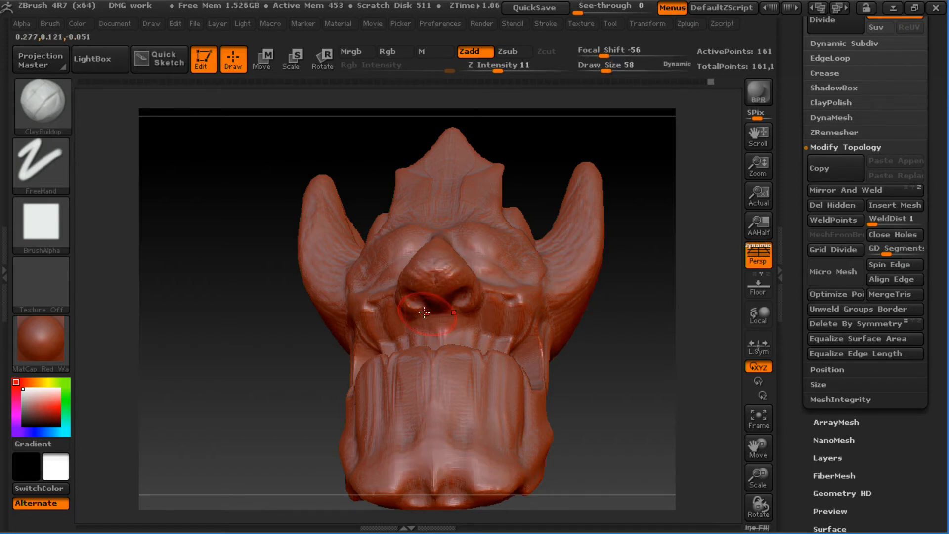
- Build up the sides and wings of the nose with ClayBuildup at draw size 58
drag(607, 309, 511, 328)
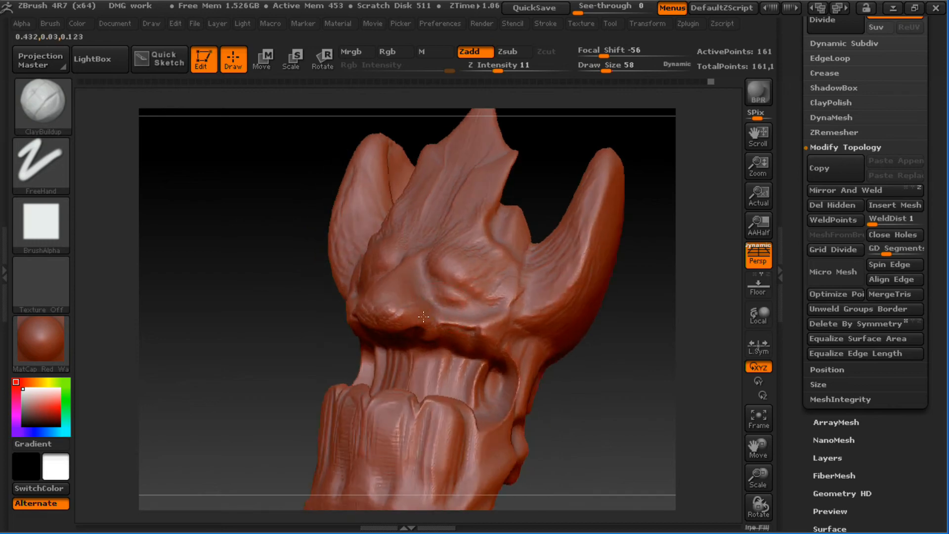
drag(424, 311, 411, 314)
drag(585, 327, 568, 346)
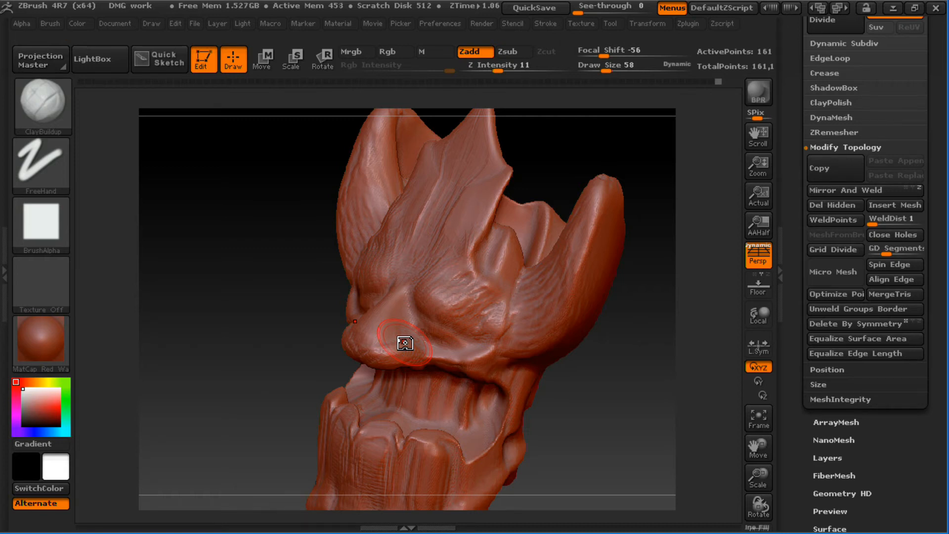
drag(608, 376, 417, 326)
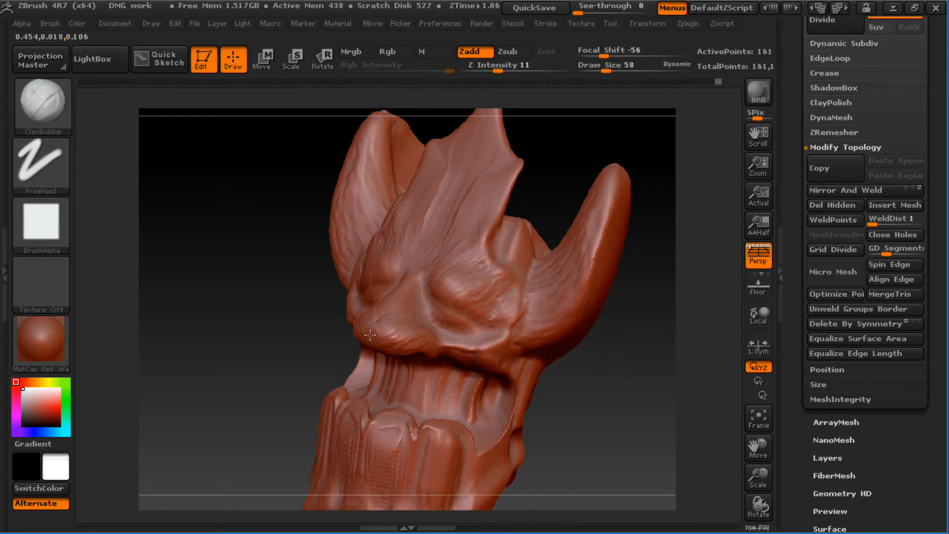
drag(563, 384, 433, 311)
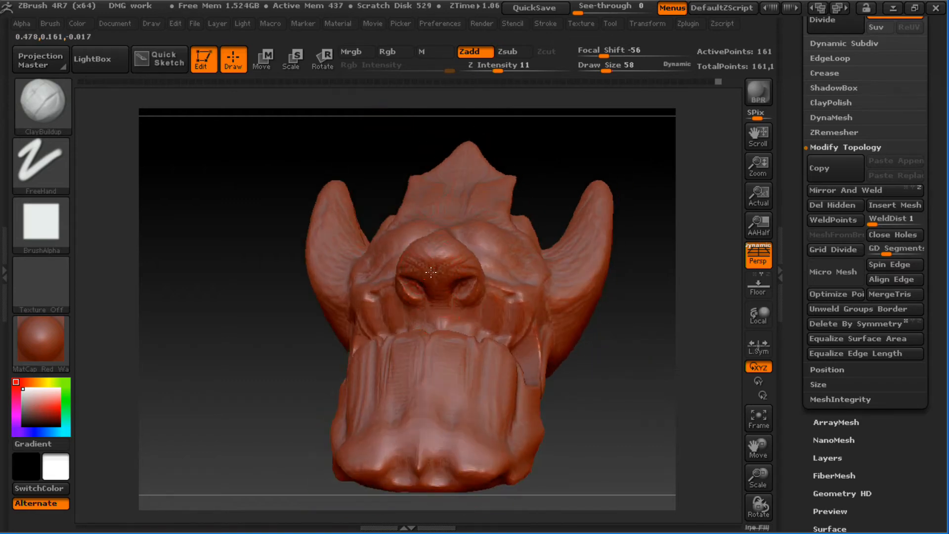
- Refine the outer nostril edges and the area beside them with ClayBuildup at draw size 30
key(s)
click(466, 275)
drag(646, 315, 595, 303)
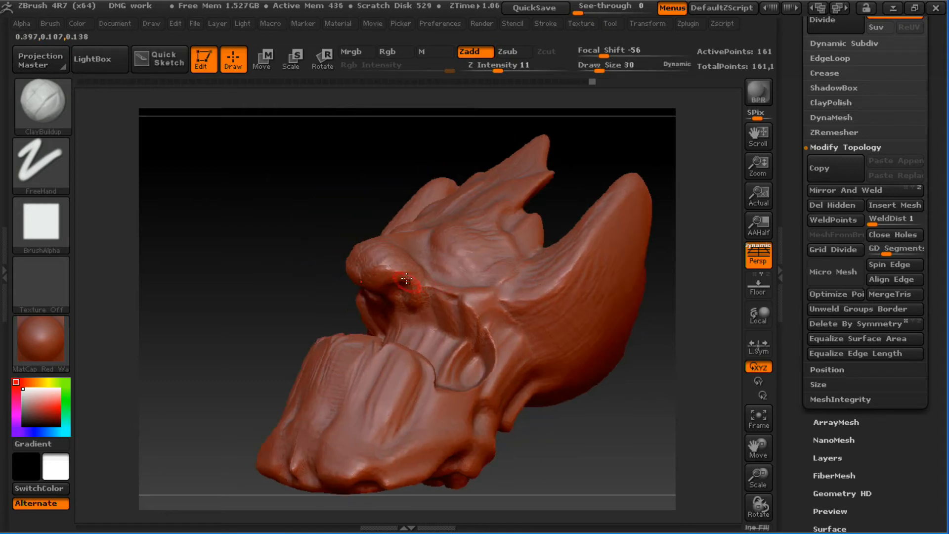
mouse_move(310, 299)
mouse_down()
mouse_move(313, 342)
mouse_move(299, 371)
mouse_up()
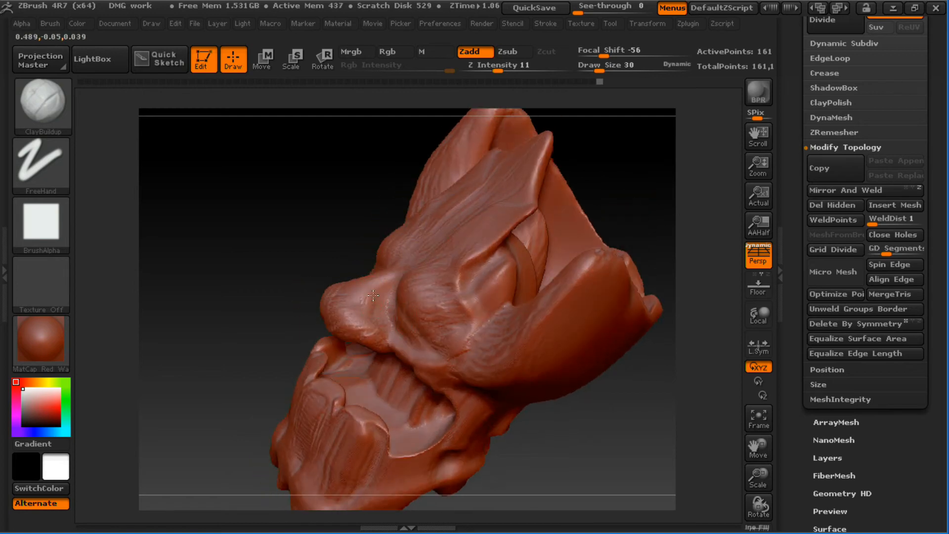
- Build up the bridge of the nose between the brows with ClayBuildup at draw size 49
key(s)
click(391, 298)
drag(314, 311, 424, 290)
key(s)
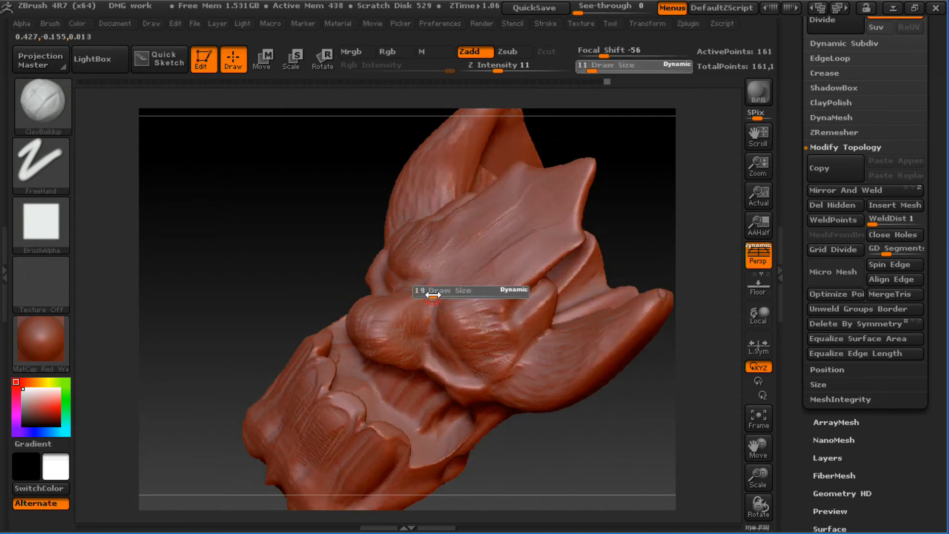
click(429, 288)
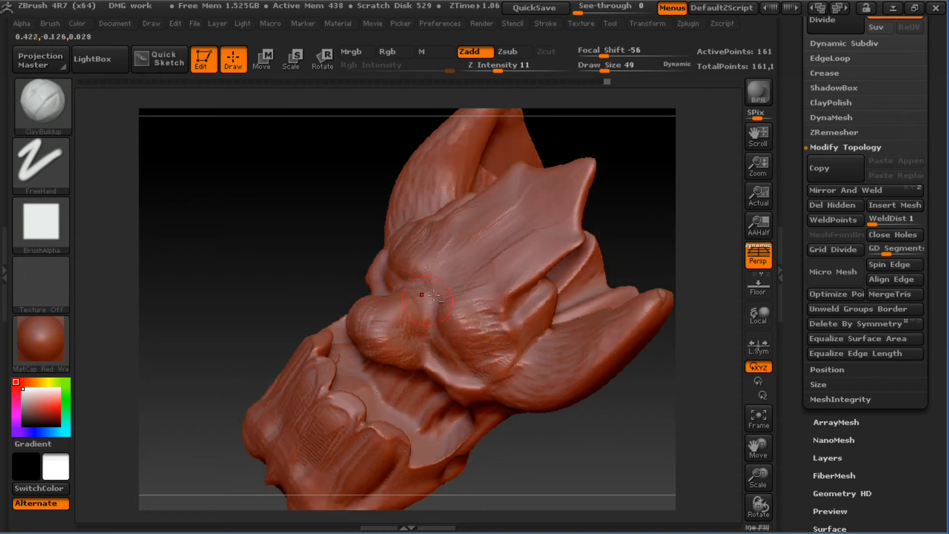
drag(354, 293, 643, 255)
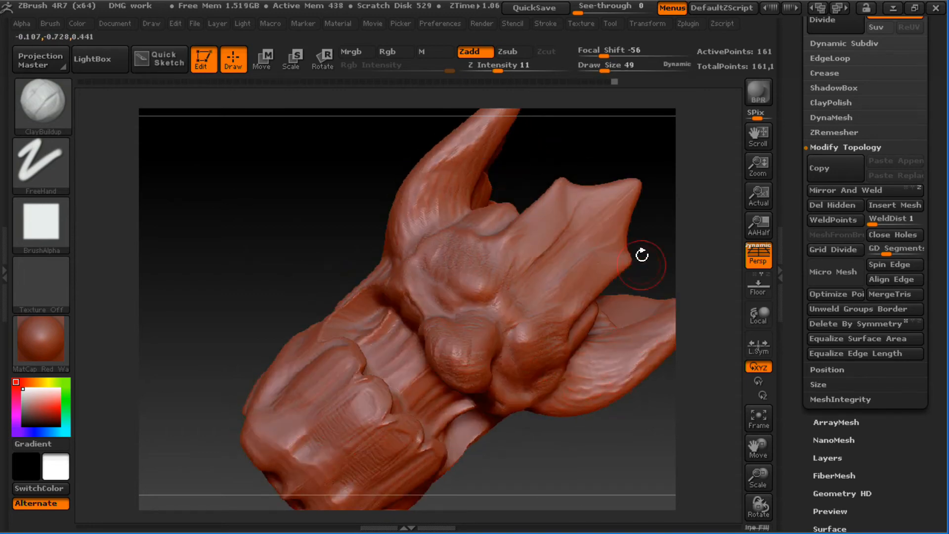
drag(662, 212, 691, 233)
mouse_move(343, 312)
mouse_down()
mouse_move(656, 312)
mouse_move(633, 336)
mouse_move(609, 301)
mouse_move(591, 299)
mouse_move(586, 329)
mouse_move(633, 333)
mouse_up()
- Remesh the head with DynaMesh and set the DynaMesh resolution to 472
key(ctrl)
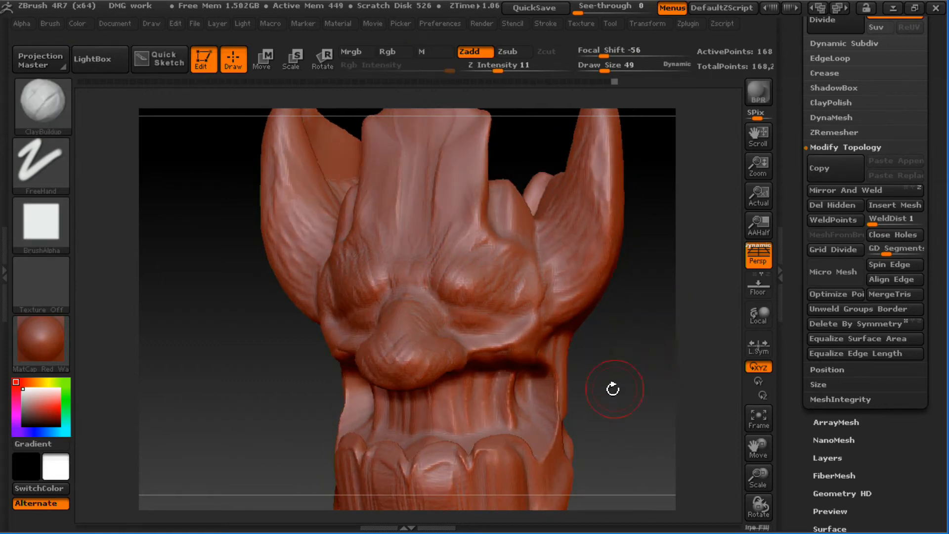
drag(891, 446, 890, 423)
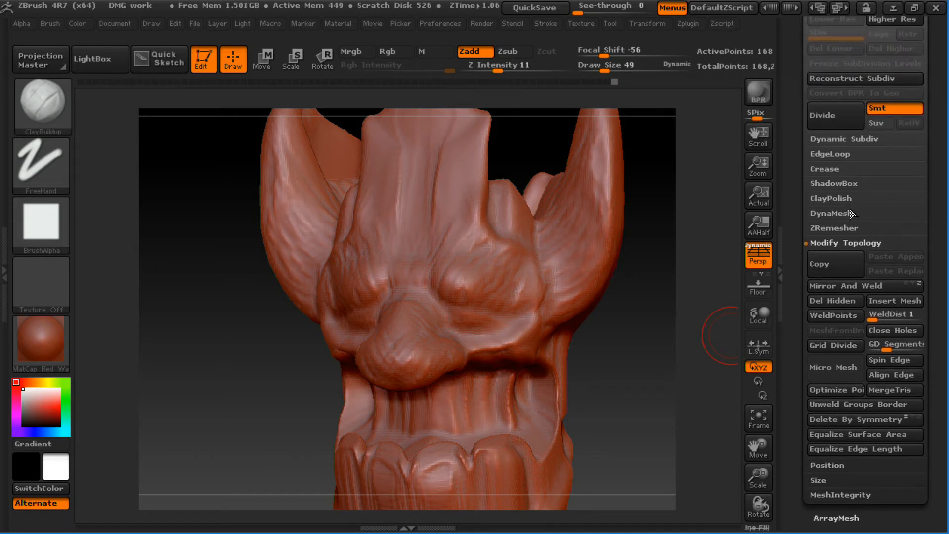
click(831, 213)
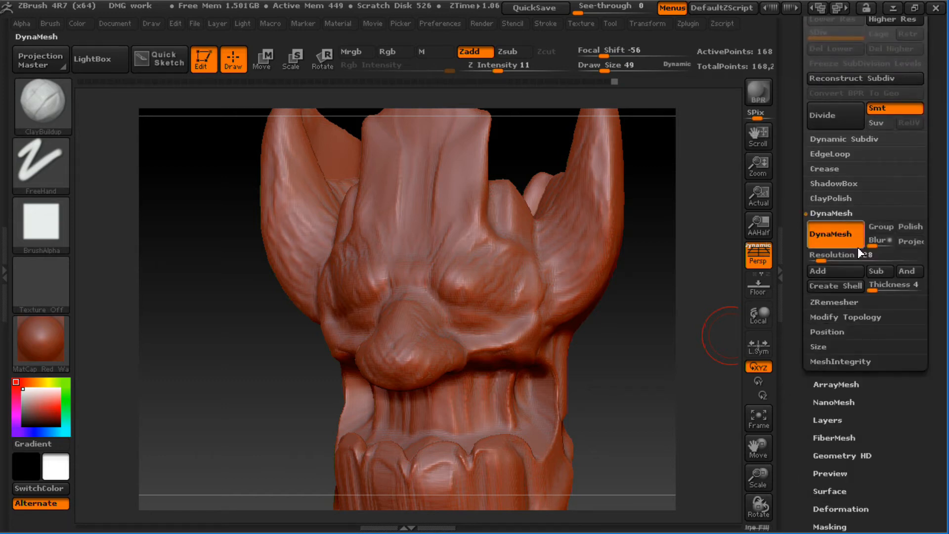
click(830, 259)
text(472)
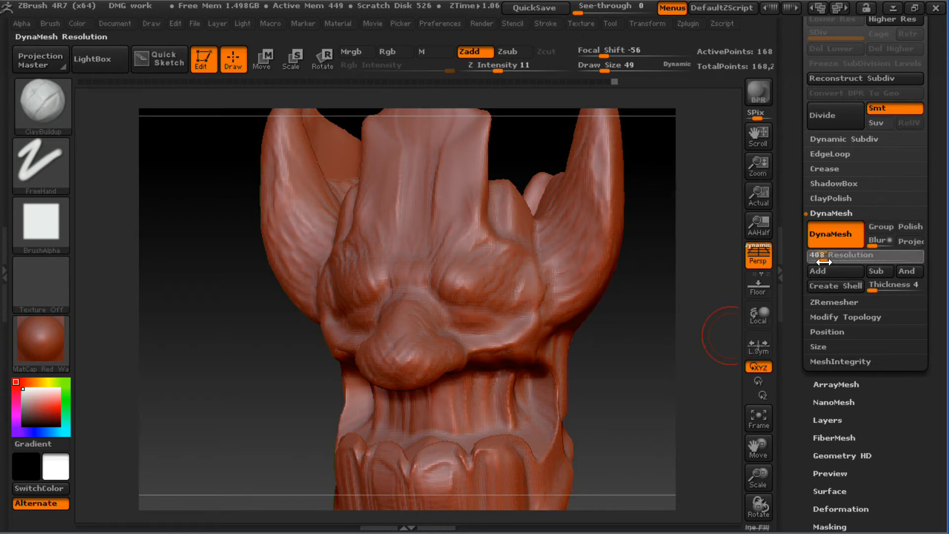
key(Return)
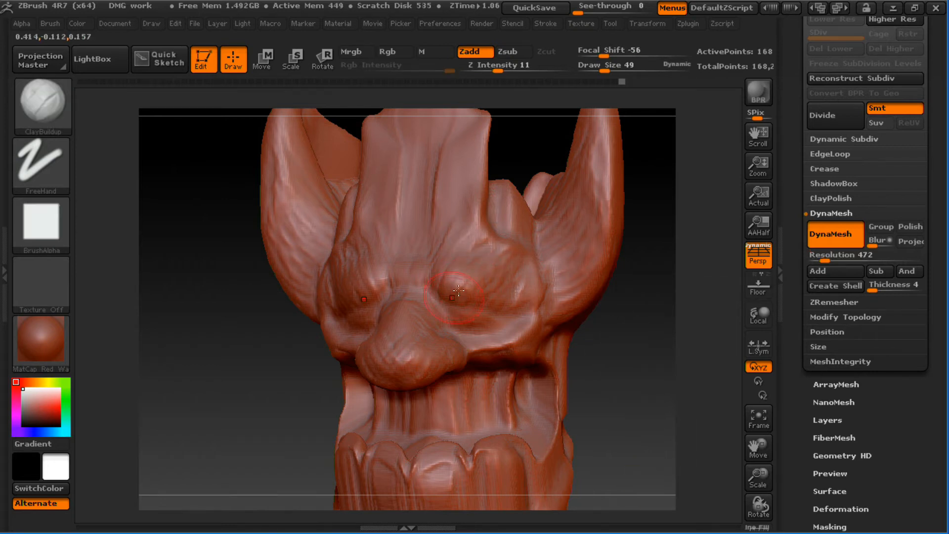
- Shape the eyelids with a smaller ClayBuildup brush and cut the creases under them with Dam_Standard at draw size 27
key(bracketleft)
key(bracketleft)
mouse_move(460, 271)
mouse_down()
mouse_move(458, 287)
mouse_move(483, 295)
mouse_up()
key(b)
key(d)
key(s)
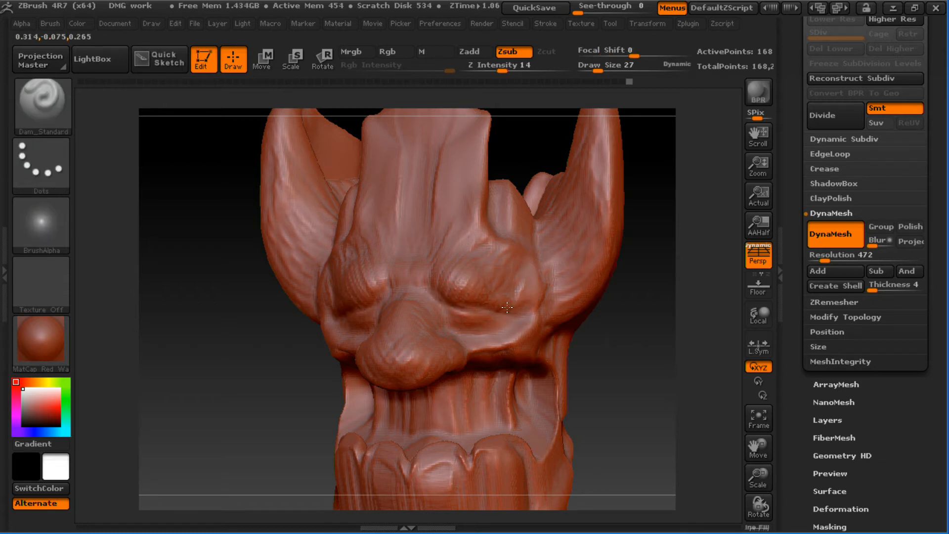
drag(444, 304, 485, 332)
- Add clay to the cheeks below the eyes with ClayBuildup at draw size 55
key(b)
key(c)
key(b)
mouse_move(480, 338)
mouse_down()
mouse_move(486, 332)
mouse_move(459, 328)
mouse_move(487, 341)
mouse_up()
key(s)
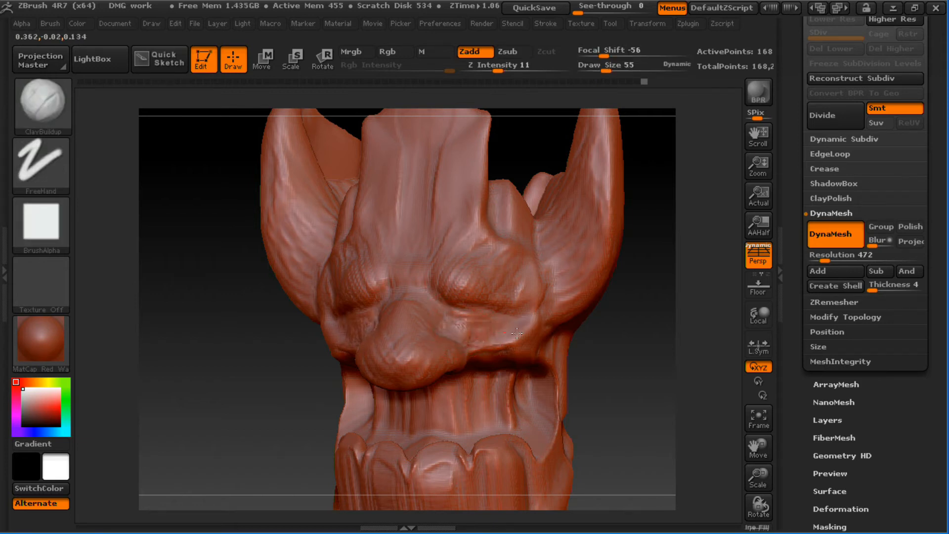
mouse_move(622, 361)
mouse_down()
mouse_move(650, 346)
mouse_move(585, 310)
mouse_move(568, 316)
mouse_move(591, 350)
mouse_move(618, 307)
mouse_move(524, 292)
mouse_up()
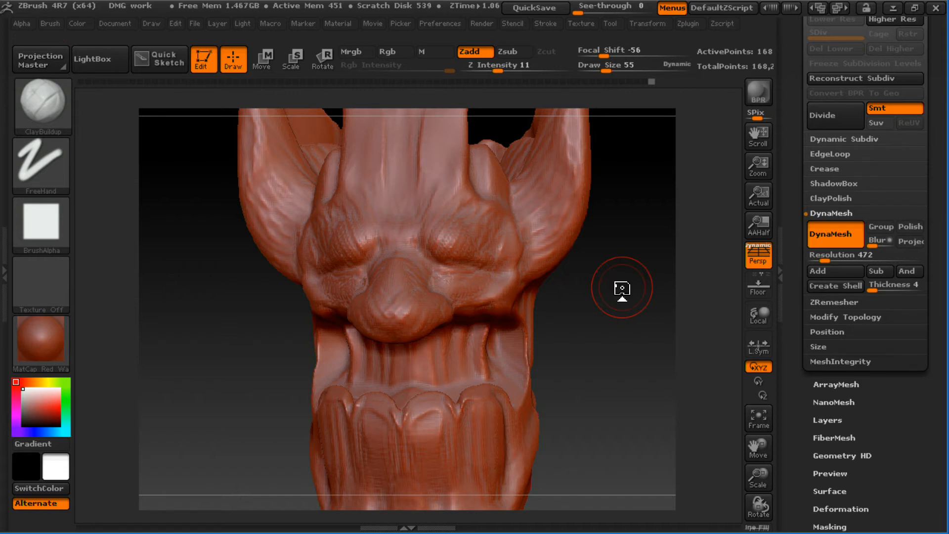
- Try inserting a pair of eyeballs with the InsertSphere brush at draw size 55
key(b)
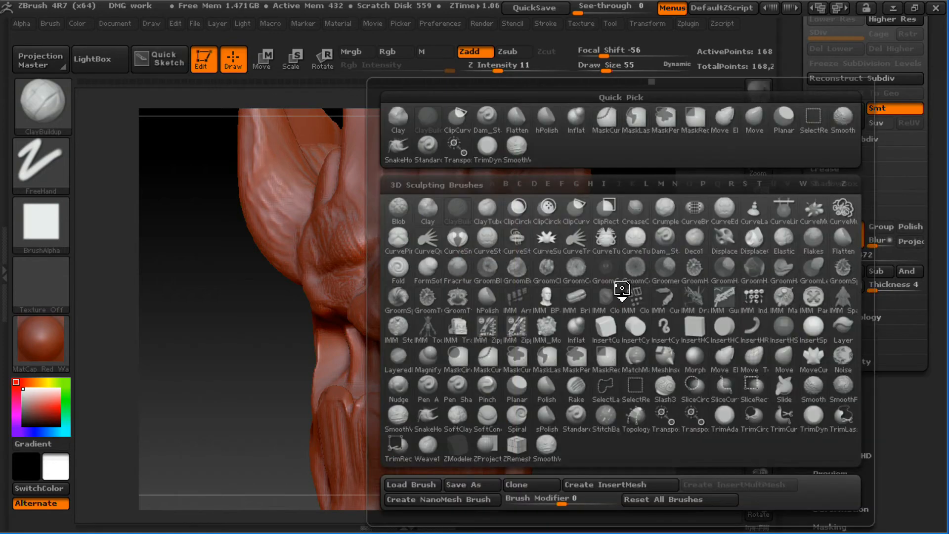
key(Escape)
key(b)
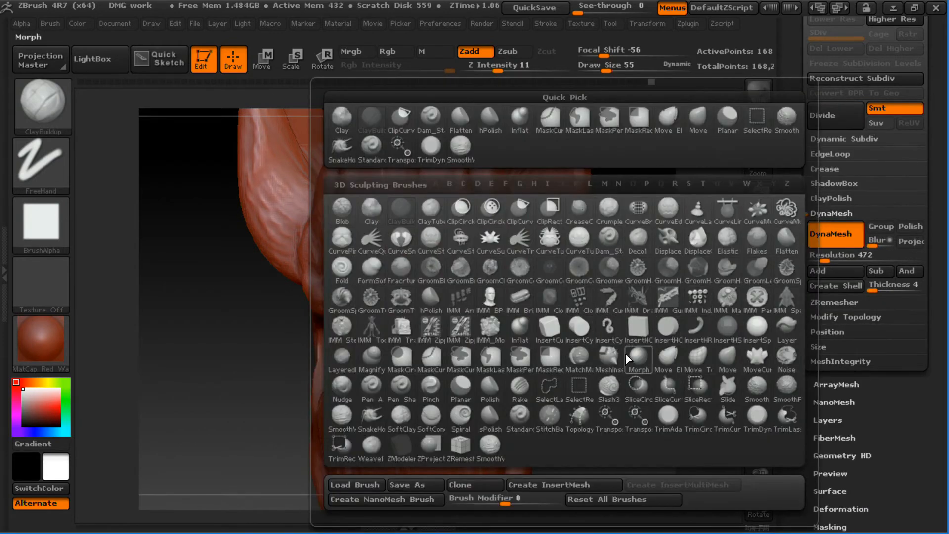
key(i)
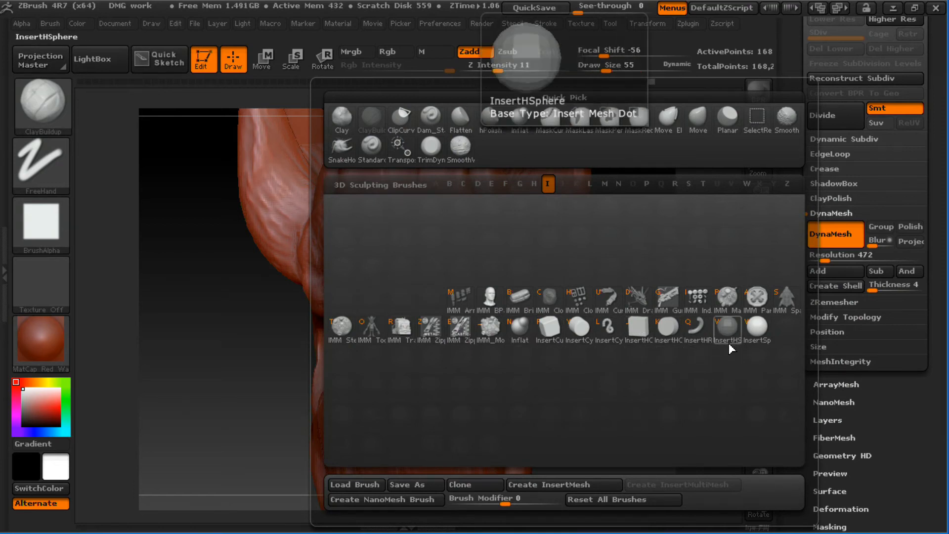
click(757, 328)
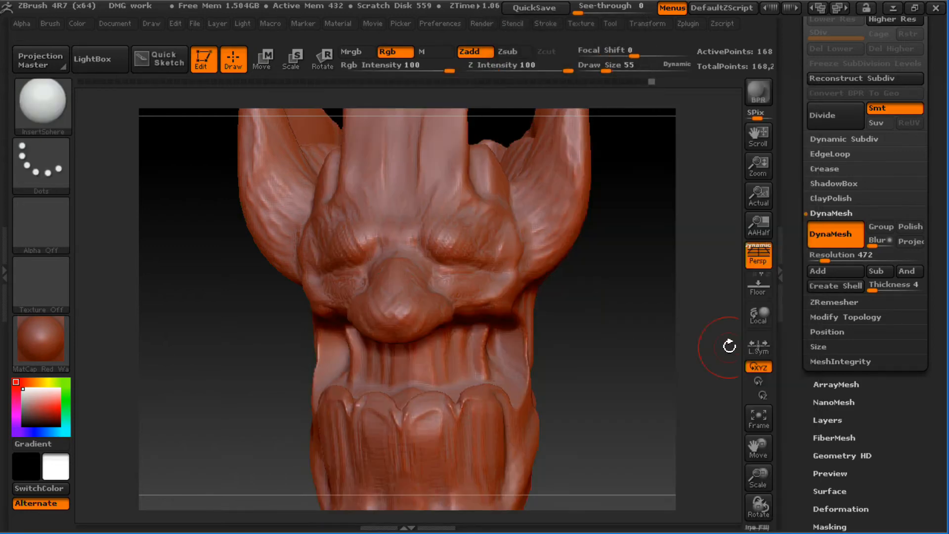
drag(473, 244, 472, 272)
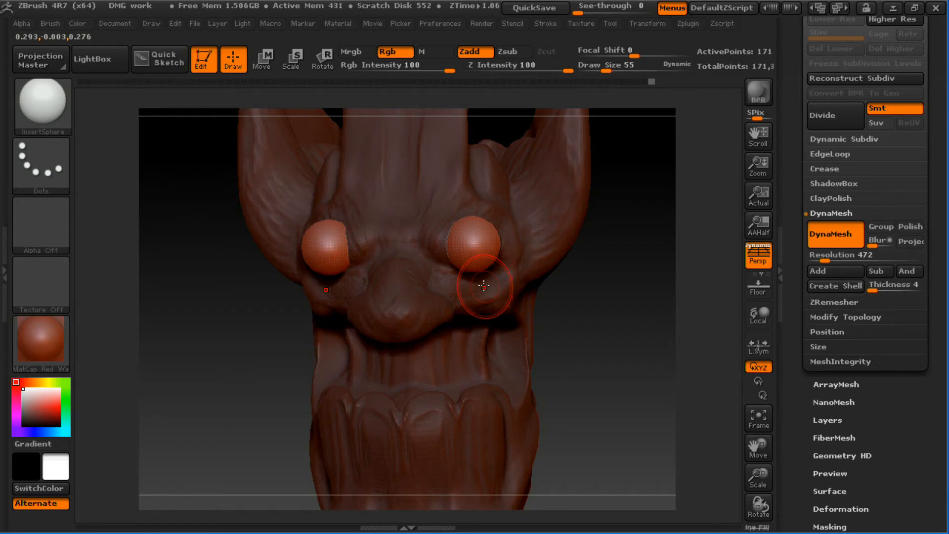
key(ctrl+z)
- Define the lower edge of the eye openings with ClayBuildup at draw size 34
key(s)
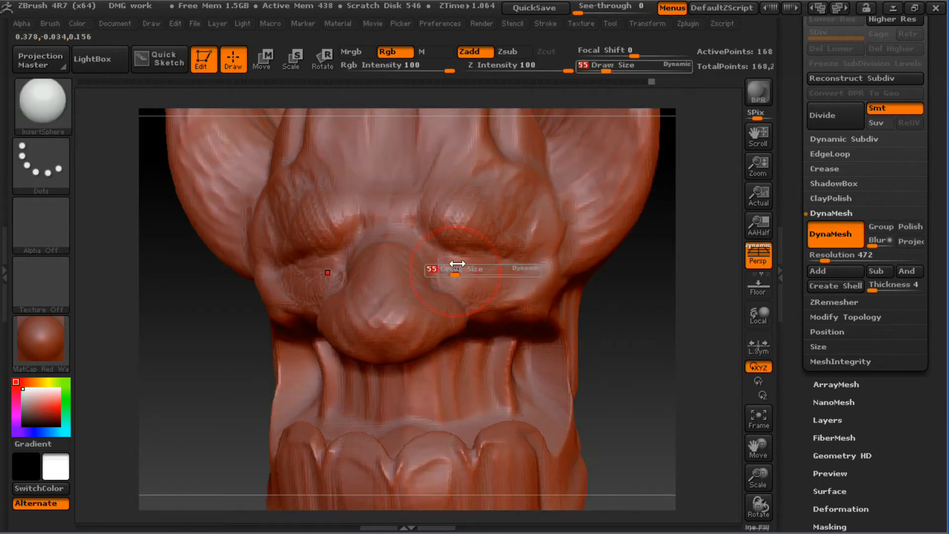
drag(457, 264, 519, 264)
key(ctrl+z)
key(b)
key(c)
key(b)
drag(449, 256, 503, 258)
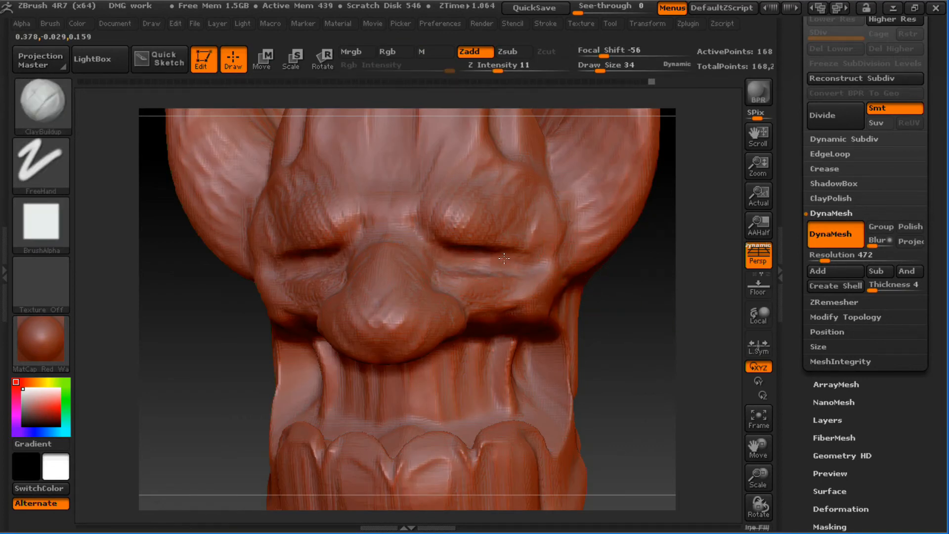
- Insert a mirrored pair of spheres into the eye openings as eyeballs with the InsertSphere brush
mouse_move(669, 324)
mouse_down()
mouse_move(683, 310)
mouse_move(627, 345)
mouse_move(623, 333)
mouse_up()
key(b)
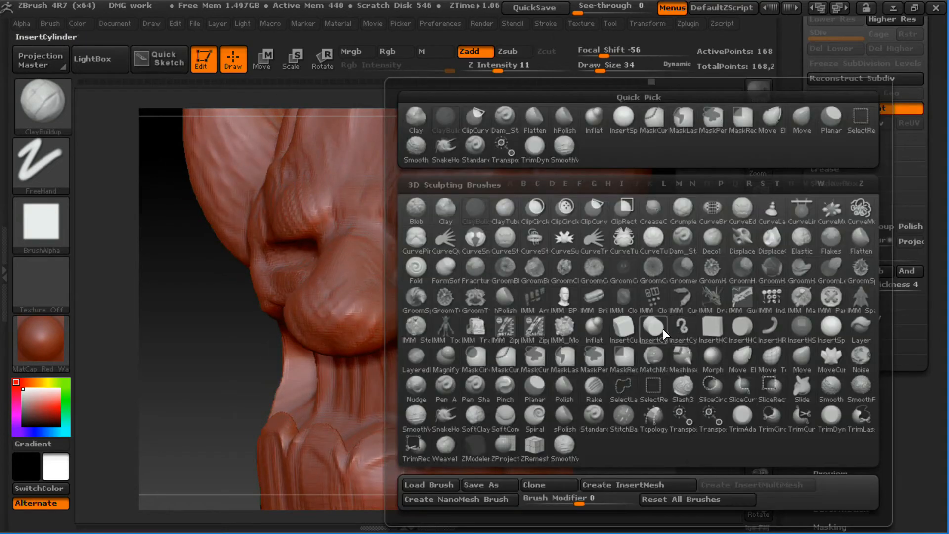
click(832, 332)
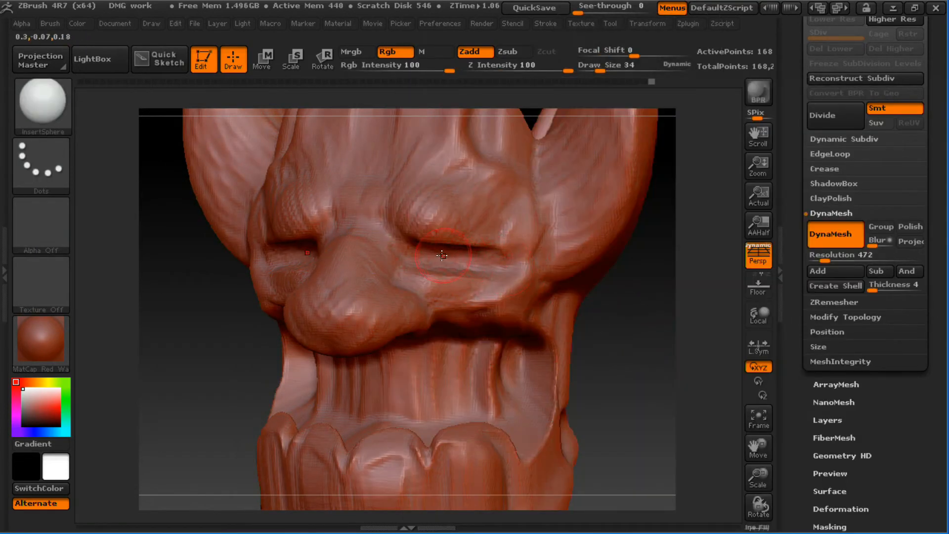
drag(443, 256, 470, 283)
mouse_move(612, 363)
mouse_down()
mouse_move(655, 364)
mouse_move(650, 345)
mouse_move(606, 354)
mouse_move(628, 340)
mouse_move(610, 314)
mouse_move(640, 322)
mouse_move(604, 314)
mouse_move(586, 323)
mouse_up()
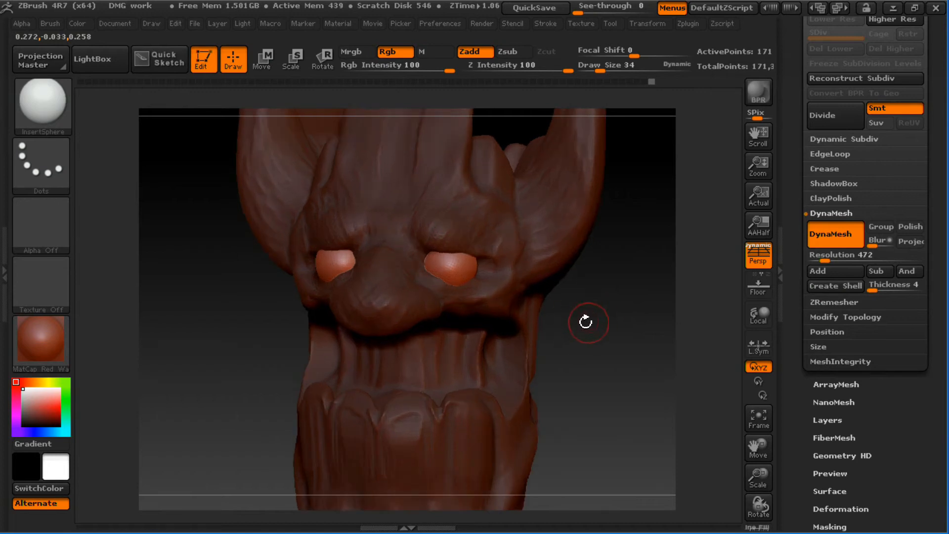
- Invert the mask to protect the eyeballs and build up the lower eyelids with ClayBuildup
ctrl+click(589, 321)
key(b)
key(c)
key(b)
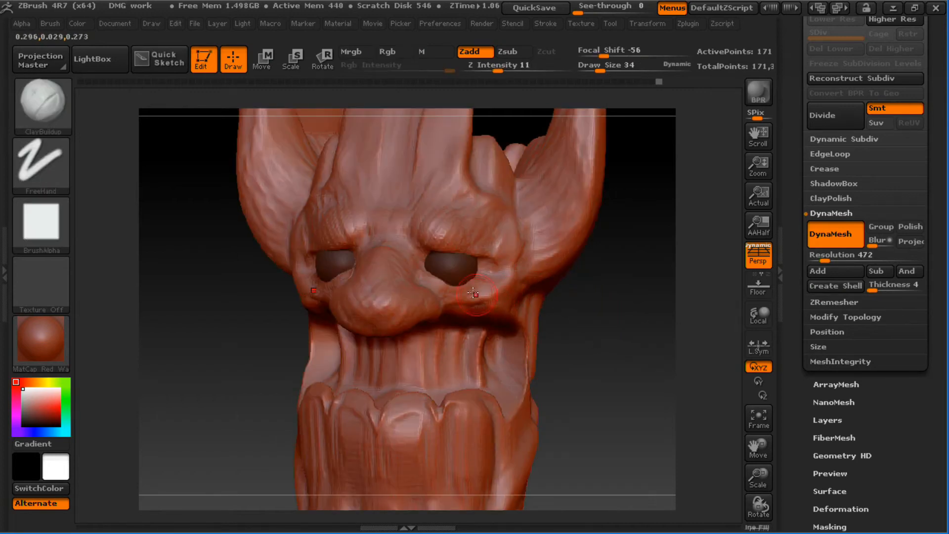
key(bracketright)
drag(474, 291, 449, 283)
- Pull the lower eyelids and brows around the eyeballs into narrowed eyes with the Move brush at draw size 69
key(b)
key(m)
key(v)
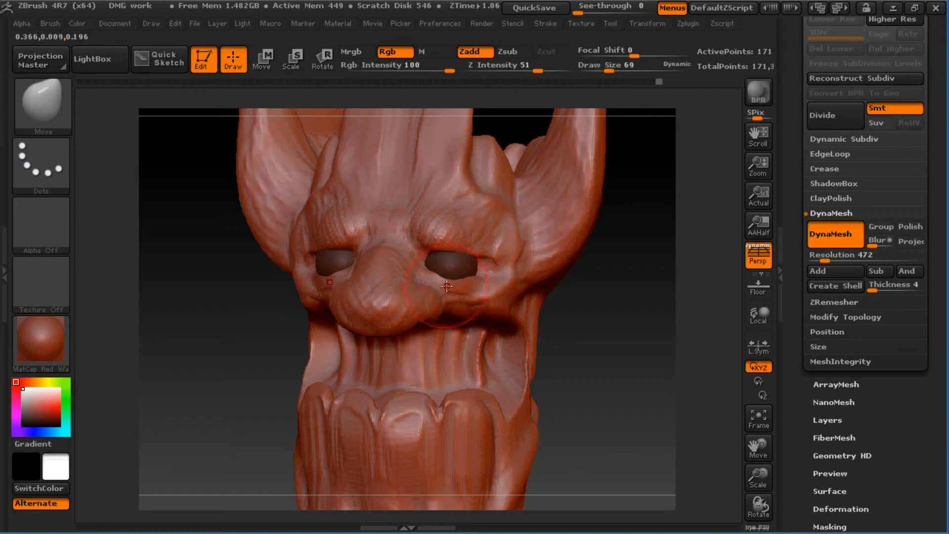
mouse_move(449, 287)
mouse_down()
mouse_move(451, 276)
mouse_move(434, 269)
mouse_move(449, 247)
mouse_move(439, 246)
mouse_up()
drag(598, 299, 523, 292)
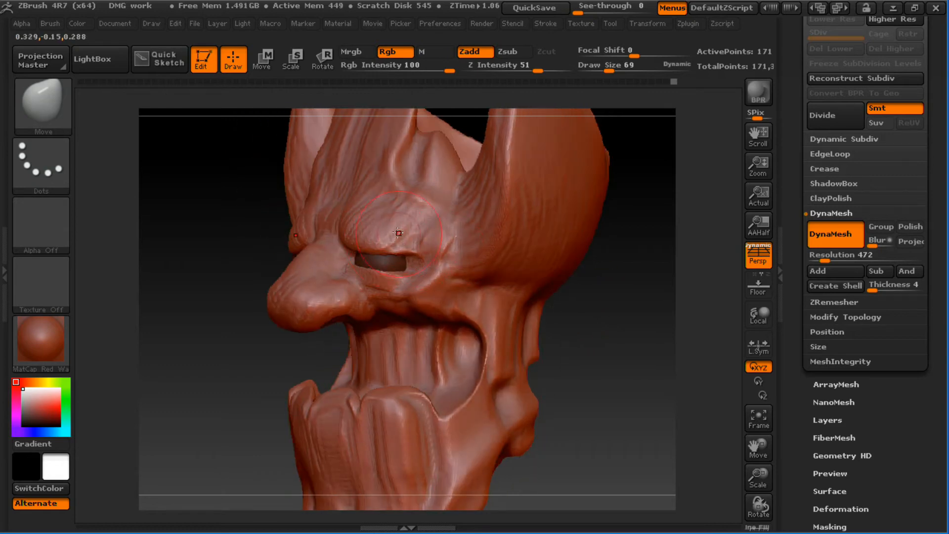
drag(398, 233, 392, 239)
drag(604, 339, 631, 341)
ctrl+drag(620, 331, 641, 350)
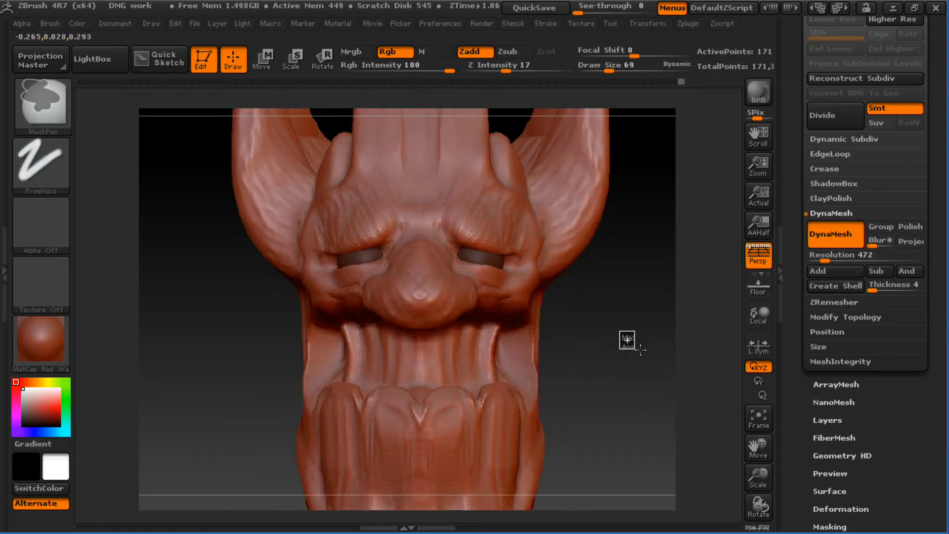
- Build up and smooth the outer corners of the eyes with ClayBuildup at draw size 37
mouse_move(592, 269)
mouse_down()
mouse_move(566, 313)
mouse_move(583, 346)
mouse_move(626, 329)
mouse_move(625, 352)
mouse_up()
key(b)
key(c)
key(b)
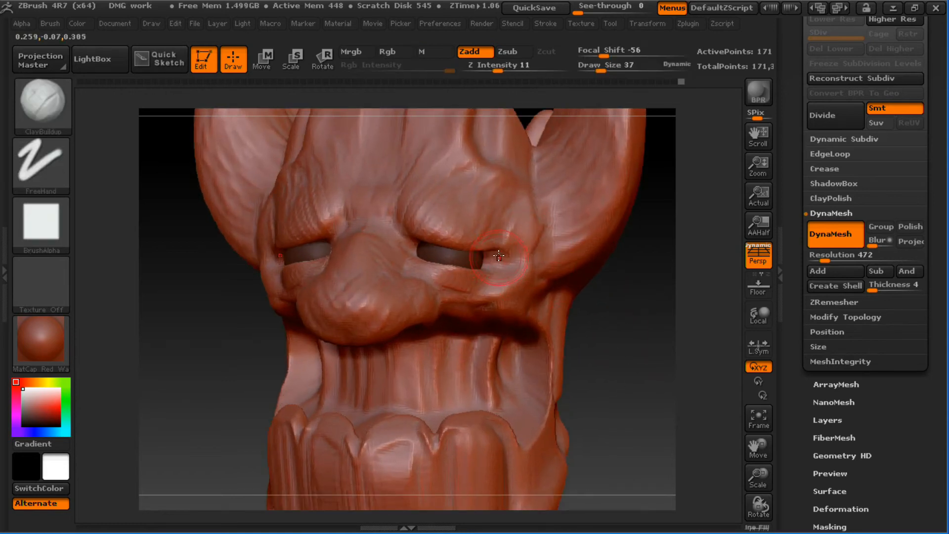
key(shift)
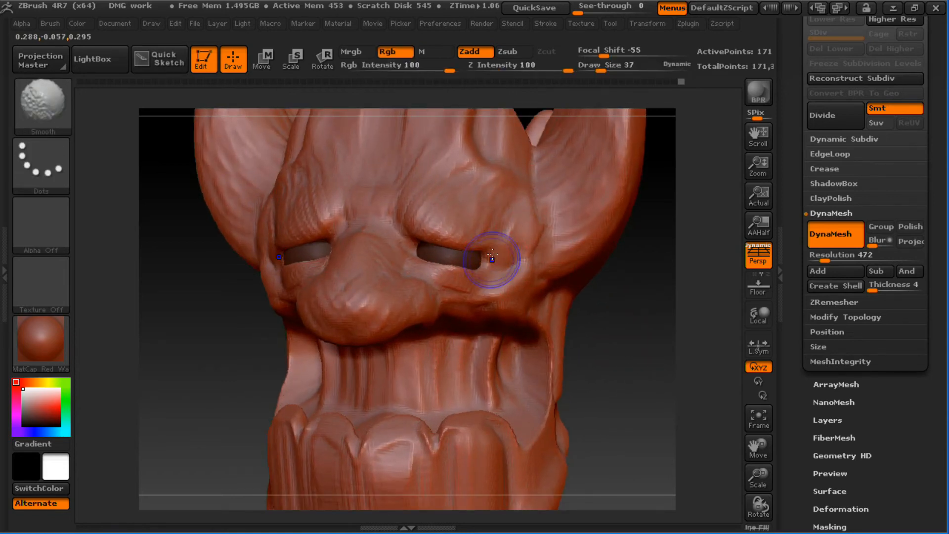
mouse_move(487, 244)
mouse_down()
mouse_move(519, 264)
mouse_move(498, 290)
mouse_up()
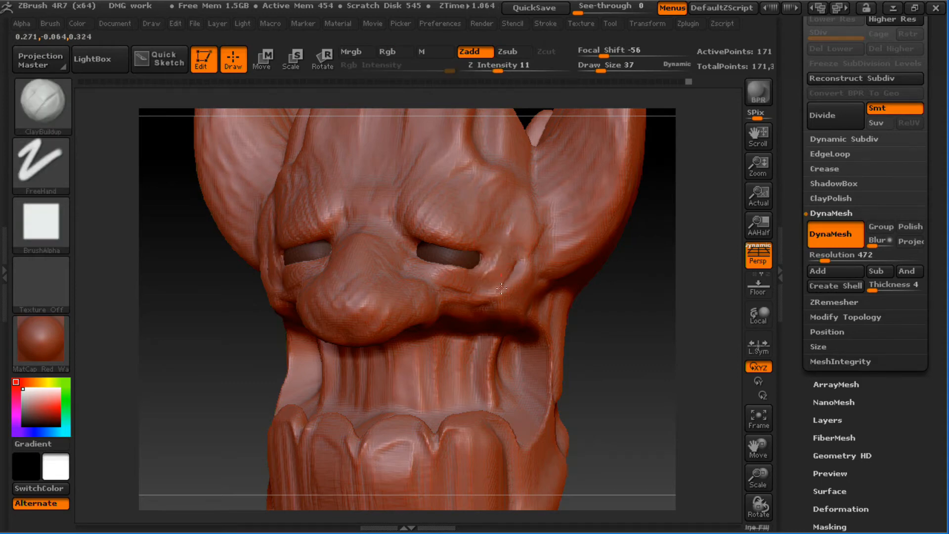
- Clear the mask on the eyeballs and remesh the whole head with DynaMesh at resolution 472
alt+drag(616, 361, 629, 287)
ctrl+drag(626, 324, 627, 360)
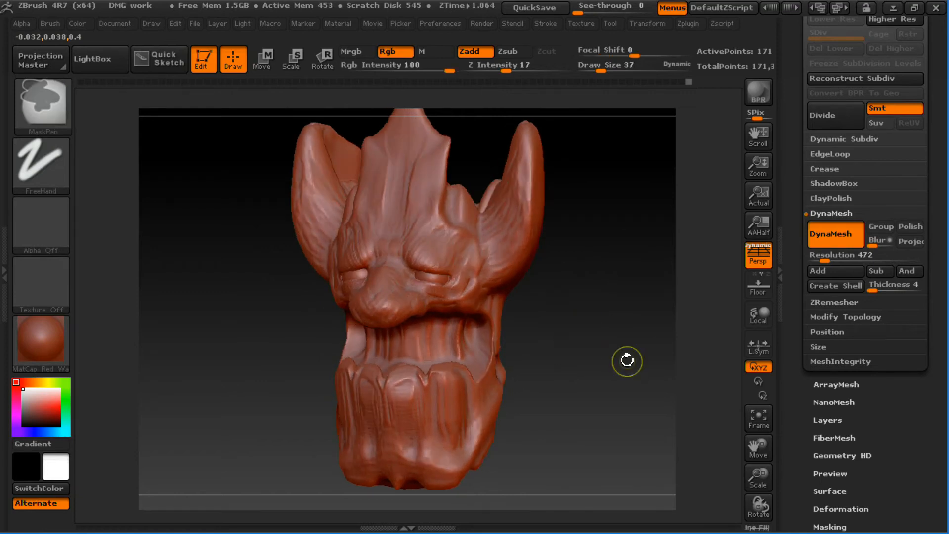
ctrl+drag(557, 302, 622, 403)
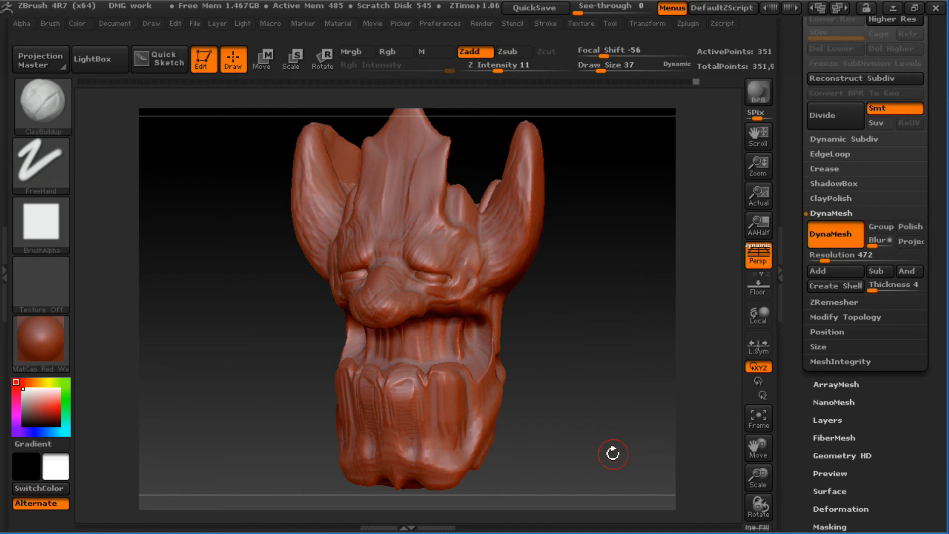
key(shift+f)
mouse_move(617, 447)
alt+mouse_down()
mouse_move(625, 472)
mouse_move(614, 462)
alt+mouse_up()
key(shift+f)
alt+drag(687, 360, 672, 248)
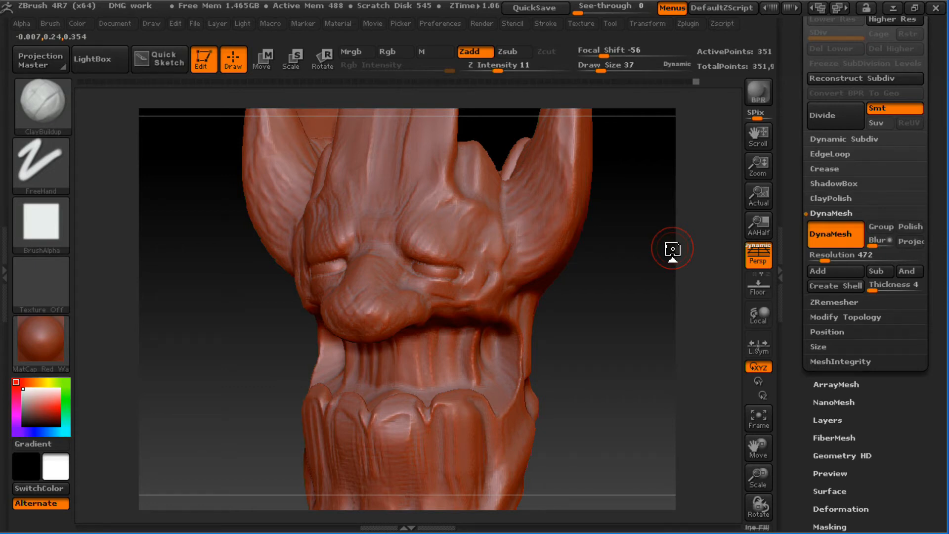
- Undo the remesh and the eyelid sculpting, back to before the eyeball spheres were inserted
key(ctrl+z)
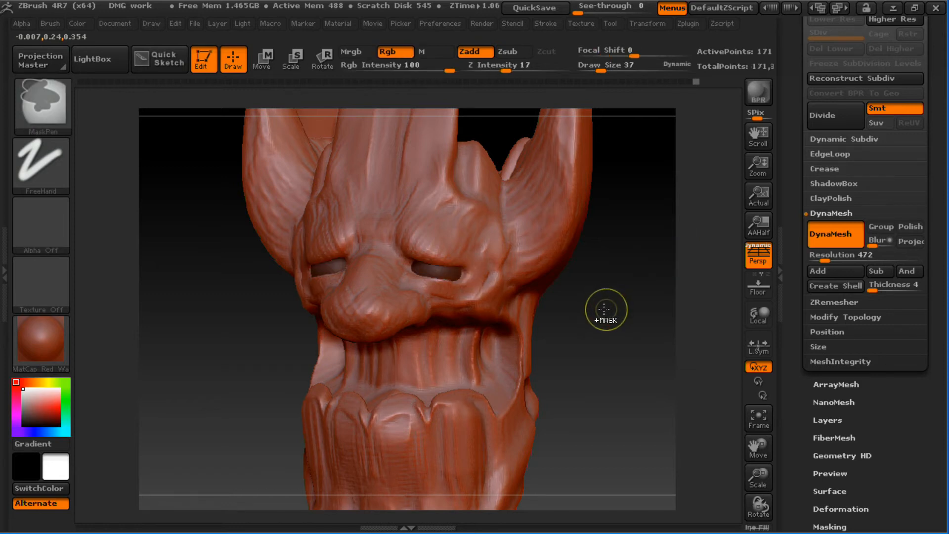
key(ctrl+z)
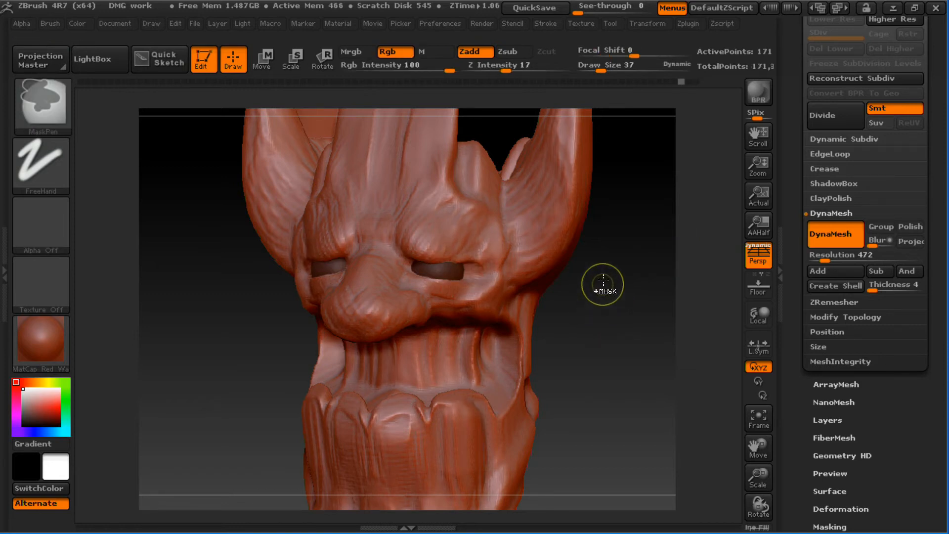
key(ctrl+z)
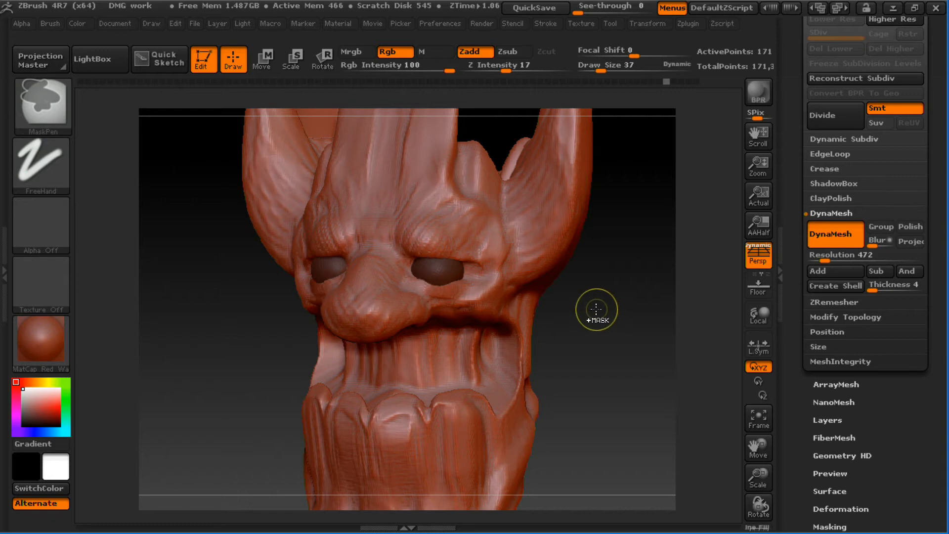
key(ctrl+z)
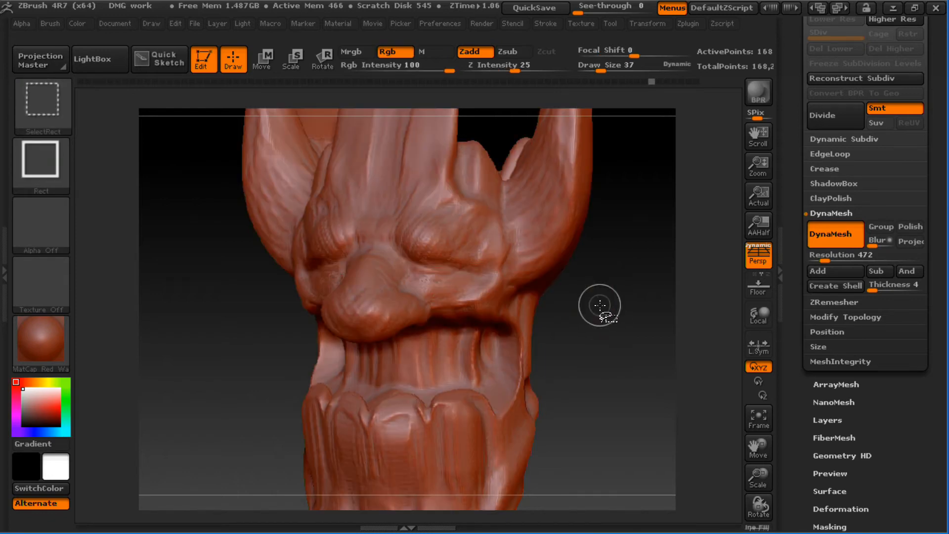
- Append a Sphere3D as a separate subtool of the head
mouse_move(600, 314)
mouse_down()
mouse_move(597, 356)
mouse_move(608, 328)
mouse_up()
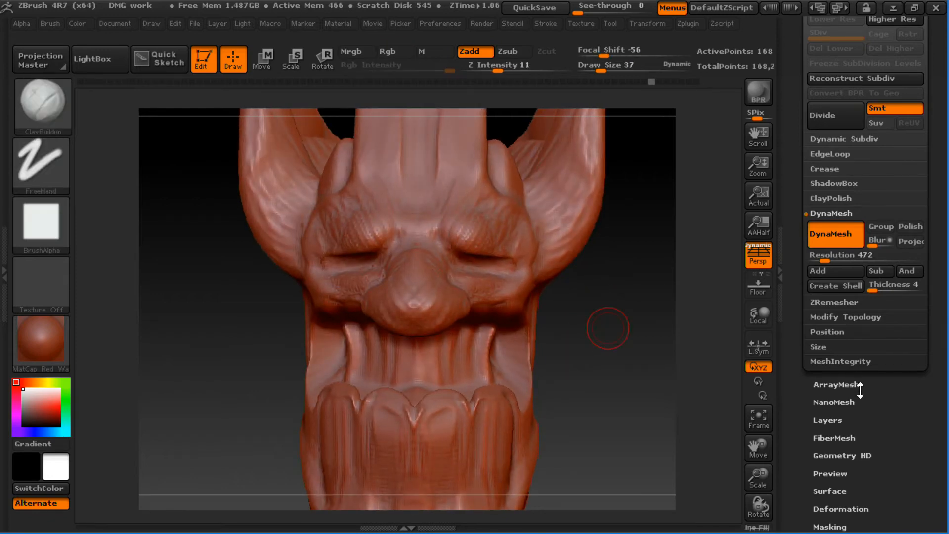
drag(861, 390, 878, 450)
click(839, 49)
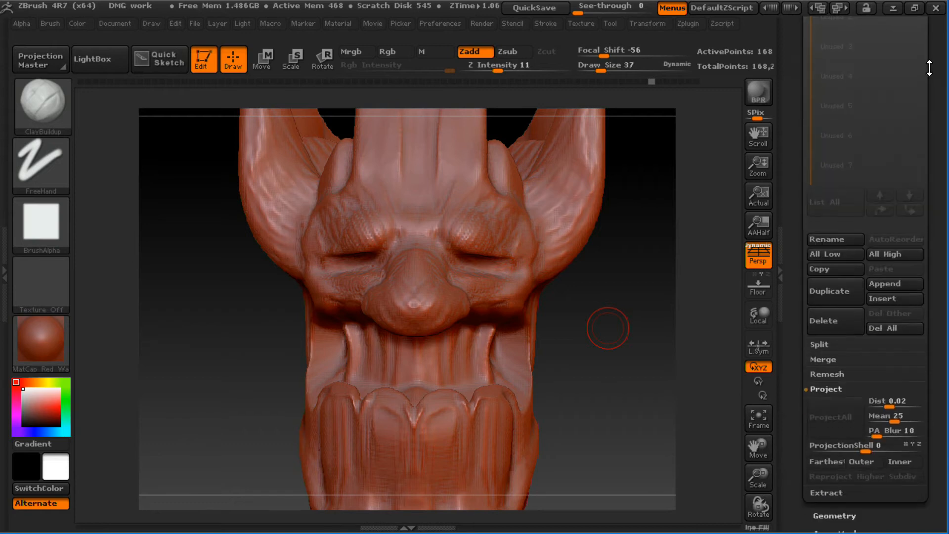
drag(946, 79, 943, 273)
drag(943, 139, 849, 240)
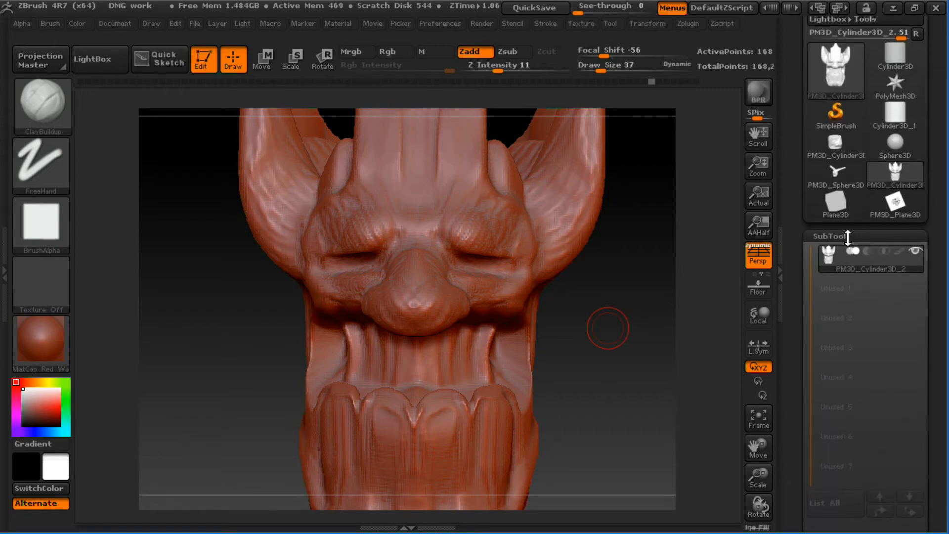
drag(929, 242, 921, 156)
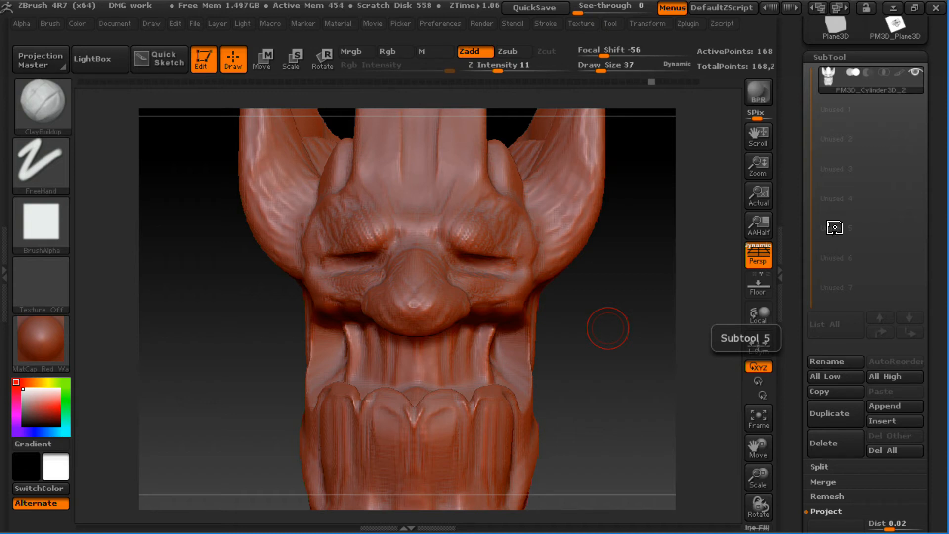
click(898, 407)
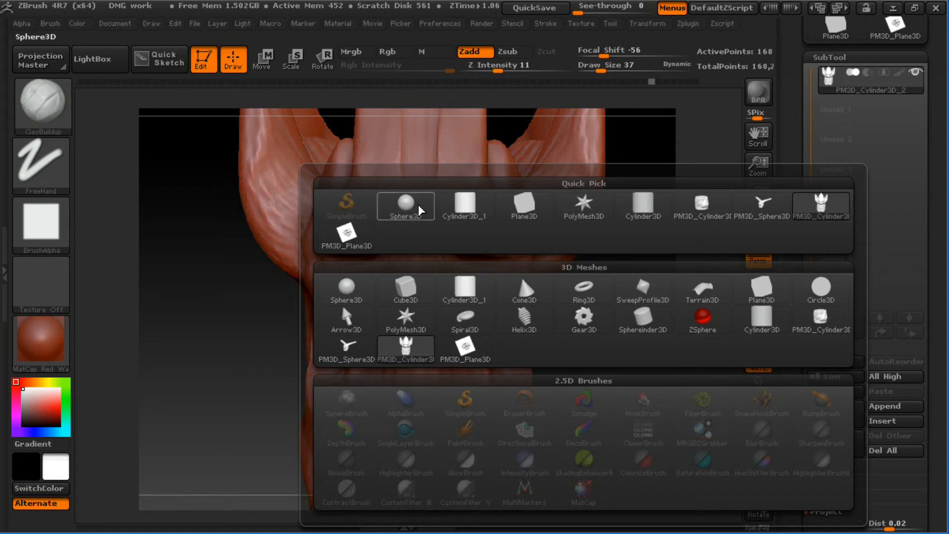
mouse_move(405, 221)
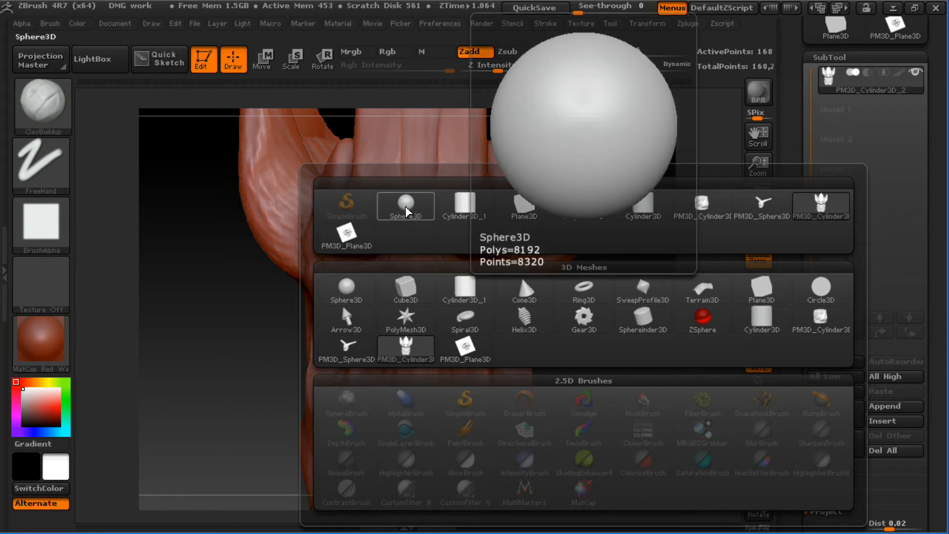
click(405, 210)
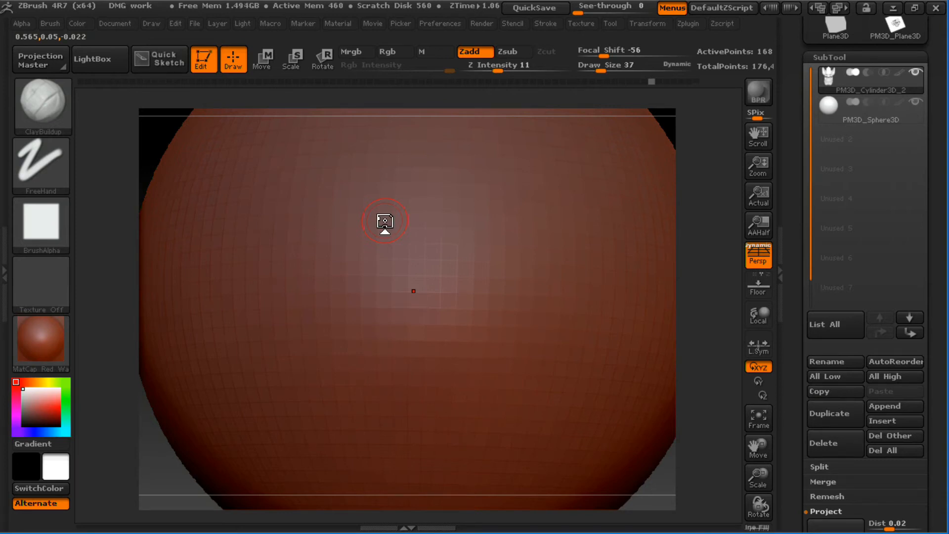
- Check the head behind the sphere by toggling the sphere's visibility, and make PM3D_Sphere3D the active subtool
key(f)
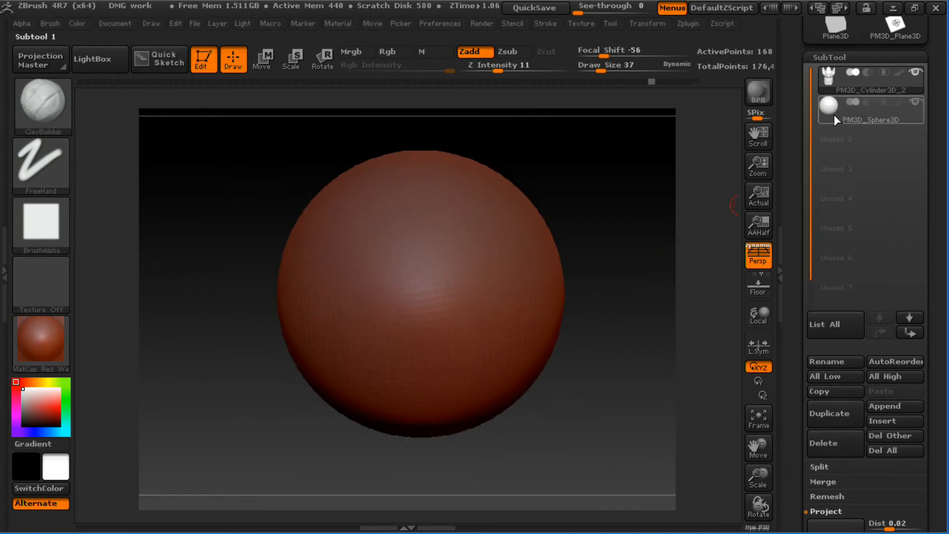
click(915, 102)
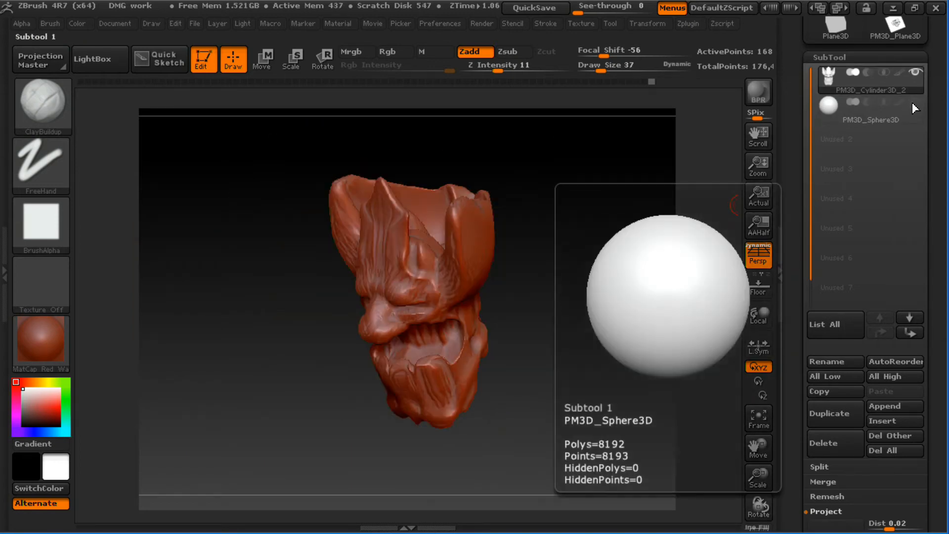
click(916, 102)
click(832, 111)
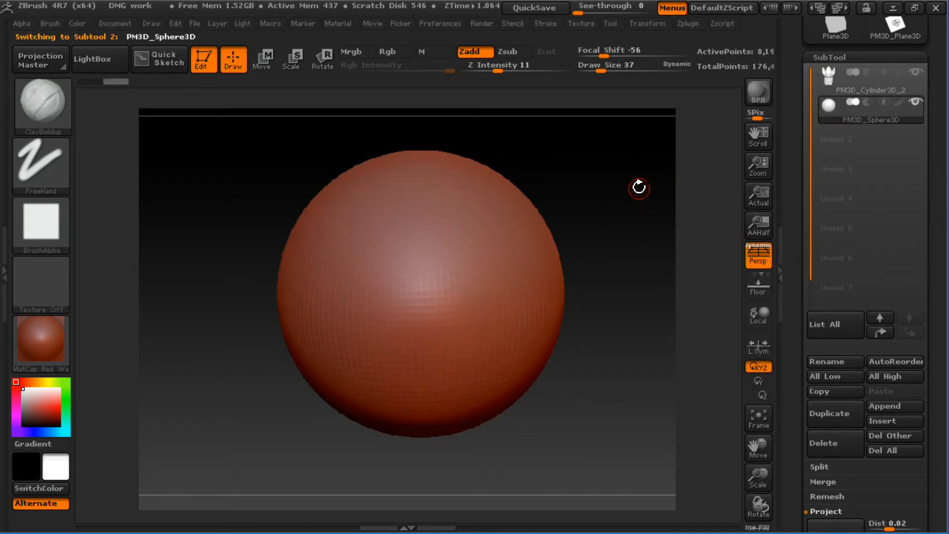
click(833, 79)
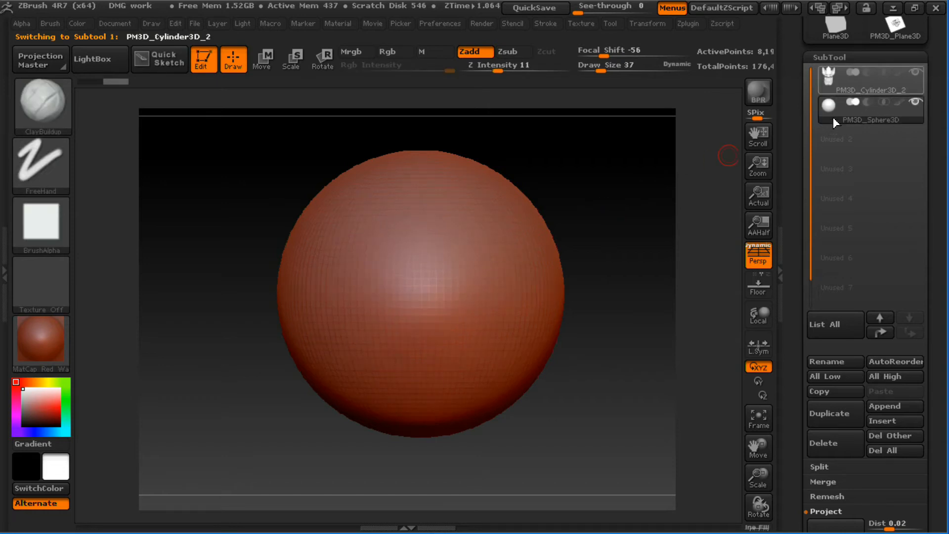
click(833, 117)
click(828, 79)
click(833, 112)
click(830, 82)
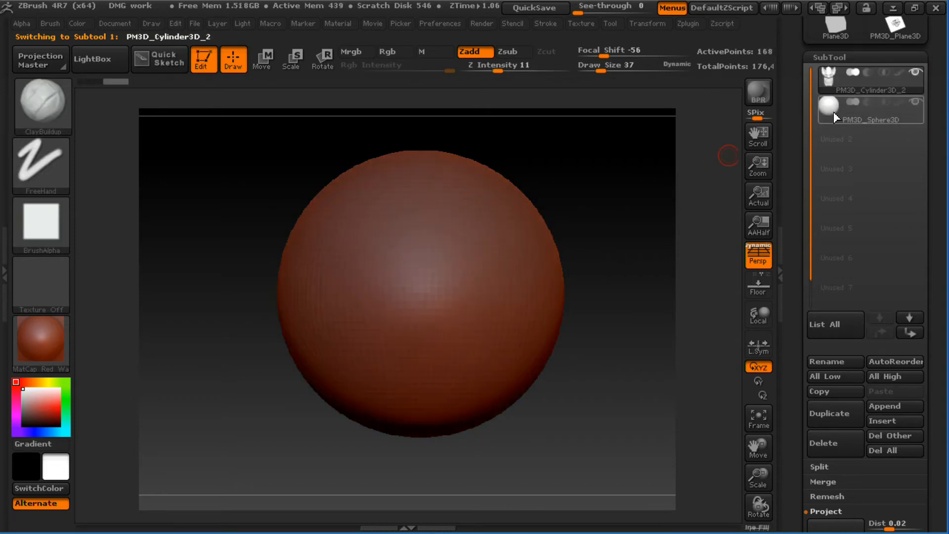
click(834, 113)
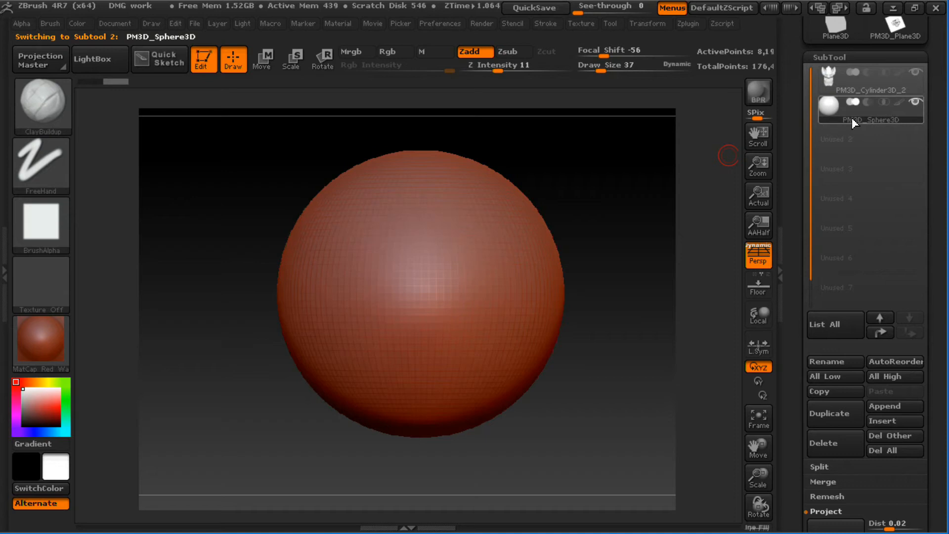
mouse_move(854, 95)
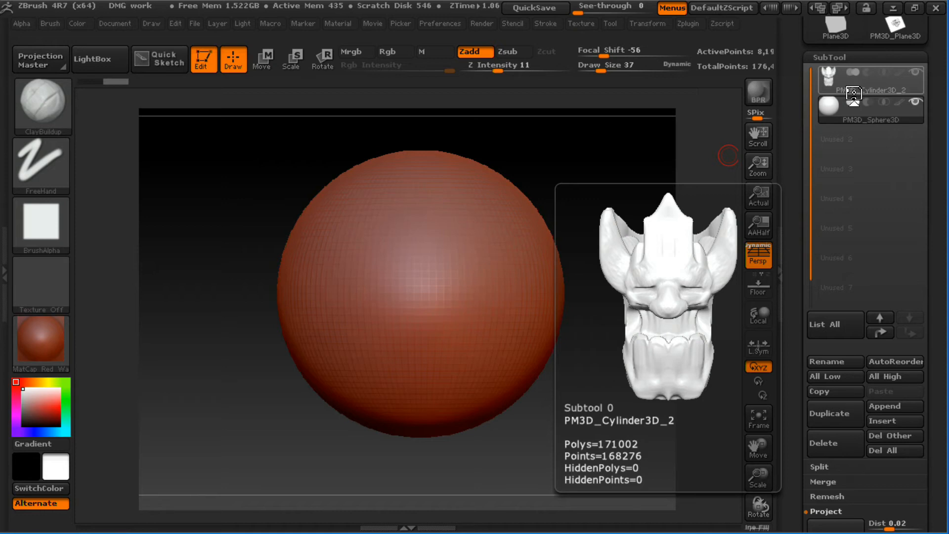
- Scale the sphere down uniformly to about eyeball size with the transpose line
key(e)
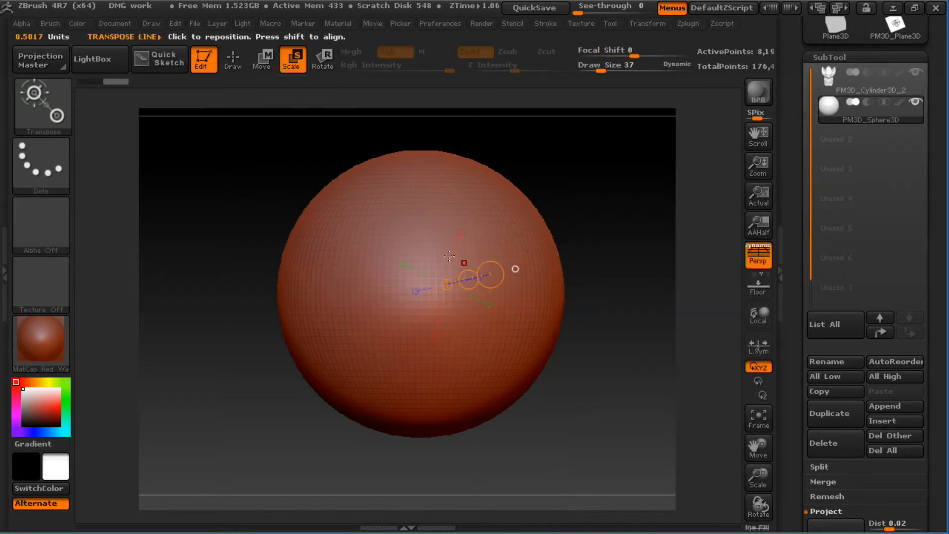
mouse_move(428, 249)
mouse_down()
mouse_move(654, 156)
mouse_move(525, 218)
mouse_up()
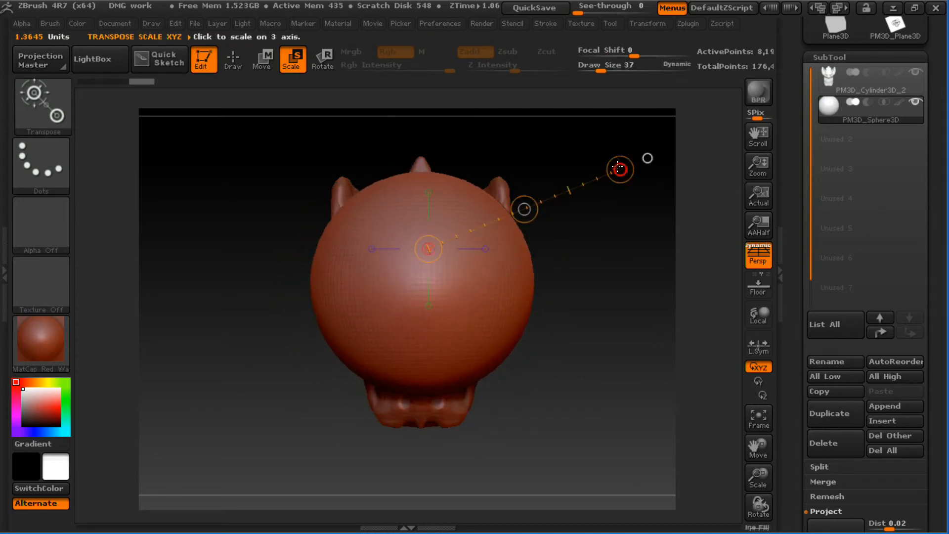
drag(620, 166, 446, 242)
drag(621, 169, 434, 247)
drag(620, 170, 485, 226)
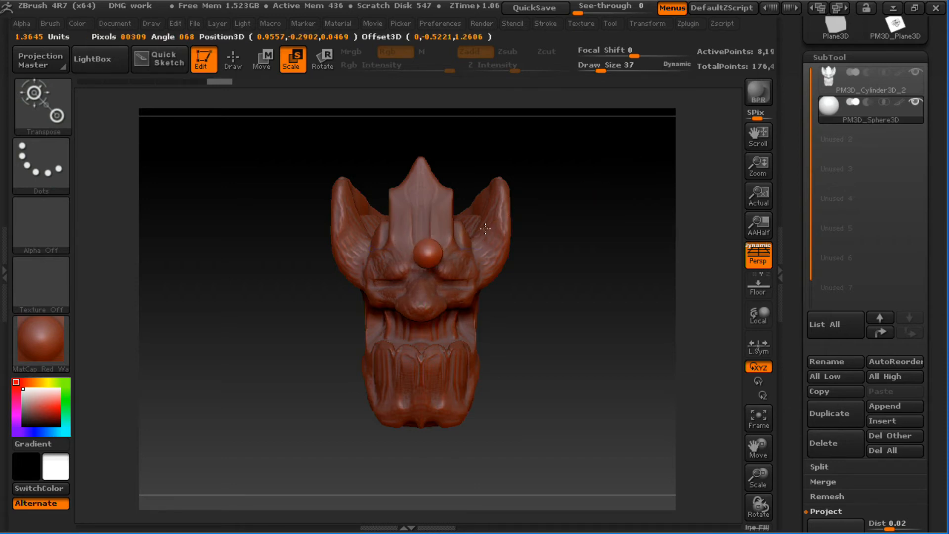
- Move the sphere over the eye on the viewer's left and back toward the face in side view
alt+drag(562, 331, 575, 337)
key(w)
drag(600, 144, 508, 199)
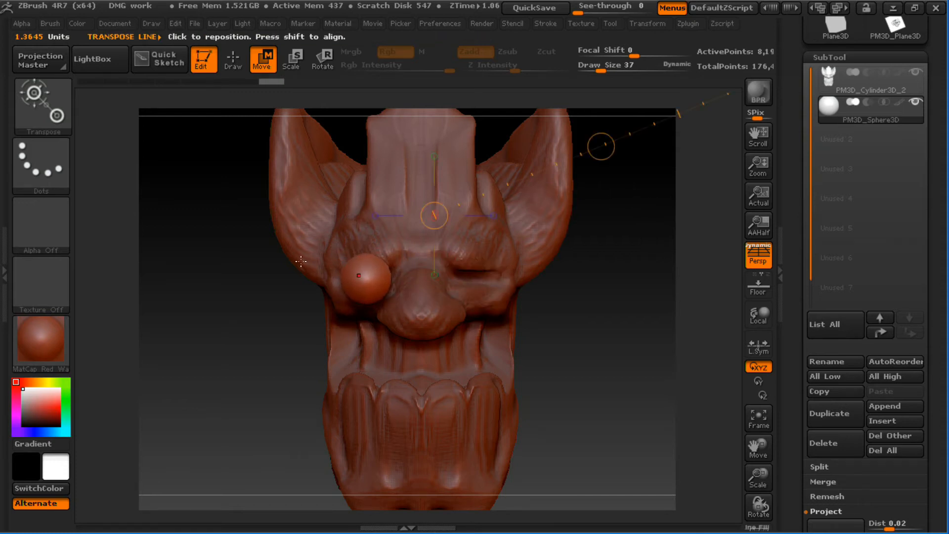
mouse_move(288, 319)
mouse_down()
mouse_move(309, 322)
mouse_move(261, 325)
mouse_move(332, 322)
mouse_move(528, 370)
mouse_move(454, 369)
mouse_up()
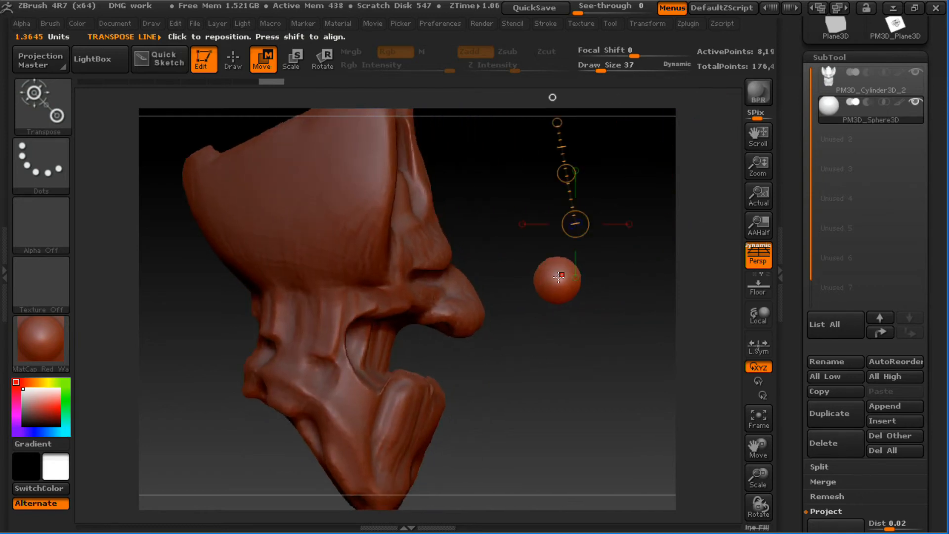
shift+drag(555, 282, 711, 282)
drag(633, 281, 497, 277)
- Nudge the sphere sideways toward the nose and seat it deeper in the eye socket
drag(522, 346, 505, 316)
shift+drag(363, 262, 585, 263)
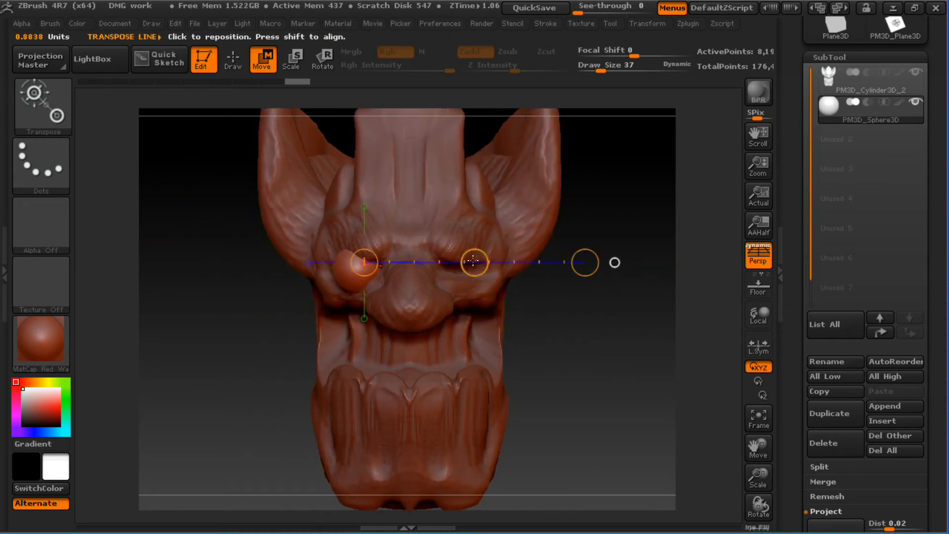
drag(475, 263, 478, 261)
drag(252, 346, 346, 337)
shift+drag(486, 267, 652, 267)
drag(570, 267, 591, 366)
- Enlarge the eyeball slightly and shift it sideways to fill the eye opening
shift+drag(319, 268, 157, 265)
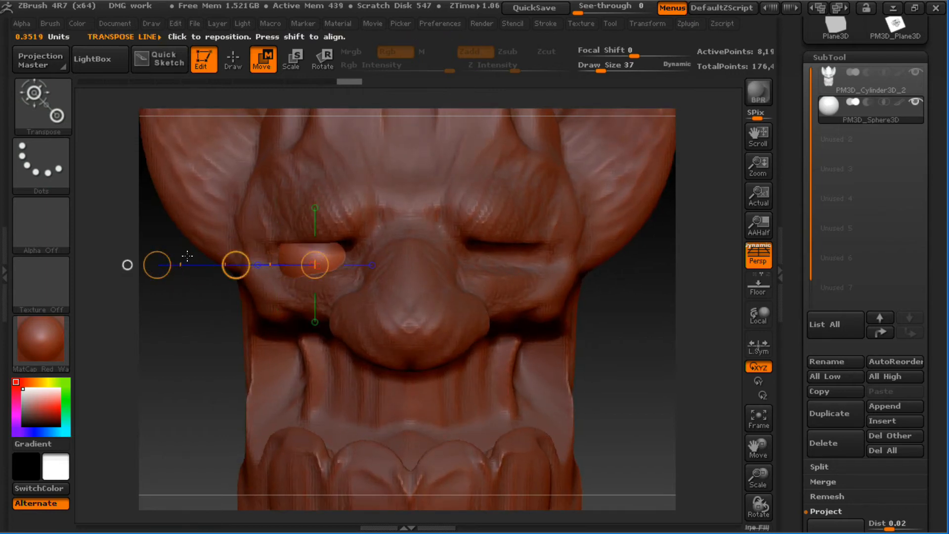
click(291, 59)
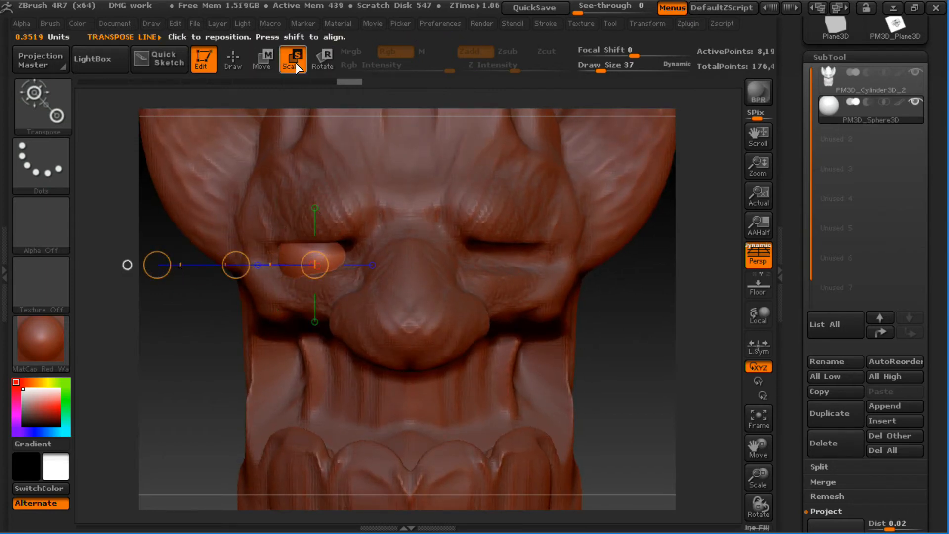
drag(157, 265, 119, 269)
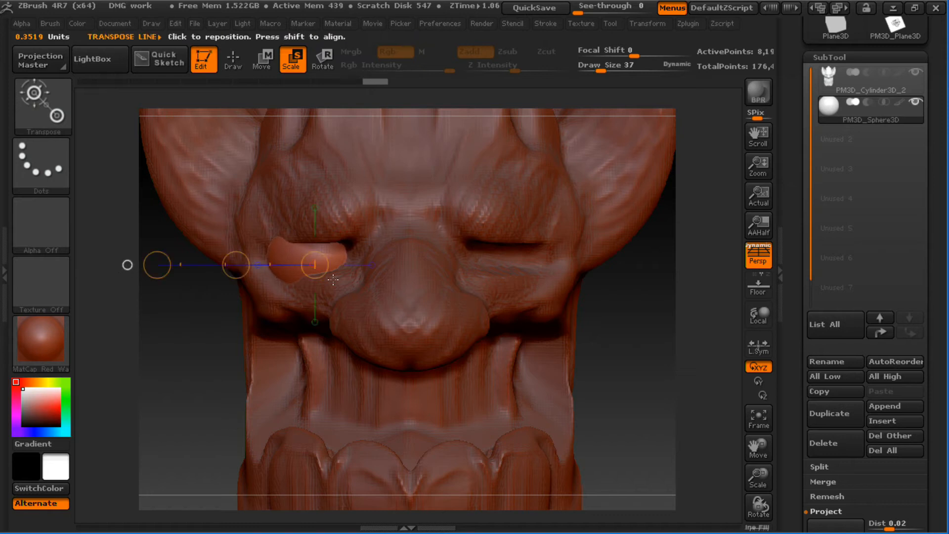
key(w)
shift+drag(283, 275, 451, 275)
drag(367, 276, 377, 272)
key(t)
key(q)
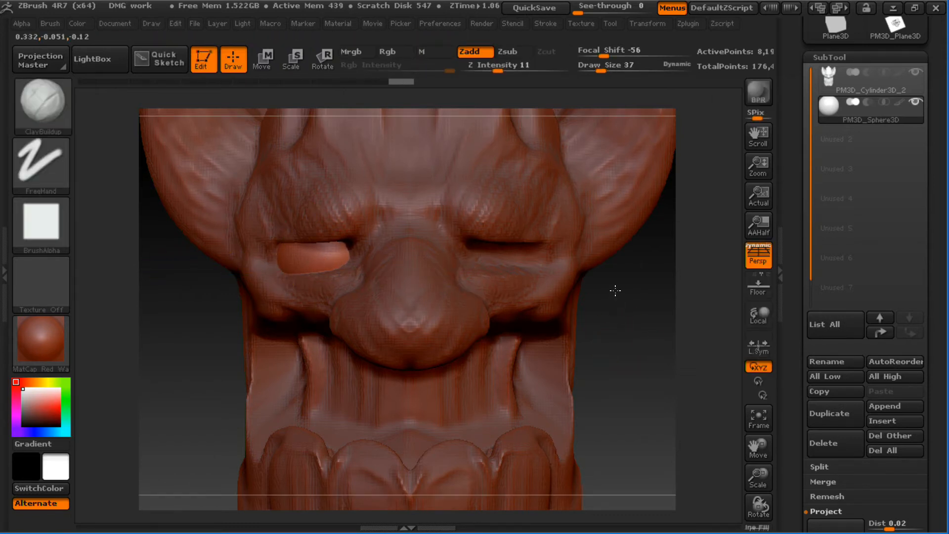
mouse_move(615, 291)
mouse_down()
mouse_move(601, 313)
mouse_move(533, 317)
mouse_up()
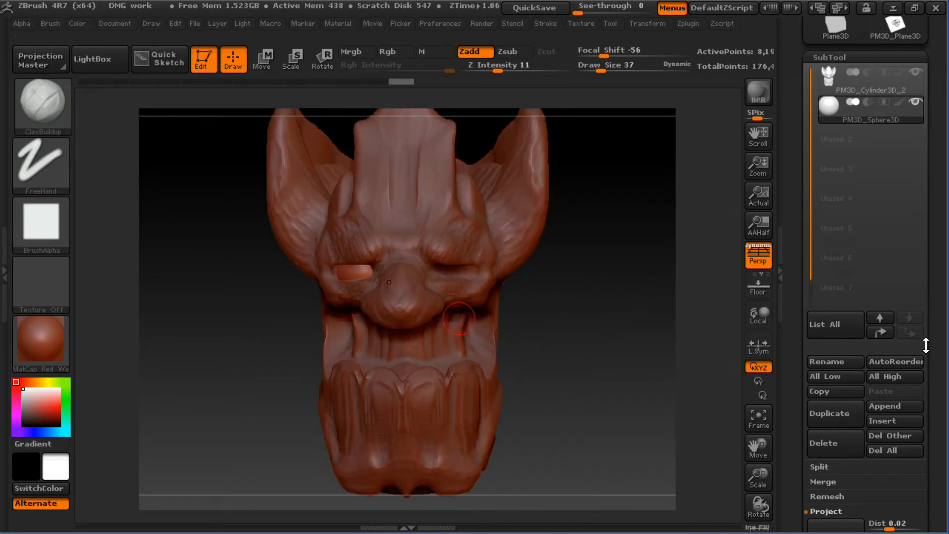
- Set Mirror And Weld in the eyeball's Modify Topology options to work across the Z axis only
scroll(930, 342, down, 5)
key(shift)
click(840, 296)
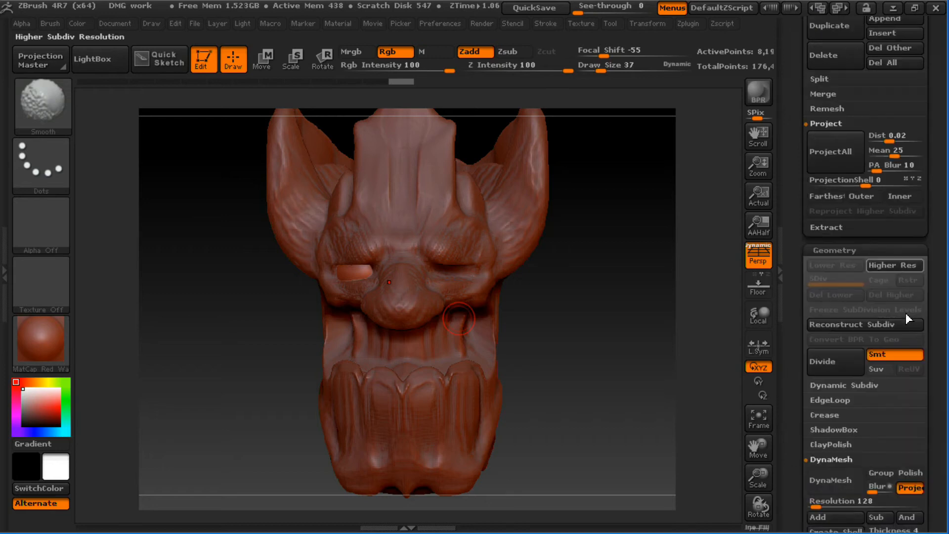
scroll(926, 303, down, 5)
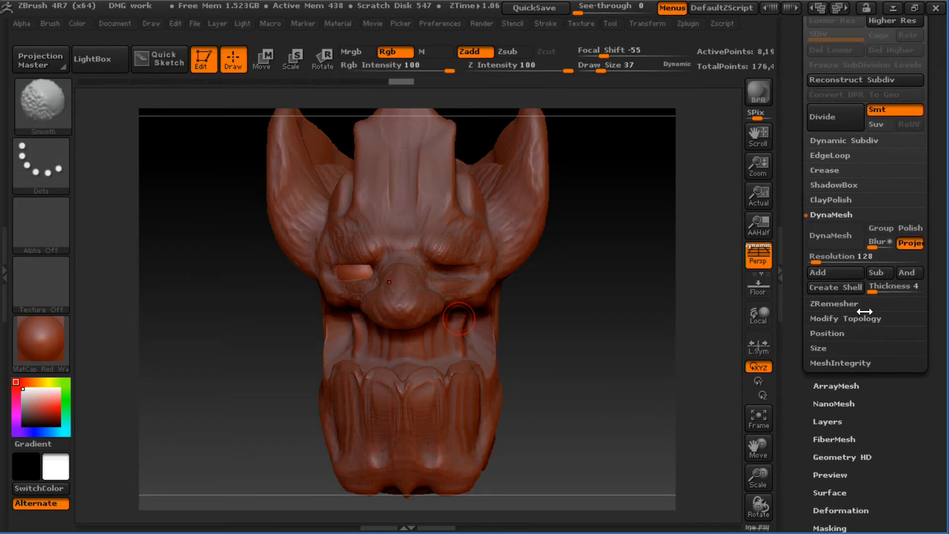
click(862, 319)
scroll(936, 279, down, 2)
scroll(935, 279, down, 3)
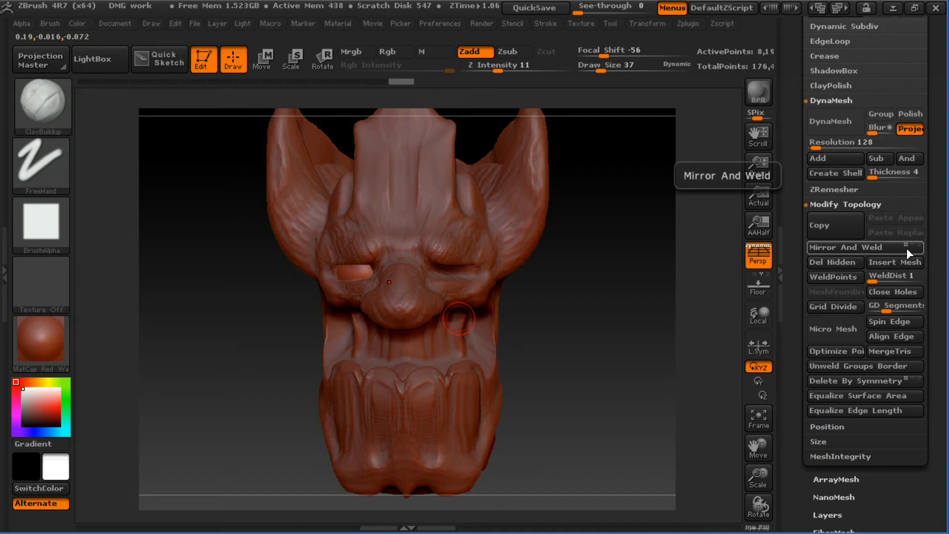
click(907, 248)
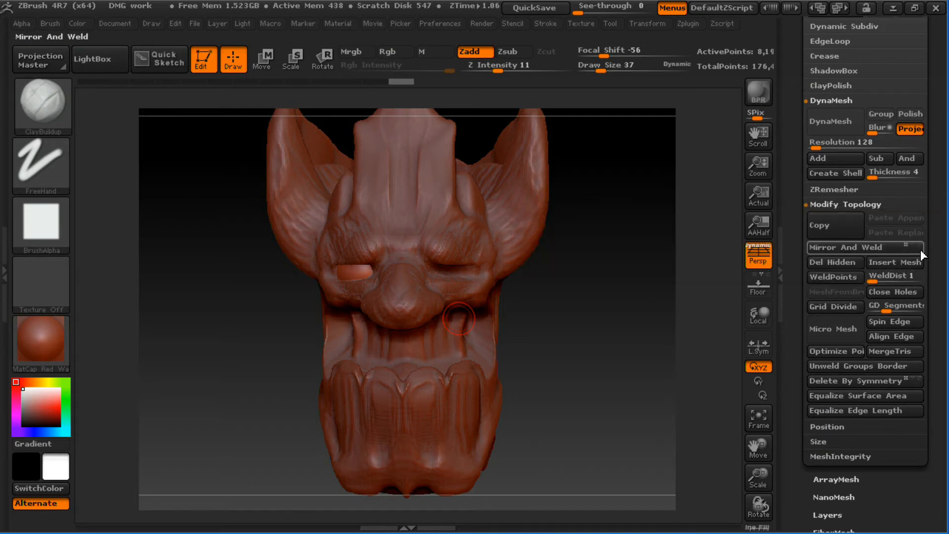
- Mirror and weld the eyeball into the opposite socket across Z, check it from the front, and undo it
click(886, 249)
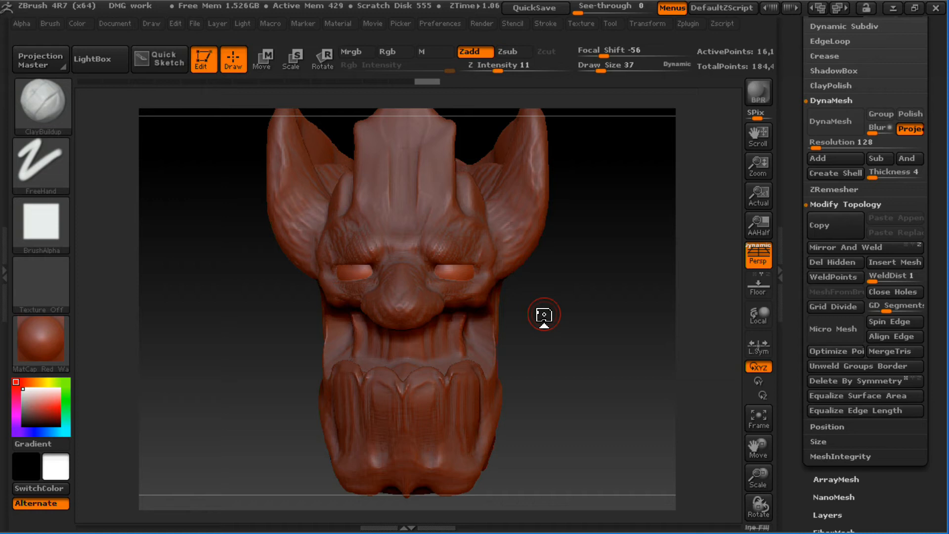
mouse_move(597, 324)
mouse_down()
mouse_move(619, 321)
mouse_move(596, 310)
mouse_up()
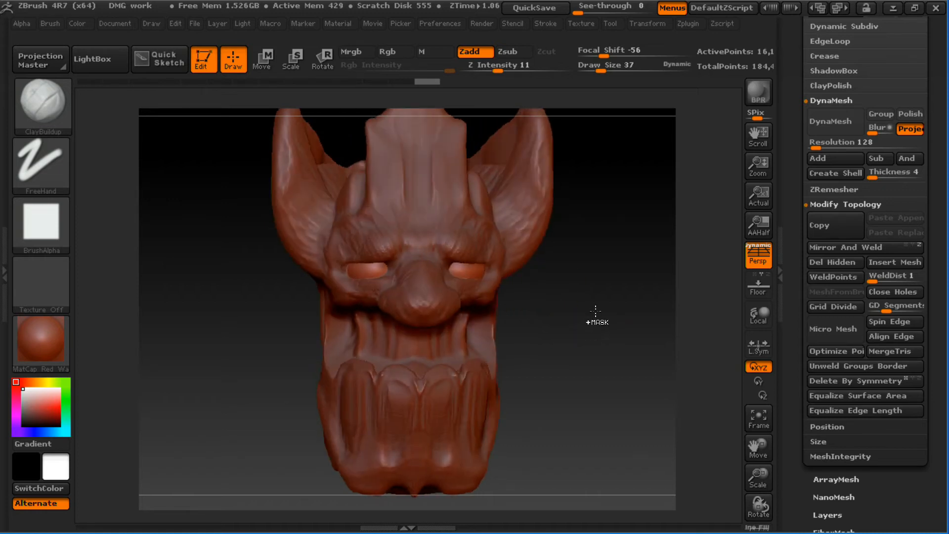
key(ctrl+z)
key(ctrl+z)
- Set the Mirror deformation to the Z axis and flip the eyeball into the opposite eye socket
drag(932, 238, 932, 272)
scroll(932, 273, down, 10)
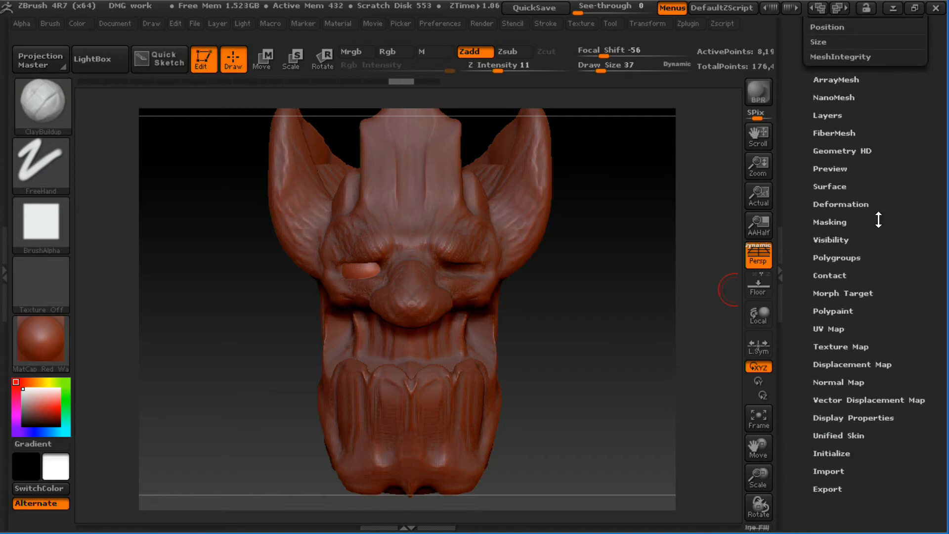
click(857, 204)
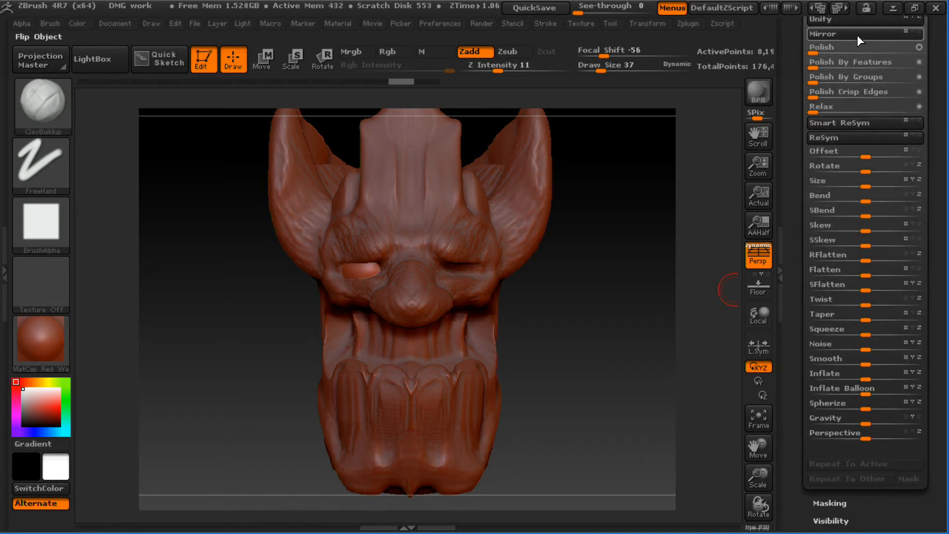
click(904, 33)
key(ctrl+z)
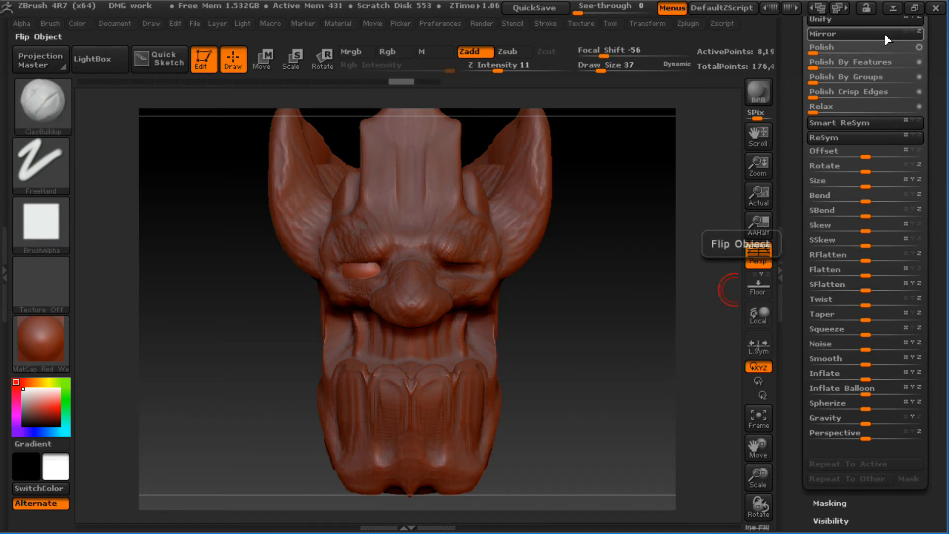
click(885, 34)
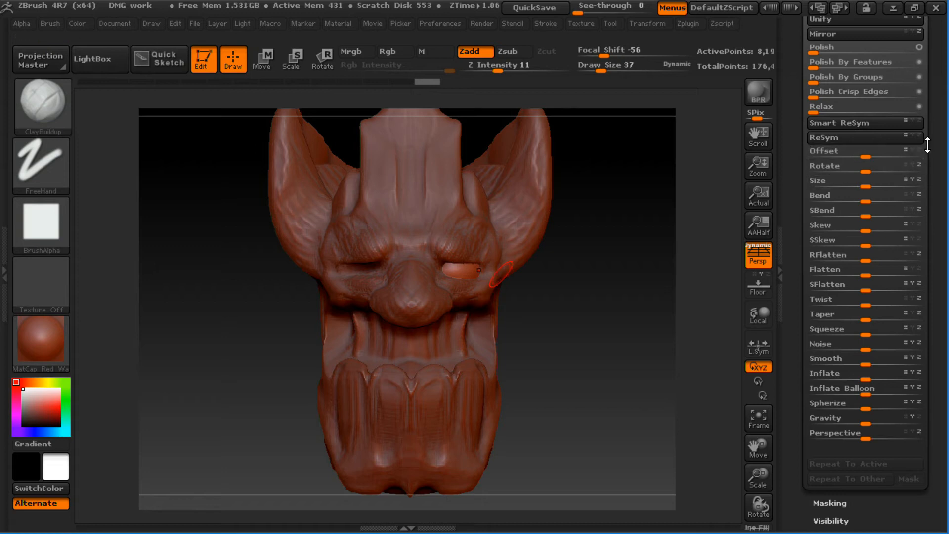
- Try Mirror And Weld across Z on the flipped eyeball
drag(926, 144, 923, 336)
click(836, 251)
drag(931, 435, 933, 271)
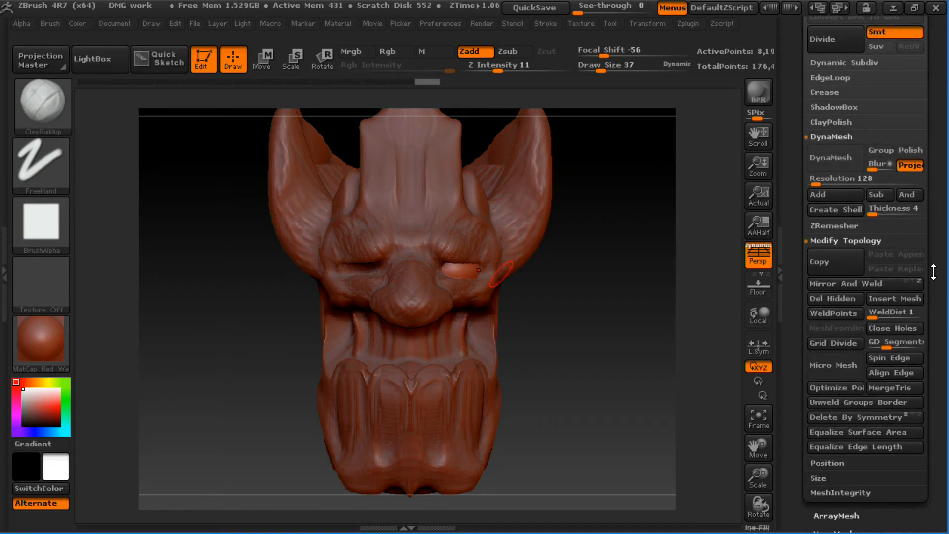
click(883, 286)
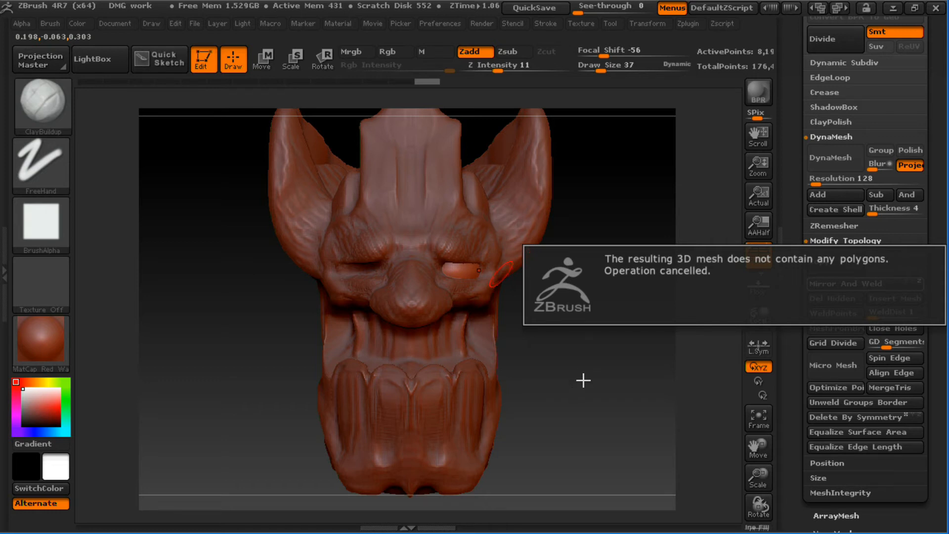
scroll(936, 315, down, 8)
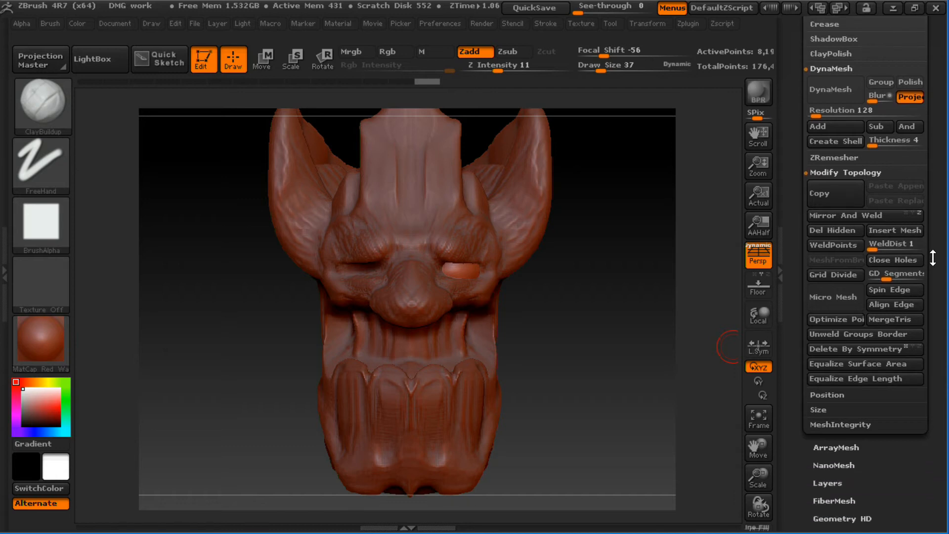
- Move the eyeball across the face into the other eye socket with a horizontal transpose line
key(w)
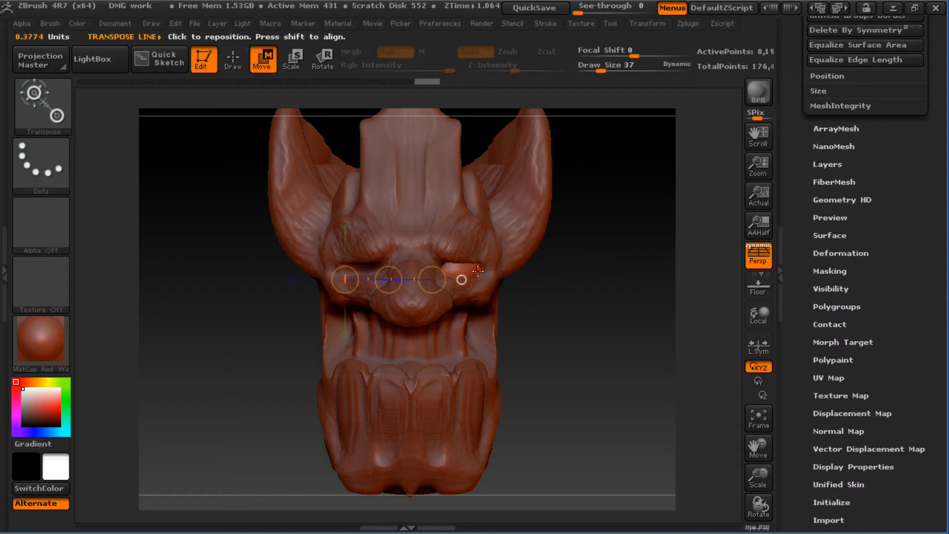
drag(466, 269, 595, 269)
drag(532, 269, 457, 267)
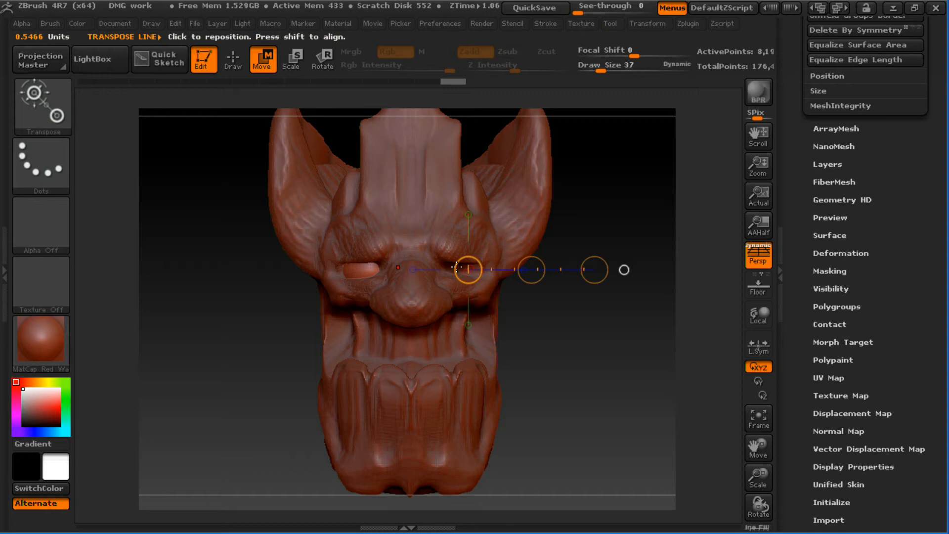
- Mirror and weld the repositioned eyeball across Z, undo back to the flipped eyeball, and return to Draw mode
scroll(895, 153, up, 3)
scroll(928, 106, up, 1)
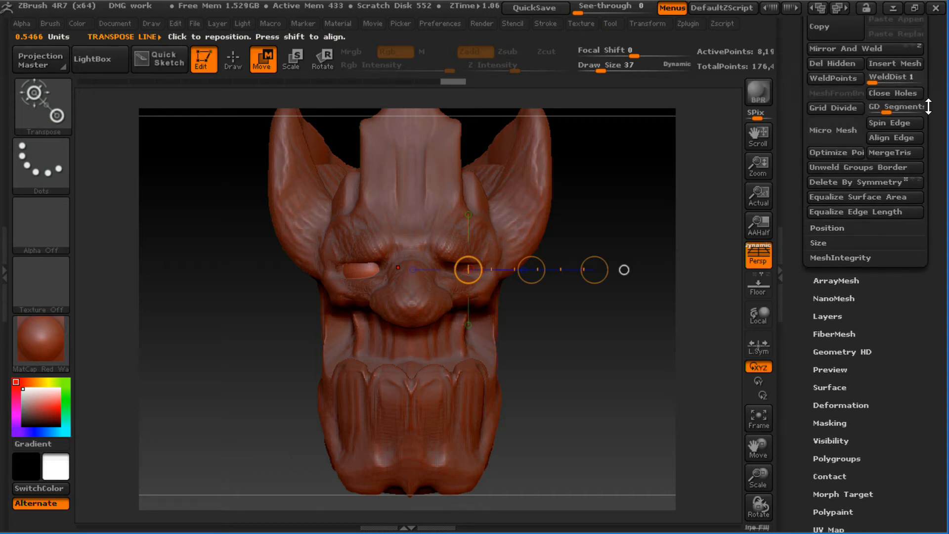
scroll(928, 106, up, 1)
click(840, 70)
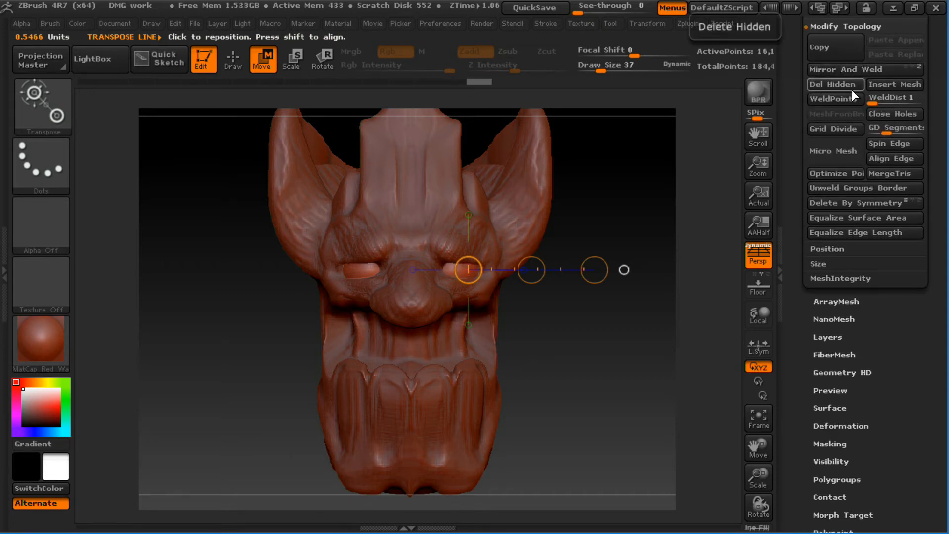
key(ctrl+z)
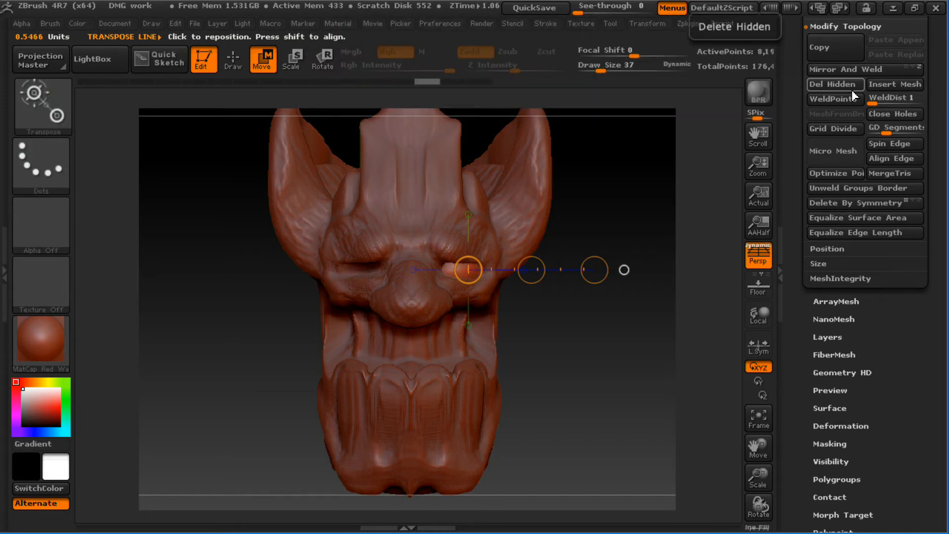
key(q)
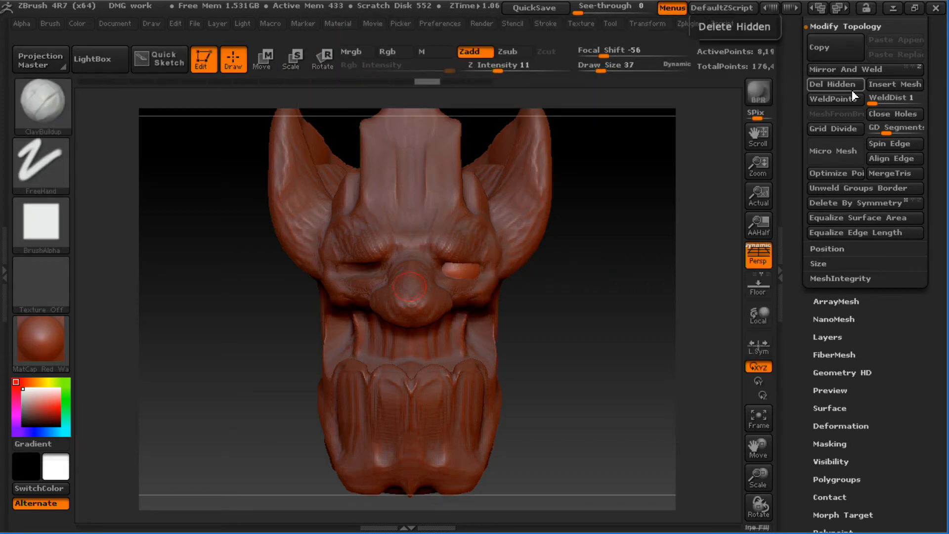
- Try the Offset deformation along X on the eyeball, inspect it from an angle, and undo the shift
drag(886, 354, 862, 254)
click(861, 254)
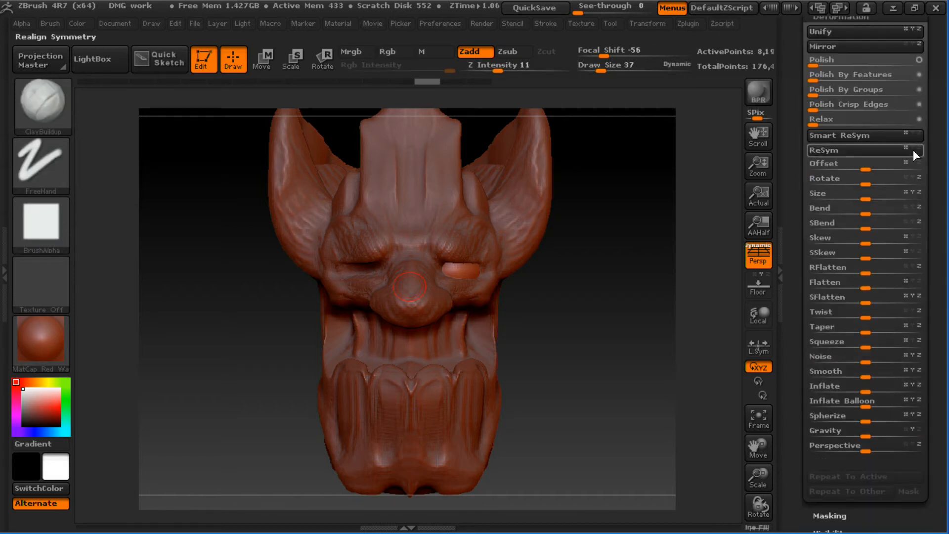
mouse_move(933, 133)
mouse_down()
mouse_move(937, 186)
mouse_move(922, 143)
mouse_up()
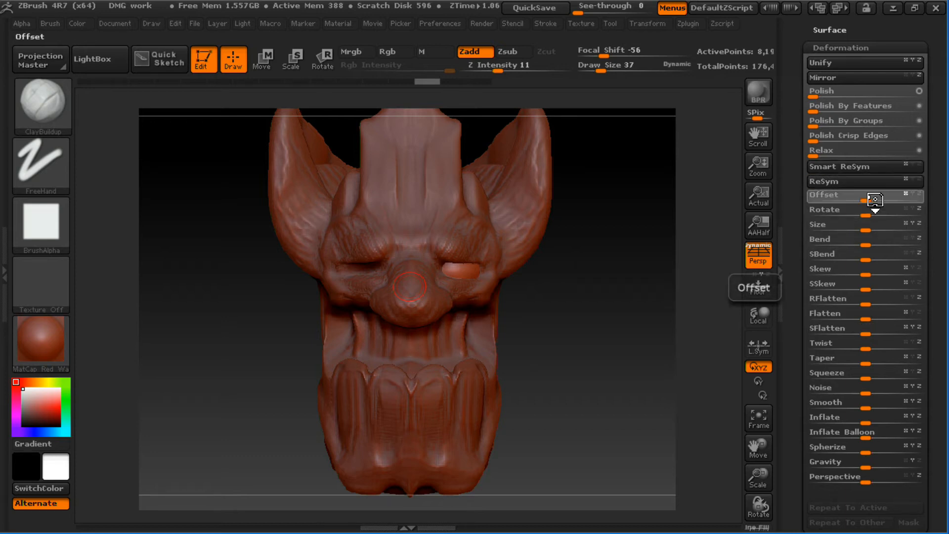
drag(871, 201, 896, 200)
drag(534, 342, 712, 232)
key(ctrl+z)
- Try the Size deformation on the eyeball and undo the scaling
mouse_move(869, 200)
mouse_down()
mouse_move(855, 201)
mouse_move(887, 196)
mouse_move(872, 197)
mouse_move(883, 197)
mouse_move(860, 225)
mouse_move(886, 228)
mouse_move(848, 229)
mouse_move(898, 221)
mouse_move(883, 223)
mouse_up()
key(ctrl+z)
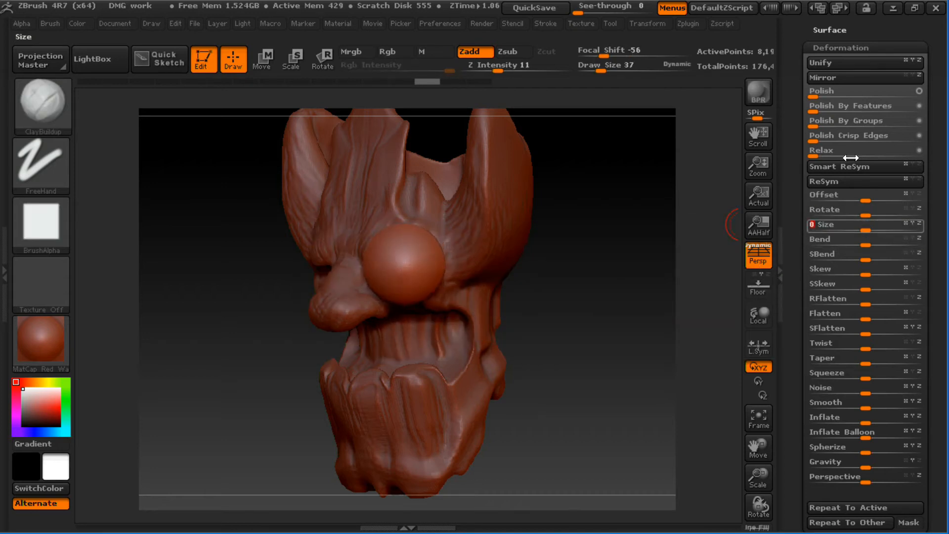
key(ctrl+z)
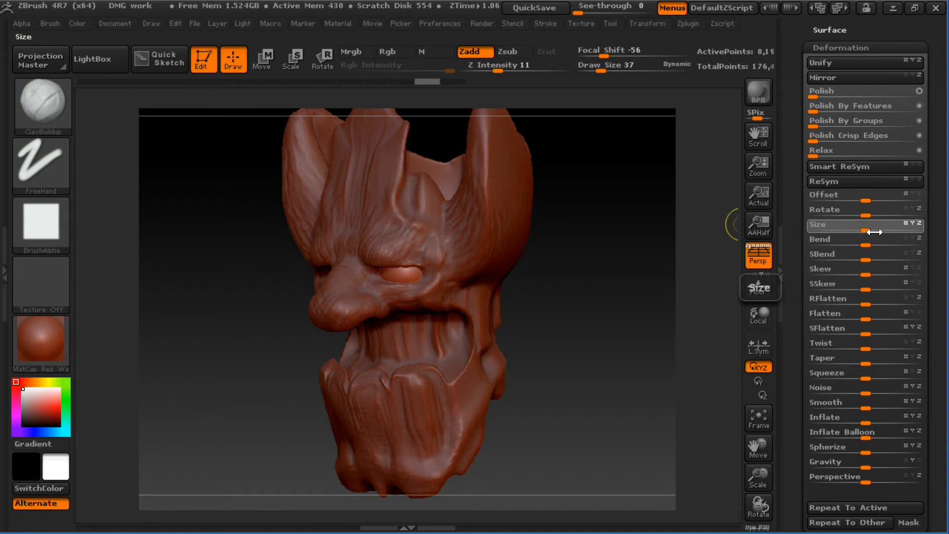
drag(874, 232, 848, 249)
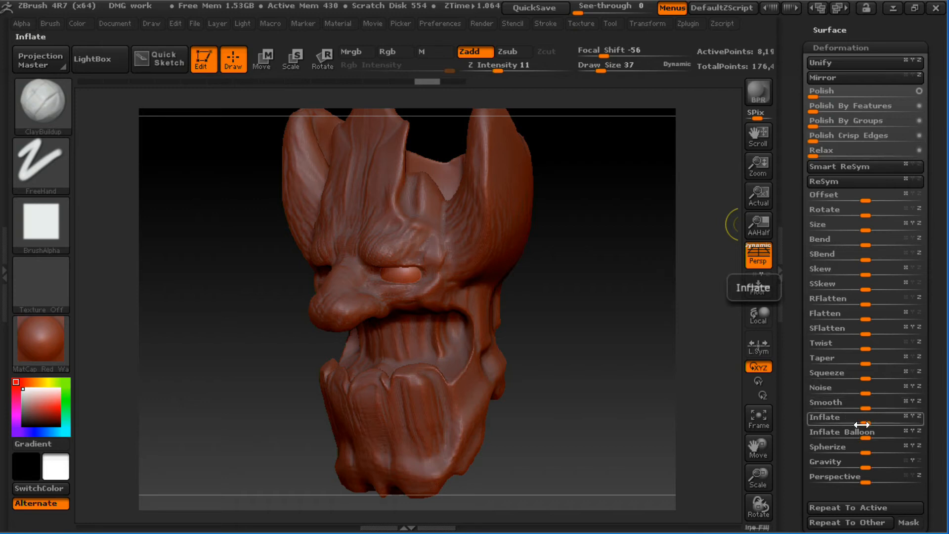
- Inflate the eyeball by 15 with the Inflate deformation and undo it
drag(864, 433, 882, 433)
key(ctrl+z)
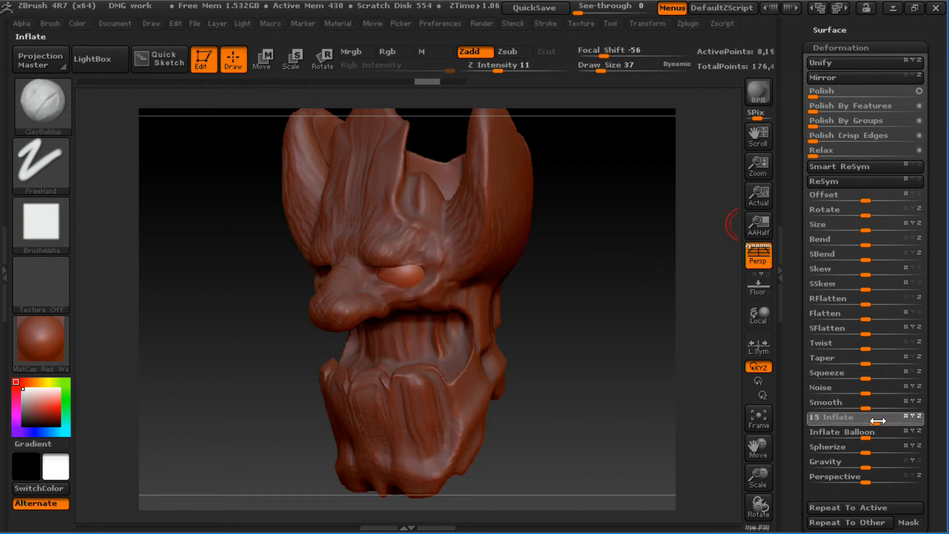
key(ctrl)
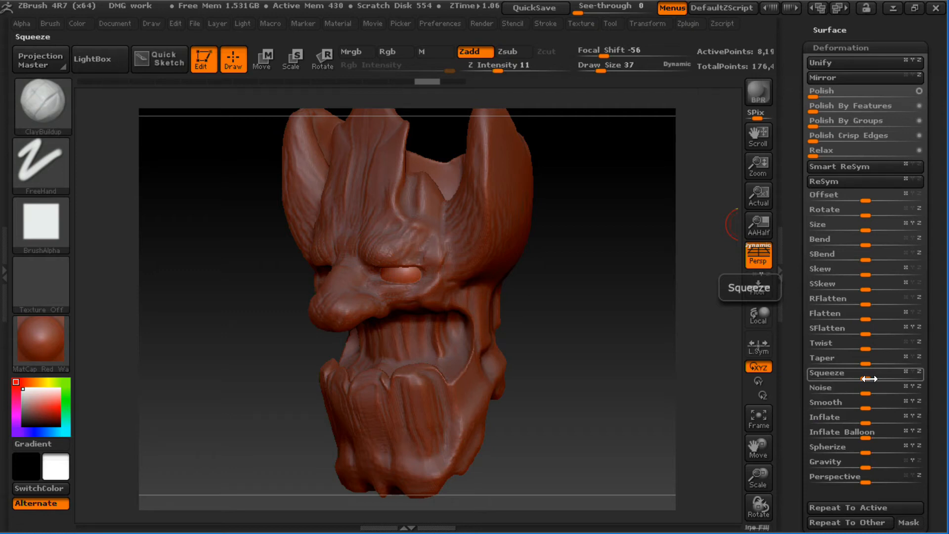
- Flip the eyeball to the other side with the Mirror deformation, view it, and undo the flip
click(861, 78)
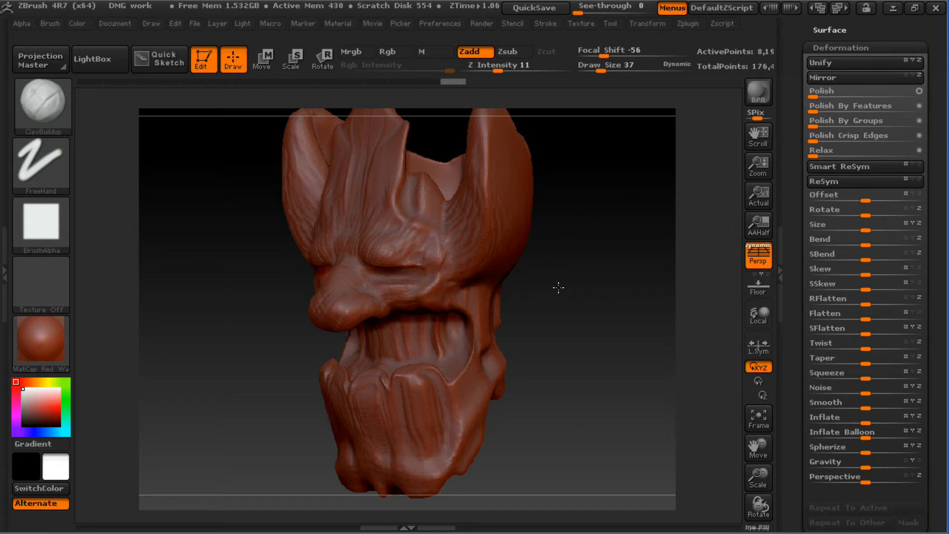
drag(557, 288, 584, 280)
key(ctrl+z)
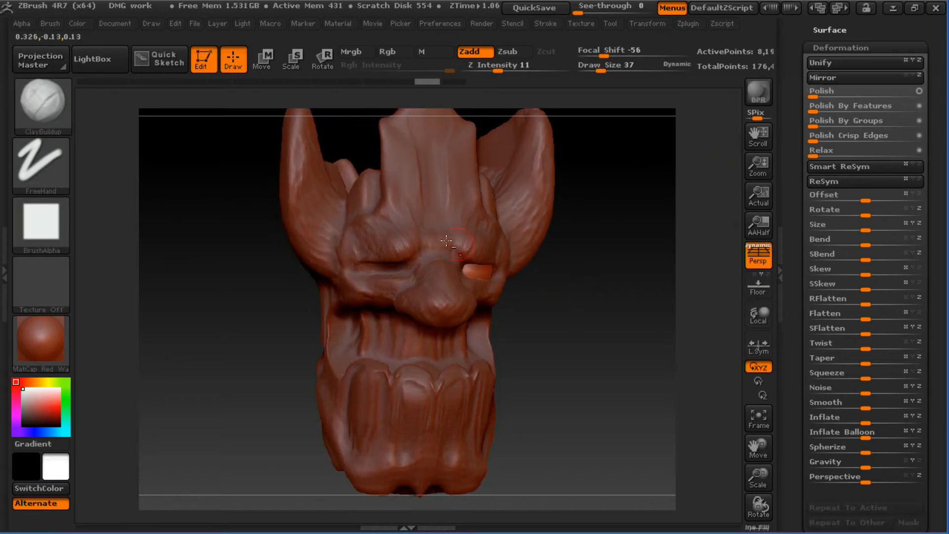
- Activate the head subtool and pull the lower edge of the ear on the viewer's right outward with the Move brush
drag(619, 278, 589, 267)
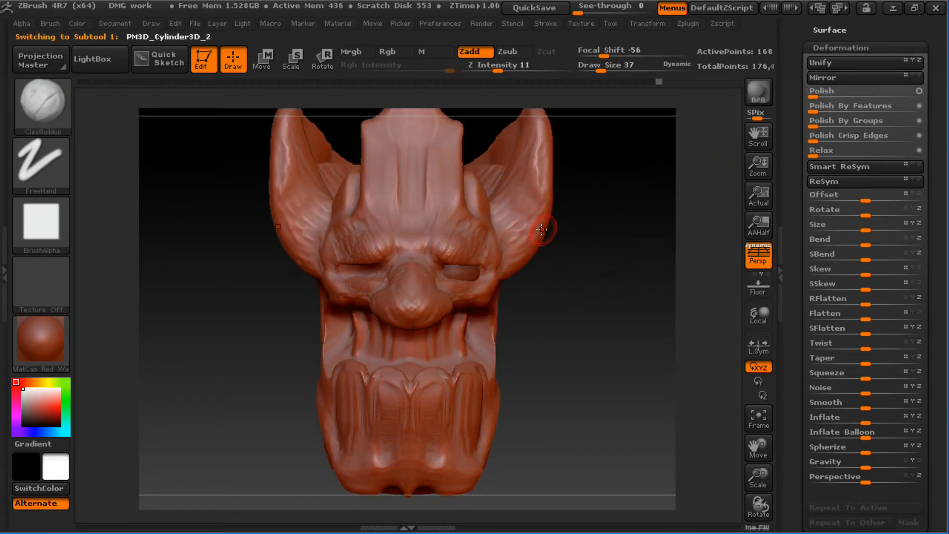
key(b)
key(m)
key(v)
drag(544, 220, 606, 270)
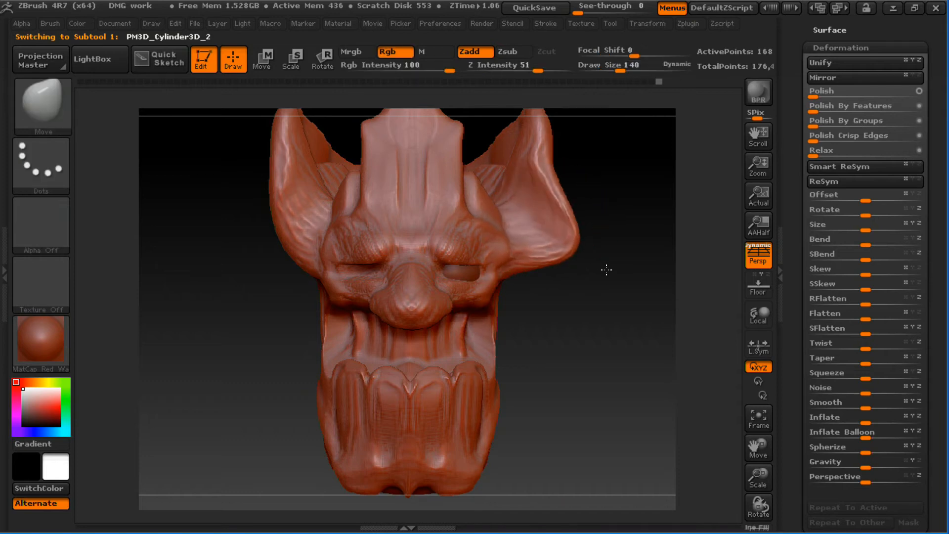
- Undo a front-to-back Mirror flip of the head, and flip it sideways across the Z axis instead
click(836, 82)
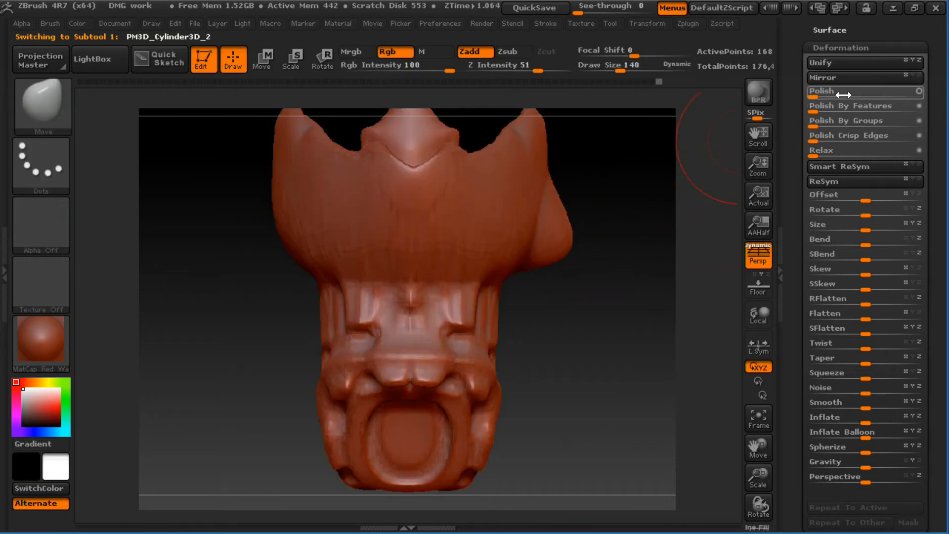
key(ctrl+z)
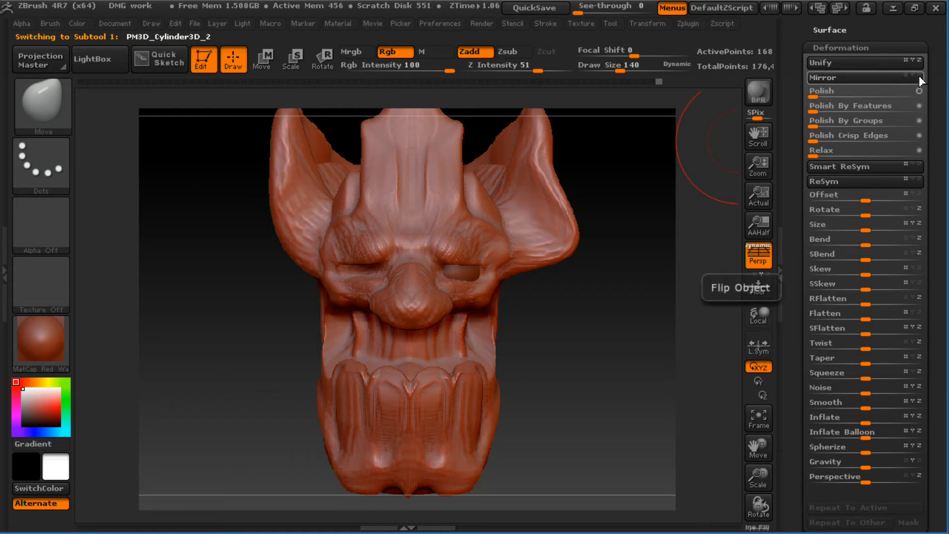
click(868, 80)
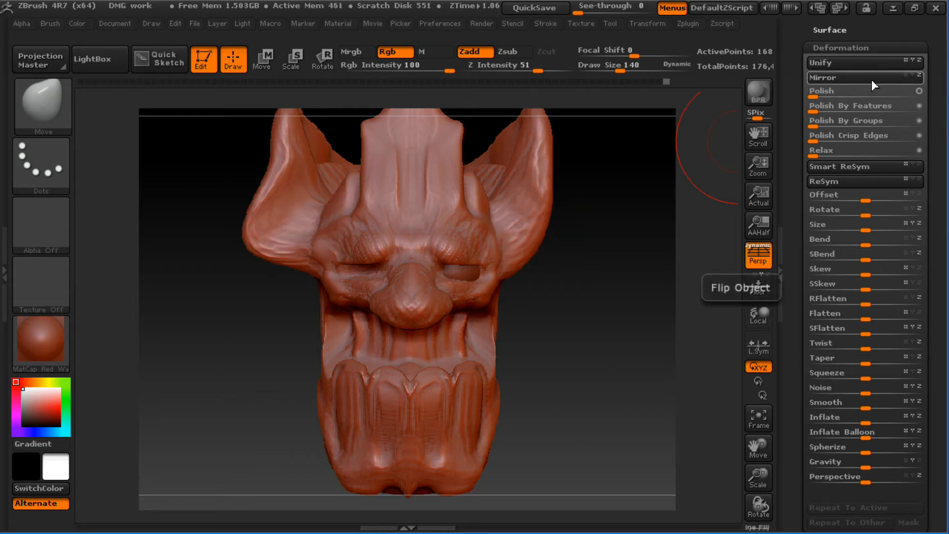
- Flip the head repeatedly from side to side with the Mirror deformation to compare both versions
click(871, 78)
click(871, 78)
click(871, 77)
click(872, 76)
click(872, 76)
click(871, 77)
click(871, 77)
click(870, 77)
click(867, 78)
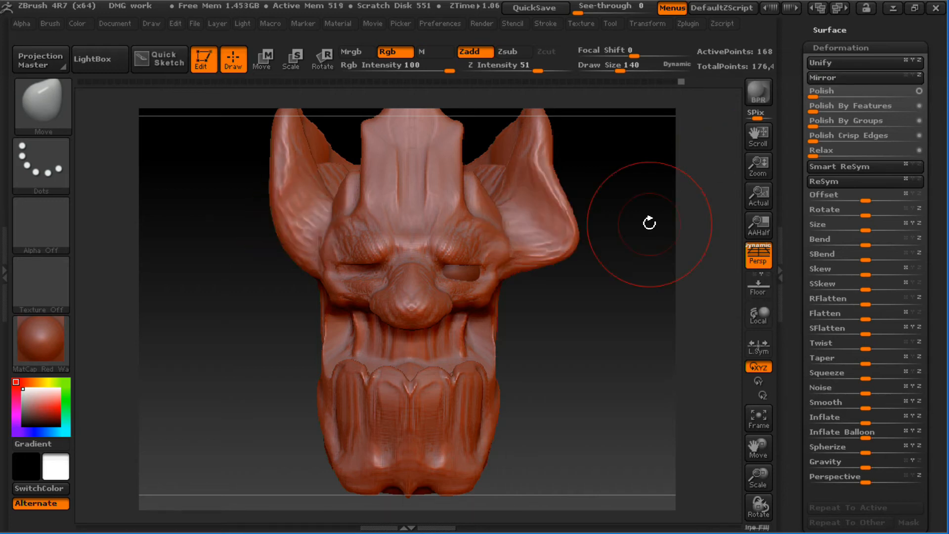
- Undo the side-to-side flips and the one-sided ear pull on the head
key(ctrl+z)
key(ctrl+z)
key(ctrl+z)
key(ctrl+z)
key(ctrl+z)
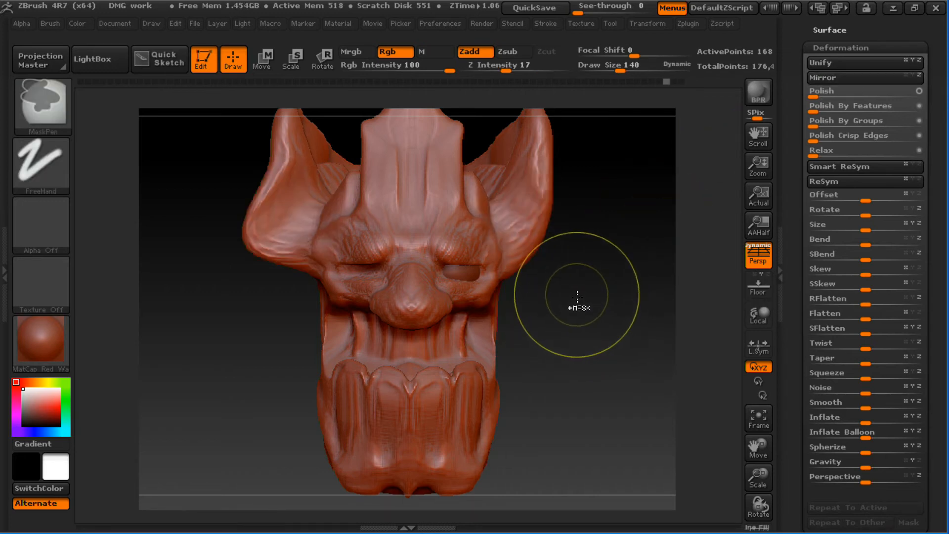
key(ctrl+z)
key(ctrl+z)
key(ctrl+z)
key(ctrl+z)
key(ctrl+z)
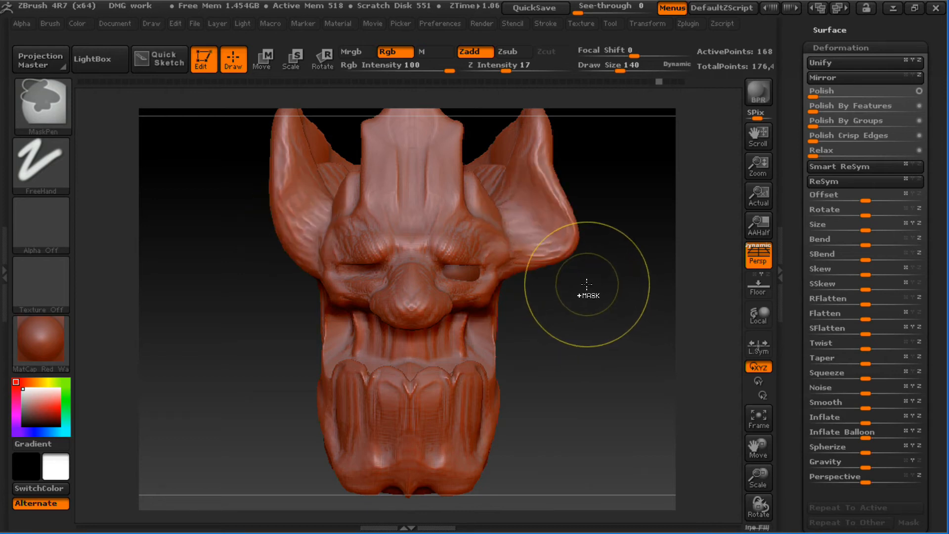
key(ctrl+z)
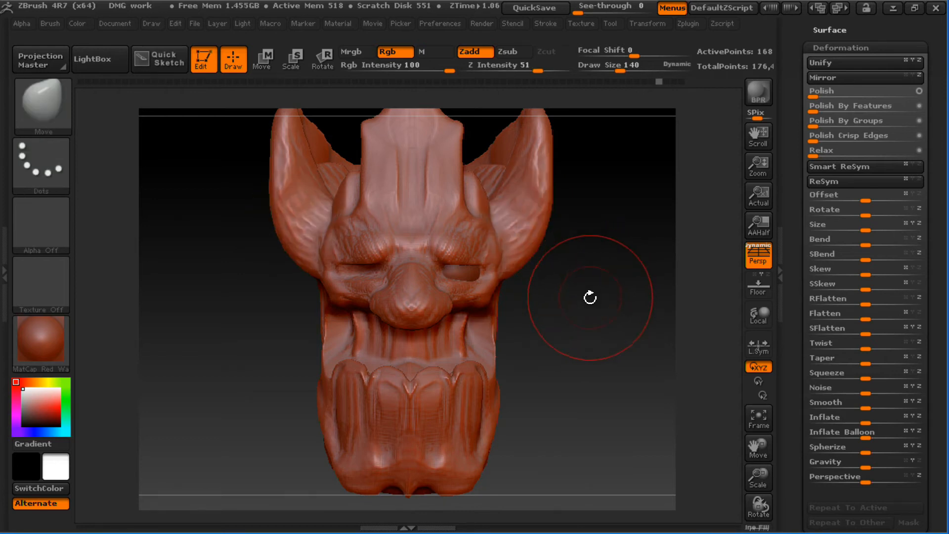
drag(588, 332, 584, 304)
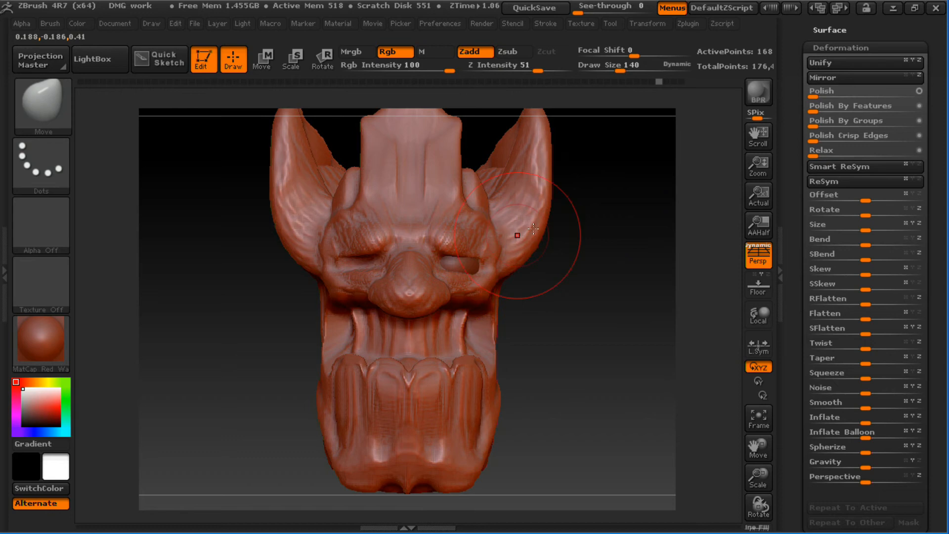
- Flip the eyeball to the other side with the Mirror deformation, and create its counterpart with Mirror And Weld
alt+click(470, 265)
click(846, 78)
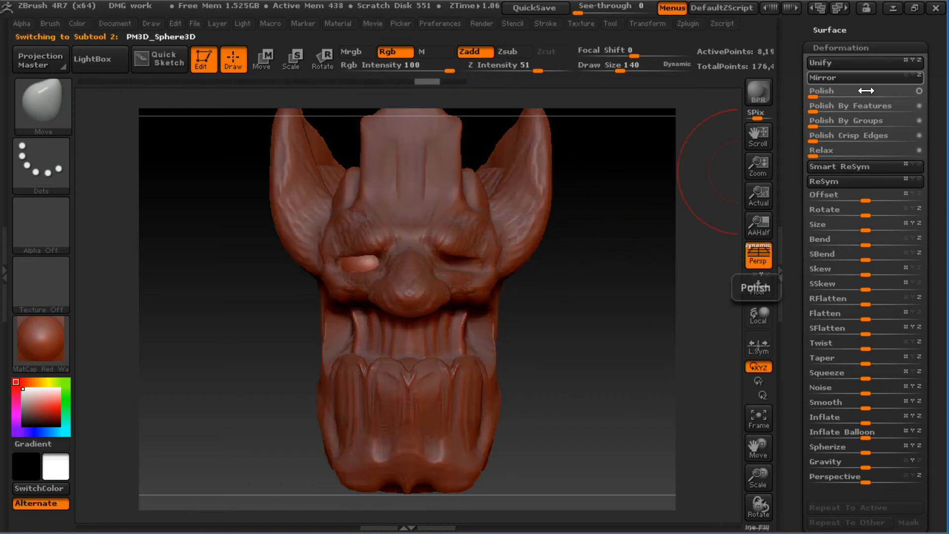
scroll(858, 148, up, 5)
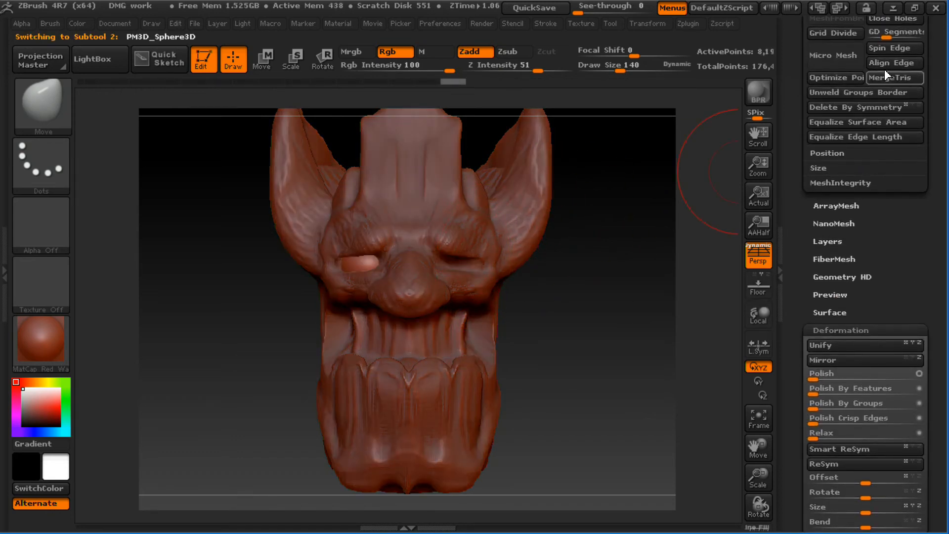
scroll(885, 74, up, 5)
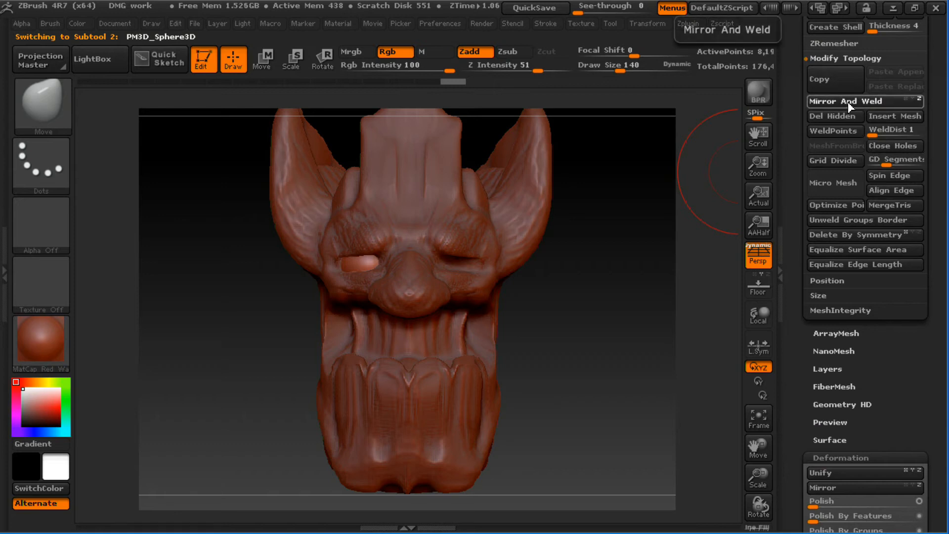
click(847, 102)
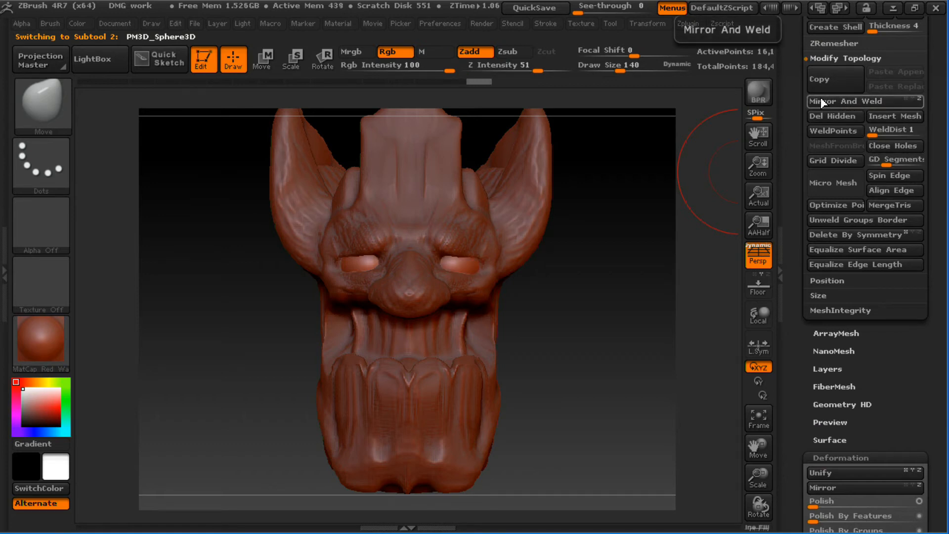
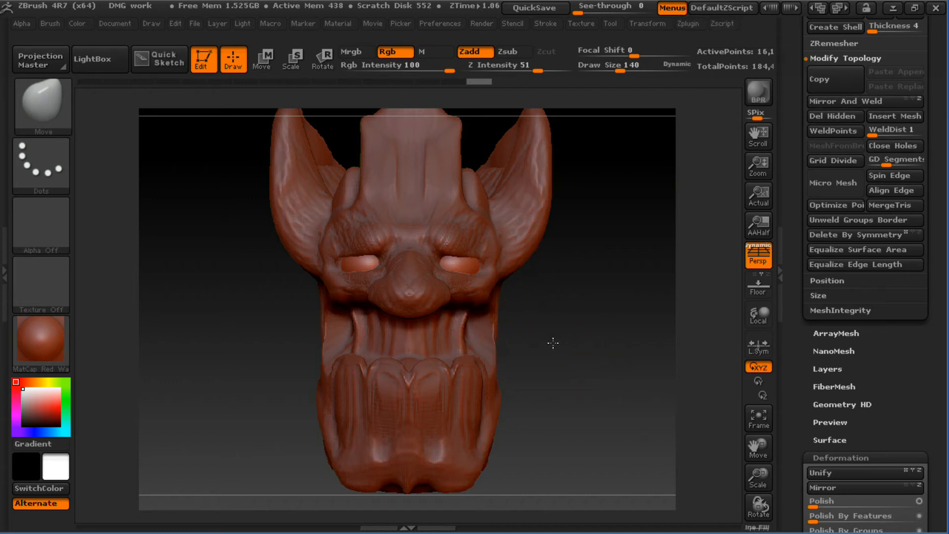
mouse_move(554, 341)
mouse_down()
mouse_move(583, 343)
mouse_move(587, 273)
mouse_move(566, 292)
mouse_move(563, 366)
mouse_move(540, 368)
mouse_move(514, 316)
mouse_move(564, 319)
mouse_move(538, 335)
mouse_move(572, 332)
mouse_up()
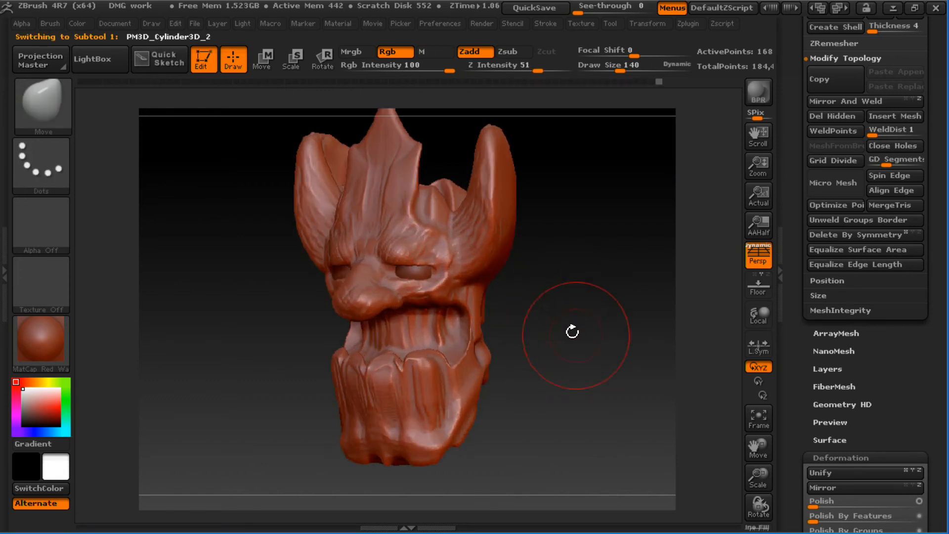
- Activate the head subtool and reshape the lower eyelids around the eye openings with the Move brush at draw size 135
alt+click(423, 270)
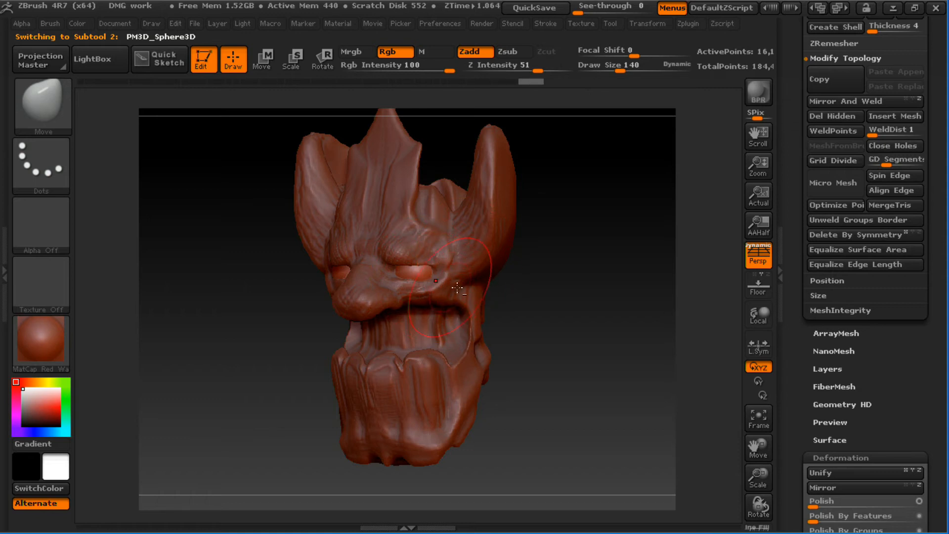
mouse_move(514, 291)
mouse_down()
mouse_move(553, 292)
mouse_move(554, 364)
mouse_up()
key(ctrl+z)
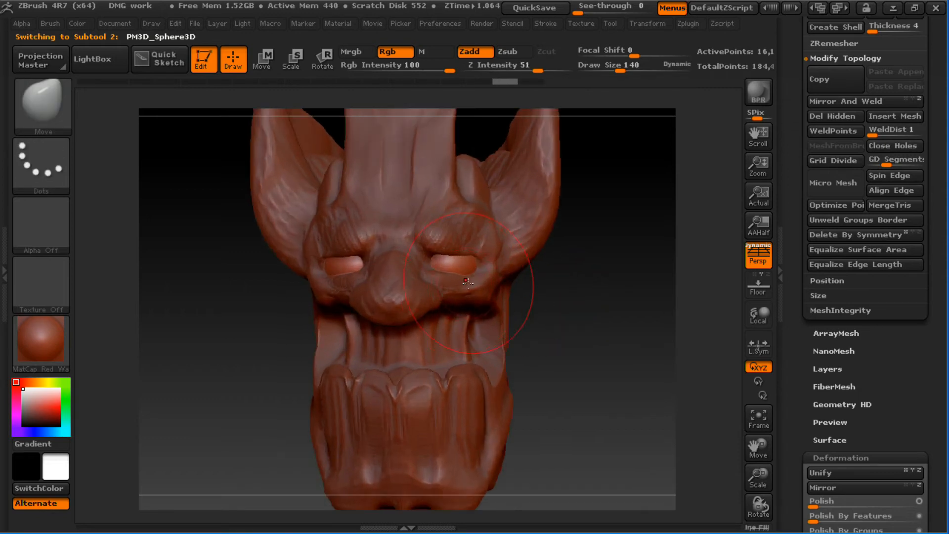
alt+click(483, 292)
key(s)
click(463, 289)
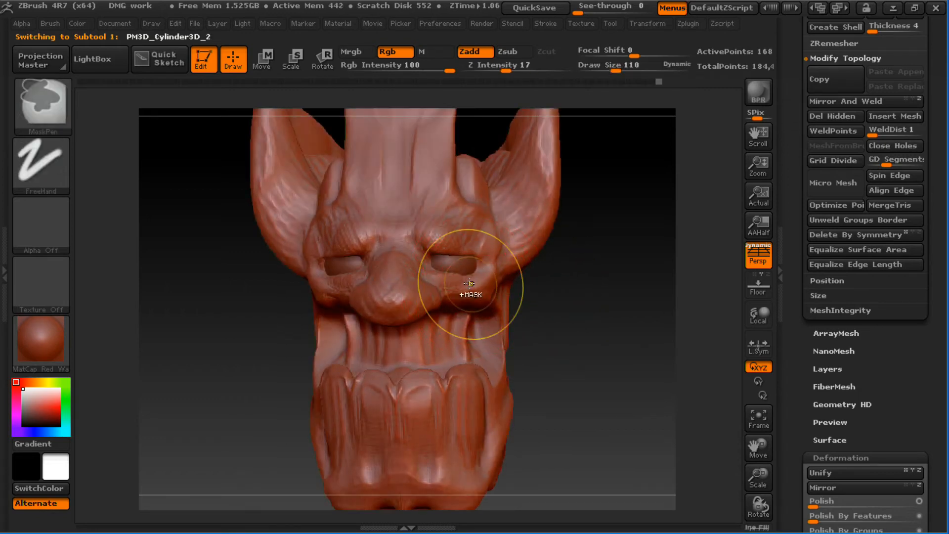
key(s)
click(472, 284)
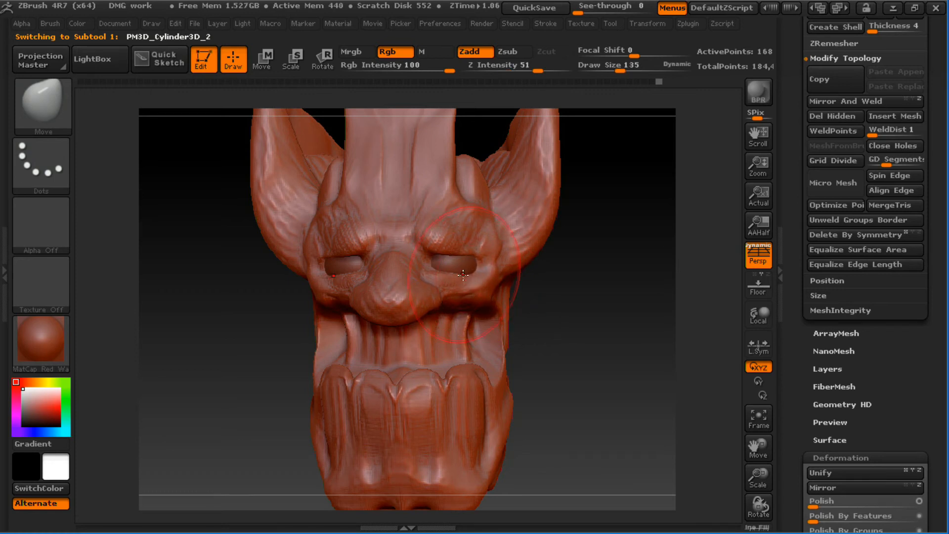
drag(462, 278, 477, 273)
key(s)
click(473, 270)
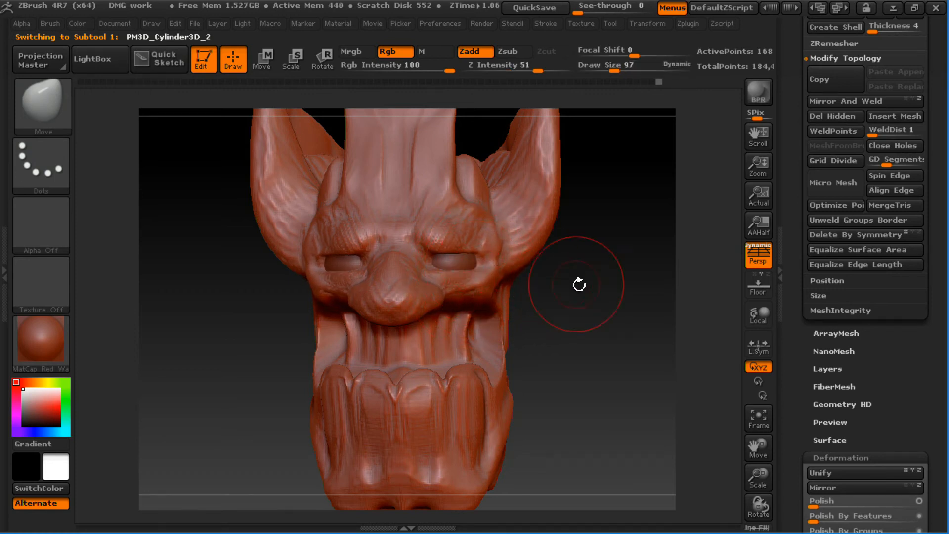
- Build up clay over the outer corners of the eye openings with the ClayBuildup brush at draw size 76
mouse_move(579, 283)
mouse_down()
mouse_move(553, 289)
mouse_move(556, 313)
mouse_up()
key(b)
key(c)
key(b)
key(s)
click(467, 259)
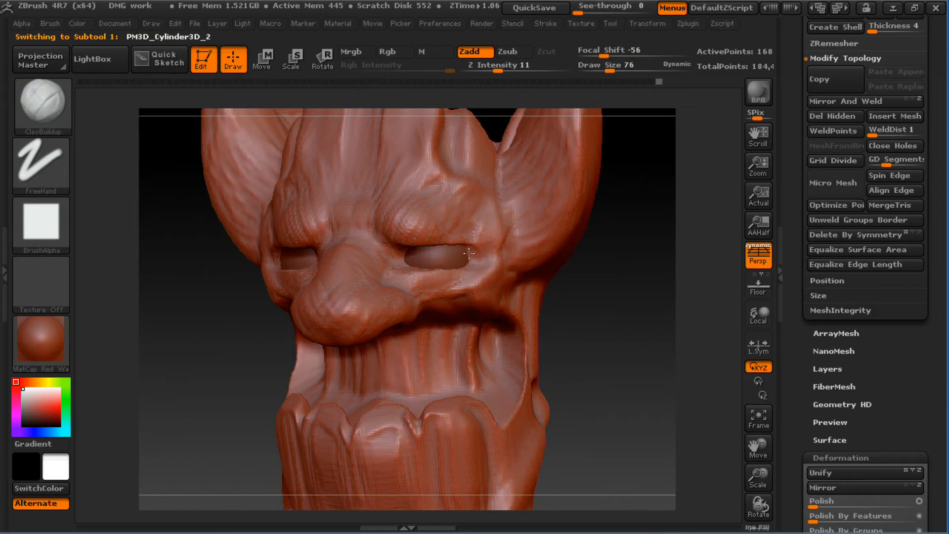
mouse_move(489, 260)
mouse_down()
mouse_move(470, 243)
mouse_move(422, 243)
mouse_up()
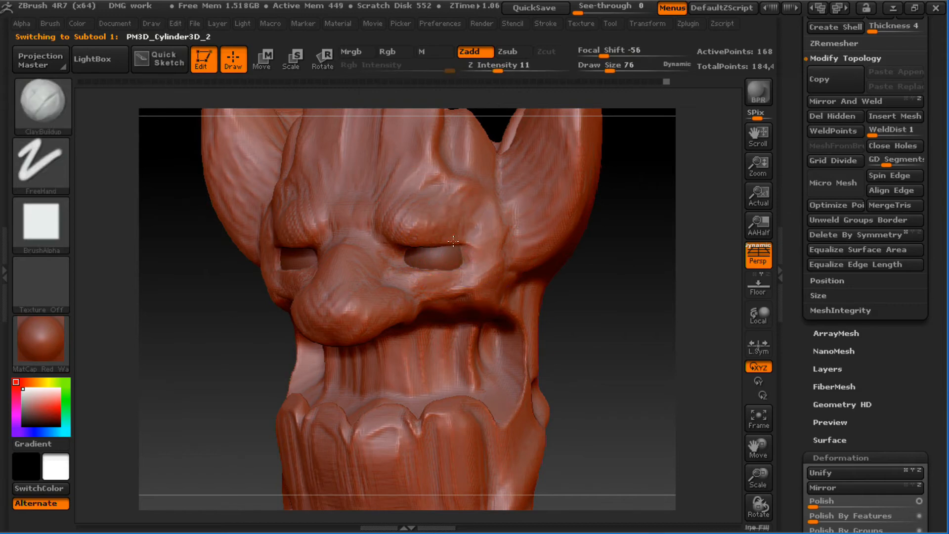
- Narrow and reshape the outer ends of the eye openings with the Move brush
key(b)
key(m)
key(v)
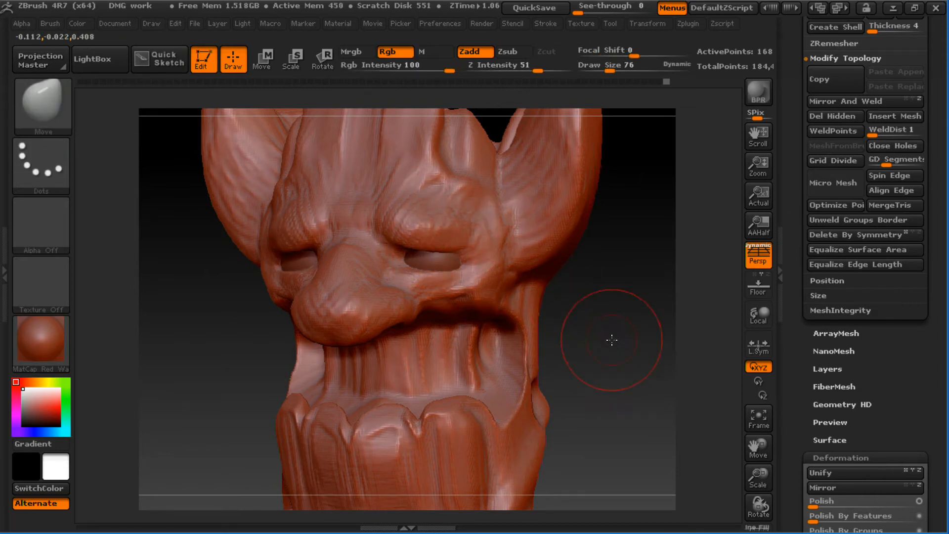
mouse_move(613, 341)
alt+mouse_down()
mouse_move(586, 279)
mouse_move(596, 272)
mouse_move(551, 272)
mouse_move(620, 273)
mouse_move(583, 273)
mouse_move(587, 294)
mouse_move(555, 276)
mouse_move(467, 285)
mouse_move(613, 267)
mouse_move(525, 269)
mouse_move(566, 262)
mouse_move(536, 271)
mouse_move(562, 321)
mouse_move(547, 287)
alt+mouse_up()
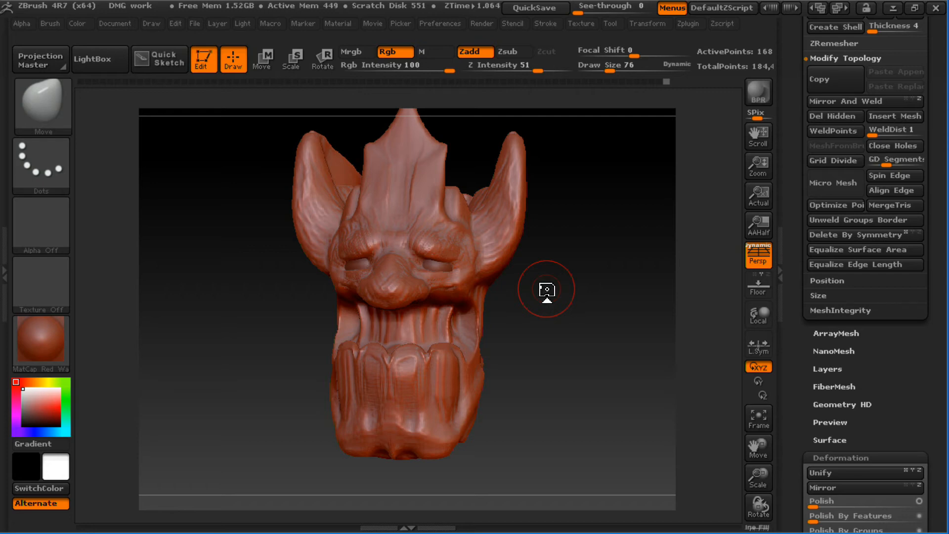
- Append a Sphere3D as a new subtool and make it the active subtool
drag(876, 378, 874, 526)
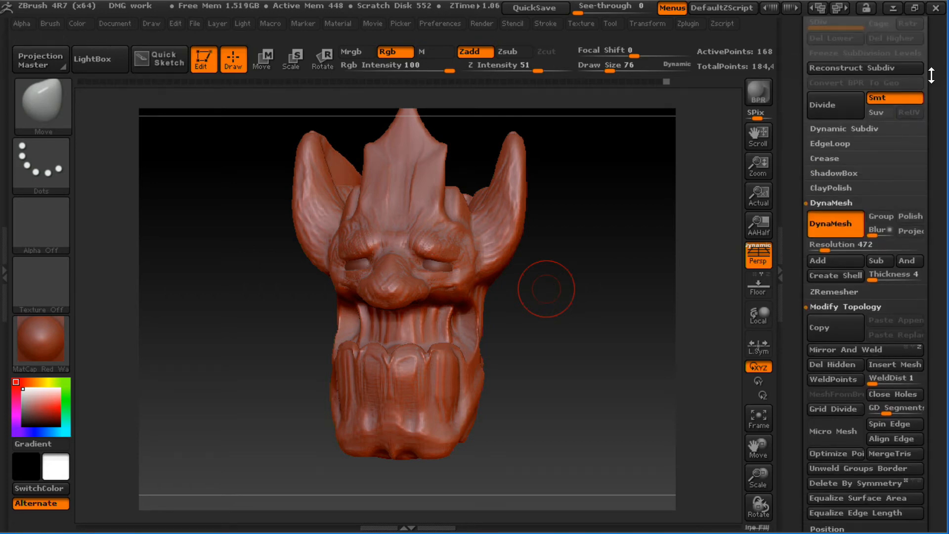
drag(932, 75, 885, 367)
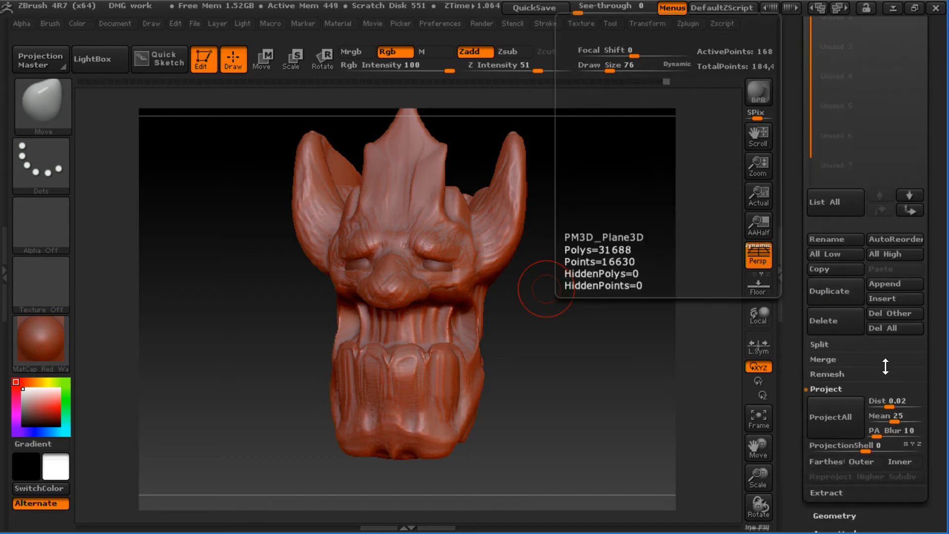
click(885, 283)
click(452, 290)
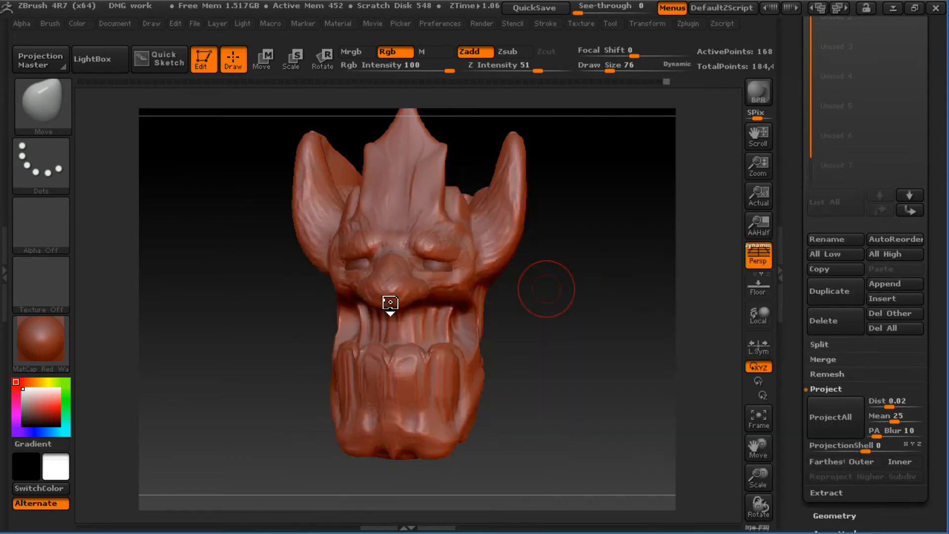
alt+drag(625, 384, 605, 329)
alt+click(496, 325)
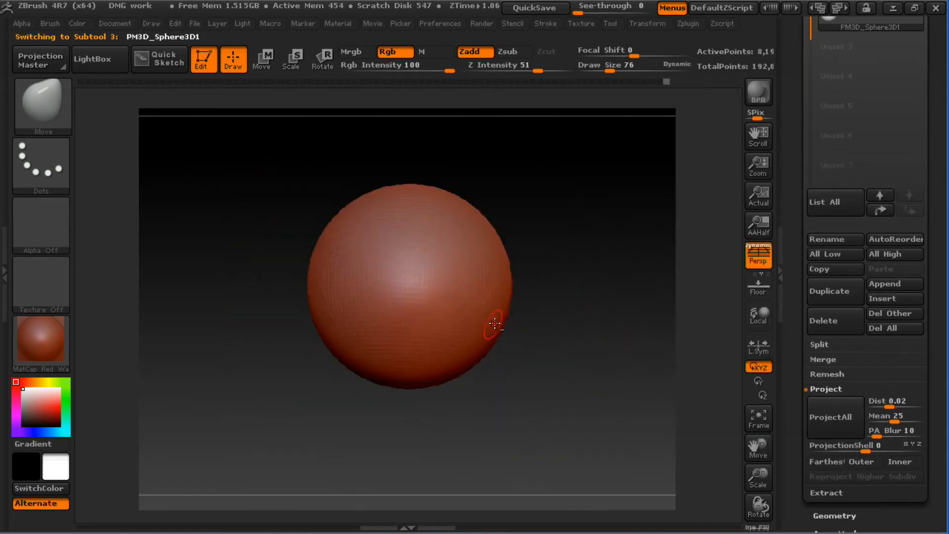
drag(934, 202, 922, 257)
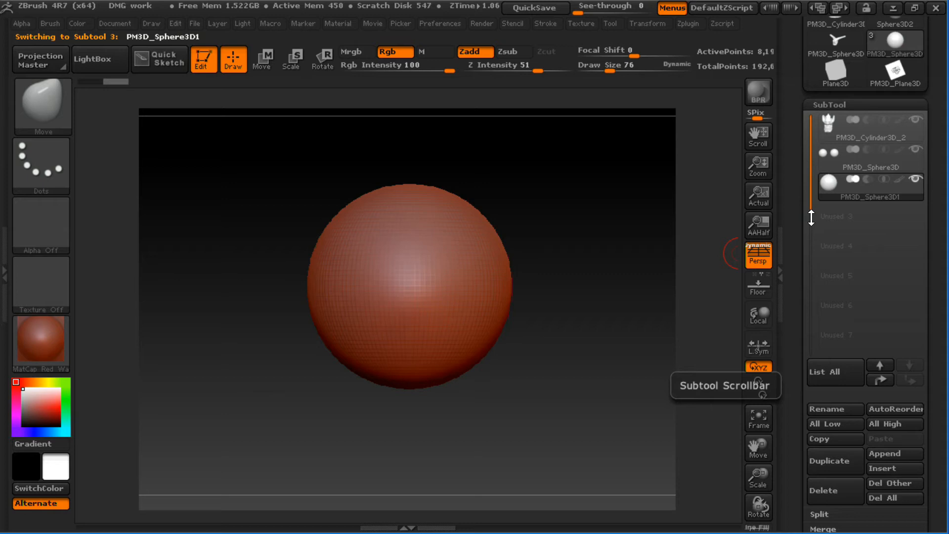
drag(850, 96, 850, 99)
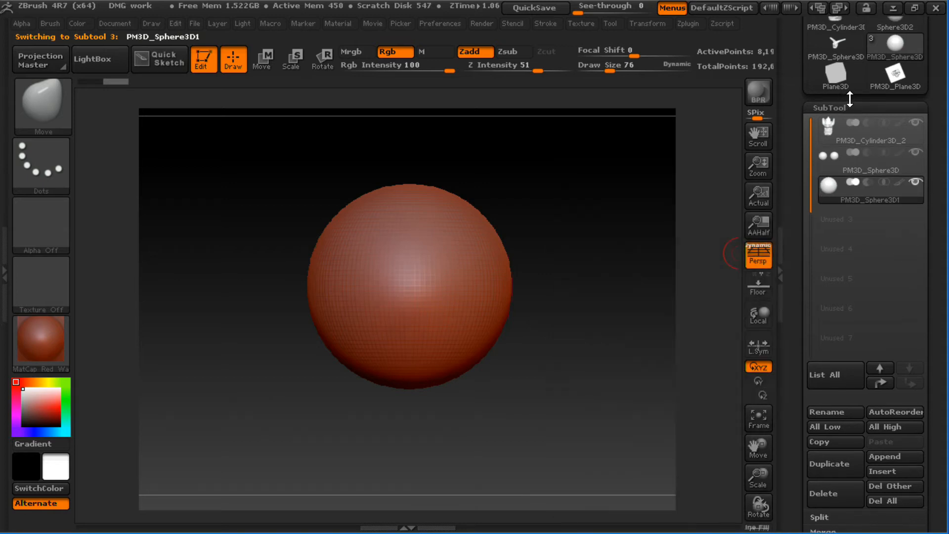
click(867, 105)
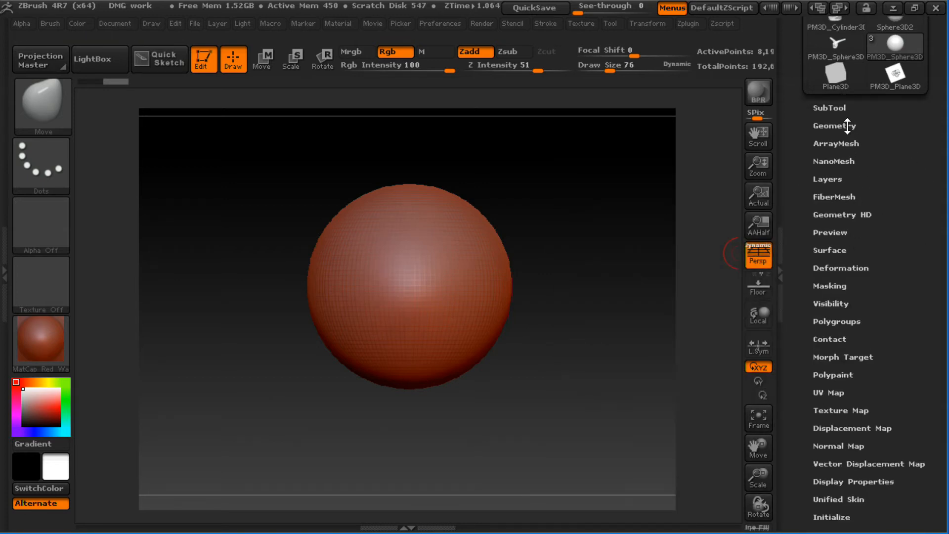
- Move the new sphere straight down below the head and scale it down with the Transpose line
key(w)
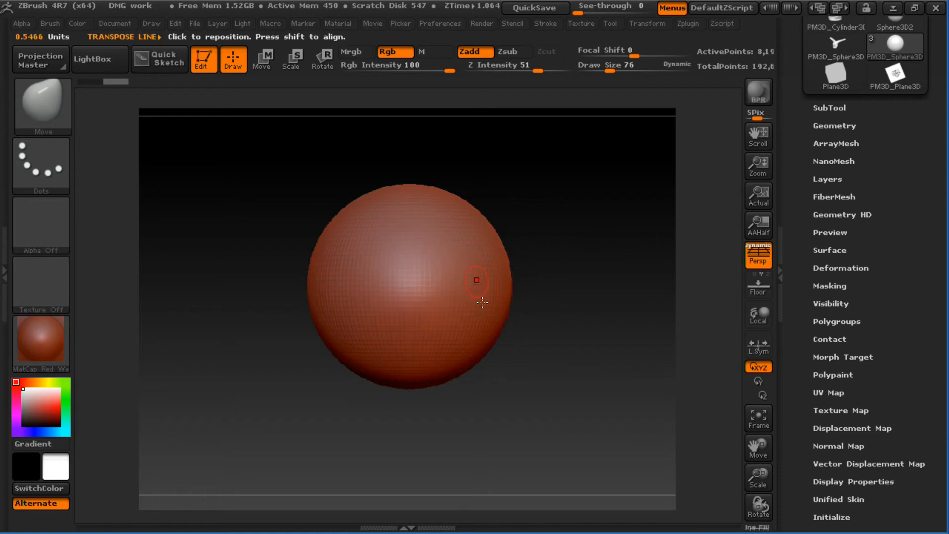
shift+drag(483, 331, 483, 182)
drag(482, 258, 482, 377)
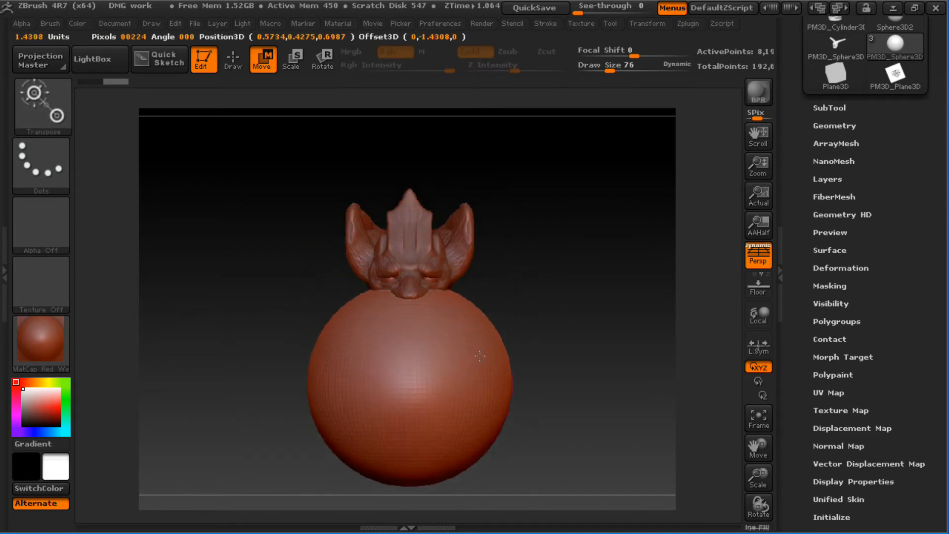
key(e)
mouse_move(483, 338)
mouse_down()
mouse_move(562, 309)
mouse_move(519, 341)
mouse_up()
drag(561, 310, 486, 358)
mouse_move(553, 366)
mouse_down()
mouse_move(487, 369)
mouse_move(483, 387)
mouse_move(481, 370)
mouse_up()
- Move the sphere backward from a side view so it sits below and behind the jaw
key(t)
key(t)
key(w)
drag(399, 373, 551, 373)
mouse_move(449, 374)
mouse_down()
mouse_move(521, 384)
mouse_move(540, 372)
mouse_move(522, 398)
mouse_move(529, 388)
mouse_up()
key(q)
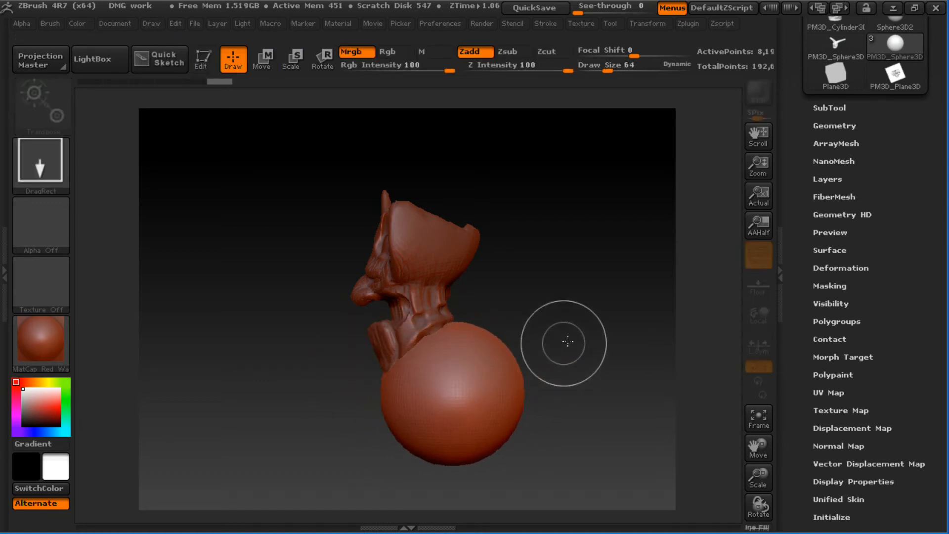
- Activate symmetry across Z and pull the sphere outward and down into a broad torso with the Move brush at draw size 487
mouse_move(555, 343)
mouse_down()
mouse_move(603, 299)
mouse_move(550, 331)
mouse_move(548, 253)
mouse_up()
key(s)
drag(468, 294, 488, 294)
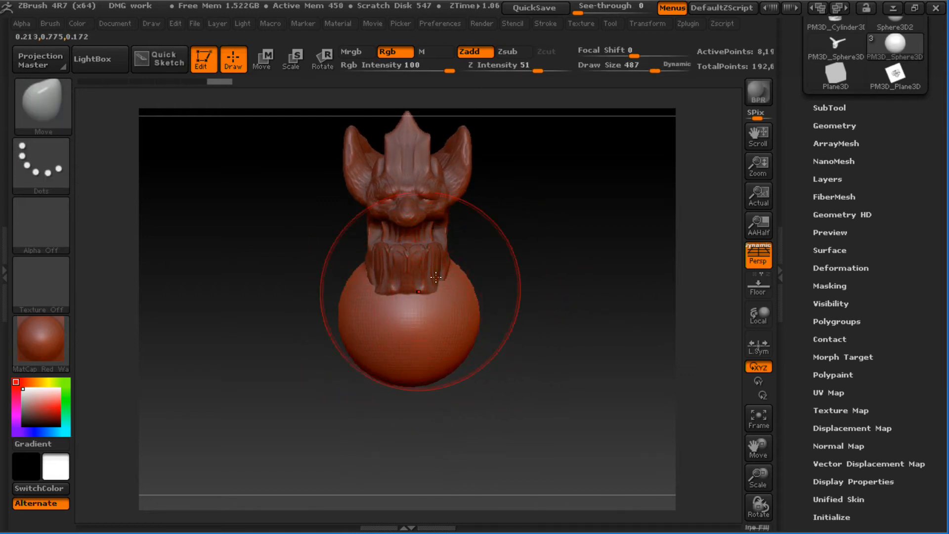
scroll(768, 352, down, 1)
scroll(771, 350, up, 12)
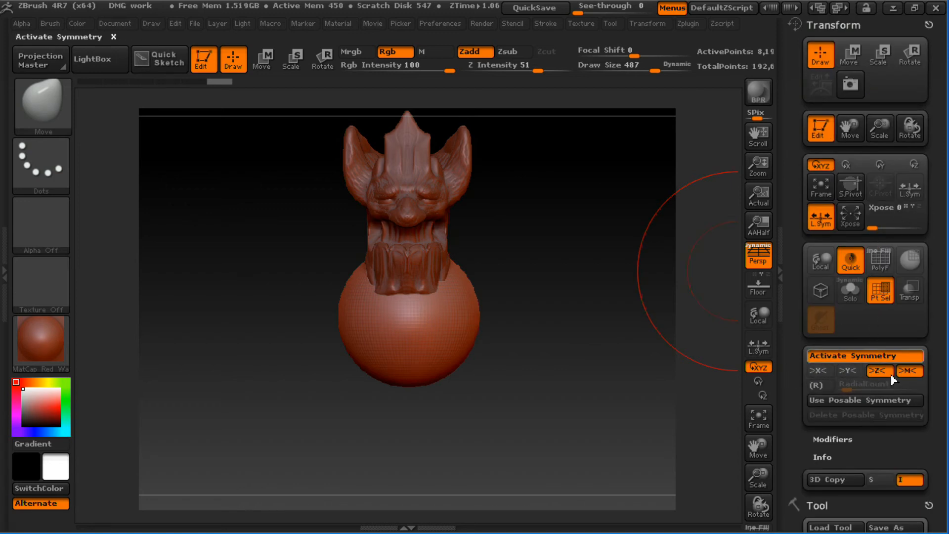
drag(474, 292, 603, 264)
mouse_move(473, 353)
mouse_down()
mouse_move(487, 401)
mouse_move(429, 423)
mouse_up()
drag(416, 379, 441, 449)
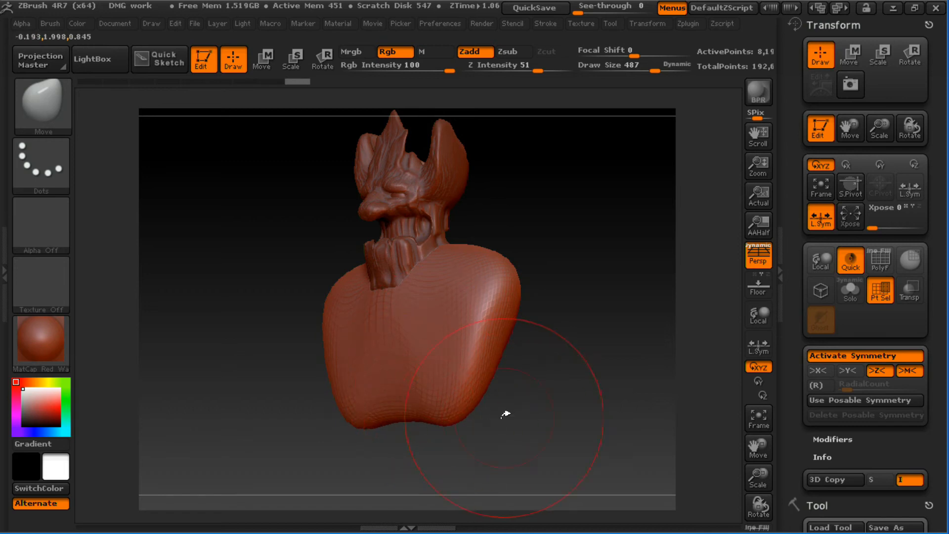
- Pull the torso's shoulders and sides inward to a blockier shape with the Move brush at draw size 558
mouse_move(505, 413)
mouse_down()
mouse_move(536, 417)
mouse_move(502, 377)
mouse_move(496, 414)
mouse_up()
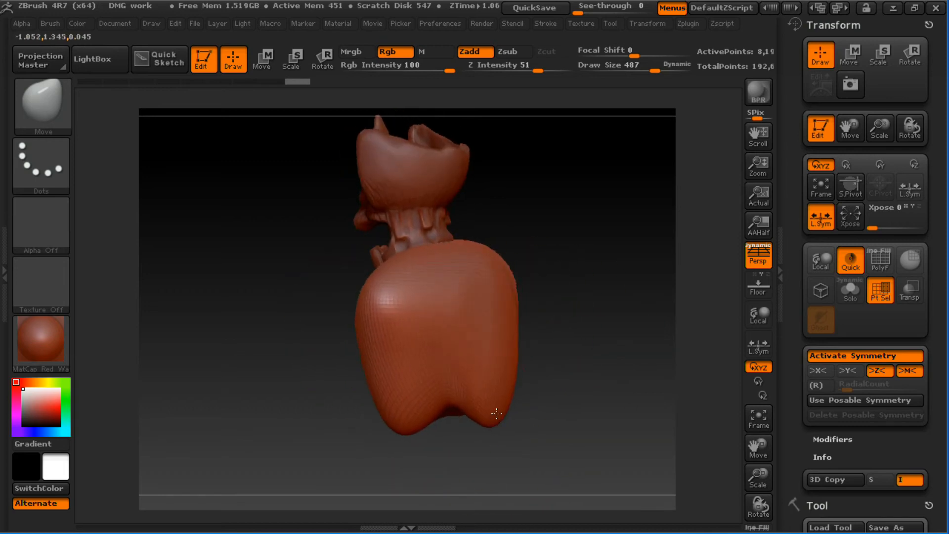
drag(534, 375, 633, 352)
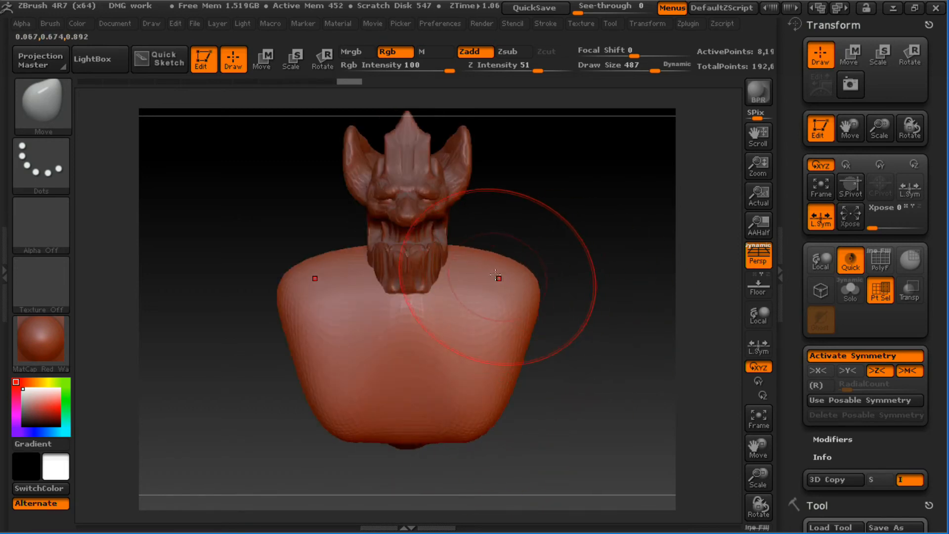
key(s)
mouse_move(498, 278)
mouse_down()
mouse_move(530, 278)
mouse_move(517, 298)
mouse_up()
key(s)
mouse_move(534, 292)
mouse_down()
mouse_move(512, 299)
mouse_move(498, 341)
mouse_up()
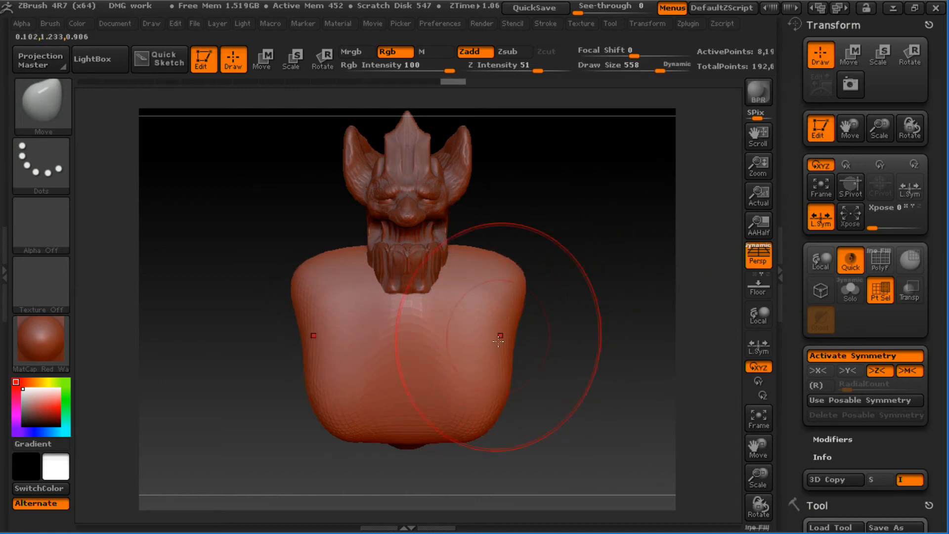
- Taper the torso's lower sides inward with the Move brush and smooth its underside at draw size 430
drag(501, 375, 481, 386)
drag(428, 438, 423, 418)
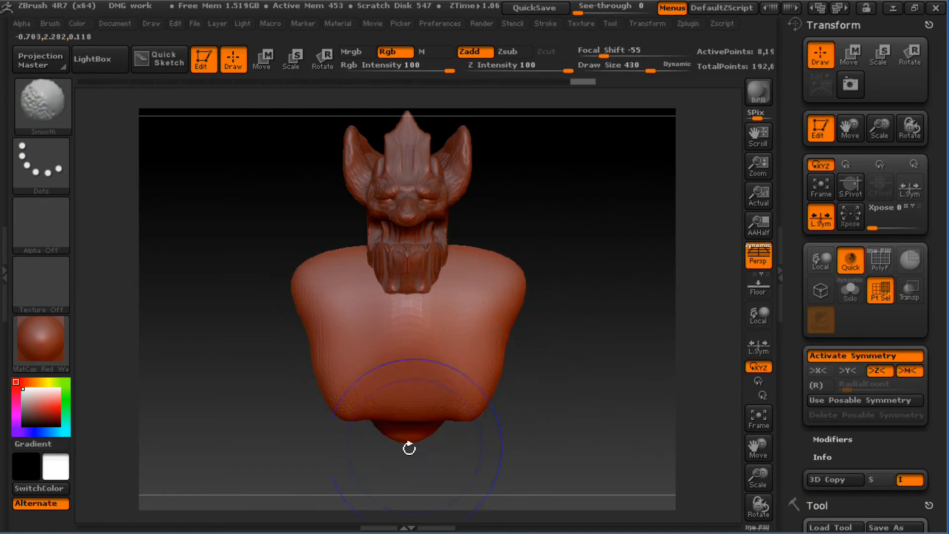
mouse_move(513, 384)
mouse_down()
mouse_move(473, 424)
mouse_move(595, 387)
mouse_up()
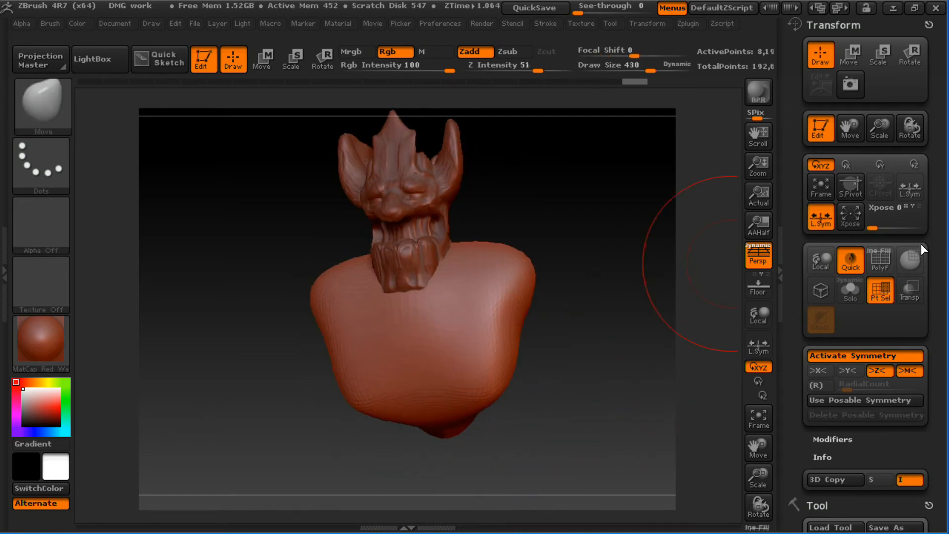
- Remesh the torso with DynaMesh at resolution 16
drag(921, 244, 872, 299)
click(836, 233)
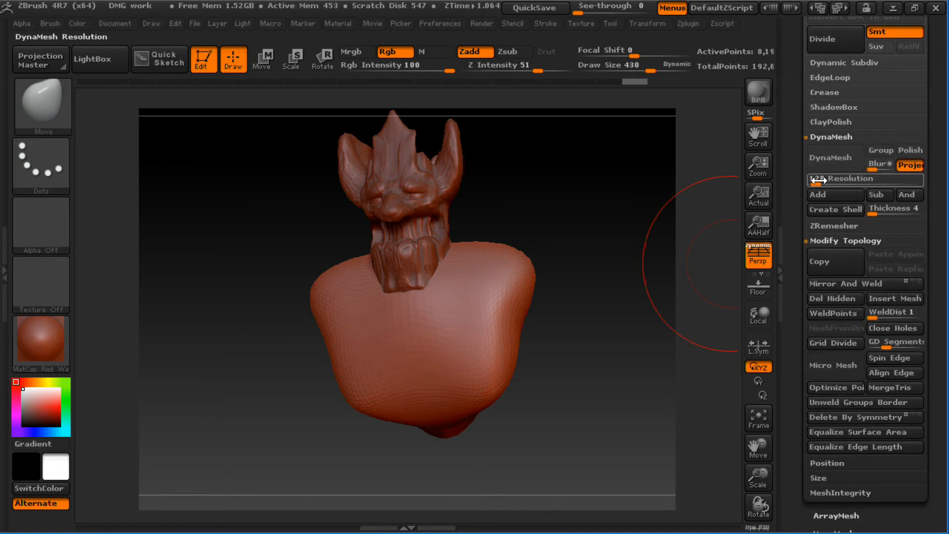
click(830, 157)
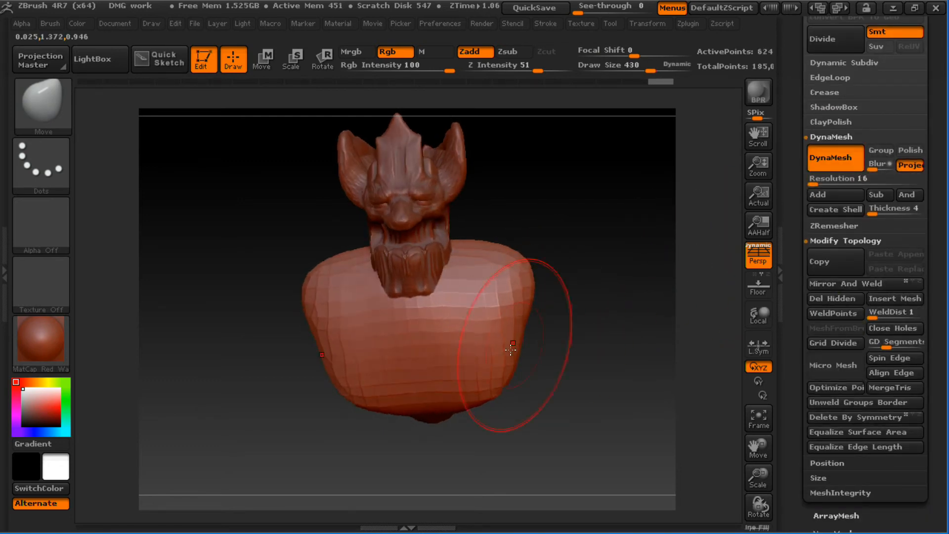
- Round off the torso's bottom corners and adjust its side profile with the Move brush at draw size 477
drag(472, 374, 437, 423)
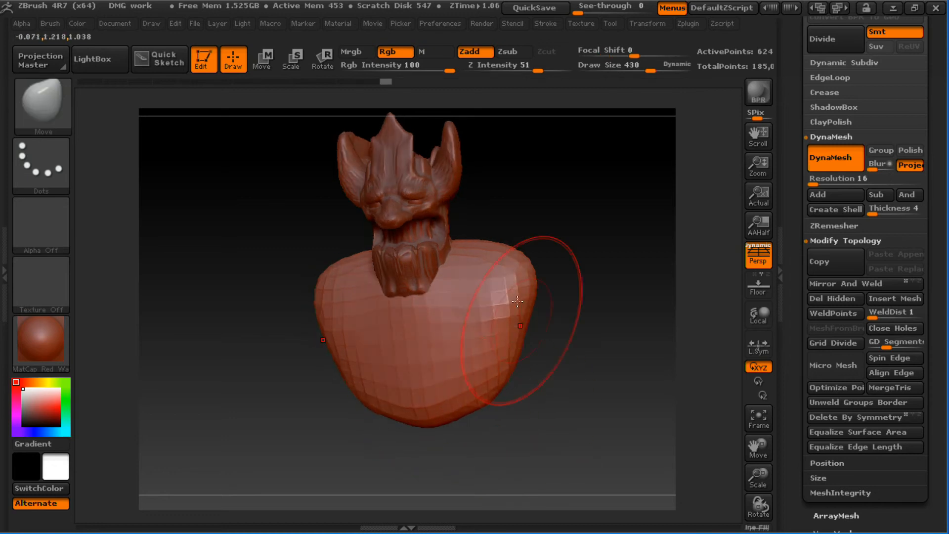
mouse_move(564, 256)
mouse_down()
mouse_move(534, 227)
mouse_move(473, 247)
mouse_up()
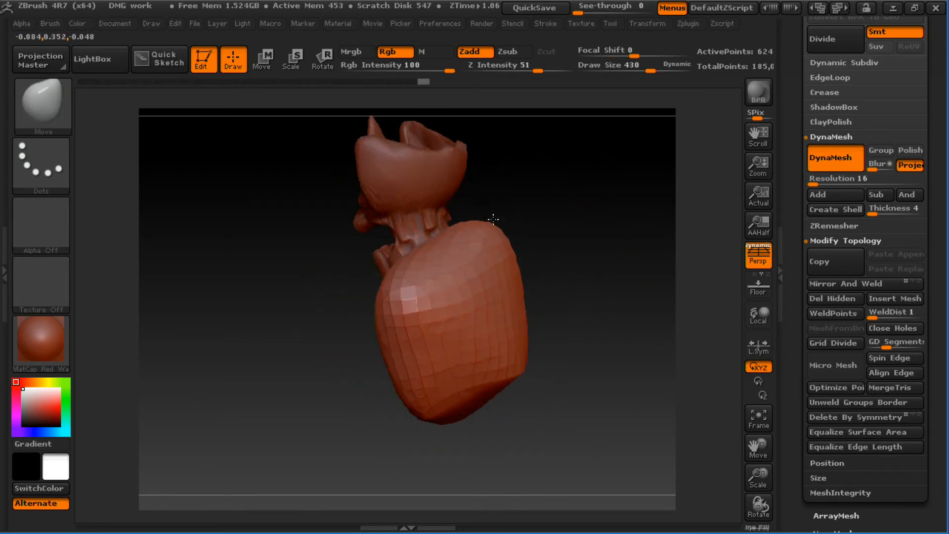
key(s)
drag(557, 294, 459, 285)
key(s)
drag(326, 305, 447, 343)
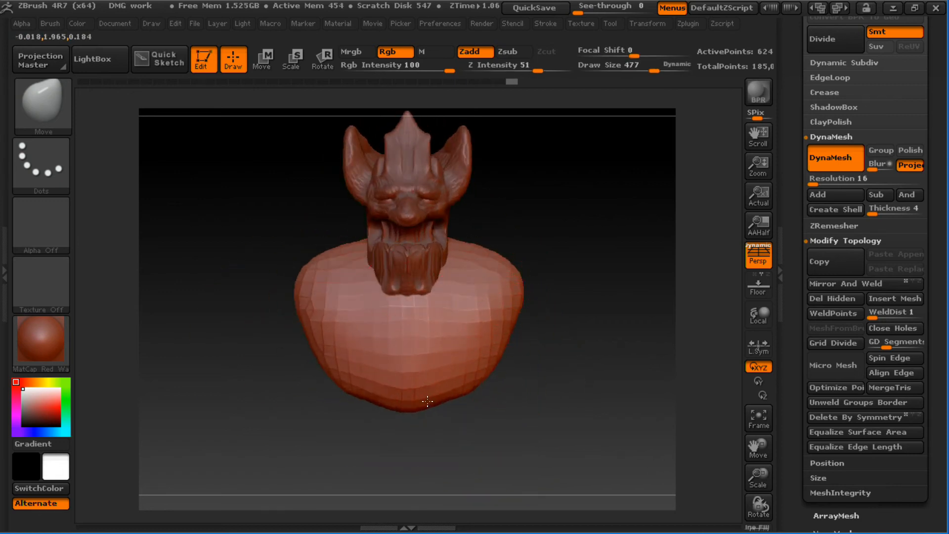
- Pull the torso's lower end down and outward into a flatter base, using Move brush draw sizes 280 and 458
mouse_move(471, 387)
mouse_down()
mouse_move(483, 375)
mouse_move(494, 399)
mouse_move(490, 367)
mouse_move(469, 348)
mouse_up()
key(s)
right_drag(478, 352, 472, 364)
key(s)
drag(466, 349, 465, 349)
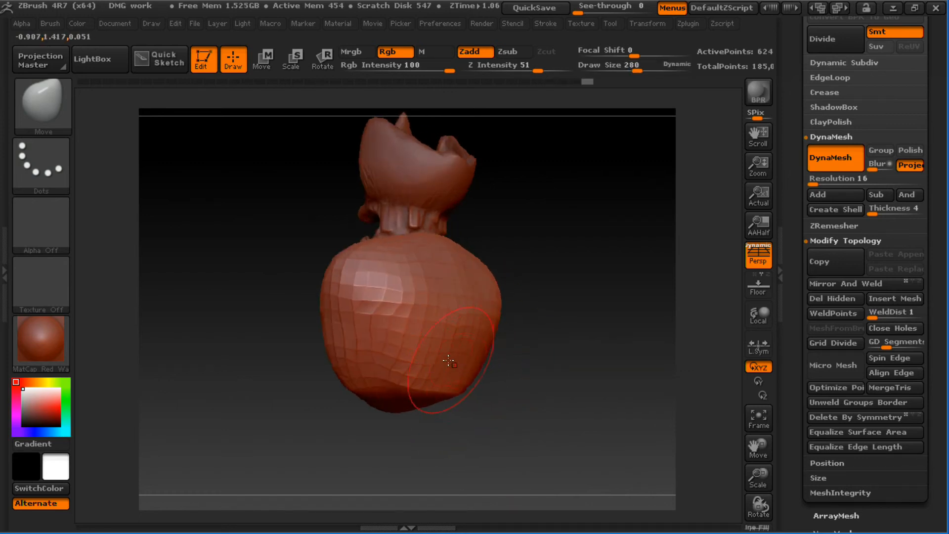
right_drag(373, 377, 523, 342)
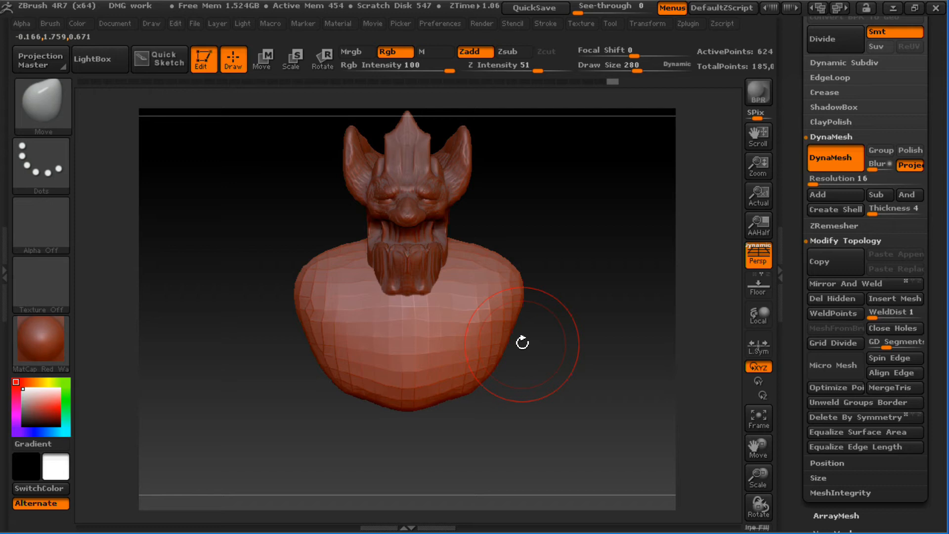
key(s)
mouse_move(435, 366)
mouse_down()
mouse_move(451, 363)
mouse_move(468, 431)
mouse_move(477, 392)
mouse_move(481, 407)
mouse_up()
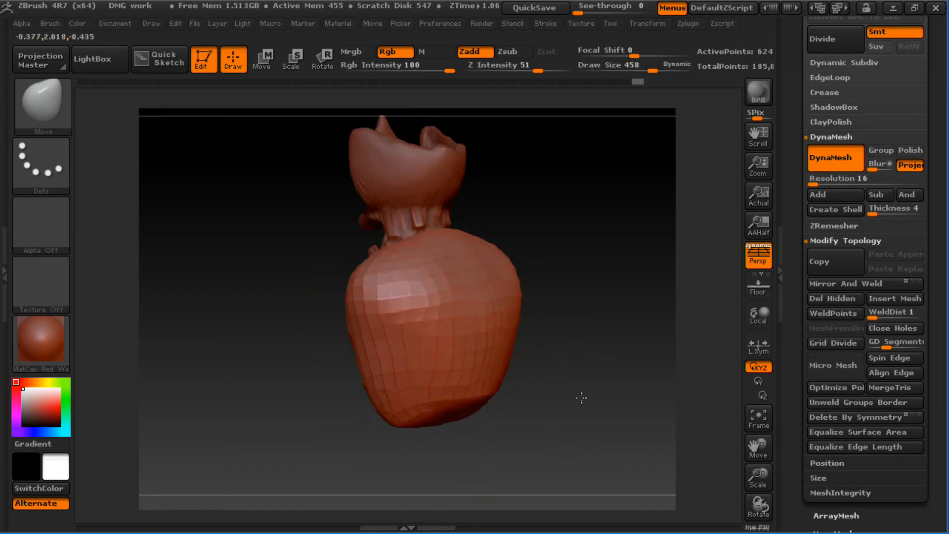
shift+drag(581, 396, 600, 343)
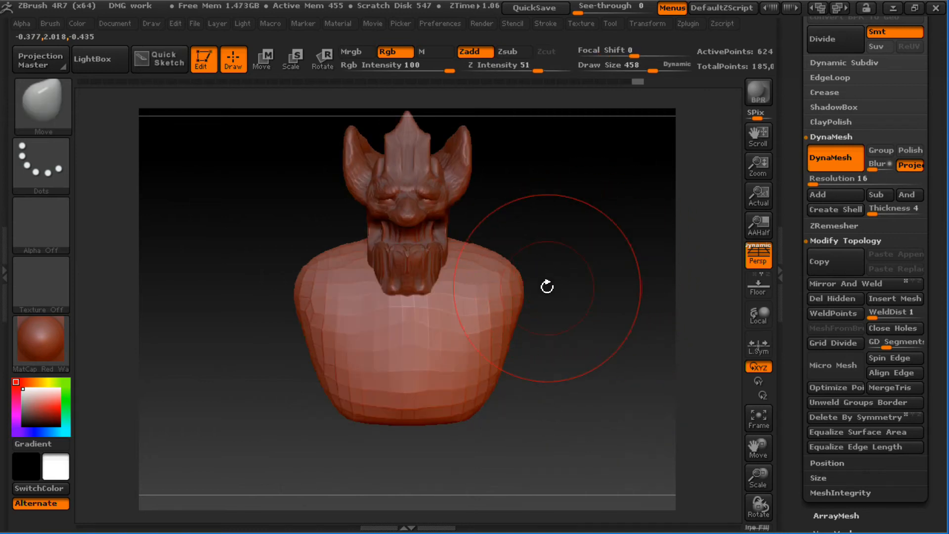
- Try duplicating the torso mesh straight down along a vertical Transpose line
key(w)
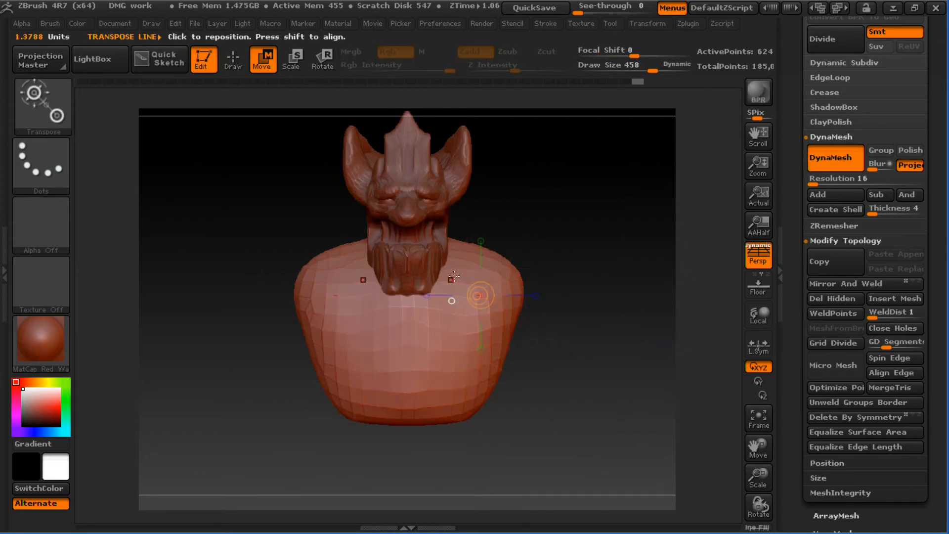
shift+drag(451, 268, 450, 434)
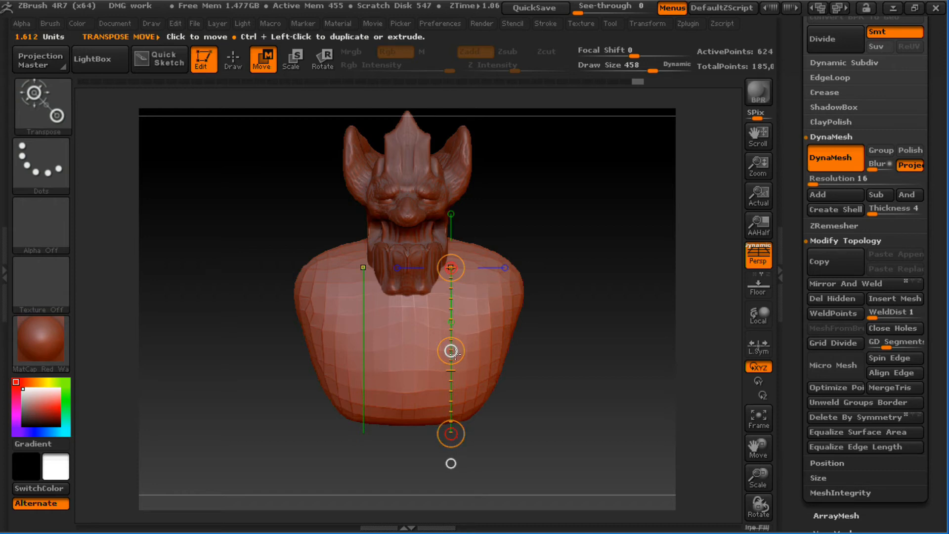
ctrl+drag(451, 350, 451, 461)
alt+drag(579, 312, 590, 233)
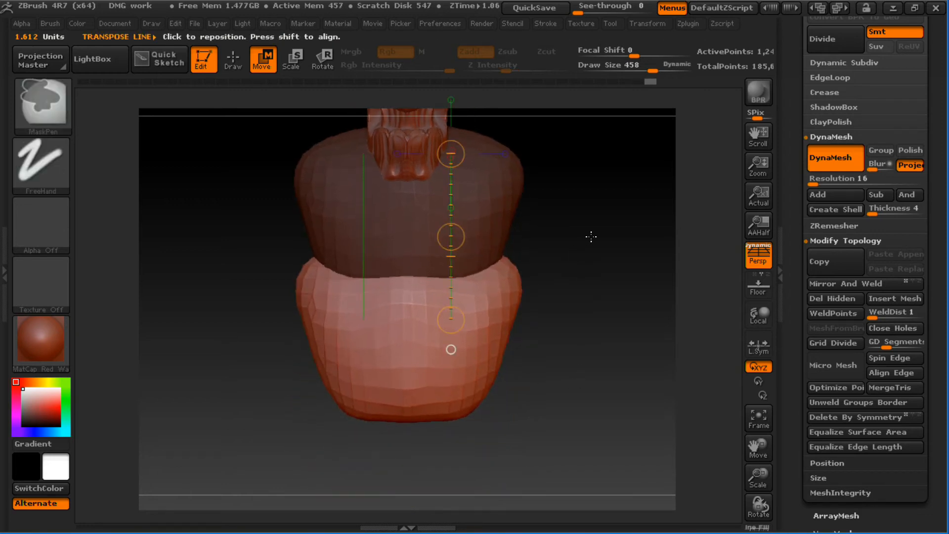
key(ctrl+z)
- Duplicate the torso mesh within its subtool and move the copy below the masked original with the Transpose line
mouse_move(489, 184)
mouse_down()
mouse_move(491, 227)
mouse_move(546, 327)
mouse_up()
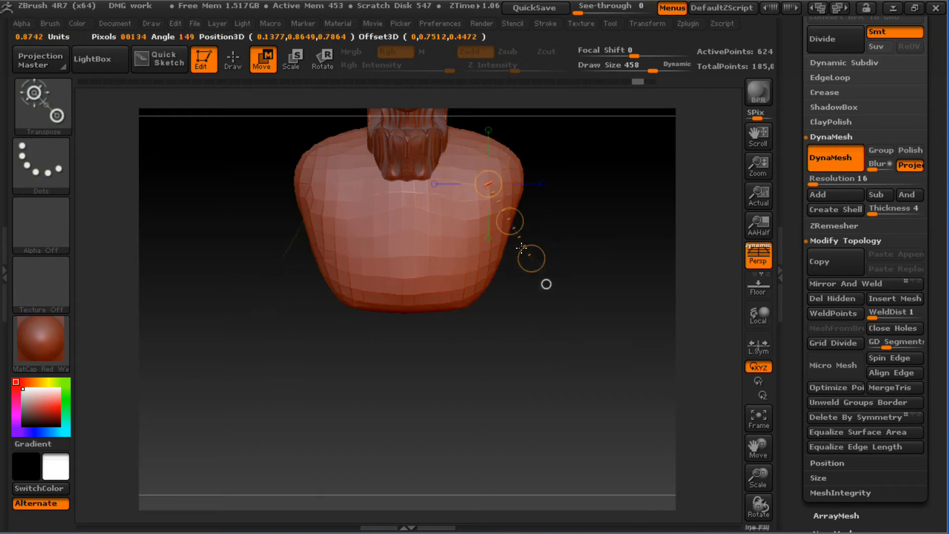
drag(521, 248, 542, 377)
mouse_move(516, 281)
ctrl+mouse_down()
mouse_move(515, 399)
mouse_move(587, 402)
mouse_move(498, 467)
mouse_move(514, 462)
mouse_move(512, 376)
ctrl+mouse_up()
key(q)
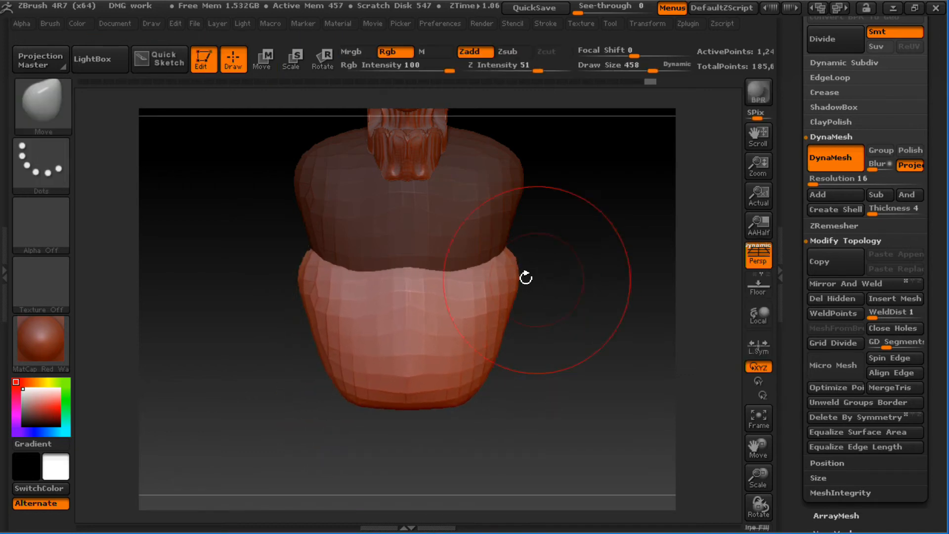
- Smooth the unmasked lower copy and narrow it into a compact abdomen with the Move brush at draw size 537
mouse_move(493, 308)
shift+mouse_down()
mouse_move(501, 297)
mouse_move(487, 321)
mouse_move(445, 326)
mouse_move(470, 361)
shift+mouse_up()
drag(577, 310, 552, 310)
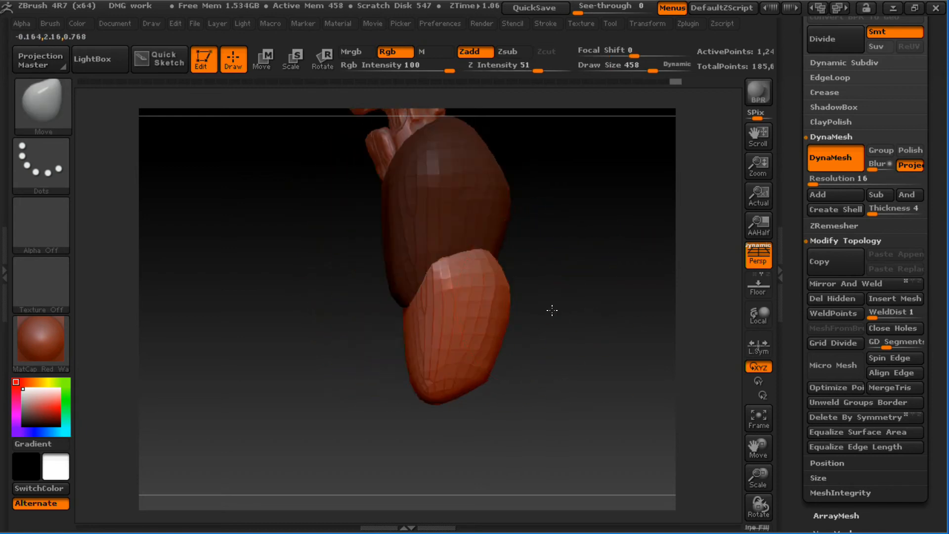
shift+drag(495, 285, 451, 272)
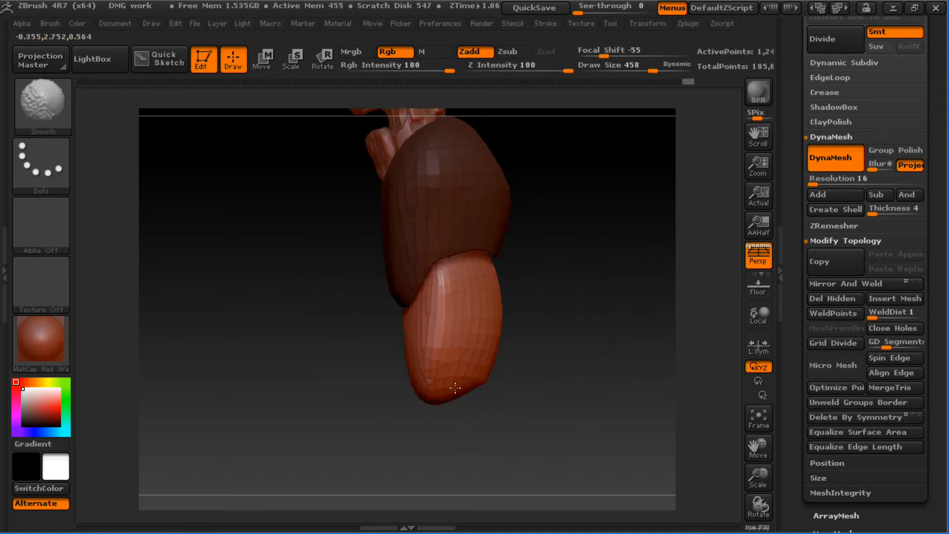
shift+drag(455, 388, 457, 353)
key(bracketright)
drag(437, 295, 460, 298)
mouse_move(568, 296)
shift+mouse_down()
mouse_move(526, 303)
mouse_move(495, 289)
shift+mouse_up()
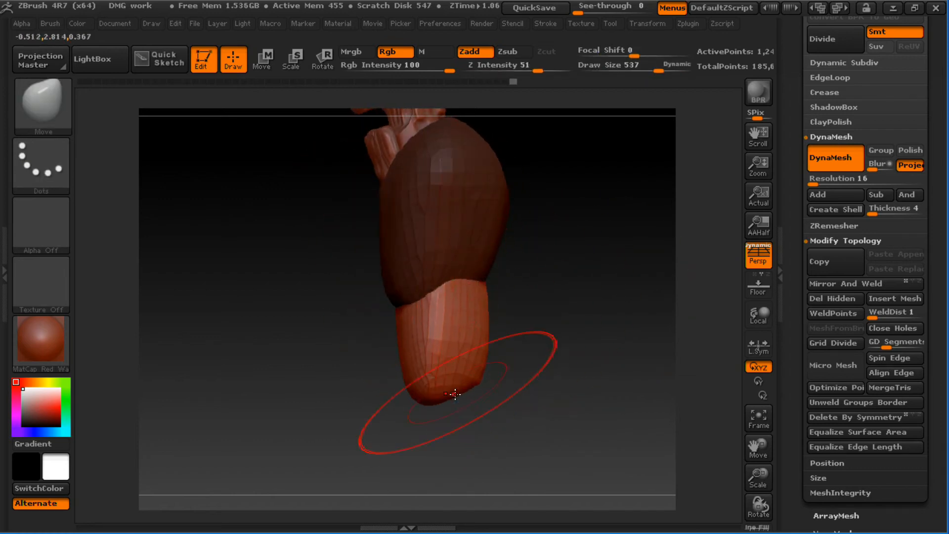
shift+drag(521, 384, 469, 329)
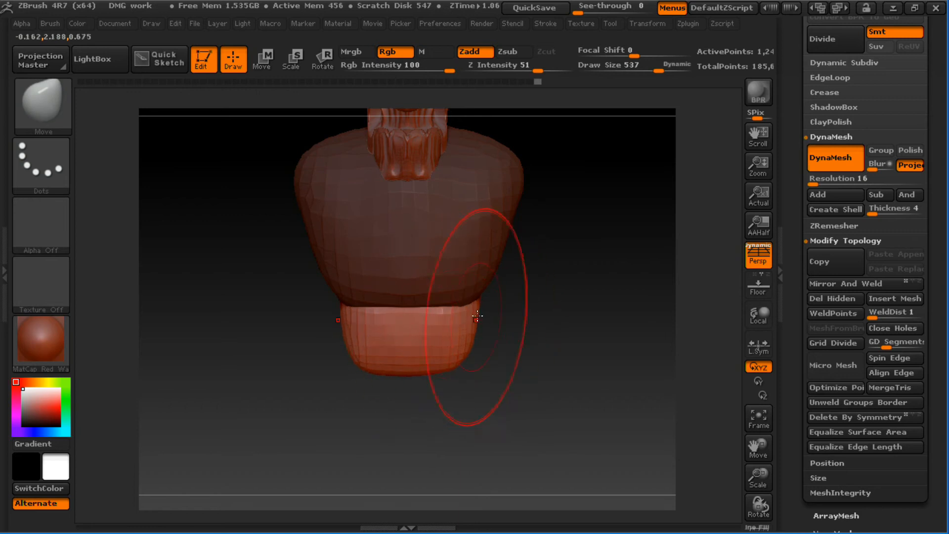
- Invert the mask and arch the chest's lower front edge upward with the Move and ClayBuildup brushes
drag(539, 304, 553, 314)
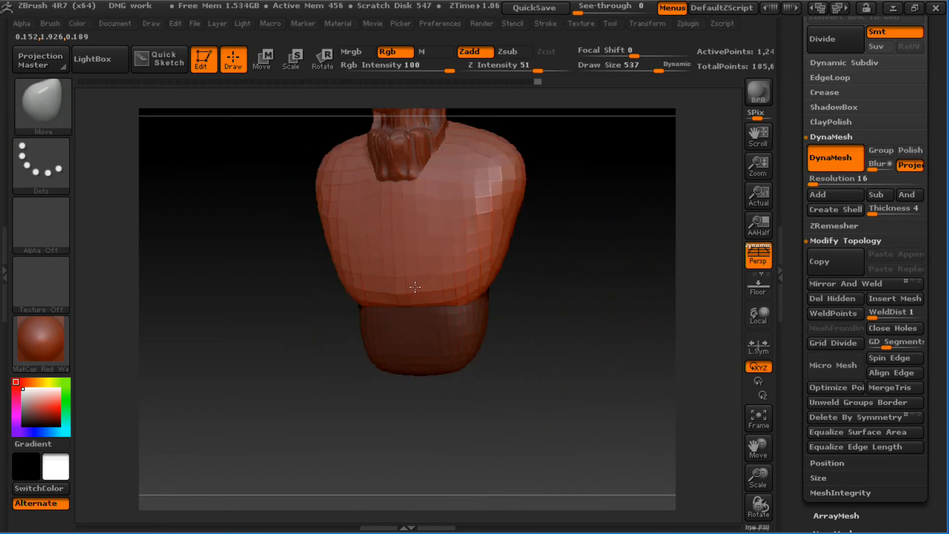
drag(416, 286, 412, 279)
key(s)
drag(408, 290, 396, 288)
key(b)
key(c)
key(b)
key(s)
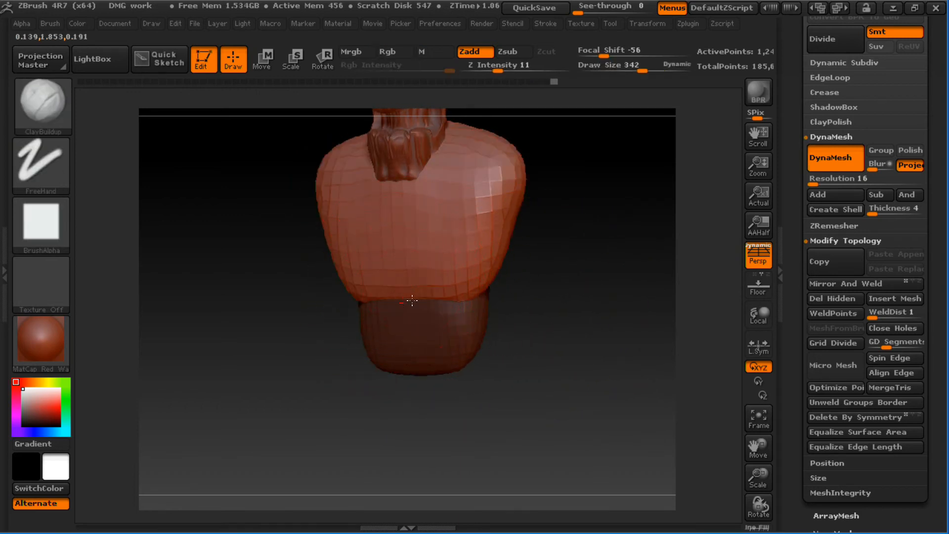
drag(504, 321, 519, 362)
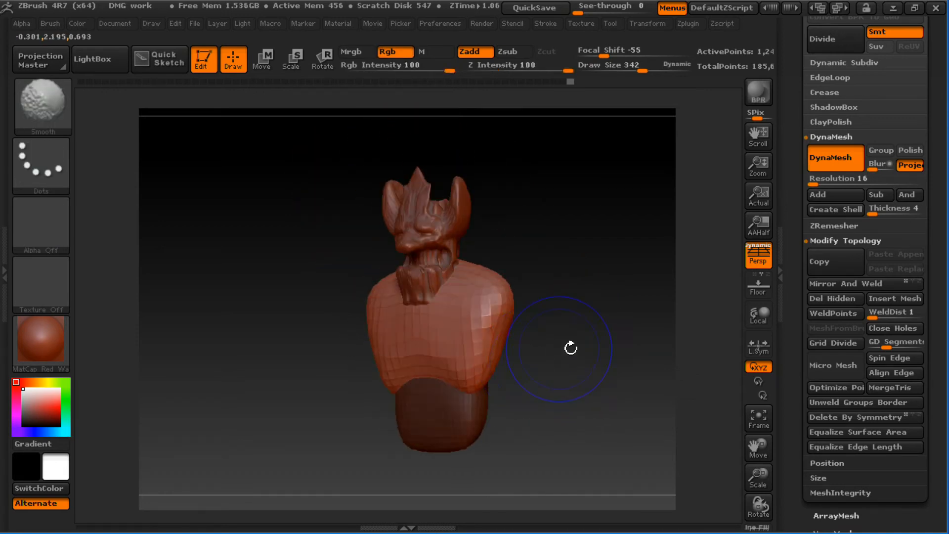
- Expand the model's SubTool list
key(shift+f)
key(shift+f)
drag(939, 133, 932, 394)
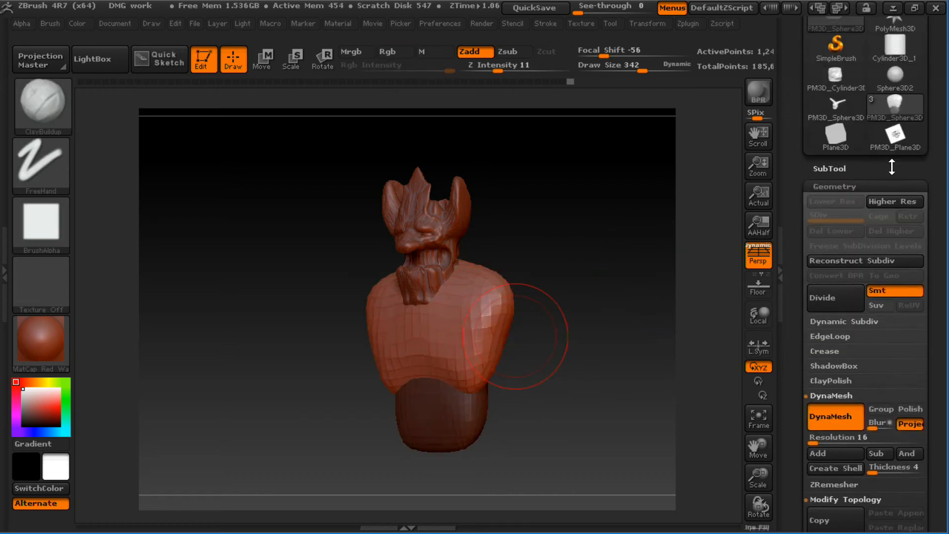
click(829, 168)
drag(929, 138, 932, 250)
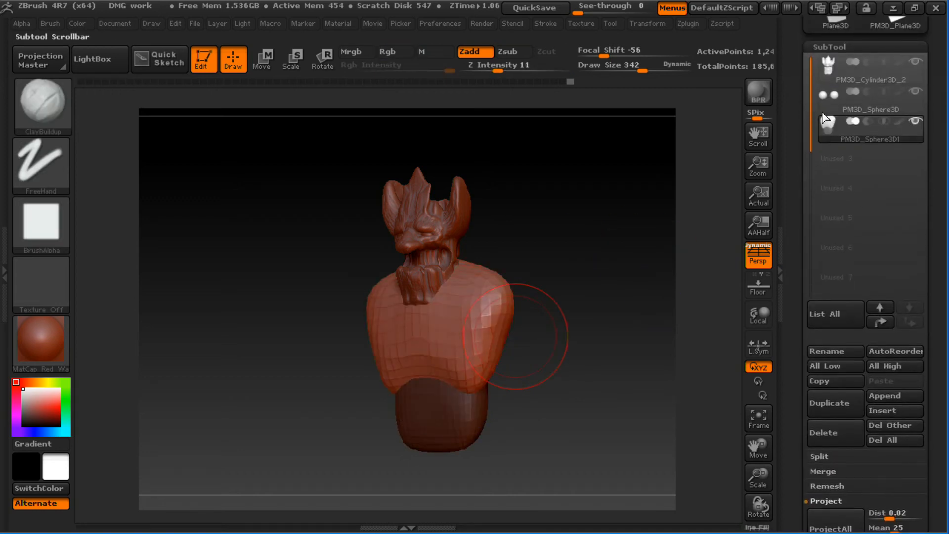
- Undo the chest edits, the abdomen shaping and the mesh duplication back to the single blocky torso
key(ctrl+z)
key(ctrl+z)
ctrl+click(581, 355)
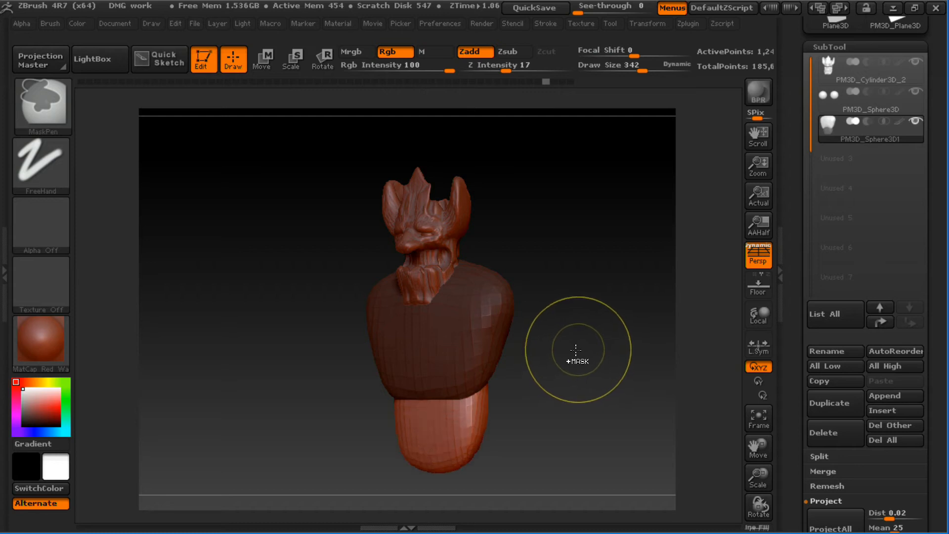
key(ctrl+z)
key(ctrl+z)
key(ctrl+z)
key(ctrl+z)
key(ctrl+z)
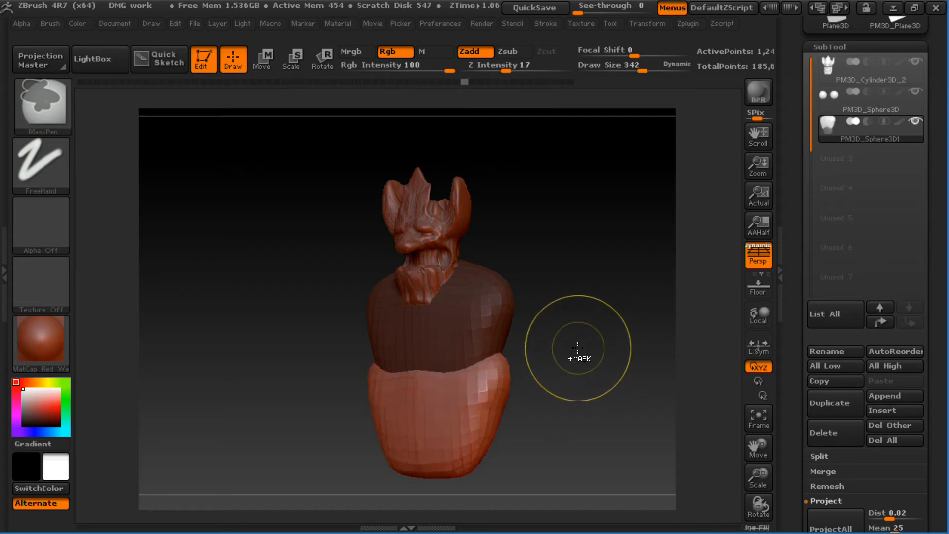
key(ctrl+z)
key(ctrl+z)
key(ctrl+z)
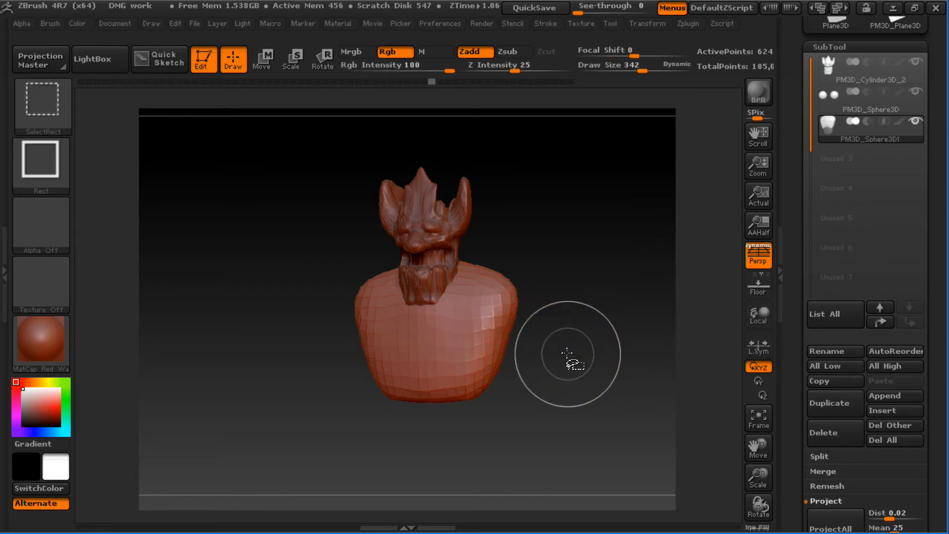
- Duplicate the torso as a separate subtool
key(ctrl+shift+d)
drag(567, 350, 604, 353)
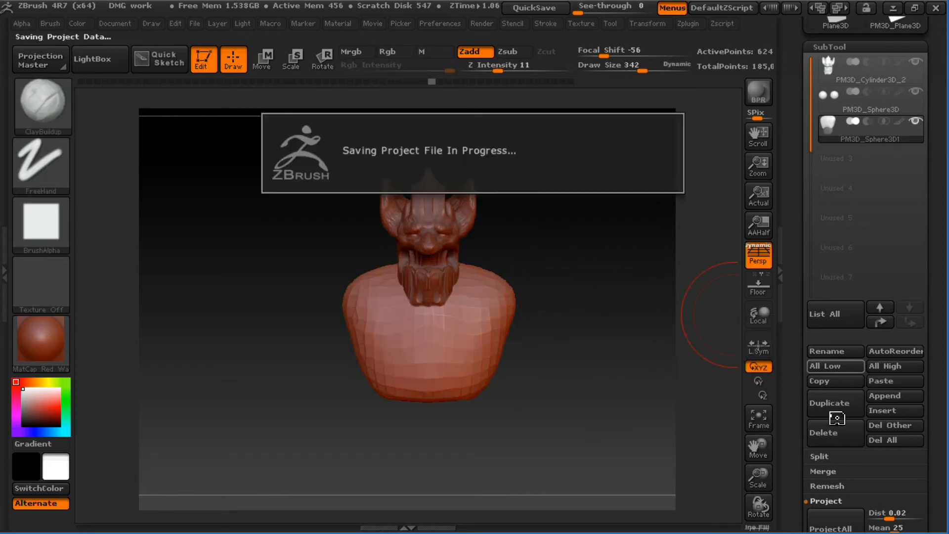
shift+drag(600, 329, 596, 351)
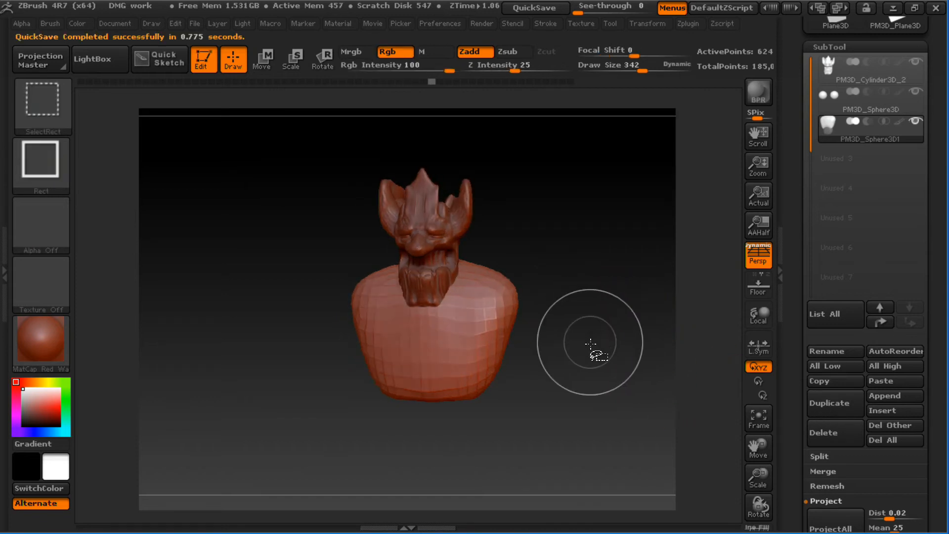
click(830, 403)
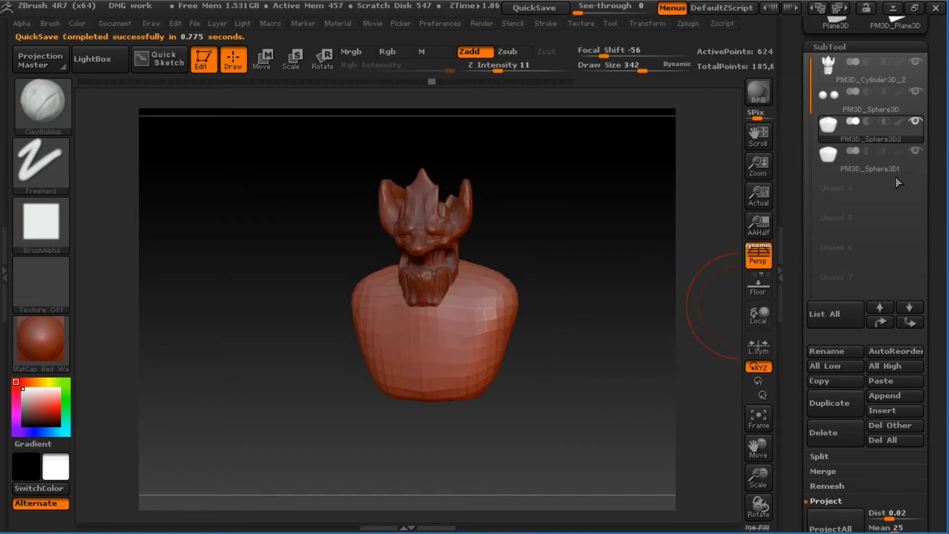
- Move the duplicated subtool straight down below the torso with the Transpose line
key(w)
shift+drag(556, 335, 553, 328)
shift+drag(458, 311, 460, 449)
shift+drag(459, 380, 450, 480)
mouse_move(552, 407)
alt+mouse_down()
mouse_move(570, 318)
mouse_move(519, 320)
mouse_move(517, 343)
mouse_move(526, 343)
alt+mouse_up()
- Push the duplicated subtool's sides and bottom inward into a narrower abdomen with the Move brush at draw size 726
key(q)
key(b)
key(m)
key(v)
key(s)
mouse_move(494, 369)
shift+mouse_down()
mouse_move(486, 366)
mouse_move(485, 386)
mouse_move(490, 340)
shift+mouse_up()
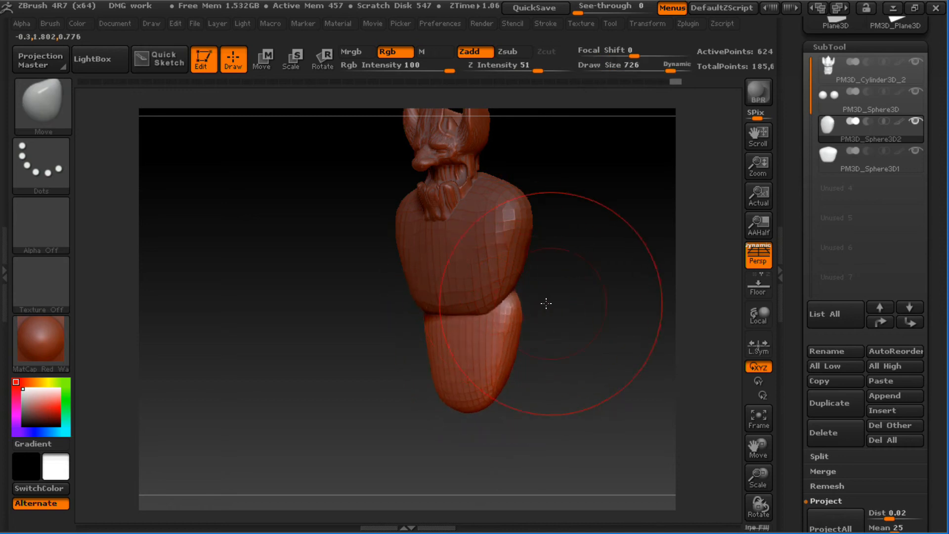
drag(544, 303, 503, 287)
drag(507, 376, 498, 352)
mouse_move(535, 378)
mouse_down()
mouse_move(483, 380)
mouse_move(485, 360)
mouse_move(534, 358)
mouse_move(553, 341)
mouse_move(608, 328)
mouse_up()
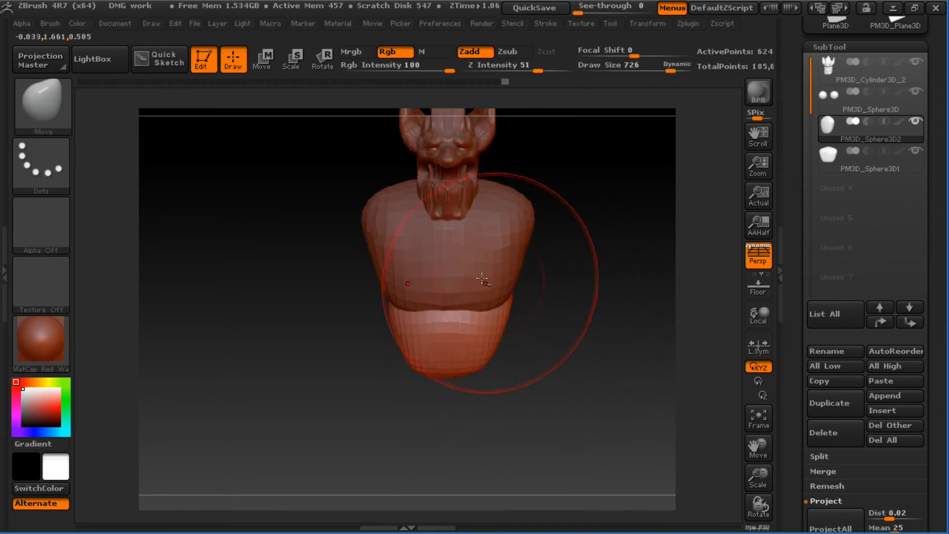
- Select the upper torso subtool and reshape its lower sides and front edge with the Move brush at draw size 506
alt+click(465, 265)
key(s)
click(444, 272)
drag(457, 313, 458, 302)
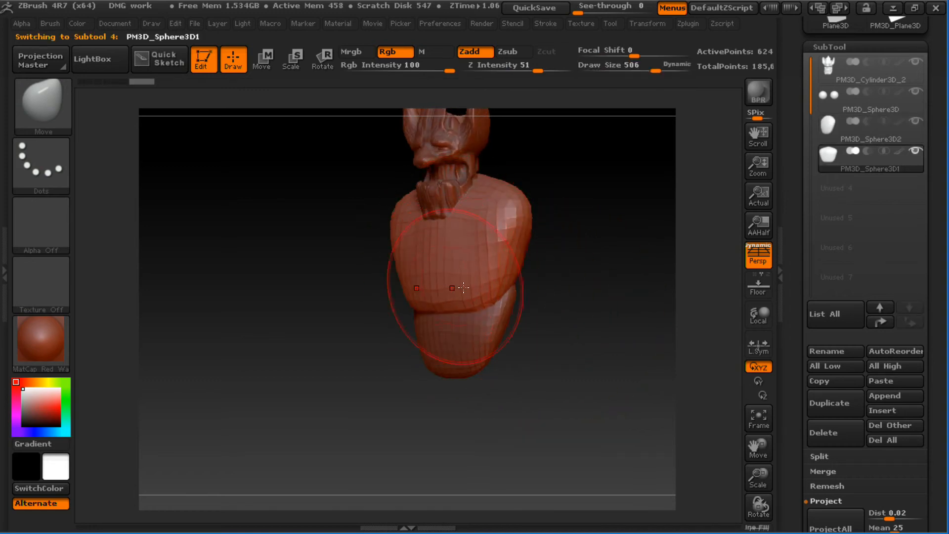
key(s)
drag(543, 284, 591, 293)
- Build up the chest muscles on the upper torso with the Standard brush at draw size 376, and smooth them at draw size 295
key(b)
key(s)
key(t)
key(s)
click(489, 249)
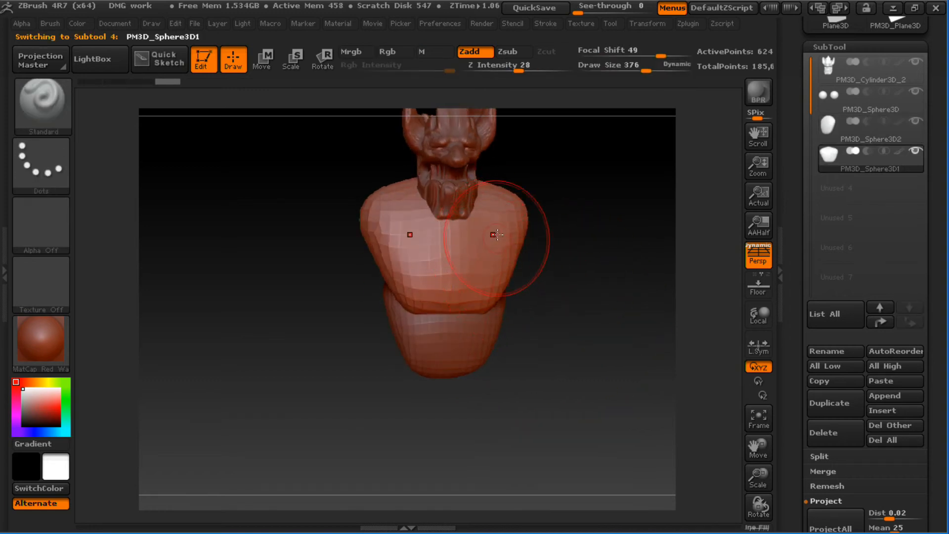
mouse_move(494, 233)
mouse_down()
mouse_move(481, 254)
mouse_move(509, 269)
mouse_up()
key(s)
click(491, 247)
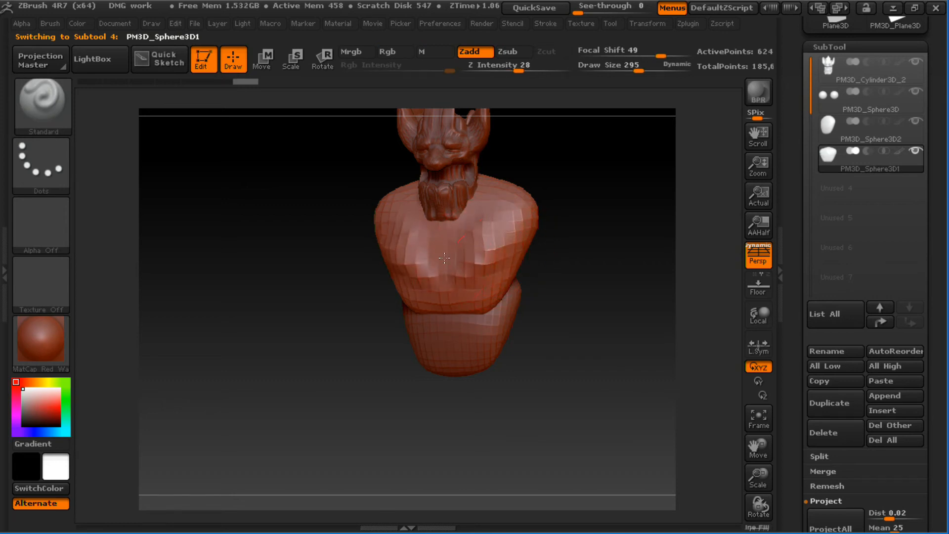
shift+drag(448, 273, 499, 222)
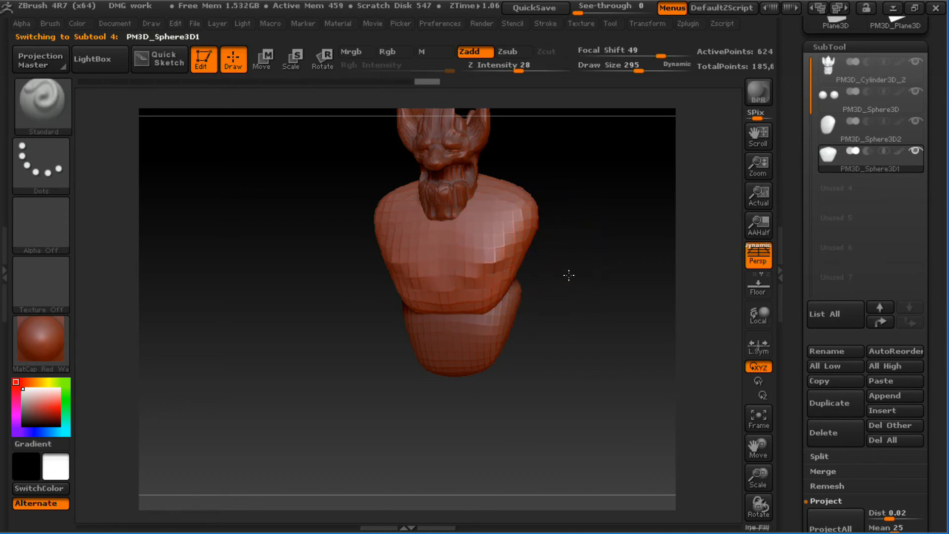
- Sculpt the centre of the lower chest below the pectorals with the Standard brush at draw size 145
drag(568, 274, 599, 268)
key(s)
click(444, 274)
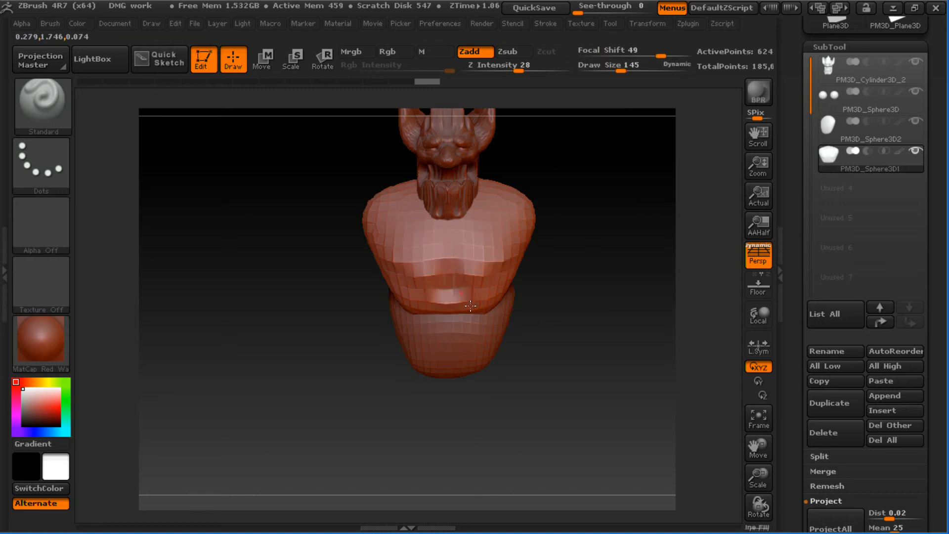
drag(576, 310, 643, 276)
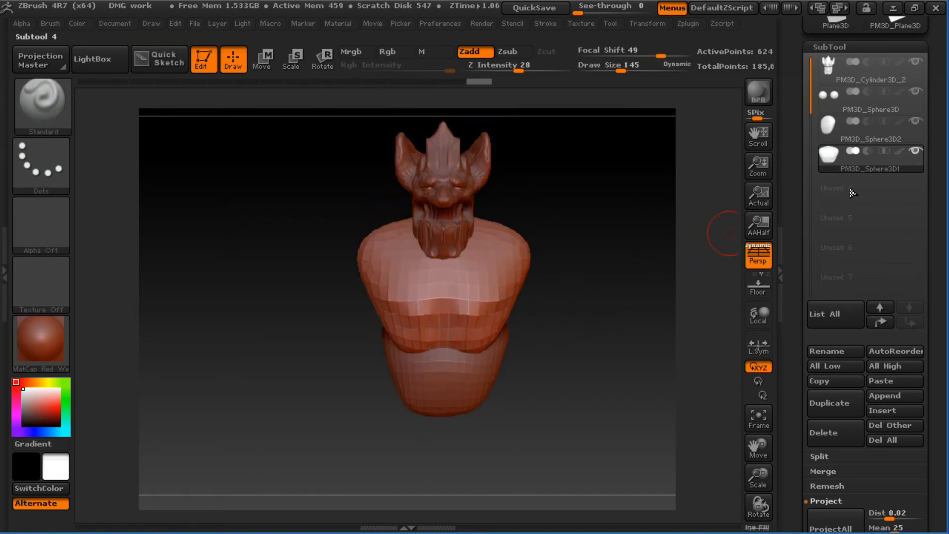
- Duplicate the upper torso subtool and move the copy up beside the head with the Transpose line, with symmetry off
click(839, 403)
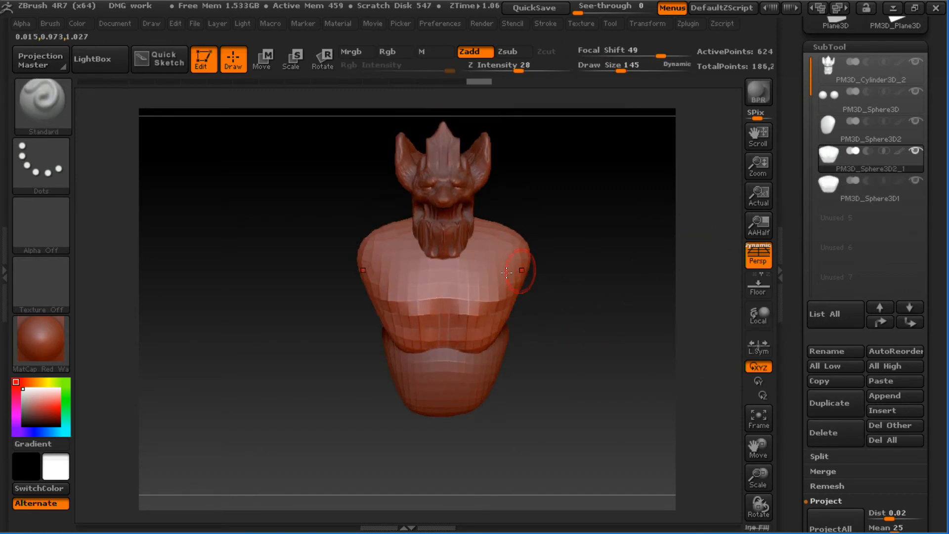
key(w)
mouse_move(508, 286)
mouse_down()
mouse_move(606, 272)
mouse_move(600, 263)
mouse_move(497, 293)
mouse_move(405, 240)
mouse_move(414, 246)
mouse_up()
key(ctrl+z)
key(x)
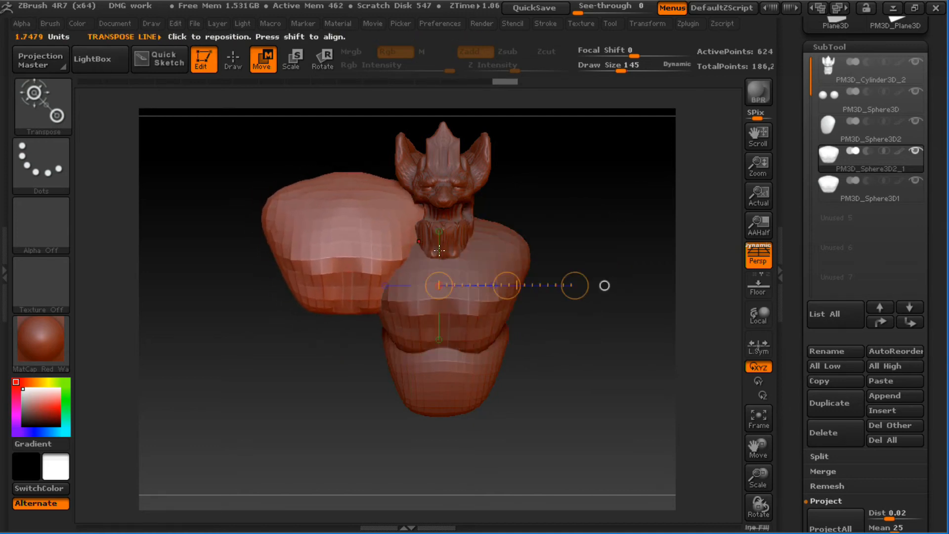
key(q)
drag(570, 281, 563, 281)
- Scale the duplicated torso down to shoulder size beside the upper torso with the Transpose line
key(e)
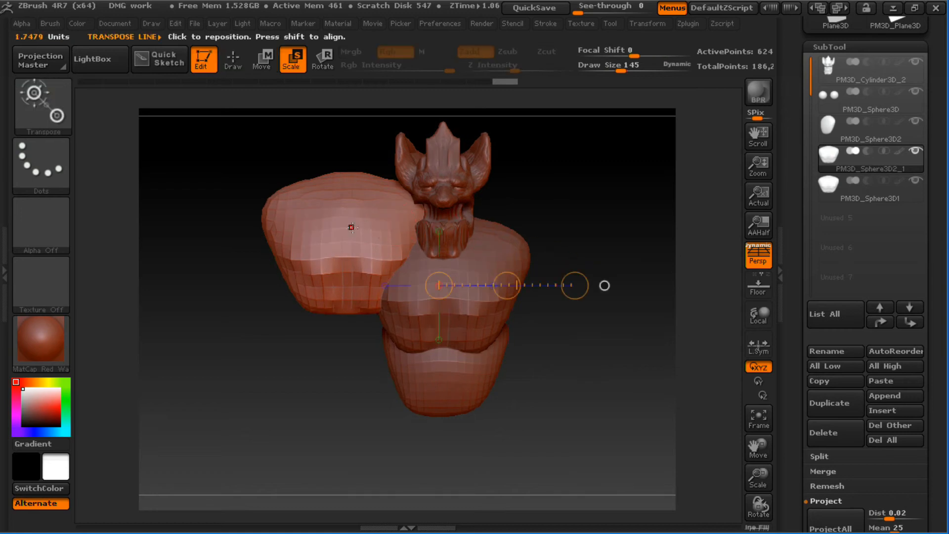
mouse_move(361, 242)
shift+mouse_down()
mouse_move(227, 227)
mouse_move(297, 252)
mouse_move(252, 250)
mouse_move(240, 244)
mouse_move(329, 259)
mouse_move(352, 246)
shift+mouse_up()
key(w)
key(ctrl+z)
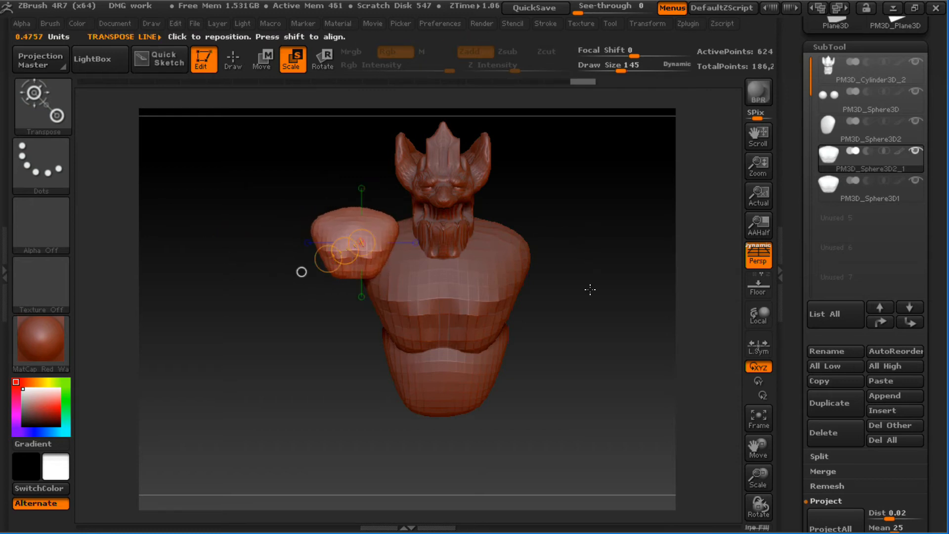
key(q)
mouse_move(646, 313)
mouse_down()
mouse_move(527, 242)
mouse_move(396, 240)
mouse_up()
- Reshape the small copy against the torso with the Move brush at draw size 448, and remesh it with DynaMesh
key(b)
key(m)
key(v)
key(s)
drag(390, 239, 399, 242)
mouse_move(331, 315)
mouse_down()
mouse_move(474, 249)
mouse_move(580, 247)
mouse_move(521, 237)
mouse_up()
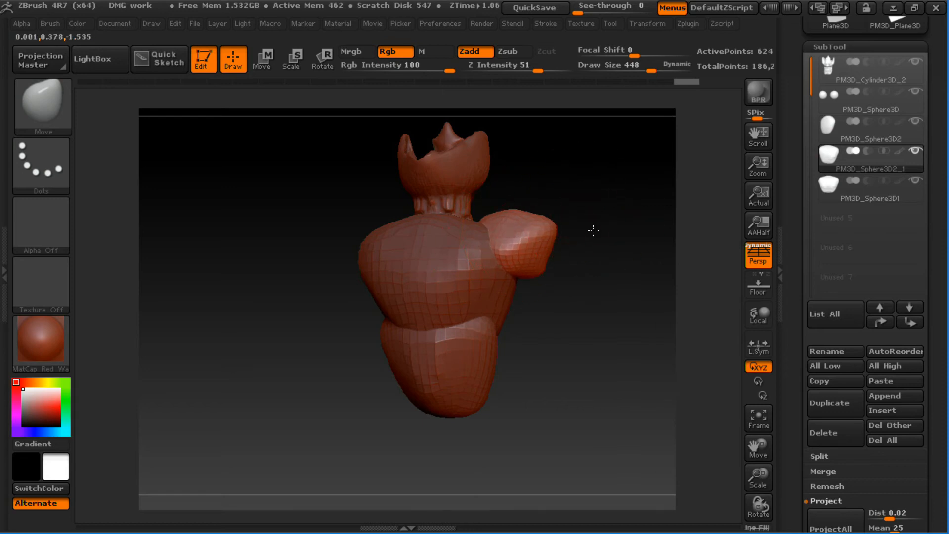
drag(594, 230, 487, 278)
key(ctrl)
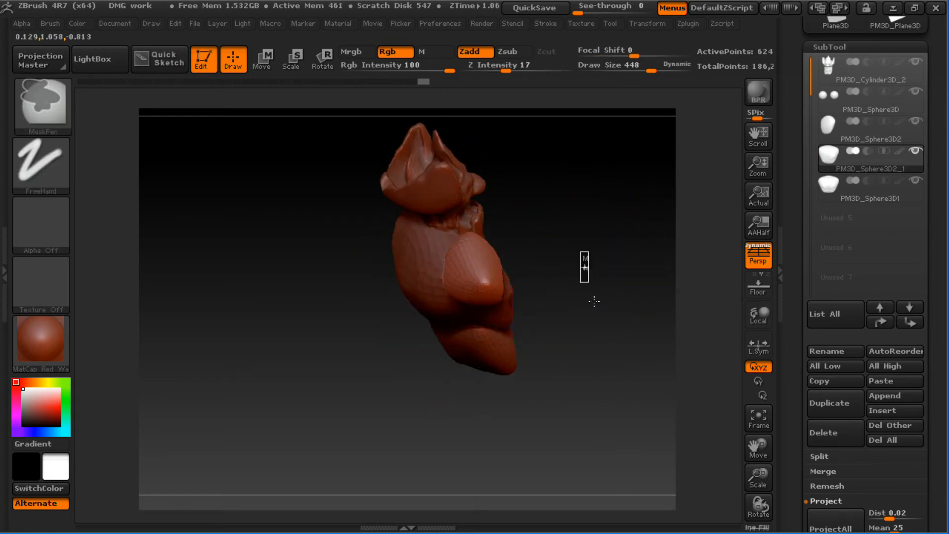
mouse_move(605, 277)
mouse_down()
mouse_move(619, 257)
mouse_move(608, 250)
mouse_move(602, 292)
mouse_up()
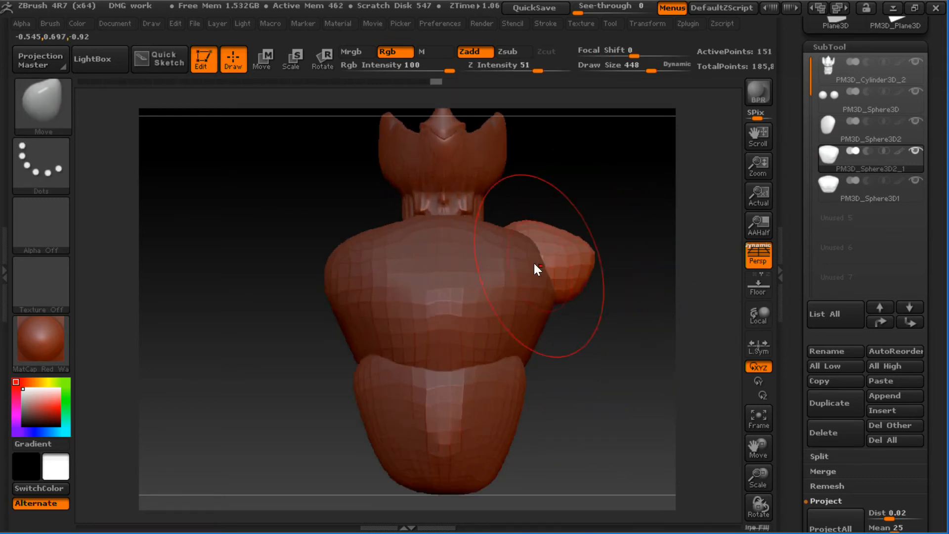
- Round the shoulder piece and fit it to the torso from several sides with the Move and Smooth brushes at draw size 385
mouse_move(581, 238)
mouse_down()
mouse_move(525, 258)
mouse_move(514, 283)
mouse_move(377, 261)
mouse_move(331, 304)
mouse_up()
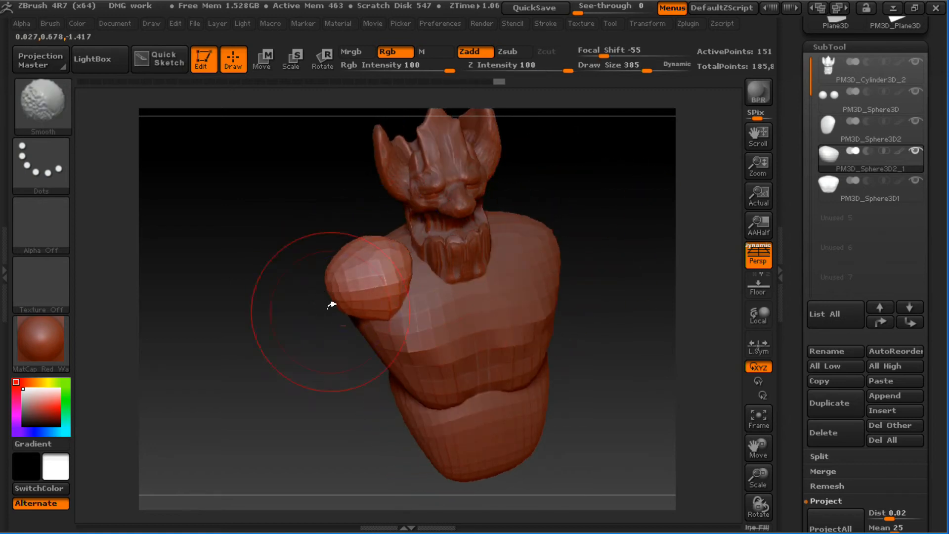
drag(319, 336, 417, 329)
drag(387, 298, 368, 293)
mouse_move(555, 248)
mouse_down()
mouse_move(420, 252)
mouse_move(449, 272)
mouse_up()
shift+drag(526, 273, 421, 284)
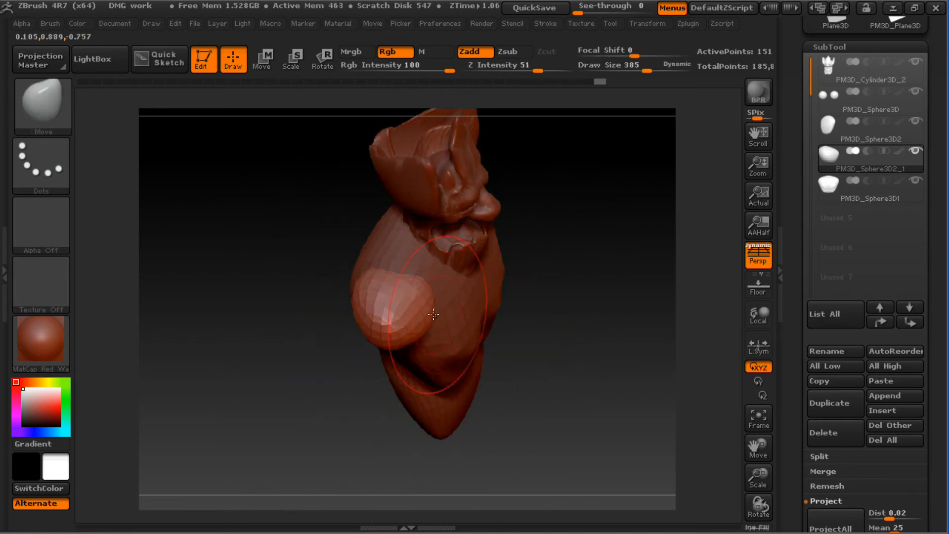
drag(351, 275, 385, 307)
drag(509, 315, 429, 311)
mouse_move(592, 263)
mouse_down()
mouse_move(516, 238)
mouse_move(489, 267)
mouse_up()
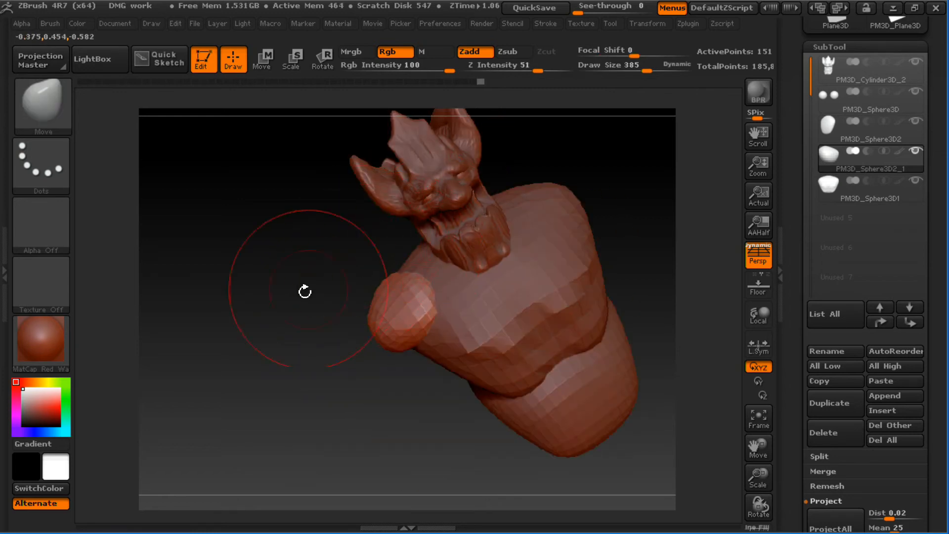
shift+drag(304, 292, 408, 222)
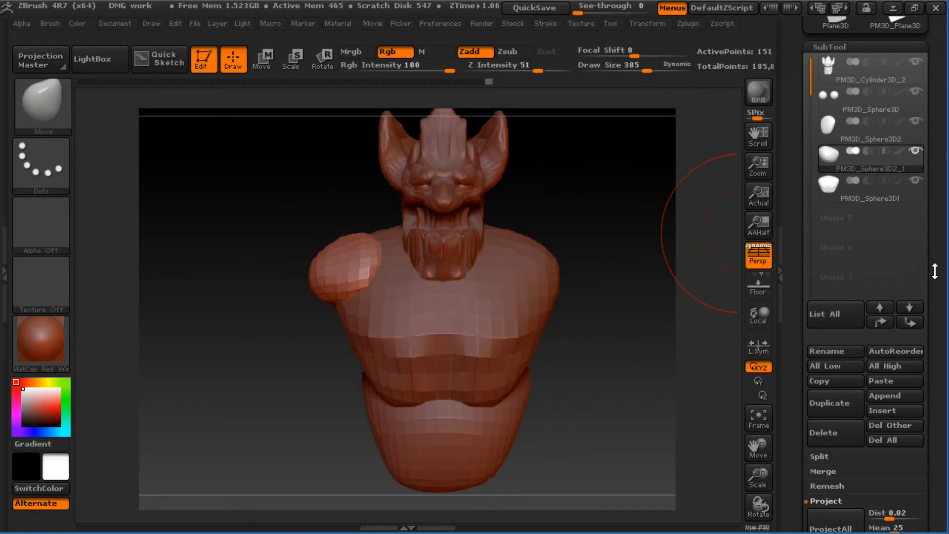
- Mirror and weld the shoulder piece across the Z axis to create the opposite shoulder
drag(935, 271, 914, 79)
drag(836, 216, 836, 215)
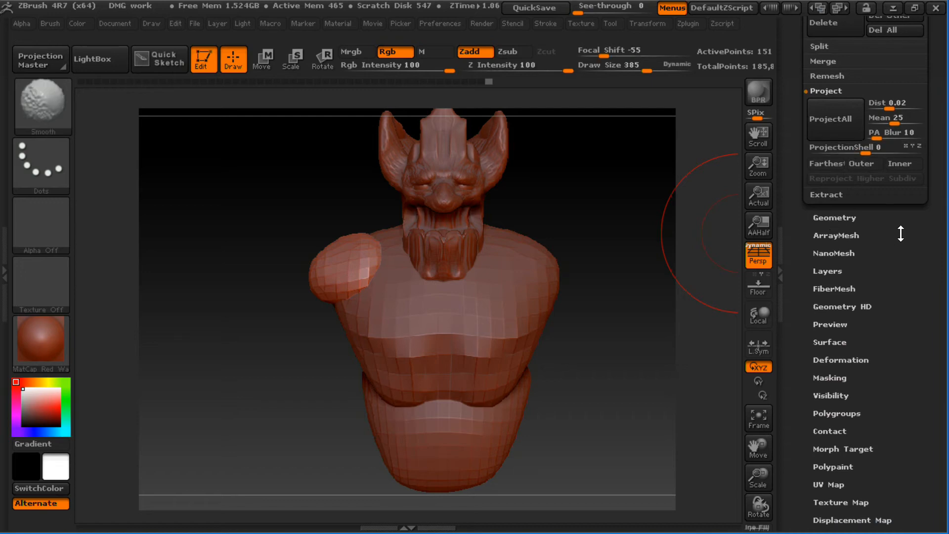
click(844, 218)
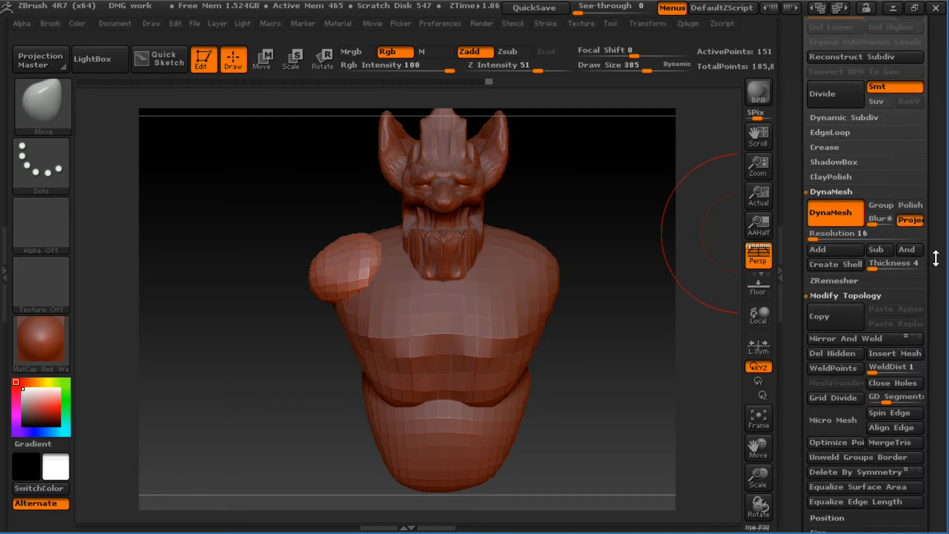
drag(924, 266, 926, 164)
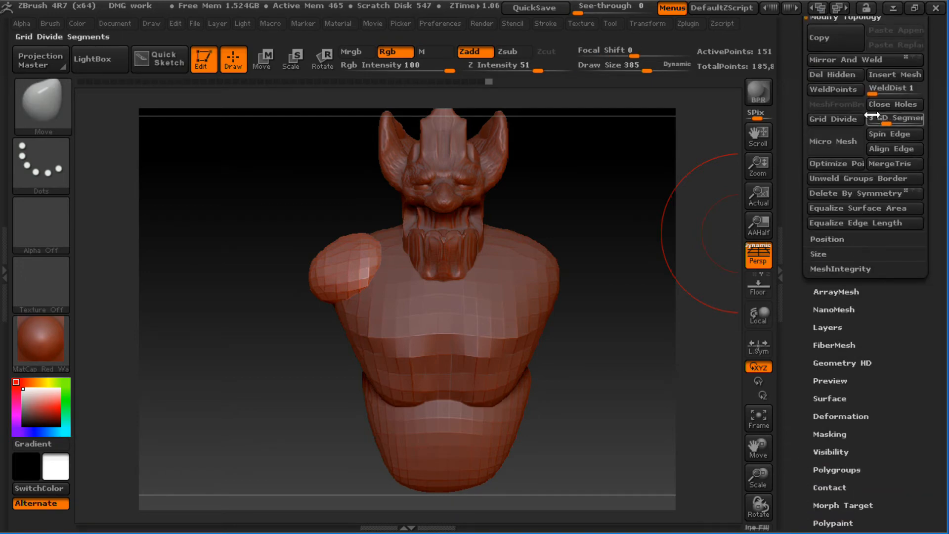
click(875, 64)
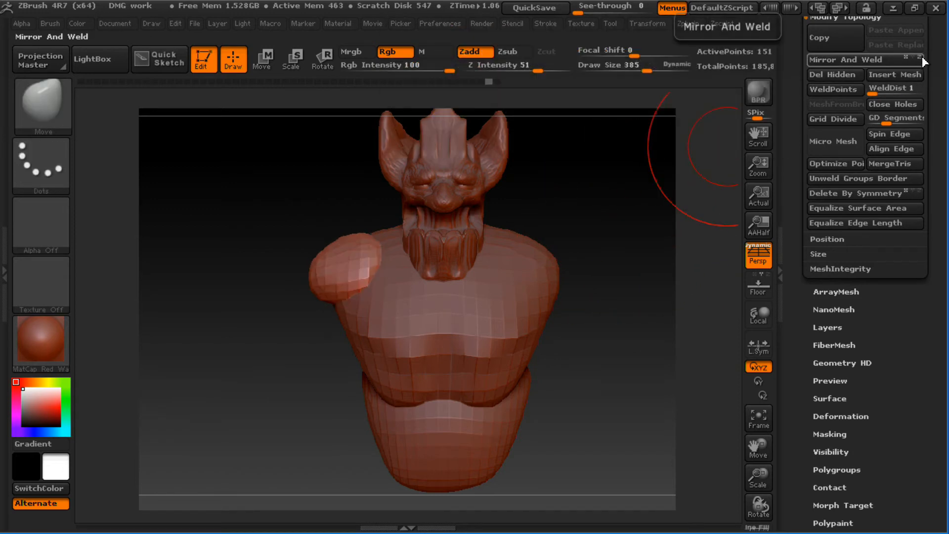
click(895, 60)
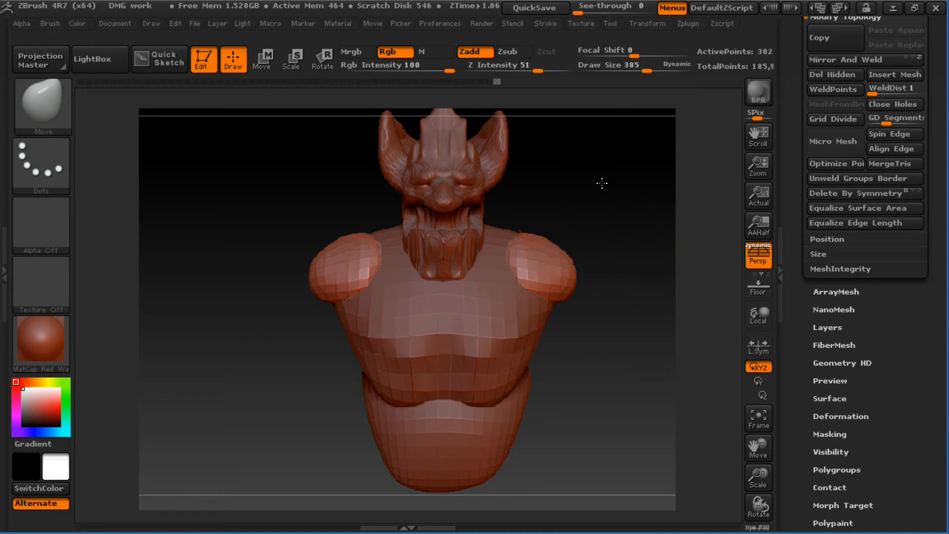
- Pull both shoulders slightly outward with the Move brush at draw size 496, with symmetry on
key(ctrl)
key(s)
drag(339, 273, 347, 273)
mouse_move(315, 272)
mouse_down()
mouse_move(307, 274)
mouse_move(335, 247)
mouse_move(296, 269)
mouse_up()
key(ctrl+z)
key(ctrl+z)
key(x)
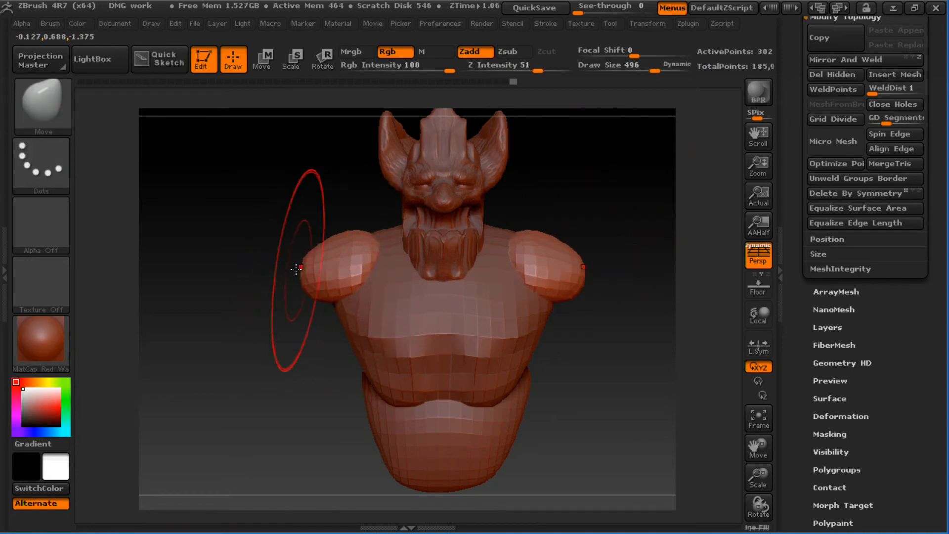
shift+drag(242, 329, 341, 345)
drag(415, 303, 420, 300)
shift+drag(559, 303, 452, 284)
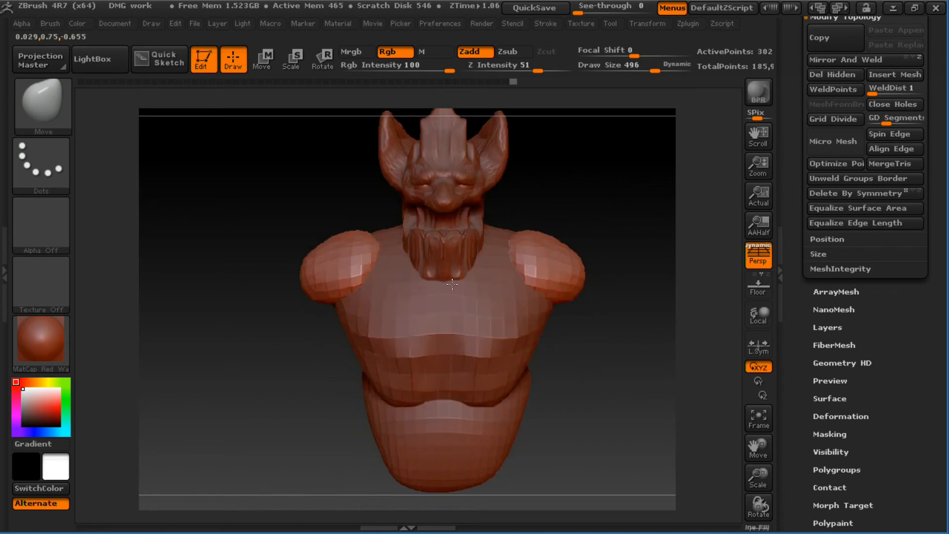
- Copy both shoulders downward within the same subtool with the Transpose line as a start for the upper arms
key(w)
drag(349, 271, 303, 383)
ctrl+drag(328, 329, 306, 372)
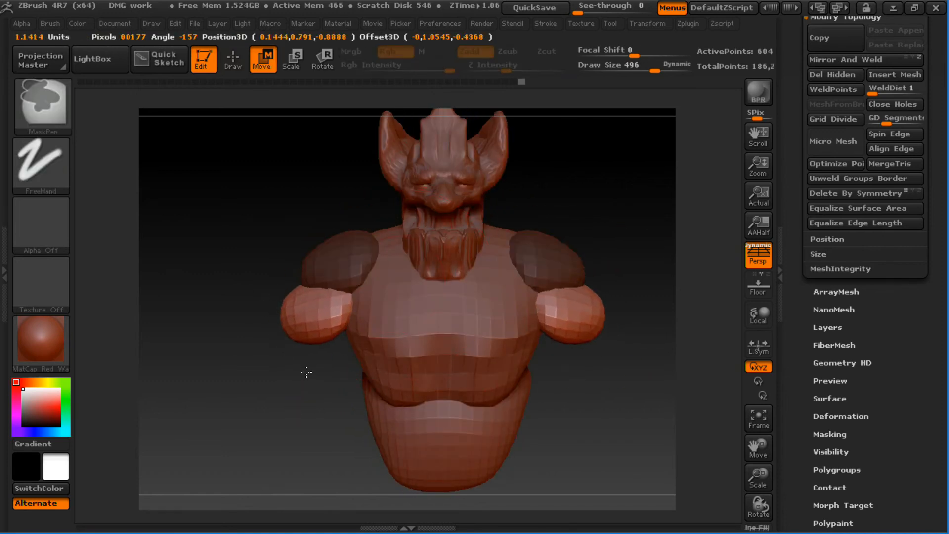
key(q)
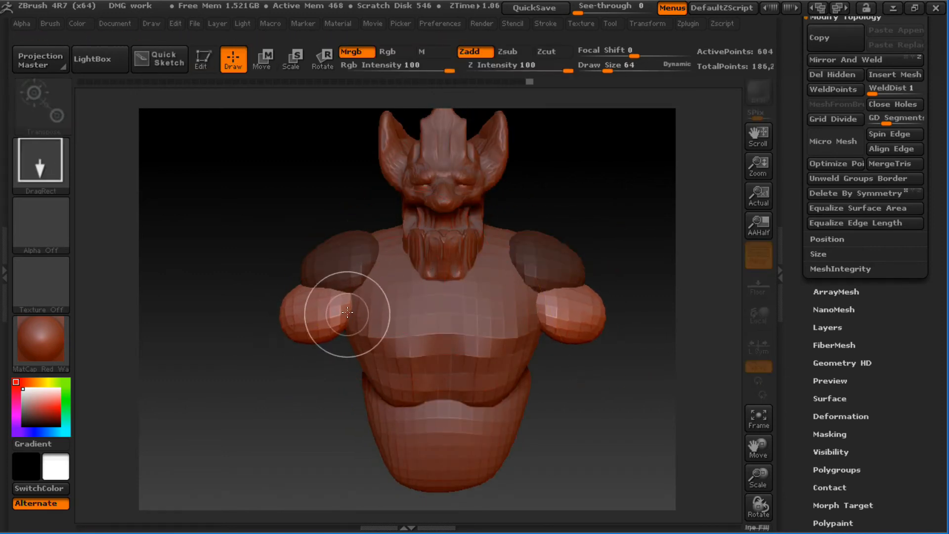
key(t)
- Pull the unmasked copies down into elongated upper arms with the Move brush at draw size 622, and refine their shape at draw size 590
key(])
drag(299, 335, 271, 426)
drag(328, 295, 311, 317)
drag(207, 357, 322, 368)
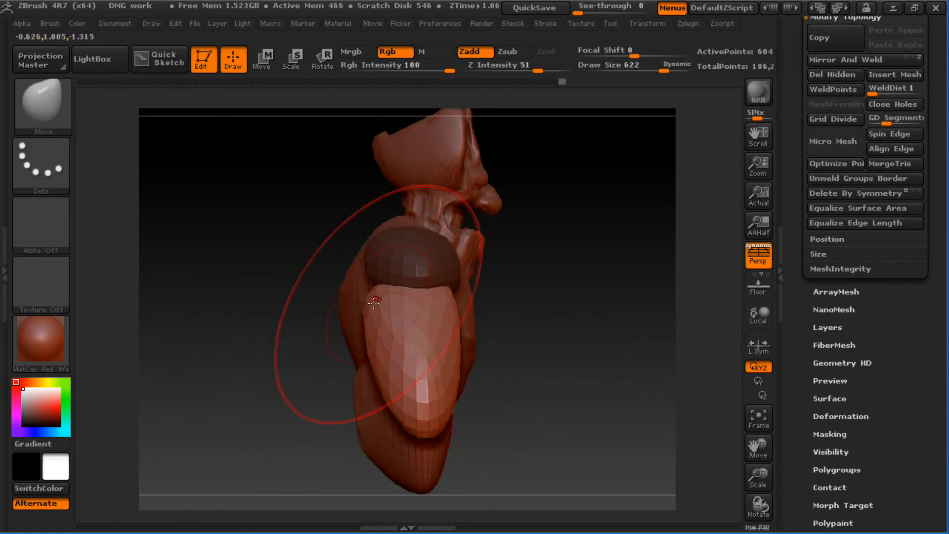
drag(374, 304, 382, 307)
drag(429, 426, 424, 388)
drag(510, 360, 348, 373)
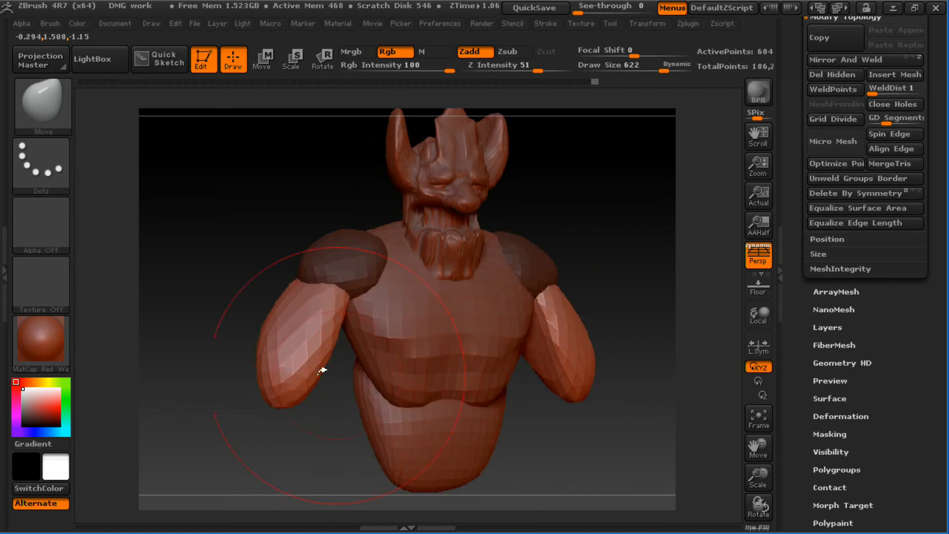
shift+drag(278, 379, 270, 380)
key(s)
drag(333, 317, 331, 323)
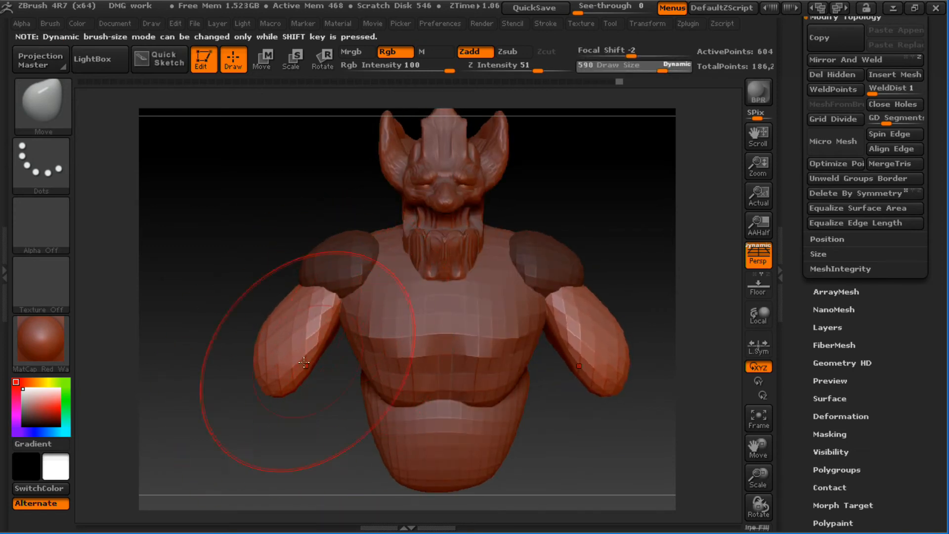
- Copy the upper arms downward and forward as forearms with the Transpose line, and move the forearms outward
shift+drag(281, 461, 383, 390)
key(w)
drag(424, 299, 424, 433)
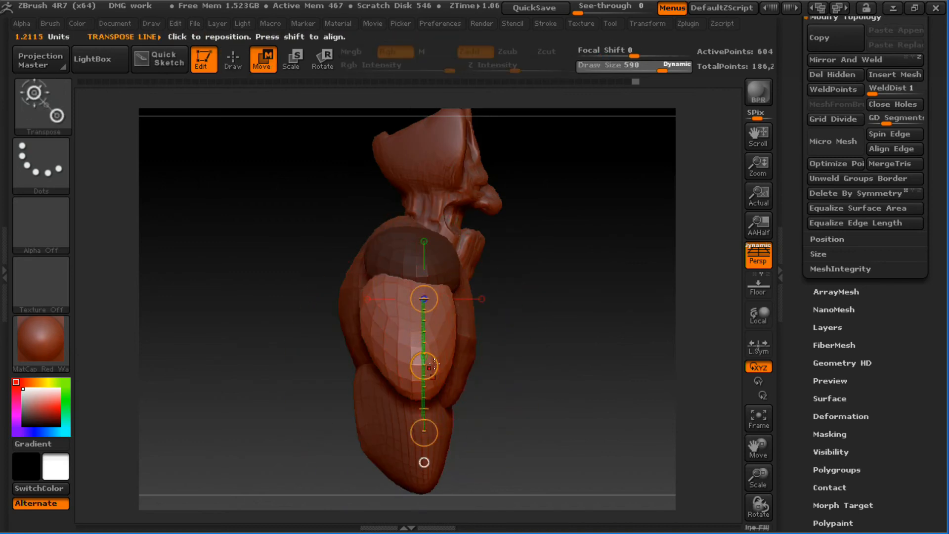
ctrl+drag(424, 364, 487, 457)
shift+drag(535, 379, 425, 379)
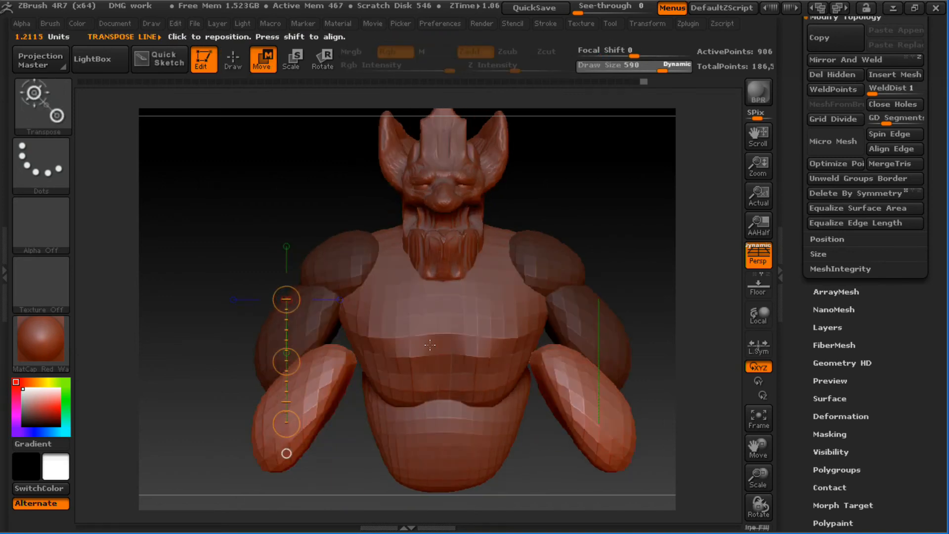
drag(319, 404, 187, 348)
drag(250, 377, 200, 368)
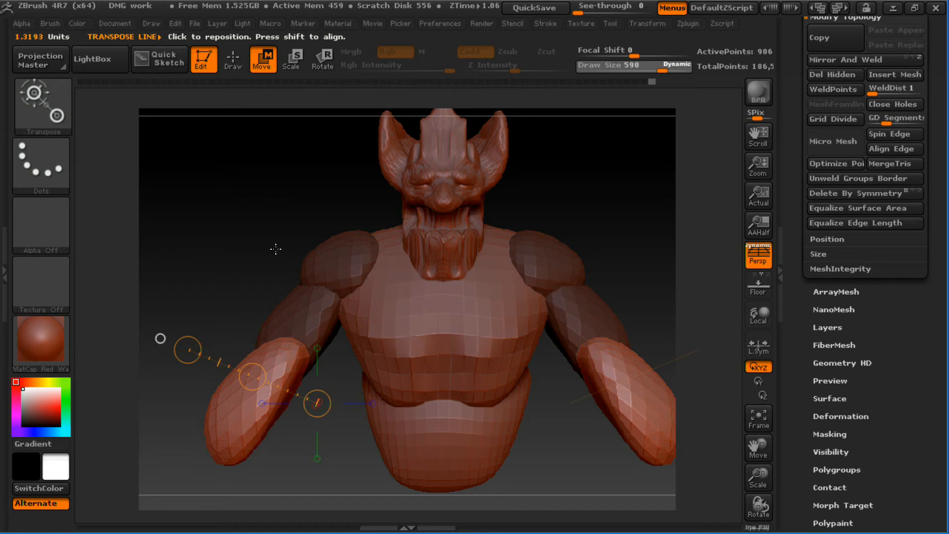
- Rotate both forearms forward and up about the elbows with the Transpose line, and move them back against the upper arms
drag(276, 248, 488, 296)
drag(464, 430, 481, 421)
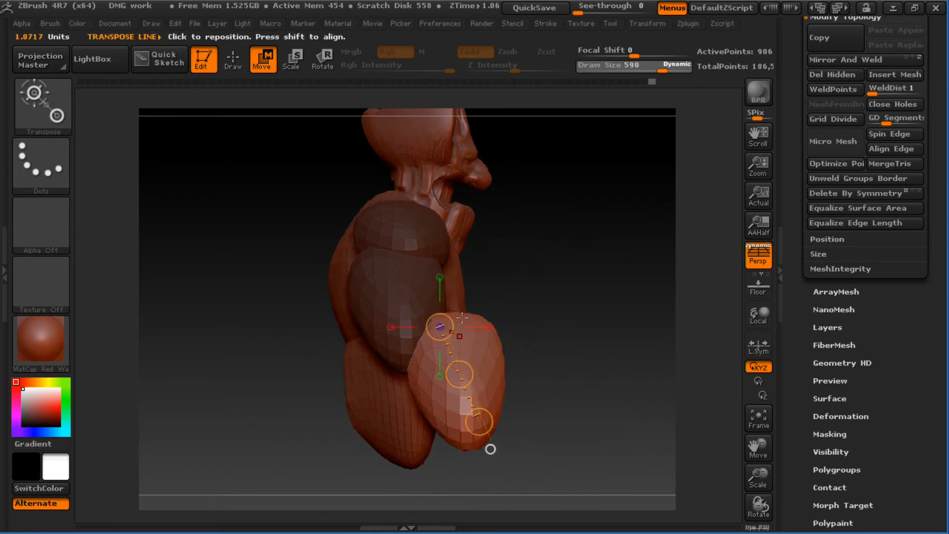
drag(532, 302, 538, 343)
alt+drag(582, 297, 581, 211)
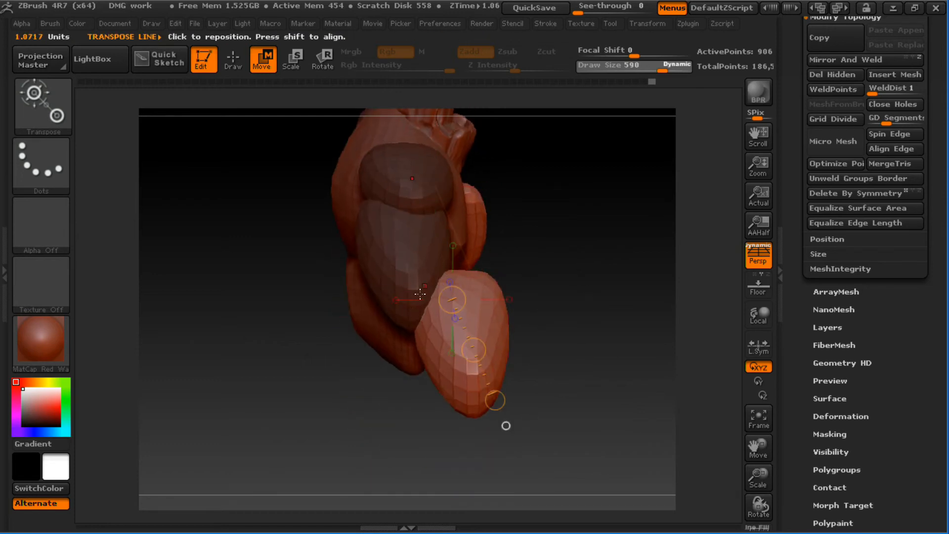
mouse_move(418, 289)
mouse_down()
mouse_move(422, 348)
mouse_move(450, 358)
mouse_move(431, 360)
mouse_move(476, 400)
mouse_up()
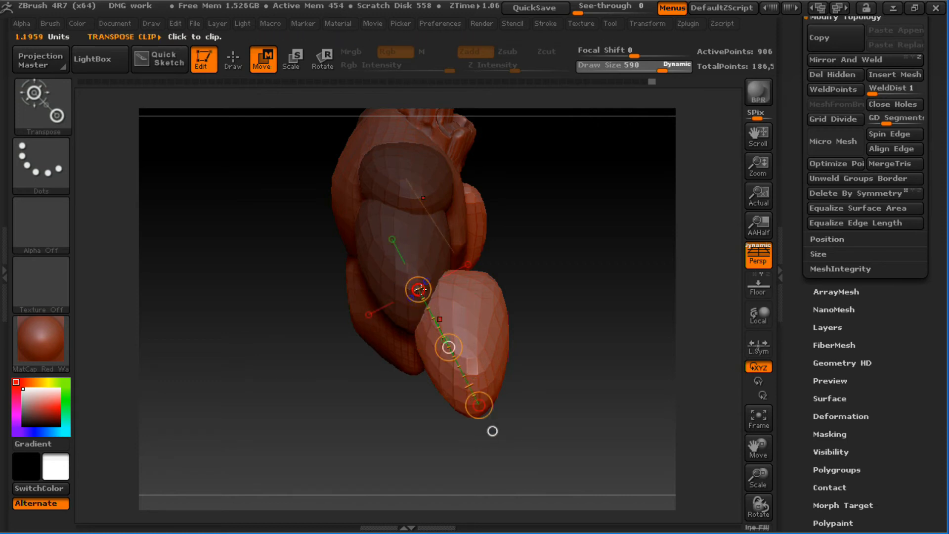
key(r)
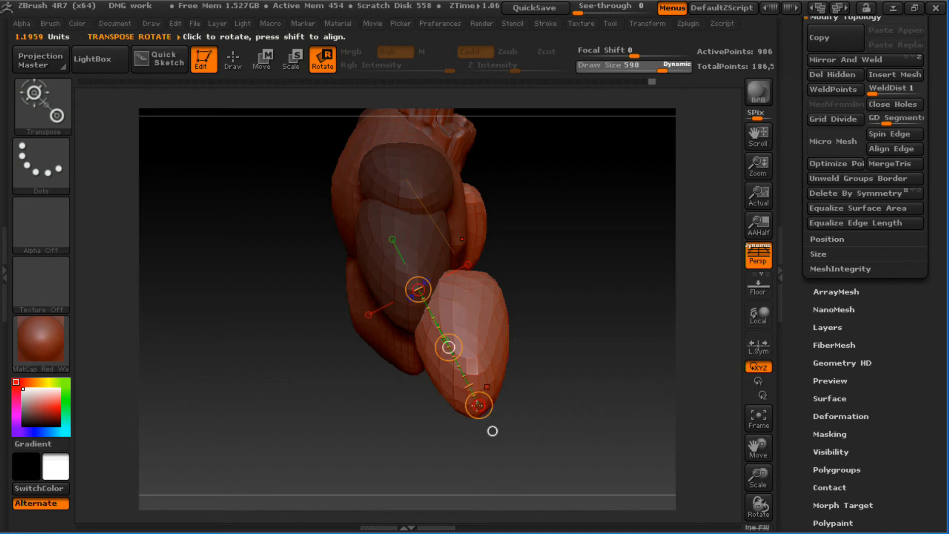
drag(479, 405, 520, 348)
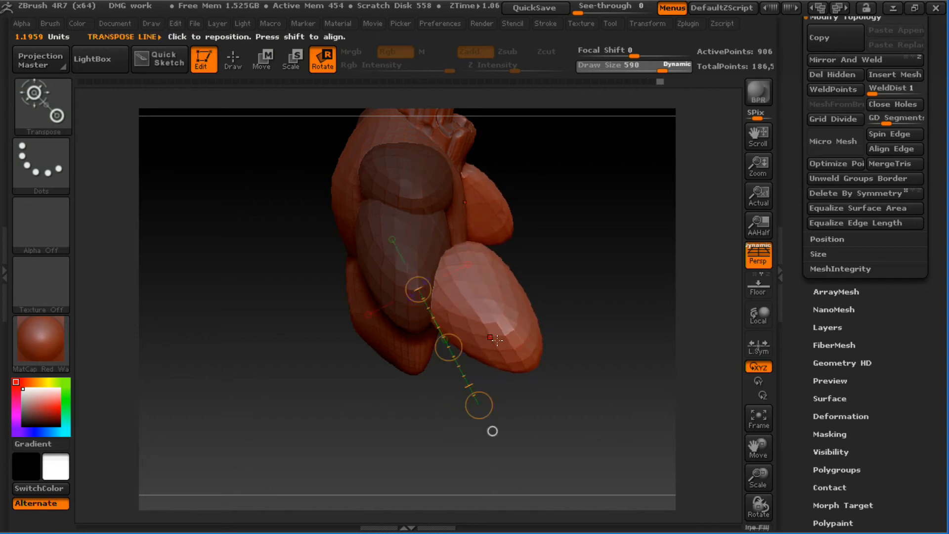
key(w)
drag(447, 346, 419, 387)
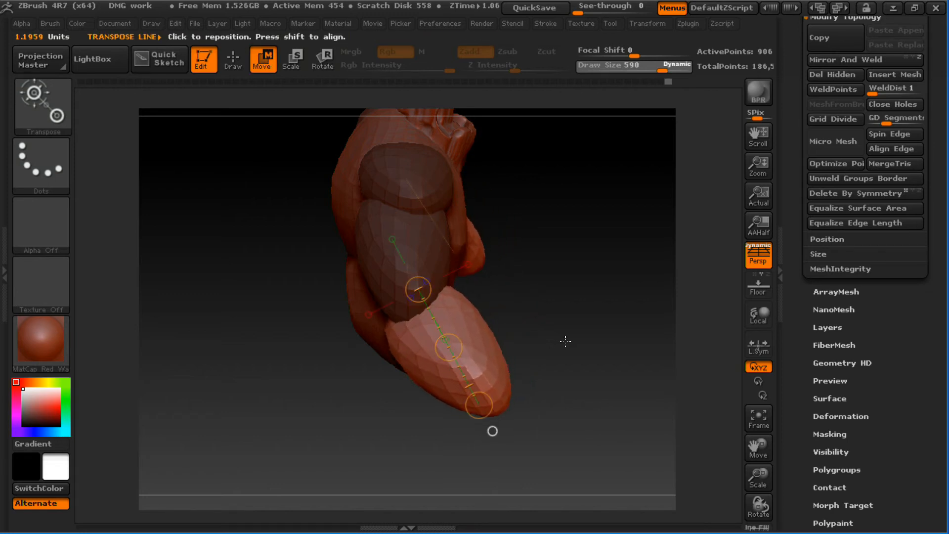
- Pull the inner side of the forearms near the elbows outward with the Move brush at draw size 448
drag(491, 433, 186, 362)
key(q)
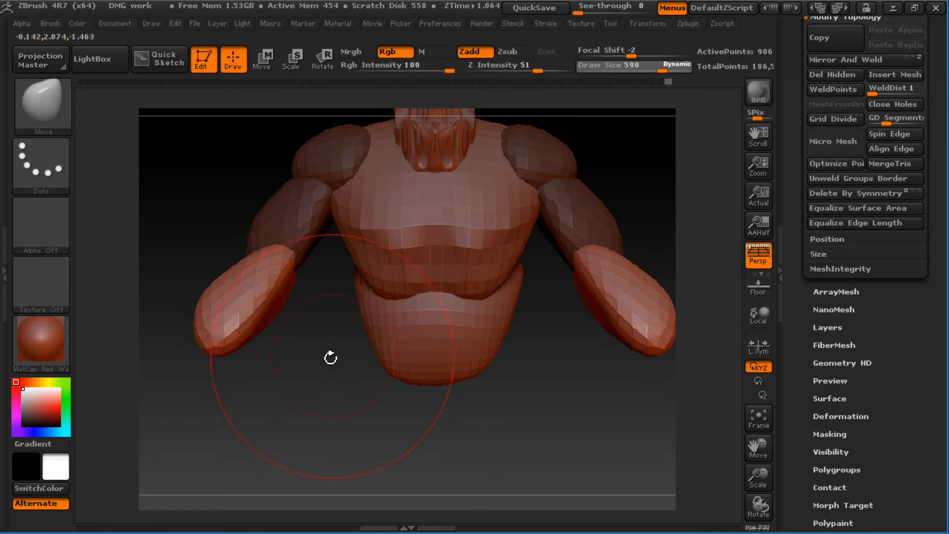
drag(328, 356, 311, 355)
key(s)
click(305, 297)
key(s)
drag(303, 290, 295, 291)
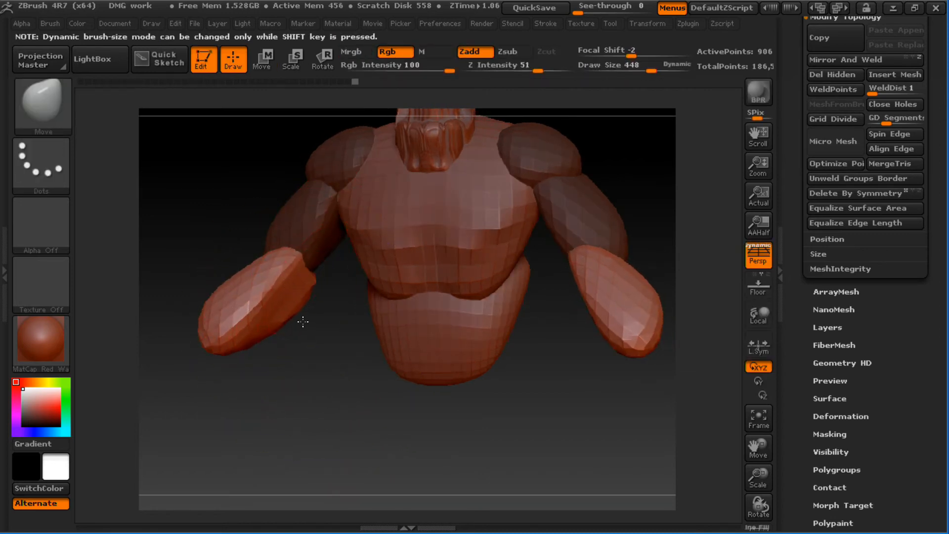
- Build up volume on the inner side of the forearms with the ClayBuildup brush at draw size 310 and Z Intensity 11
key(b)
key(c)
key(b)
key(s)
click(291, 324)
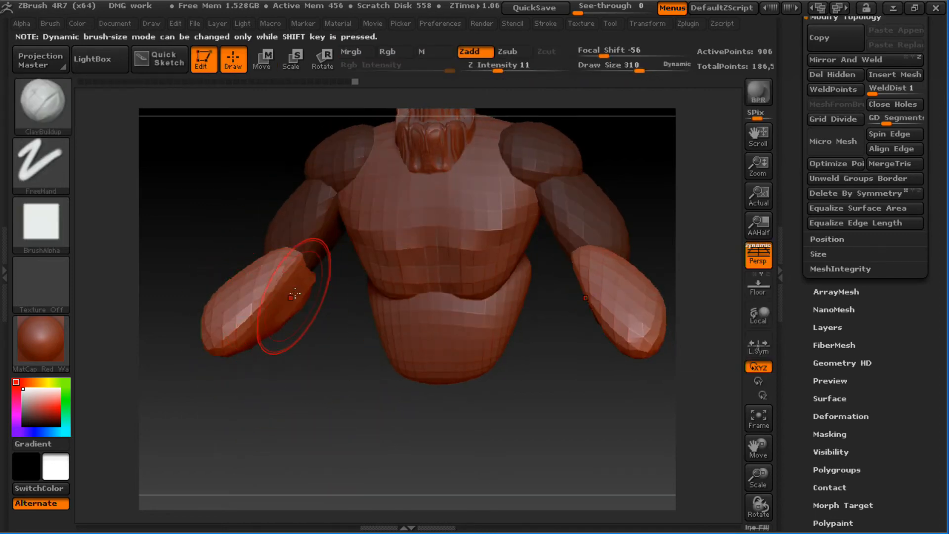
mouse_move(295, 293)
mouse_down()
mouse_move(293, 304)
mouse_move(298, 275)
mouse_up()
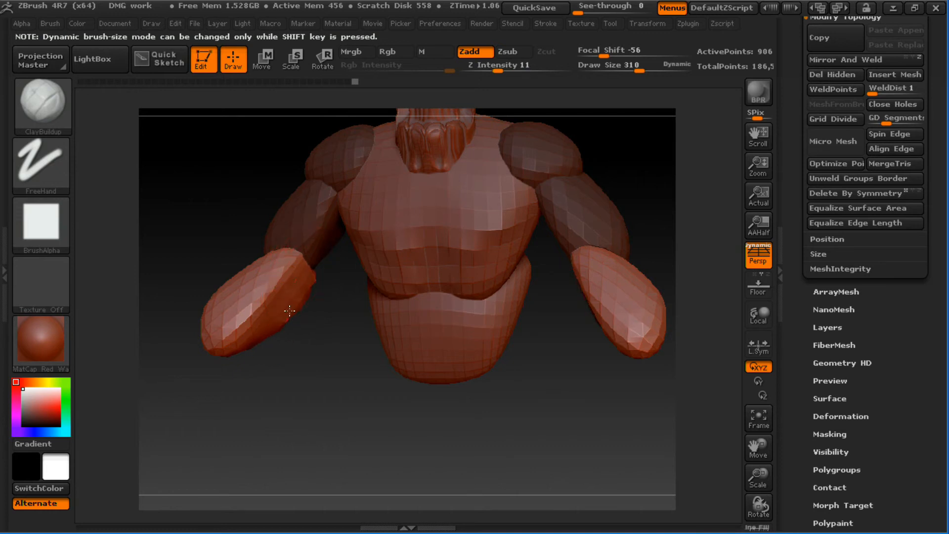
drag(324, 328, 294, 313)
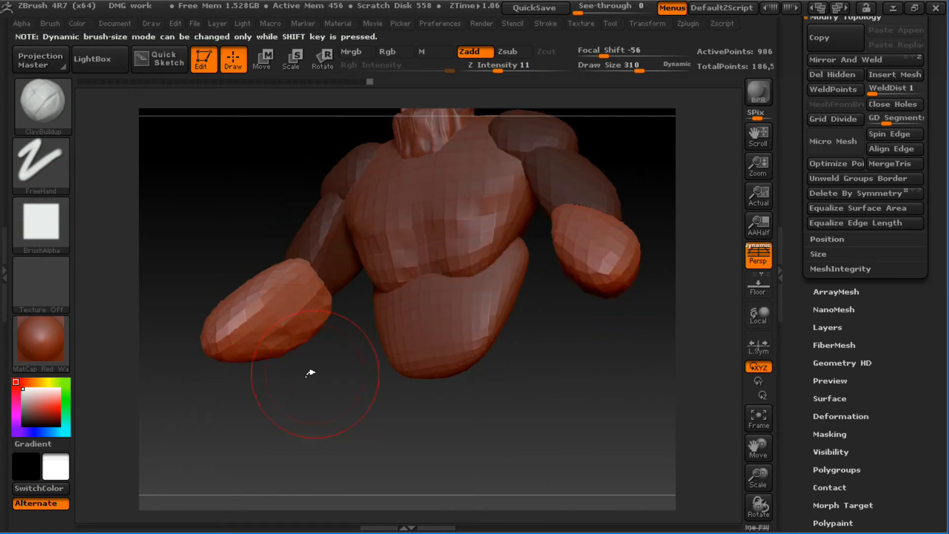
- Shape the elbow ends and outer sides of the forearms with the Move brush at draw size 244
mouse_move(312, 372)
mouse_down()
mouse_move(423, 413)
mouse_move(431, 292)
mouse_up()
key(b)
key(m)
key(v)
key(s)
click(424, 299)
right_drag(459, 296, 399, 269)
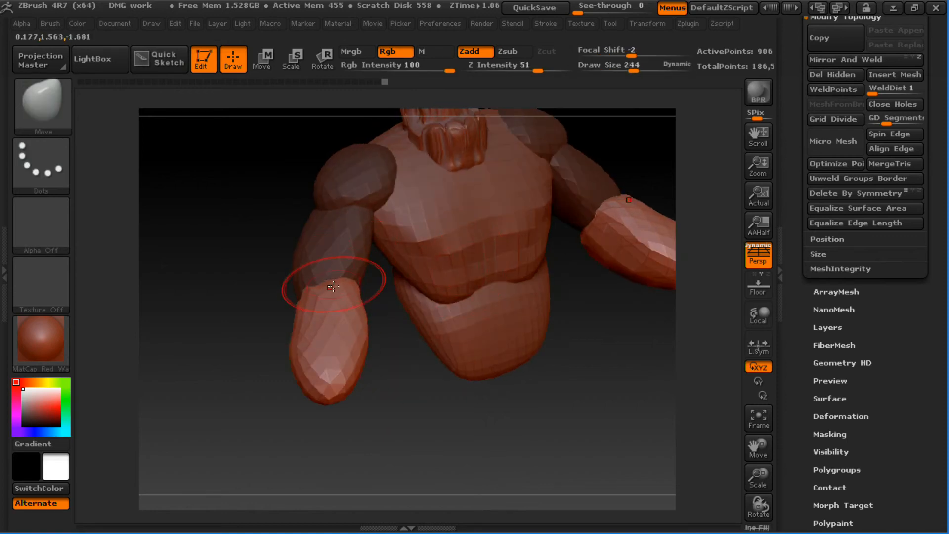
mouse_move(279, 358)
mouse_down()
mouse_move(248, 378)
mouse_move(287, 324)
mouse_up()
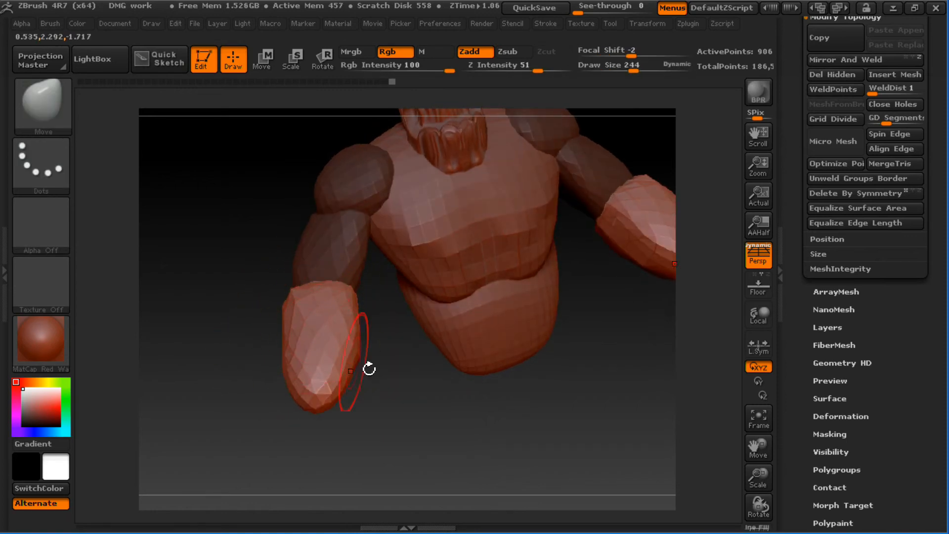
- Refine the inner contour of the forearms with the Move brush, enlarging the draw size to 334
mouse_move(369, 367)
mouse_down()
mouse_move(357, 360)
mouse_move(367, 358)
mouse_up()
key(s)
drag(384, 364, 372, 375)
key(s)
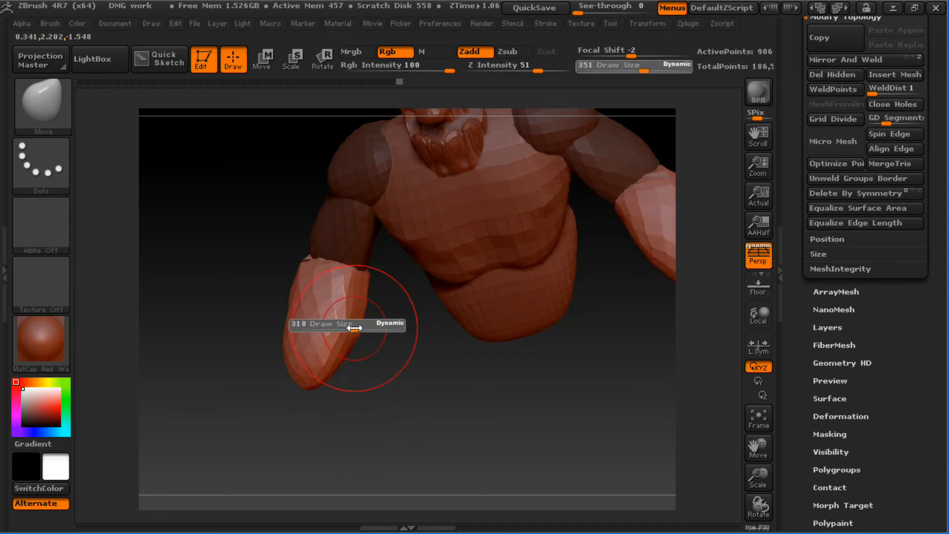
drag(358, 330, 355, 330)
drag(361, 327, 367, 323)
- Clear the mask from the arm subtool and turn on the polyframe display
mouse_move(412, 357)
ctrl+mouse_down()
mouse_move(436, 385)
mouse_move(461, 365)
mouse_move(523, 392)
mouse_move(570, 376)
mouse_move(562, 350)
mouse_move(604, 303)
mouse_move(631, 257)
mouse_move(608, 261)
mouse_move(634, 234)
ctrl+mouse_up()
key(shift)
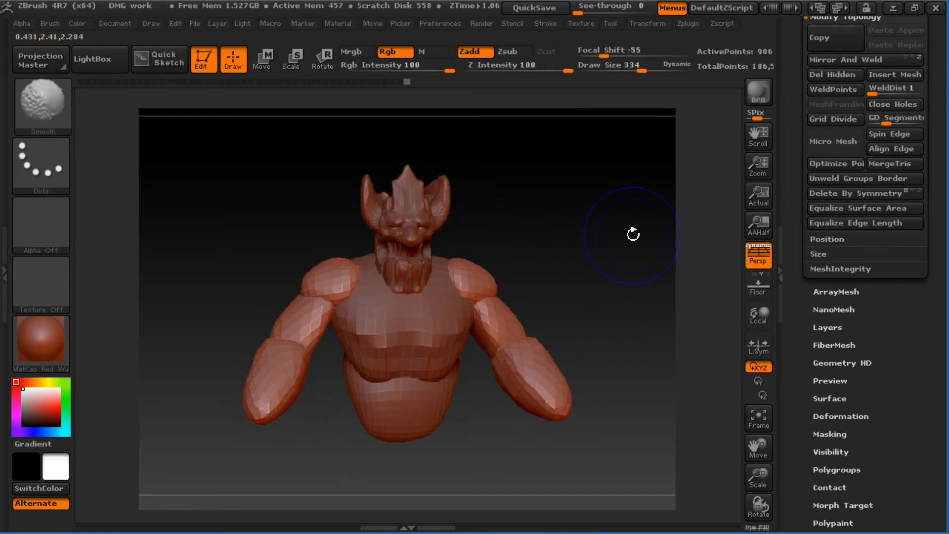
key(shift+f)
mouse_move(589, 267)
mouse_down()
mouse_move(590, 249)
mouse_move(606, 260)
mouse_move(610, 246)
mouse_move(604, 200)
mouse_up()
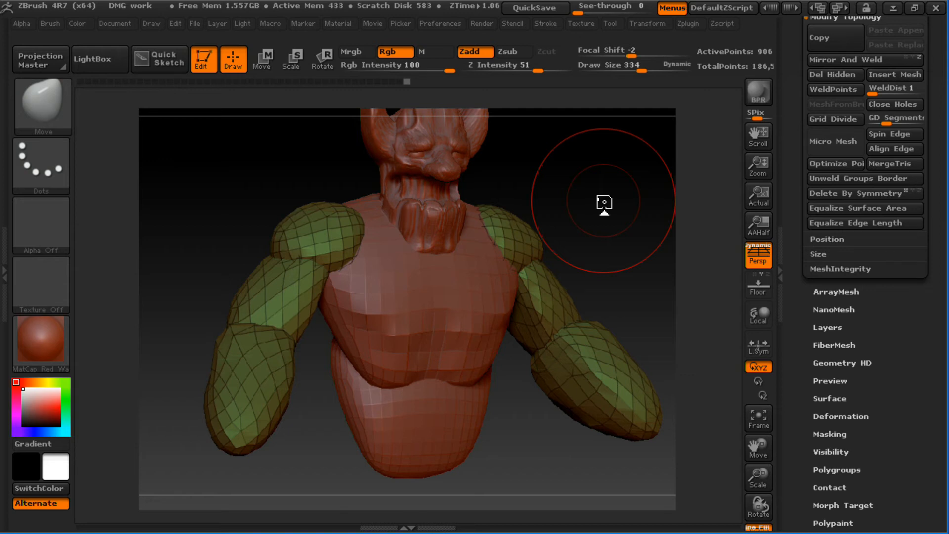
drag(576, 240, 549, 222)
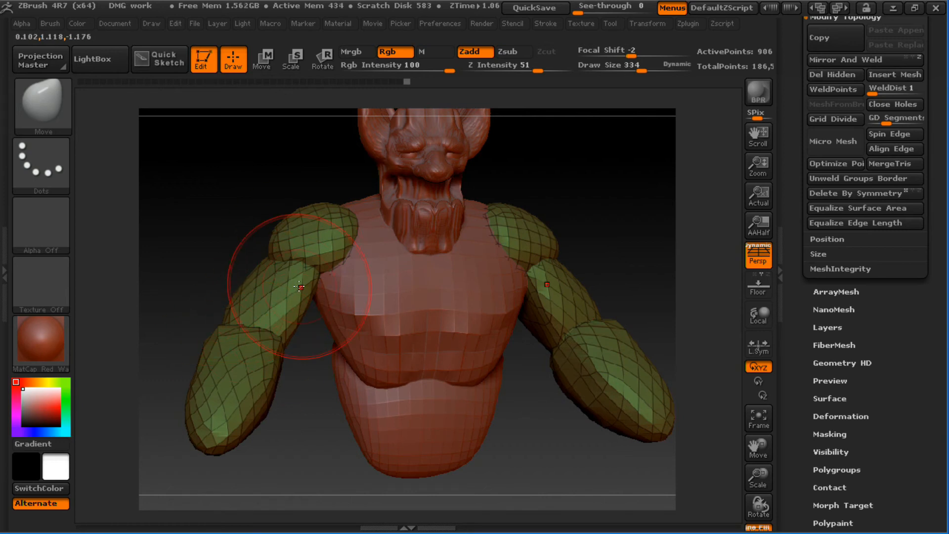
drag(598, 204, 580, 195)
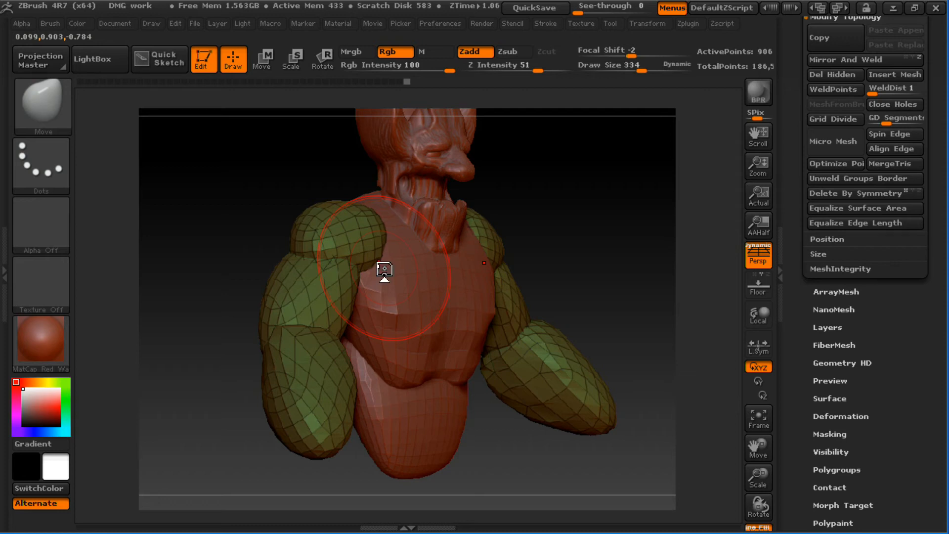
- Expand the arm subtool's Split options and examine what Split To Parts does
drag(863, 342, 897, 437)
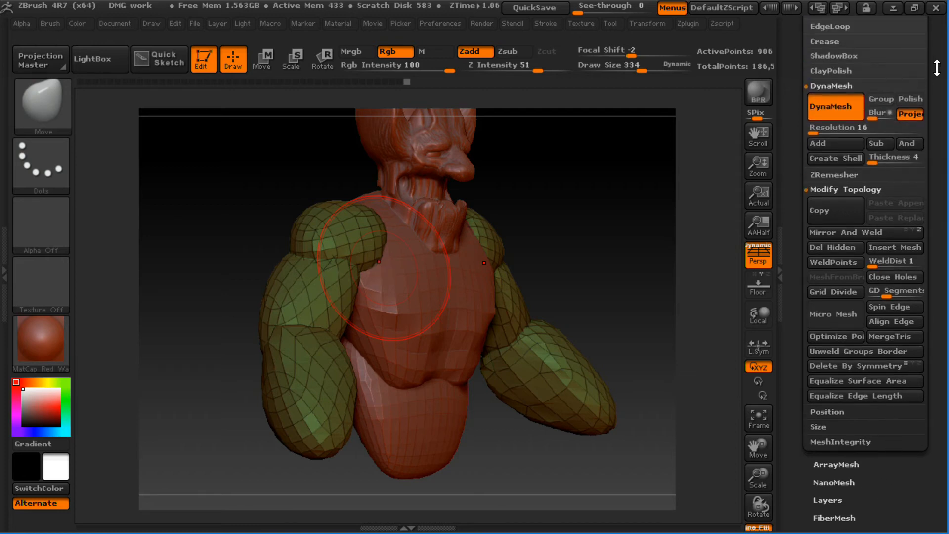
drag(936, 68, 940, 156)
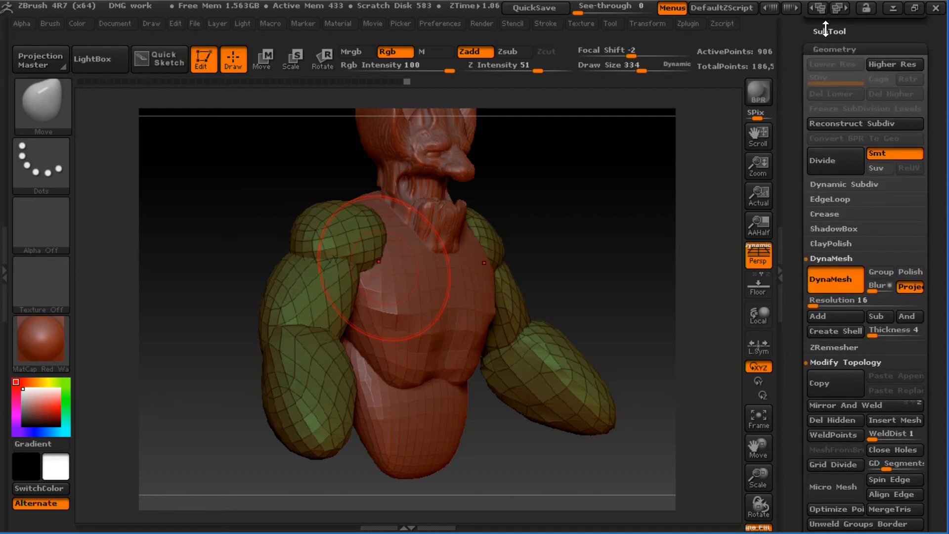
drag(828, 31, 889, 188)
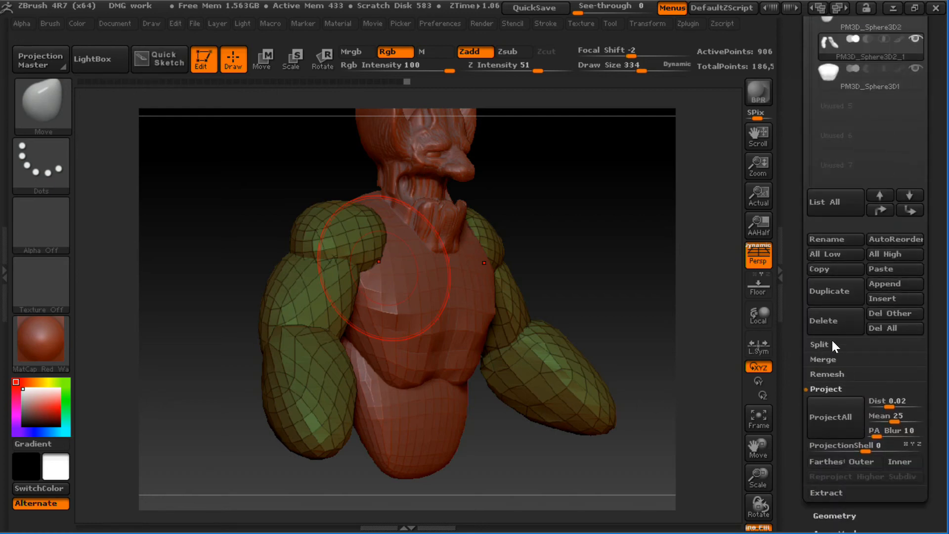
click(827, 344)
drag(929, 328, 929, 237)
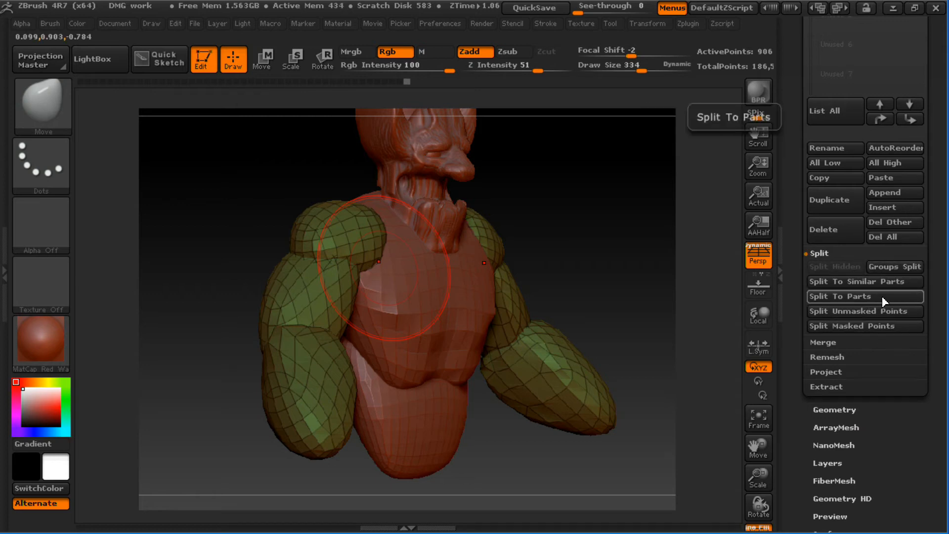
key(ctrl)
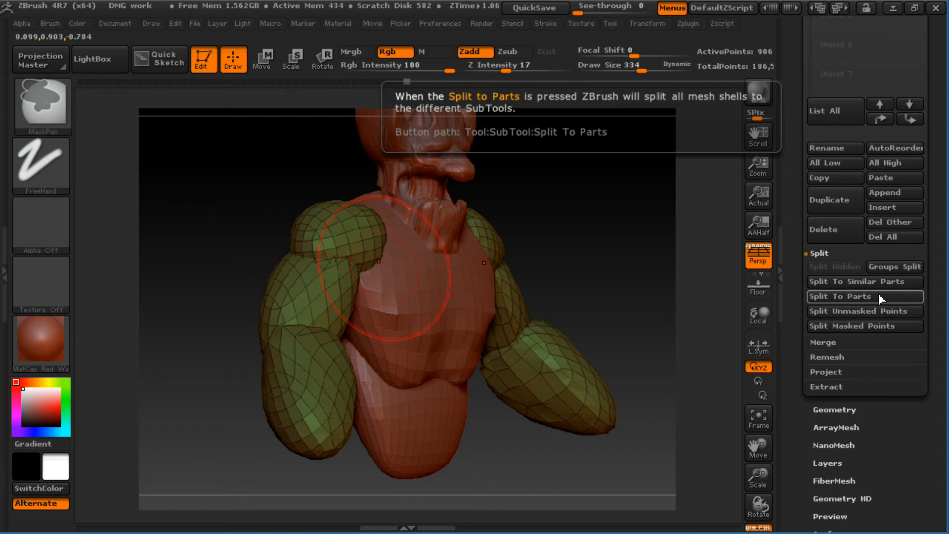
click(865, 297)
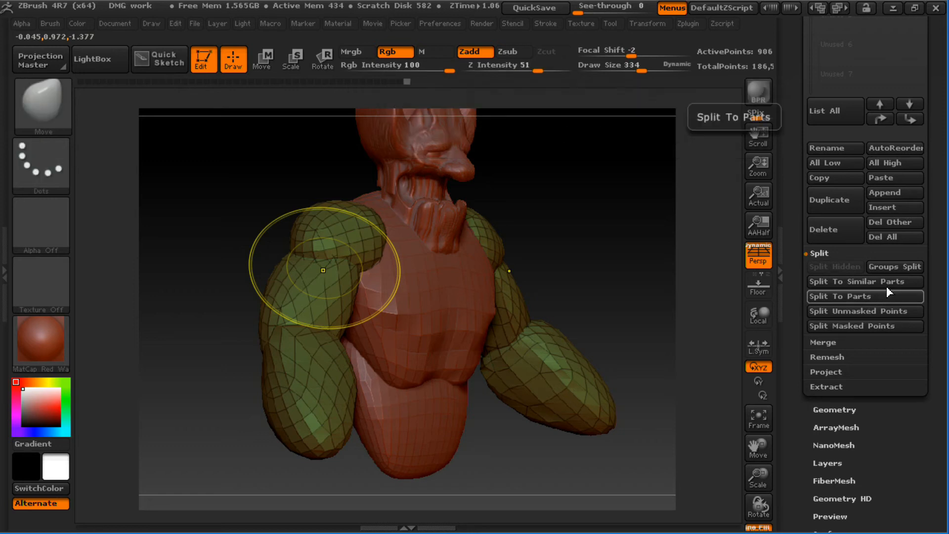
- Assign a separate polygroup to each shoulder, upper arm and forearm with Auto Groups
drag(618, 253, 563, 243)
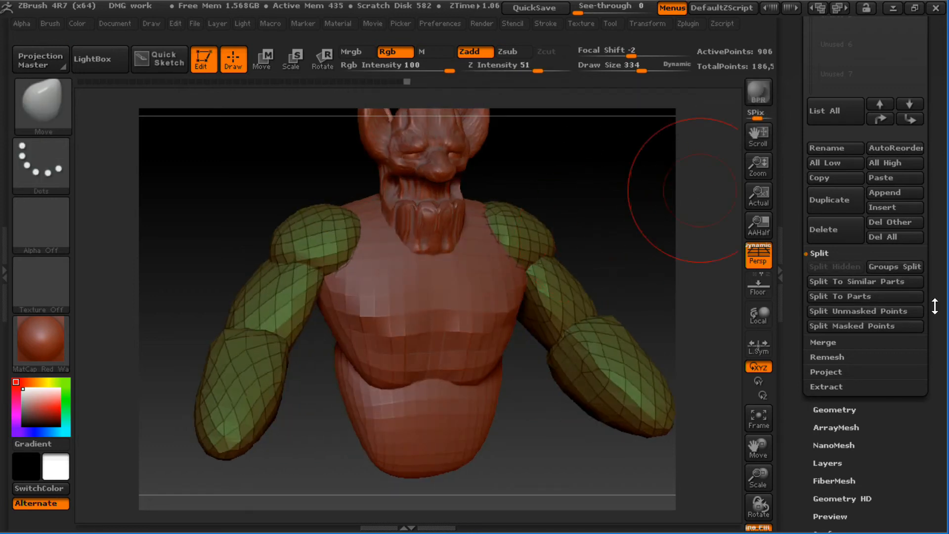
scroll(933, 303, down, 8)
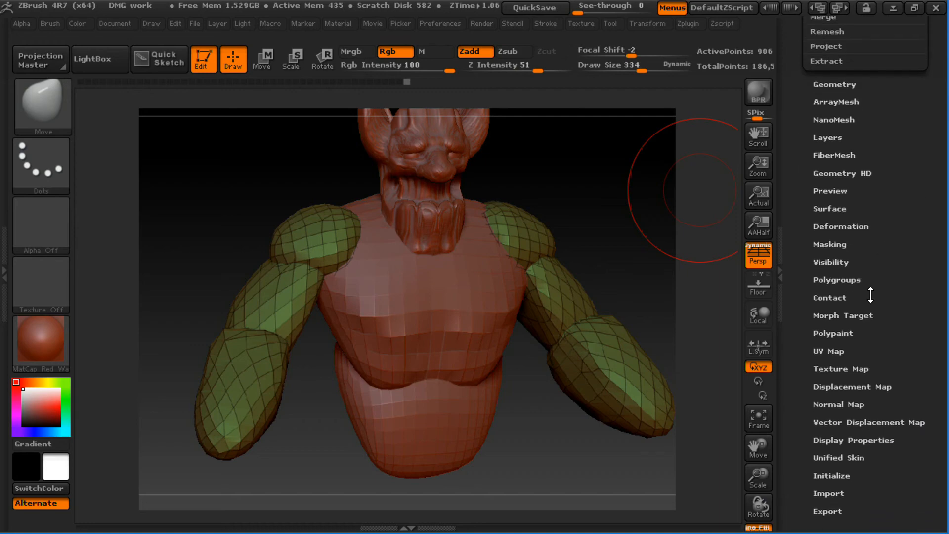
click(835, 261)
drag(893, 375, 890, 418)
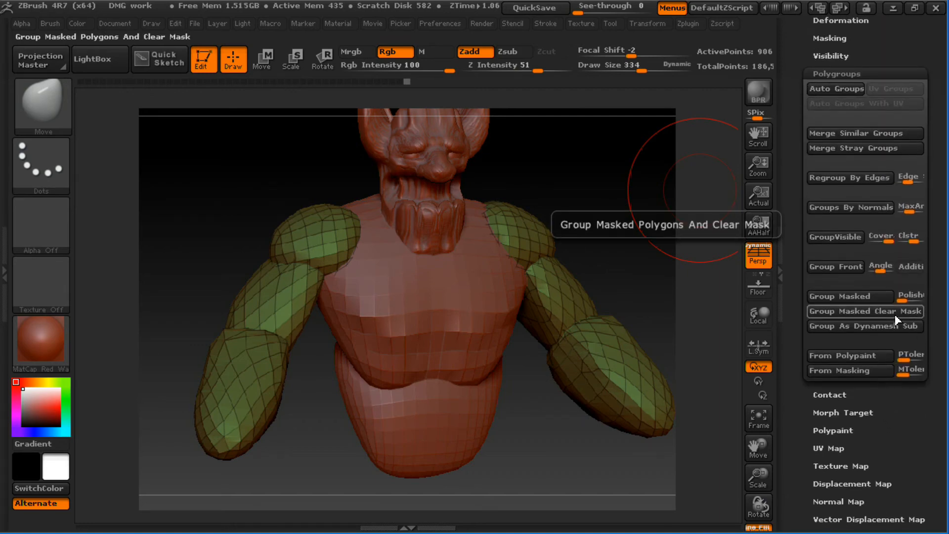
click(838, 93)
drag(615, 180, 680, 148)
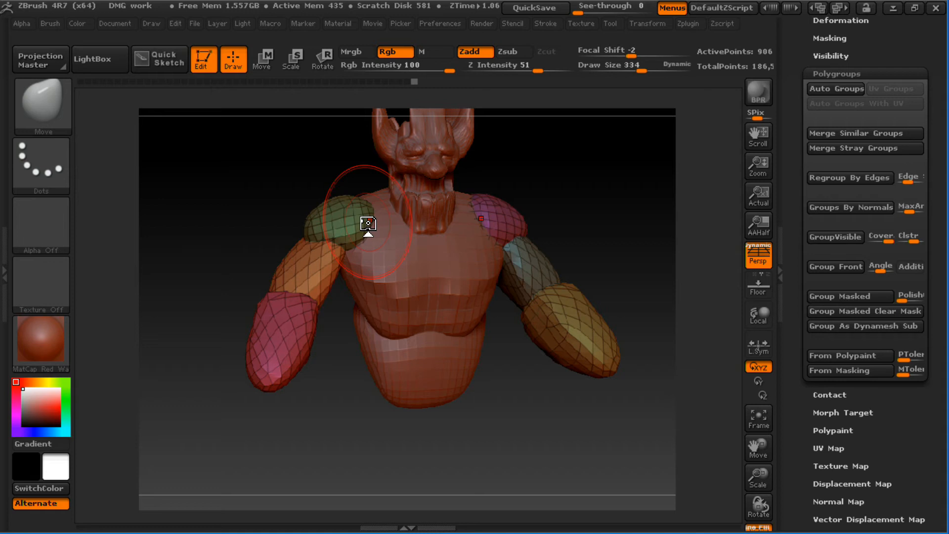
drag(623, 189, 614, 192)
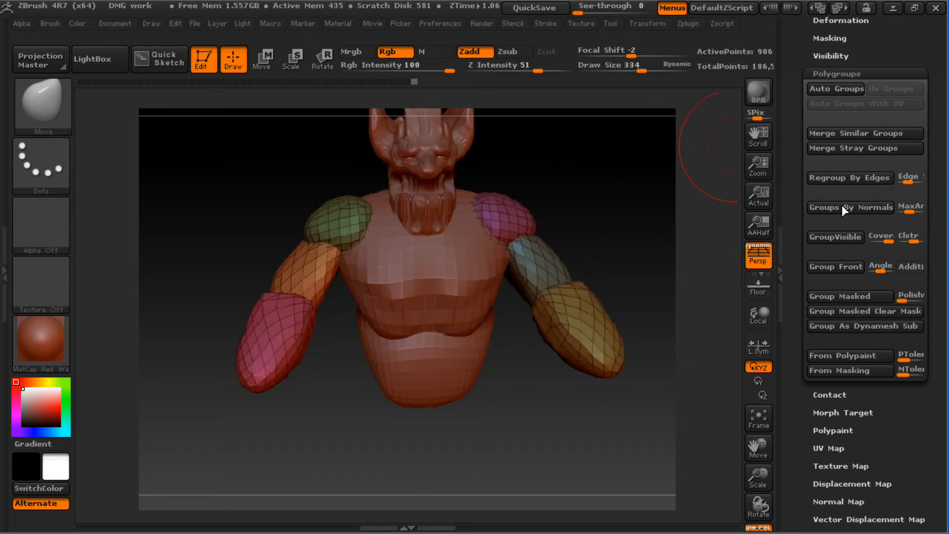
- Split the arm mesh into separate subtools with Groups Split, and make one upper arm the active subtool
scroll(839, 188, up, 6)
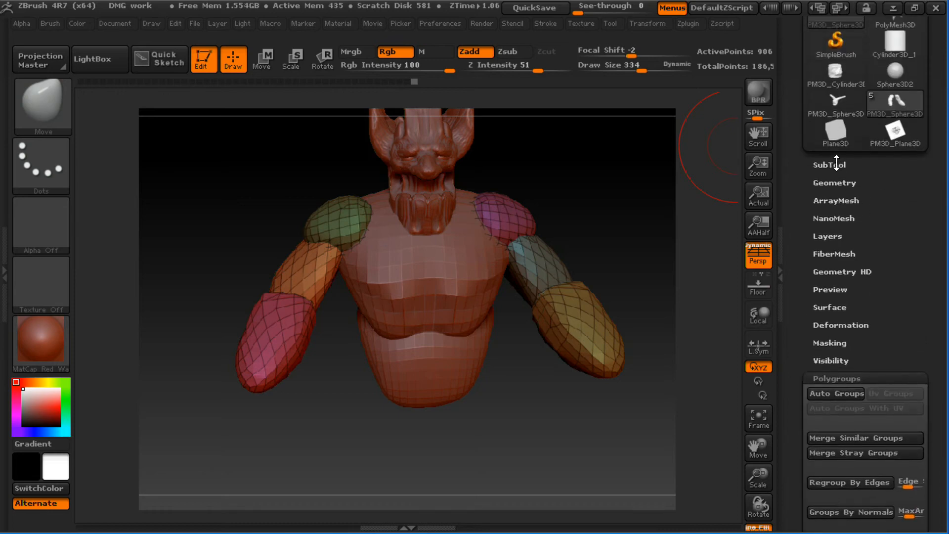
click(836, 165)
scroll(917, 263, down, 3)
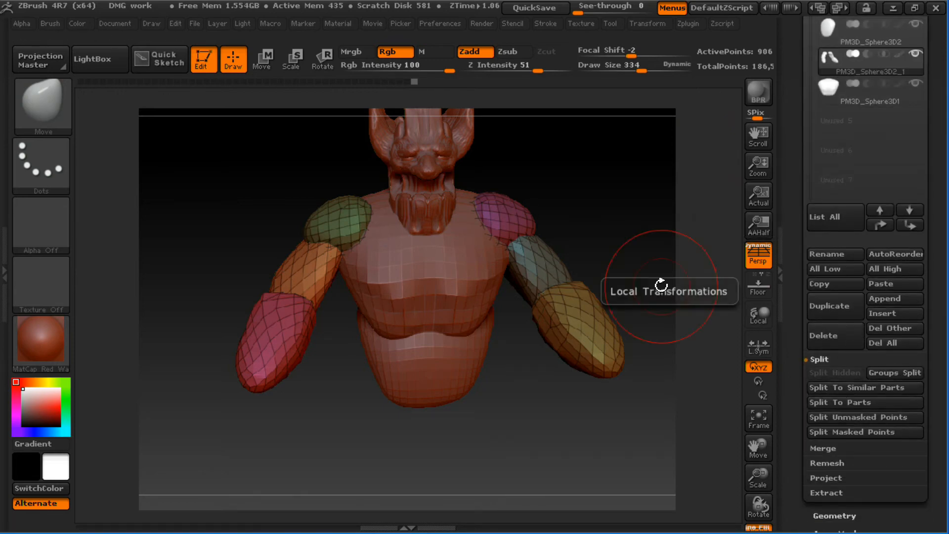
click(896, 378)
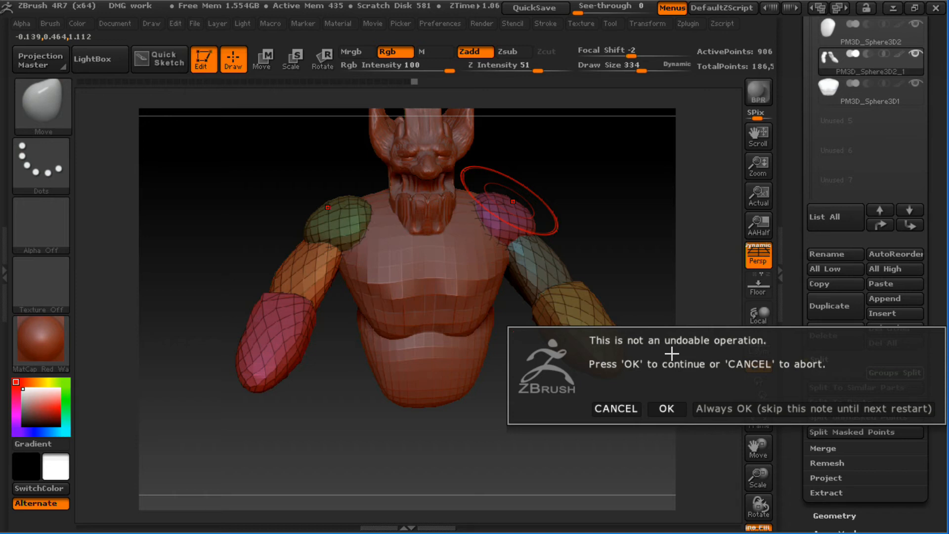
click(666, 406)
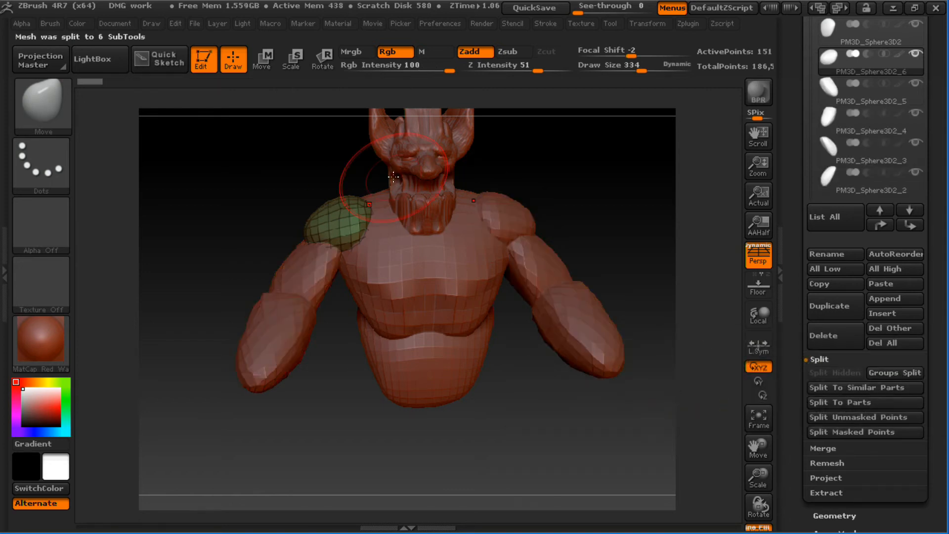
alt+click(286, 341)
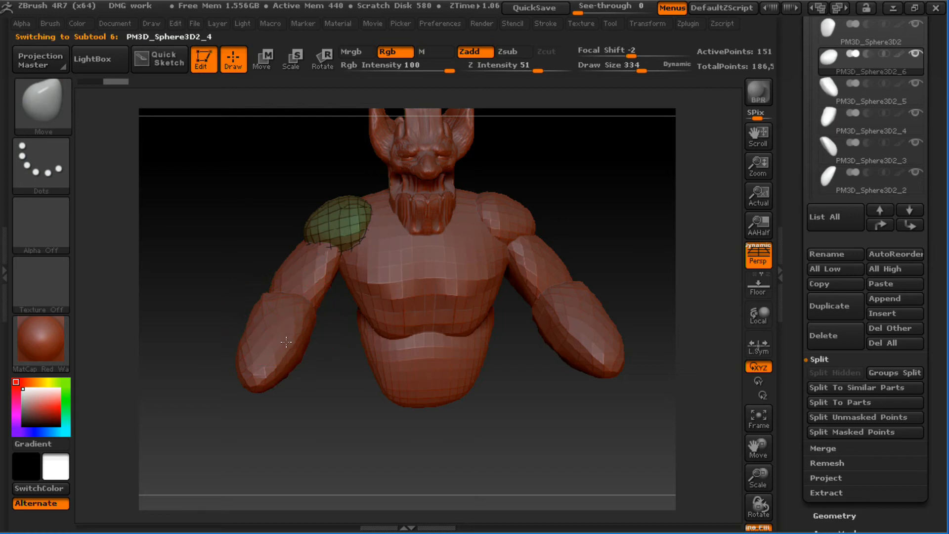
alt+click(299, 273)
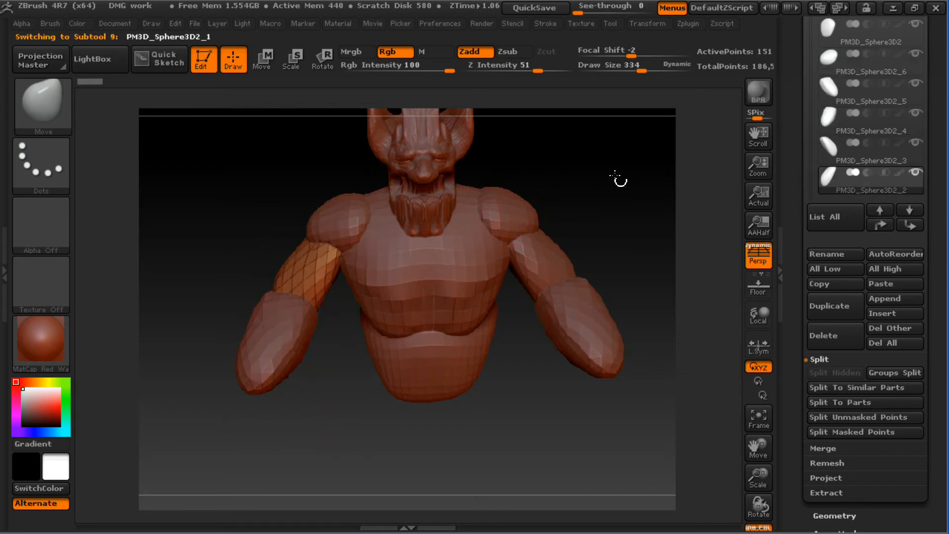
- Delete the creature's left shoulder subtool
drag(932, 142, 939, 174)
drag(812, 76, 815, 47)
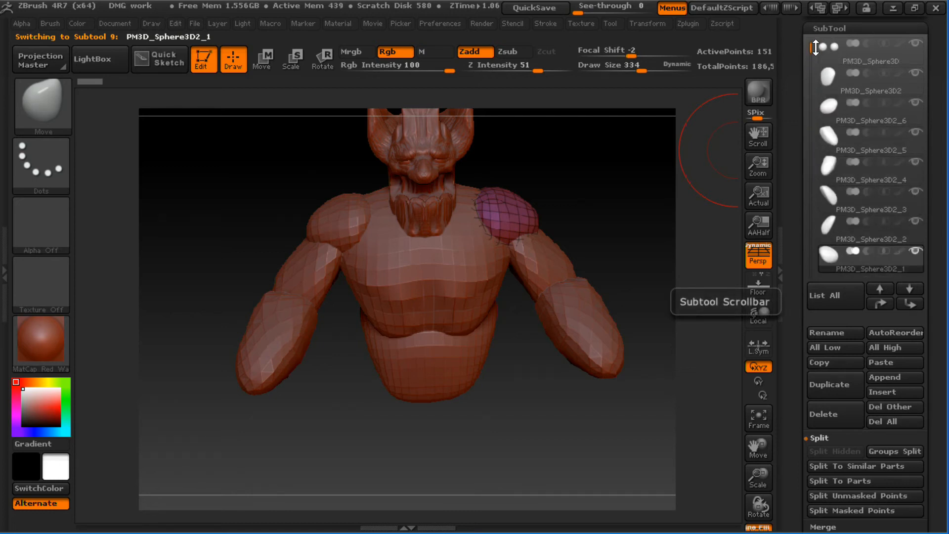
click(845, 415)
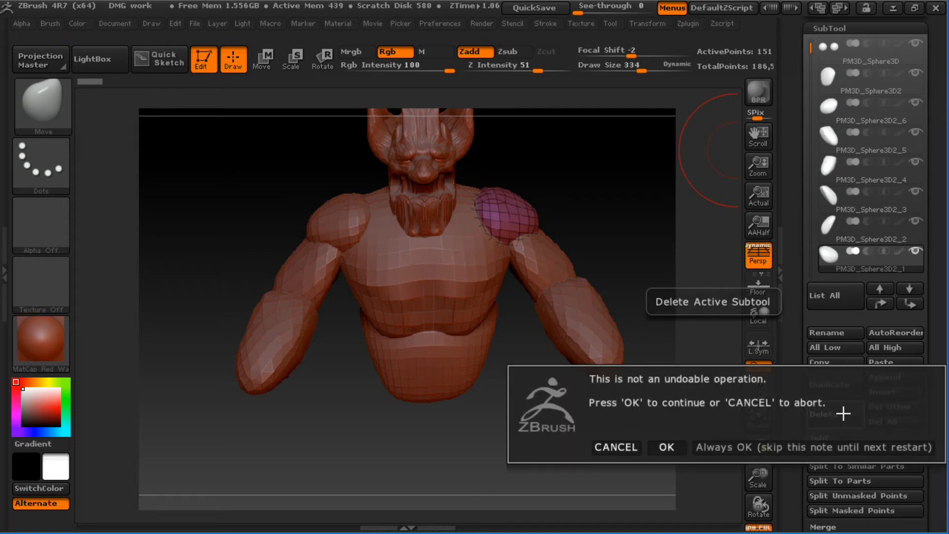
click(667, 446)
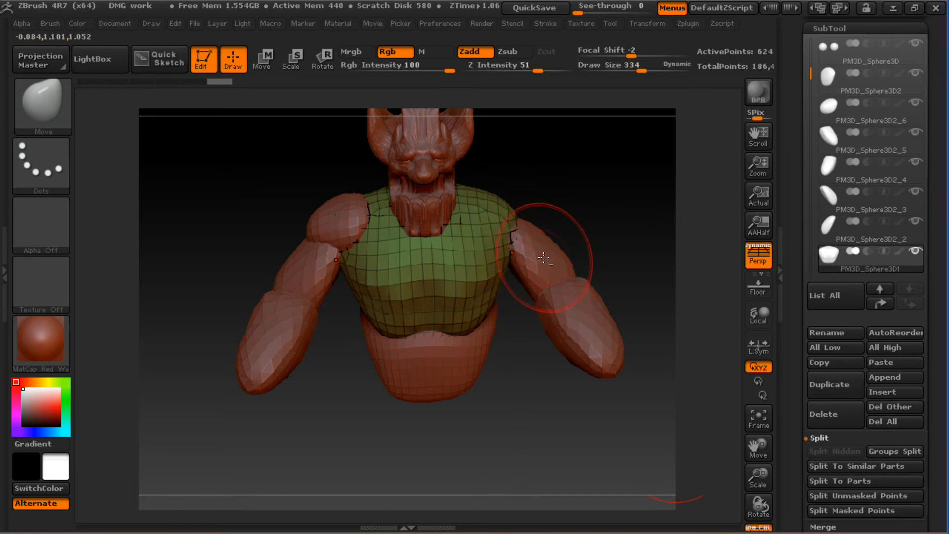
- Set the Draw Size to 73 and delete the creature's left upper arm subtool
key(s)
drag(536, 255, 503, 256)
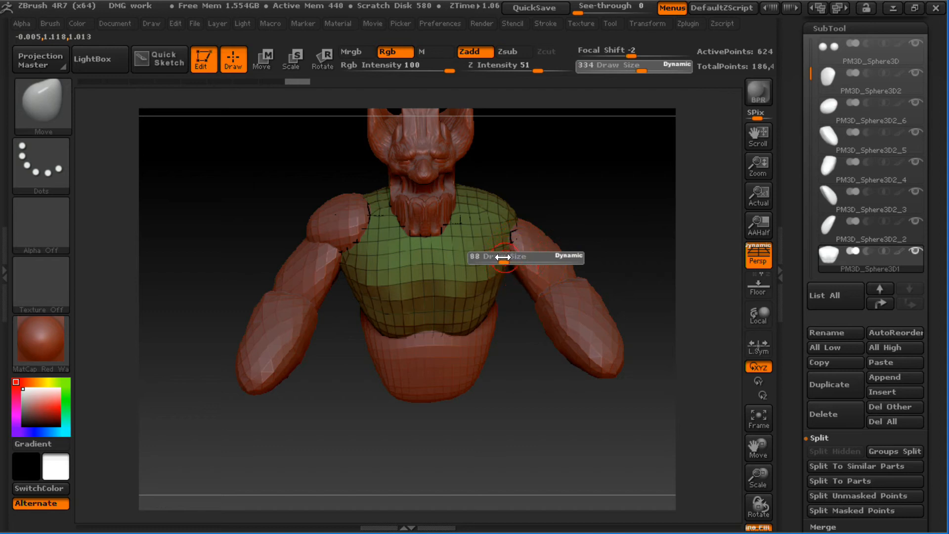
alt+click(558, 266)
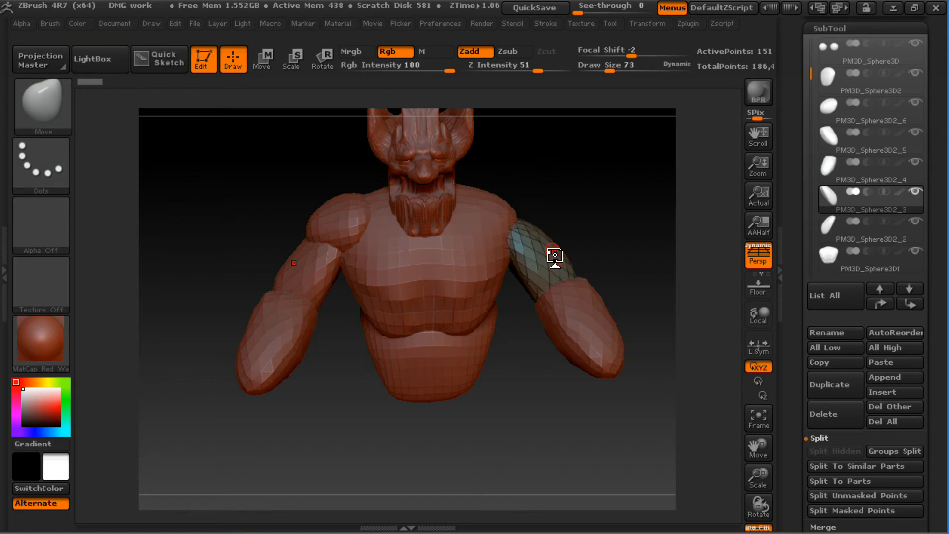
click(830, 415)
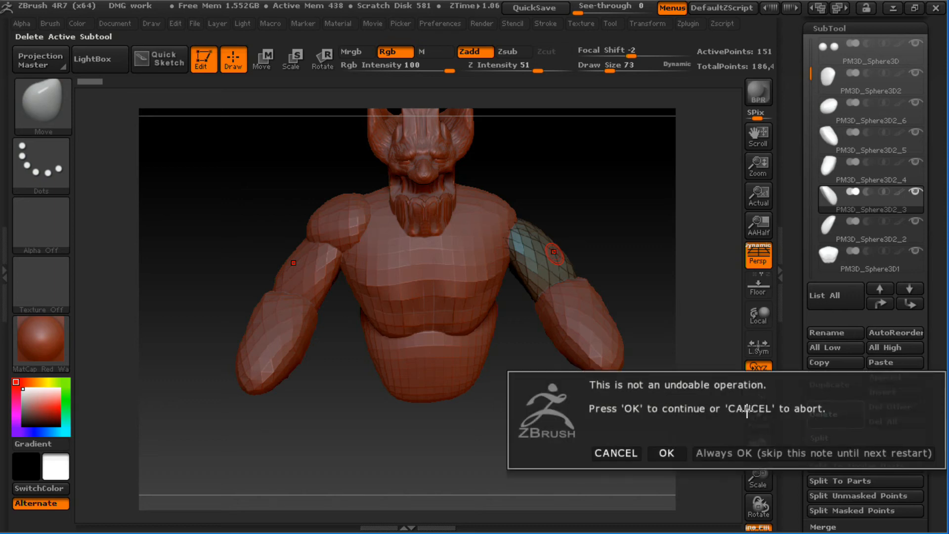
click(667, 451)
- Delete the creature's left forearm subtool
alt+click(583, 313)
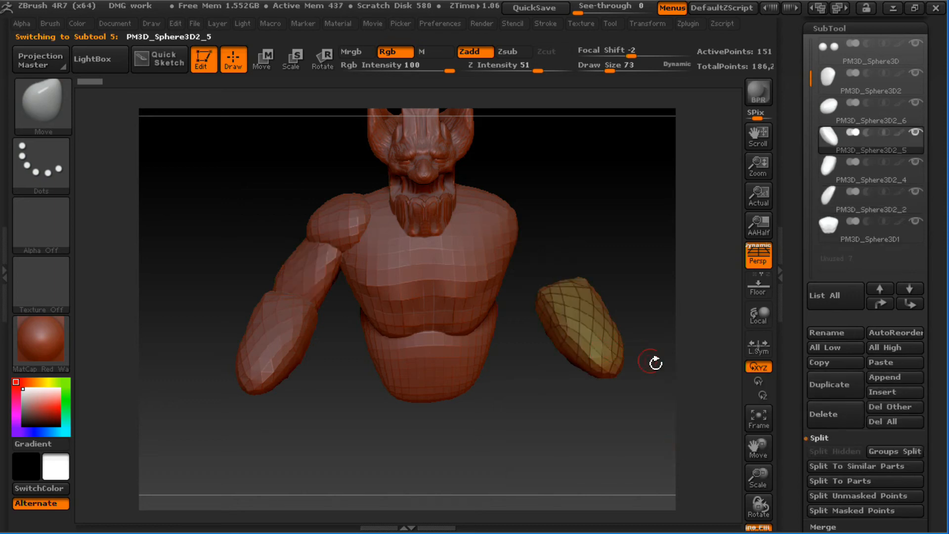
click(837, 423)
click(669, 452)
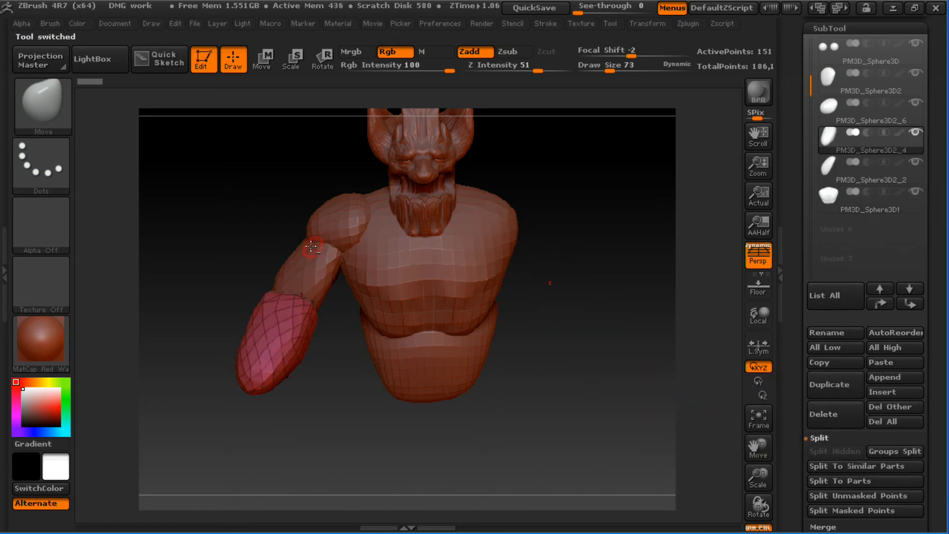
- Merge the remaining right shoulder, forearm and upper arm into one subtool with MergeDown
alt+click(329, 232)
alt+click(317, 265)
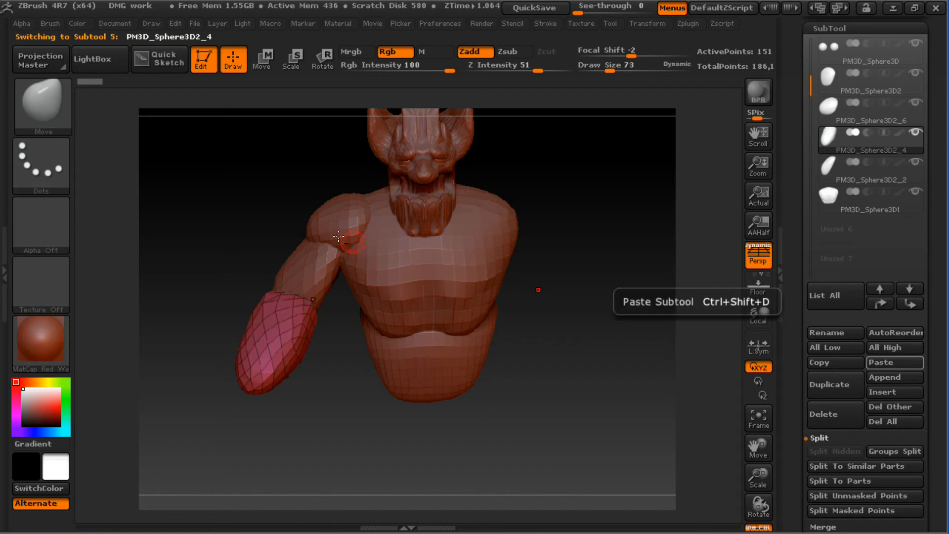
alt+click(374, 230)
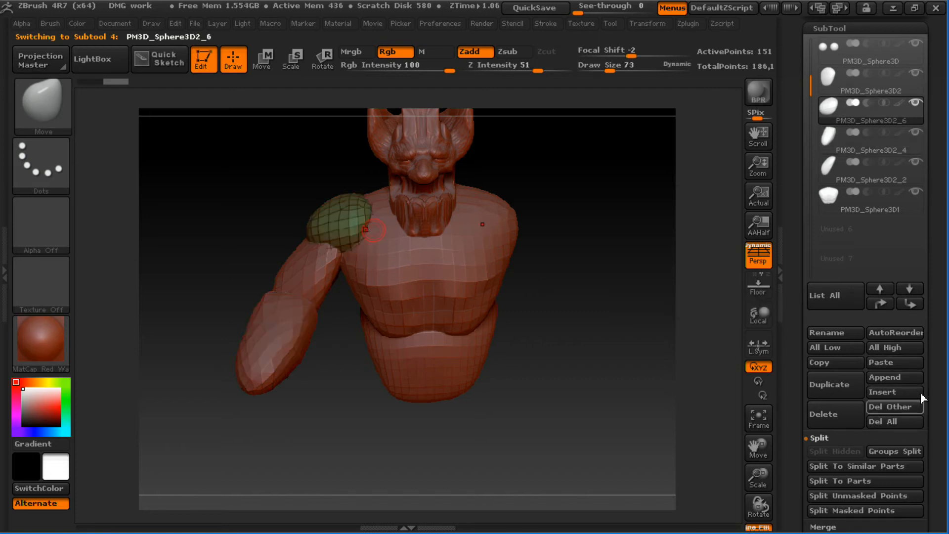
drag(934, 404, 939, 302)
click(834, 378)
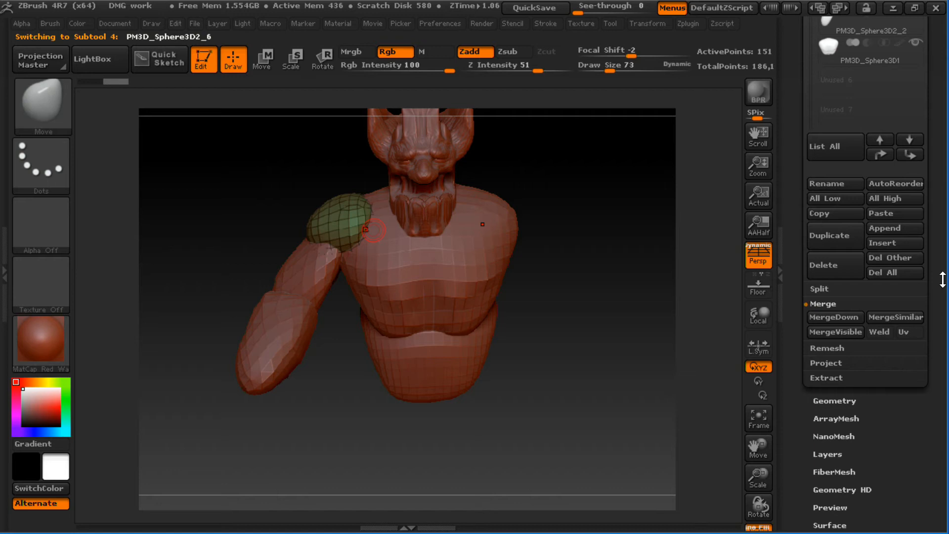
drag(928, 159, 916, 216)
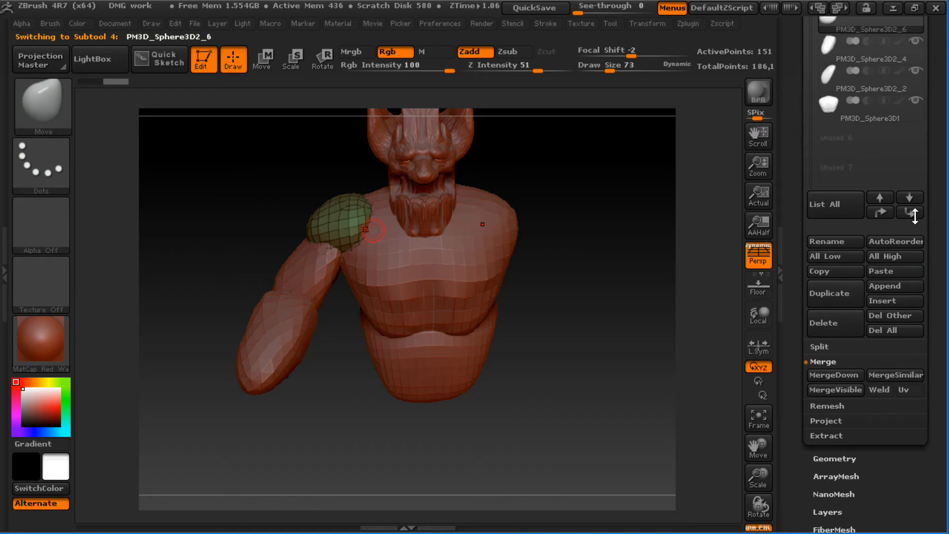
click(843, 376)
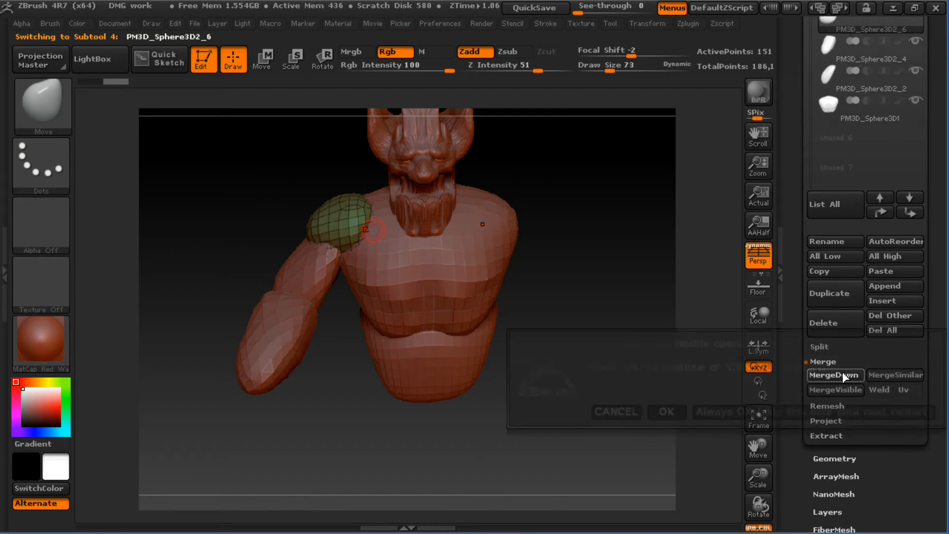
click(665, 410)
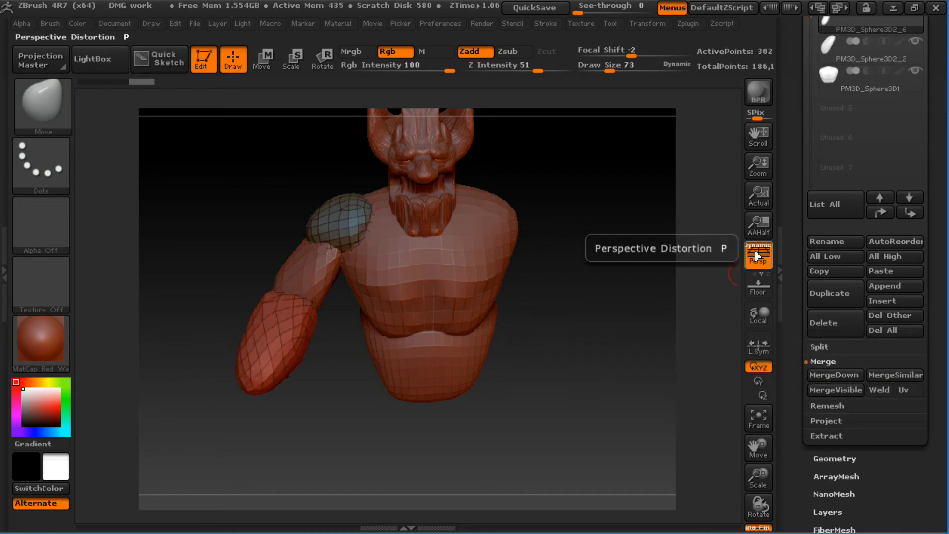
drag(929, 246, 937, 266)
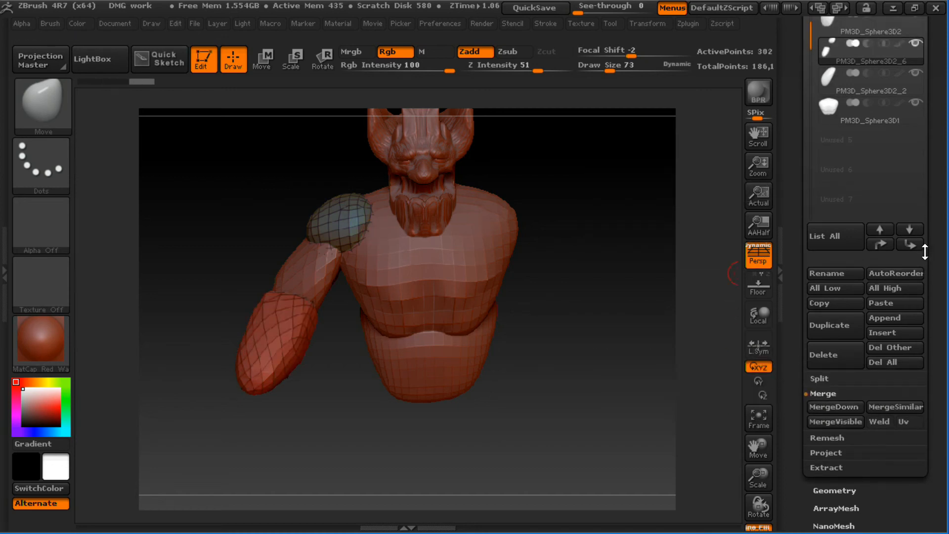
key(ctrl+z)
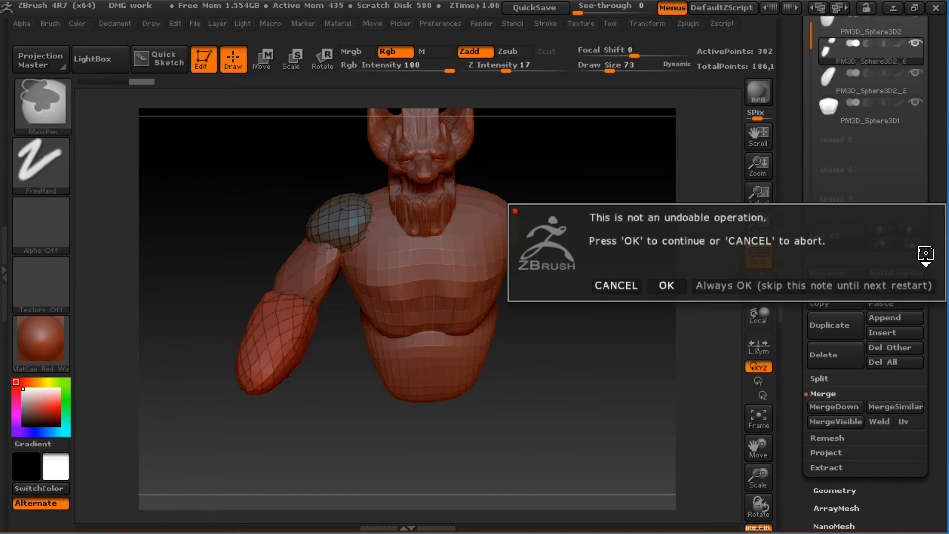
click(668, 285)
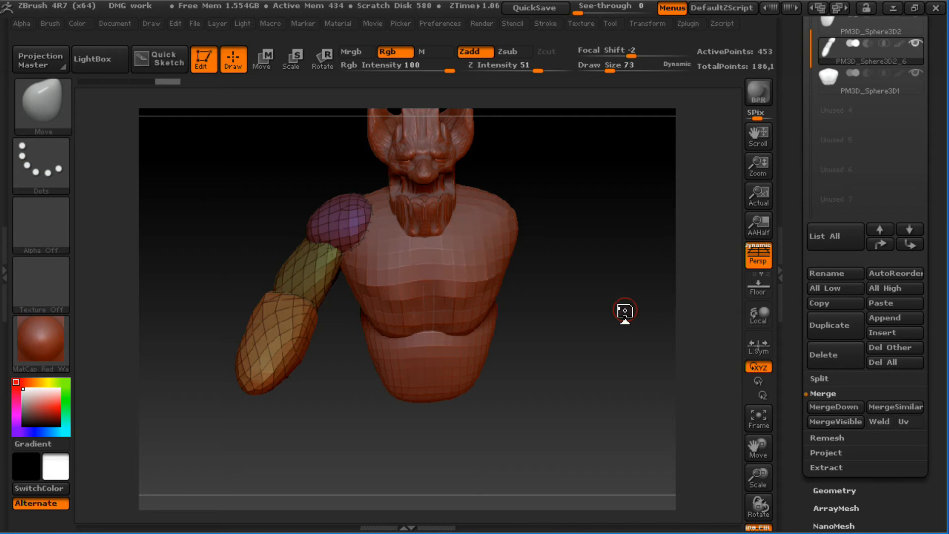
- Assign Ctrl+E as the custom hotkey for MergeDown
key(ctrl)
ctrl+alt+click(837, 406)
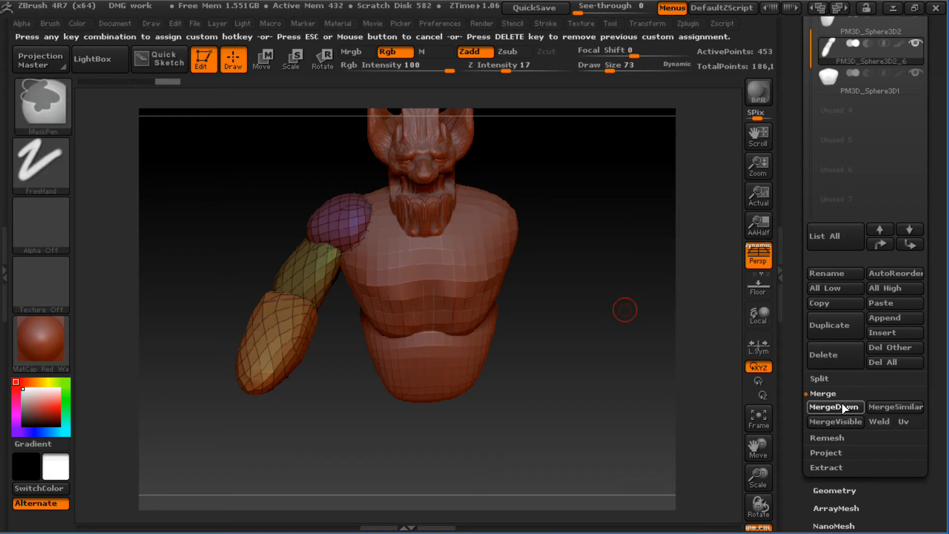
key(ctrl+e)
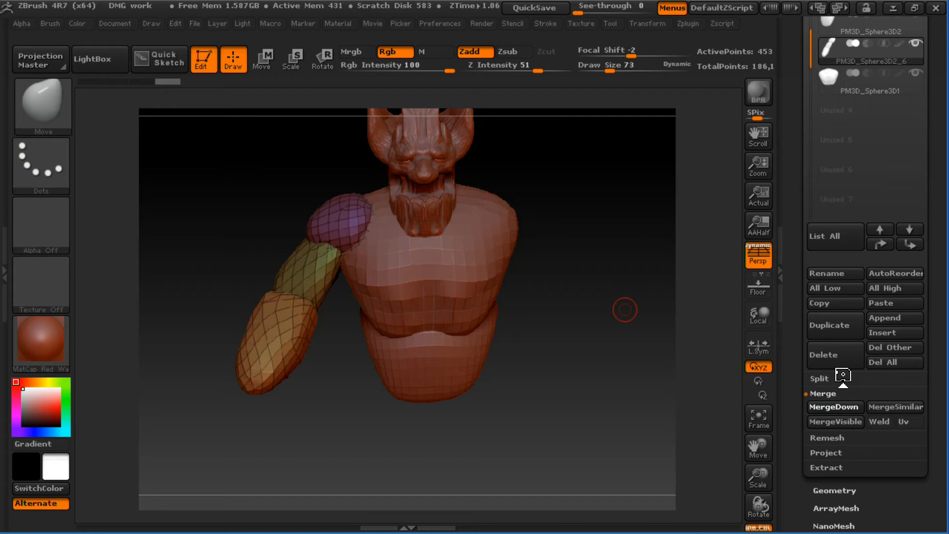
- Mirror the merged right arm to the creature's left side with Mirror And Weld from the Modify Topology options
drag(549, 313, 559, 287)
drag(871, 486, 856, 394)
click(843, 380)
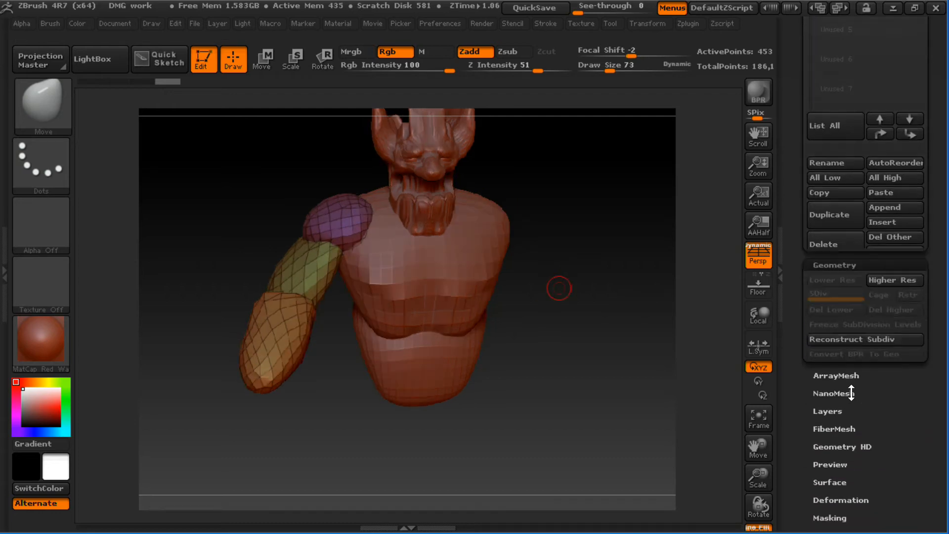
drag(930, 383, 934, 10)
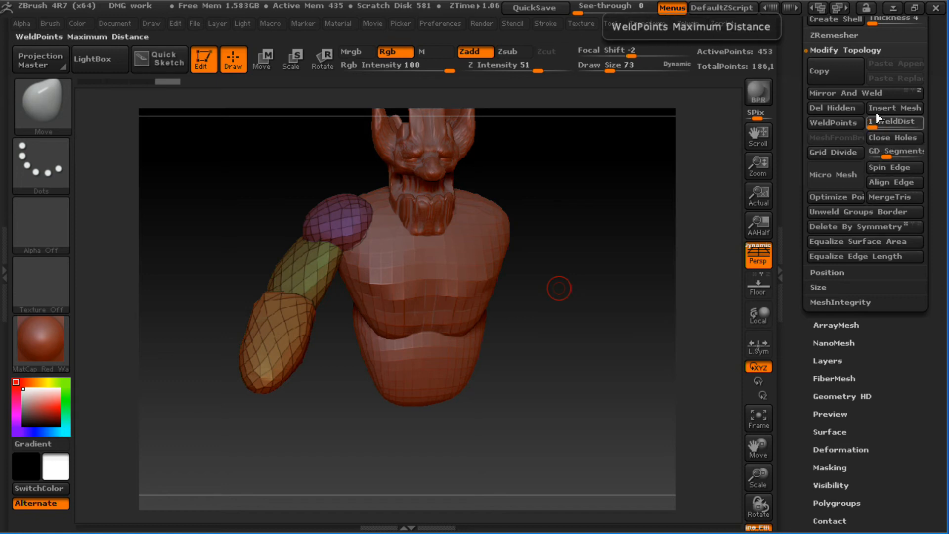
click(861, 94)
mouse_move(633, 246)
mouse_down()
mouse_move(608, 207)
mouse_move(625, 201)
mouse_move(606, 200)
mouse_up()
key(shift+f)
key(shift+f)
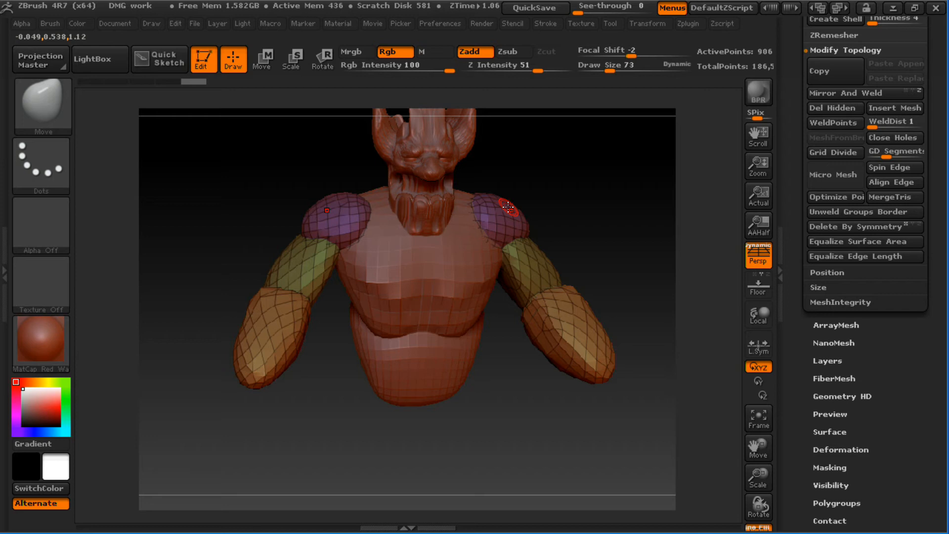
- Isolate individual arm polygroups such as the upper arms and shoulders in turn, restoring full visibility of the arms each time
drag(600, 194, 621, 194)
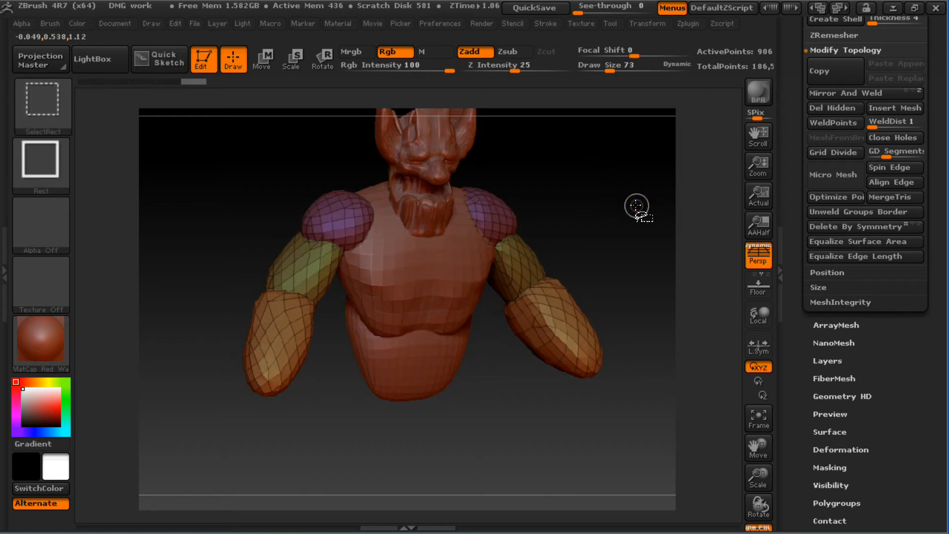
ctrl+shift+click(305, 278)
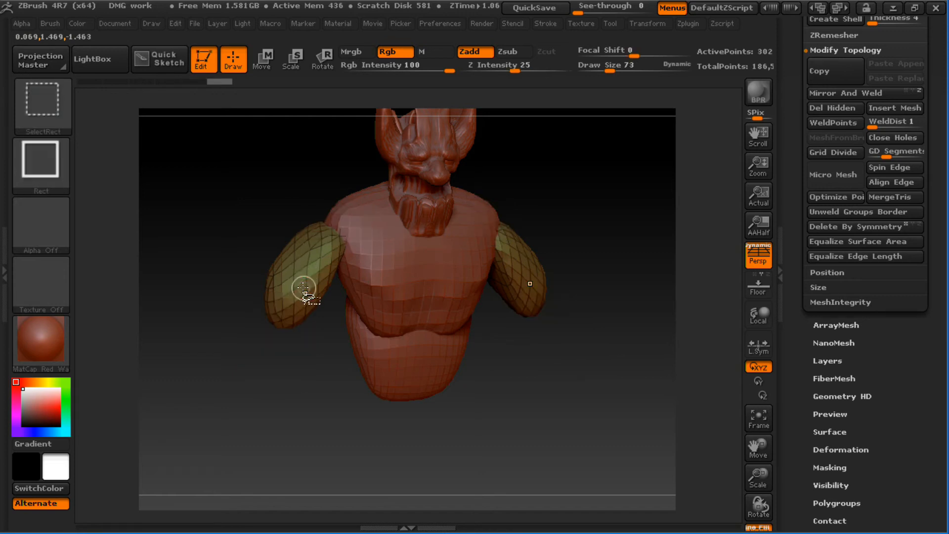
ctrl+shift+click(540, 144)
ctrl+shift+click(342, 223)
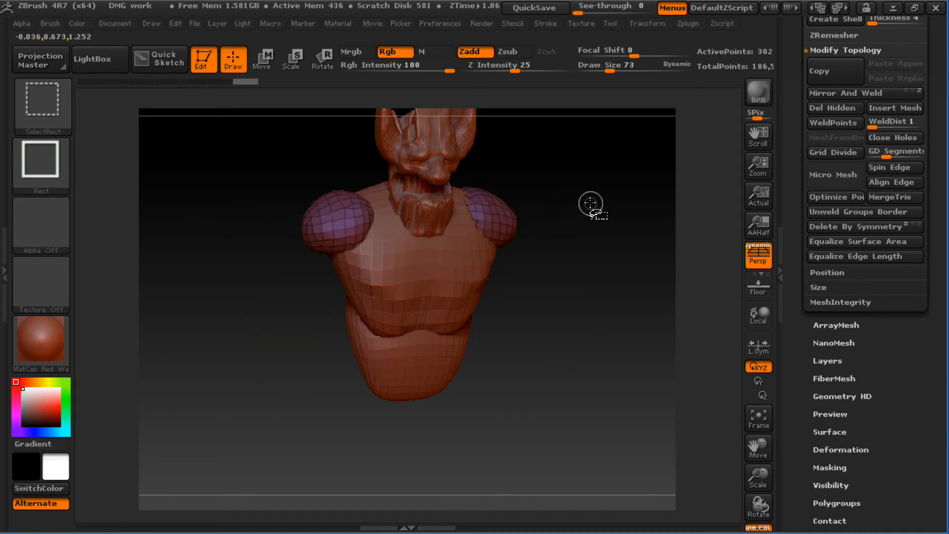
ctrl+shift+click(591, 205)
ctrl+shift+click(299, 286)
ctrl+shift+click(520, 310)
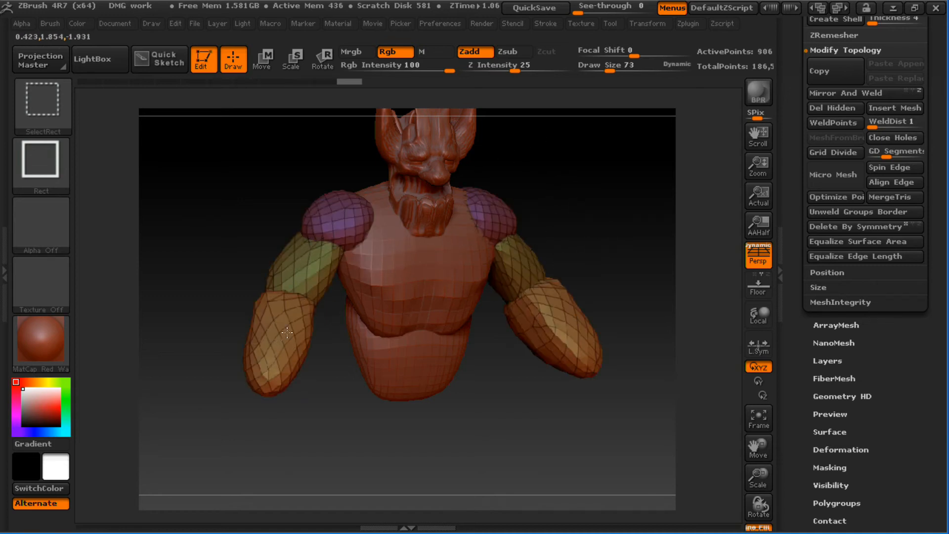
ctrl+shift+click(519, 299)
ctrl+shift+click(605, 220)
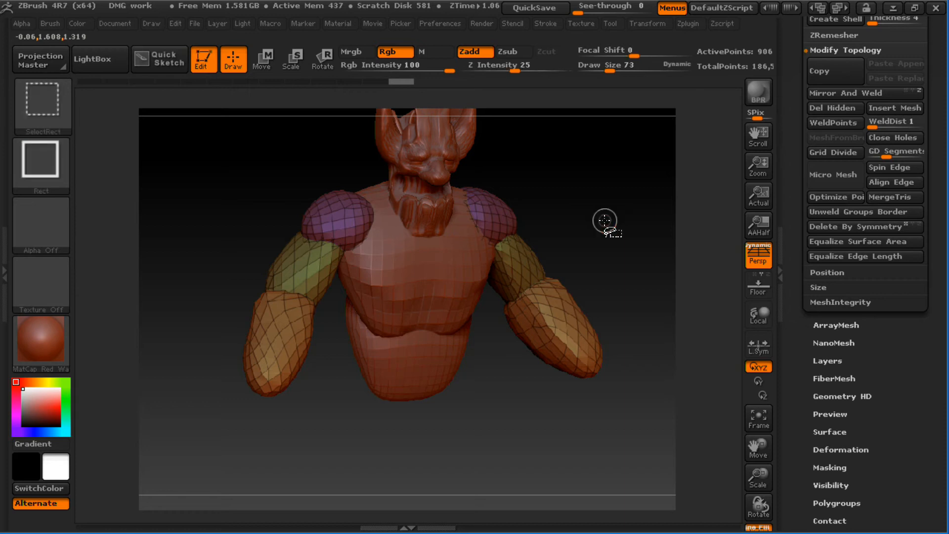
ctrl+shift+click(518, 267)
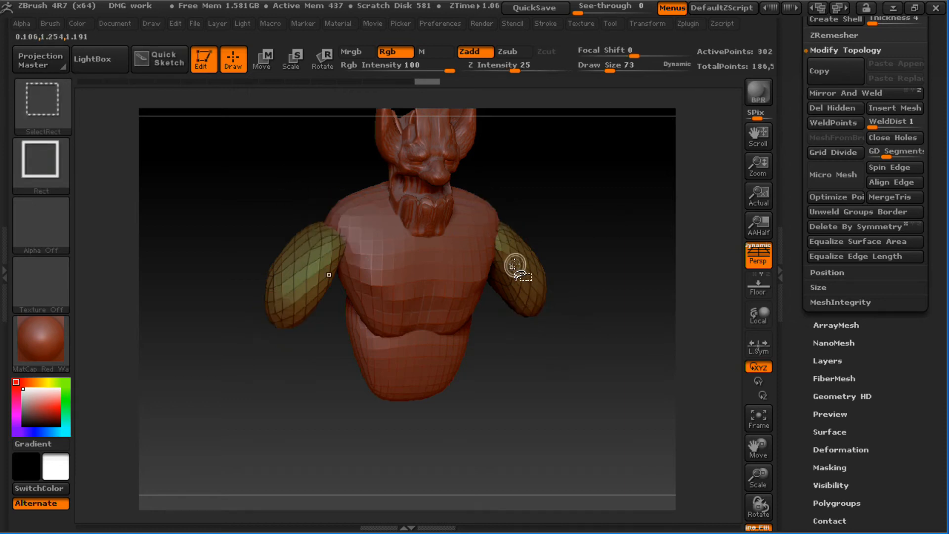
ctrl+shift+click(608, 196)
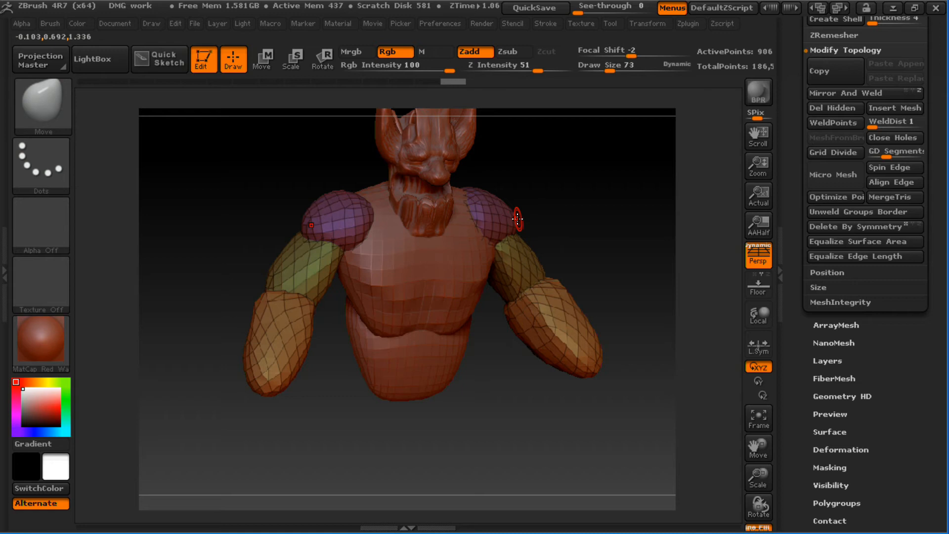
- Isolate the upper arm polygroup, invert the visibility, and try hiding the shoulder polygroup as well
ctrl+shift+click(306, 260)
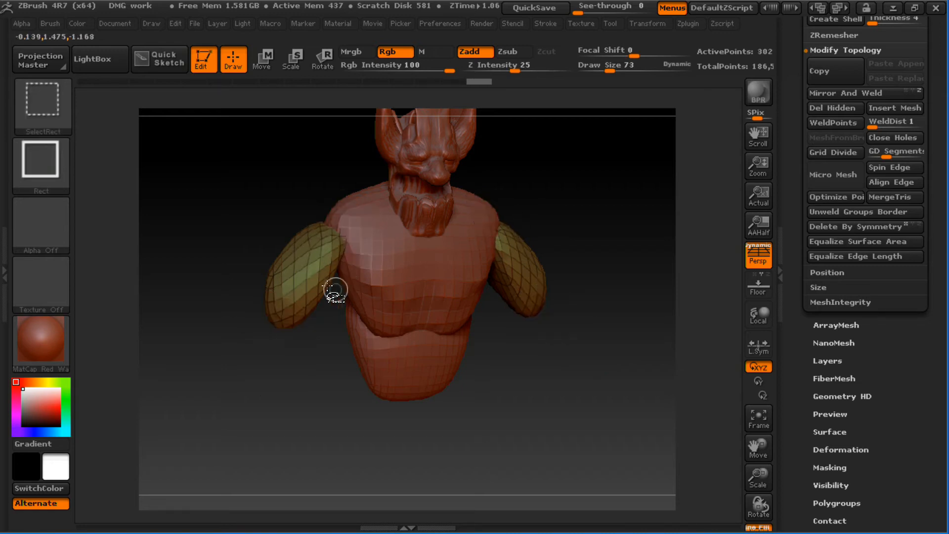
ctrl+shift+click(304, 284)
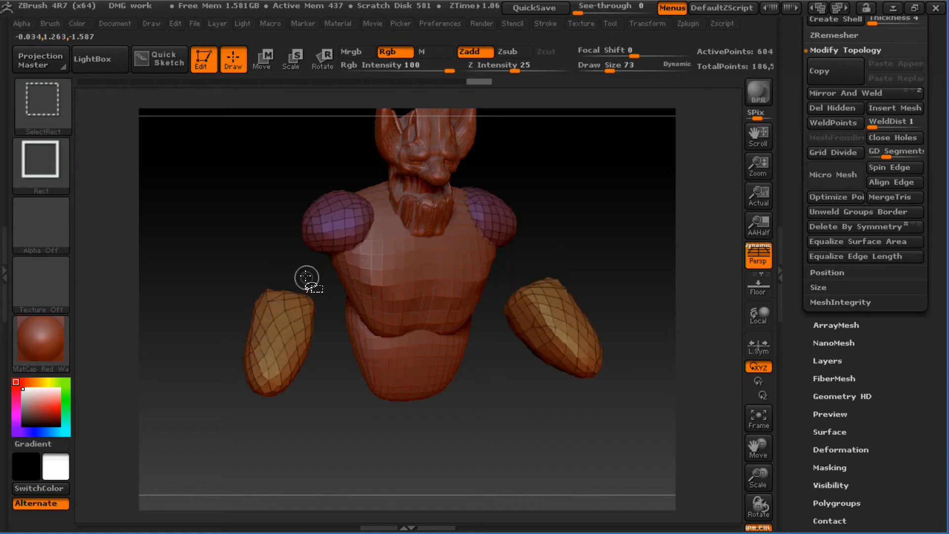
ctrl+alt+shift+click(342, 223)
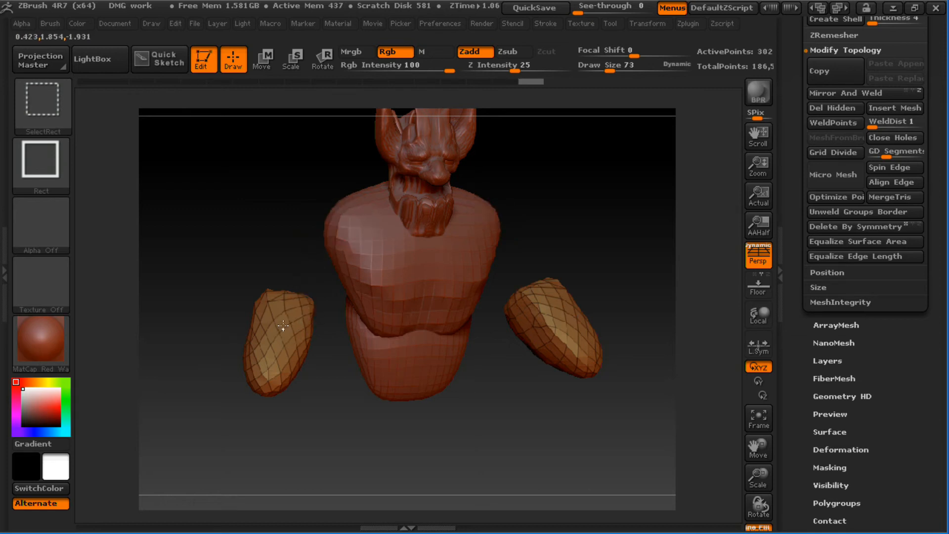
key(ctrl+z)
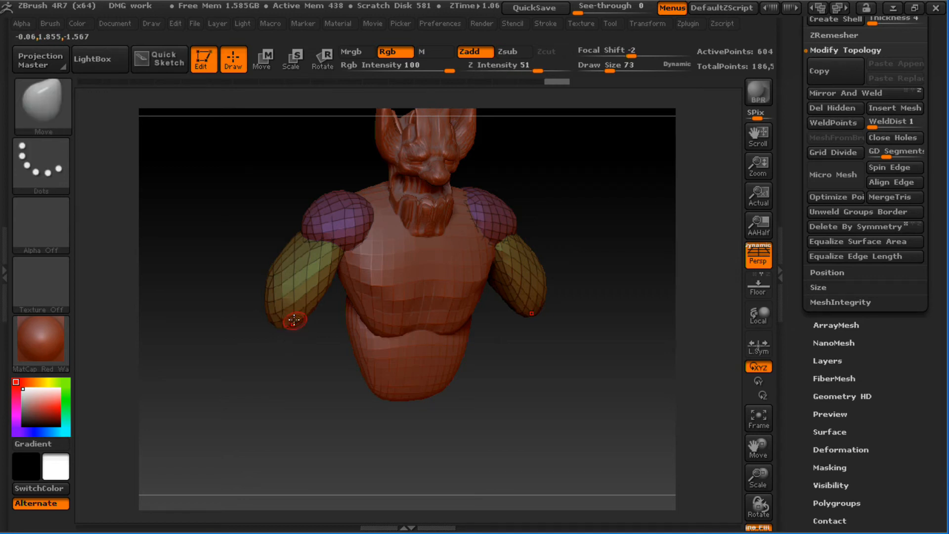
- Restore the full arms, isolate the upper arm polygroup, and invert the visibility to show only shoulders and forearms
ctrl+shift+click(243, 254)
ctrl+shift+click(340, 262)
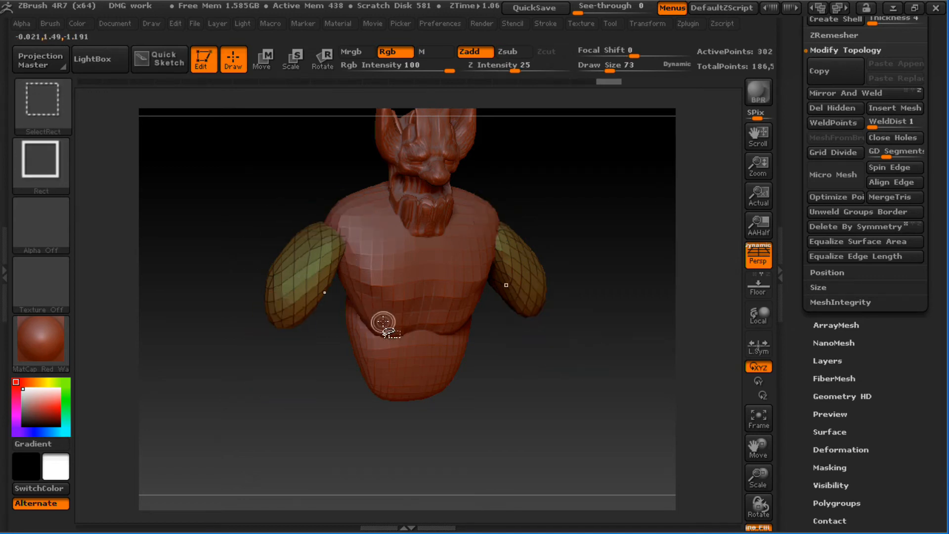
ctrl+shift+click(319, 260)
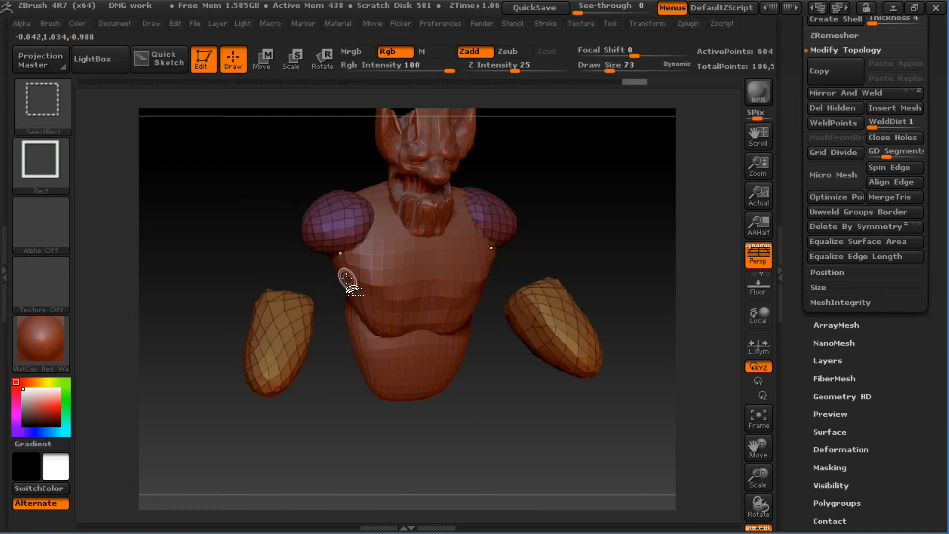
- Hide the shoulder polygroup, restore the arms, and isolate the shoulders with the tops of the upper arms before restoring everything
ctrl+shift+click(344, 218)
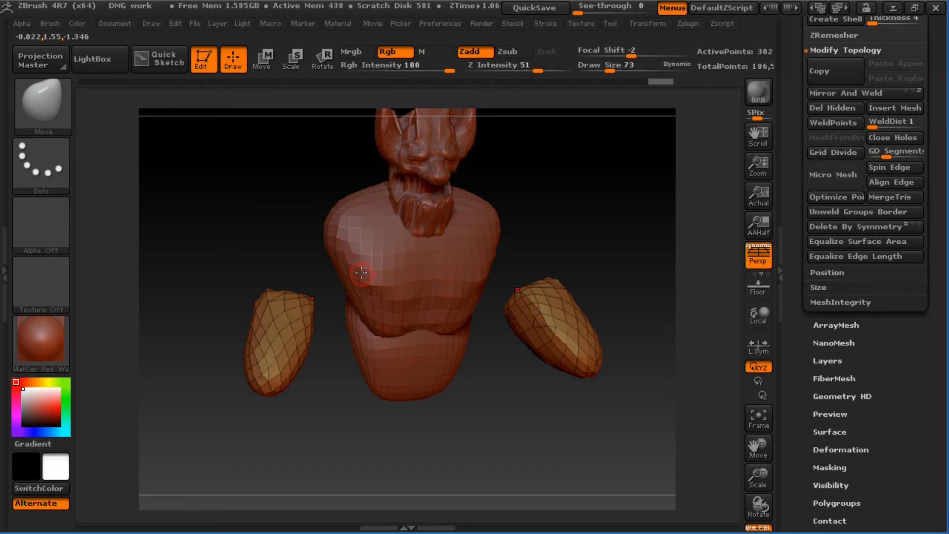
ctrl+shift+click(559, 231)
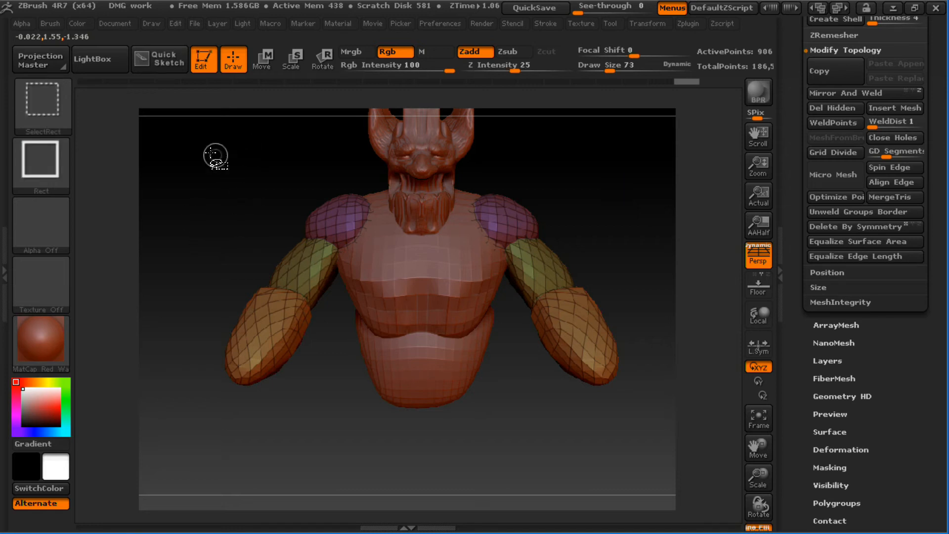
mouse_move(177, 149)
ctrl+shift+mouse_down()
mouse_move(550, 263)
mouse_move(557, 257)
ctrl+shift+mouse_up()
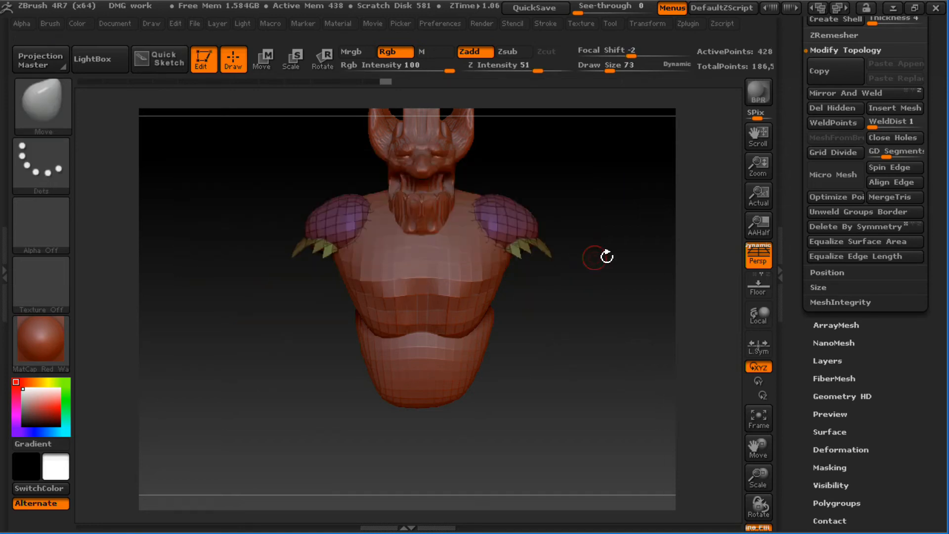
mouse_move(621, 246)
mouse_down()
mouse_move(662, 252)
mouse_move(588, 154)
mouse_move(557, 262)
mouse_move(657, 254)
mouse_move(614, 231)
mouse_up()
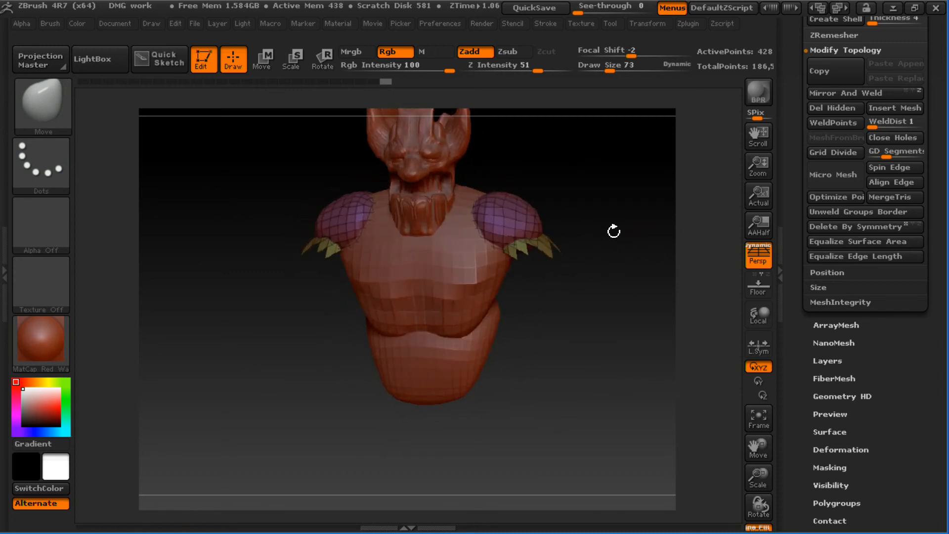
ctrl+shift+click(630, 276)
- Isolate the forearms with a strip of the upper arms, inspect their cut ends, and restore the full arms
mouse_move(206, 138)
ctrl+shift+mouse_down()
mouse_move(312, 333)
mouse_move(286, 485)
mouse_move(654, 418)
ctrl+shift+mouse_up()
mouse_move(655, 259)
mouse_down()
mouse_move(625, 184)
mouse_move(544, 198)
mouse_move(282, 163)
mouse_move(267, 227)
mouse_up()
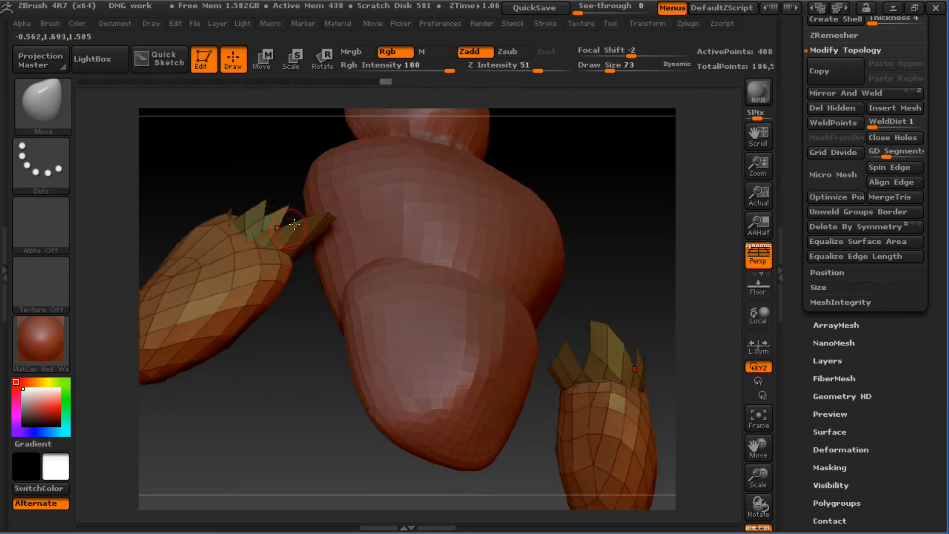
drag(604, 190, 722, 188)
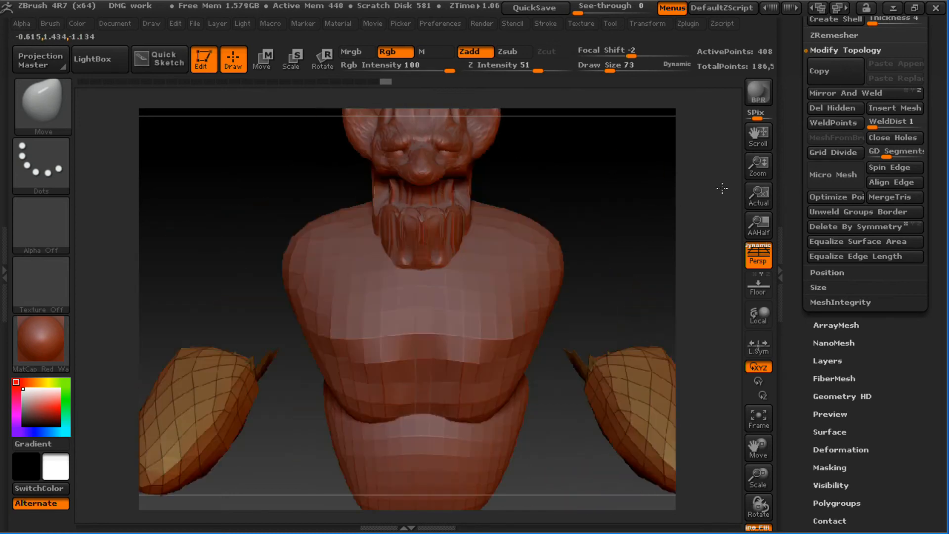
alt+drag(611, 182, 654, 208)
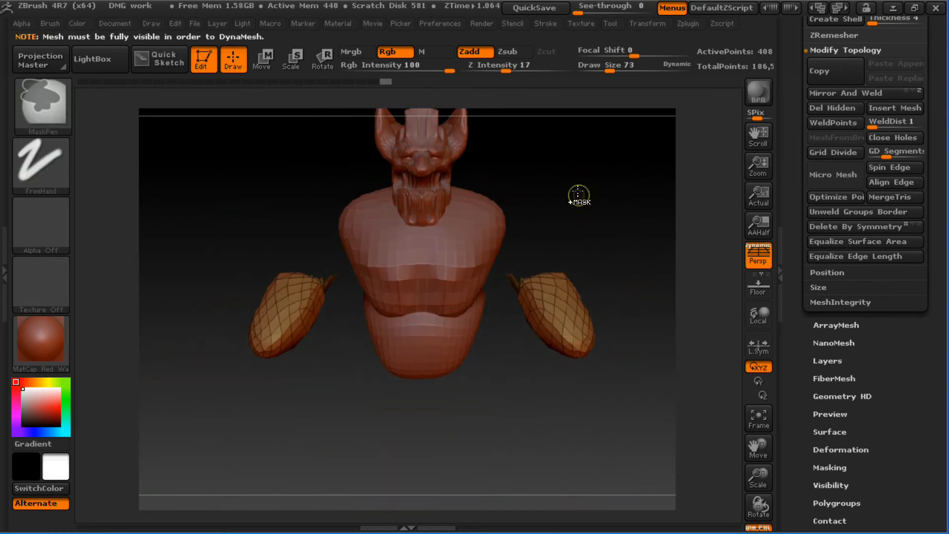
ctrl+shift+click(579, 192)
- Make the head the active subtool, turn off its polyframe, and try hiding rectangular portions before restoring the whole head
alt+drag(589, 161, 612, 217)
alt+click(460, 224)
alt+drag(563, 173, 601, 346)
key(shift+f)
mouse_move(345, 172)
ctrl+shift+mouse_down()
mouse_move(600, 291)
mouse_move(568, 286)
mouse_move(572, 206)
mouse_move(639, 268)
mouse_move(667, 271)
mouse_move(610, 282)
mouse_move(615, 217)
mouse_move(599, 223)
ctrl+shift+mouse_up()
ctrl+shift+click(609, 270)
mouse_move(304, 142)
ctrl+shift+mouse_down()
mouse_move(354, 186)
mouse_move(601, 239)
mouse_move(583, 311)
mouse_move(610, 276)
mouse_move(616, 282)
ctrl+shift+mouse_up()
mouse_move(618, 237)
mouse_down()
mouse_move(559, 214)
mouse_move(616, 224)
mouse_up()
ctrl+shift+click(612, 203)
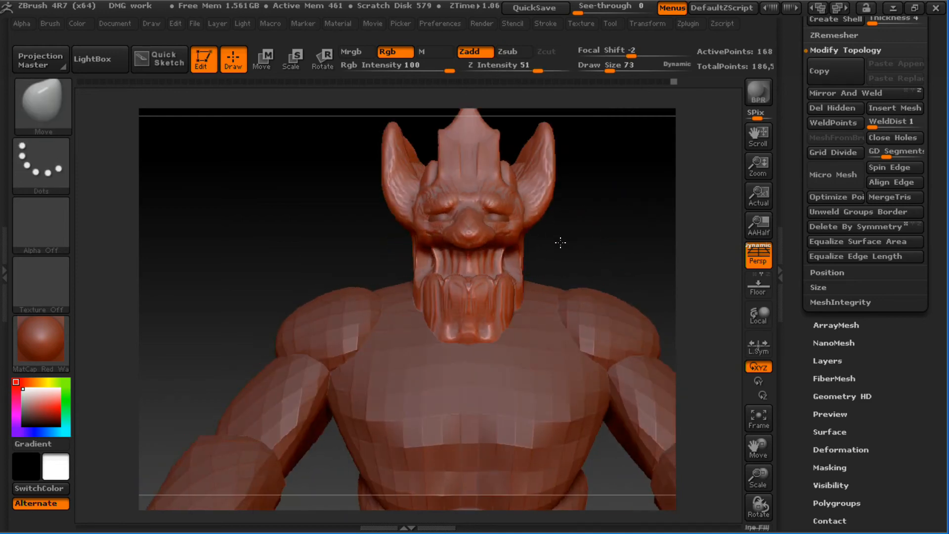
- Isolate the front portion of the face from the side and switch to the ClayBuildup brush with a draw size of 46
drag(561, 242, 589, 195)
mouse_move(352, 187)
ctrl+shift+mouse_down()
mouse_move(363, 218)
mouse_move(448, 319)
ctrl+shift+mouse_up()
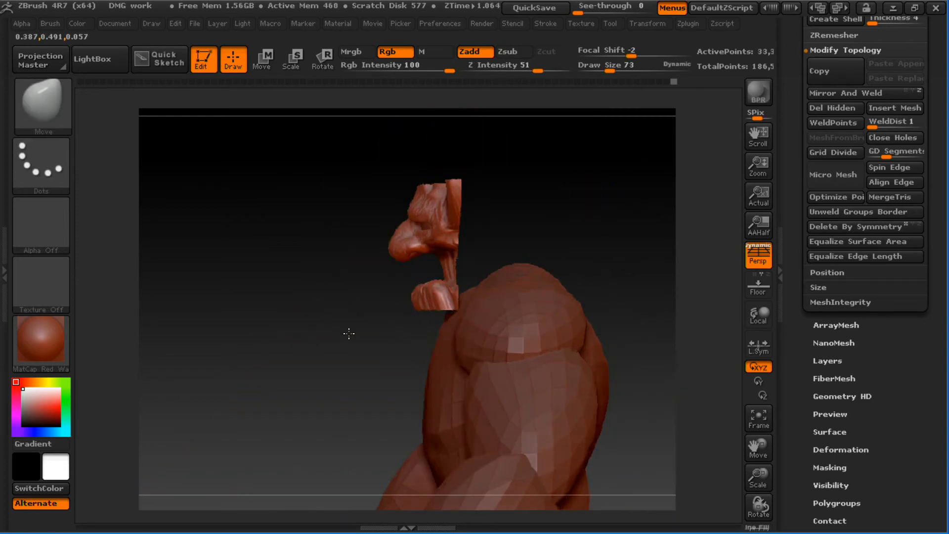
drag(349, 333, 445, 321)
alt+drag(598, 236, 604, 303)
key(b)
key(c)
key(b)
key(s)
click(481, 197)
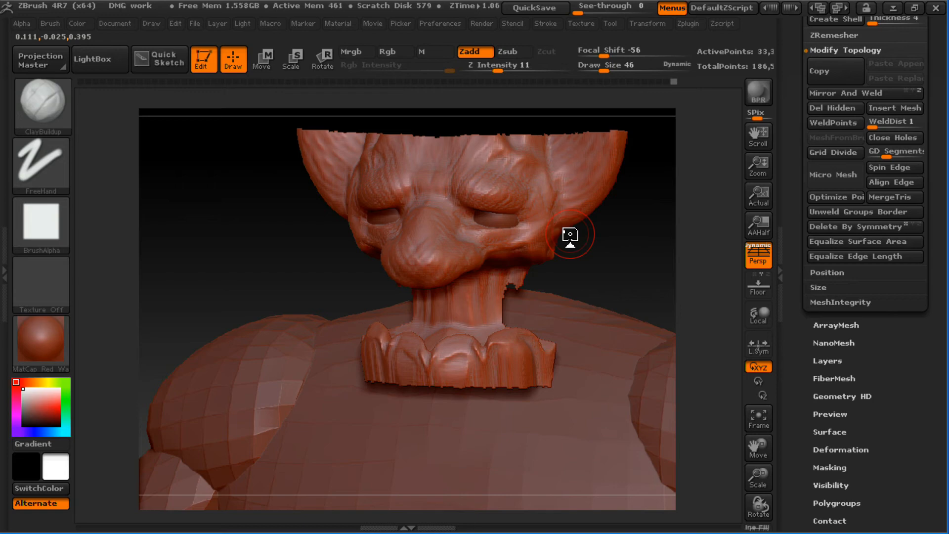
- Hide a rectangular band across the eyes and cheeks and restore the full head
ctrl+shift+drag(647, 197, 444, 287)
ctrl+shift+drag(649, 261, 621, 247)
mouse_move(624, 213)
ctrl+shift+mouse_down()
mouse_move(623, 282)
mouse_move(653, 273)
mouse_move(655, 258)
mouse_move(652, 270)
ctrl+shift+mouse_up()
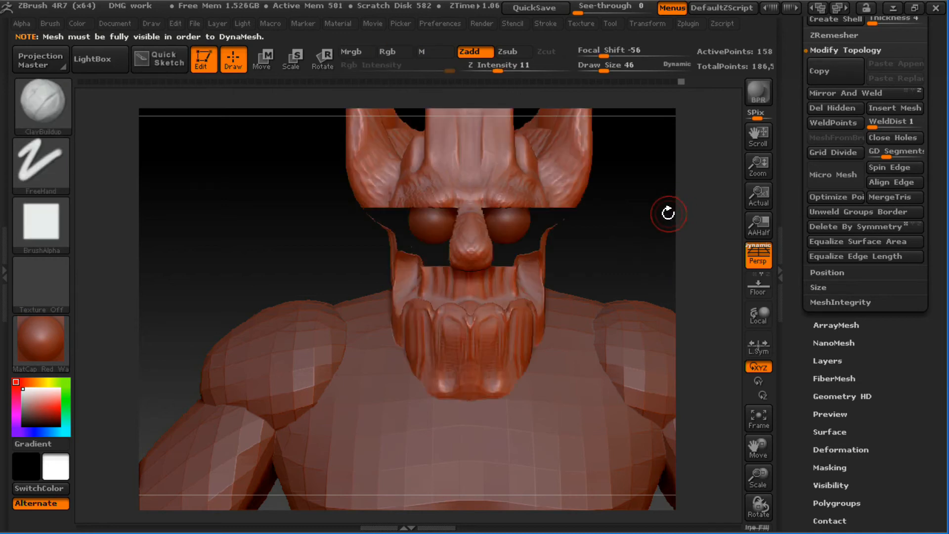
key(ctrl+shift)
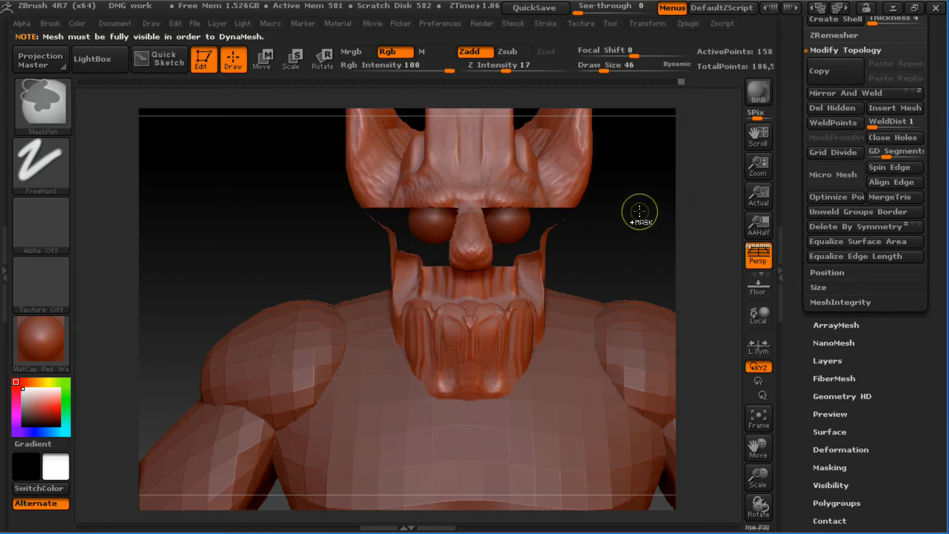
ctrl+shift+click(640, 227)
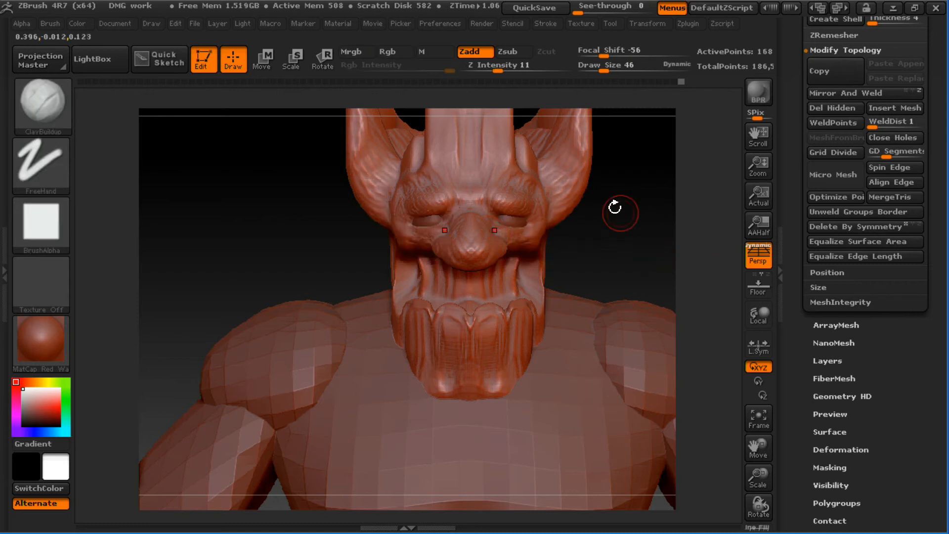
- Hide a horizontal band across the forehead and ears and bring the whole head back
mouse_move(608, 210)
alt+mouse_down()
mouse_move(593, 252)
mouse_move(578, 263)
alt+mouse_up()
key(ctrl+shift)
mouse_move(611, 173)
ctrl+shift+mouse_down()
mouse_move(366, 267)
mouse_move(269, 269)
mouse_move(265, 230)
mouse_move(236, 276)
mouse_move(227, 275)
mouse_move(239, 257)
mouse_move(223, 274)
mouse_move(221, 265)
mouse_move(247, 277)
mouse_move(243, 218)
ctrl+shift+mouse_up()
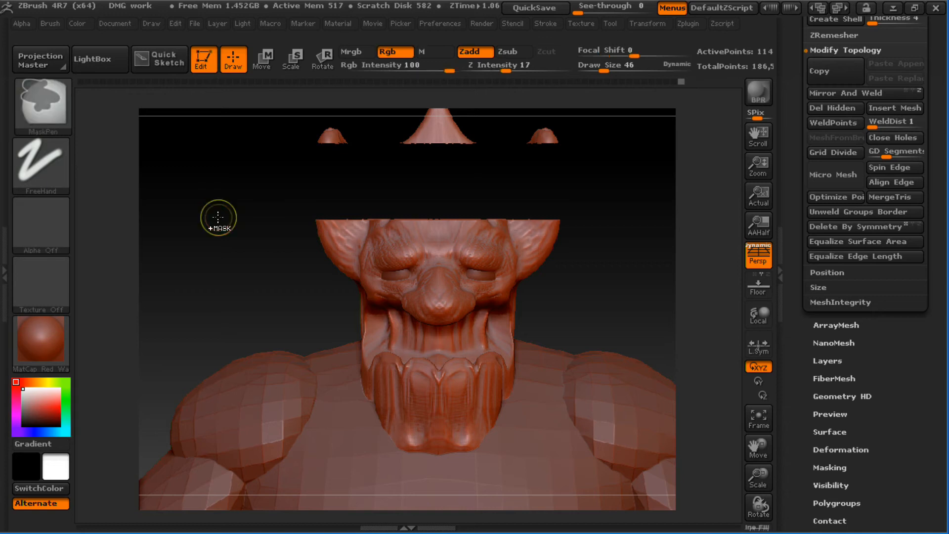
ctrl+shift+click(218, 217)
- Make the merged arms the active subtool
alt+drag(628, 254, 572, 230)
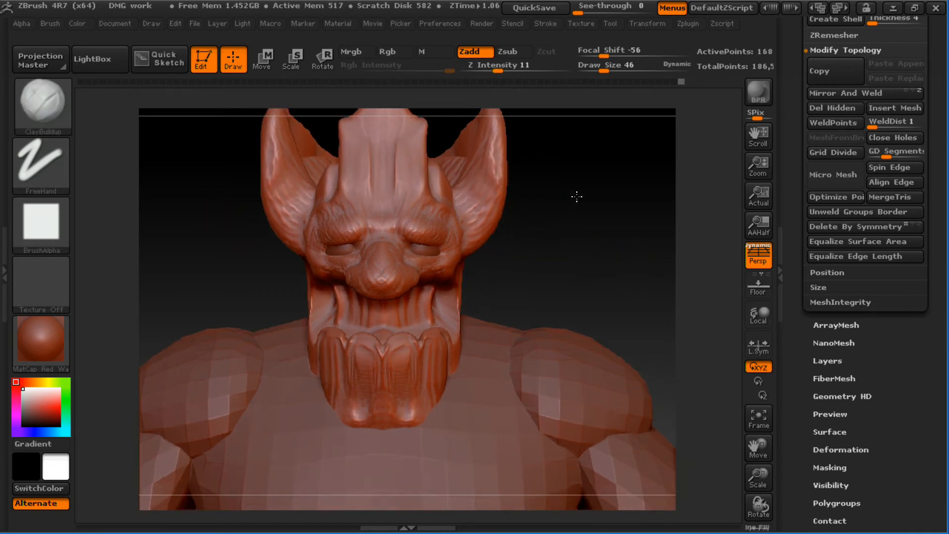
alt+drag(576, 197, 589, 223)
drag(597, 280, 548, 232)
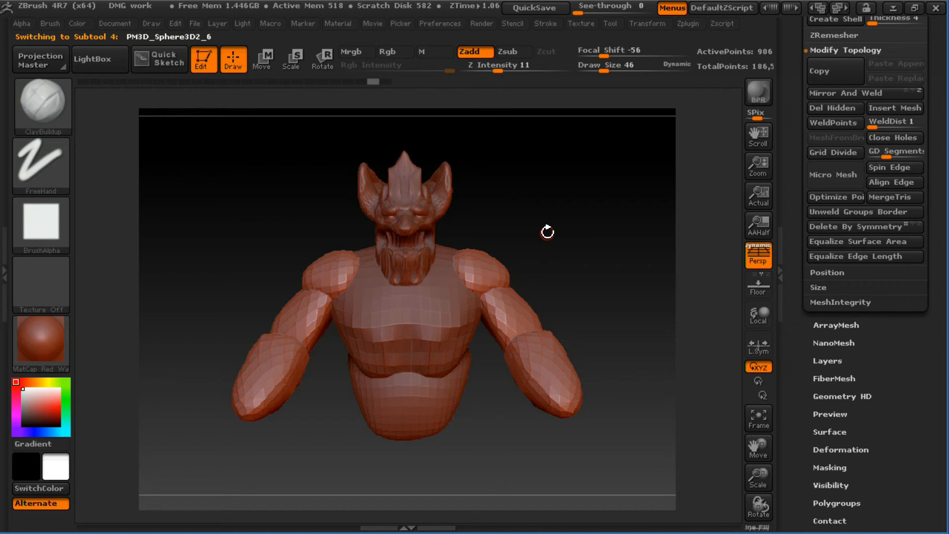
drag(589, 260, 677, 197)
scroll(921, 213, up, 6)
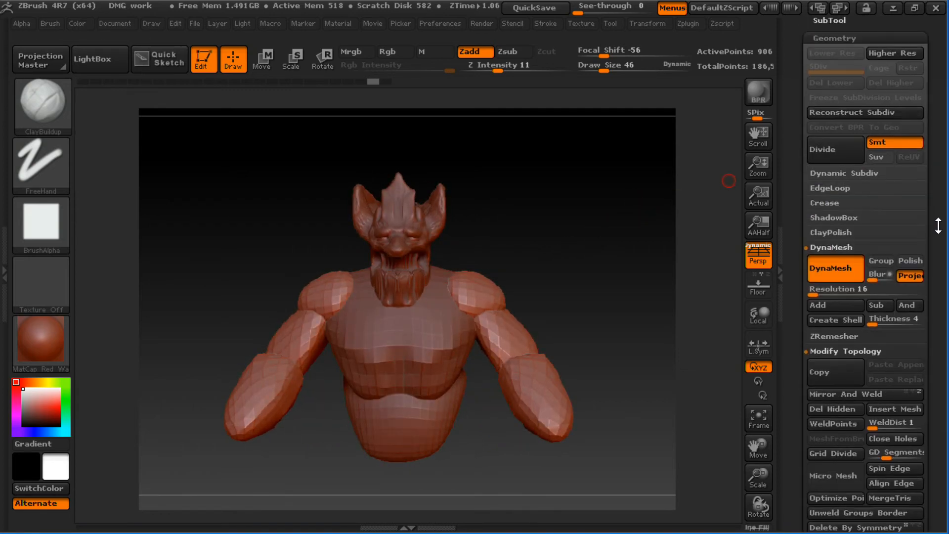
- Try to open the Demon Talk.ZPR project from the OneDrive folder without saving the current project's changes
key(ctrl)
key(ctrl+o)
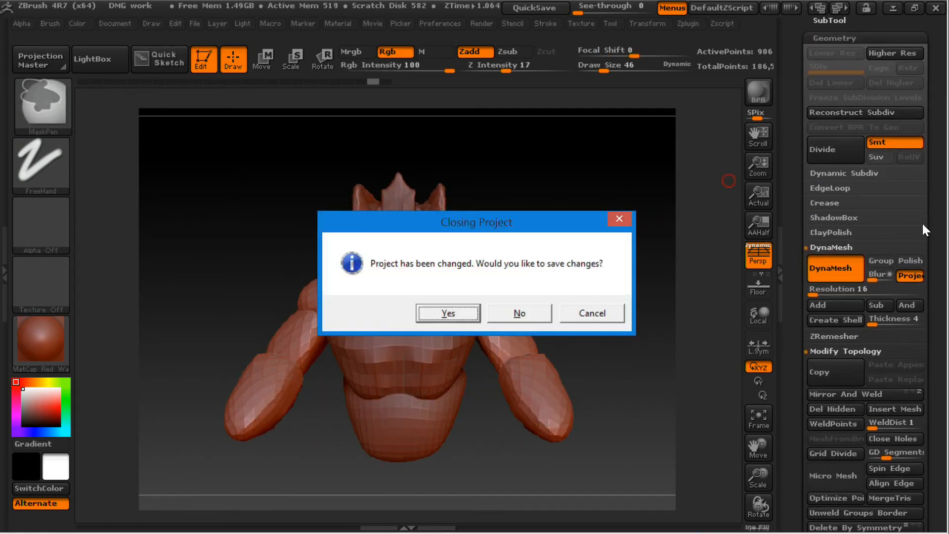
click(545, 312)
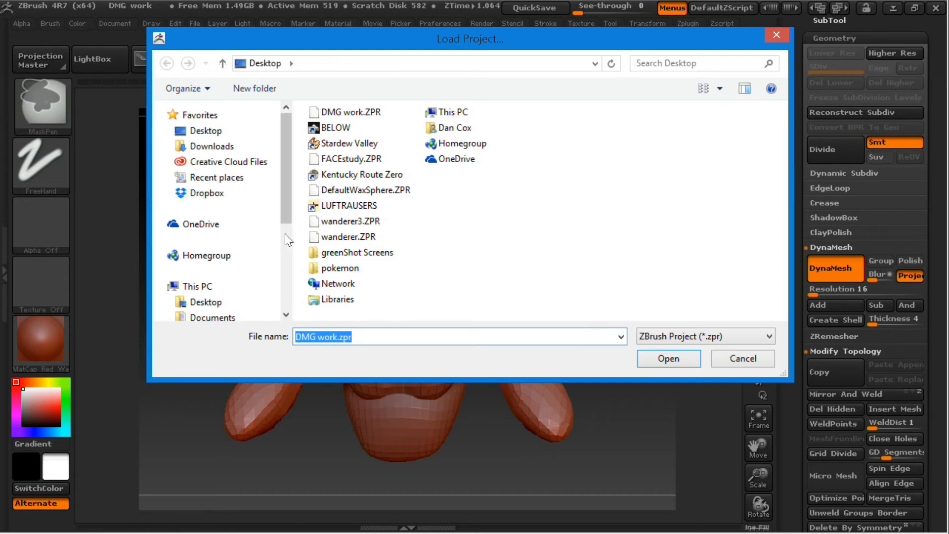
click(245, 252)
click(247, 227)
click(242, 192)
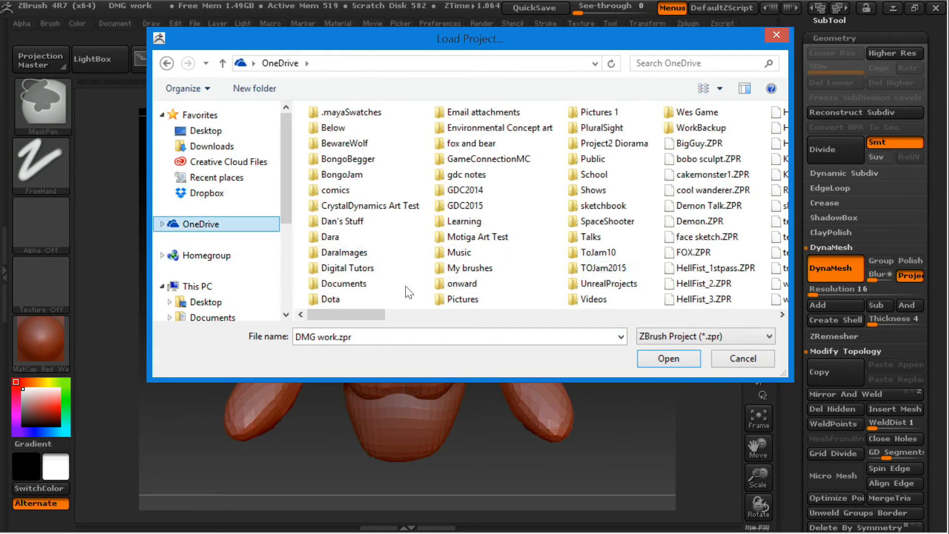
drag(369, 315, 523, 315)
click(439, 206)
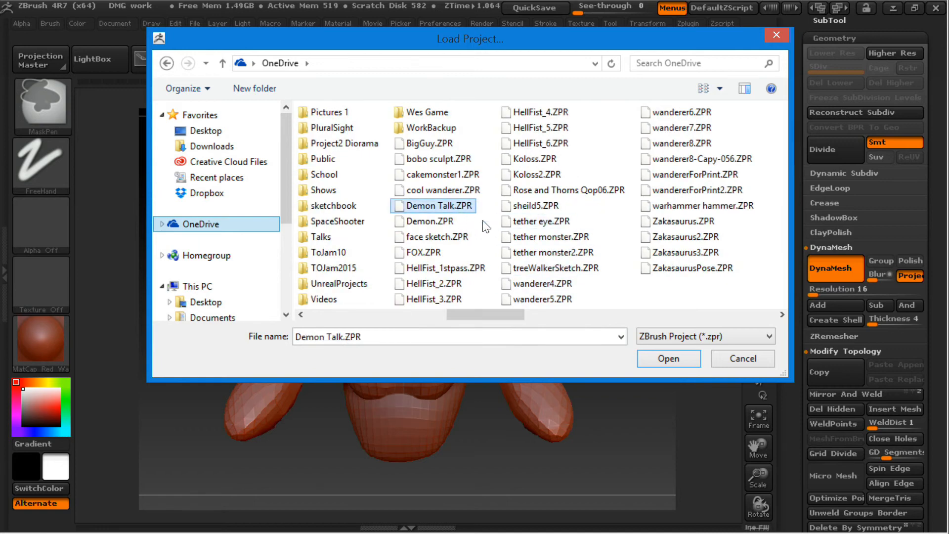
click(667, 356)
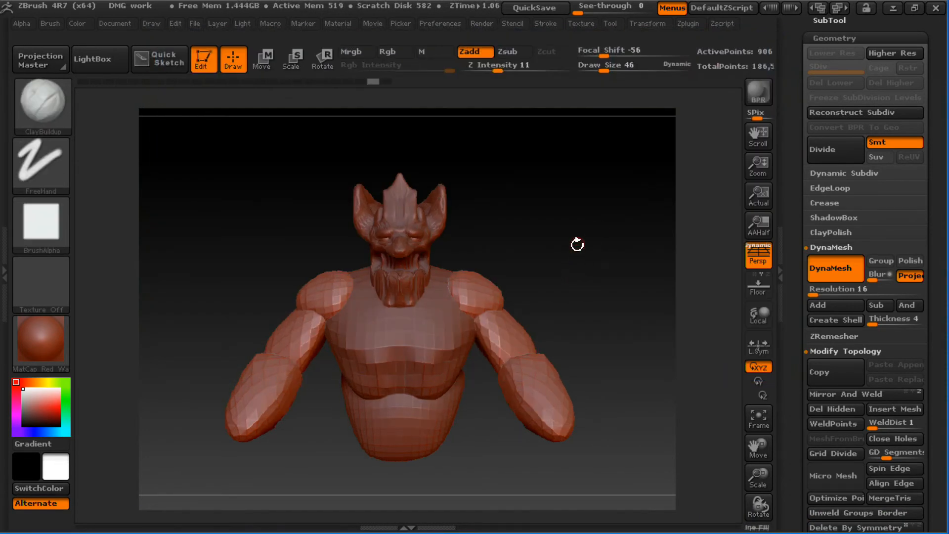
- Select the waist subtool and merge it down with the arms and the torso, permanently accepting the not-undoable warning
mouse_move(578, 245)
mouse_down()
mouse_move(572, 257)
mouse_move(585, 271)
mouse_move(604, 207)
mouse_move(578, 216)
mouse_move(602, 210)
mouse_move(591, 197)
mouse_up()
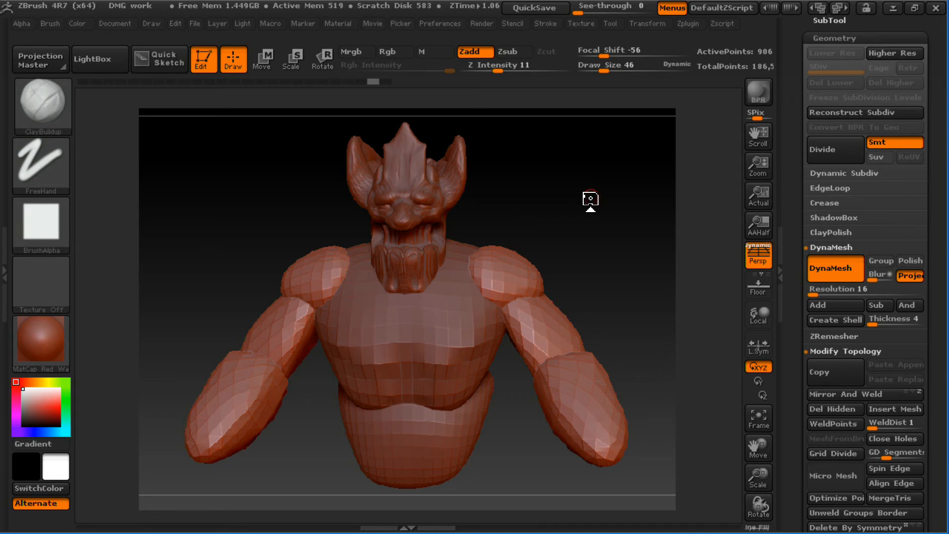
click(837, 35)
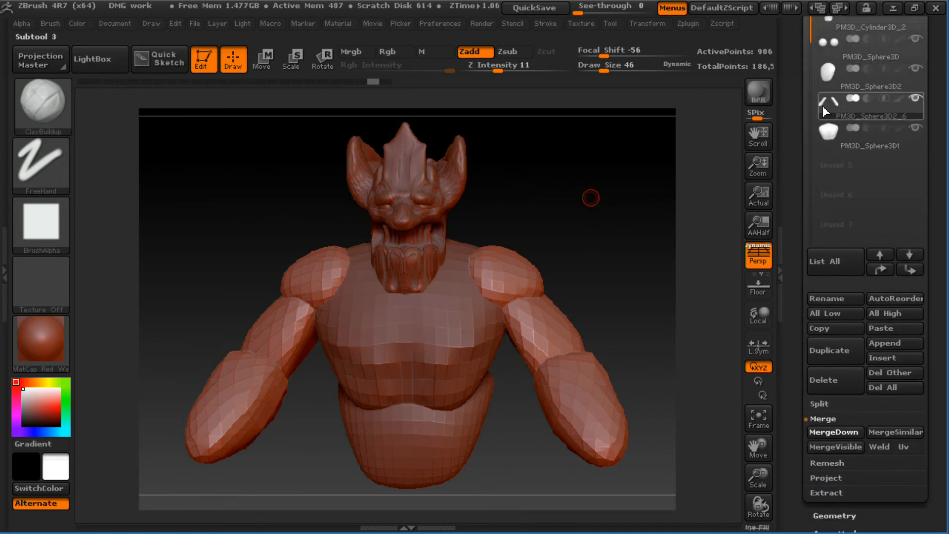
drag(927, 75, 927, 124)
click(906, 131)
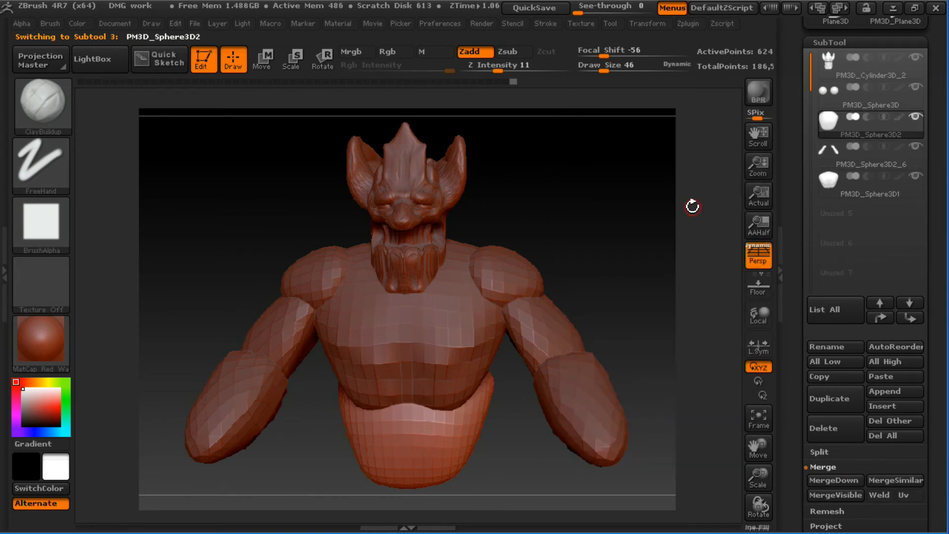
key(ctrl)
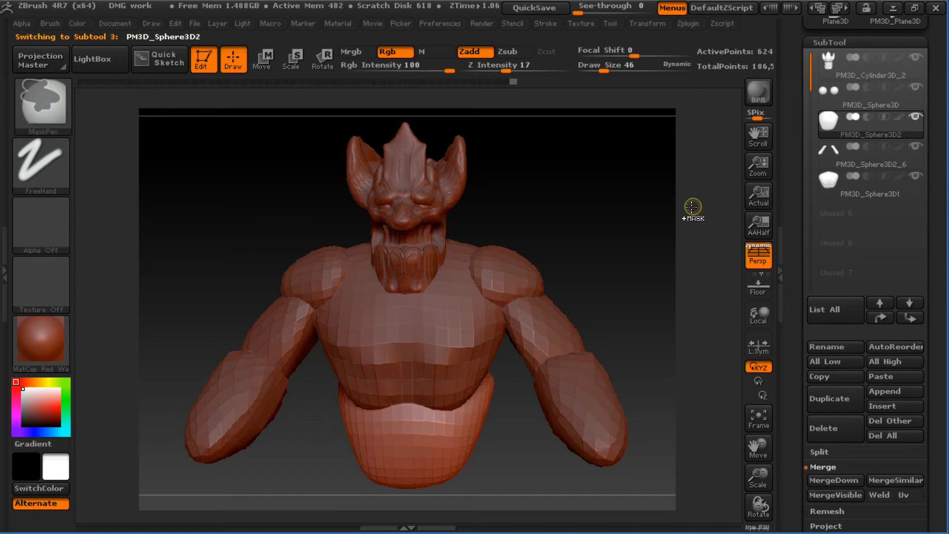
key(ctrl+m)
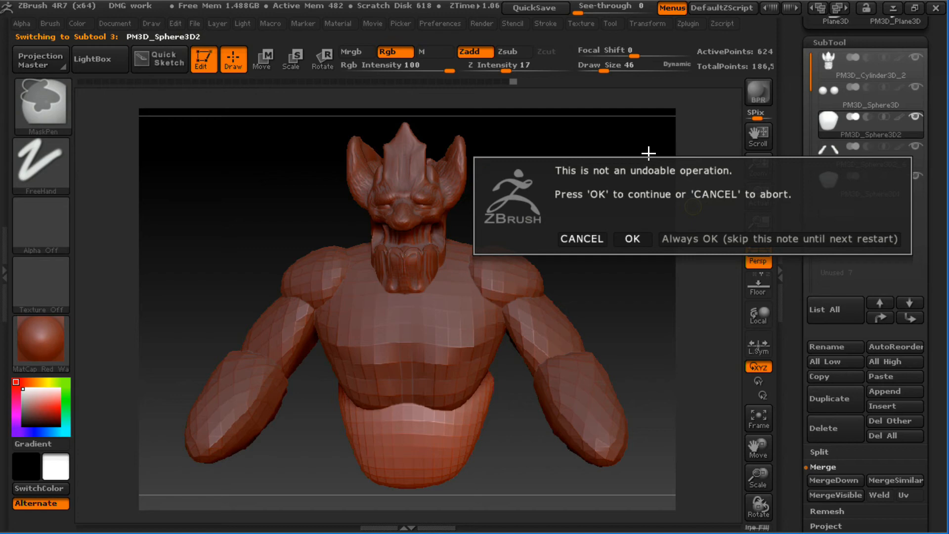
click(717, 239)
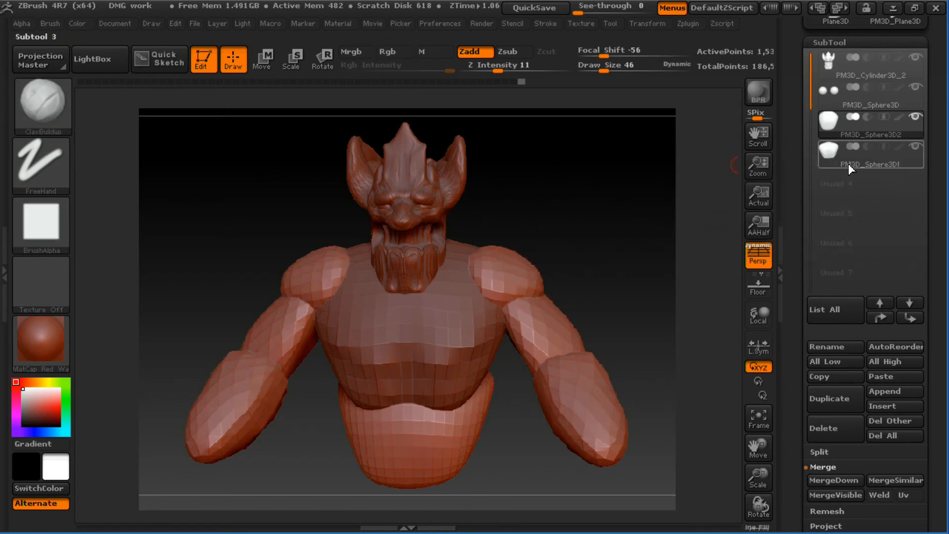
key(ctrl+m)
drag(618, 257, 691, 172)
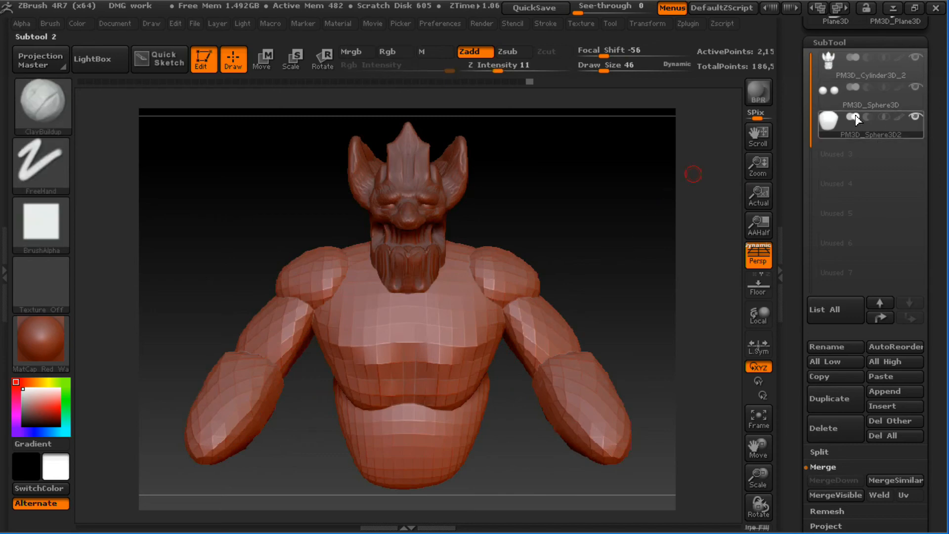
- Turn on the polyframe to inspect the merged body's polygroups and expand the subtool Split options
key(shift+f)
drag(619, 221, 587, 231)
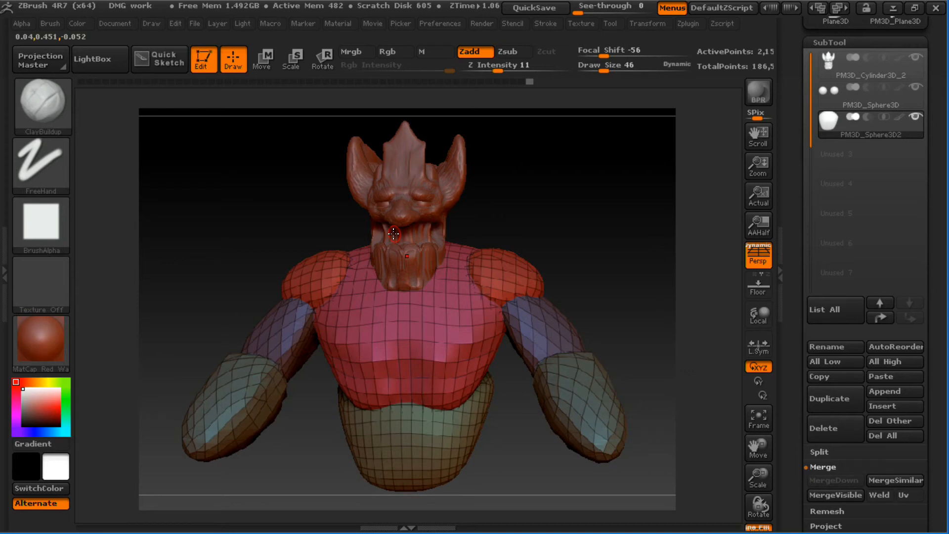
scroll(835, 390, down, 3)
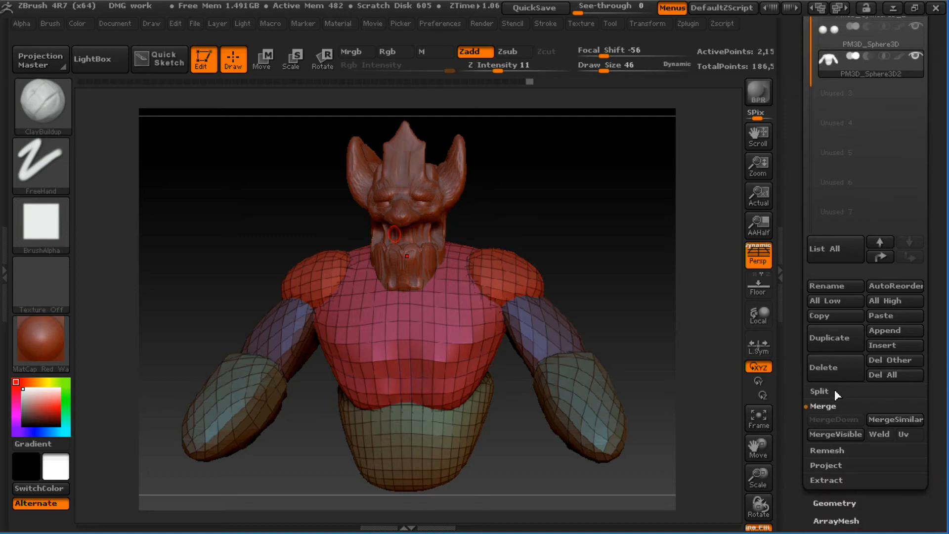
click(835, 399)
click(819, 395)
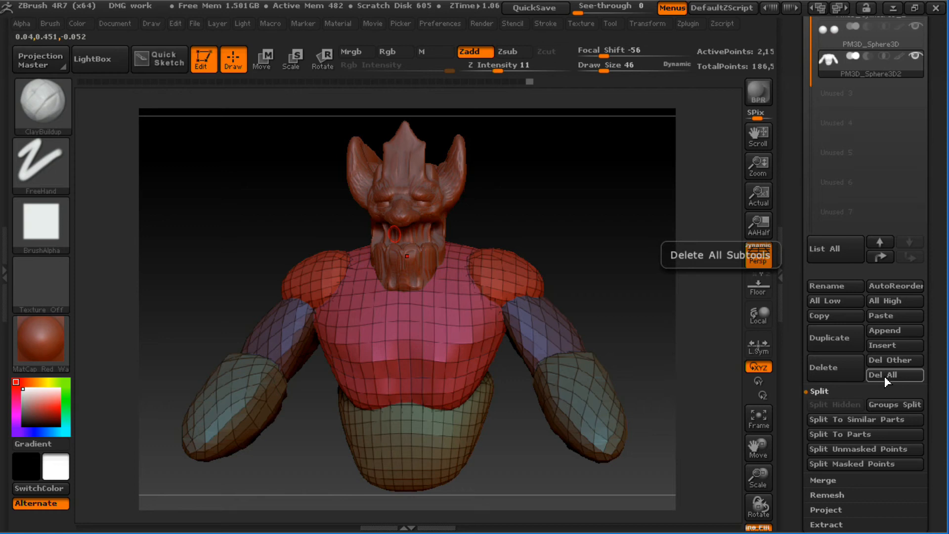
- Turn off the body's polyframe and set the brush draw size to 101
drag(599, 239, 562, 182)
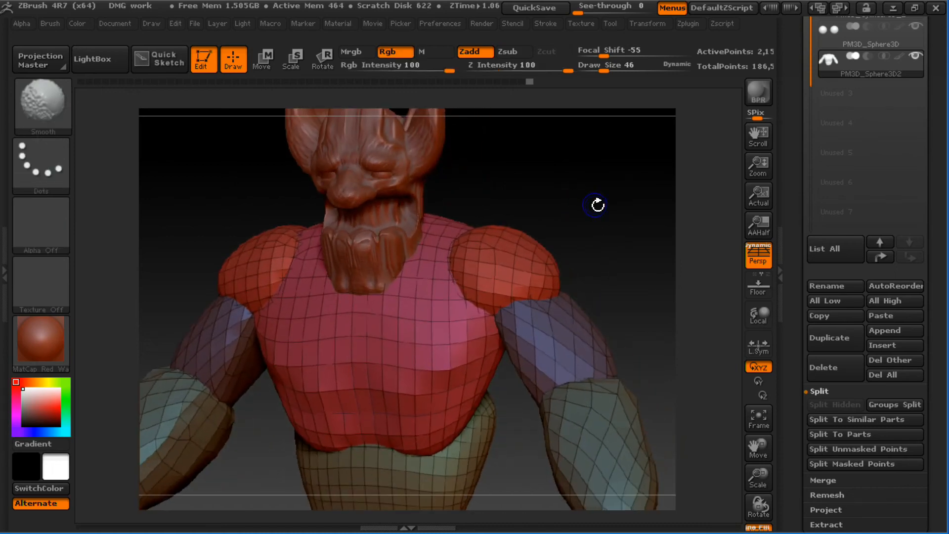
key(shift+f)
drag(594, 233, 593, 213)
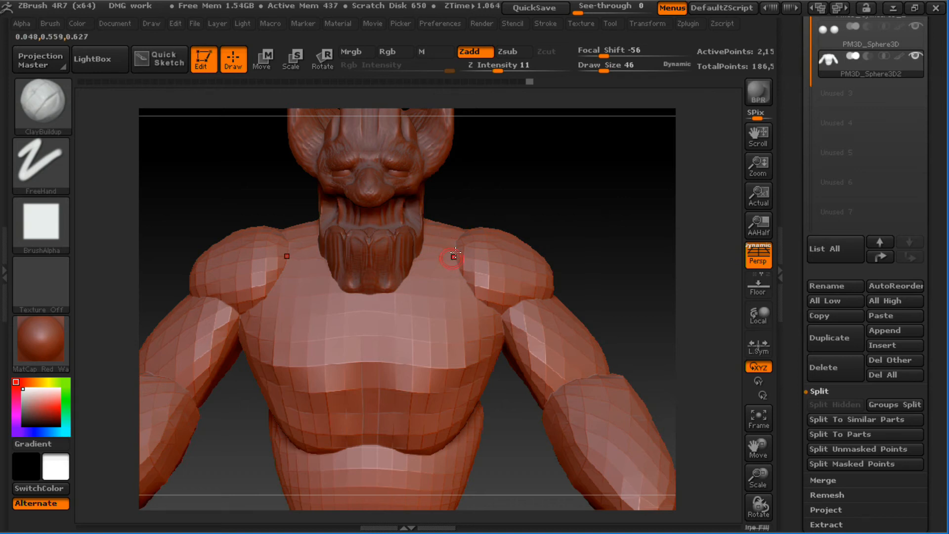
key(s)
drag(463, 246, 473, 246)
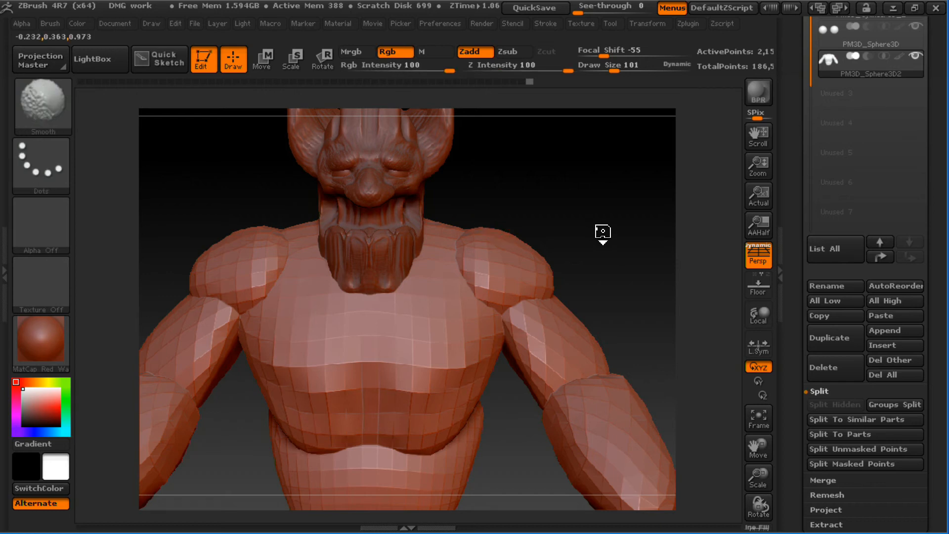
- Set the brush draw size to 135 and mask the shoulders and upper outer chest symmetrically on the merged body
drag(591, 260, 595, 205)
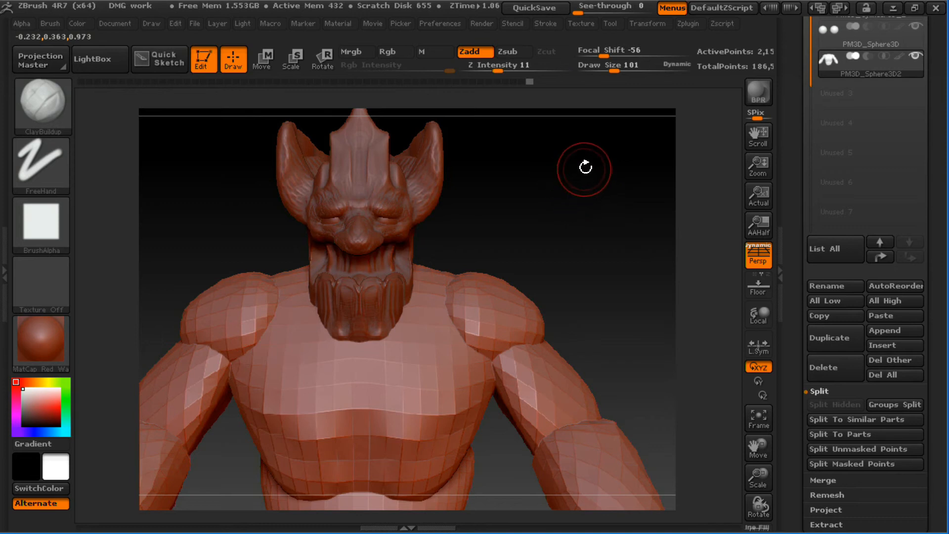
drag(602, 202, 586, 222)
key(s)
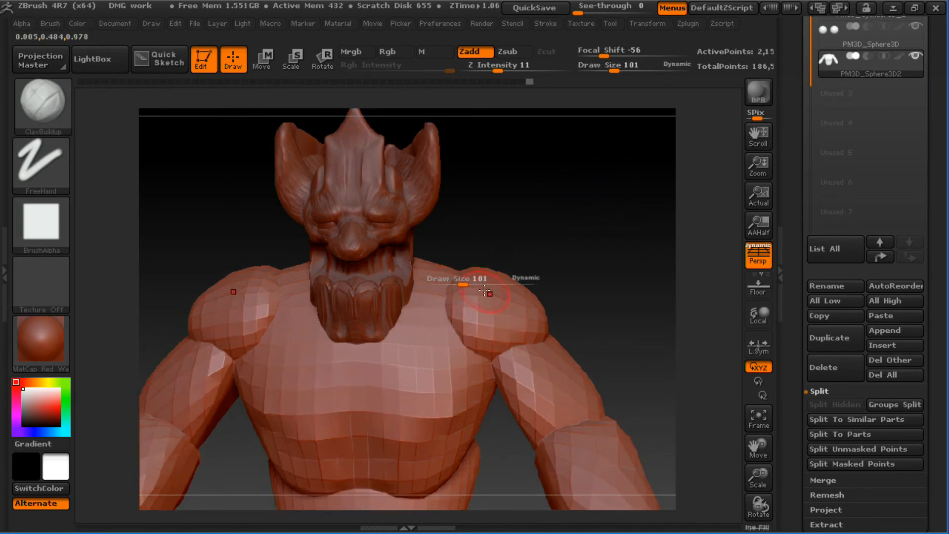
mouse_move(472, 288)
mouse_down()
mouse_move(478, 280)
mouse_move(441, 321)
mouse_move(504, 296)
mouse_move(485, 301)
mouse_up()
mouse_move(558, 298)
mouse_down()
mouse_move(457, 316)
mouse_move(477, 346)
mouse_up()
drag(580, 262, 580, 308)
mouse_move(437, 306)
ctrl+mouse_down()
mouse_move(458, 303)
mouse_move(488, 335)
ctrl+mouse_up()
mouse_move(606, 242)
mouse_down()
mouse_move(621, 227)
mouse_move(588, 242)
mouse_move(574, 221)
mouse_move(445, 261)
mouse_up()
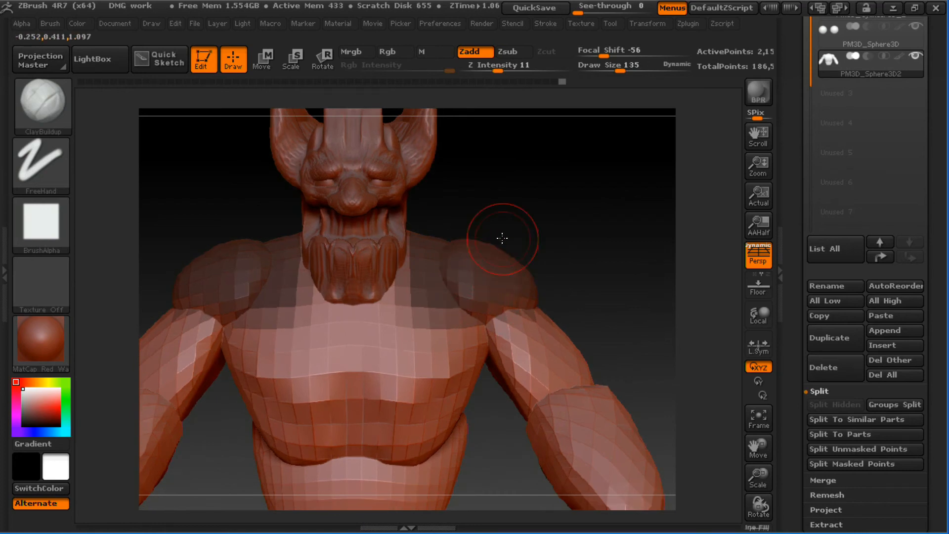
- Expand the Extract options of the body subtool
scroll(871, 173, down, 5)
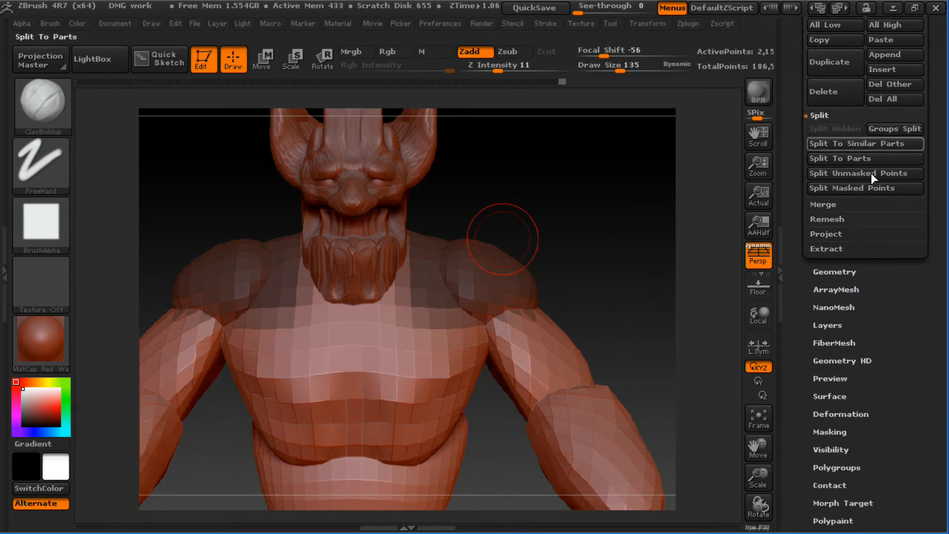
click(835, 249)
scroll(888, 306, up, 5)
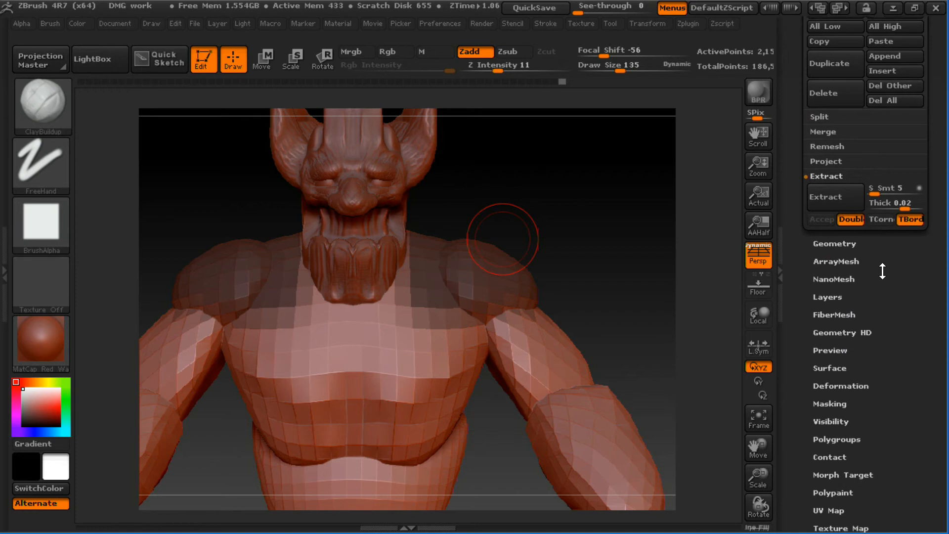
scroll(887, 376, up, 3)
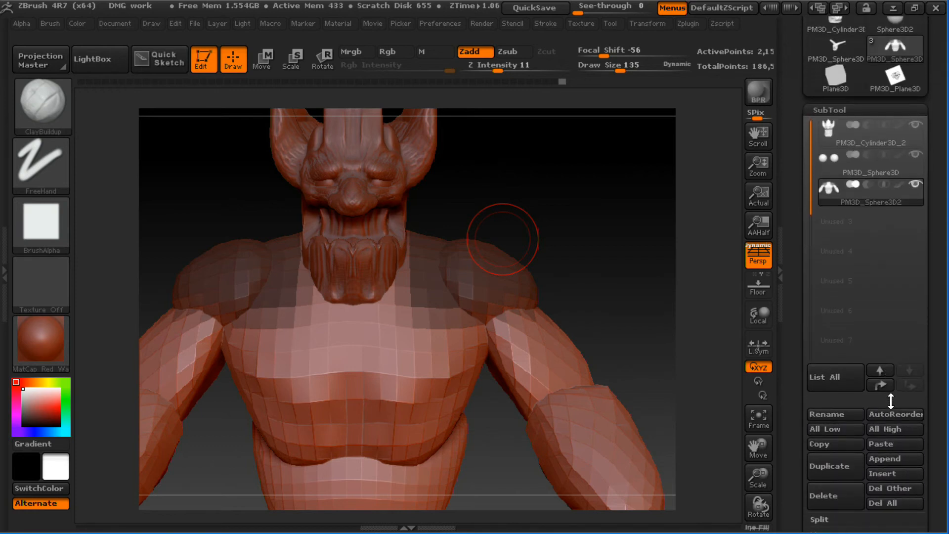
scroll(891, 402, down, 6)
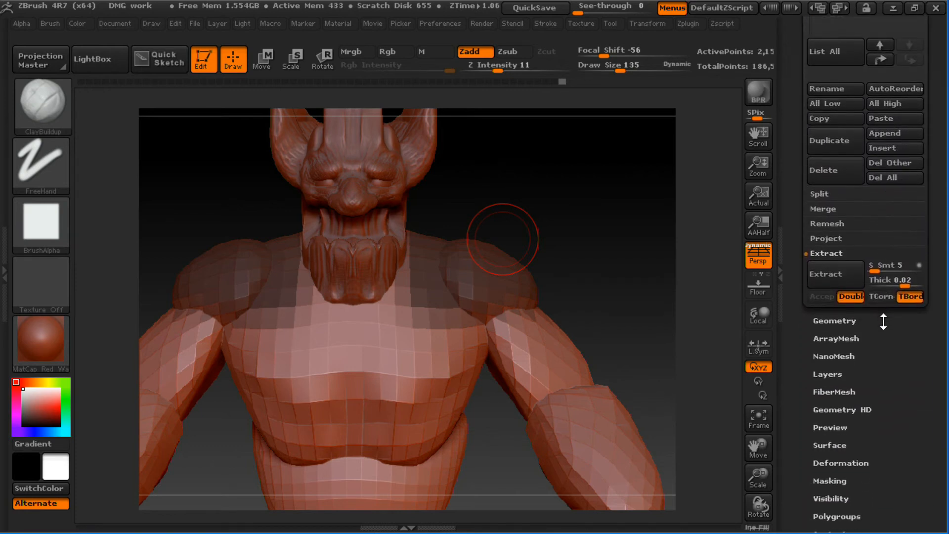
- Preview an extraction from the masked shoulders and upper chest, and clear the mask without accepting it
click(833, 264)
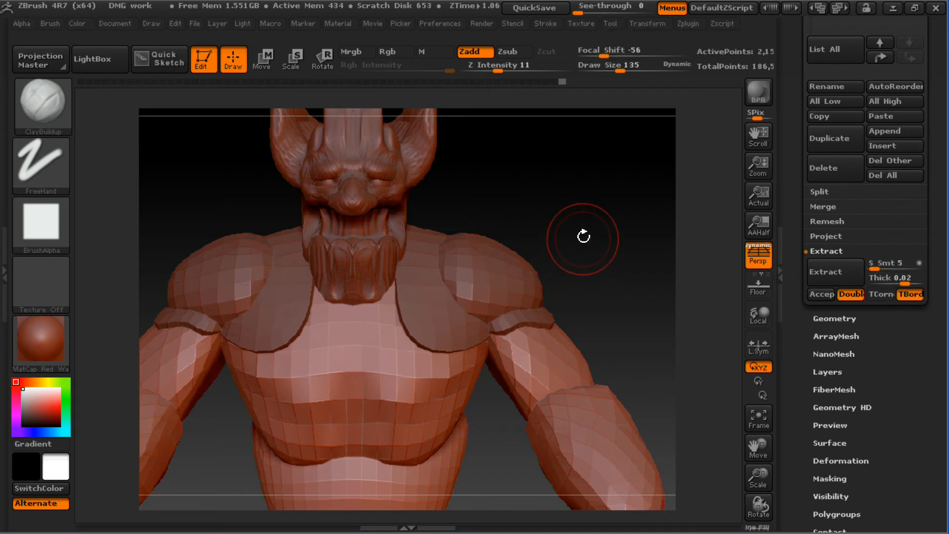
drag(585, 235, 584, 241)
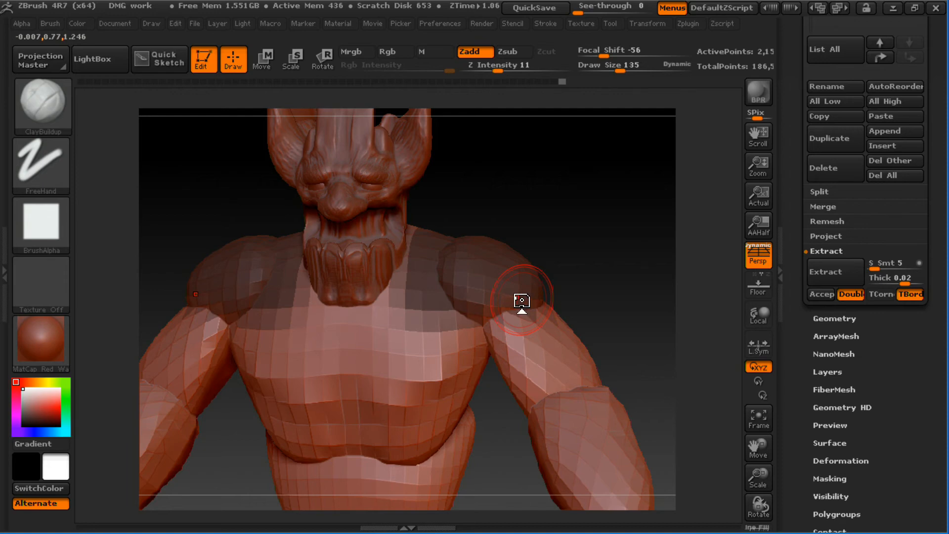
drag(570, 198, 570, 252)
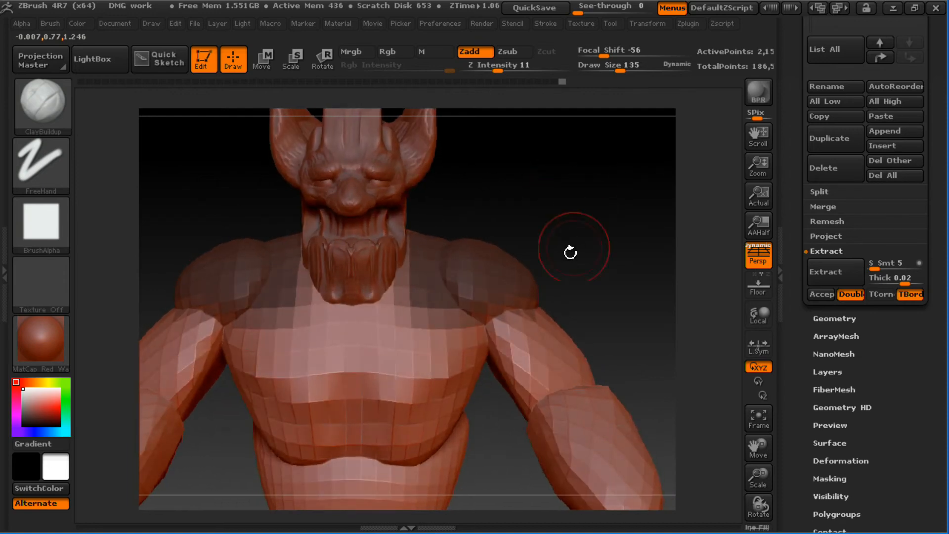
ctrl+drag(566, 210, 580, 228)
- Reduce the brush draw size to 106 and mask both pectoral areas of the chest symmetrically
mouse_move(423, 326)
ctrl+mouse_down()
mouse_move(417, 332)
mouse_move(441, 355)
mouse_move(416, 339)
mouse_move(447, 381)
ctrl+mouse_up()
key(ctrl+z)
key(bracketleft)
- Extract the masked pectoral areas at thickness 0.02 with smoothing 5 and accept them as a new subtool
click(830, 271)
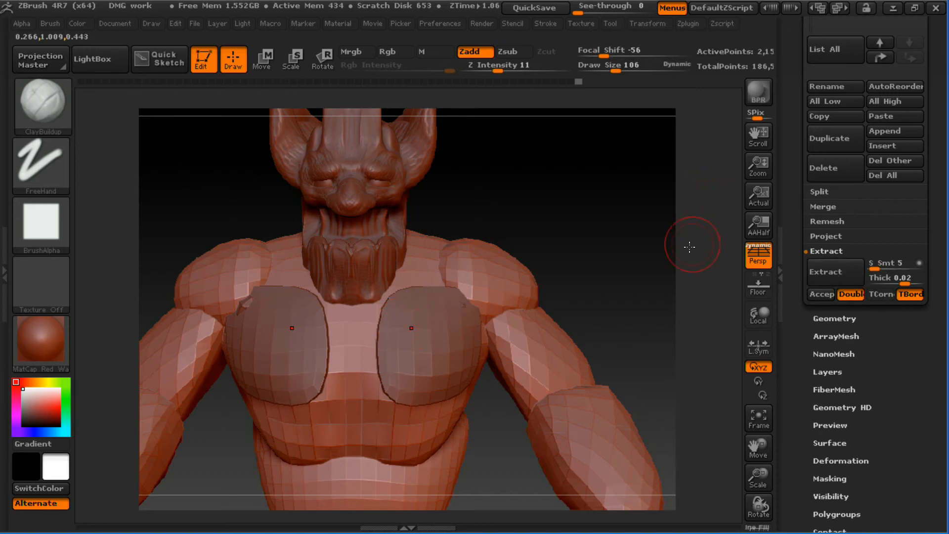
click(826, 295)
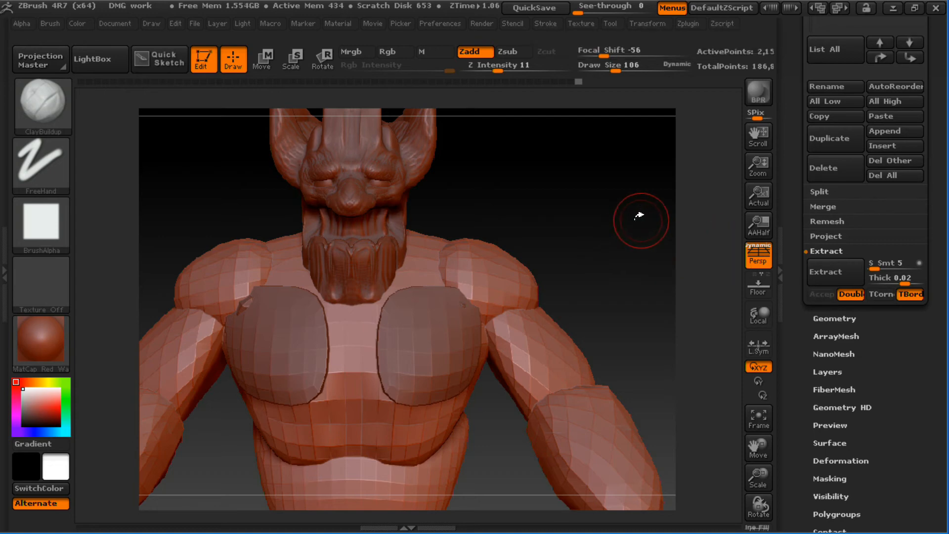
mouse_move(636, 214)
mouse_down()
mouse_move(620, 231)
mouse_move(653, 223)
mouse_up()
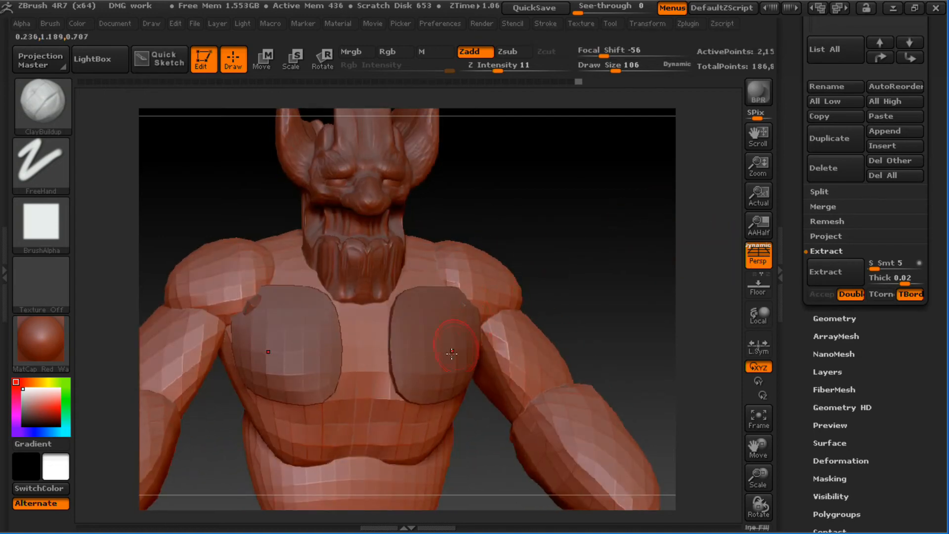
- Select the chest plates with their mask cleared and isolate them with polygroups and wireframe displayed
alt+click(454, 329)
mouse_move(610, 244)
mouse_down()
mouse_move(568, 250)
mouse_move(614, 250)
mouse_move(591, 243)
mouse_up()
ctrl+drag(540, 195, 613, 283)
mouse_move(626, 237)
mouse_down()
mouse_move(630, 229)
mouse_move(596, 231)
mouse_move(648, 205)
mouse_up()
key(shift+f)
key(alt+s)
- Hide the back and edge polygroups of the chest plates, leaving only their outer front surface shown
mouse_move(549, 226)
mouse_down()
mouse_move(583, 231)
mouse_move(542, 212)
mouse_move(581, 303)
mouse_move(538, 201)
mouse_move(565, 247)
mouse_move(542, 115)
mouse_move(593, 248)
mouse_move(568, 186)
mouse_move(583, 186)
mouse_move(576, 196)
mouse_up()
mouse_move(578, 237)
mouse_down()
mouse_move(514, 229)
mouse_move(574, 199)
mouse_move(591, 282)
mouse_move(373, 227)
mouse_move(566, 186)
mouse_up()
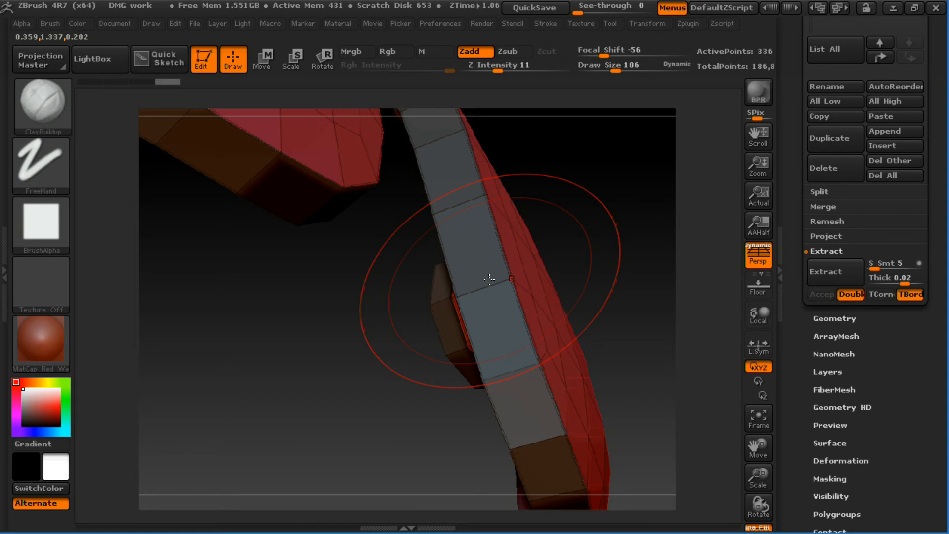
drag(489, 280, 600, 198)
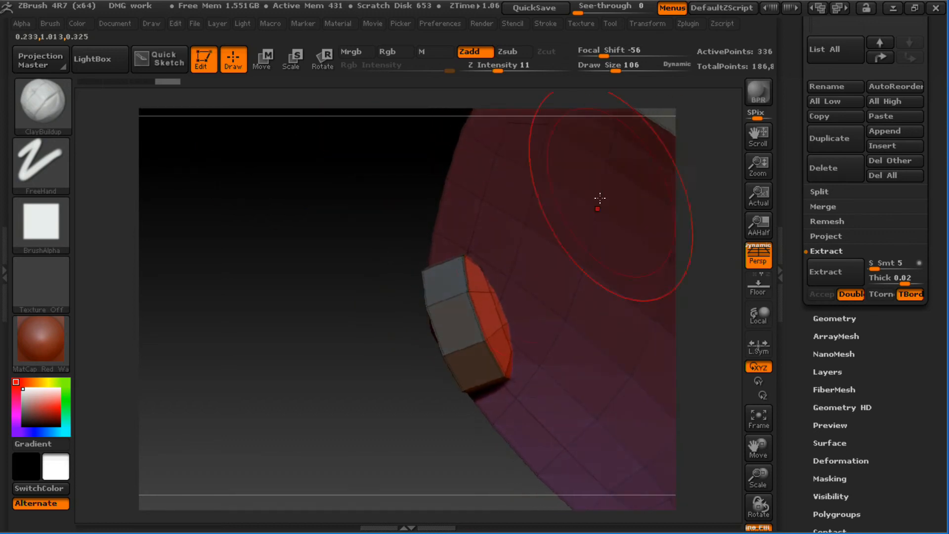
mouse_move(356, 282)
mouse_down()
mouse_move(375, 346)
mouse_move(380, 322)
mouse_move(272, 343)
mouse_move(657, 309)
mouse_move(339, 339)
mouse_up()
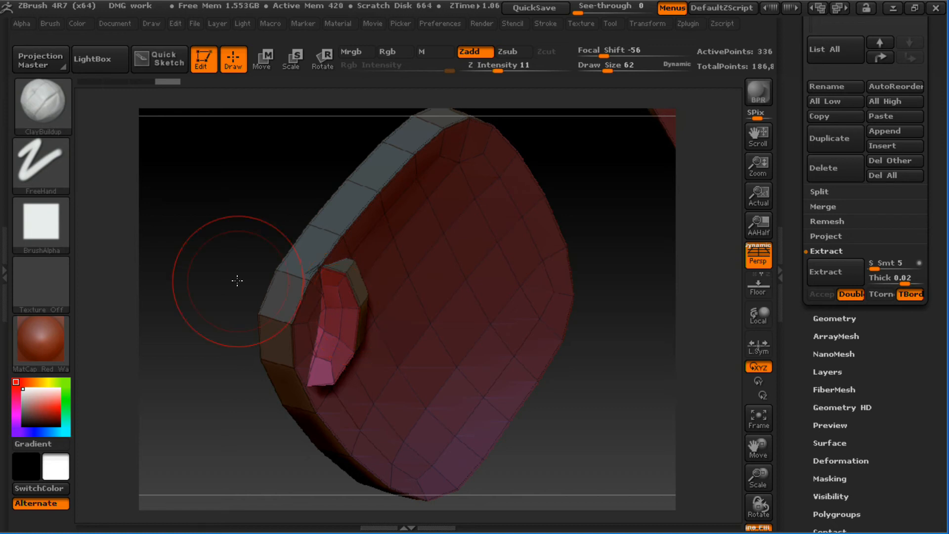
mouse_move(599, 420)
shift+mouse_down()
mouse_move(587, 313)
mouse_move(657, 247)
mouse_move(579, 295)
mouse_move(502, 418)
mouse_move(570, 200)
mouse_move(339, 371)
mouse_move(399, 477)
mouse_move(435, 470)
mouse_move(566, 242)
mouse_move(584, 170)
shift+mouse_up()
ctrl+shift+click(584, 170)
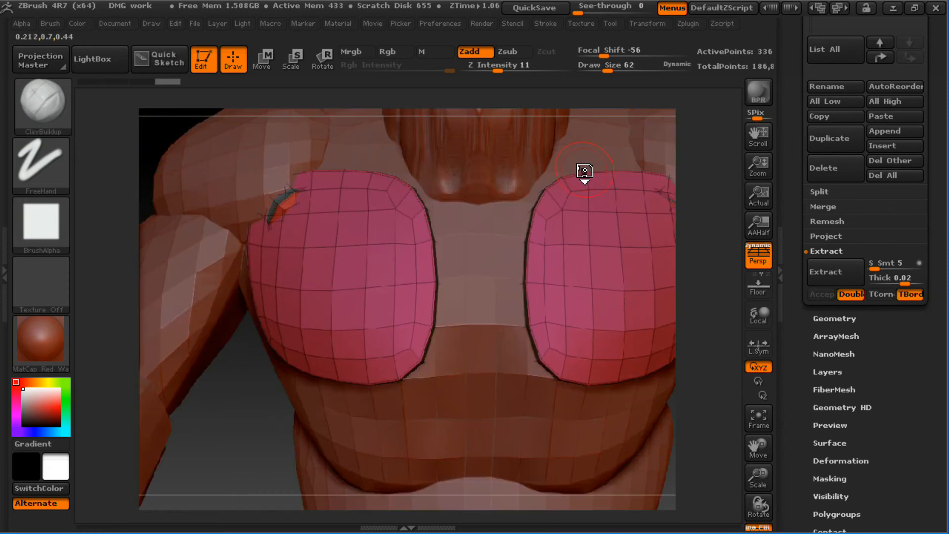
ctrl+shift+click(381, 256)
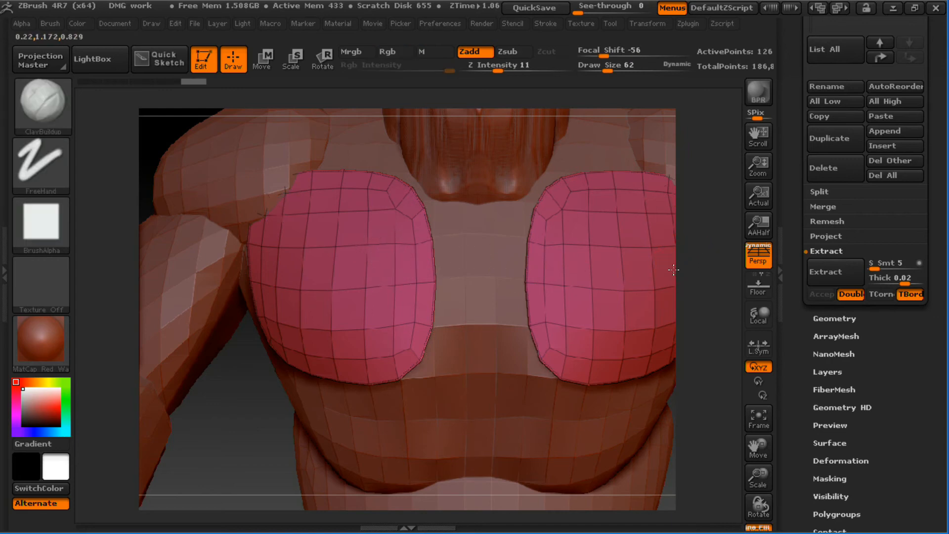
- Delete the hidden polygons of the chest plates using the Modify Topology options
drag(689, 269, 691, 244)
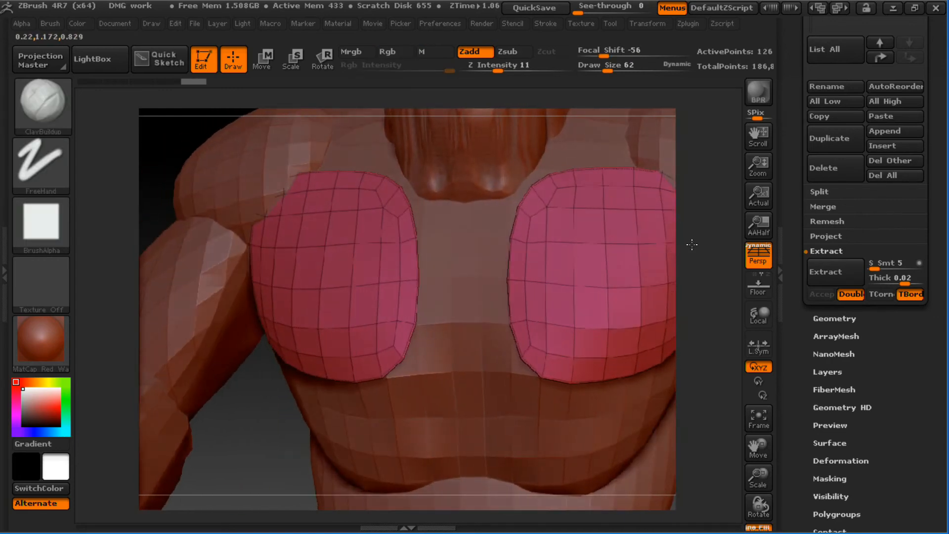
key(alt+s)
drag(707, 326, 735, 294)
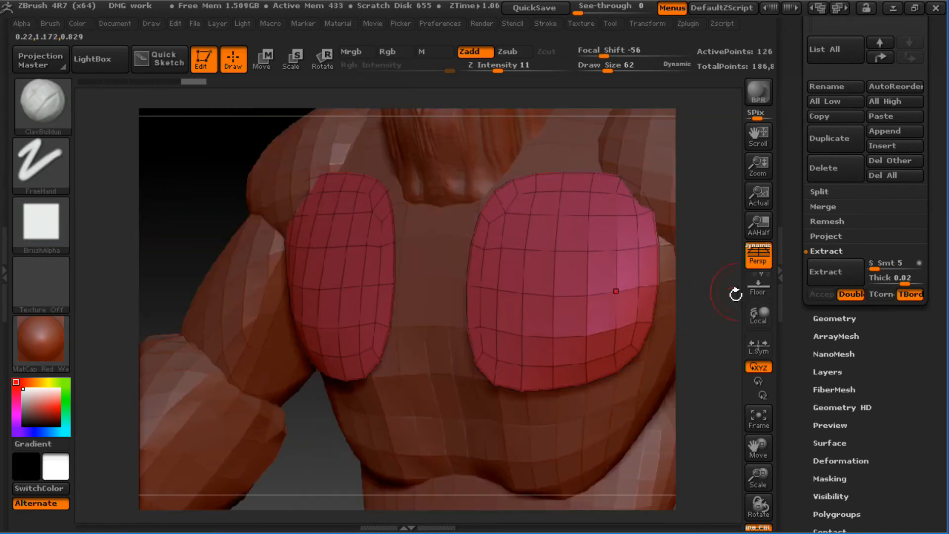
drag(697, 345, 509, 359)
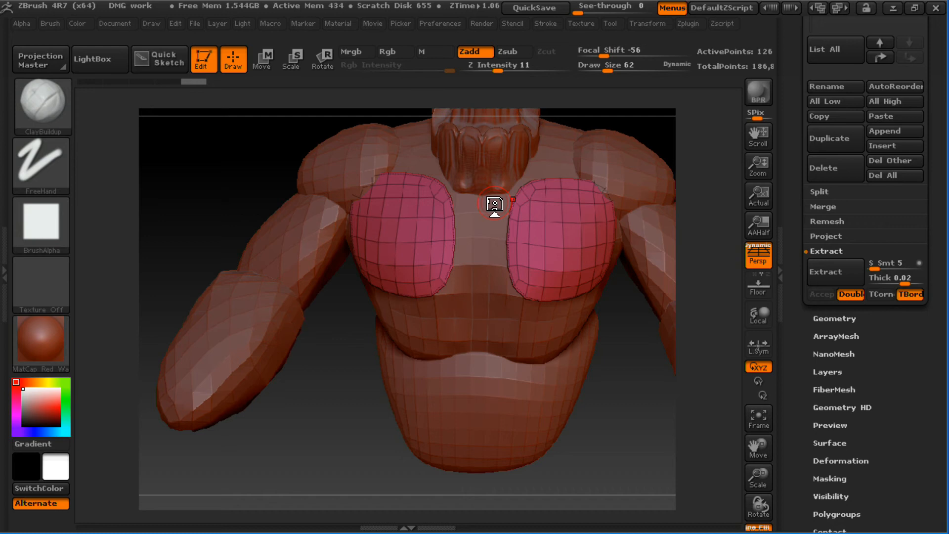
drag(883, 351, 881, 366)
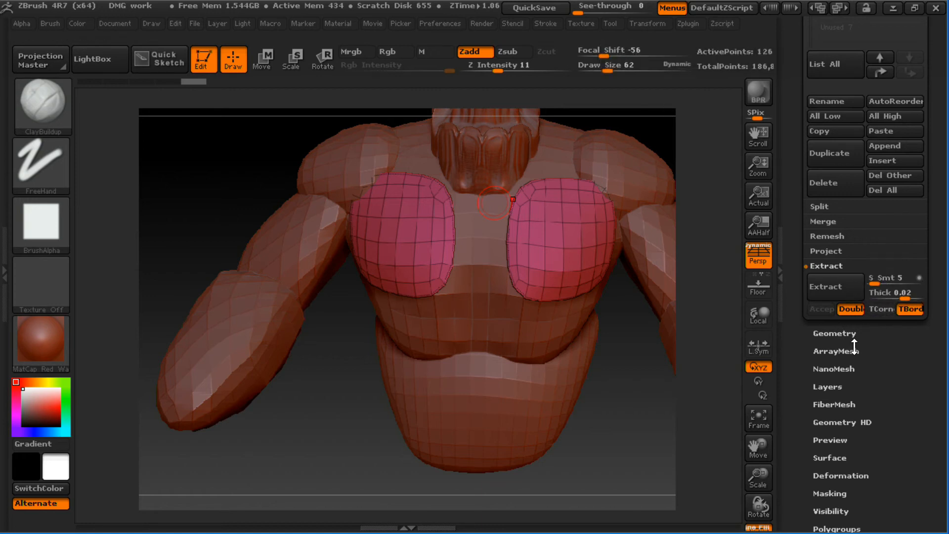
click(840, 334)
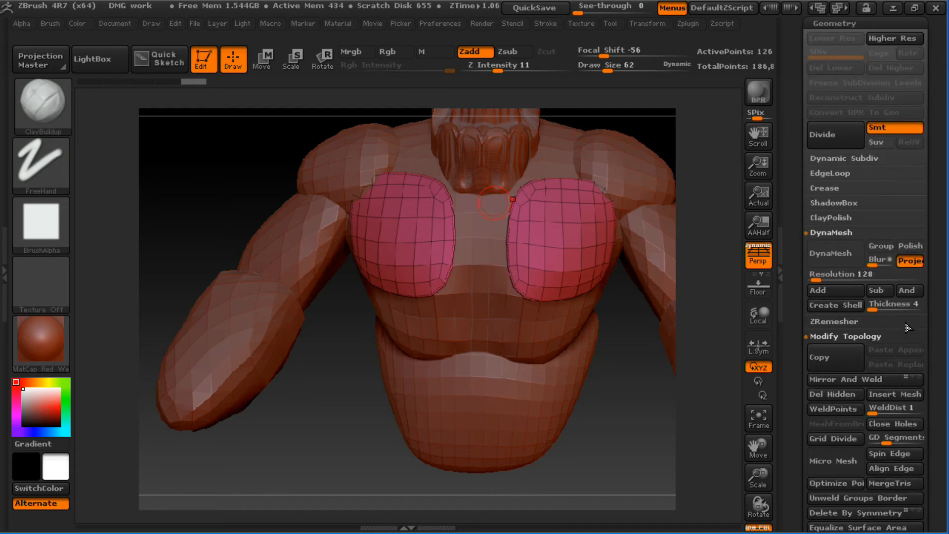
scroll(925, 302, down, 5)
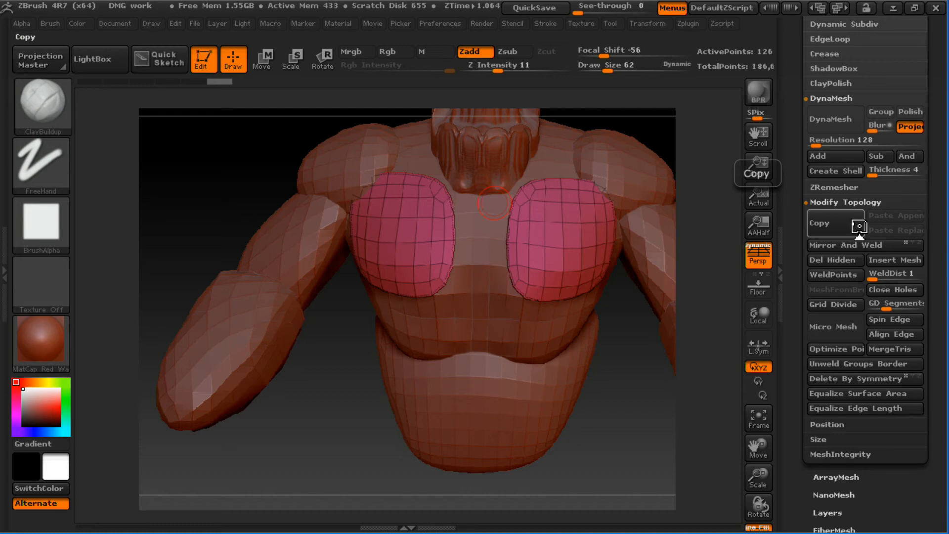
- Switch to the Move brush at draw size 237 and limit symmetry to the Z axis
mouse_move(620, 365)
shift+mouse_down()
mouse_move(631, 355)
mouse_move(648, 379)
shift+mouse_up()
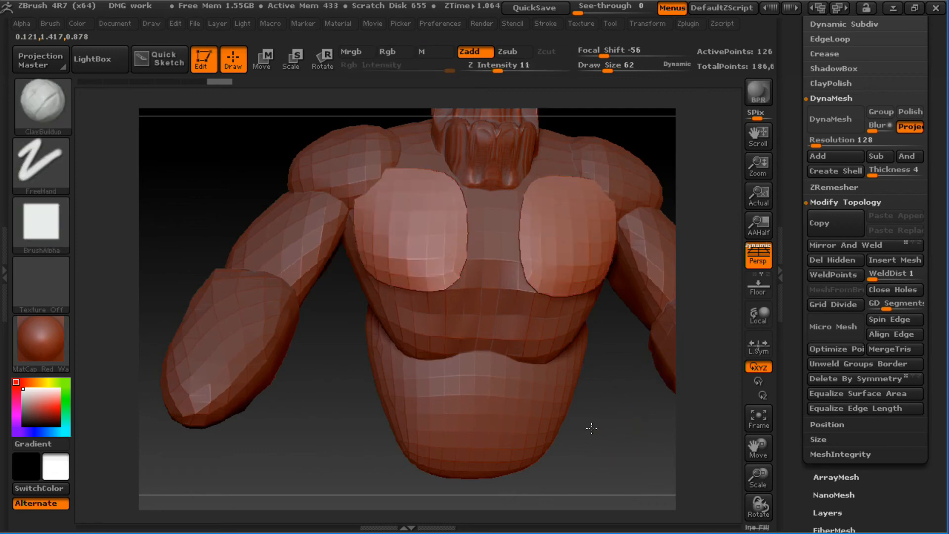
mouse_move(593, 430)
mouse_down()
mouse_move(646, 409)
mouse_move(587, 430)
mouse_move(629, 388)
mouse_up()
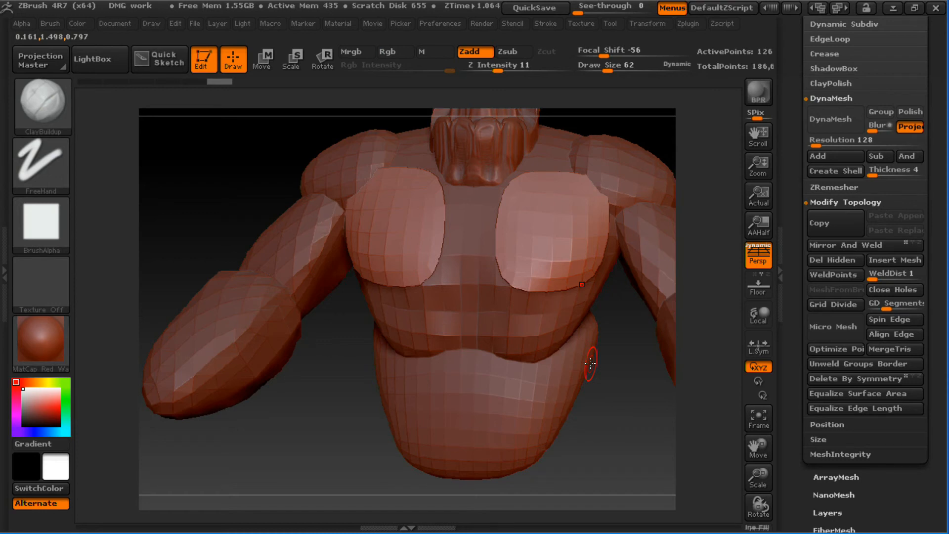
key(b)
key(m)
key(v)
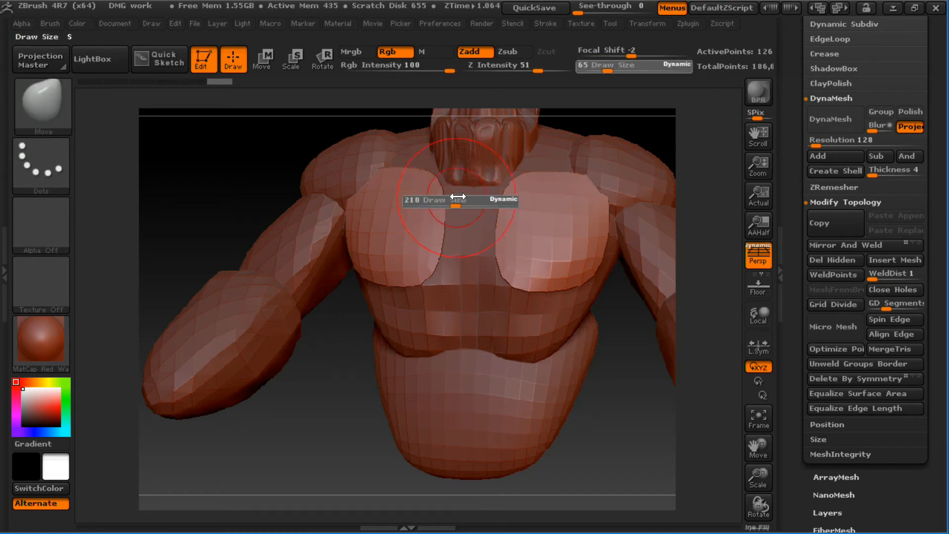
key(s)
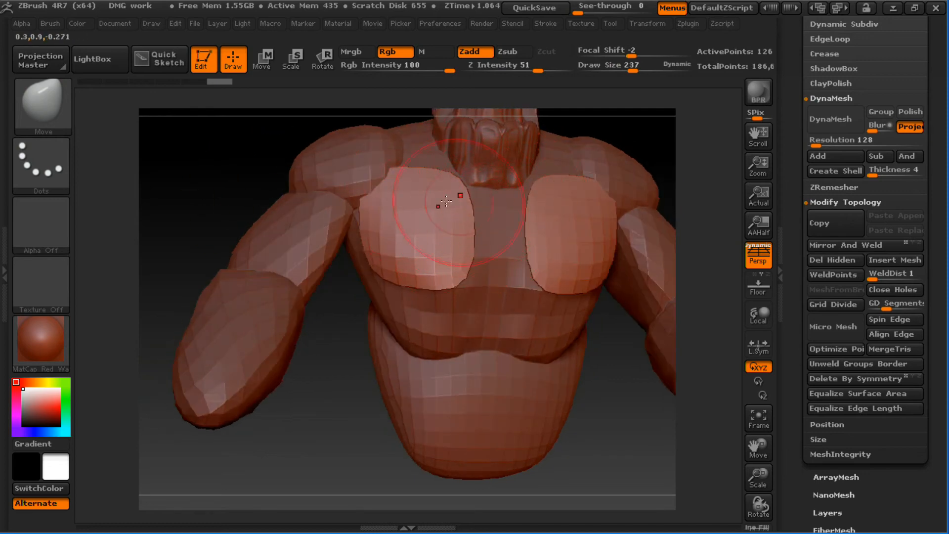
scroll(761, 350, down, 1)
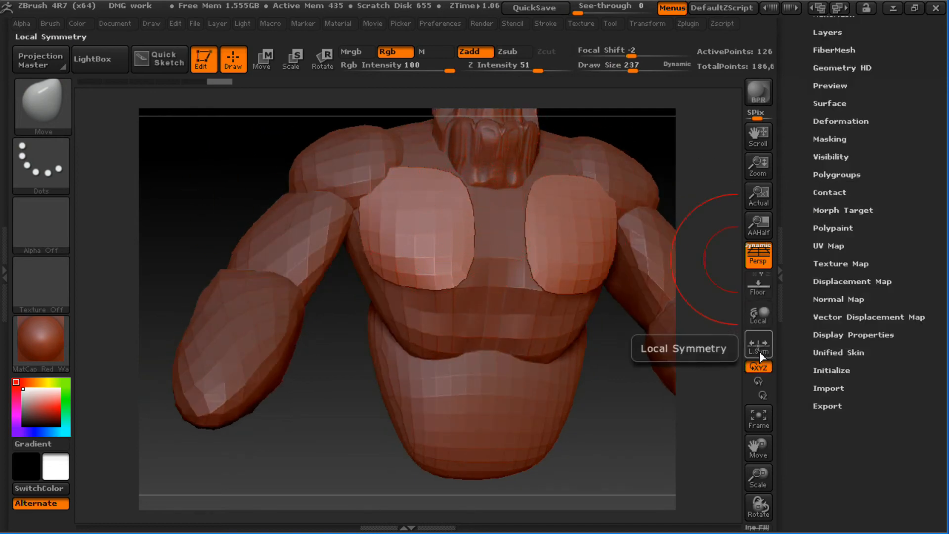
scroll(759, 352, up, 3)
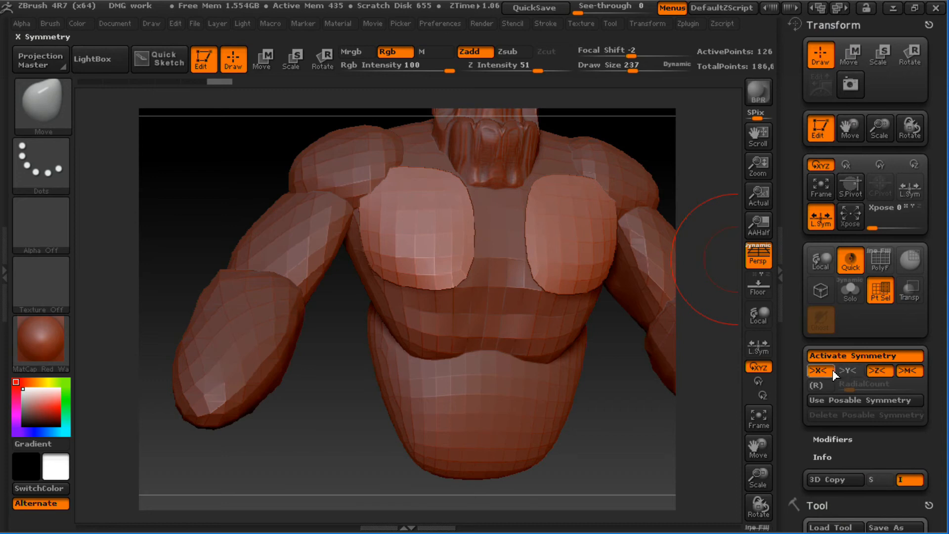
- Reshape the inner edges and corners of the chest plates with the Move brush, using draw sizes 318 and 251
mouse_move(464, 287)
mouse_down()
mouse_move(455, 228)
mouse_move(482, 251)
mouse_up()
mouse_move(674, 127)
mouse_down()
mouse_move(655, 167)
mouse_move(669, 164)
mouse_move(618, 183)
mouse_up()
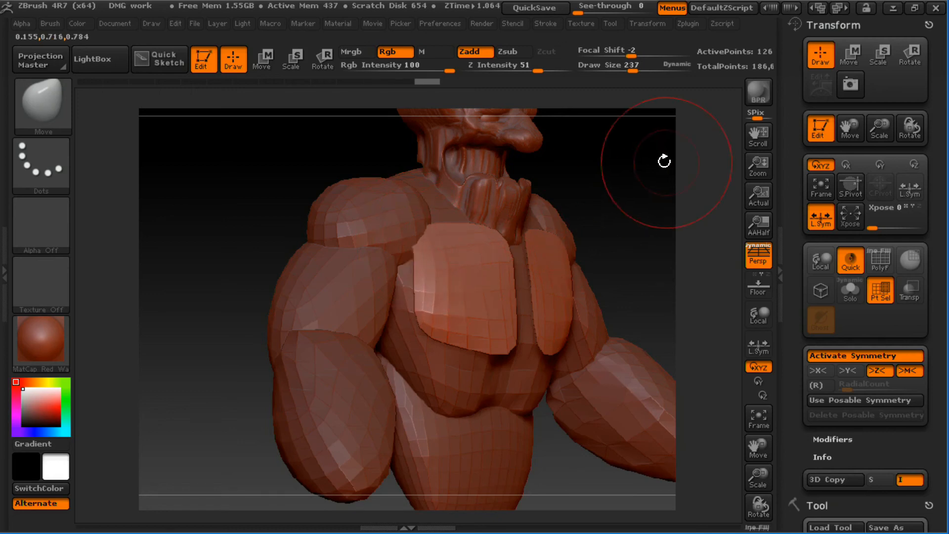
key(s)
drag(427, 329, 435, 330)
drag(415, 324, 407, 339)
drag(664, 196, 616, 204)
drag(478, 236, 466, 249)
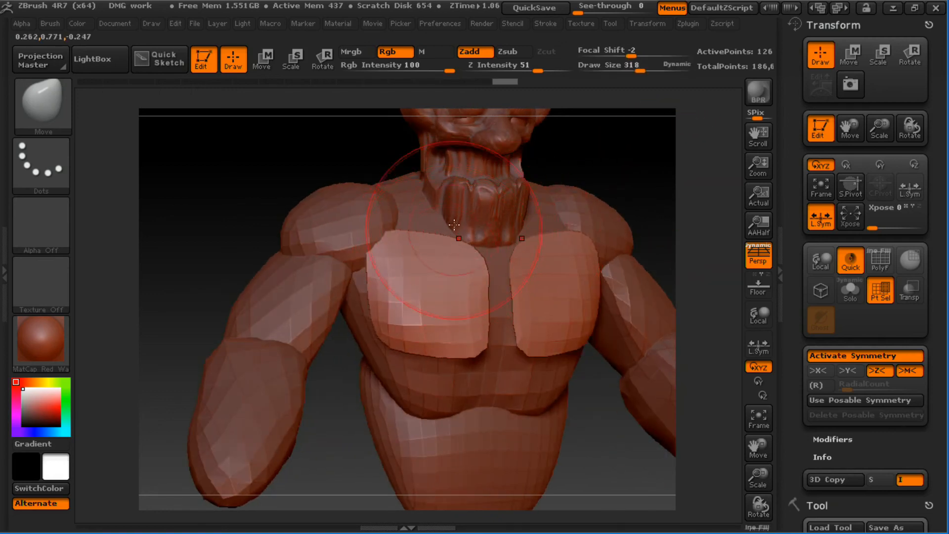
drag(382, 253, 410, 283)
key(s)
drag(397, 285, 390, 284)
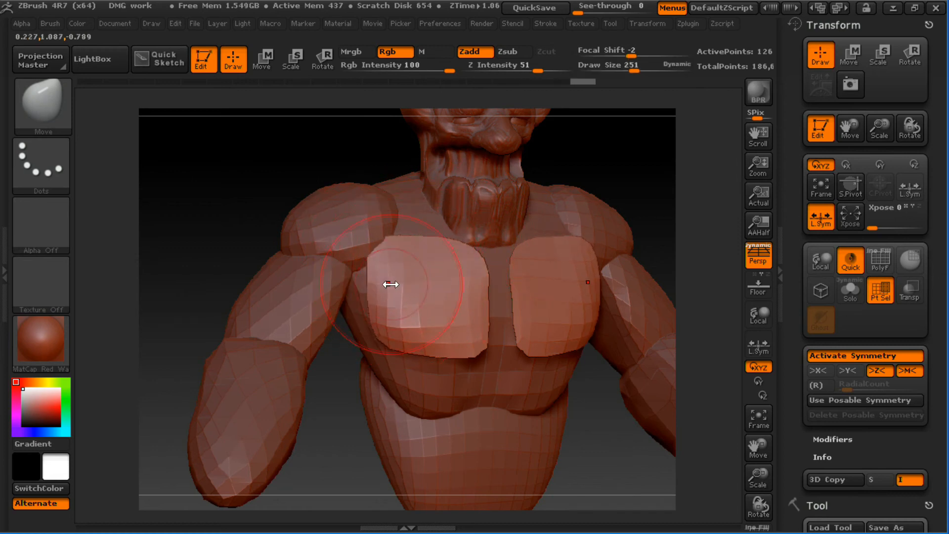
- Try to pull the chest plates up toward the shoulders with the Move brush at draw size 487
mouse_move(676, 172)
mouse_down()
mouse_move(674, 132)
mouse_move(606, 165)
mouse_move(583, 153)
mouse_move(600, 189)
mouse_up()
key(s)
mouse_move(470, 260)
mouse_down()
mouse_move(490, 250)
mouse_move(502, 173)
mouse_up()
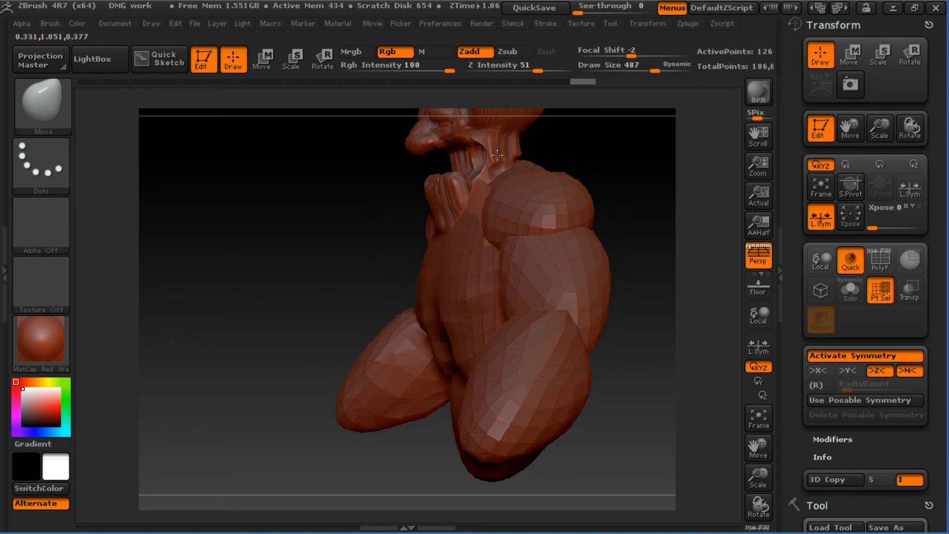
mouse_move(598, 154)
mouse_down()
mouse_move(660, 157)
mouse_move(563, 168)
mouse_up()
key(ctrl+z)
key(ctrl+z)
- Stretch the chest plates upward over the shoulders with the Move brush, reducing the draw size to 302
mouse_move(480, 225)
mouse_down()
mouse_move(479, 198)
mouse_move(509, 173)
mouse_up()
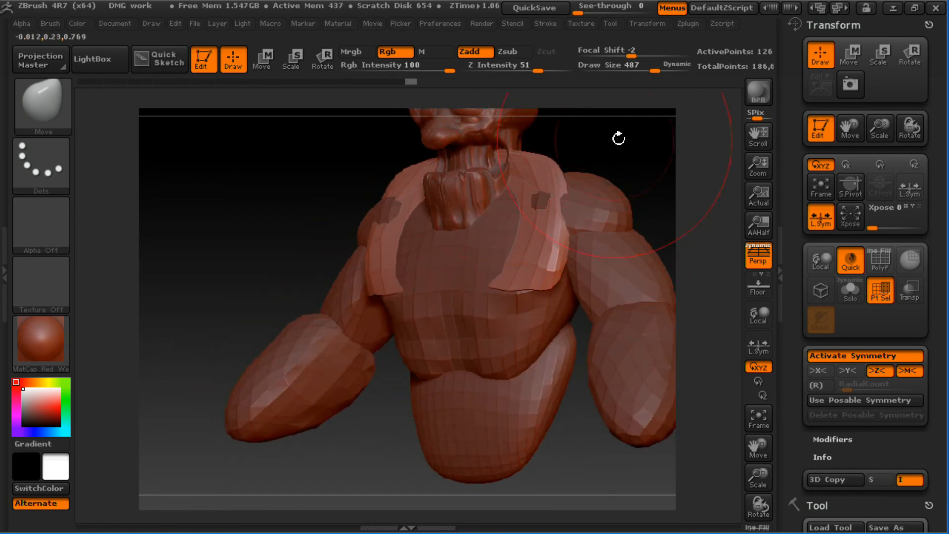
drag(619, 137, 643, 153)
key(ctrl+z)
key(s)
mouse_move(521, 234)
mouse_down()
mouse_move(530, 232)
mouse_move(512, 229)
mouse_move(529, 238)
mouse_move(522, 235)
mouse_up()
drag(630, 166, 649, 172)
key(s)
drag(542, 186, 517, 187)
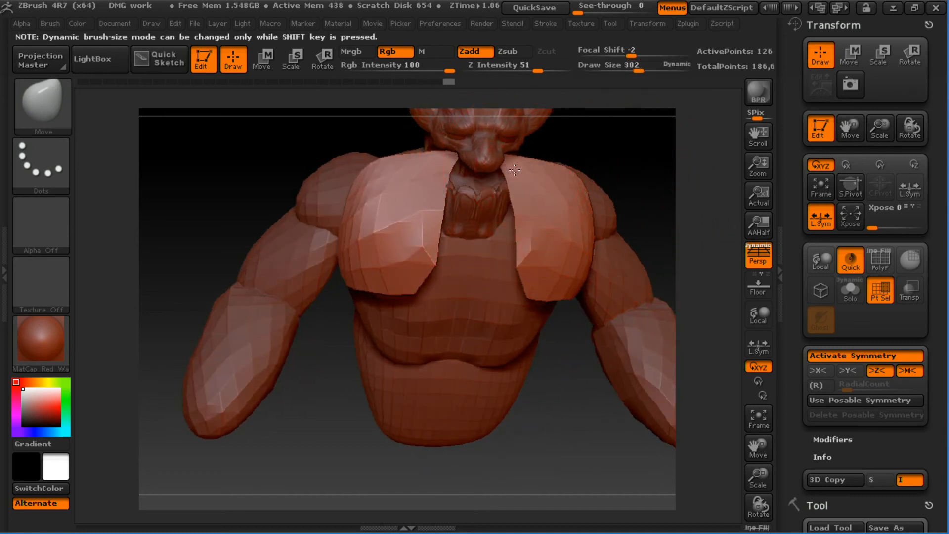
- Narrow the plates by pushing their inner edges outward and pull their upper ends over the shoulders
drag(513, 223, 526, 220)
drag(520, 175, 537, 171)
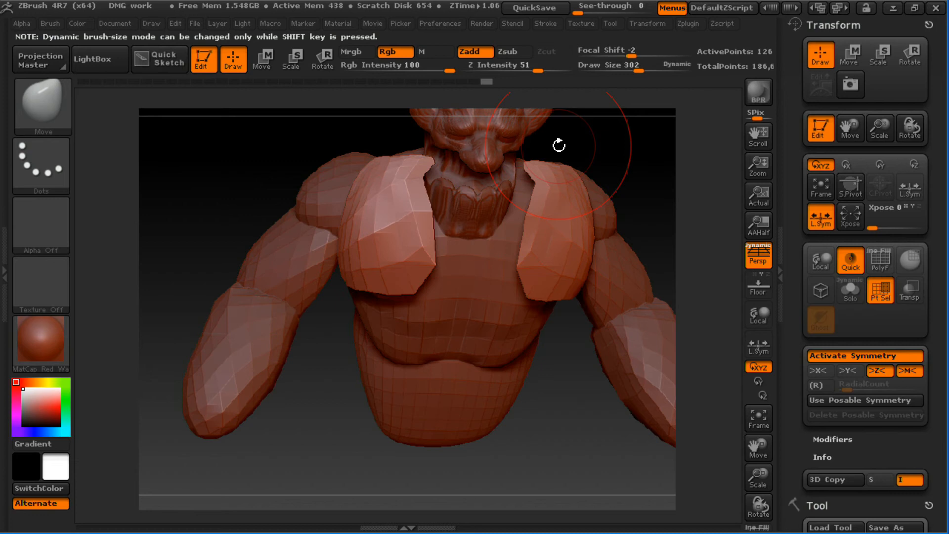
mouse_move(623, 147)
mouse_down()
mouse_move(559, 242)
mouse_move(693, 263)
mouse_up()
key(ctrl+z)
drag(646, 147, 586, 164)
drag(533, 173, 563, 143)
drag(497, 183, 514, 166)
mouse_move(541, 212)
mouse_down()
mouse_move(499, 221)
mouse_move(482, 237)
mouse_move(515, 176)
mouse_move(494, 193)
mouse_up()
key(ctrl+z)
- Smooth the surface of the stretched plates with the Smooth brush at draw size 376
key(s)
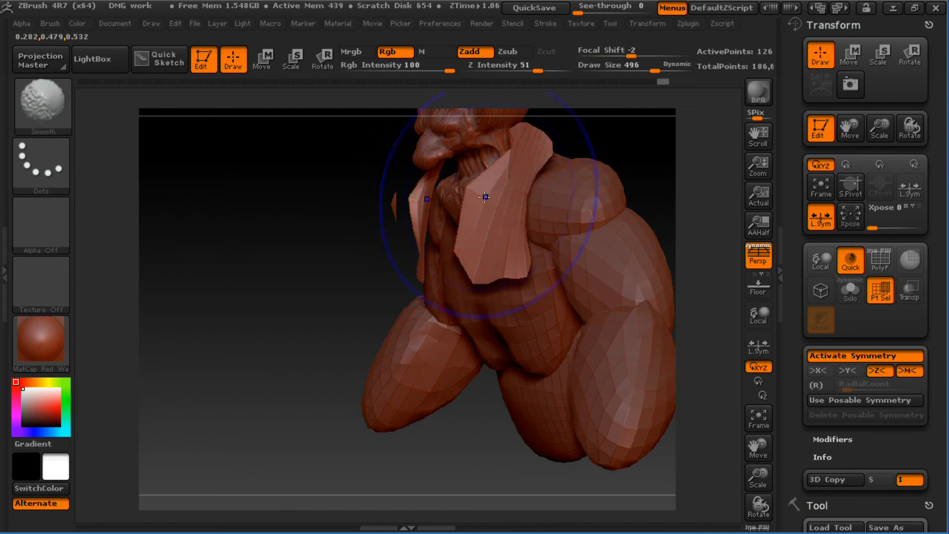
mouse_move(637, 127)
mouse_down()
mouse_move(674, 144)
mouse_move(619, 183)
mouse_move(650, 161)
mouse_move(609, 166)
mouse_up()
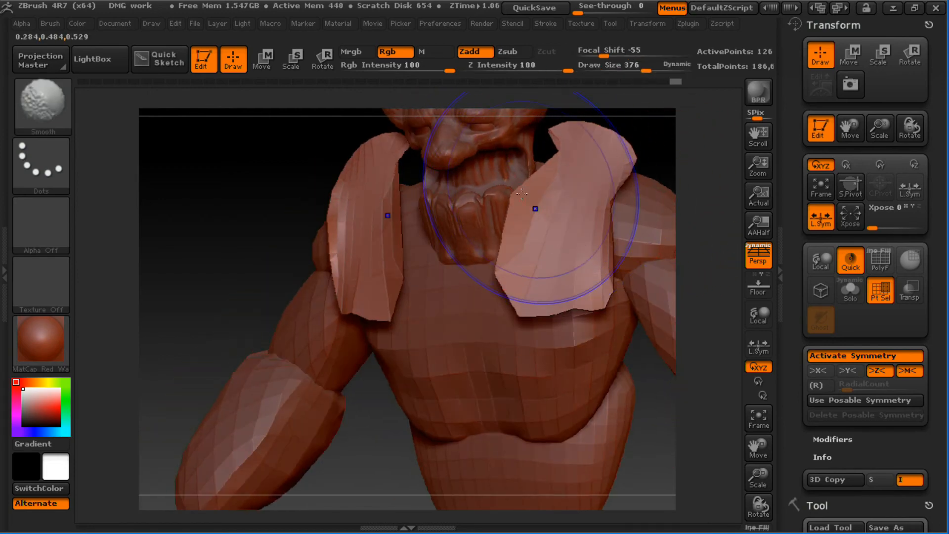
mouse_move(534, 208)
shift+mouse_down()
mouse_move(506, 218)
mouse_move(534, 210)
mouse_move(529, 225)
mouse_move(527, 202)
shift+mouse_up()
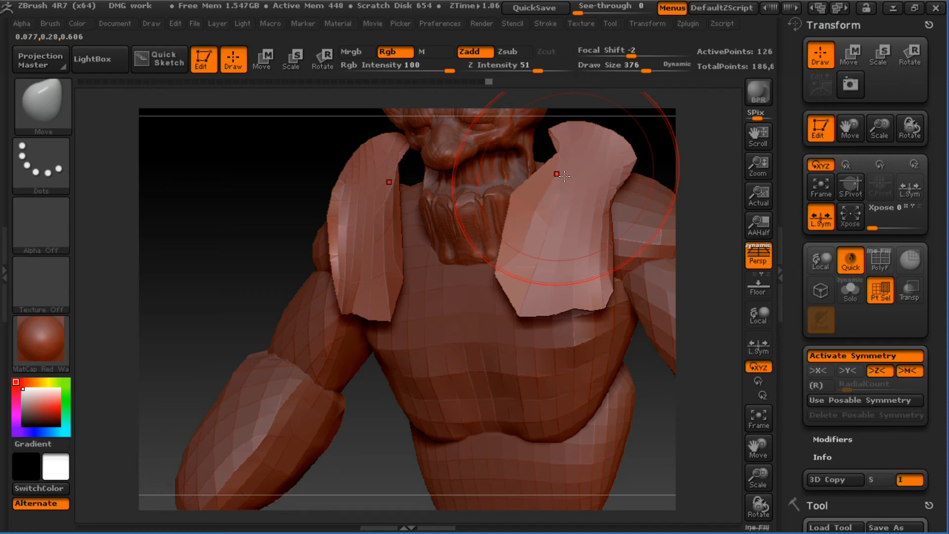
- Round off the plates' outlines with the Polish By Features deformation instead of Polish
scroll(924, 289, down, 15)
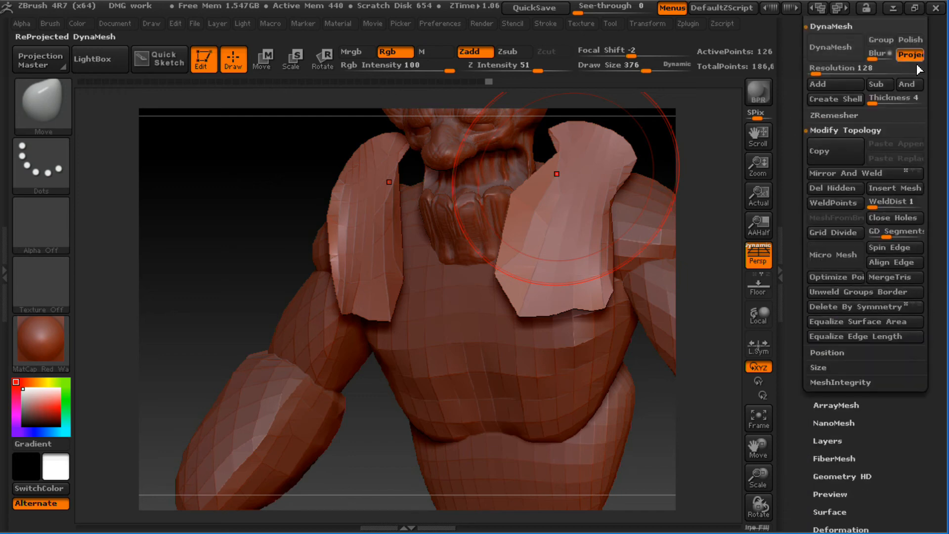
scroll(938, 214, down, 10)
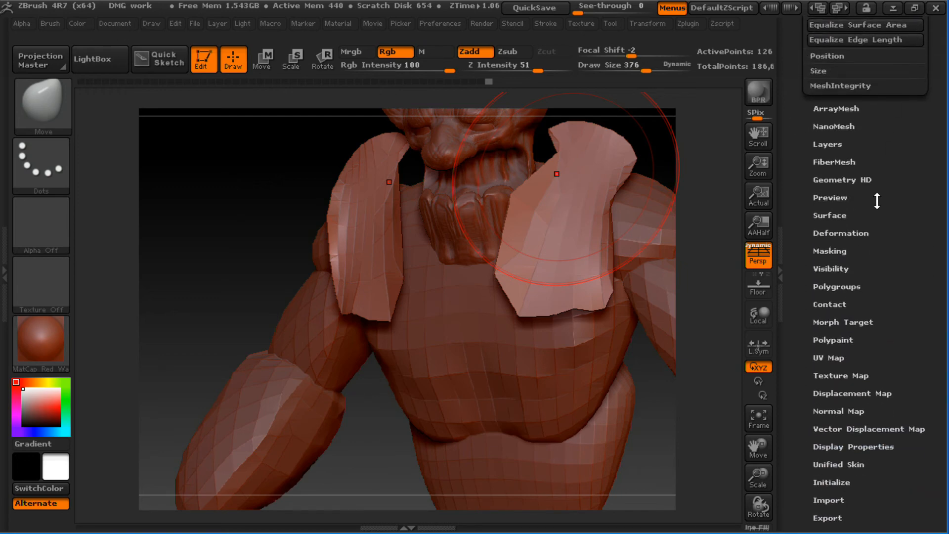
click(858, 234)
scroll(921, 152, down, 6)
scroll(928, 166, up, 1)
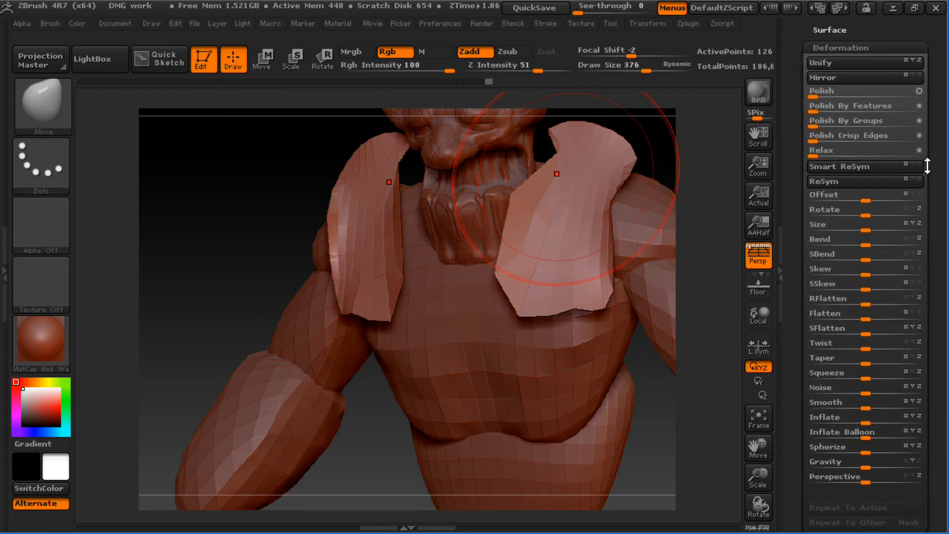
click(823, 99)
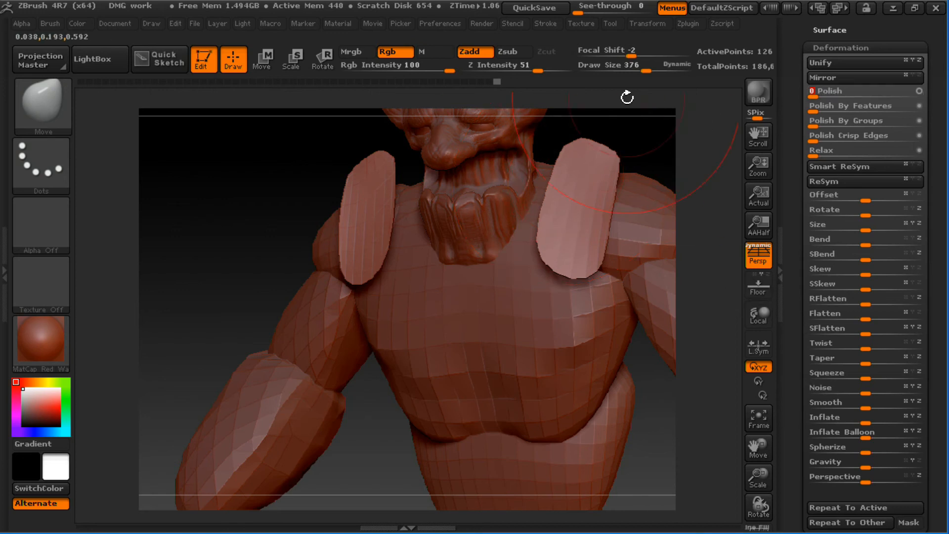
click(821, 109)
click(822, 111)
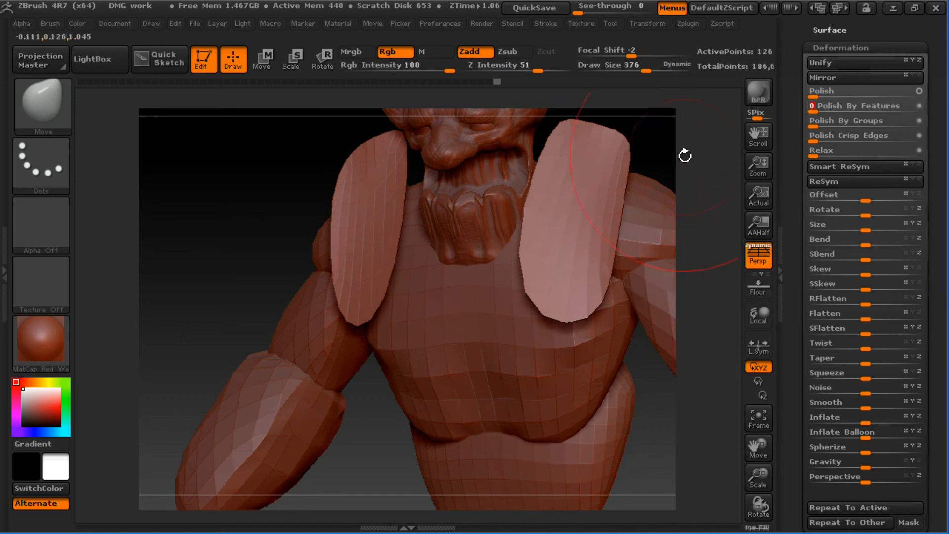
- Reposition the strap-like plates higher and farther back over the shoulders with the Move brush at draw size 590
drag(679, 158, 588, 168)
key(s)
mouse_move(516, 193)
mouse_down()
mouse_move(531, 194)
mouse_move(502, 179)
mouse_up()
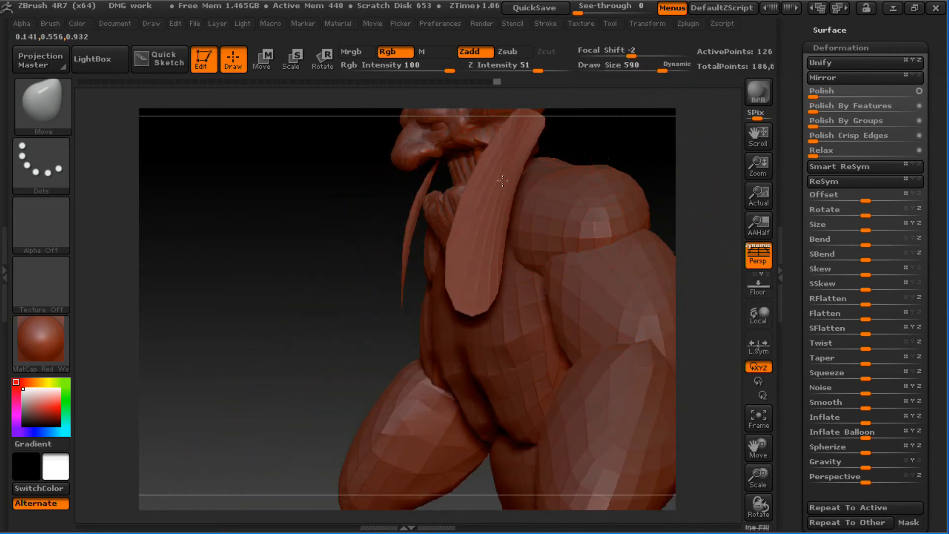
mouse_move(522, 140)
mouse_down()
mouse_move(512, 144)
mouse_move(538, 131)
mouse_up()
drag(470, 269, 498, 225)
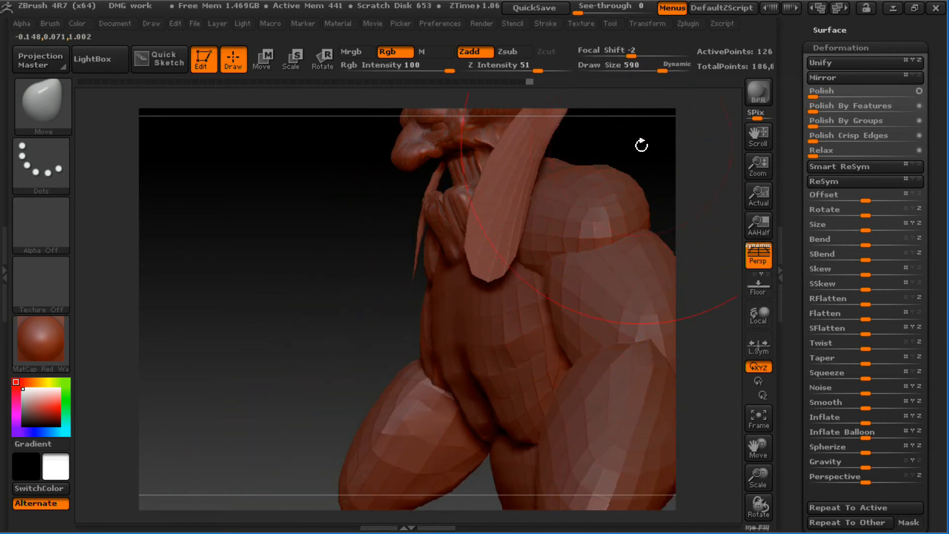
drag(692, 149, 628, 154)
mouse_move(519, 160)
mouse_down()
mouse_move(534, 176)
mouse_move(604, 193)
mouse_move(595, 190)
mouse_up()
- Pull the upper ends of the strap-like plates outward over the shoulders with the SnakeHook brush at draw size 302
key(b)
key(s)
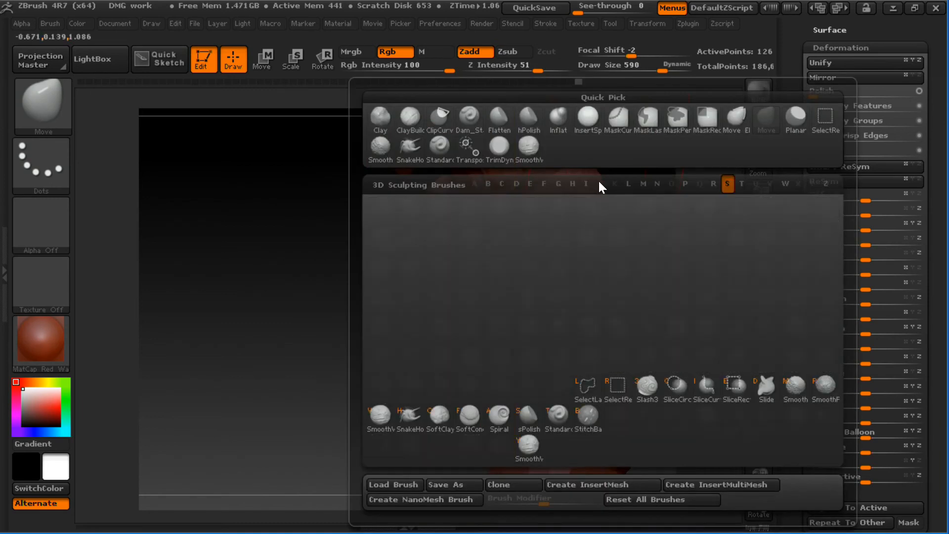
key(h)
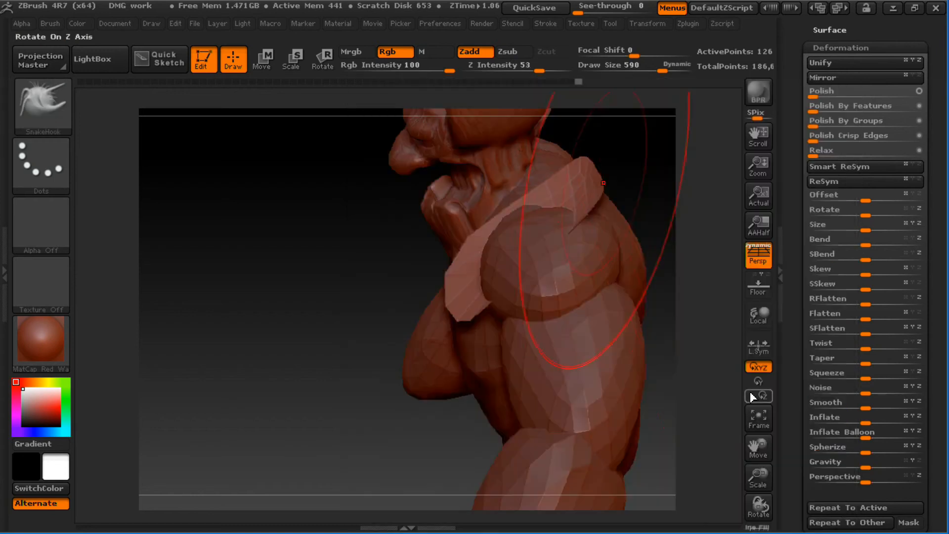
mouse_move(535, 230)
mouse_down()
mouse_move(503, 203)
mouse_move(511, 201)
mouse_move(495, 201)
mouse_up()
key(s)
key(s)
drag(570, 161, 589, 183)
drag(581, 179, 607, 204)
drag(573, 163, 614, 237)
drag(575, 164, 620, 212)
mouse_move(630, 150)
mouse_down()
mouse_move(719, 157)
mouse_move(694, 249)
mouse_move(684, 180)
mouse_move(661, 160)
mouse_up()
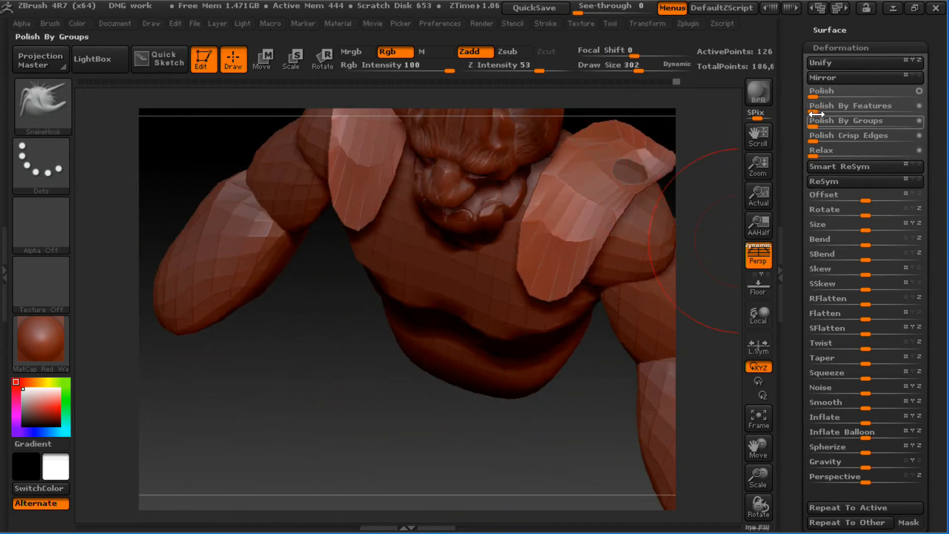
- Smooth the reshaped shoulder plates with the Polish By Features and Polish deformations
drag(816, 111, 842, 109)
drag(712, 154, 722, 176)
drag(816, 96, 839, 98)
mouse_move(693, 153)
mouse_down()
mouse_move(708, 139)
mouse_move(636, 243)
mouse_move(649, 210)
mouse_move(618, 198)
mouse_up()
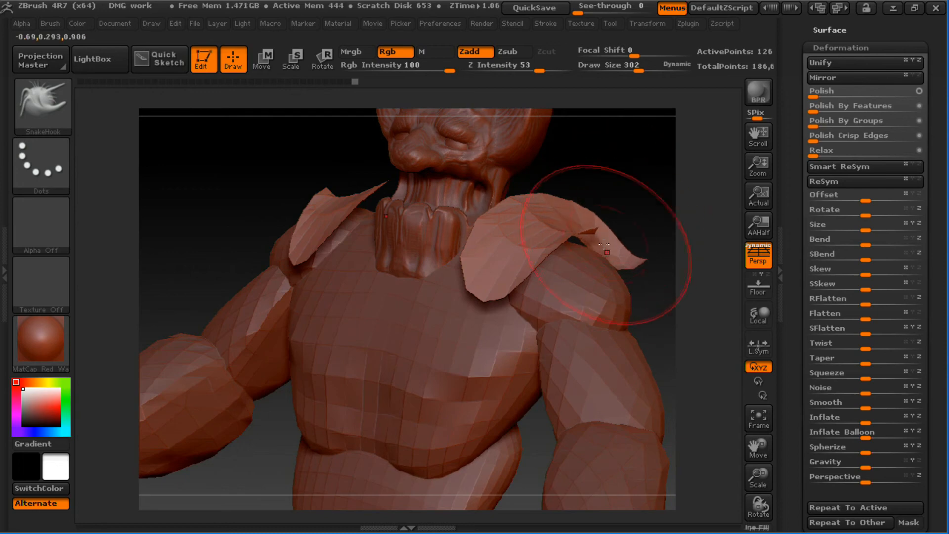
drag(675, 177, 636, 212)
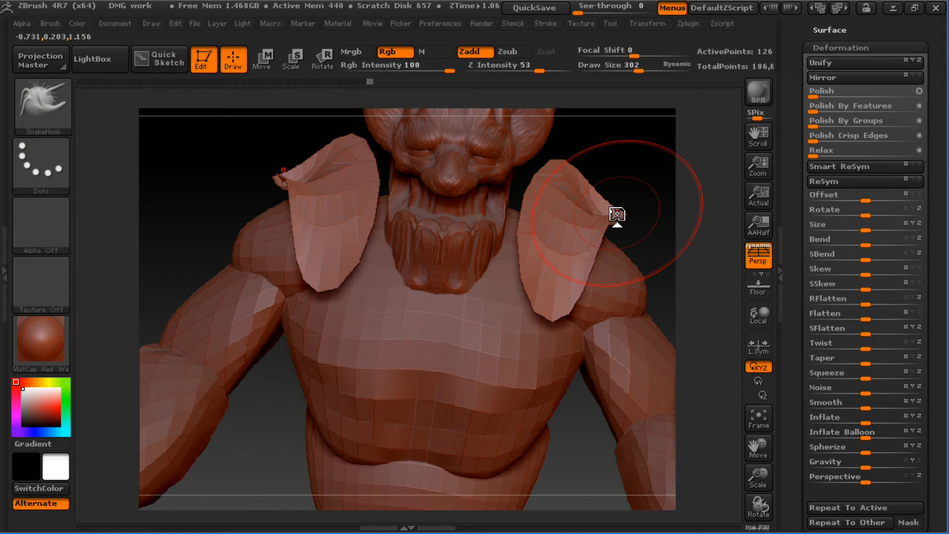
- Open the EdgeLoop geometry settings that hold the Panel Loops options
drag(941, 60, 942, 159)
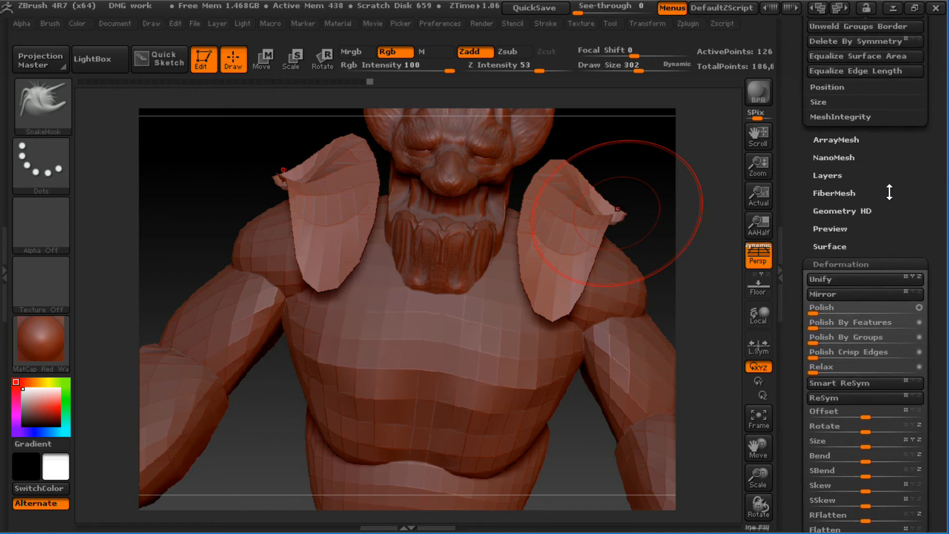
drag(889, 192, 884, 347)
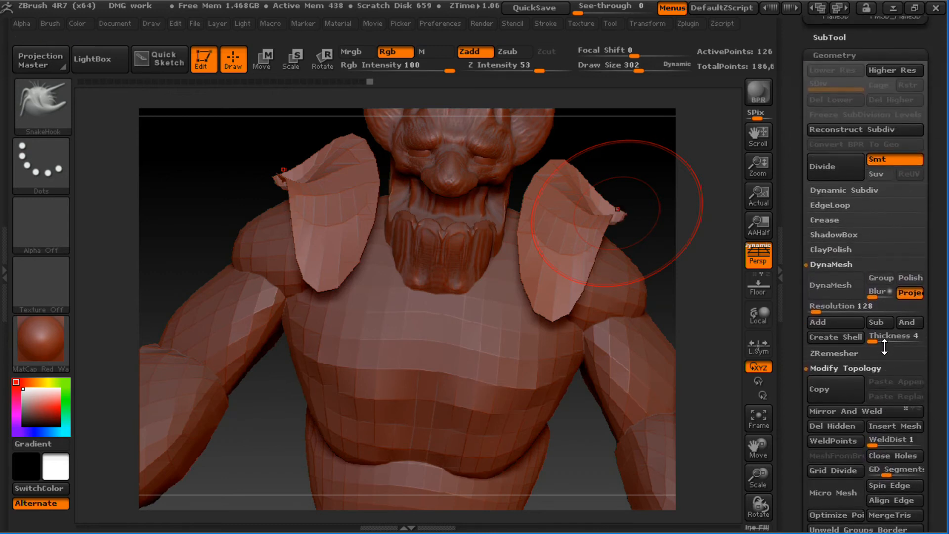
click(840, 208)
drag(936, 227, 922, 154)
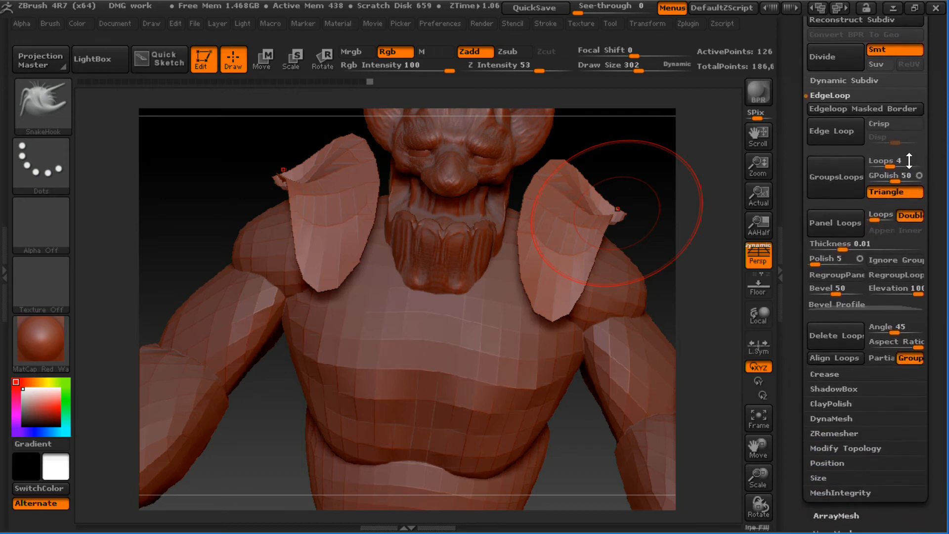
click(844, 208)
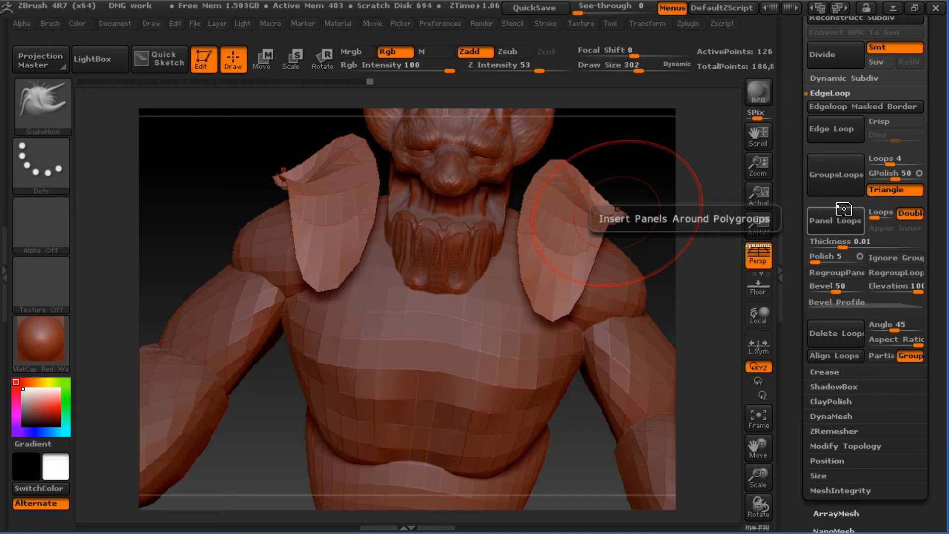
- Flatten the shoulder plates into rounded discs with stronger Polish and Polish By Features deformations
drag(926, 367, 932, 225)
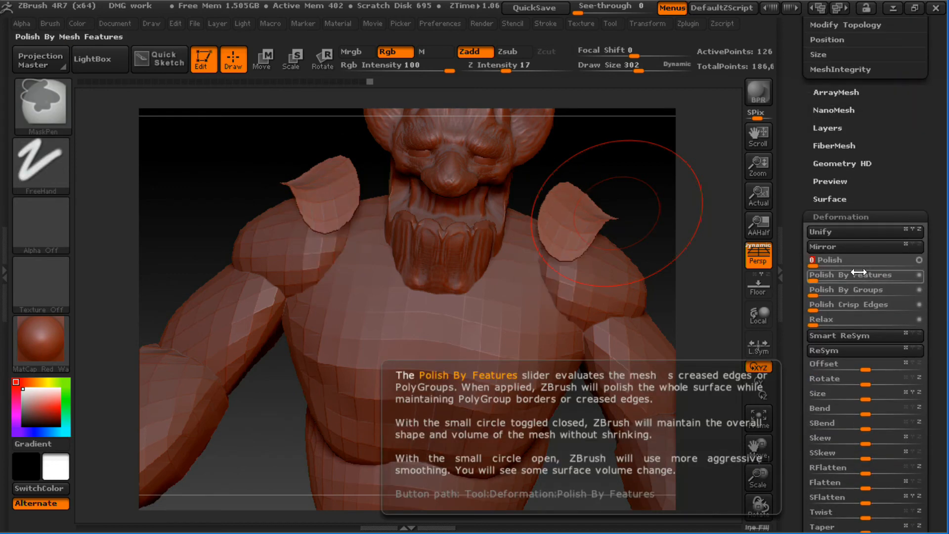
drag(817, 283, 876, 278)
click(846, 283)
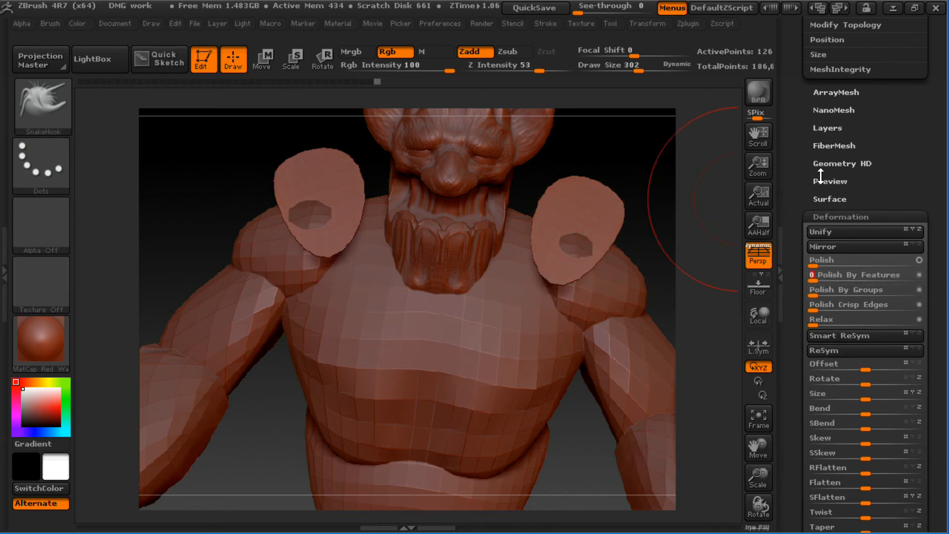
- Insert panel loops around the rounded shoulder plates with a thickness of 0.01
drag(821, 176, 881, 266)
drag(667, 241, 795, 188)
drag(705, 304, 643, 237)
click(835, 154)
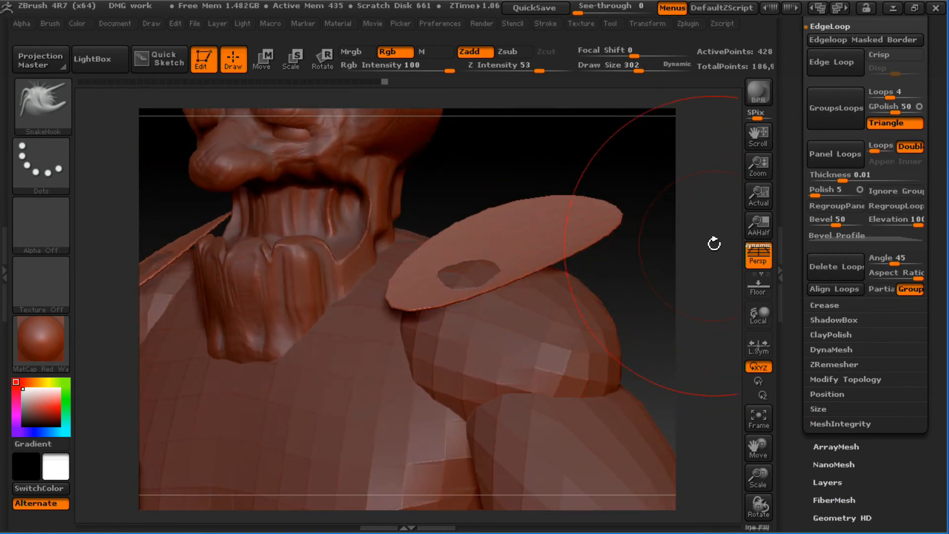
- Examine the panelled edge of the shoulder plate up close and set the brush draw size to 5
alt+drag(669, 283, 695, 356)
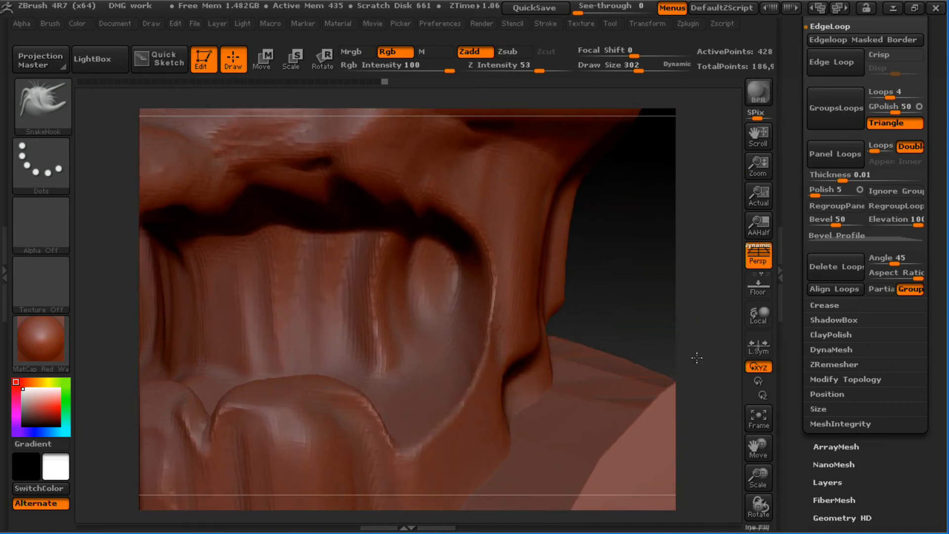
mouse_move(710, 455)
alt+mouse_down()
mouse_move(678, 409)
mouse_move(494, 250)
alt+mouse_up()
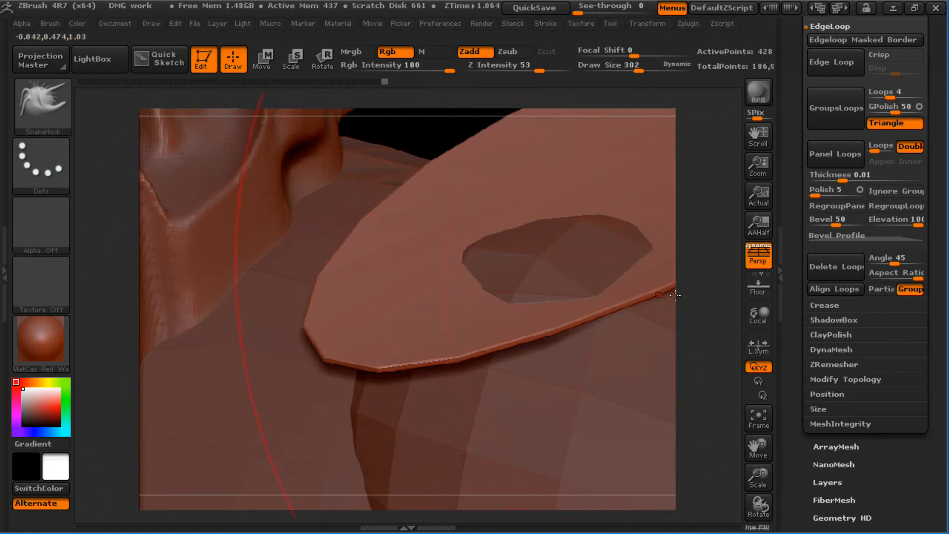
mouse_move(675, 296)
mouse_down()
mouse_move(699, 257)
mouse_move(691, 218)
mouse_move(684, 333)
mouse_move(698, 270)
mouse_move(712, 335)
mouse_move(479, 229)
mouse_move(504, 307)
mouse_move(493, 307)
mouse_up()
mouse_move(711, 291)
mouse_down()
mouse_move(716, 313)
mouse_move(449, 208)
mouse_move(282, 95)
mouse_move(566, 193)
mouse_up()
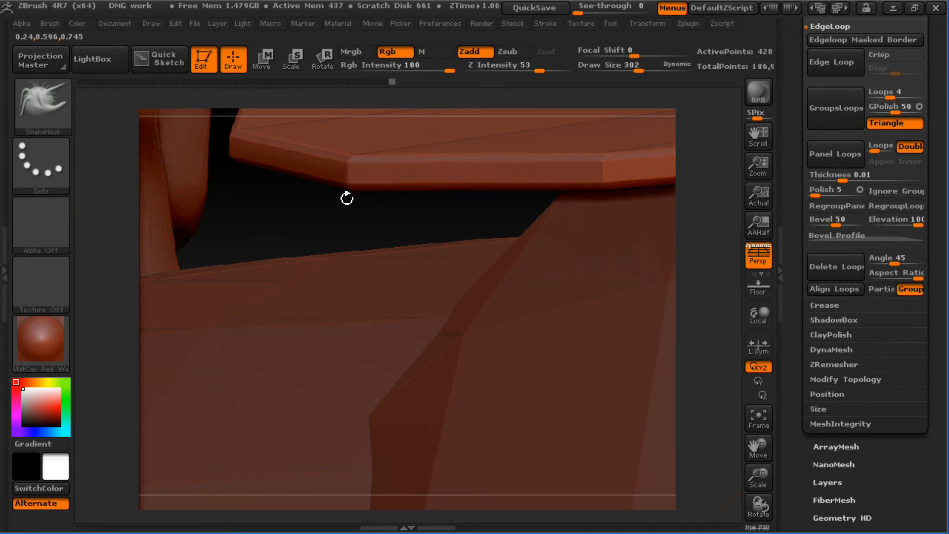
drag(333, 221, 401, 218)
text(s5)
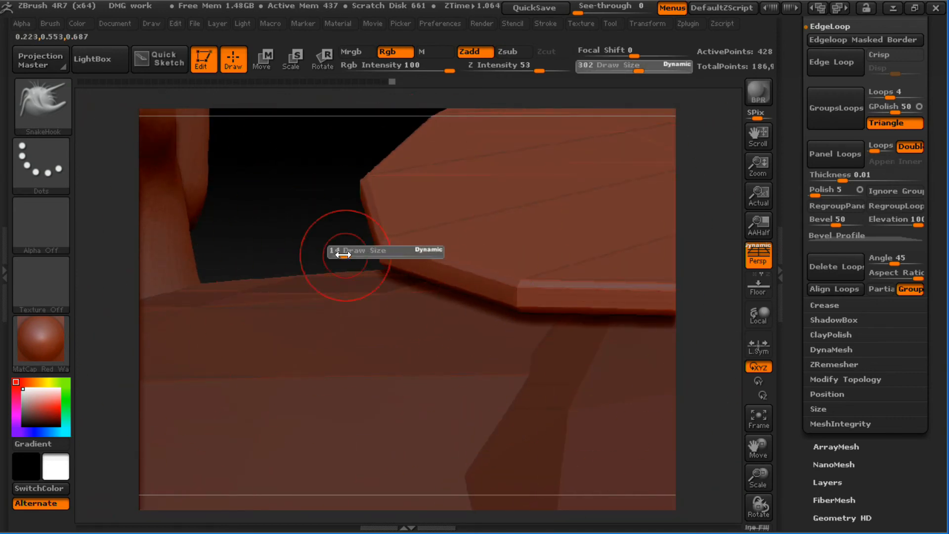
key(Return)
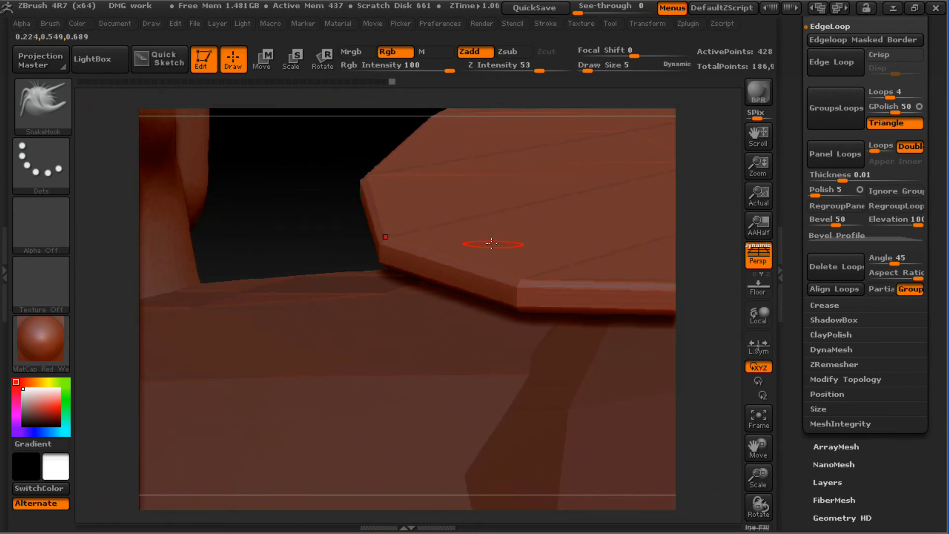
- Undo the last brush stroke on the plate and frame the model to bring the shoulder back into view
key(ctrl+z)
drag(688, 300, 577, 268)
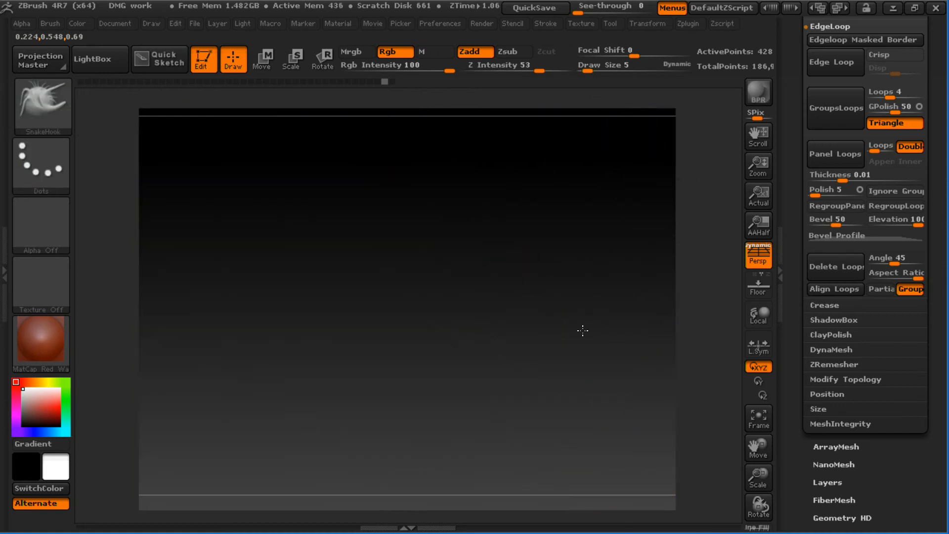
drag(583, 331, 685, 314)
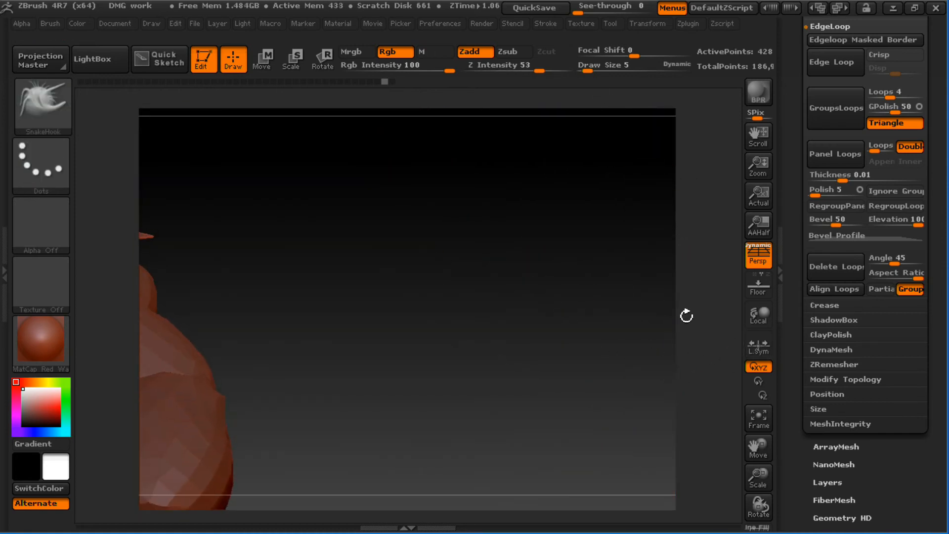
click(758, 420)
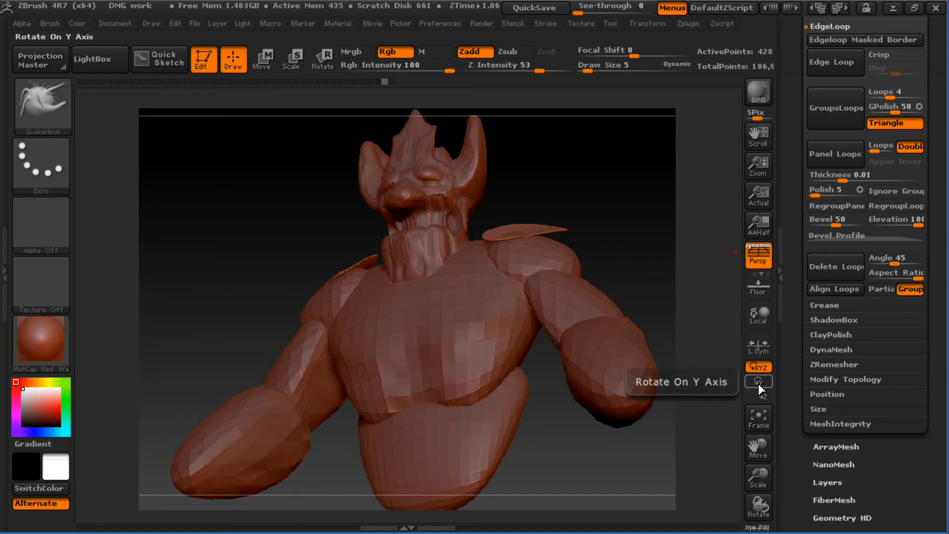
mouse_move(591, 252)
mouse_down()
mouse_move(568, 279)
mouse_move(597, 255)
mouse_up()
alt+drag(641, 232, 646, 211)
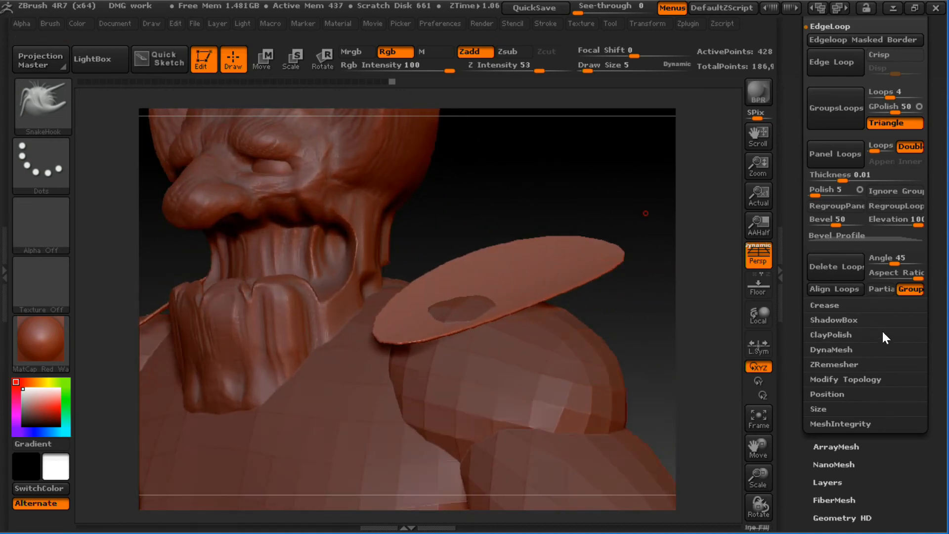
- Undo the thin panel loops and insert them again with a thickness of 0.15625
key(ctrl+z)
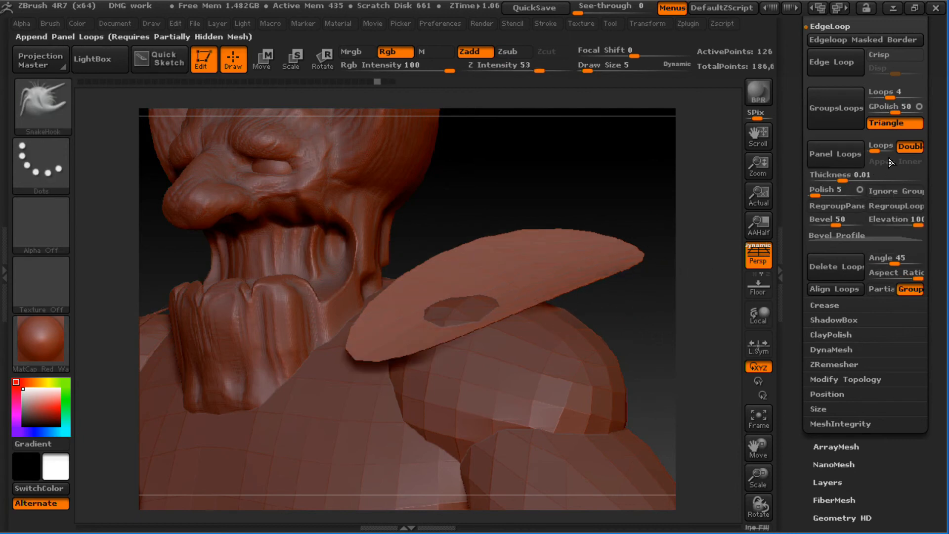
drag(841, 179, 847, 180)
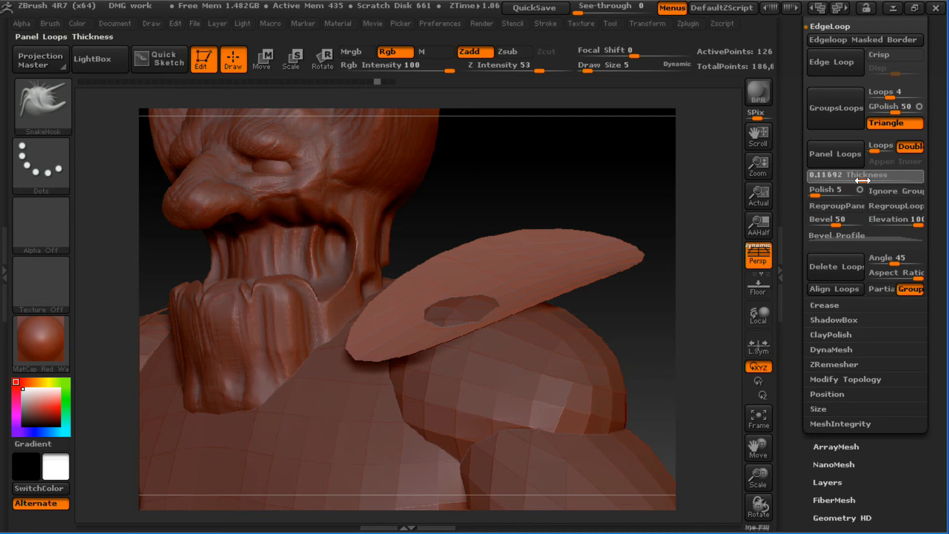
drag(863, 180, 866, 181)
click(848, 154)
mouse_move(635, 291)
mouse_down()
mouse_move(665, 279)
mouse_move(630, 275)
mouse_up()
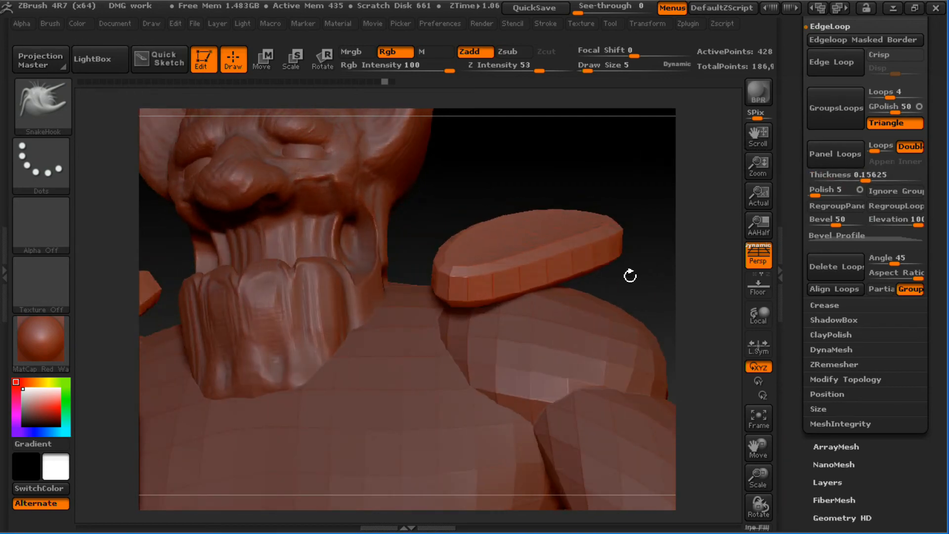
- Display the polygroup wireframe and compare the shoulder plate without and with the panel loops
mouse_move(681, 236)
mouse_down()
mouse_move(688, 282)
mouse_move(716, 314)
mouse_move(502, 309)
mouse_move(669, 298)
mouse_up()
key(shift)
key(shift+f)
key(ctrl+z)
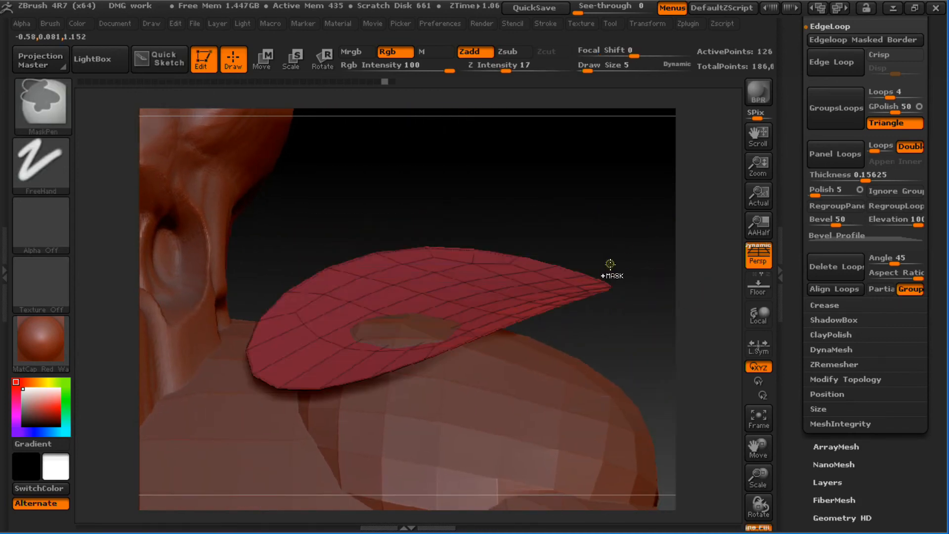
key(ctrl+shift+z)
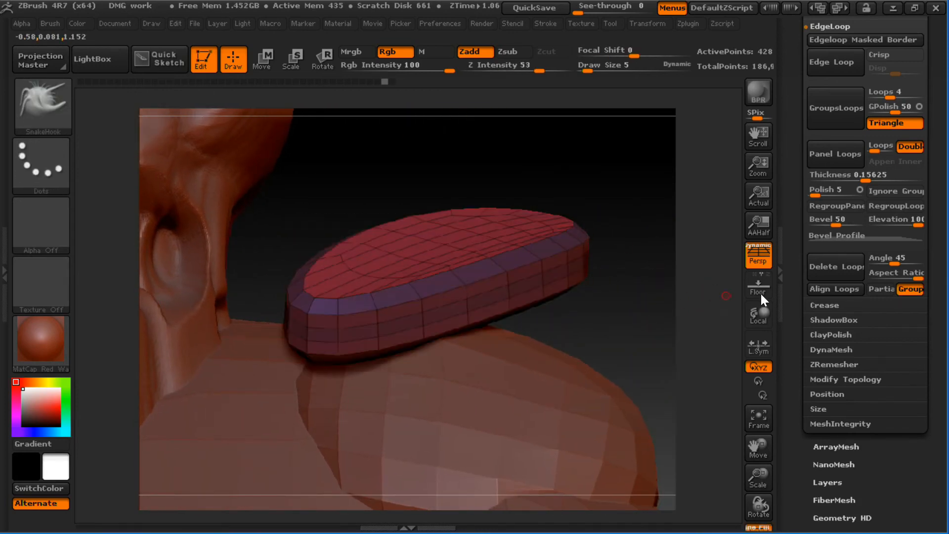
- Reshape the bevel profile into a central peak at about H 0.53, V 0.76 and try it on new panel loops
click(860, 236)
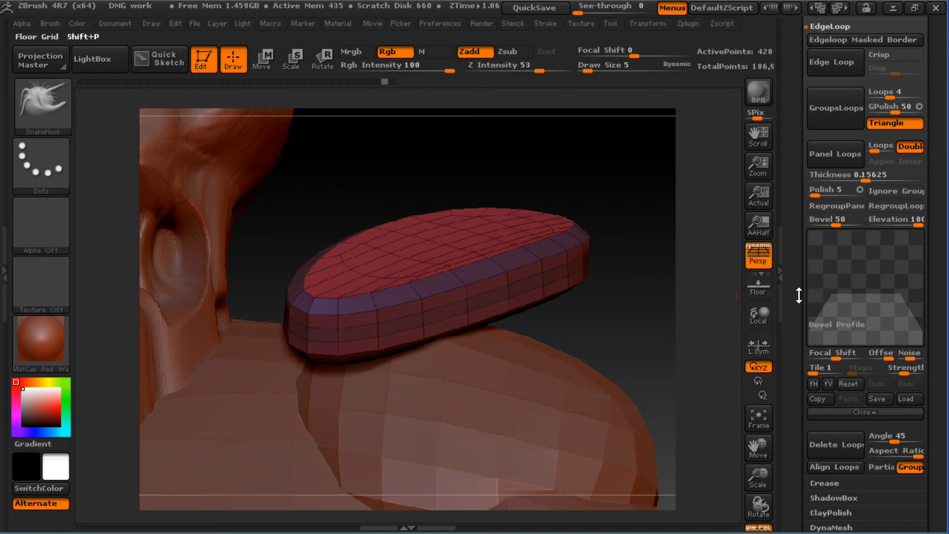
drag(837, 295, 870, 266)
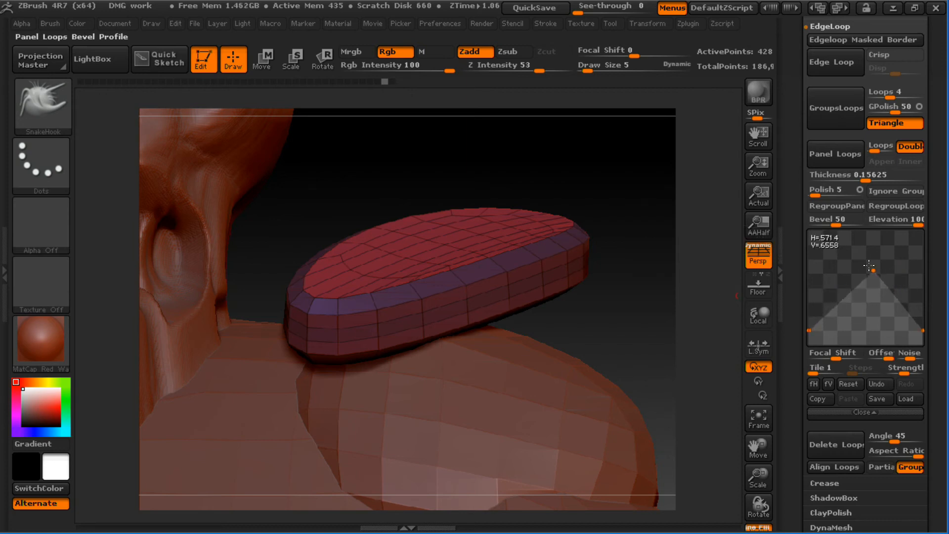
key(ctrl+z)
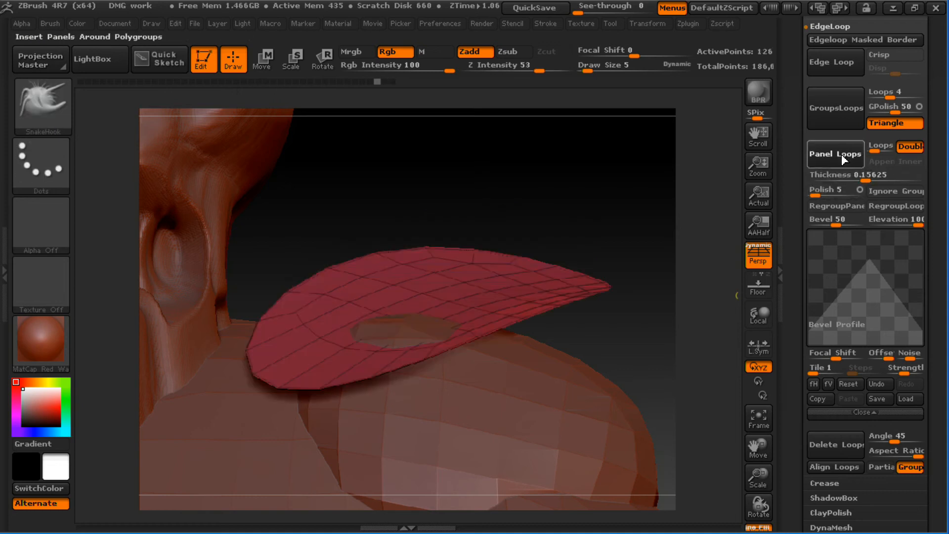
click(836, 157)
drag(666, 309, 652, 295)
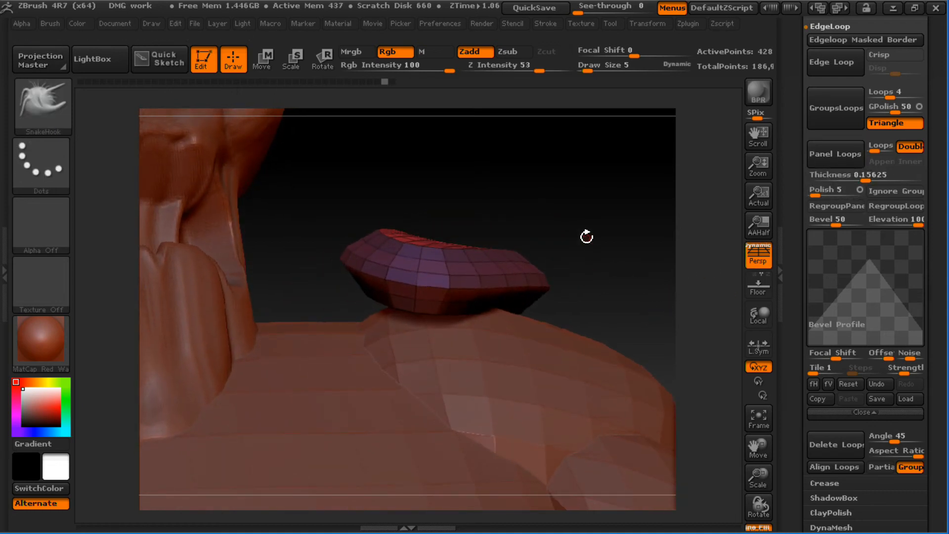
key(ctrl+z)
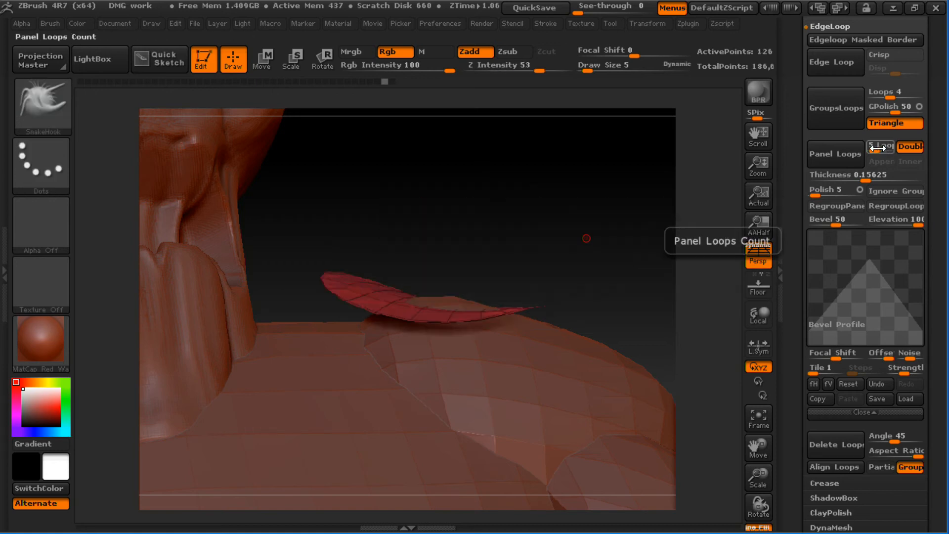
- Set the panel loops count to 1 and try the panel loops on the shoulder plates with it
drag(875, 150, 871, 154)
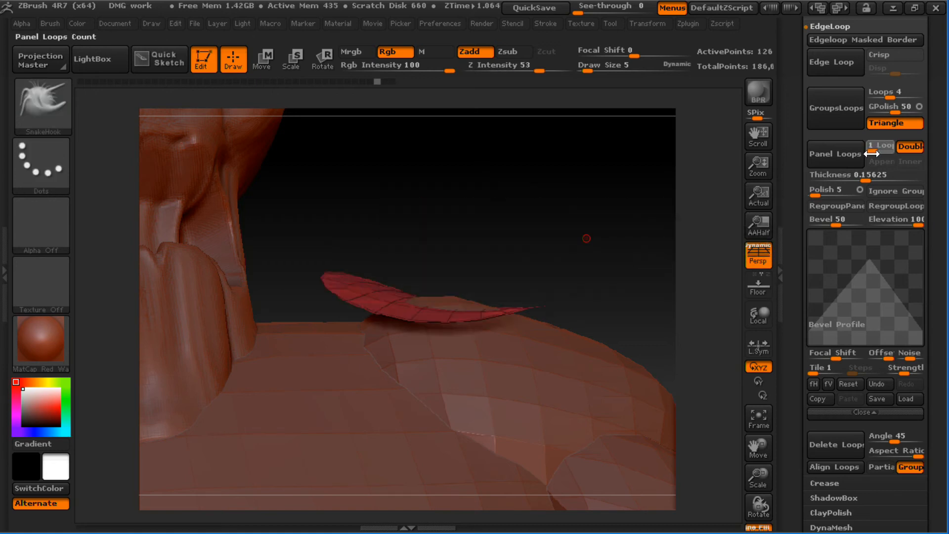
drag(668, 214, 595, 246)
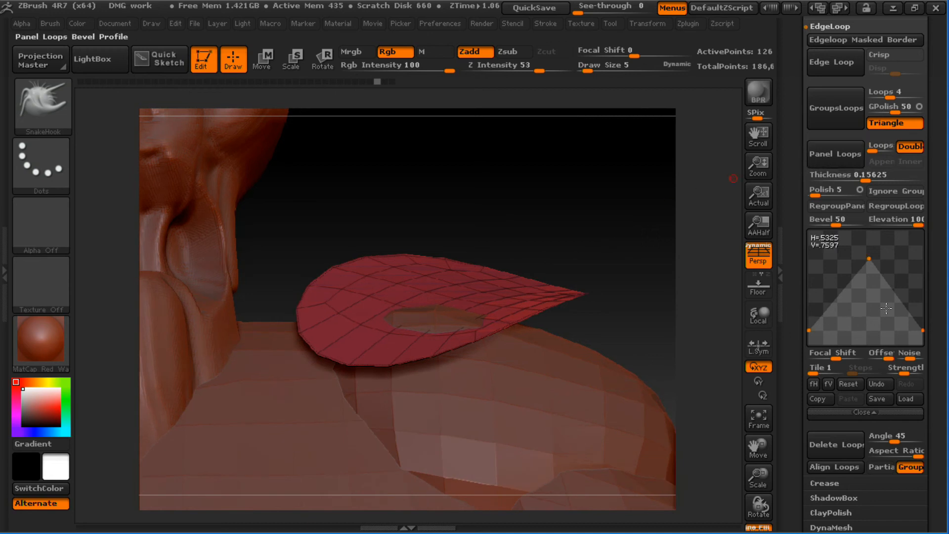
click(840, 153)
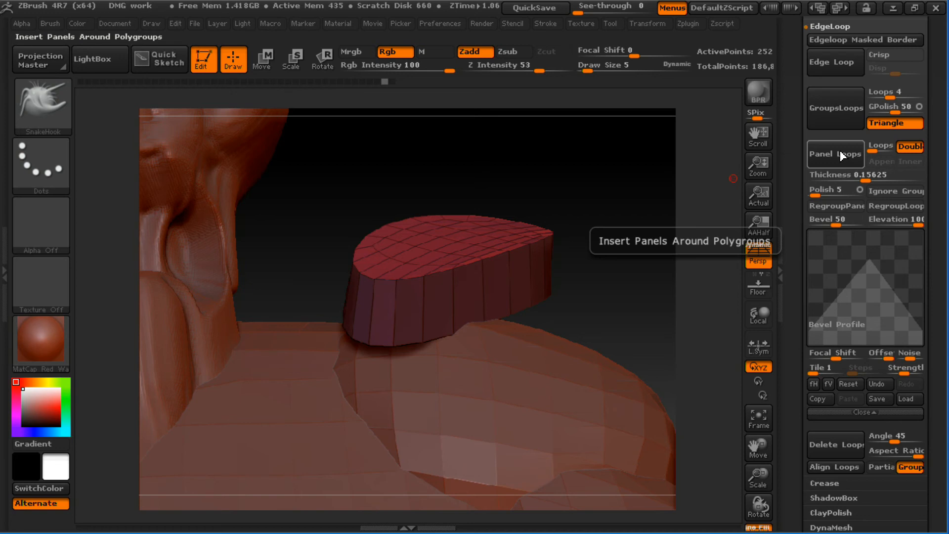
key(ctrl+z)
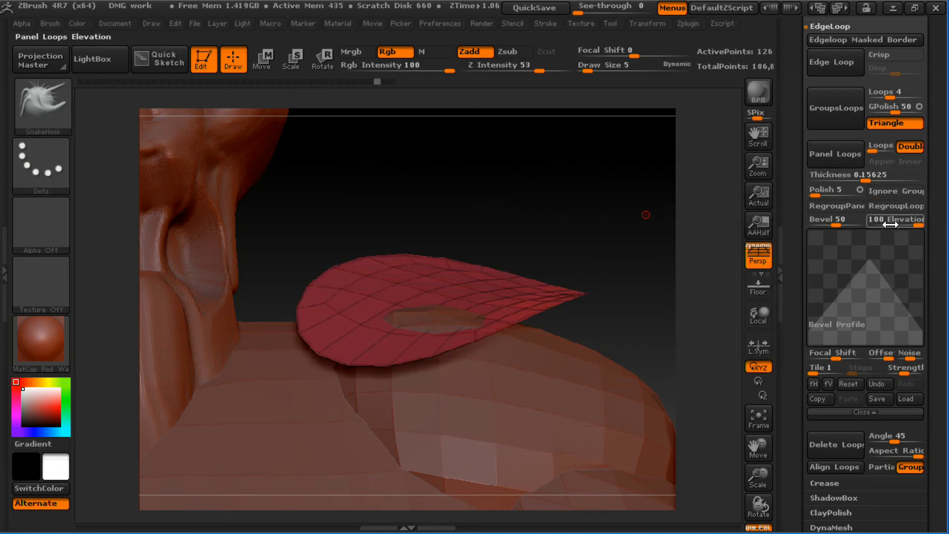
- Set the panel loops count to 5, round the bevel profile's peak at about H 0.53, V 0.51, insert the loops and hide the wireframe
drag(874, 152, 876, 152)
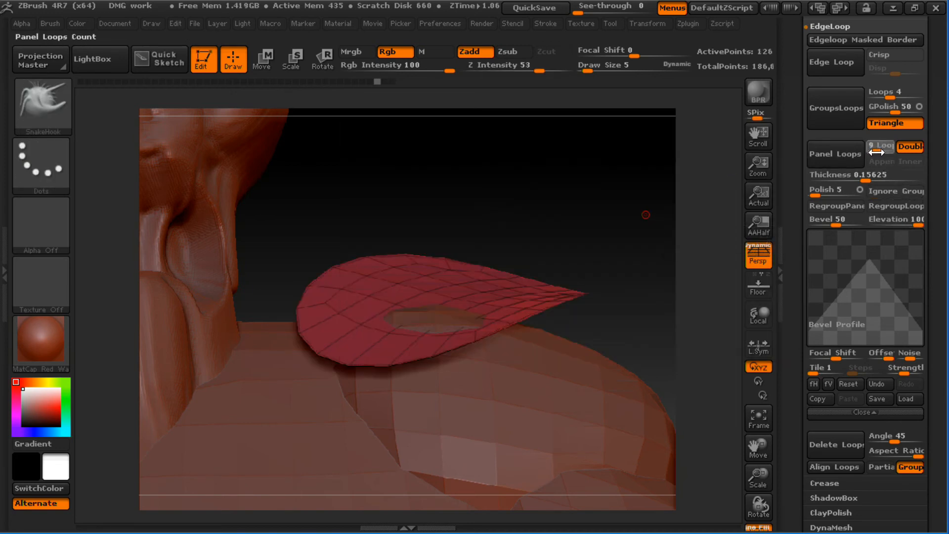
click(875, 151)
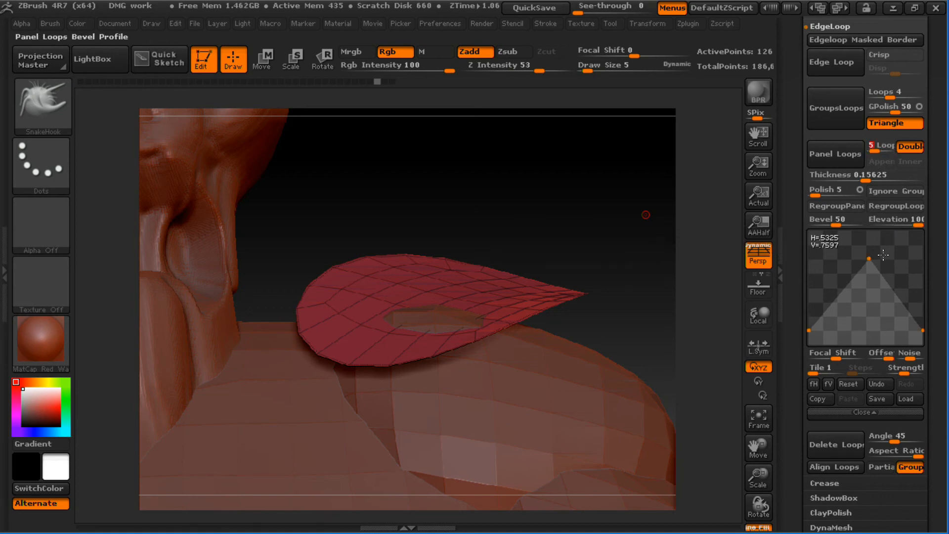
drag(871, 260, 933, 253)
drag(876, 279, 870, 286)
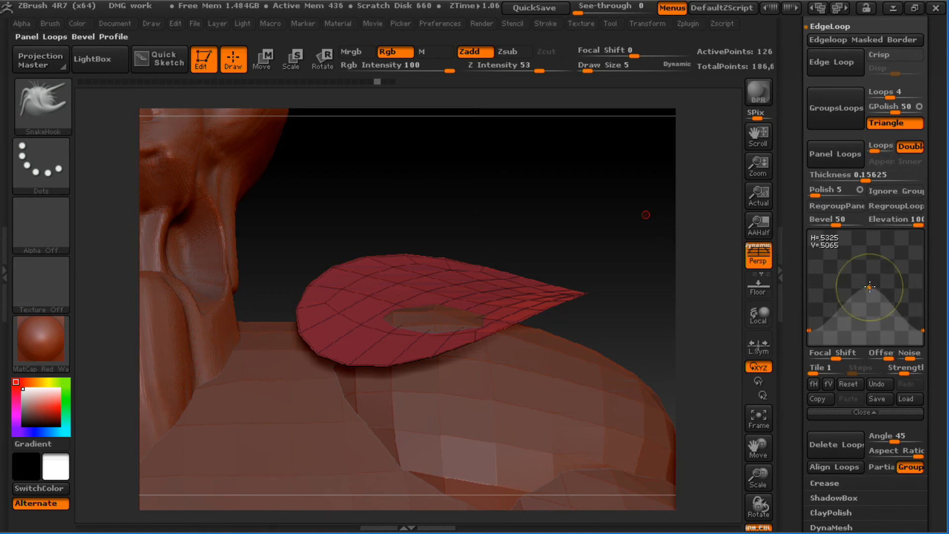
click(838, 154)
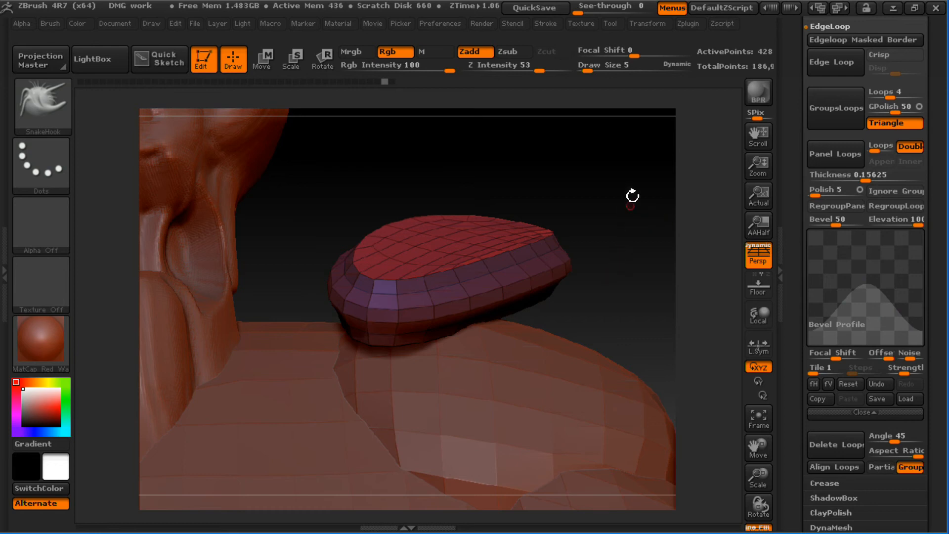
mouse_move(633, 196)
mouse_down()
mouse_move(615, 216)
mouse_move(589, 205)
mouse_move(491, 254)
mouse_move(619, 221)
mouse_up()
key(shift+f)
- Mould the shoulder plates over the shoulders with the Move brush at draw size 318
key(s)
drag(358, 249, 386, 242)
mouse_move(324, 256)
shift+mouse_down()
mouse_move(346, 234)
mouse_move(393, 226)
mouse_move(291, 247)
shift+mouse_up()
key(ctrl+z)
drag(479, 241, 313, 280)
right_drag(313, 280, 346, 273)
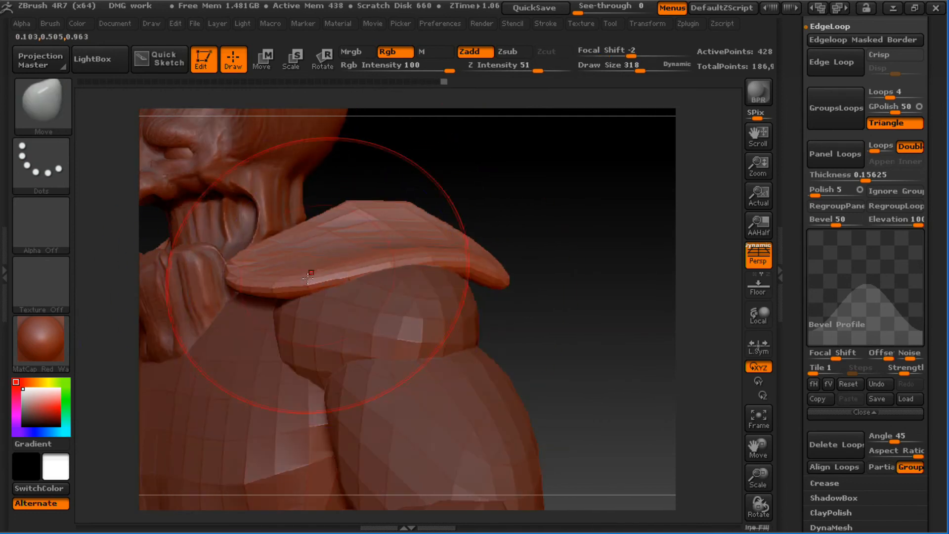
shift+drag(313, 272, 267, 275)
drag(425, 257, 421, 239)
drag(514, 242, 588, 258)
drag(391, 278, 401, 302)
drag(468, 214, 447, 349)
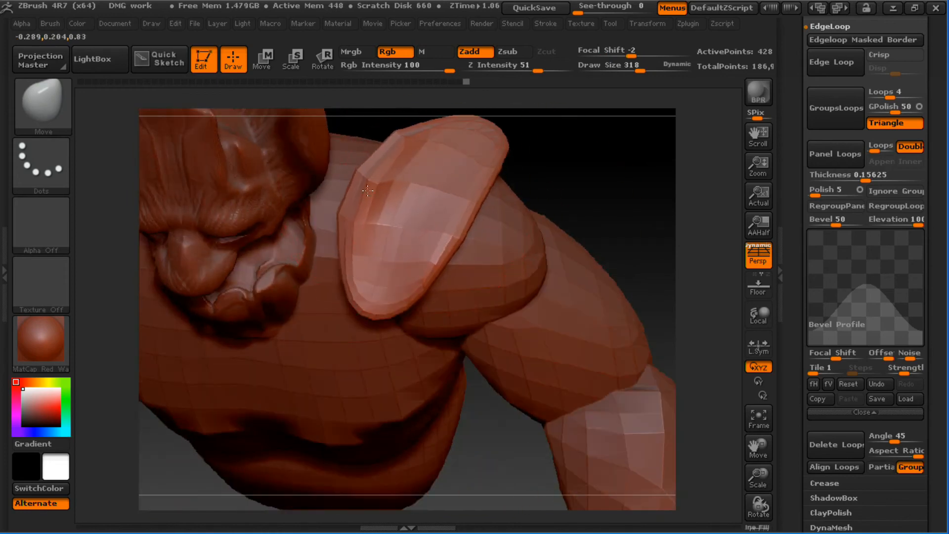
- Reshape the plates' front inner edges and pull their back edges down into tapered points over the shoulder blades
mouse_move(412, 190)
mouse_down()
mouse_move(386, 169)
mouse_move(366, 173)
mouse_move(378, 198)
mouse_up()
mouse_move(581, 232)
mouse_down()
mouse_move(579, 248)
mouse_move(557, 245)
mouse_move(555, 264)
mouse_up()
shift+drag(386, 257, 437, 190)
mouse_move(532, 180)
mouse_down()
mouse_move(492, 163)
mouse_move(600, 123)
mouse_up()
mouse_move(674, 169)
mouse_down()
mouse_move(670, 250)
mouse_move(551, 254)
mouse_move(483, 357)
mouse_up()
mouse_move(395, 348)
mouse_down()
mouse_move(317, 353)
mouse_move(412, 360)
mouse_move(418, 374)
mouse_up()
drag(464, 321, 514, 305)
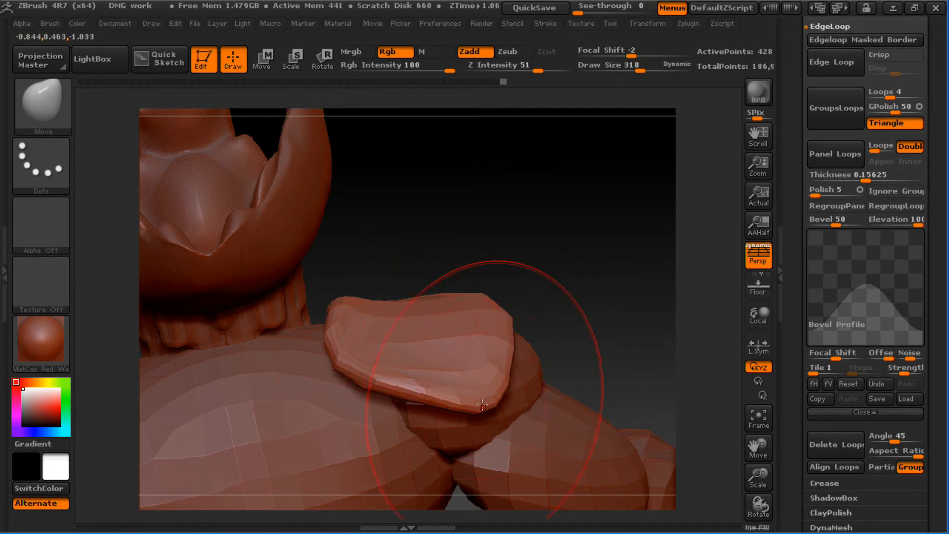
drag(485, 402, 410, 465)
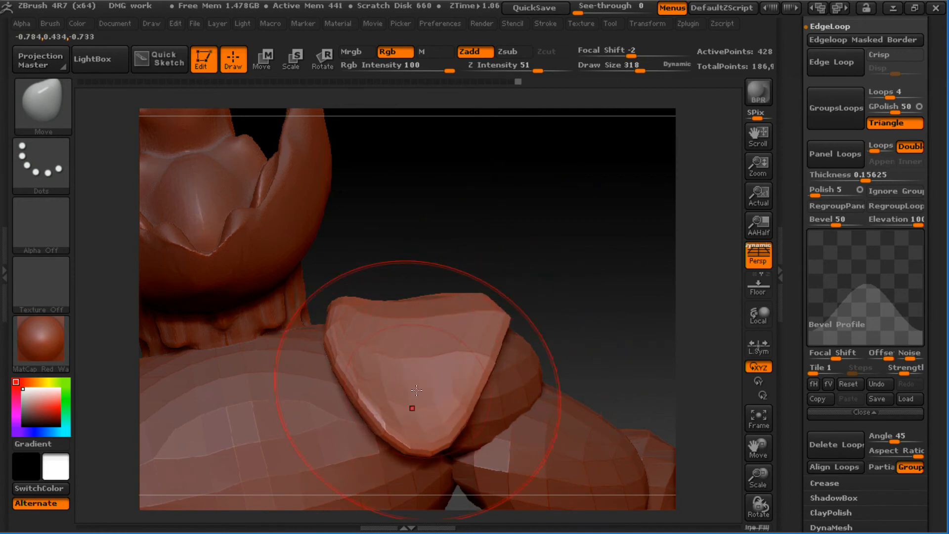
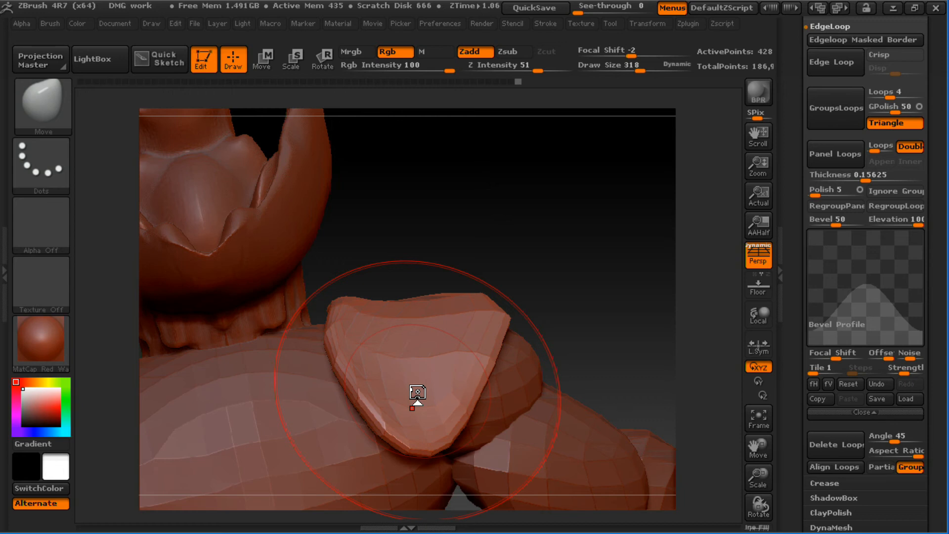
- Widen the back of the shoulder plates with the Move brush at draw size 622, extending the outer corners and the neck side
mouse_move(500, 321)
mouse_down()
mouse_move(525, 324)
mouse_move(532, 339)
mouse_up()
key(s)
drag(528, 343, 547, 351)
drag(505, 308, 503, 291)
mouse_move(371, 326)
mouse_down()
mouse_move(364, 315)
mouse_move(354, 326)
mouse_up()
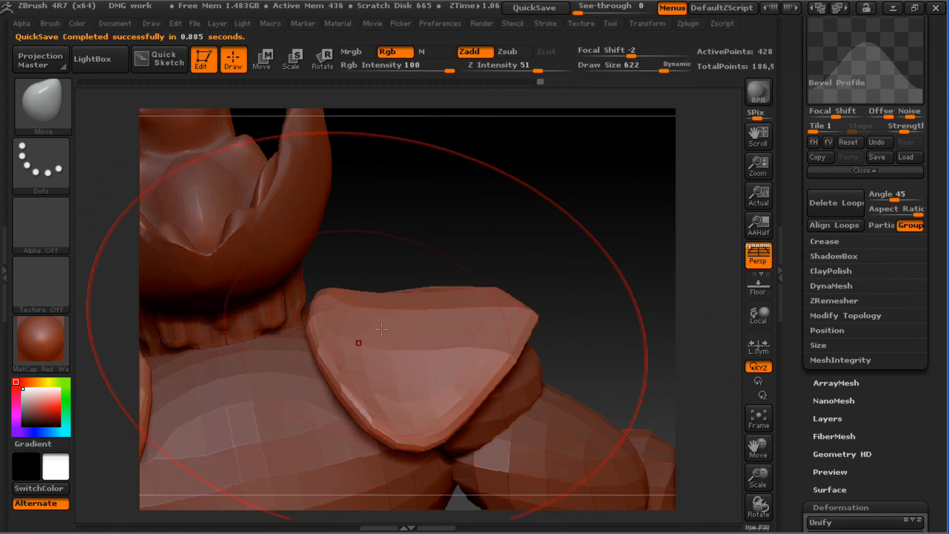
- Refine the shoulder plates from the front with the Move brush at draw sizes 393 and 287
mouse_move(530, 272)
mouse_down()
mouse_move(401, 310)
mouse_move(612, 203)
mouse_move(555, 255)
mouse_up()
key(s)
mouse_move(443, 269)
mouse_down()
mouse_move(429, 269)
mouse_move(416, 289)
mouse_move(448, 283)
mouse_move(441, 305)
mouse_up()
drag(456, 244, 465, 240)
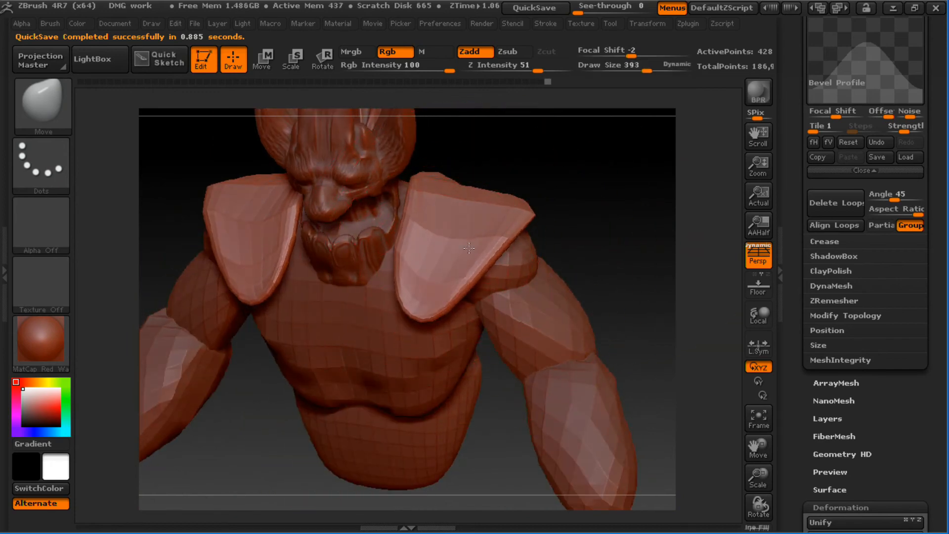
shift+drag(589, 161, 596, 146)
key(s)
drag(505, 239, 493, 239)
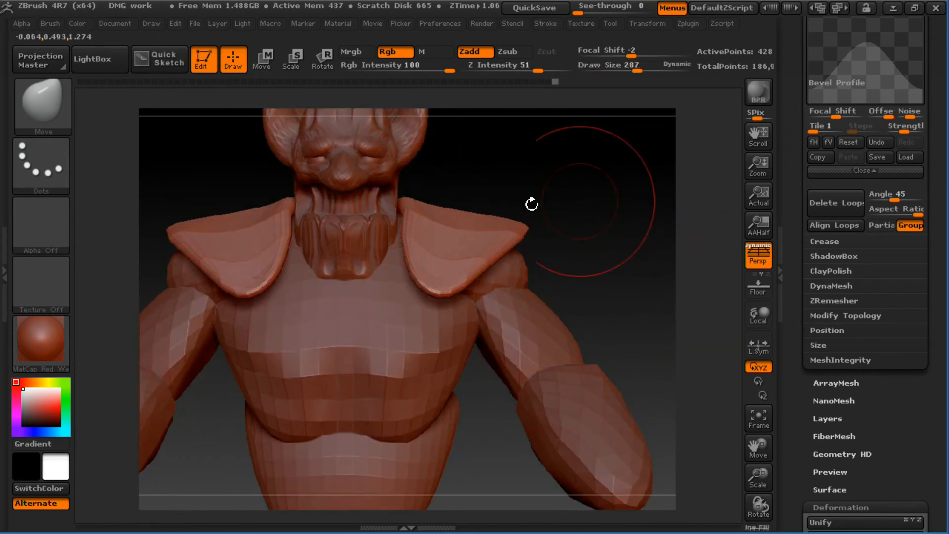
- Thicken the shoulder plates with an Inflate deformation of 36
drag(851, 407, 880, 273)
drag(942, 216, 939, 39)
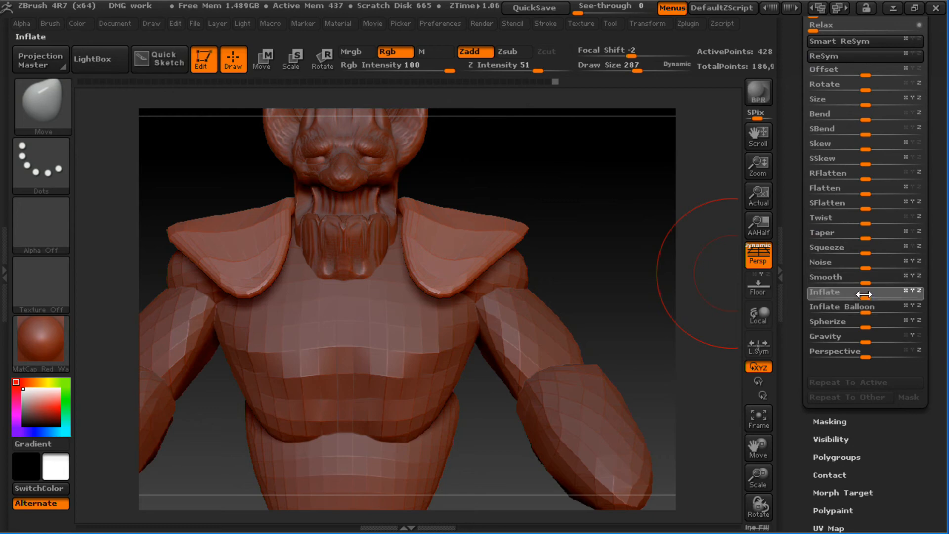
drag(866, 296, 885, 295)
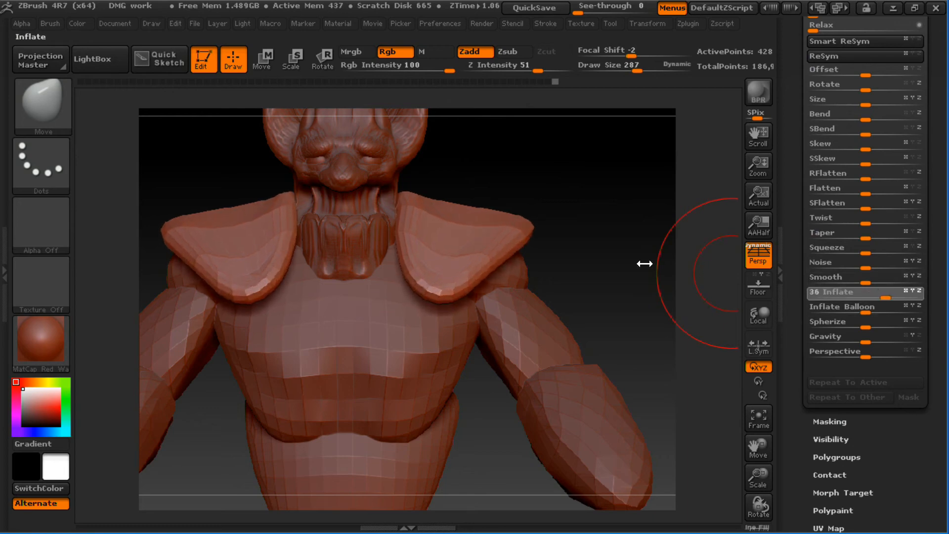
mouse_move(636, 262)
mouse_down()
mouse_move(606, 231)
mouse_move(628, 265)
mouse_up()
- Reduce the Move brush to draw size 217 and adjust the plates' upper edges beside the neck
key(bracketleft)
key(bracketleft)
key(bracketleft)
key(bracketleft)
key(bracketleft)
key(bracketleft)
key(bracketleft)
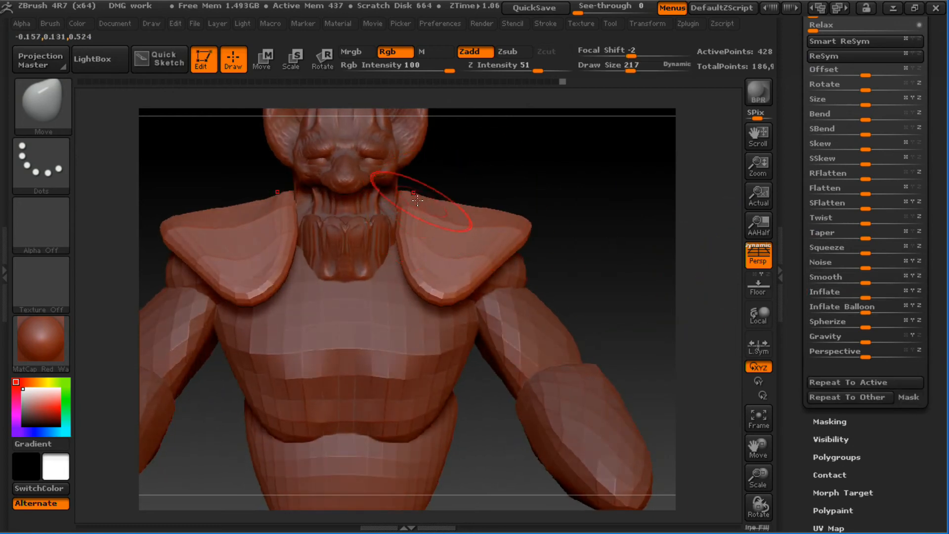
drag(455, 180, 420, 192)
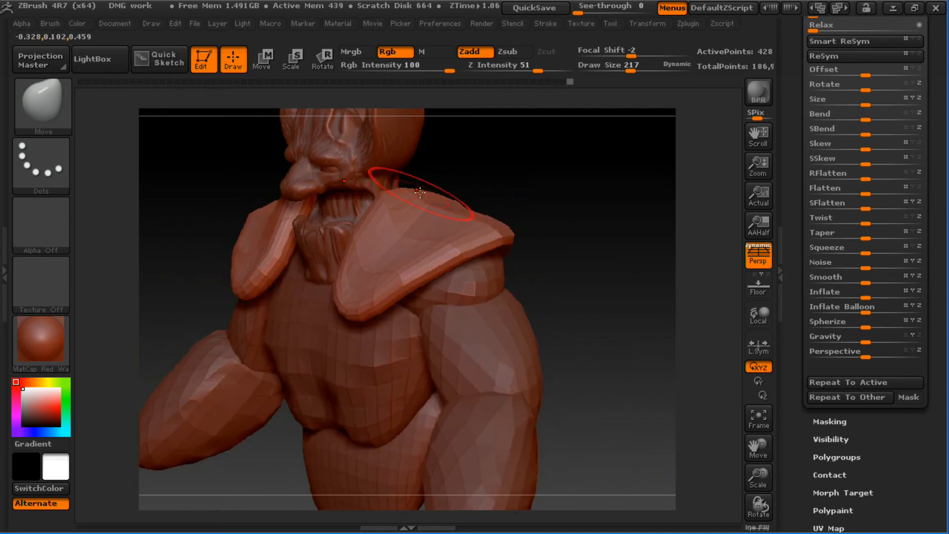
mouse_move(451, 165)
mouse_down()
mouse_move(419, 194)
mouse_move(304, 196)
mouse_move(318, 233)
mouse_up()
- Reshape the plates' lower back corners over the upper back with the Move brush at draw size 310
key(s)
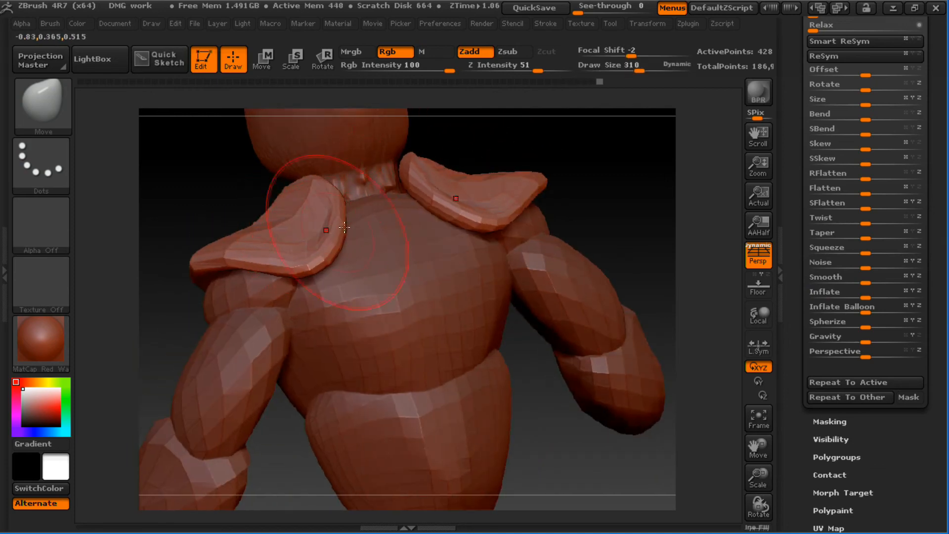
drag(588, 204, 593, 266)
drag(320, 251, 282, 322)
drag(309, 291, 302, 267)
drag(588, 203, 624, 236)
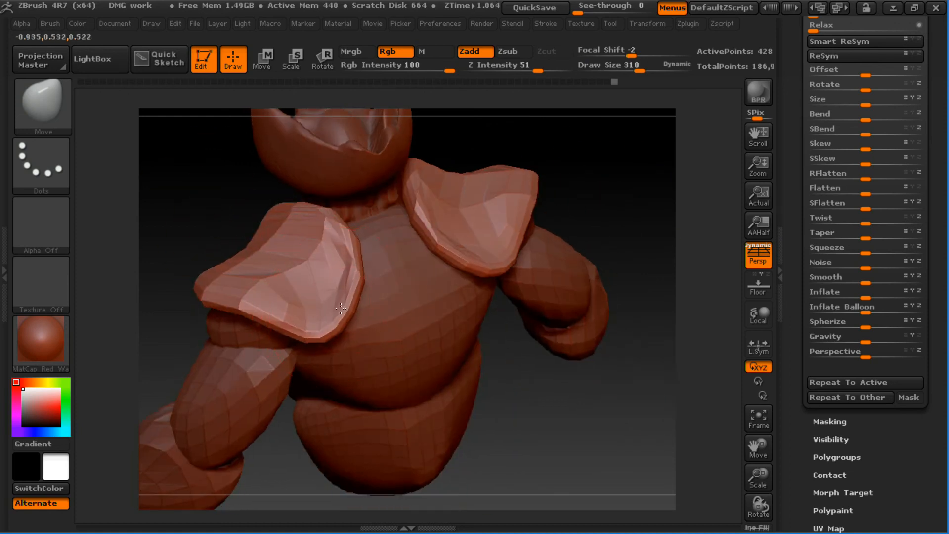
mouse_move(350, 305)
mouse_down()
mouse_move(331, 304)
mouse_move(307, 323)
mouse_up()
- Push the plates' inner edges into a collar shape around the neck with a smaller Move brush
key([)
drag(568, 193, 576, 237)
drag(425, 293, 402, 317)
key(s)
click(390, 252)
drag(390, 251, 425, 257)
drag(576, 218, 655, 220)
- Pull the plates' lower front tips down and inward across the chest with the Move brush at draw size 237
key(s)
click(416, 252)
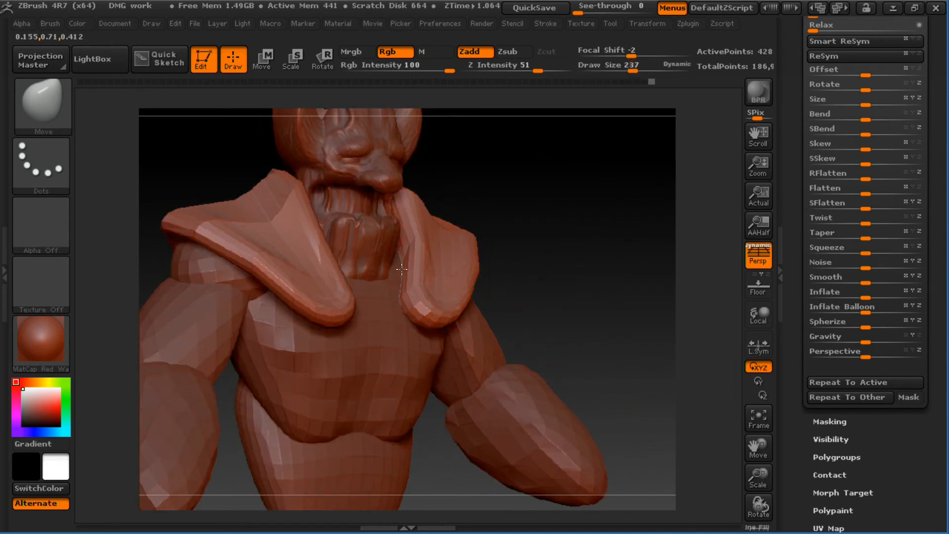
drag(531, 270, 497, 266)
drag(427, 316, 415, 326)
drag(559, 297, 517, 297)
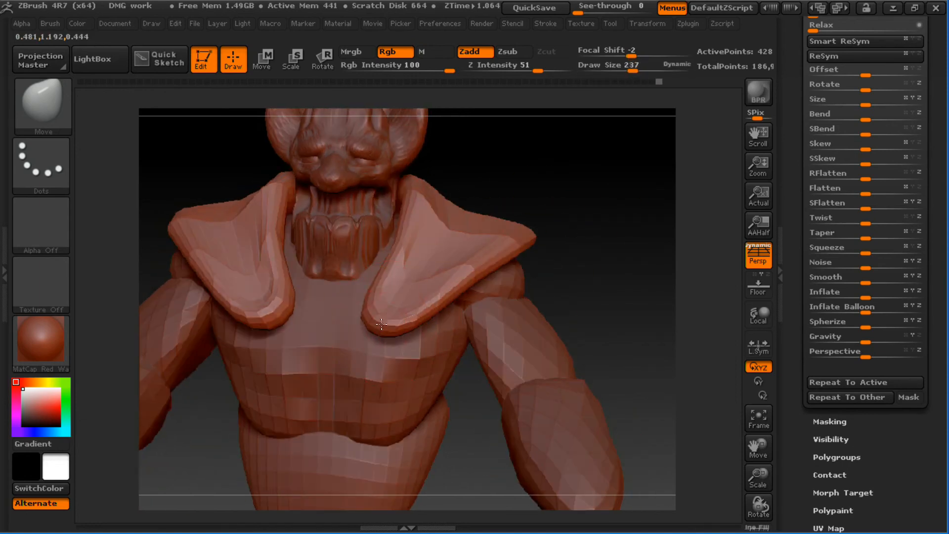
drag(413, 317, 401, 322)
drag(529, 198, 531, 238)
- Sharpen the inner corners of the plates' front tips with the Move brush at draw sizes 145 and 97
key(s)
click(364, 343)
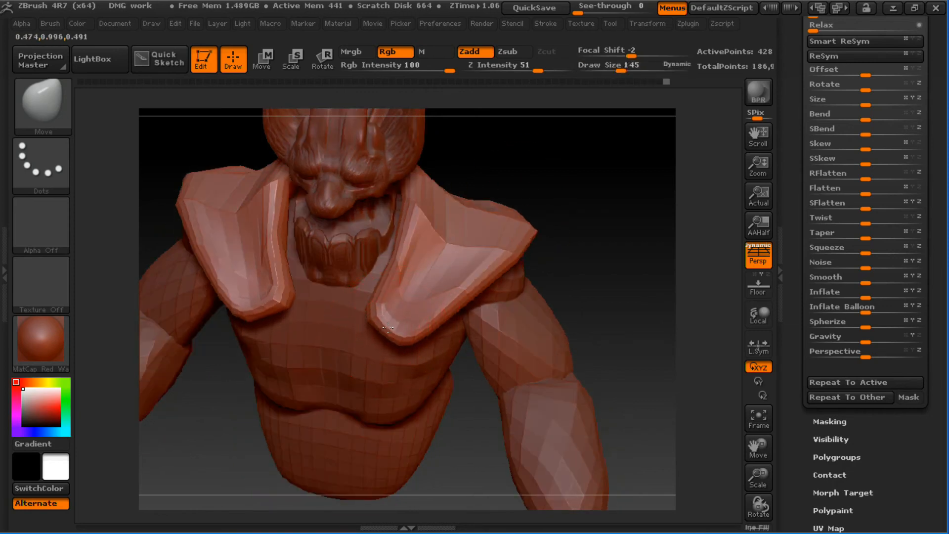
mouse_move(375, 334)
mouse_down()
mouse_move(372, 346)
mouse_move(405, 344)
mouse_move(400, 326)
mouse_move(355, 349)
mouse_up()
key(s)
key(s)
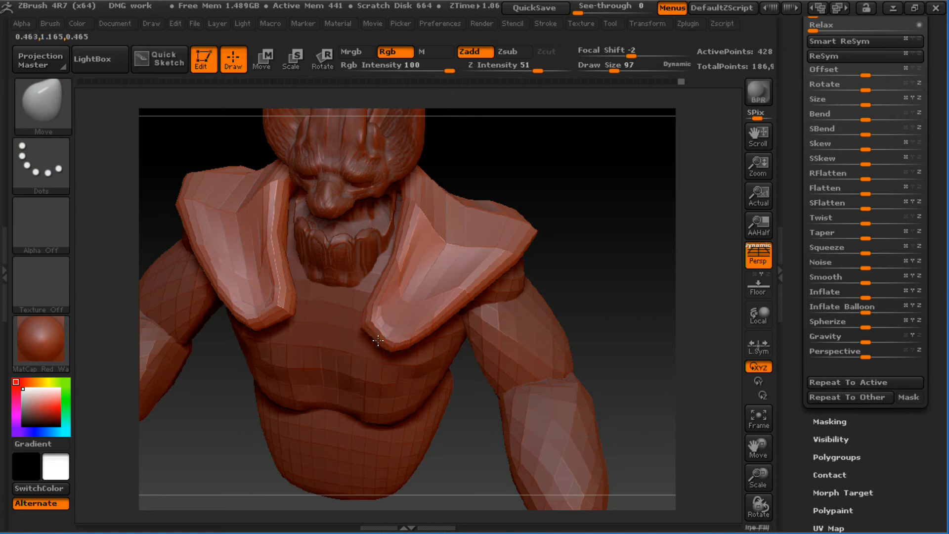
drag(378, 341, 380, 338)
- Fine-tune the plates' angular front tips with the Move brush at draw size 120
drag(587, 219, 609, 208)
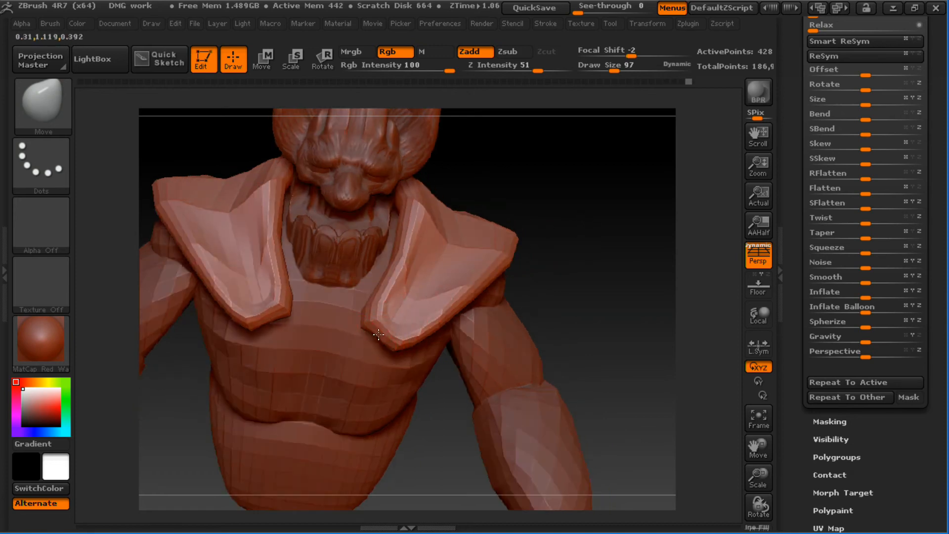
drag(550, 253, 529, 265)
key(s)
drag(389, 337, 393, 337)
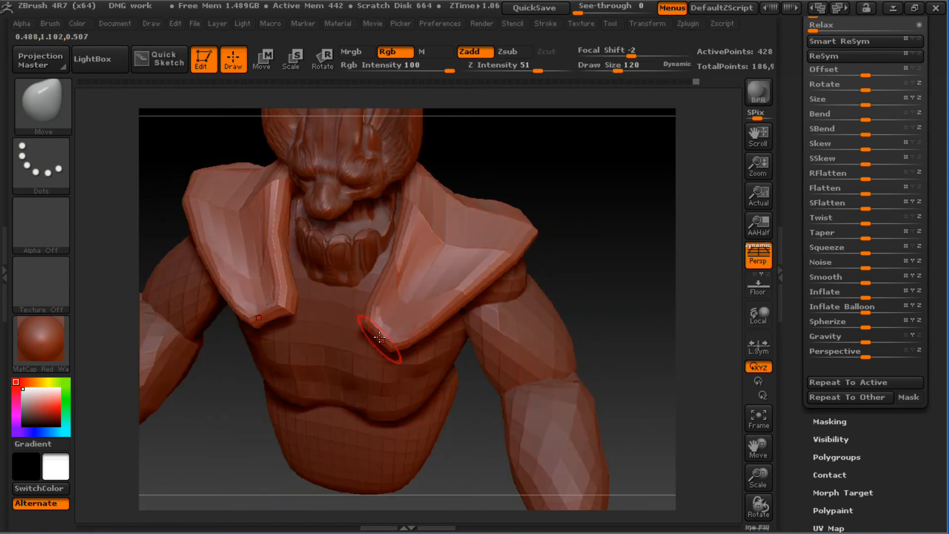
- Enlarge the brush to draw size 558 and examine the whole figure and the plates' polygroup wireframe
drag(597, 224, 552, 168)
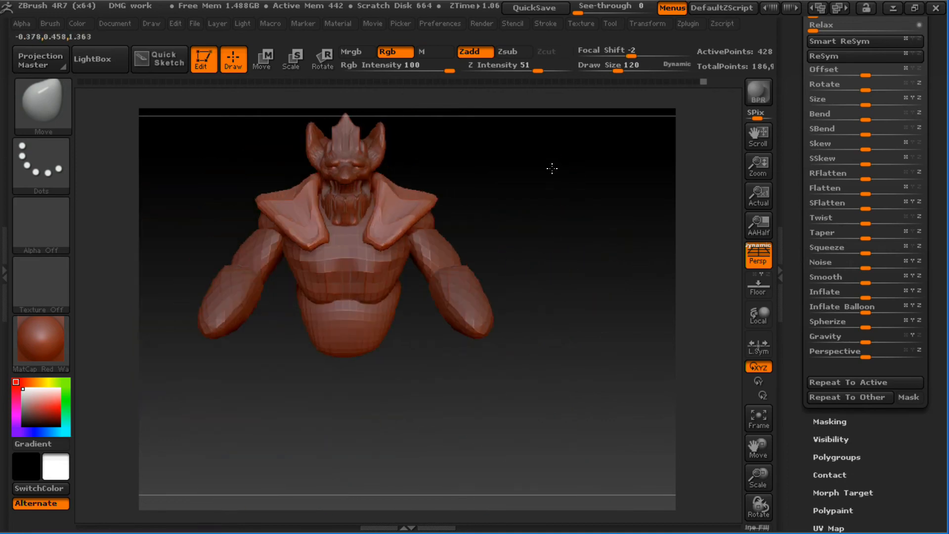
key(s)
mouse_move(442, 210)
mouse_down()
mouse_move(485, 214)
mouse_move(460, 206)
mouse_move(472, 237)
mouse_move(544, 197)
mouse_move(589, 207)
mouse_move(605, 191)
mouse_up()
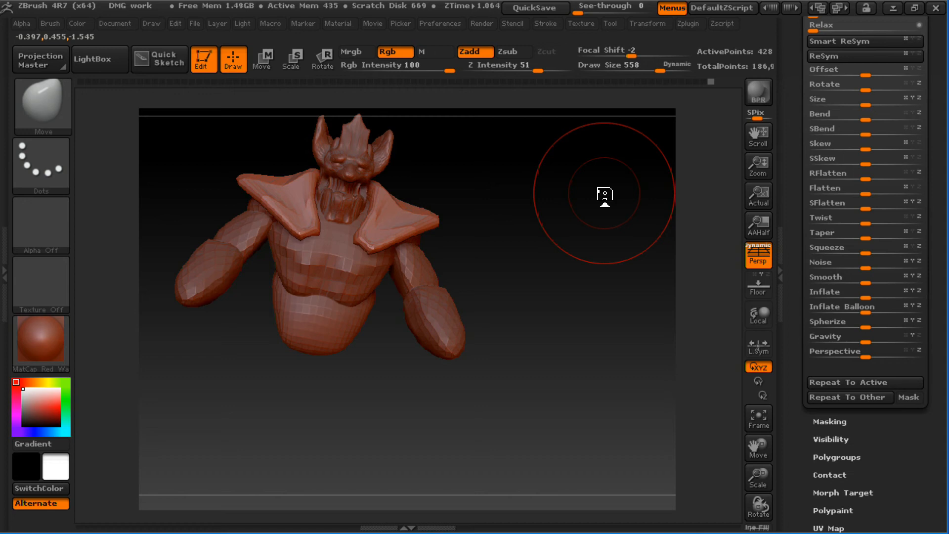
alt+drag(545, 238, 590, 247)
key(shift+f)
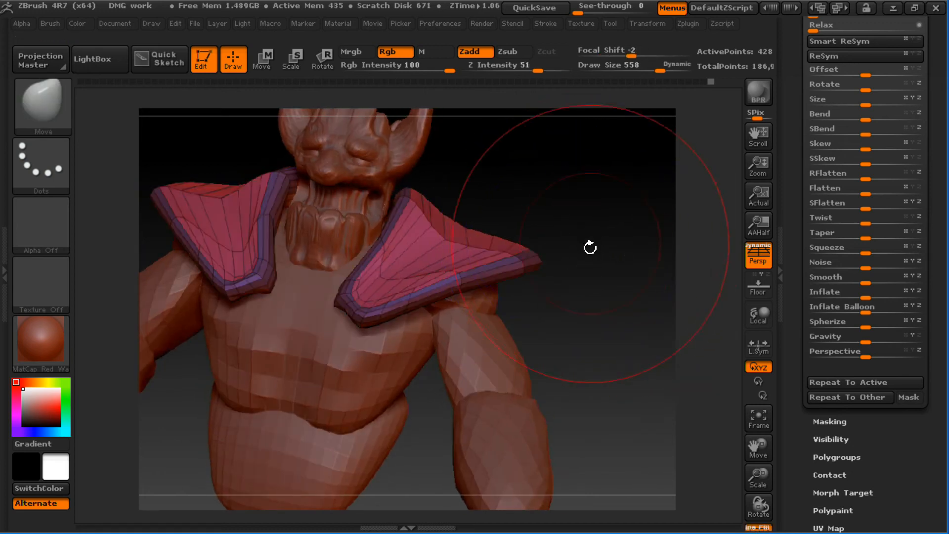
key(shift)
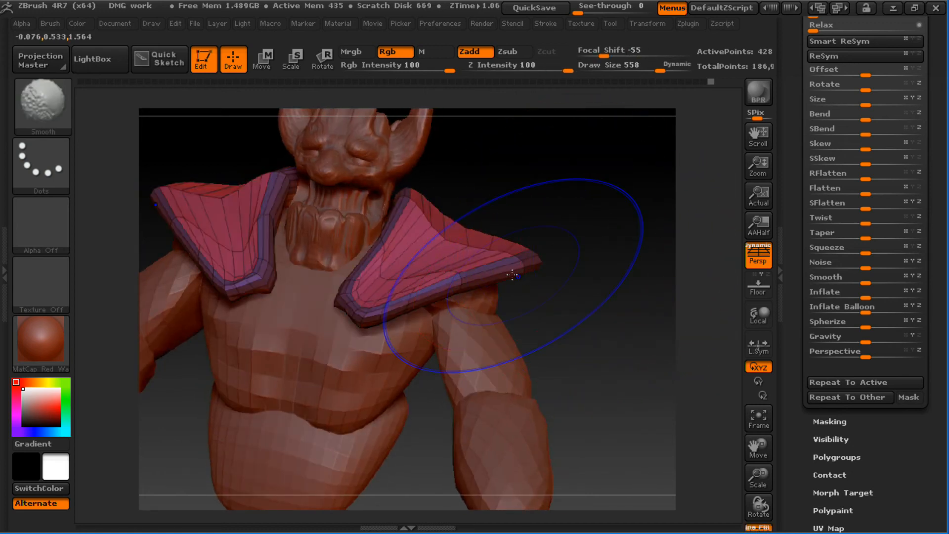
key(shift+f)
- Try DynaMesh on the shoulder plates at resolution 128 with projection switched off
drag(880, 449, 908, 533)
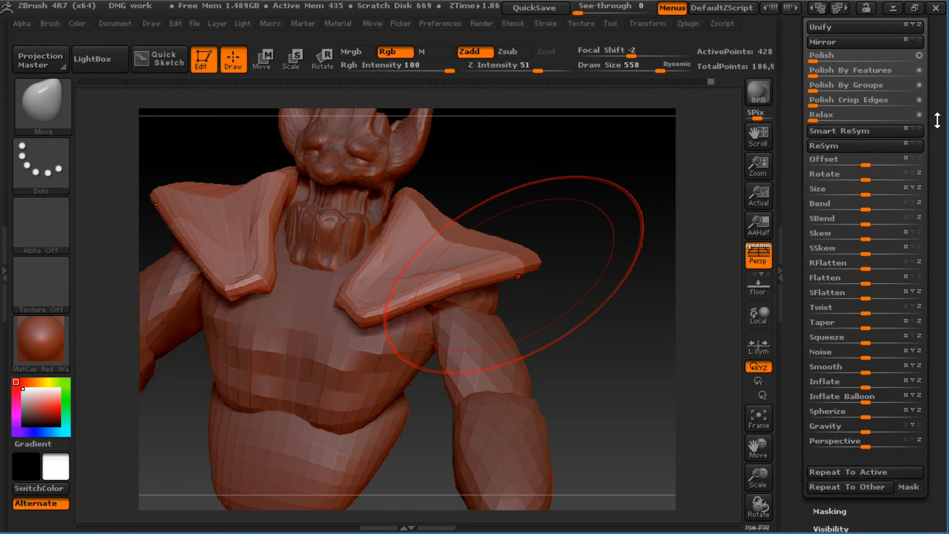
drag(938, 120, 936, 222)
drag(879, 167, 877, 273)
drag(593, 194, 684, 171)
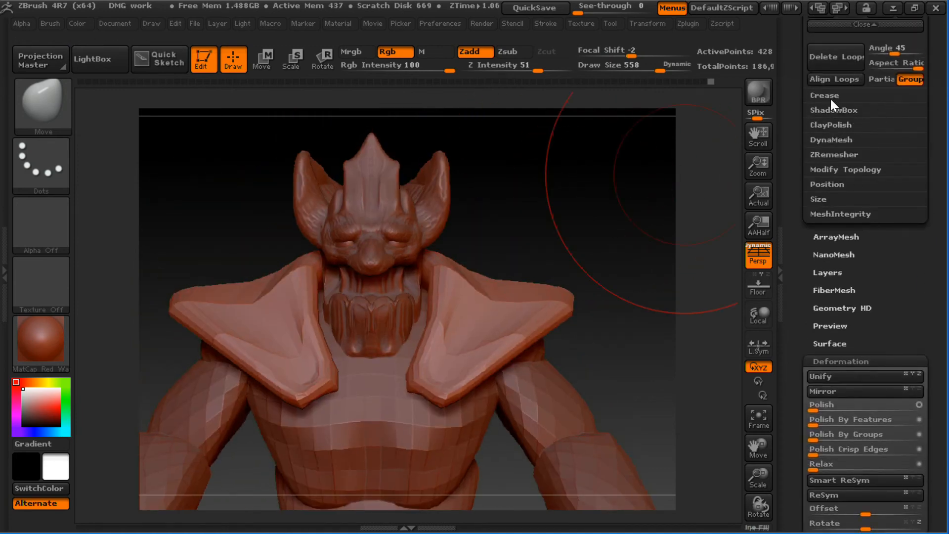
click(930, 133)
click(845, 38)
drag(856, 48, 863, 253)
drag(880, 153, 878, 256)
drag(865, 321, 864, 252)
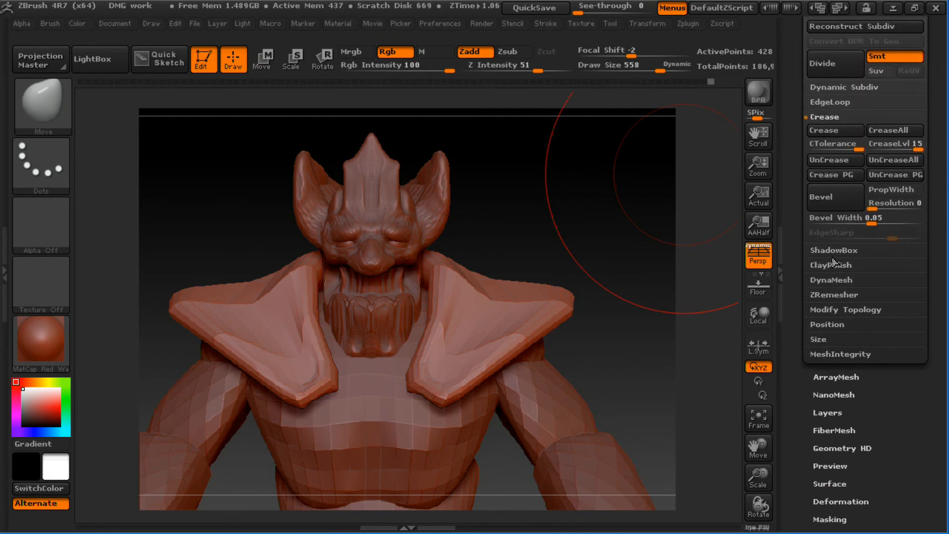
click(836, 273)
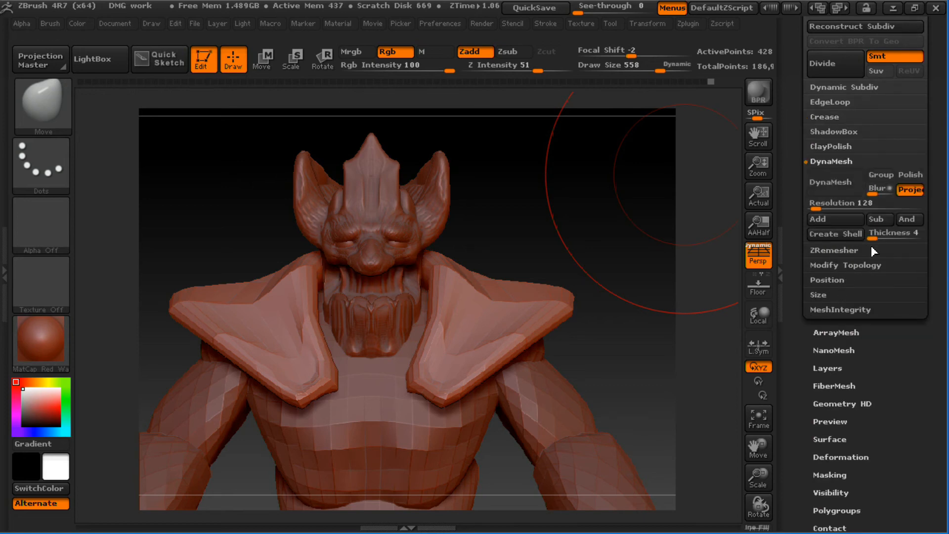
click(830, 181)
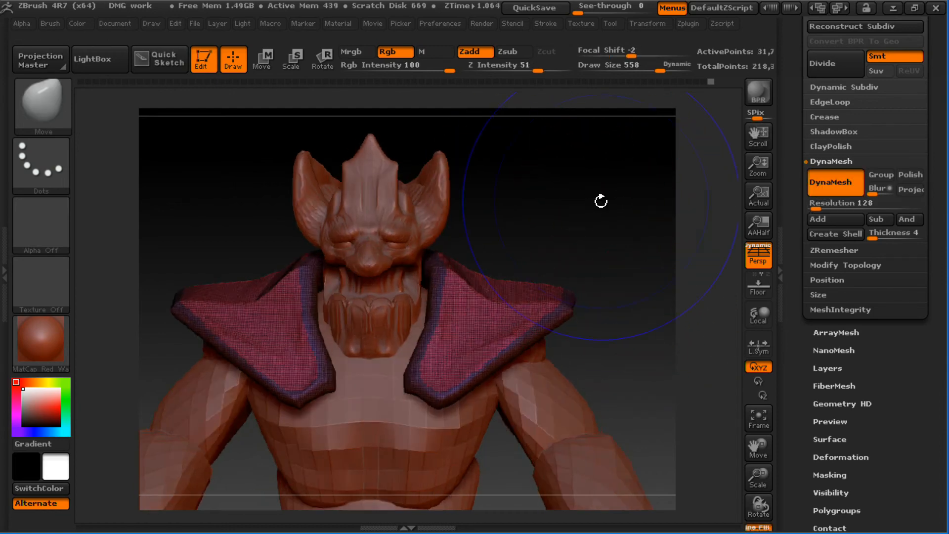
- Undo the DynaMesh remeshing of the shoulder plates, hide their wireframe and enlarge the brush to draw size 645
key(shift+f)
key(ctrl+z)
key(bracketright)
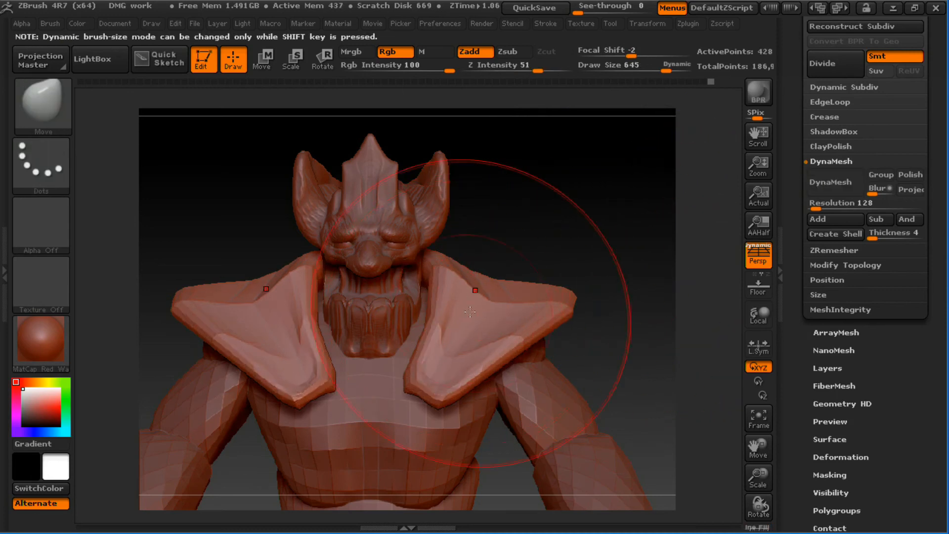
shift+drag(465, 321, 451, 352)
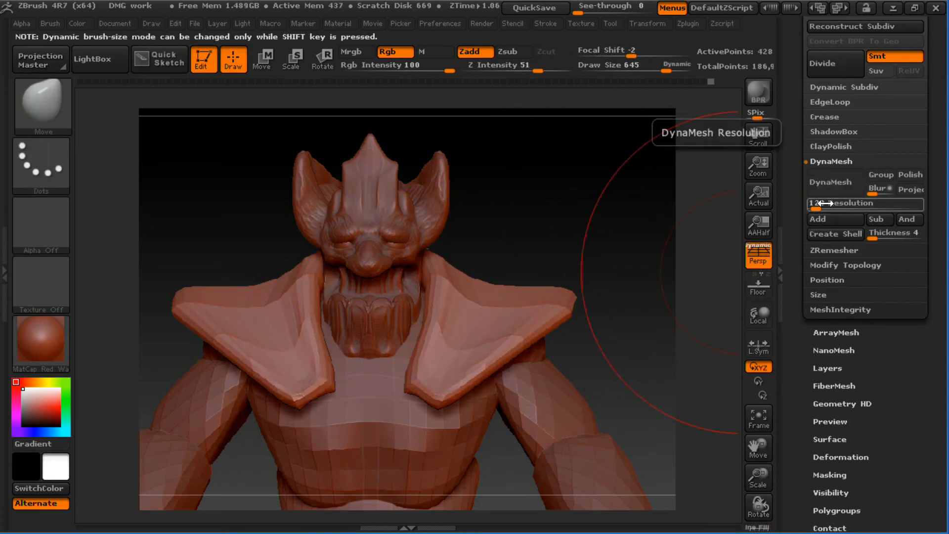
- Convert the shoulder plates to DynaMesh at resolution 128 and remesh them with Polish enabled
click(831, 182)
key(shift)
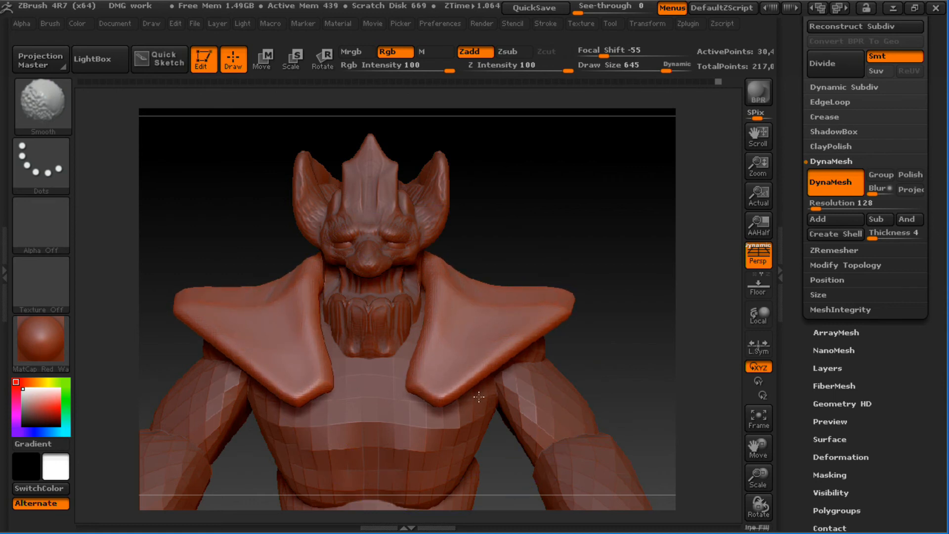
click(911, 175)
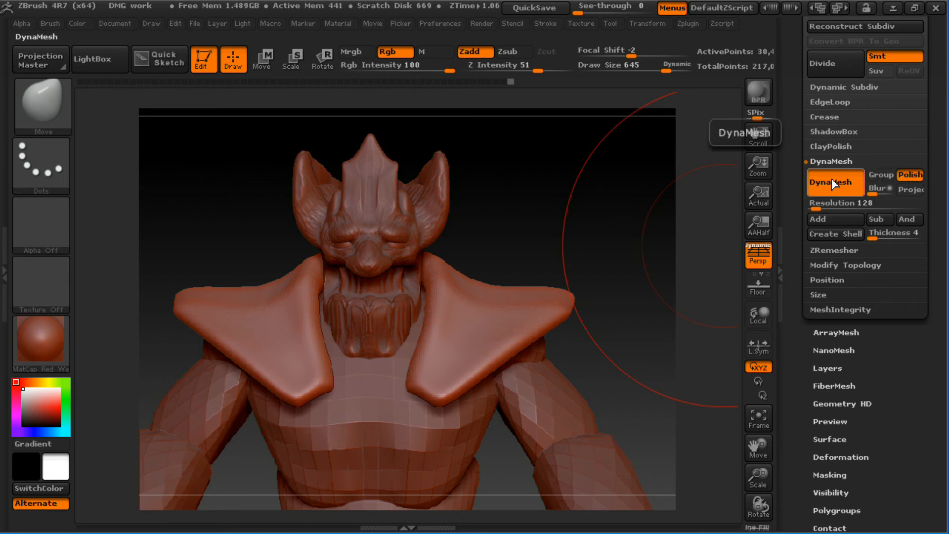
key(ctrl)
ctrl+drag(617, 266, 624, 277)
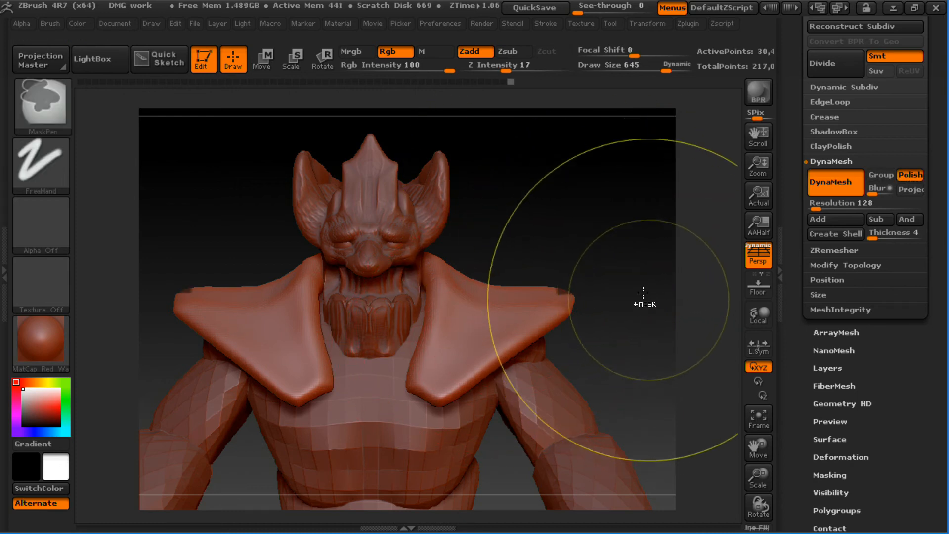
ctrl+drag(584, 187, 647, 232)
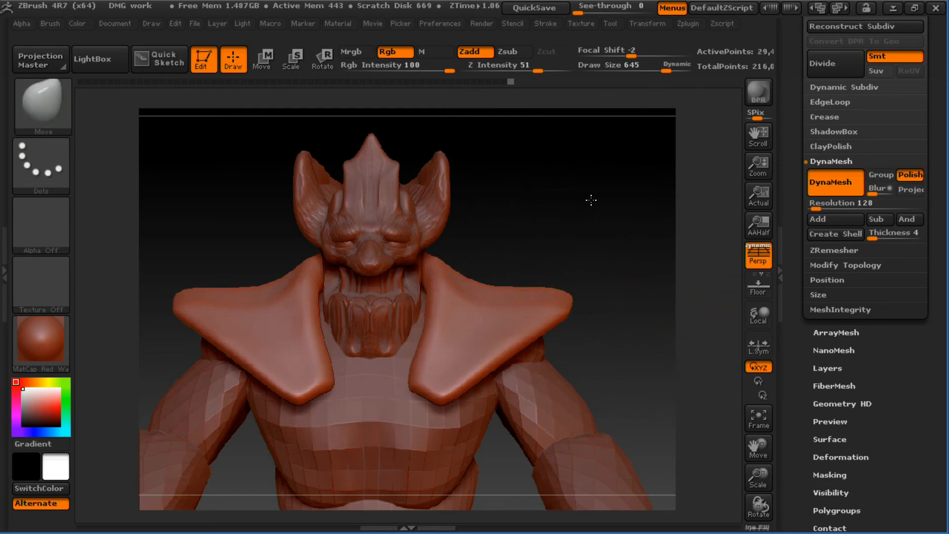
- Check the remeshed plates' wireframe up close and switch to the hPolish brush at draw size 173
drag(591, 199, 561, 265)
alt+drag(568, 227, 594, 241)
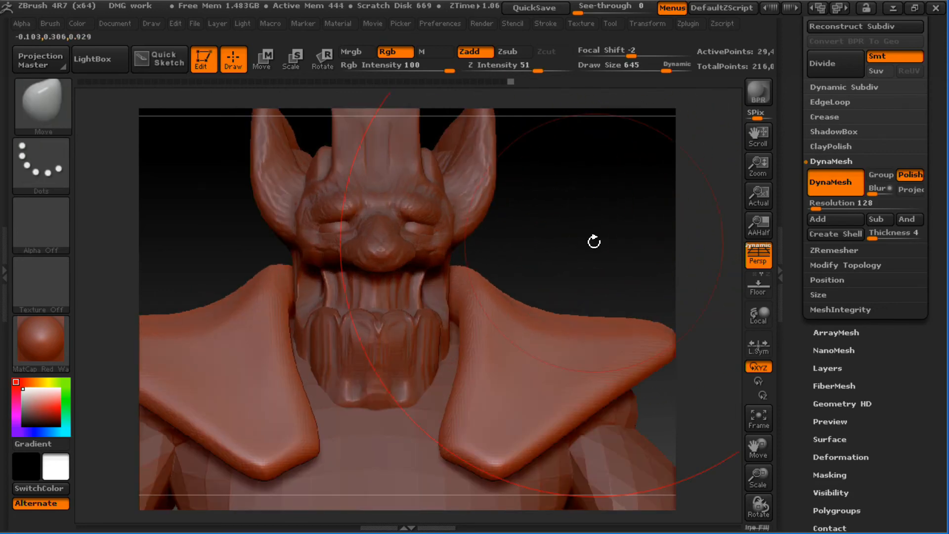
key(shift+f)
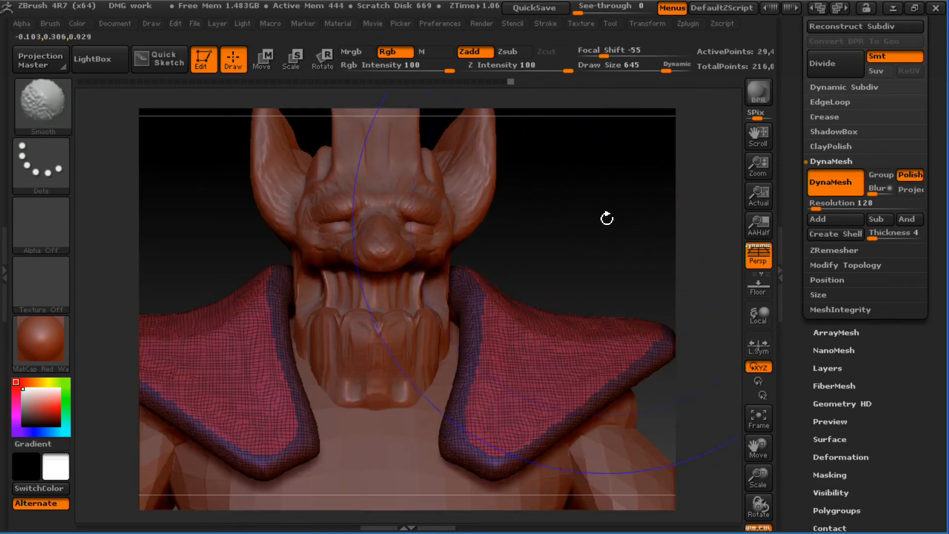
alt+drag(561, 198, 606, 276)
alt+drag(638, 204, 432, 83)
drag(646, 227, 650, 267)
key(ctrl+z)
key(b)
key(h)
key(p)
key(s)
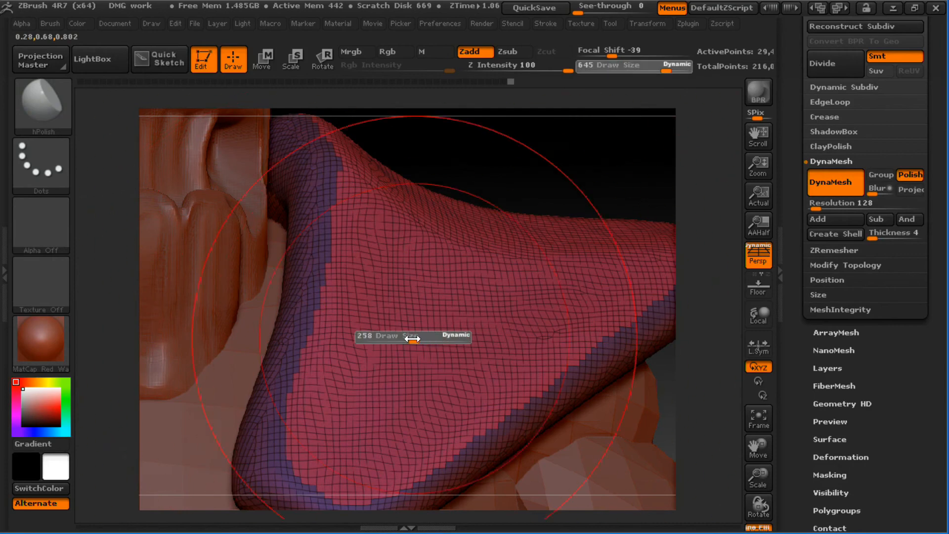
drag(440, 339, 391, 337)
key(shift+f)
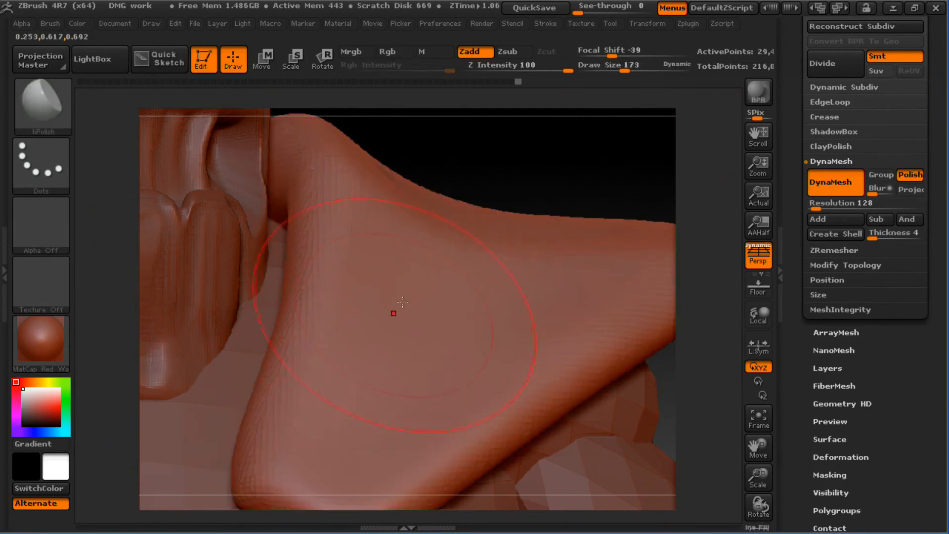
- Flatten the plate's front tip, inner border and lower edge into crisp planes with hPolish at draw size 173
drag(485, 146, 593, 131)
drag(578, 270, 403, 214)
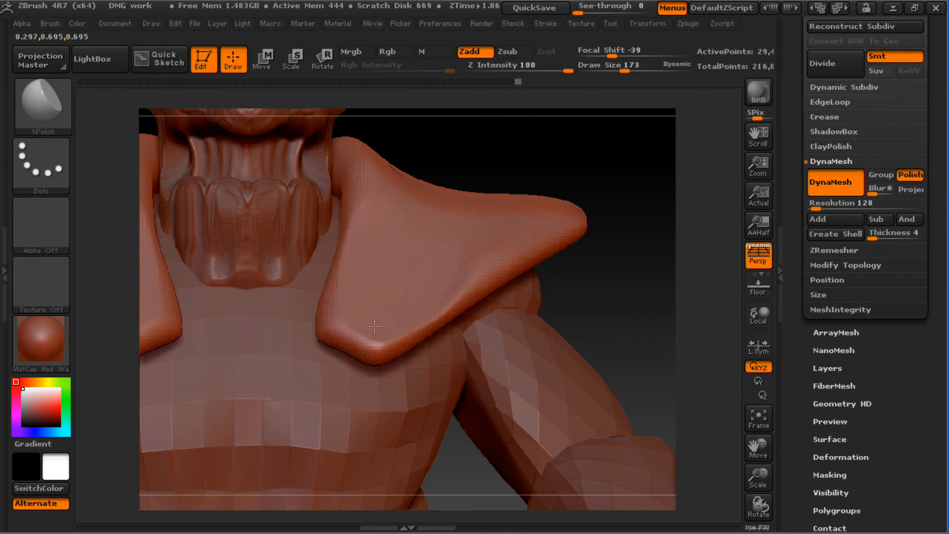
drag(341, 340, 366, 349)
drag(337, 321, 350, 257)
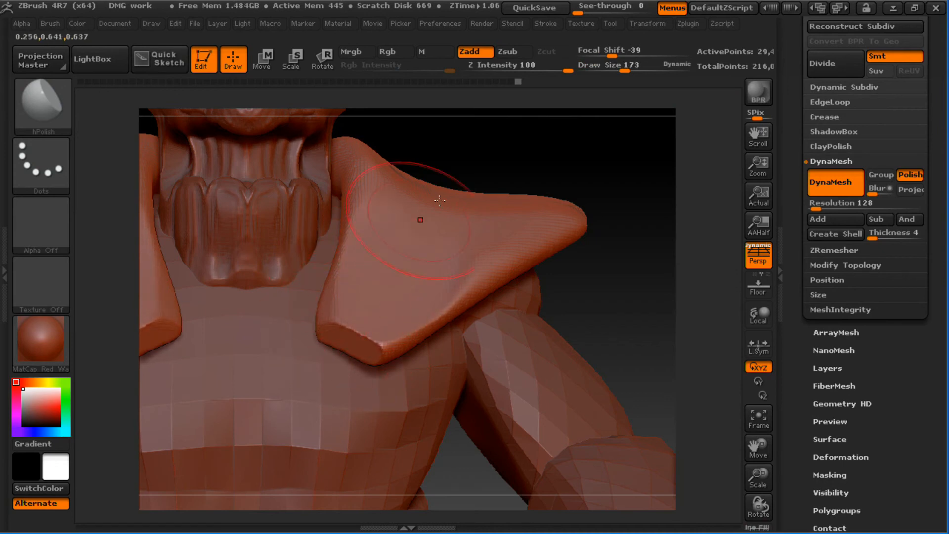
drag(588, 163, 367, 244)
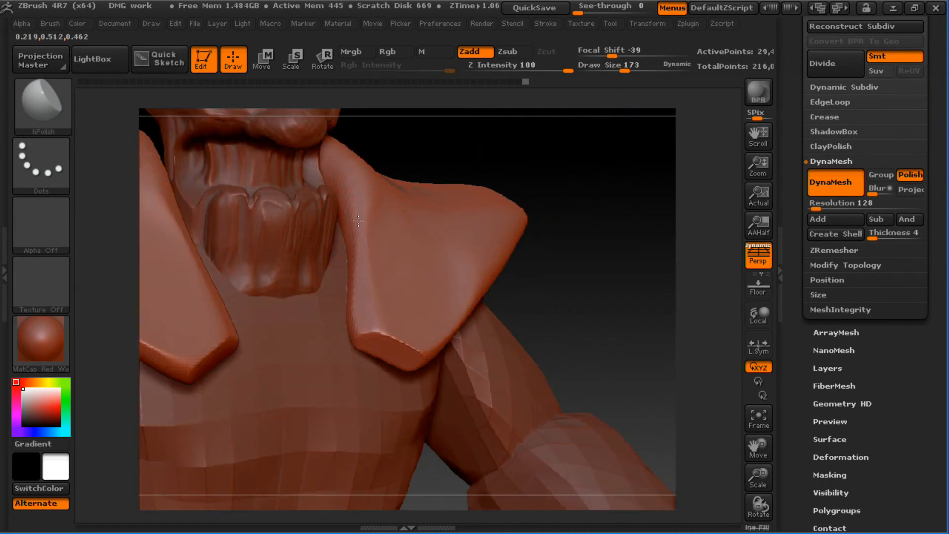
drag(603, 244, 376, 262)
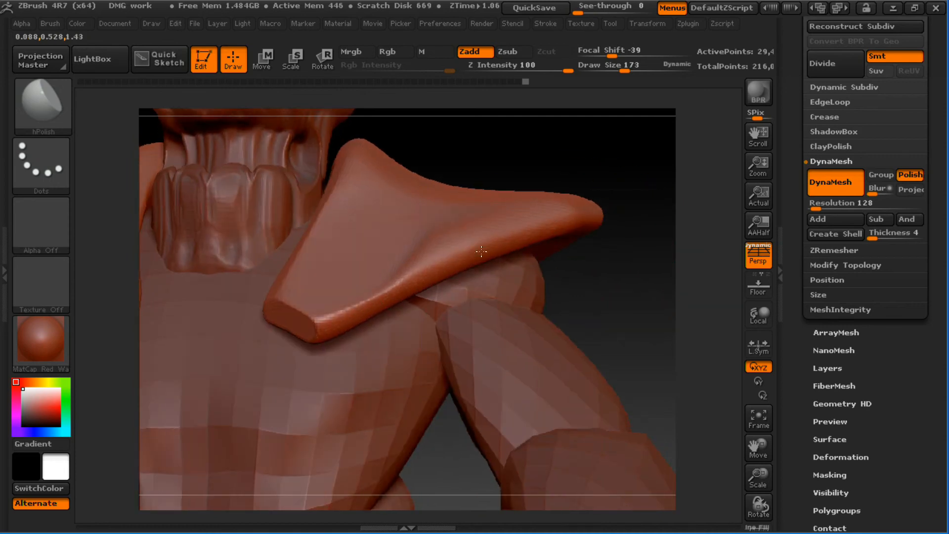
drag(338, 313, 453, 271)
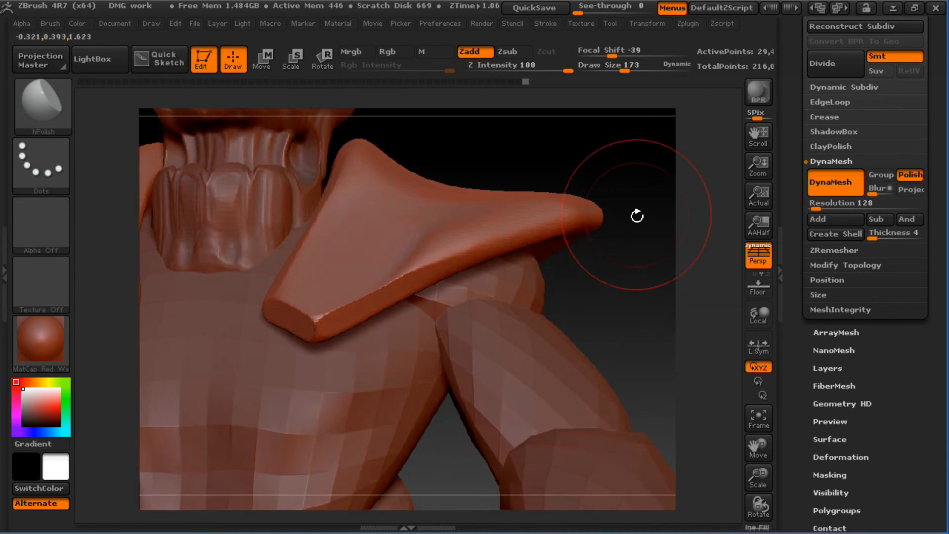
- Flatten the shoulder plate's broad front face with hPolish at draw size 334
drag(637, 215, 661, 226)
key(])
mouse_move(461, 266)
mouse_down()
mouse_move(486, 263)
mouse_move(461, 281)
mouse_up()
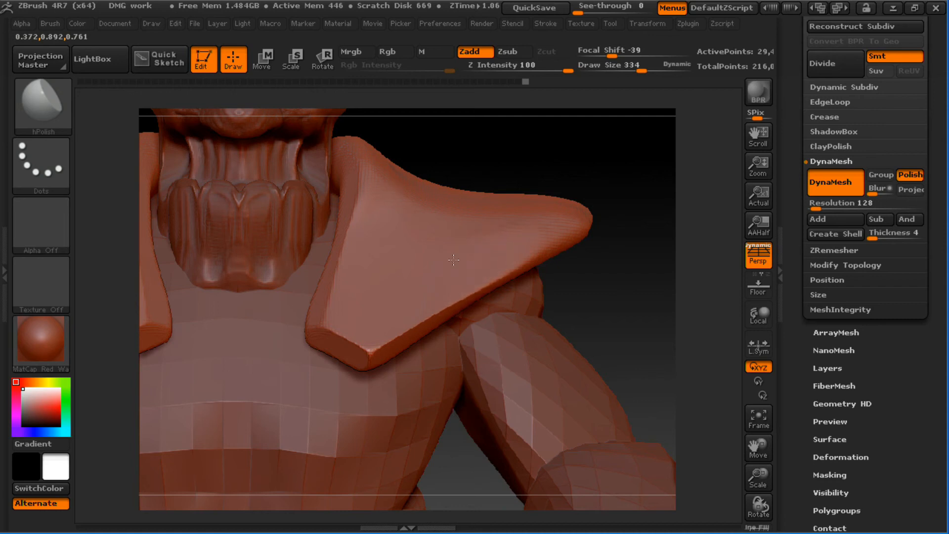
drag(650, 195, 635, 246)
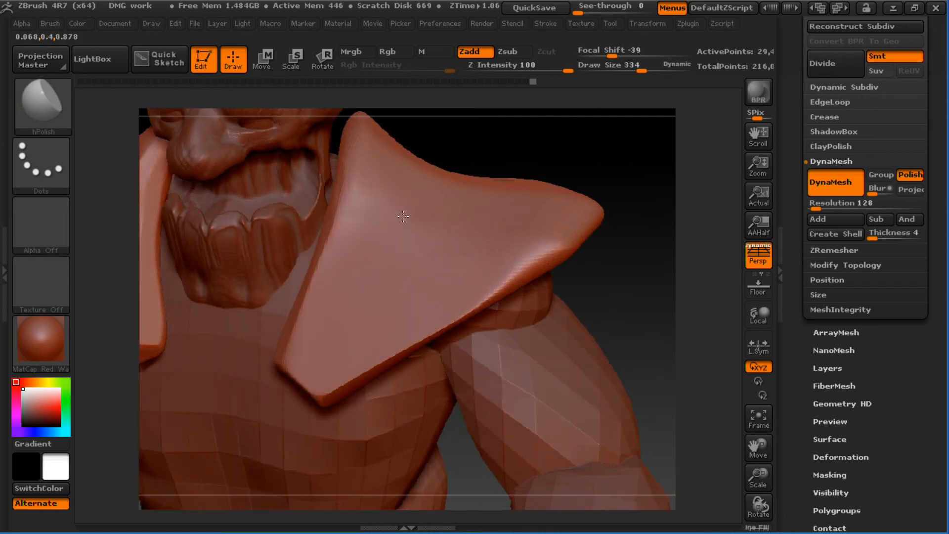
mouse_move(455, 269)
mouse_down()
mouse_move(525, 228)
mouse_move(477, 255)
mouse_up()
mouse_move(593, 262)
mouse_down()
mouse_move(625, 271)
mouse_move(459, 252)
mouse_move(388, 199)
mouse_move(412, 240)
mouse_up()
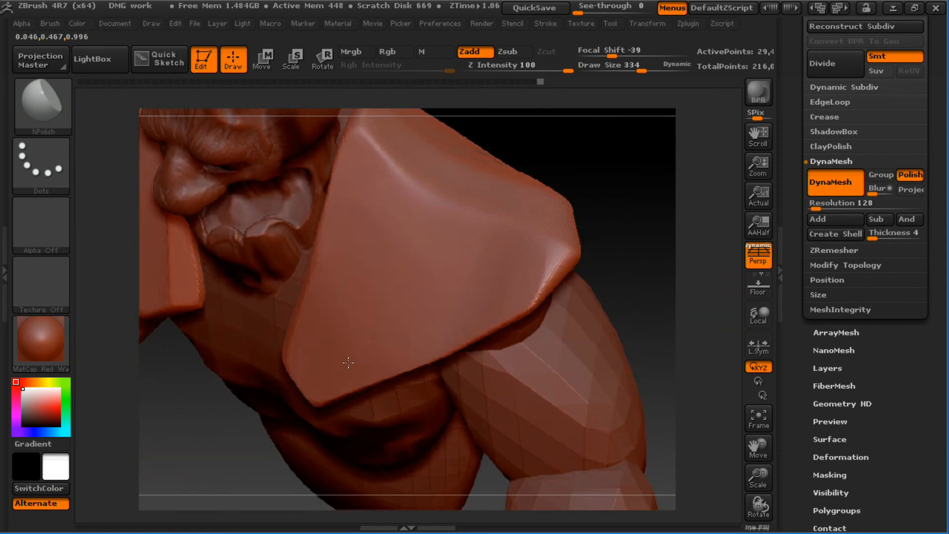
drag(629, 299, 616, 336)
drag(504, 242, 419, 177)
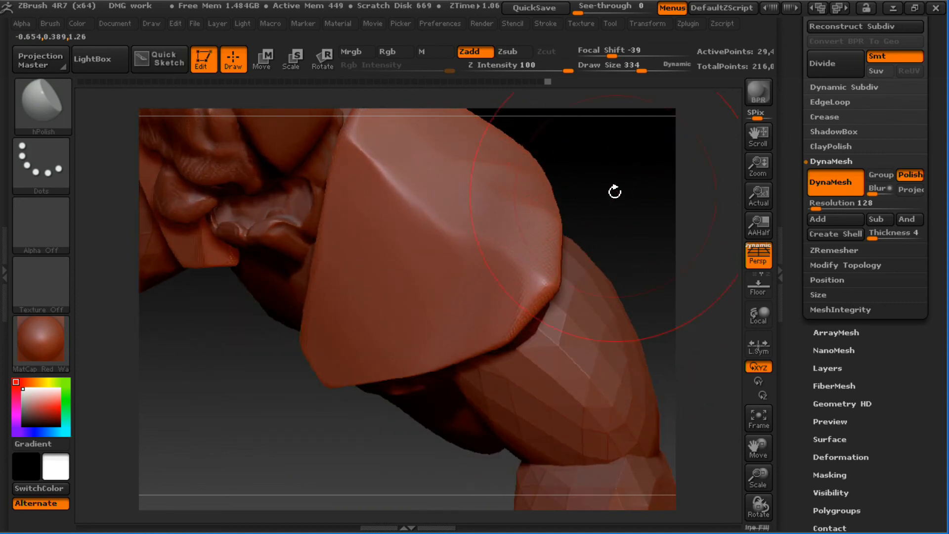
- Flatten the shoulder plate's upper face with hPolish at draw size 334
drag(614, 191, 633, 296)
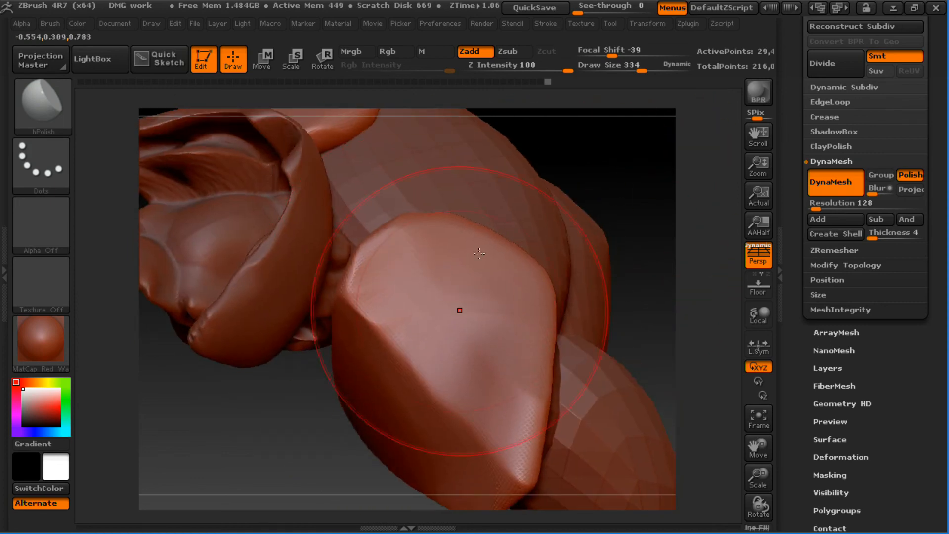
drag(477, 253, 519, 321)
drag(424, 287, 528, 312)
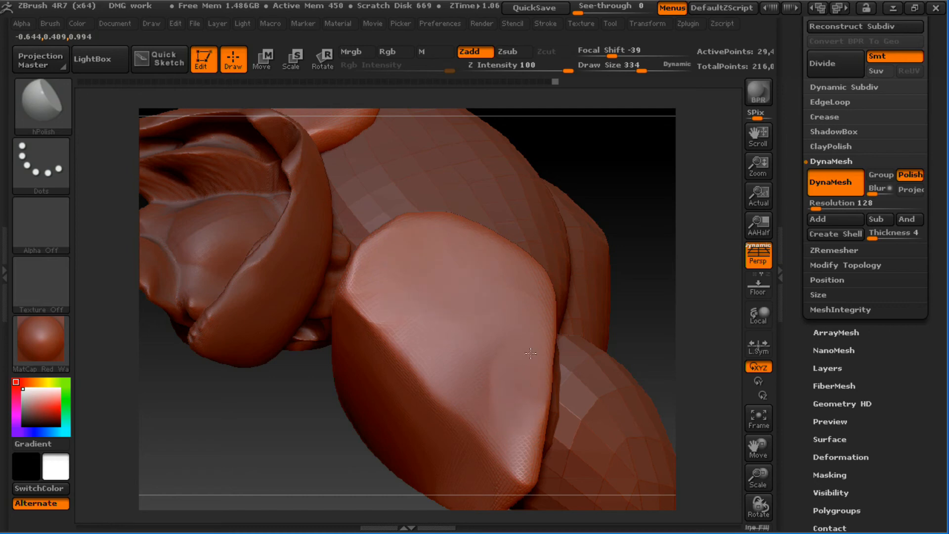
mouse_move(491, 348)
mouse_down()
mouse_move(477, 364)
mouse_move(455, 364)
mouse_up()
- Polish the plate's upper face at draw size 145 and the ridge beside it at draw size 244
key(s)
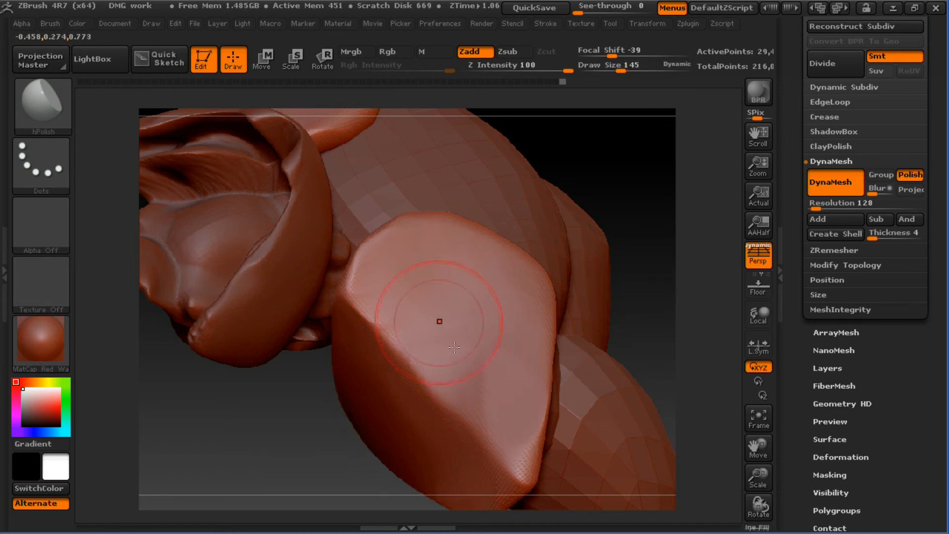
mouse_move(662, 200)
mouse_down()
mouse_move(668, 156)
mouse_move(651, 185)
mouse_move(650, 239)
mouse_move(646, 213)
mouse_up()
mouse_move(438, 345)
mouse_down()
mouse_move(456, 372)
mouse_move(450, 391)
mouse_up()
drag(433, 349, 438, 418)
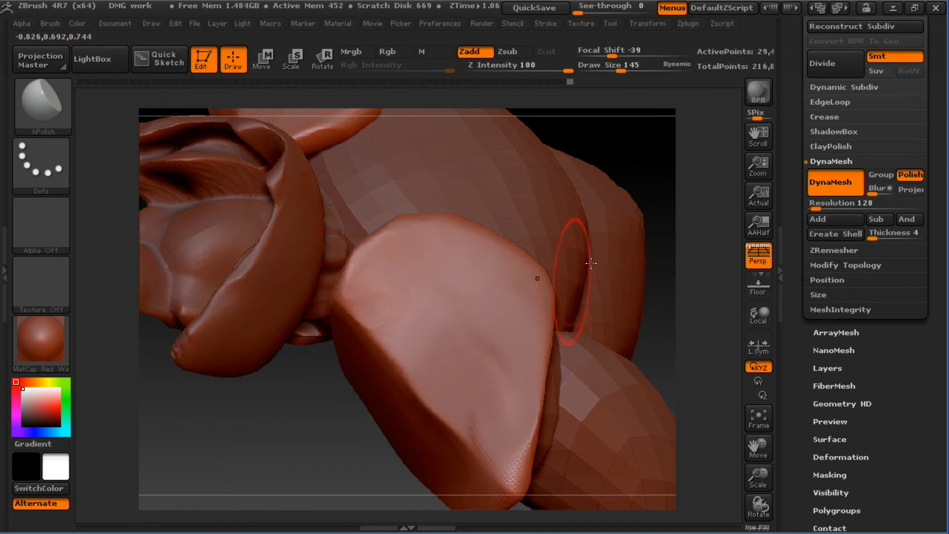
drag(648, 191, 702, 171)
drag(452, 403, 449, 398)
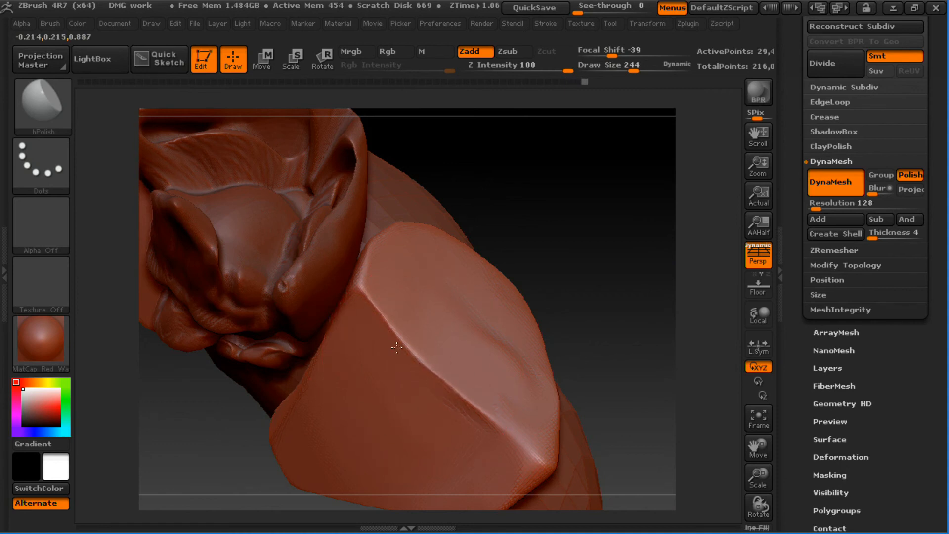
mouse_move(397, 347)
mouse_down()
mouse_move(482, 414)
mouse_move(475, 368)
mouse_move(438, 374)
mouse_move(424, 351)
mouse_move(444, 375)
mouse_up()
- Undo the last two polishing strokes and switch to the Move brush at draw size 151
key(ctrl+z)
key(ctrl+z)
key(b)
key(m)
key(v)
key(bracketleft)
key(bracketleft)
key(bracketleft)
key(bracketleft)
key(s)
key(s)
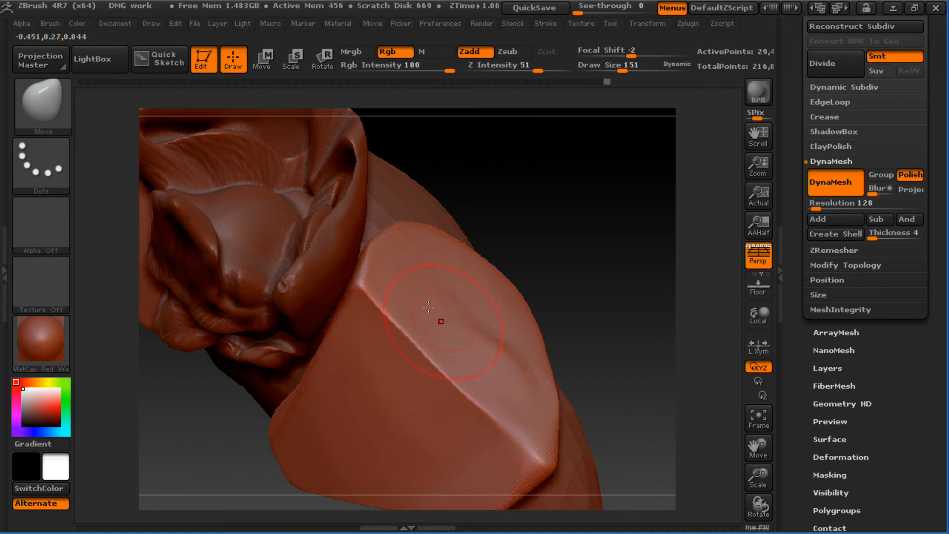
- Refine the ridge between the plate's front and upper faces with the Move brush at a much smaller draw size
ctrl+drag(366, 291, 517, 435)
key(ctrl+z)
key(s)
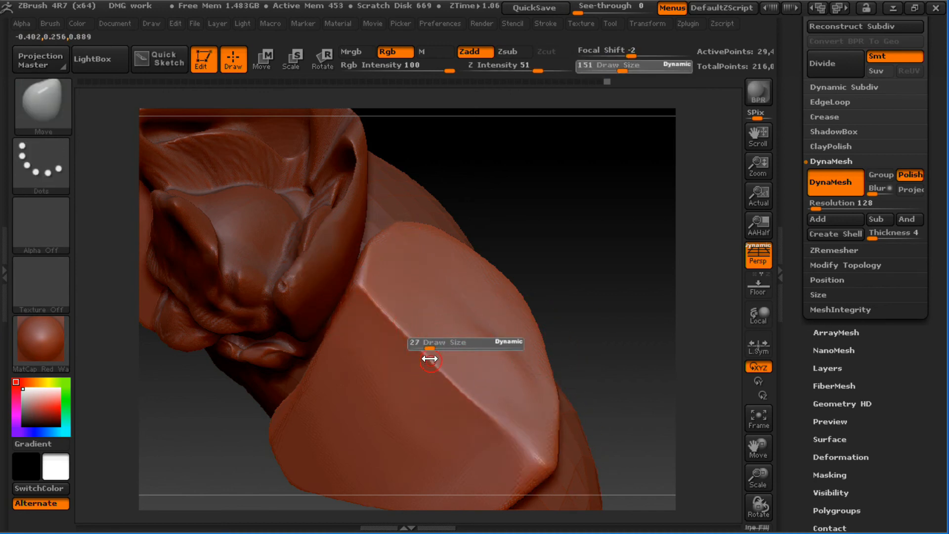
key(s)
drag(465, 391, 487, 381)
drag(460, 383, 467, 376)
- Smooth out the dents in the plate's upper face with hPolish at draw sizes 198 and 223
key(b)
key(h)
key(p)
key(s)
drag(474, 328, 484, 329)
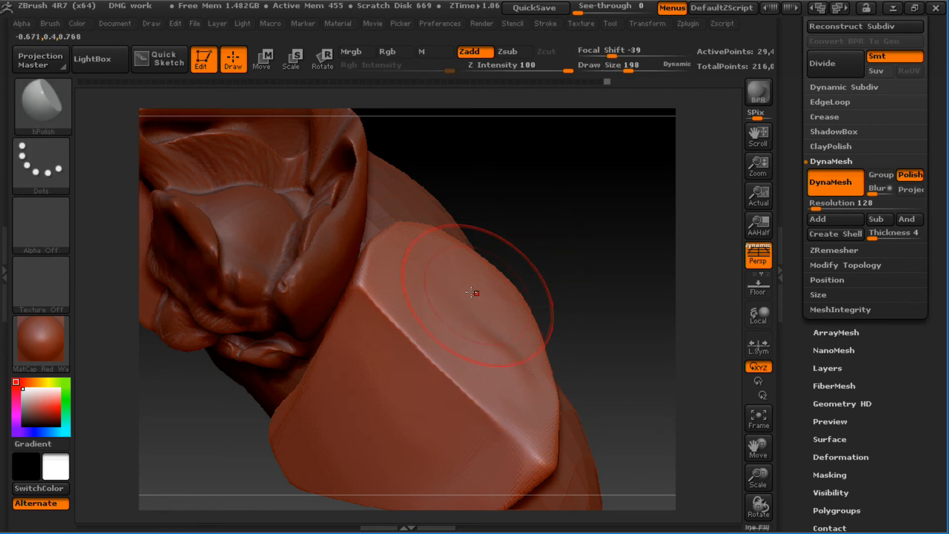
drag(582, 292, 487, 305)
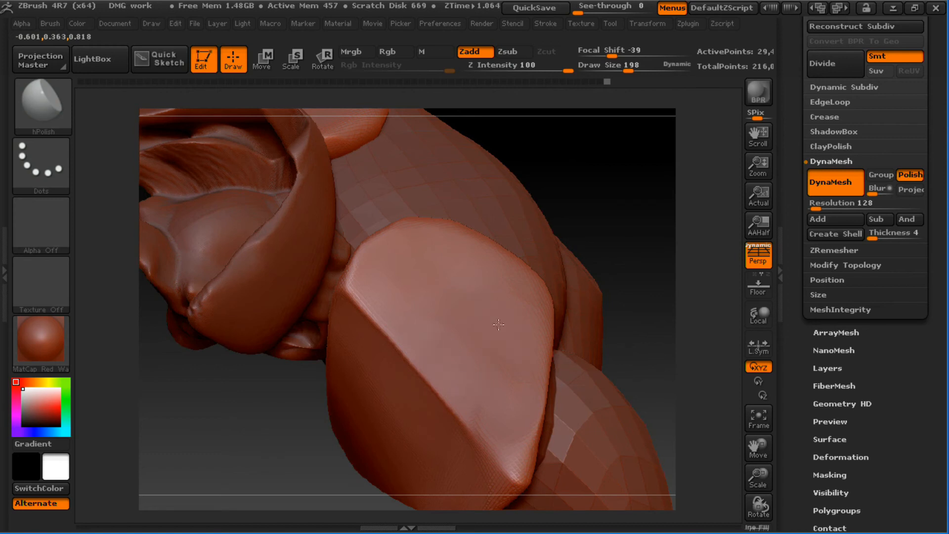
drag(654, 206, 481, 341)
key(s)
drag(508, 381, 513, 378)
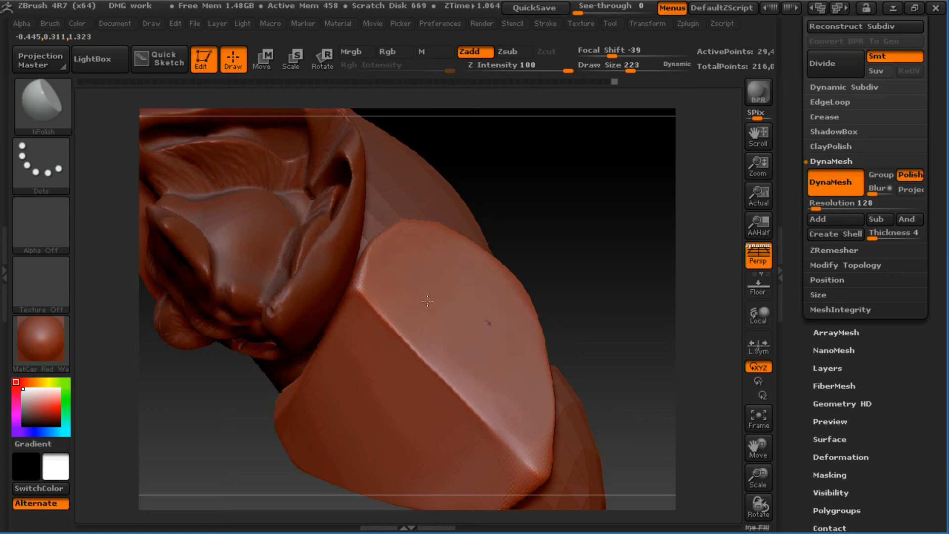
- Try remeshing the shoulder plates with DynaMesh Polish enabled and inspect the edges and wireframe up close
mouse_move(606, 236)
alt+mouse_down()
mouse_move(562, 151)
mouse_move(568, 170)
mouse_move(504, 201)
mouse_move(517, 227)
mouse_move(568, 265)
mouse_move(593, 204)
mouse_move(576, 206)
alt+mouse_up()
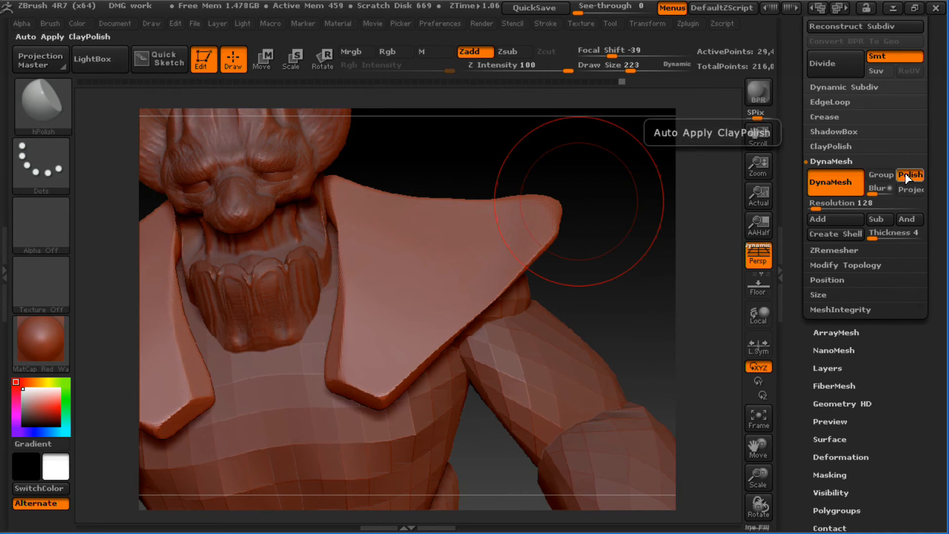
ctrl+drag(610, 187, 639, 331)
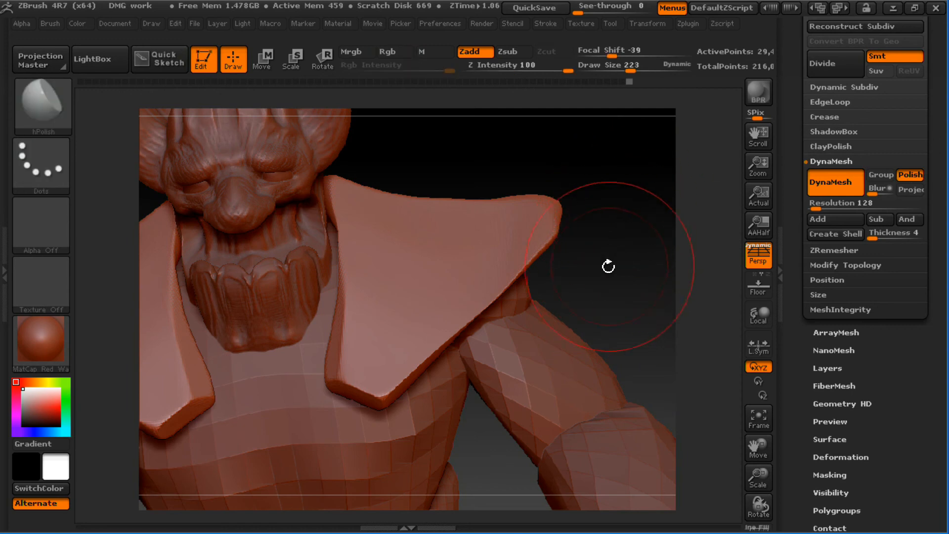
ctrl+drag(607, 197, 651, 317)
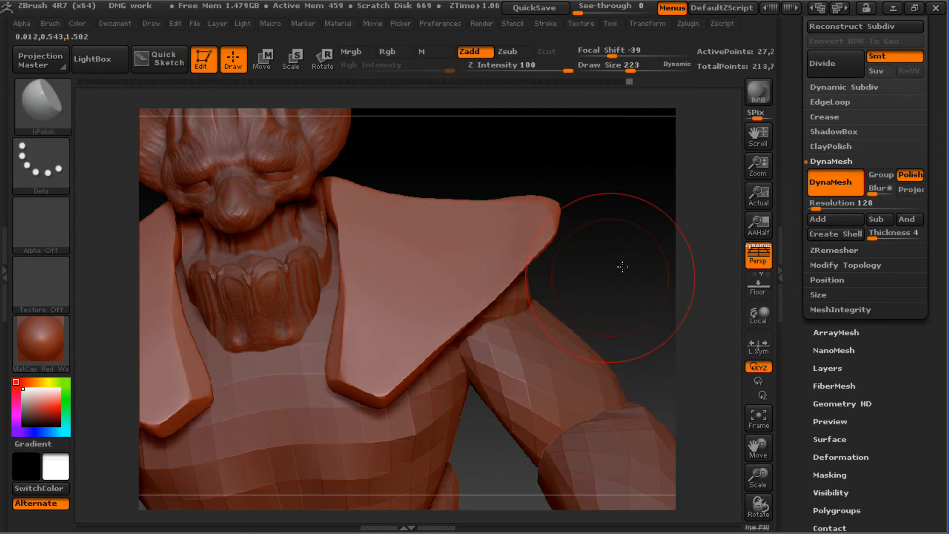
mouse_move(623, 267)
mouse_down()
mouse_move(639, 244)
mouse_move(584, 238)
mouse_move(630, 252)
mouse_move(652, 313)
mouse_move(668, 302)
mouse_up()
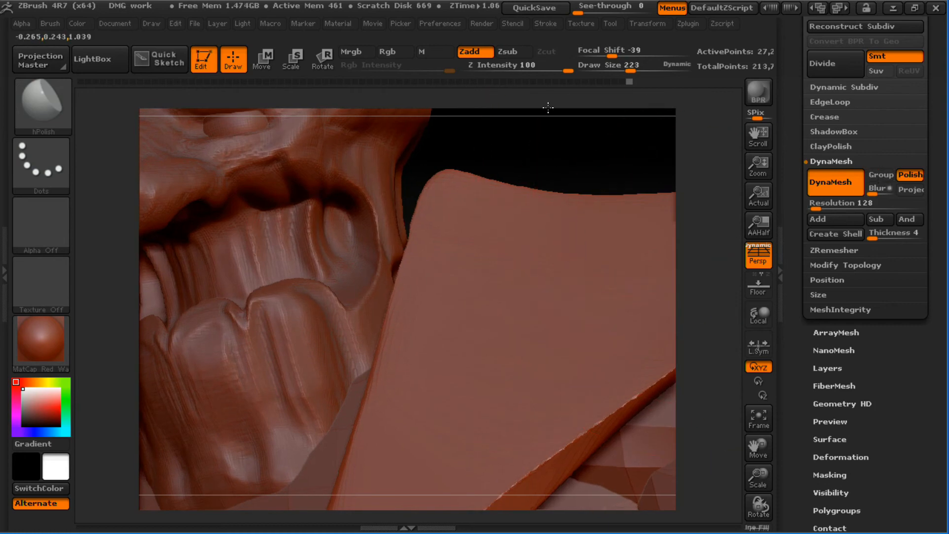
drag(548, 107, 699, 197)
key(shift+f)
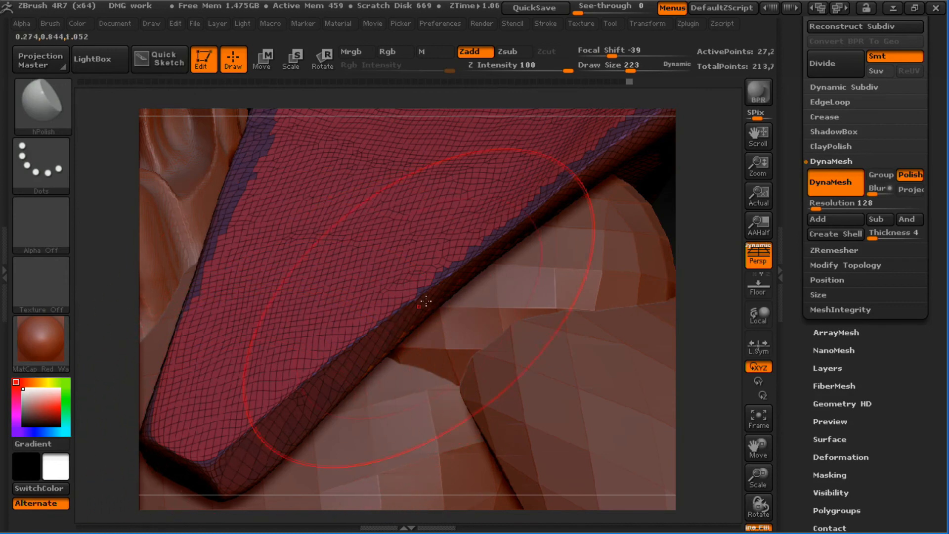
key(shift+f)
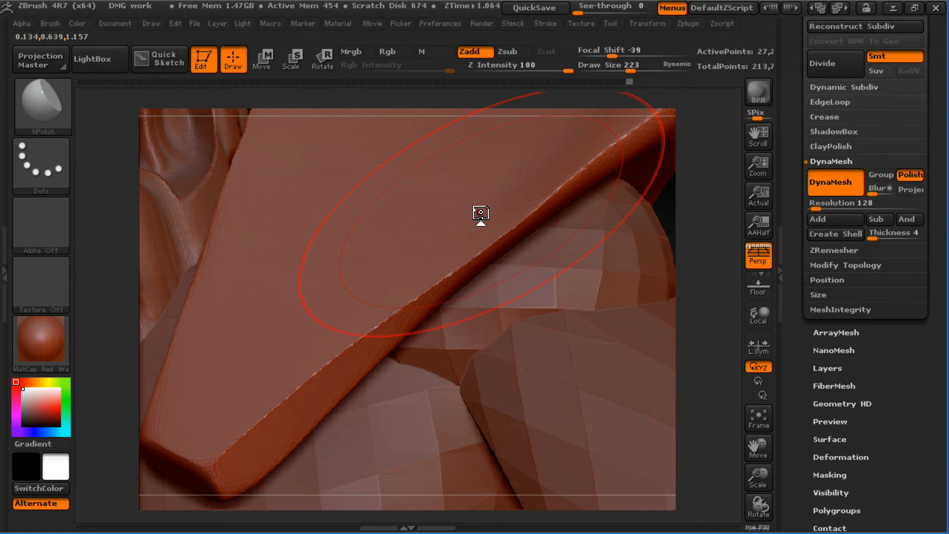
- Undo the polished remesh of the shoulder plates and switch DynaMesh Polish off
key(ctrl+z)
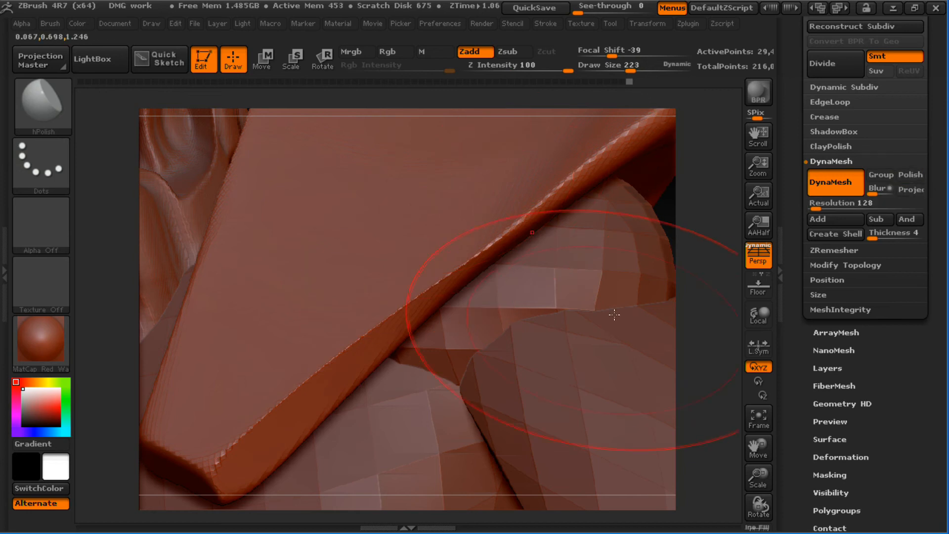
drag(707, 313, 676, 269)
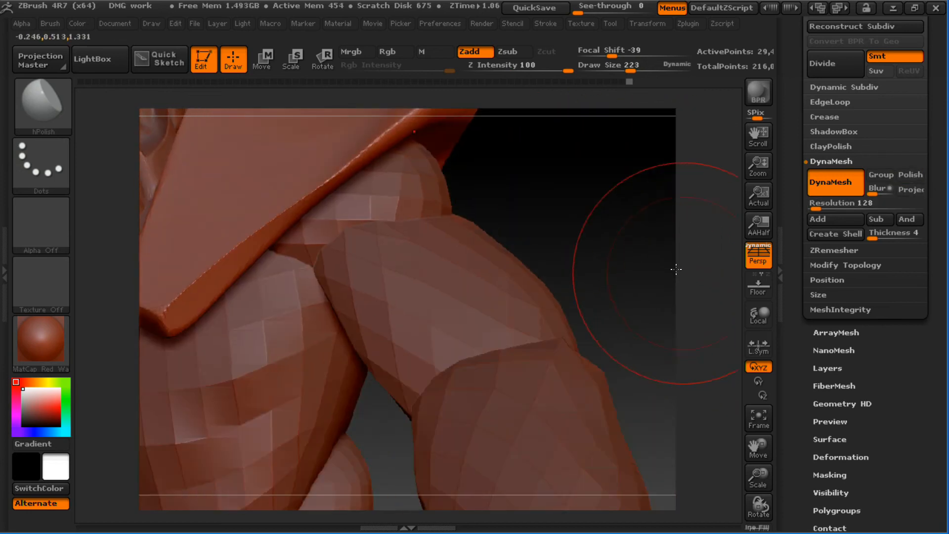
- Remesh the shoulder plates with DynaMesh at resolution 128 and compare the edges with Polish off and on
ctrl+drag(623, 204, 579, 296)
alt+drag(584, 231, 707, 274)
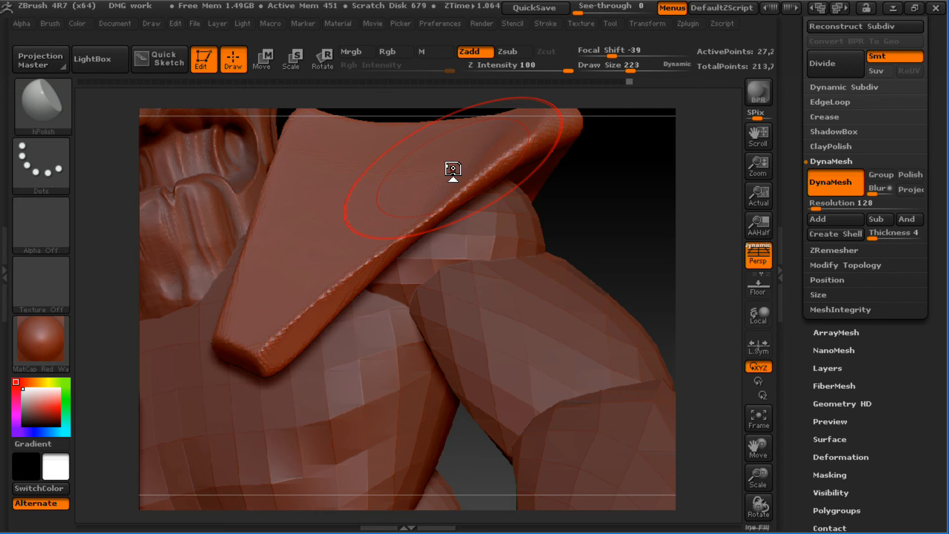
click(910, 175)
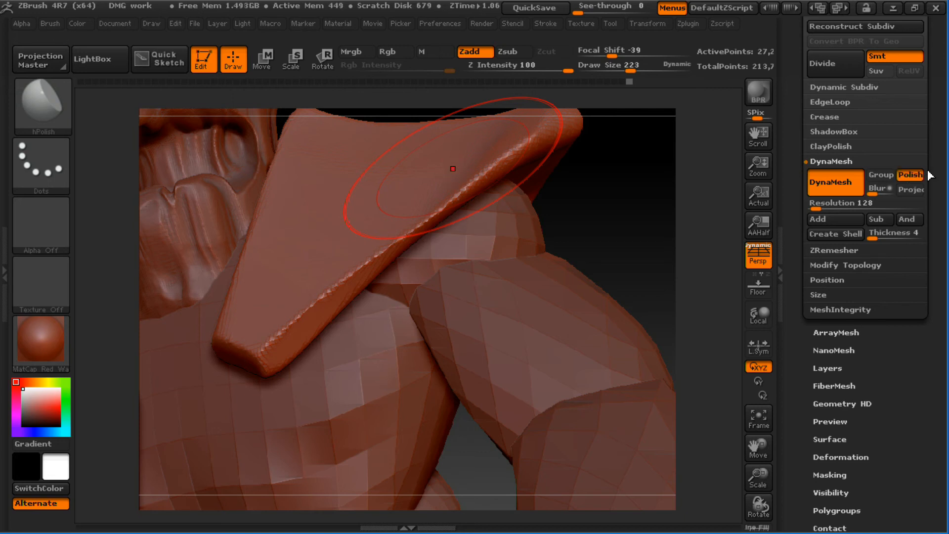
key(shift)
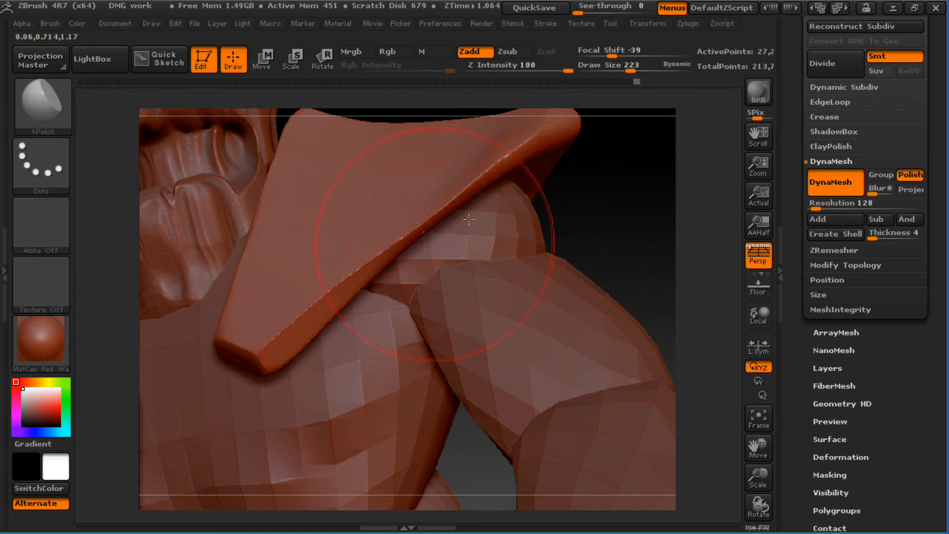
- Remesh the shoulder plates with DynaMesh at resolution 1248 and Polish switched off
drag(816, 208, 831, 208)
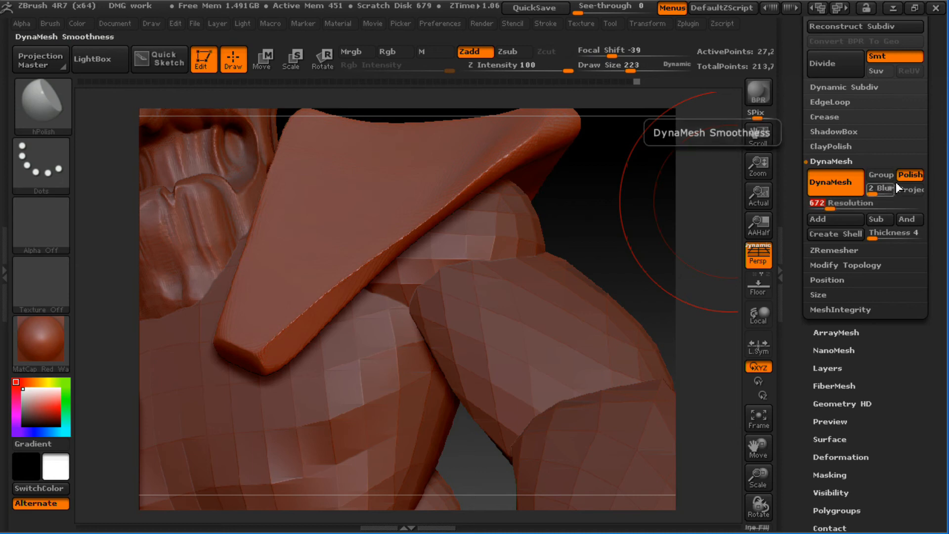
click(907, 177)
key(ctrl)
ctrl+drag(611, 198, 645, 284)
key(ctrl)
drag(831, 208, 846, 208)
key(ctrl)
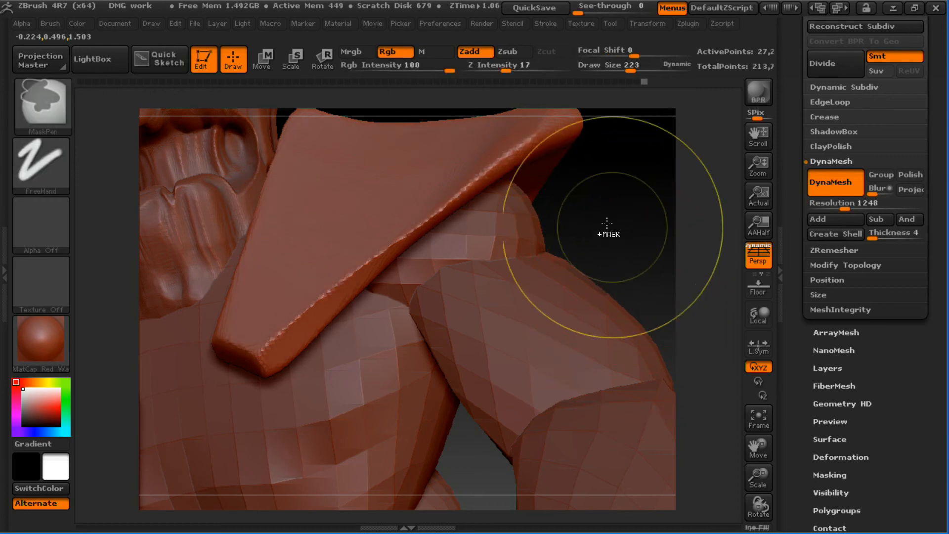
key(ctrl)
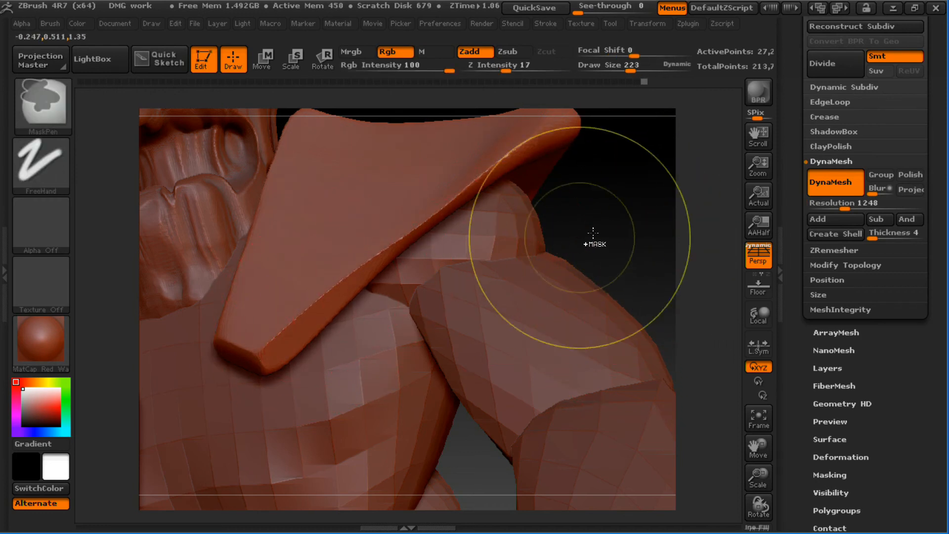
ctrl+drag(621, 182, 665, 352)
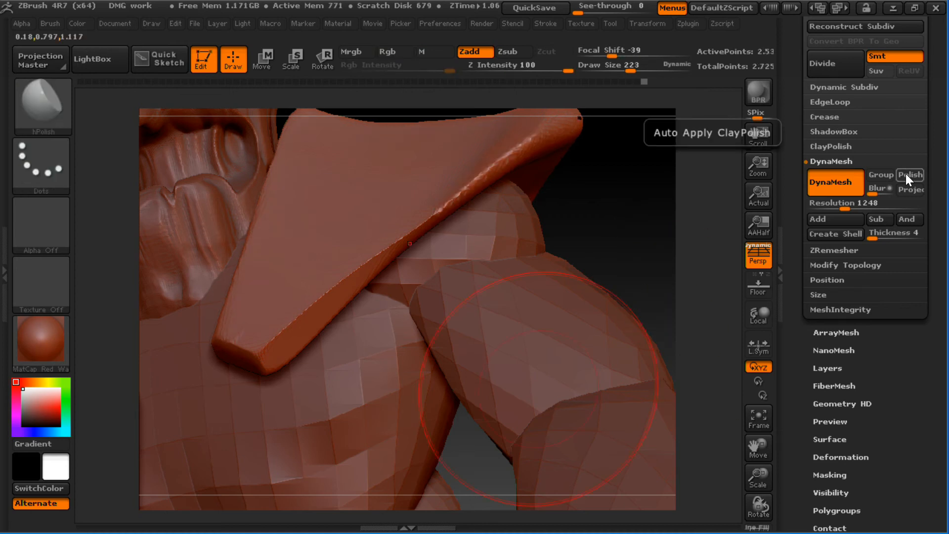
- Try smoothing and remeshing the dense shoulder plates again, and undo the last change
mouse_move(610, 214)
mouse_down()
mouse_move(648, 195)
mouse_move(618, 205)
mouse_up()
mouse_move(499, 189)
shift+mouse_down()
mouse_move(471, 200)
mouse_move(502, 195)
shift+mouse_up()
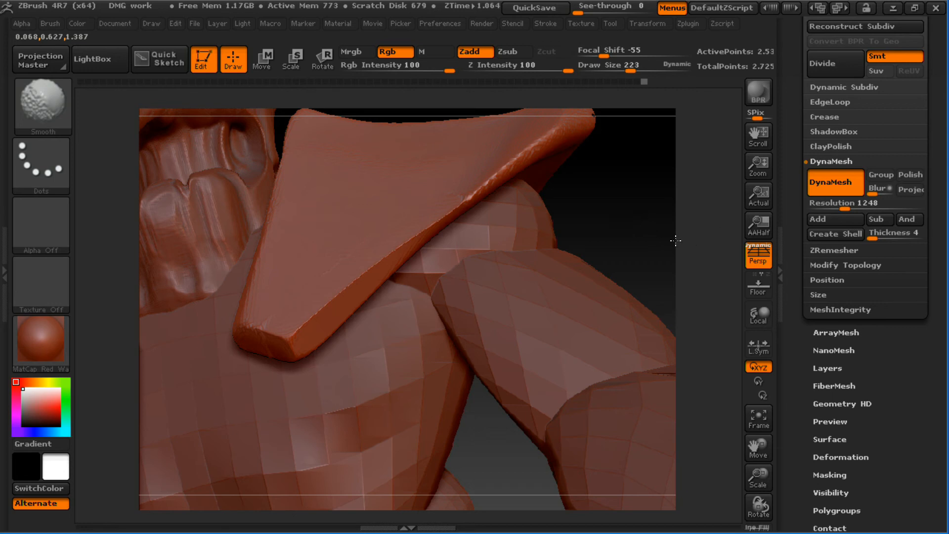
key(ctrl)
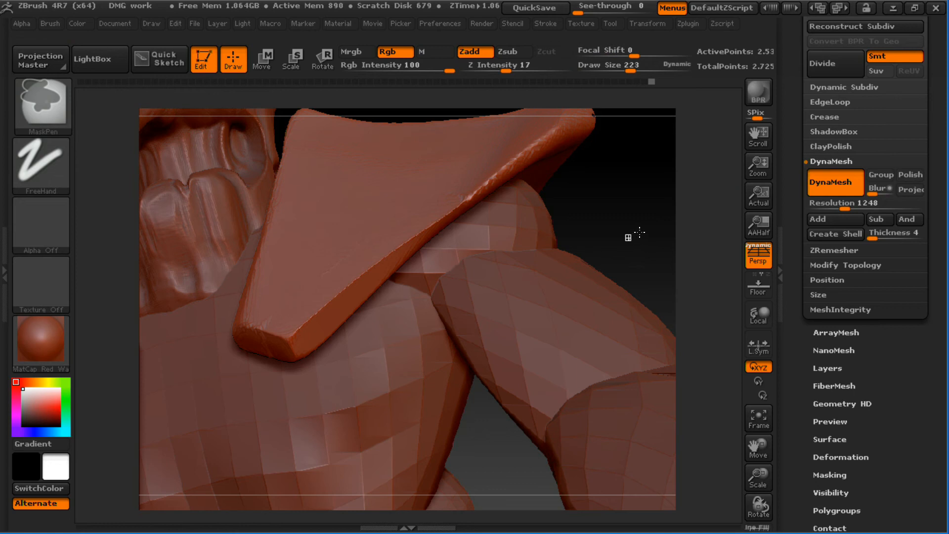
ctrl+drag(623, 218, 624, 226)
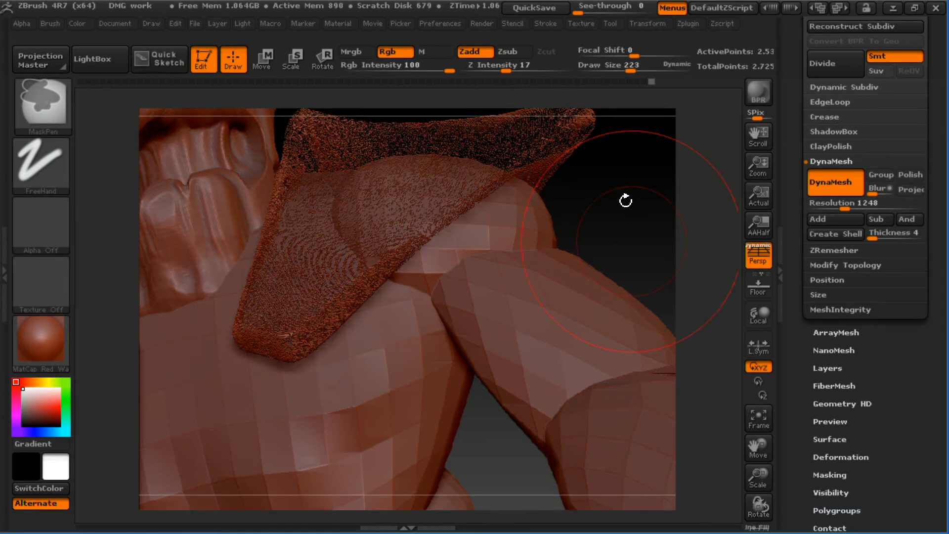
drag(625, 201, 626, 200)
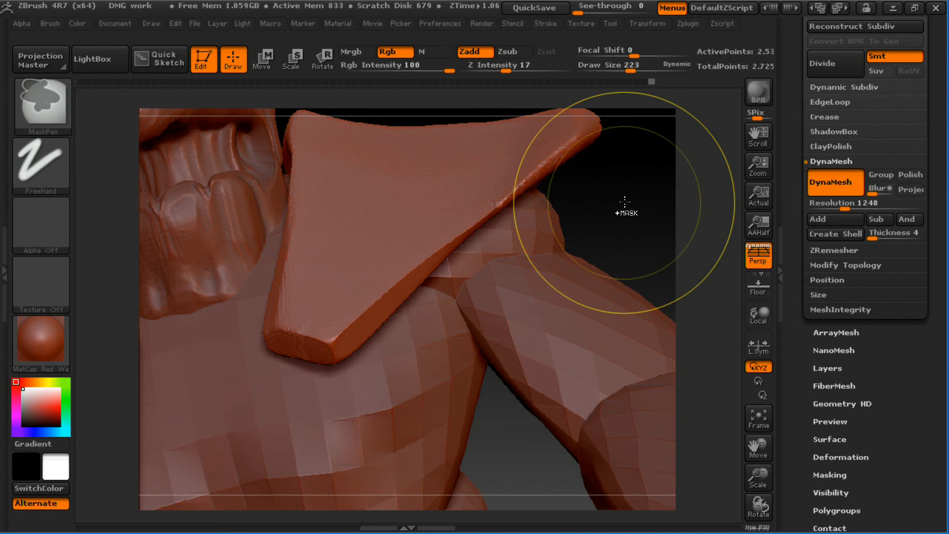
key(ctrl+z)
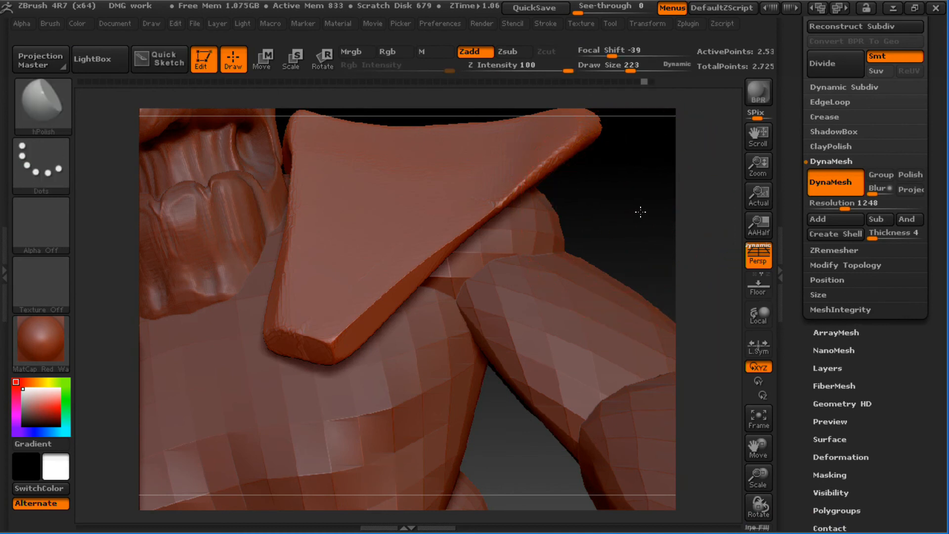
drag(641, 212, 652, 210)
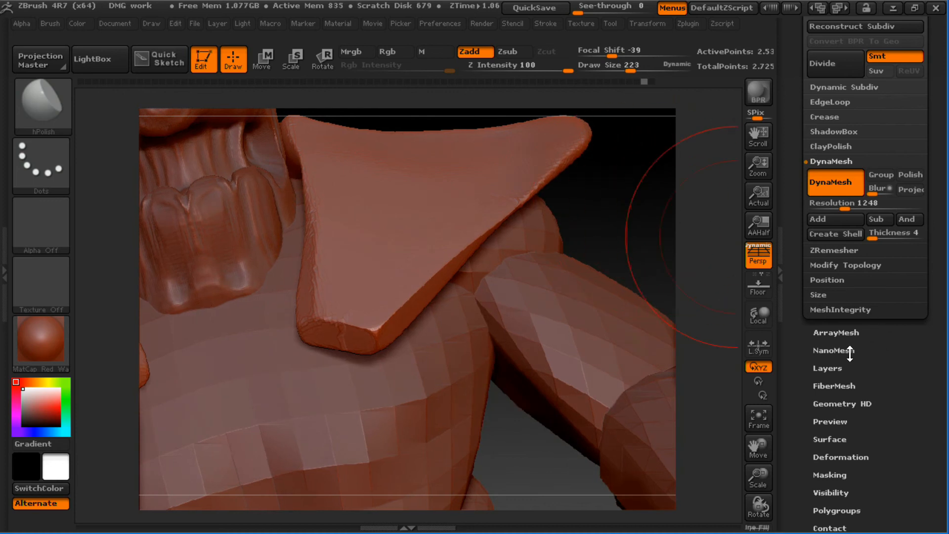
- Delete the Extract1 shoulder plate subtool and accept that the deletion is not undoable
drag(876, 375, 876, 343)
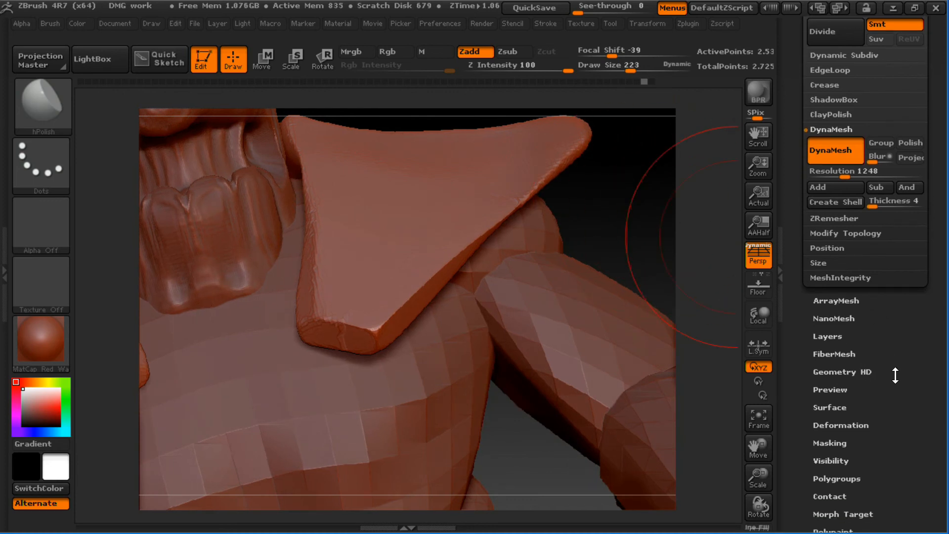
drag(911, 213, 913, 319)
drag(931, 46, 929, 243)
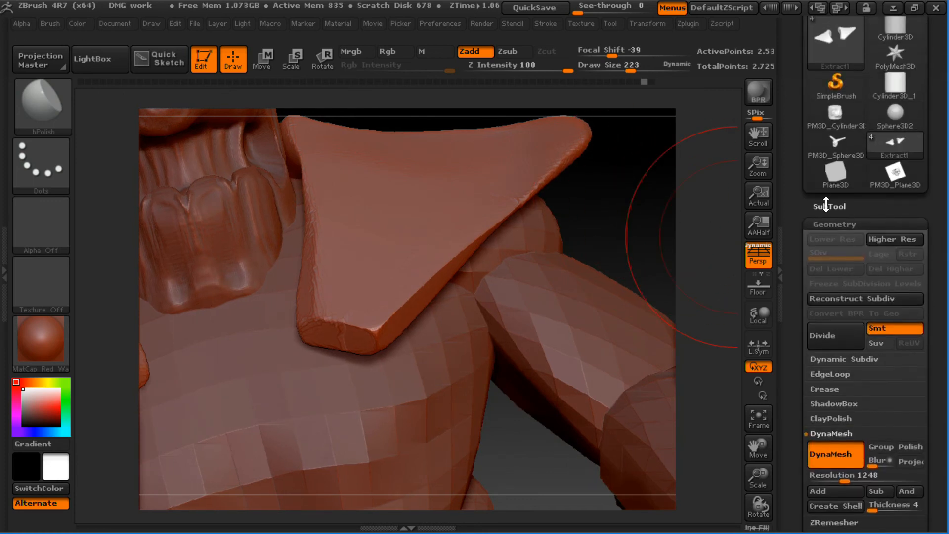
click(830, 207)
click(838, 365)
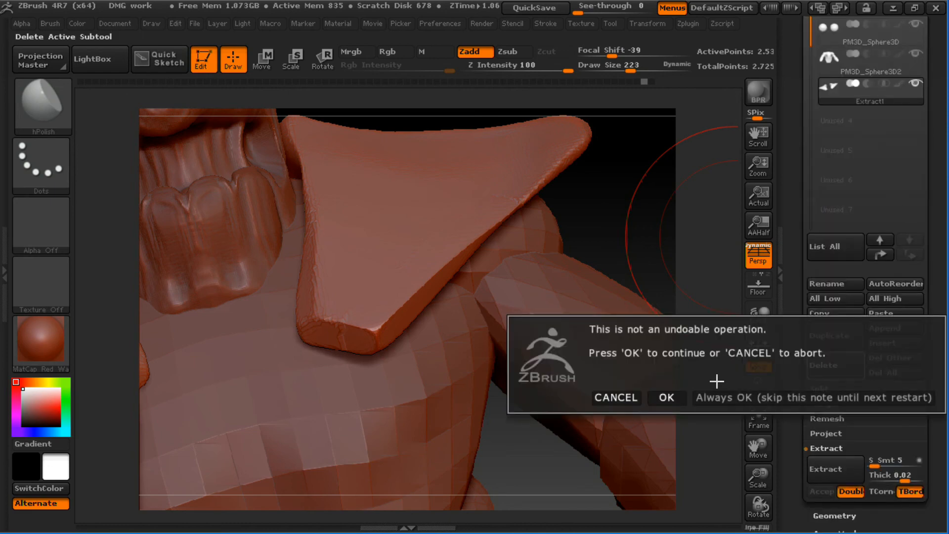
click(666, 395)
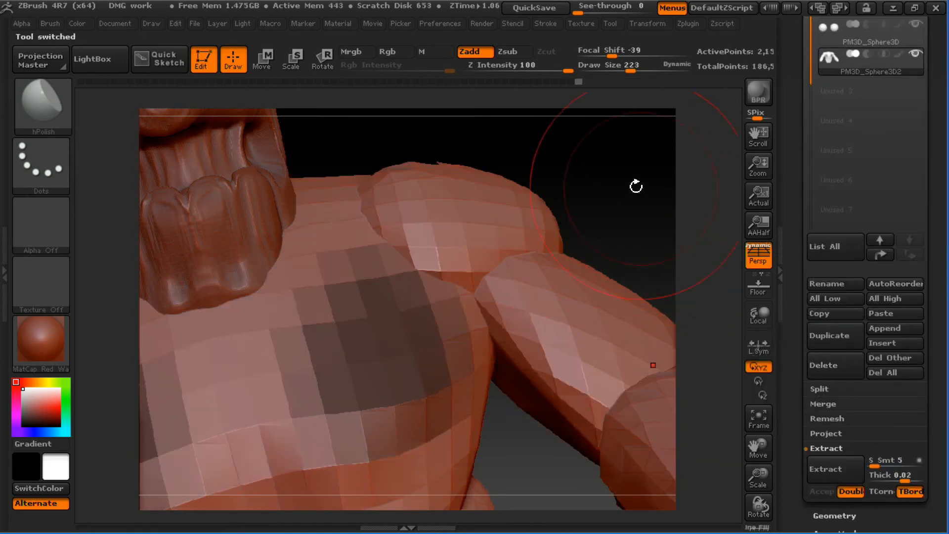
- Remesh the torso and arms into one surface with DynaMesh at resolution 16
drag(636, 186, 564, 297)
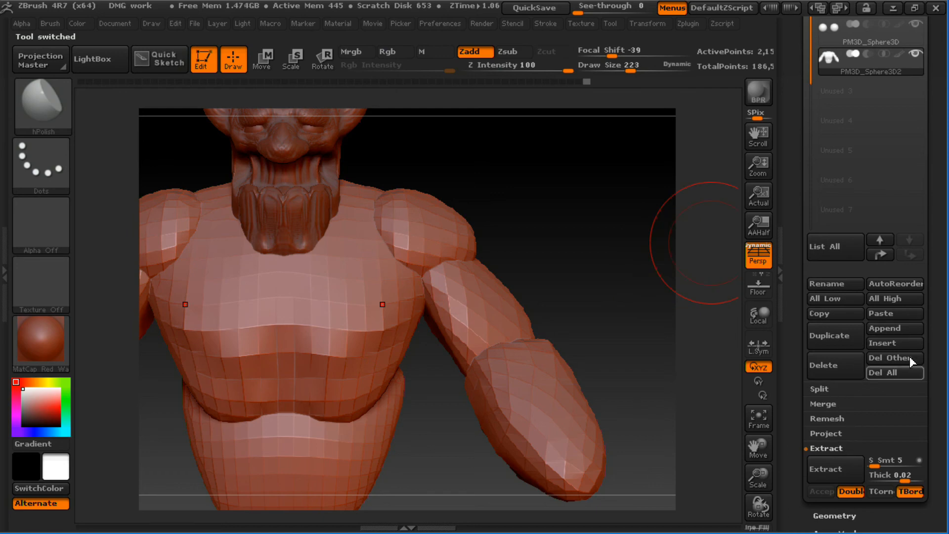
drag(926, 314, 879, 207)
click(835, 134)
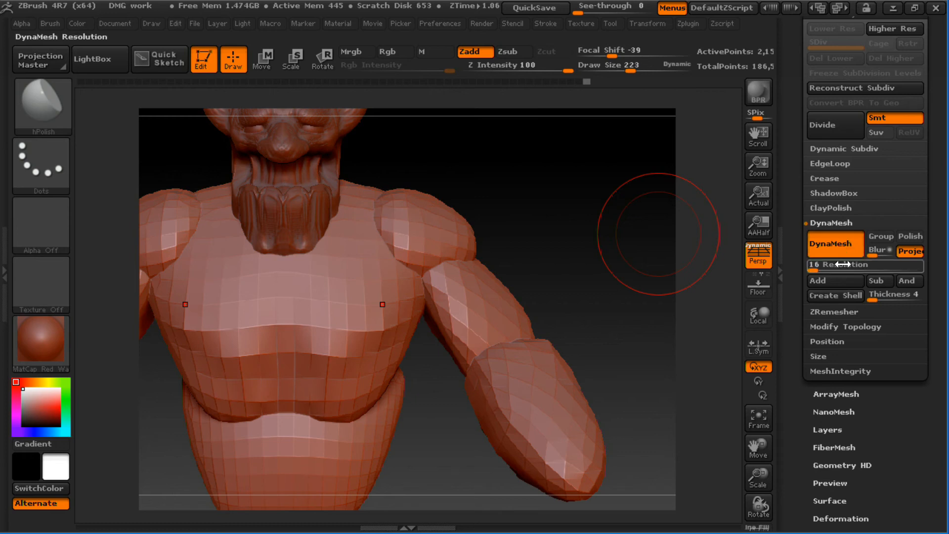
ctrl+drag(556, 212, 566, 232)
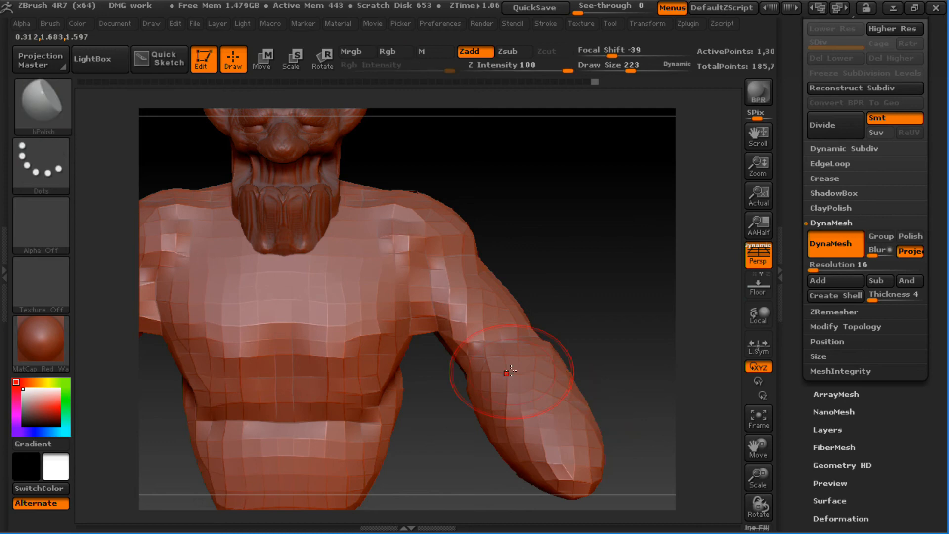
- Mask both shoulders and the adjoining upper chest and back of the fused torso with MaskPen
alt+drag(529, 208, 572, 245)
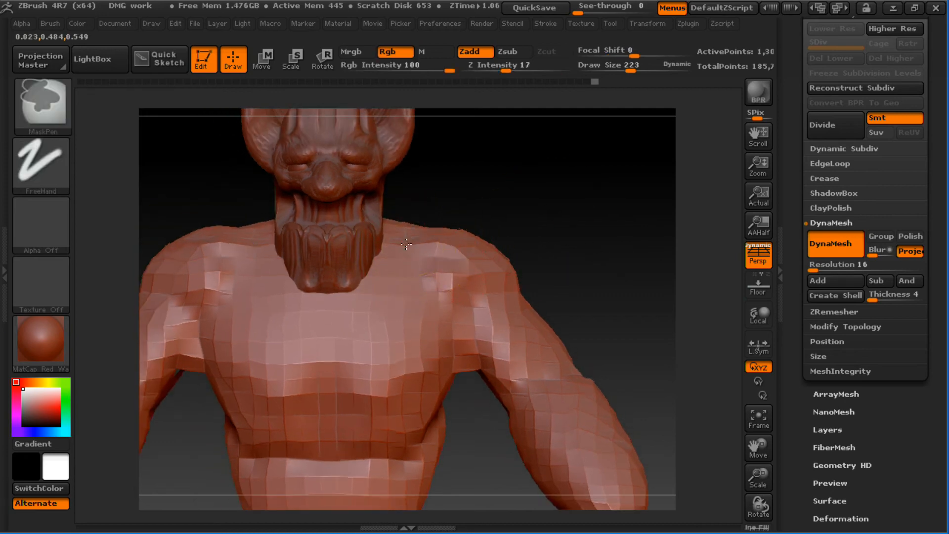
mouse_move(426, 279)
ctrl+mouse_down()
mouse_move(466, 279)
mouse_move(460, 289)
ctrl+mouse_up()
drag(549, 240, 405, 243)
mouse_move(407, 252)
ctrl+mouse_down()
mouse_move(390, 292)
mouse_move(446, 250)
mouse_move(440, 292)
ctrl+mouse_up()
mouse_move(543, 239)
mouse_down()
mouse_move(391, 240)
mouse_move(378, 273)
mouse_move(418, 321)
mouse_up()
drag(307, 247, 606, 239)
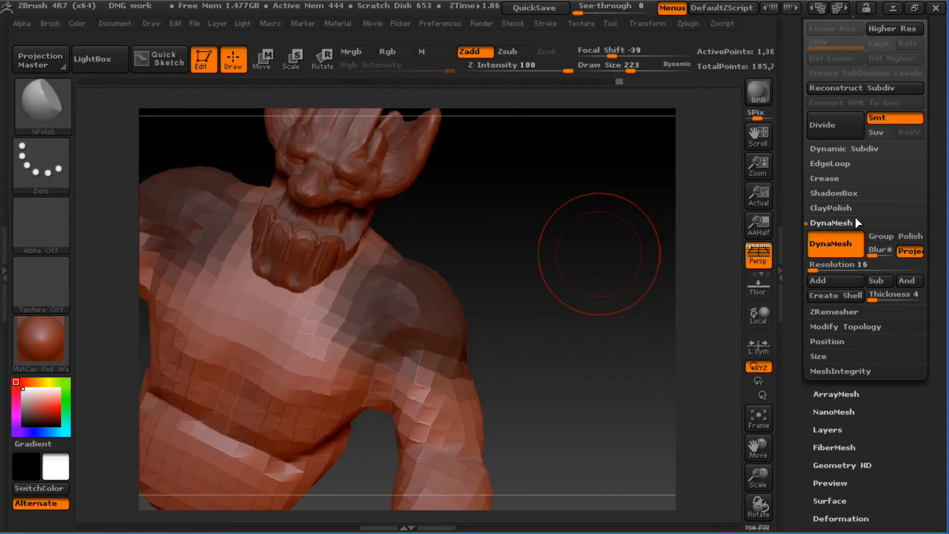
- Extract the masked shoulder areas at 0.02 thickness and accept them as a new subtool
drag(928, 107, 928, 156)
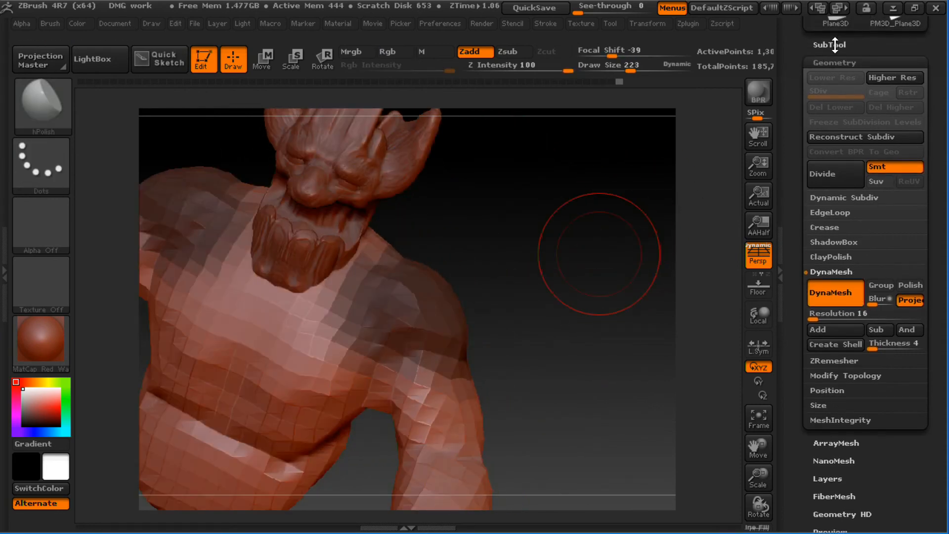
click(835, 44)
drag(870, 273, 870, 210)
click(841, 471)
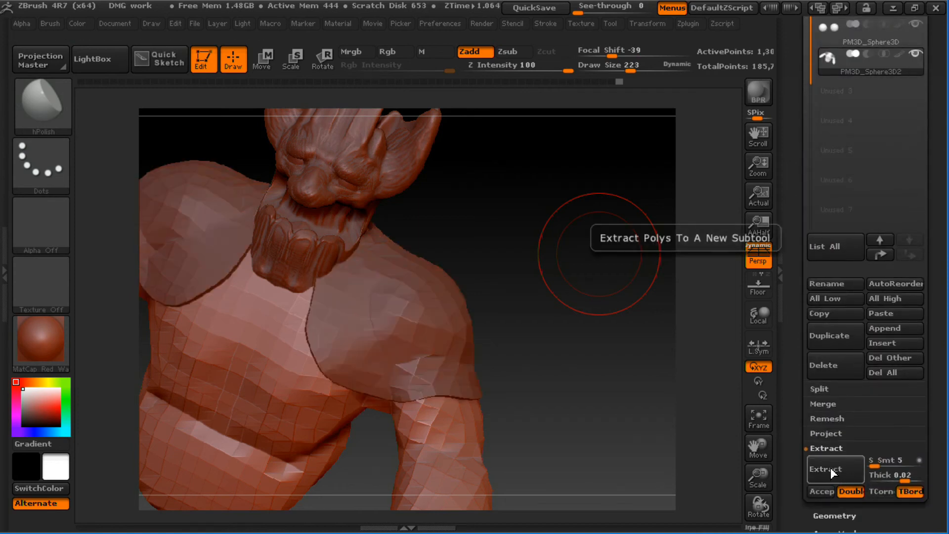
click(822, 491)
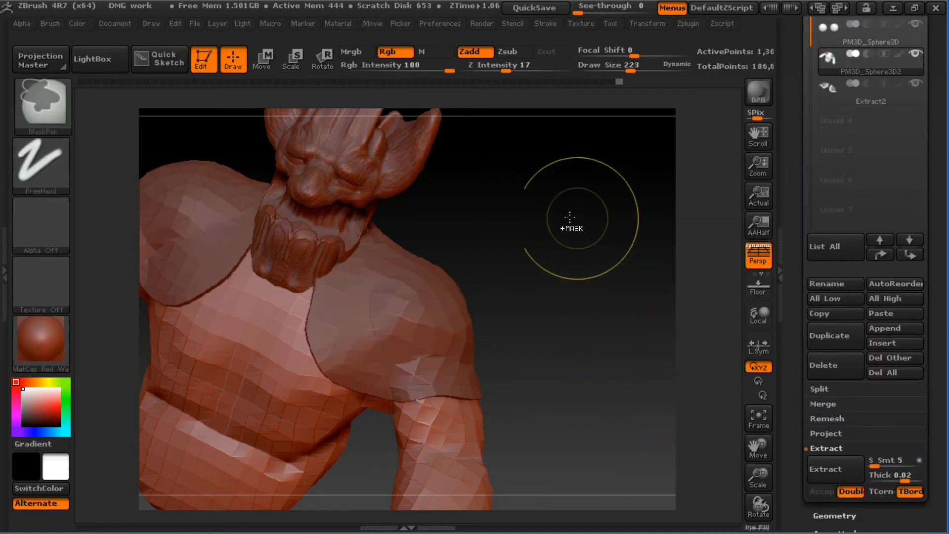
- Undo the torso's low-resolution DynaMesh remesh while keeping the extracted shoulder pieces
mouse_move(542, 290)
mouse_down()
mouse_move(549, 266)
mouse_move(636, 233)
mouse_move(657, 202)
mouse_move(636, 222)
mouse_move(635, 212)
mouse_up()
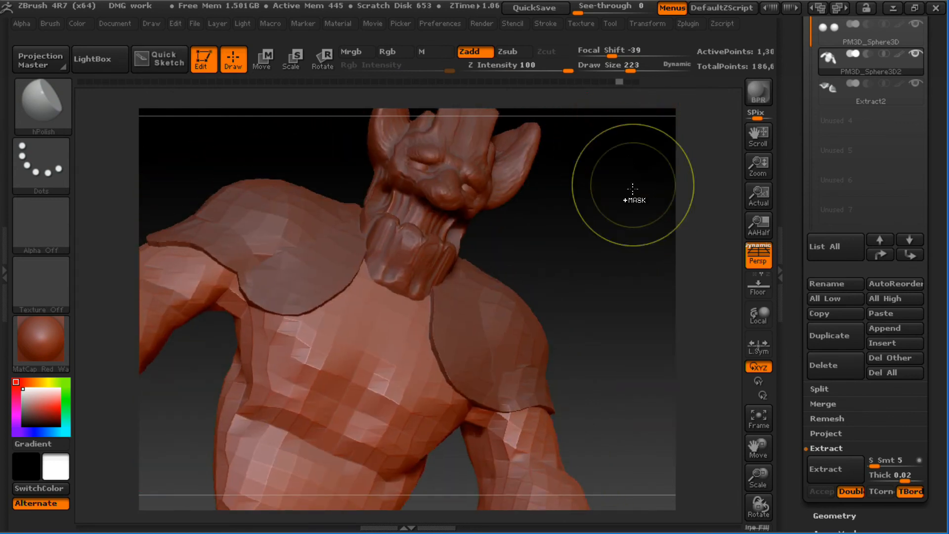
drag(623, 242, 598, 243)
ctrl+shift+click(616, 244)
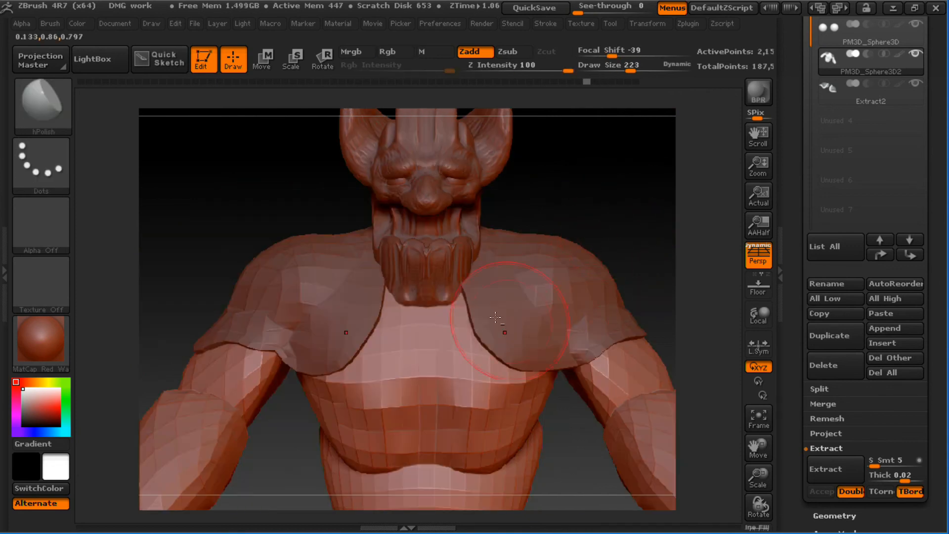
- Set the draw size to 106, make the Extract2 shoulder pieces the active subtool and clear their mask
key(s)
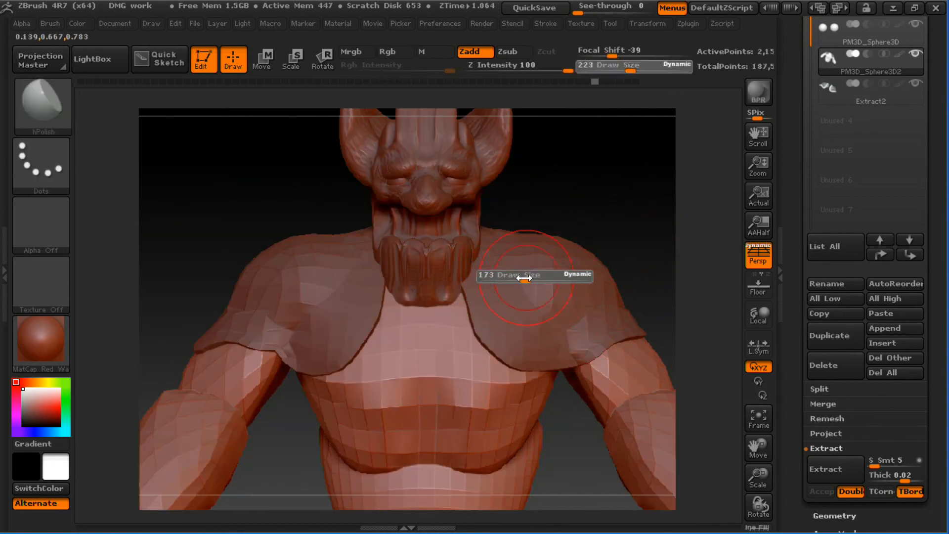
drag(527, 279, 516, 279)
alt+click(275, 260)
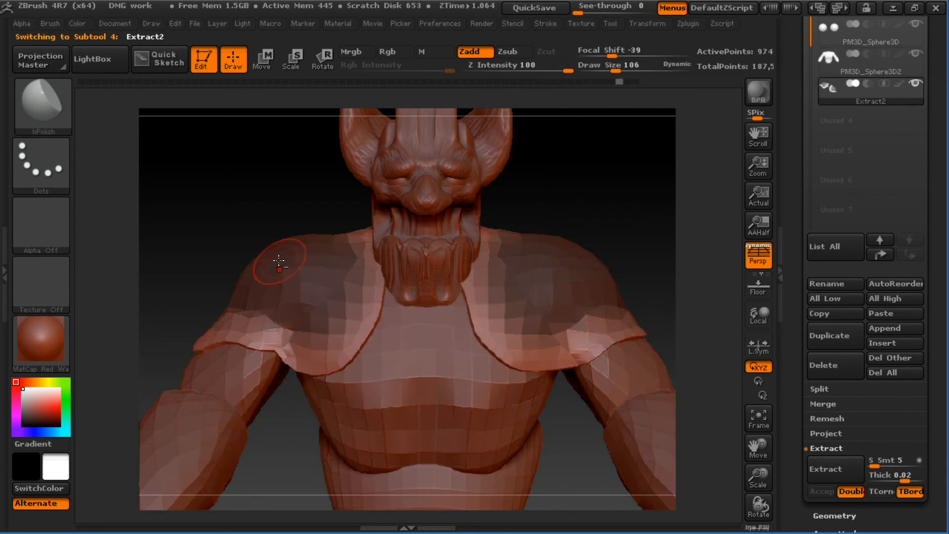
alt+drag(636, 197, 615, 195)
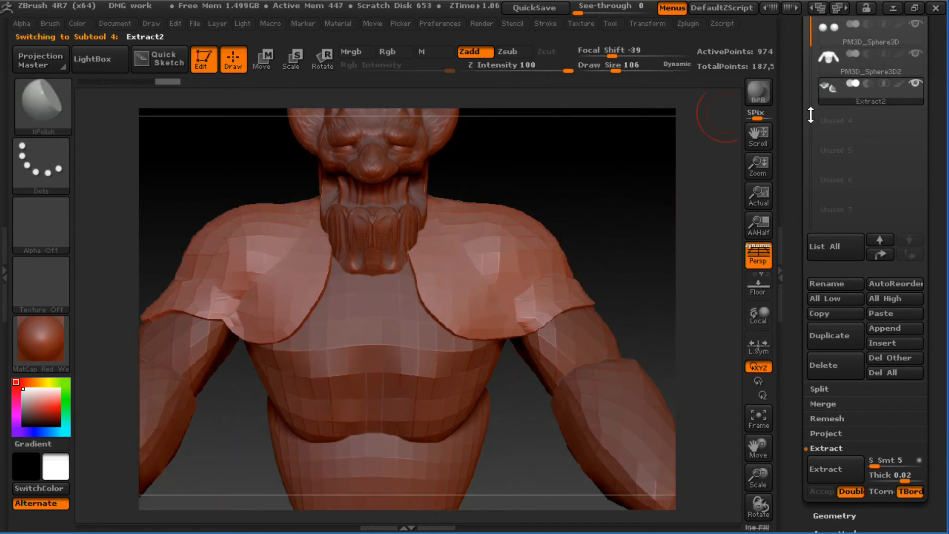
- Pull one shoulder piece's neck-side edge into a raised collar and lift its lower edge with the Move brush at draw size 351
key(s)
drag(481, 232, 491, 231)
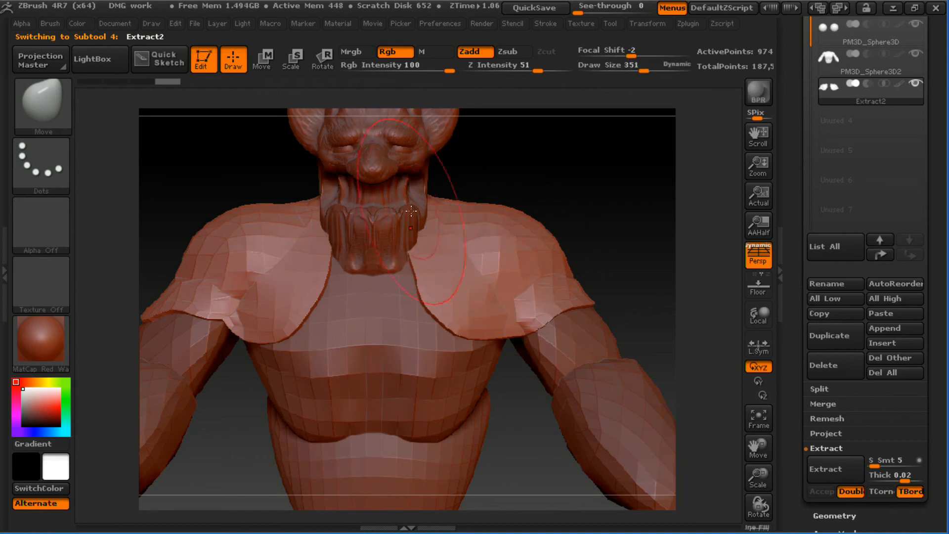
drag(429, 212, 454, 178)
drag(457, 196, 461, 184)
drag(438, 287, 431, 288)
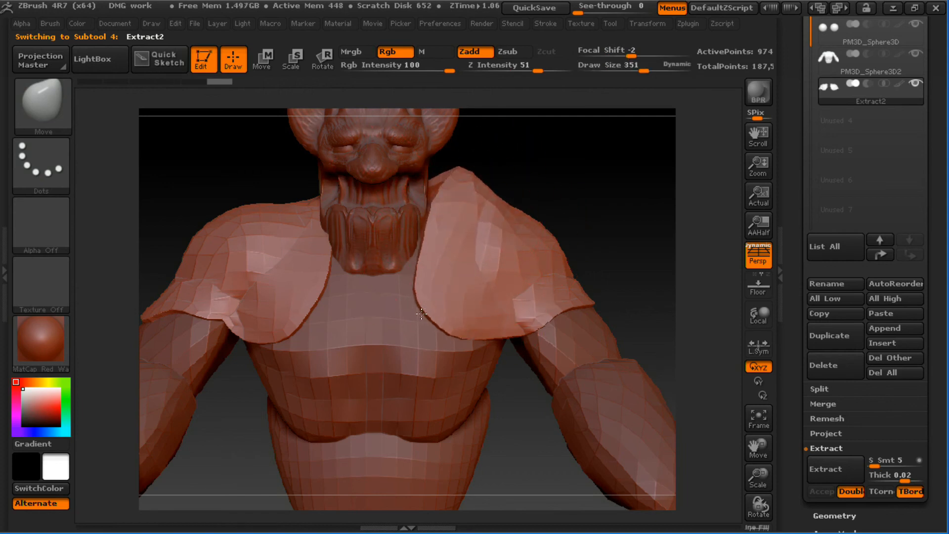
mouse_move(492, 317)
mouse_down()
mouse_move(475, 309)
mouse_move(519, 312)
mouse_move(500, 308)
mouse_move(572, 267)
mouse_up()
- Try smoothing the reshaped shoulder piece with the Smooth brush at draw size 579 and undo the stroke
key(s)
shift+drag(573, 267, 570, 261)
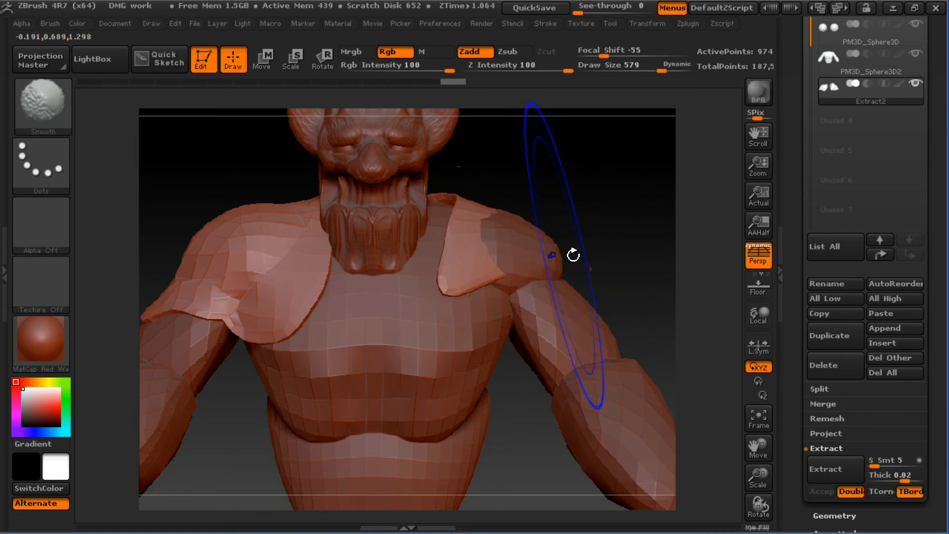
key(ctrl+z)
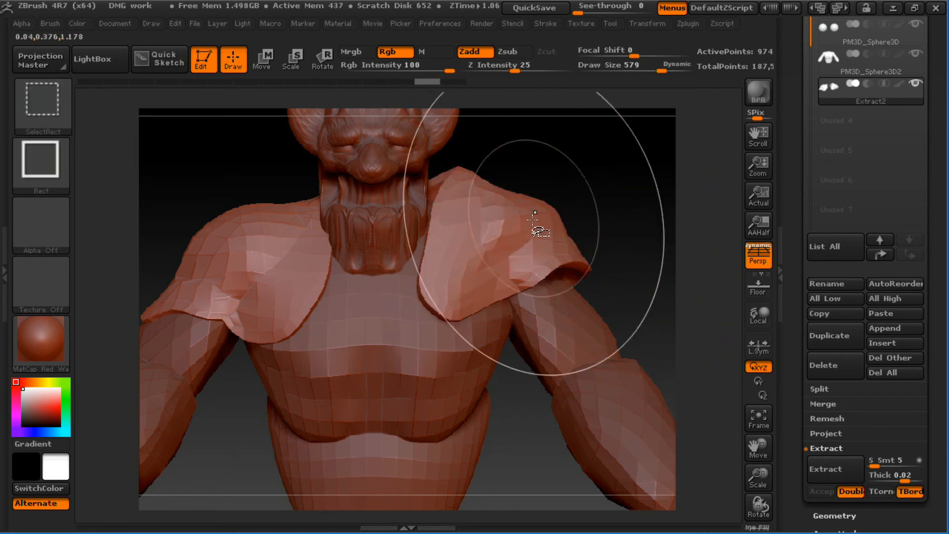
ctrl+shift+click(536, 227)
ctrl+shift+click(599, 205)
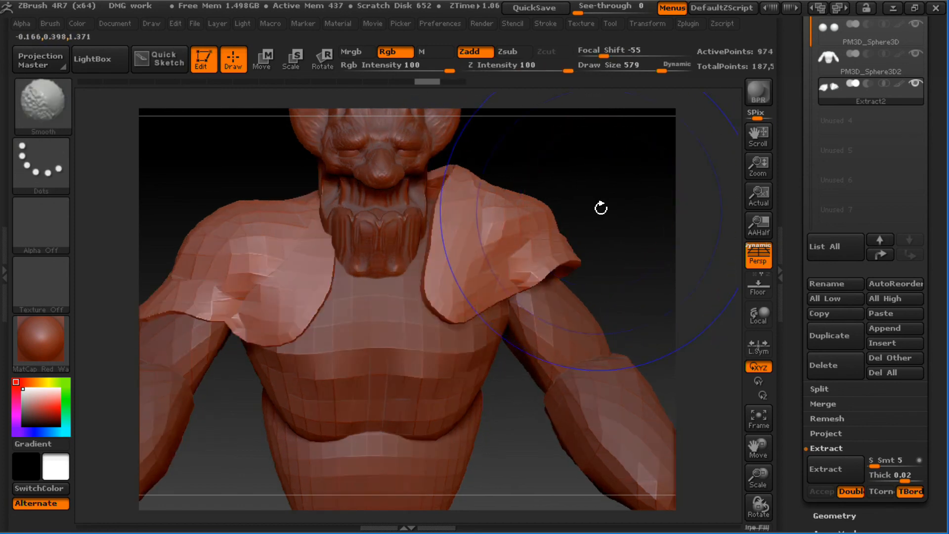
- Show the polygroup wireframe on the shoulder pieces, examine the collar and rim from several angles, and redo the last undone edits
mouse_move(611, 202)
mouse_down()
mouse_move(602, 206)
mouse_move(655, 199)
mouse_up()
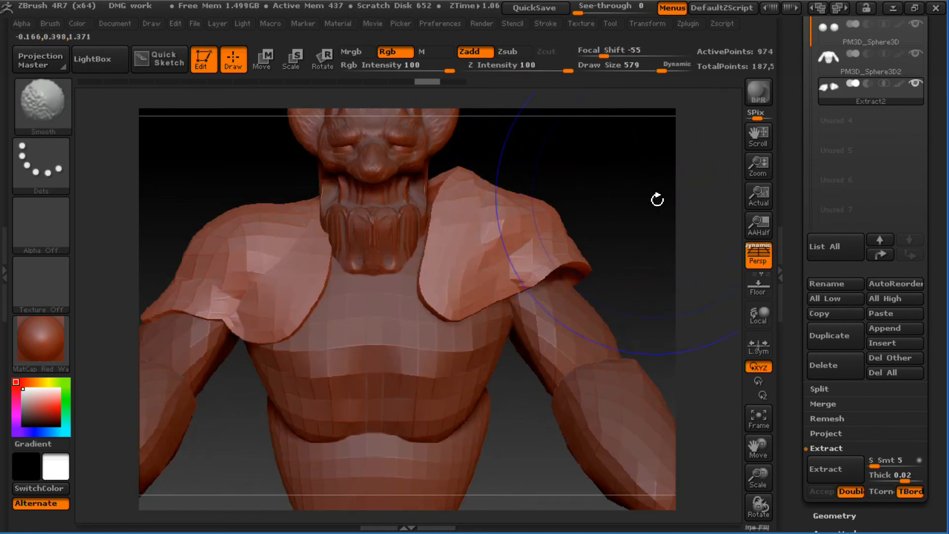
mouse_move(583, 176)
mouse_down()
mouse_move(608, 182)
mouse_move(597, 186)
mouse_move(639, 226)
mouse_up()
key(shift+f)
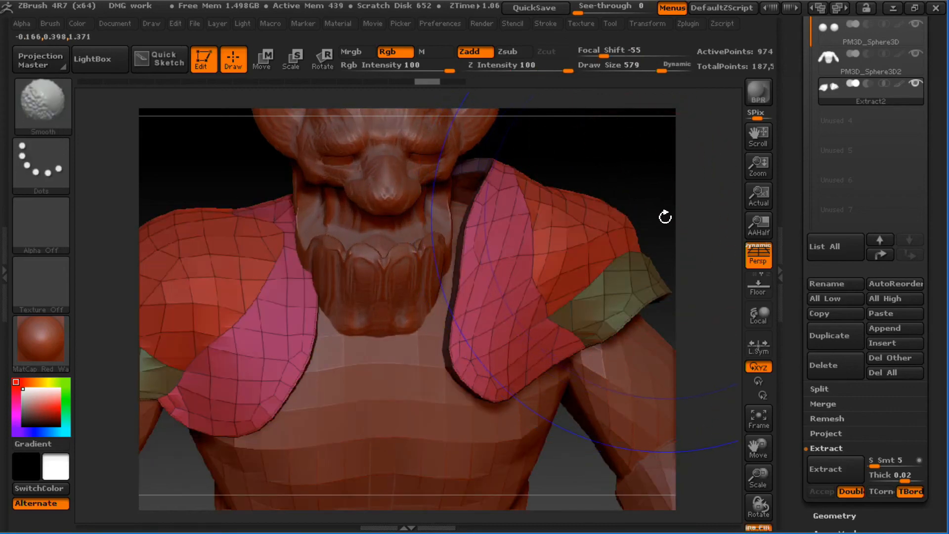
drag(682, 203, 667, 179)
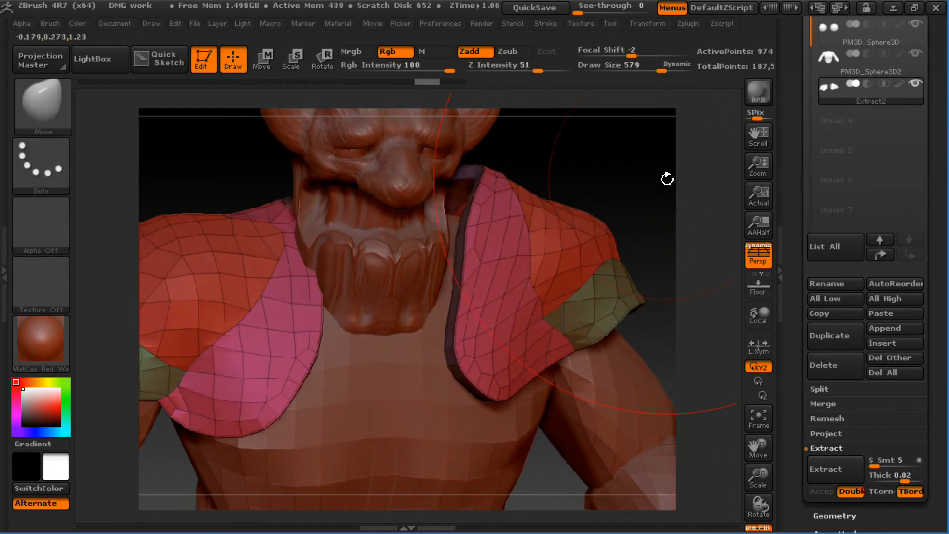
mouse_move(647, 205)
alt+mouse_down()
mouse_move(659, 216)
mouse_move(618, 180)
mouse_move(579, 180)
alt+mouse_up()
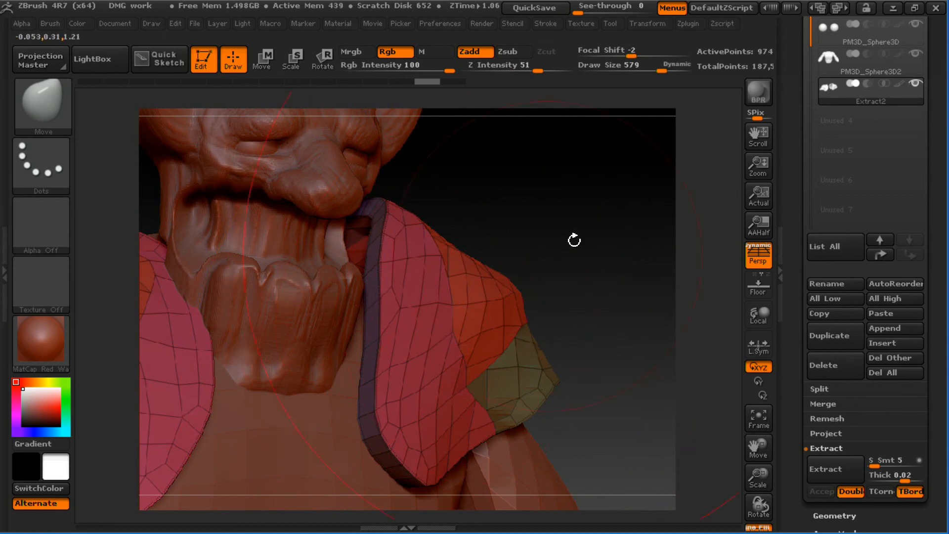
drag(573, 239, 525, 245)
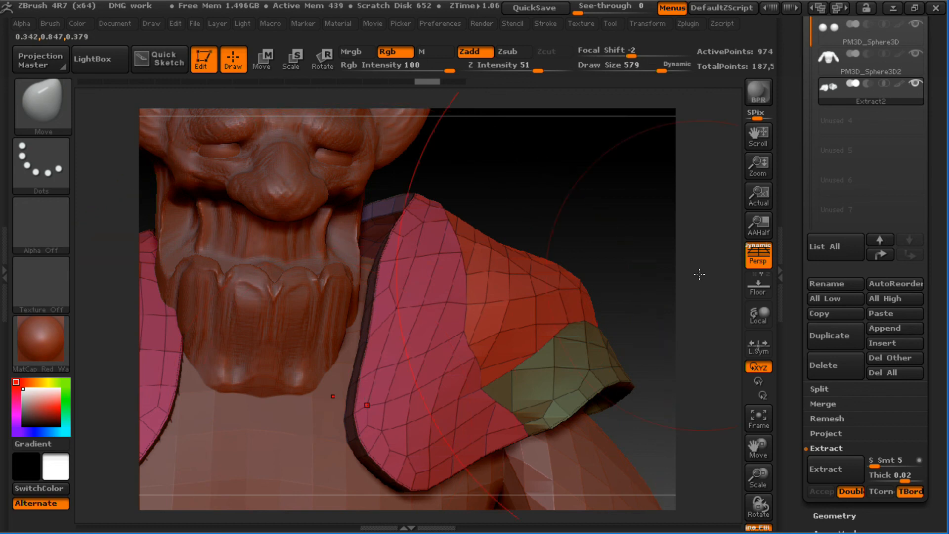
key(ctrl+shift+z)
key(ctrl+shift+z)
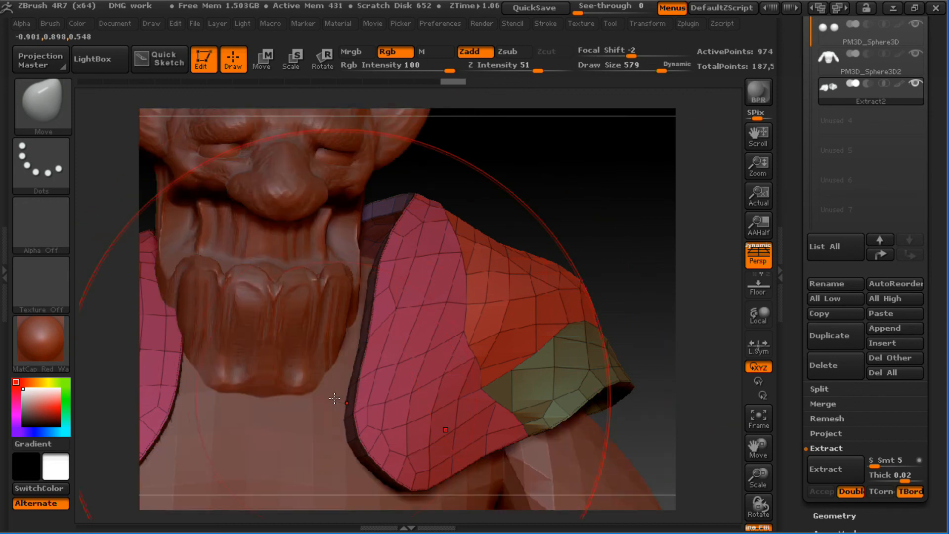
- Reduce the draw size to 69, inspect the torso subtool beneath the armour, and make Extract2 active again
key(s)
drag(294, 445, 241, 451)
alt+click(300, 441)
key(shift+s)
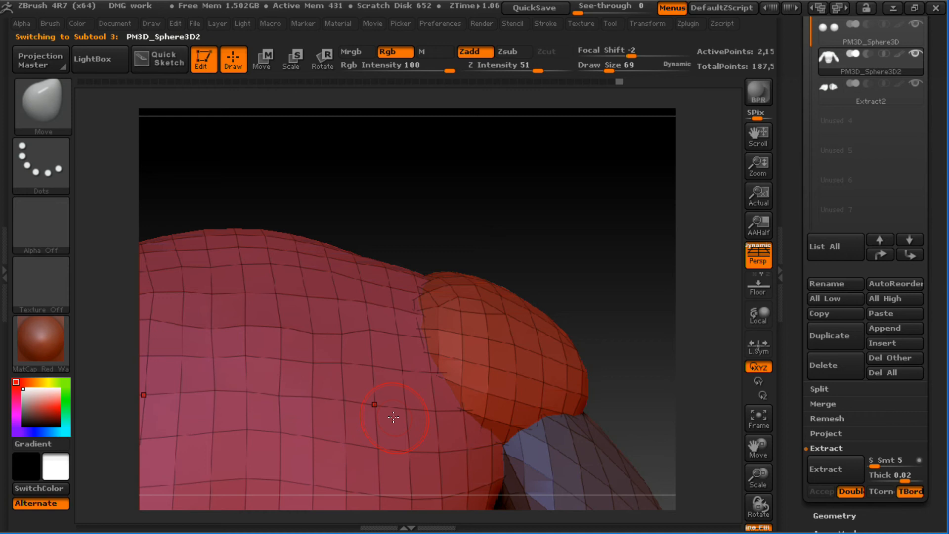
mouse_move(669, 86)
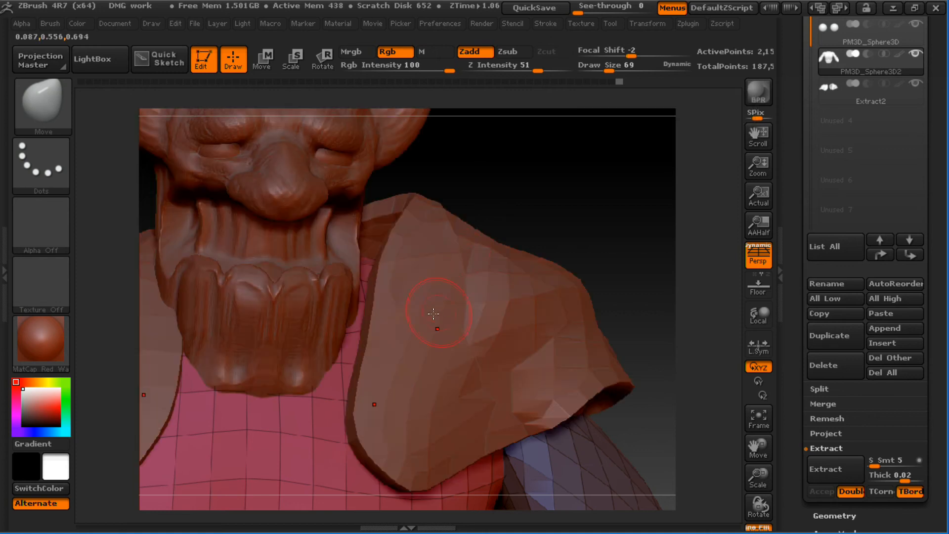
alt+click(434, 313)
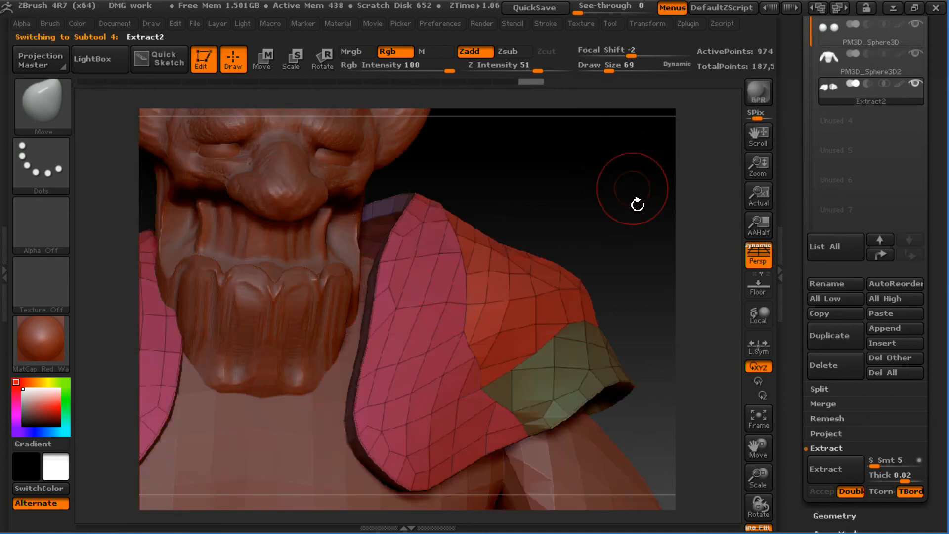
- Hide the outer-surface polygroups of the shoulder pieces, leaving only their inner faces and rim strips visible
drag(604, 222, 623, 227)
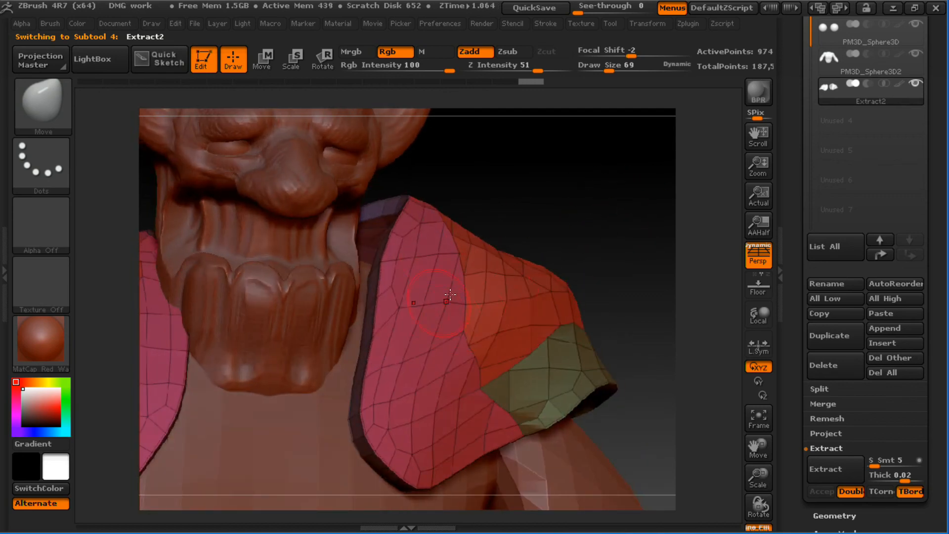
ctrl+shift+click(437, 316)
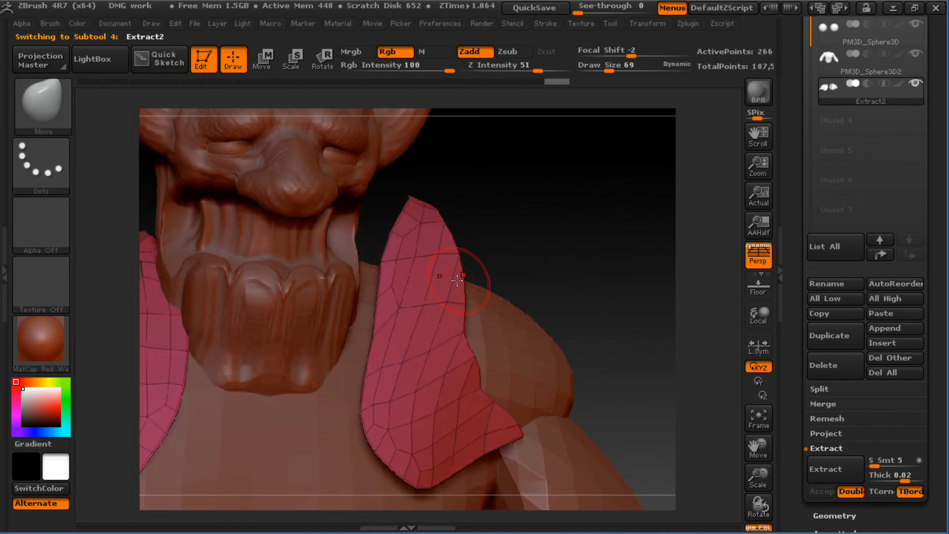
ctrl+shift+click(445, 335)
ctrl+shift+click(571, 346)
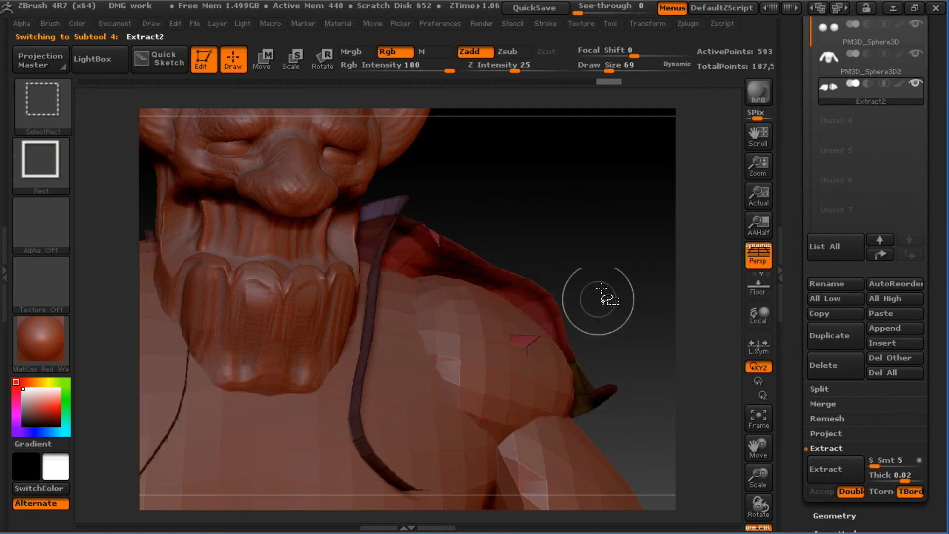
mouse_move(595, 253)
mouse_down()
mouse_move(511, 286)
mouse_move(565, 265)
mouse_move(600, 228)
mouse_move(584, 206)
mouse_move(538, 204)
mouse_move(551, 240)
mouse_move(608, 275)
mouse_move(590, 288)
mouse_up()
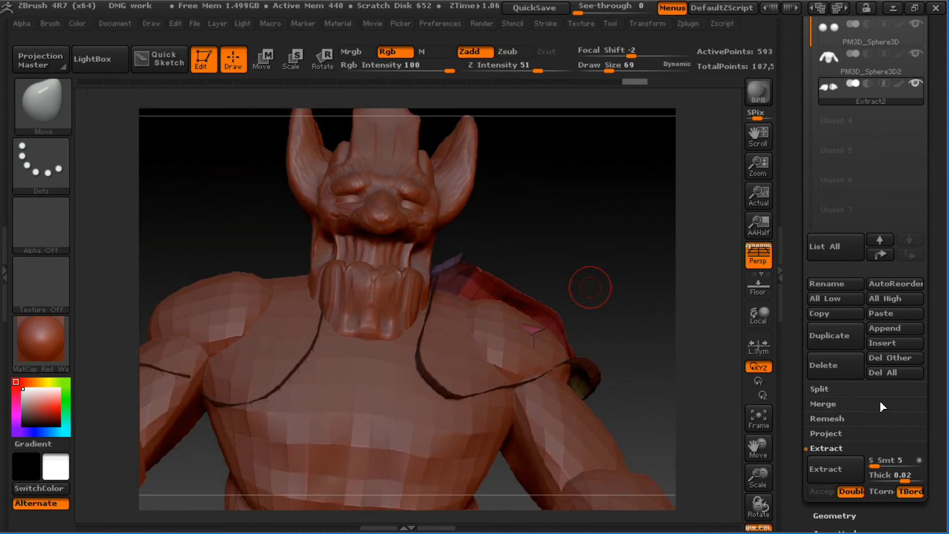
- Split the hidden outer surfaces into their own subtool and delete the subtool holding the inner faces and rims
click(823, 387)
click(843, 402)
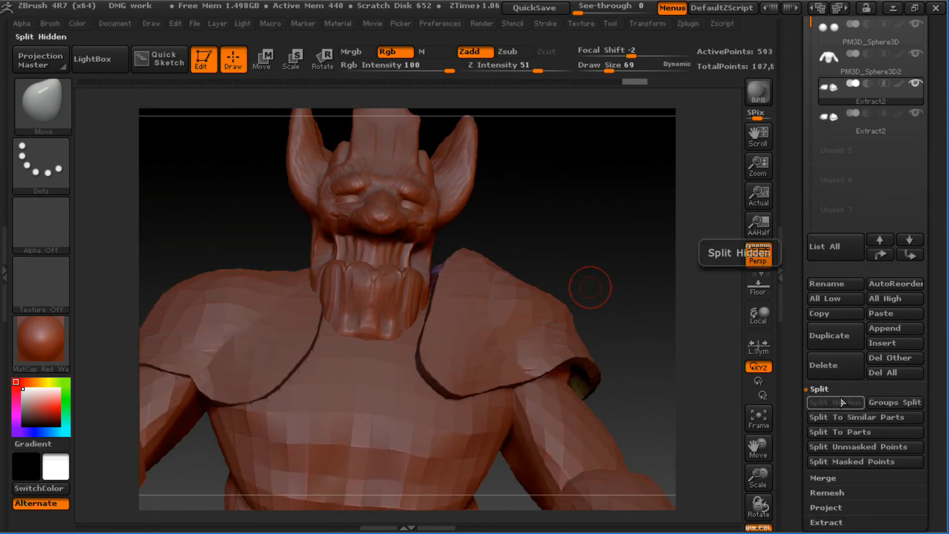
click(830, 375)
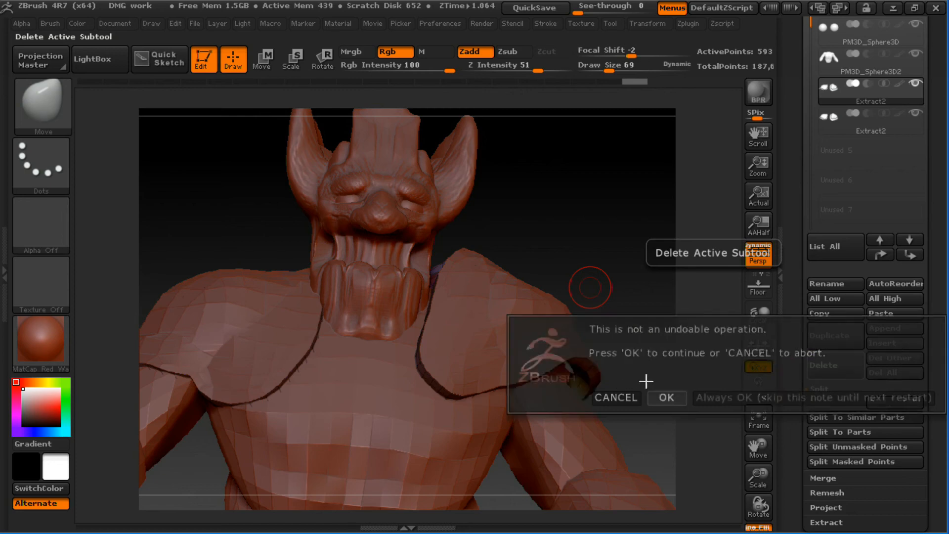
click(666, 398)
- Combine all visible polygons of the remaining single-sided shoulder pieces into one polygroup with Group Visible
drag(599, 220, 578, 280)
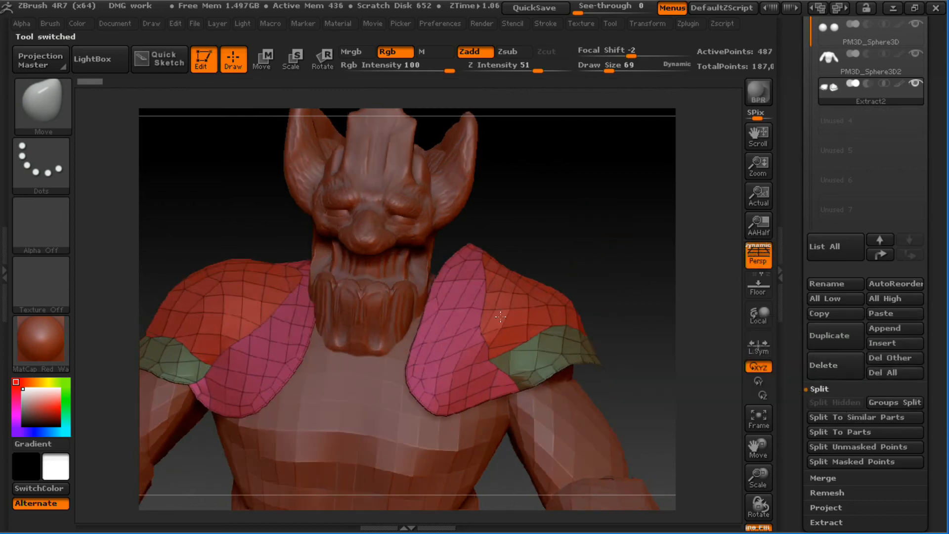
drag(926, 377, 927, 244)
click(850, 329)
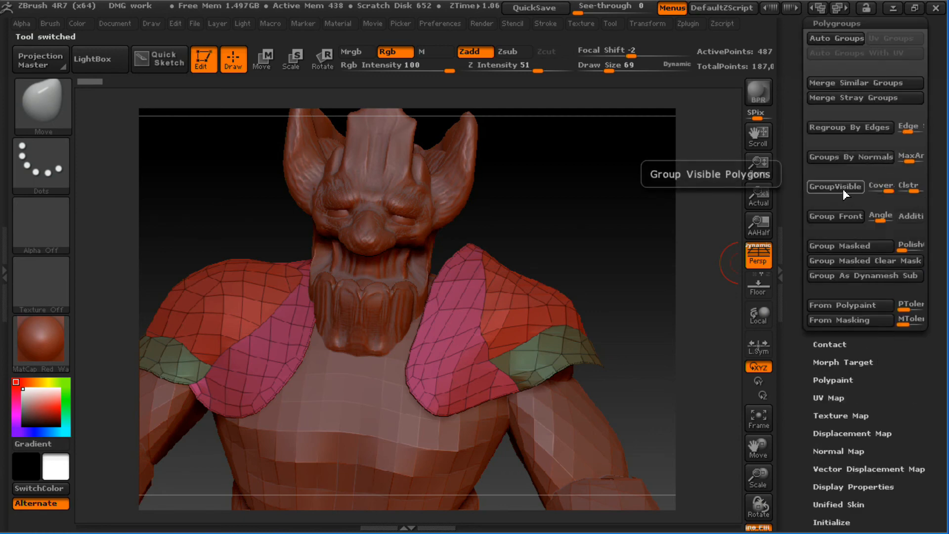
click(844, 187)
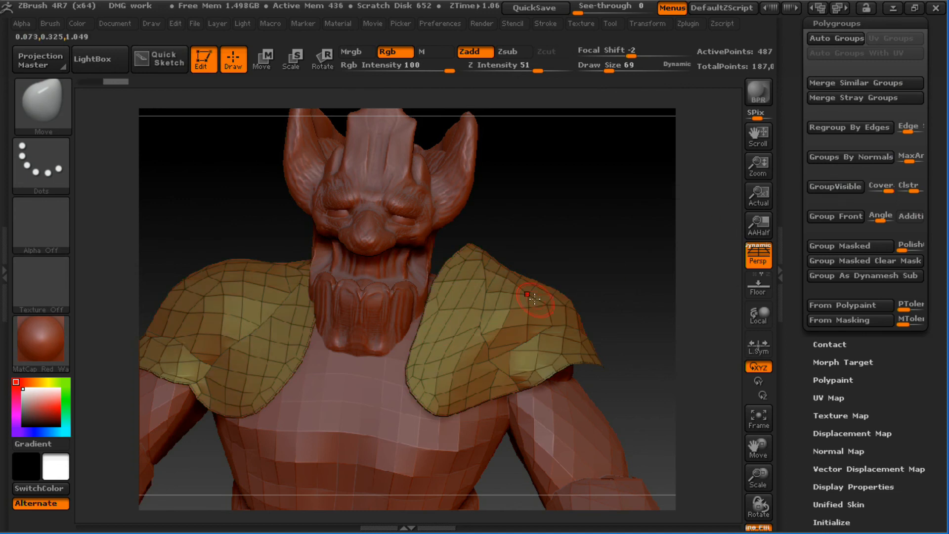
- Pull one shoulder piece's collar tip toward the neck with the Move brush at draw size 251 and smooth its folded surface
key(s)
mouse_move(485, 256)
mouse_down()
mouse_move(510, 255)
mouse_move(445, 239)
mouse_up()
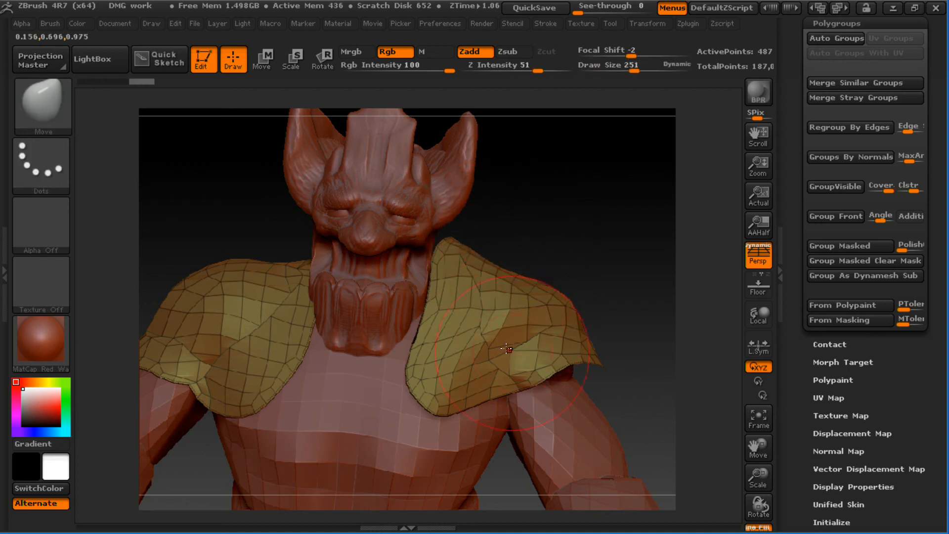
shift+drag(477, 324, 516, 324)
mouse_move(455, 309)
shift+mouse_down()
mouse_move(429, 360)
mouse_move(490, 265)
mouse_move(547, 332)
mouse_move(563, 329)
mouse_move(477, 484)
shift+mouse_up()
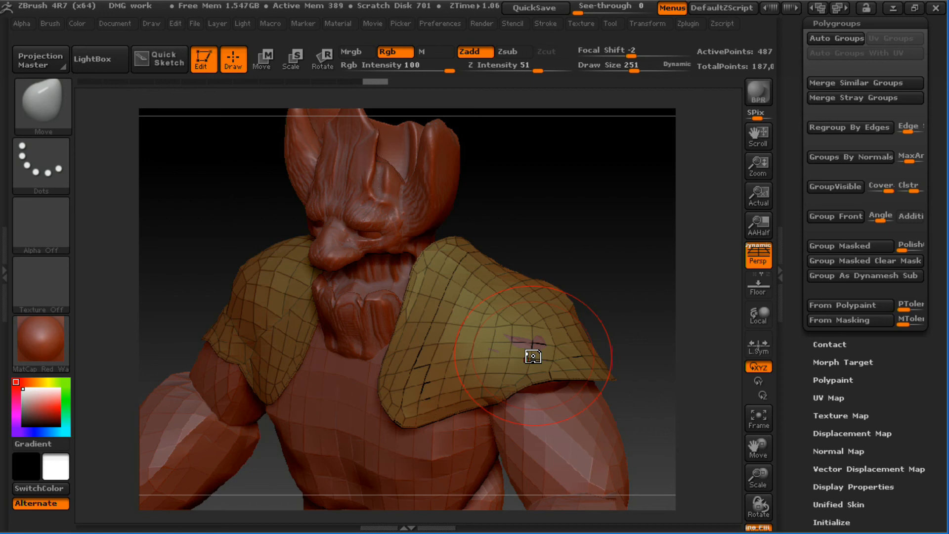
- Refine the same shoulder piece's neck edge and lower outer edge at draw size 272 and return to the front view
alt+drag(599, 216, 595, 171)
key(s)
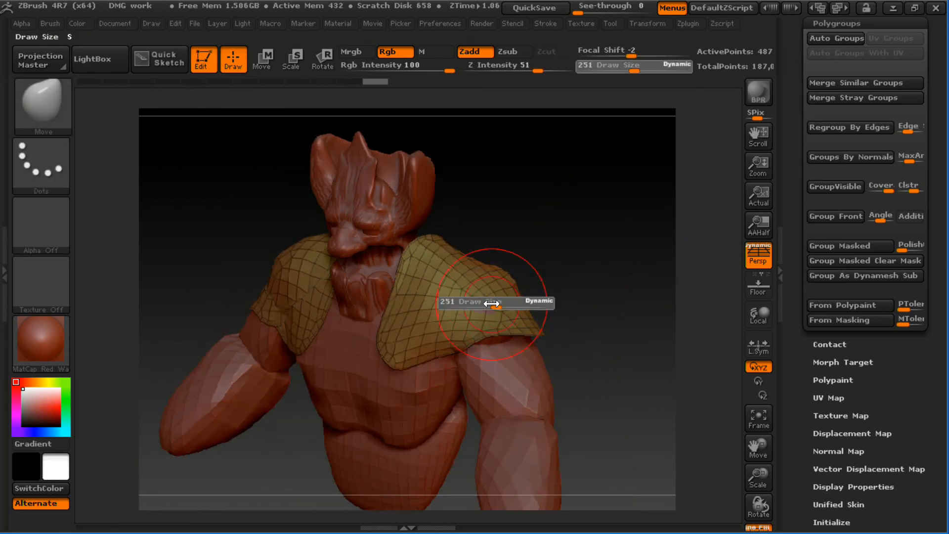
drag(492, 304, 487, 302)
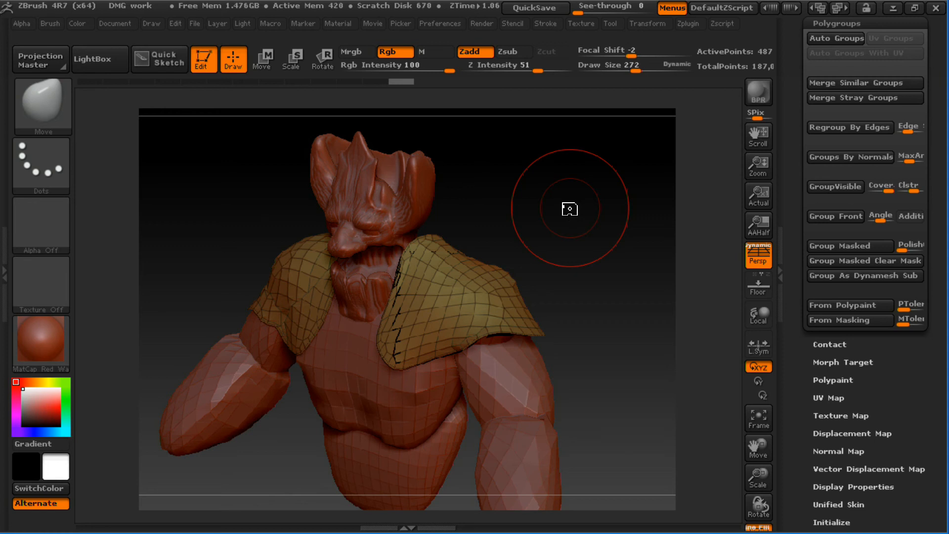
shift+drag(582, 303, 568, 264)
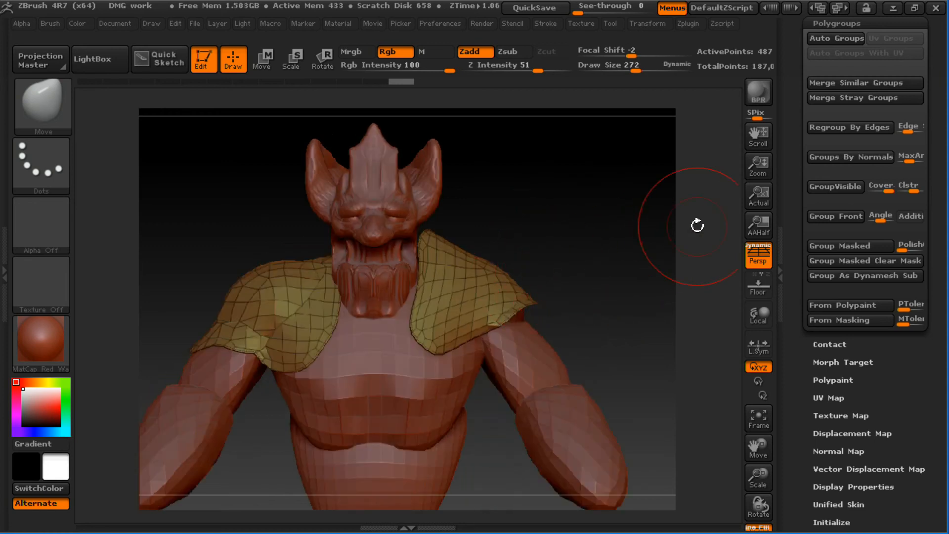
- Open the ZRemesher settings for the Extract2 shoulder pieces
drag(889, 368, 898, 401)
drag(941, 170, 943, 179)
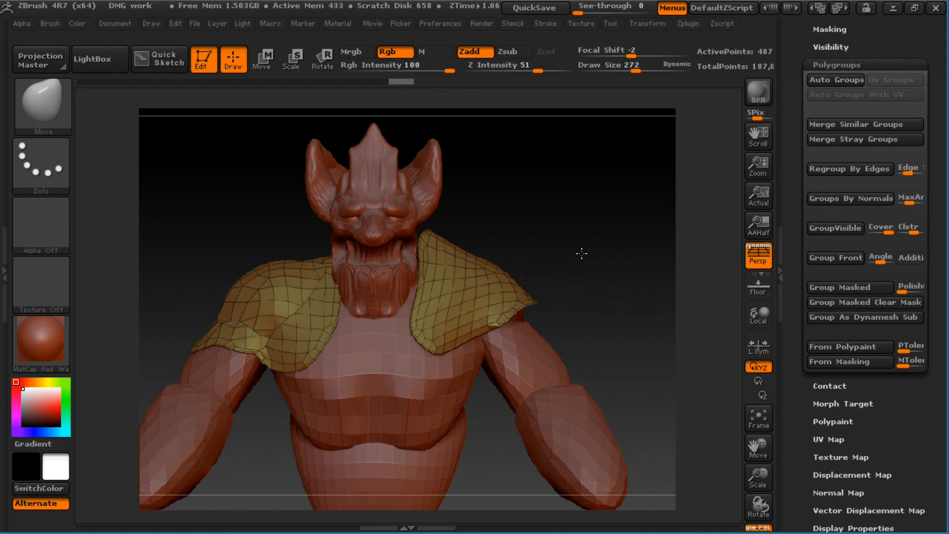
alt+drag(581, 254, 595, 251)
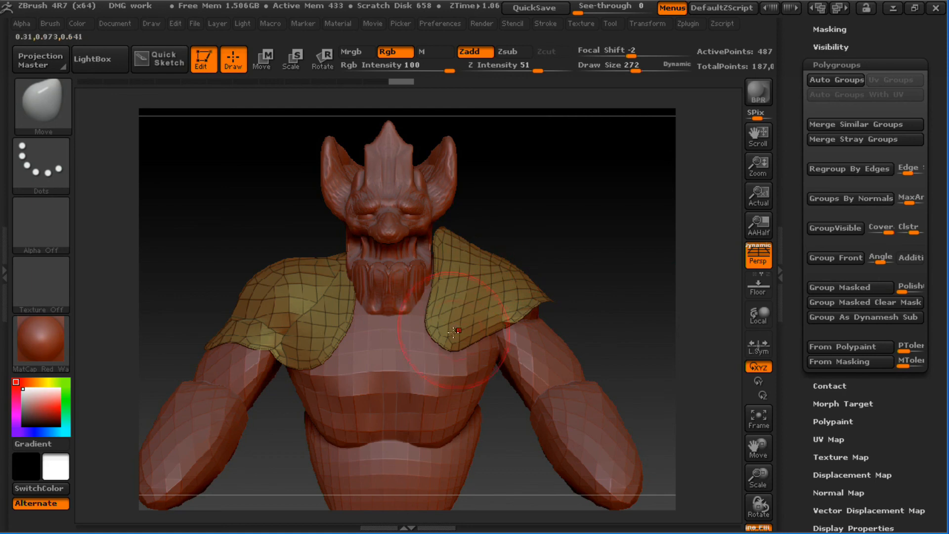
drag(938, 53, 932, 168)
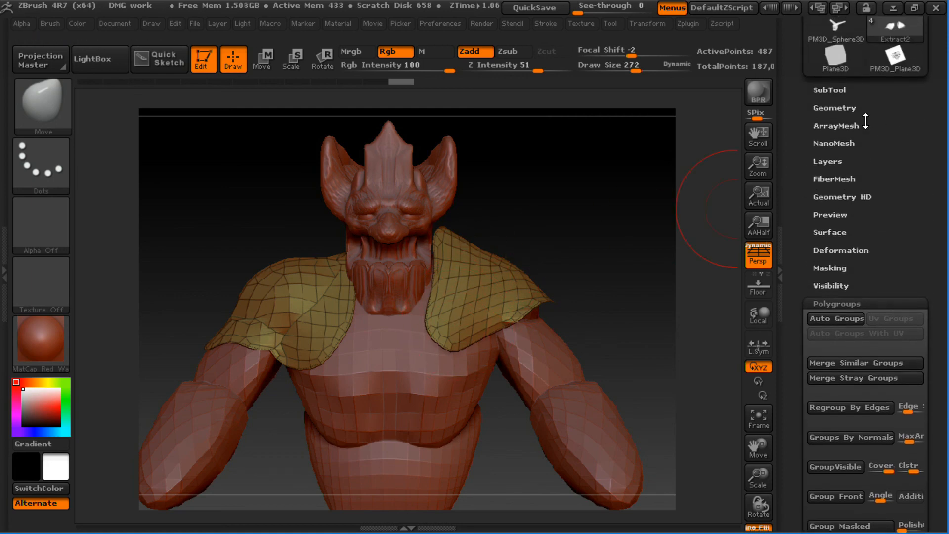
click(840, 93)
drag(638, 229, 613, 267)
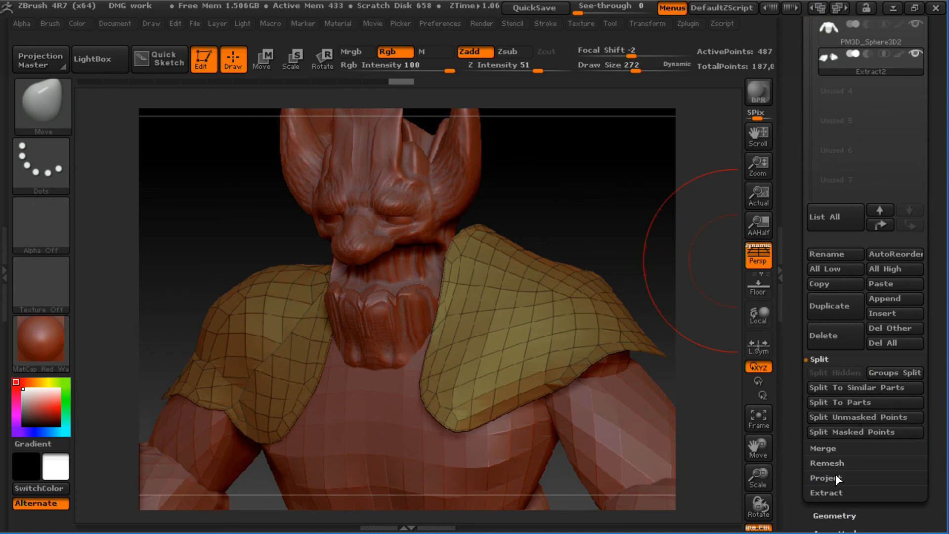
drag(933, 439, 918, 348)
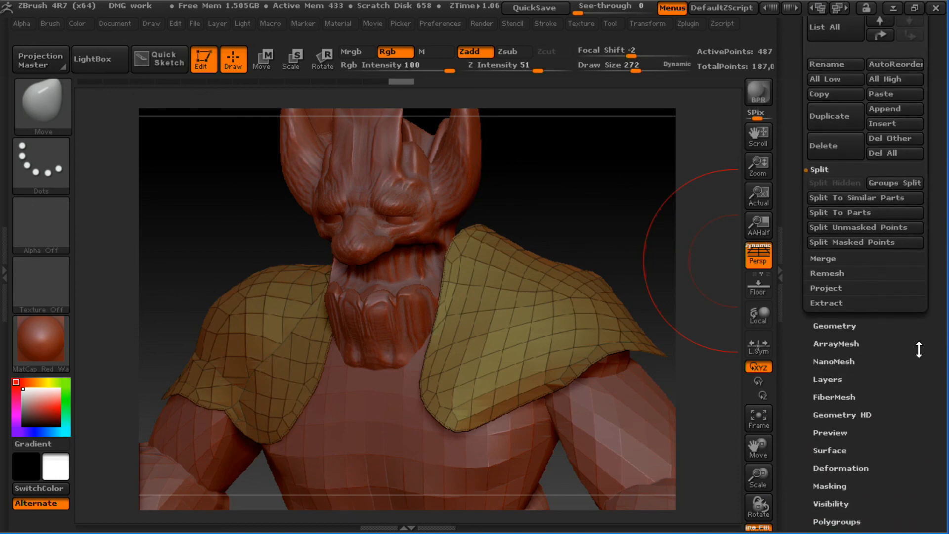
click(834, 328)
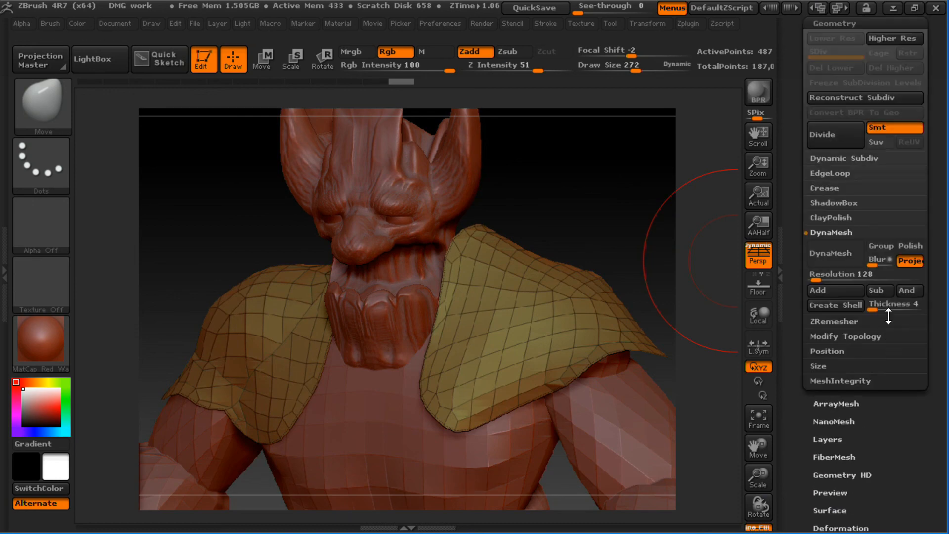
click(838, 322)
drag(652, 229, 638, 222)
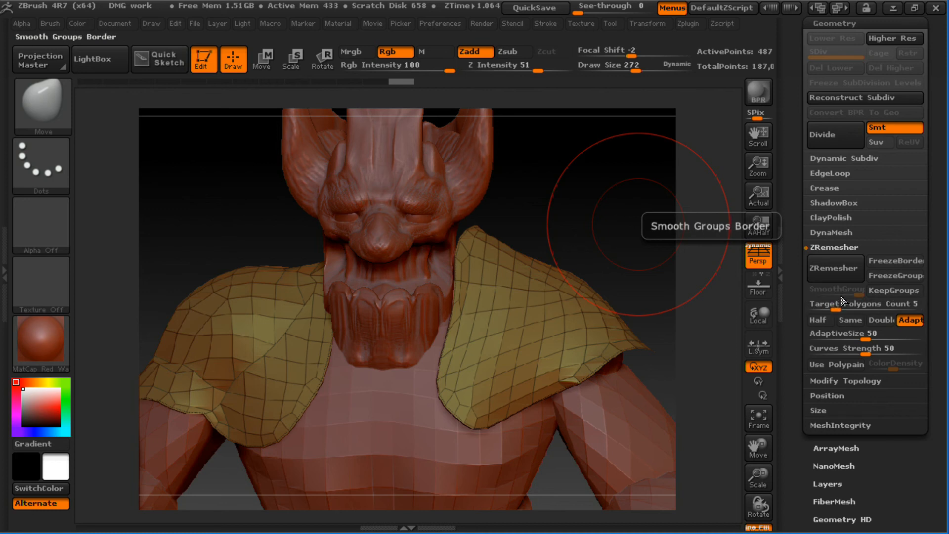
- Try ZRemesher's Same and Half polygon-count options on the shoulder pieces and switch them off again
click(852, 321)
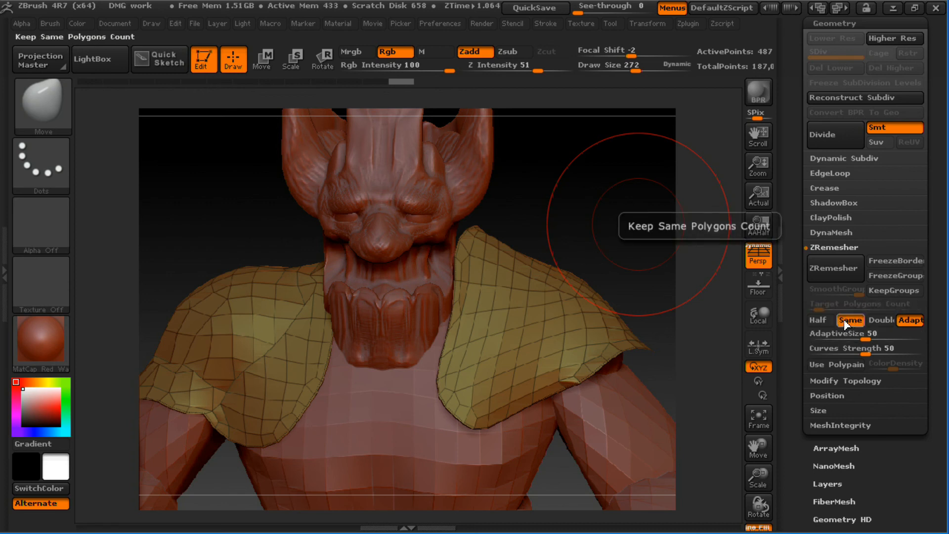
click(846, 320)
click(824, 319)
click(826, 316)
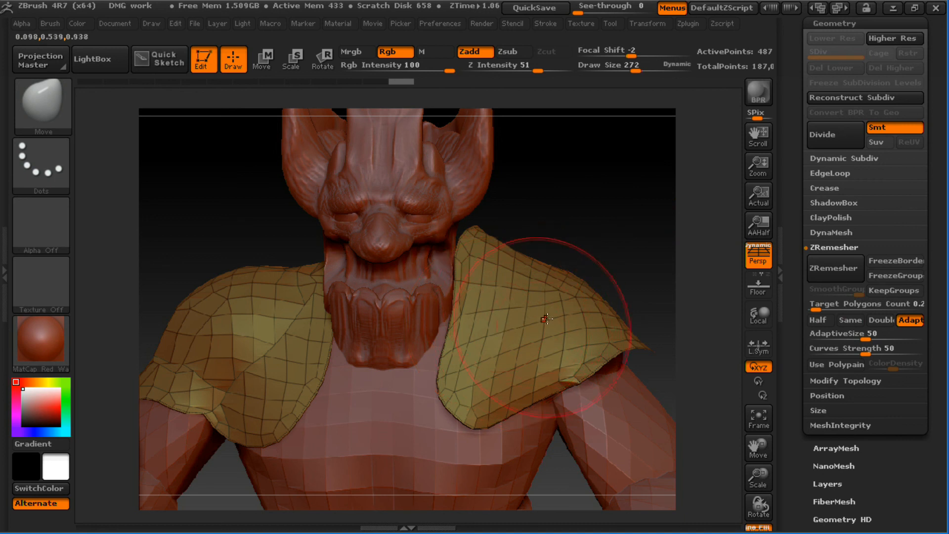
click(850, 320)
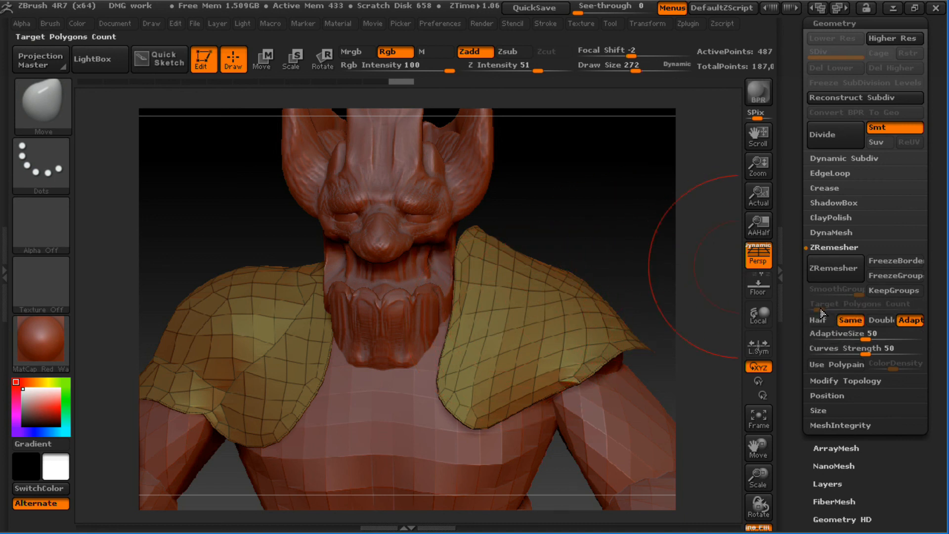
click(854, 321)
click(855, 321)
click(855, 322)
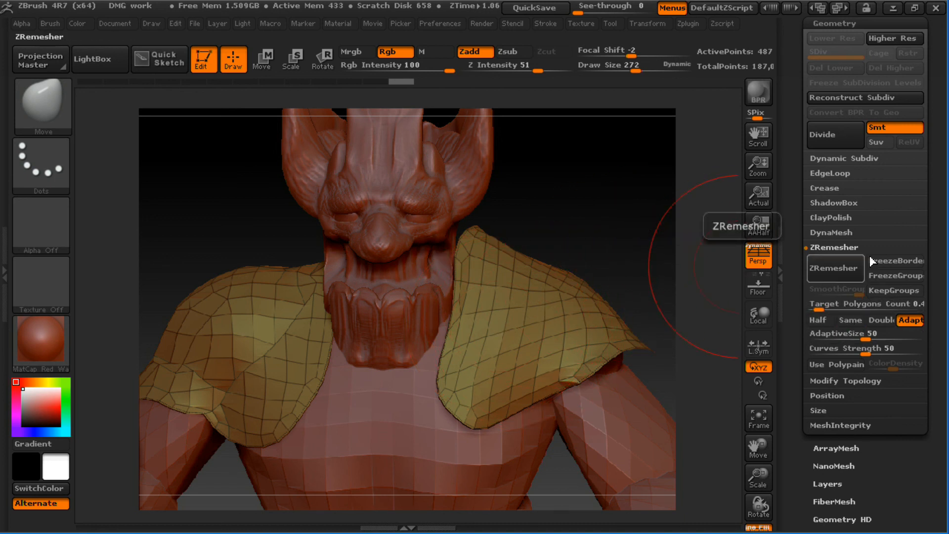
- Try ZRemesher with Adapt on the Extract2 shoulder pieces, check the new topology from the side, and undo it
drag(819, 309, 816, 309)
click(823, 324)
click(823, 323)
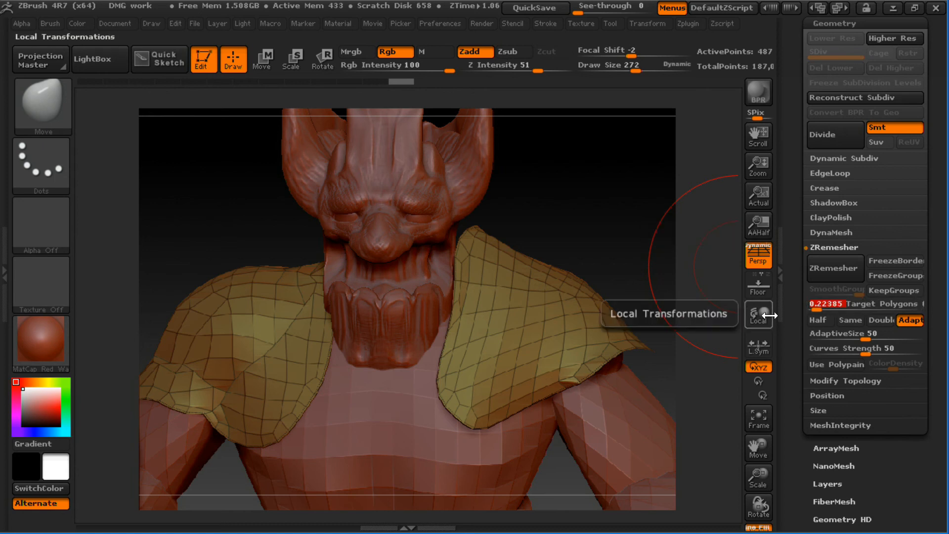
click(850, 322)
click(851, 321)
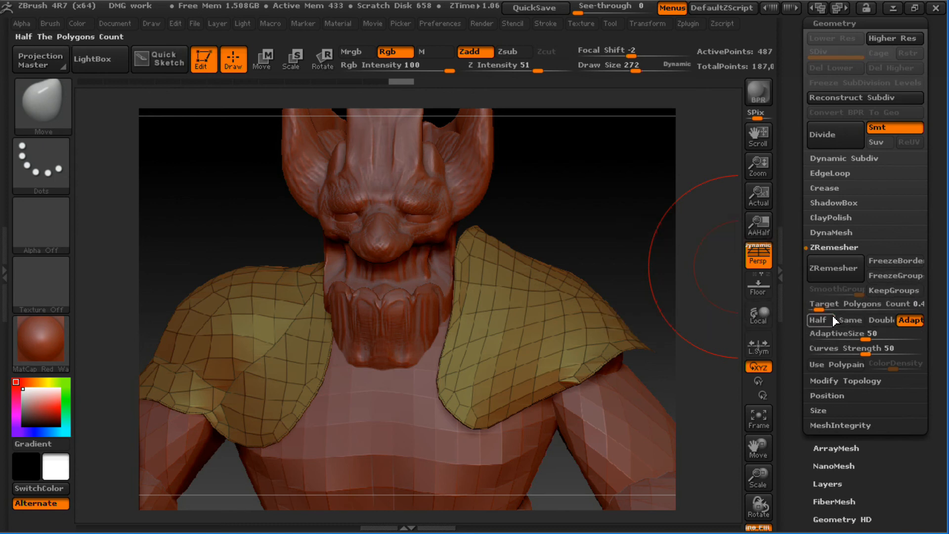
click(835, 272)
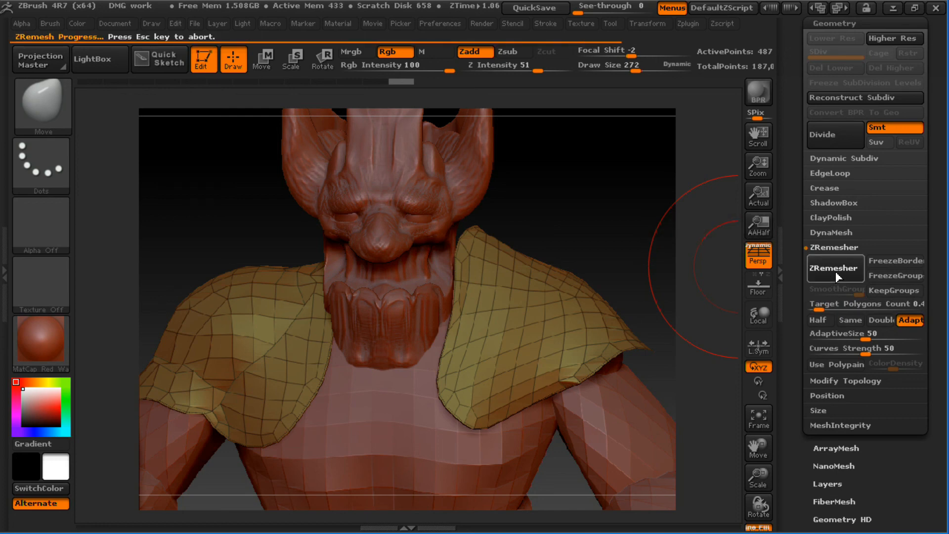
mouse_move(637, 249)
mouse_down()
mouse_move(596, 282)
mouse_move(569, 336)
mouse_up()
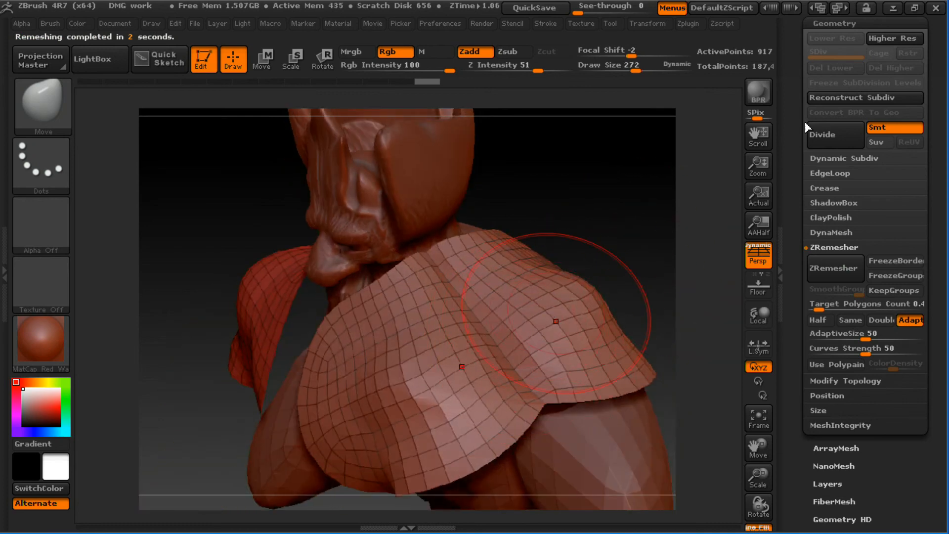
drag(636, 223, 764, 215)
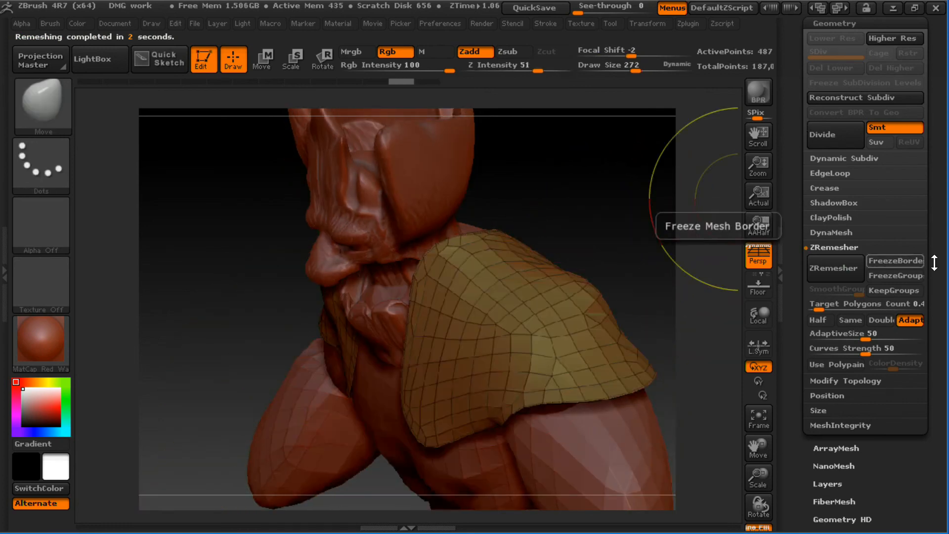
- Switch the symmetry axis from X to Z and try ZRemesher again on the shoulder pieces
scroll(757, 347, down, 10)
scroll(763, 345, up, 20)
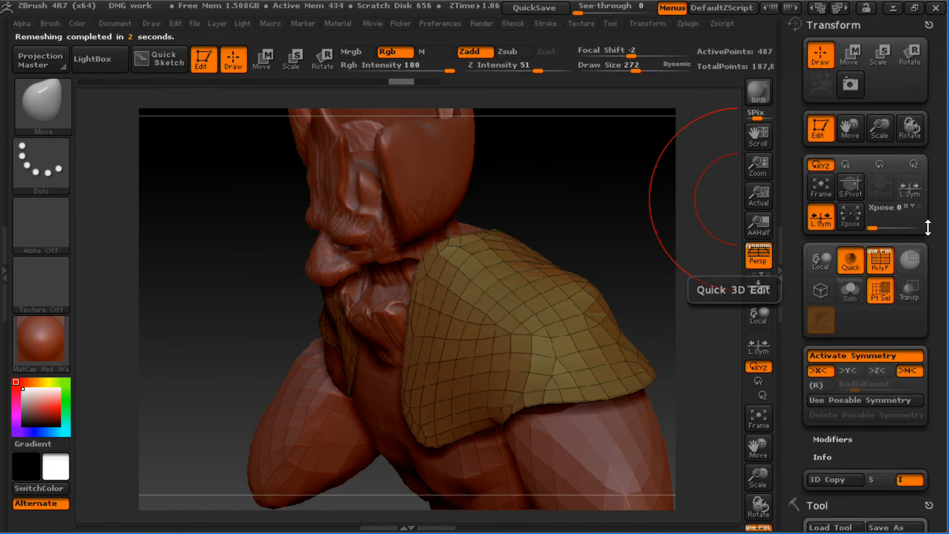
click(877, 370)
click(818, 371)
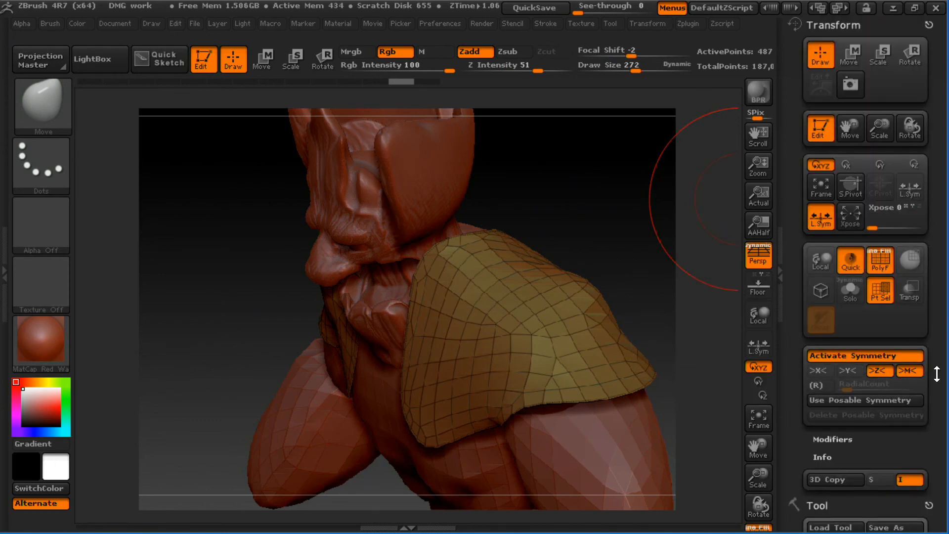
drag(936, 374, 932, 174)
drag(551, 200, 648, 190)
click(831, 410)
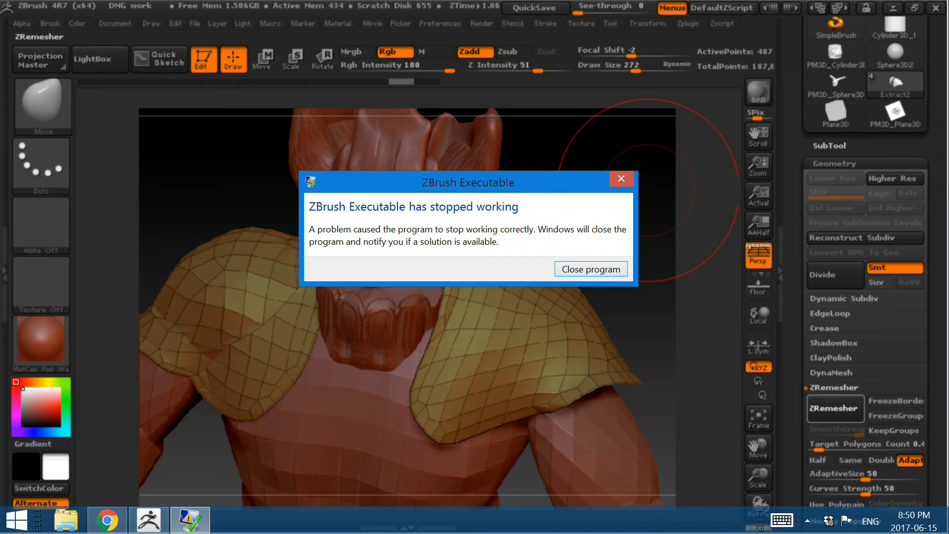
- Close the crashed ZBrush program and relaunch it through the Windows search
click(594, 269)
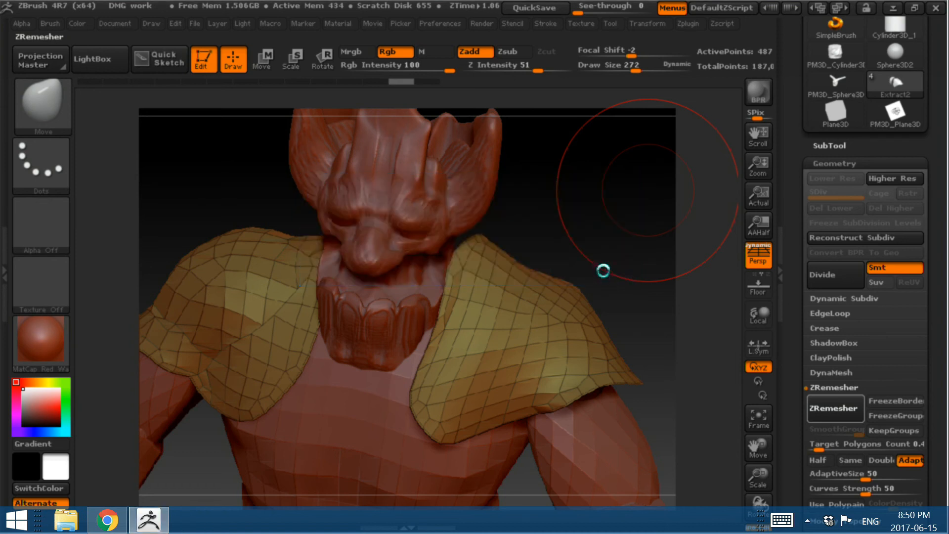
key(super)
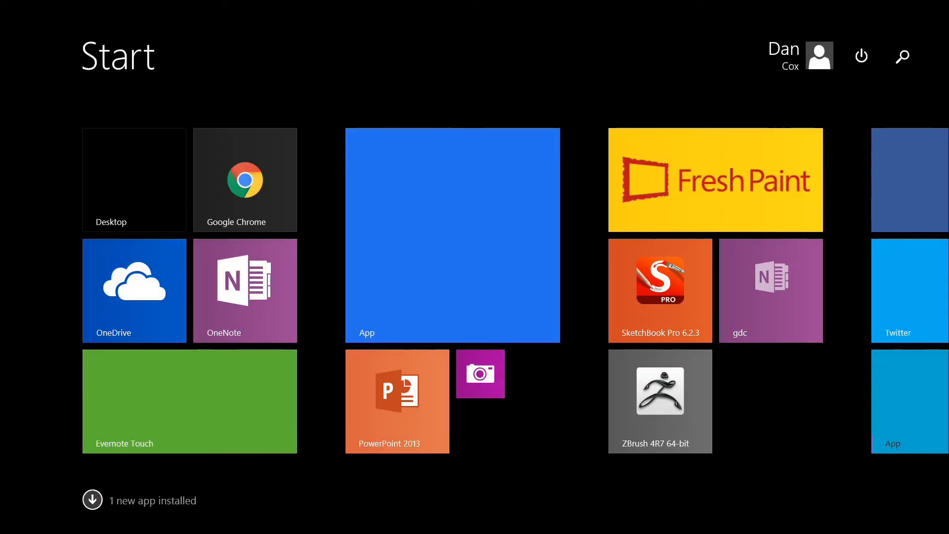
text(zbrusdh)
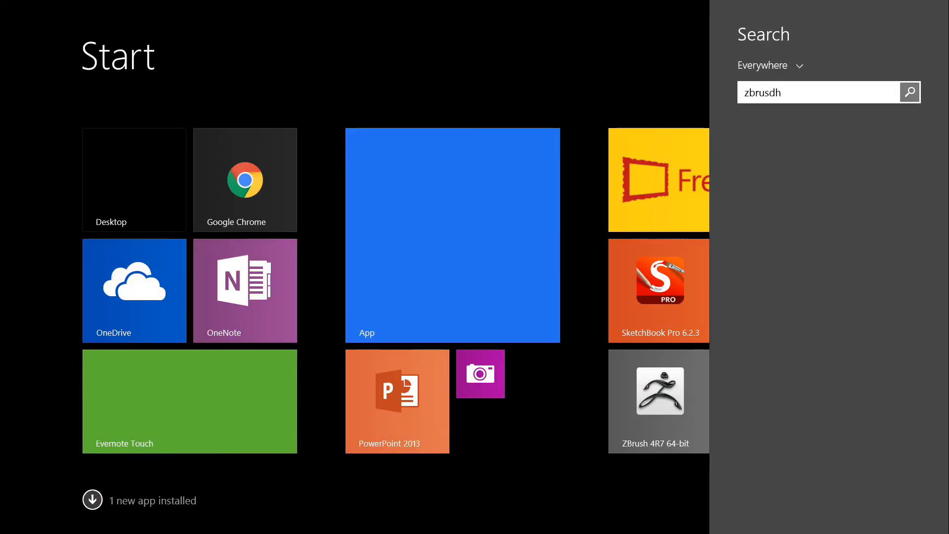
key(BackSpace)
key(BackSpace)
text(h)
key(Return)
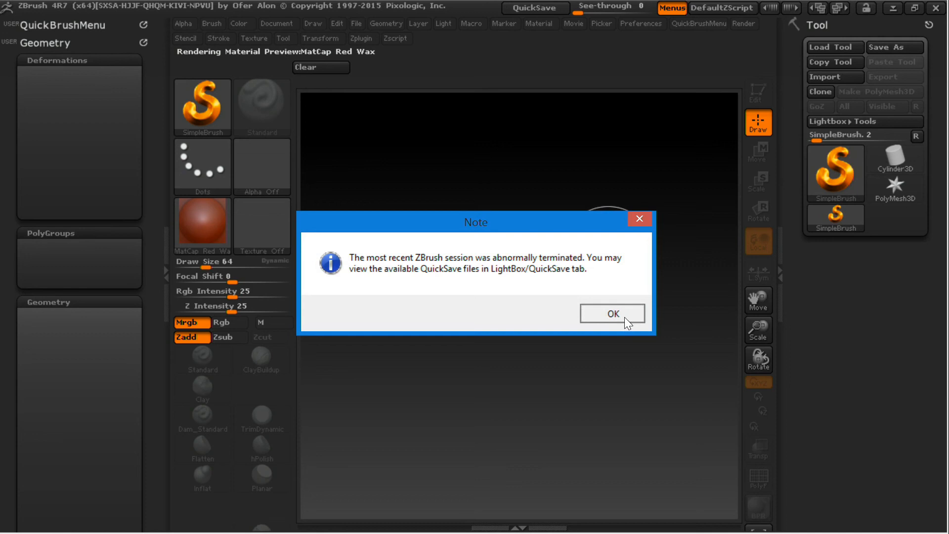
- Dismiss the recovery notice, restore QuickSave QS_3348, and replace it with the earlier QuickSave QS_3339
click(613, 314)
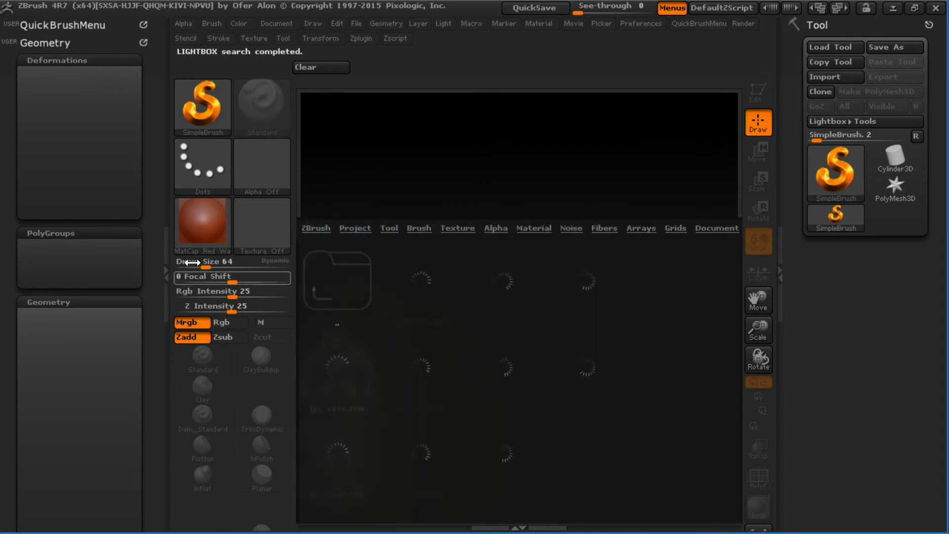
click(166, 267)
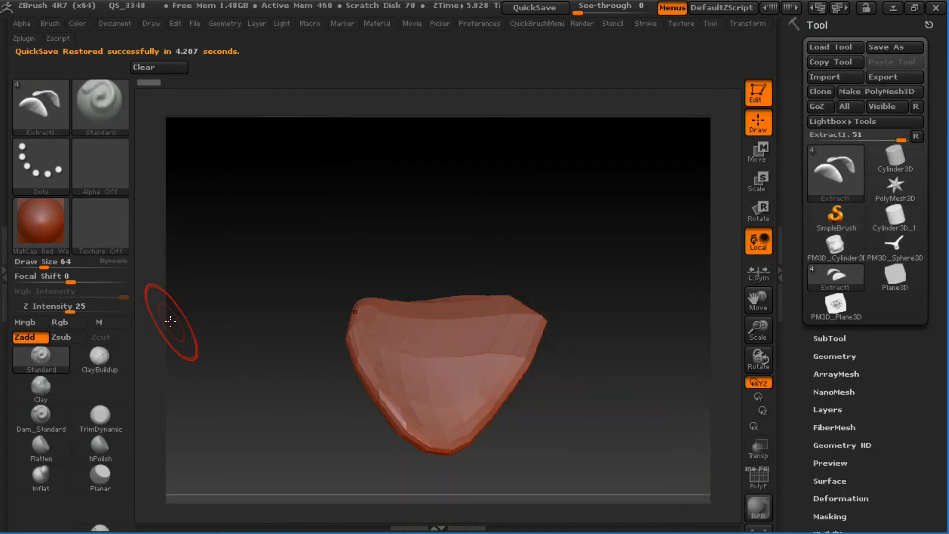
key(comma)
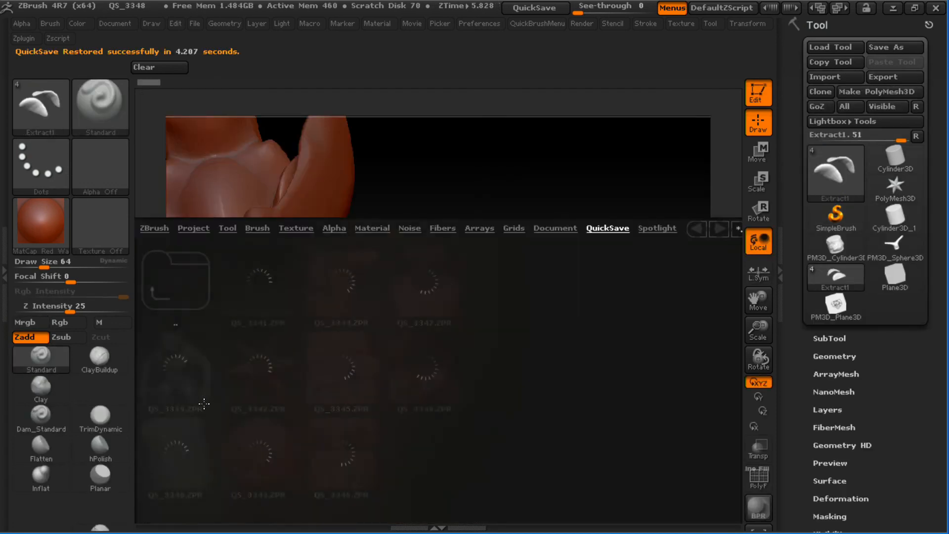
double_click(190, 370)
click(519, 314)
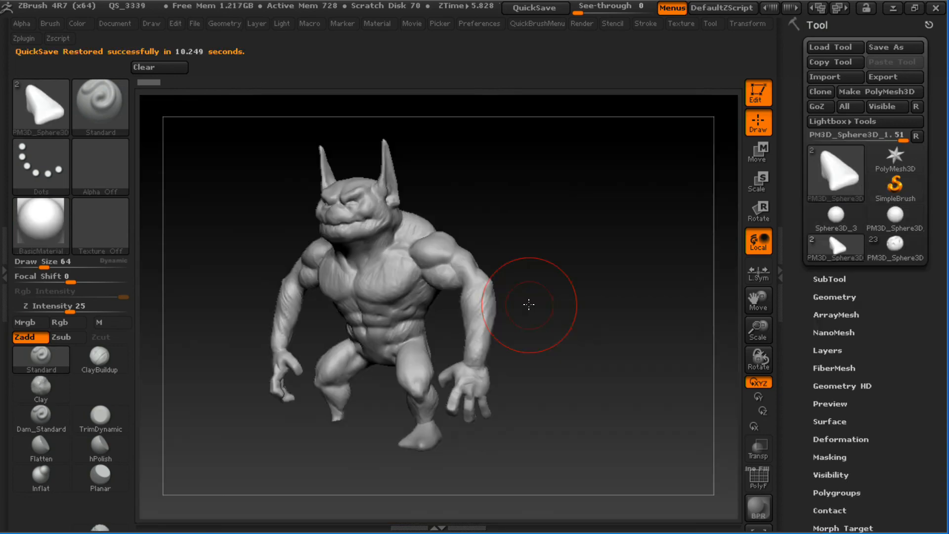
- Select the creature's body subtool and paint a mask over both shoulders with MaskPen at draw size 58
mouse_move(528, 305)
mouse_down()
mouse_move(572, 267)
mouse_move(576, 248)
mouse_move(591, 339)
mouse_move(609, 217)
mouse_move(488, 243)
mouse_up()
alt+click(488, 244)
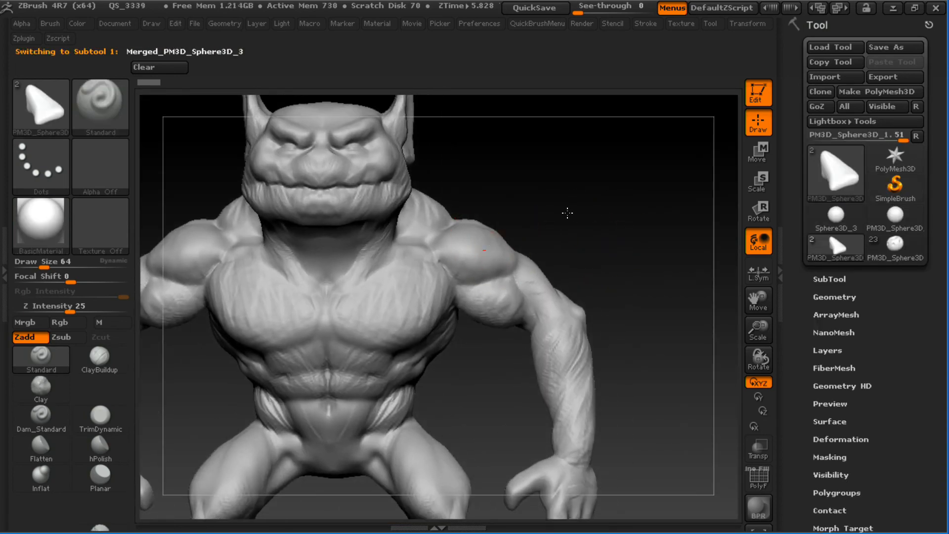
drag(568, 212, 445, 258)
key(s)
click(445, 258)
mouse_move(542, 202)
mouse_down()
mouse_move(559, 187)
mouse_move(643, 200)
mouse_move(772, 243)
mouse_up()
mouse_move(324, 261)
ctrl+mouse_down()
mouse_move(302, 297)
mouse_move(277, 307)
mouse_move(306, 317)
mouse_move(356, 276)
ctrl+mouse_up()
drag(257, 233, 465, 232)
alt+drag(465, 232, 352, 222)
mouse_move(277, 257)
ctrl+mouse_down()
mouse_move(212, 247)
mouse_move(301, 311)
mouse_move(289, 314)
ctrl+mouse_up()
mouse_move(392, 278)
mouse_down()
mouse_move(310, 295)
mouse_move(257, 228)
mouse_up()
mouse_move(255, 225)
ctrl+mouse_down()
mouse_move(233, 272)
mouse_move(312, 270)
ctrl+mouse_up()
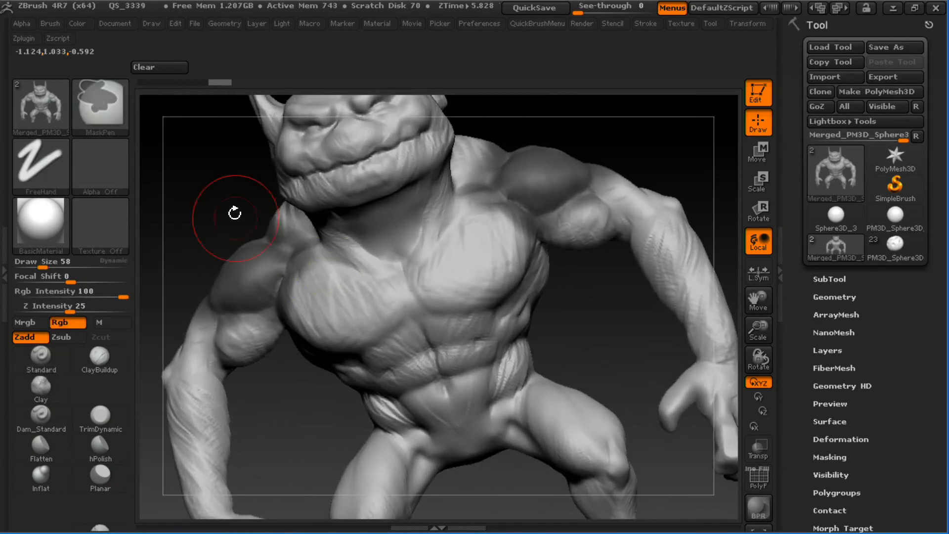
- Reduce the draw size to 23 and touch up the shoulder mask, erasing a little at its edge beside the chest
drag(235, 213, 269, 230)
key(s)
drag(299, 233, 287, 234)
ctrl+drag(286, 229, 297, 231)
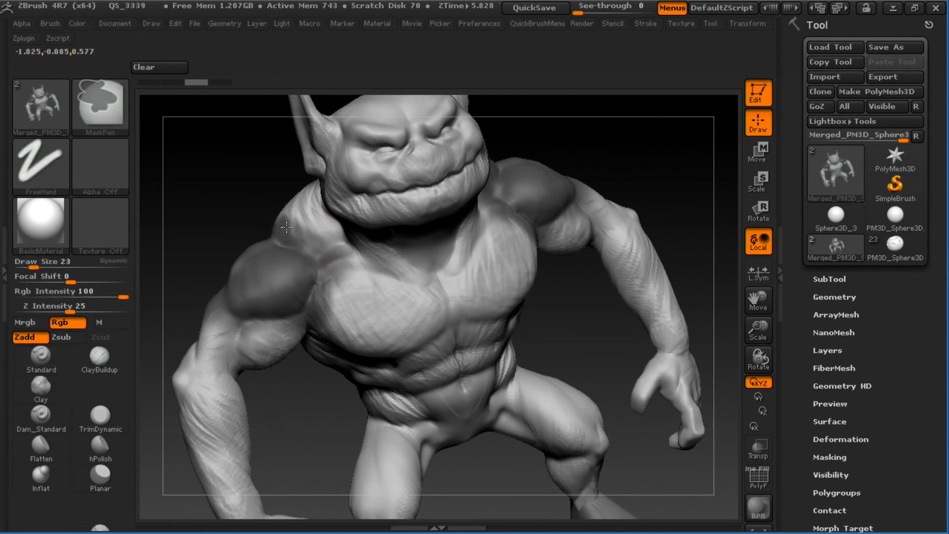
mouse_move(323, 310)
ctrl+alt+mouse_down()
mouse_move(348, 278)
mouse_move(316, 317)
ctrl+alt+mouse_up()
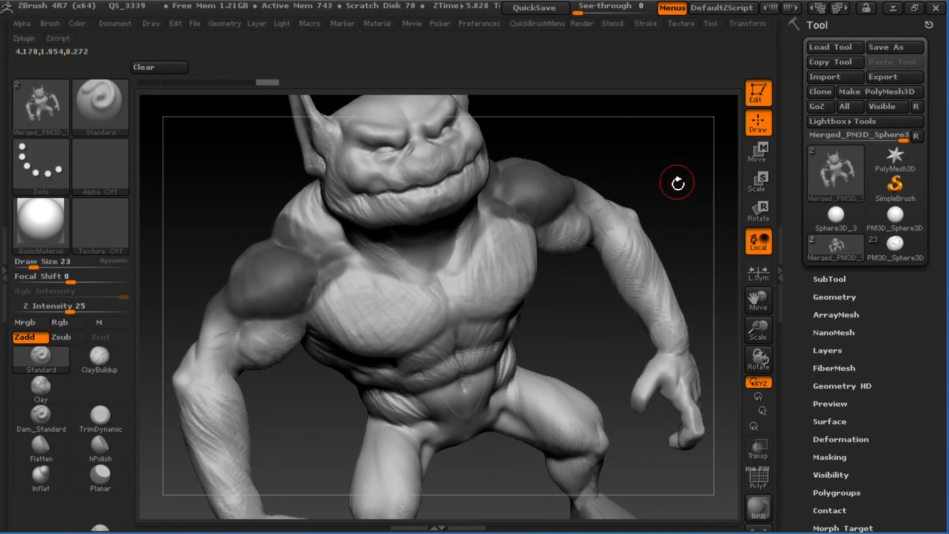
- Extract the masked shoulders as a new subtool with S Smt 5 and Thick 0.02, and accept the result
drag(824, 270, 841, 226)
click(840, 220)
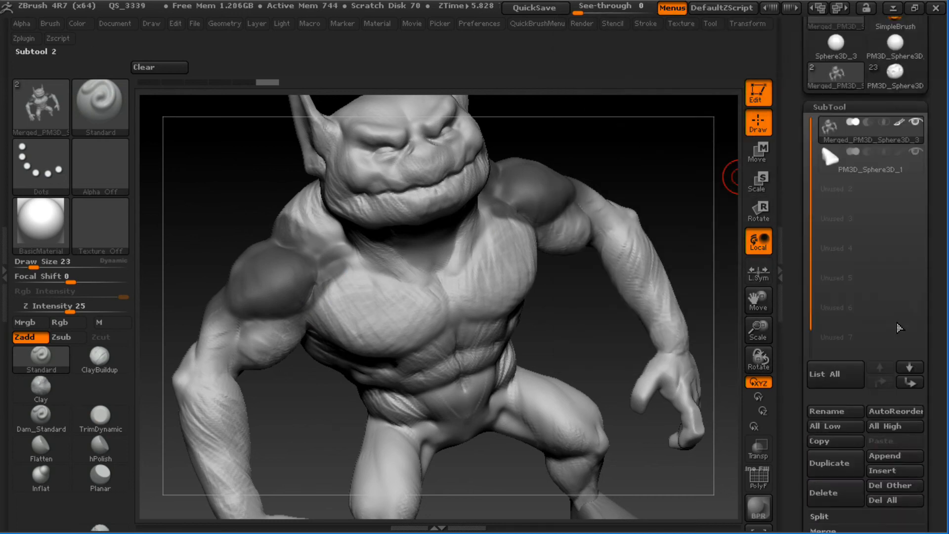
click(839, 493)
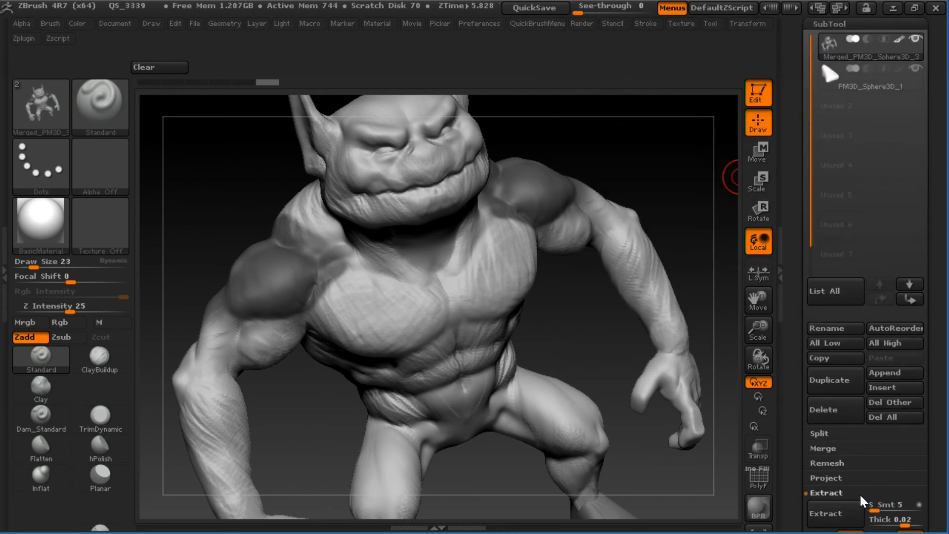
click(840, 390)
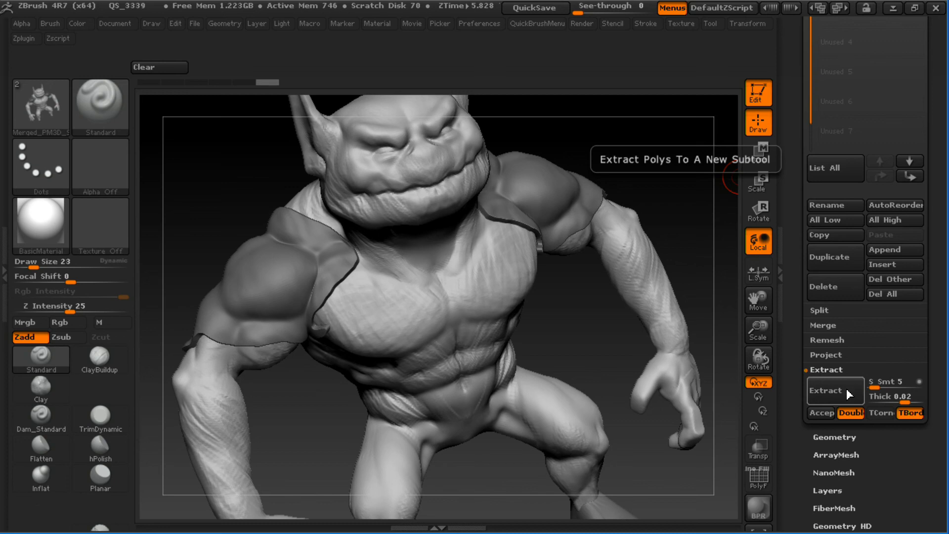
click(827, 413)
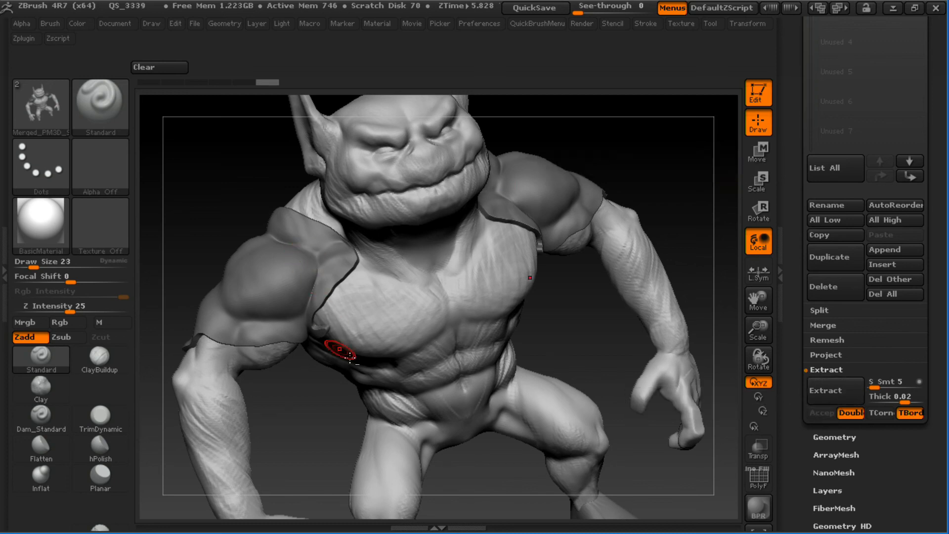
- Select the extracted shoulder pieces, clear their mask, and turn the creature to the front view
drag(631, 138, 329, 265)
alt+click(354, 292)
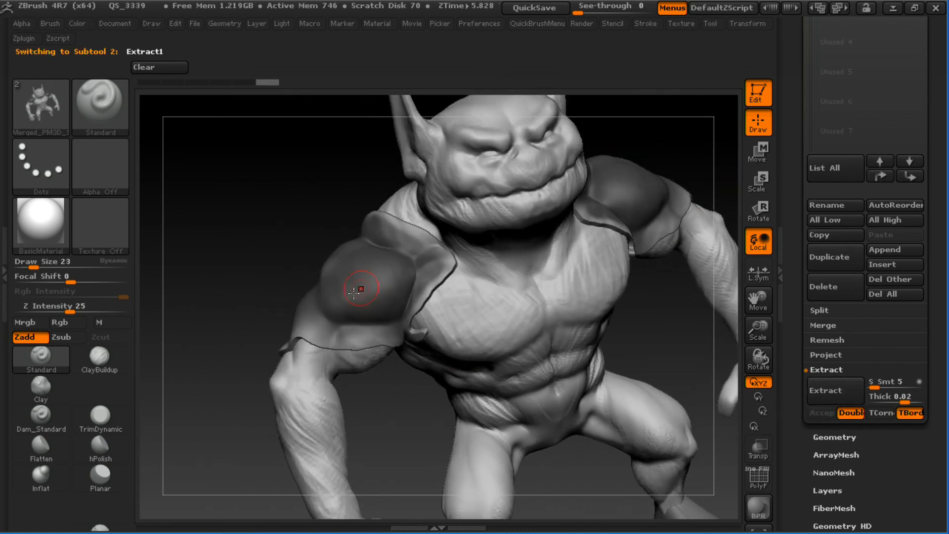
ctrl+drag(223, 201, 276, 270)
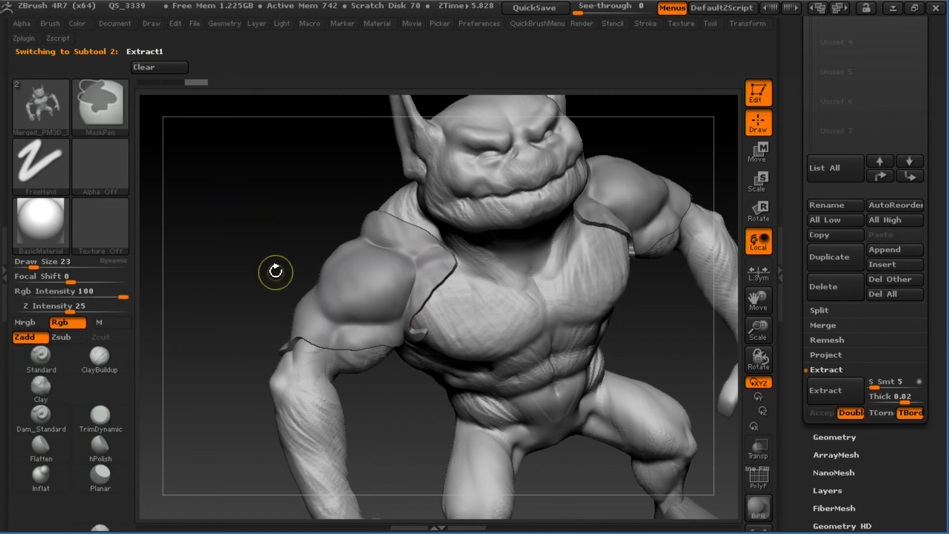
drag(193, 240, 214, 270)
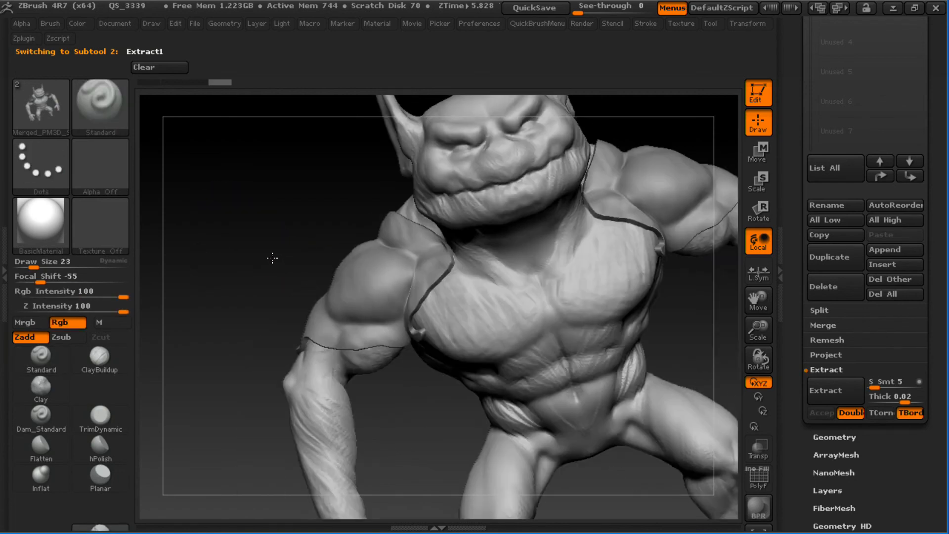
mouse_move(271, 257)
mouse_down()
mouse_move(651, 214)
mouse_move(627, 186)
mouse_move(664, 165)
mouse_up()
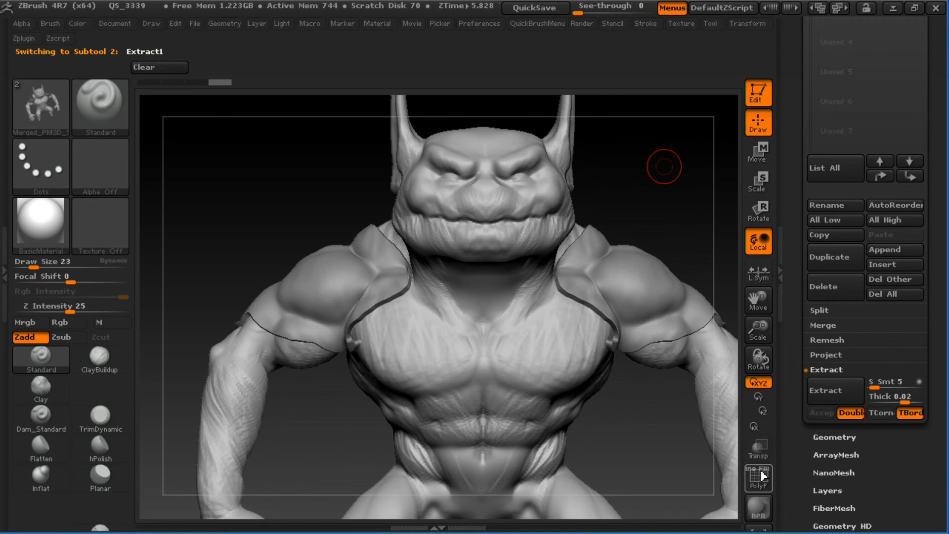
- Turn on the polyframe display and isolate the extracted shoulder pieces in Solo mode
click(754, 508)
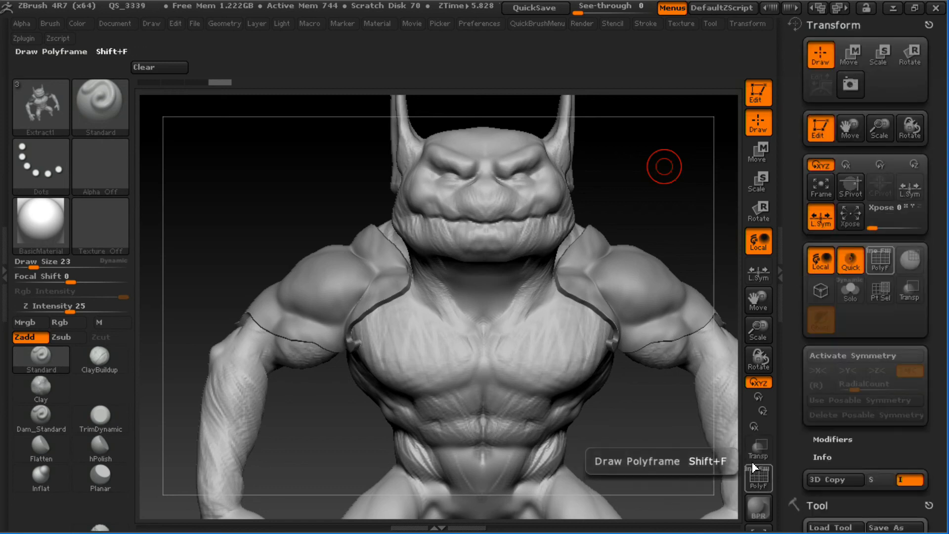
middle_click(760, 455)
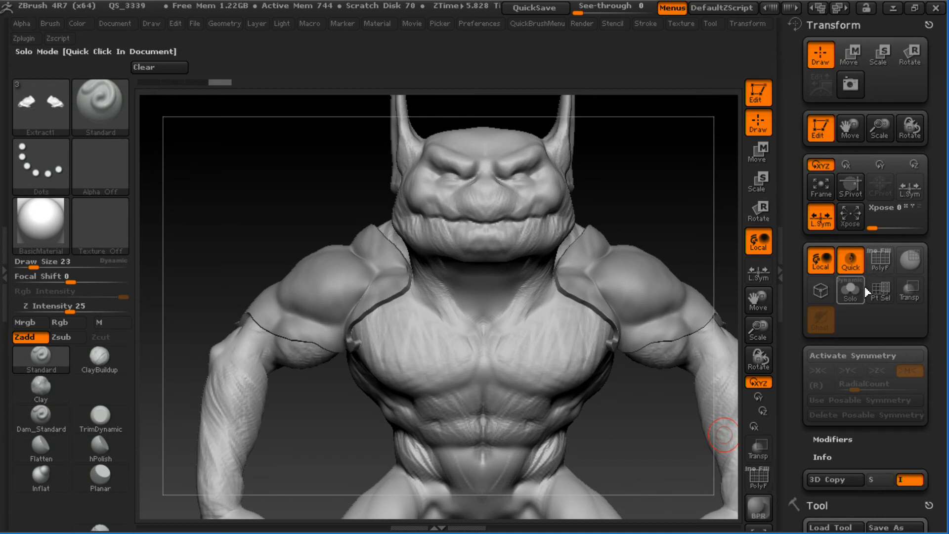
click(883, 265)
click(882, 267)
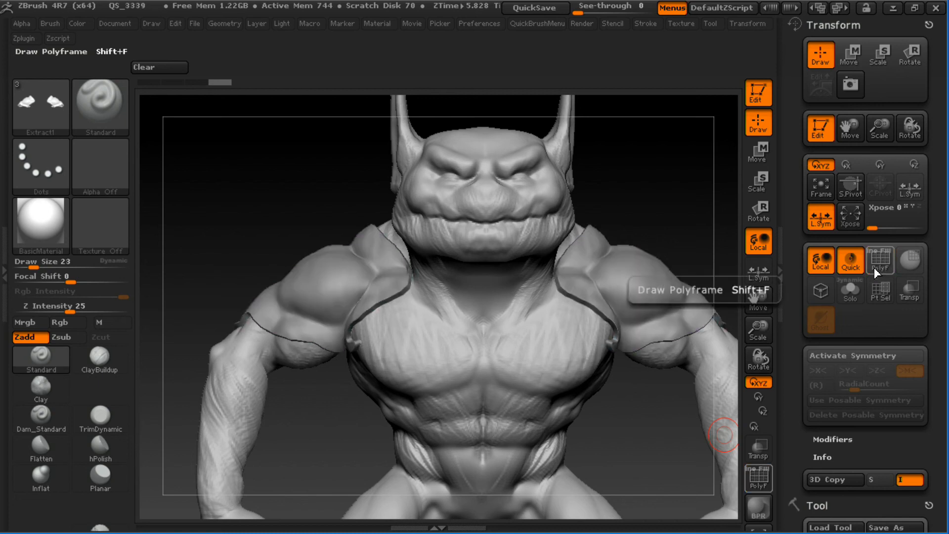
click(882, 268)
click(850, 292)
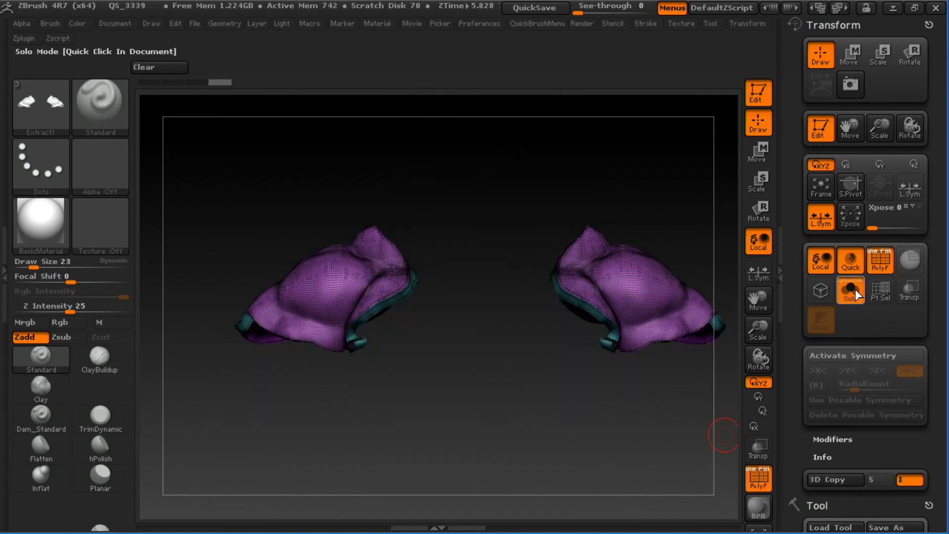
click(850, 294)
click(849, 289)
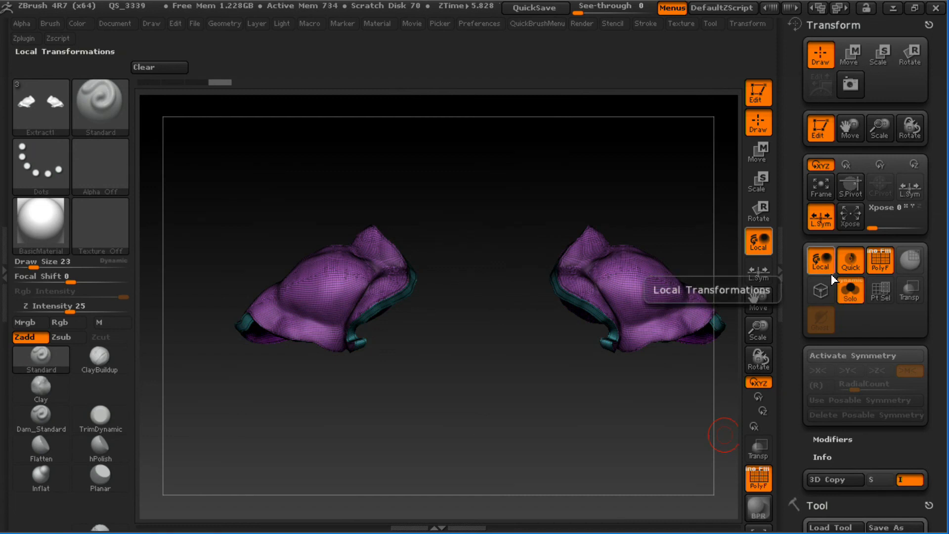
click(855, 291)
click(856, 289)
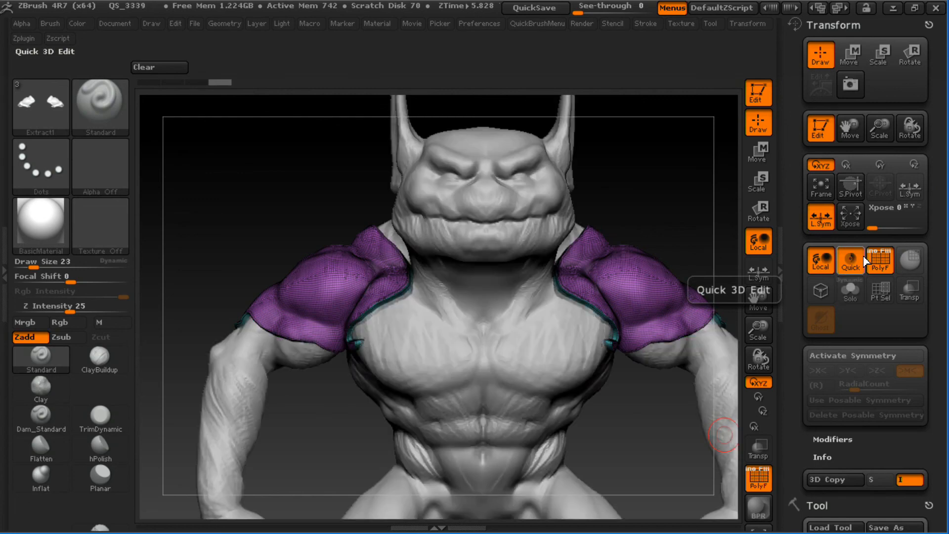
key(alt+s)
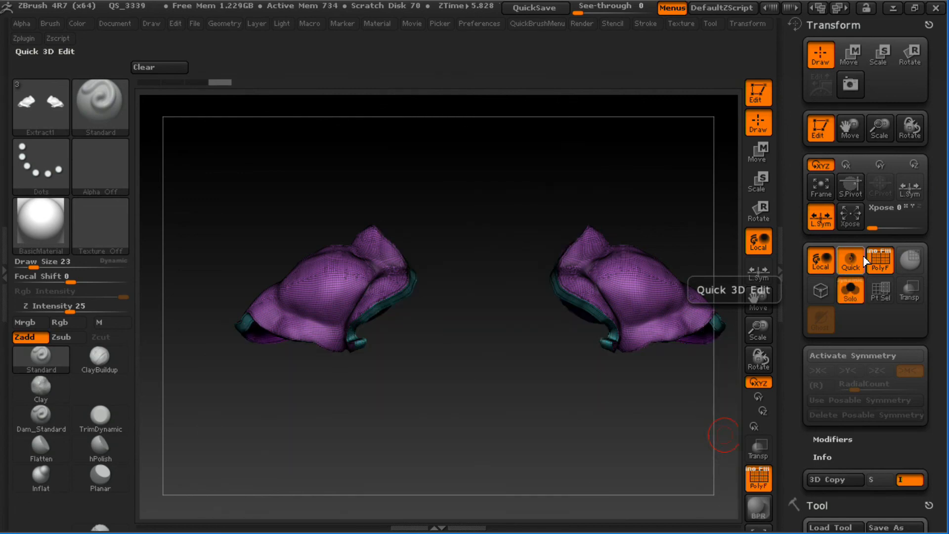
- Compare the extracted shoulder pieces on their own and together with the body by switching Solo mode repeatedly
key(alt+s)
key(alt+s)
key(alt+s)
key(alt+s)
key(alt+s)
key(alt+s)
key(alt+s)
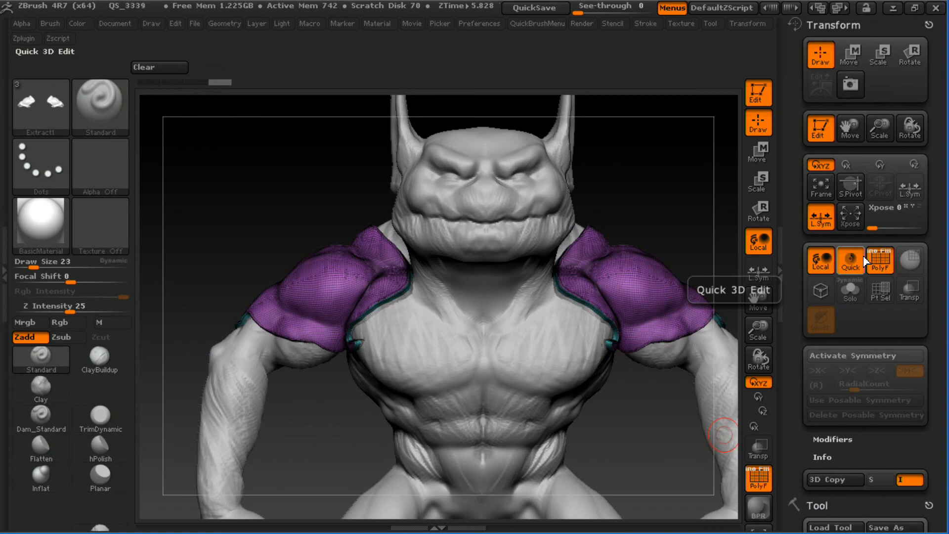
key(alt+s)
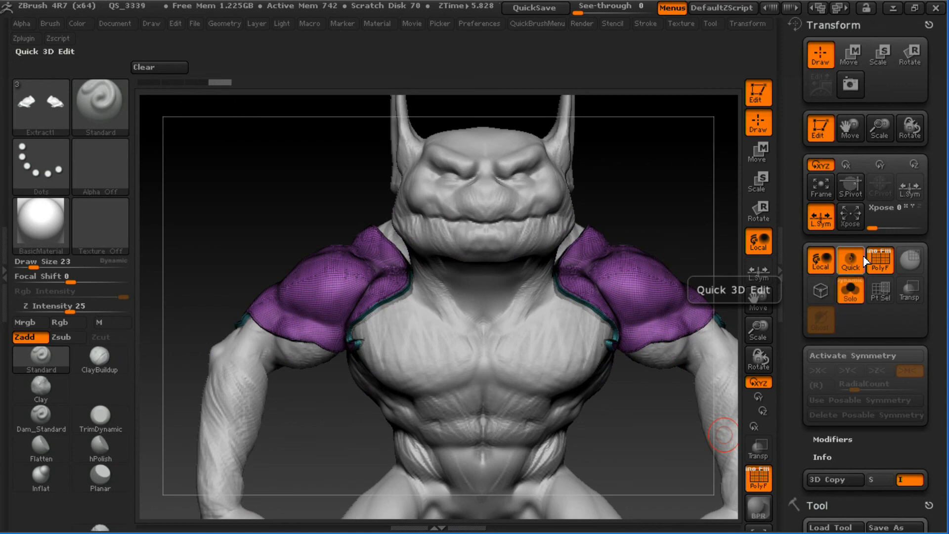
- Isolate the outer surface of the shoulder pieces, turn off the polyframe display, and delete the hidden inner and border geometry
mouse_move(494, 233)
mouse_down()
mouse_move(569, 248)
mouse_move(549, 239)
mouse_move(583, 313)
mouse_move(554, 229)
mouse_up()
key(shift+f)
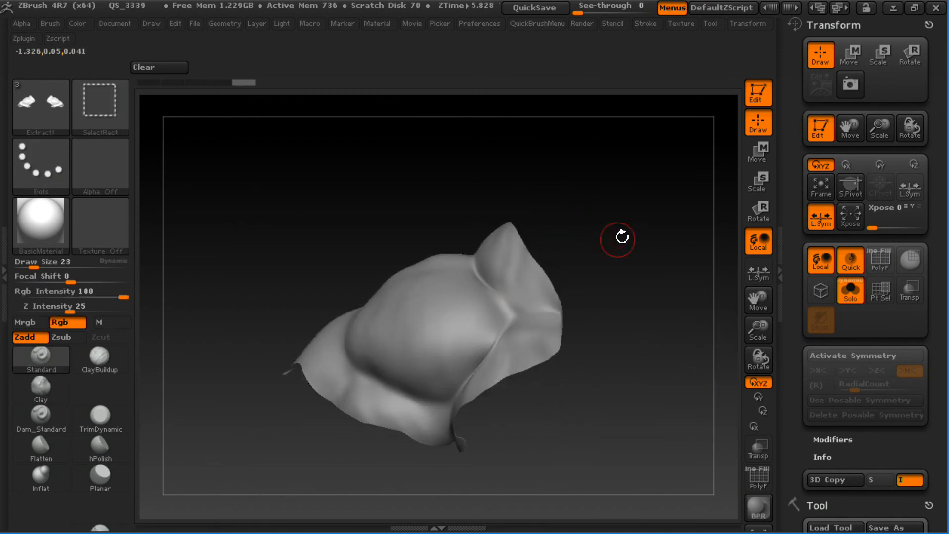
drag(620, 233, 569, 219)
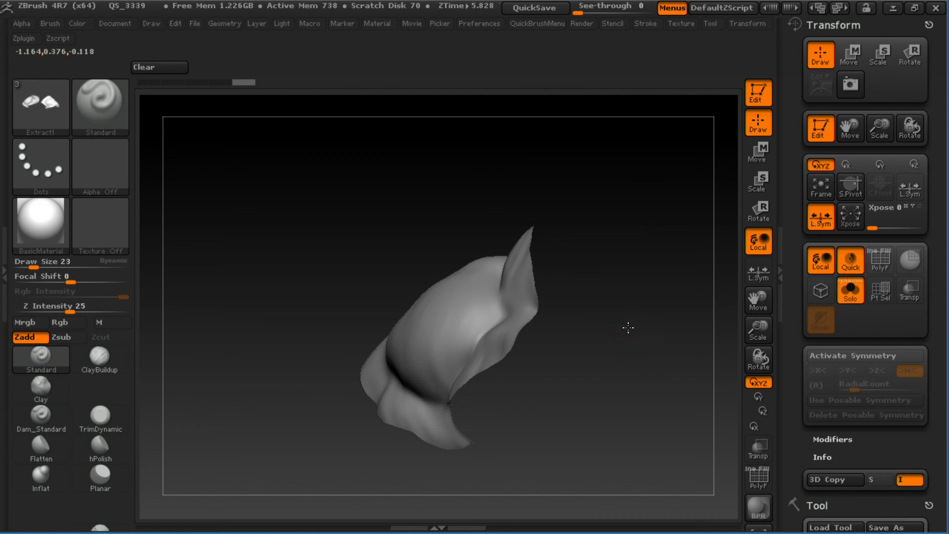
drag(628, 327, 684, 222)
scroll(913, 273, down, 5)
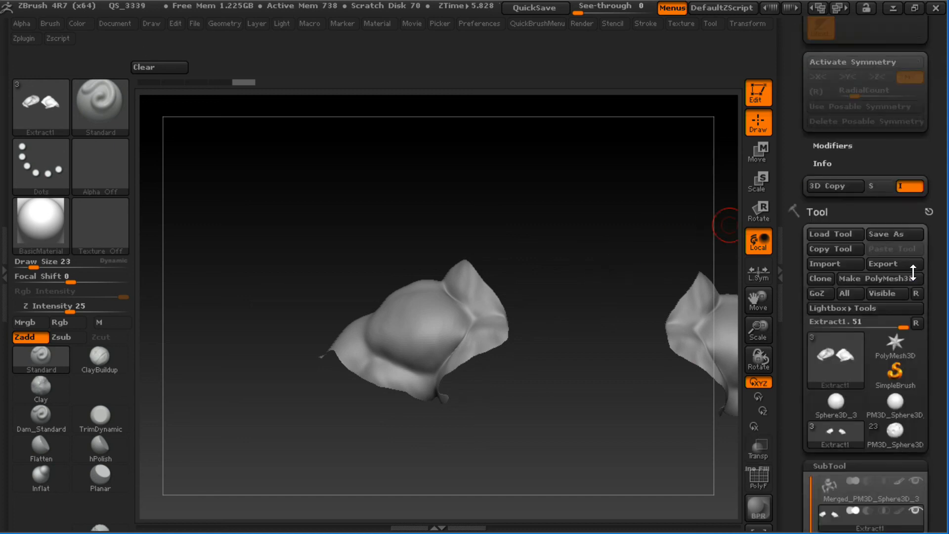
scroll(914, 272, down, 10)
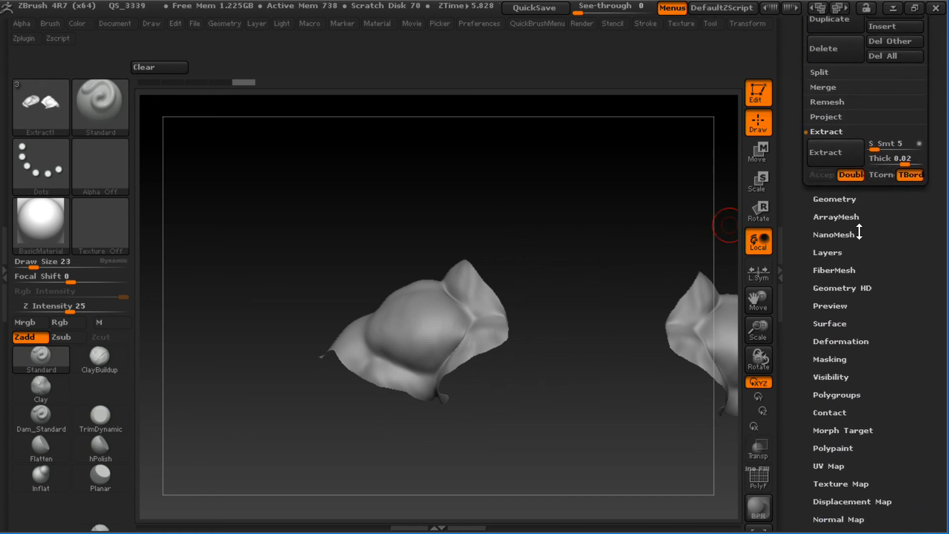
drag(860, 231, 860, 248)
click(849, 214)
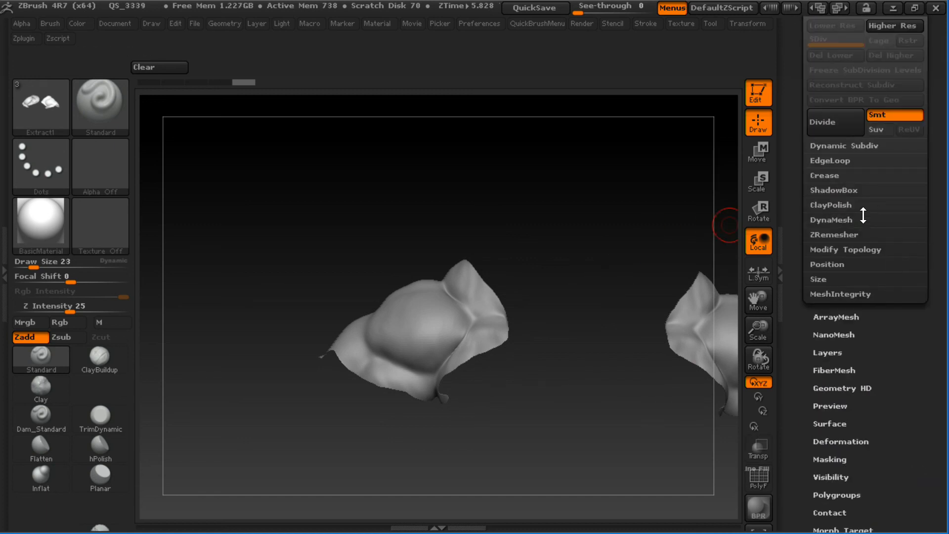
click(851, 250)
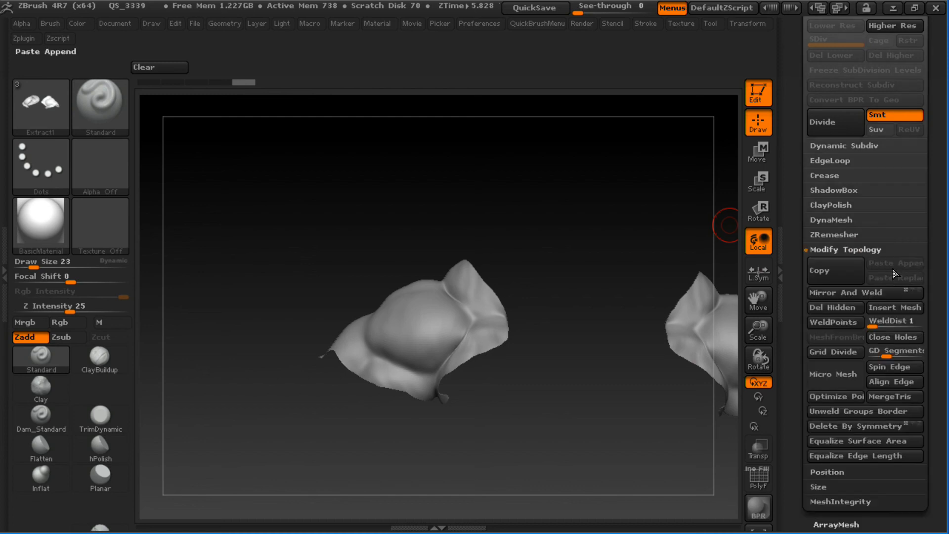
click(838, 309)
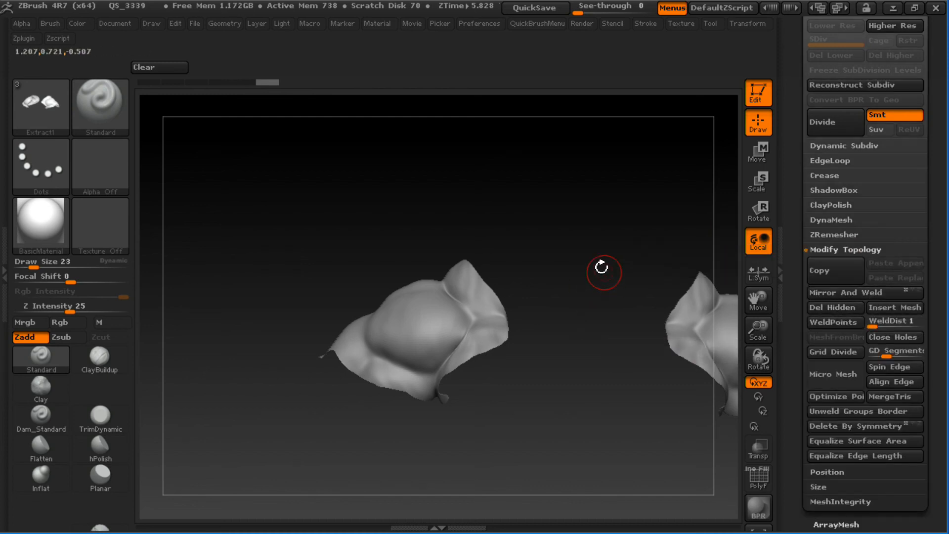
- Set the draw size to 120 and smooth the deep folds on the outer surface of the shoulder piece
drag(601, 270, 574, 271)
key(s)
drag(438, 333, 456, 333)
shift+drag(438, 348, 433, 351)
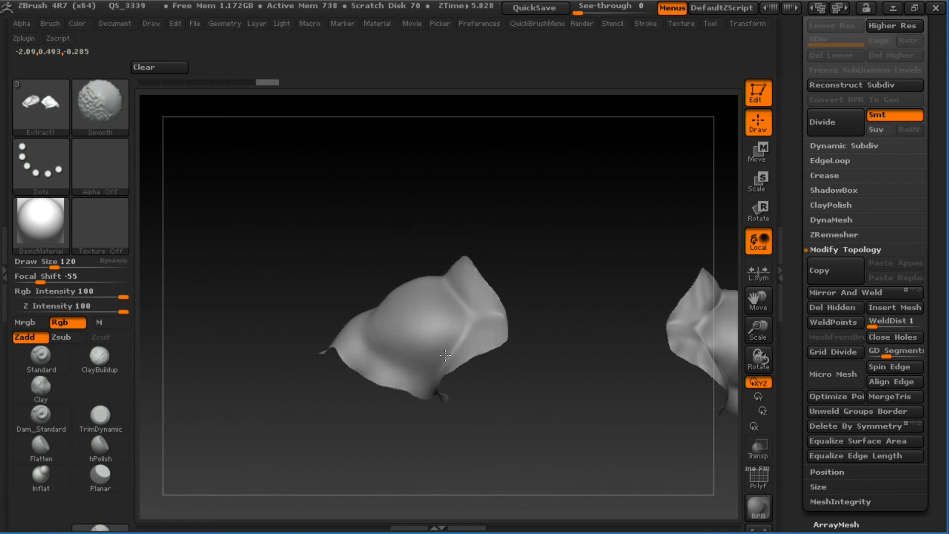
shift+drag(445, 355, 444, 356)
key(ctrl+z)
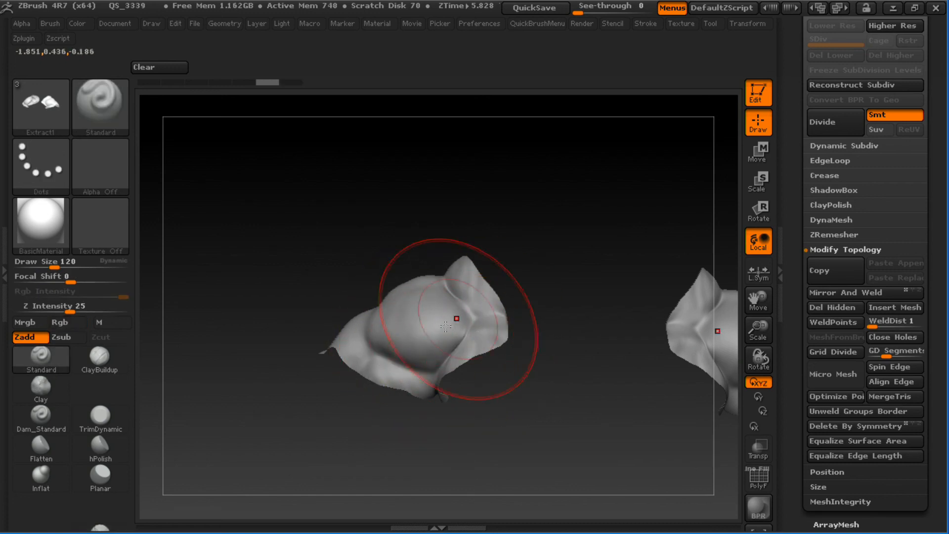
mouse_move(427, 310)
shift+mouse_down()
mouse_move(469, 319)
mouse_move(435, 339)
shift+mouse_up()
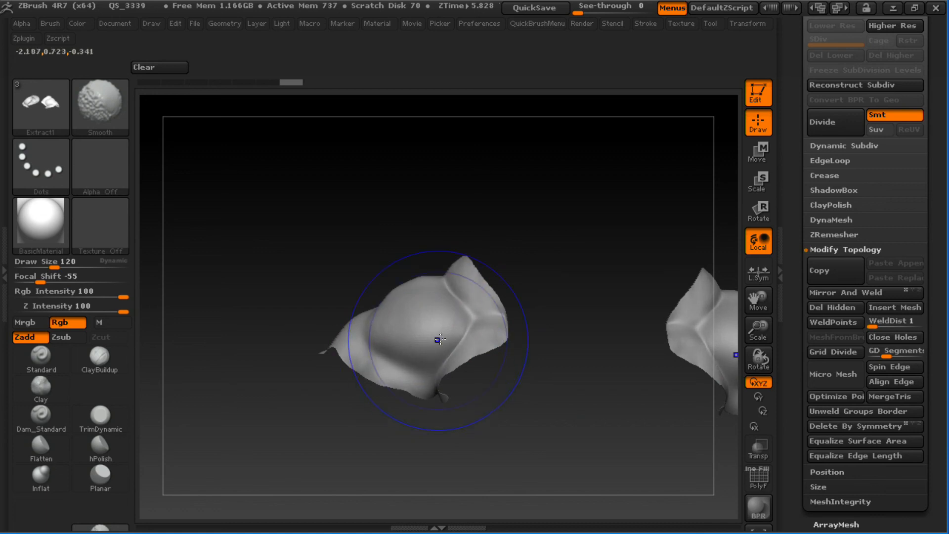
- Remesh the shoulder pieces with ZRemesher at a Target Polygons Count of 2.95371 and check the new topology in polyframe
click(839, 236)
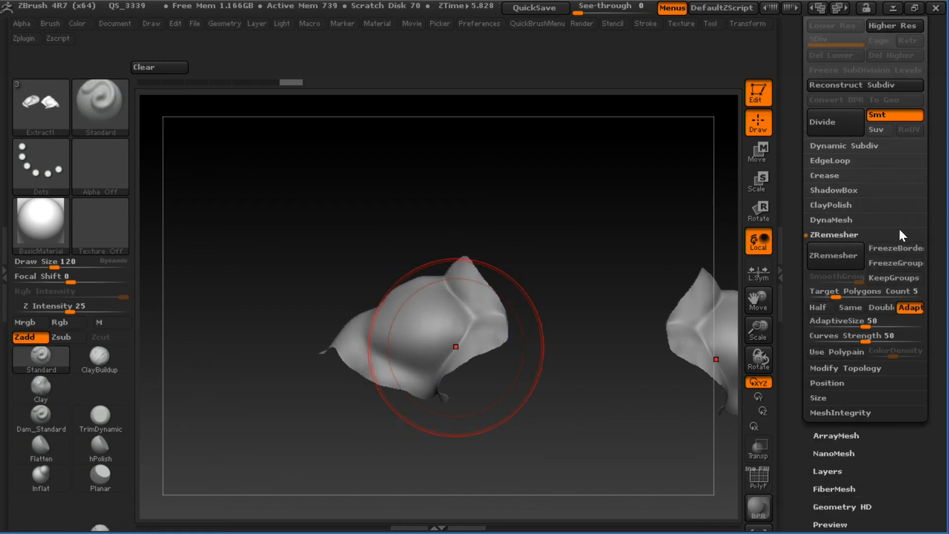
drag(847, 297, 831, 298)
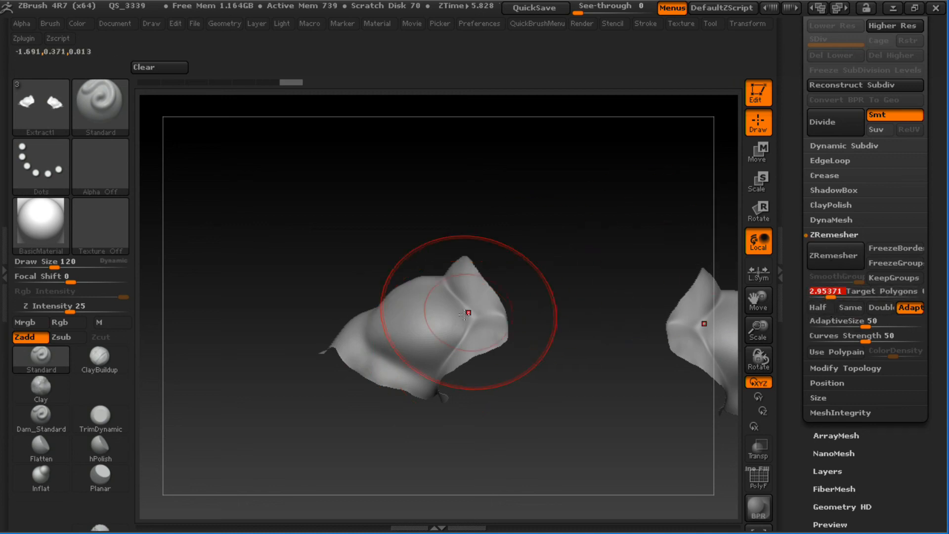
click(824, 255)
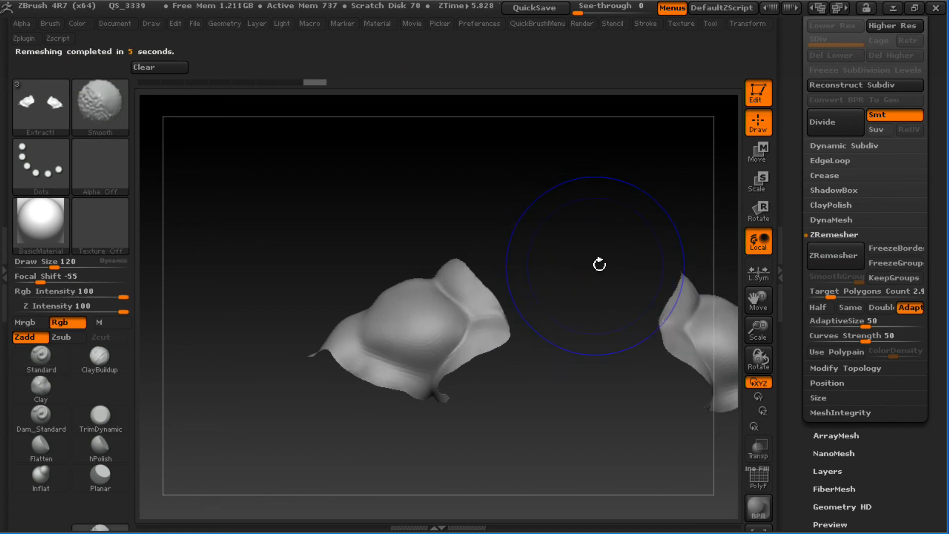
key(shift+f)
drag(553, 307, 550, 290)
alt+drag(557, 235, 583, 277)
key(s)
click(493, 328)
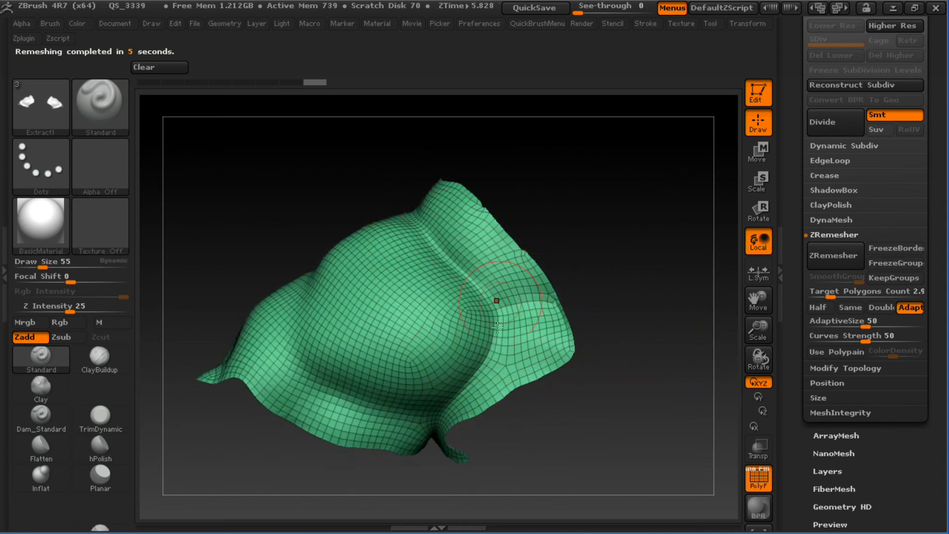
key(shift+f)
- Set the draw size to 173 and remesh the shoulder pieces with ZRemesher at a Target Polygons Count of 0.69947
key(s)
click(515, 329)
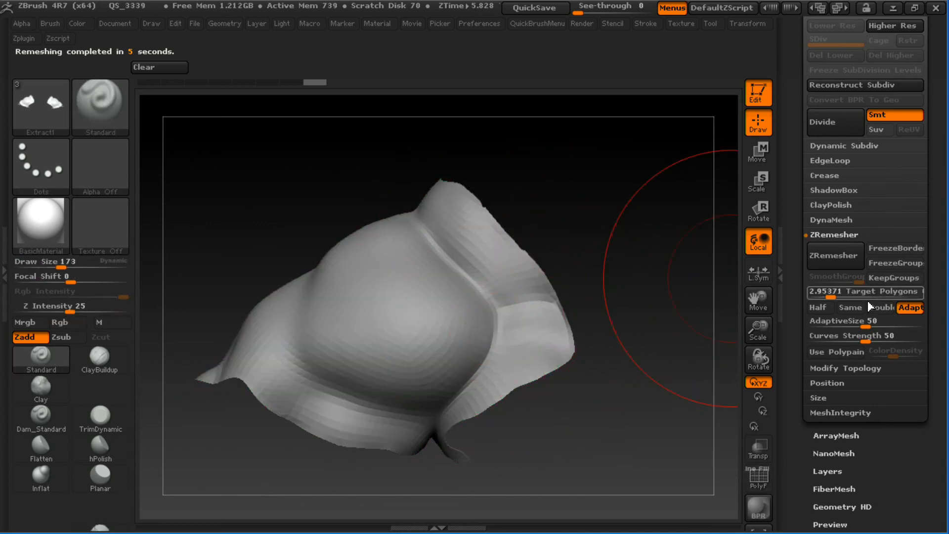
drag(833, 298, 817, 298)
click(833, 255)
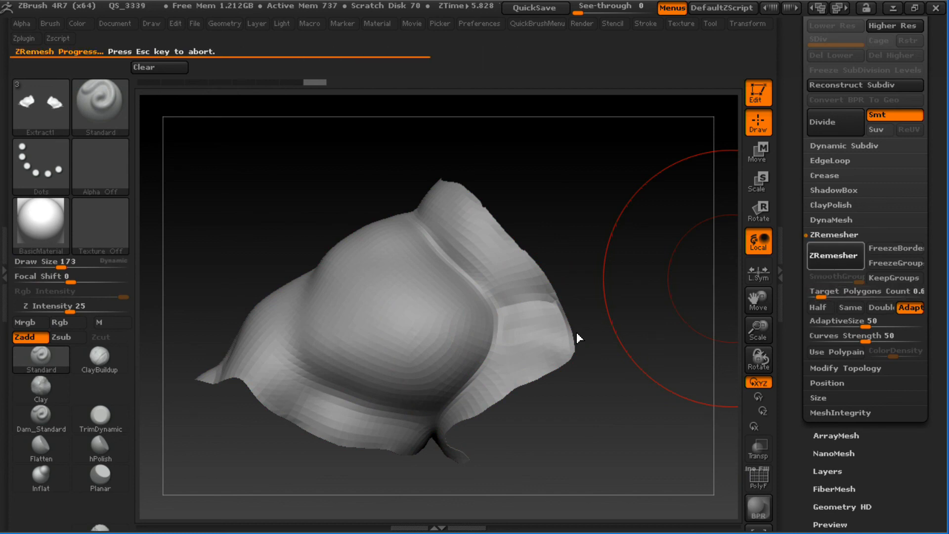
- Smooth the remeshed shoulder piece across its muscle bulge and down towards the lower edge
mouse_move(524, 326)
shift+mouse_down()
mouse_move(469, 307)
mouse_move(415, 262)
mouse_move(337, 376)
mouse_move(396, 285)
mouse_move(269, 317)
shift+mouse_up()
drag(607, 345, 628, 265)
shift+drag(475, 336, 431, 435)
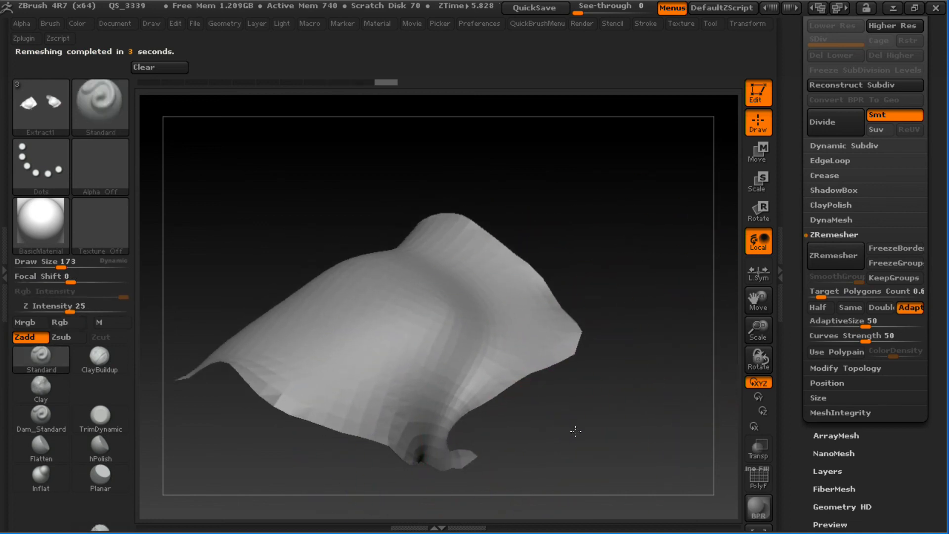
- Hide the curled tip at the lower edge of the shoulder pieces
mouse_move(572, 430)
mouse_down()
mouse_move(579, 313)
mouse_move(537, 358)
mouse_move(501, 368)
mouse_move(504, 352)
mouse_move(455, 389)
mouse_up()
mouse_move(480, 399)
mouse_down()
mouse_move(504, 381)
mouse_move(499, 357)
mouse_up()
mouse_move(490, 340)
ctrl+shift+mouse_down()
mouse_move(462, 349)
mouse_move(433, 385)
ctrl+shift+mouse_up()
mouse_move(494, 387)
mouse_down()
mouse_move(475, 345)
mouse_move(430, 354)
mouse_move(402, 371)
mouse_move(447, 354)
mouse_move(402, 395)
mouse_move(386, 440)
mouse_up()
- Pull the lower edge of the shoulder piece downward with the Move brush at draw size 179 to lengthen it over the arm
key(b)
key(m)
key(v)
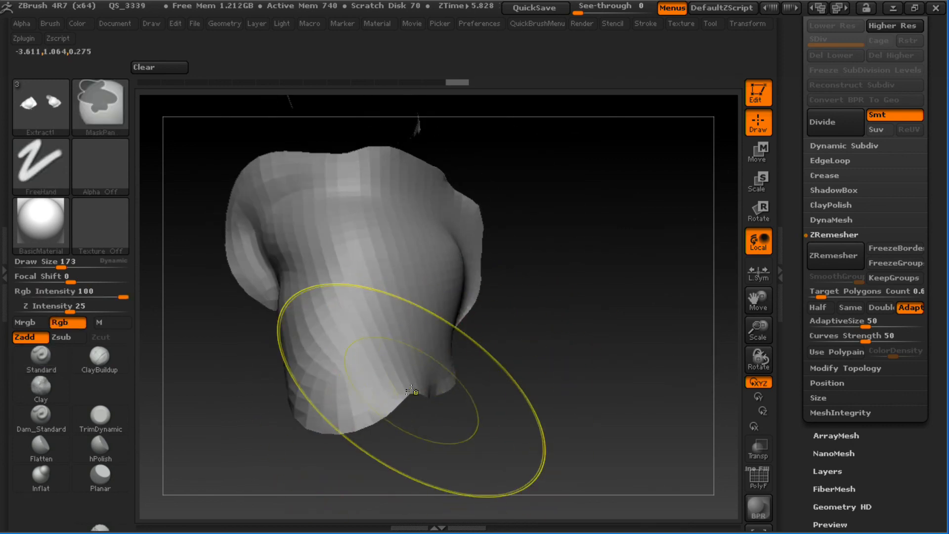
mouse_move(415, 380)
mouse_down()
mouse_move(417, 371)
mouse_move(420, 472)
mouse_up()
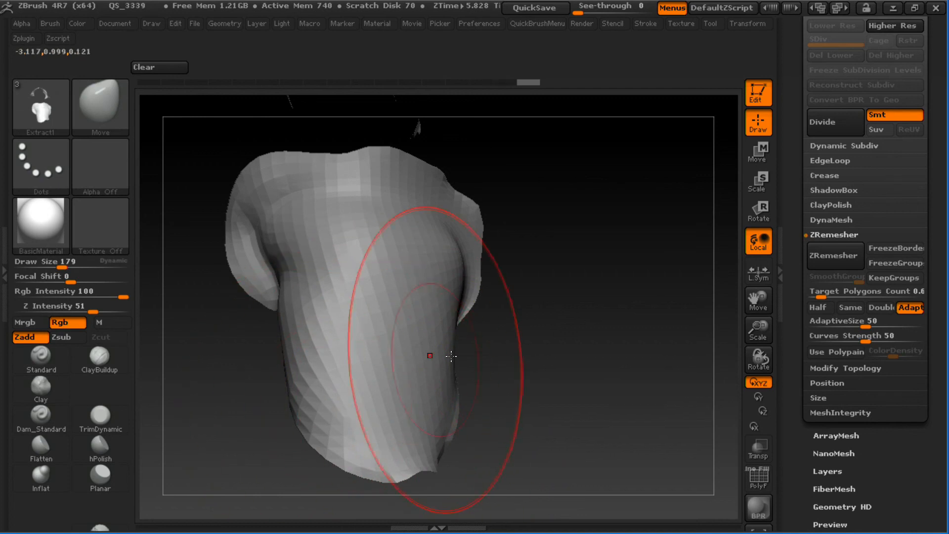
drag(494, 357, 569, 357)
mouse_move(277, 277)
shift+mouse_down()
mouse_move(217, 217)
mouse_move(235, 271)
mouse_move(259, 297)
shift+mouse_up()
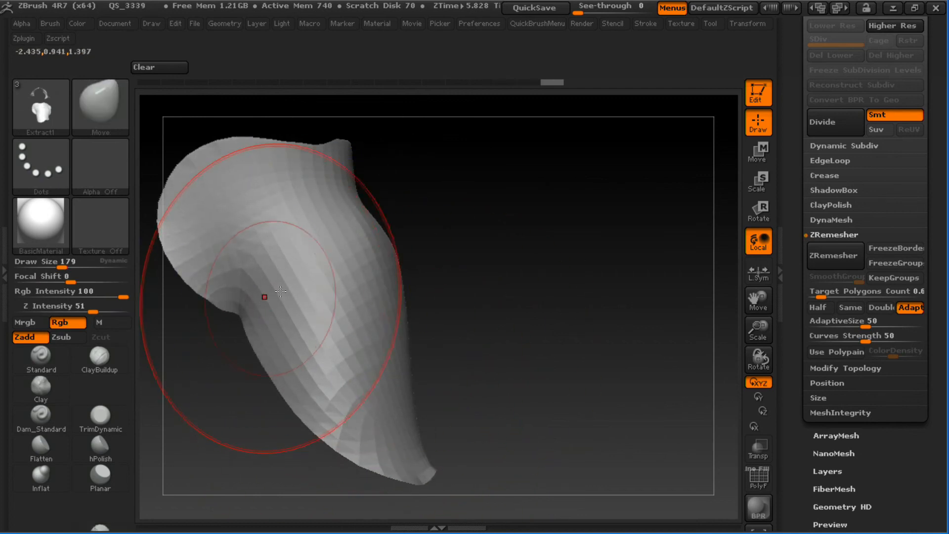
- Reshape the notch in the shoulder piece's side edge with a smaller Move brush, reducing the draw size to 37
drag(438, 292, 341, 299)
key(bracketleft)
key(bracketleft)
key(bracketleft)
mouse_move(249, 308)
mouse_down()
mouse_move(232, 319)
mouse_move(240, 324)
mouse_move(214, 333)
mouse_move(223, 339)
mouse_up()
key(bracketleft)
key(bracketleft)
key(bracketleft)
key(bracketleft)
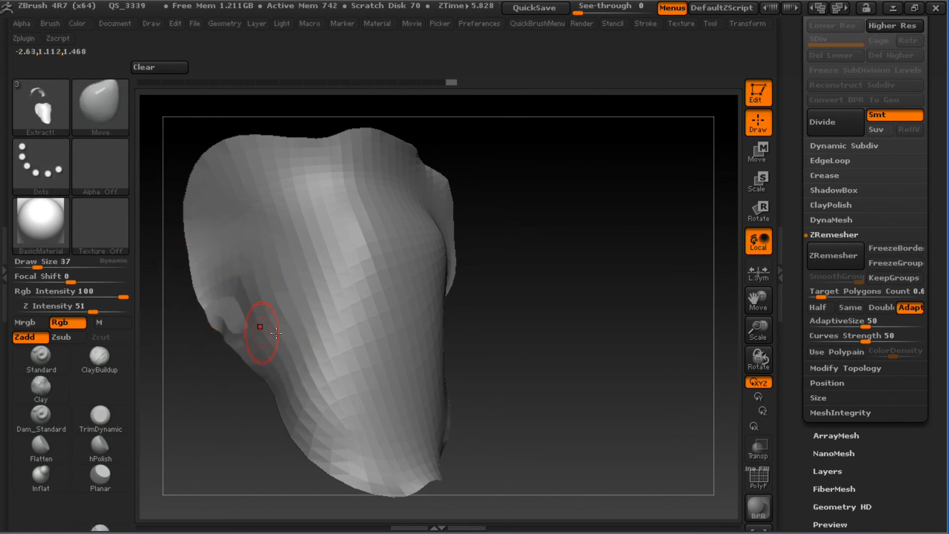
- Smooth the surface beside the shoulder piece's notched side edge at draw size 135, and set the Move brush to draw size 46
drag(488, 353, 438, 326)
key(s)
mouse_move(257, 326)
mouse_down()
mouse_move(269, 322)
mouse_move(299, 364)
mouse_up()
mouse_move(487, 329)
mouse_down()
mouse_move(497, 311)
mouse_move(428, 331)
mouse_up()
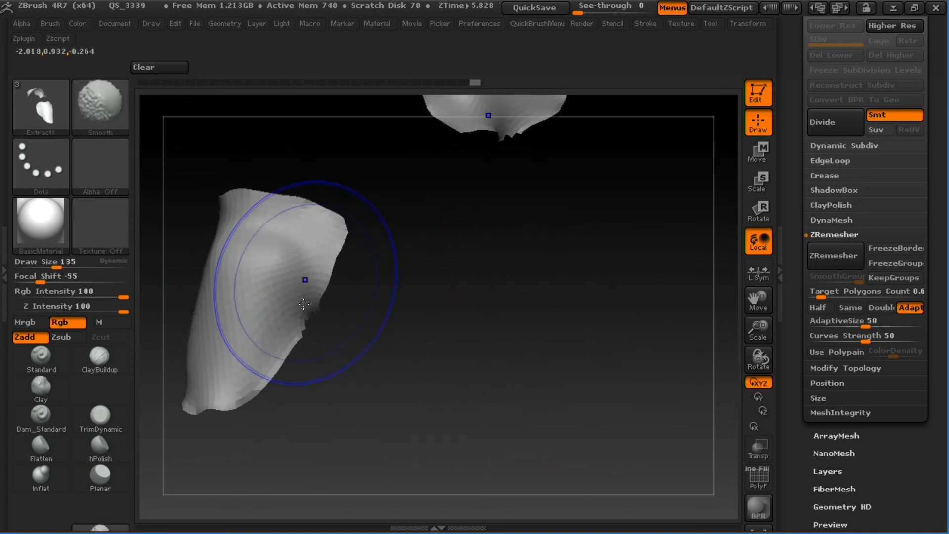
shift+drag(306, 280, 299, 311)
mouse_move(435, 346)
mouse_down()
mouse_move(392, 366)
mouse_move(385, 358)
mouse_move(381, 386)
mouse_up()
drag(338, 332, 312, 322)
key(s)
mouse_move(313, 321)
mouse_down()
mouse_move(300, 322)
mouse_move(390, 326)
mouse_move(403, 276)
mouse_move(437, 242)
mouse_up()
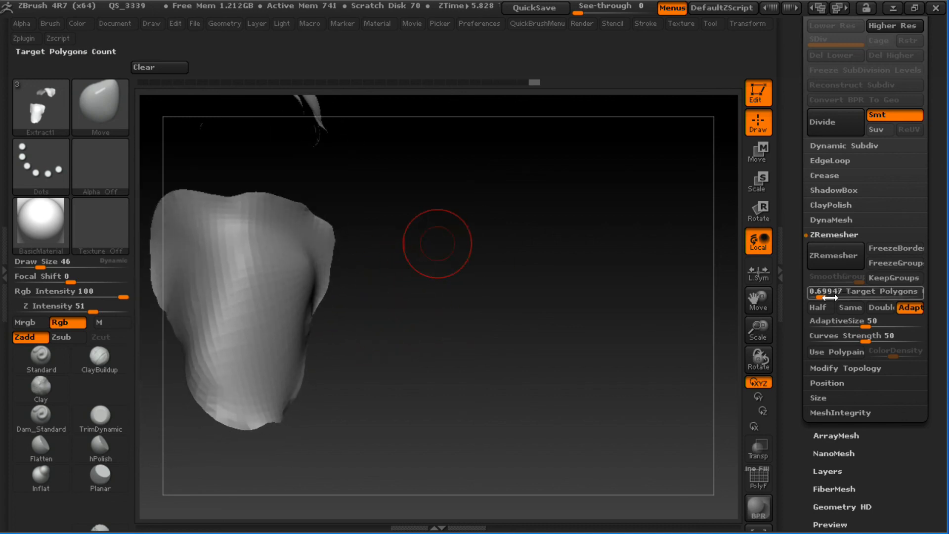
- Remesh the shoulder pieces with ZRemesher set to Half and compare the result with the previous mesh
click(818, 307)
click(833, 255)
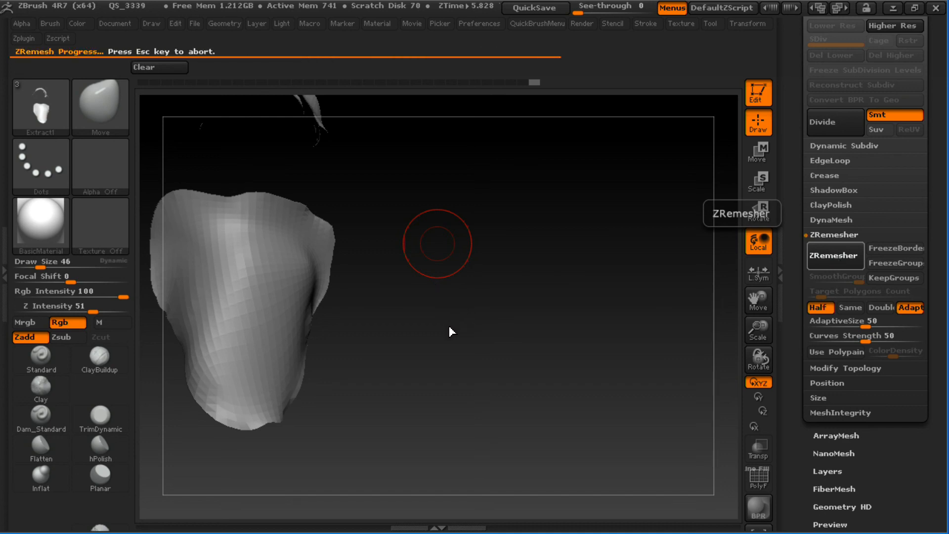
drag(449, 325, 463, 460)
key(ctrl+z)
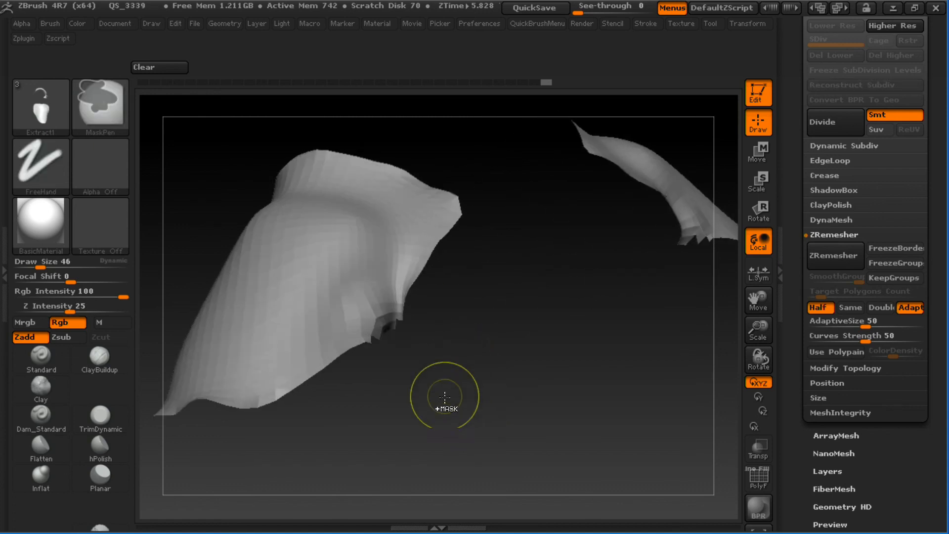
drag(426, 342, 470, 371)
key(ctrl+shift+z)
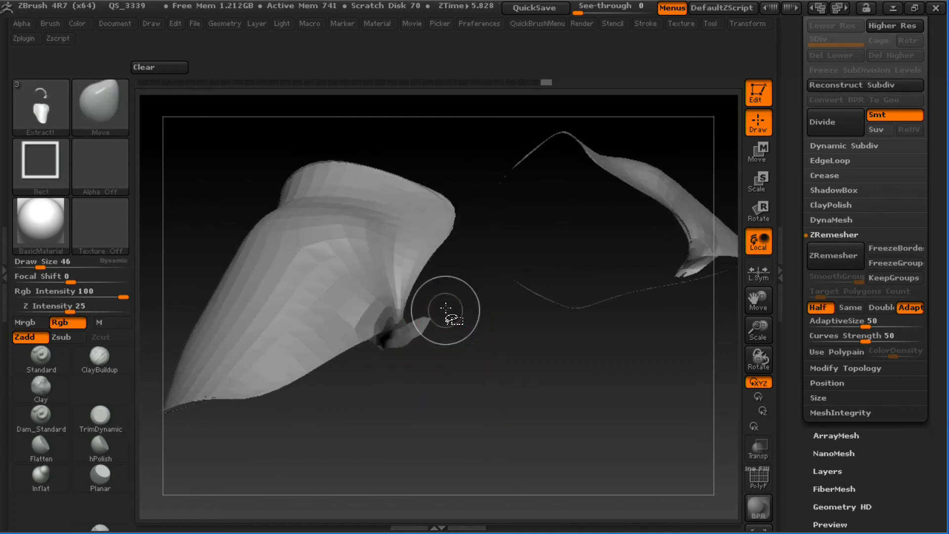
- Hide the stray flap at the notch in the shoulder pieces' side edge and delete the hidden geometry
ctrl+shift+drag(454, 295, 404, 357)
ctrl+shift+drag(444, 383, 379, 338)
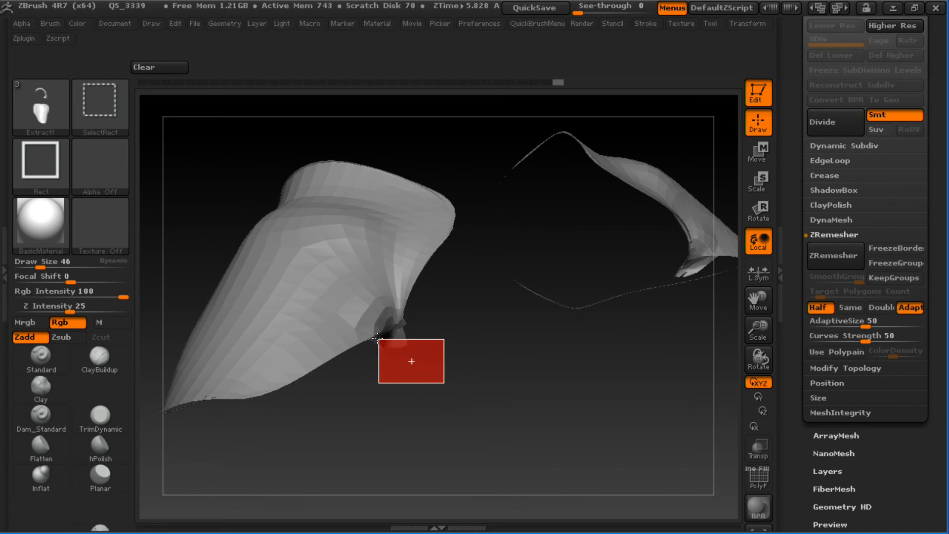
drag(468, 339, 434, 349)
ctrl+alt+shift+drag(402, 322, 400, 321)
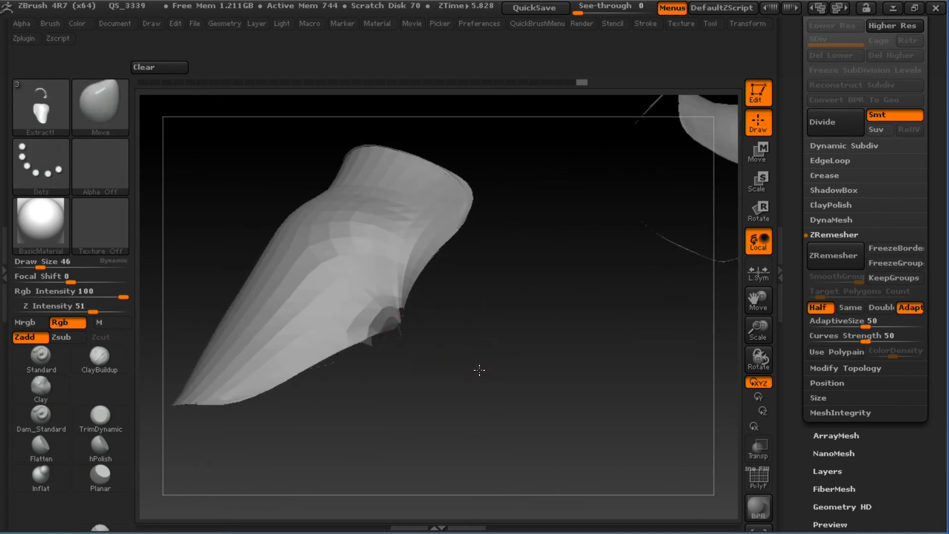
drag(479, 369, 443, 368)
mouse_move(414, 361)
ctrl+shift+mouse_down()
mouse_move(397, 344)
mouse_move(367, 340)
mouse_move(386, 336)
ctrl+shift+mouse_up()
drag(464, 381, 614, 358)
drag(881, 449, 881, 421)
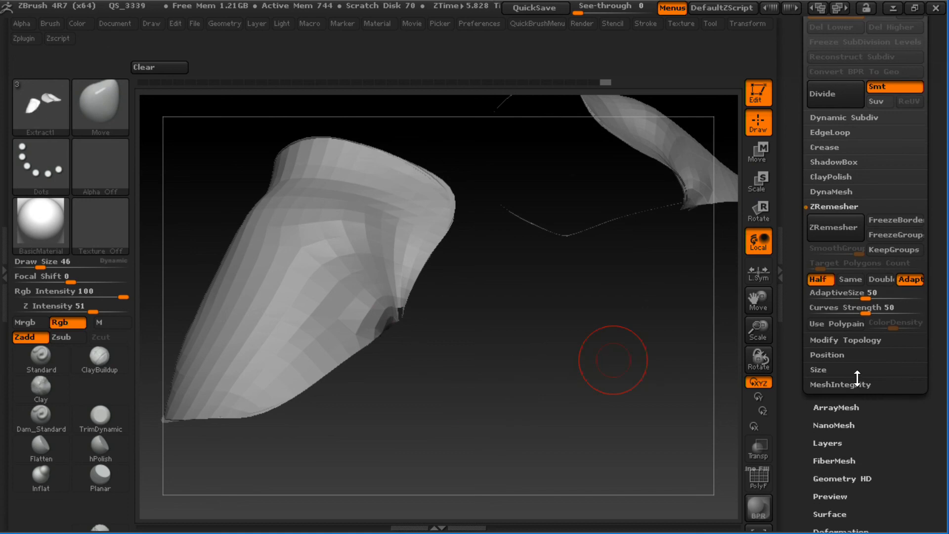
click(856, 340)
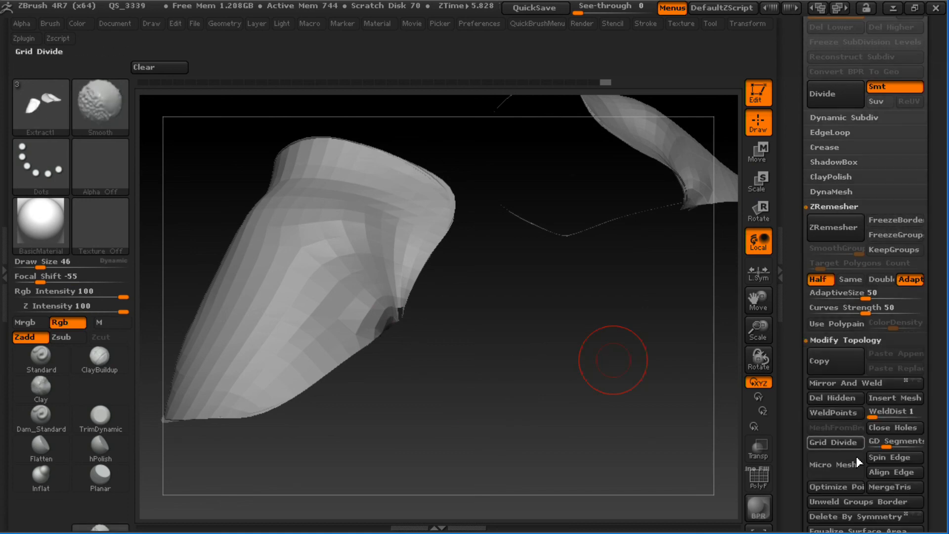
click(843, 397)
- Remesh the trimmed shoulder pieces again at Half, check their topology in polyframe, and turn off the Adapt option
drag(625, 350, 554, 342)
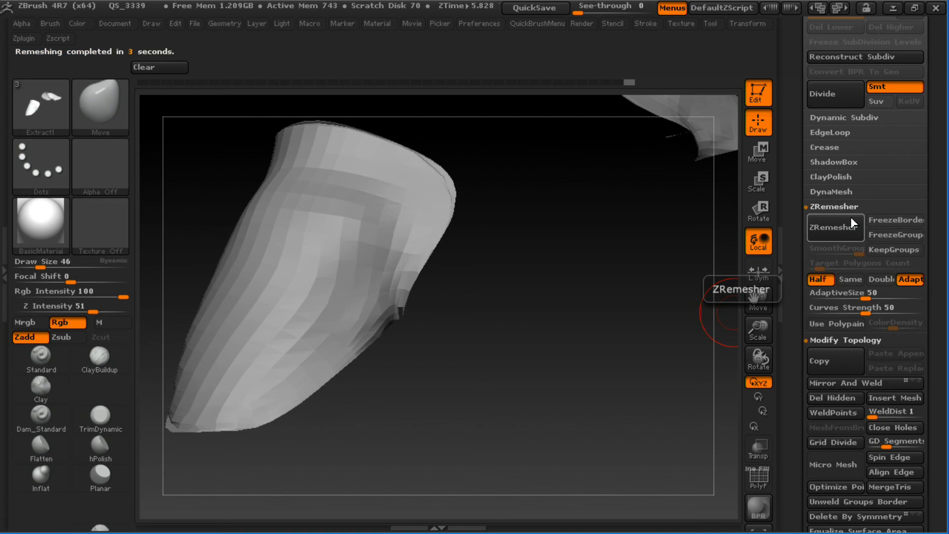
drag(535, 317, 516, 298)
key(shift+f)
key(shift+f)
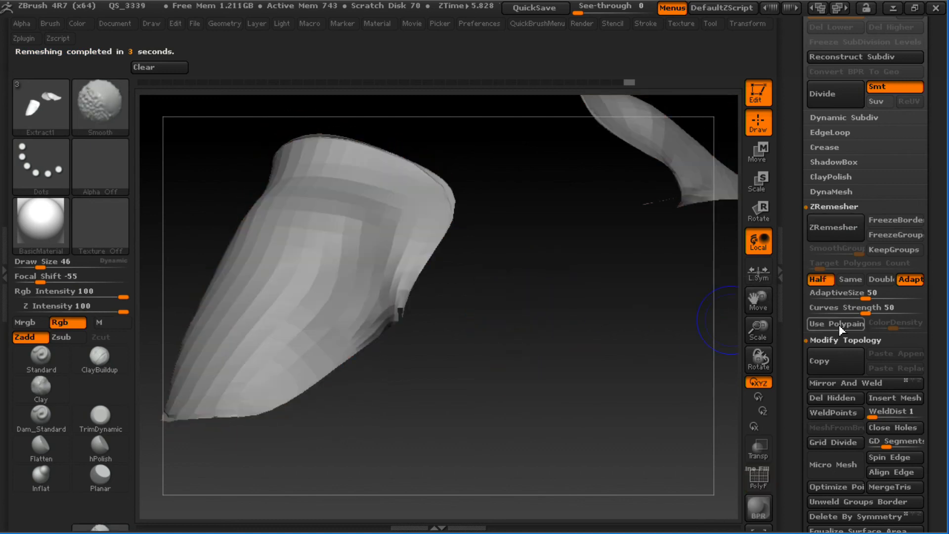
click(912, 279)
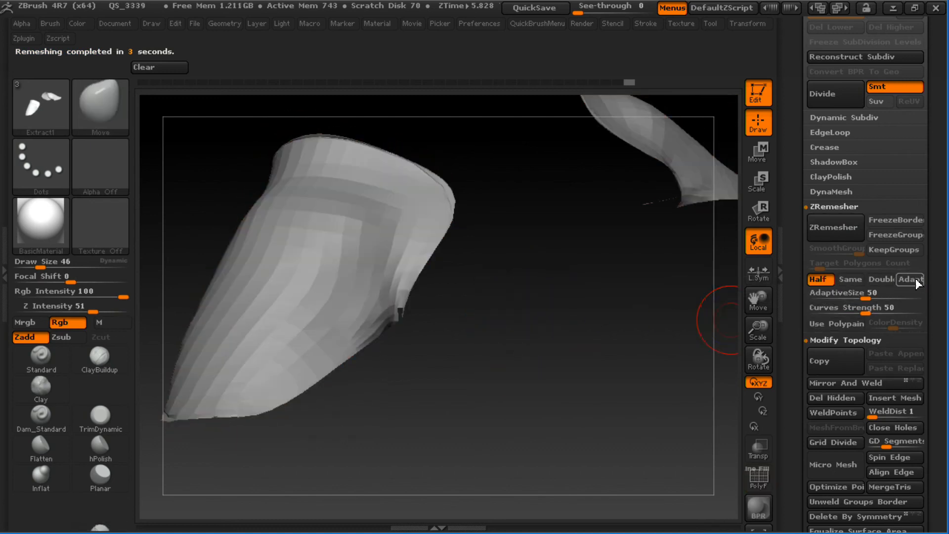
- Remesh the shoulder pieces at Half with Adapt off and inspect the new topology in polyframe
click(833, 227)
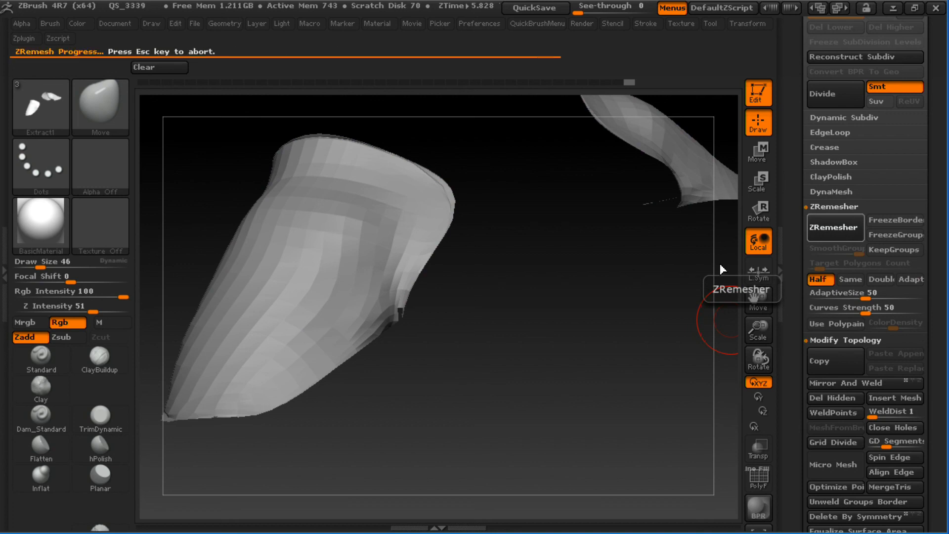
mouse_move(513, 347)
mouse_down()
mouse_move(529, 345)
mouse_move(487, 340)
mouse_up()
key(shift+f)
key(shift+f)
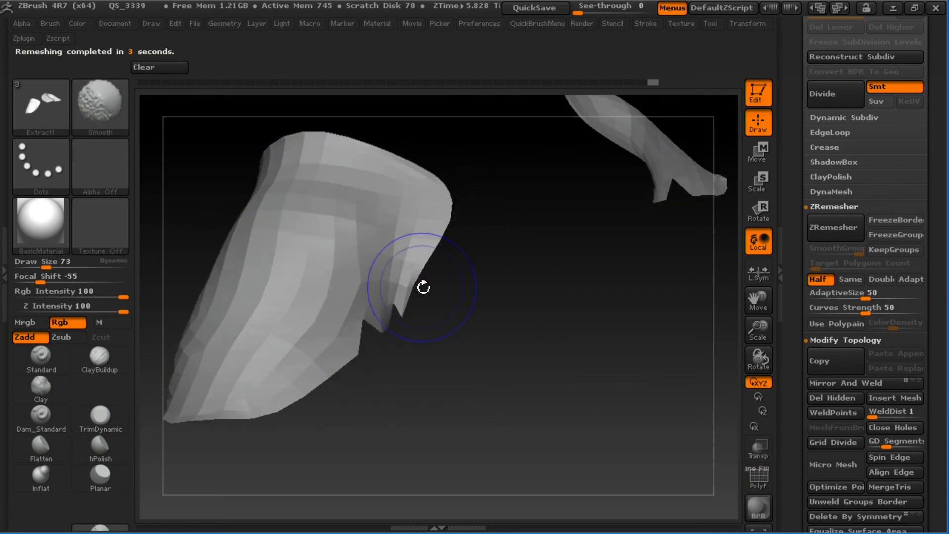
- Pull the notch corners in the shoulder piece's side edge together with the Move brush at draw size 14
drag(425, 284, 483, 342)
key(s)
mouse_move(417, 328)
mouse_down()
mouse_move(365, 358)
mouse_move(394, 313)
mouse_up()
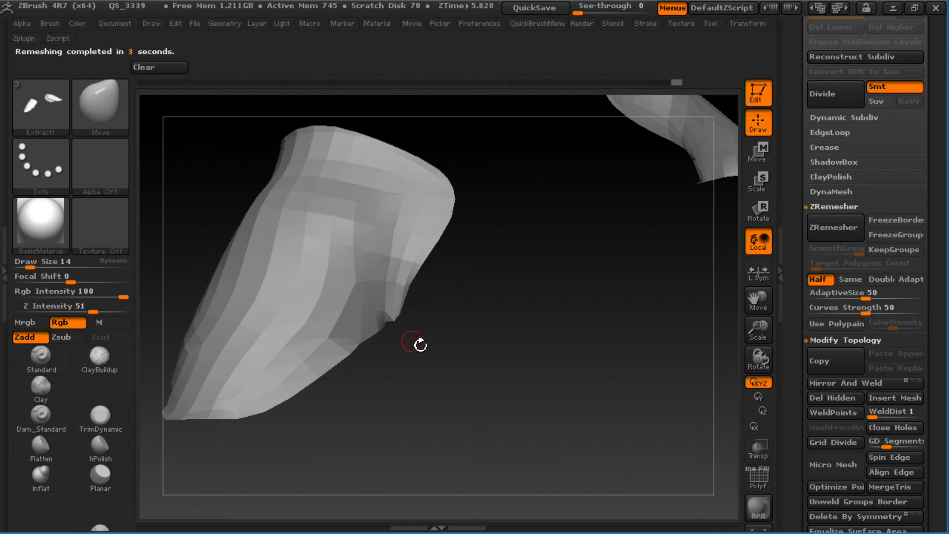
mouse_move(420, 345)
mouse_down()
mouse_move(386, 324)
mouse_move(422, 297)
mouse_move(400, 309)
mouse_move(408, 310)
mouse_up()
key(shift+f)
key(s)
drag(401, 329, 414, 315)
- Even out the shoulder piece's notched edge in profile with the Move brush at draw size 32
mouse_move(464, 276)
mouse_down()
mouse_move(441, 307)
mouse_move(429, 303)
mouse_move(472, 312)
mouse_move(505, 424)
mouse_up()
key(s)
drag(474, 307, 462, 307)
drag(462, 300, 467, 272)
drag(475, 338, 470, 309)
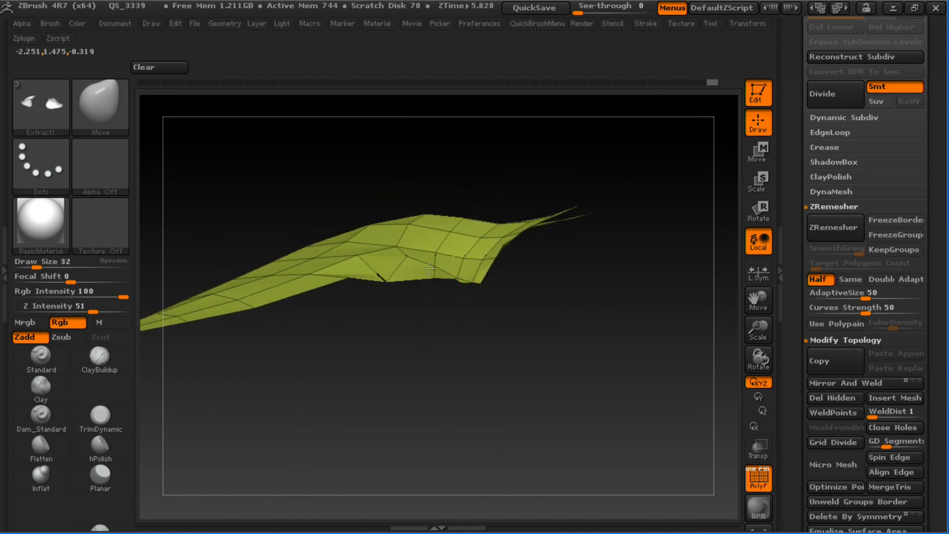
drag(429, 268, 430, 271)
drag(429, 323, 450, 336)
drag(479, 282, 484, 275)
- Reshape the shoulder piece's edge and broad outline with the Move brush, enlarging its draw size to 145
key(s)
drag(483, 290, 489, 268)
drag(496, 304, 497, 354)
drag(382, 338, 559, 255)
mouse_move(509, 307)
mouse_down()
mouse_move(428, 354)
mouse_move(501, 338)
mouse_move(541, 303)
mouse_move(504, 365)
mouse_move(525, 333)
mouse_move(479, 336)
mouse_up()
key(s)
mouse_move(271, 343)
mouse_down()
mouse_move(285, 343)
mouse_move(259, 355)
mouse_up()
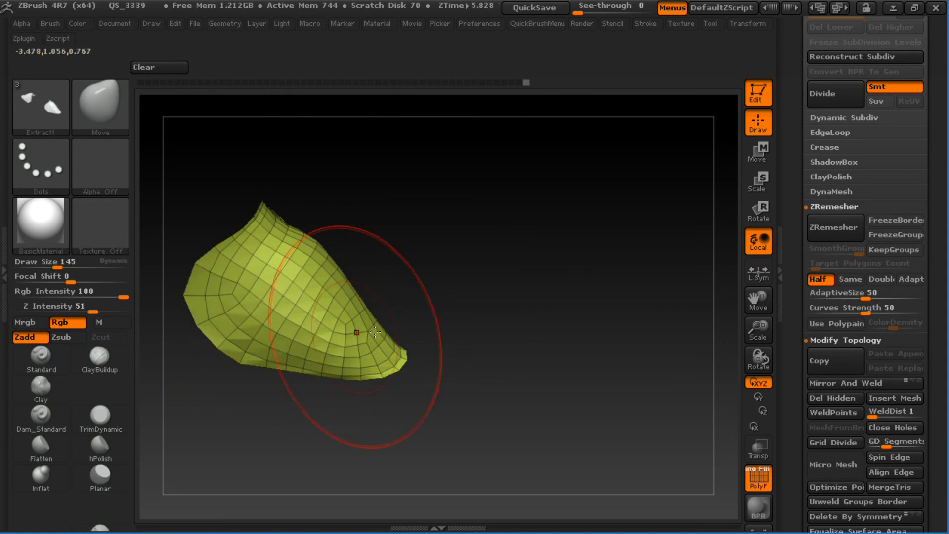
- Refine the contour of the shoulder piece with the Move brush, finishing at draw size 25
mouse_move(435, 324)
mouse_down()
mouse_move(501, 312)
mouse_move(437, 321)
mouse_up()
key(shift+f)
drag(213, 286, 220, 300)
key(s)
drag(211, 303, 195, 303)
key(s)
mouse_move(239, 240)
mouse_down()
mouse_move(231, 226)
mouse_move(375, 197)
mouse_move(383, 187)
mouse_move(302, 184)
mouse_move(417, 269)
mouse_move(377, 277)
mouse_move(472, 415)
mouse_move(438, 436)
mouse_move(421, 431)
mouse_move(483, 454)
mouse_move(470, 373)
mouse_move(483, 272)
mouse_move(500, 277)
mouse_up()
key(s)
key(s)
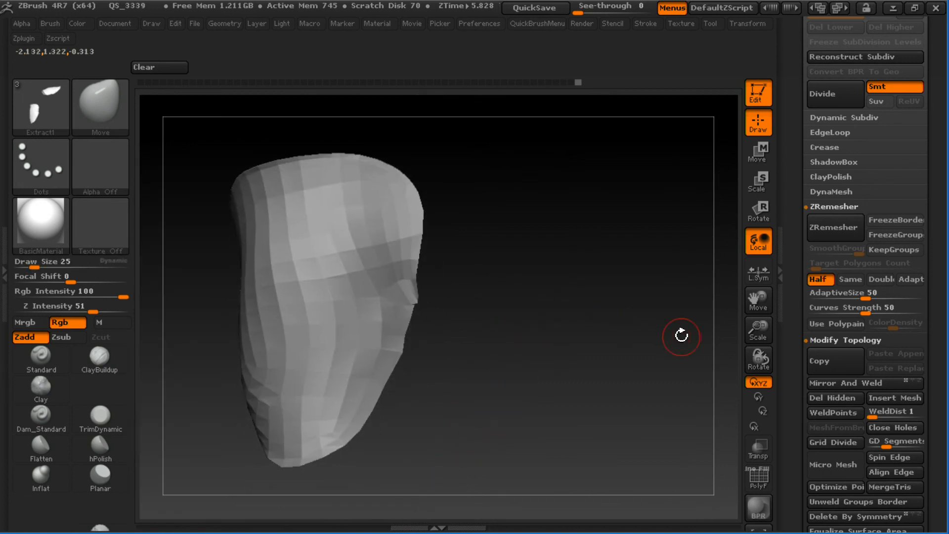
- Remesh the reshaped shoulder pieces at Half and check the coarser polygon flow in polyframe
click(835, 230)
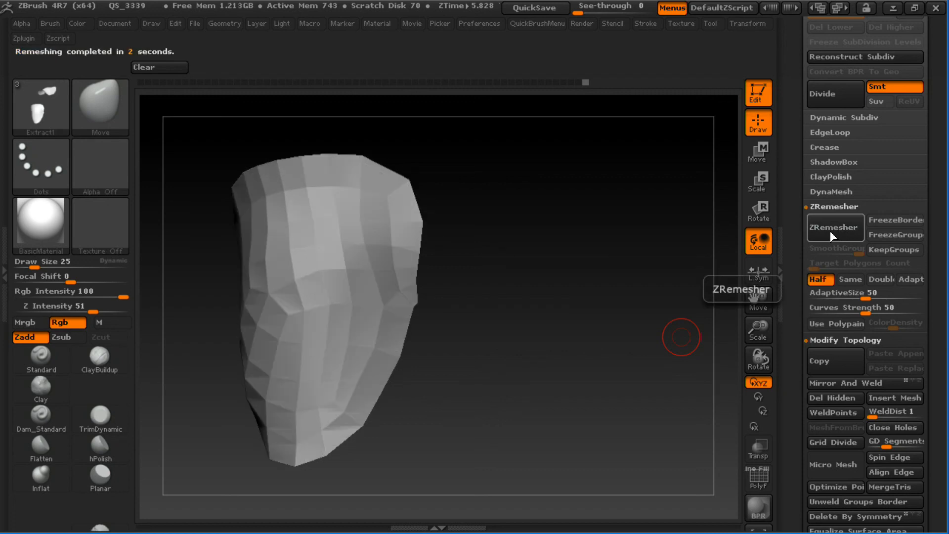
key(shift+f)
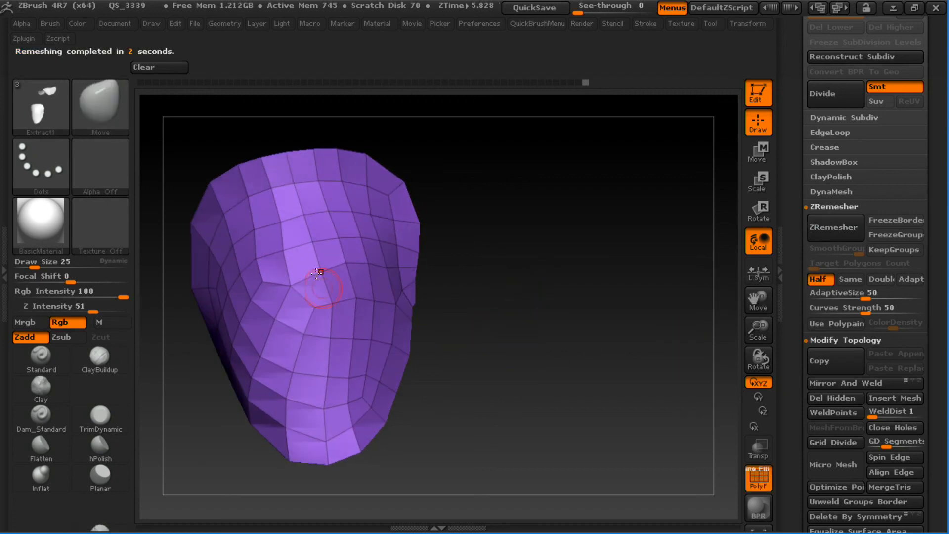
key(shift+f)
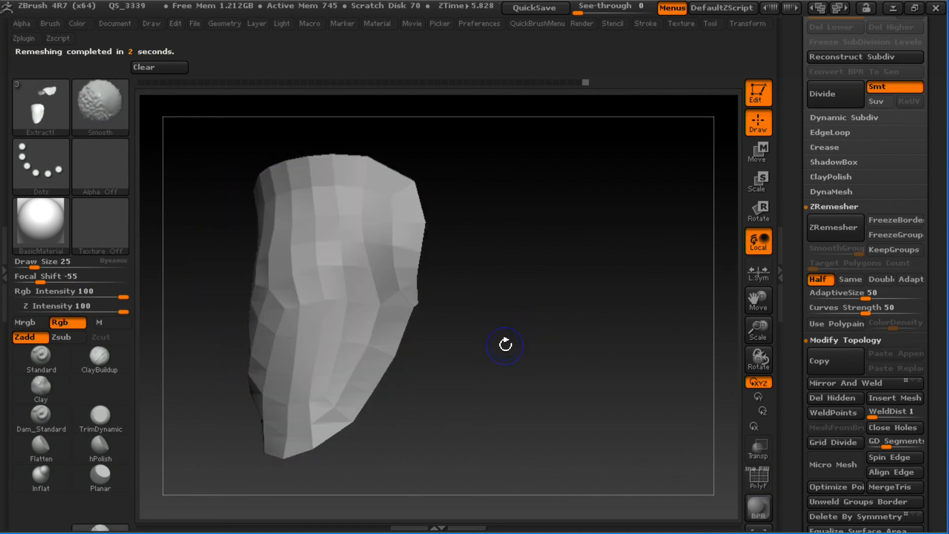
drag(504, 342, 480, 302)
- Smooth the faceted surface of the shoulder piece toward its lower tip at draw size 97
key(ctrl)
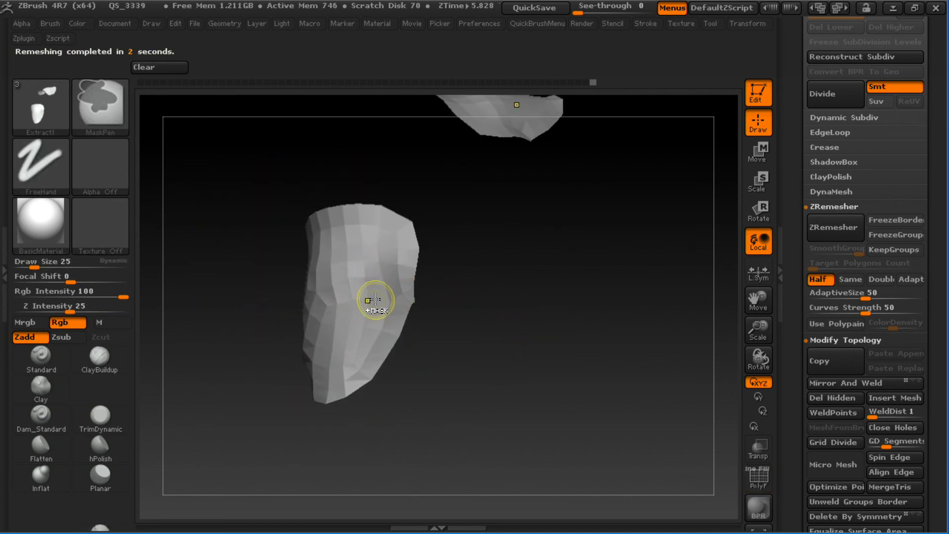
key(shift)
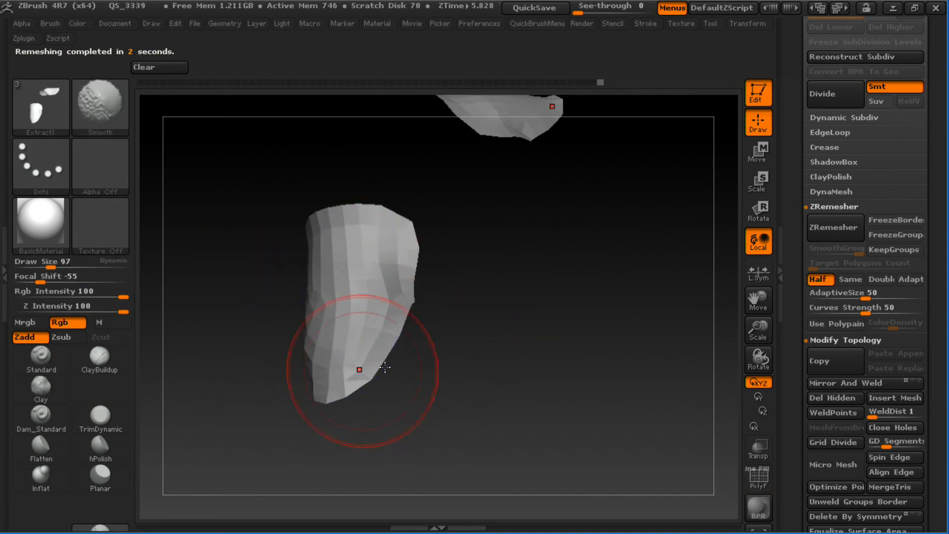
mouse_move(549, 328)
mouse_down()
mouse_move(638, 276)
mouse_move(642, 339)
mouse_move(621, 318)
mouse_move(514, 340)
mouse_up()
key(ctrl)
key(s)
mouse_move(357, 324)
mouse_down()
mouse_move(368, 324)
mouse_move(337, 282)
mouse_move(328, 290)
mouse_up()
mouse_move(276, 377)
mouse_down()
mouse_move(256, 357)
mouse_move(292, 347)
mouse_up()
- Adjust the shoulder piece's outline with the Move brush at draw size 97 and show the full creature for reference
key(s)
drag(372, 341, 350, 341)
drag(359, 357, 361, 367)
drag(342, 264, 412, 272)
key(s)
mouse_move(365, 346)
mouse_down()
mouse_move(377, 347)
mouse_move(375, 356)
mouse_up()
mouse_move(287, 241)
mouse_down()
mouse_move(396, 245)
mouse_move(440, 262)
mouse_up()
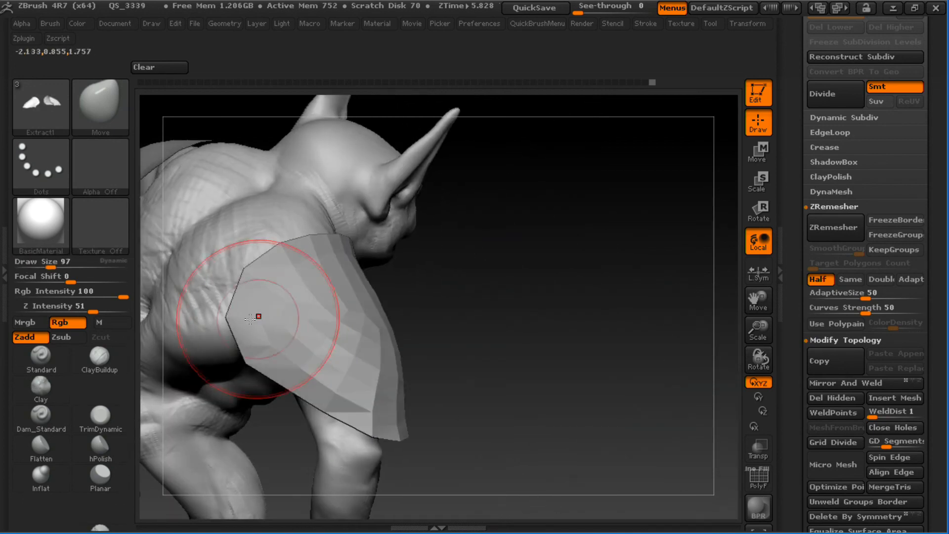
- Fit the shoulder piece's upper and rear edges over the creature's shoulder with the Move brush at draw size 162
key(s)
key(s)
mouse_move(256, 303)
mouse_down()
mouse_move(266, 304)
mouse_move(258, 290)
mouse_up()
drag(292, 248, 290, 241)
drag(503, 234, 346, 297)
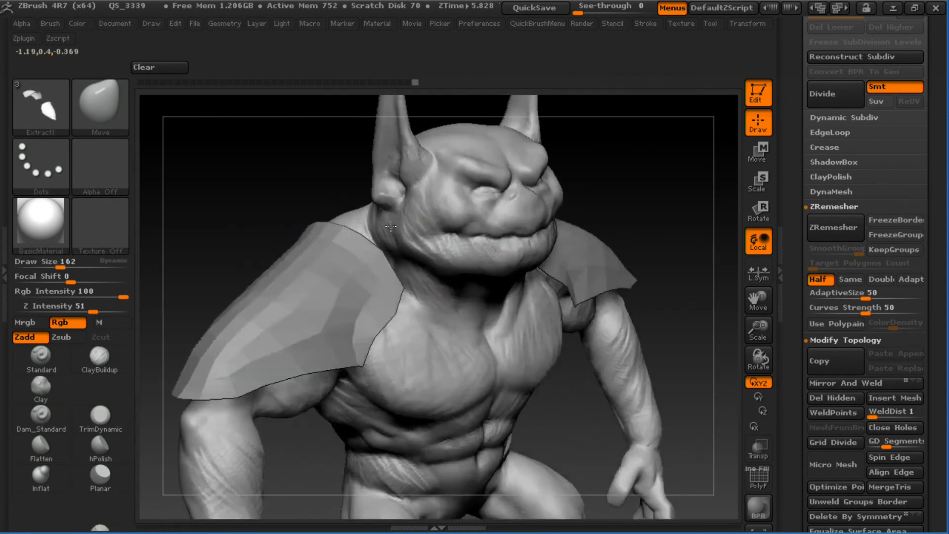
shift+drag(655, 215, 621, 212)
mouse_move(629, 156)
alt+mouse_down()
mouse_move(589, 184)
mouse_move(618, 163)
alt+mouse_up()
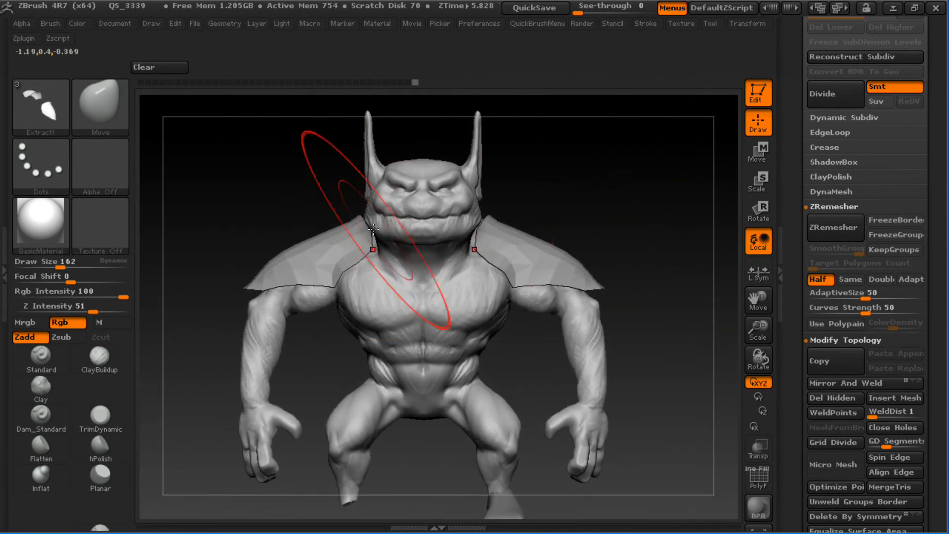
- Shape the shoulder pieces' inner edges beside the neck with the Move brush at draw size 55
key(s)
mouse_move(369, 228)
mouse_down()
mouse_move(361, 228)
mouse_move(365, 210)
mouse_move(354, 229)
mouse_move(374, 237)
mouse_up()
key(s)
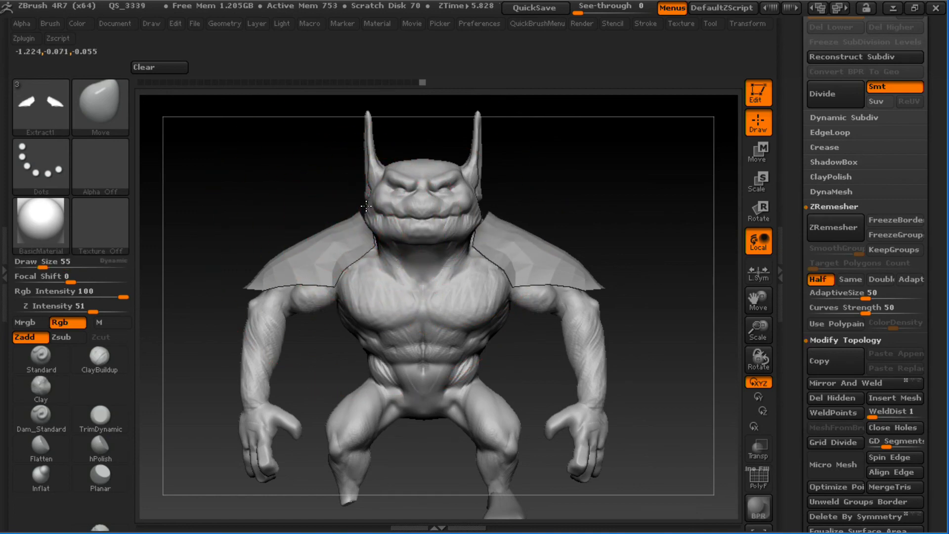
drag(329, 199, 410, 211)
alt+drag(603, 249, 674, 305)
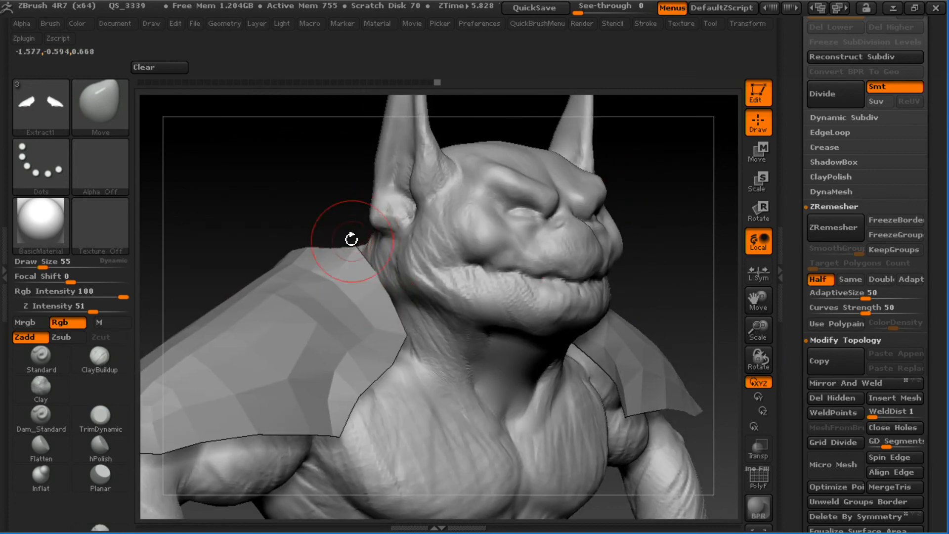
- Pull the shoulder piece's upper rear edge points outward over the back with the Move brush at draw size 40
mouse_move(352, 239)
mouse_down()
mouse_move(339, 197)
mouse_move(311, 227)
mouse_up()
mouse_move(300, 189)
mouse_down()
mouse_move(307, 227)
mouse_move(298, 249)
mouse_move(265, 206)
mouse_up()
key(s)
drag(241, 280, 246, 214)
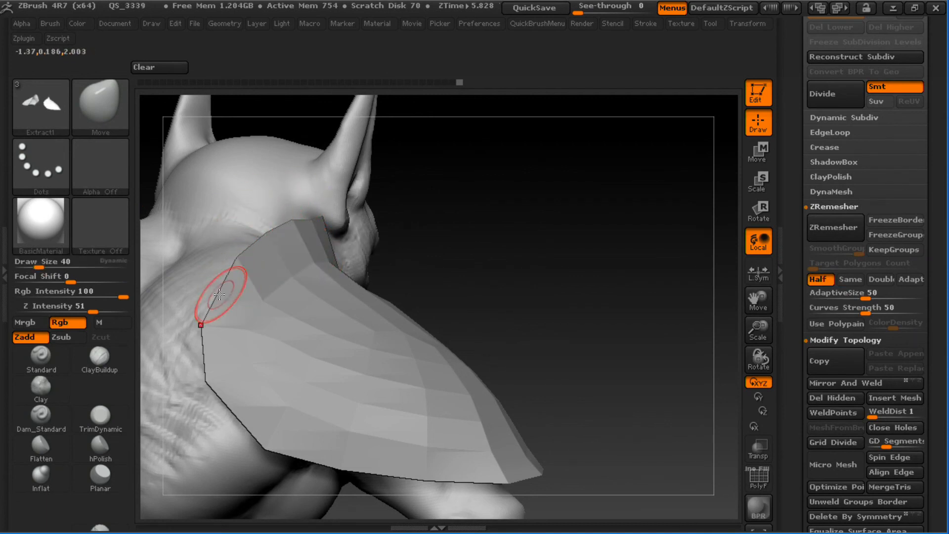
drag(224, 271, 206, 245)
drag(220, 363, 191, 377)
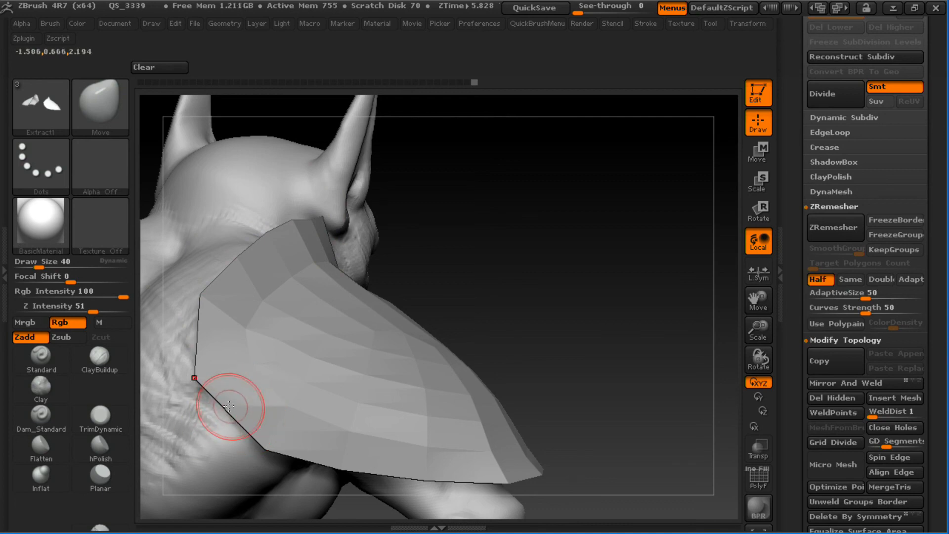
- Extend the shoulder piece's lower rear corner and back edge across the back while viewing its polyframe
drag(475, 296, 385, 277)
key(shift+f)
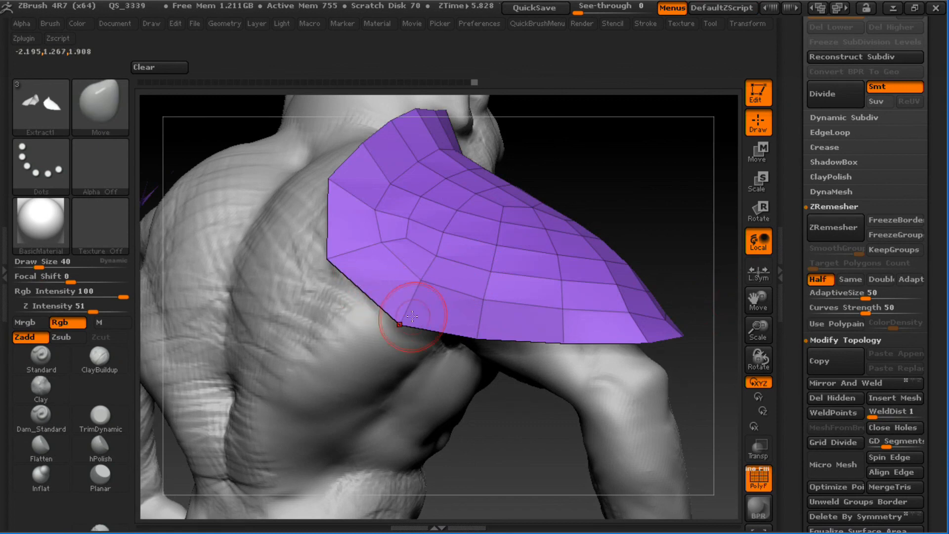
drag(357, 325, 322, 329)
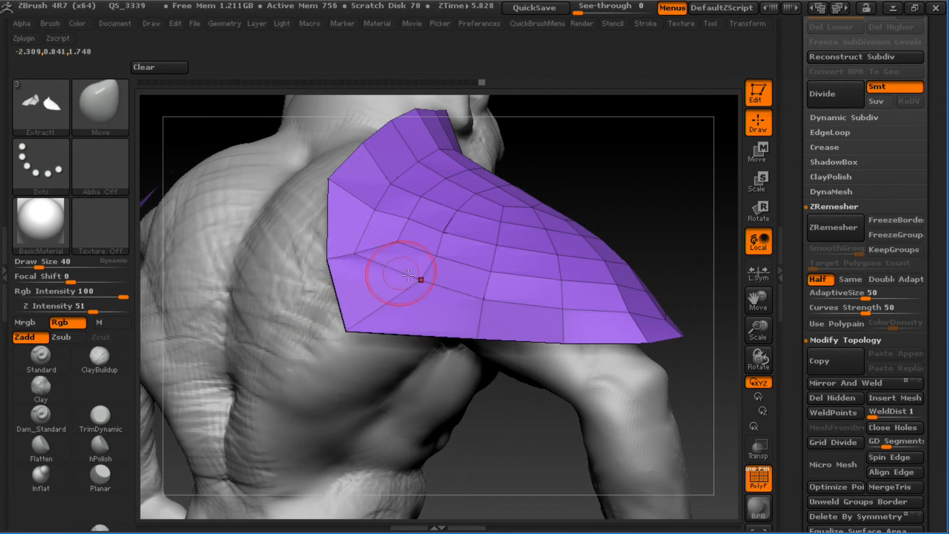
drag(331, 252, 309, 261)
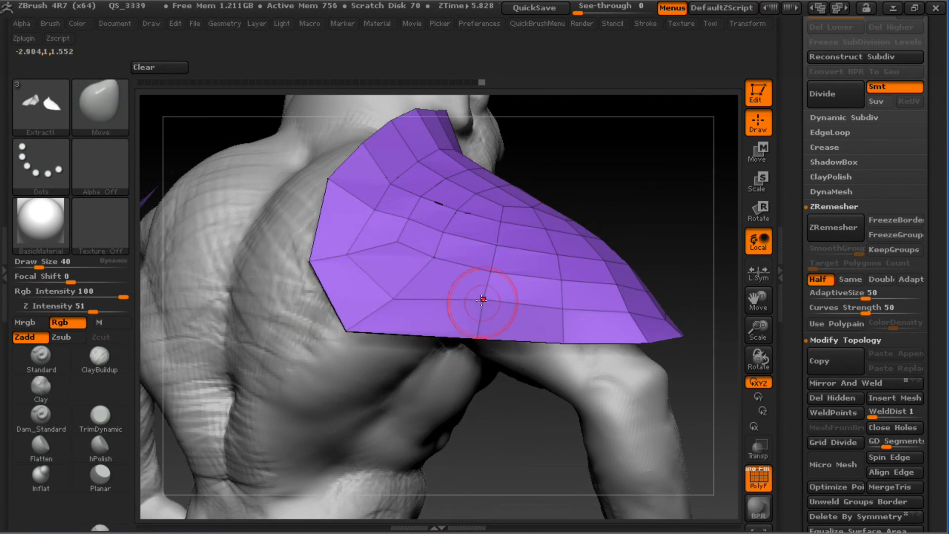
key(shift+f)
drag(648, 144, 175, 322)
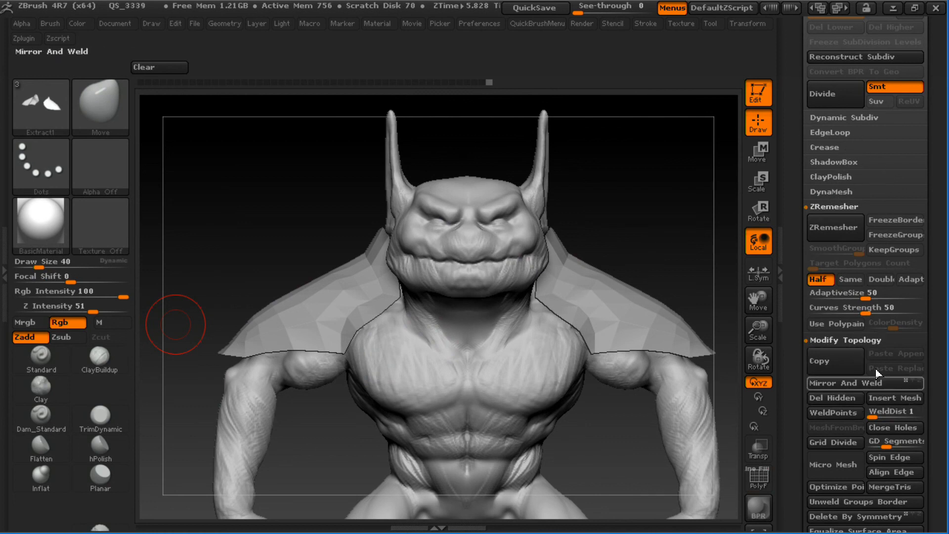
- Thicken the shoulder pieces with Panel Loops, using a thickness of 0.21958 and Polish 0
click(830, 132)
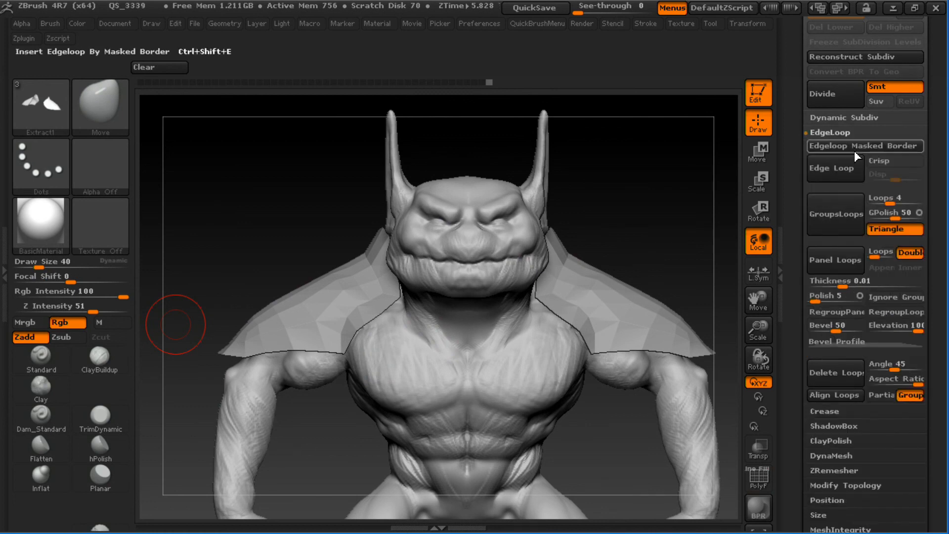
mouse_move(844, 284)
mouse_down()
mouse_move(856, 284)
mouse_move(809, 302)
mouse_move(868, 277)
mouse_up()
click(841, 267)
click(836, 260)
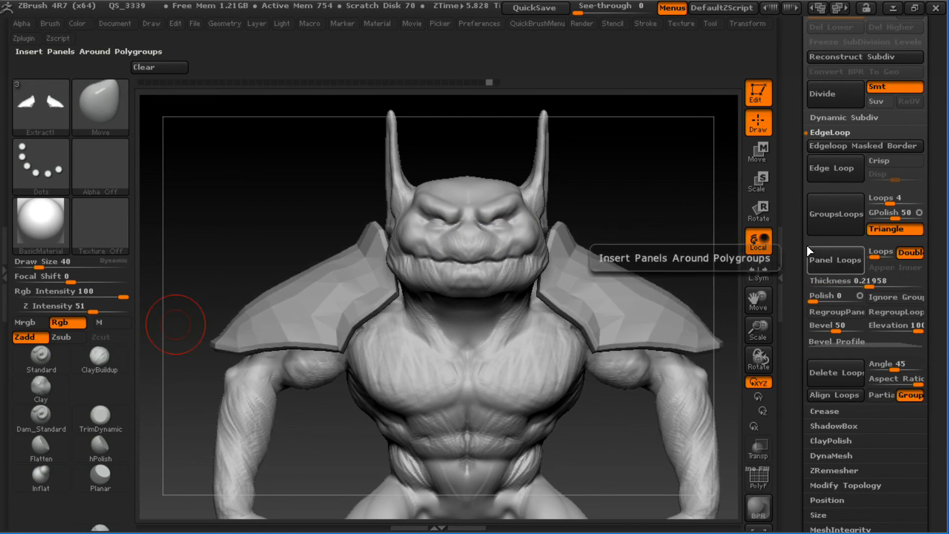
drag(642, 206, 626, 170)
key(f)
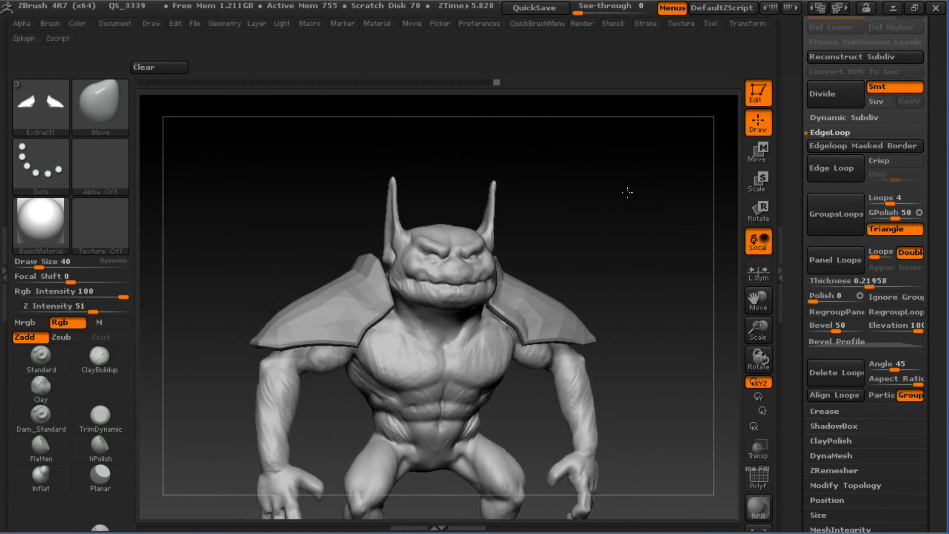
- Subdivide the thickened shoulder pieces and check their surface and border polygroups in polyframe
key(ctrl+d)
mouse_move(633, 207)
mouse_down()
mouse_move(604, 216)
mouse_move(598, 227)
mouse_move(644, 216)
mouse_move(596, 262)
mouse_move(521, 262)
mouse_move(585, 225)
mouse_move(629, 231)
mouse_up()
drag(943, 242, 934, 133)
mouse_move(659, 171)
mouse_down()
mouse_move(659, 153)
mouse_move(652, 166)
mouse_move(676, 267)
mouse_up()
key(shift+f)
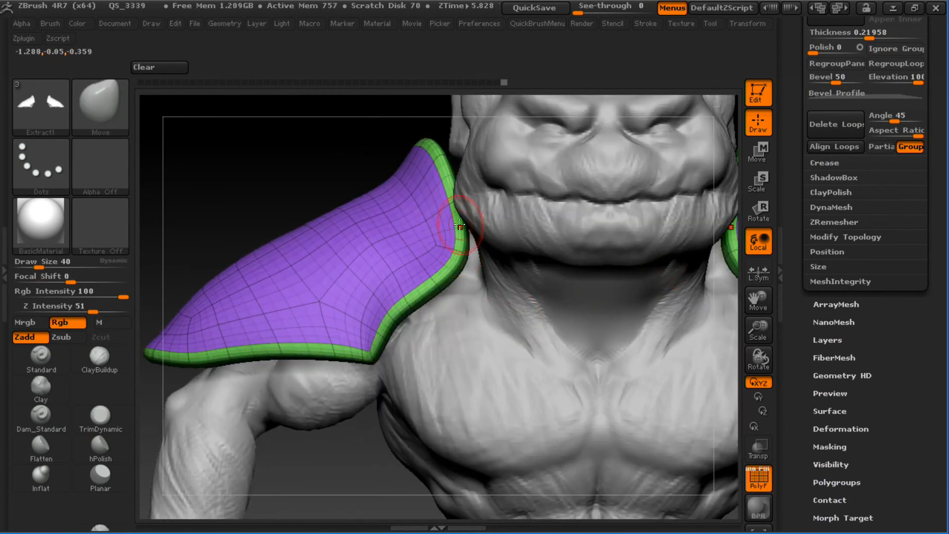
key(shift)
key(shift+f)
- Apply the Polish By Groups deformation repeatedly to crisp up the shoulder pieces' borders
mouse_move(889, 405)
mouse_down()
mouse_move(888, 387)
mouse_move(873, 380)
mouse_move(900, 214)
mouse_up()
drag(889, 321, 893, 286)
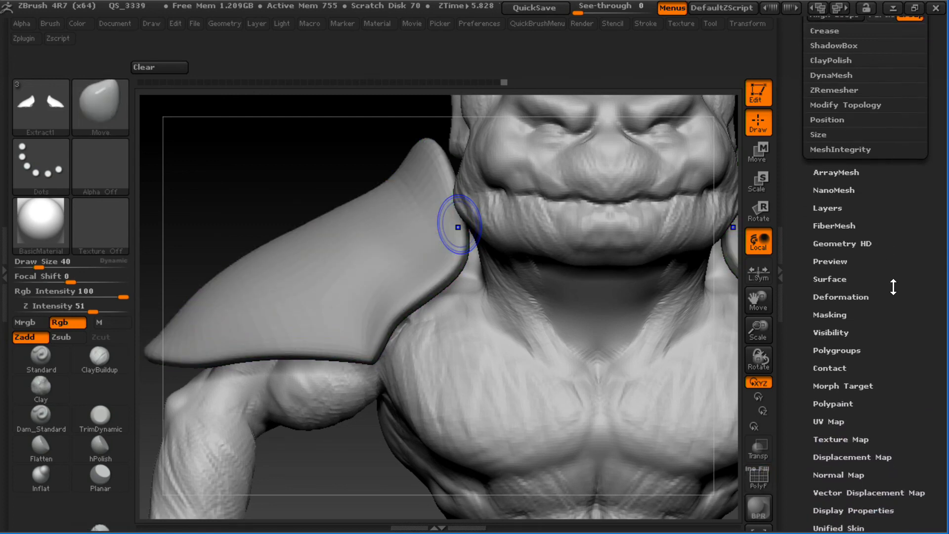
click(862, 299)
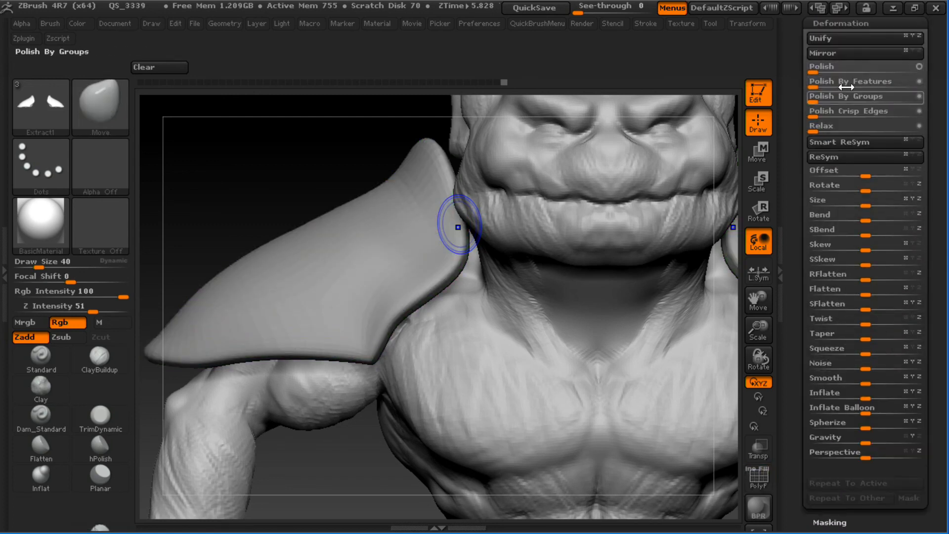
click(923, 98)
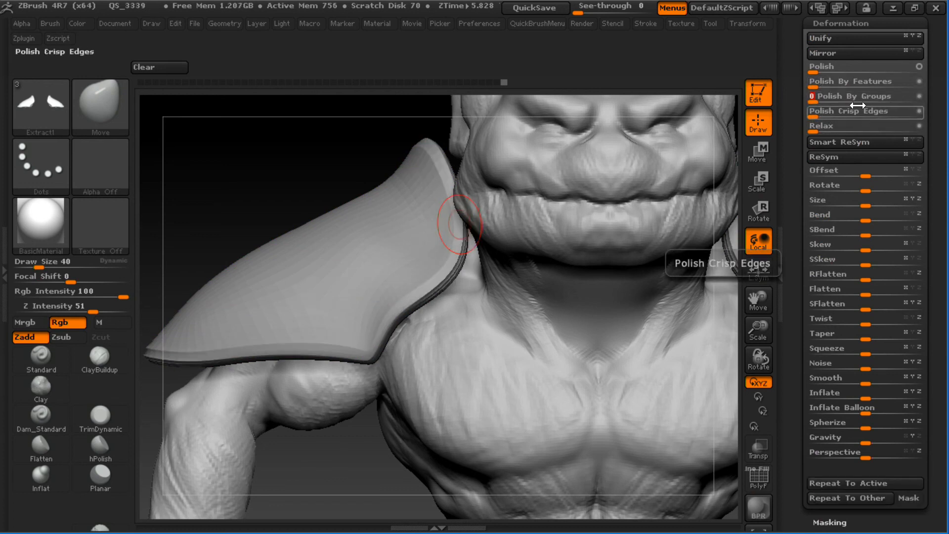
drag(858, 105, 911, 103)
click(881, 98)
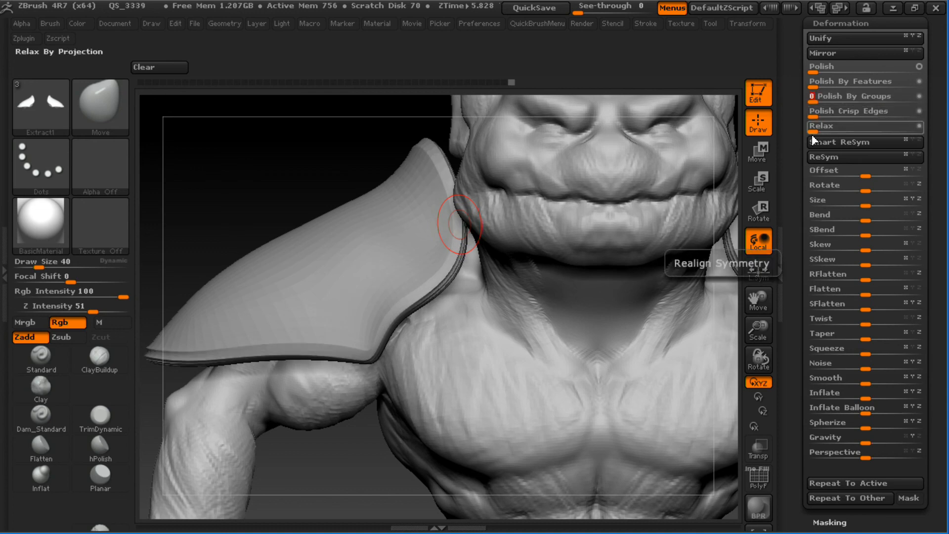
- Examine the polished shoulder pieces from several angles and in polyframe
drag(333, 159, 443, 185)
key(f)
drag(447, 222, 654, 324)
drag(560, 237, 235, 294)
key(shift+f)
key(shift+f)
shift+drag(216, 352, 265, 310)
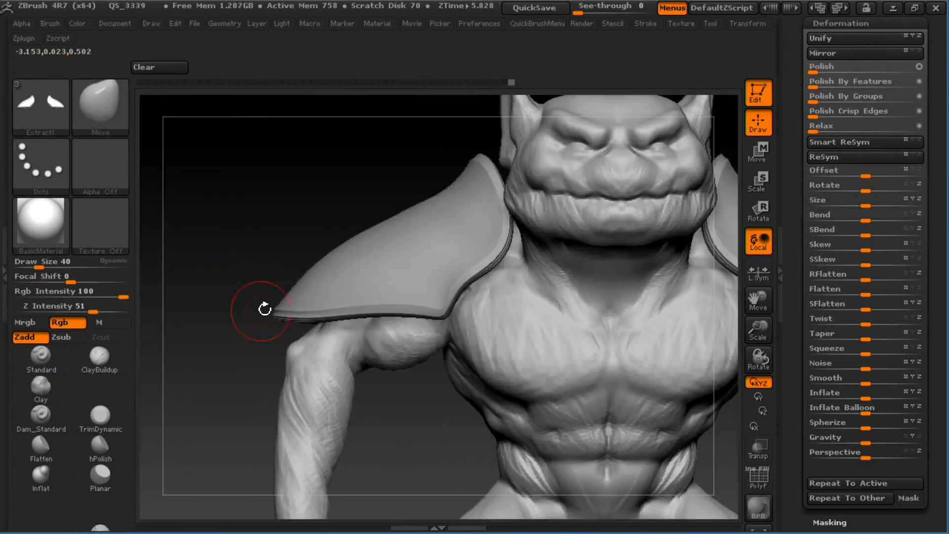
- Adjust the polished shoulder pieces' silhouette with the Move brush at draw size 101, and view the creature from behind
alt+drag(283, 211, 271, 185)
alt+drag(717, 173, 644, 164)
key(s)
drag(367, 226, 386, 226)
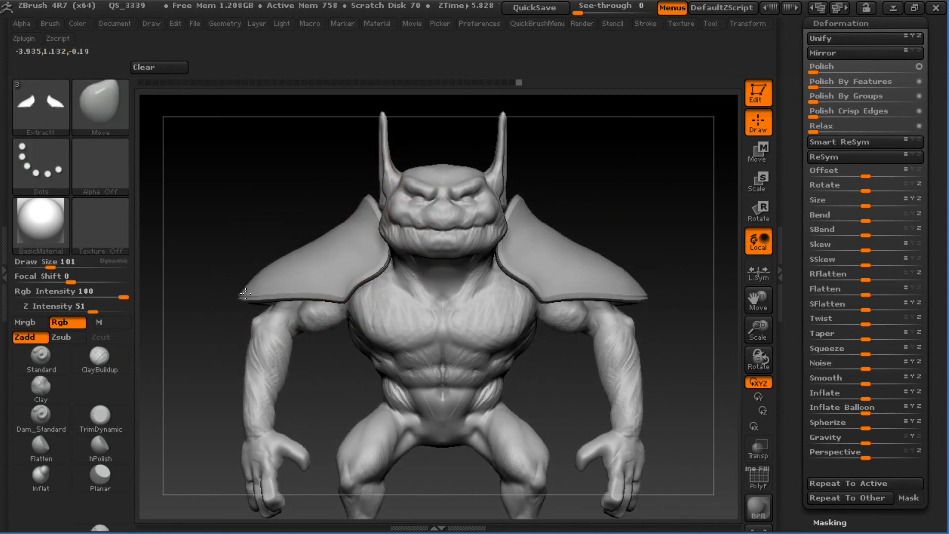
shift+drag(191, 381, 588, 283)
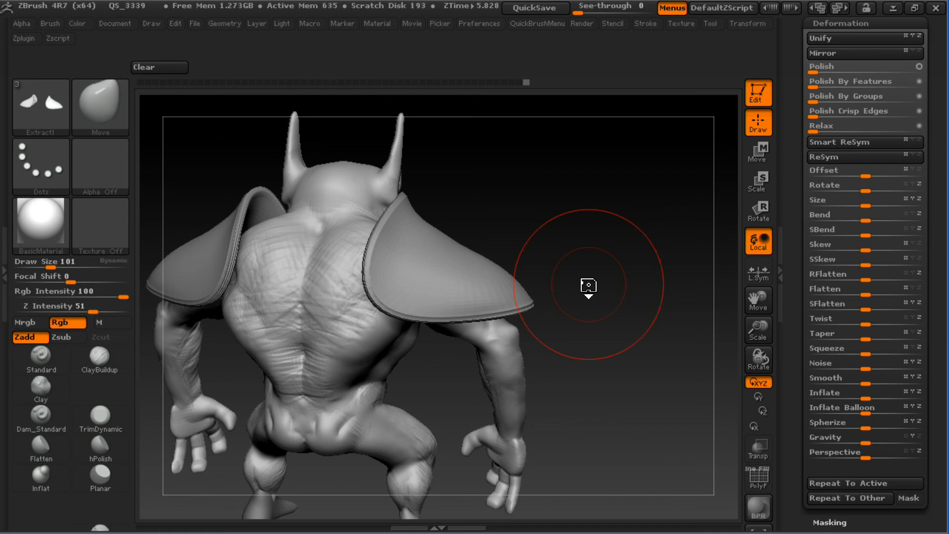
- Switch to the ZModeler brush, dismiss its Dynamic Draw Size note, and bring the rear of the shoulder piece into view
key(b)
key(m)
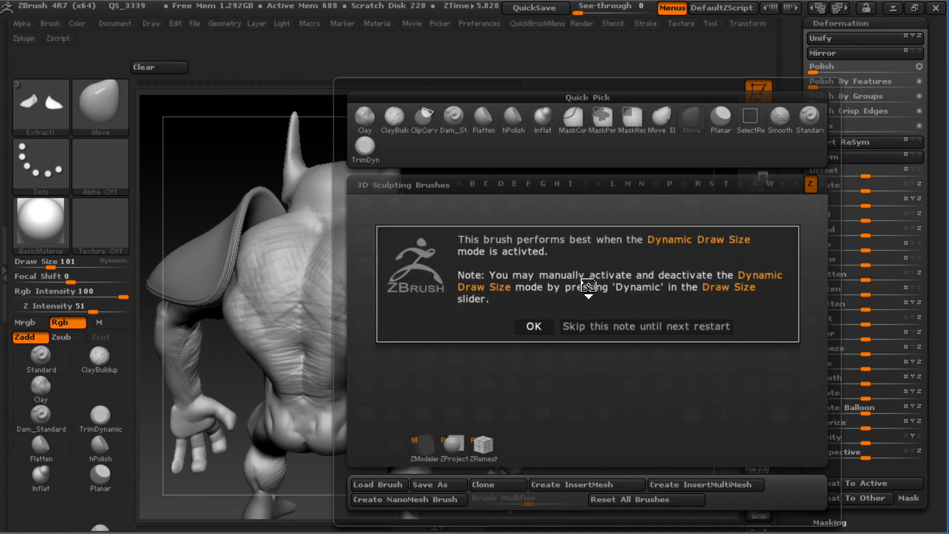
click(536, 324)
alt+drag(559, 195, 543, 231)
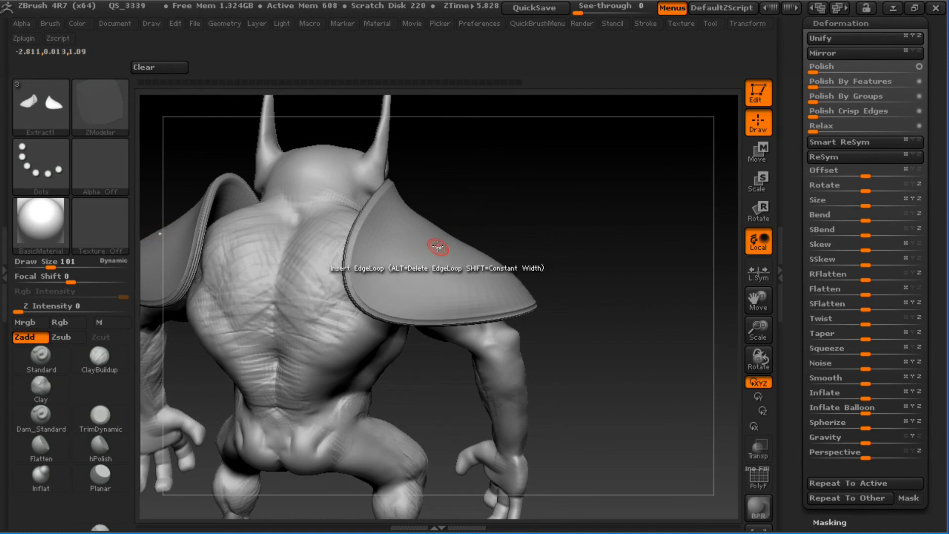
- Set the ZModeler edge action to Move Brush Radius at the shoulder piece's rear tip
key(space)
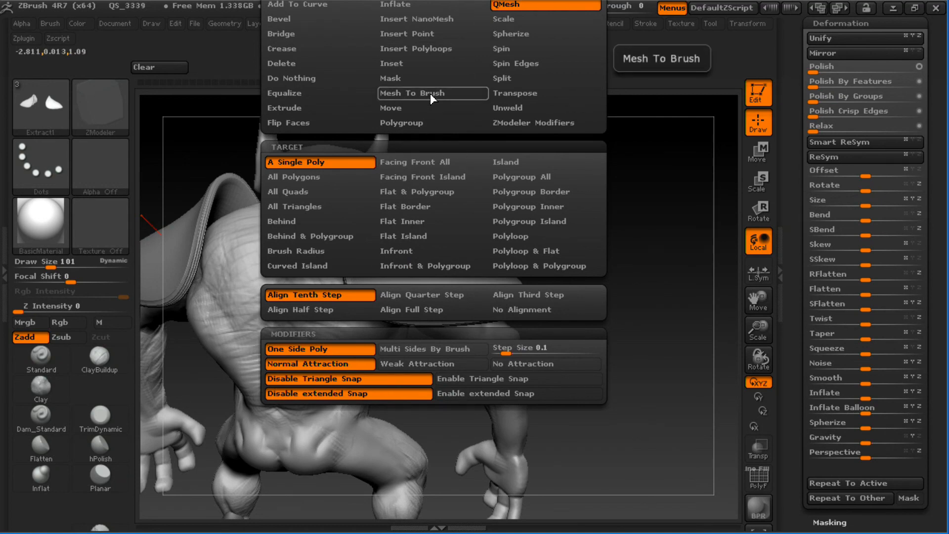
alt+drag(557, 193, 604, 326)
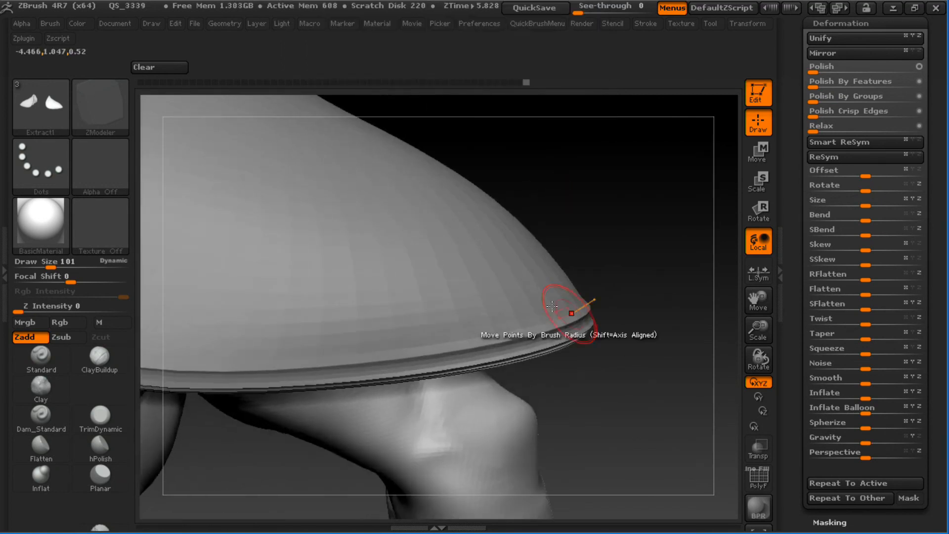
key(space)
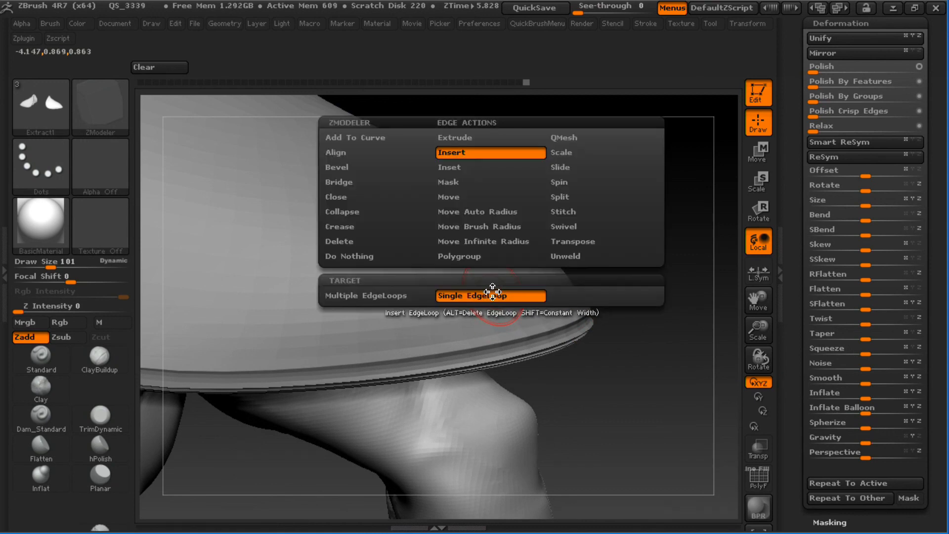
click(477, 227)
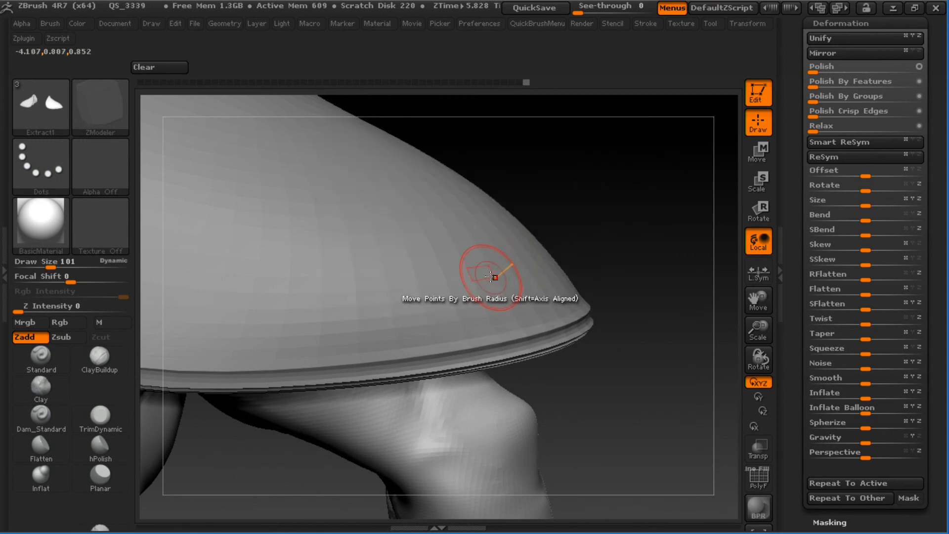
- Examine the ZModeler polygon actions, targets and modifiers available on the shoulder piece
key(space)
click(500, 274)
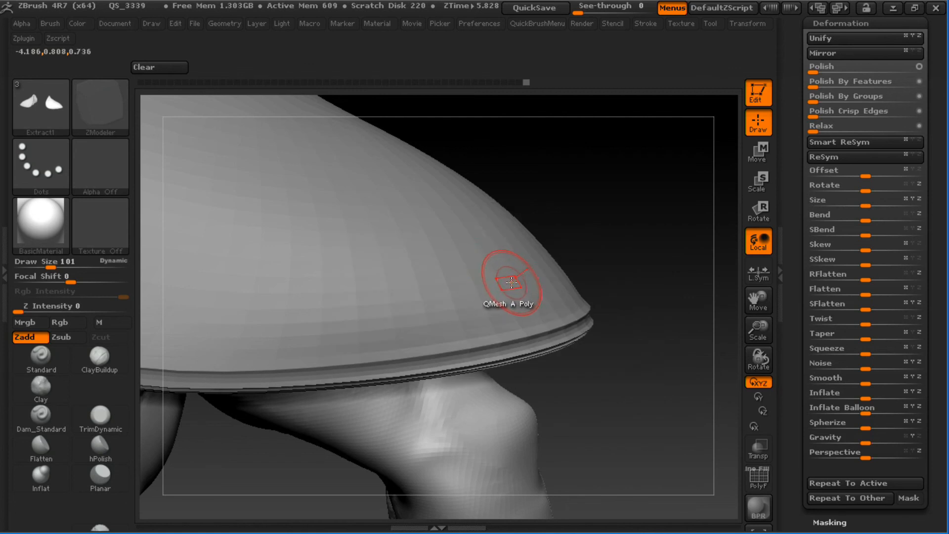
key(space)
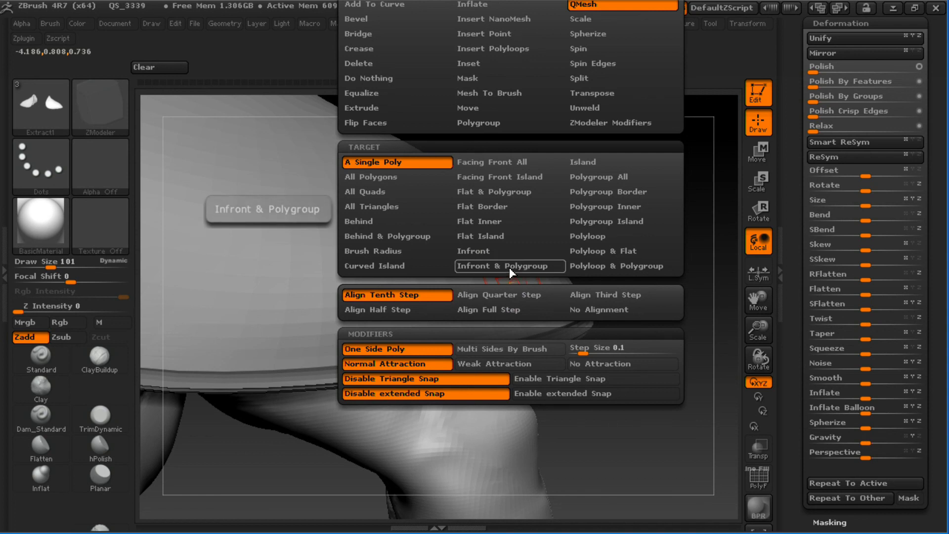
key(space)
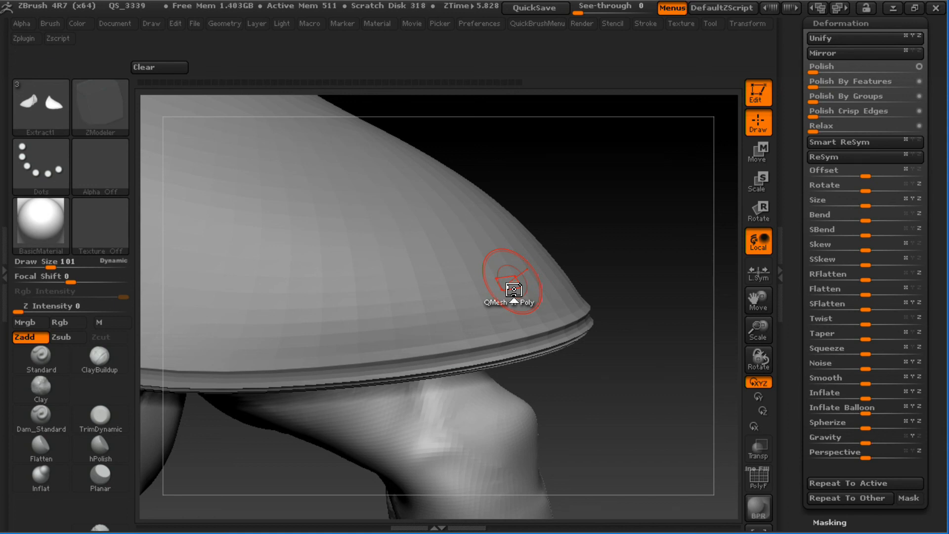
- Bring the creature's upper body into a front view and save the work
drag(659, 327, 292, 203)
alt+drag(688, 159, 646, 183)
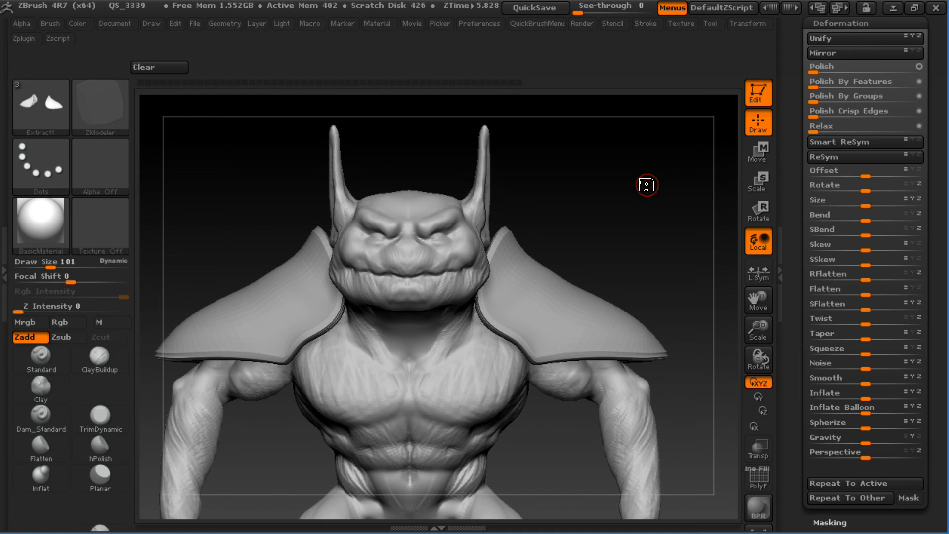
key(ctrl+s)
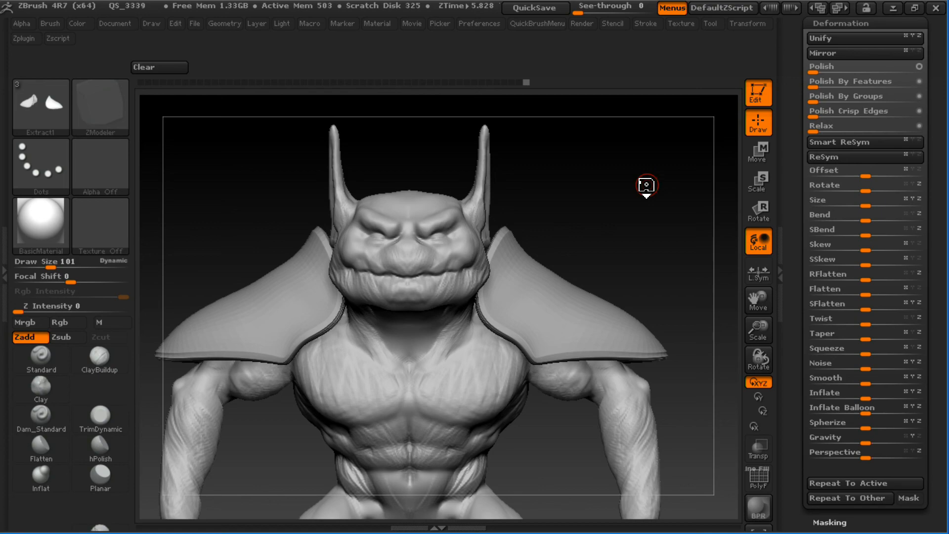
- Switch to Chrome and open YouTube in a new tab
key(alt+Tab)
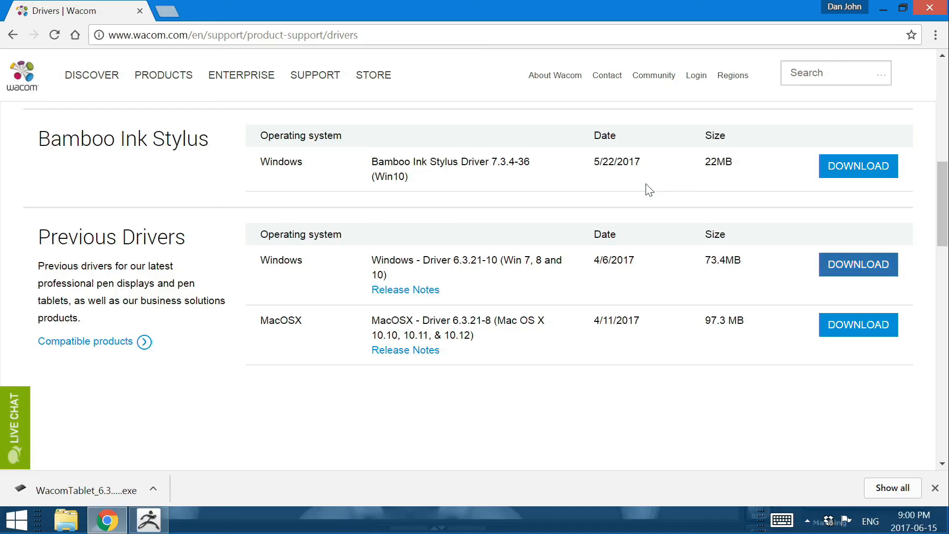
key(ctrl+t)
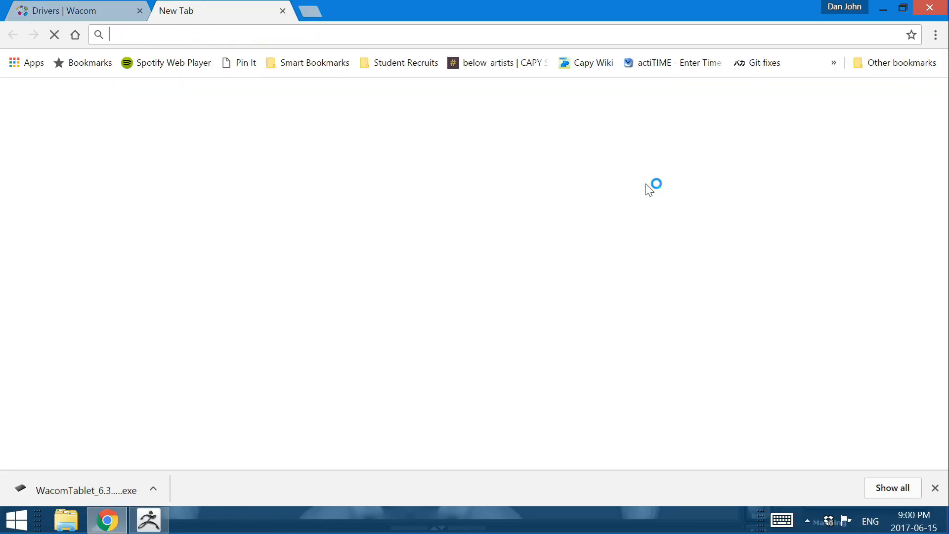
text(youtub)
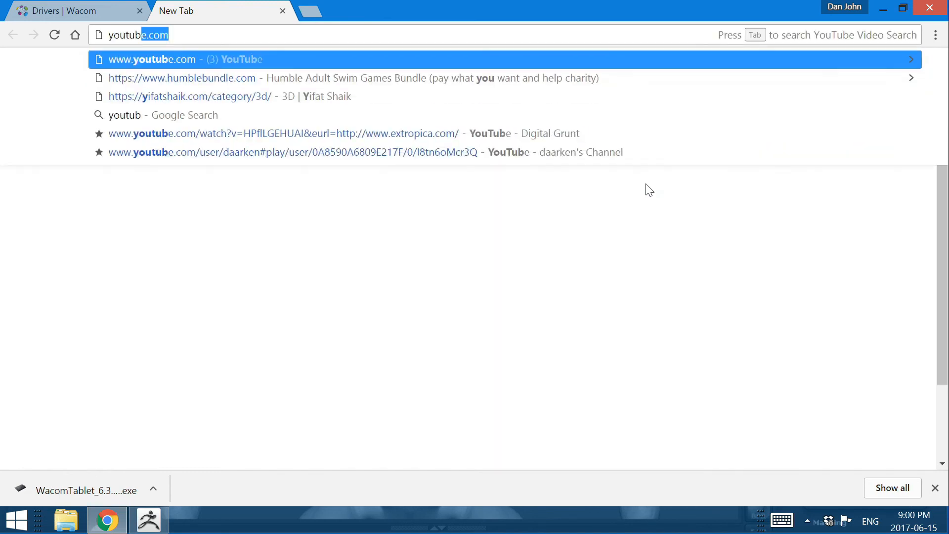
key(Return)
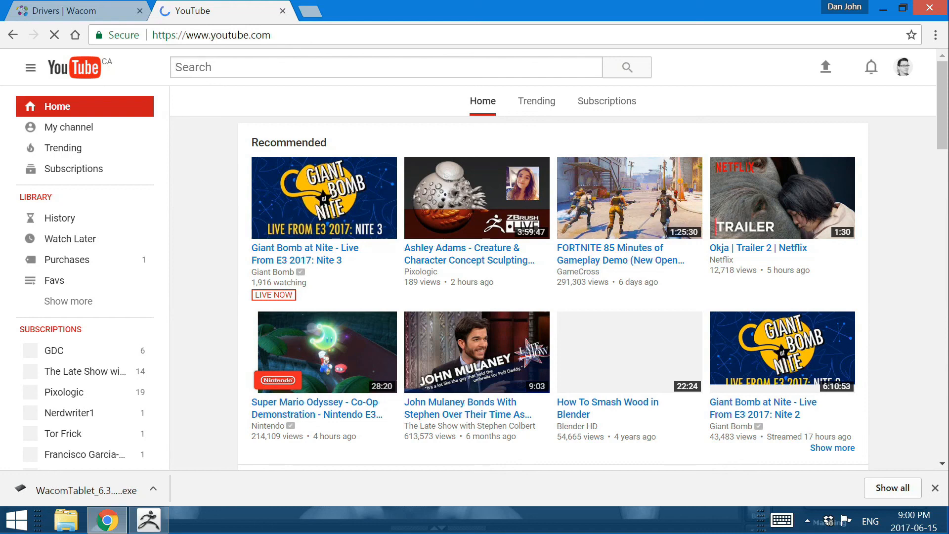
- Open the Mach 5 Game Asset Creation video from the user's own channel, skip ahead and pause it at 0:24
click(69, 127)
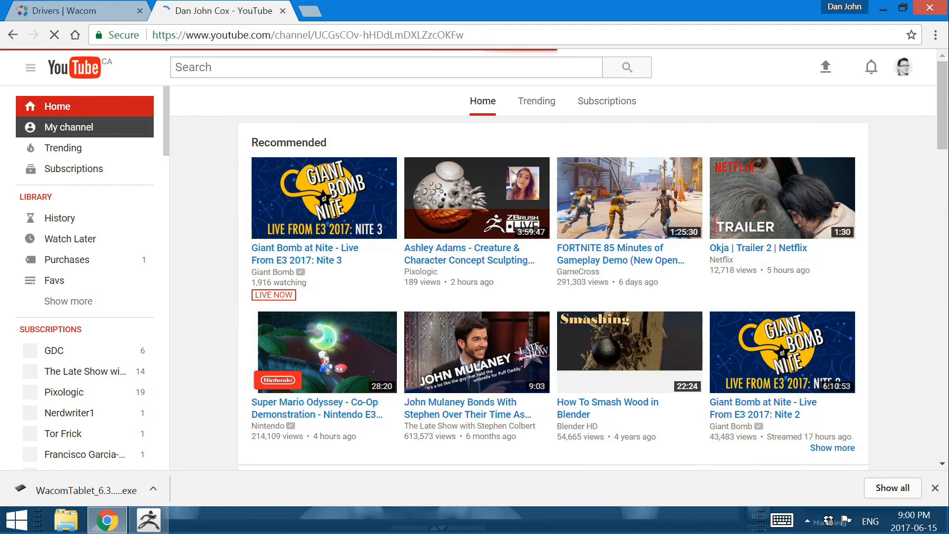
scroll(666, 262, down, 4)
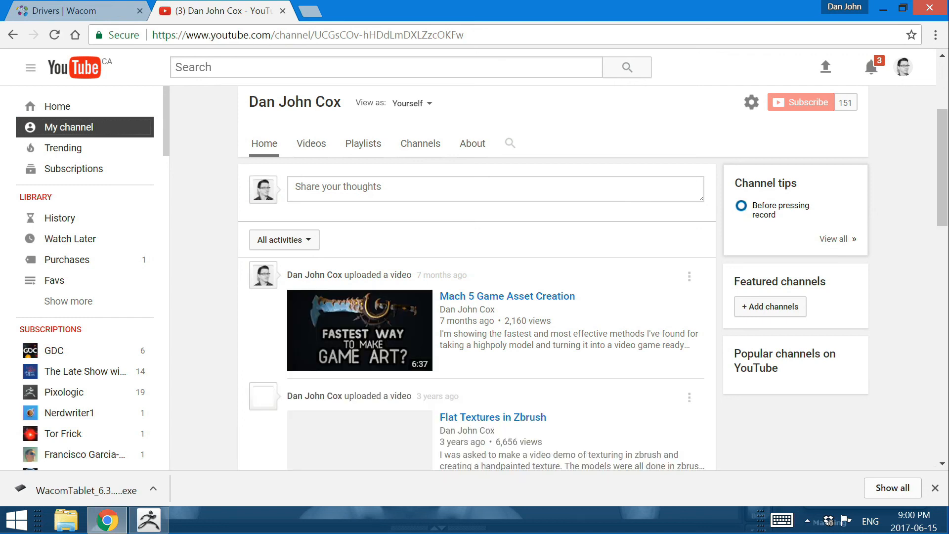
click(508, 296)
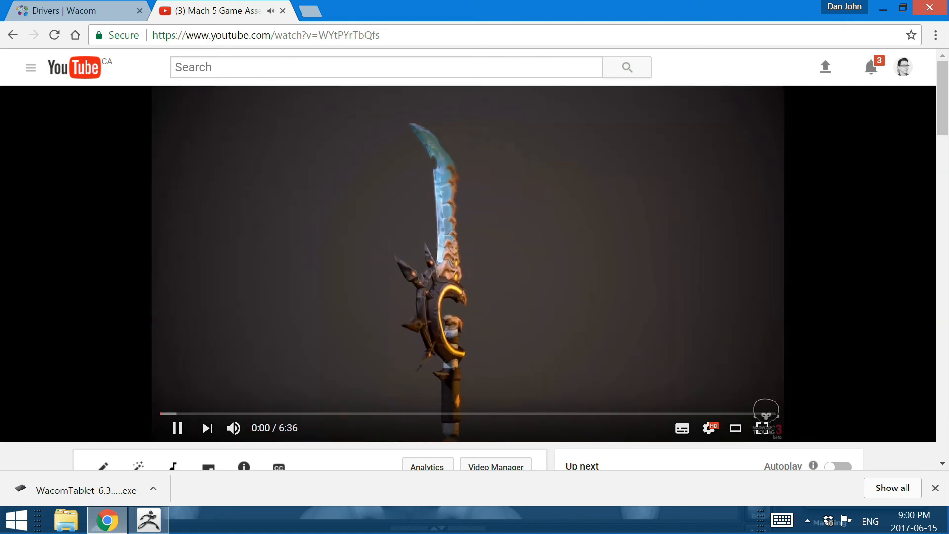
key(Right)
key(Right)
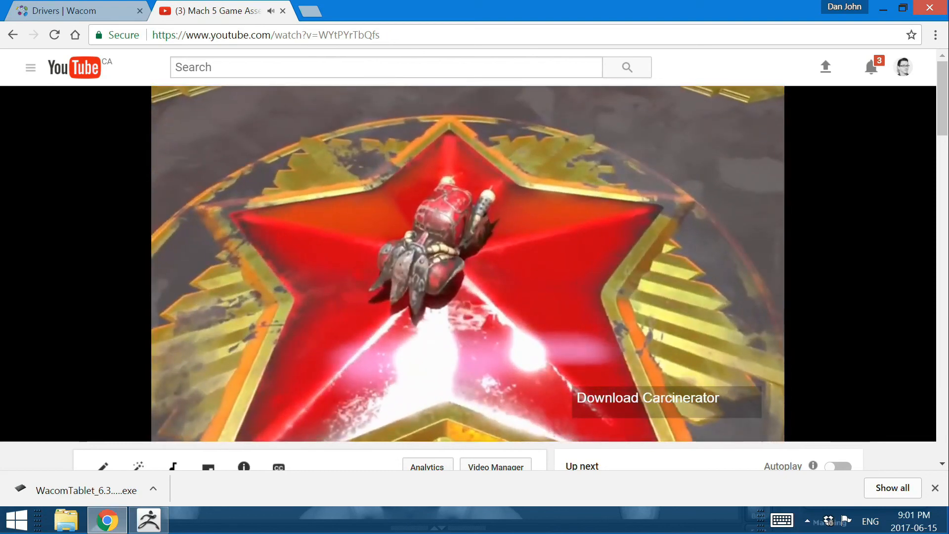
key(space)
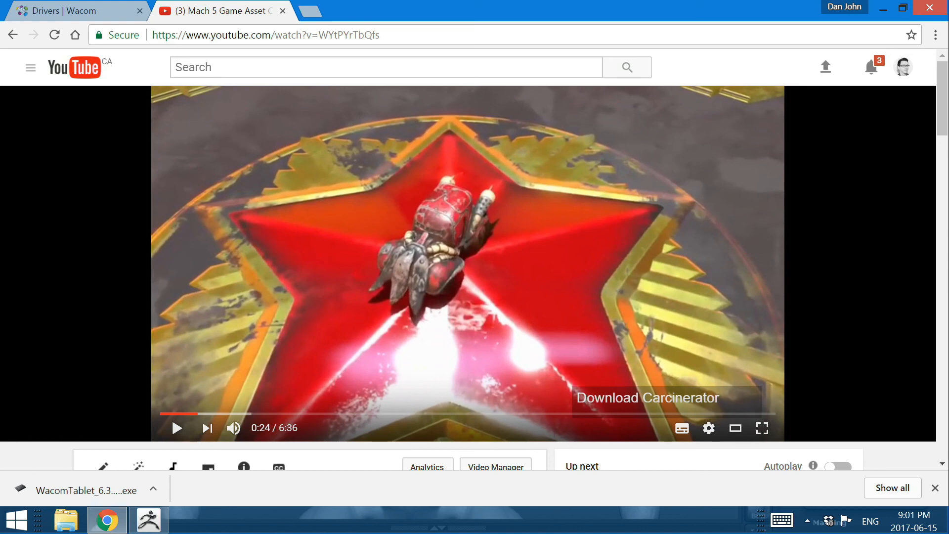
- Switch back to ZBrush, expand the SubTool list and select the PM3D_Sphere3D_1 subtool
key(alt+Tab)
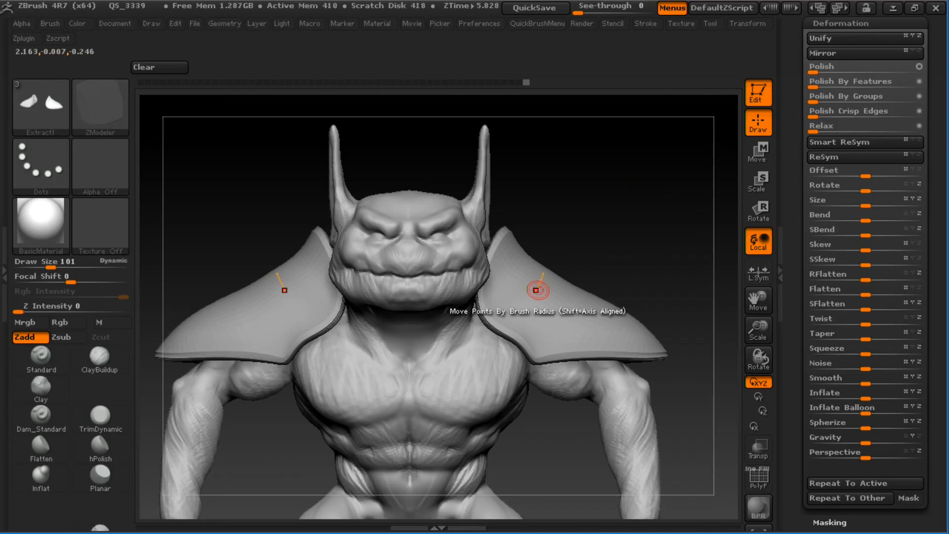
drag(663, 208, 676, 191)
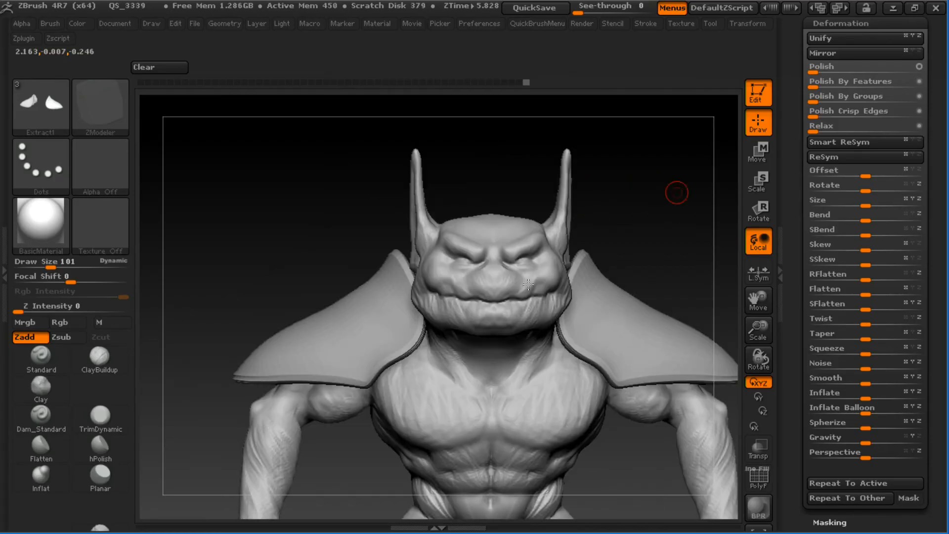
scroll(894, 286, up, 5)
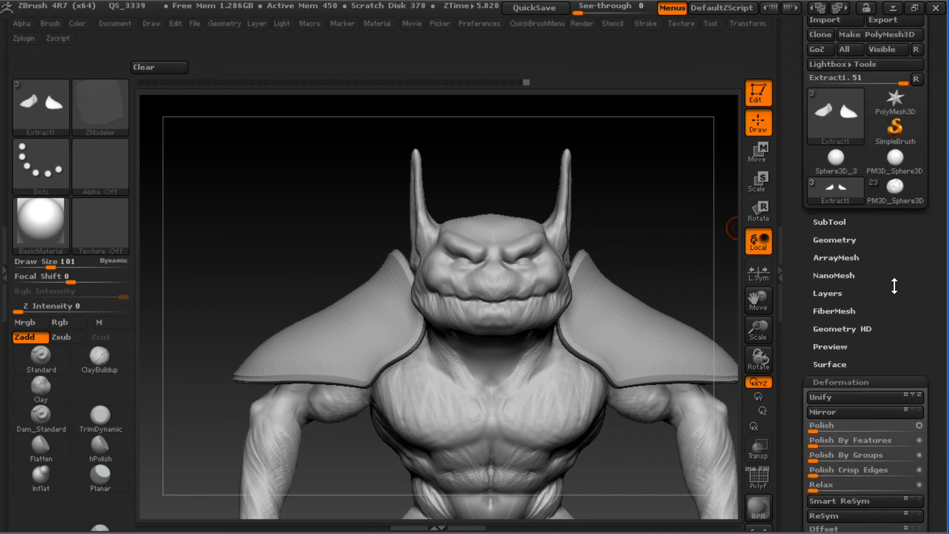
scroll(893, 285, up, 1)
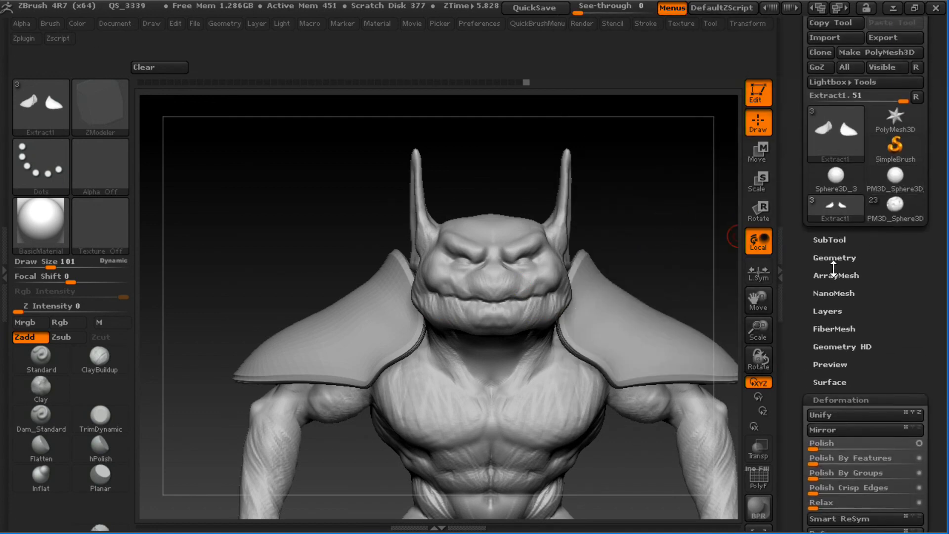
click(830, 240)
scroll(841, 198, down, 3)
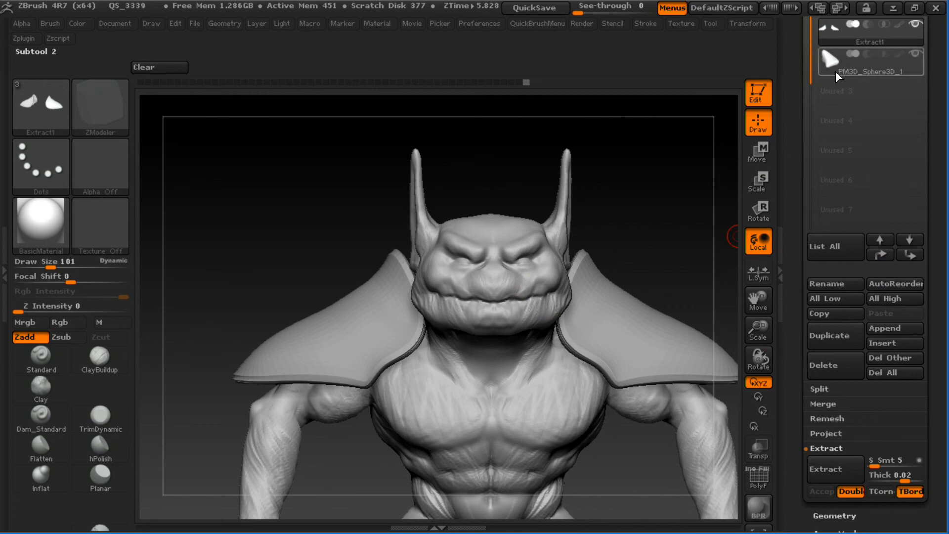
click(835, 71)
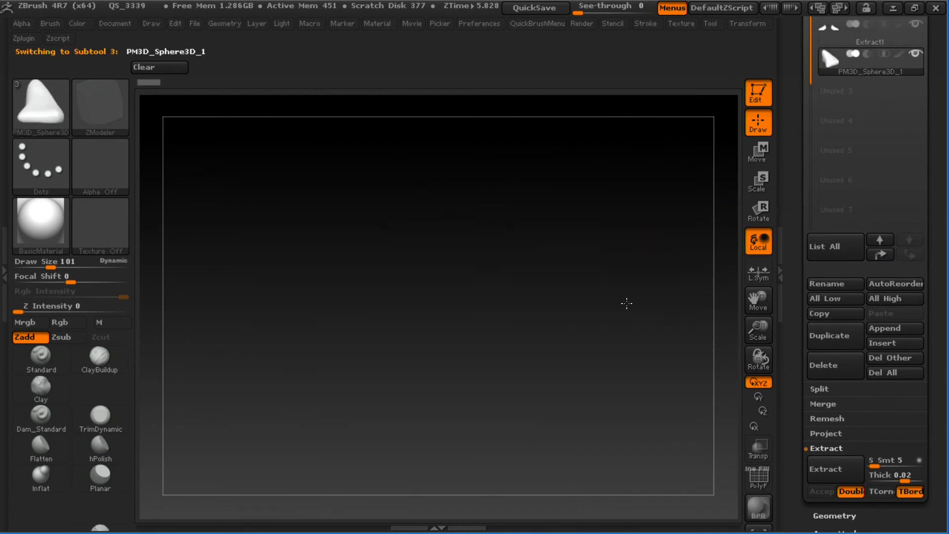
drag(627, 303, 633, 264)
drag(934, 127, 934, 287)
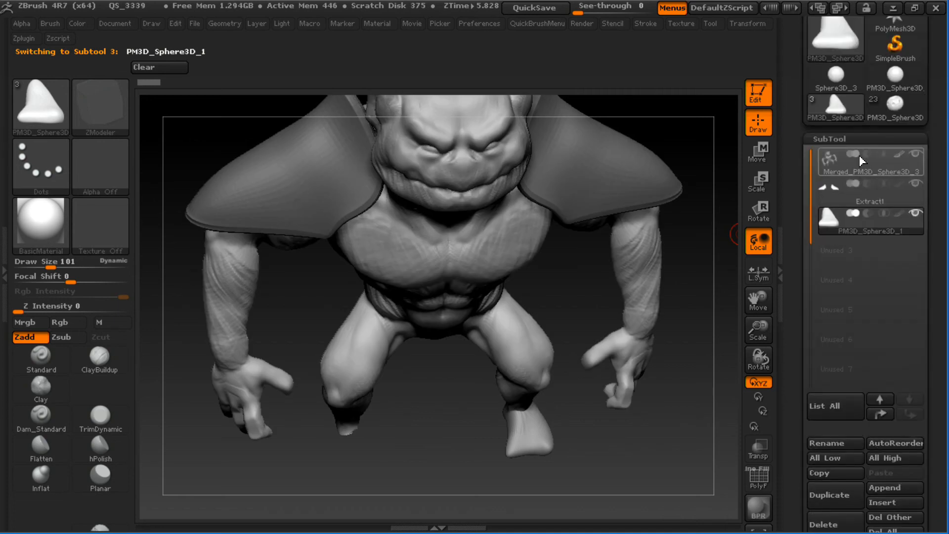
- Select the creature's body subtool, Merged_PM3D_Sphere3D_3, and hide everything except its head and neck area
key(Up)
key(Up)
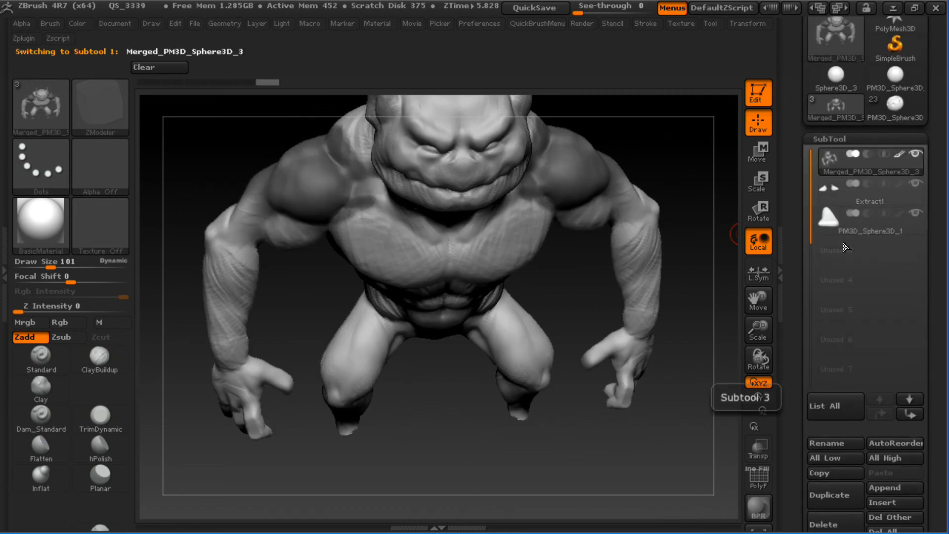
drag(734, 233, 618, 205)
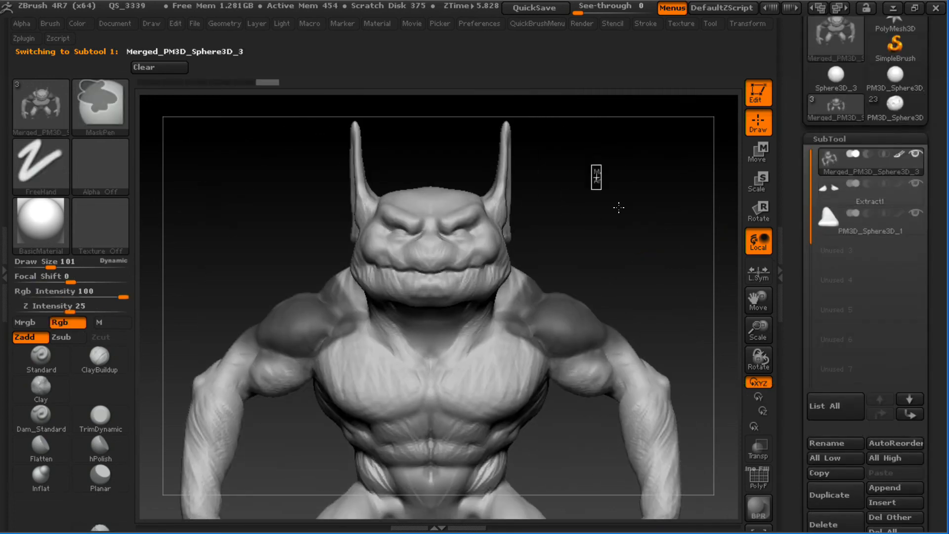
mouse_move(355, 152)
ctrl+shift+mouse_down()
mouse_move(546, 355)
mouse_move(568, 358)
ctrl+shift+mouse_up()
drag(628, 282, 675, 306)
drag(930, 335, 924, 203)
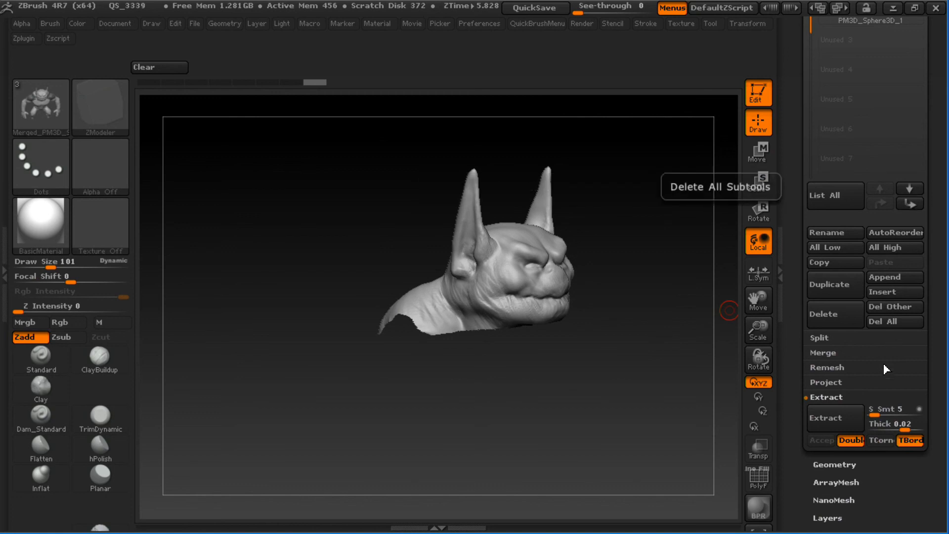
drag(882, 467, 880, 440)
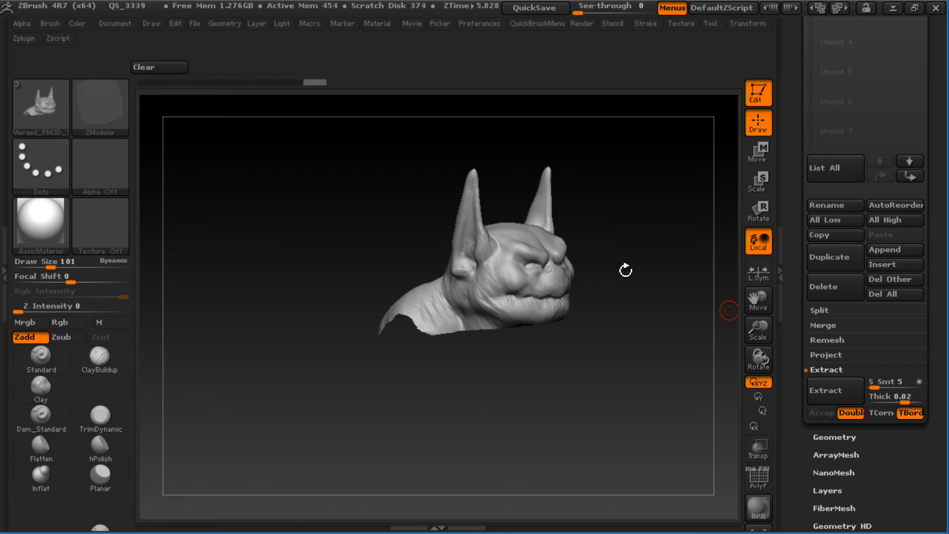
drag(625, 271, 636, 244)
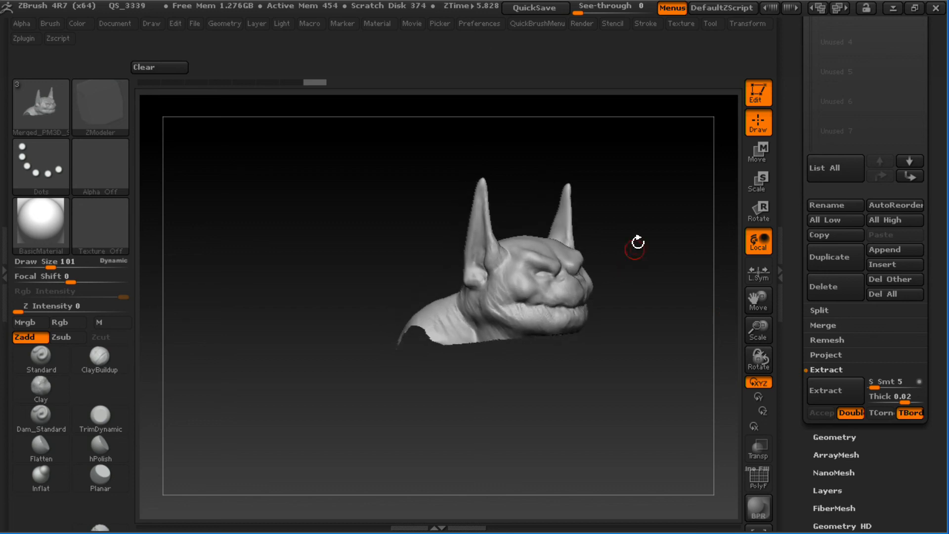
- Turn on Enable Customize in the Config preferences so the interface can be customized
click(479, 24)
click(523, 146)
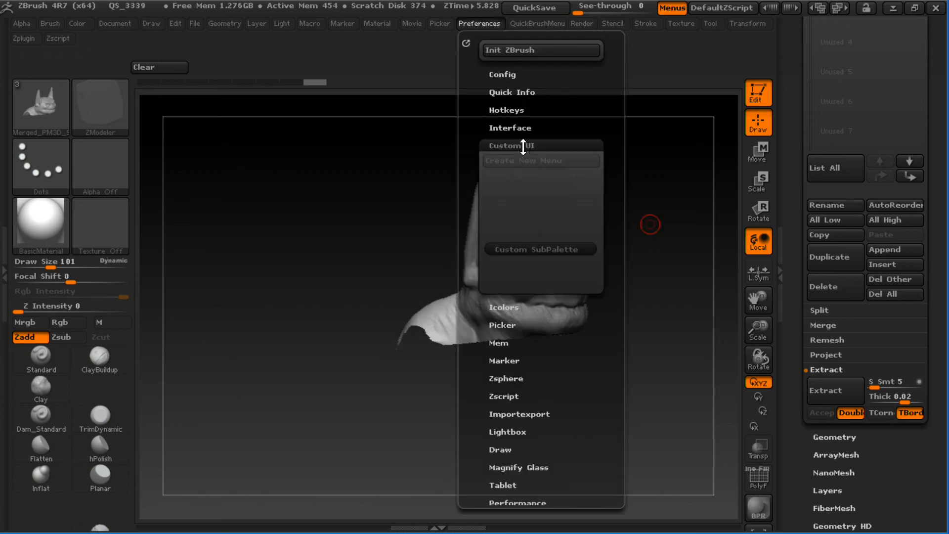
click(514, 146)
click(510, 74)
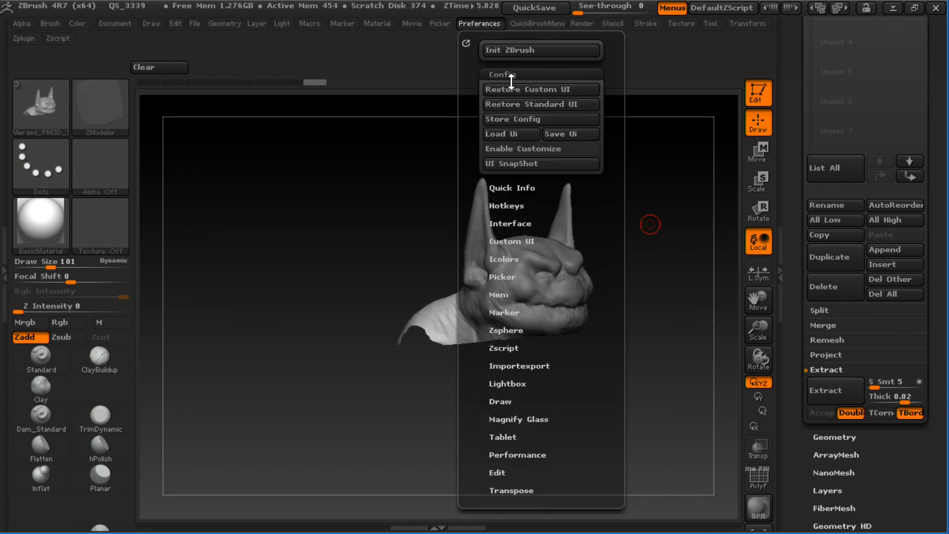
click(542, 149)
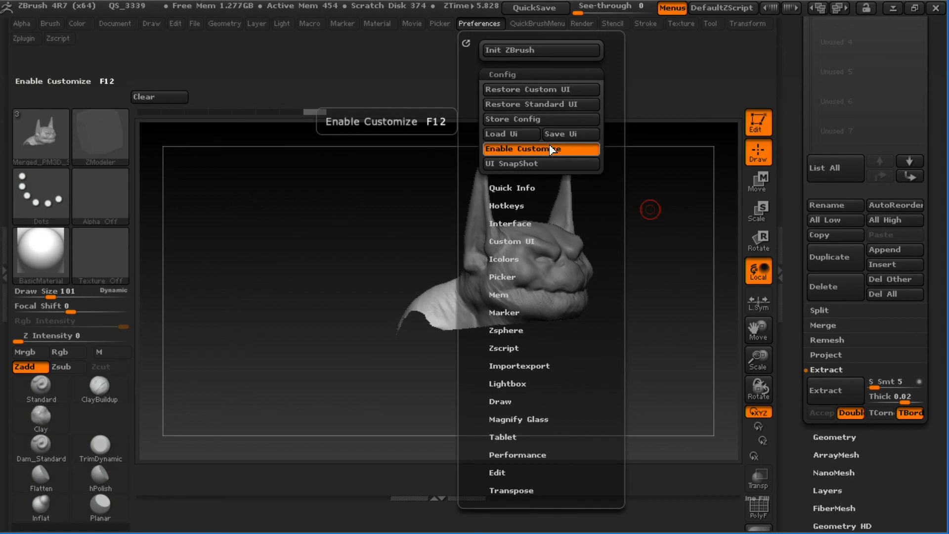
click(548, 147)
click(546, 147)
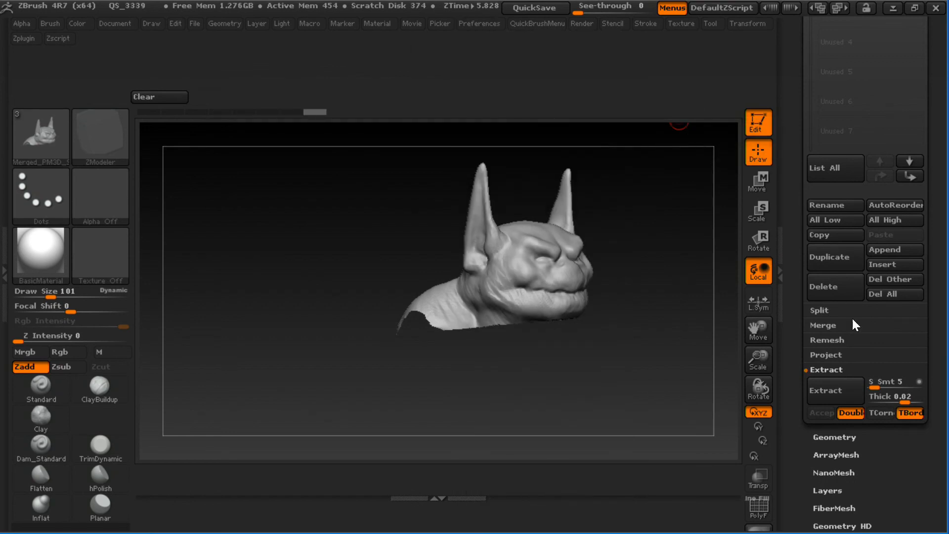
- Add the Del Hidden and Mirror And Weld buttons from Modify Topology to the custom shelf beside Clear
click(841, 437)
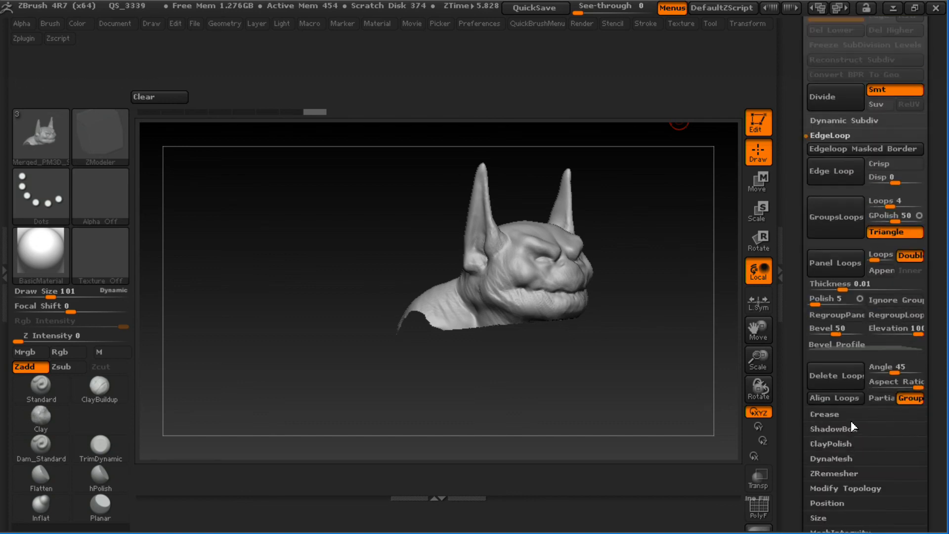
drag(932, 444, 926, 337)
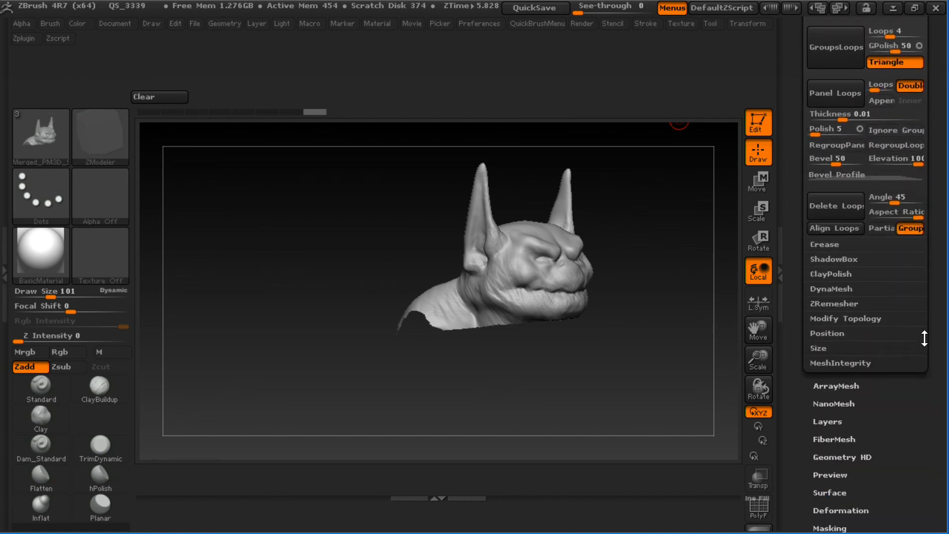
click(838, 292)
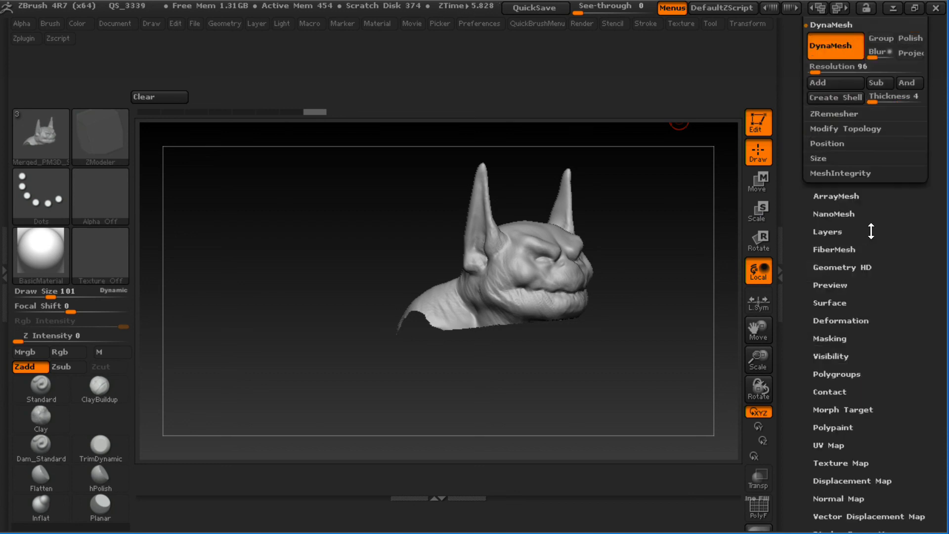
click(855, 142)
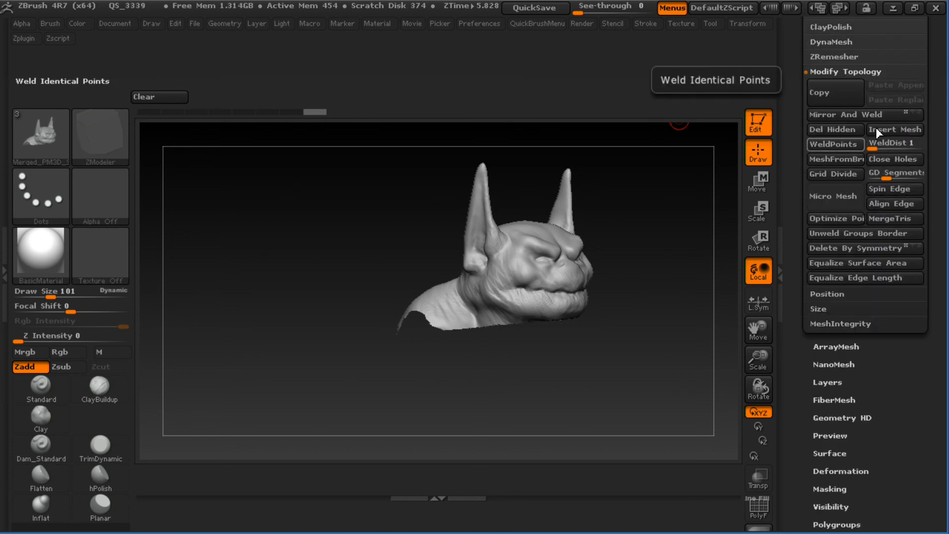
key(ctrl)
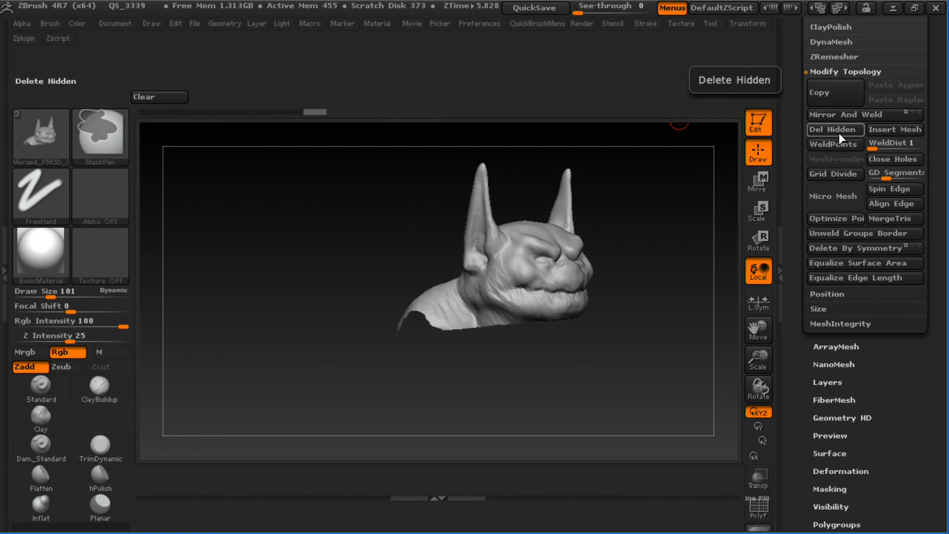
ctrl+alt+drag(835, 130, 437, 94)
ctrl+alt+drag(217, 96, 214, 99)
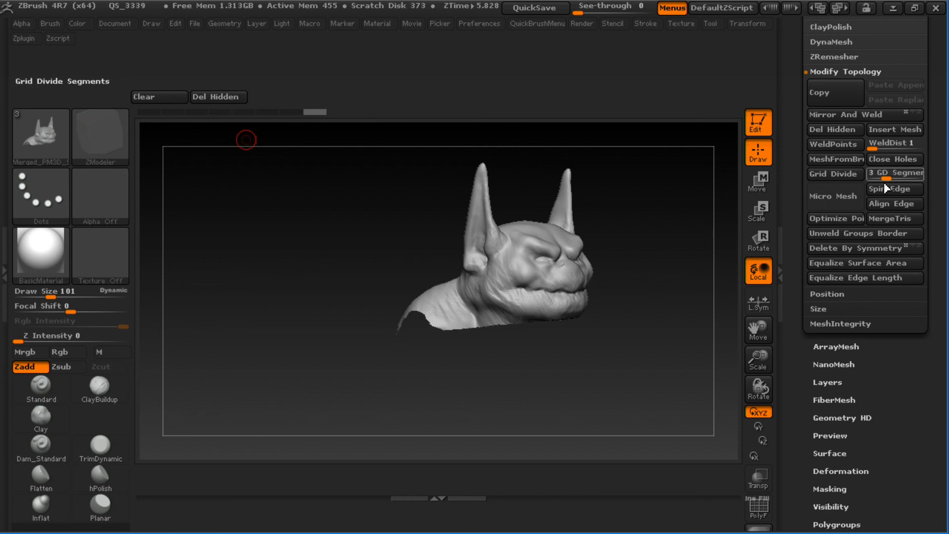
key(ctrl)
ctrl+alt+drag(871, 117, 311, 105)
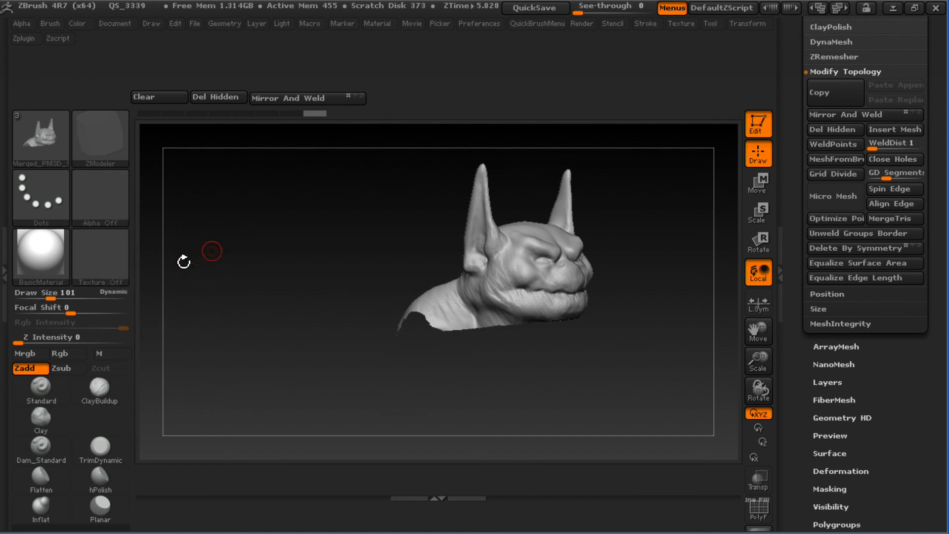
- Remove the Draw Size, Focal Shift, Rgb Intensity and Z Intensity sliders from the brush shelf and put Delete By Symmetry in their place
ctrl+alt+drag(69, 295, 296, 282)
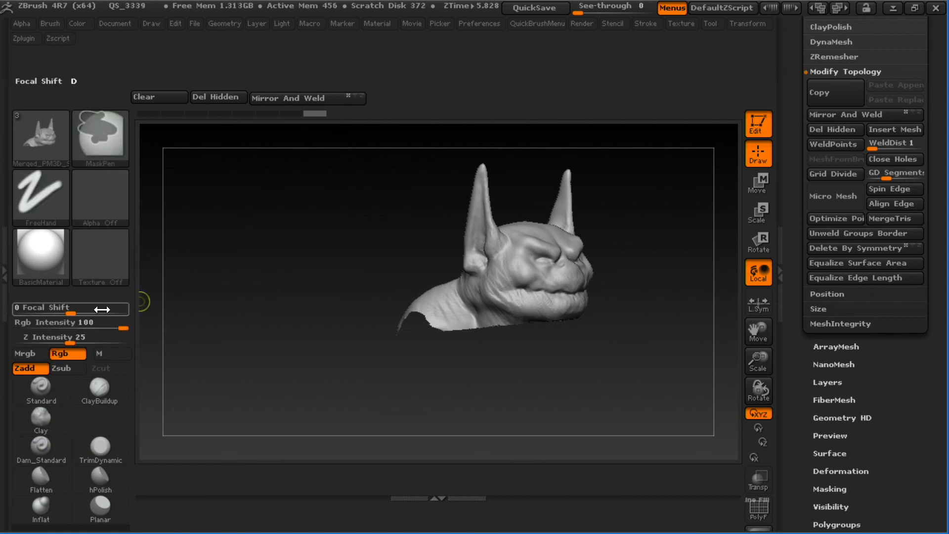
mouse_move(89, 308)
ctrl+alt+mouse_down()
mouse_move(279, 289)
mouse_move(206, 311)
ctrl+alt+mouse_up()
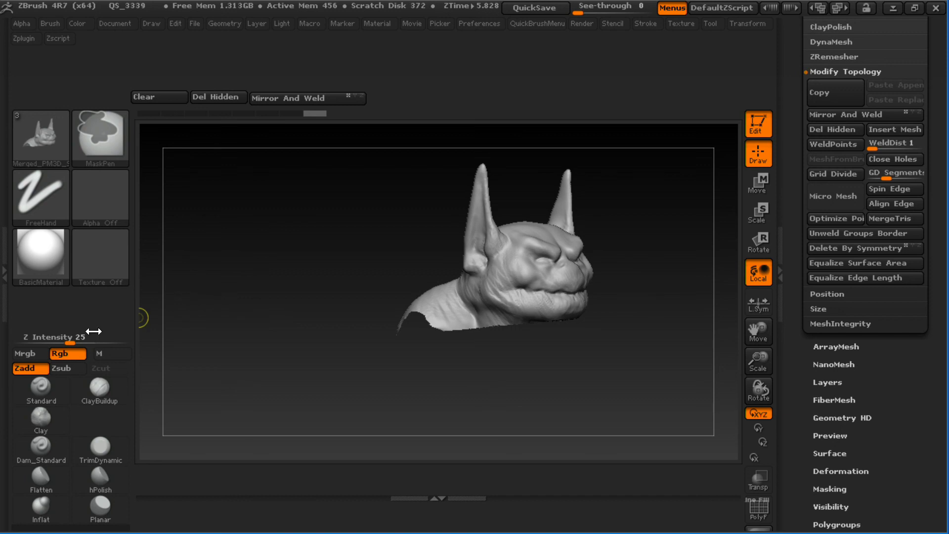
mouse_move(83, 339)
ctrl+alt+mouse_down()
mouse_move(179, 304)
mouse_move(254, 331)
ctrl+alt+mouse_up()
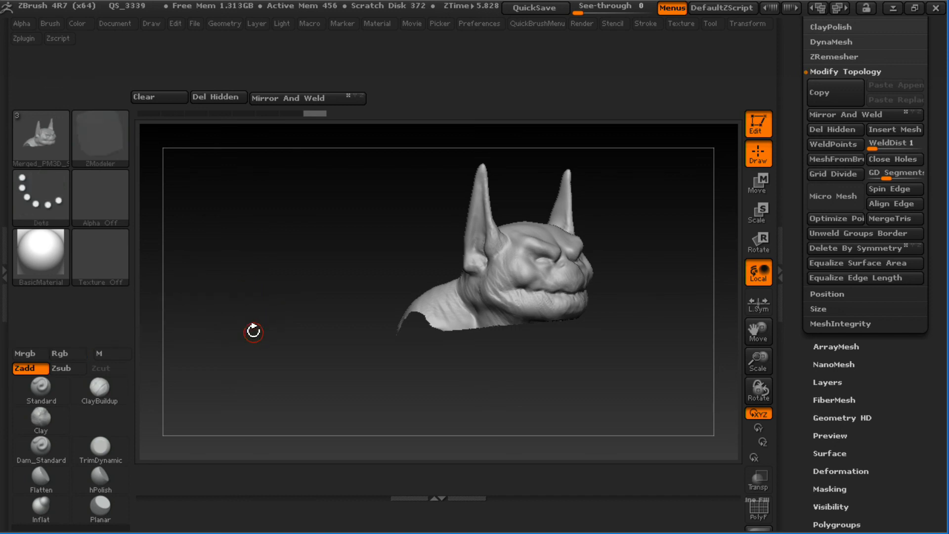
ctrl+alt+drag(855, 247, 69, 308)
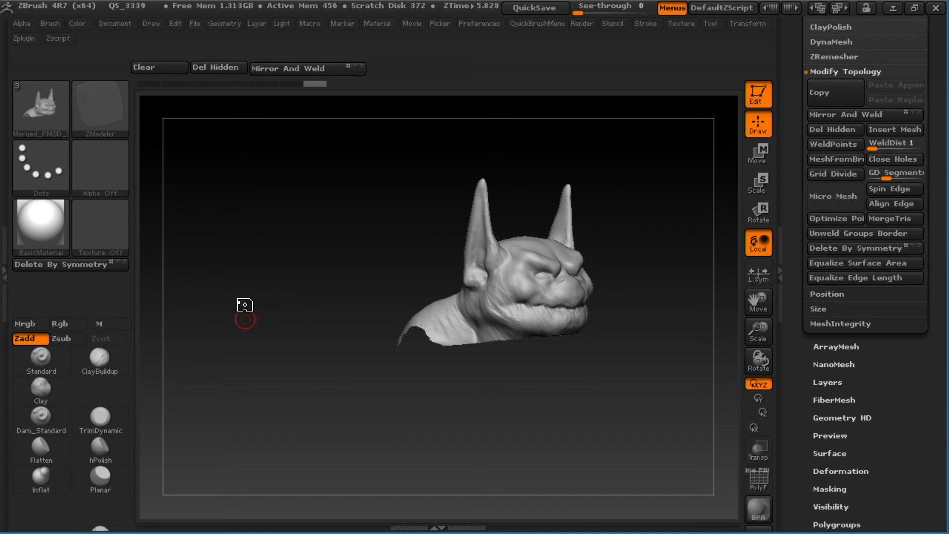
- Add the Auto Groups and GroupVisible buttons from Polygroups beneath Delete By Symmetry in the brush shelf
drag(909, 409, 915, 236)
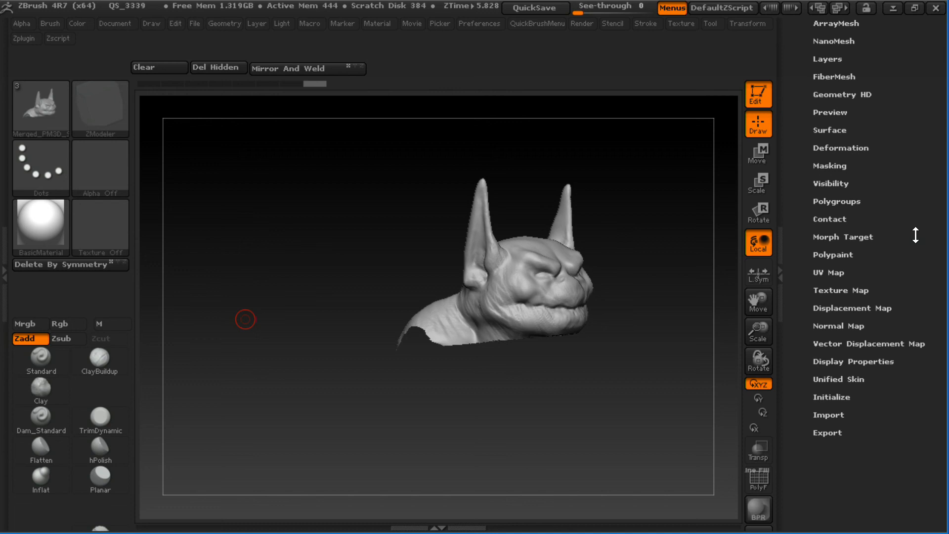
click(843, 199)
drag(915, 317, 918, 183)
click(918, 184)
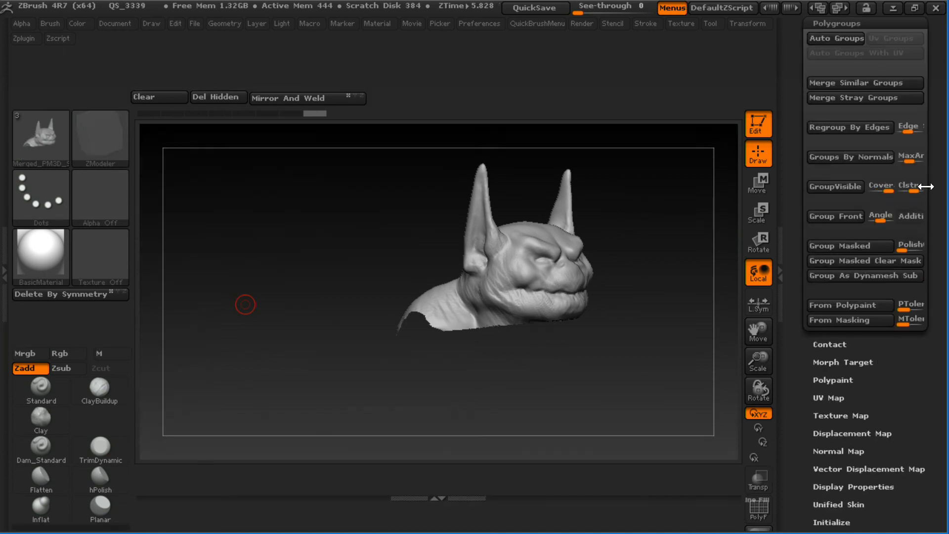
mouse_move(836, 38)
ctrl+alt+mouse_down()
mouse_move(79, 309)
mouse_move(45, 312)
ctrl+alt+mouse_up()
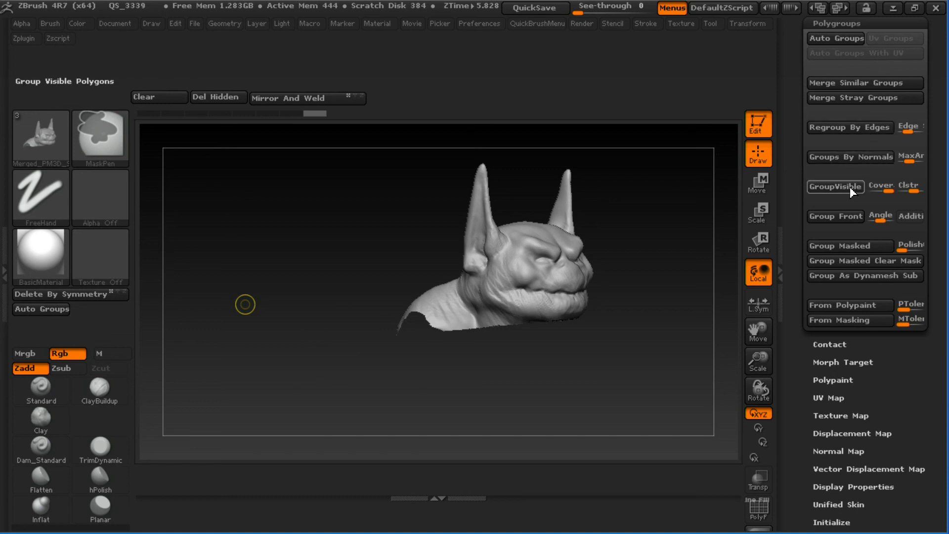
ctrl+alt+drag(836, 186, 101, 312)
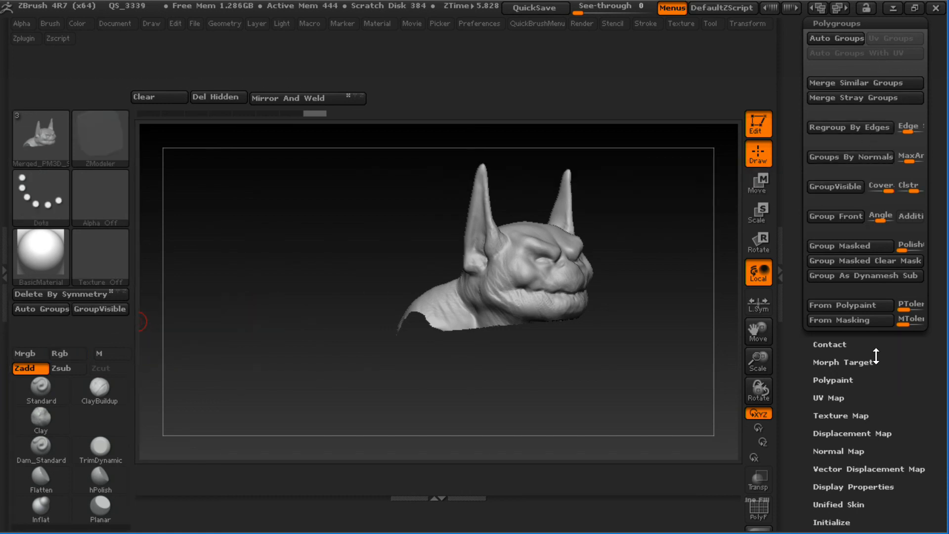
- Add the Polish and Size sliders from Deformation beneath the polygroup buttons in the brush shelf
drag(876, 356, 878, 533)
drag(874, 123, 862, 172)
click(862, 170)
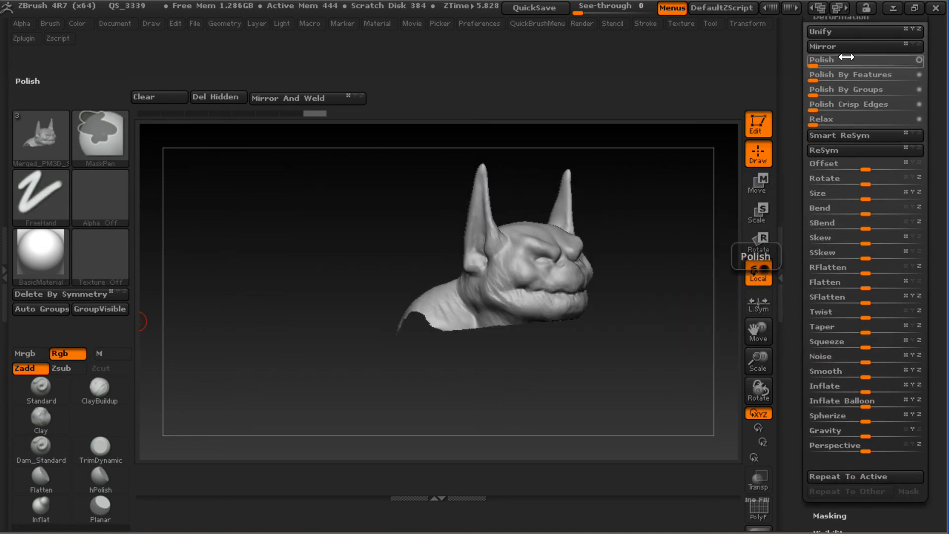
ctrl+alt+drag(835, 60, 75, 339)
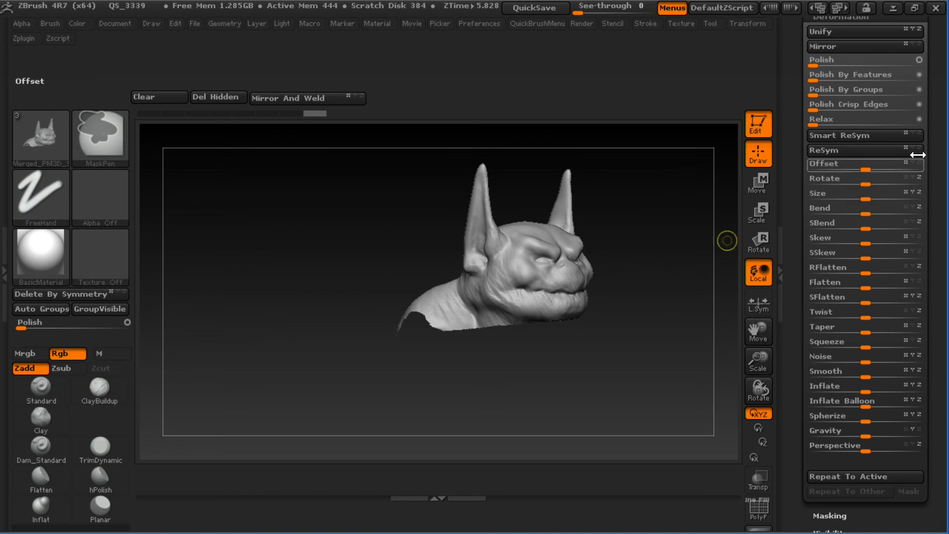
mouse_move(848, 199)
ctrl+alt+mouse_down()
mouse_move(25, 321)
mouse_move(30, 336)
ctrl+alt+mouse_up()
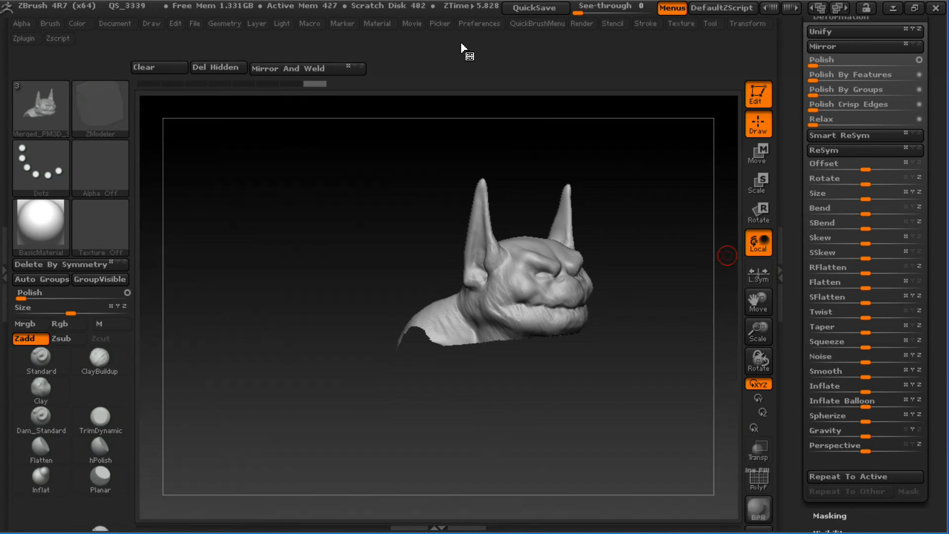
- Restore the custom UI from the Config preferences to discard the interface changes
click(479, 24)
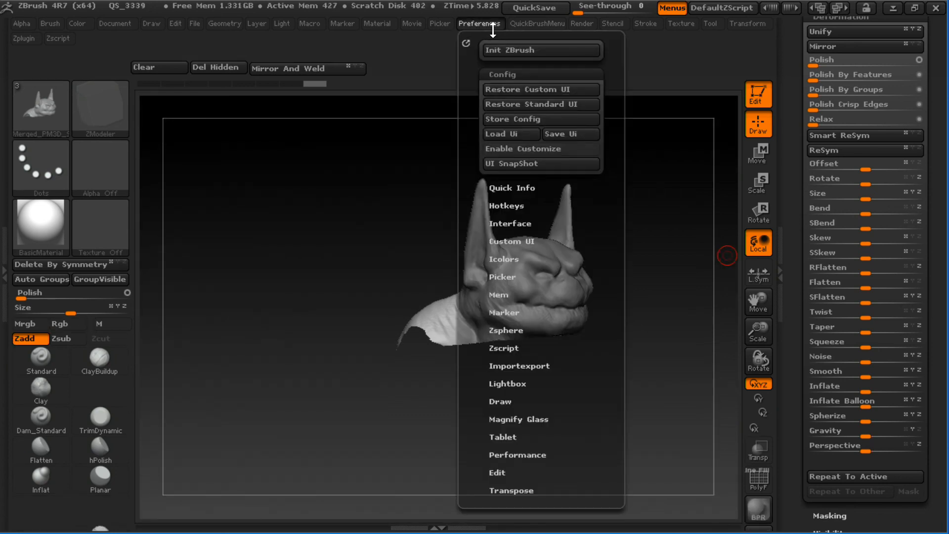
click(537, 91)
click(166, 272)
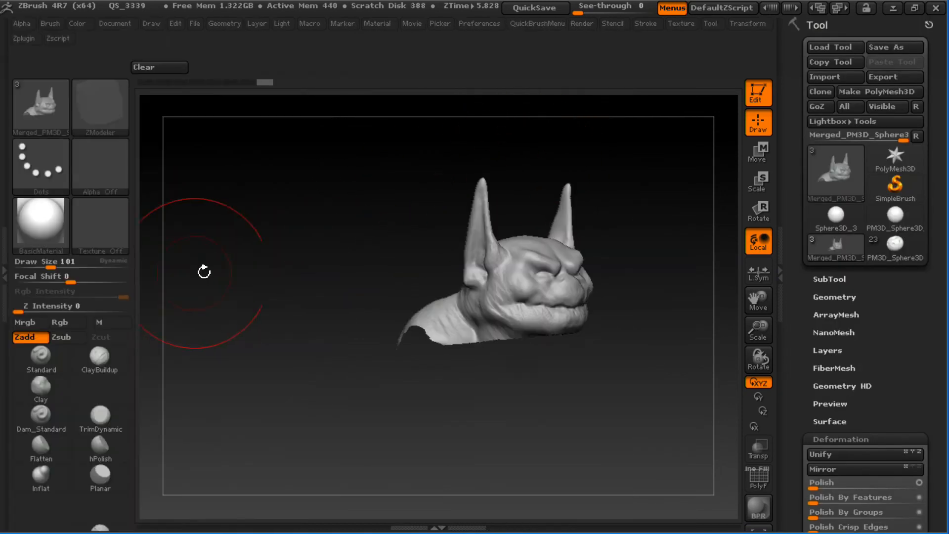
- Bring up the custom Geometry menu at the cursor and look over its Deformations, PolyGroups and Geometry sections
key(shift+g)
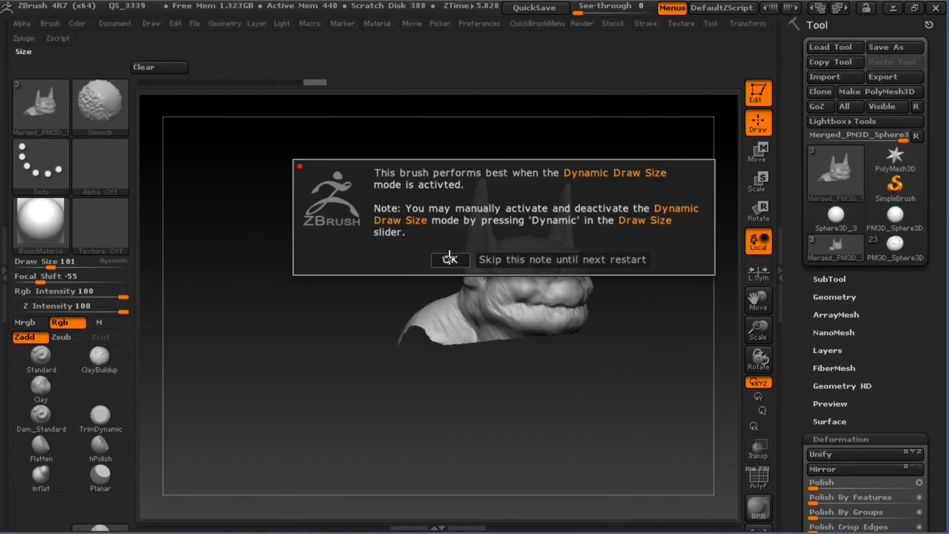
click(465, 257)
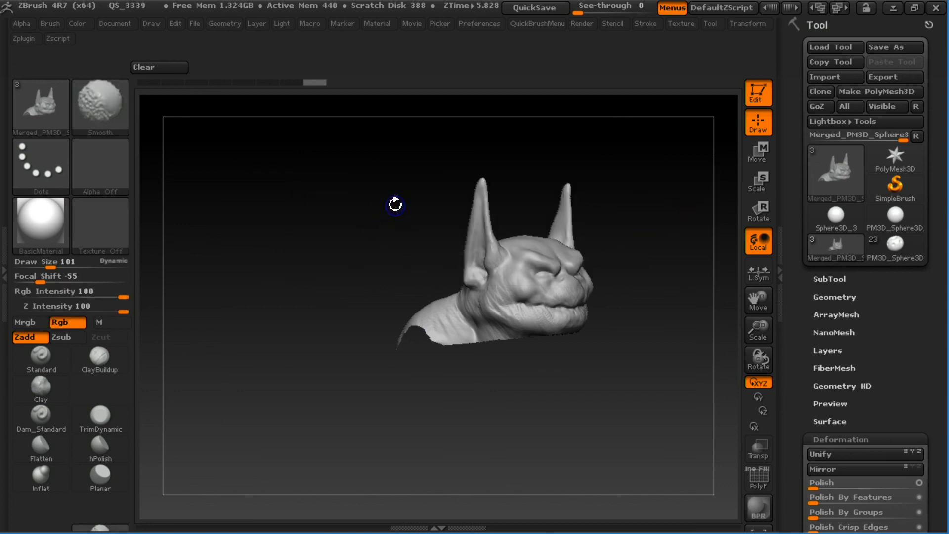
key(shift+g)
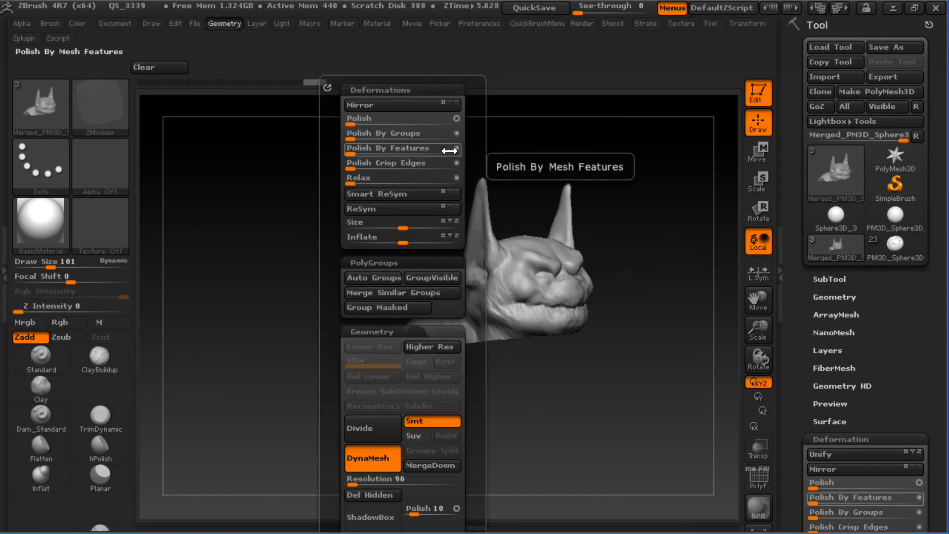
drag(470, 159, 452, 121)
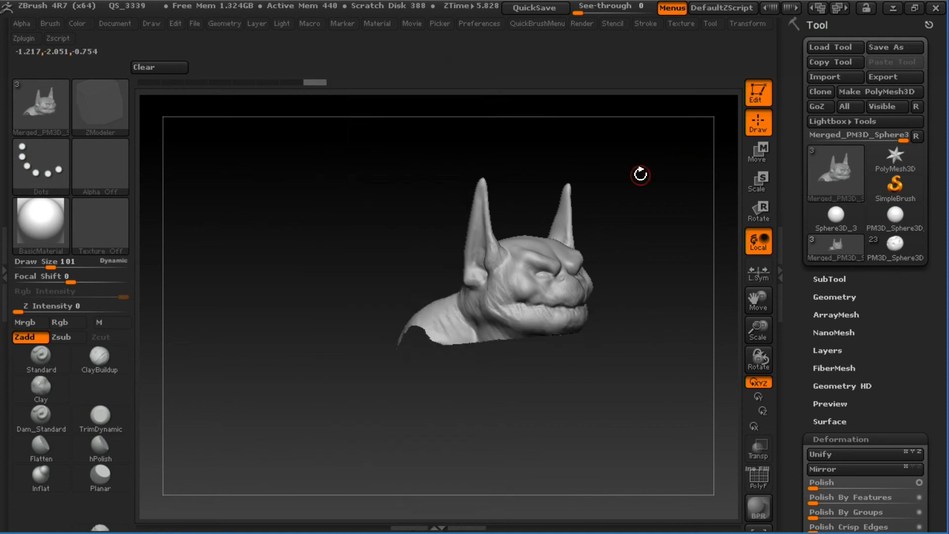
- Try the Polish deformation on the head from the pop-up Geometry menu, and undo it
key(ctrl+g)
click(650, 105)
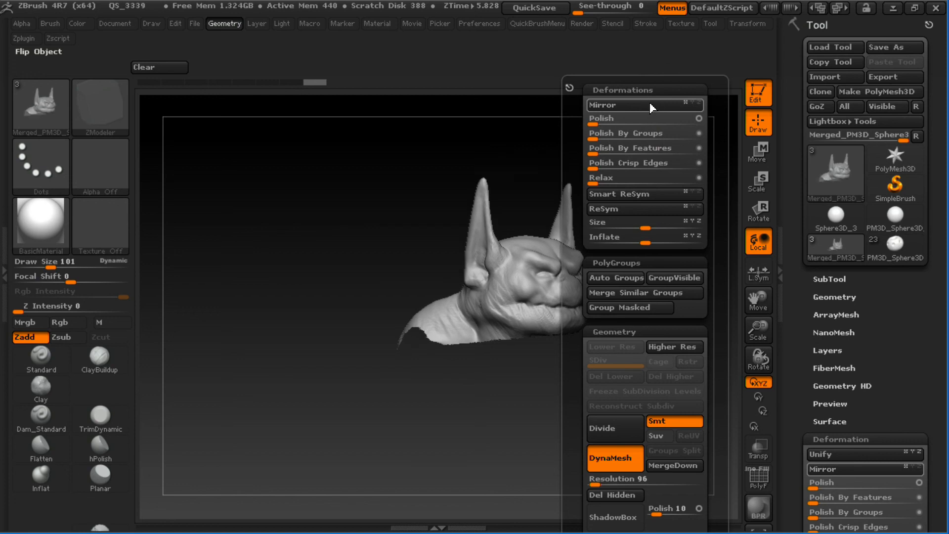
click(637, 133)
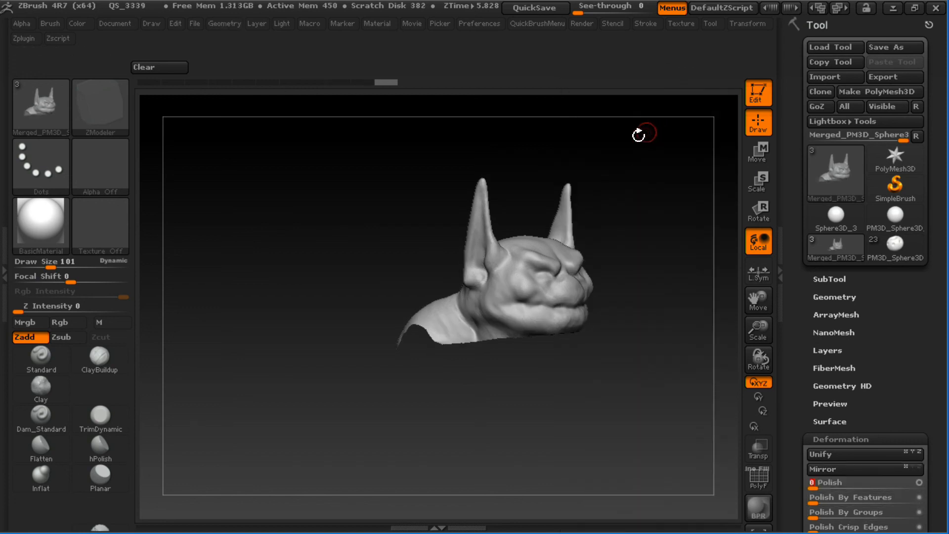
key(ctrl+z)
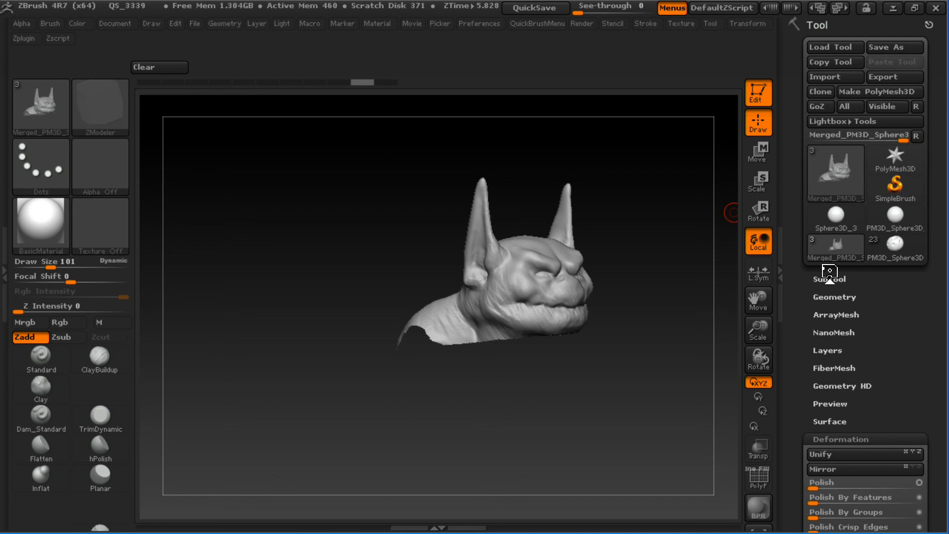
- Assign P as the custom hotkey for the Preferences menu and test it by opening the menu at the cursor
key(ctrl)
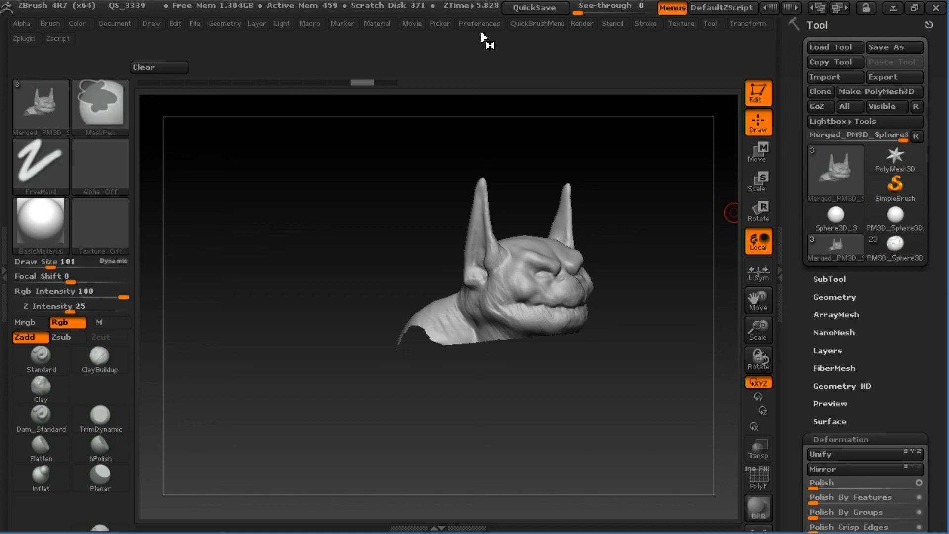
ctrl+alt+click(483, 25)
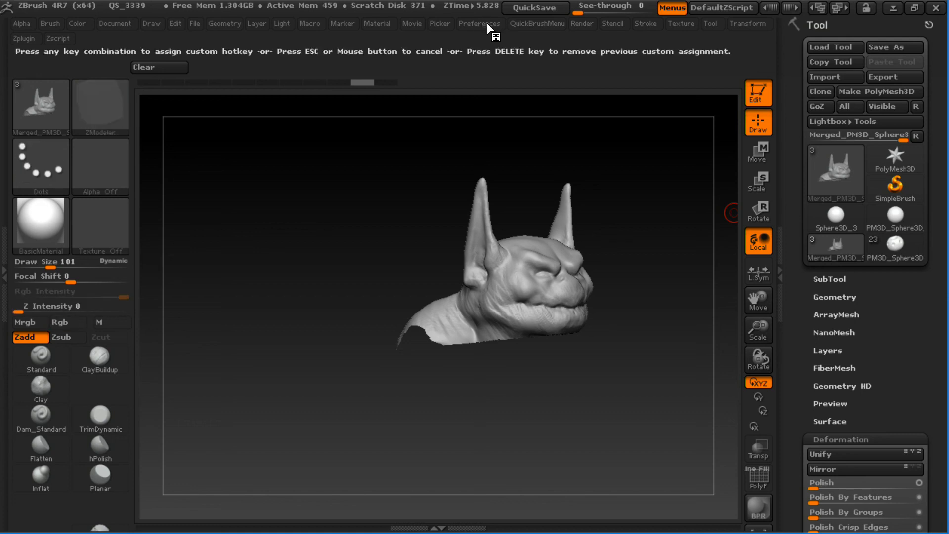
key(p)
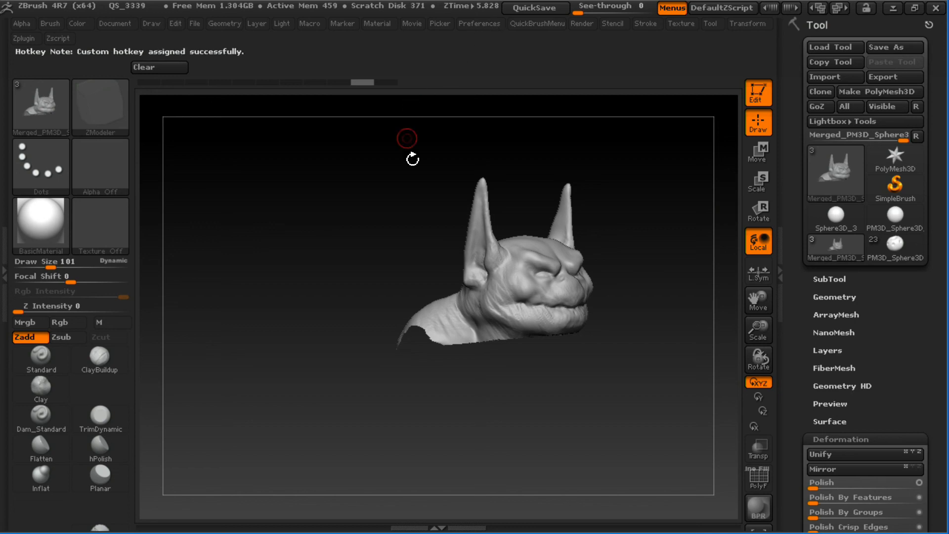
key(p)
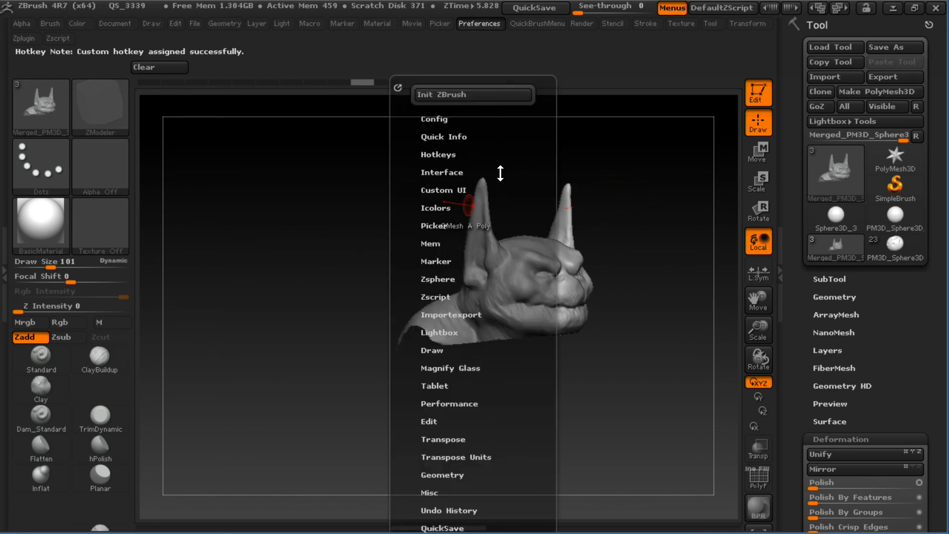
key(p)
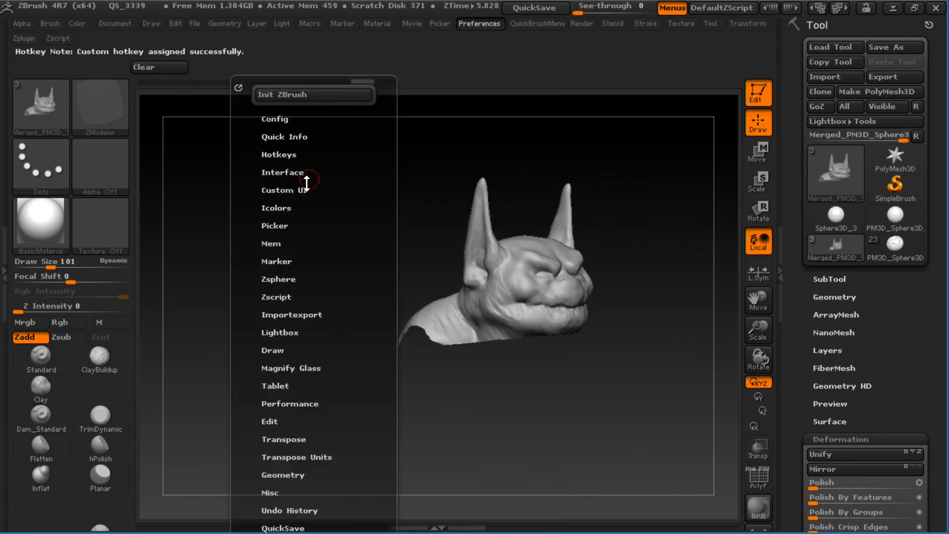
key(p)
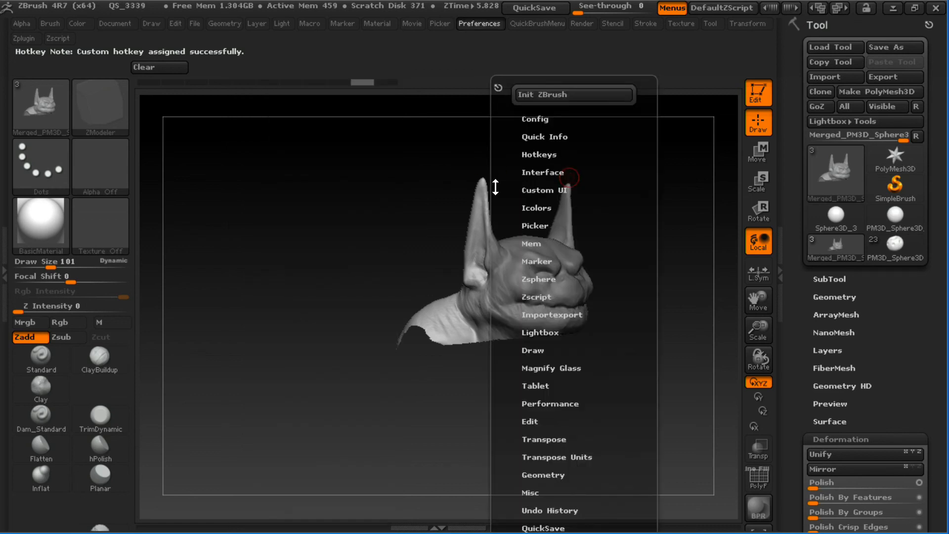
mouse_move(665, 262)
mouse_down()
mouse_move(706, 235)
mouse_move(555, 229)
mouse_up()
key(f)
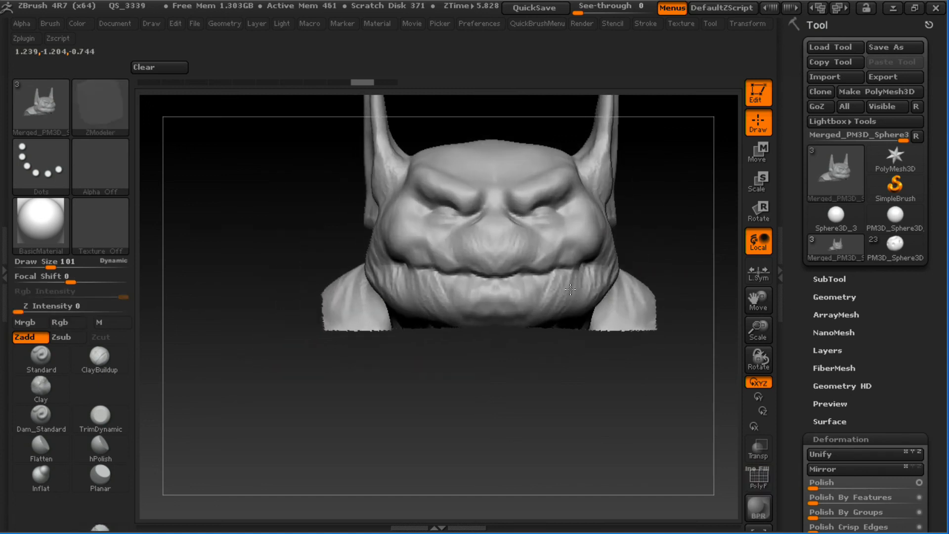
drag(658, 251, 386, 182)
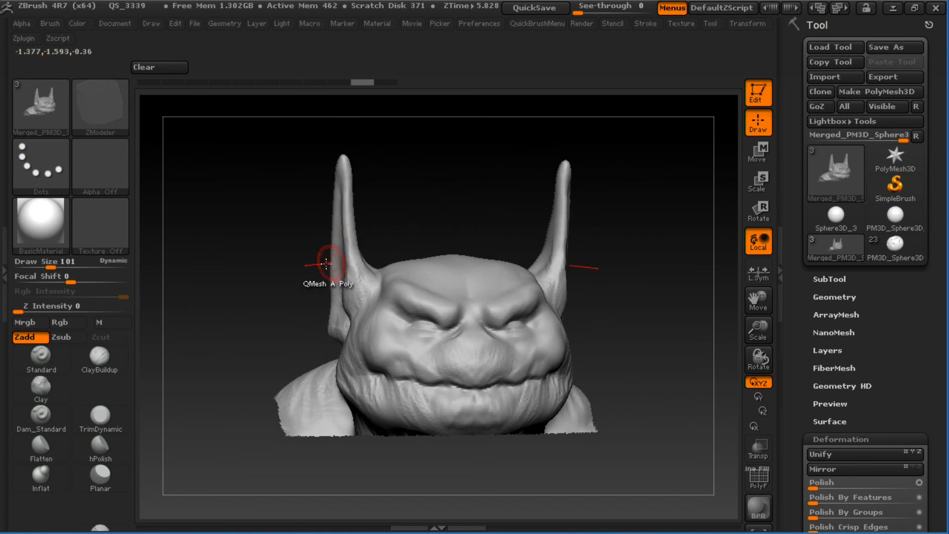
- Open the hidden side tray and dock the Zplugin palette in it above the custom QuickBrushMenu
drag(318, 191, 146, 256)
click(5, 270)
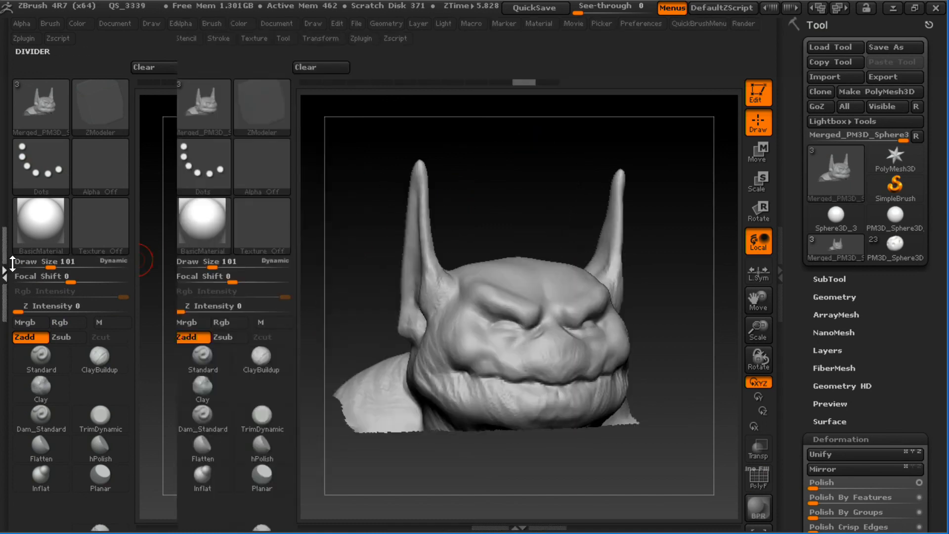
click(70, 27)
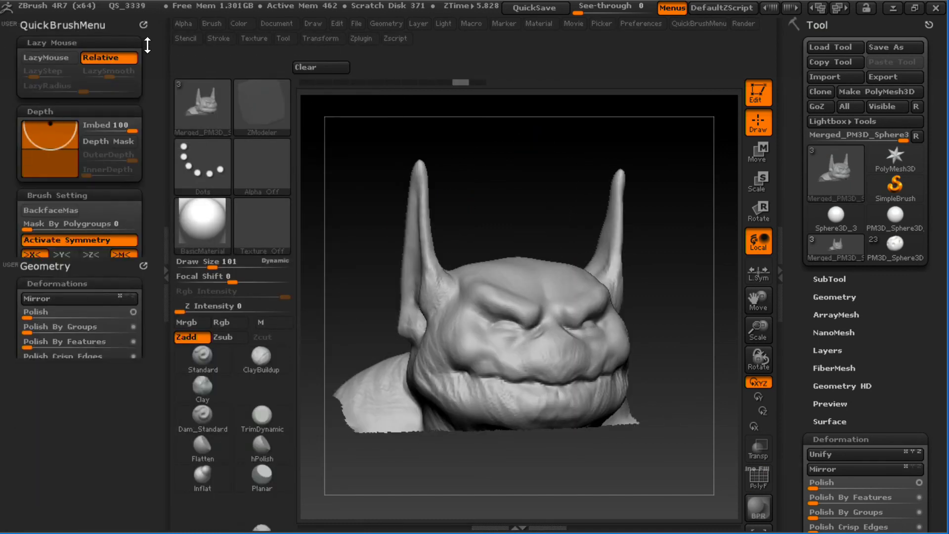
click(641, 25)
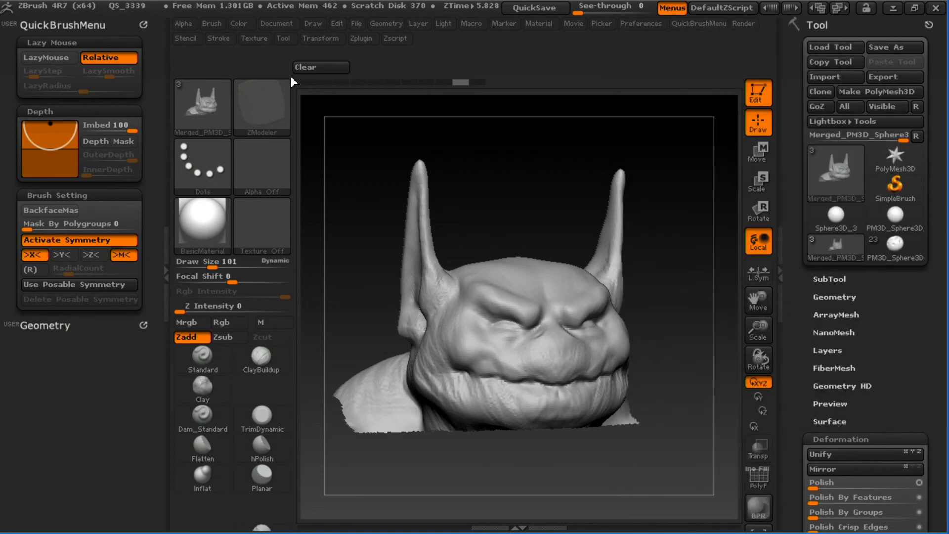
click(361, 39)
drag(358, 58, 62, 91)
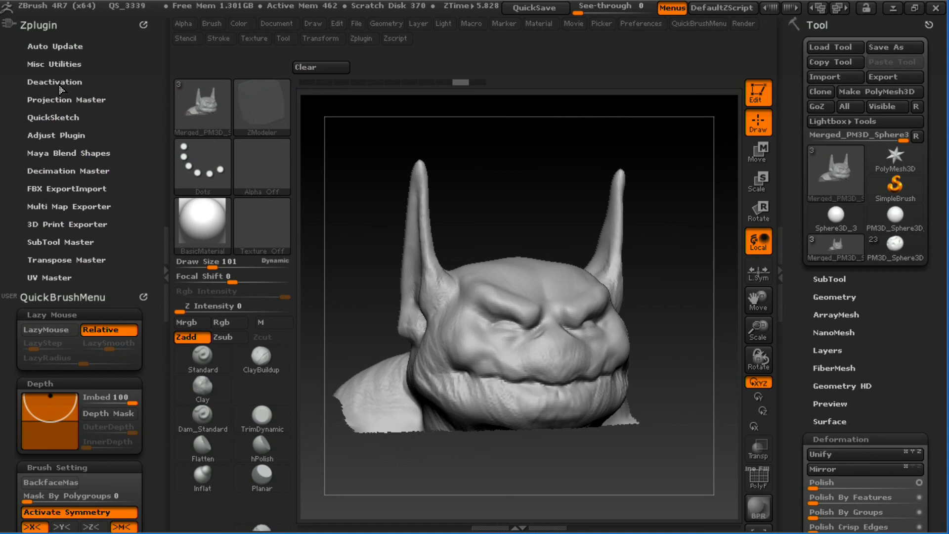
- Unwrap the creature's body in UV Master with Symmetry enabled, and flatten the UVs for inspection
click(61, 278)
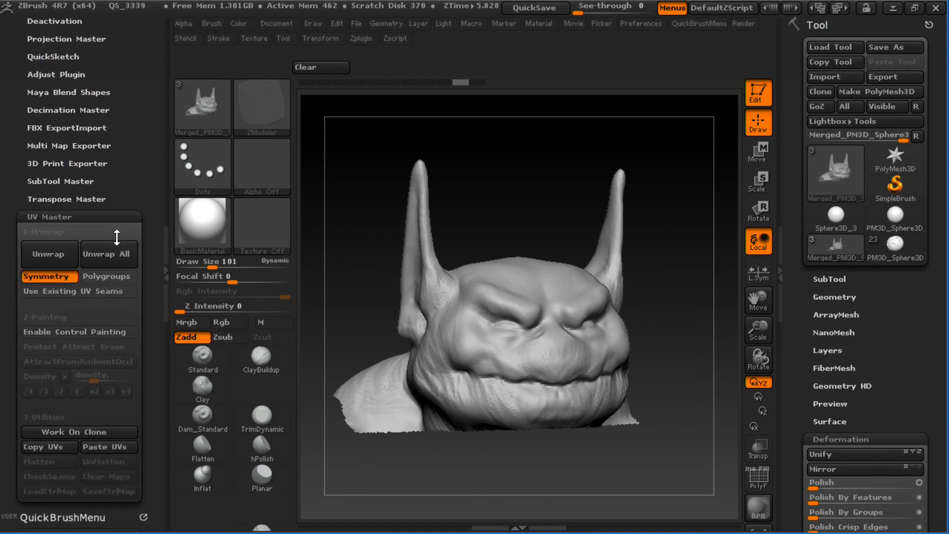
click(55, 259)
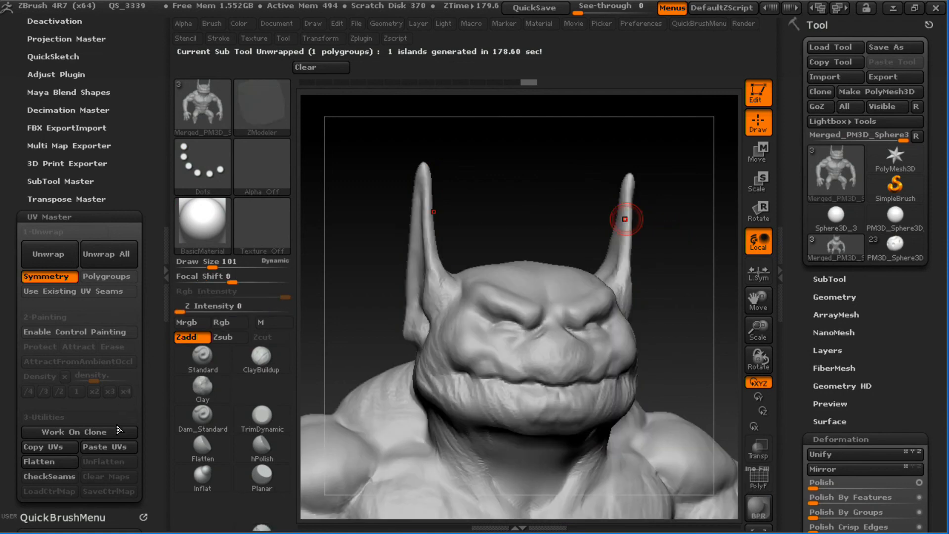
click(66, 447)
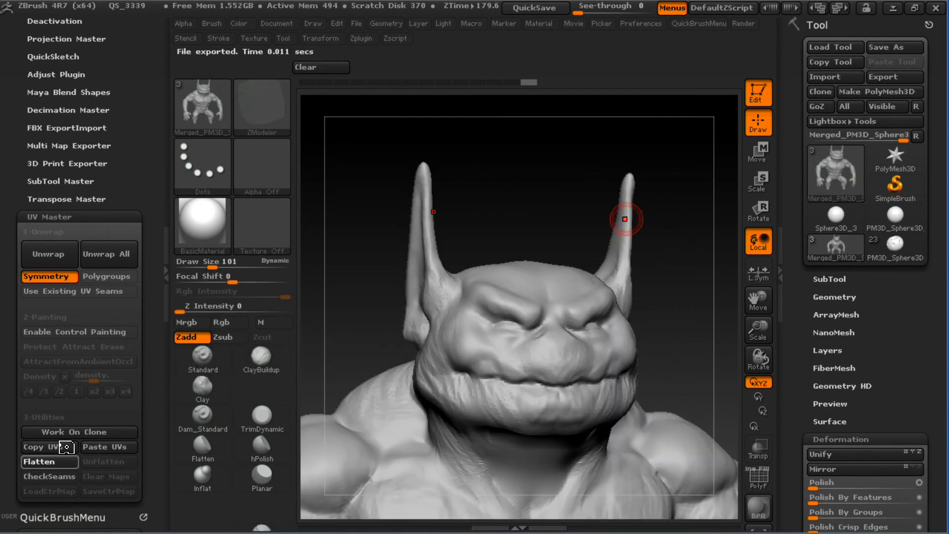